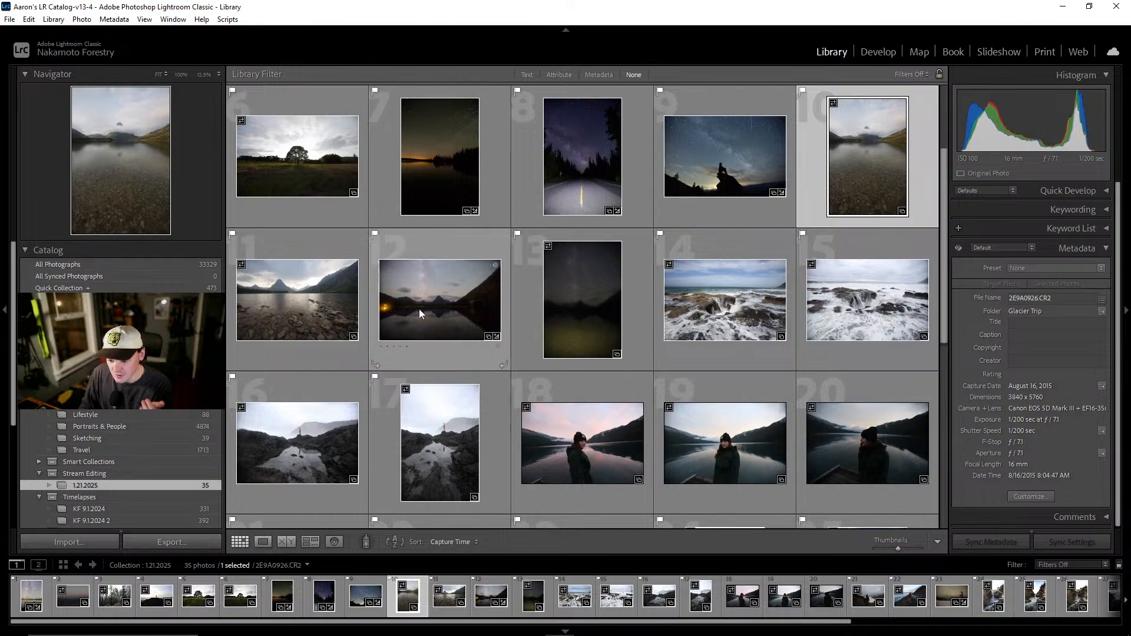
# Browse the 1.21.2025 collection from the middle to its last photo, previewing the coast, rocky pool, snowy night, lighthouse and forest shots
pyautogui.scroll(-1, 943, 267)
pyautogui.click(859, 255)
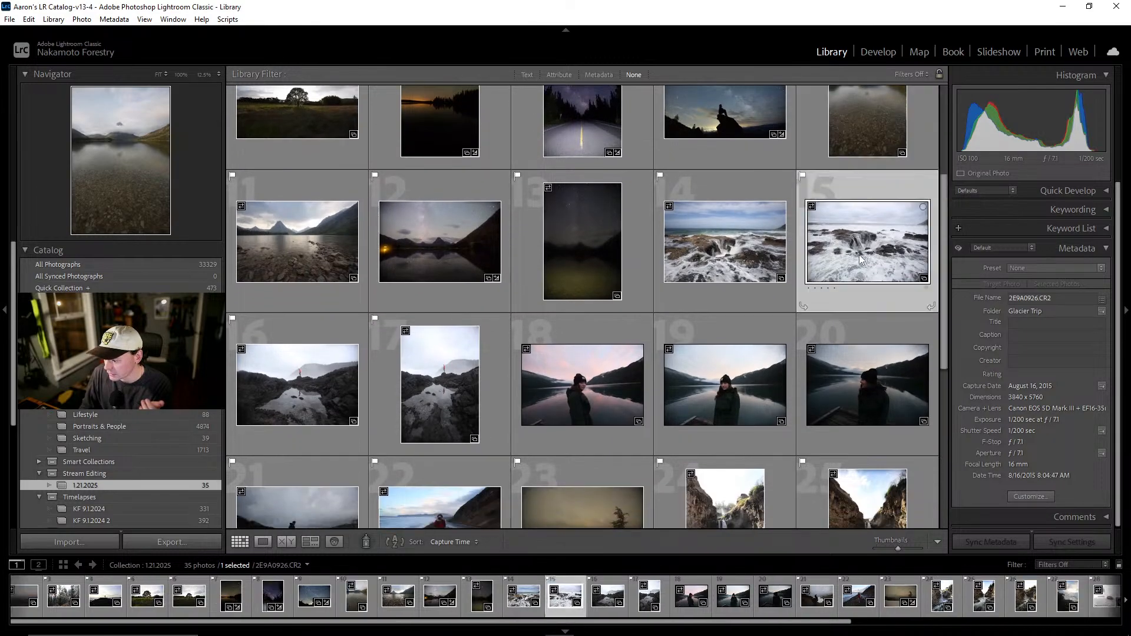
pyautogui.scroll(-3, 571, 304)
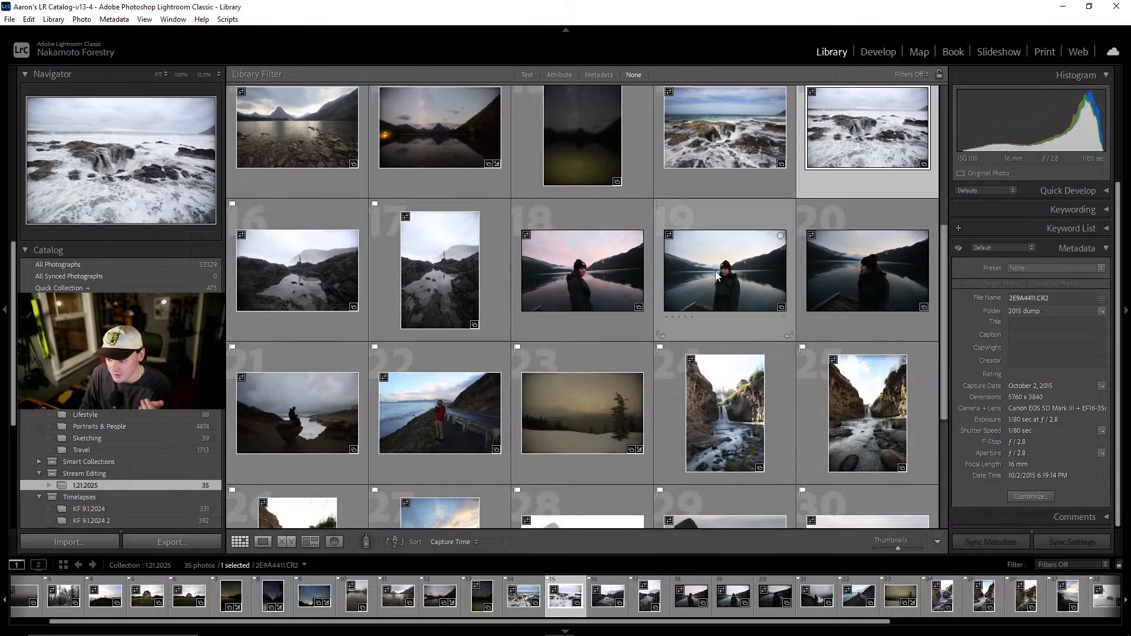
pyautogui.click(353, 328)
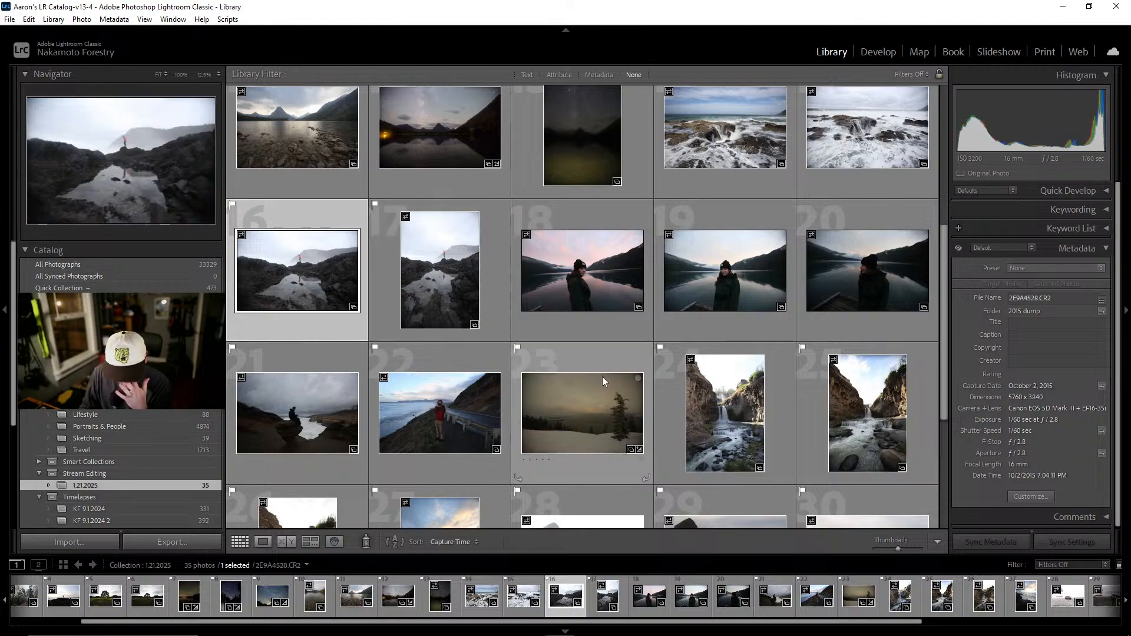
pyautogui.click(578, 405)
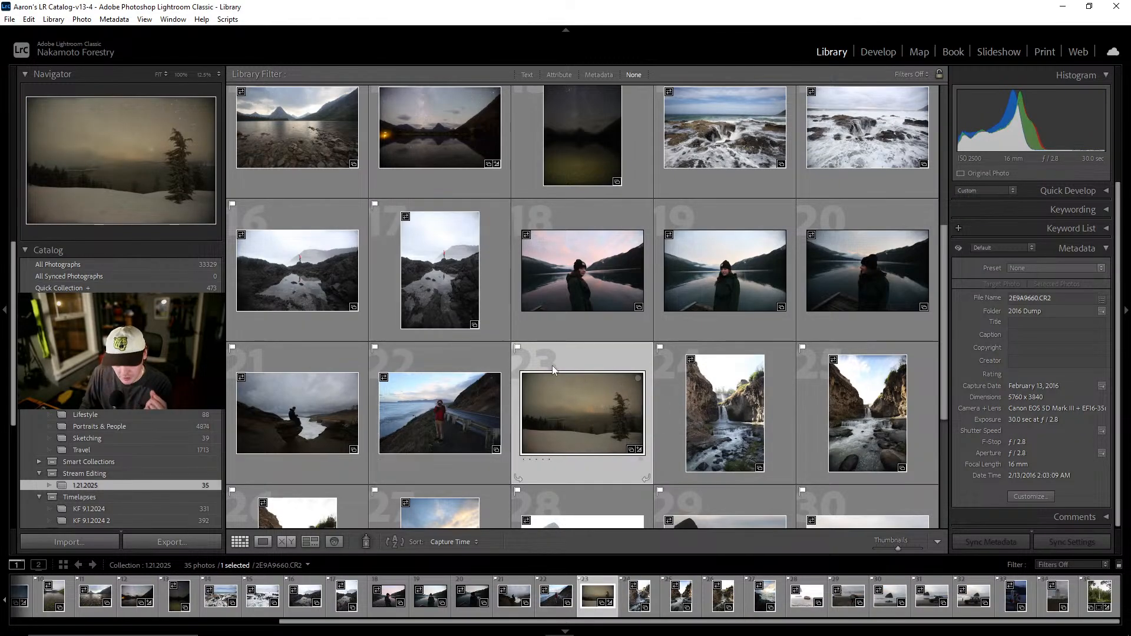
pyautogui.moveTo(946, 267); pyautogui.dragTo(947, 389)
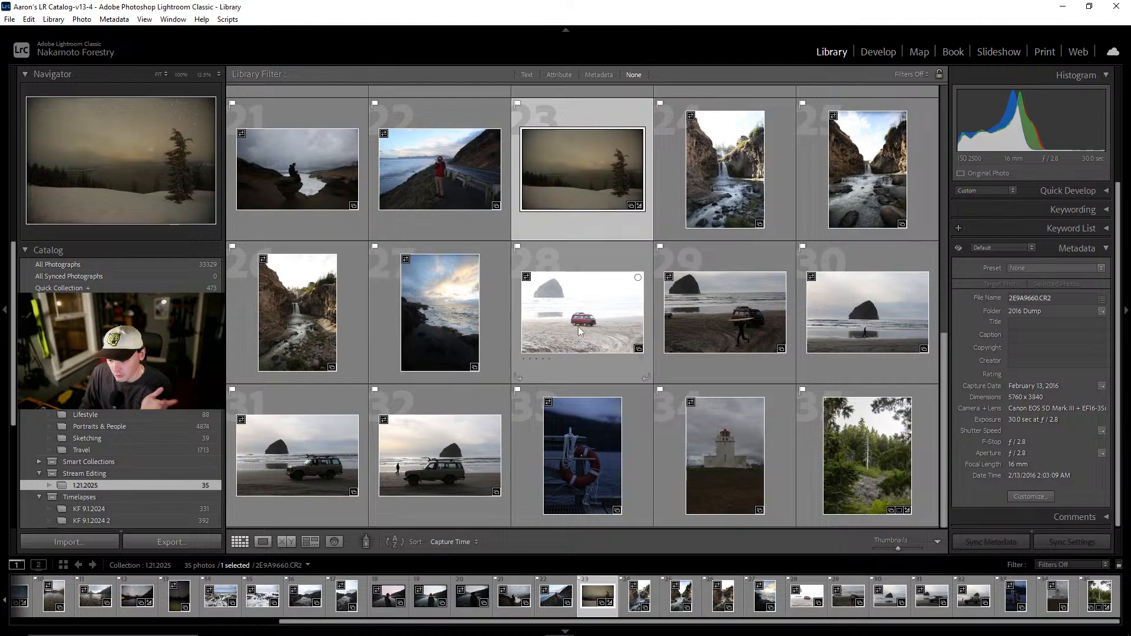
pyautogui.click(695, 462)
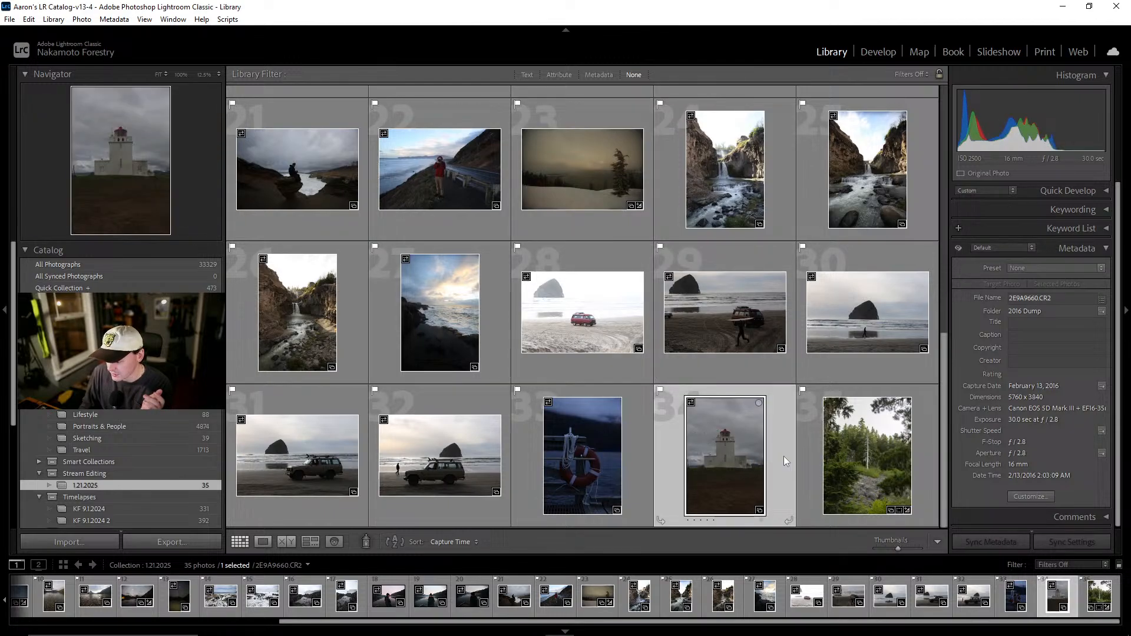
pyautogui.click(896, 448)
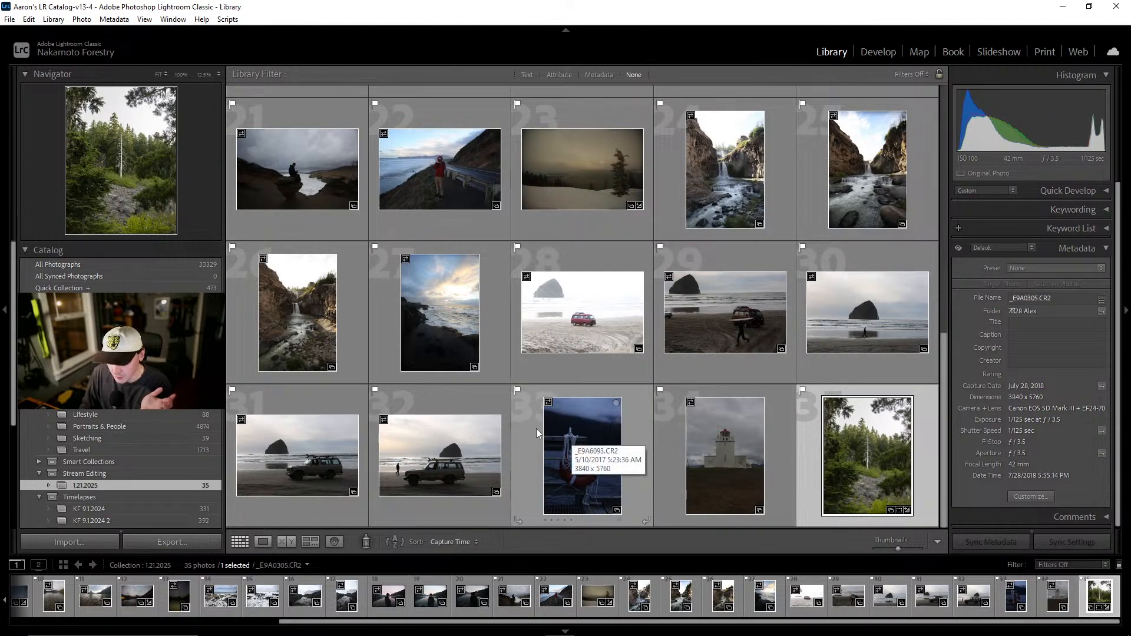
pyautogui.scroll(10, 626, 365)
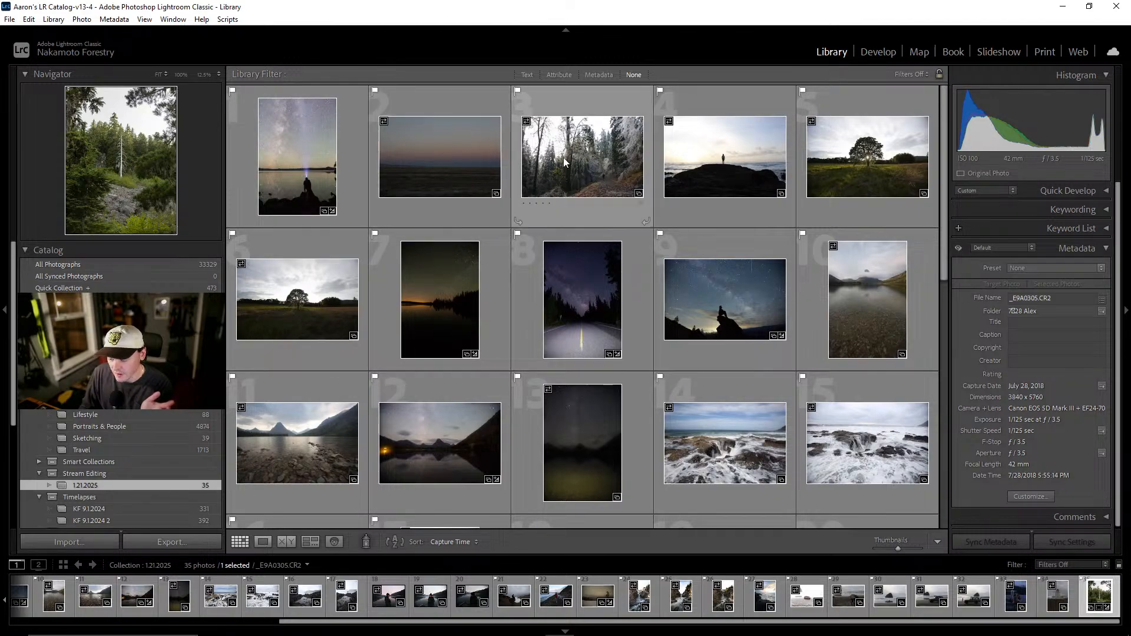
# Select the collection's first Milky Way photo and look through the remaining thumbnails down to the end and back
pyautogui.click(250, 200)
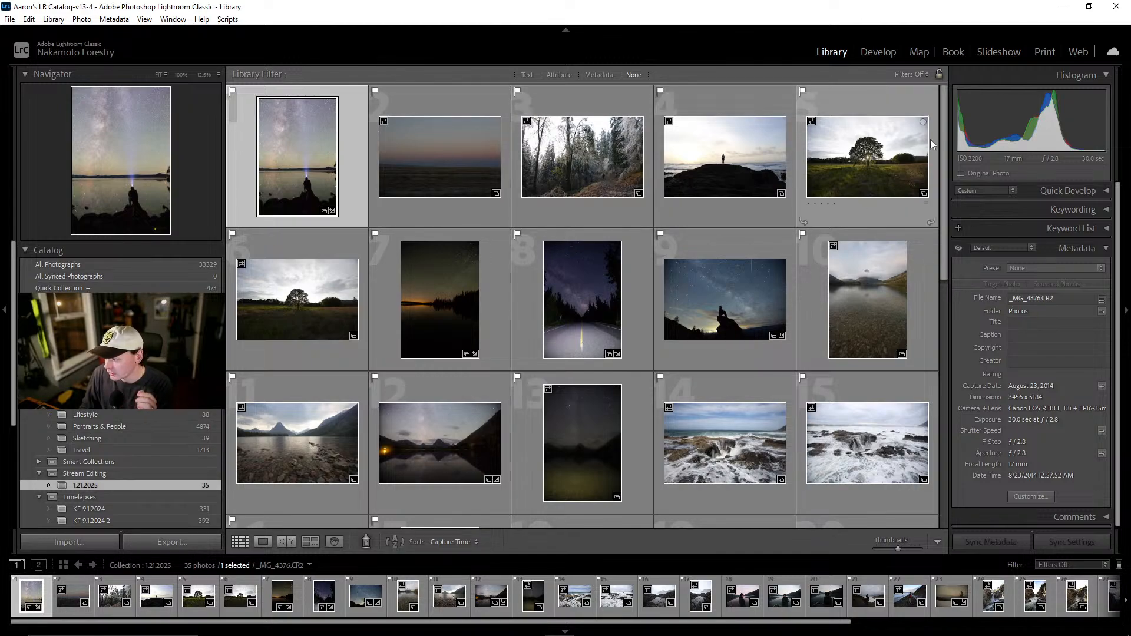
pyautogui.scroll(-5, 943, 138)
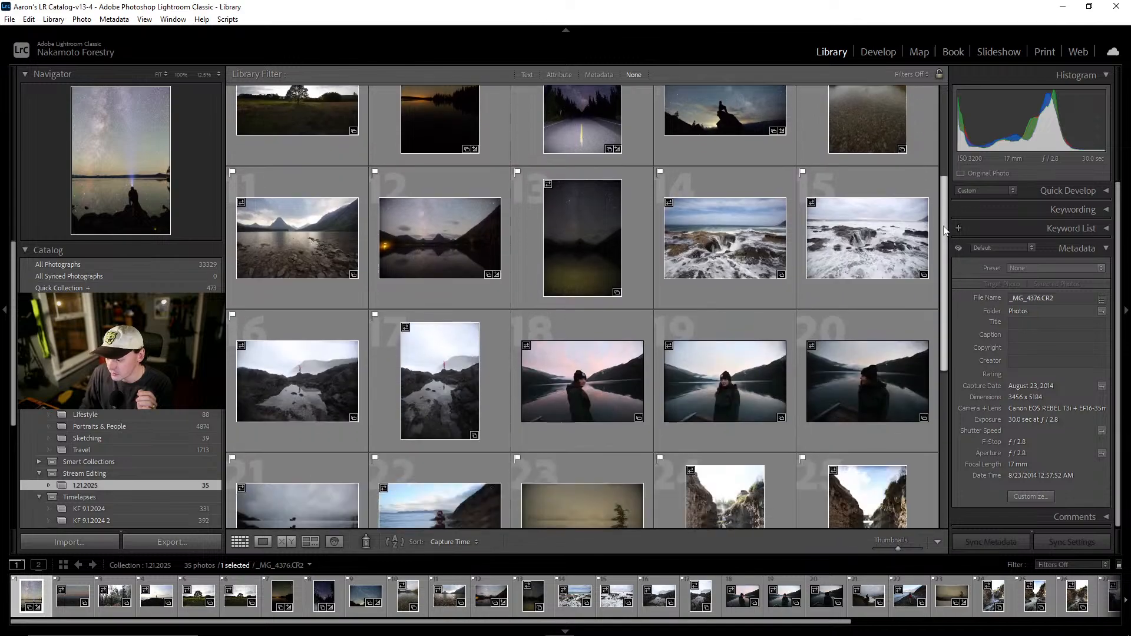
pyautogui.scroll(-5, 931, 365)
pyautogui.scroll(2, 926, 372)
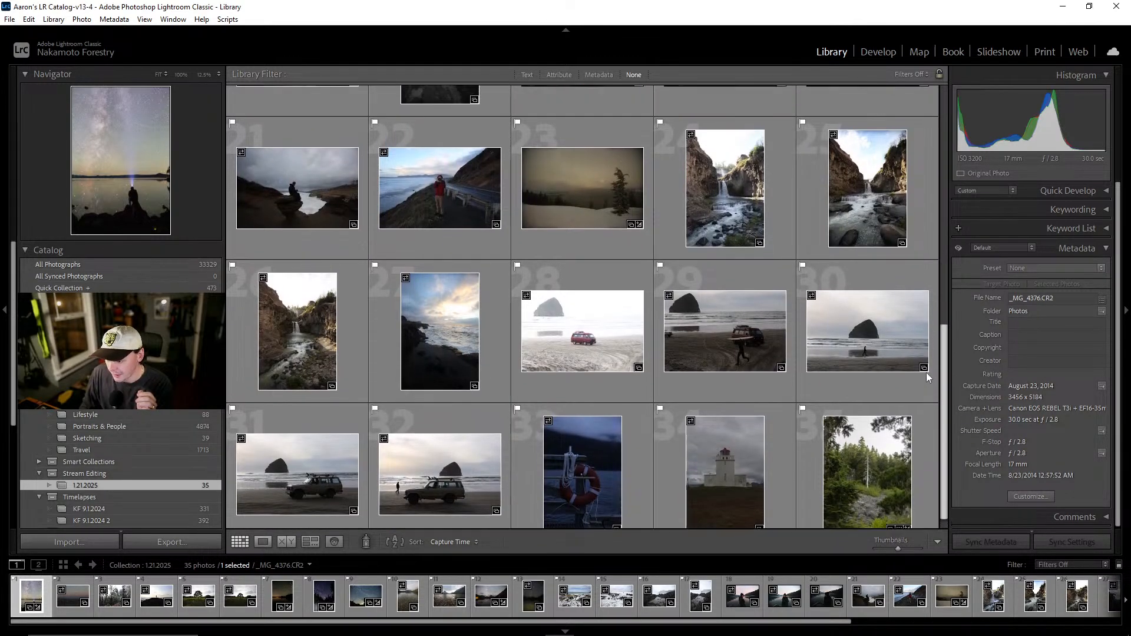
pyautogui.scroll(10, 927, 373)
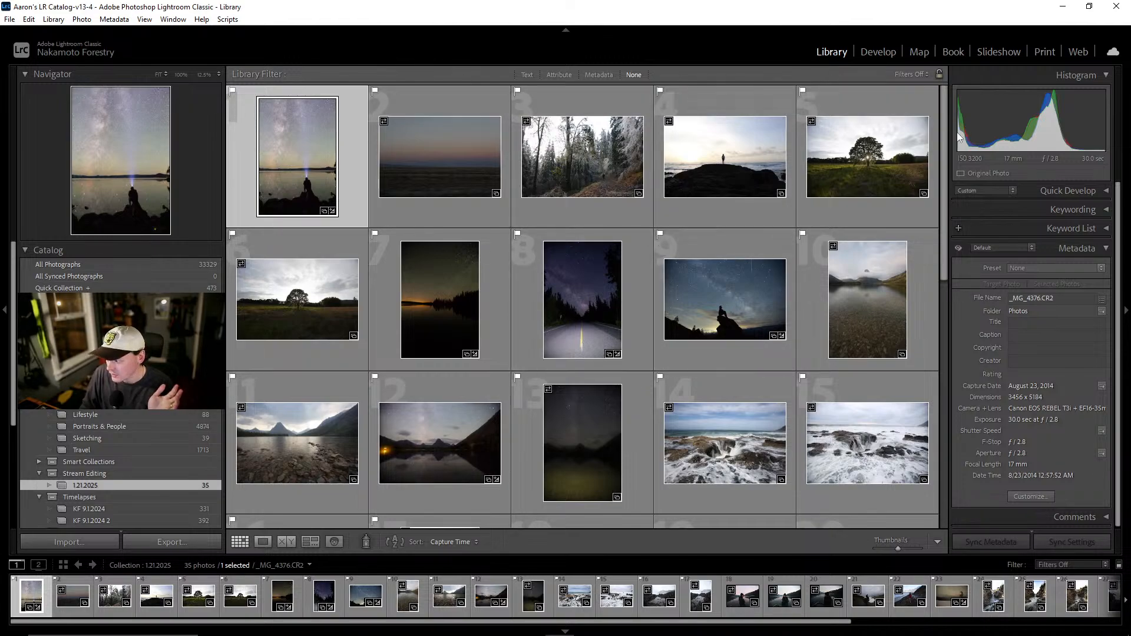
pyautogui.moveTo(943, 137); pyautogui.dragTo(505, 271)
# Open the starry lake photo _MG_4156.CR2 in Loupe view and examine its sky, treeline and reflection at 100%
pyautogui.doubleClick(437, 298)
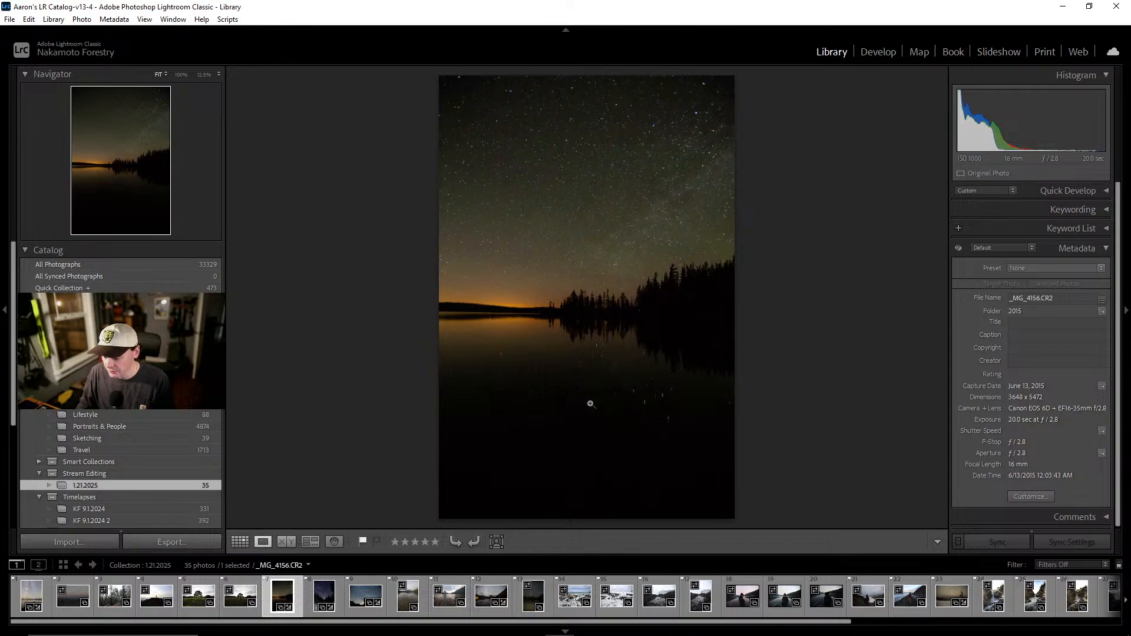
pyautogui.click(597, 185)
pyautogui.moveTo(512, 240); pyautogui.dragTo(599, 63)
pyautogui.moveTo(588, 300); pyautogui.dragTo(635, 167)
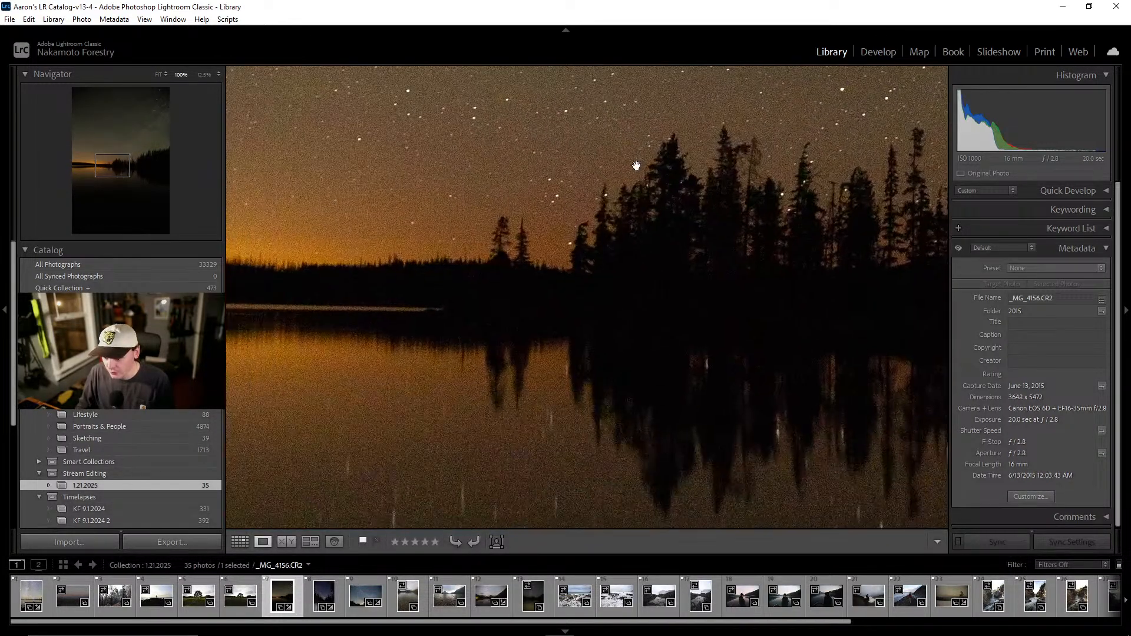
pyautogui.click(515, 338)
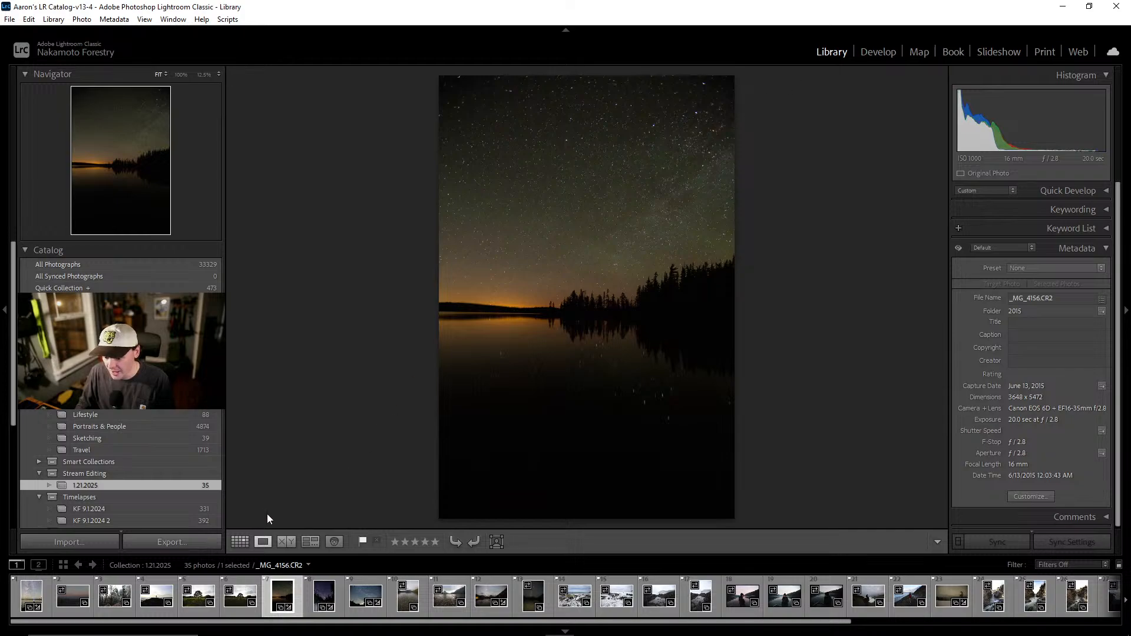
# Open the snowy night photo 2E9A9660.CR2 in the Develop module and examine the noise in its dark areas at 100%
pyautogui.click(243, 546)
pyautogui.scroll(-10, 603, 388)
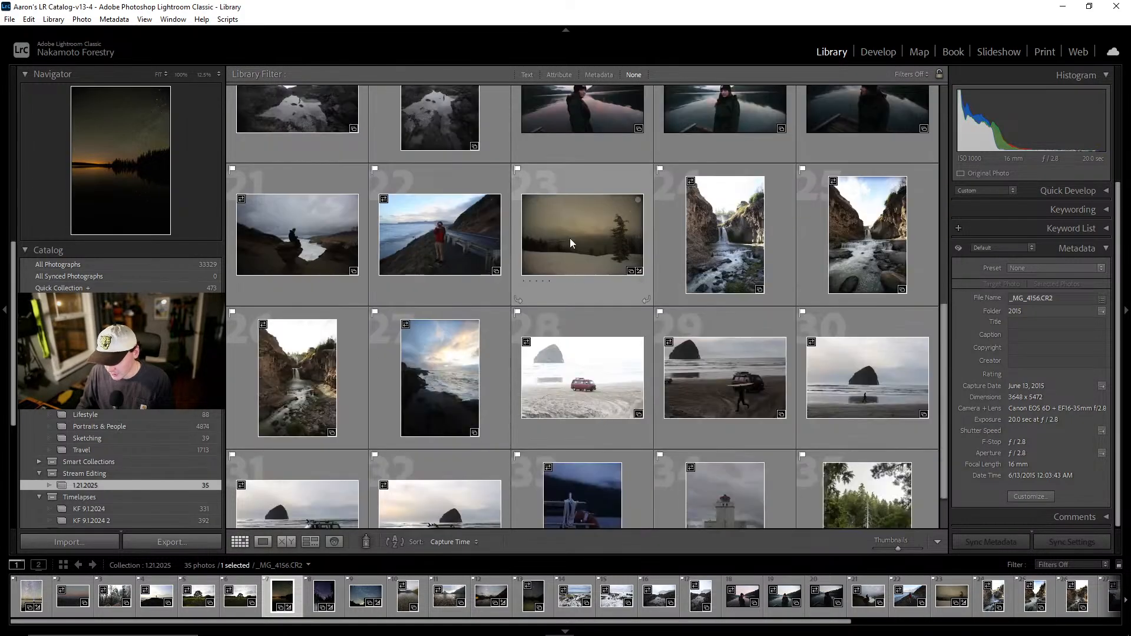
pyautogui.doubleClick(571, 238)
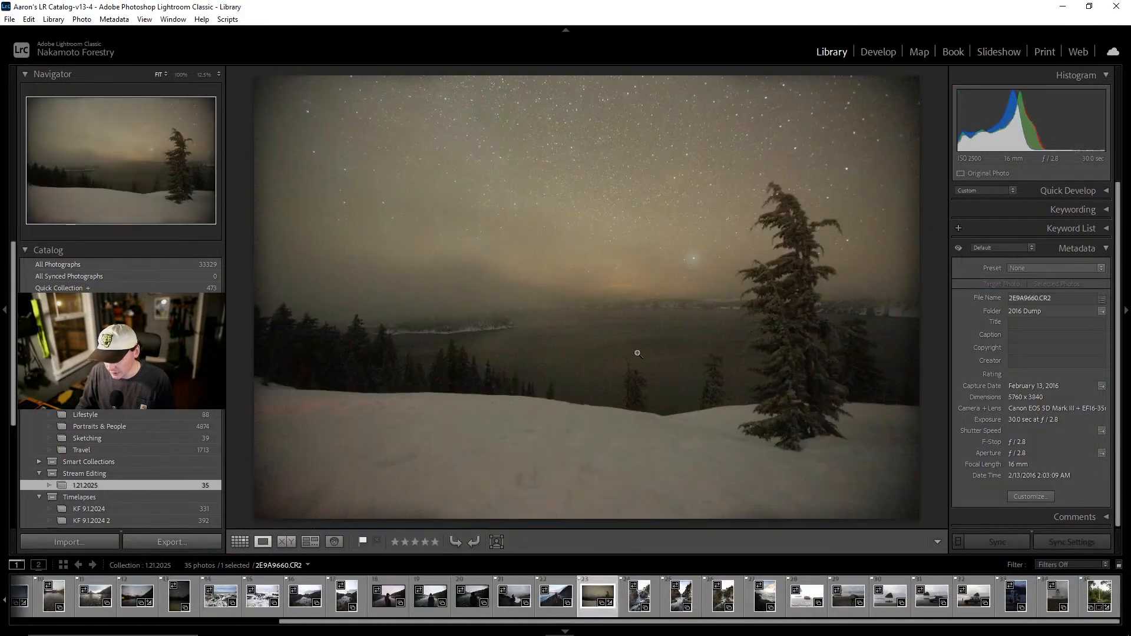
pyautogui.click(878, 52)
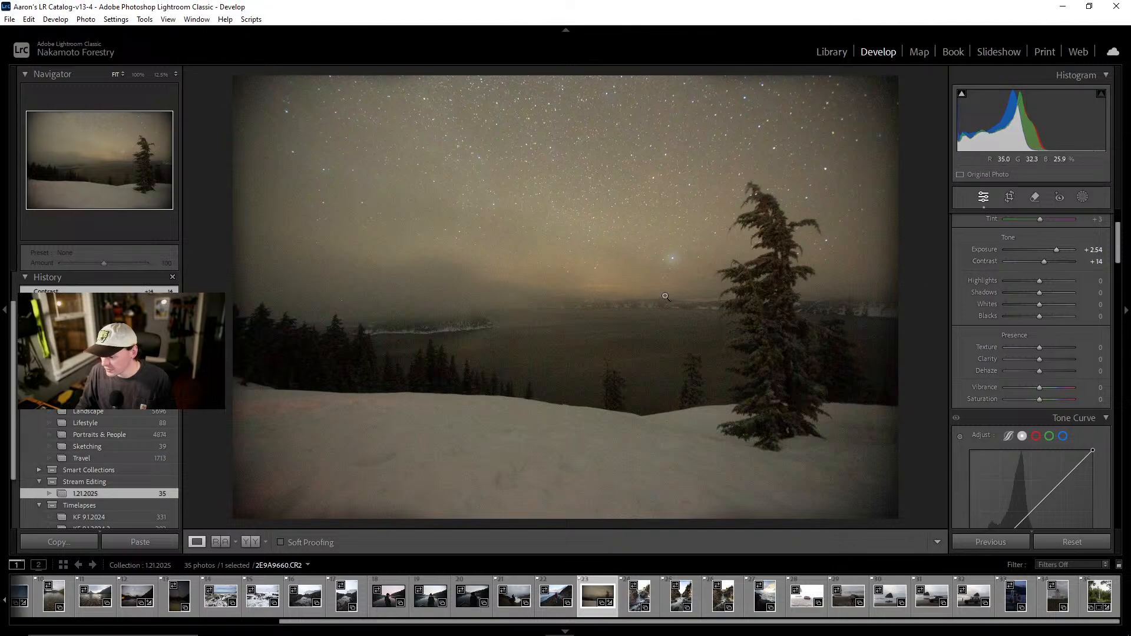
pyautogui.click(609, 263)
pyautogui.moveTo(610, 263); pyautogui.dragTo(538, 100)
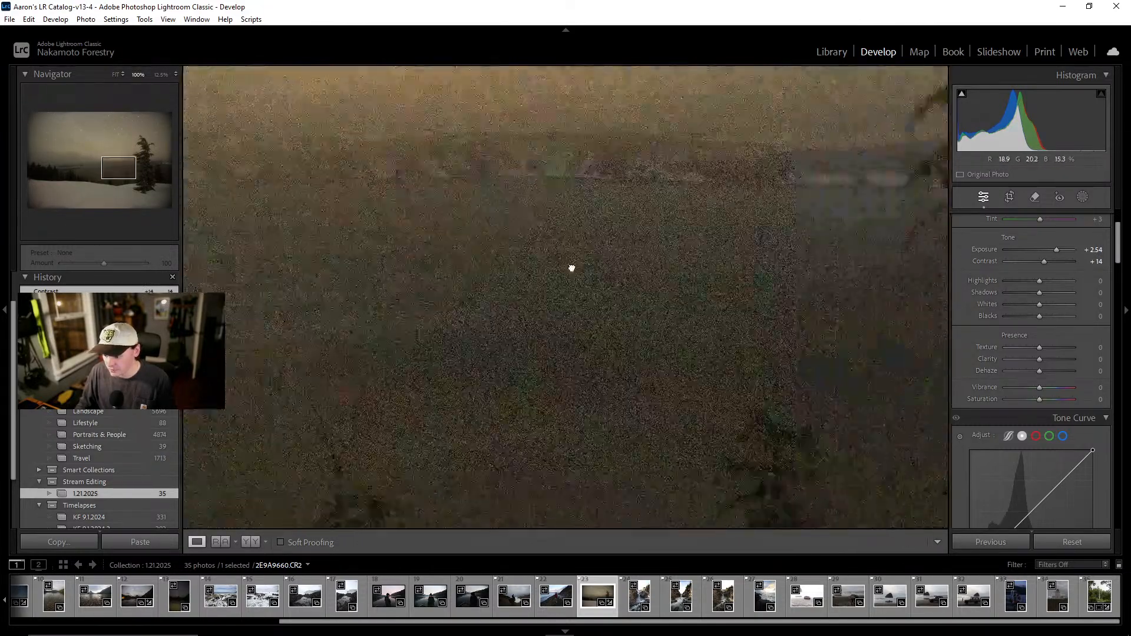
pyautogui.moveTo(571, 267); pyautogui.dragTo(560, 220)
pyautogui.moveTo(696, 303); pyautogui.dragTo(543, 147)
pyautogui.click(684, 241)
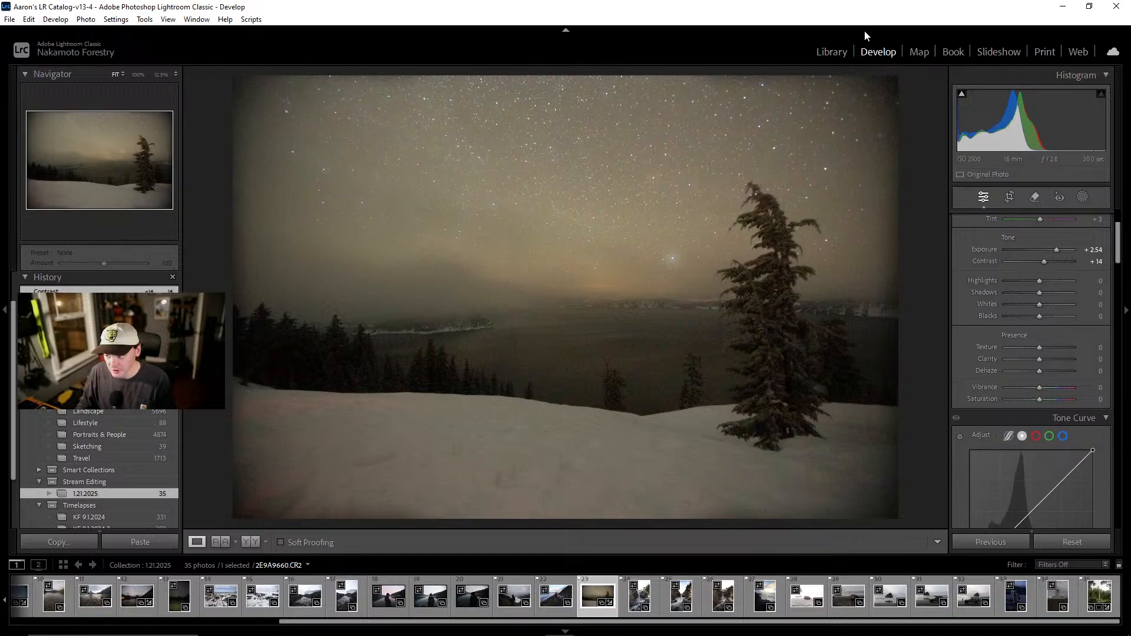
# Return to the Library grid, reopen the starry lake photo _MG_4156.CR2 and bring it into the Develop module
pyautogui.click(842, 54)
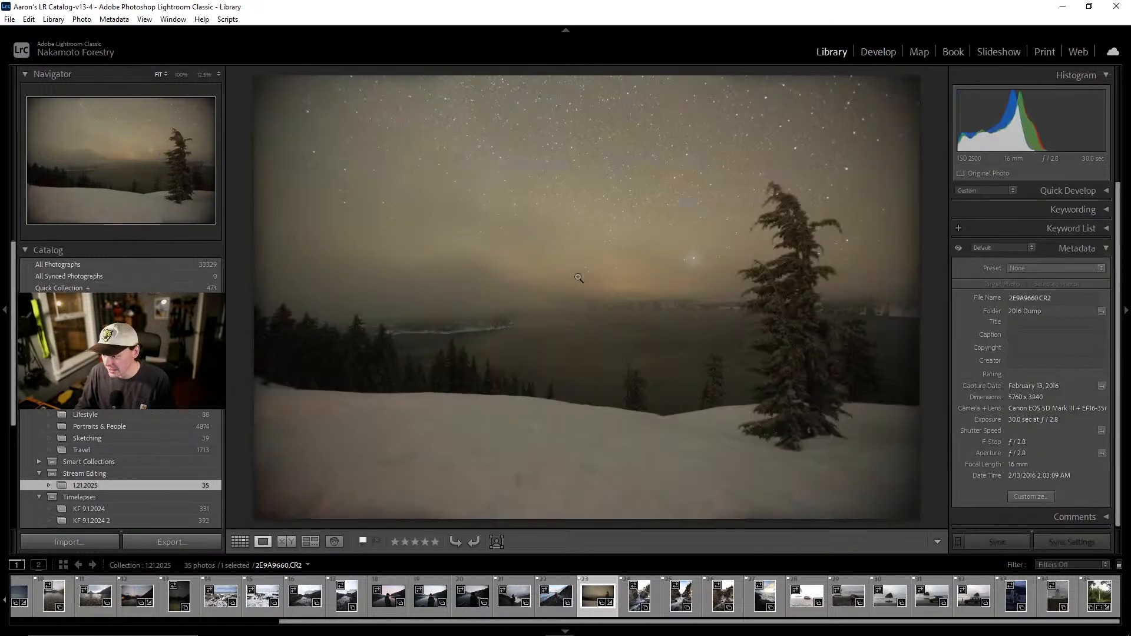
pyautogui.click(241, 541)
pyautogui.scroll(5, 587, 345)
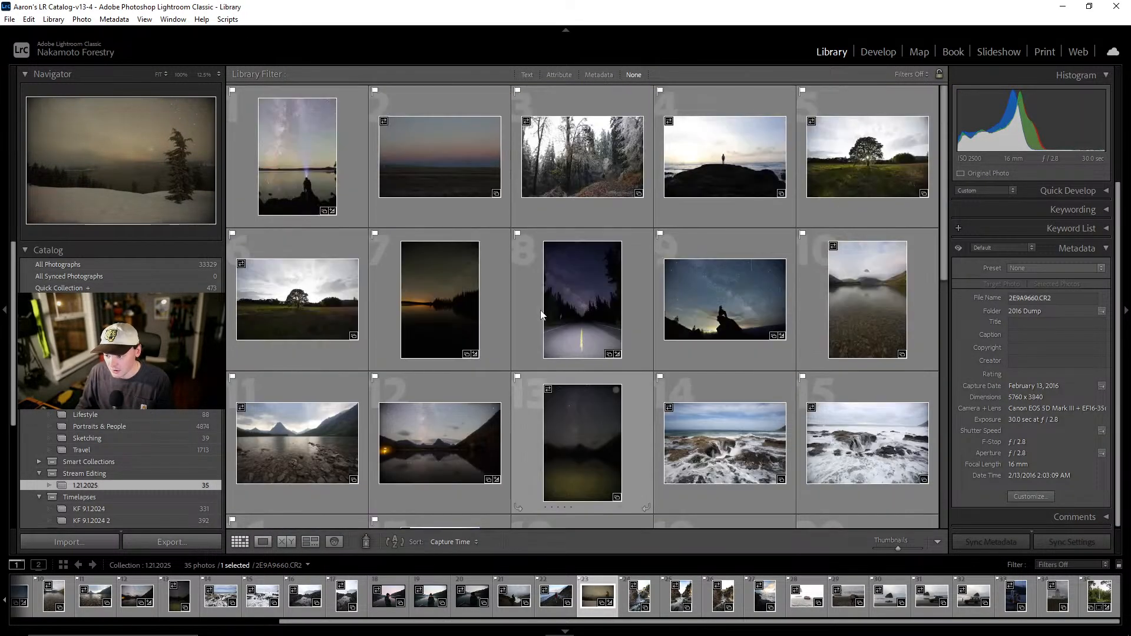
pyautogui.doubleClick(444, 309)
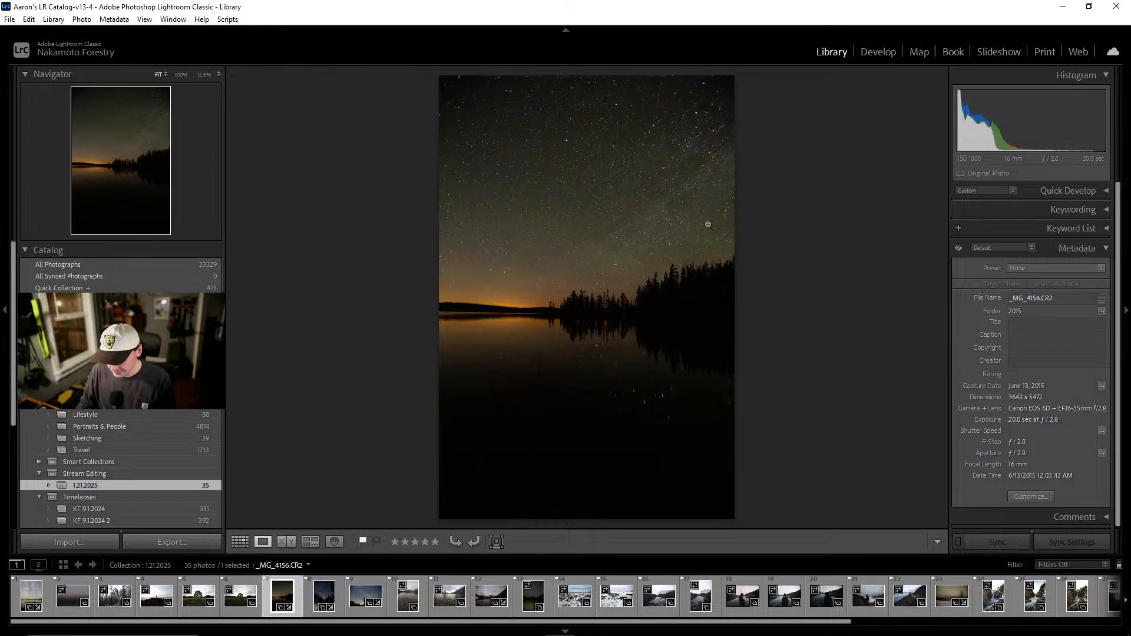
pyautogui.click(607, 204)
pyautogui.click(640, 222)
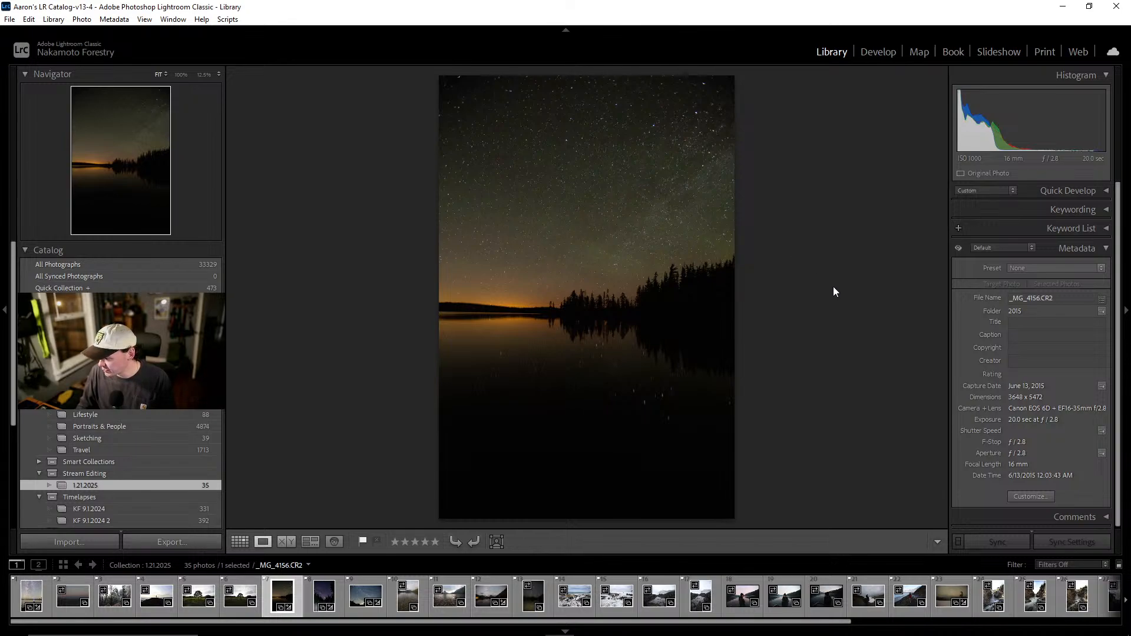
pyautogui.click(877, 52)
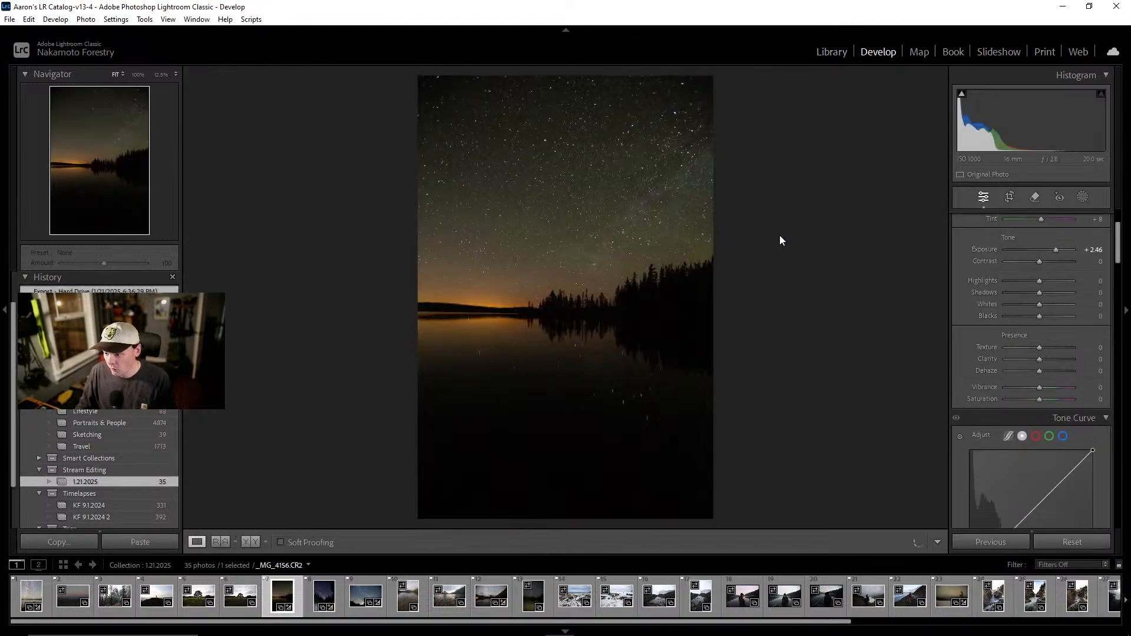
# Enable lens profile corrections for the lake photo, toggling them off and on to compare, and leave them on
pyautogui.scroll(2, 1004, 304)
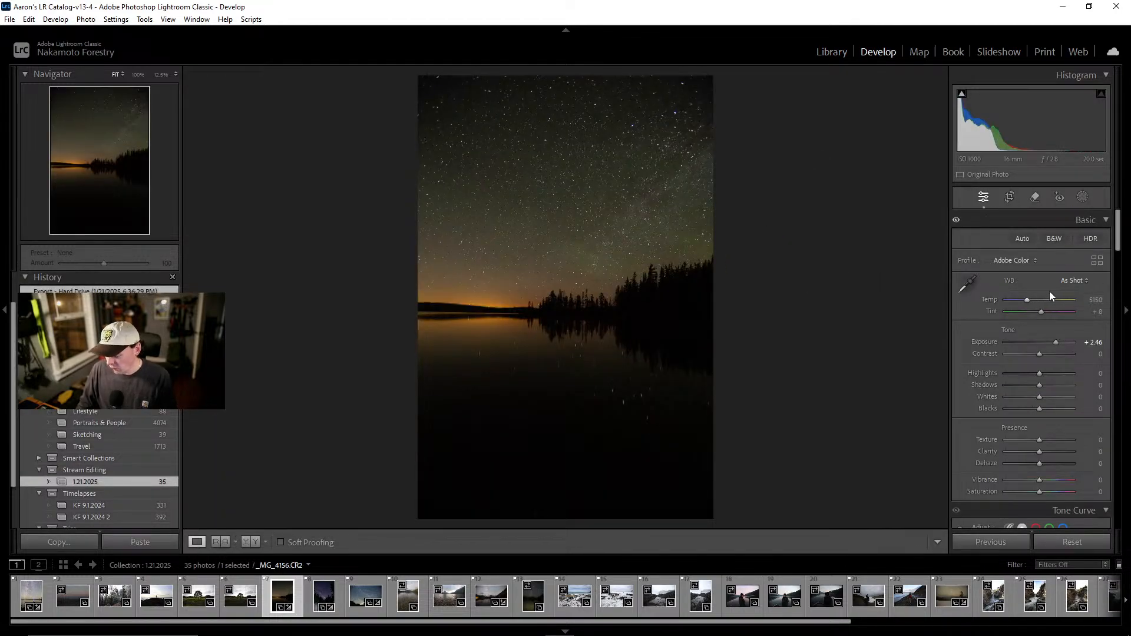
pyautogui.moveTo(1118, 225); pyautogui.dragTo(1118, 416)
pyautogui.click(1020, 380)
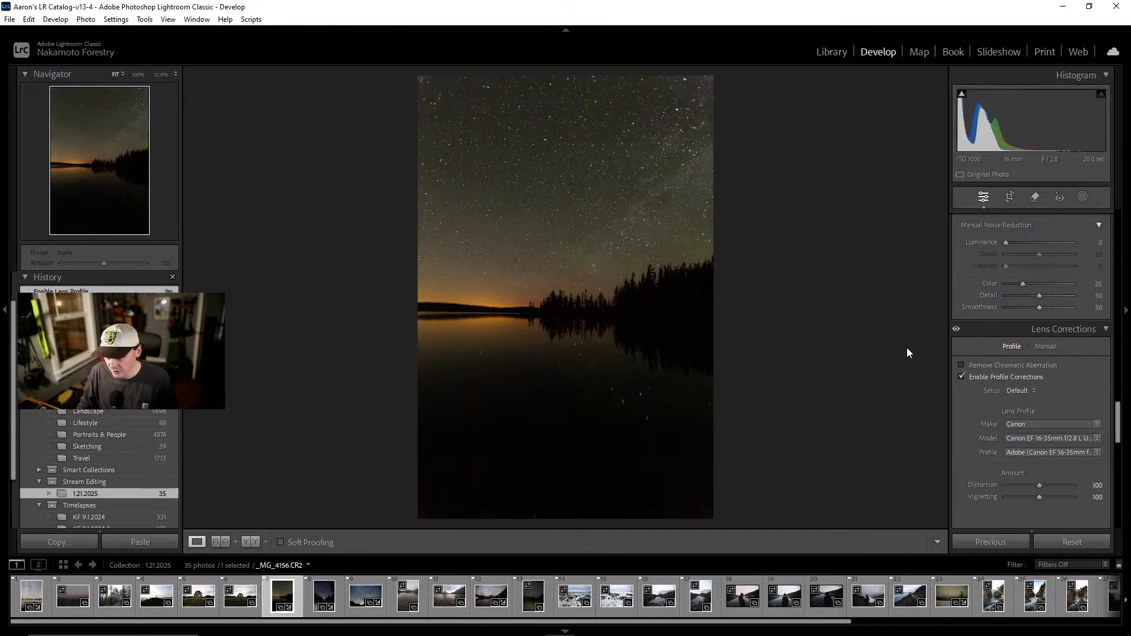
pyautogui.click(1005, 377)
pyautogui.click(1005, 377)
pyautogui.click(1005, 377)
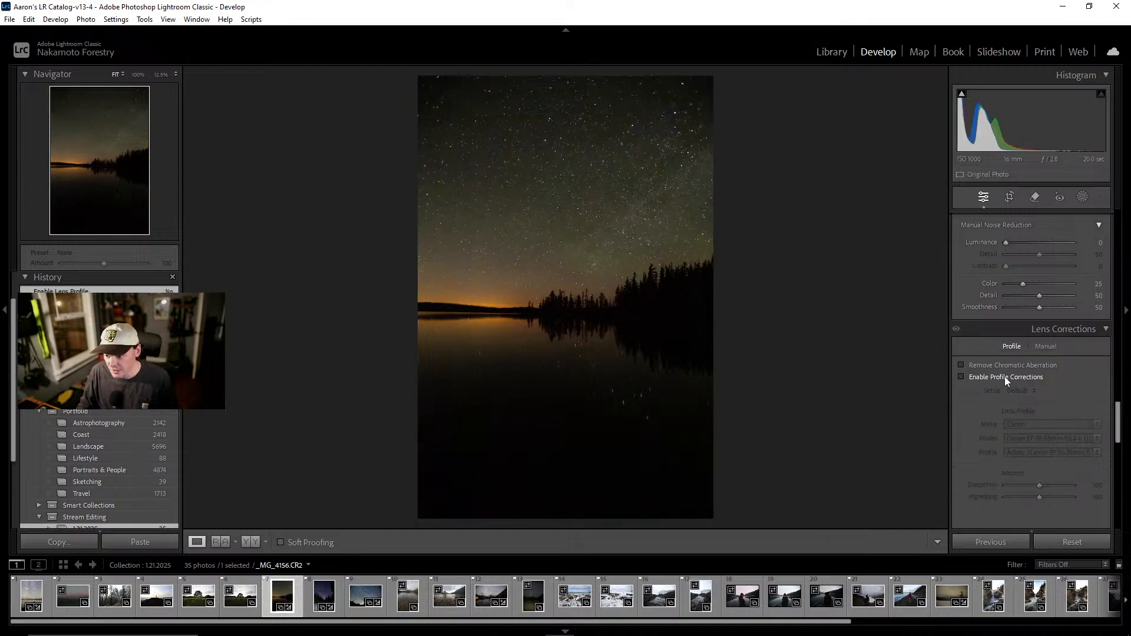
pyautogui.click(1005, 377)
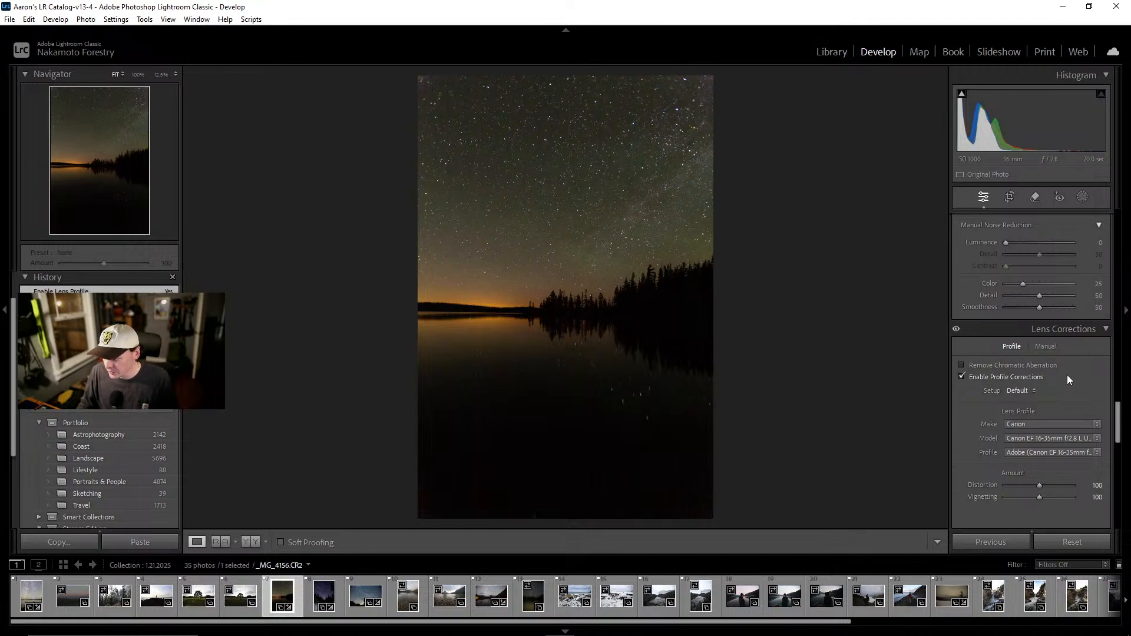
# Set the sharpening amount to 68, checking its effect on the stars and trees at 100%
pyautogui.moveTo(1118, 425); pyautogui.dragTo(1118, 386)
pyautogui.moveTo(1023, 409); pyautogui.dragTo(1036, 413)
pyautogui.click(629, 258)
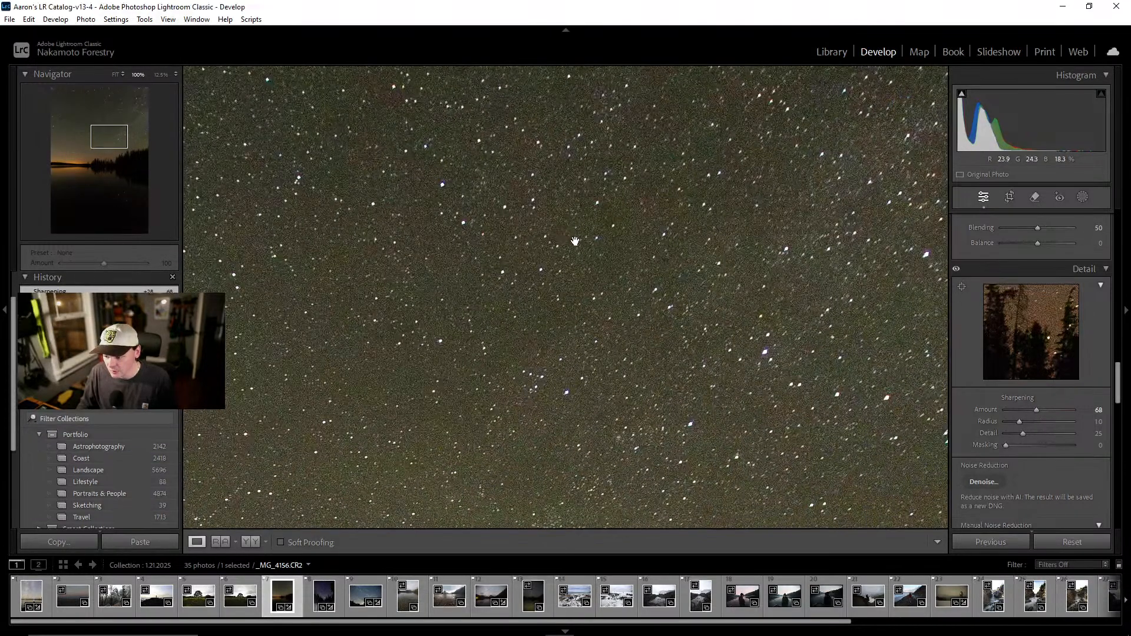
pyautogui.click(629, 257)
pyautogui.click(629, 258)
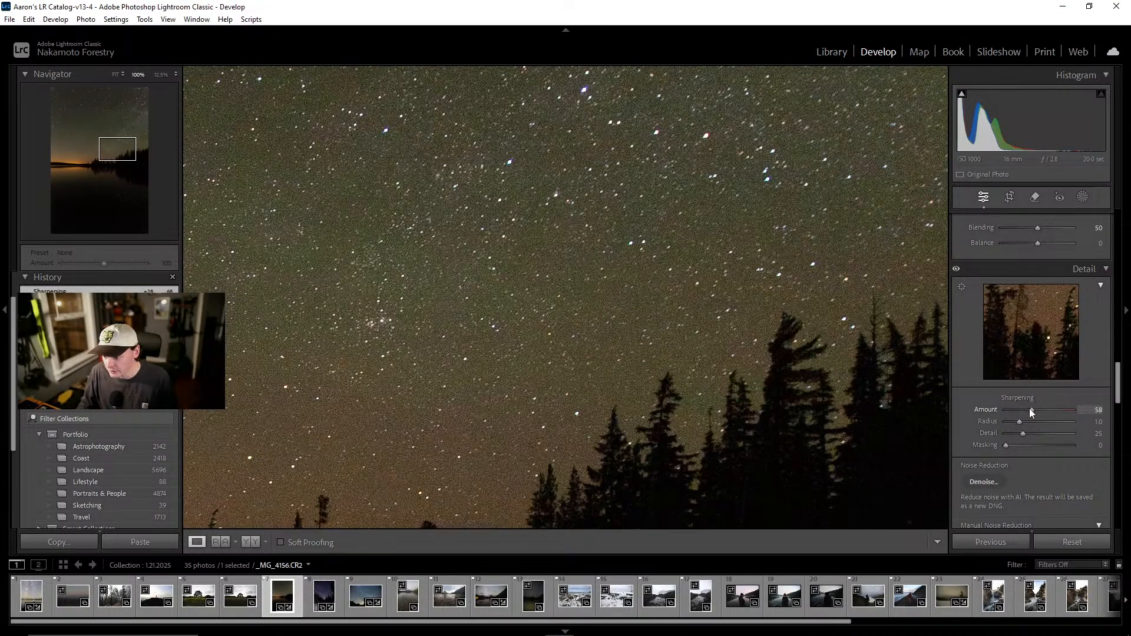
pyautogui.moveTo(1030, 409); pyautogui.dragTo(1034, 409)
pyautogui.click(630, 284)
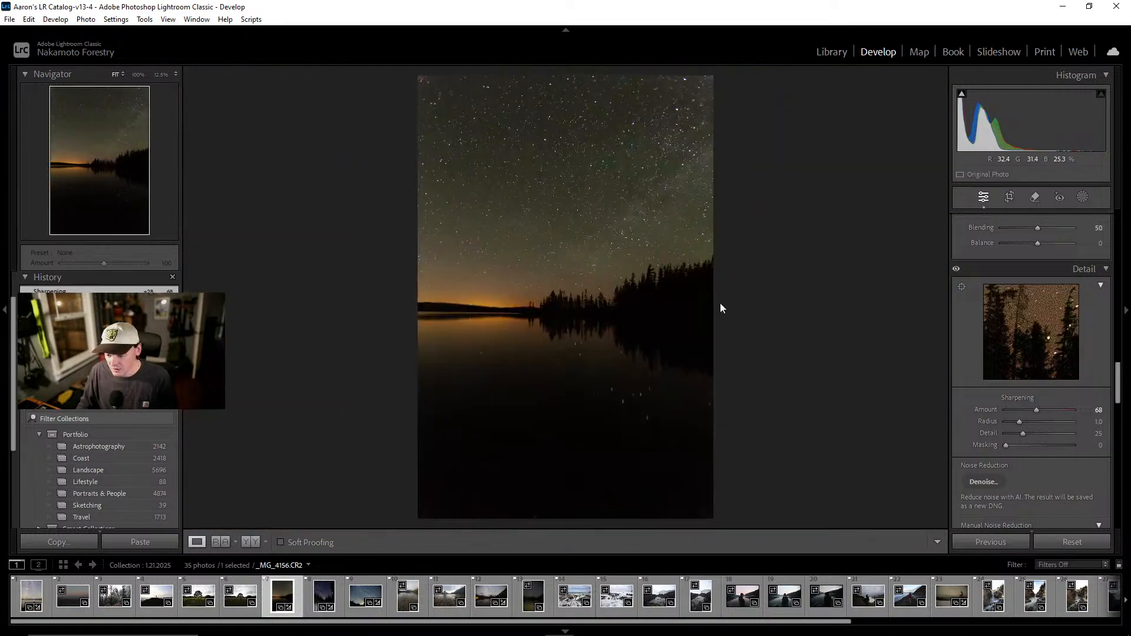
# Lower the lake photo's exposure to +0.09
pyautogui.scroll(2, 1117, 378)
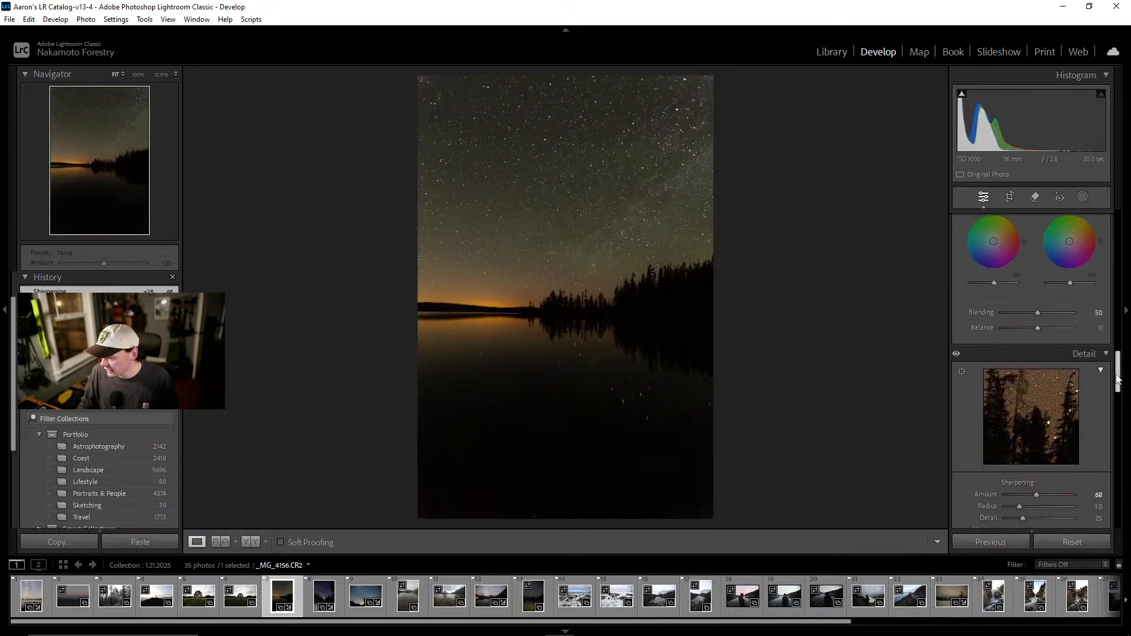
pyautogui.moveTo(1118, 379); pyautogui.dragTo(1094, 228)
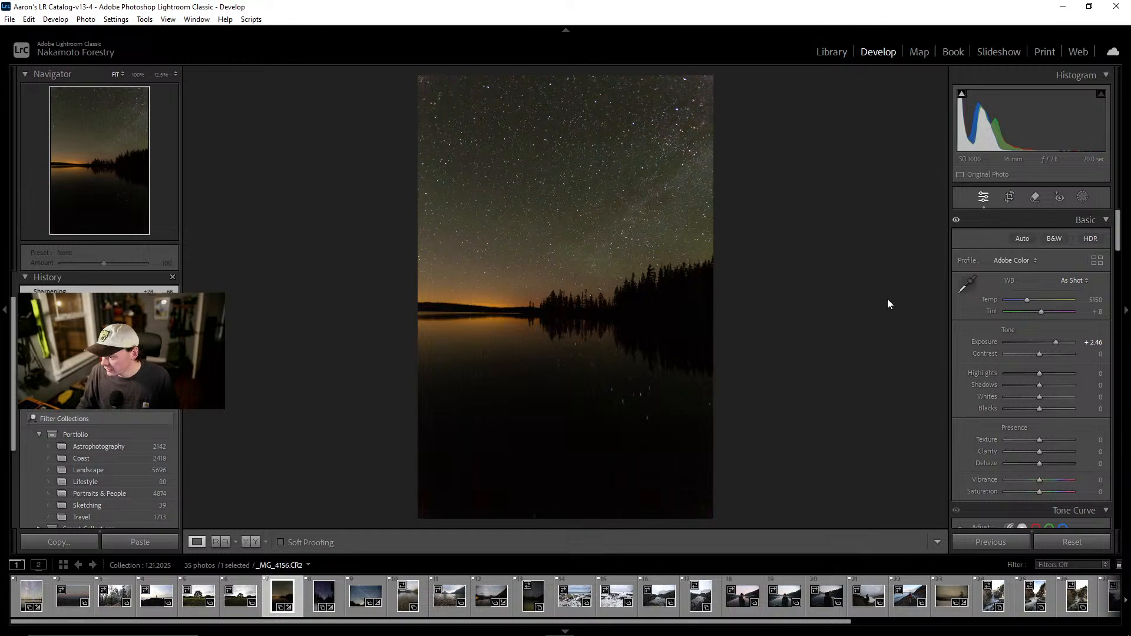
pyautogui.moveTo(1056, 342); pyautogui.dragTo(1041, 344)
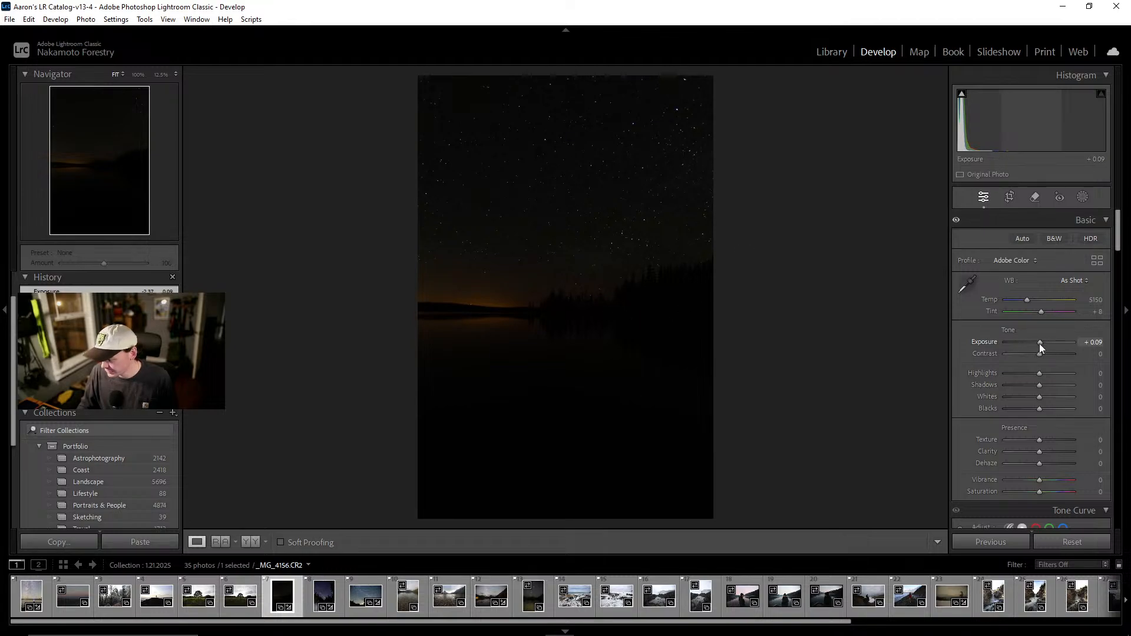
# Raise the lake photo's exposure to +2.90, checking the stars and the sky's corners at 100%
pyautogui.moveTo(1040, 344); pyautogui.dragTo(1058, 345)
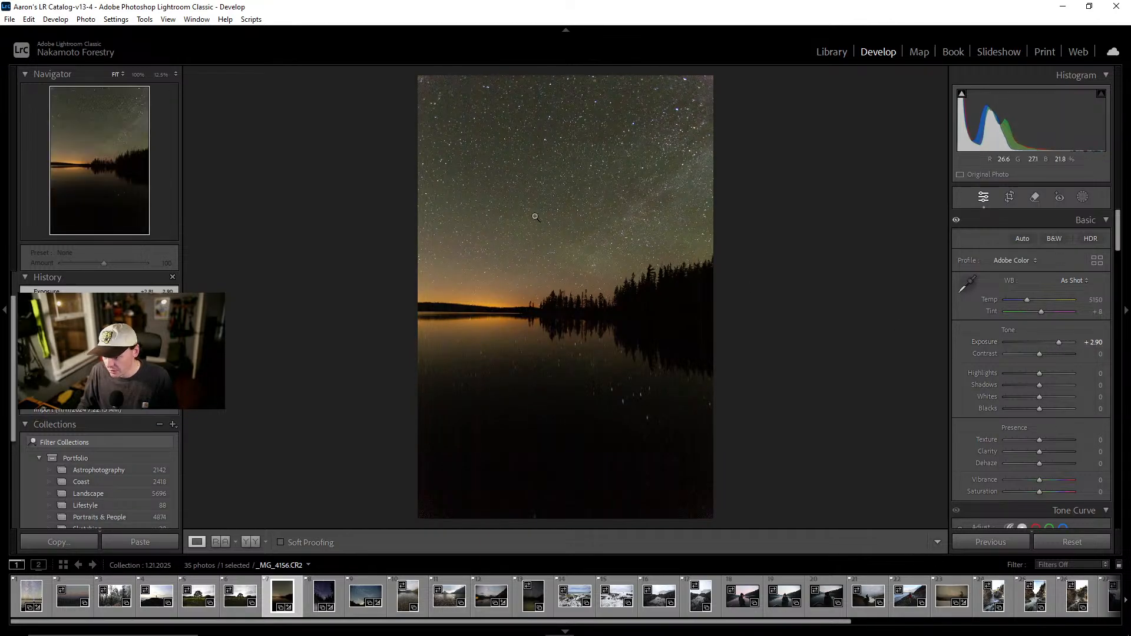
pyautogui.click(623, 266)
pyautogui.click(623, 267)
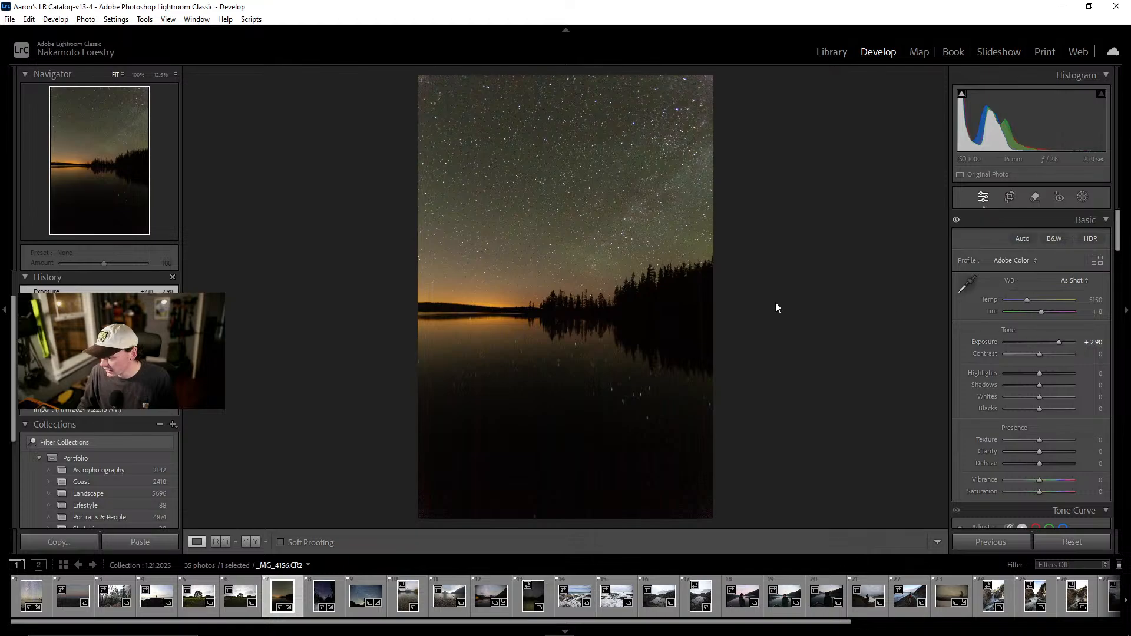
pyautogui.click(577, 237)
pyautogui.click(591, 238)
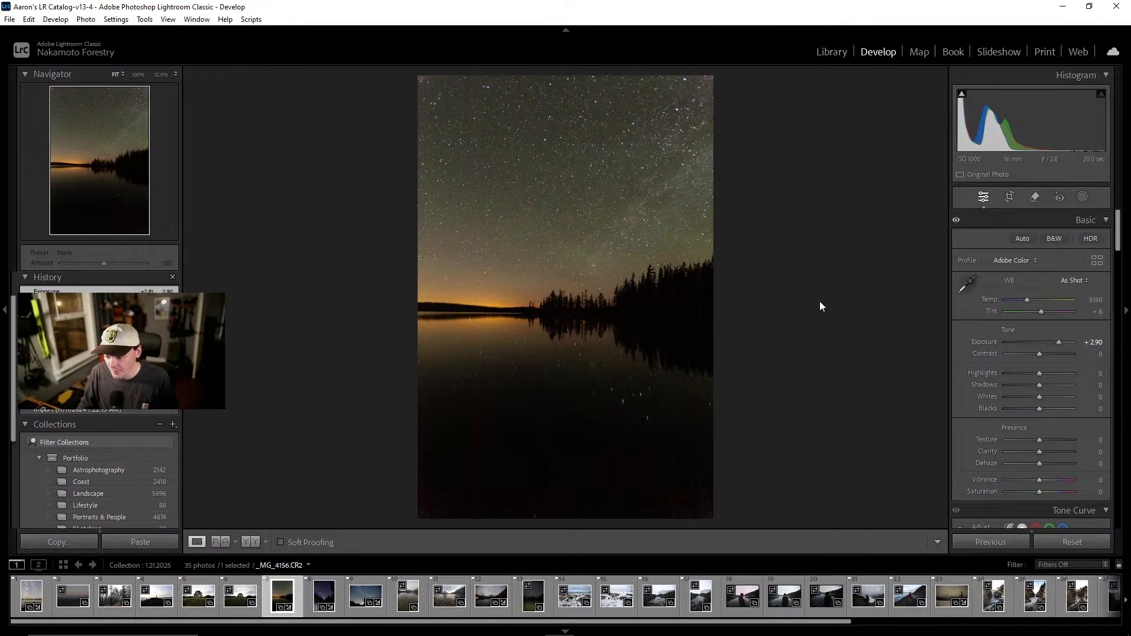
pyautogui.click(707, 89)
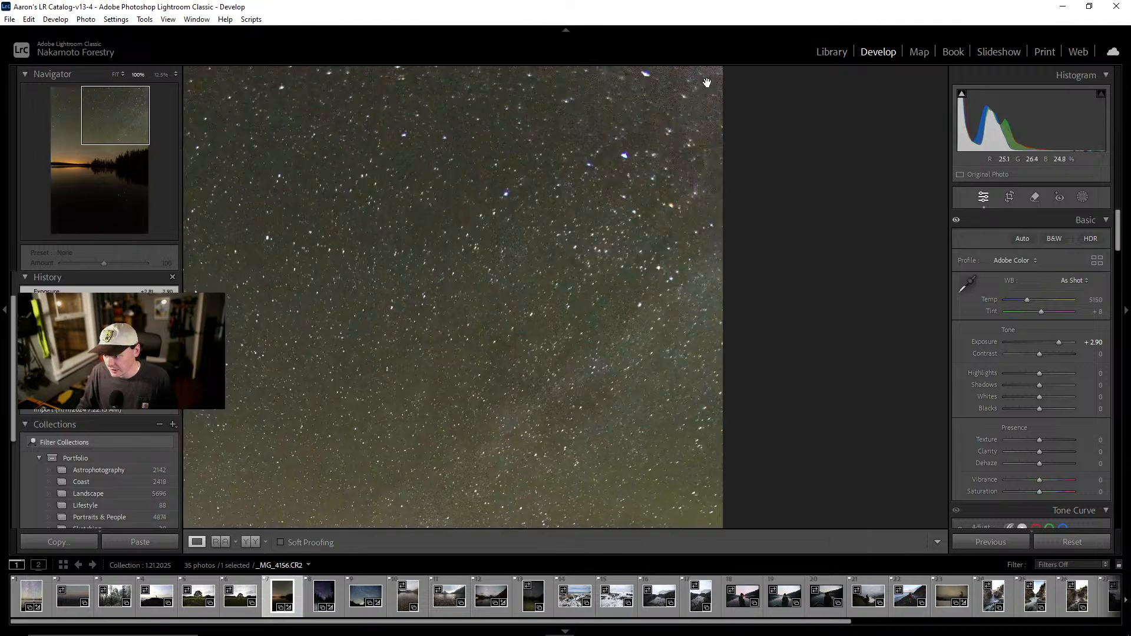
pyautogui.moveTo(712, 118); pyautogui.dragTo(604, 167)
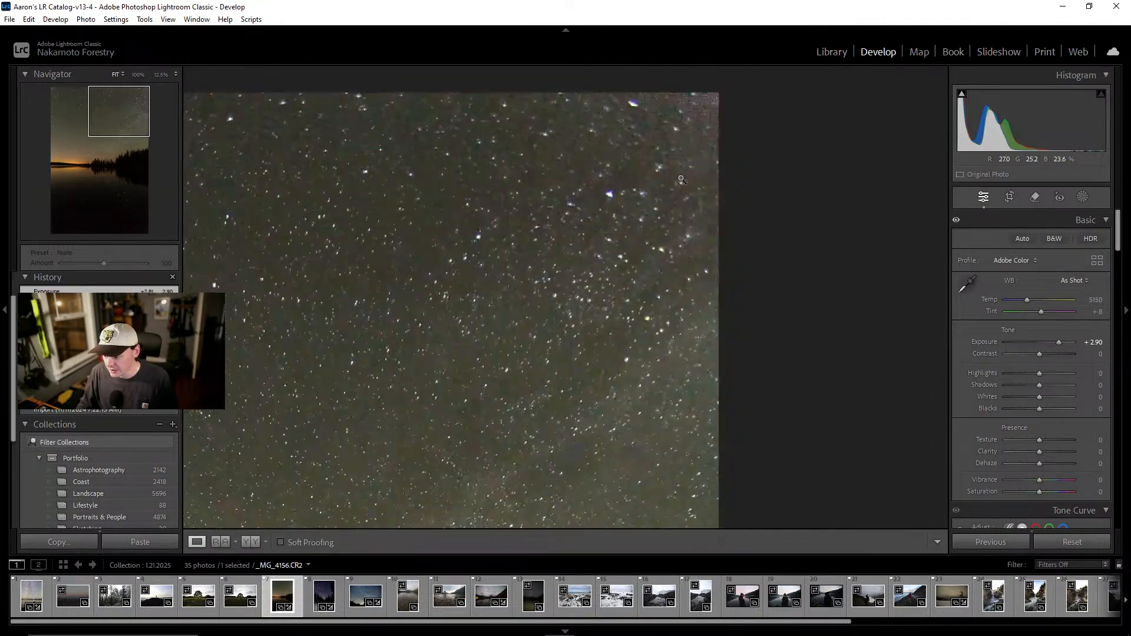
pyautogui.click(605, 168)
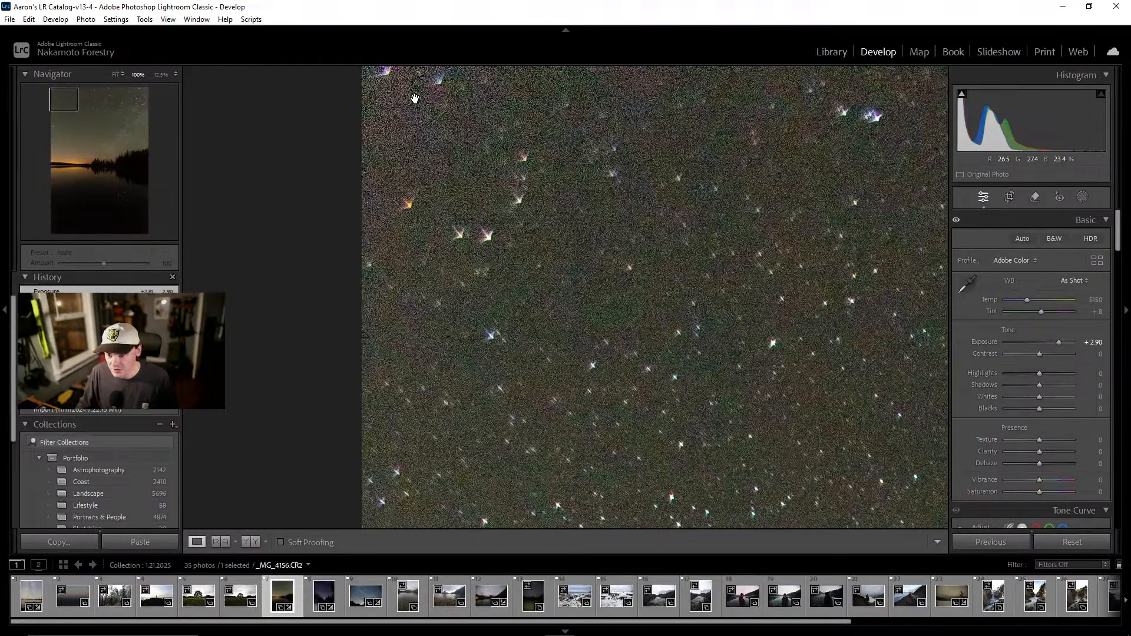
pyautogui.click(849, 291)
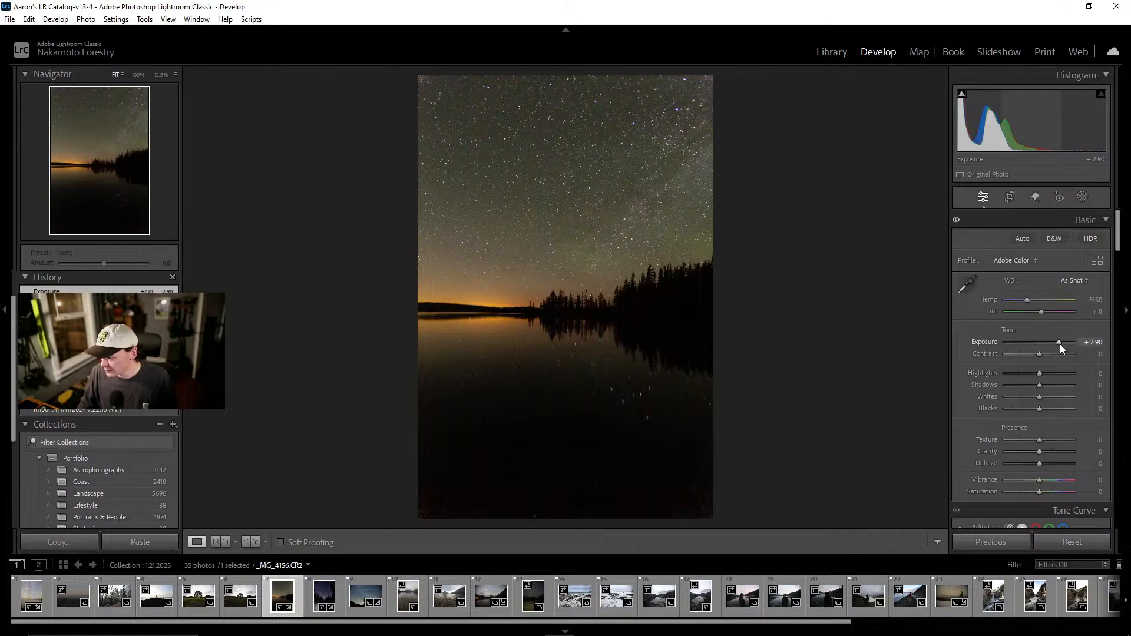
pyautogui.moveTo(1060, 344); pyautogui.dragTo(1059, 344)
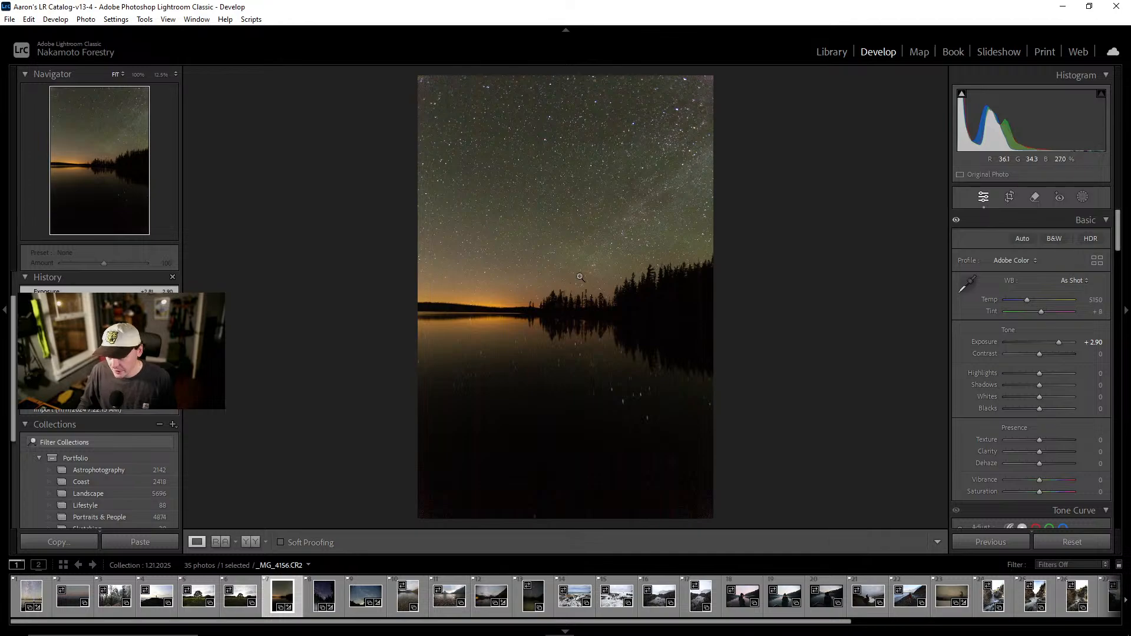
# Straighten the lake's horizon by setting the crop angle to -1.20 and apply the crop
pyautogui.click(1009, 197)
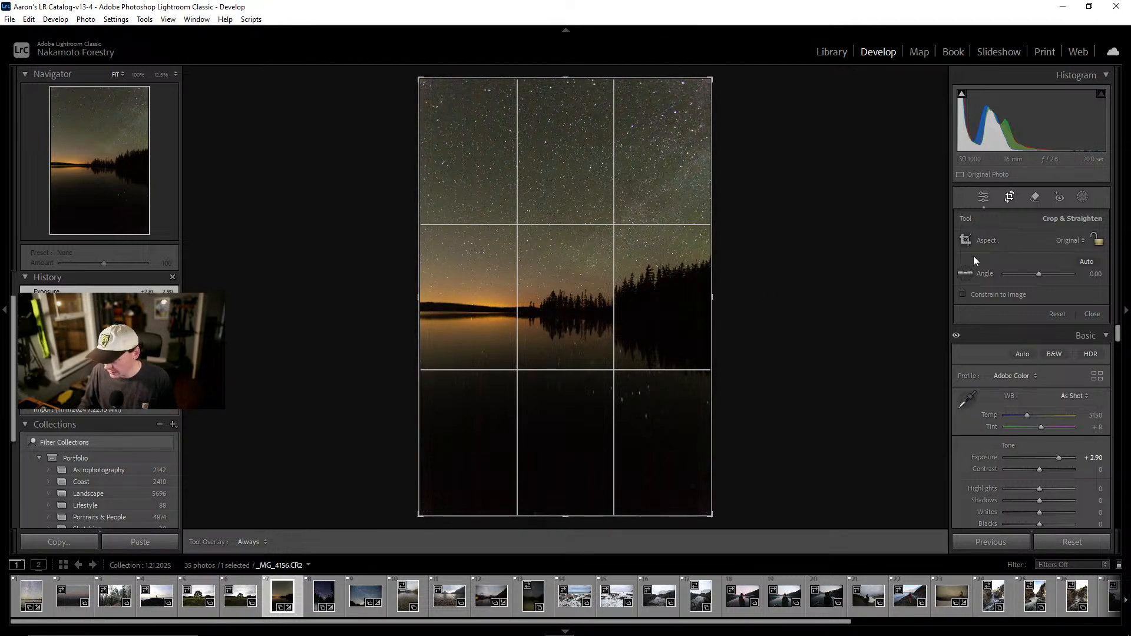
pyautogui.click(1007, 196)
pyautogui.click(463, 319)
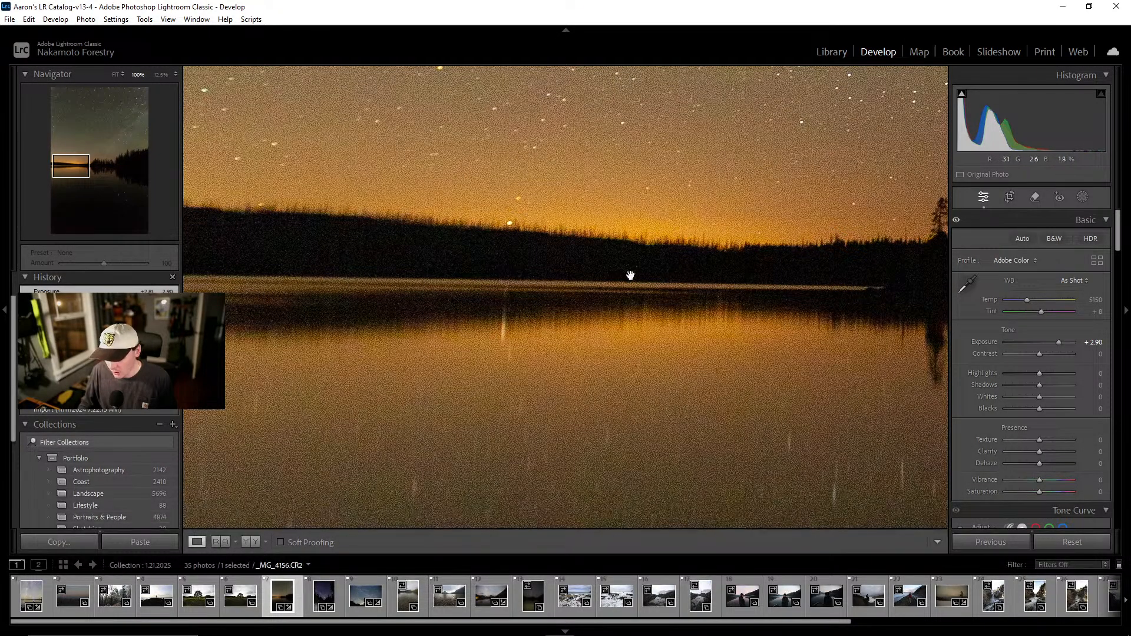
pyautogui.click(602, 275)
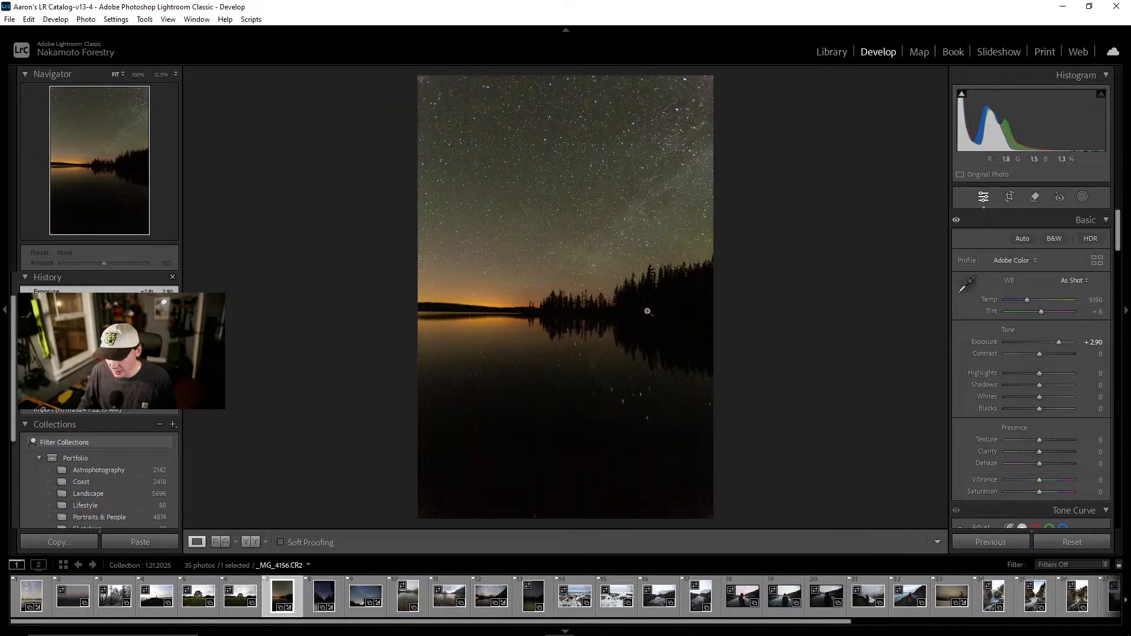
pyautogui.click(1009, 197)
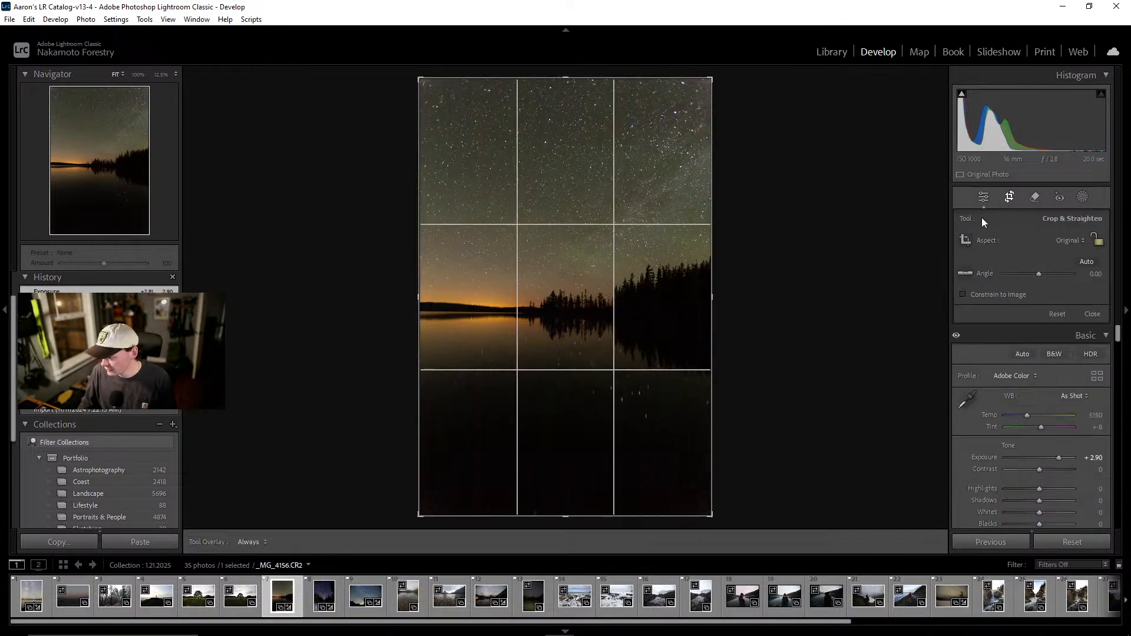
pyautogui.click(1095, 275)
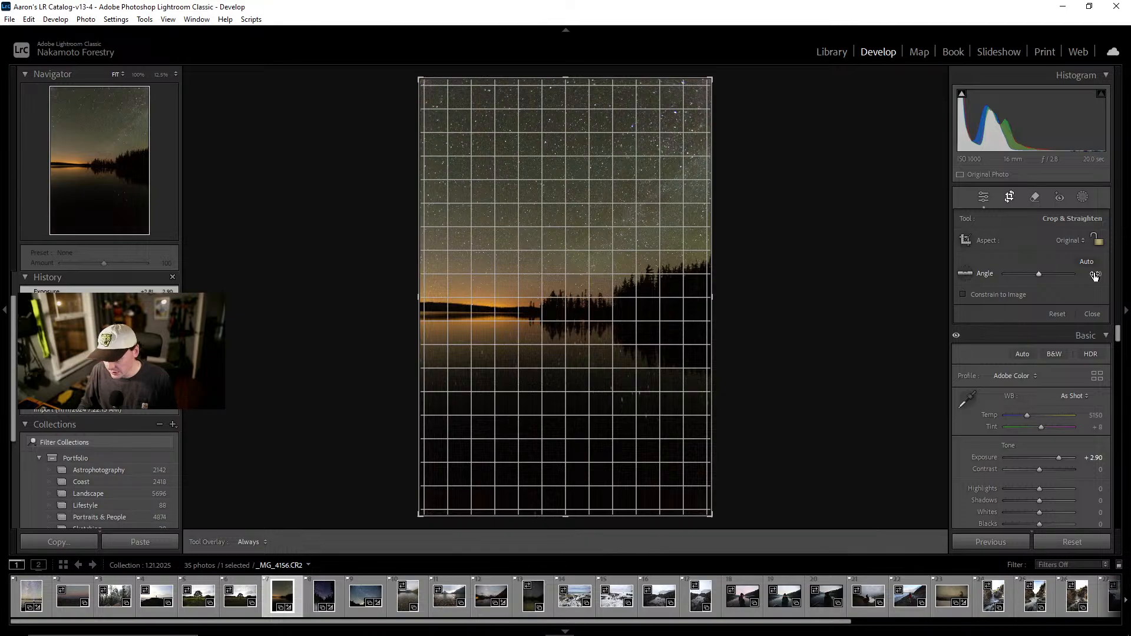
pyautogui.moveTo(1095, 276); pyautogui.dragTo(1084, 275)
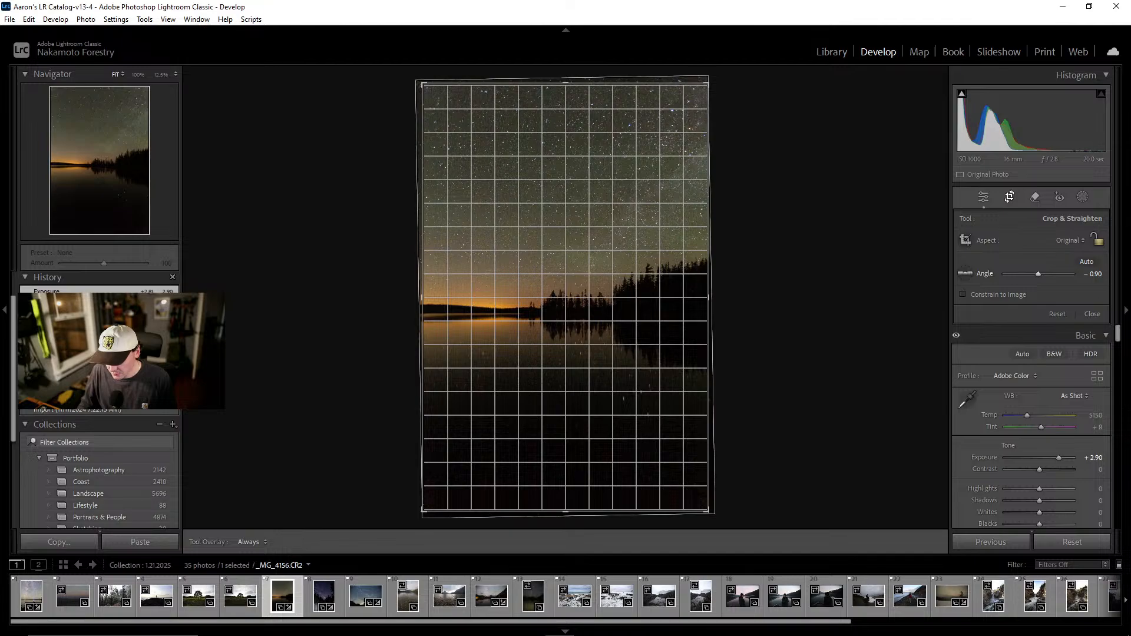
pyautogui.moveTo(1085, 276); pyautogui.dragTo(1089, 276)
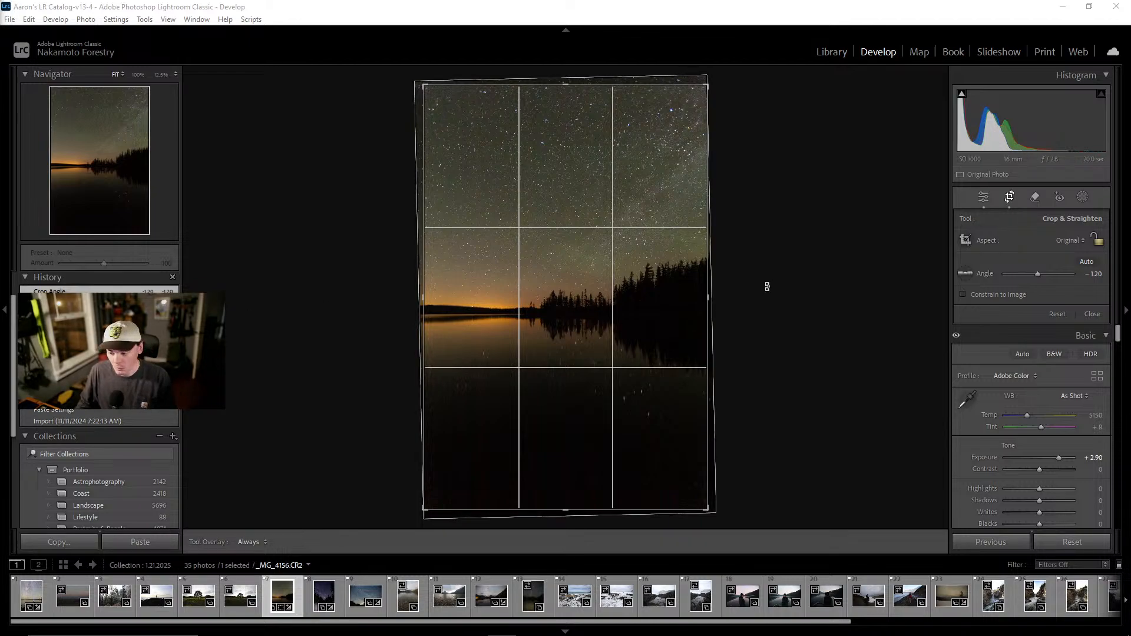
pyautogui.press('Return')
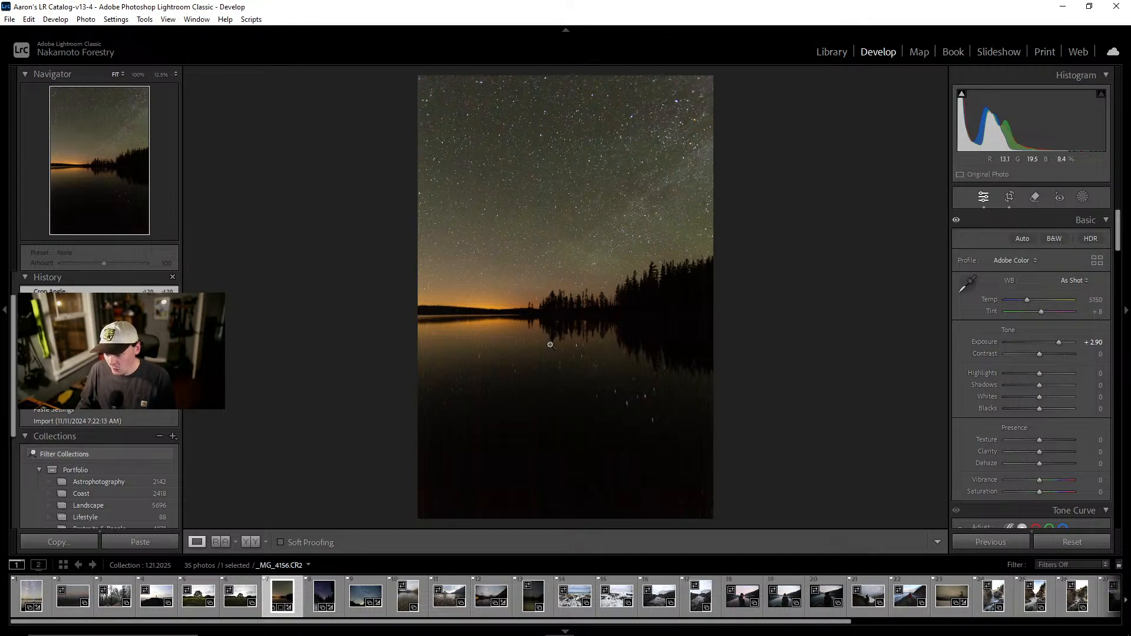
# Set the lake photo's contrast to +16, checking its effect on the stars in the sky
pyautogui.moveTo(534, 353); pyautogui.dragTo(588, 348)
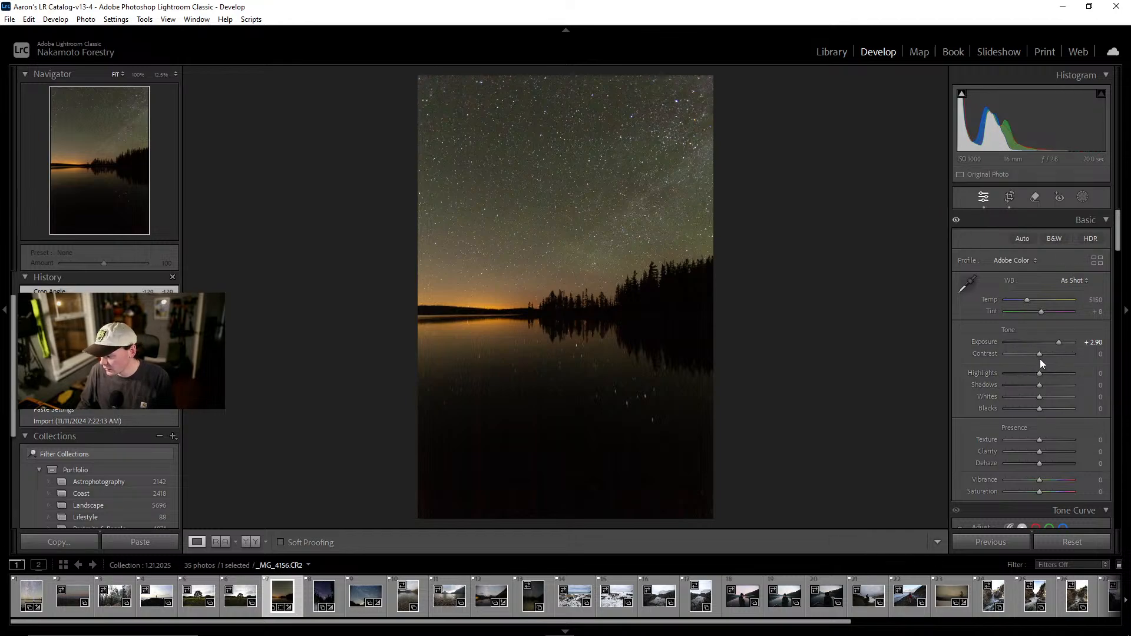
pyautogui.moveTo(1039, 355); pyautogui.dragTo(1044, 356)
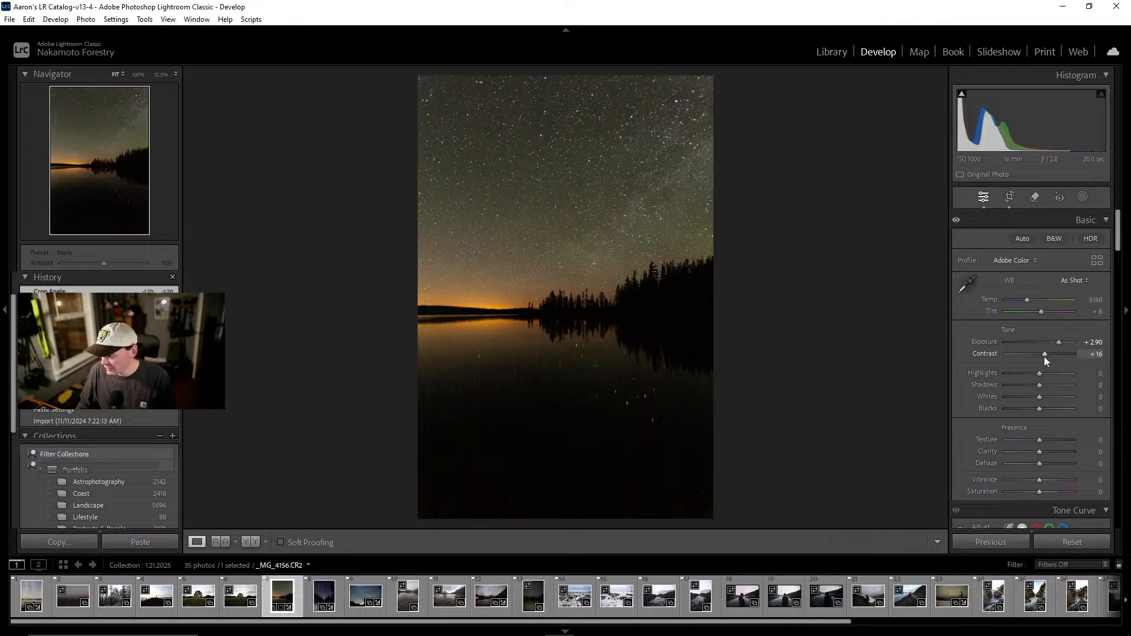
pyautogui.click(625, 208)
pyautogui.click(626, 211)
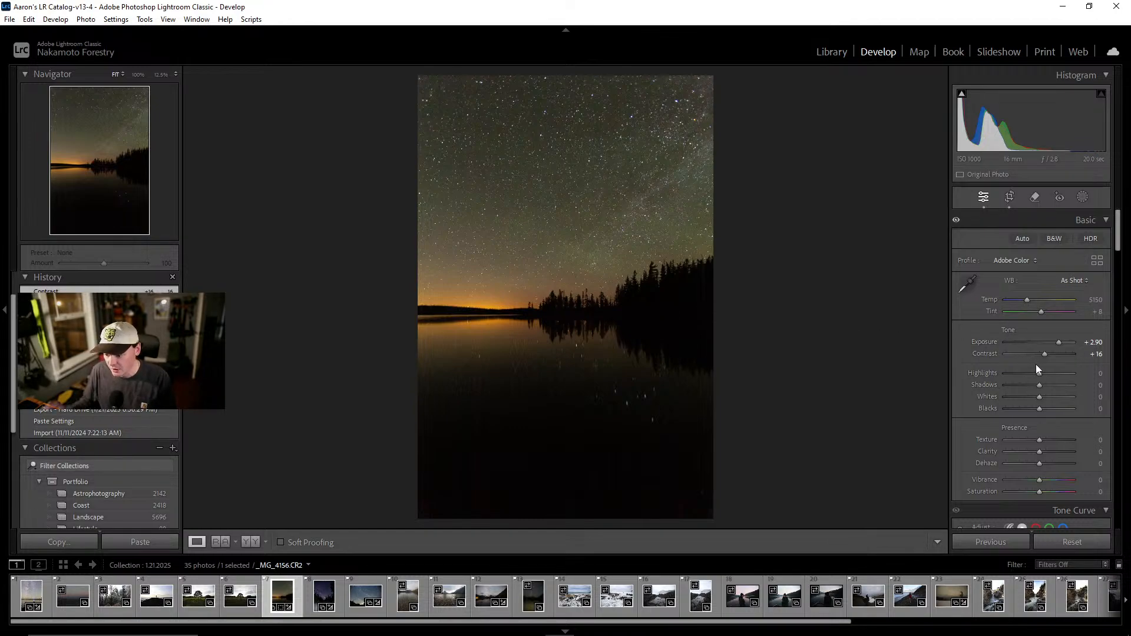
pyautogui.scroll(-6, 1036, 364)
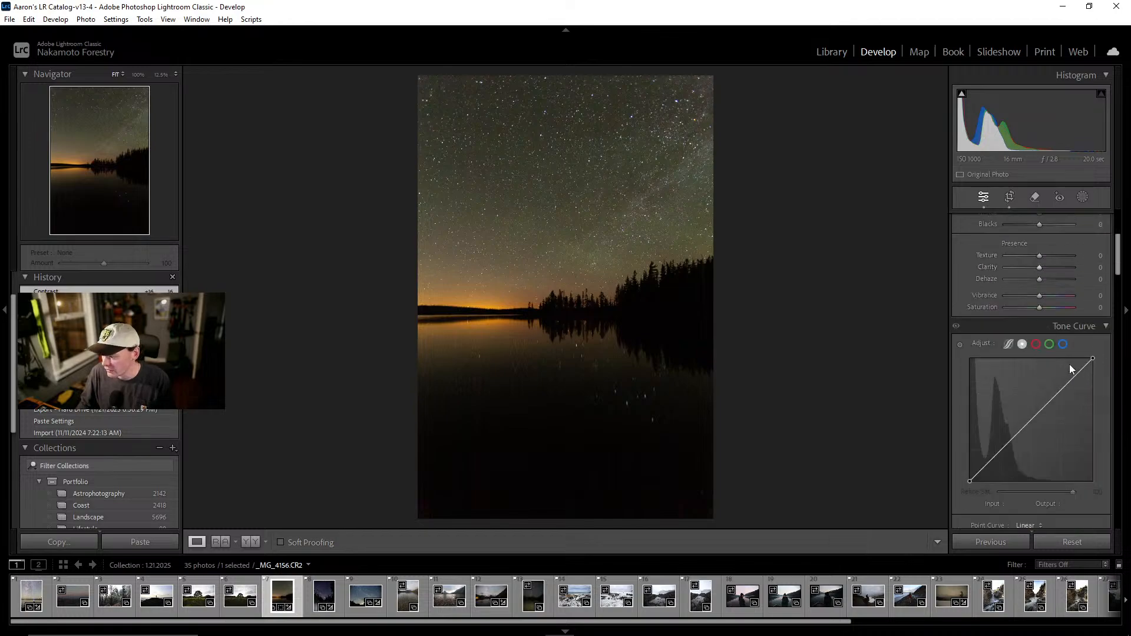
pyautogui.scroll(6, 1069, 367)
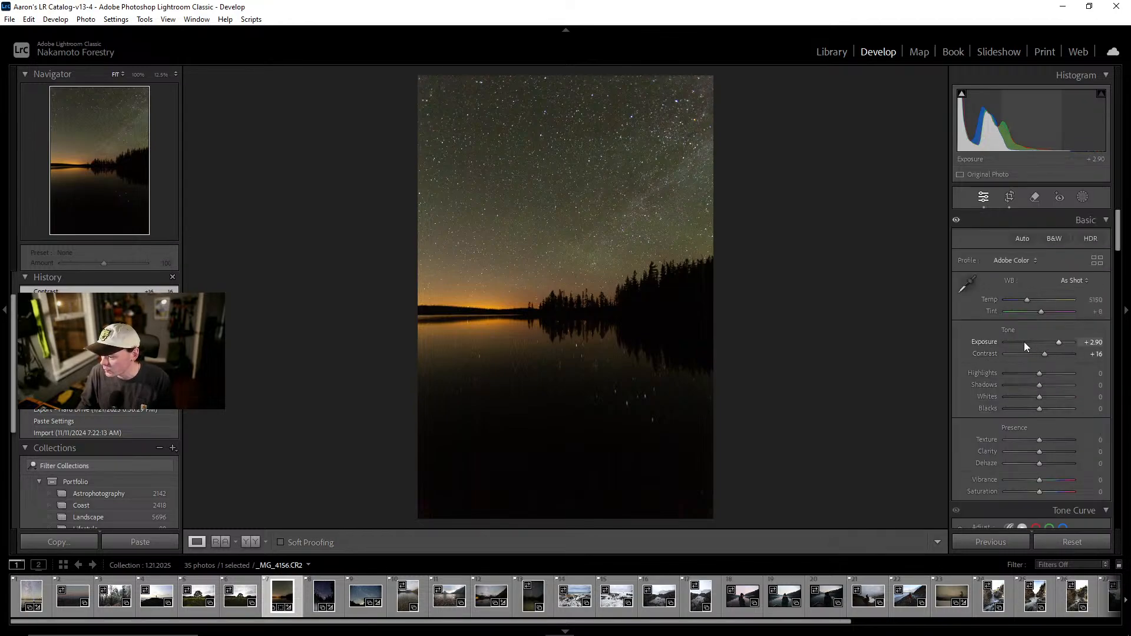
# Set the lake photo's Highlights to +19, Shadows to +25, Whites to +18 and Blacks to +5
pyautogui.moveTo(1039, 373); pyautogui.dragTo(1085, 383)
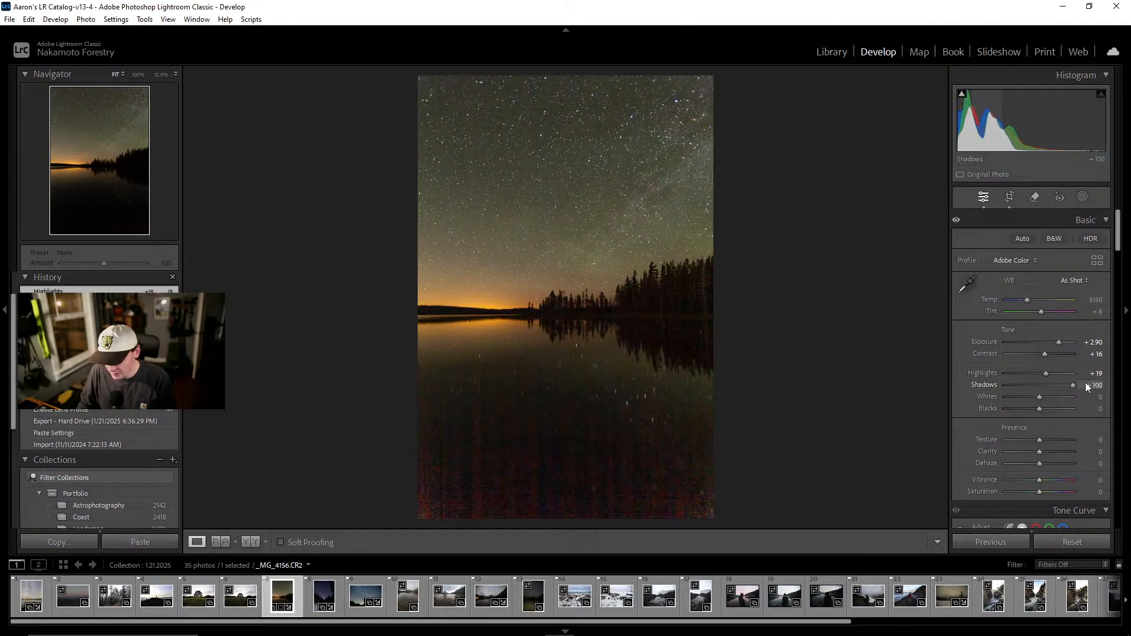
pyautogui.moveTo(592, 451); pyautogui.dragTo(644, 426)
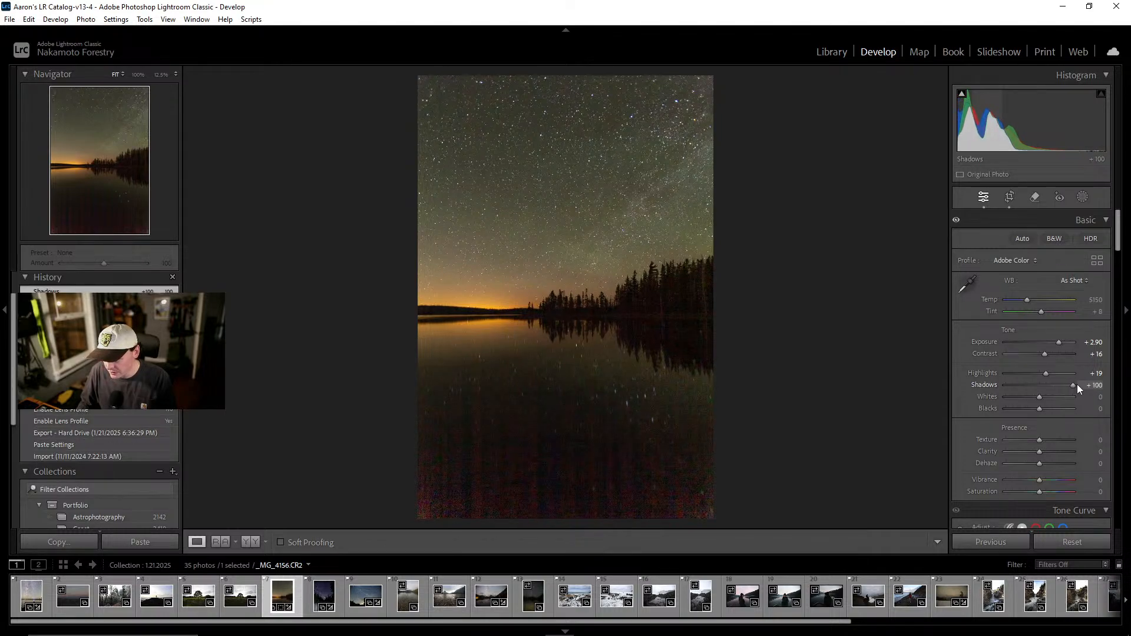
pyautogui.moveTo(1073, 386); pyautogui.dragTo(1052, 390)
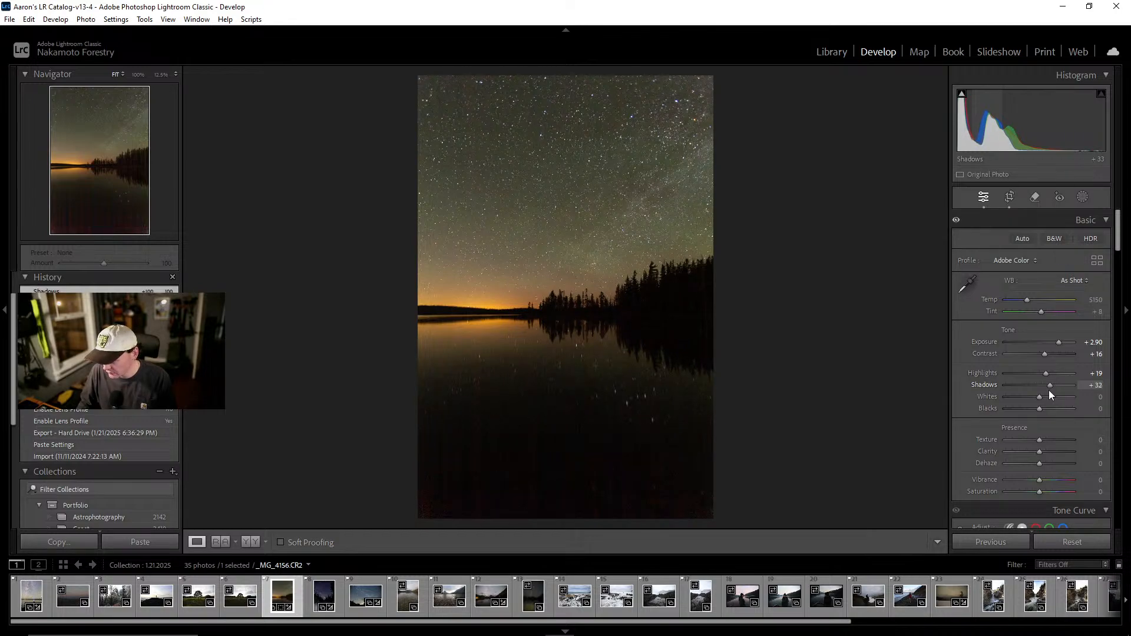
pyautogui.moveTo(1046, 390); pyautogui.dragTo(1047, 391)
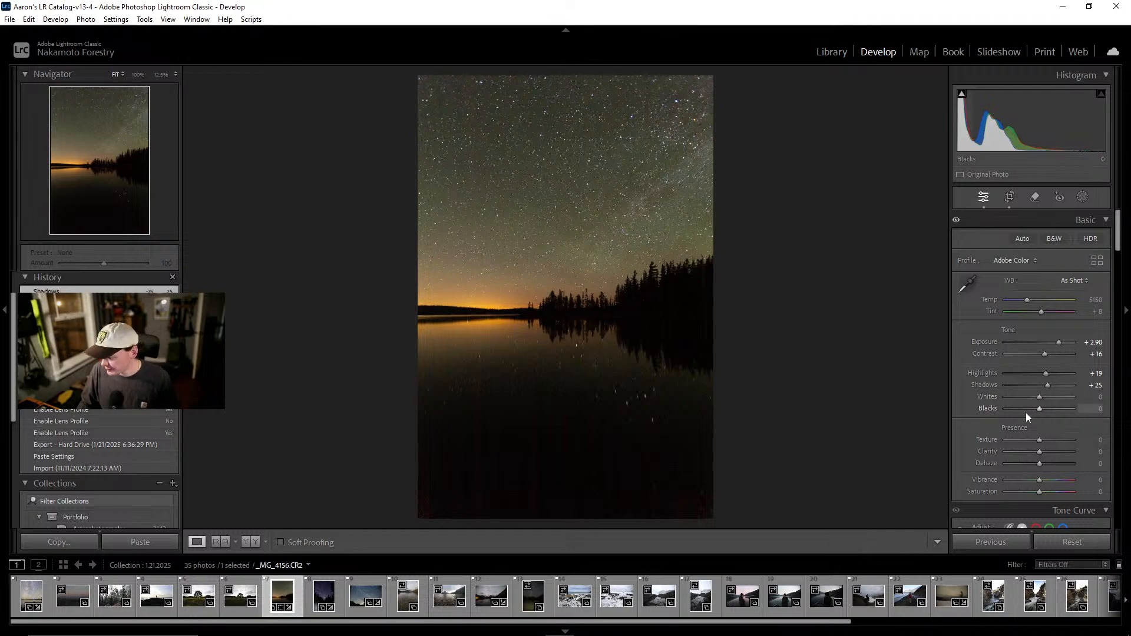
pyautogui.moveTo(1040, 397)
pyautogui.mouseDown()
pyautogui.moveTo(1066, 400)
pyautogui.moveTo(1022, 412)
pyautogui.moveTo(1041, 411)
pyautogui.mouseUp()
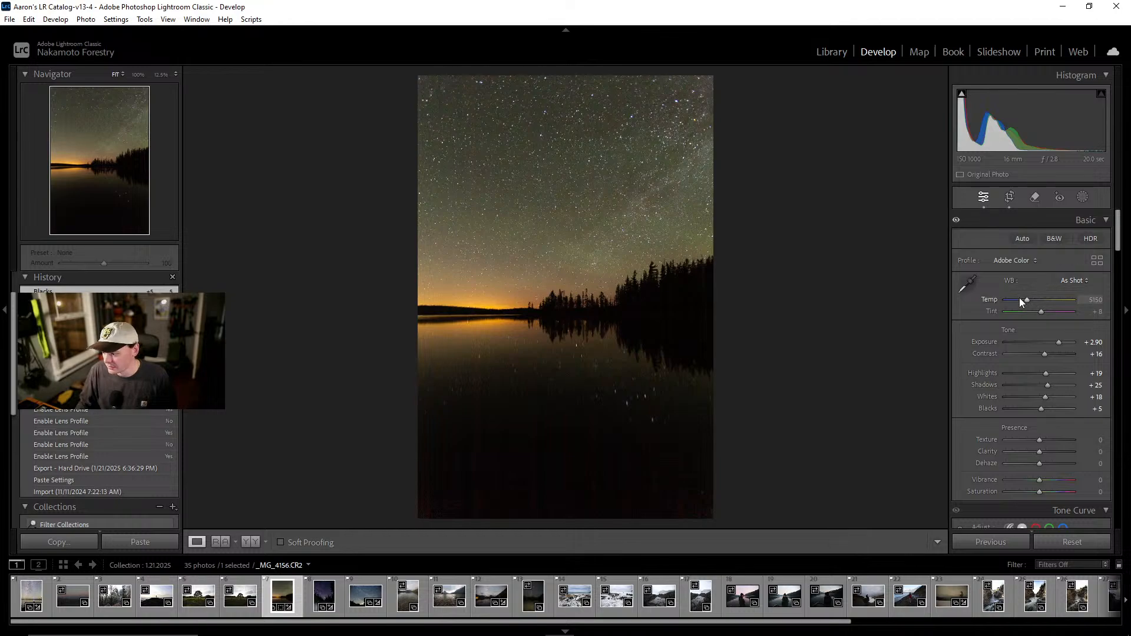
# Cool the lake photo's white balance to a temperature of 4105 and set the tint to +5
pyautogui.moveTo(1030, 301)
pyautogui.mouseDown()
pyautogui.moveTo(1006, 304)
pyautogui.moveTo(1054, 301)
pyautogui.moveTo(1021, 313)
pyautogui.mouseUp()
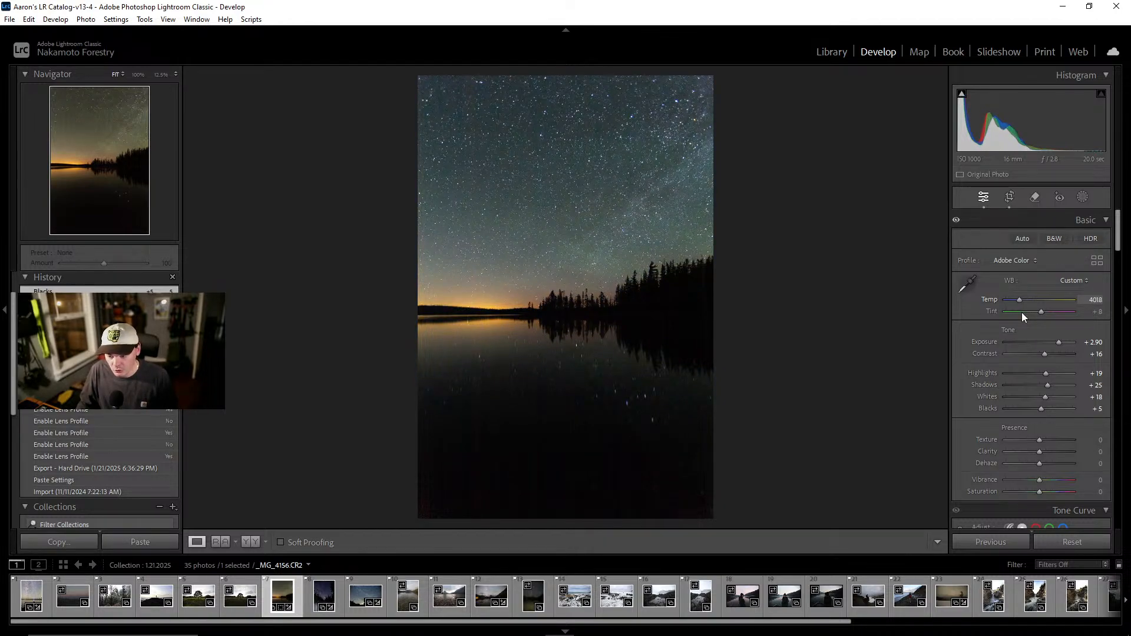
pyautogui.moveTo(1021, 312)
pyautogui.mouseDown()
pyautogui.moveTo(1038, 323)
pyautogui.moveTo(1051, 312)
pyautogui.moveTo(1025, 317)
pyautogui.moveTo(1066, 315)
pyautogui.moveTo(1024, 321)
pyautogui.mouseUp()
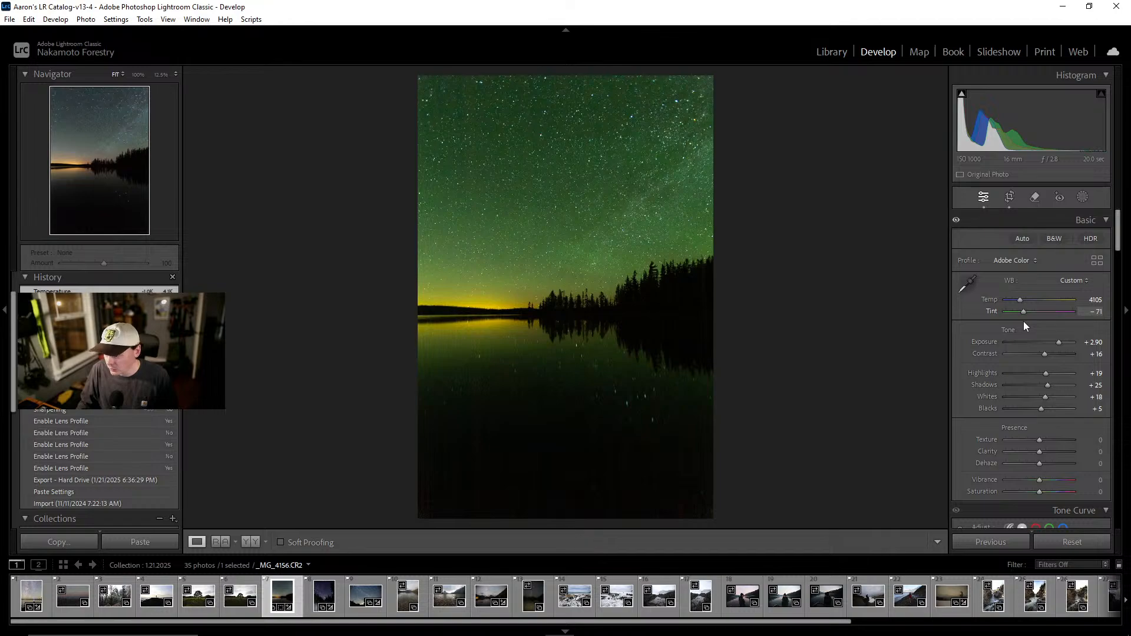
pyautogui.moveTo(1024, 320)
pyautogui.mouseDown()
pyautogui.moveTo(1048, 320)
pyautogui.moveTo(1038, 323)
pyautogui.mouseUp()
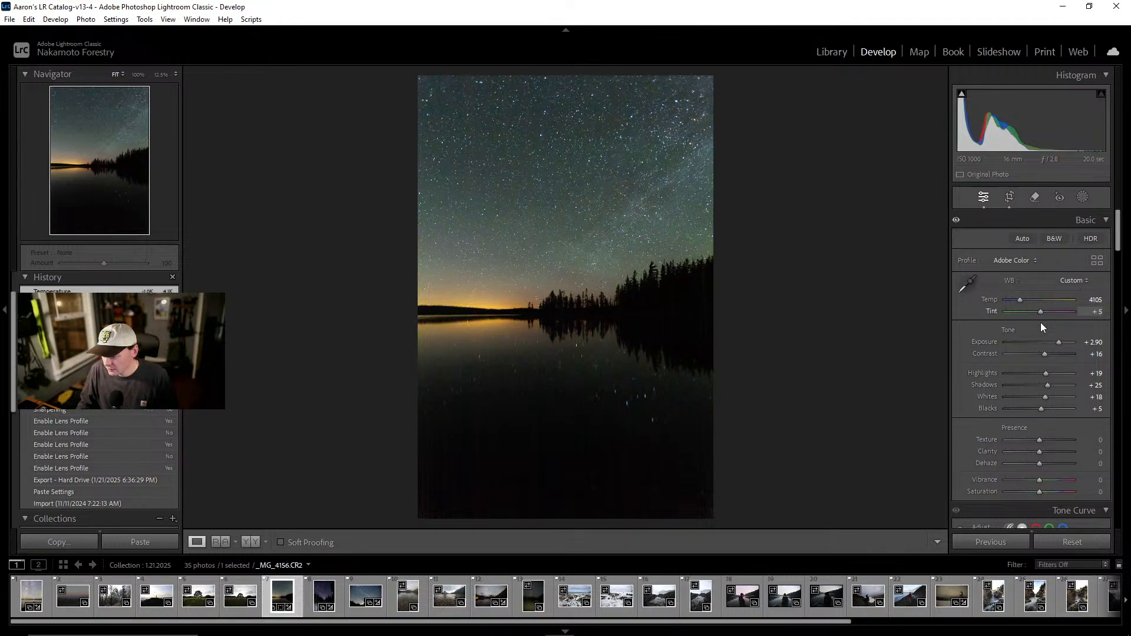
pyautogui.moveTo(1041, 327); pyautogui.dragTo(1041, 327)
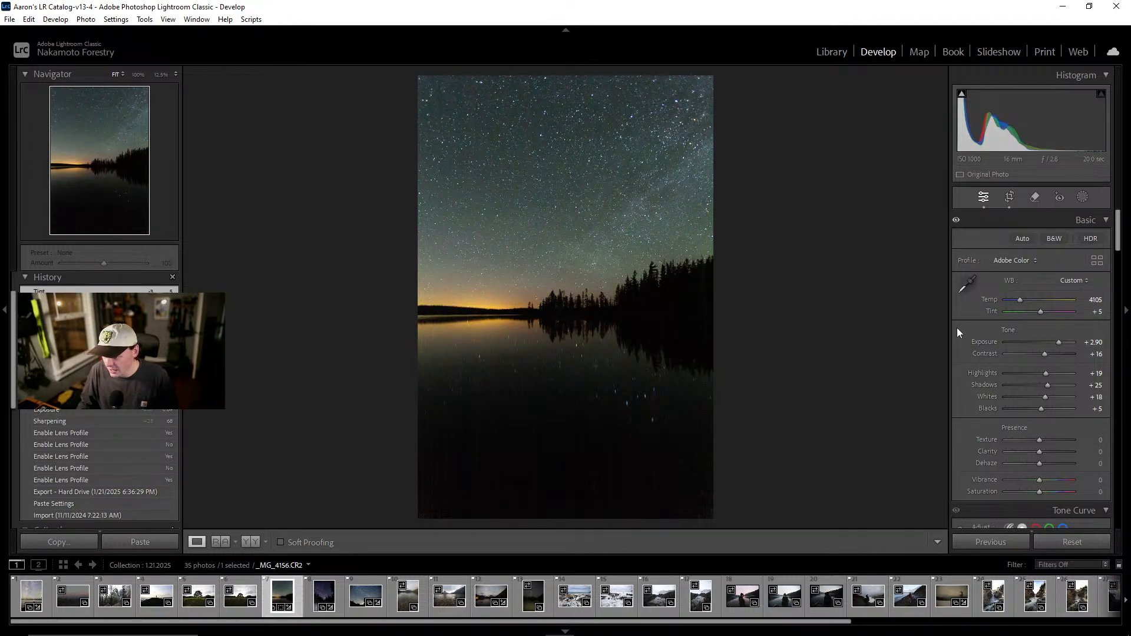
pyautogui.click(477, 125)
pyautogui.moveTo(477, 139); pyautogui.dragTo(568, 386)
pyautogui.click(480, 258)
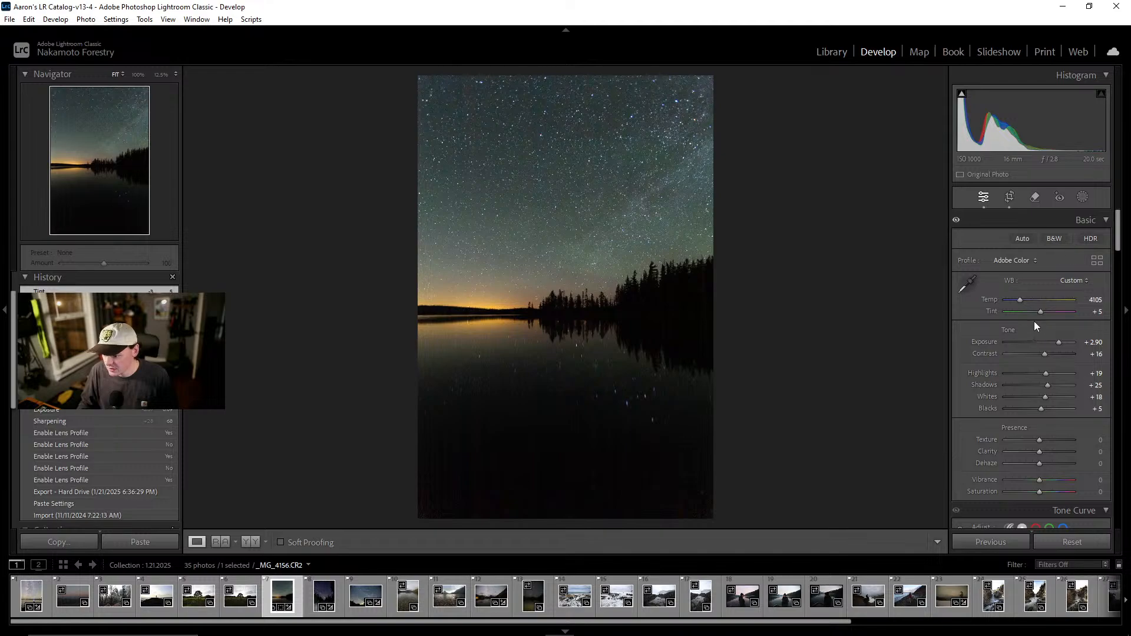
pyautogui.scroll(-8, 1050, 328)
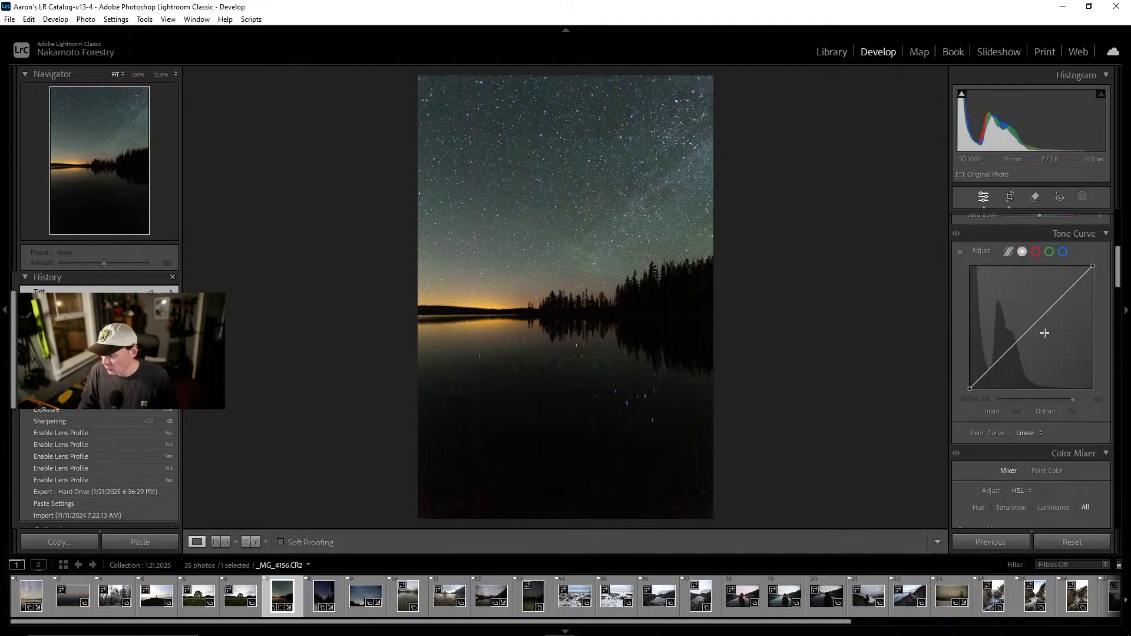
pyautogui.scroll(-10, 1005, 335)
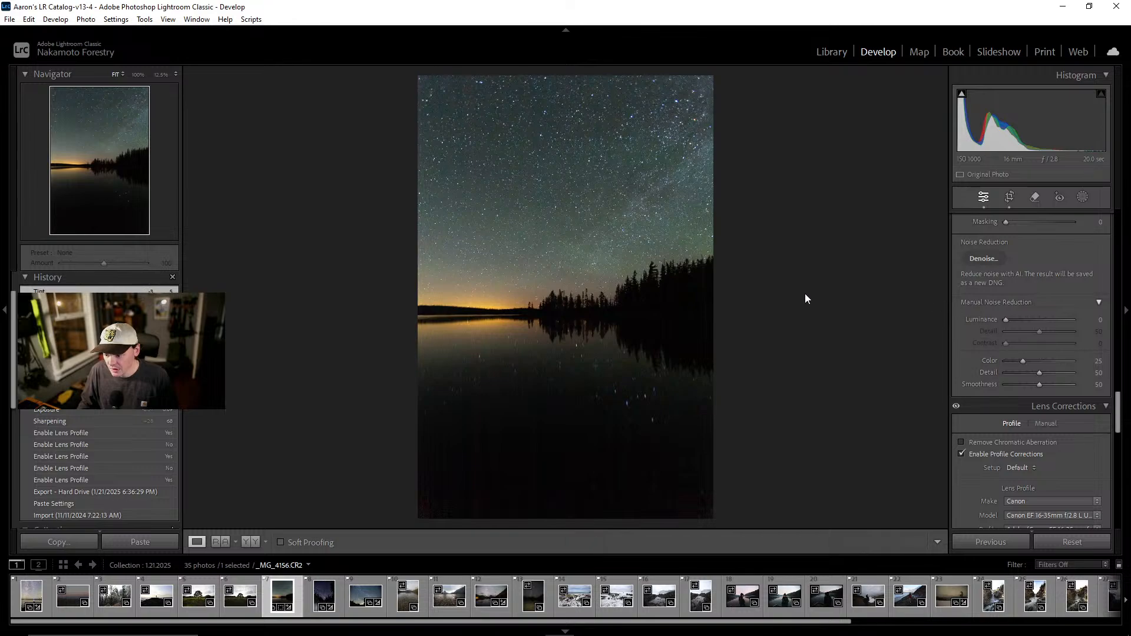
pyautogui.scroll(15, 973, 315)
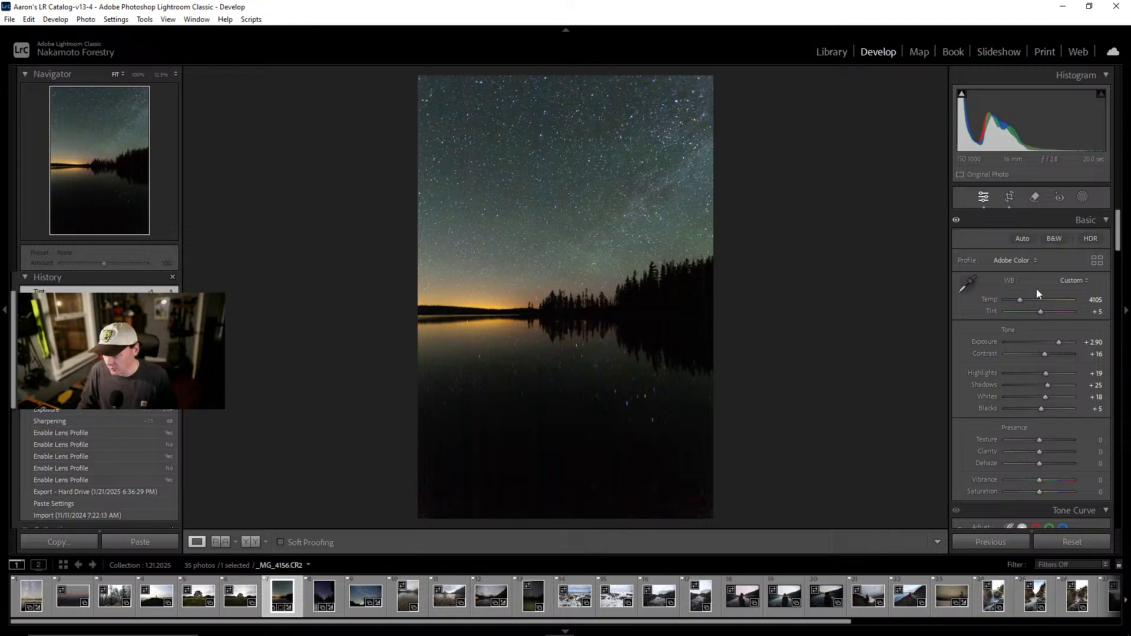
pyautogui.scroll(-3, 1064, 315)
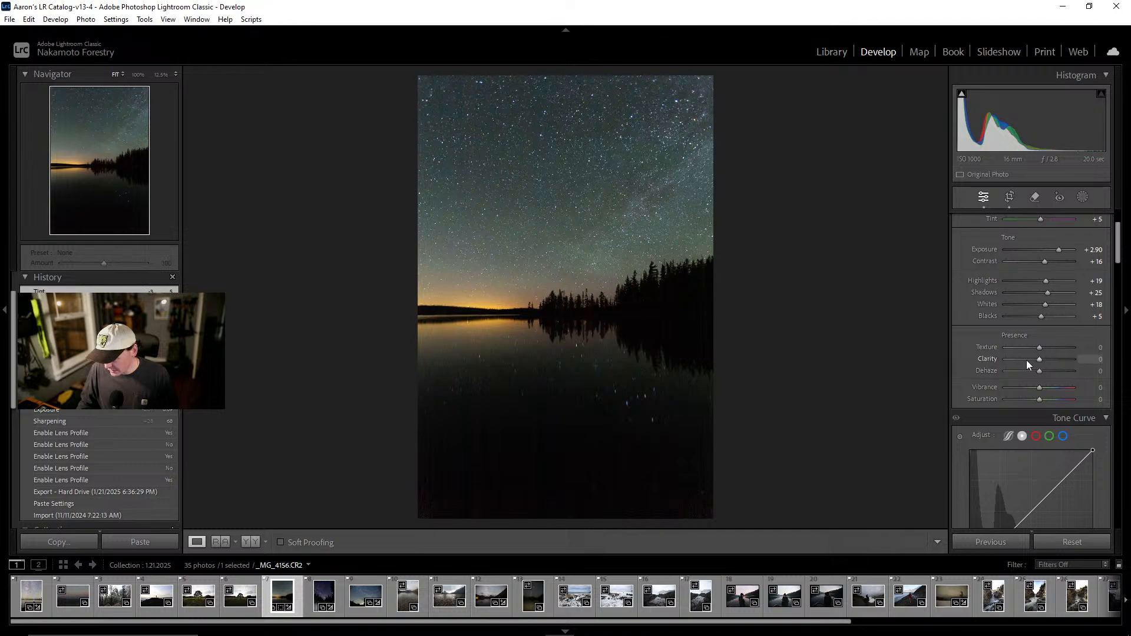
# Set the lake photo's Clarity to +14 and Dehaze to +12, checking the stars and treeline at full size
pyautogui.moveTo(1041, 361); pyautogui.dragTo(1046, 360)
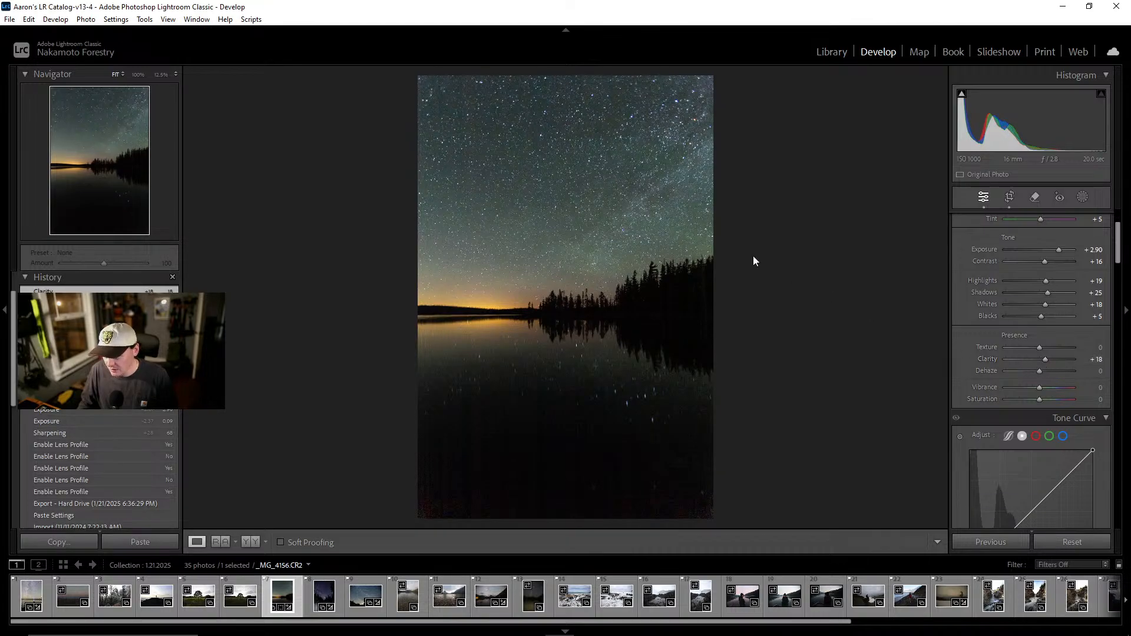
pyautogui.click(560, 224)
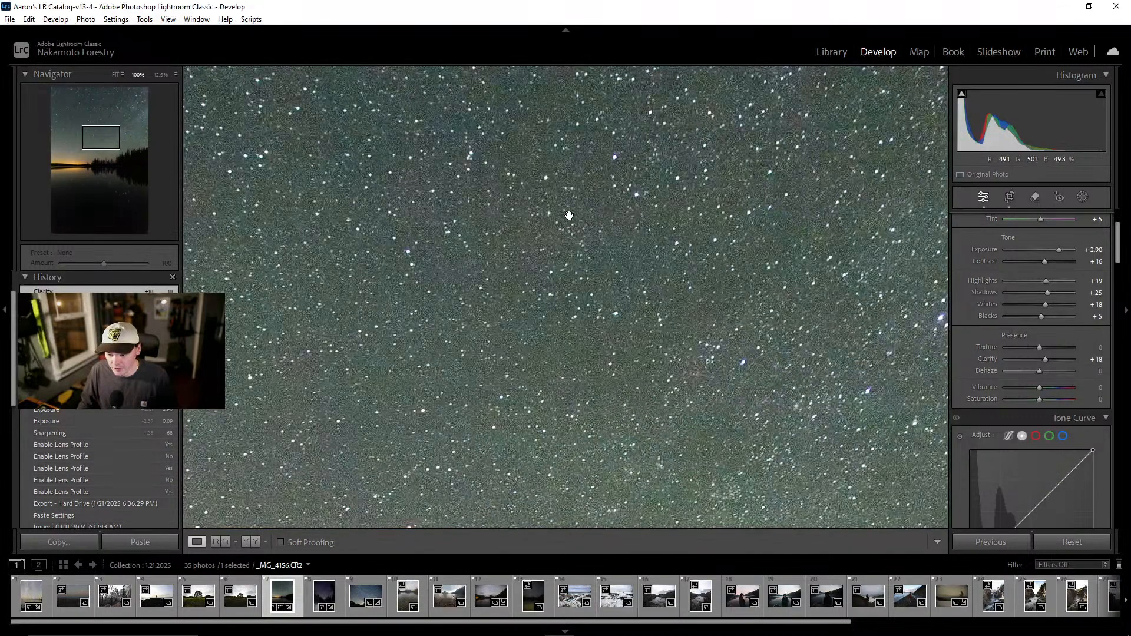
pyautogui.moveTo(1045, 359); pyautogui.dragTo(1044, 358)
pyautogui.click(736, 305)
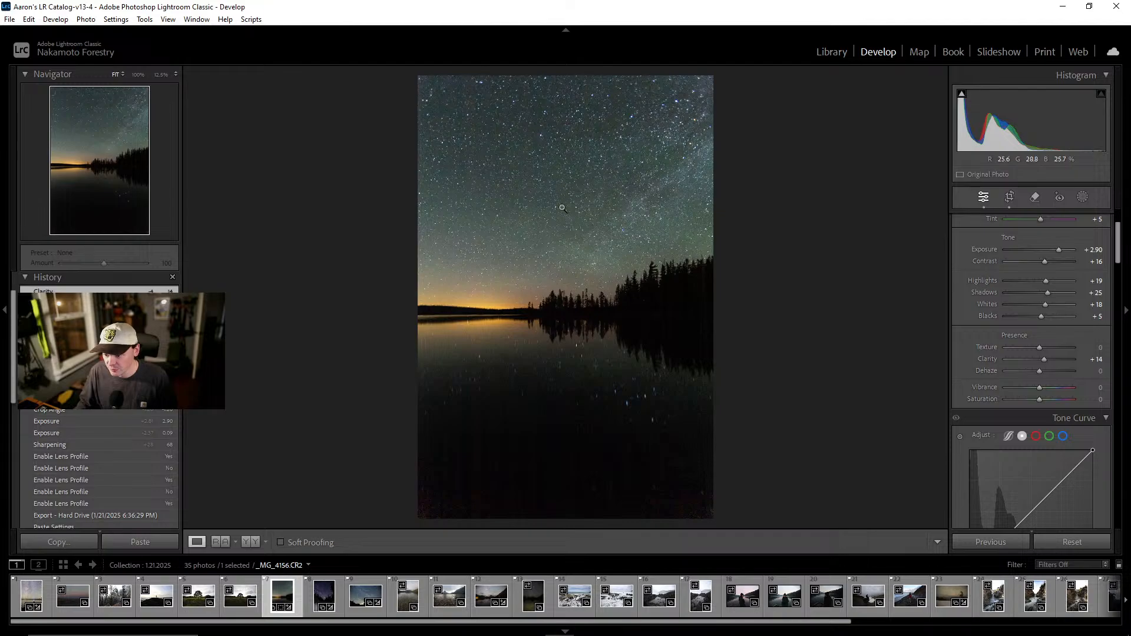
pyautogui.click(651, 292)
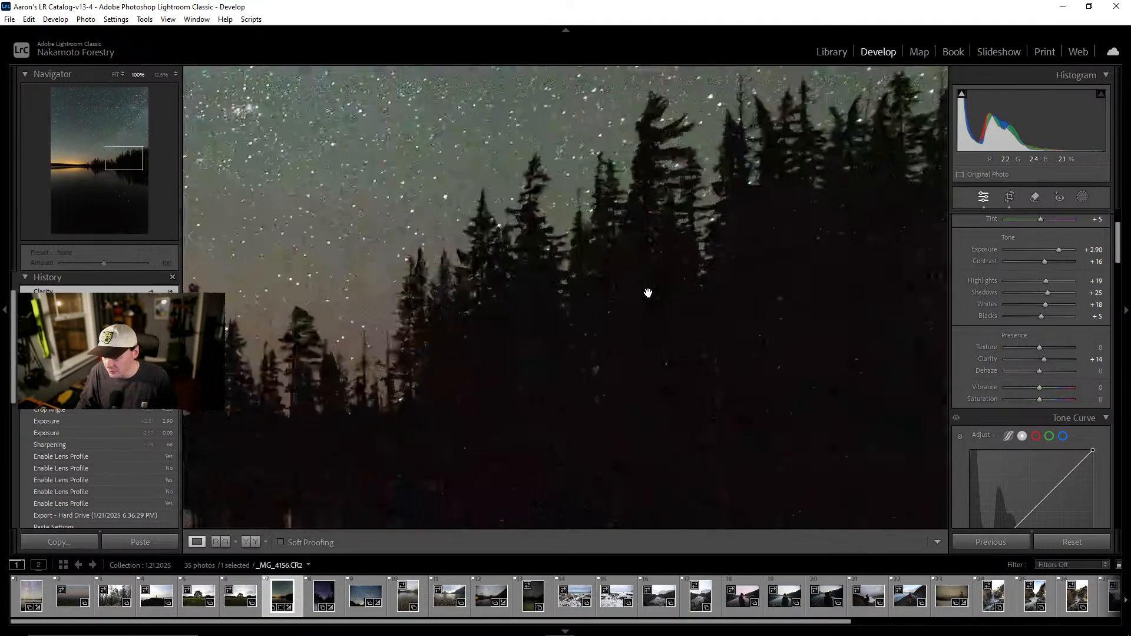
pyautogui.click(548, 237)
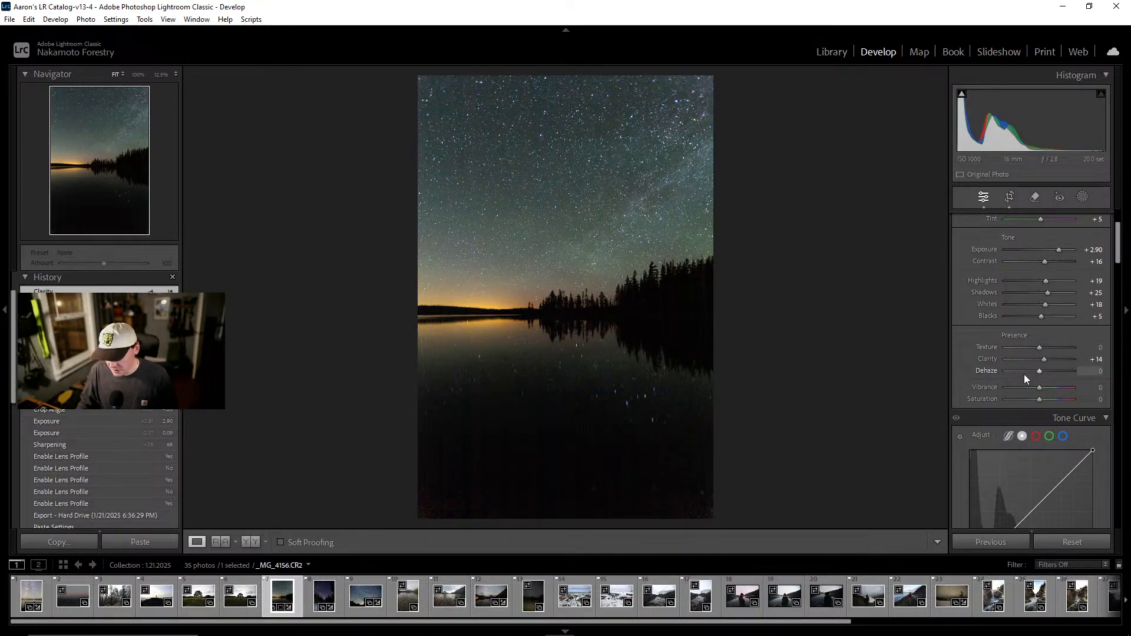
pyautogui.moveTo(1036, 378); pyautogui.dragTo(996, 377)
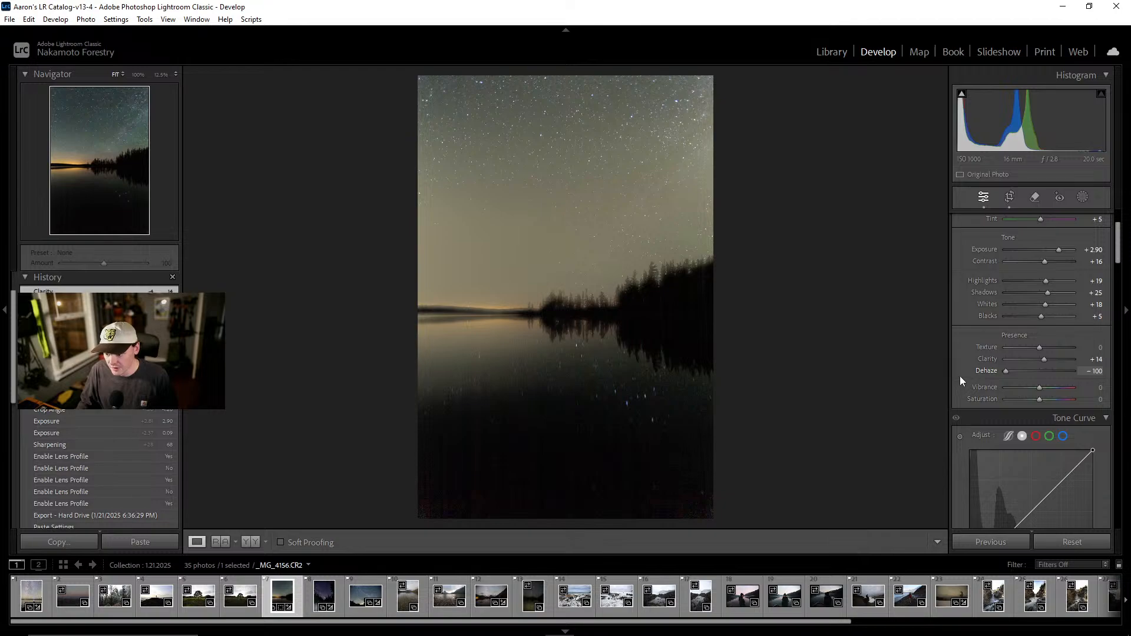
pyautogui.moveTo(963, 375); pyautogui.dragTo(1102, 373)
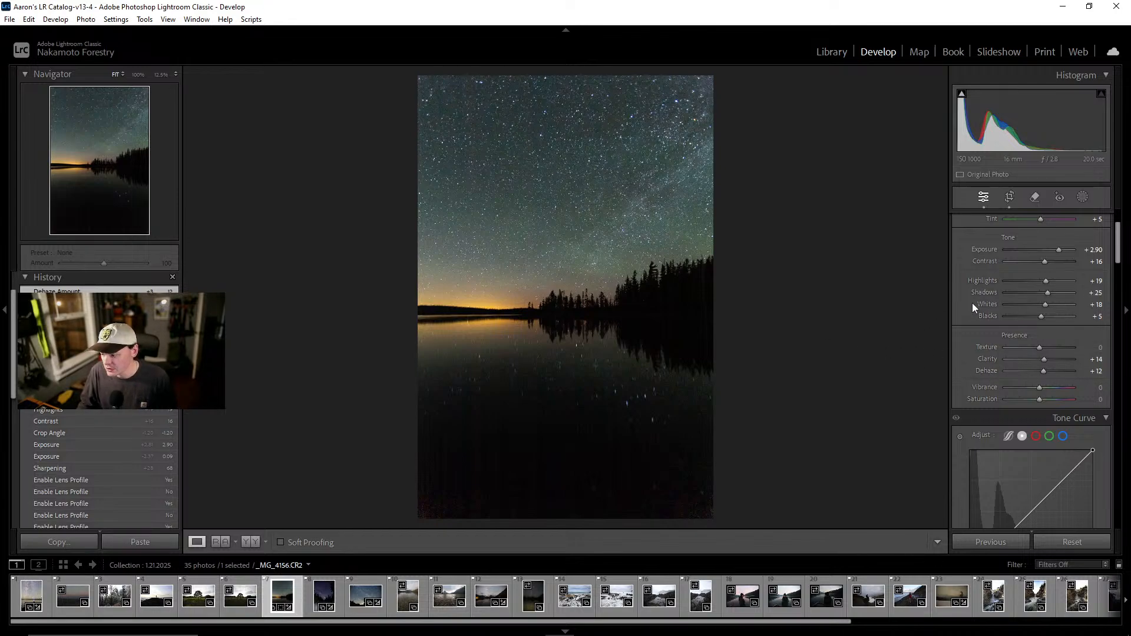
# Set the lake photo's Vibrance to +14 and Saturation to +5, trying stronger and weaker colour along the way
pyautogui.moveTo(1118, 246); pyautogui.dragTo(1120, 249)
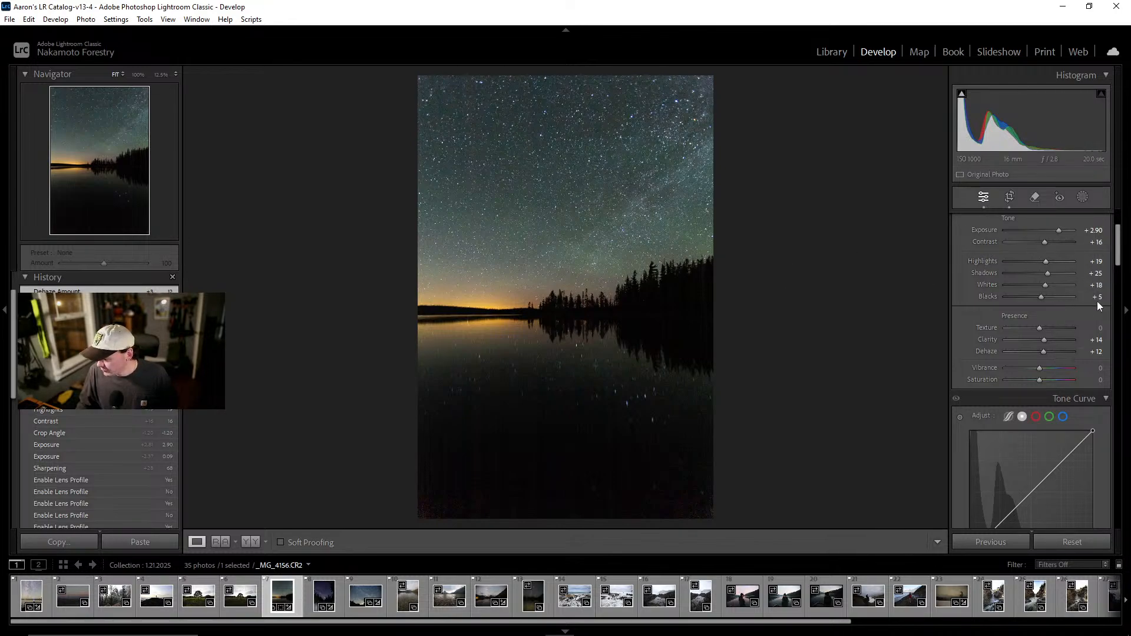
pyautogui.scroll(-3, 1001, 304)
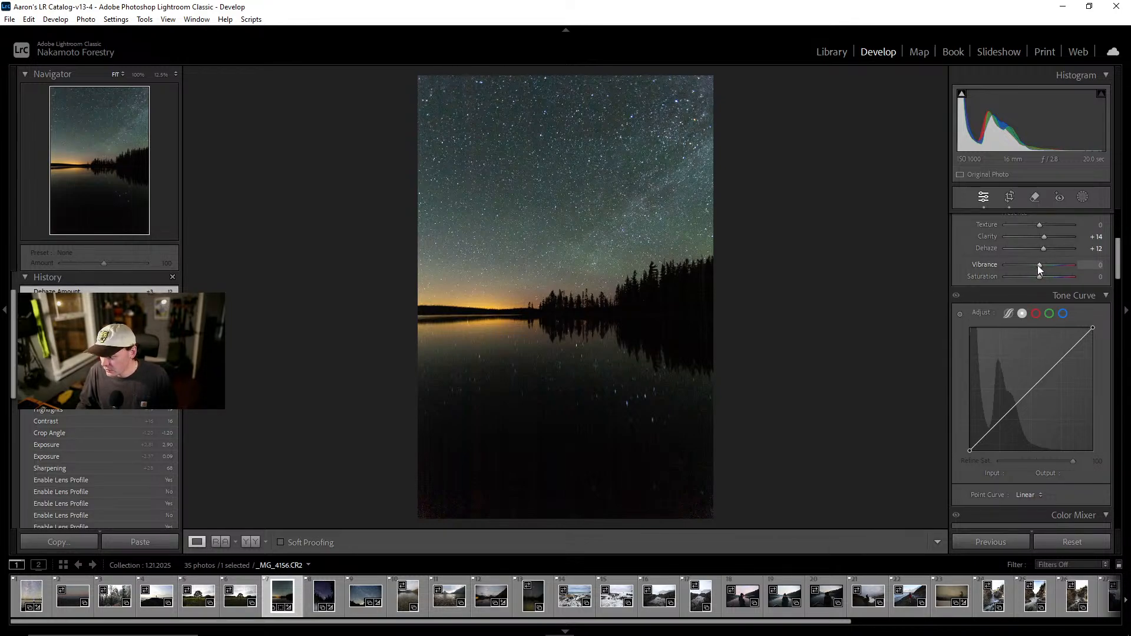
pyautogui.moveTo(1042, 264); pyautogui.dragTo(1044, 264)
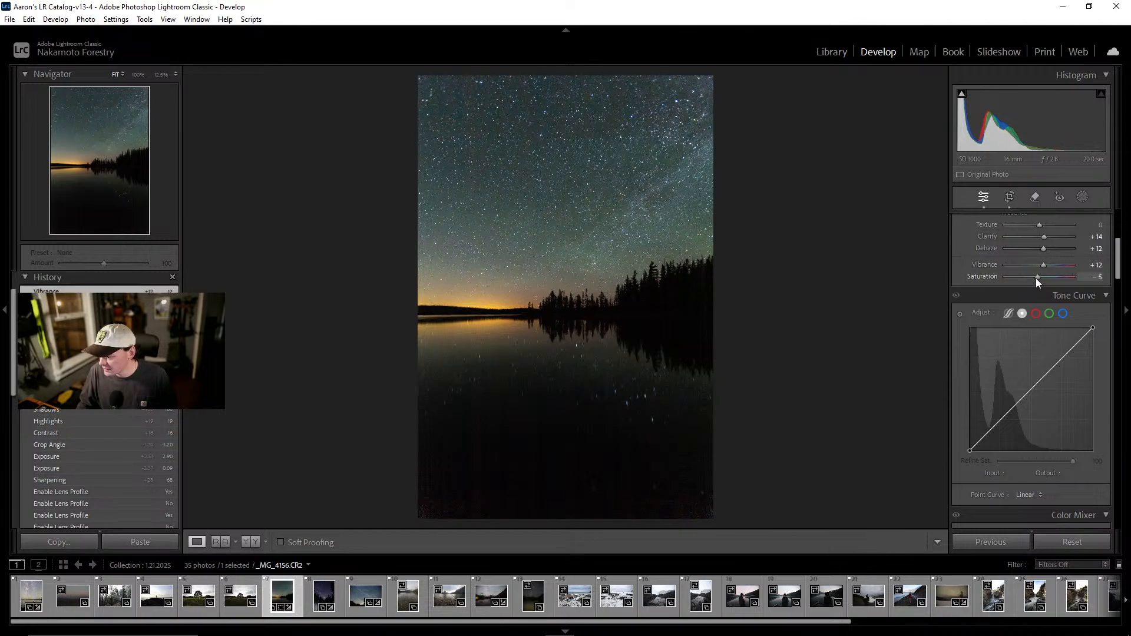
pyautogui.moveTo(1037, 282); pyautogui.dragTo(1036, 282)
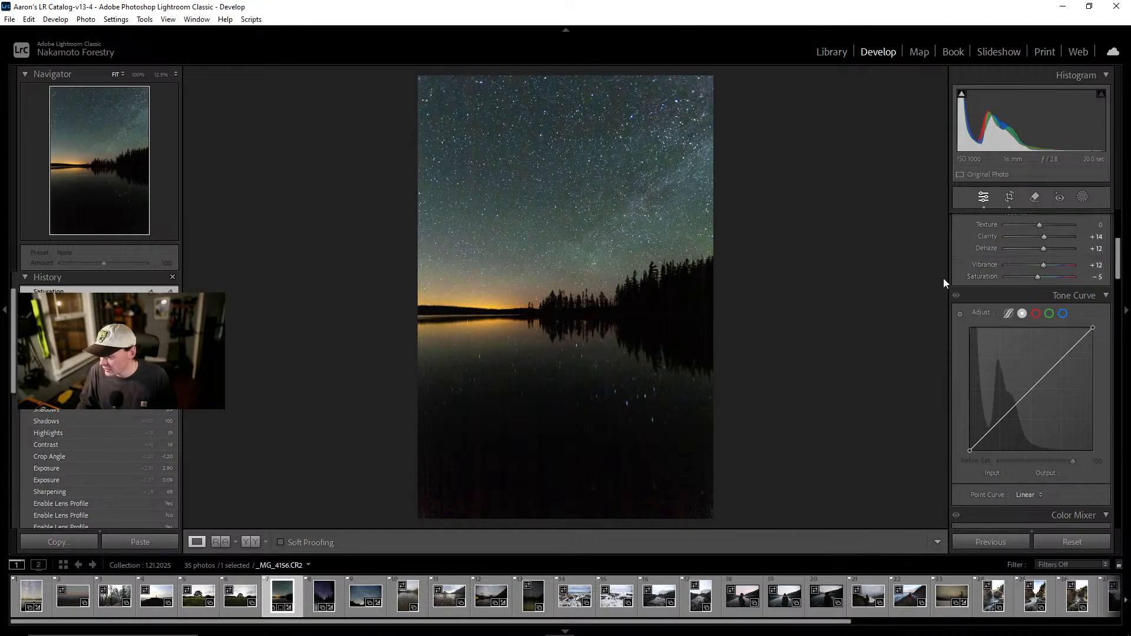
pyautogui.click(587, 233)
pyautogui.click(587, 234)
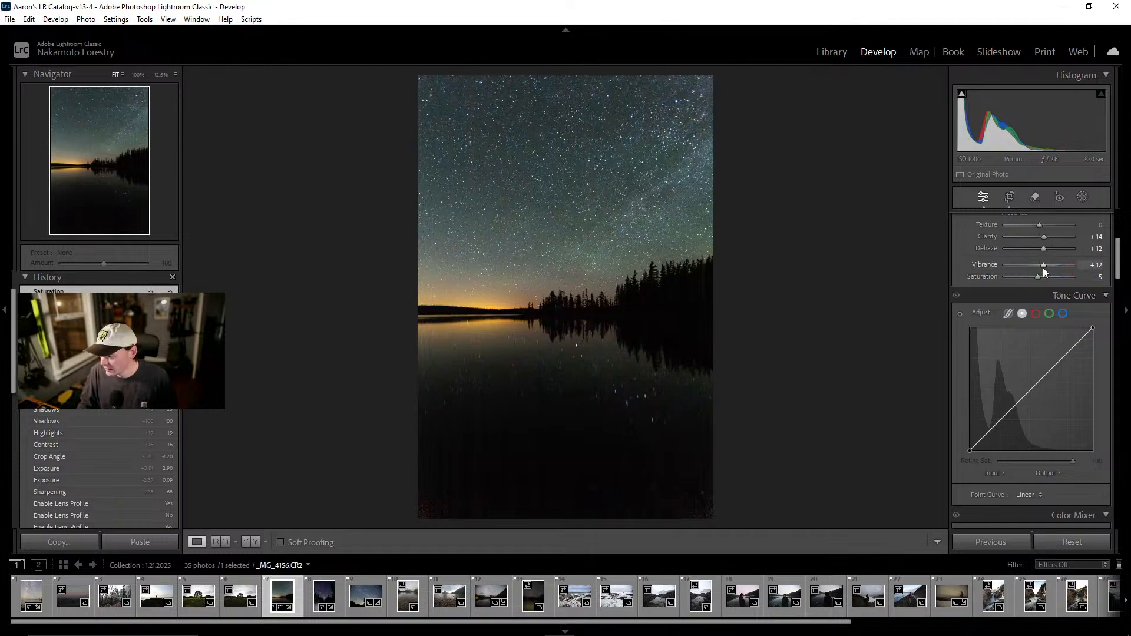
pyautogui.moveTo(1043, 266); pyautogui.dragTo(1067, 277)
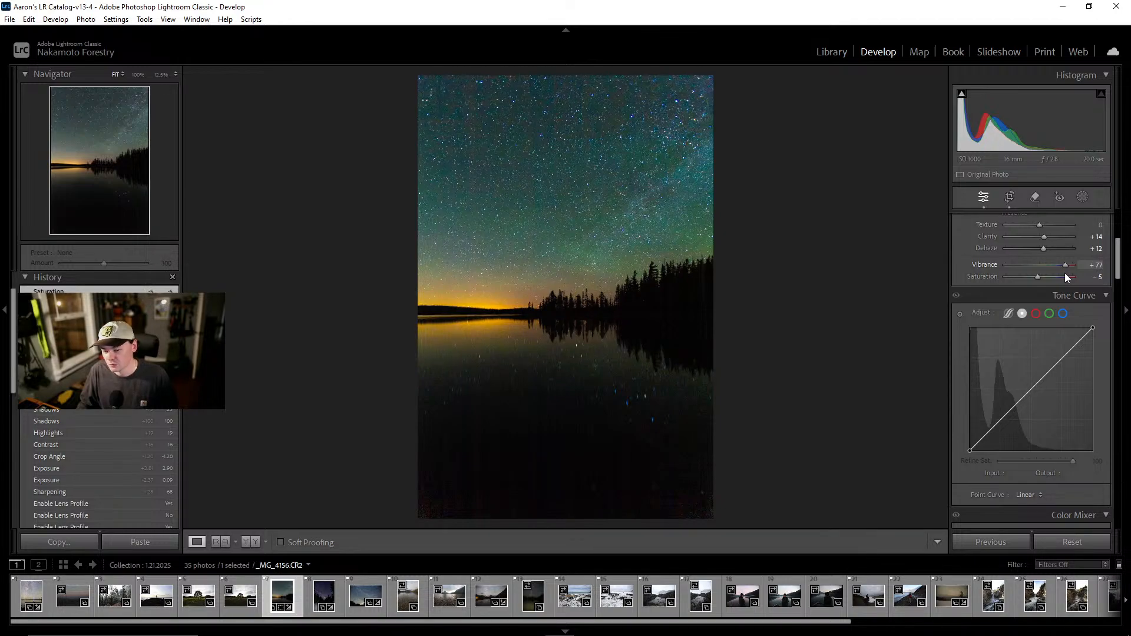
pyautogui.moveTo(1067, 277); pyautogui.dragTo(1038, 284)
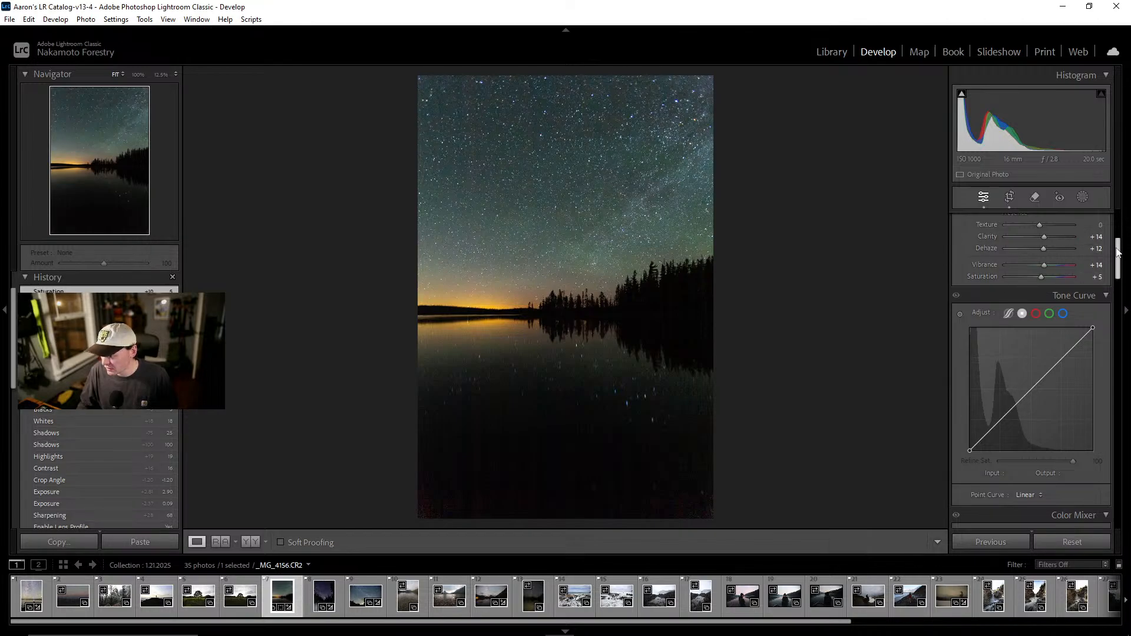
pyautogui.scroll(-2, 1117, 252)
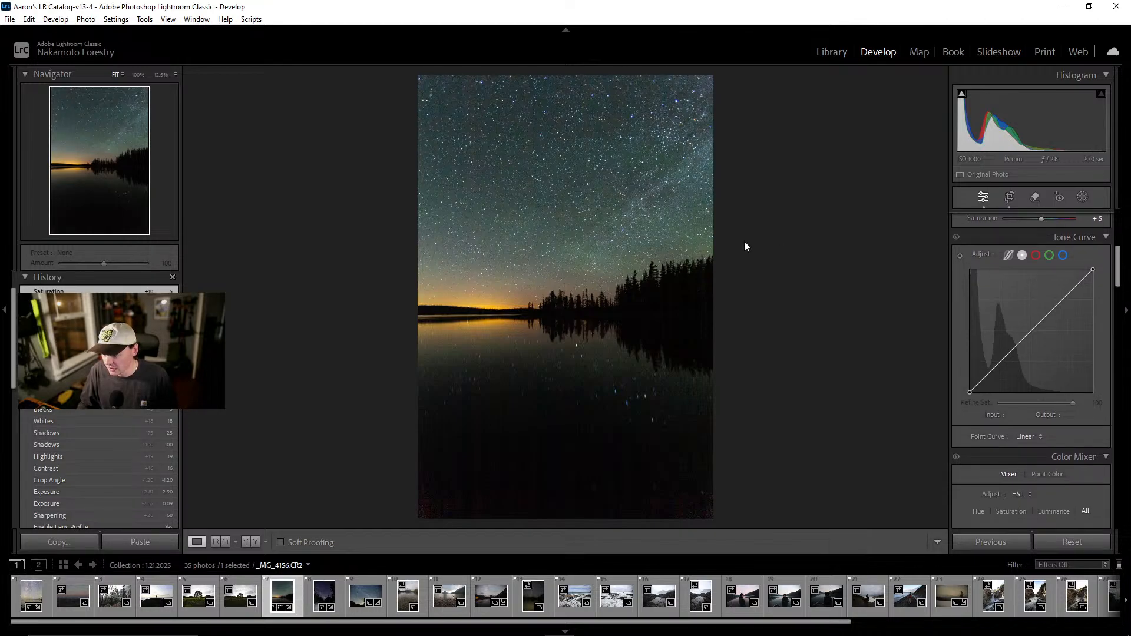
pyautogui.moveTo(571, 277); pyautogui.dragTo(687, 285)
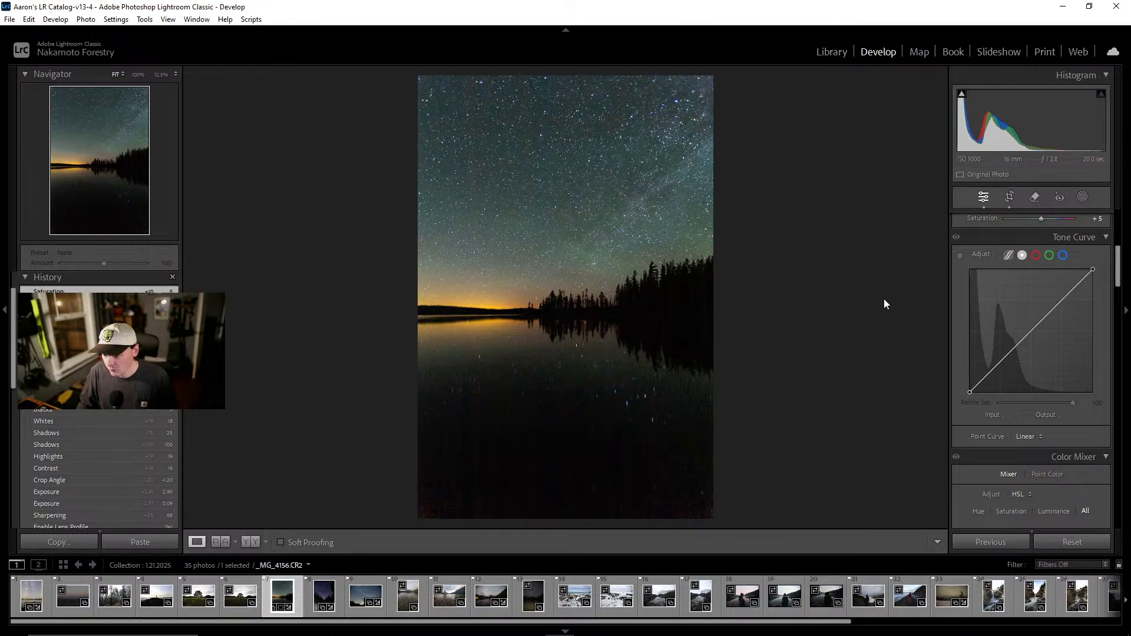
pyautogui.scroll(2, 1001, 305)
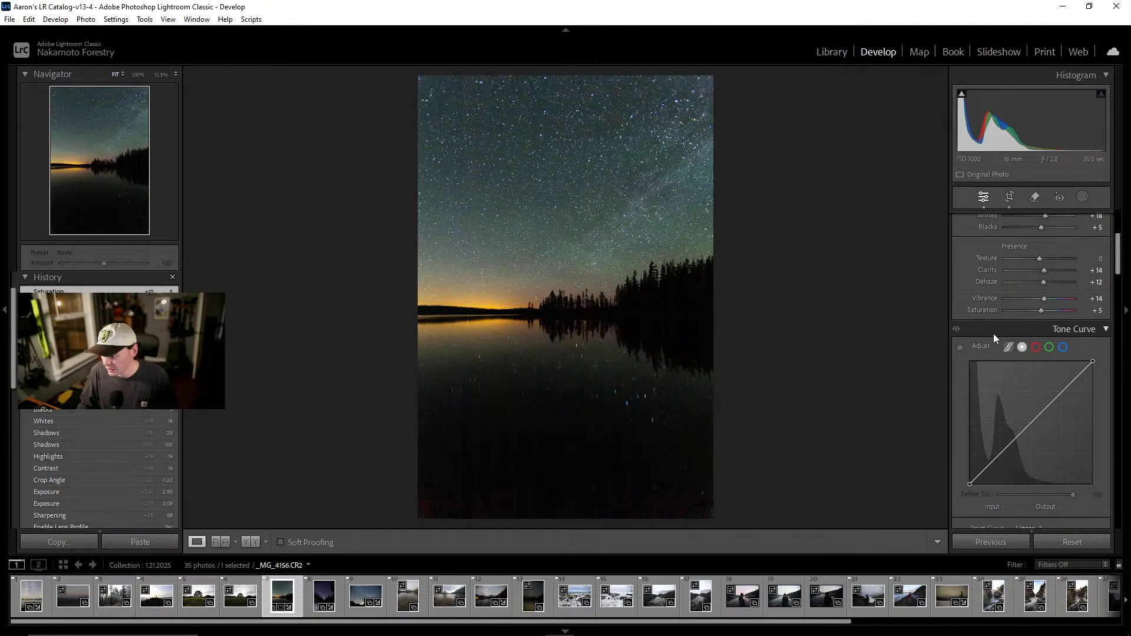
pyautogui.scroll(-3, 984, 330)
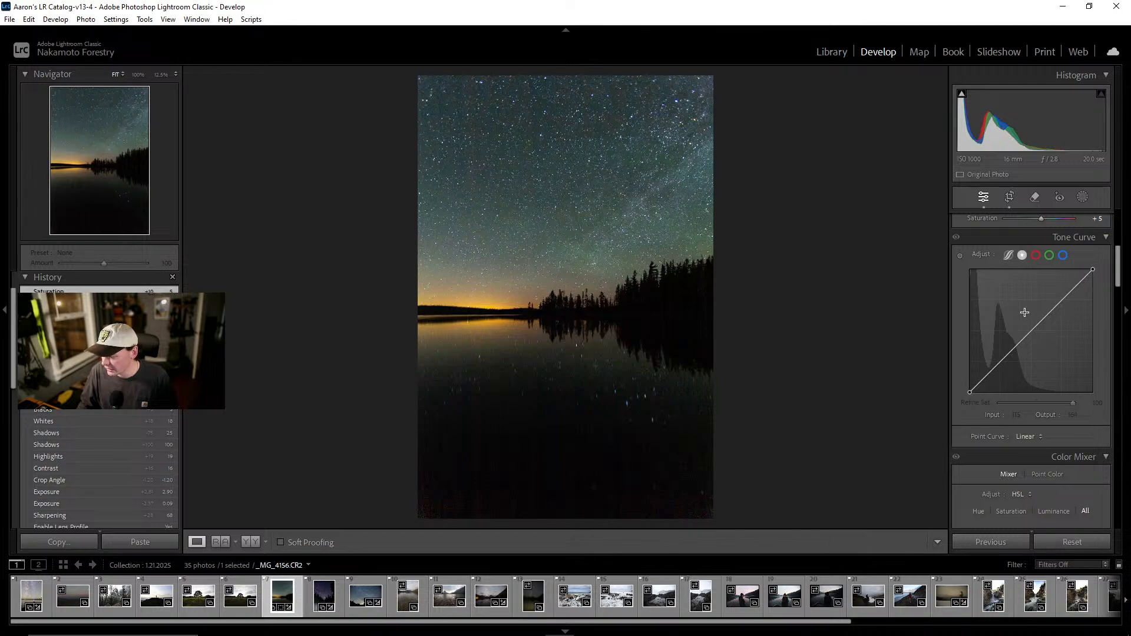
pyautogui.scroll(9, 1036, 312)
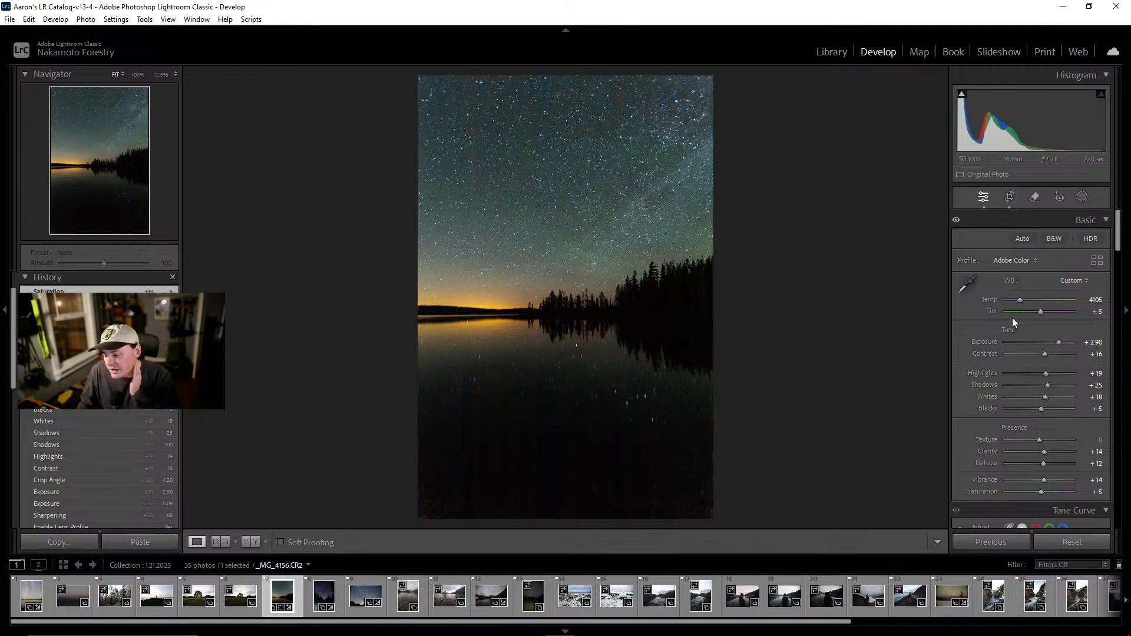
pyautogui.moveTo(1121, 234); pyautogui.dragTo(1121, 260)
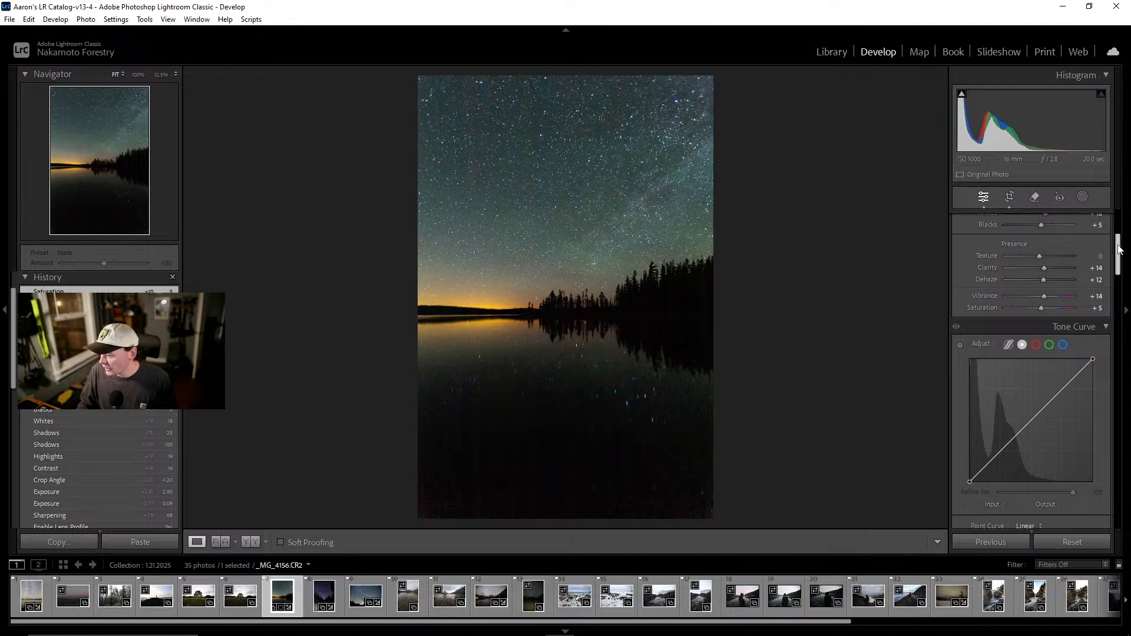
pyautogui.scroll(-1, 1120, 249)
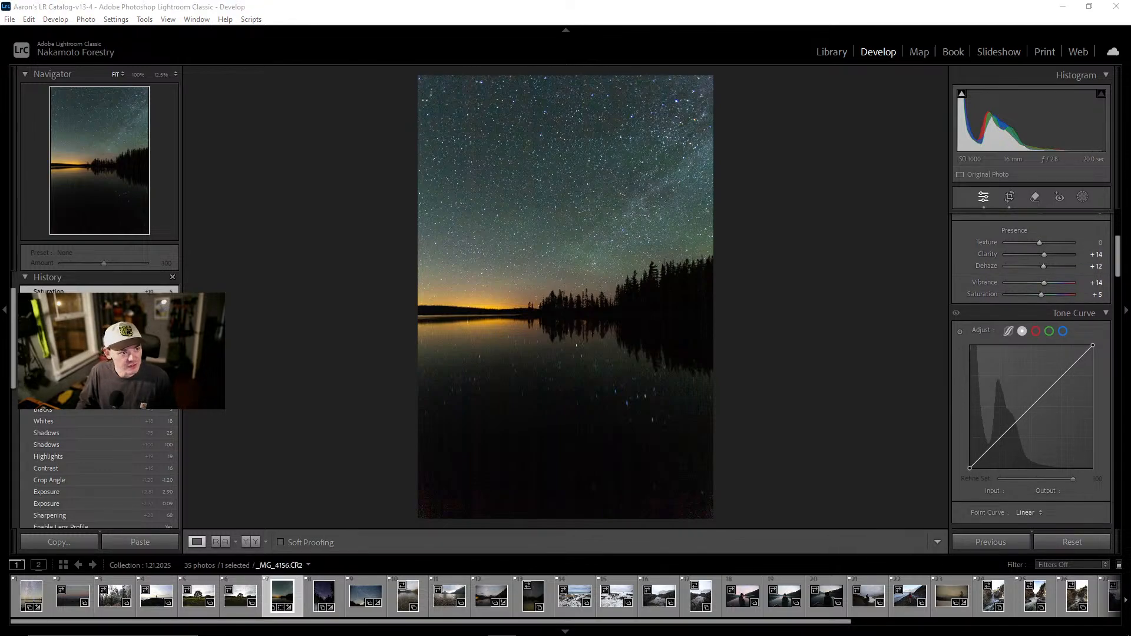
# Switch to the Instagram profile in the browser and look through its older posts for the earlier published edit of the starry lake photo
pyautogui.hotkey('alt', 'Tab')
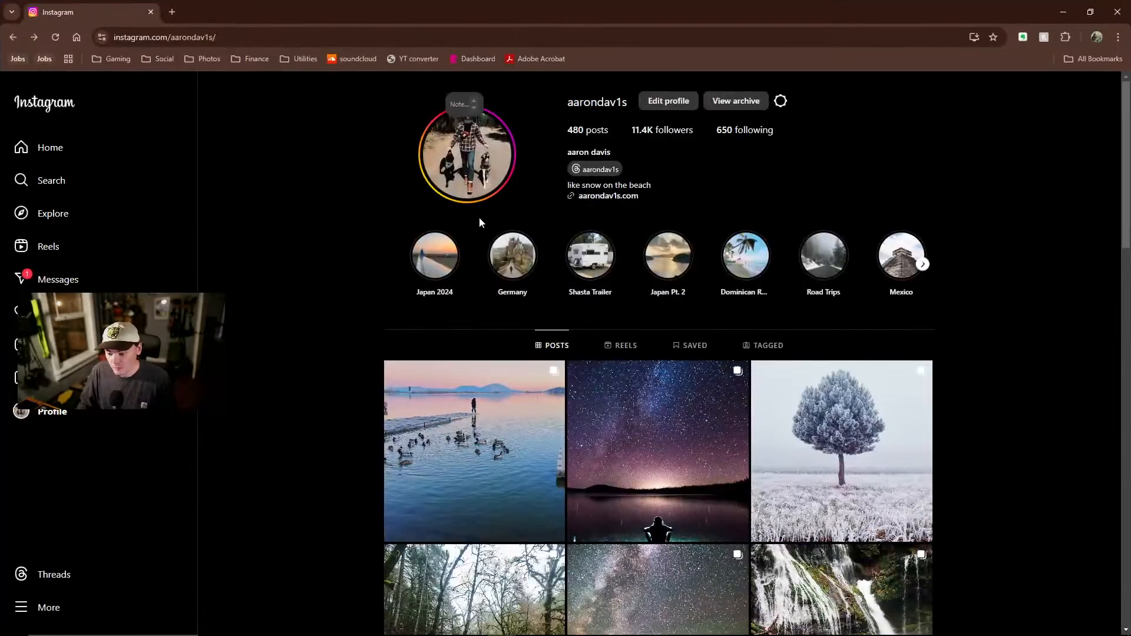
pyautogui.scroll(-10, 479, 217)
pyautogui.scroll(-3, 1001, 301)
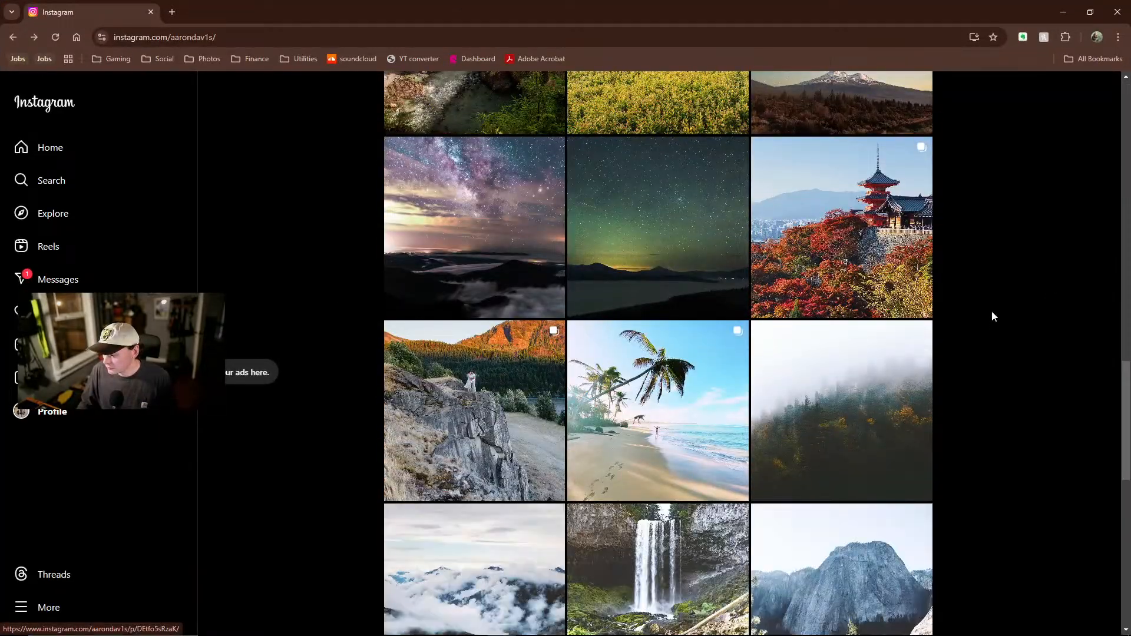
pyautogui.scroll(-10, 994, 318)
pyautogui.scroll(-15, 997, 331)
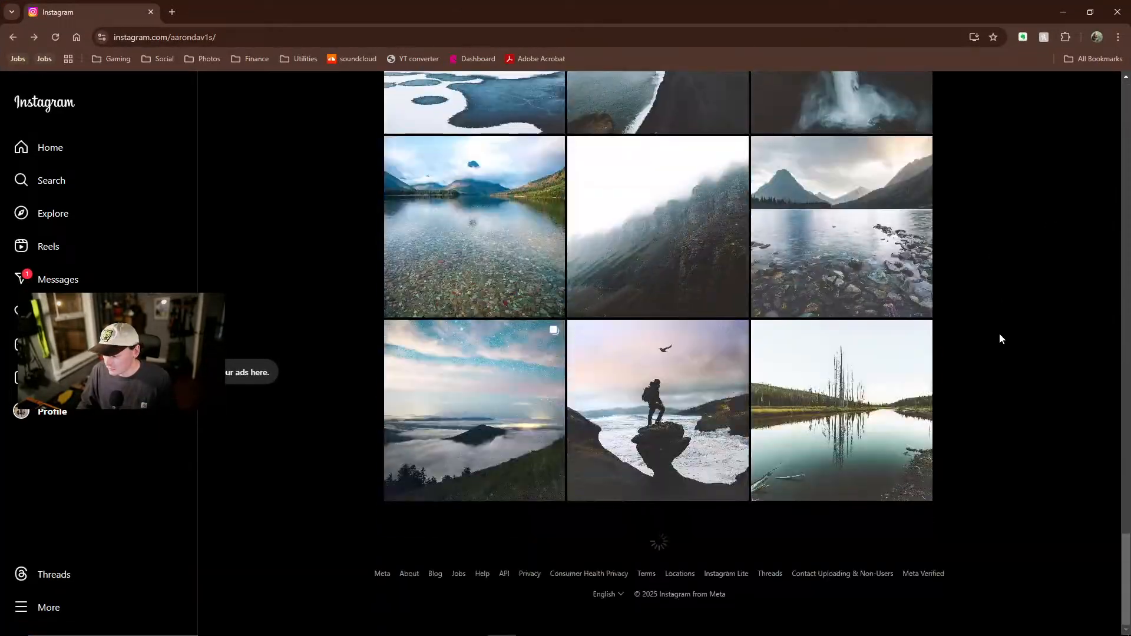
pyautogui.scroll(-10, 945, 344)
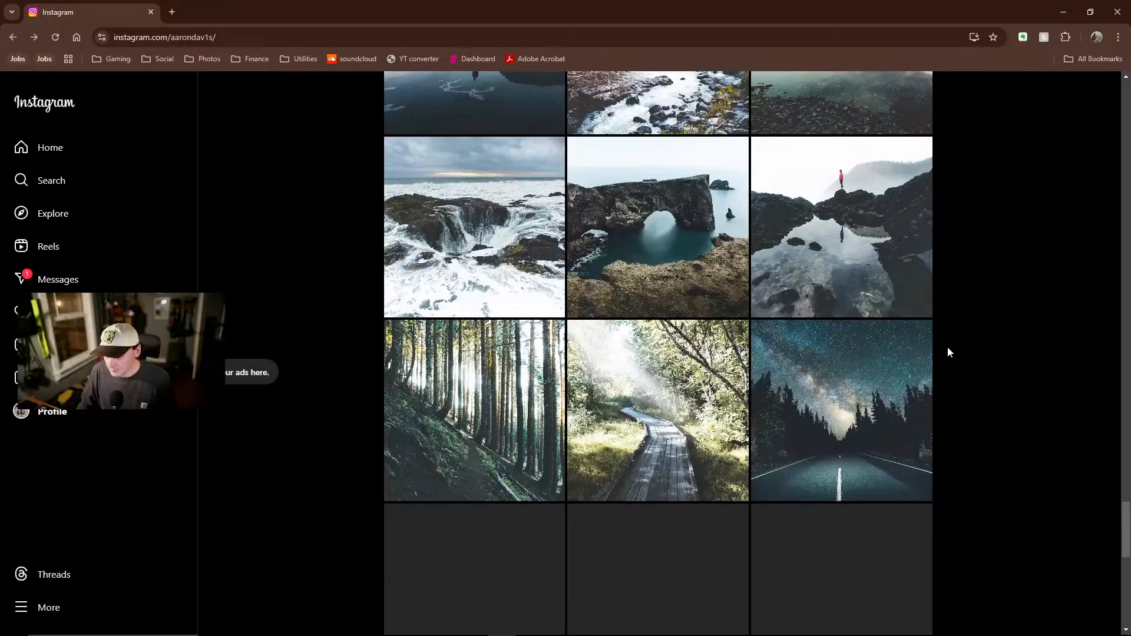
pyautogui.scroll(-10, 977, 372)
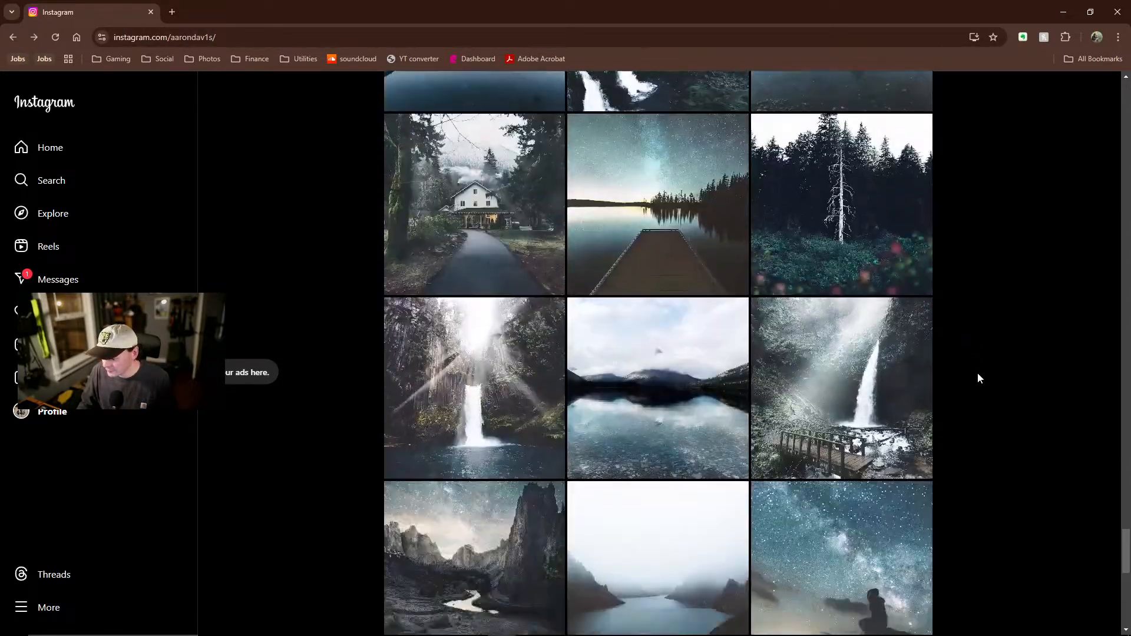
pyautogui.scroll(-10, 972, 377)
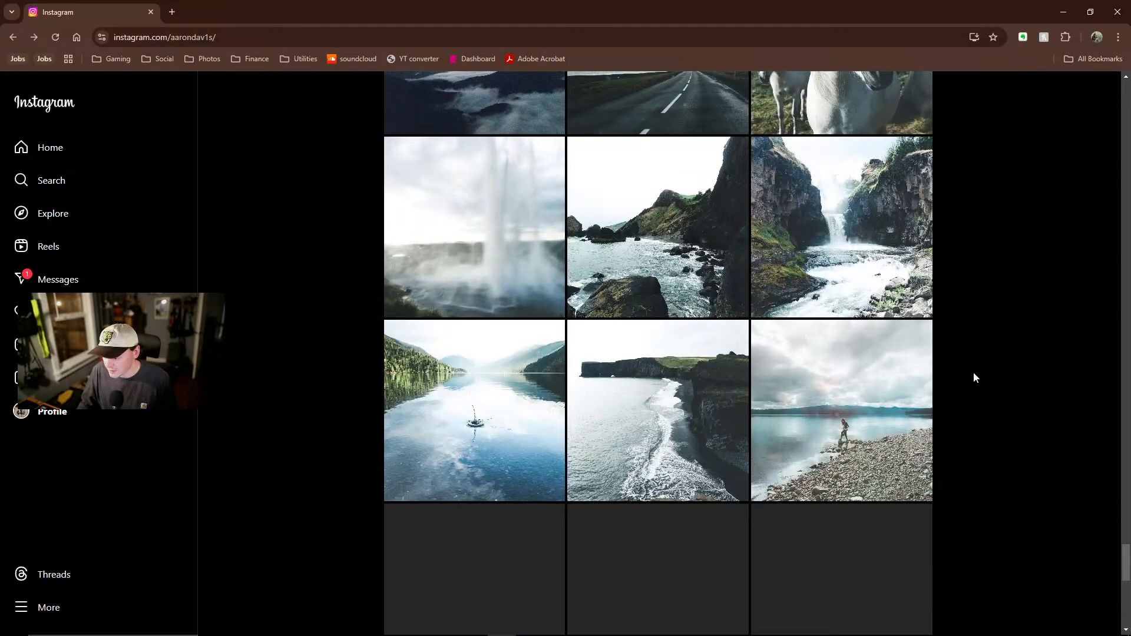
pyautogui.scroll(-10, 969, 377)
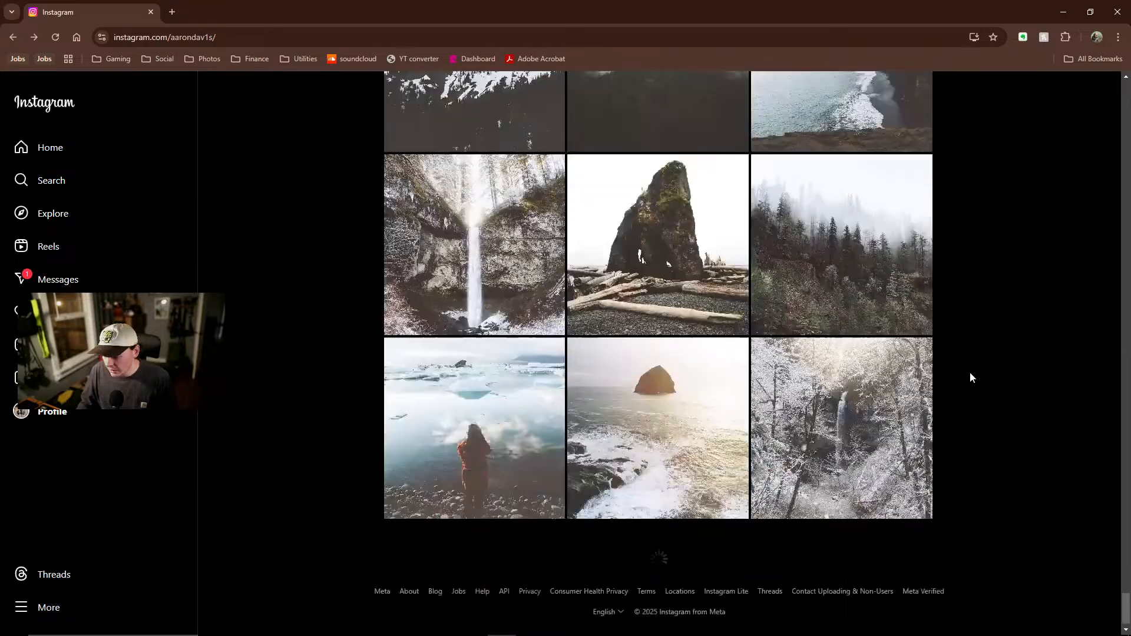
pyautogui.scroll(-10, 972, 379)
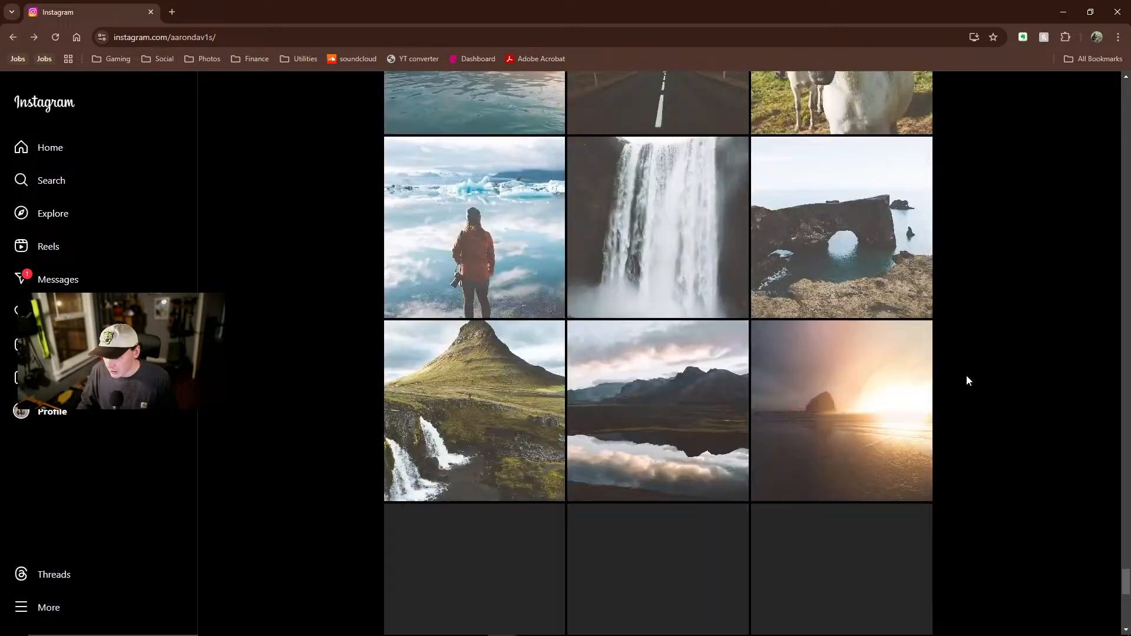
pyautogui.scroll(-10, 973, 383)
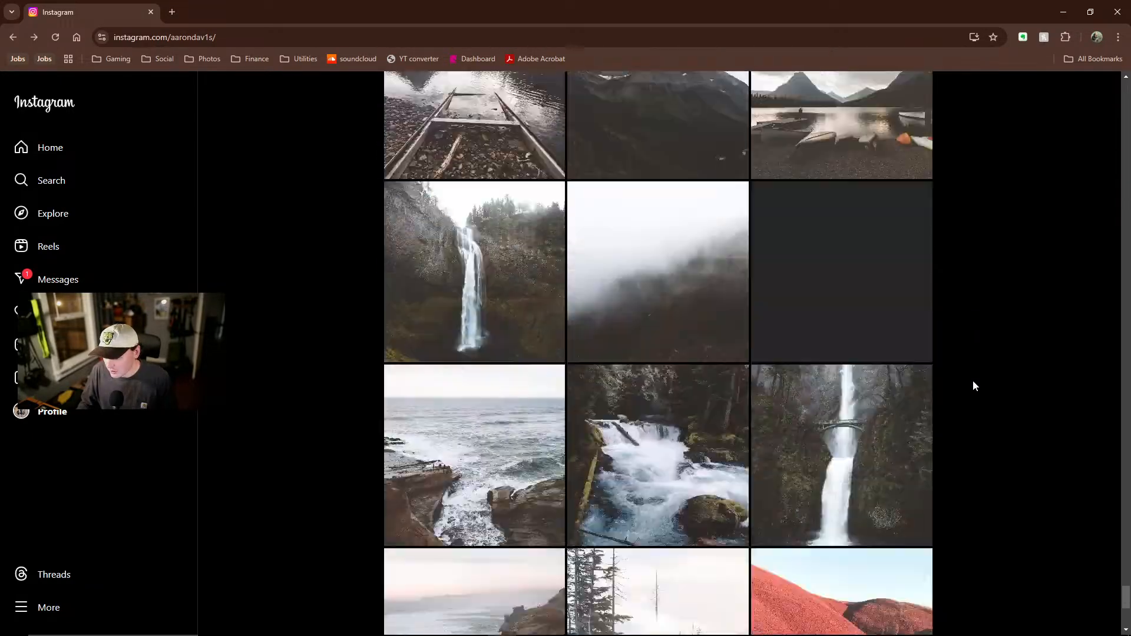
pyautogui.scroll(-10, 978, 386)
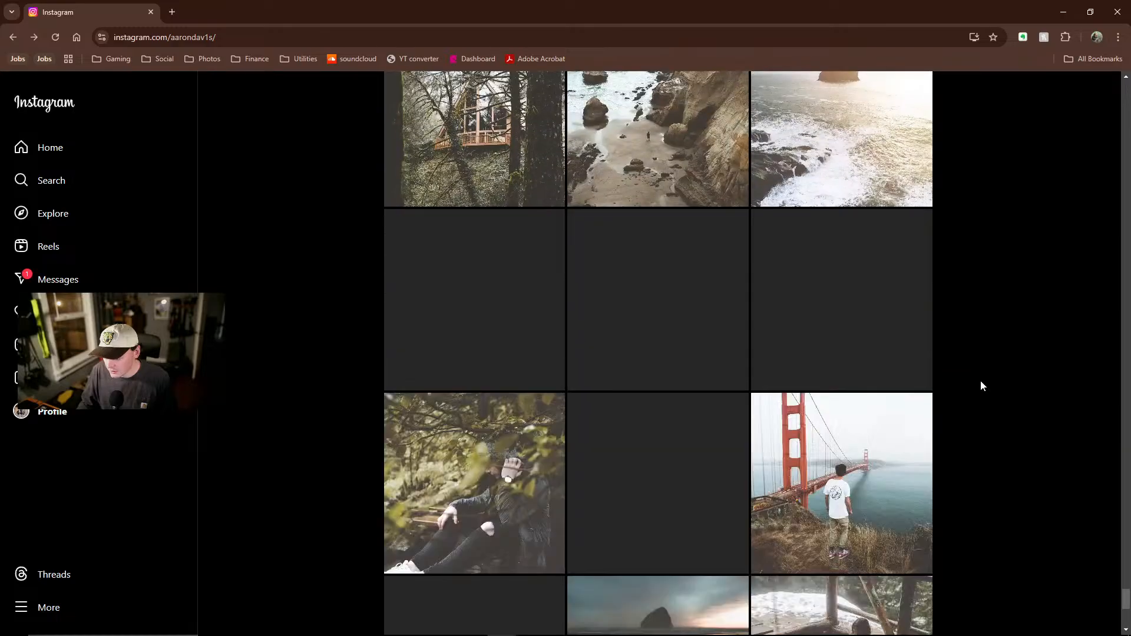
pyautogui.scroll(-10, 985, 388)
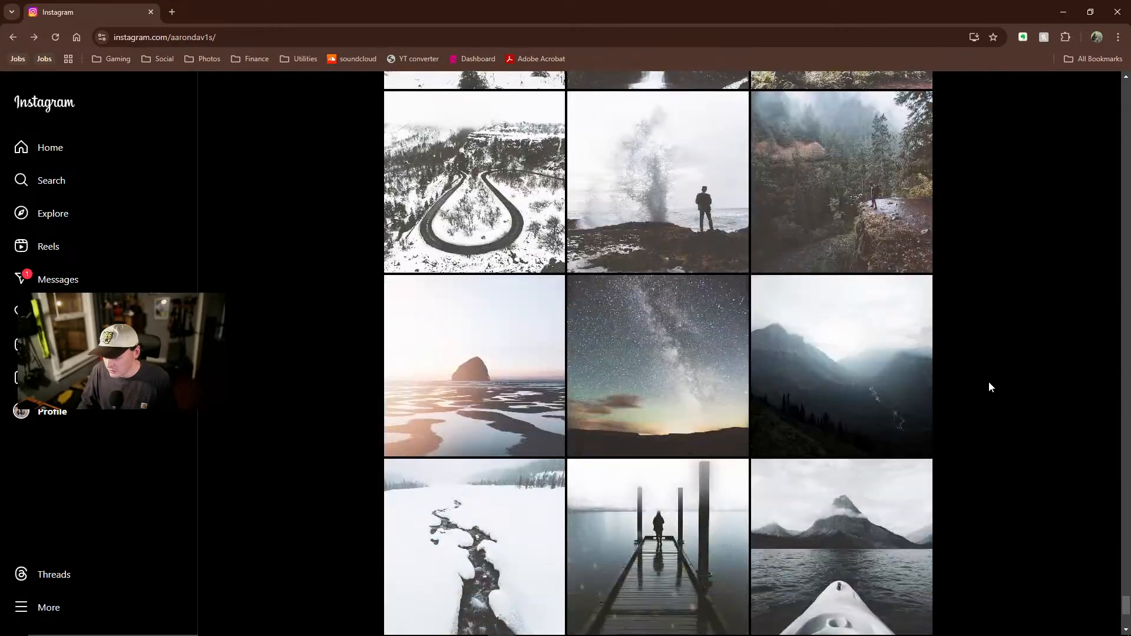
pyautogui.scroll(-10, 990, 389)
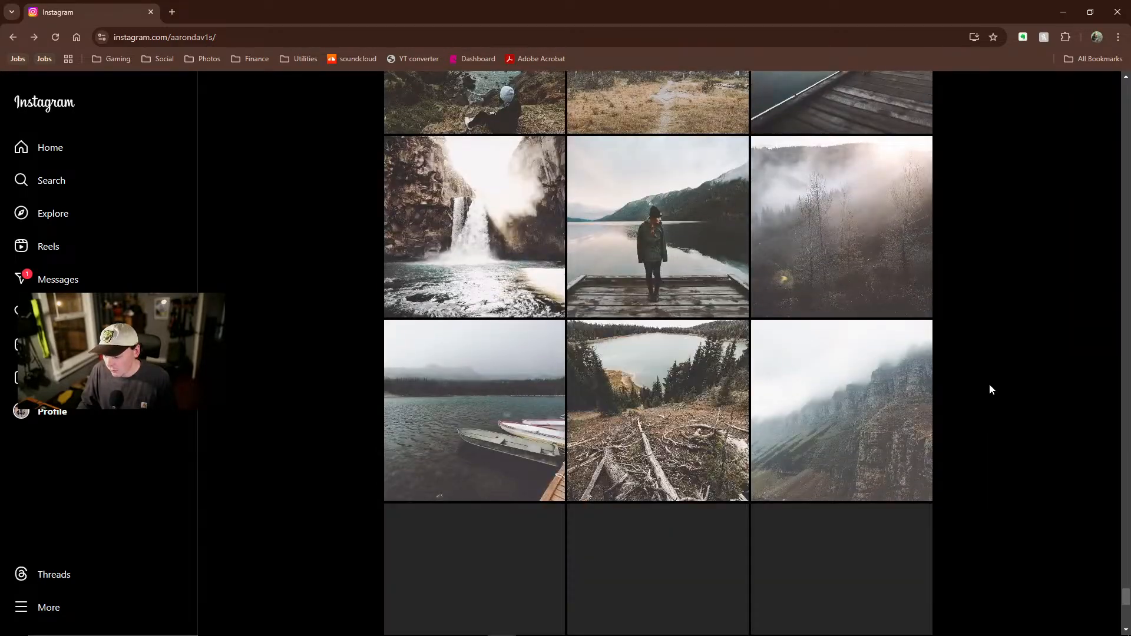
pyautogui.scroll(-10, 991, 387)
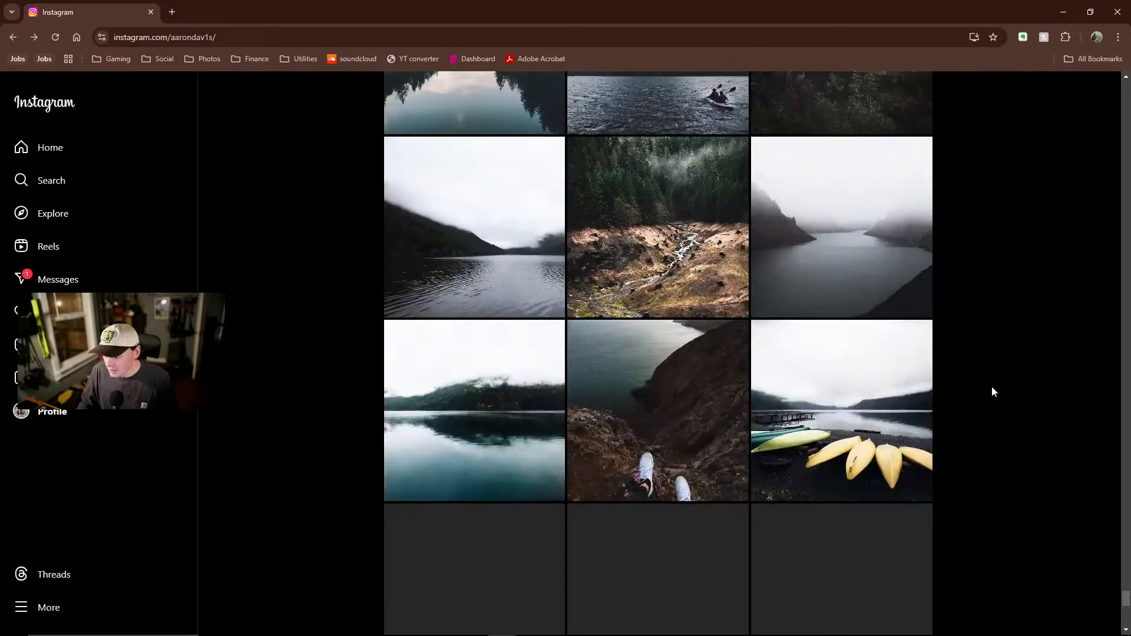
pyautogui.scroll(-10, 992, 388)
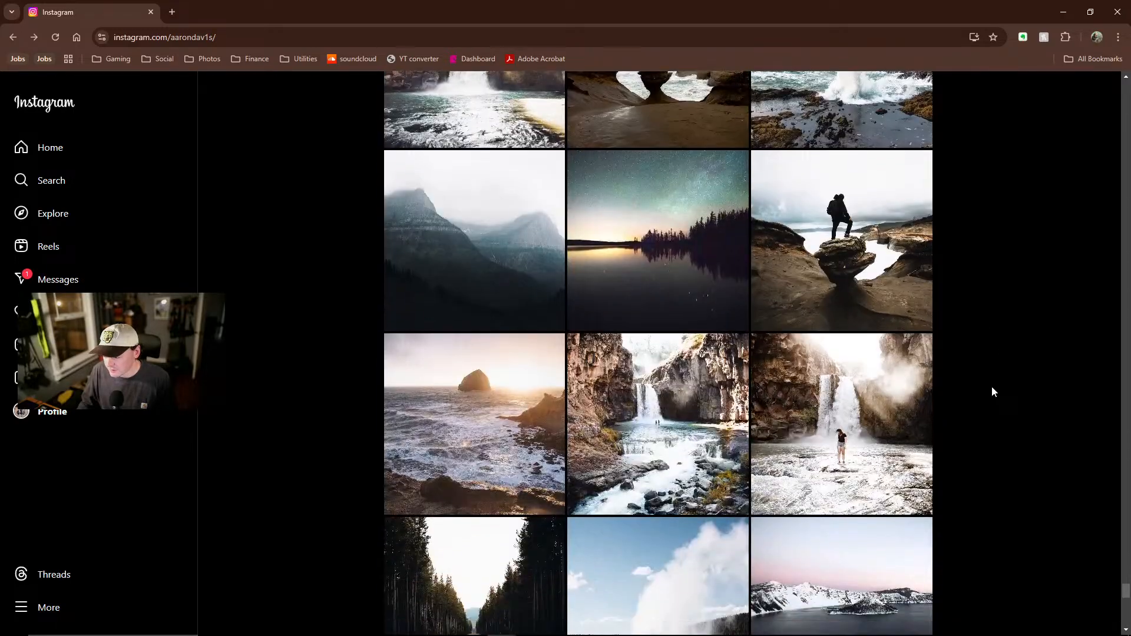
# Browse down to the profile's oldest posts and examine the early night-sky and mountain lake edits there
pyautogui.scroll(-15, 993, 392)
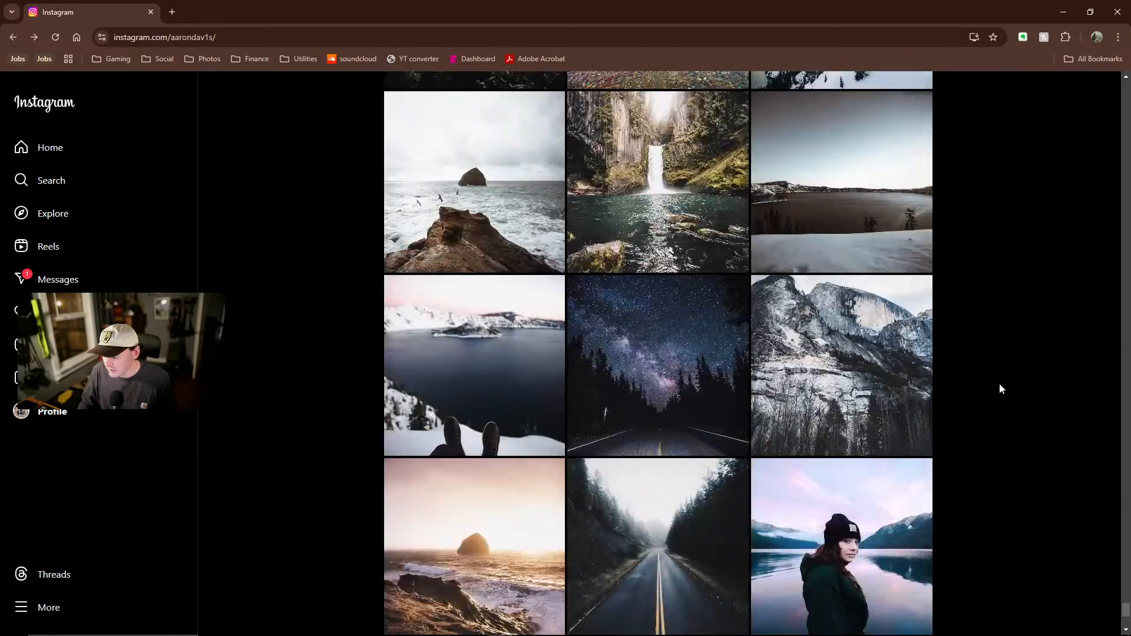
pyautogui.scroll(-15, 1011, 391)
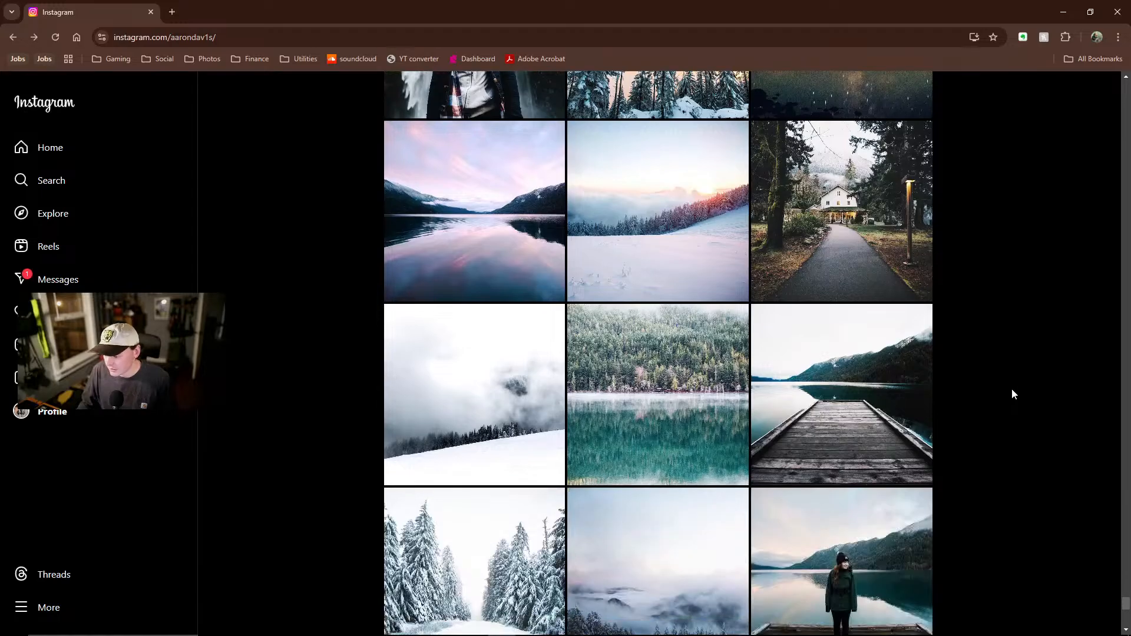
pyautogui.scroll(-15, 1014, 394)
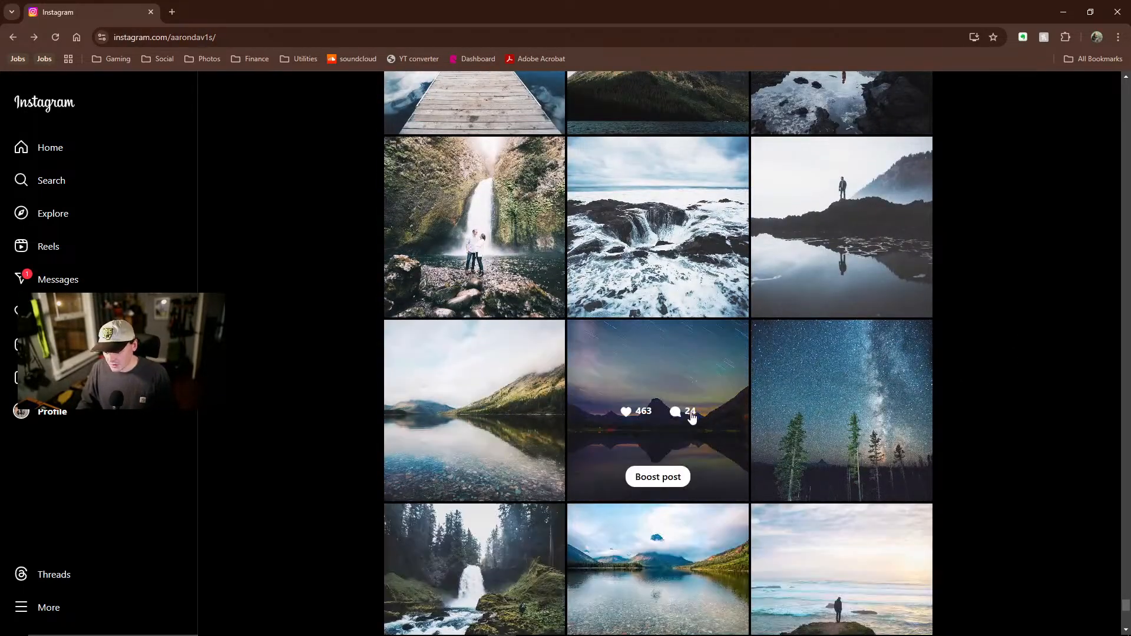
pyautogui.scroll(-5, 590, 377)
pyautogui.scroll(-5, 530, 334)
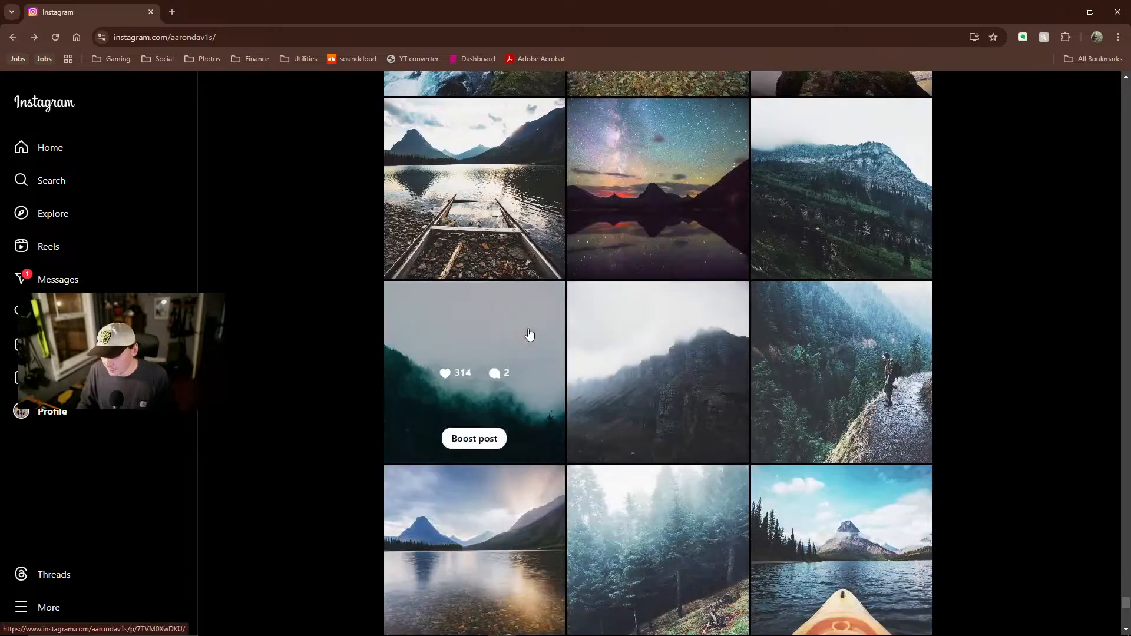
pyautogui.scroll(8, 730, 358)
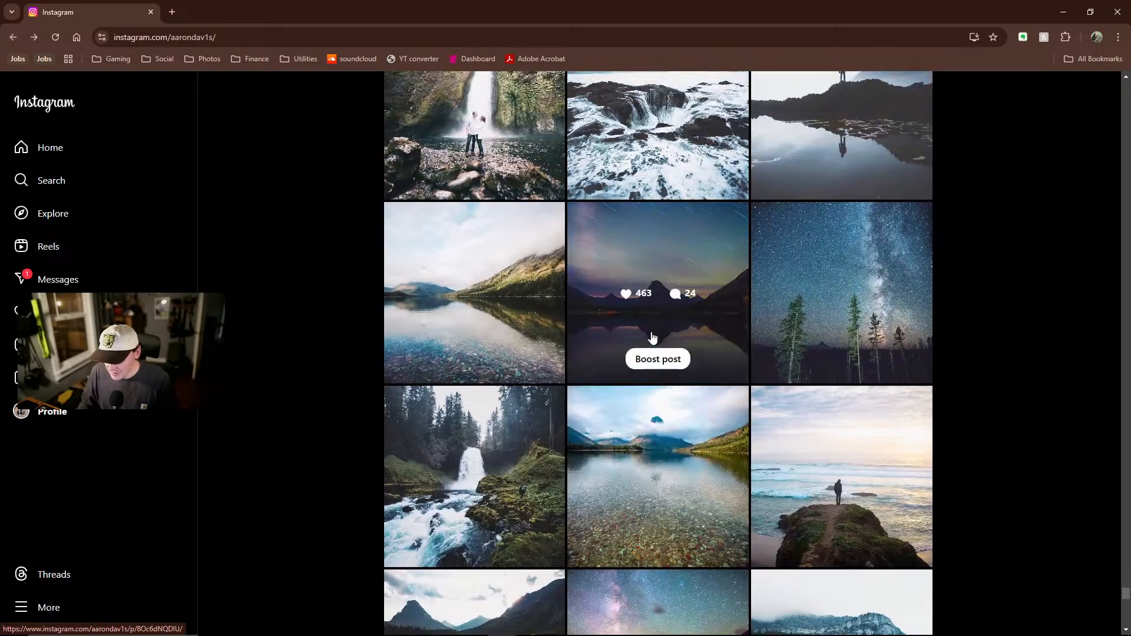
pyautogui.scroll(2, 509, 316)
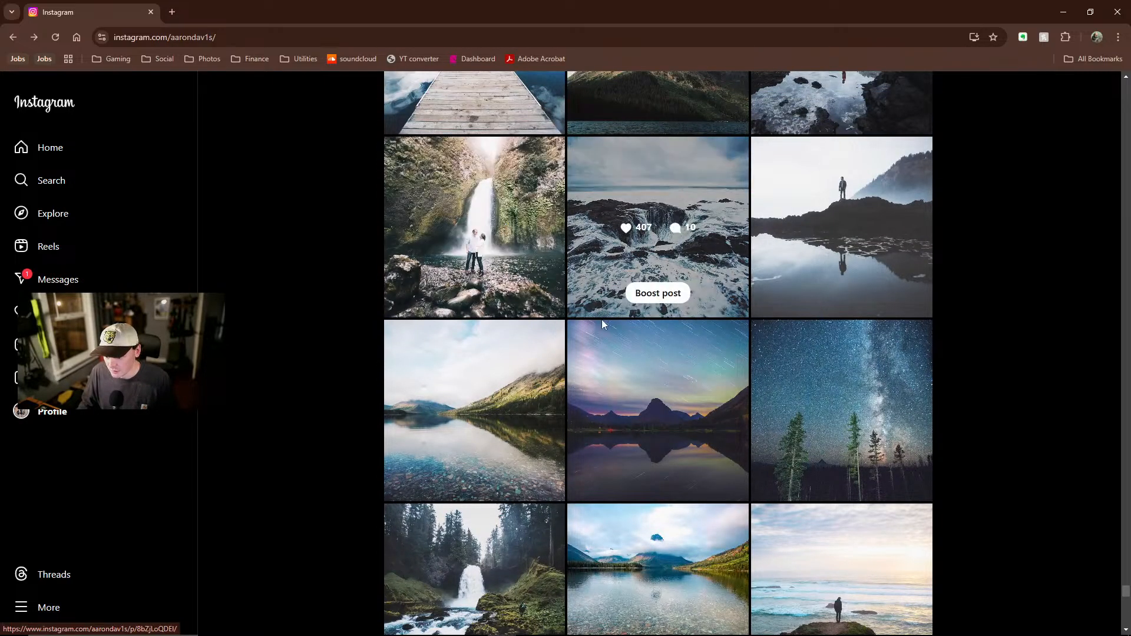
pyautogui.scroll(-11, 646, 395)
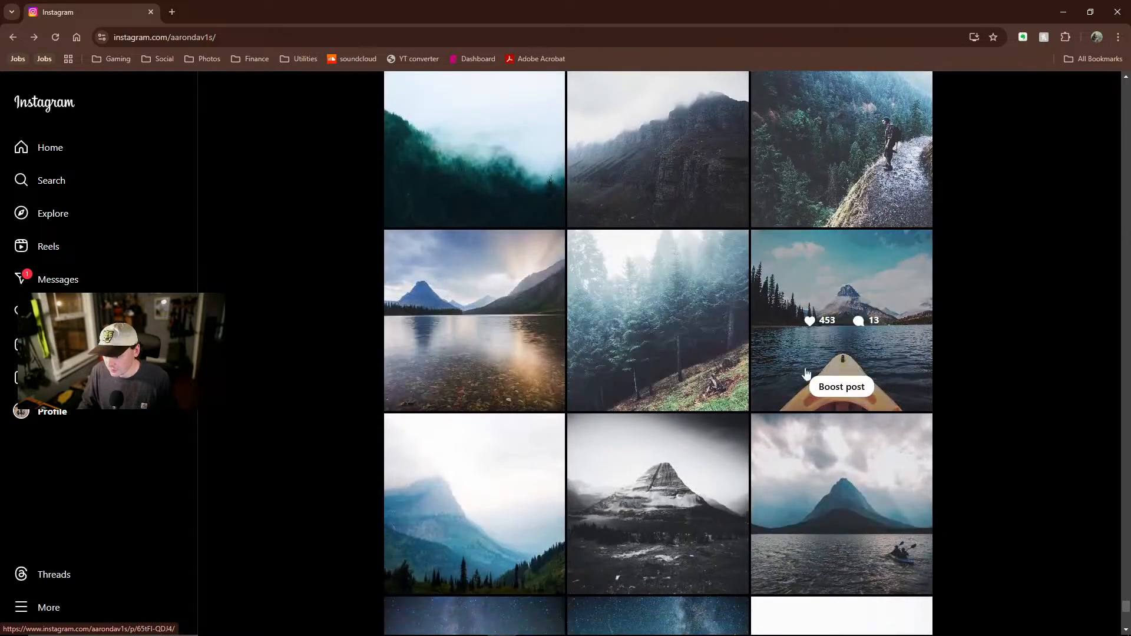
pyautogui.scroll(4, 670, 283)
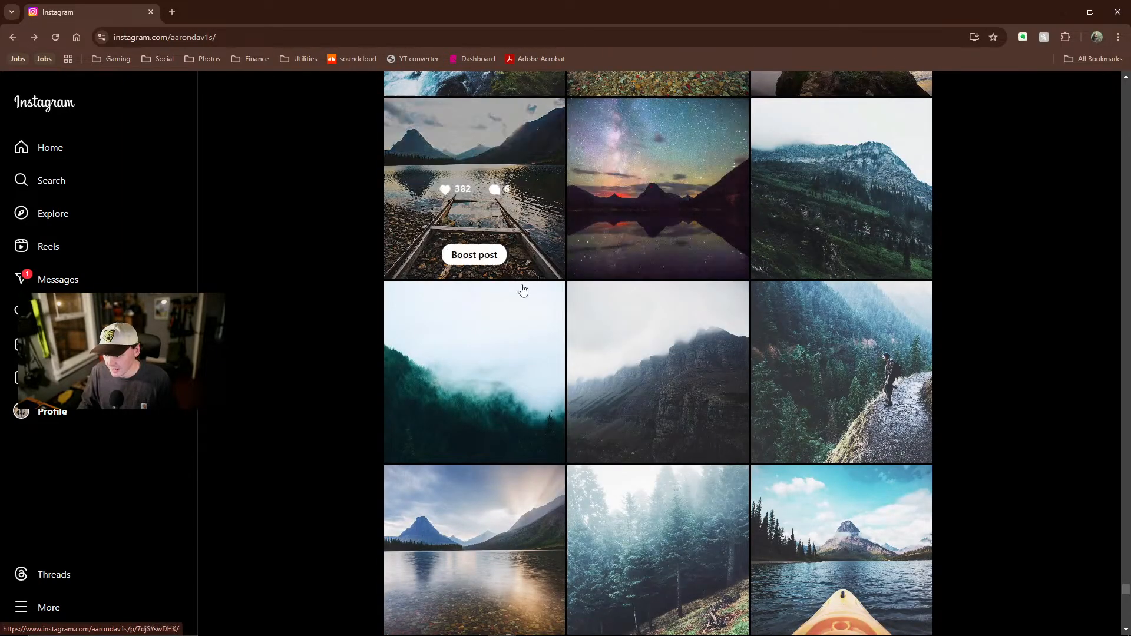
pyautogui.scroll(3, 1023, 335)
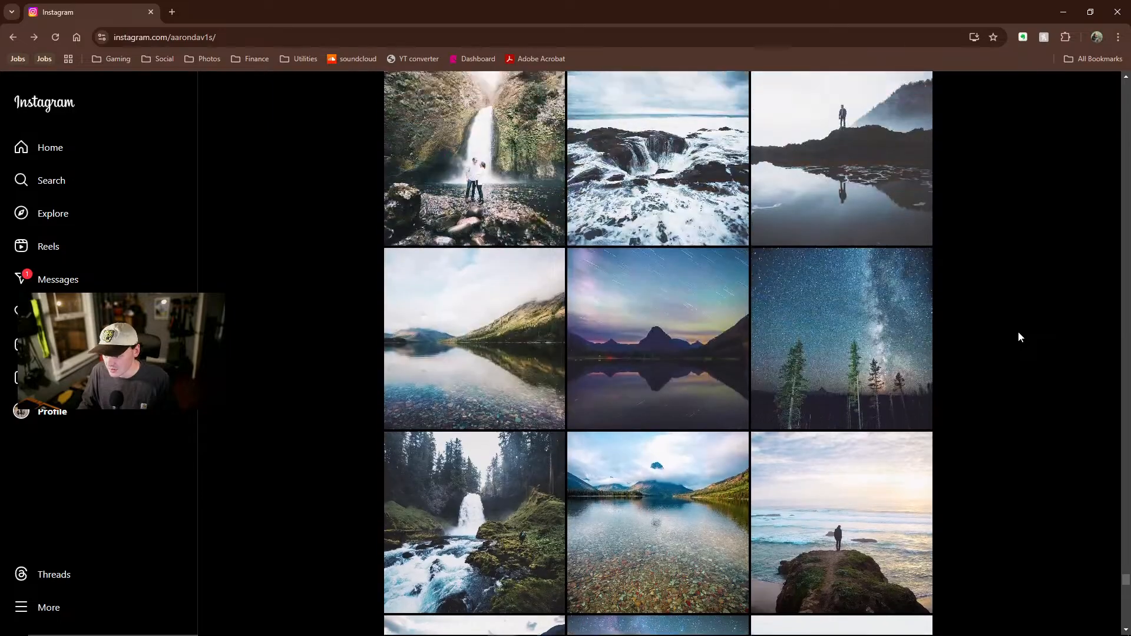
# Review the early posts back up the grid, from the snow and bridge shots to the yellow-green starry lake photo
pyautogui.scroll(20, 1019, 336)
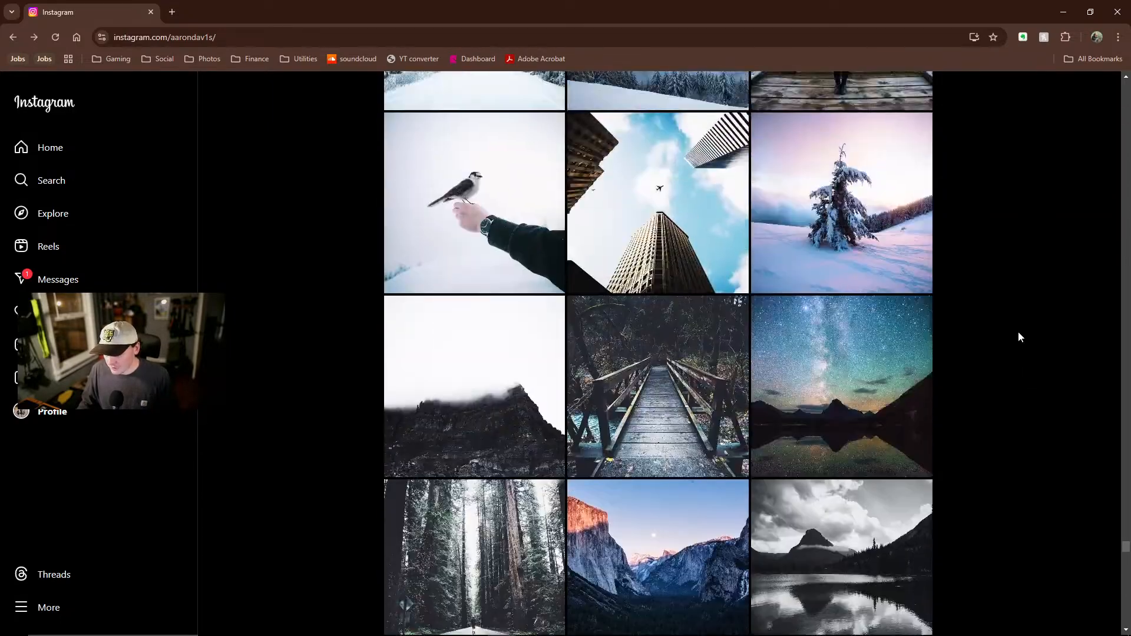
pyautogui.scroll(15, 1017, 335)
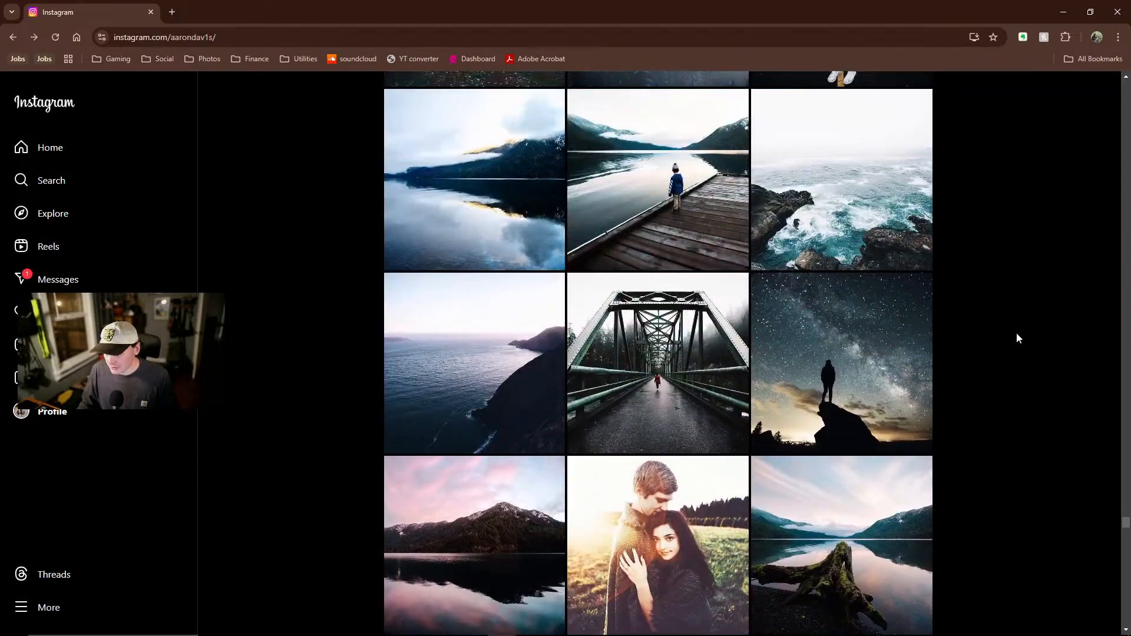
pyautogui.scroll(15, 1016, 334)
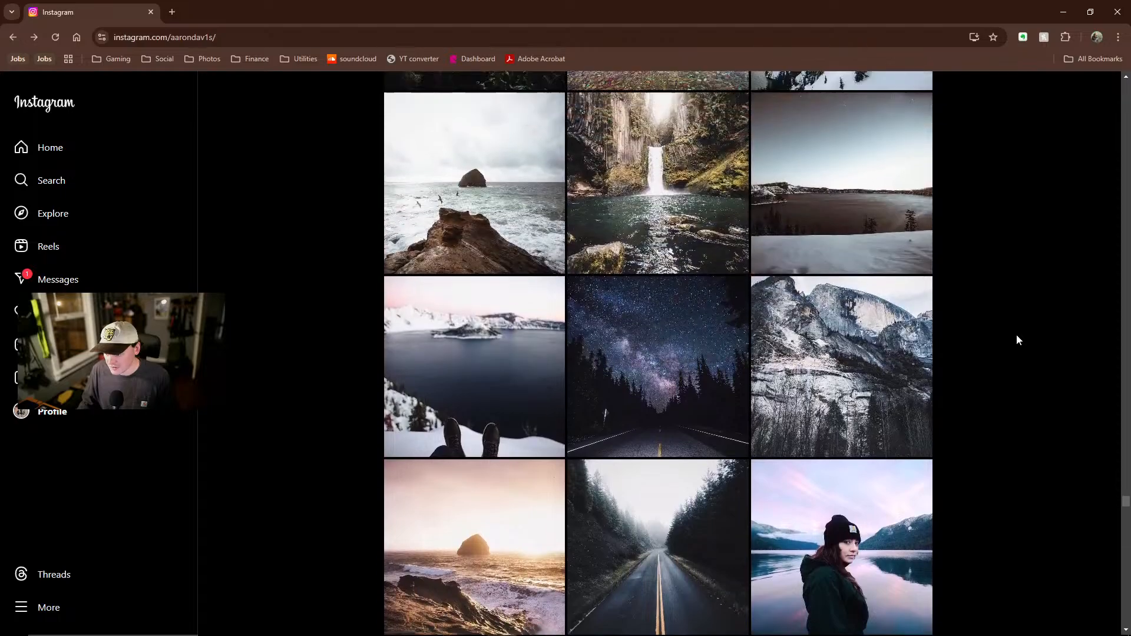
pyautogui.scroll(15, 1017, 335)
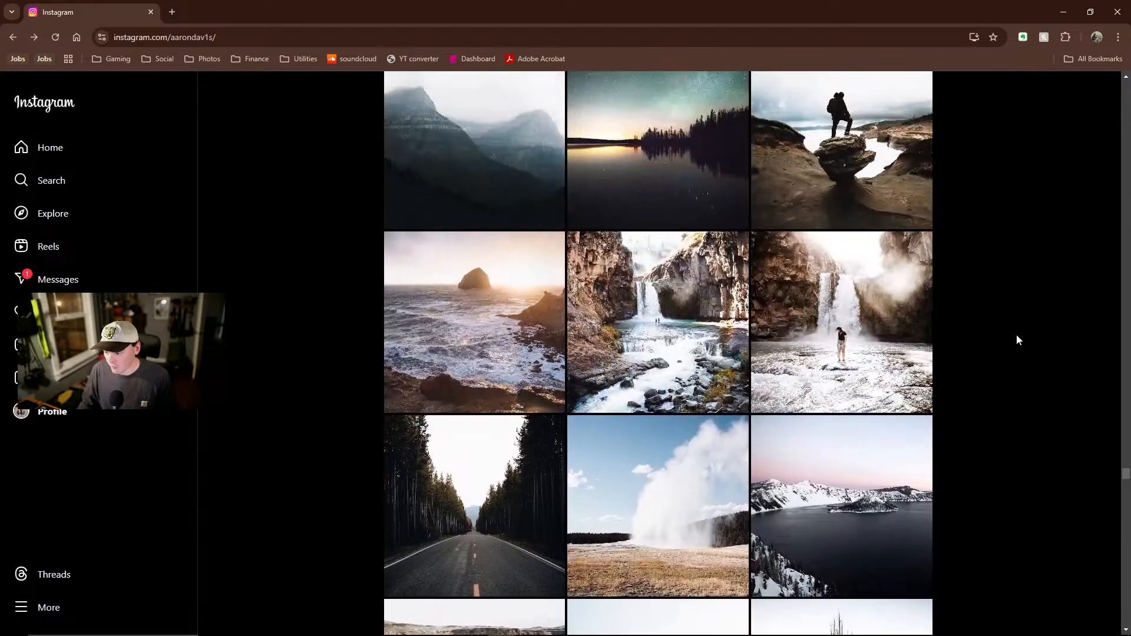
pyautogui.scroll(15, 1016, 334)
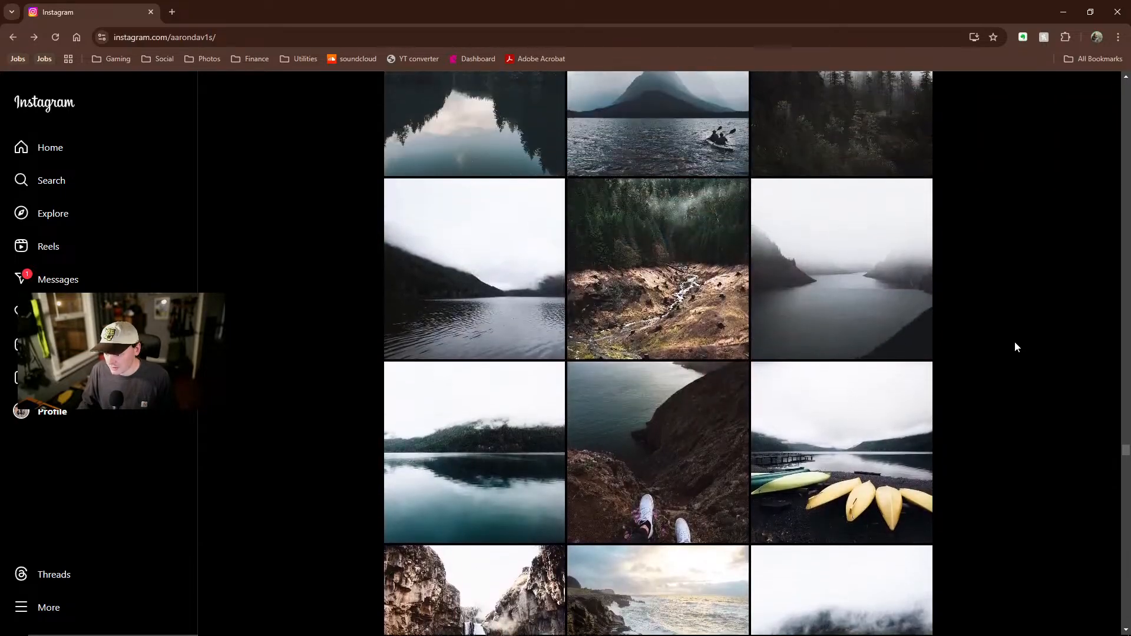
pyautogui.scroll(8, 1015, 337)
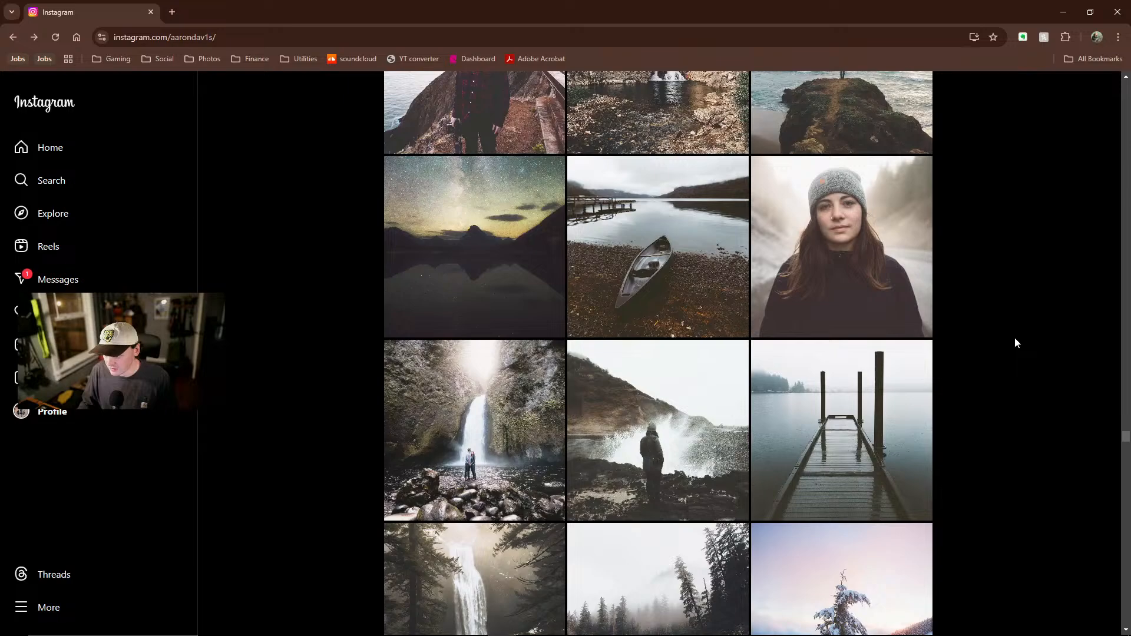
# Examine the muted, foggy edits in the rows around the yellow-green starry lake photo
pyautogui.scroll(-6, 1015, 338)
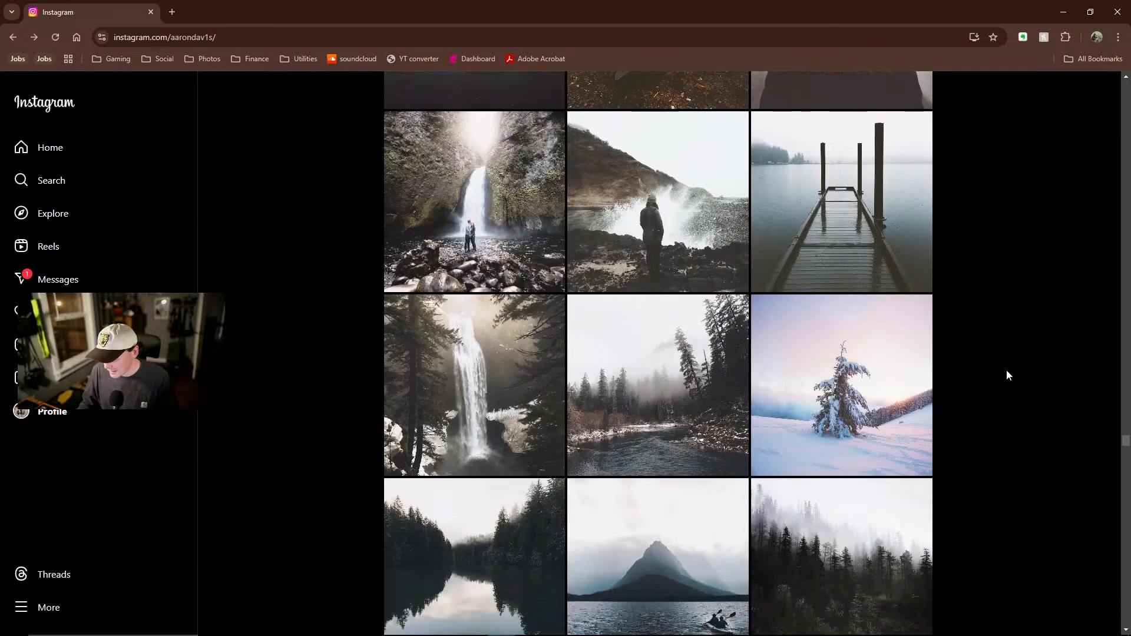
pyautogui.scroll(-2, 1040, 367)
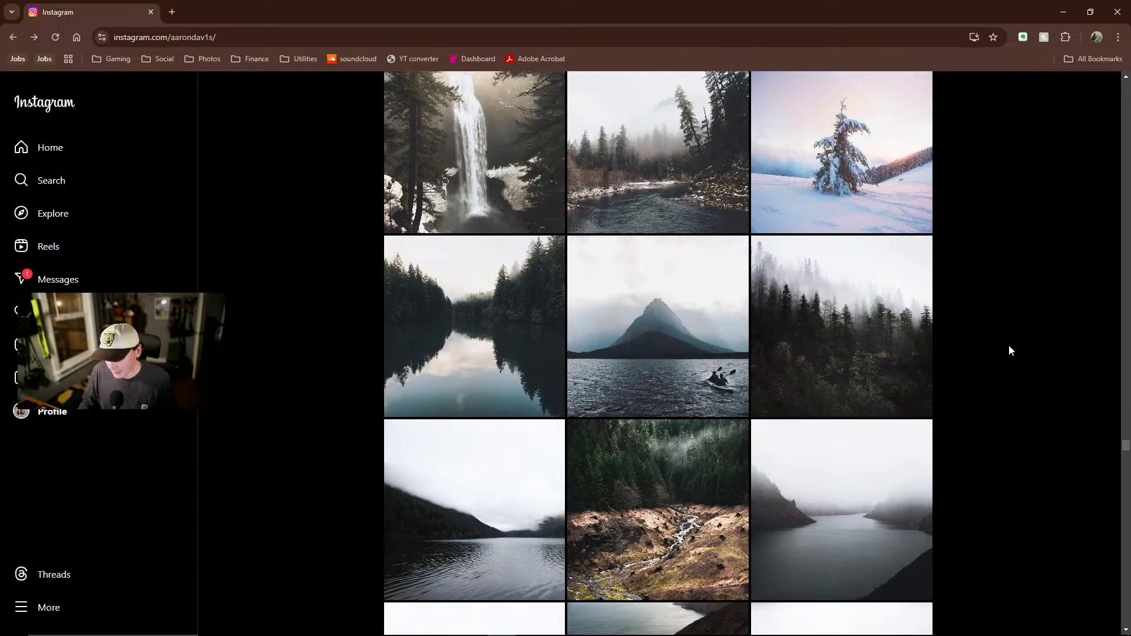
pyautogui.scroll(4, 1013, 334)
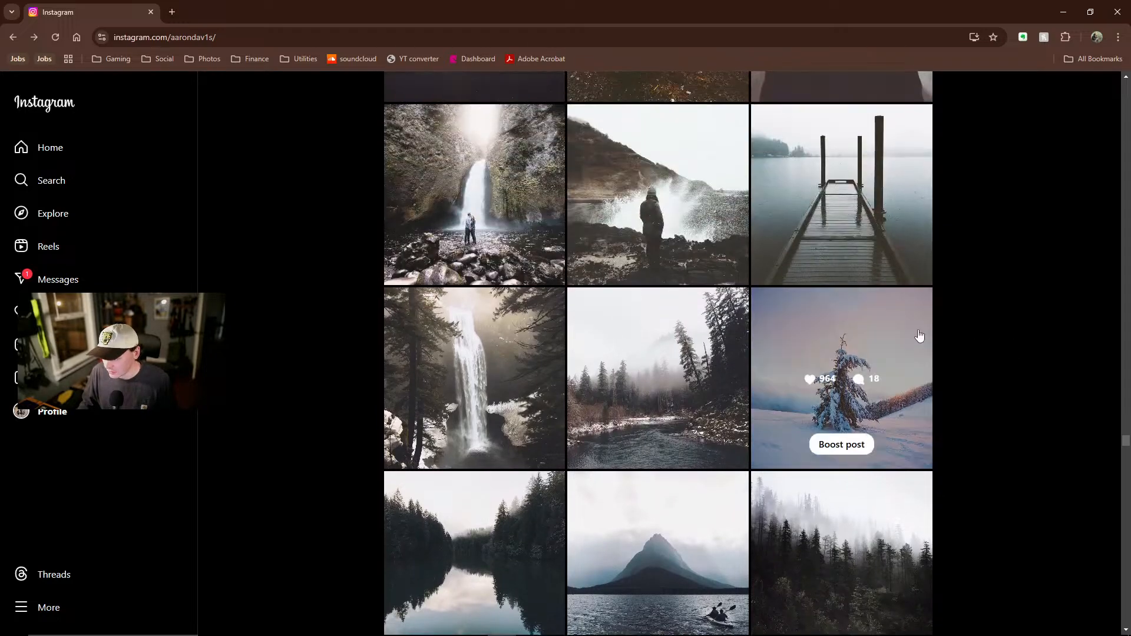
pyautogui.scroll(2, 1022, 328)
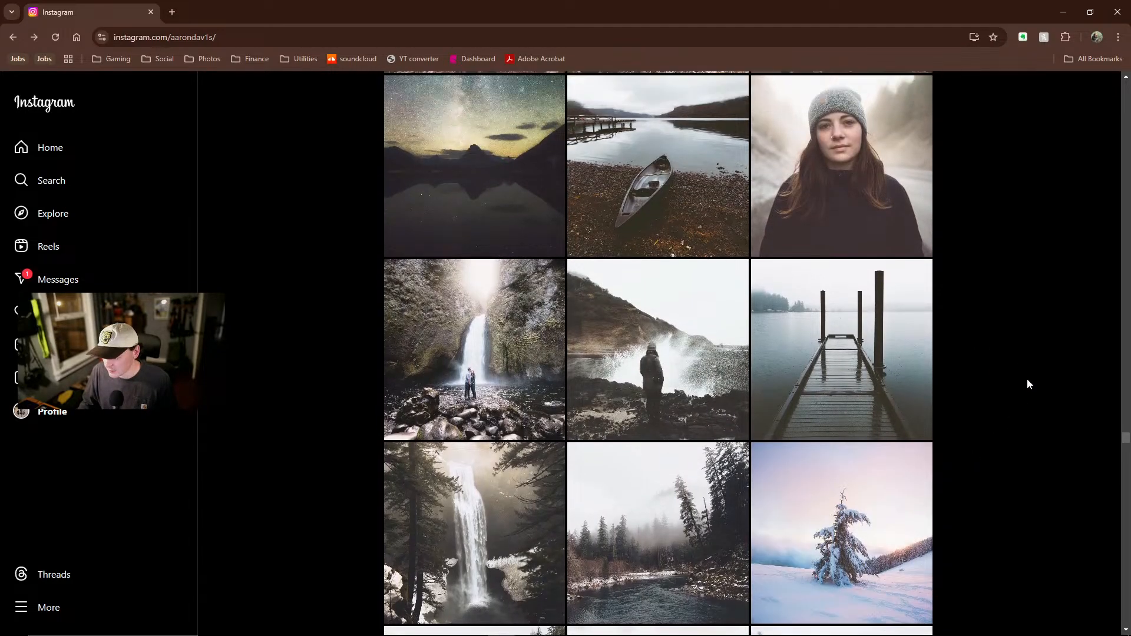
pyautogui.scroll(5, 1028, 369)
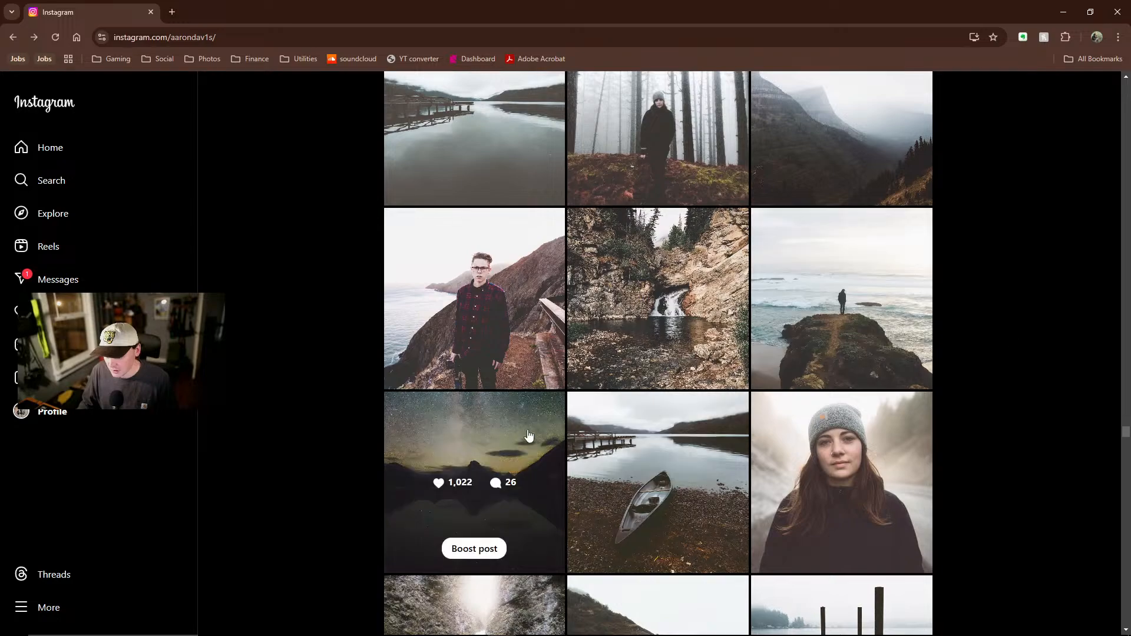
pyautogui.scroll(3, 1028, 324)
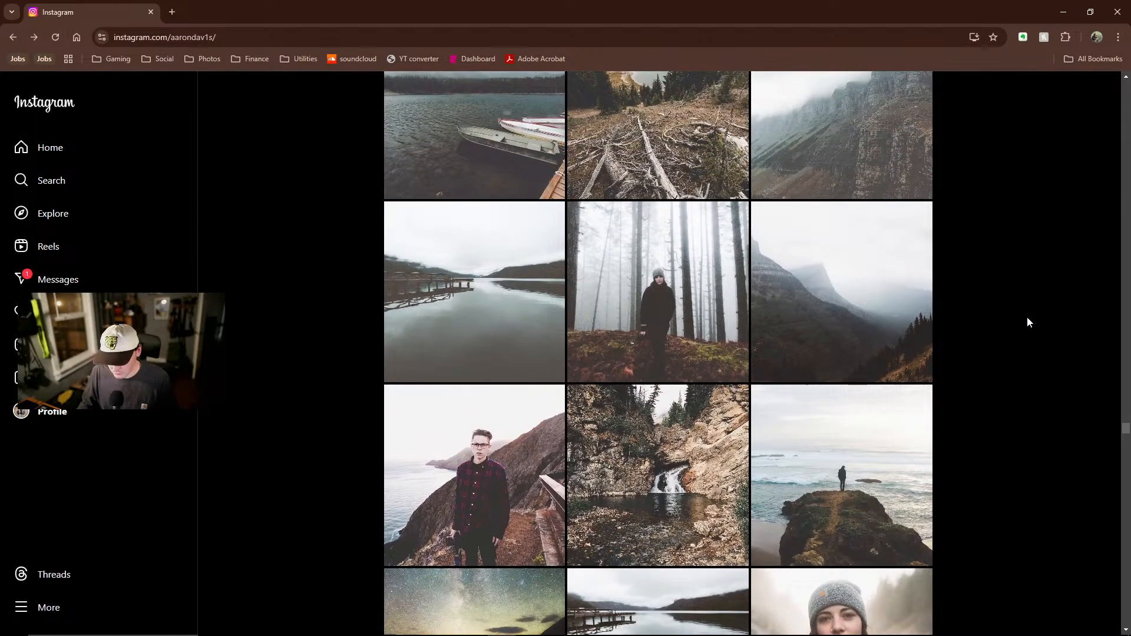
pyautogui.scroll(4, 1022, 318)
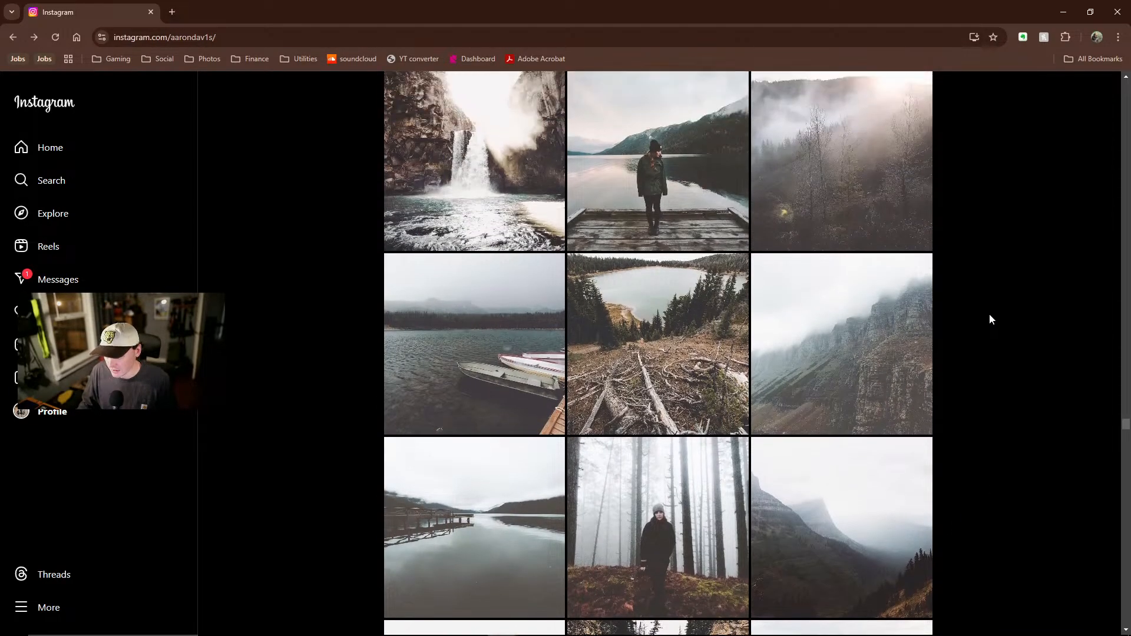
# Look through the next newer rows of faded waterfall, forest and coast photos to compare their editing style
pyautogui.scroll(9, 1016, 310)
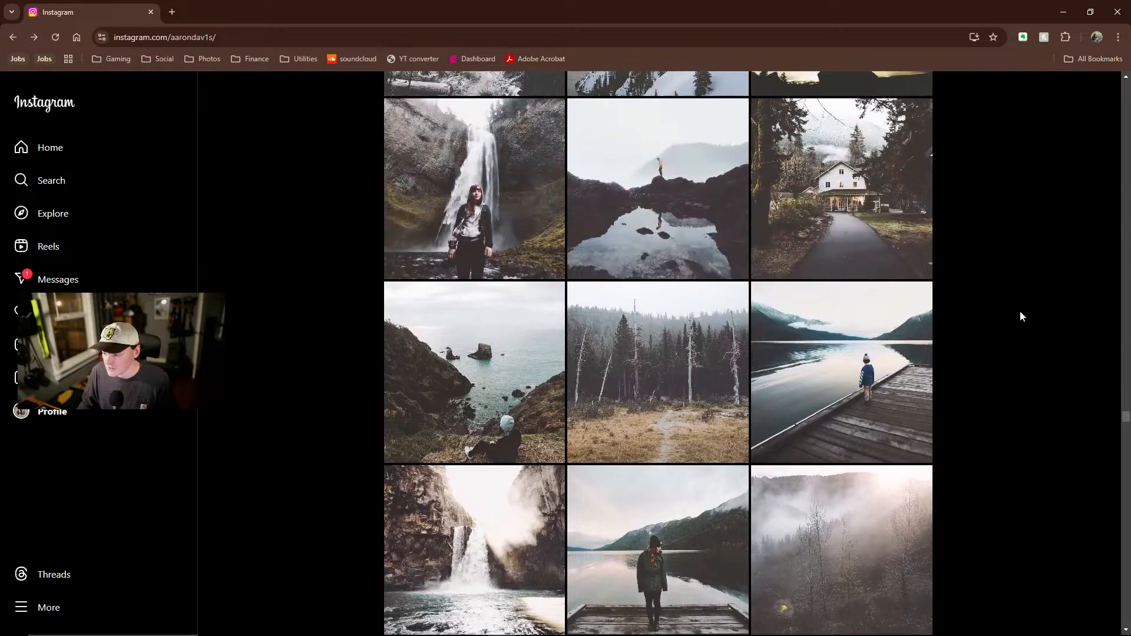
pyautogui.scroll(6, 1017, 316)
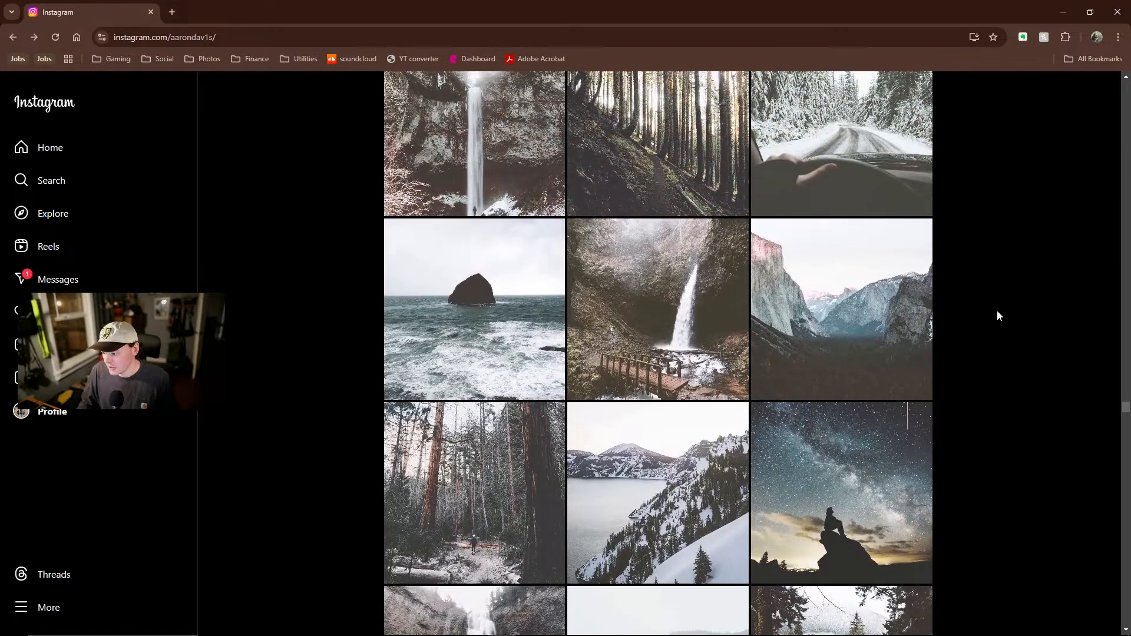
pyautogui.scroll(12, 996, 311)
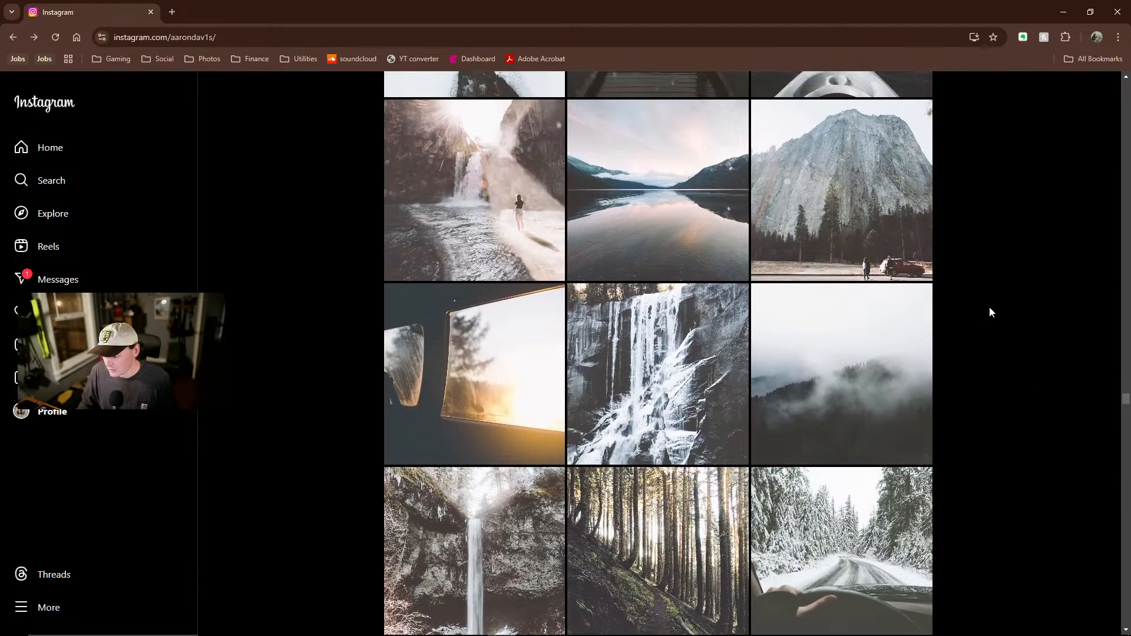
pyautogui.scroll(3, 990, 307)
pyautogui.scroll(6, 993, 307)
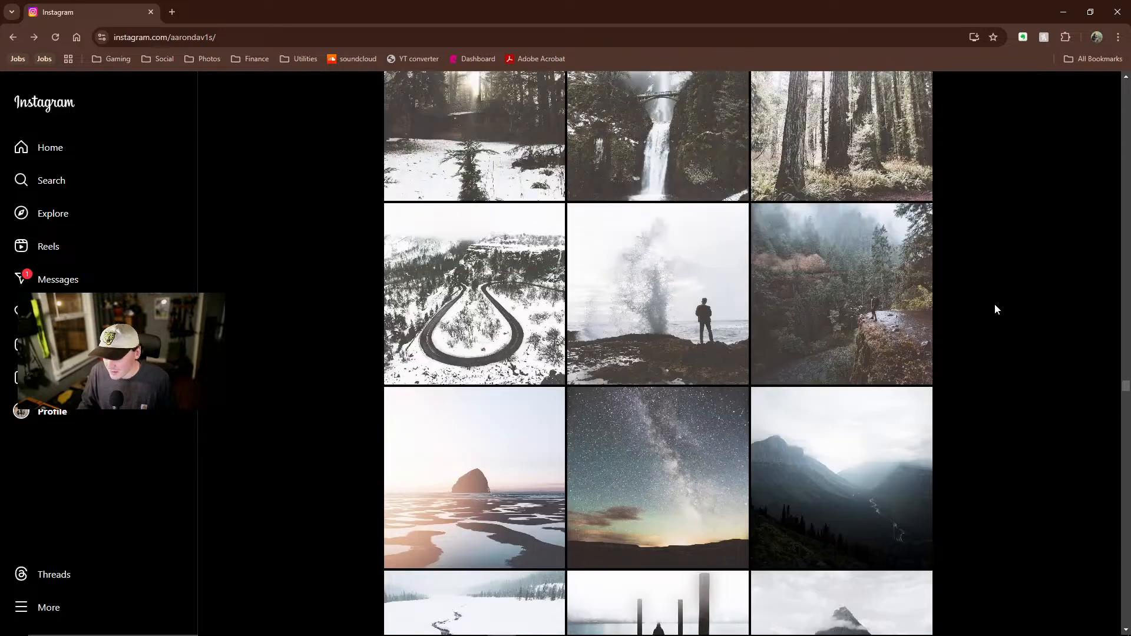
pyautogui.scroll(15, 997, 311)
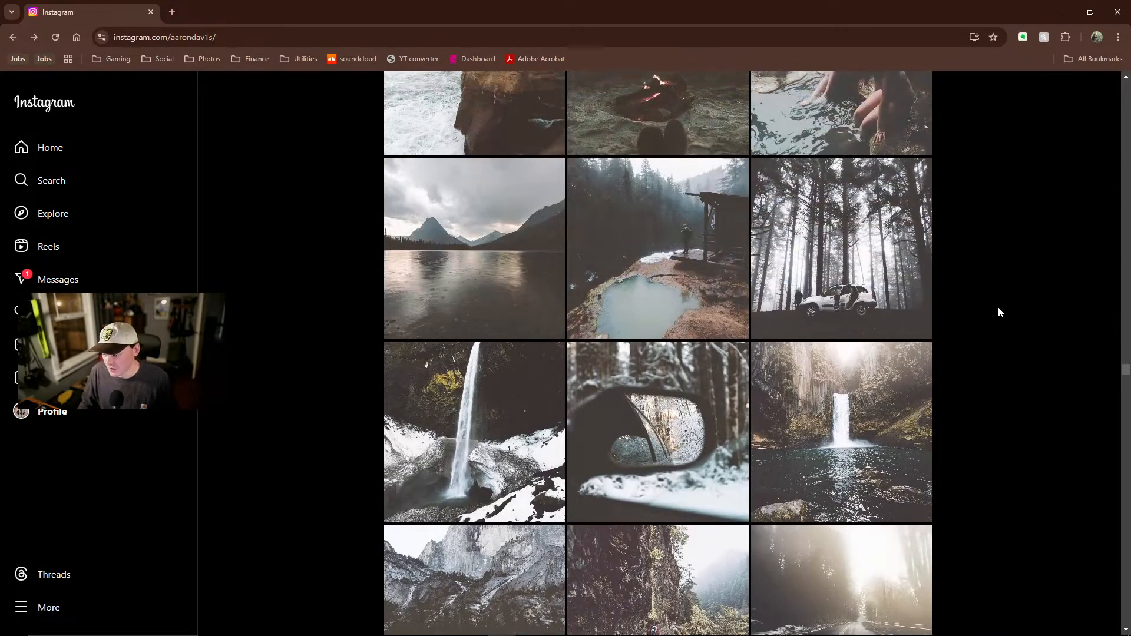
pyautogui.scroll(4, 999, 306)
pyautogui.scroll(-9, 1001, 367)
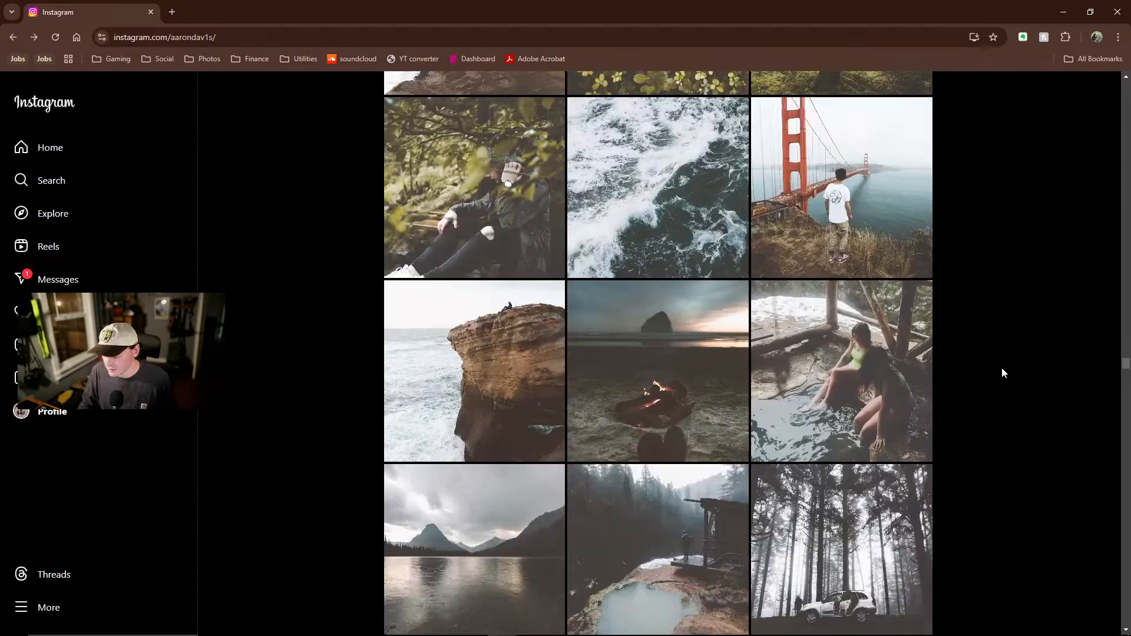
pyautogui.scroll(-5, 1021, 362)
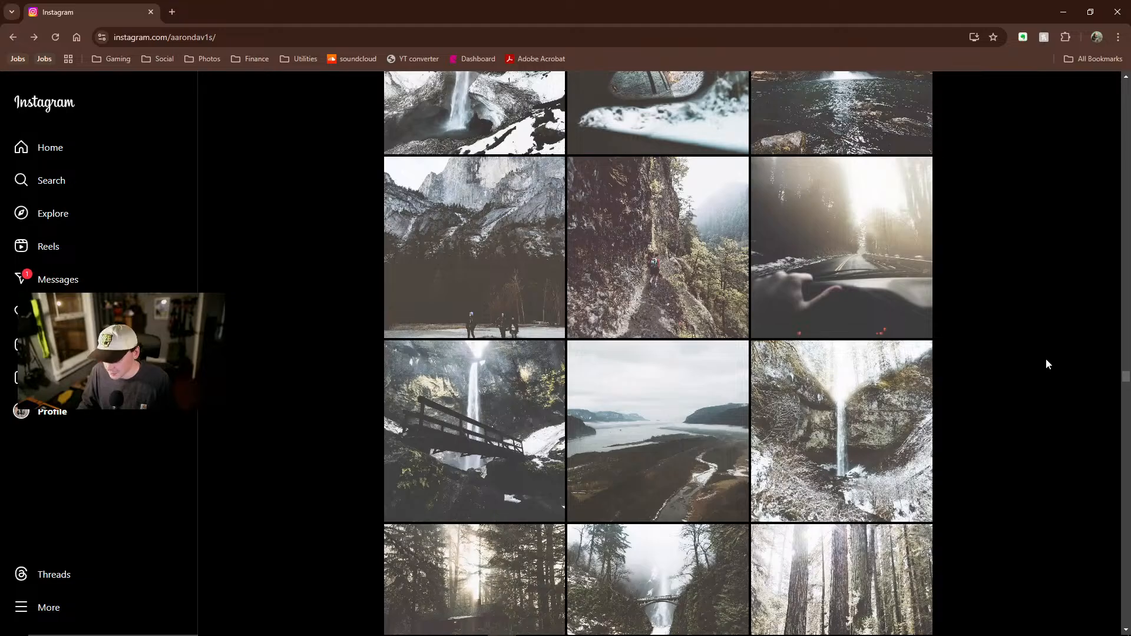
# Continue up the profile past the Iceland and coast photos to the much newer, more colourful landscape posts
pyautogui.scroll(17, 1044, 360)
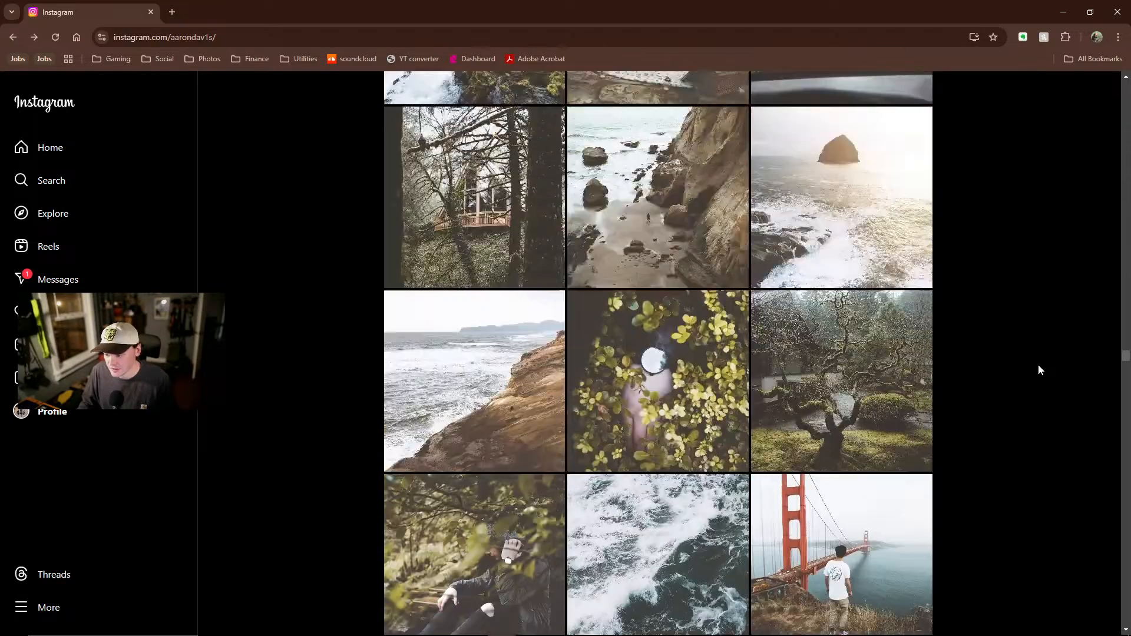
pyautogui.scroll(15, 1037, 360)
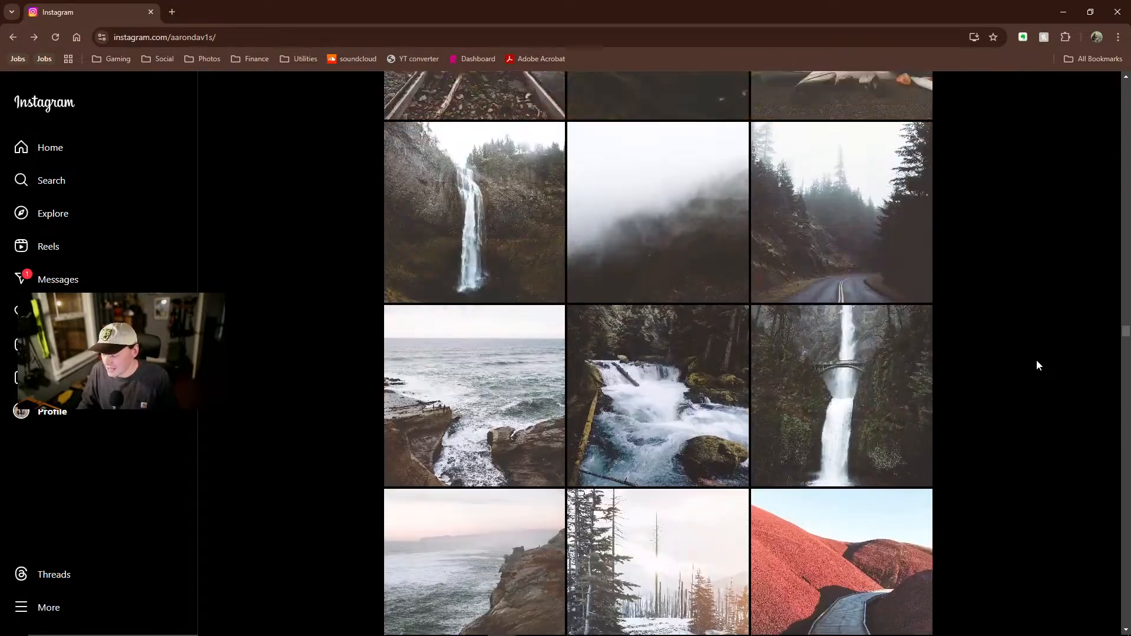
pyautogui.scroll(15, 1037, 360)
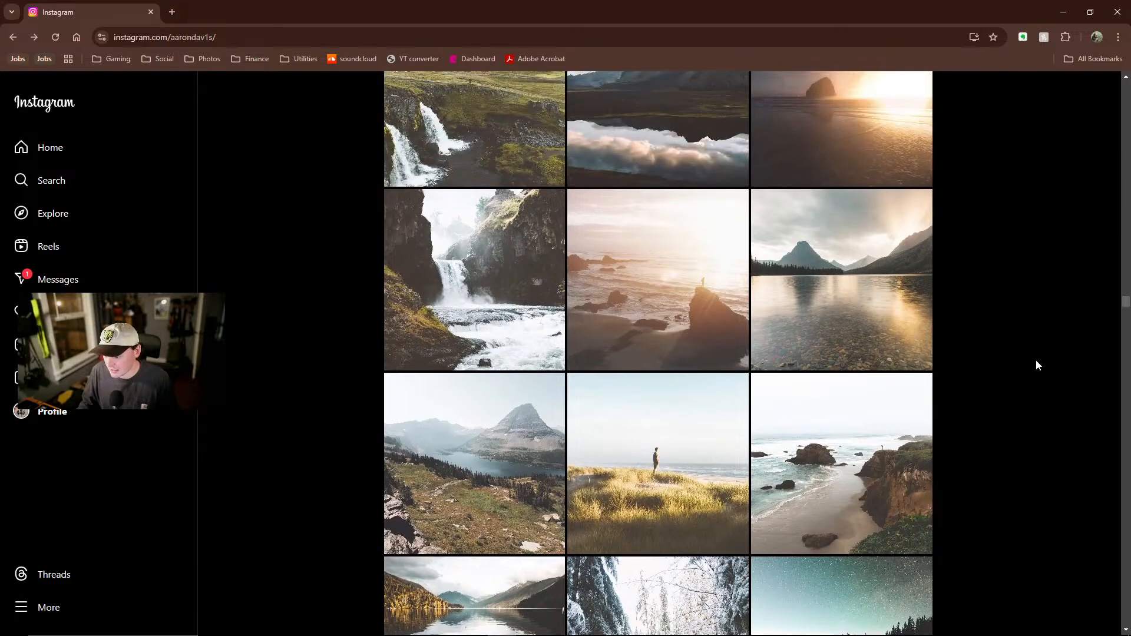
pyautogui.scroll(-4, 1039, 366)
pyautogui.scroll(15, 1028, 361)
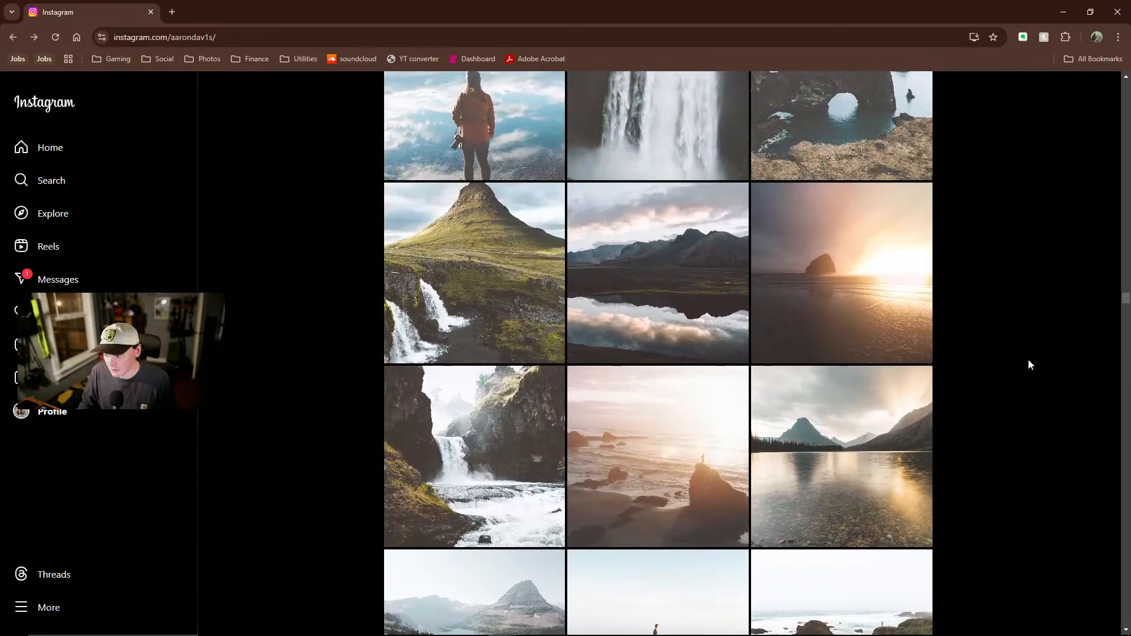
pyautogui.scroll(15, 1031, 362)
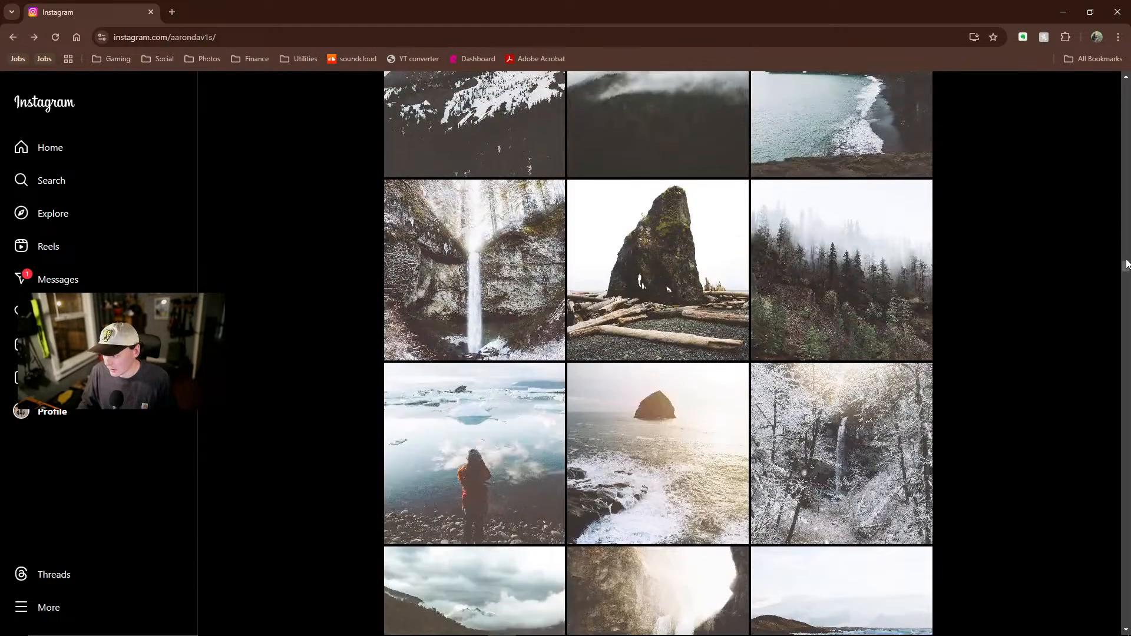
pyautogui.moveTo(1126, 260); pyautogui.dragTo(1126, 119)
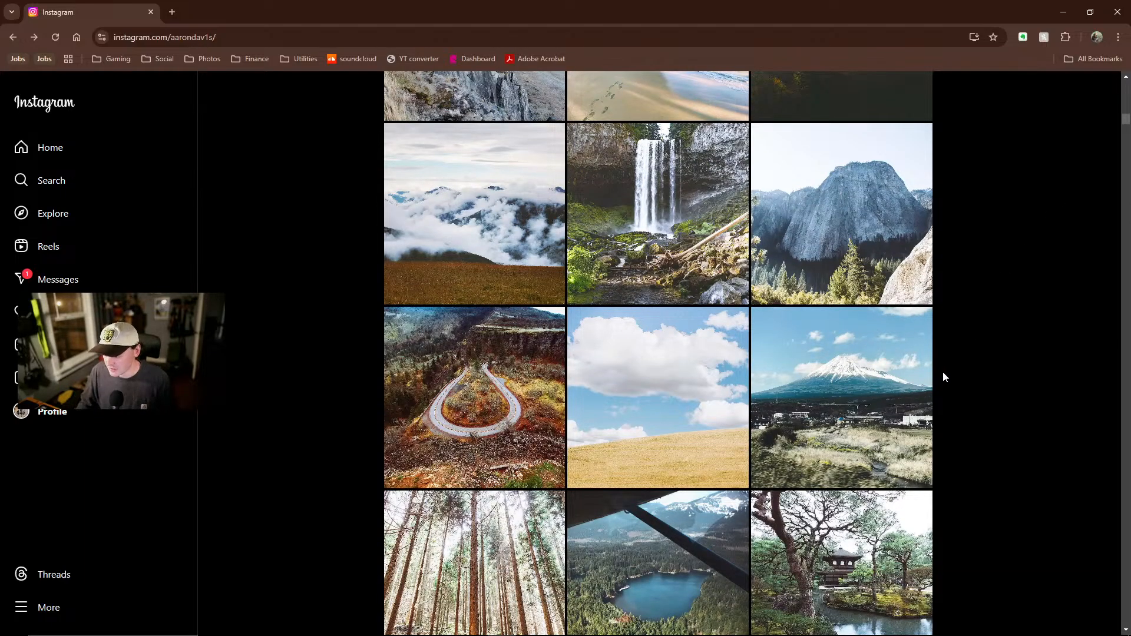
# Look through the newer colourful castle, Milky Way and aurora posts up the profile to see how the editing style has changed
pyautogui.scroll(1, 985, 364)
pyautogui.scroll(15, 984, 368)
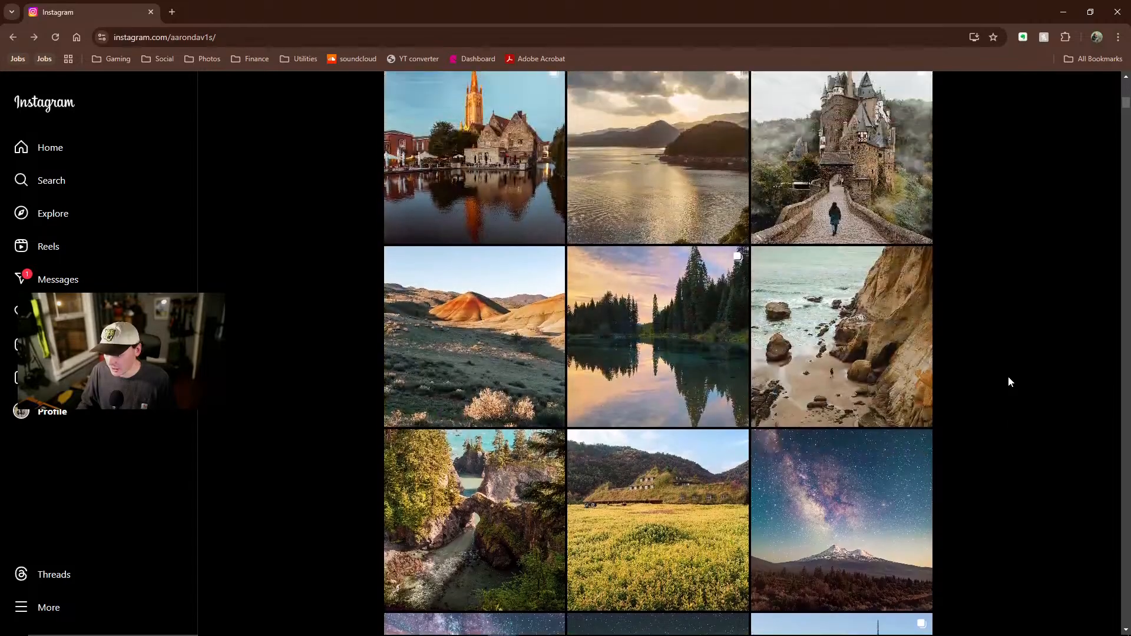
pyautogui.scroll(-3, 1008, 376)
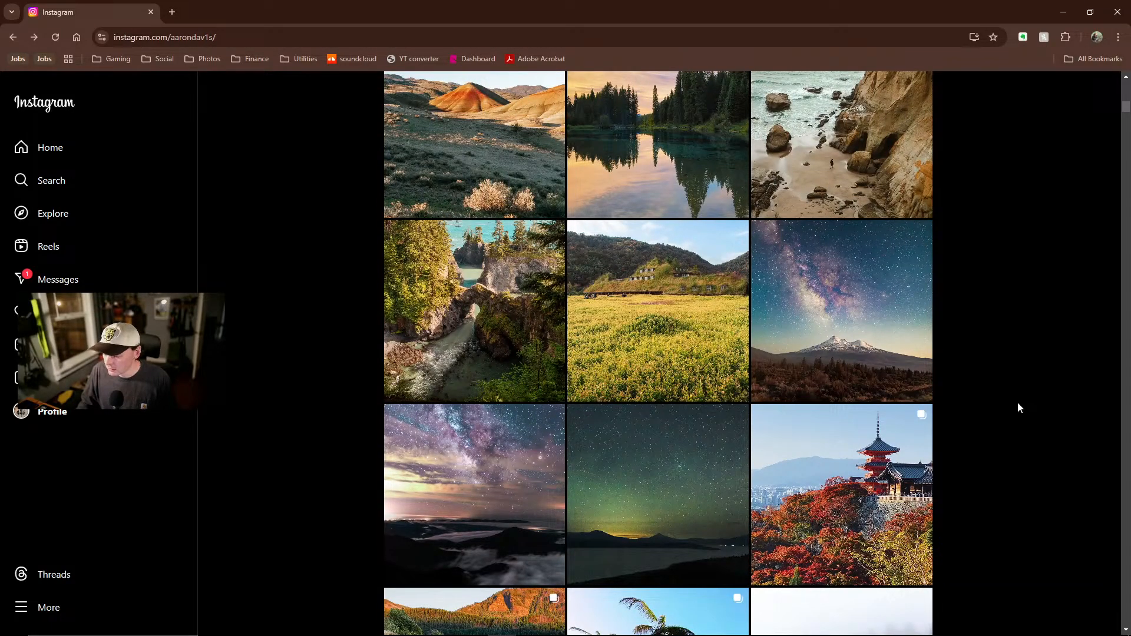
pyautogui.scroll(9, 1018, 408)
pyautogui.scroll(8, 1018, 409)
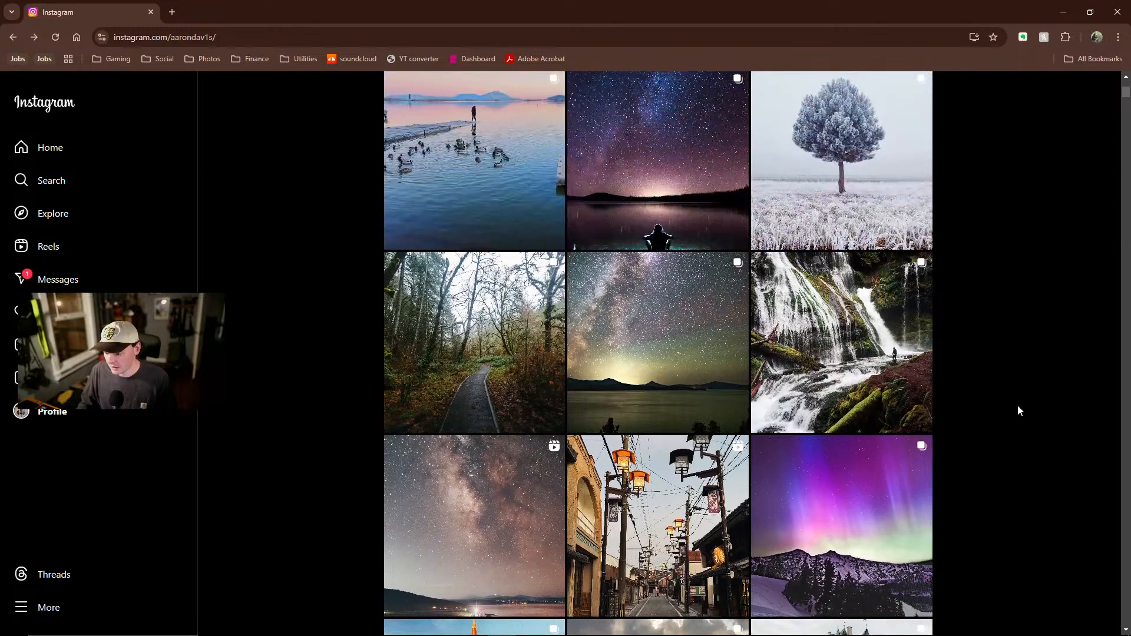
pyautogui.scroll(-5, 1075, 295)
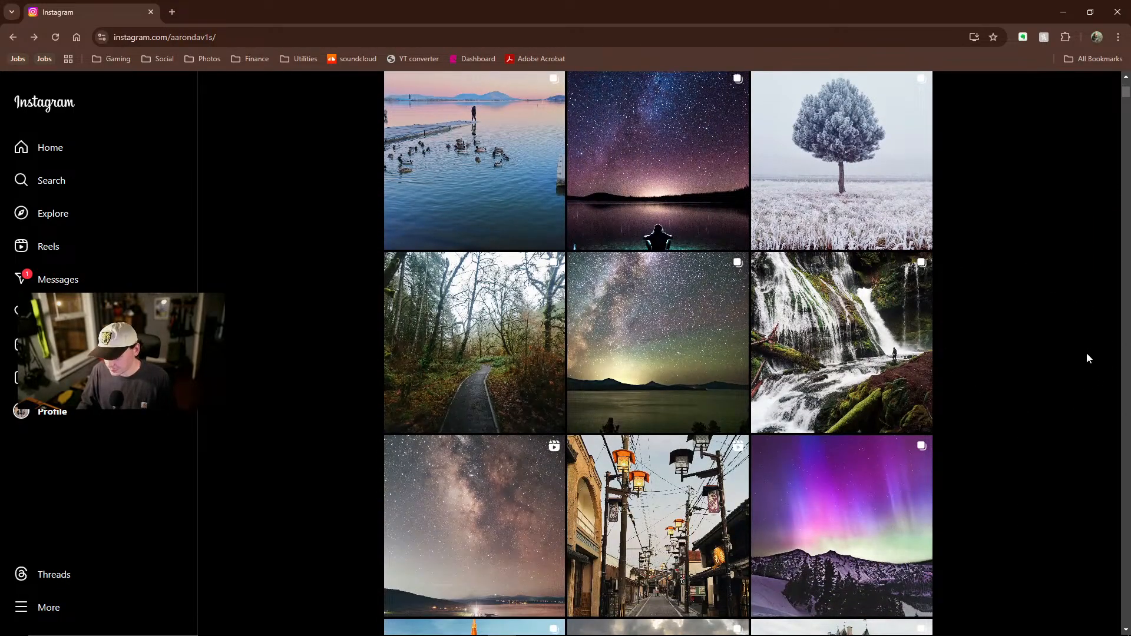
pyautogui.scroll(5, 1087, 352)
# Switch back to Lightroom Classic and inspect the orange glow on the horizon of the starry lake photo
pyautogui.moveTo(1010, 179); pyautogui.dragTo(952, 117)
pyautogui.click(1071, 14)
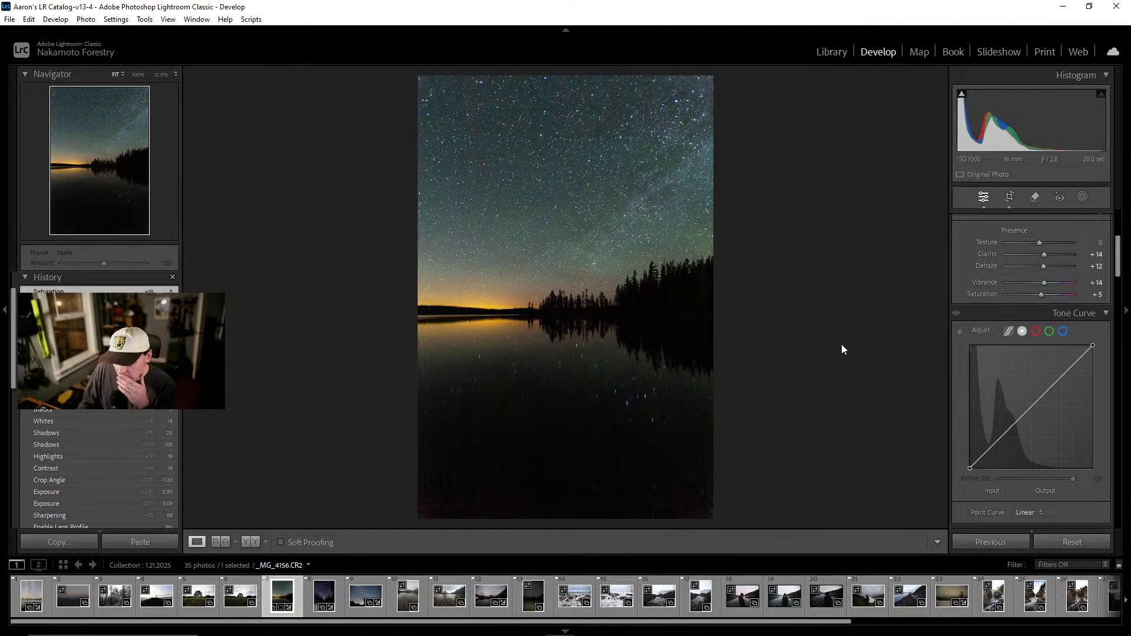
pyautogui.click(496, 302)
pyautogui.click(495, 305)
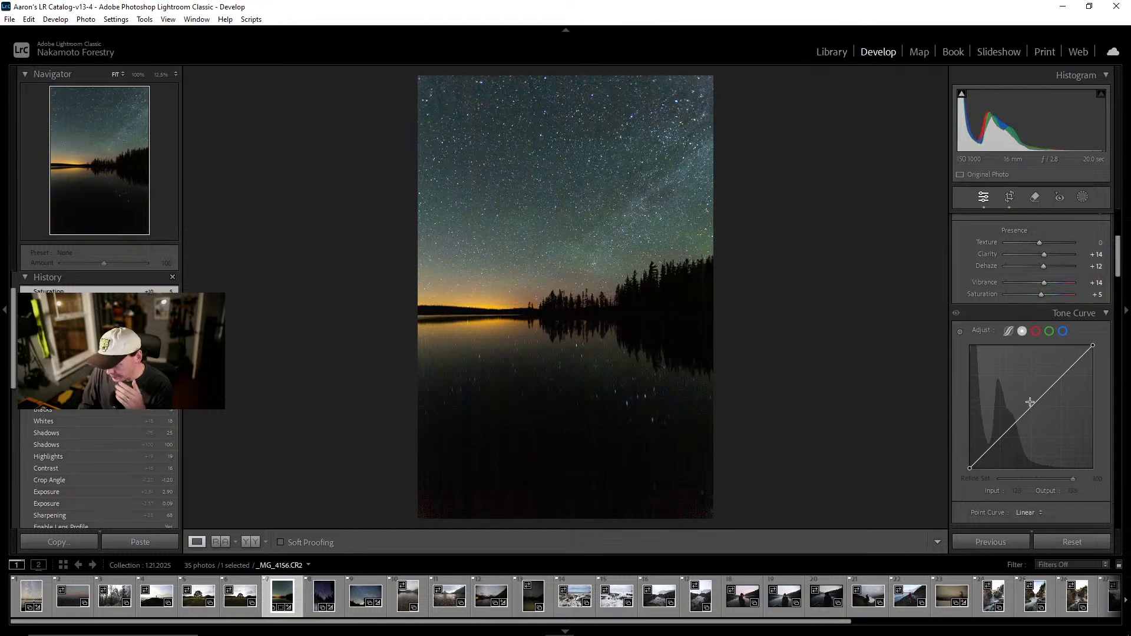
# On the tone curve, raise the midtones to input 132, output 147, and anchor the shadows with a point at 67/67
pyautogui.scroll(-2, 1027, 389)
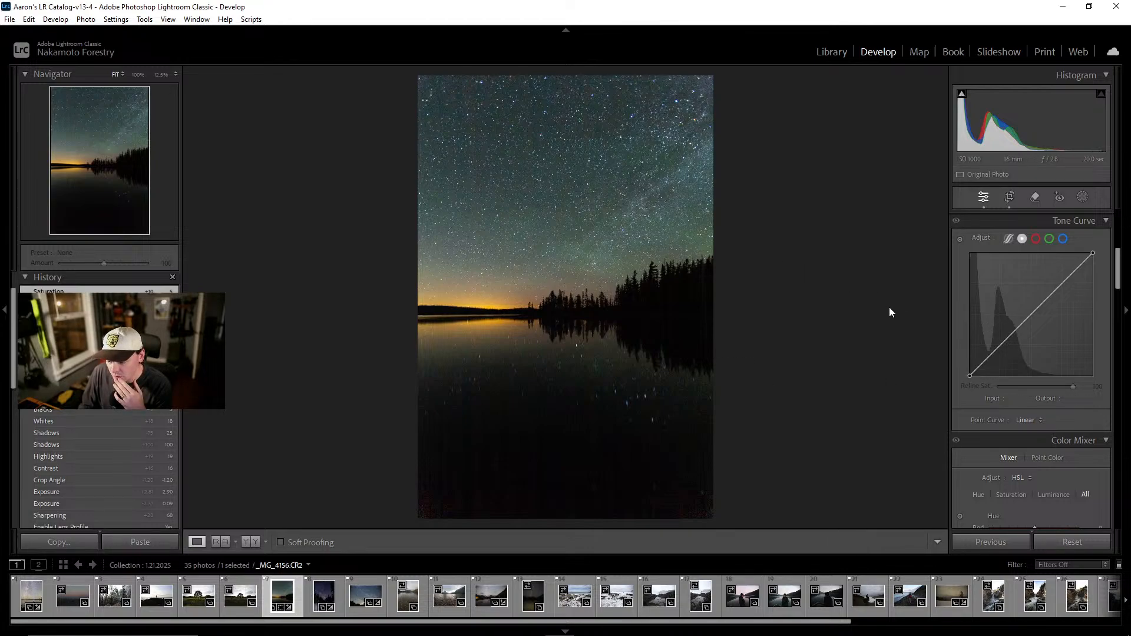
pyautogui.moveTo(1031, 314); pyautogui.dragTo(1045, 295)
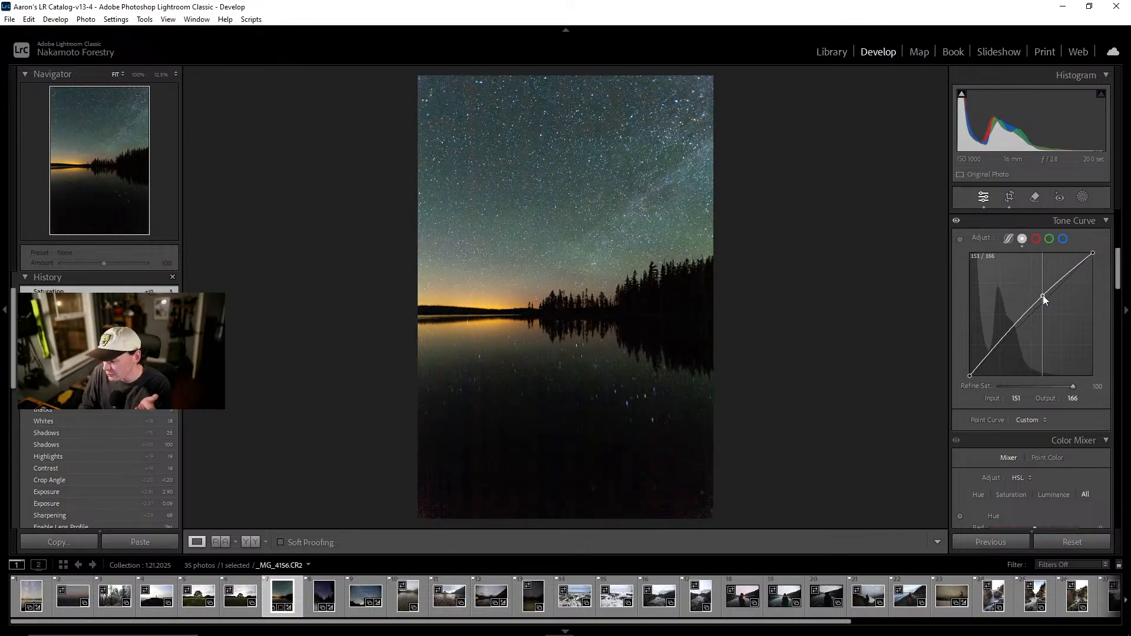
pyautogui.moveTo(1044, 297); pyautogui.dragTo(1032, 314)
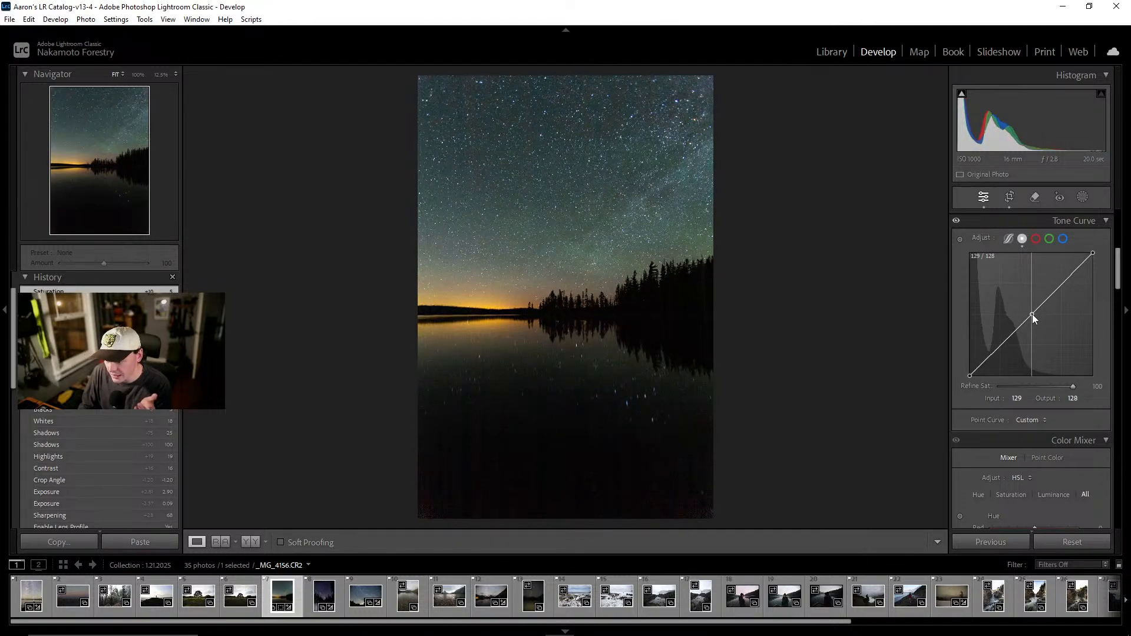
pyautogui.moveTo(1032, 313); pyautogui.dragTo(1033, 304)
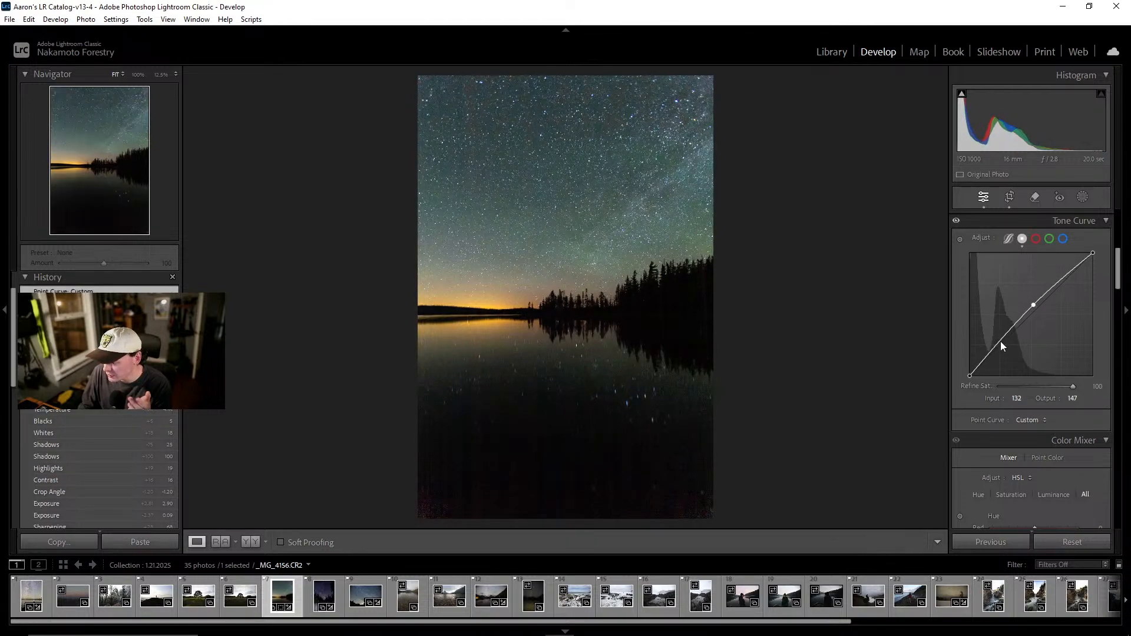
pyautogui.moveTo(1000, 341); pyautogui.dragTo(1001, 344)
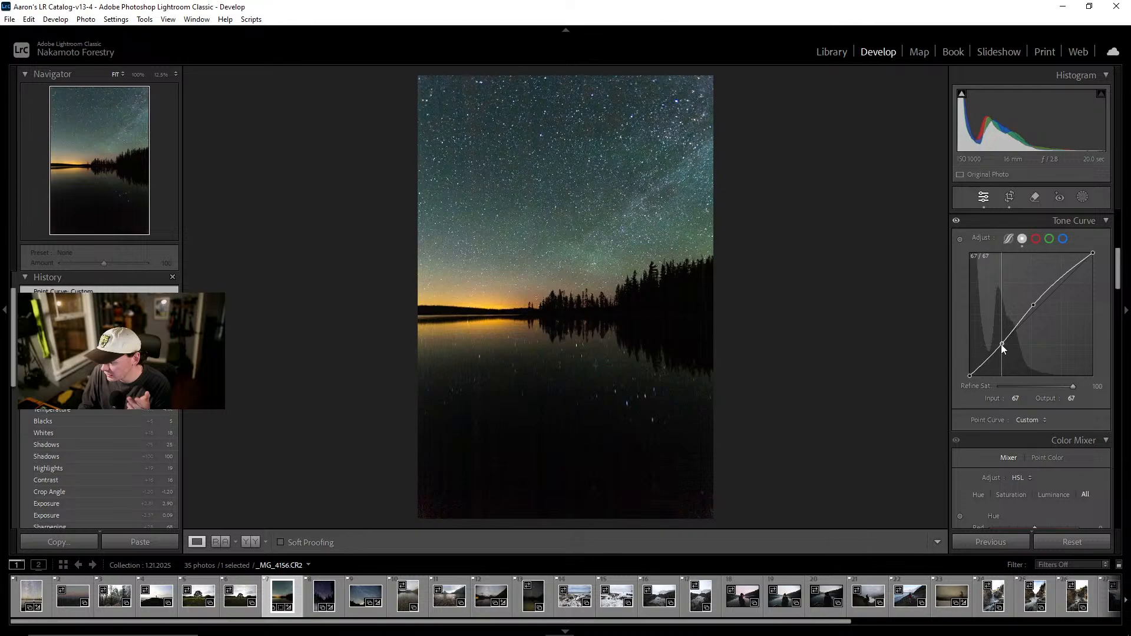
# Add a highlights point to the tone curve at input 193, output 214, checking the horizon glow up close
pyautogui.click(1067, 273)
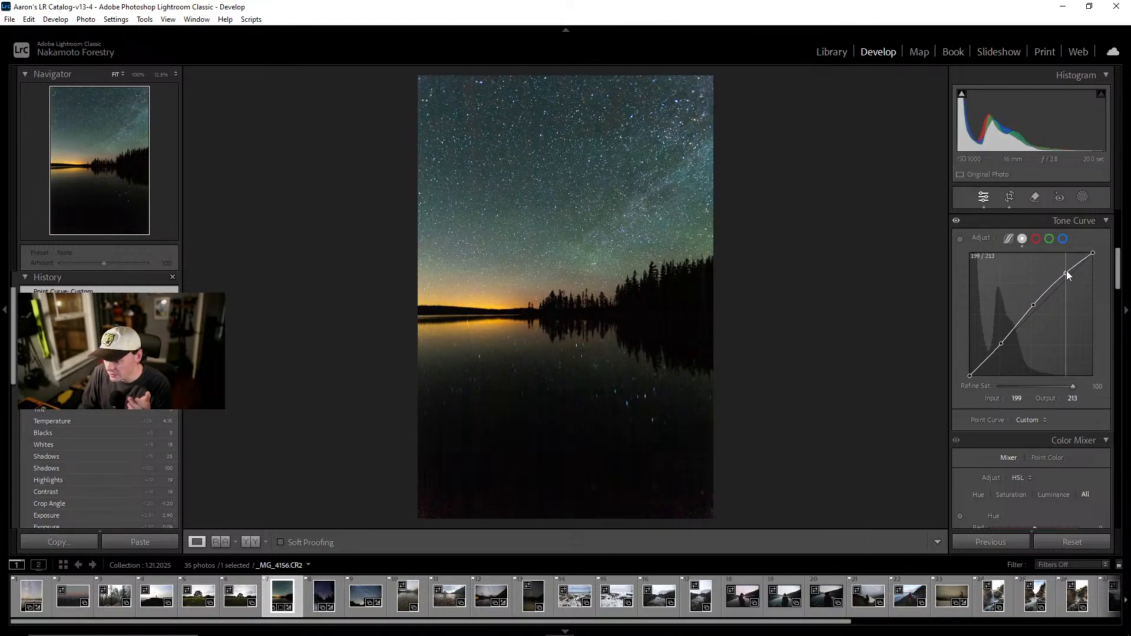
pyautogui.moveTo(1066, 274)
pyautogui.mouseDown()
pyautogui.moveTo(1070, 285)
pyautogui.moveTo(1062, 265)
pyautogui.mouseUp()
pyautogui.click(505, 298)
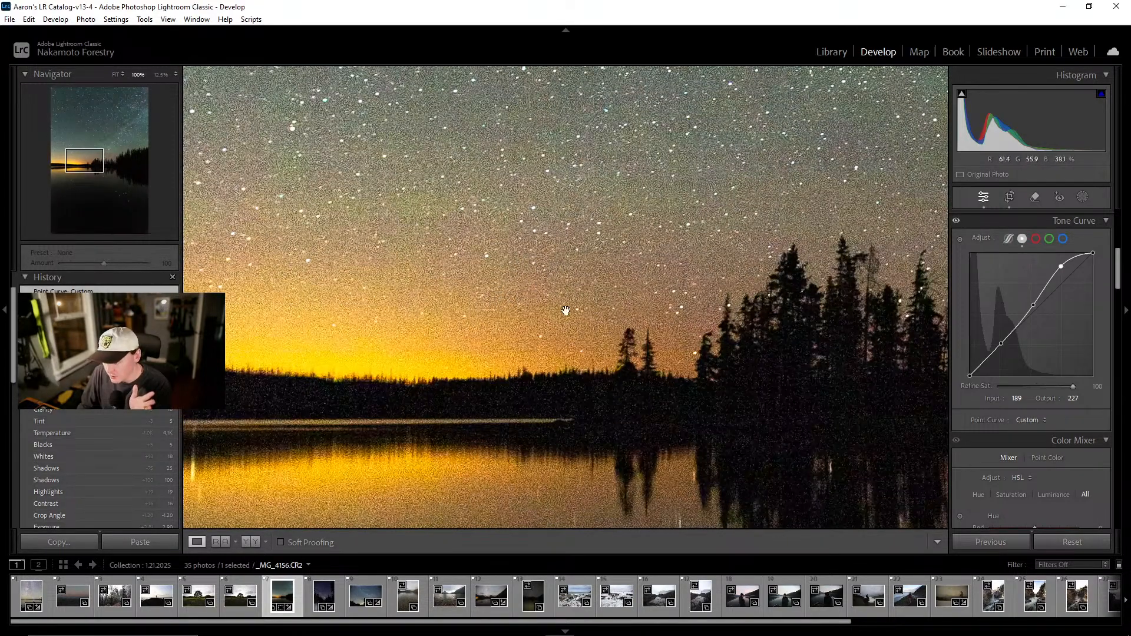
pyautogui.click(583, 250)
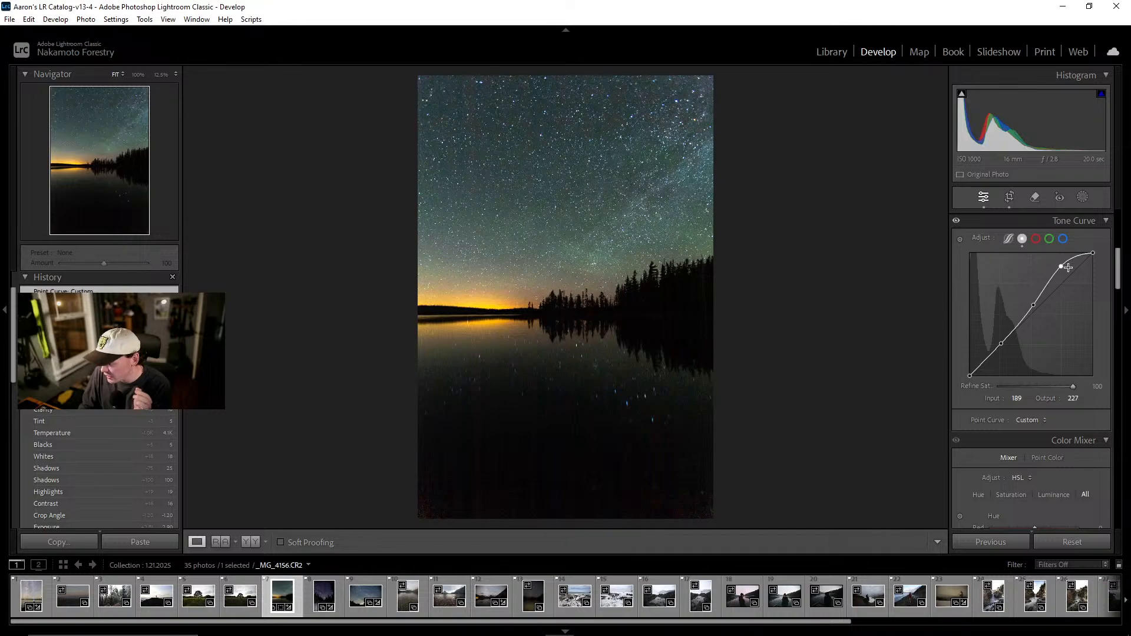
pyautogui.moveTo(1061, 265); pyautogui.dragTo(1063, 273)
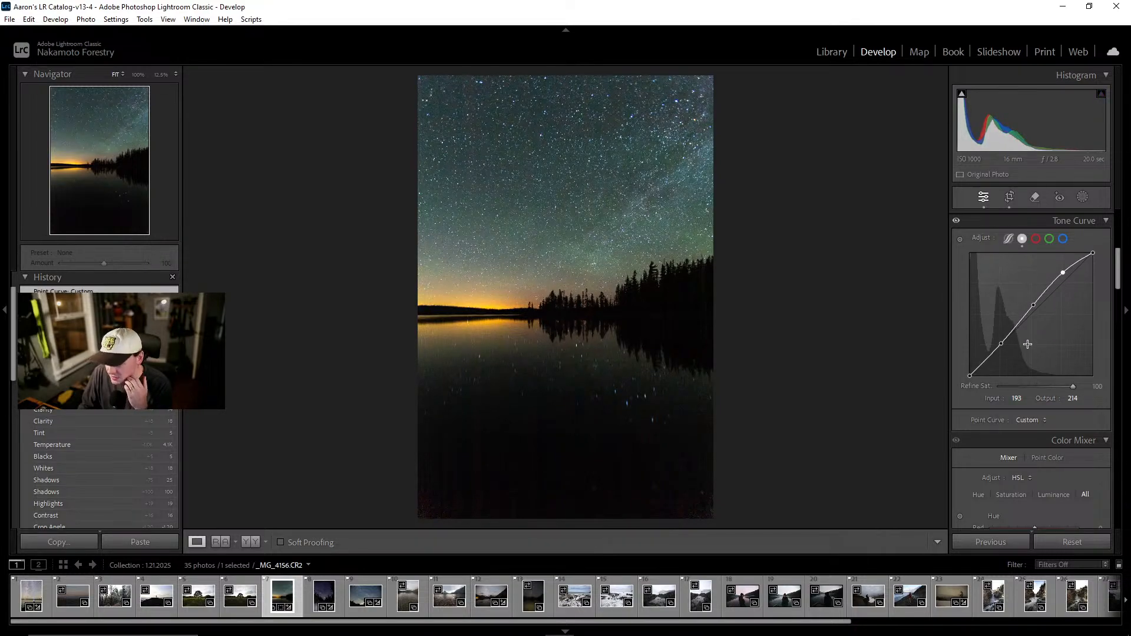
# Move the tone curve's shadow point to input 61, output 62
pyautogui.scroll(-5, 1028, 344)
pyautogui.scroll(6, 1027, 252)
pyautogui.scroll(-5, 1034, 360)
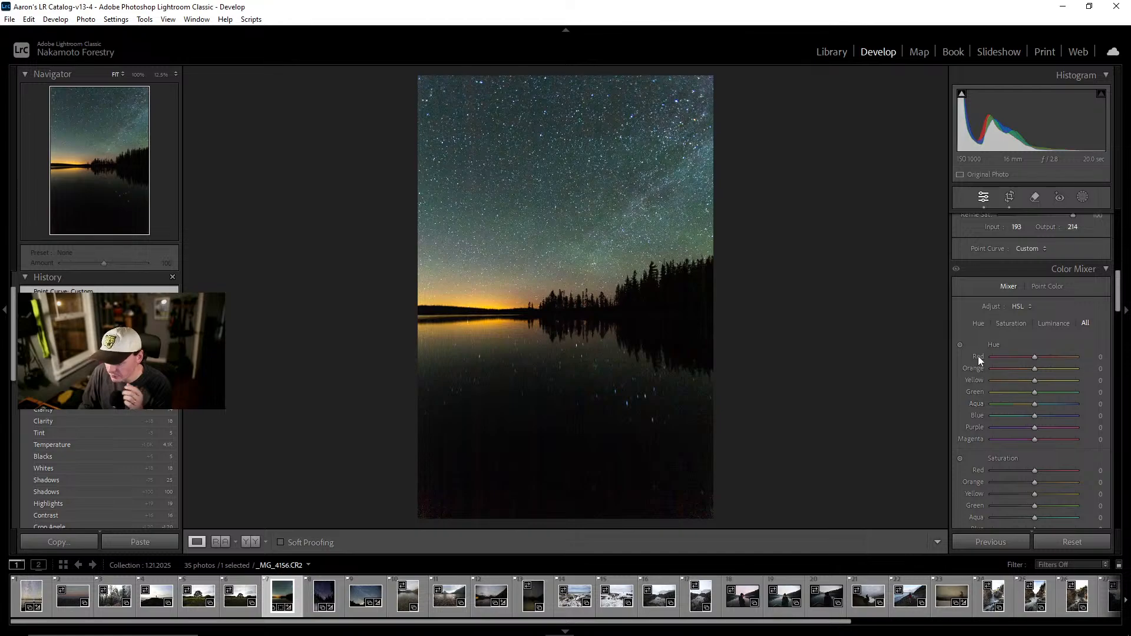
pyautogui.scroll(8, 1016, 348)
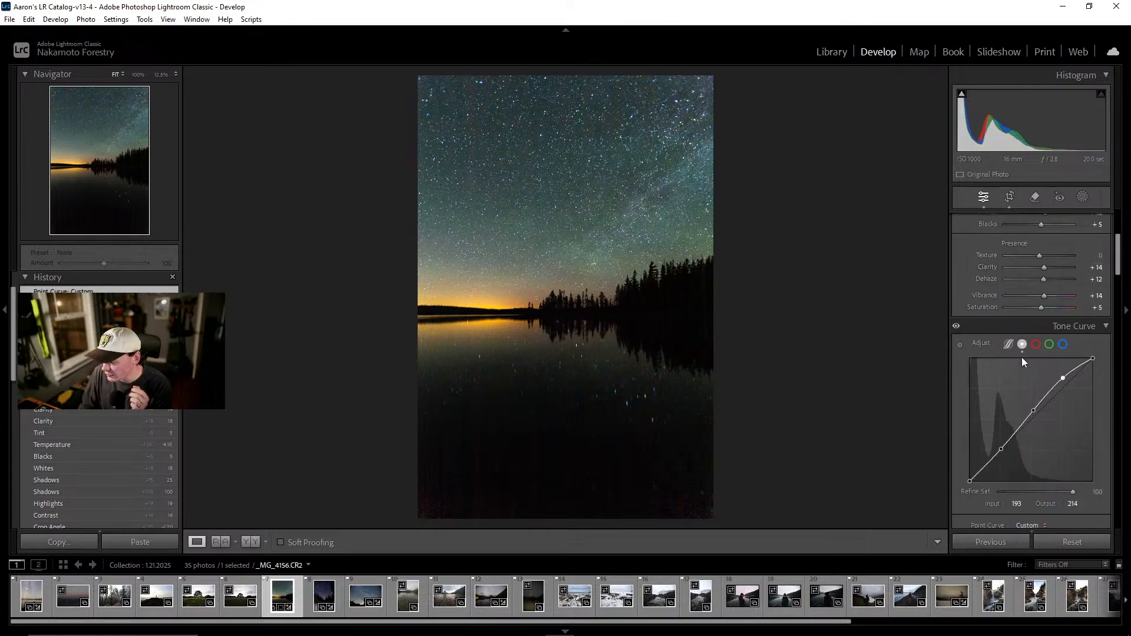
pyautogui.scroll(-2, 1022, 357)
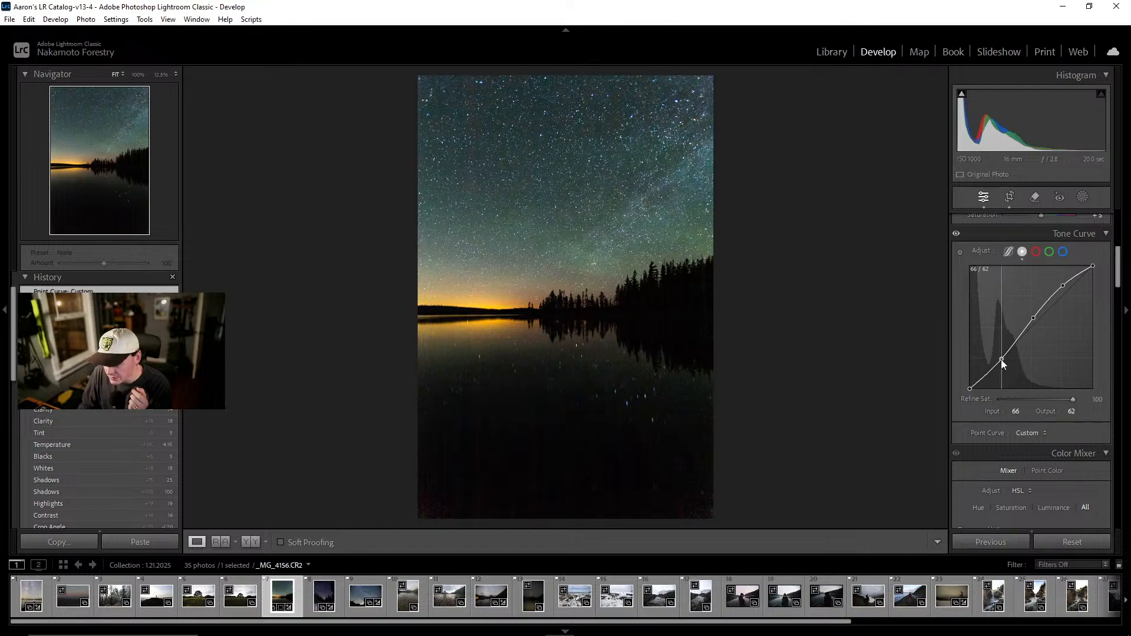
pyautogui.click(1000, 359)
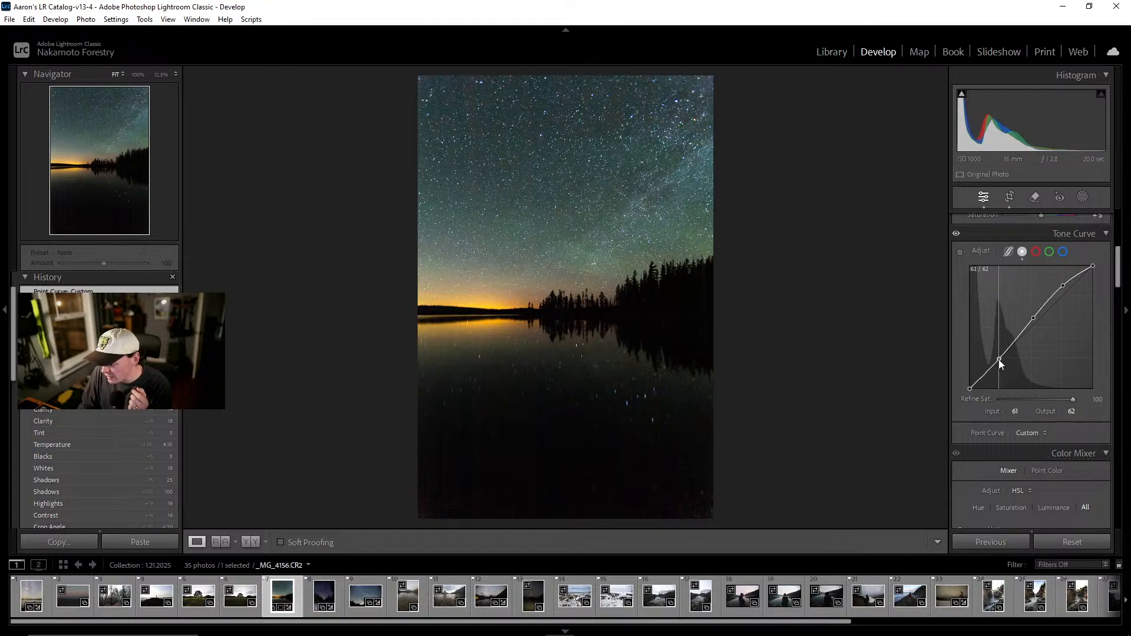
# Fade the ends of the tone curve by setting the black point's output to 4 and the white point's output to 250
pyautogui.moveTo(999, 360); pyautogui.dragTo(969, 388)
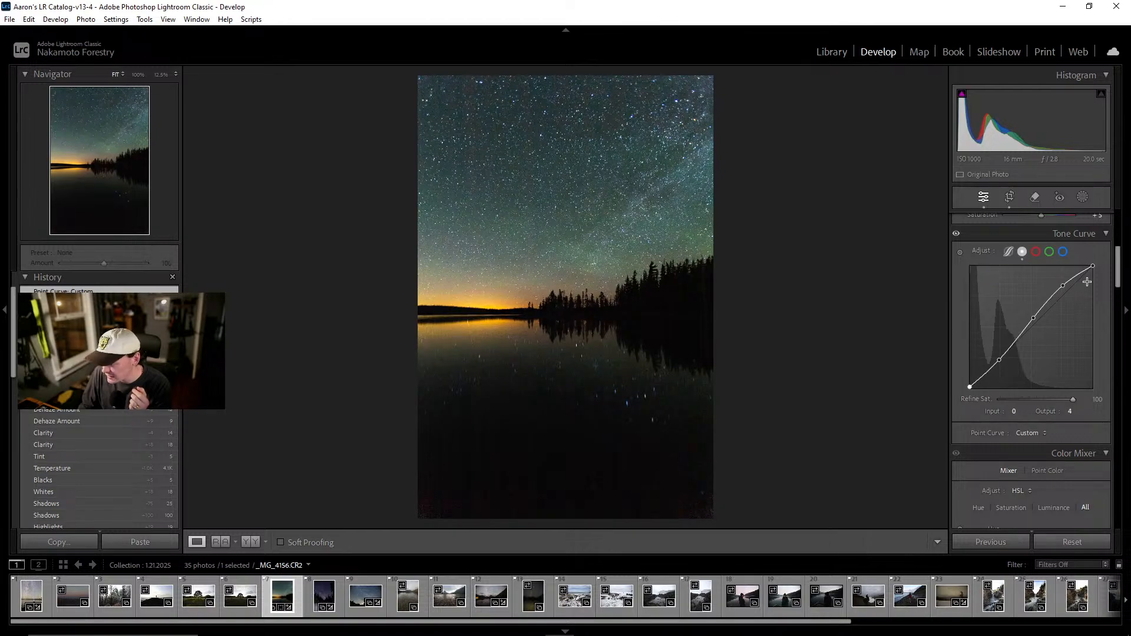
pyautogui.moveTo(1093, 265); pyautogui.dragTo(1094, 267)
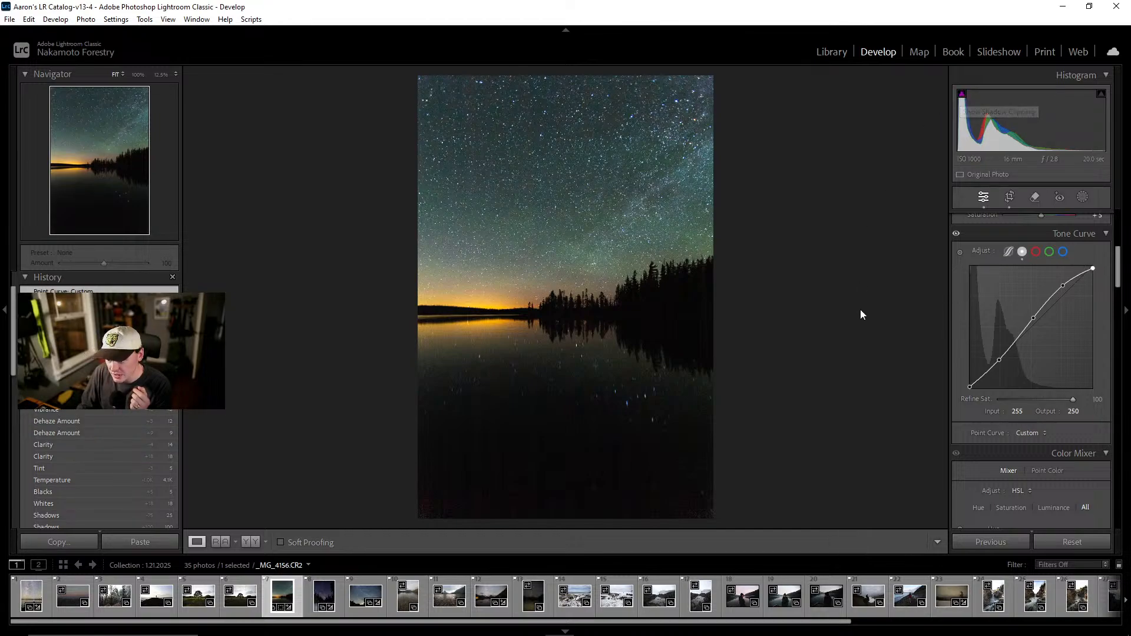
pyautogui.scroll(-5, 1037, 353)
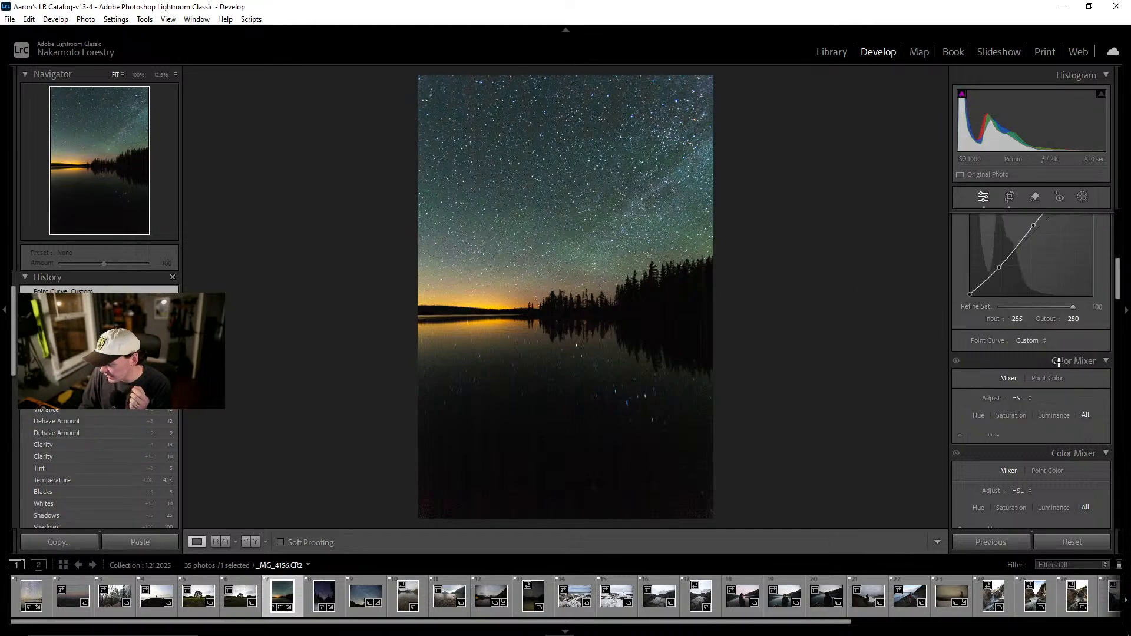
pyautogui.scroll(5, 1049, 328)
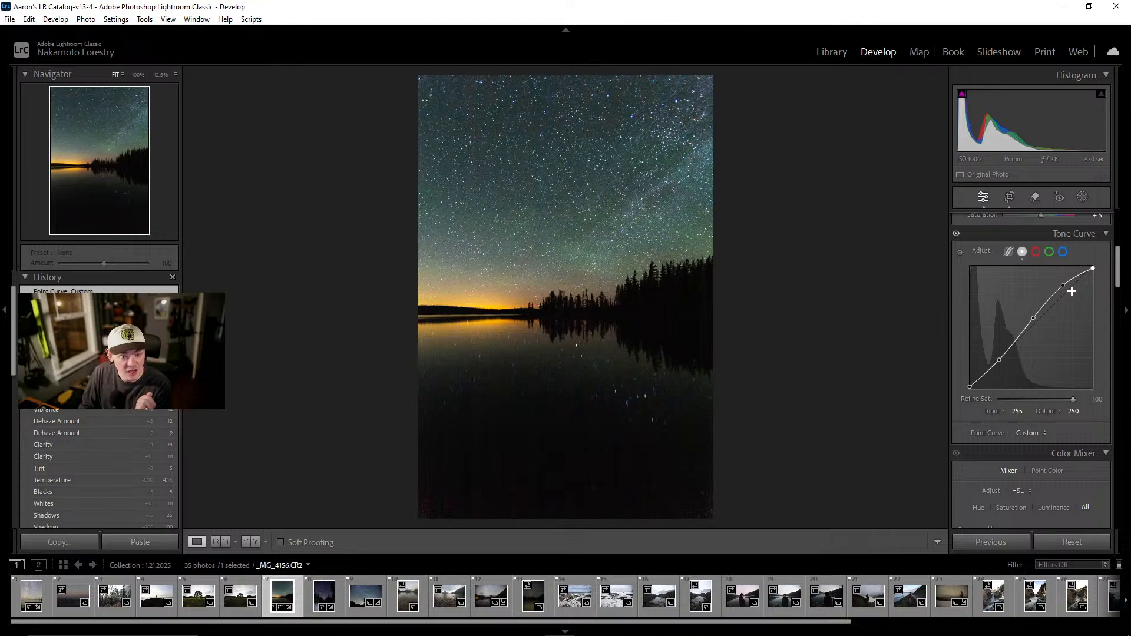
# Look through the Color Mixer's hue, saturation and luminance groups separately and with all of them shown together
pyautogui.scroll(-2, 1058, 298)
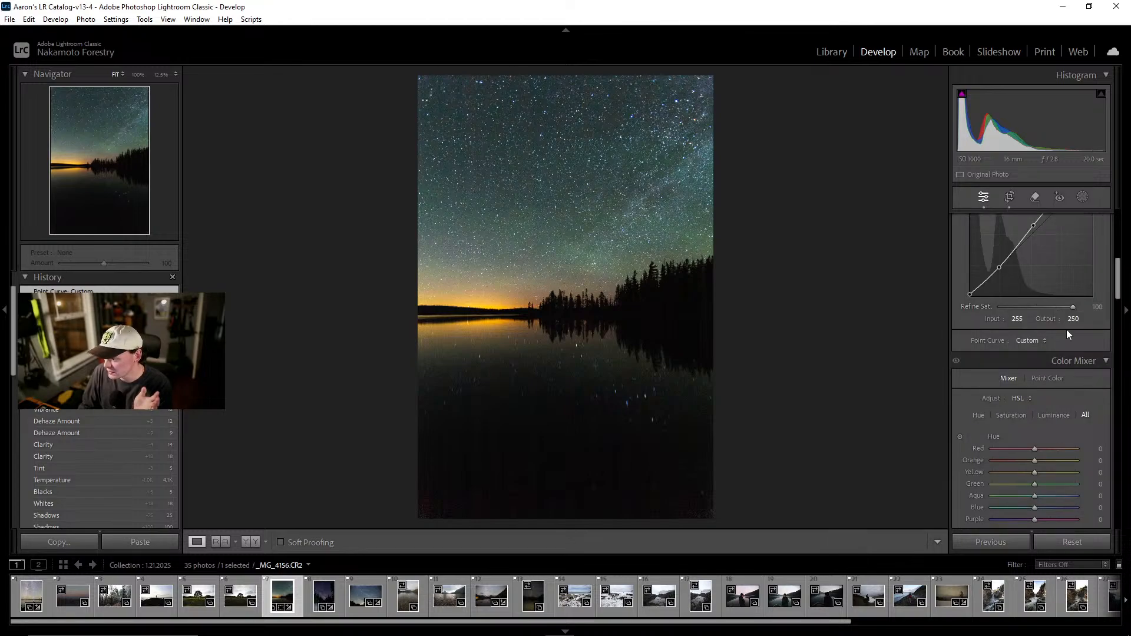
pyautogui.scroll(-2, 1092, 330)
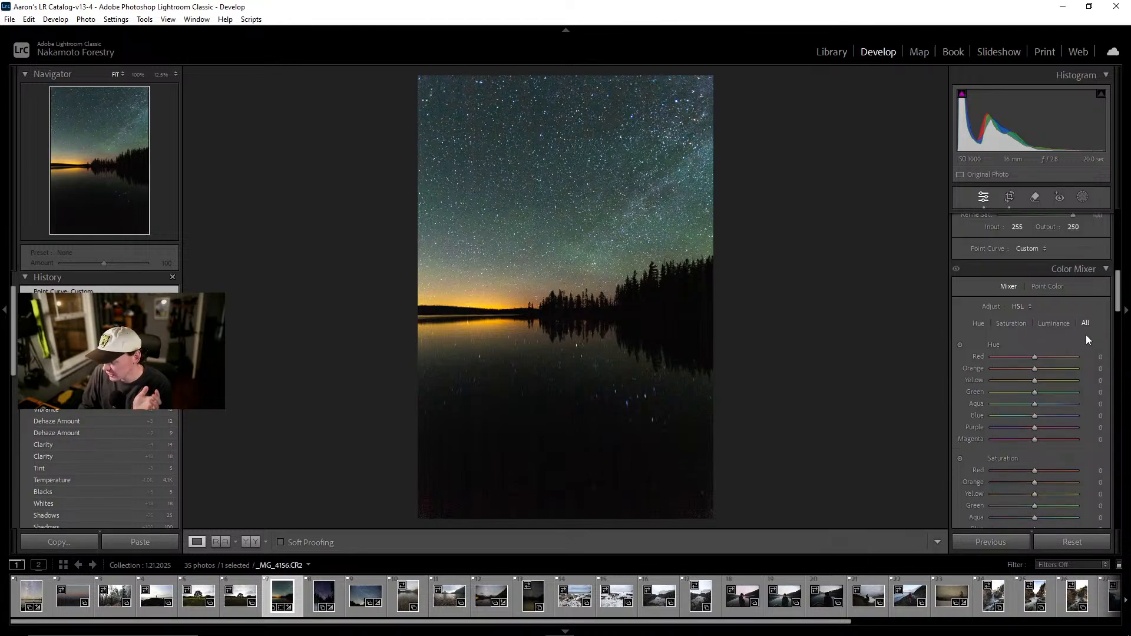
pyautogui.scroll(-2, 1078, 339)
pyautogui.scroll(2, 1072, 323)
pyautogui.scroll(-2, 1075, 317)
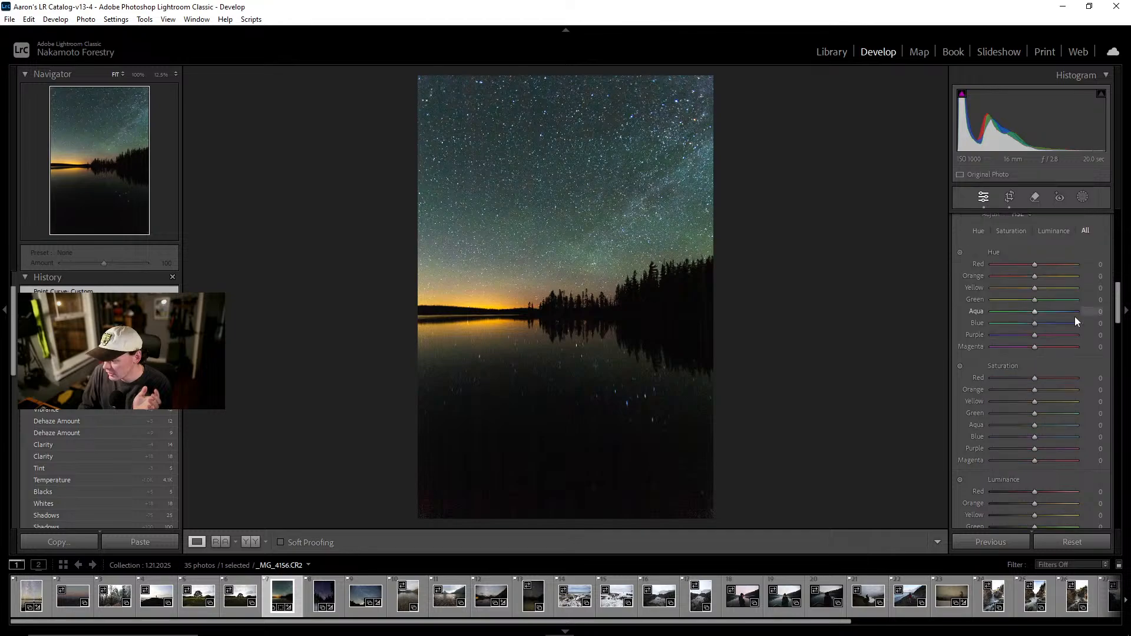
pyautogui.scroll(2, 1002, 265)
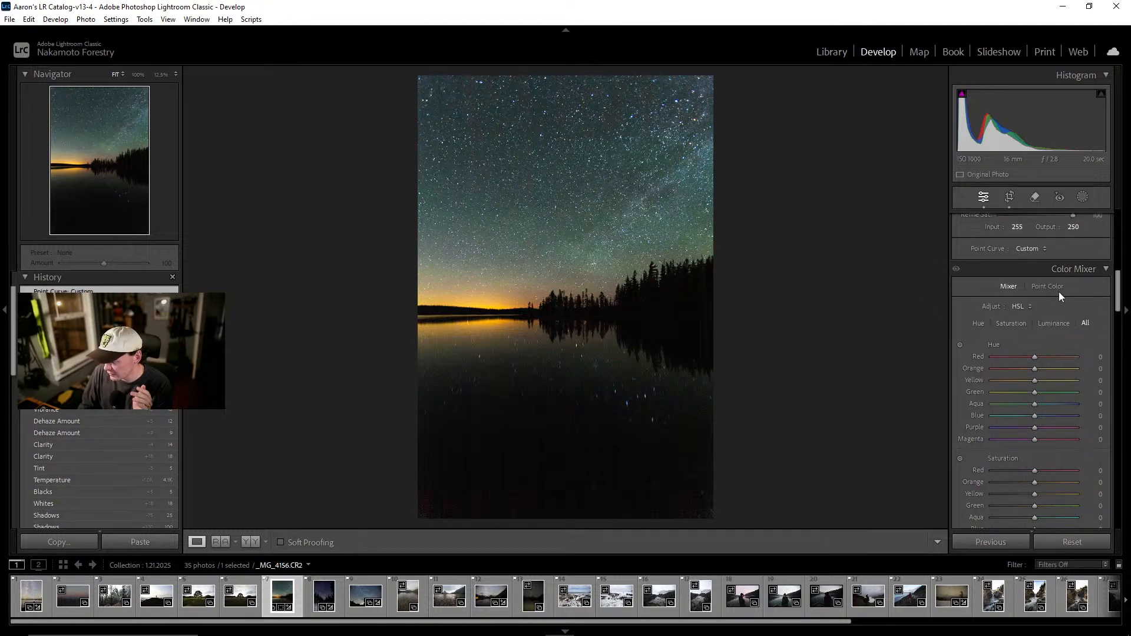
pyautogui.click(979, 323)
pyautogui.click(1012, 323)
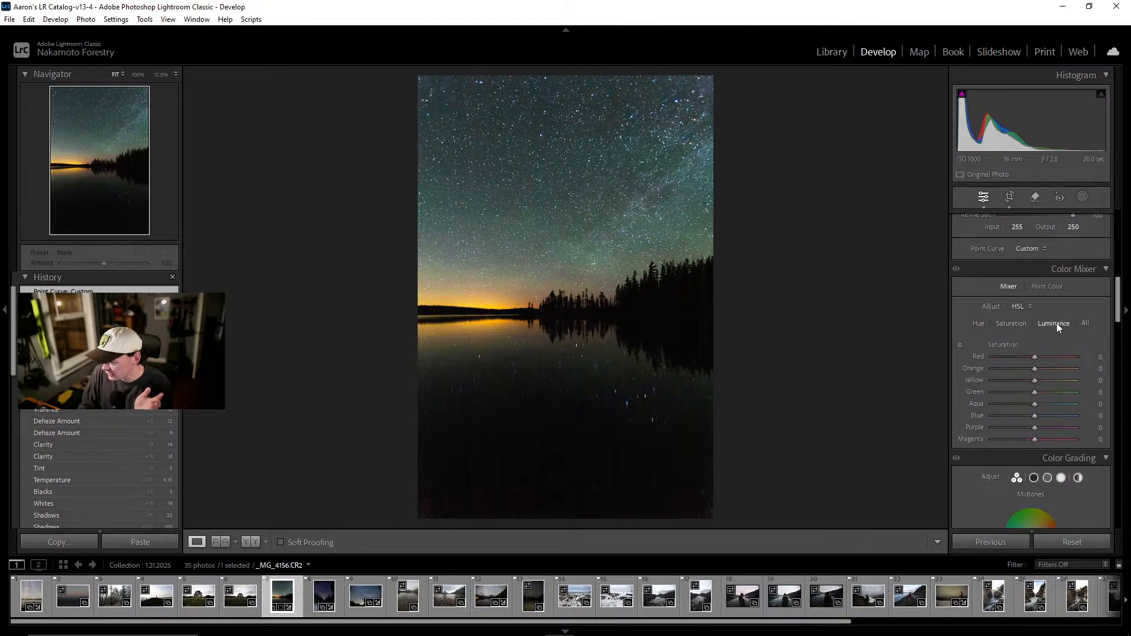
pyautogui.click(1055, 323)
pyautogui.click(1085, 324)
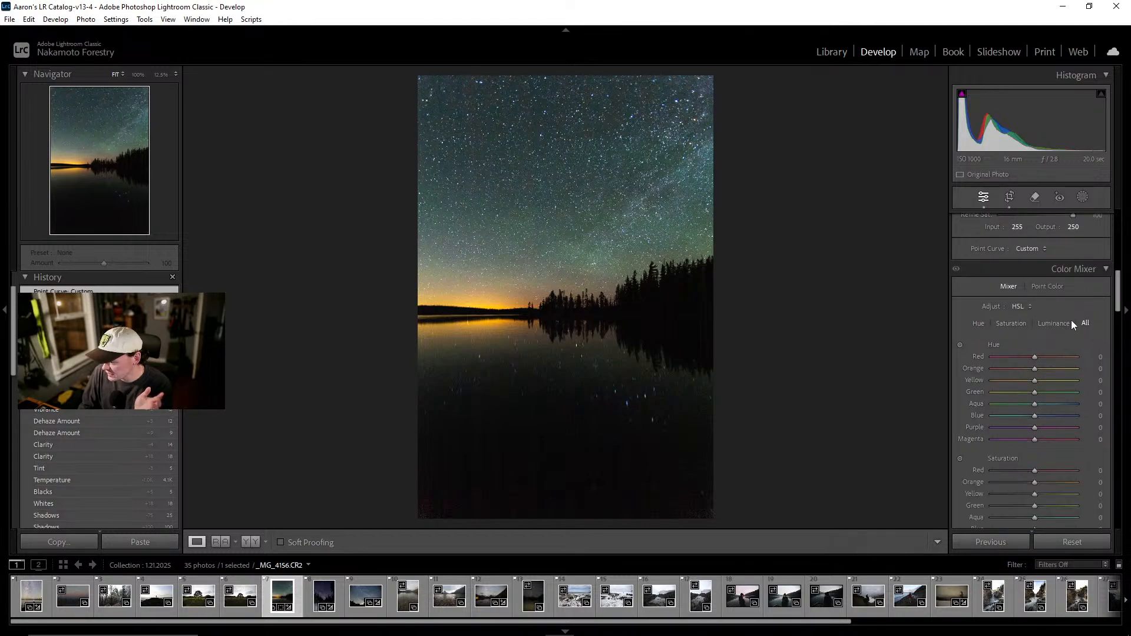
pyautogui.scroll(-5, 1071, 320)
pyautogui.scroll(4, 1070, 324)
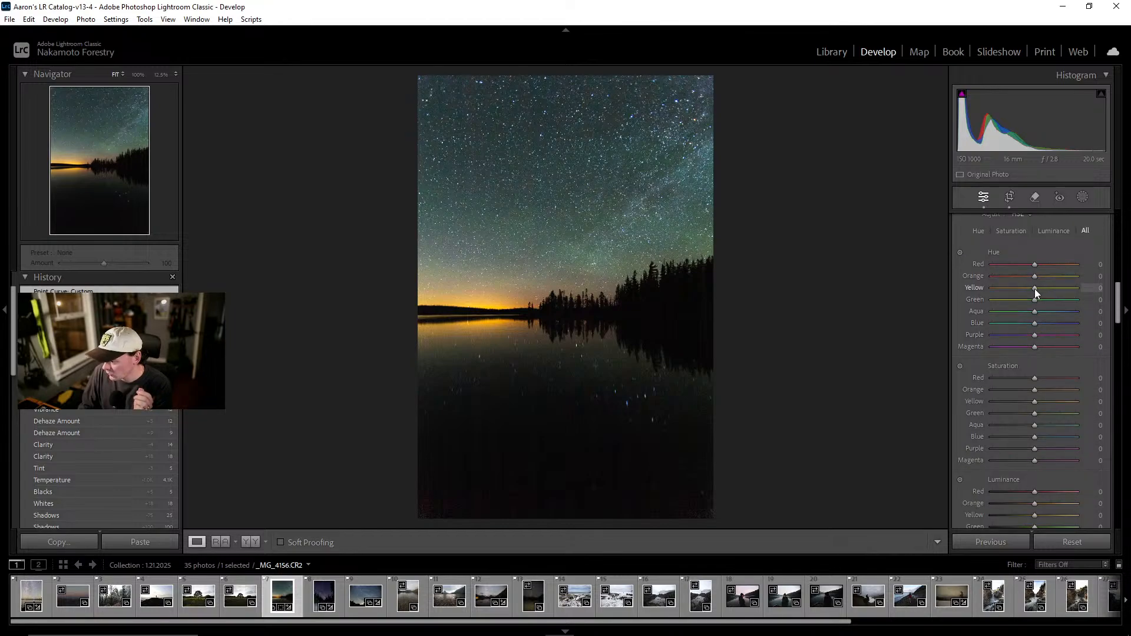
# In the Color Mixer, set the yellow hue to -34, orange saturation to +41 and orange luminance to +12
pyautogui.moveTo(1035, 289)
pyautogui.mouseDown()
pyautogui.moveTo(1008, 289)
pyautogui.moveTo(1020, 290)
pyautogui.mouseUp()
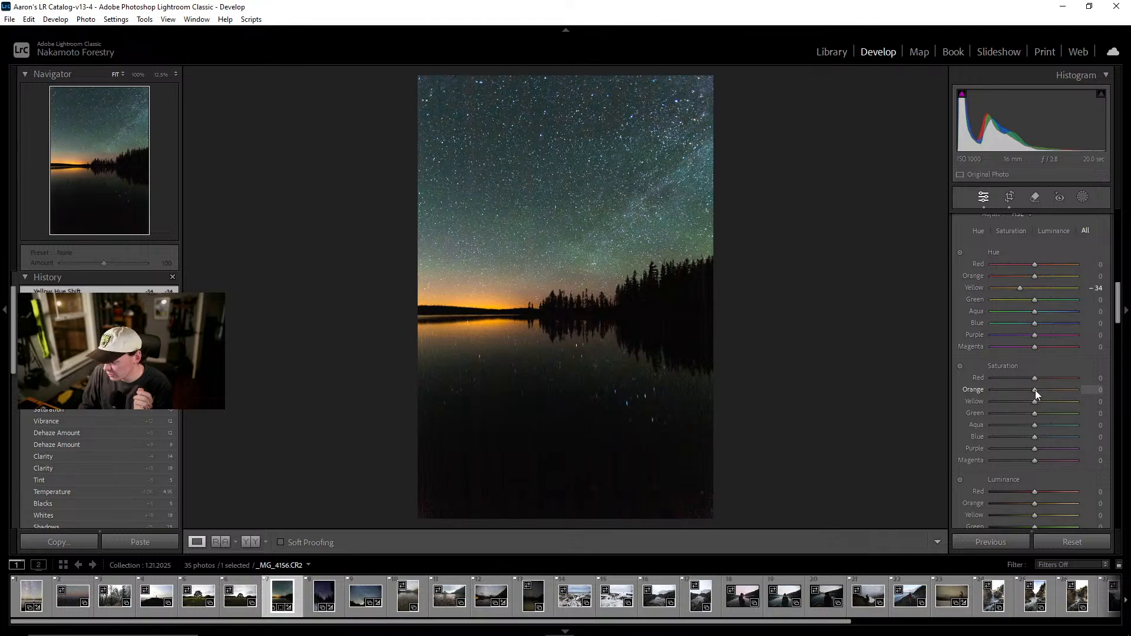
pyautogui.moveTo(1052, 386); pyautogui.dragTo(1053, 387)
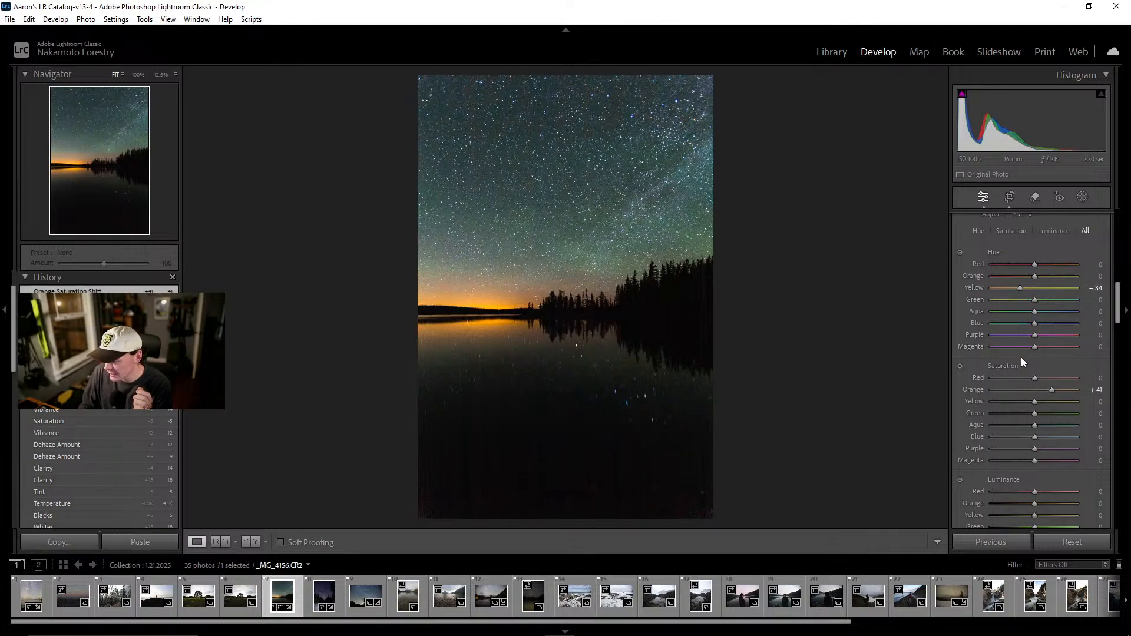
pyautogui.moveTo(1034, 503)
pyautogui.mouseDown()
pyautogui.moveTo(1016, 503)
pyautogui.moveTo(1038, 503)
pyautogui.mouseUp()
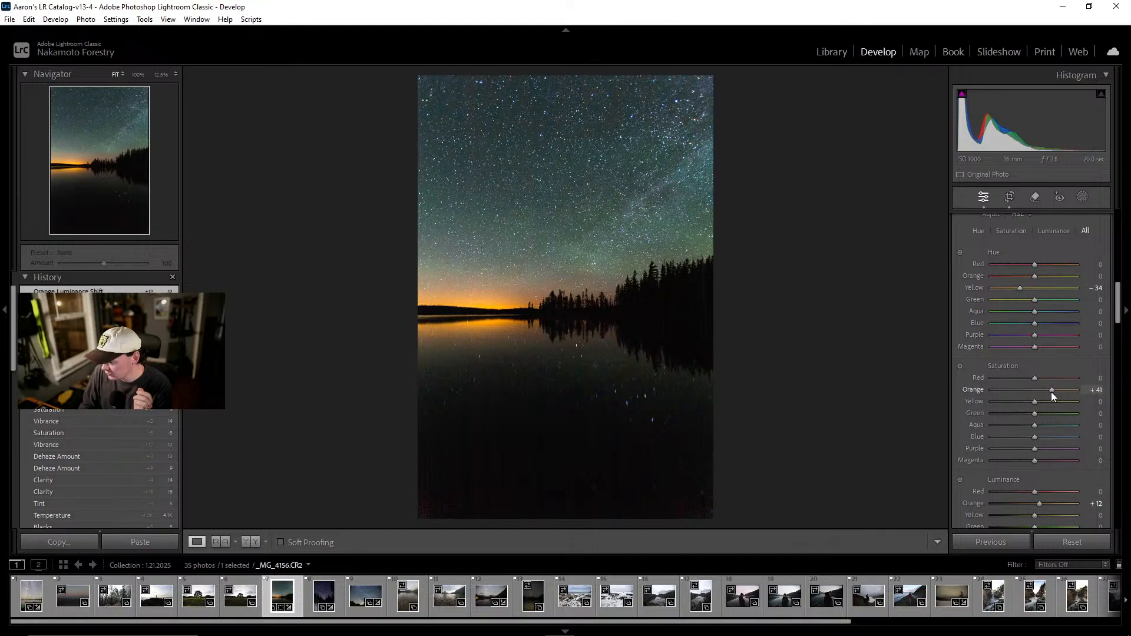
# Set the orange saturation to +3 and the yellow hue to +92, checking the horizon glow up close
pyautogui.moveTo(1051, 391)
pyautogui.mouseDown()
pyautogui.moveTo(1010, 391)
pyautogui.moveTo(1036, 391)
pyautogui.mouseUp()
pyautogui.moveTo(1022, 288); pyautogui.dragTo(1061, 299)
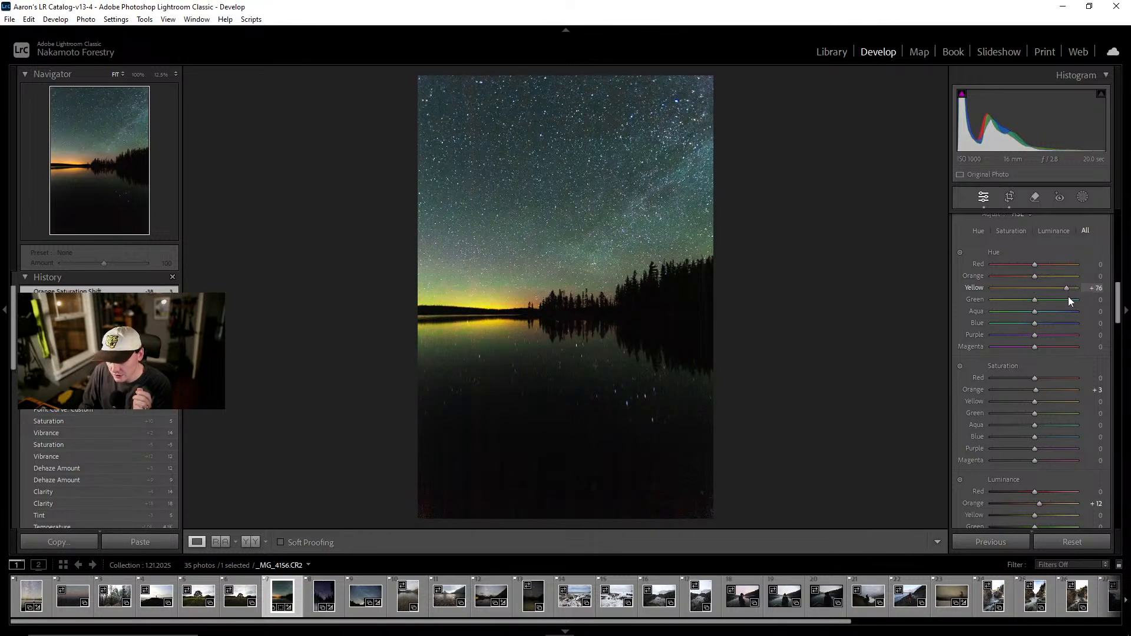
pyautogui.click(501, 289)
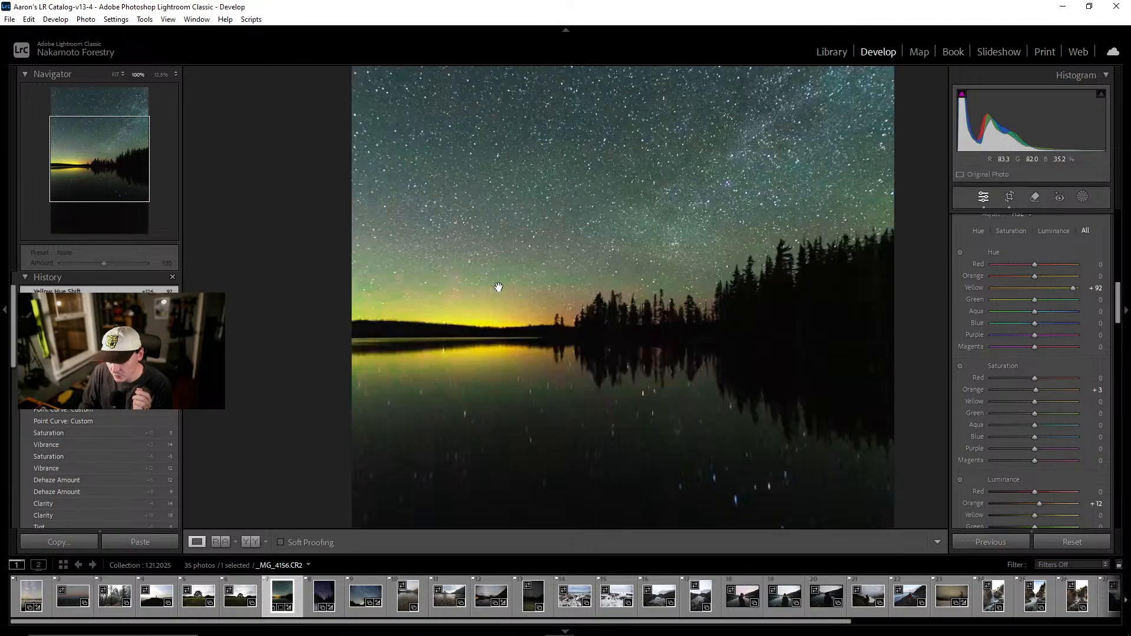
# Return the yellow hue to 0 in the Color Mixer and check the stars and horizon up close
pyautogui.click(516, 300)
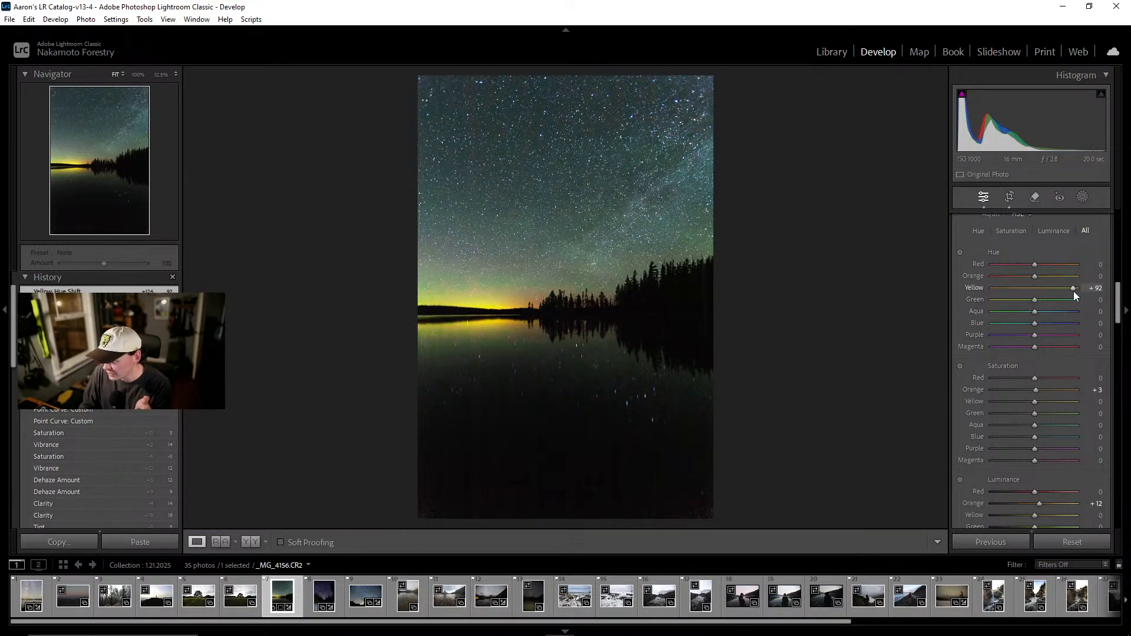
pyautogui.moveTo(1062, 291); pyautogui.dragTo(1036, 288)
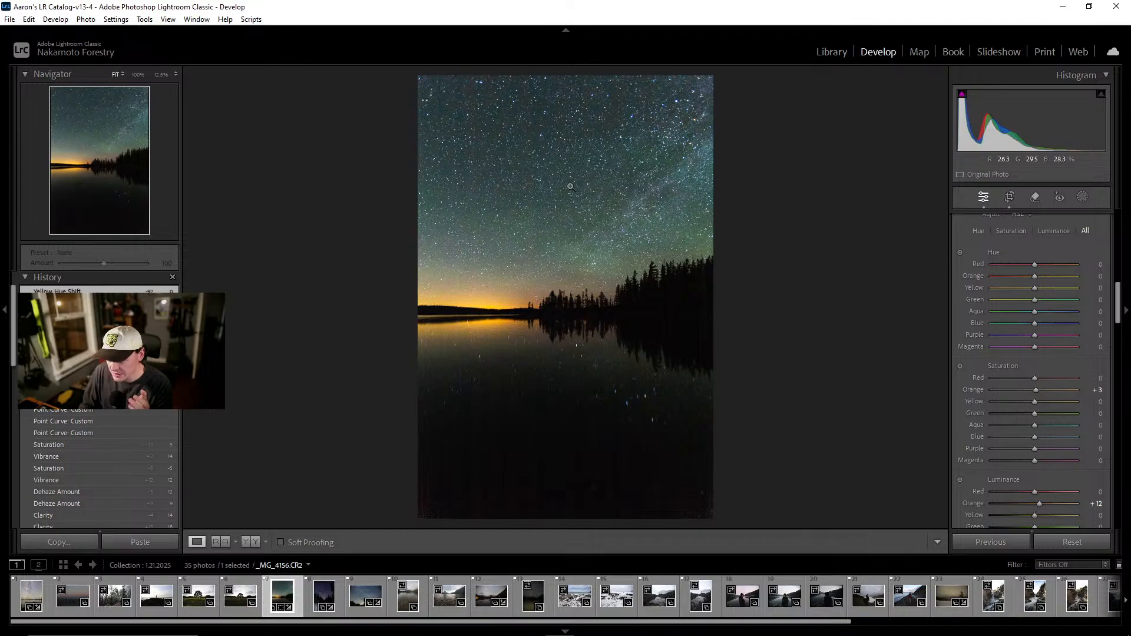
pyautogui.click(700, 223)
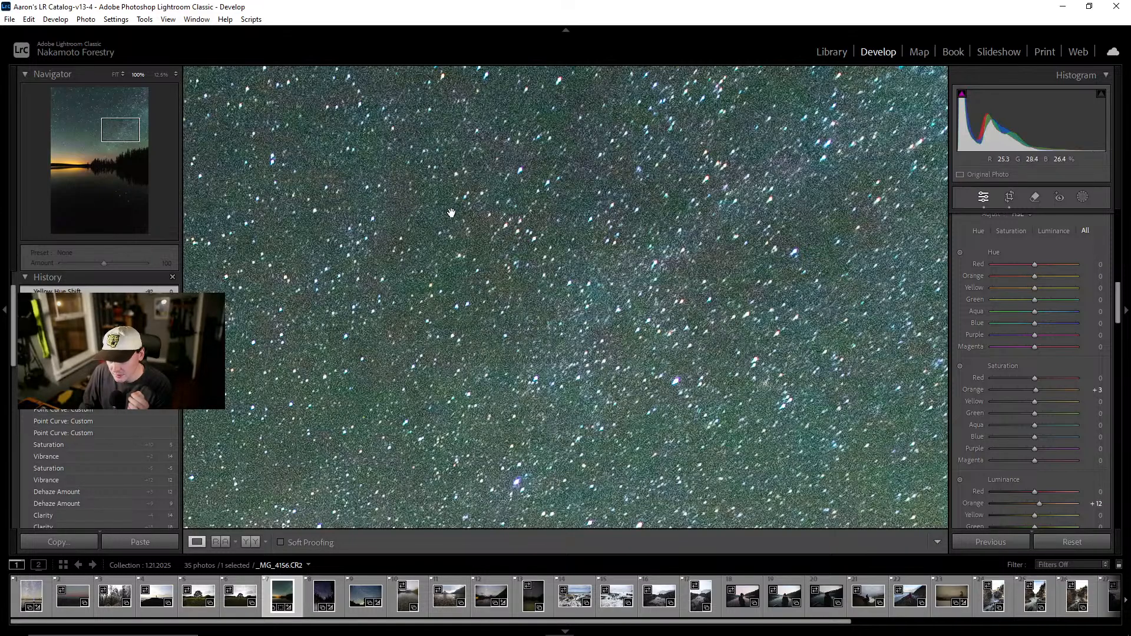
pyautogui.click(522, 172)
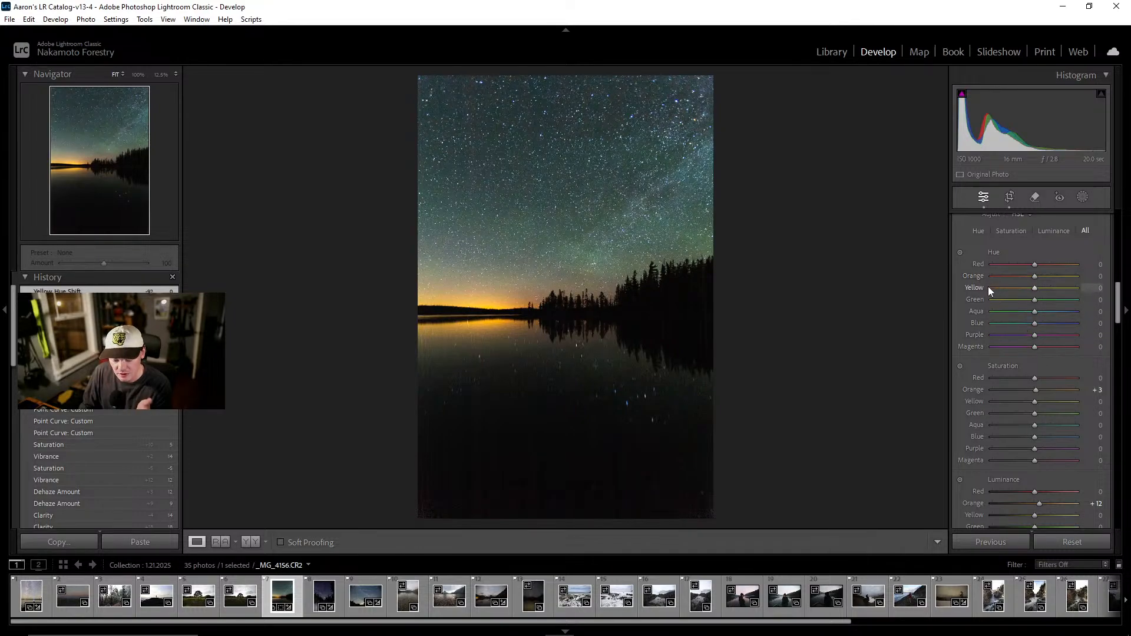
pyautogui.click(475, 250)
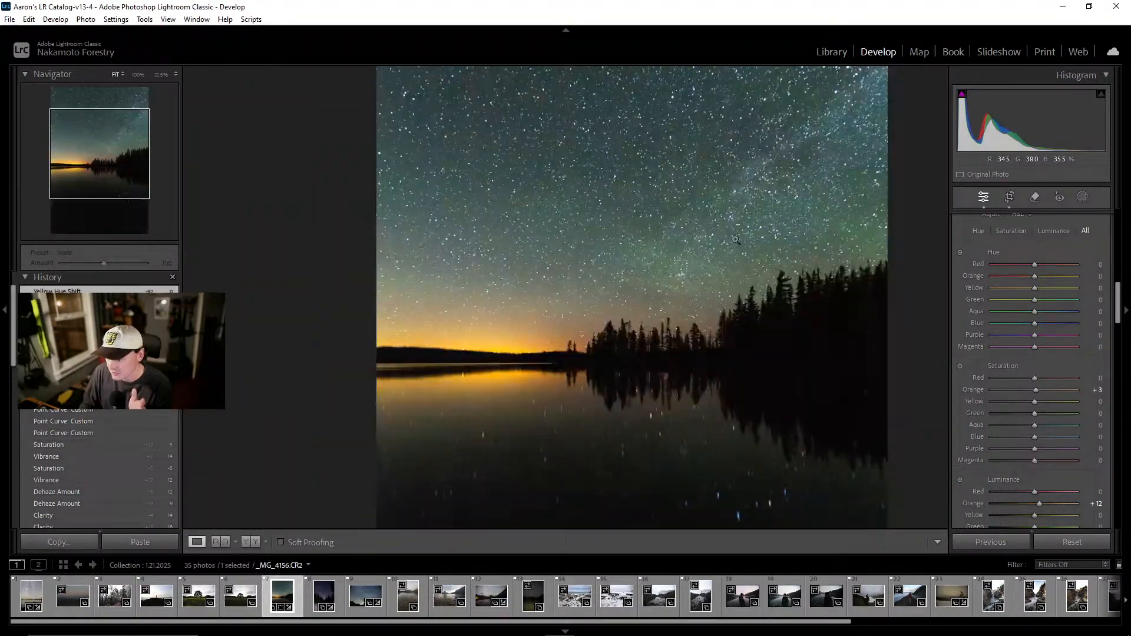
pyautogui.click(676, 265)
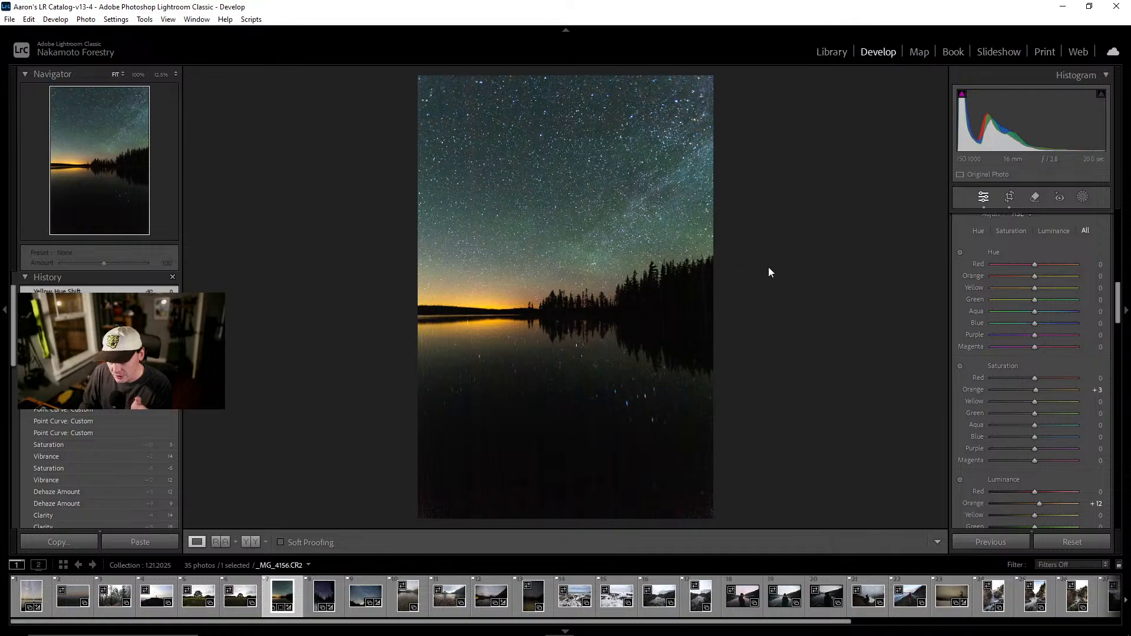
# Set the orange hue to -10 in the Color Mixer, leaving the red hue at 0
pyautogui.scroll(-10, 1052, 342)
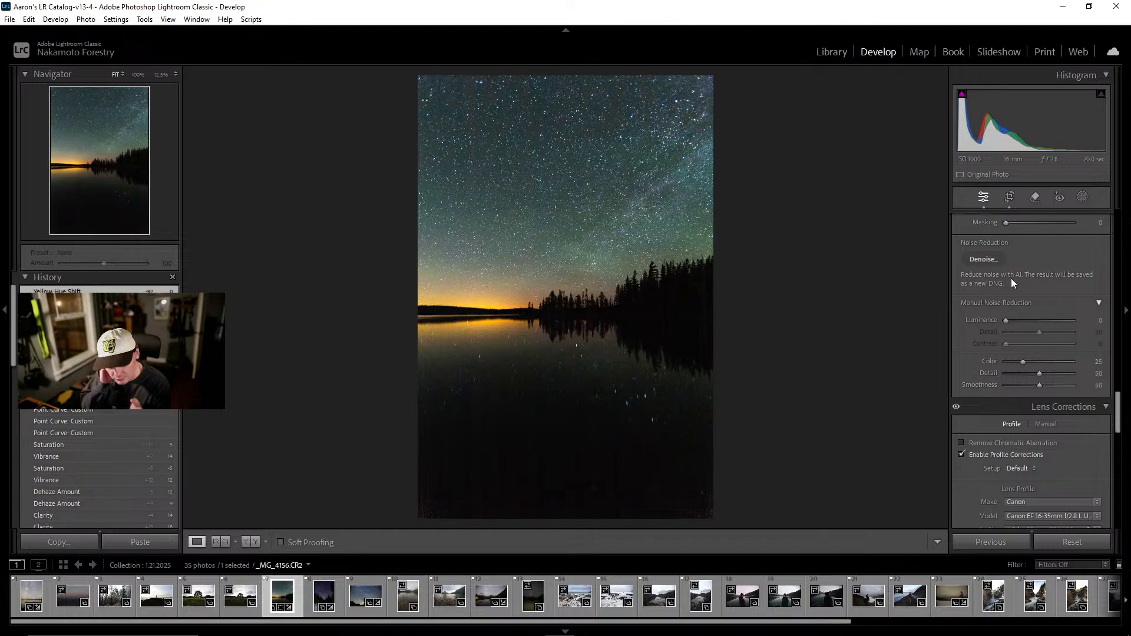
pyautogui.scroll(8, 1025, 308)
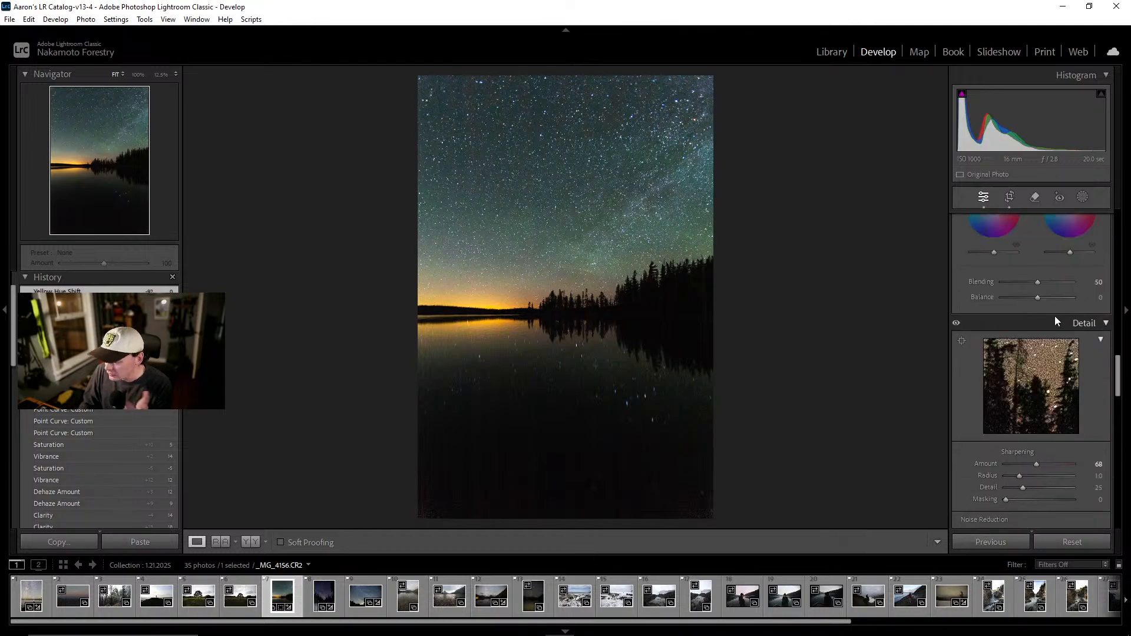
pyautogui.scroll(3, 1056, 316)
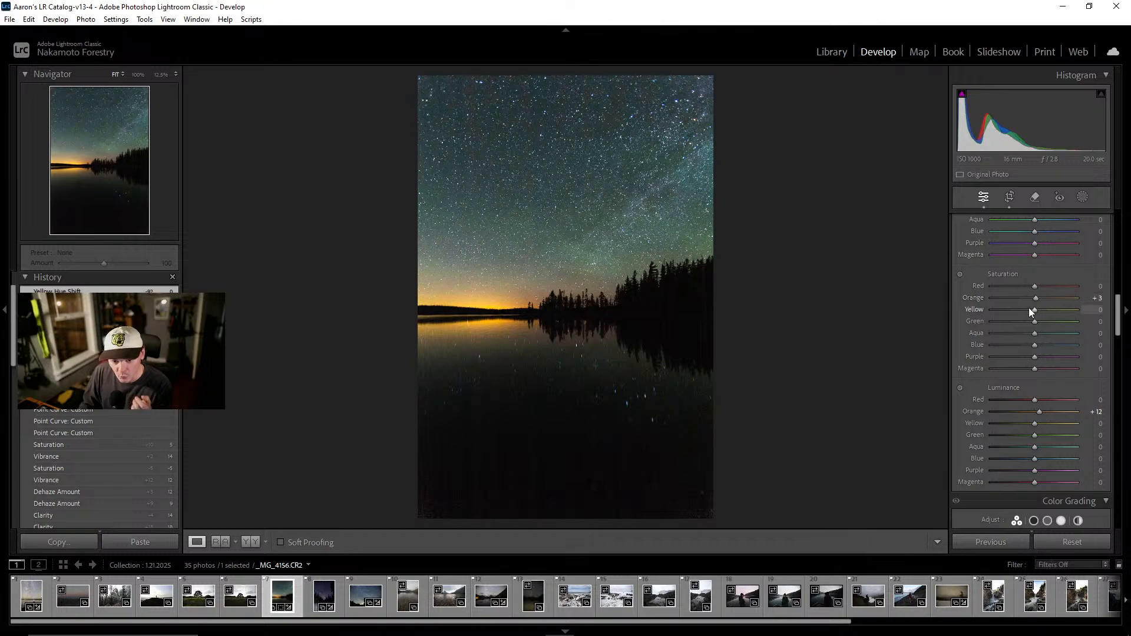
pyautogui.scroll(3, 1037, 308)
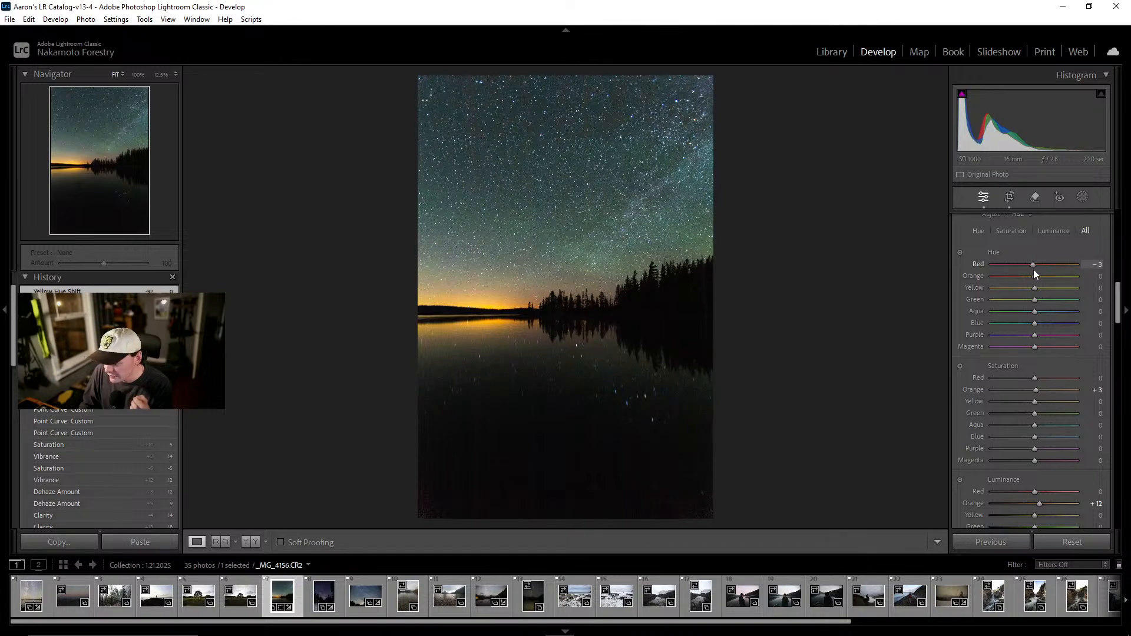
pyautogui.moveTo(1017, 271)
pyautogui.mouseDown()
pyautogui.moveTo(1049, 271)
pyautogui.moveTo(1035, 274)
pyautogui.mouseUp()
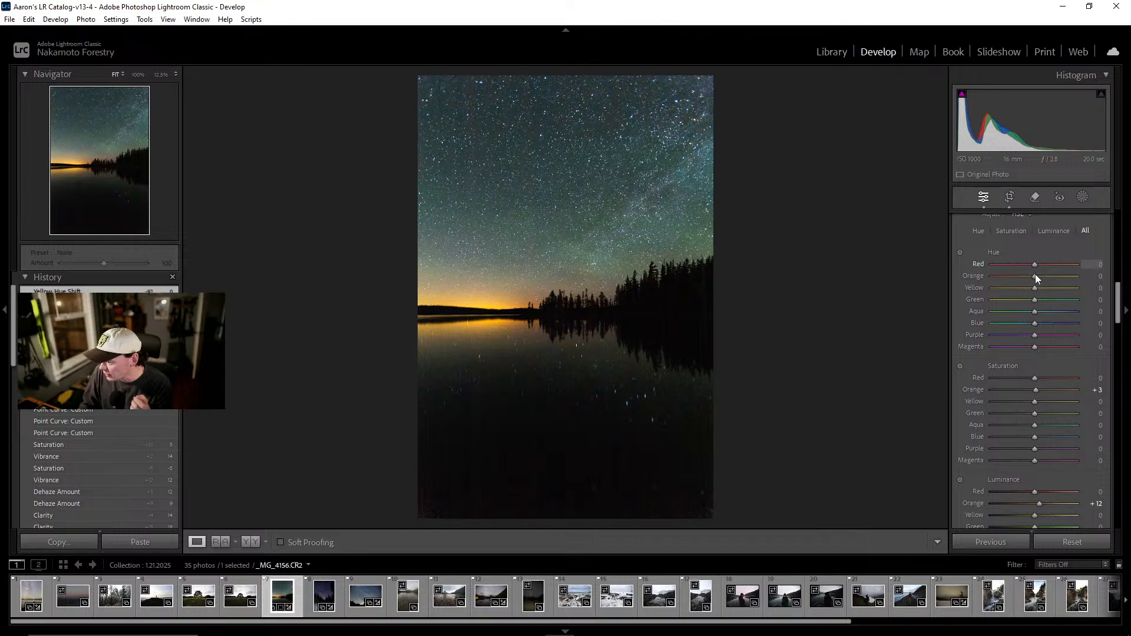
pyautogui.moveTo(1034, 276); pyautogui.dragTo(1003, 282)
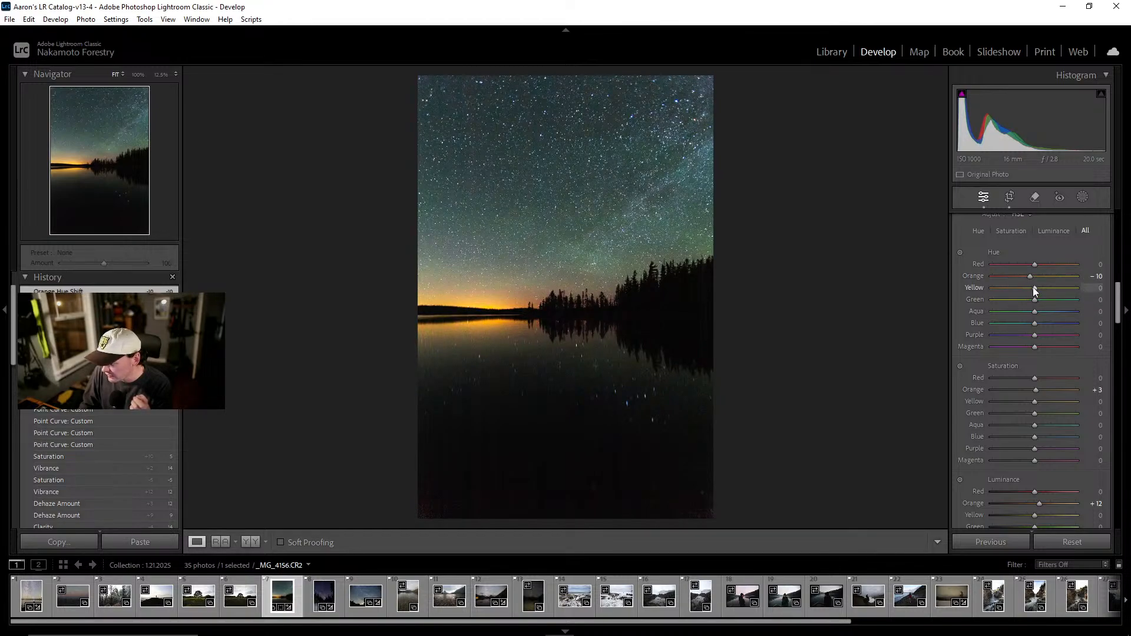
# Set the yellow hue to -17, the green hue to +5 and the aqua hue to +12, checking the sky up close
pyautogui.moveTo(1034, 288)
pyautogui.mouseDown()
pyautogui.moveTo(1013, 291)
pyautogui.moveTo(1061, 291)
pyautogui.moveTo(996, 293)
pyautogui.moveTo(1056, 301)
pyautogui.moveTo(984, 305)
pyautogui.moveTo(1066, 301)
pyautogui.moveTo(1006, 299)
pyautogui.moveTo(1058, 299)
pyautogui.moveTo(1032, 300)
pyautogui.moveTo(1042, 302)
pyautogui.mouseUp()
pyautogui.click(663, 265)
pyautogui.click(665, 238)
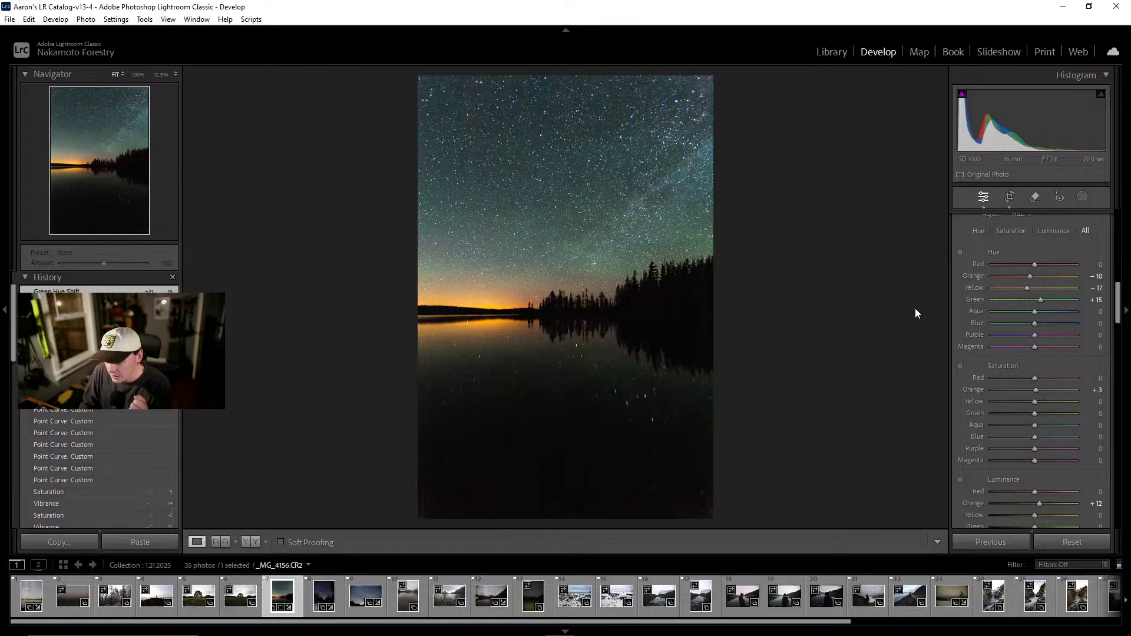
pyautogui.moveTo(1042, 299); pyautogui.dragTo(1039, 334)
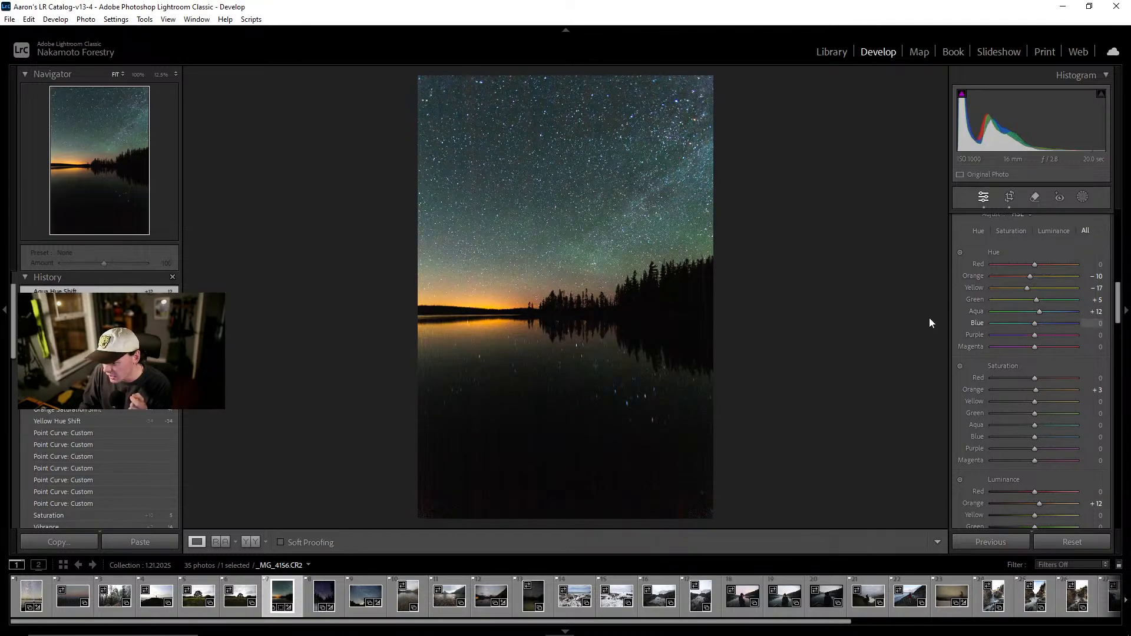
pyautogui.moveTo(577, 209); pyautogui.dragTo(663, 242)
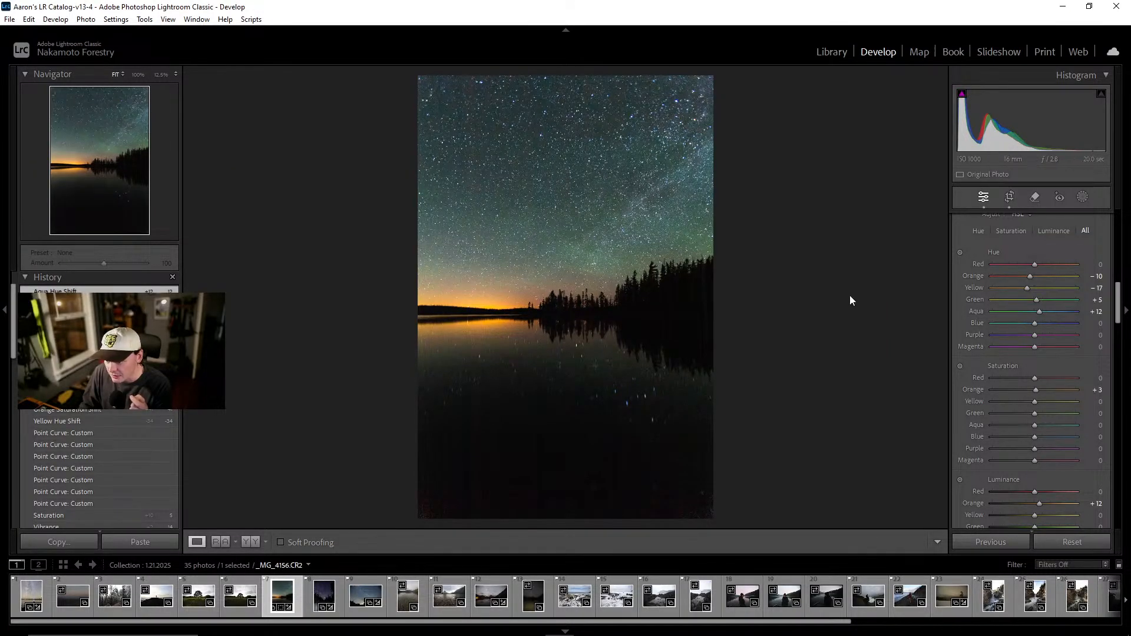
# Try the blue hue at +8 against the stars, reset it to 0, and test a purple hue shift
pyautogui.moveTo(1038, 324)
pyautogui.mouseDown()
pyautogui.moveTo(984, 323)
pyautogui.moveTo(1054, 324)
pyautogui.moveTo(981, 326)
pyautogui.moveTo(1065, 327)
pyautogui.moveTo(994, 334)
pyautogui.moveTo(1059, 329)
pyautogui.moveTo(1023, 335)
pyautogui.moveTo(1038, 332)
pyautogui.mouseUp()
pyautogui.press('z')
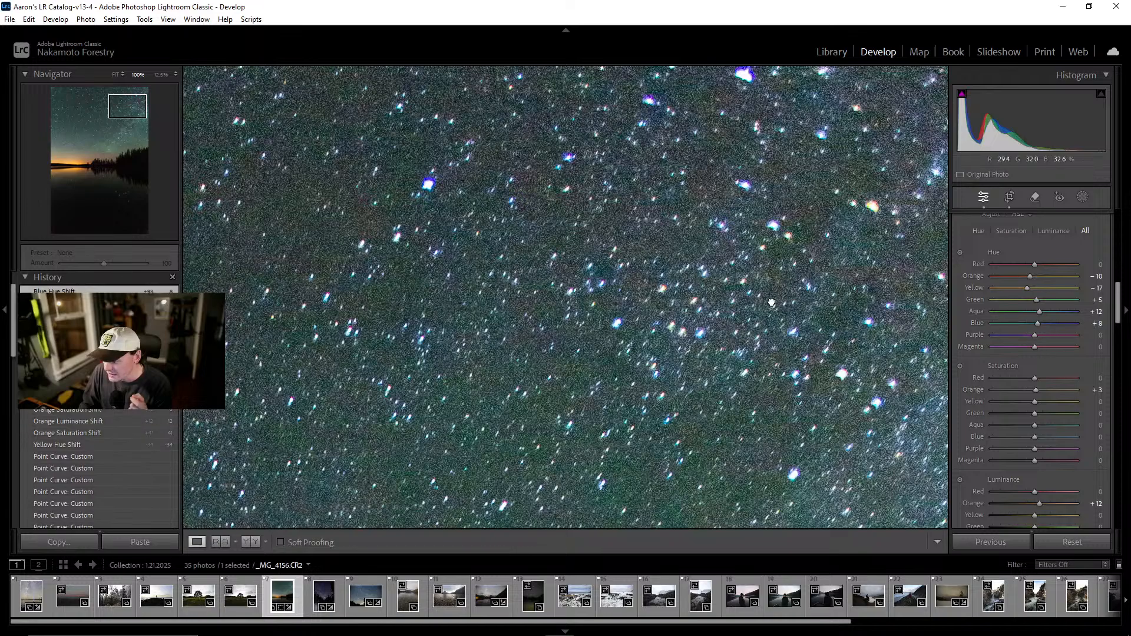
pyautogui.click(847, 313)
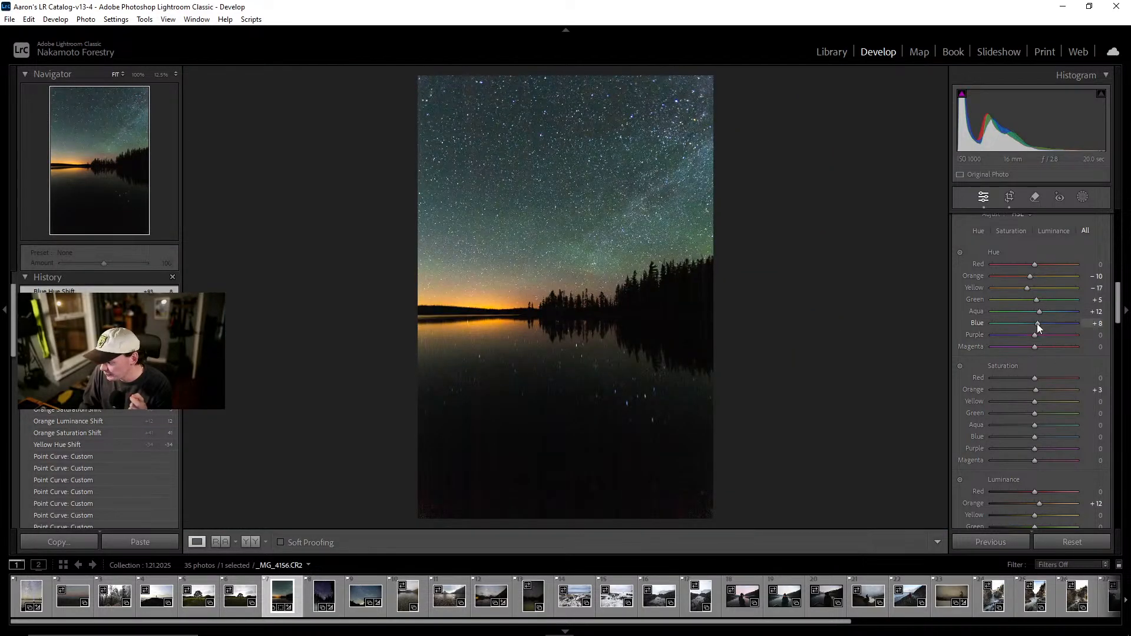
pyautogui.moveTo(1037, 324)
pyautogui.mouseDown()
pyautogui.moveTo(1047, 323)
pyautogui.moveTo(1000, 330)
pyautogui.moveTo(1047, 330)
pyautogui.moveTo(1035, 330)
pyautogui.mouseUp()
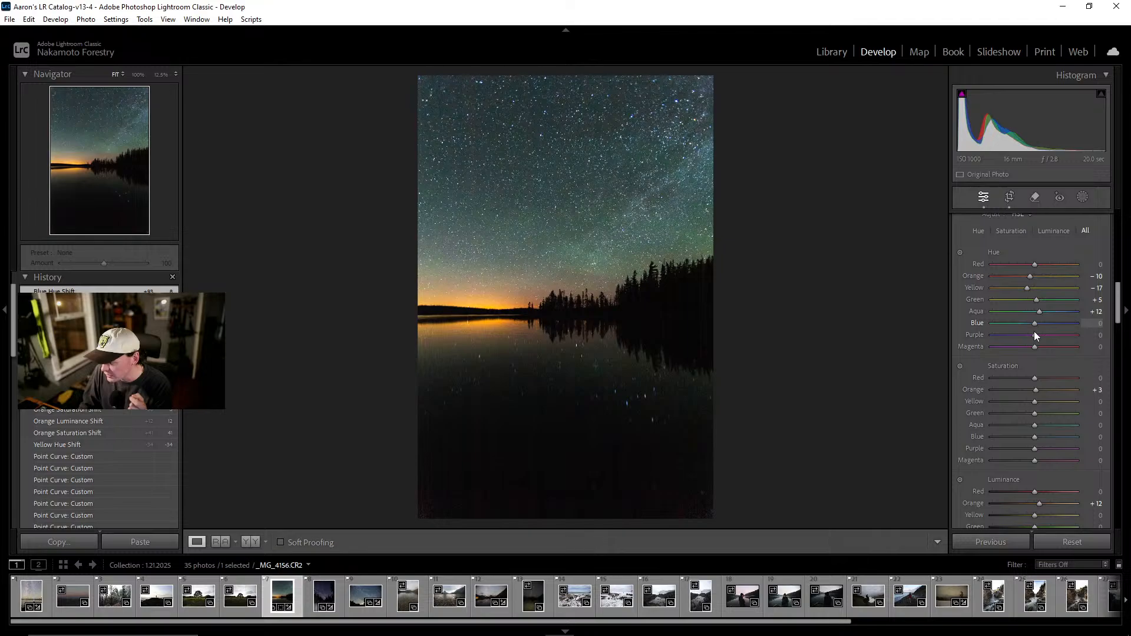
pyautogui.doubleClick(1034, 331)
pyautogui.click(637, 148)
pyautogui.click(636, 147)
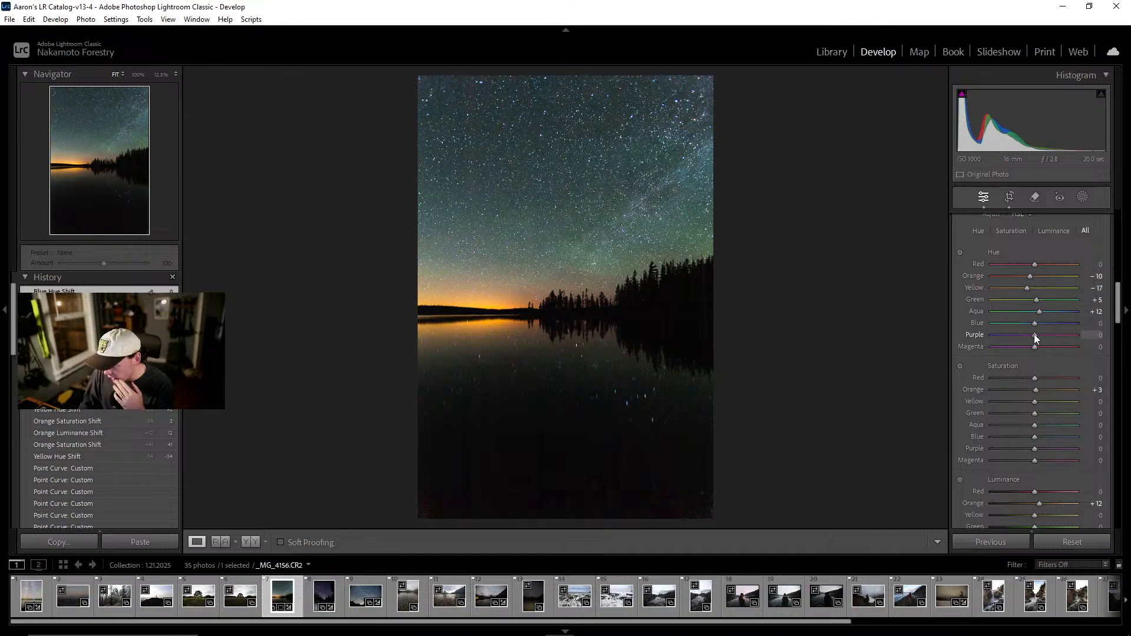
pyautogui.moveTo(1034, 334); pyautogui.dragTo(996, 341)
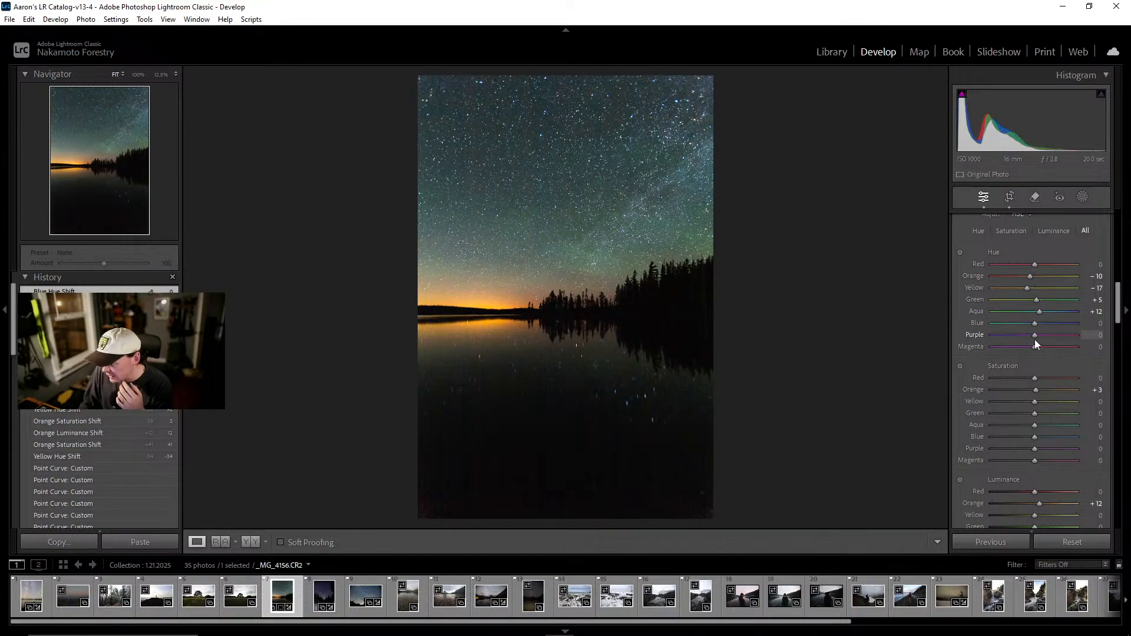
# Turn on chromatic aberration removal in the lens corrections and check the stars up close
pyautogui.moveTo(1117, 294); pyautogui.dragTo(1120, 418)
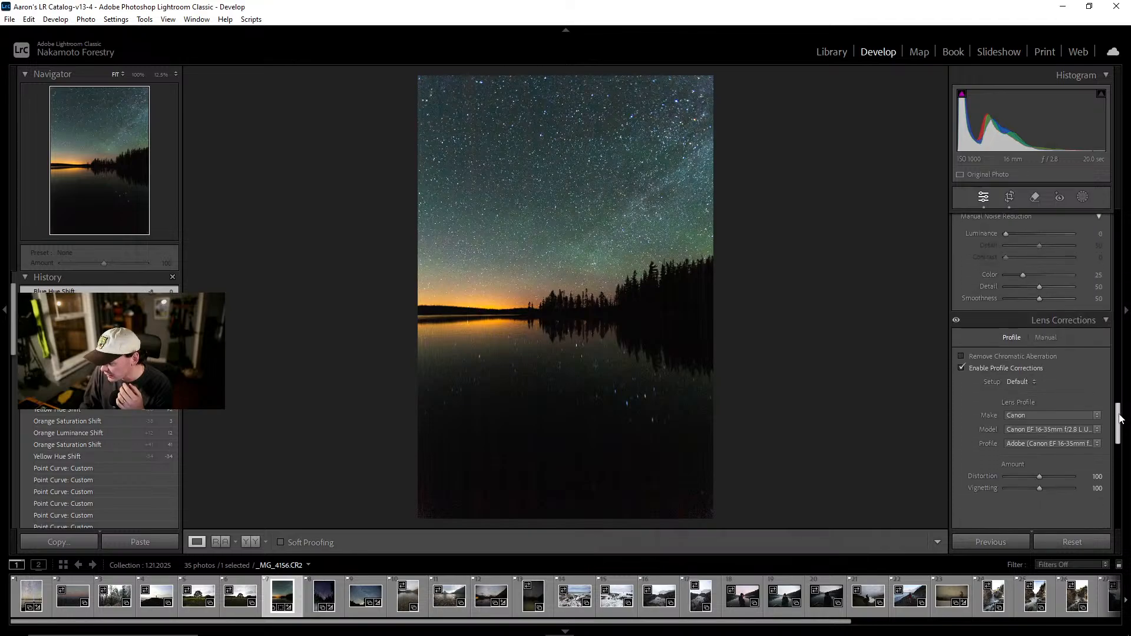
pyautogui.click(992, 358)
pyautogui.click(583, 168)
pyautogui.click(719, 270)
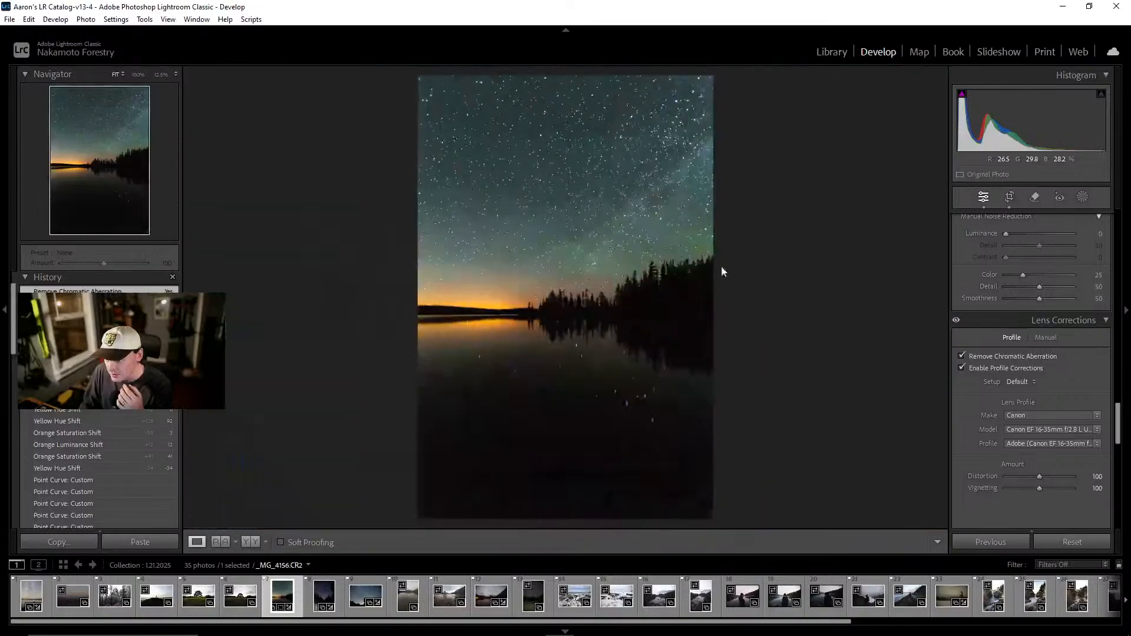
# Try shifting the purple and magenta hues in the Color Mixer, checking the stars up close
pyautogui.moveTo(1118, 415); pyautogui.dragTo(1118, 307)
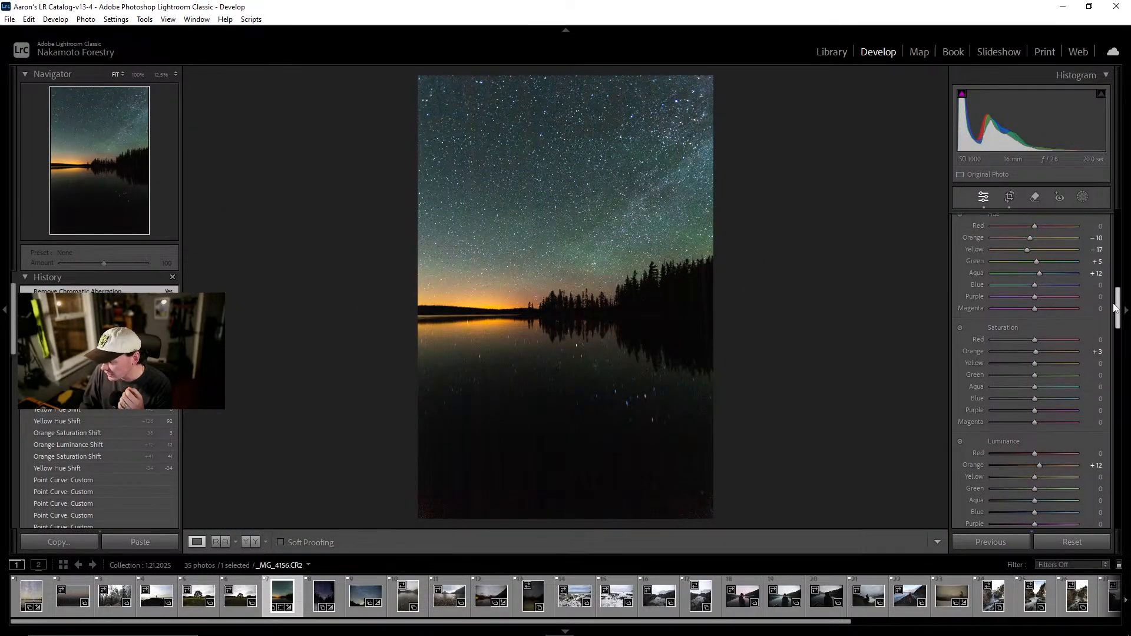
pyautogui.moveTo(1034, 296)
pyautogui.mouseDown()
pyautogui.moveTo(1023, 298)
pyautogui.moveTo(1057, 307)
pyautogui.moveTo(1034, 309)
pyautogui.mouseUp()
pyautogui.click(598, 134)
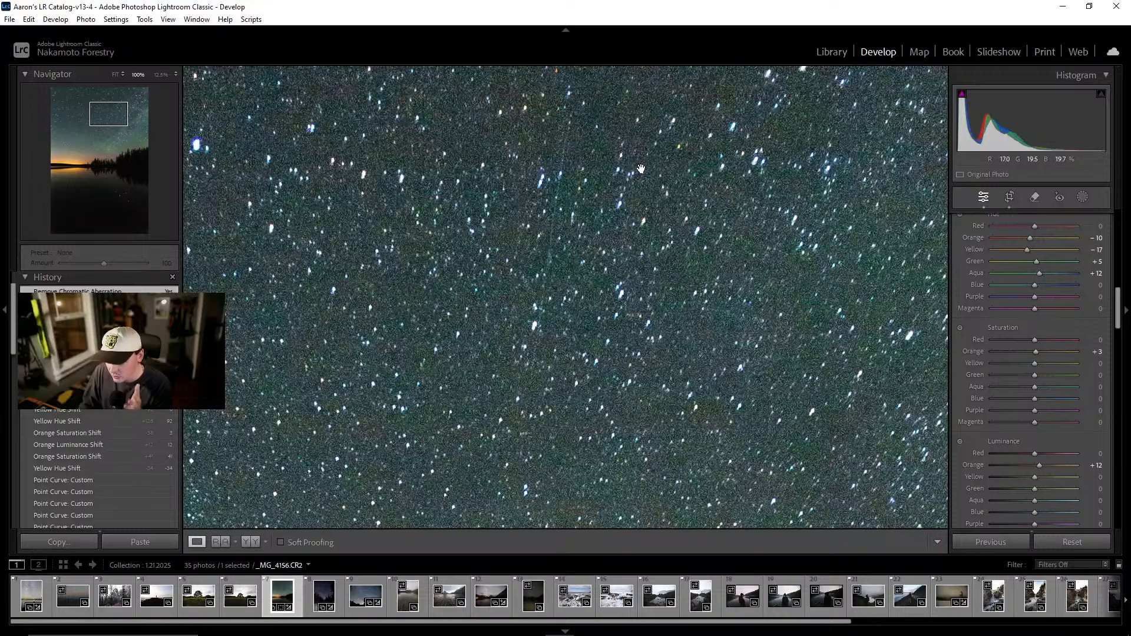
pyautogui.click(641, 170)
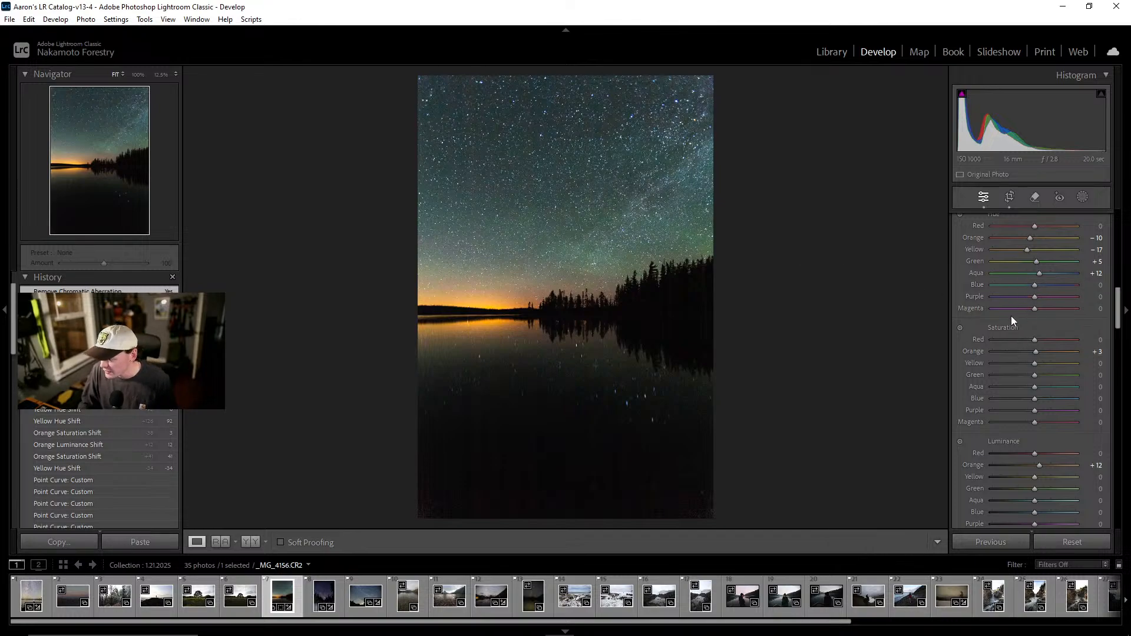
pyautogui.moveTo(1035, 308)
pyautogui.mouseDown()
pyautogui.moveTo(1009, 309)
pyautogui.moveTo(1070, 309)
pyautogui.moveTo(1034, 314)
pyautogui.mouseUp()
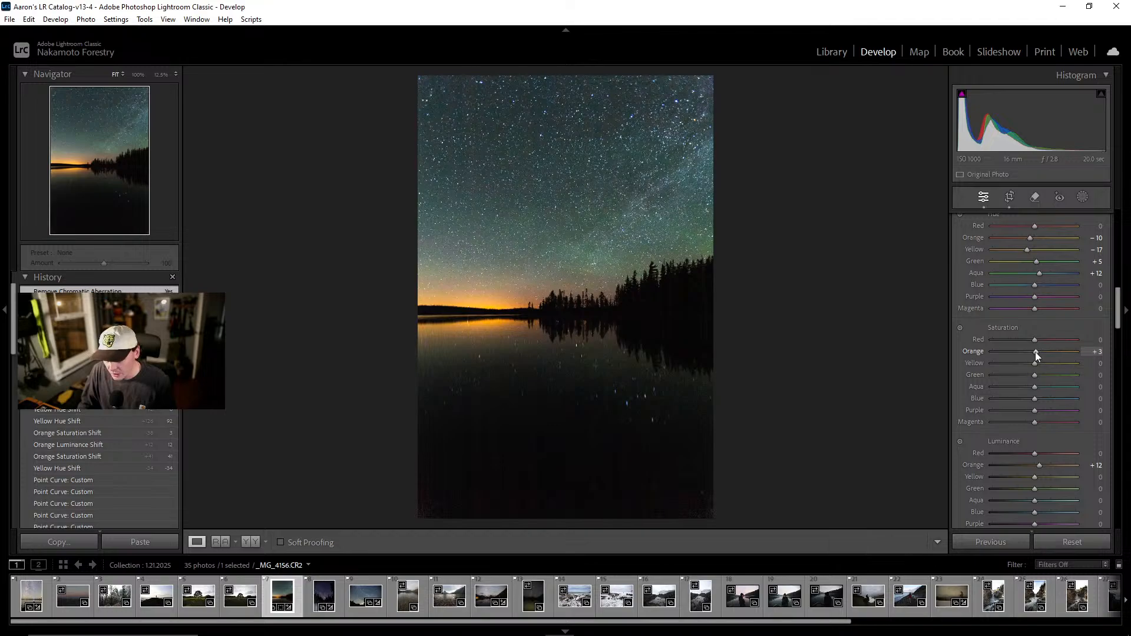
# Check the sky up close and set the yellow saturation to +2
pyautogui.click(610, 197)
pyautogui.click(610, 199)
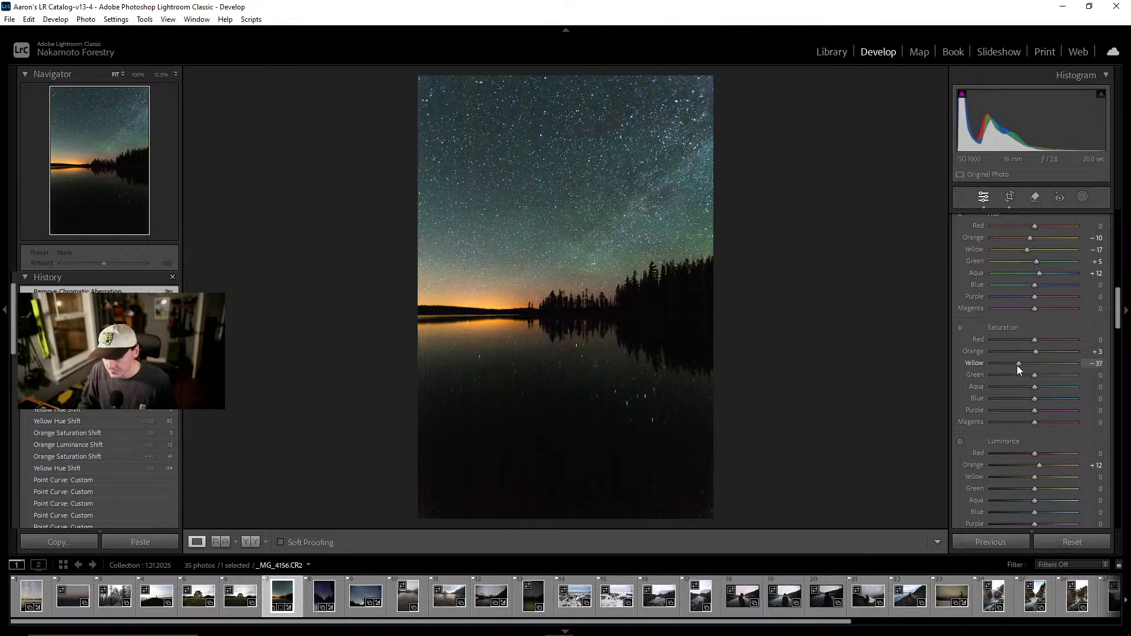
pyautogui.moveTo(1008, 365); pyautogui.dragTo(1038, 370)
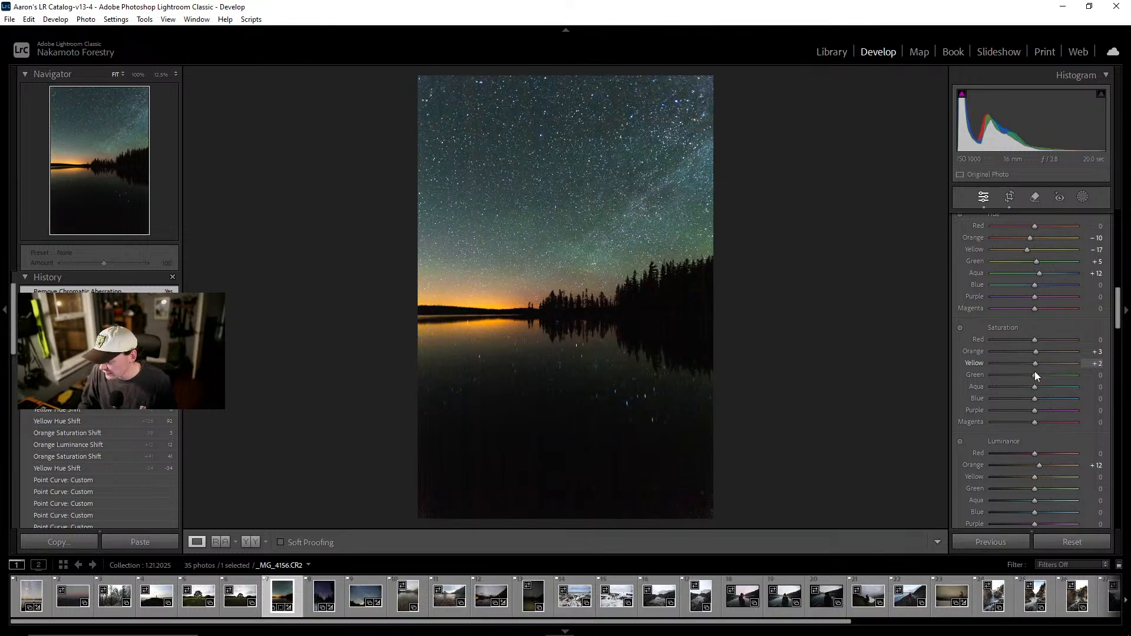
pyautogui.moveTo(1035, 372); pyautogui.dragTo(1036, 373)
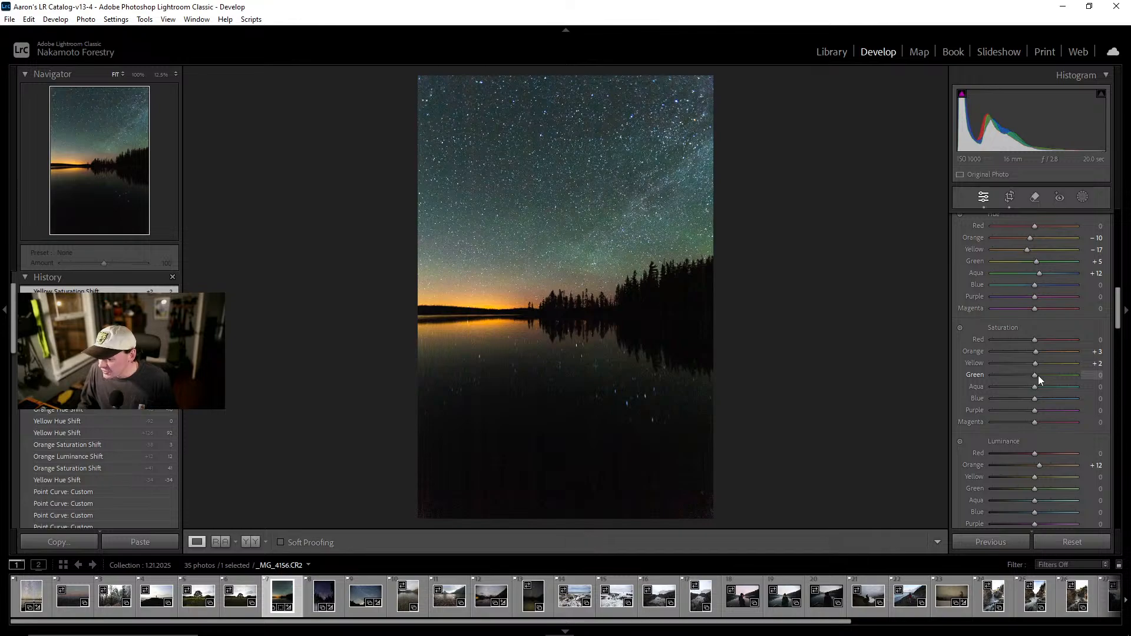
# Set the green saturation to -6, aqua saturation to -12 and blue saturation to -5, checking the starry sky up close
pyautogui.moveTo(1038, 375)
pyautogui.mouseDown()
pyautogui.moveTo(1059, 376)
pyautogui.moveTo(1012, 377)
pyautogui.moveTo(1065, 376)
pyautogui.moveTo(981, 380)
pyautogui.moveTo(1037, 376)
pyautogui.mouseUp()
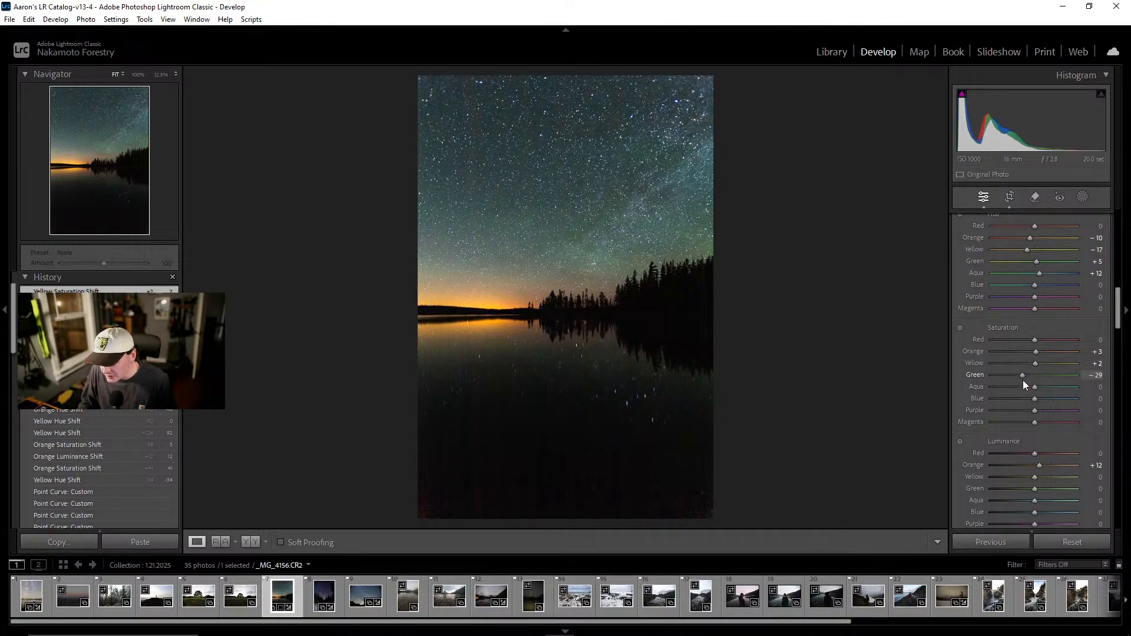
pyautogui.moveTo(1023, 381); pyautogui.dragTo(1032, 381)
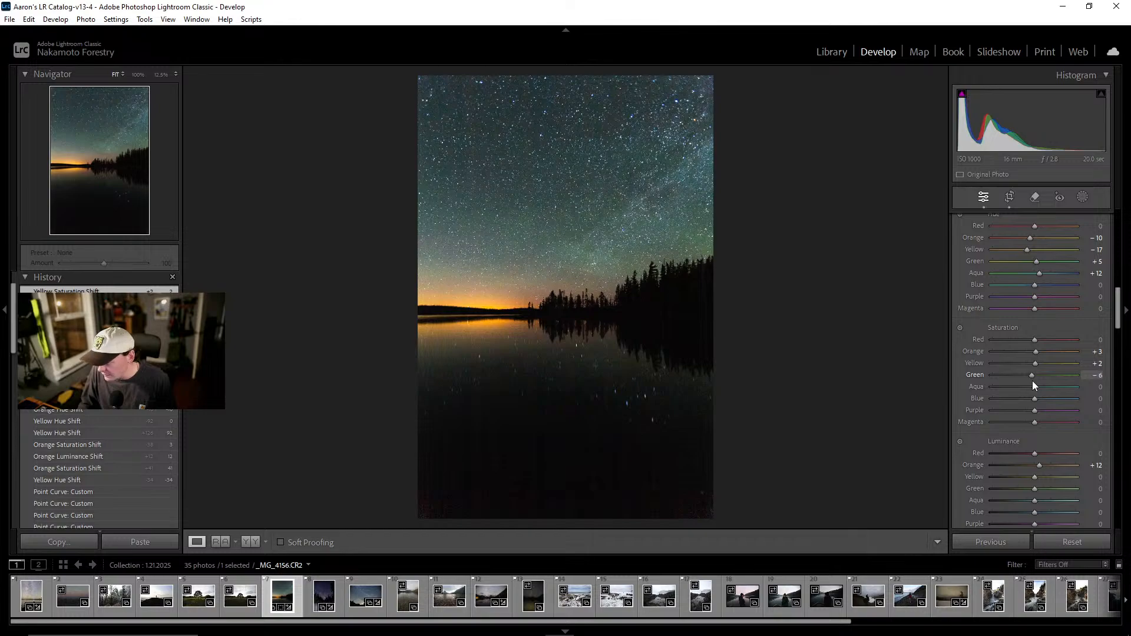
pyautogui.moveTo(1032, 380); pyautogui.dragTo(974, 403)
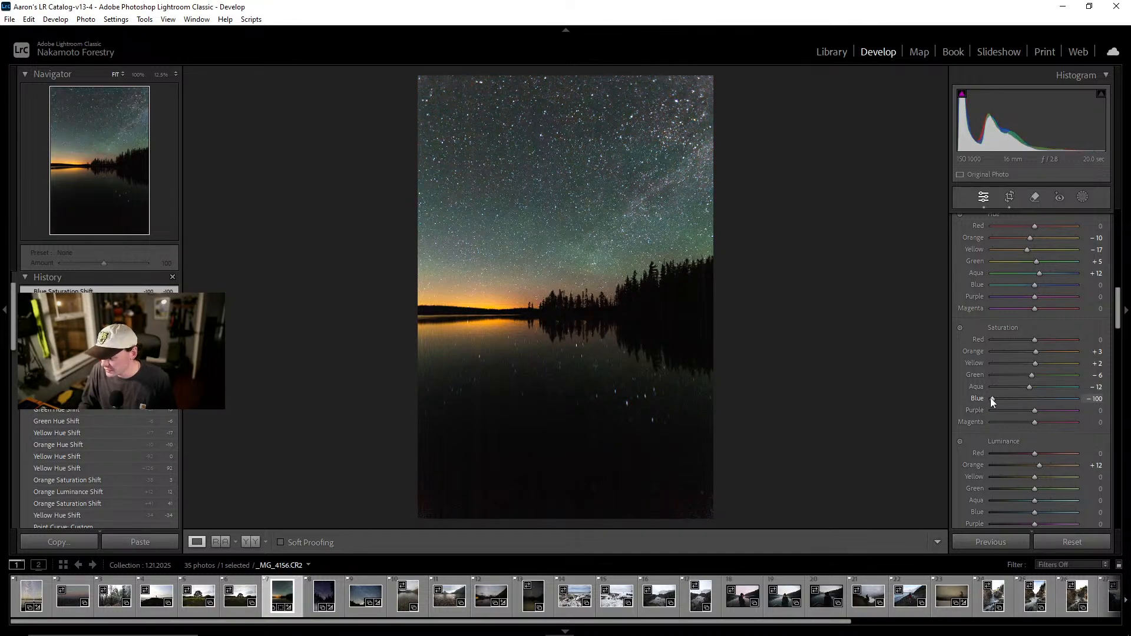
pyautogui.moveTo(992, 398); pyautogui.dragTo(1032, 404)
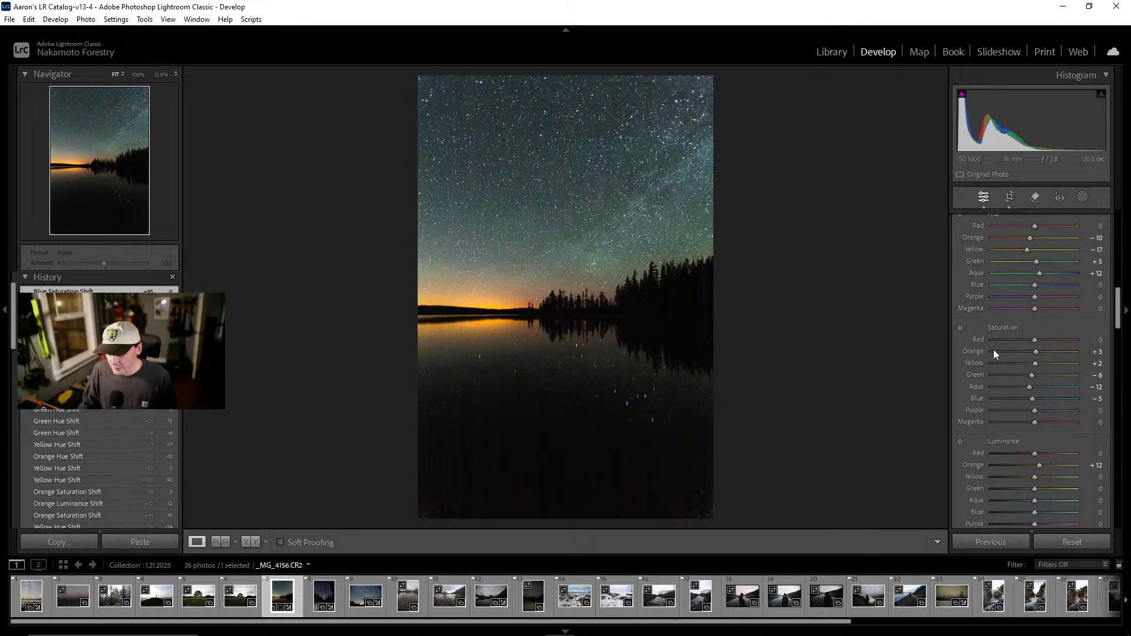
pyautogui.click(549, 221)
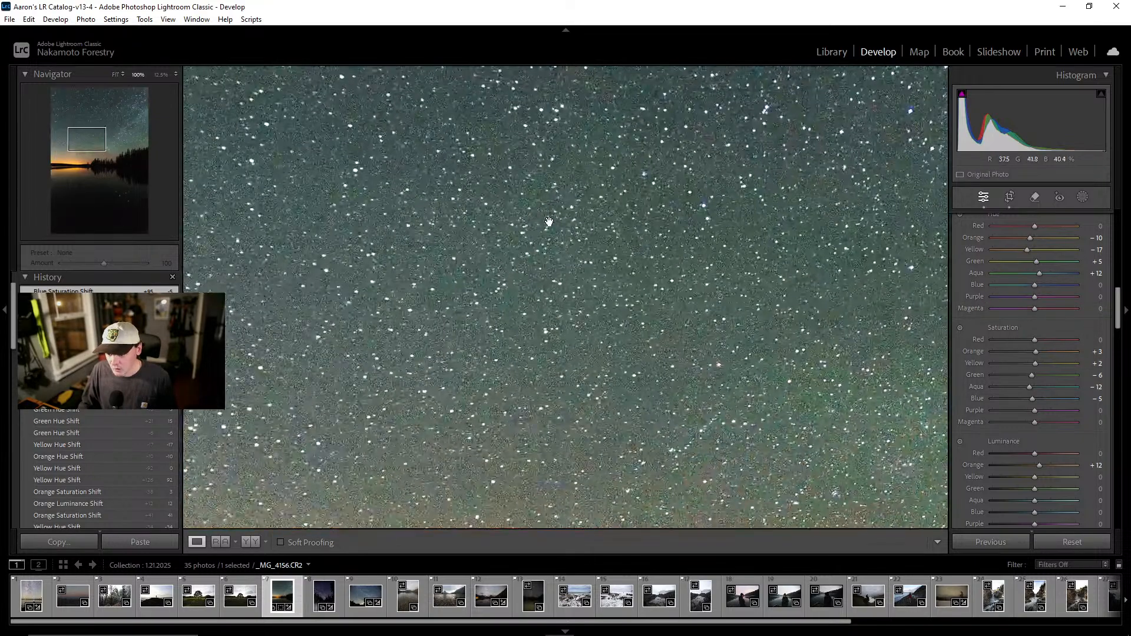
pyautogui.click(549, 221)
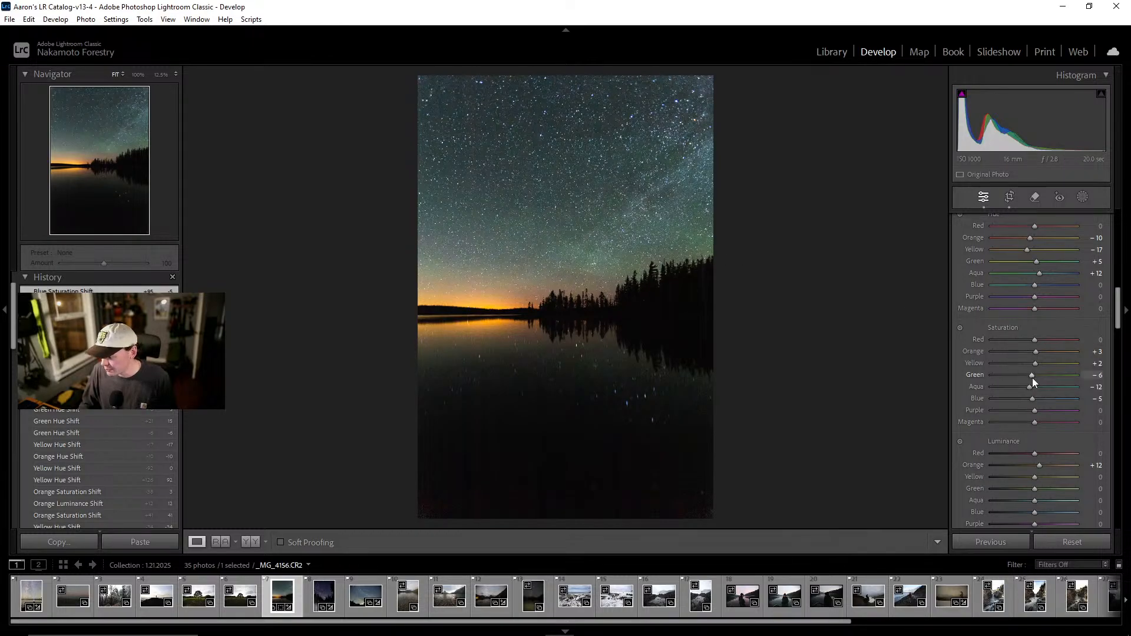
# Set the green saturation to +6, checking the sky above the trees, and try shifting the purple and magenta saturation
pyautogui.moveTo(1034, 376); pyautogui.dragTo(1069, 373)
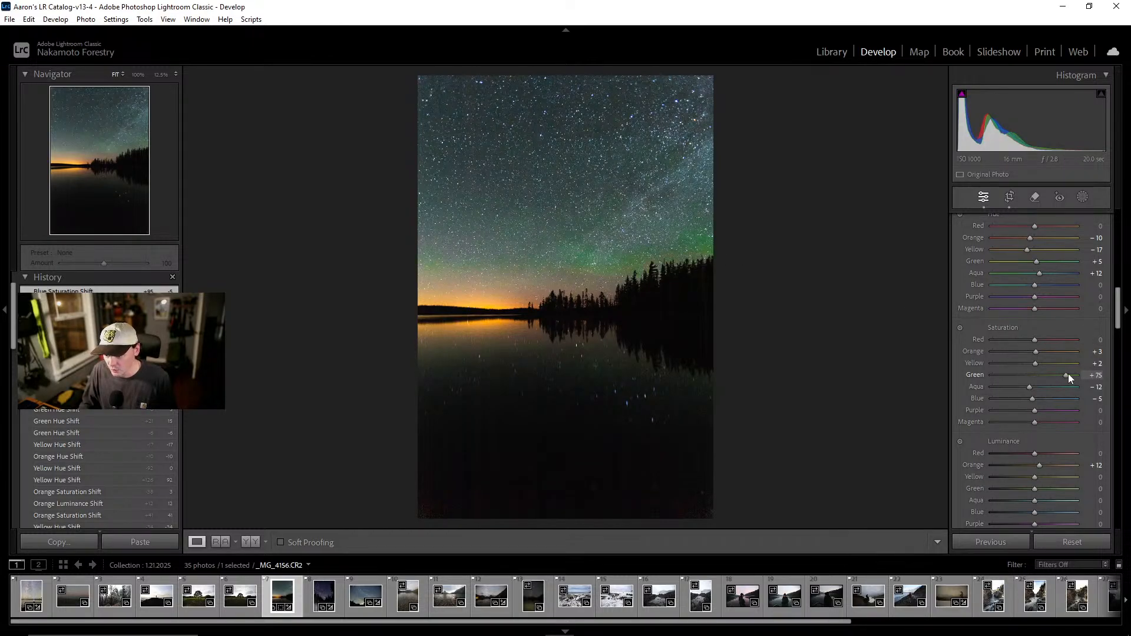
pyautogui.click(586, 253)
pyautogui.click(575, 252)
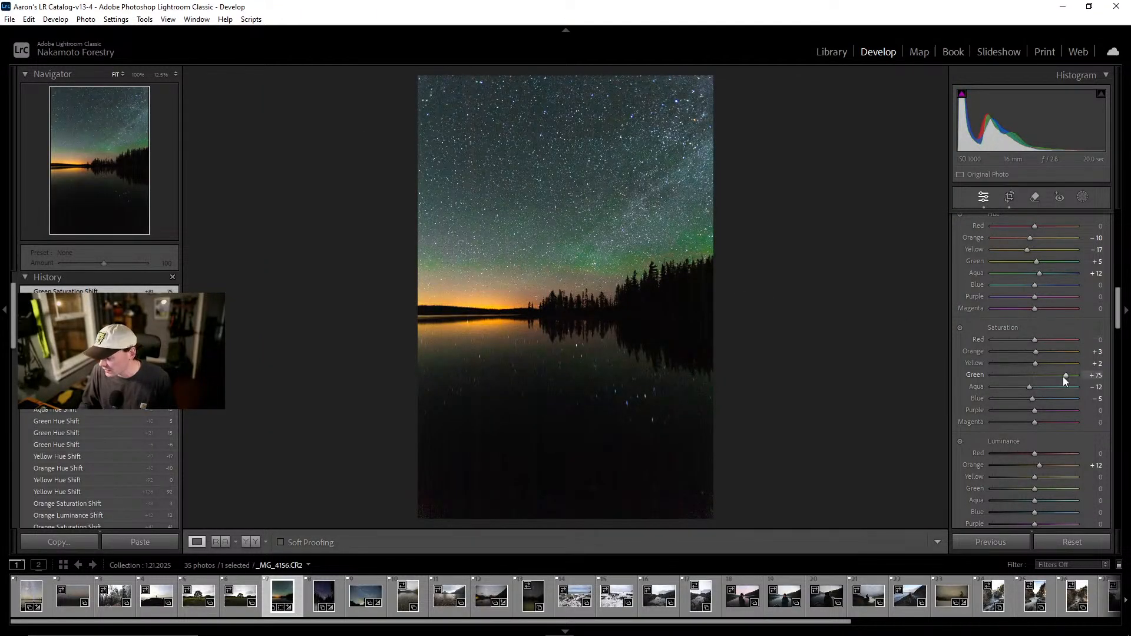
pyautogui.moveTo(1049, 374); pyautogui.dragTo(1036, 377)
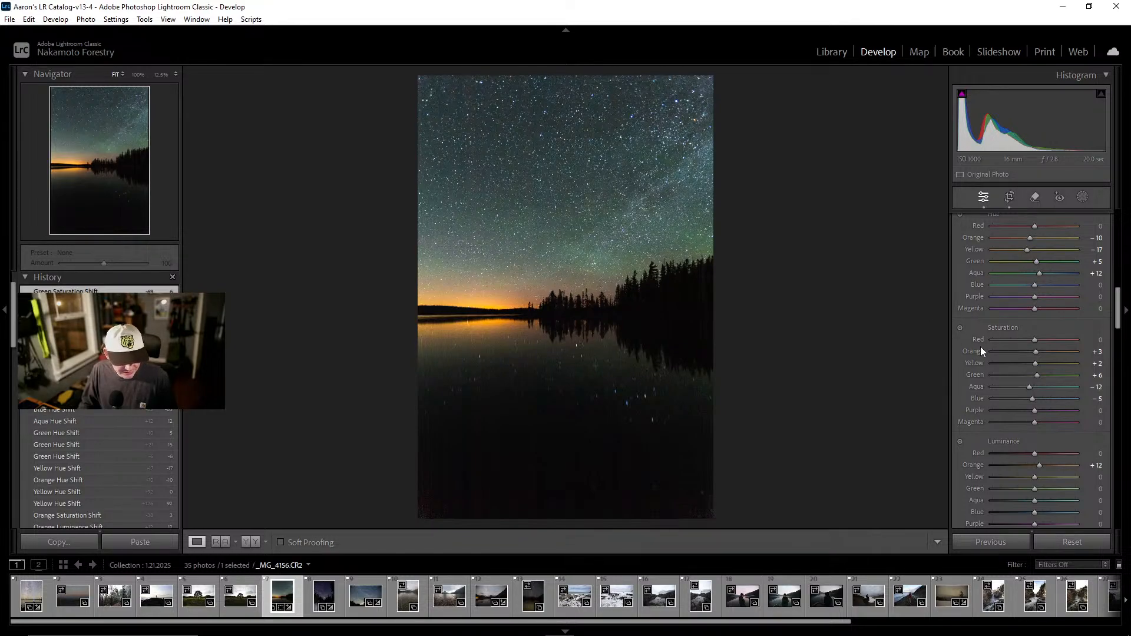
pyautogui.scroll(-3, 1016, 328)
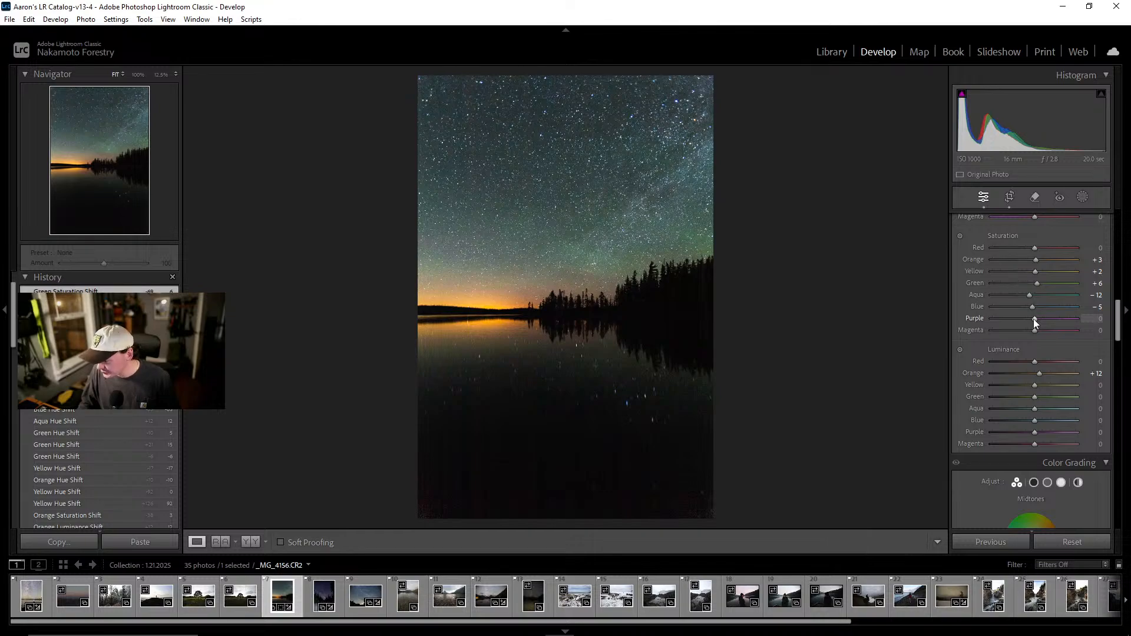
pyautogui.moveTo(1034, 320); pyautogui.dragTo(1063, 335)
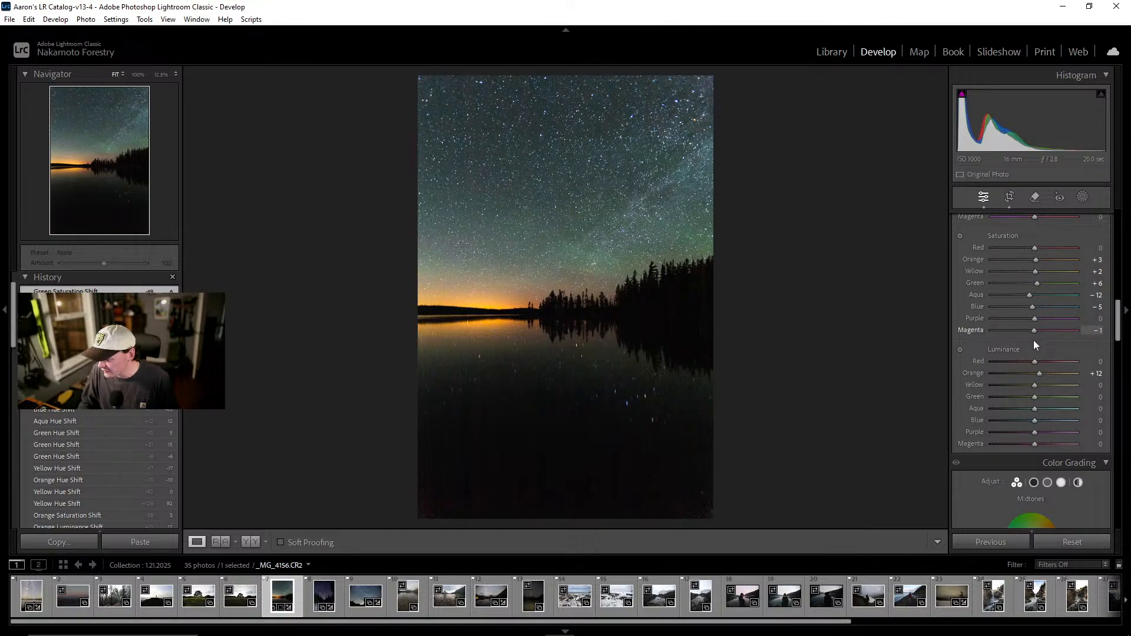
# Set the orange luminance to +27 in the Color Mixer and check the treeline up close
pyautogui.scroll(-3, 1054, 333)
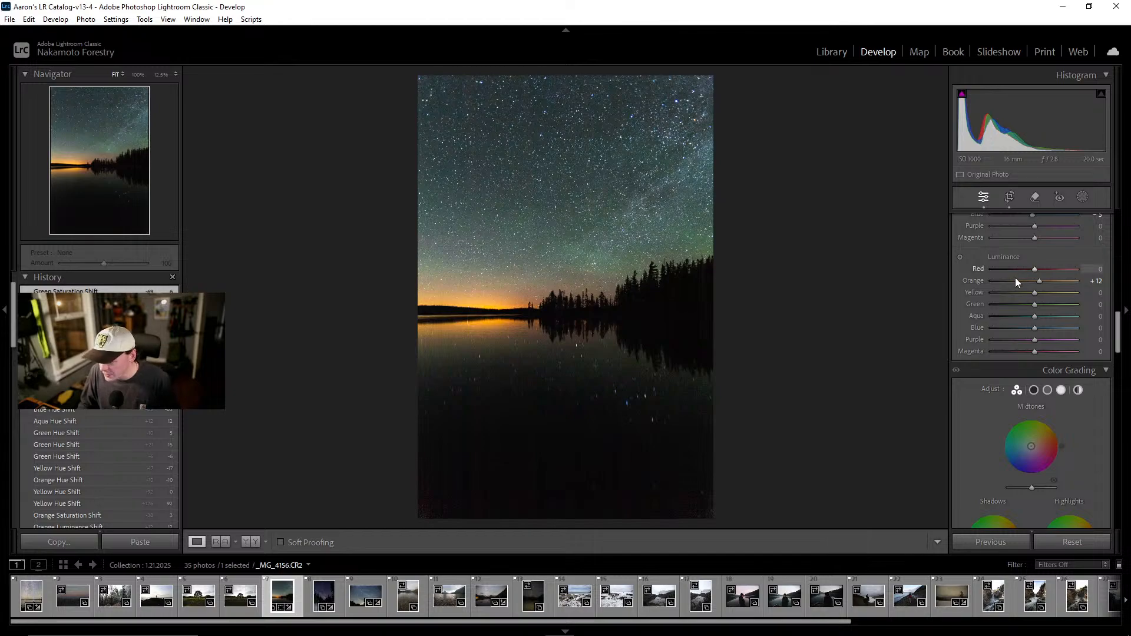
pyautogui.moveTo(1038, 281)
pyautogui.mouseDown()
pyautogui.moveTo(1082, 288)
pyautogui.moveTo(1038, 292)
pyautogui.moveTo(1069, 292)
pyautogui.moveTo(1050, 297)
pyautogui.moveTo(1021, 283)
pyautogui.moveTo(1087, 283)
pyautogui.moveTo(1021, 301)
pyautogui.moveTo(1052, 292)
pyautogui.moveTo(1044, 297)
pyautogui.mouseUp()
pyautogui.press('z')
pyautogui.click(647, 269)
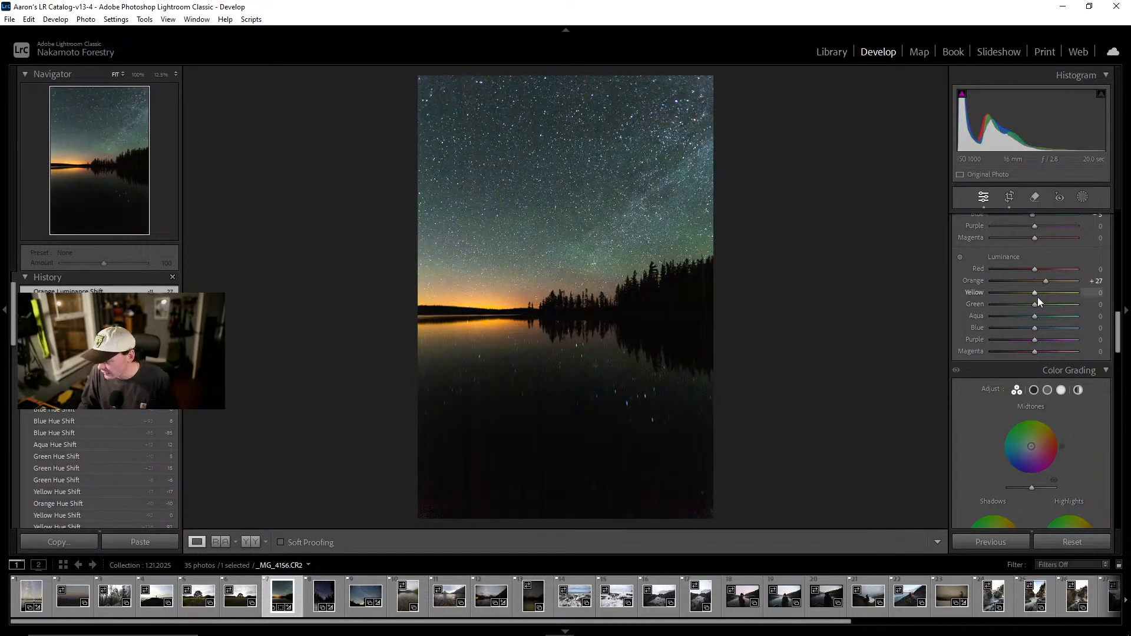
# Try a yellow luminance of +96, settle on +15 and check the horizon glow up close
pyautogui.moveTo(1035, 292); pyautogui.dragTo(1076, 302)
pyautogui.moveTo(499, 288); pyautogui.dragTo(524, 277)
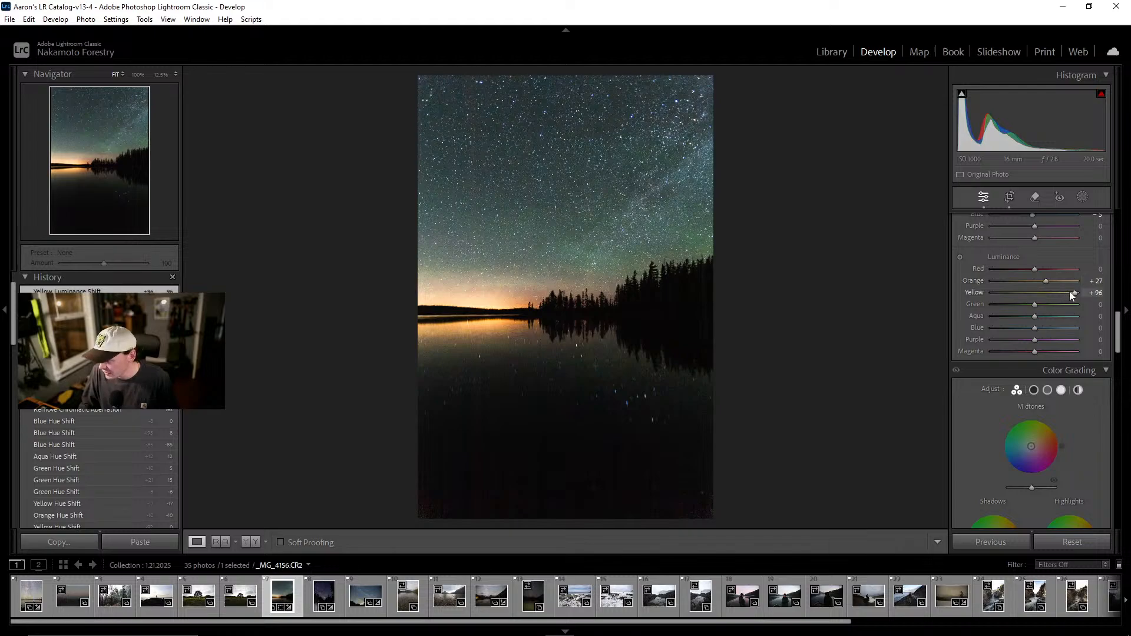
pyautogui.moveTo(1075, 292); pyautogui.dragTo(1042, 312)
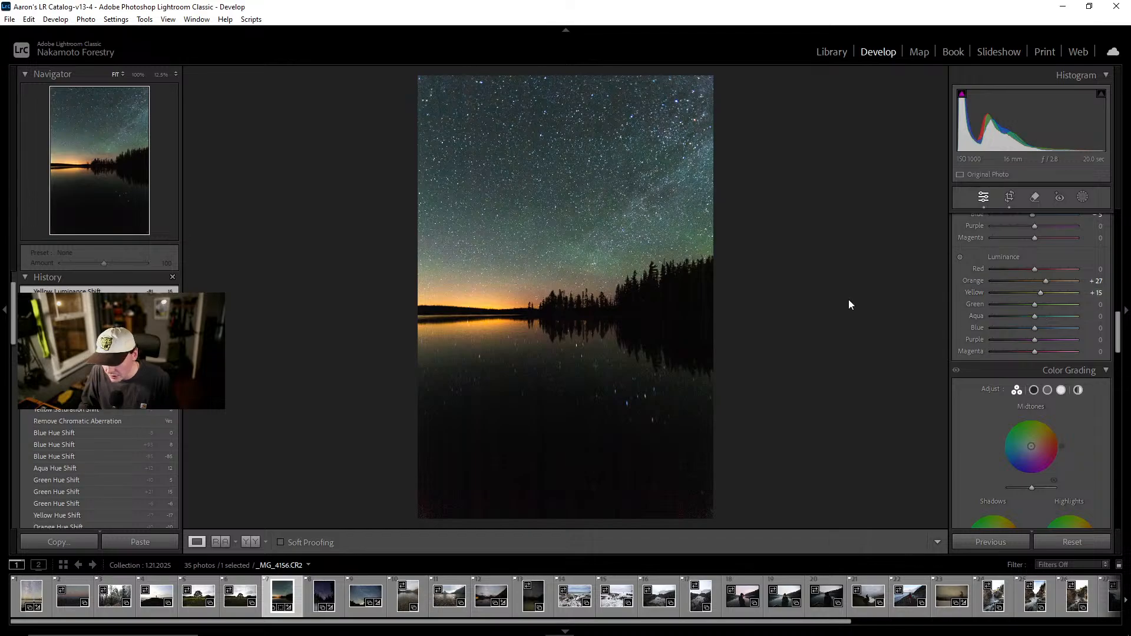
pyautogui.click(443, 312)
pyautogui.click(794, 333)
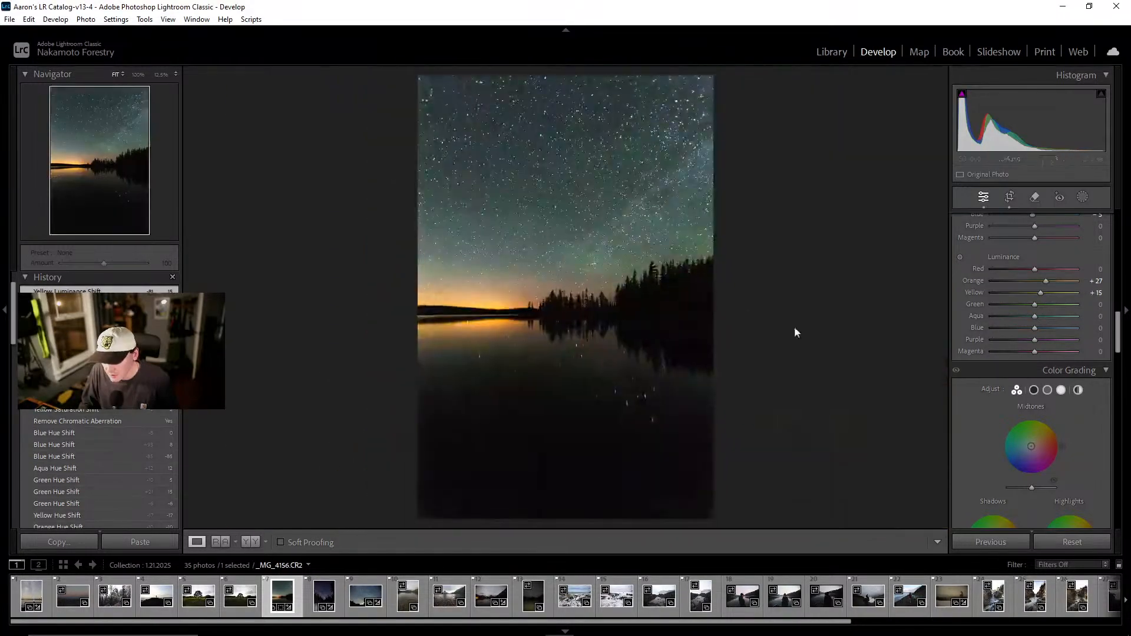
# Set the green luminance to +22 and the aqua luminance to +27, checking the horizon and shoreline up close
pyautogui.moveTo(1035, 304); pyautogui.dragTo(1055, 324)
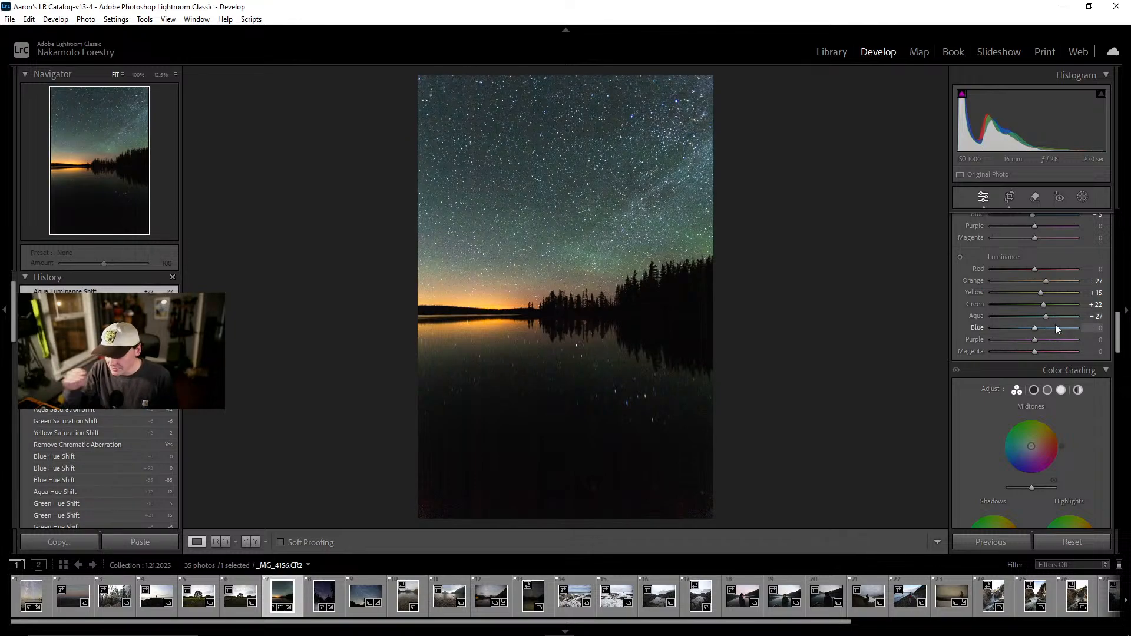
pyautogui.click(501, 305)
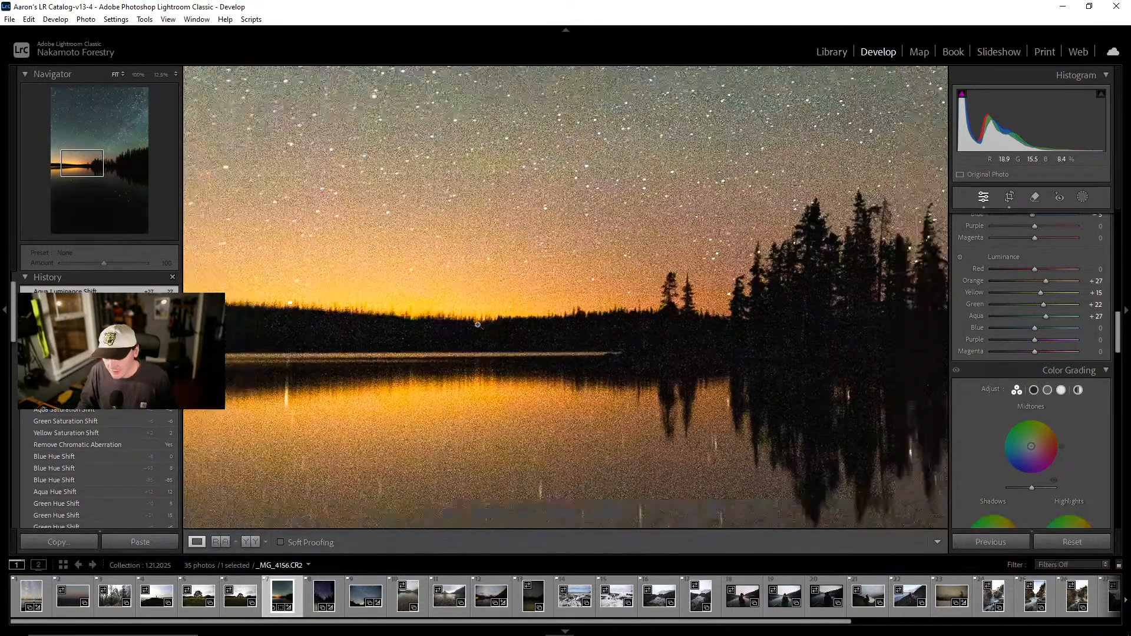
pyautogui.click(465, 316)
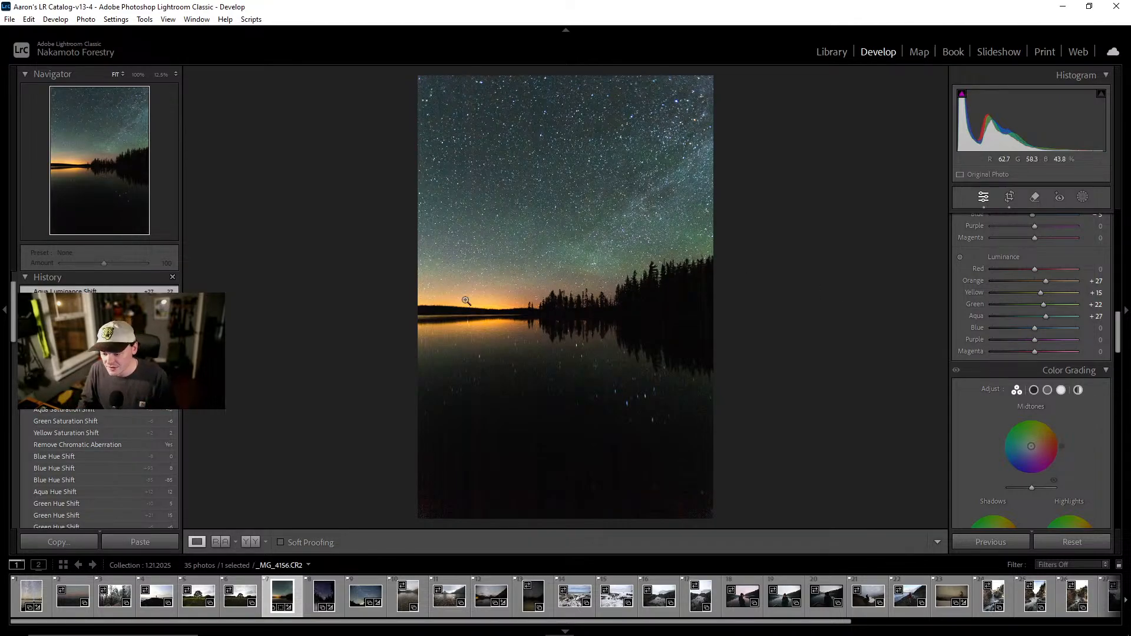
pyautogui.click(519, 306)
pyautogui.click(540, 260)
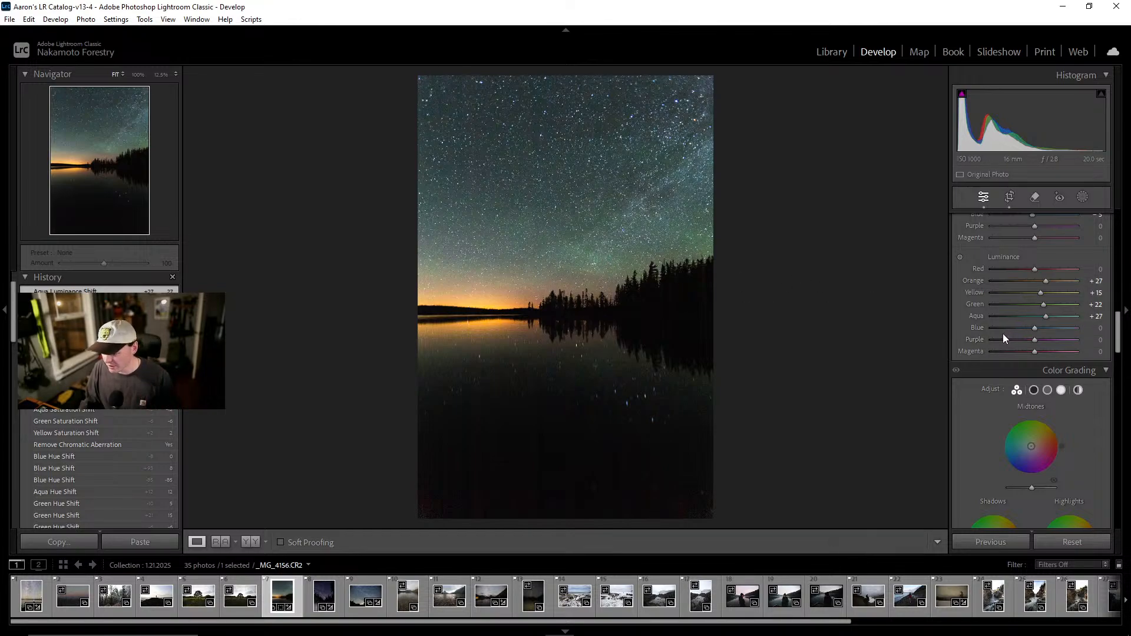
# Set the blue luminance to +52, checking the Milky Way and the star reflections in the lake up close
pyautogui.moveTo(1034, 328); pyautogui.dragTo(958, 346)
pyautogui.moveTo(1067, 352)
pyautogui.mouseDown()
pyautogui.moveTo(1017, 354)
pyautogui.moveTo(1088, 354)
pyautogui.moveTo(990, 356)
pyautogui.moveTo(1069, 357)
pyautogui.moveTo(1054, 360)
pyautogui.mouseUp()
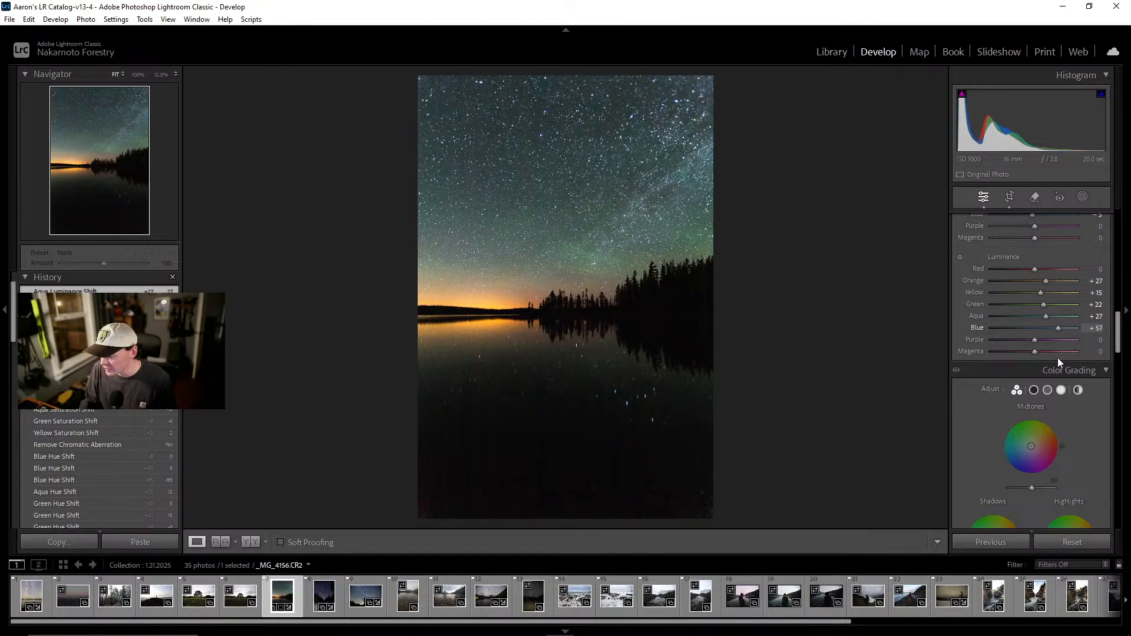
pyautogui.click(679, 185)
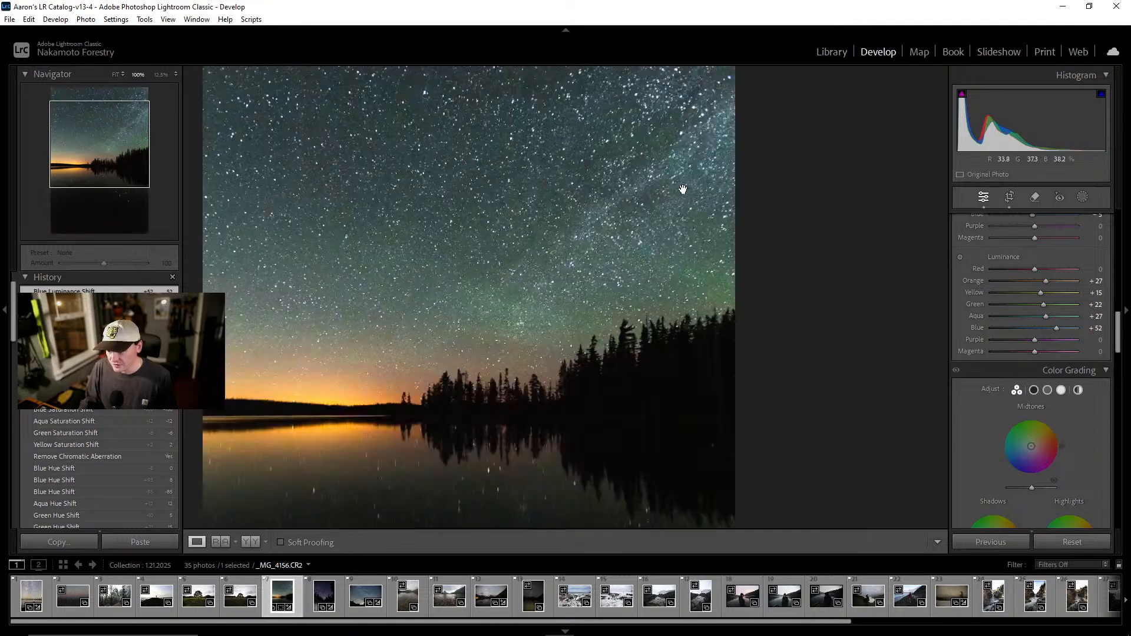
pyautogui.click(623, 313)
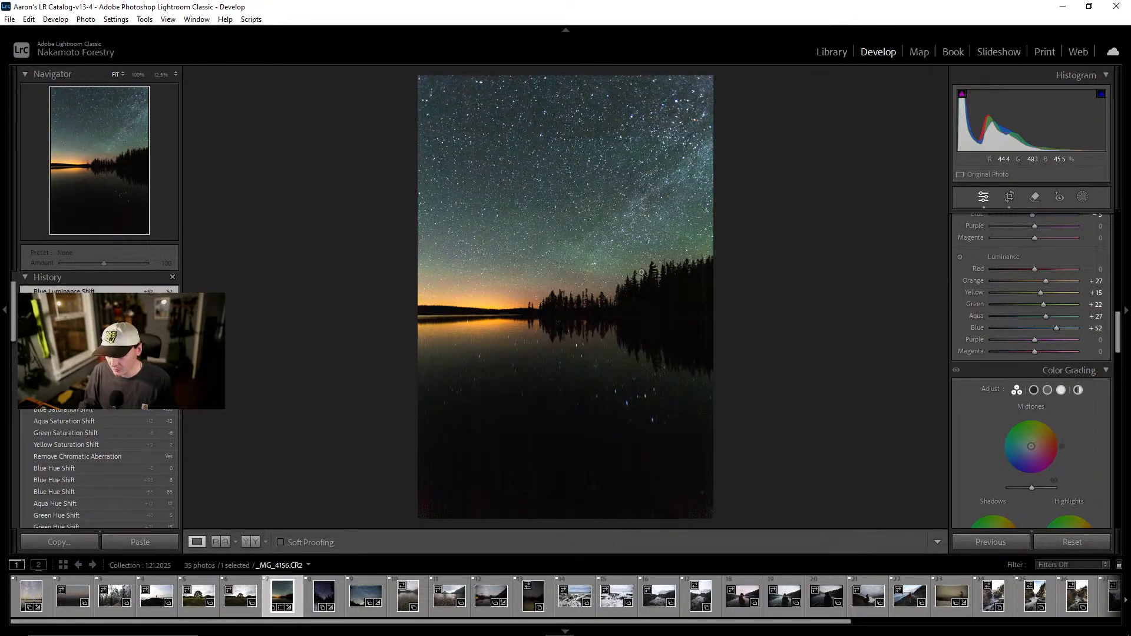
pyautogui.click(626, 399)
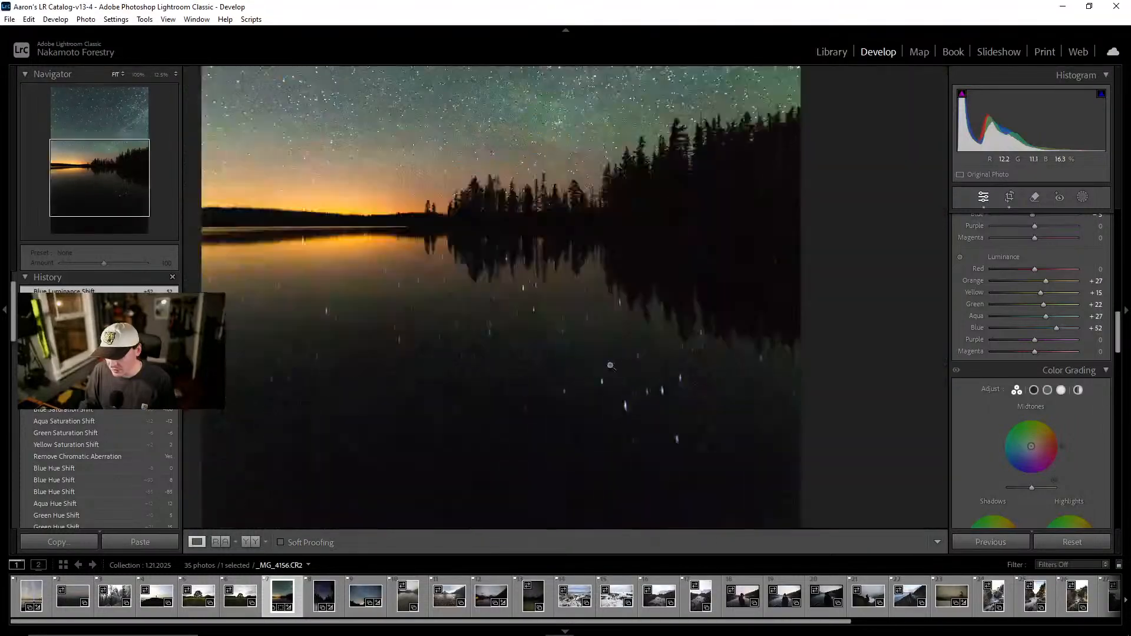
pyautogui.click(611, 366)
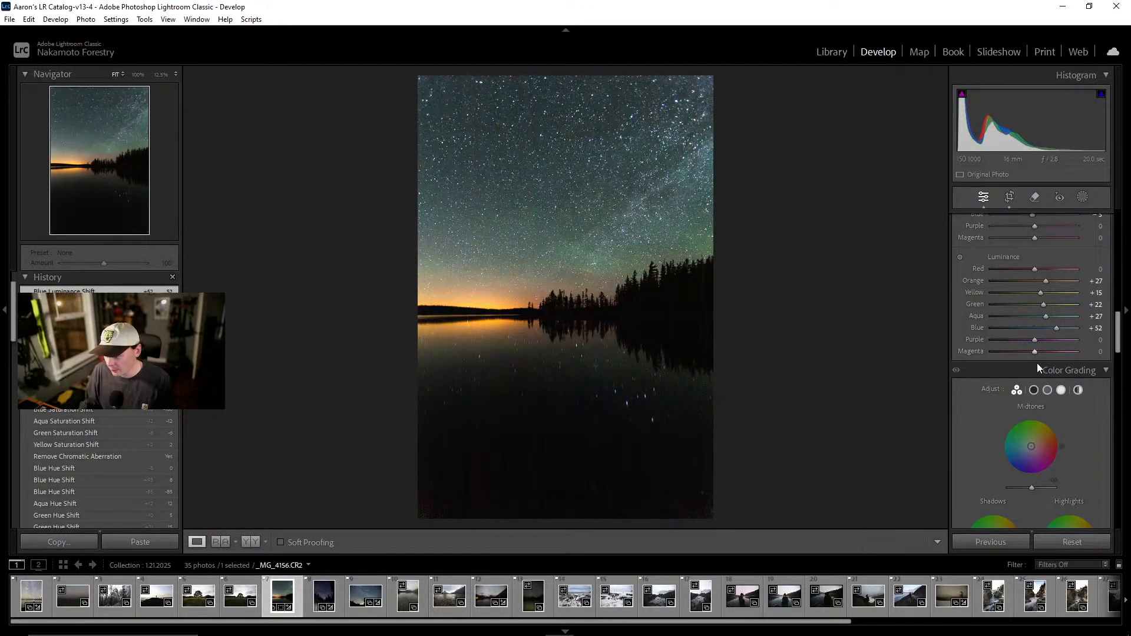
# Set the purple luminance to +6, check the stars up close and try shifting the magenta luminance
pyautogui.moveTo(1034, 341)
pyautogui.mouseDown()
pyautogui.moveTo(1055, 338)
pyautogui.moveTo(1009, 340)
pyautogui.moveTo(1091, 350)
pyautogui.moveTo(1037, 351)
pyautogui.mouseUp()
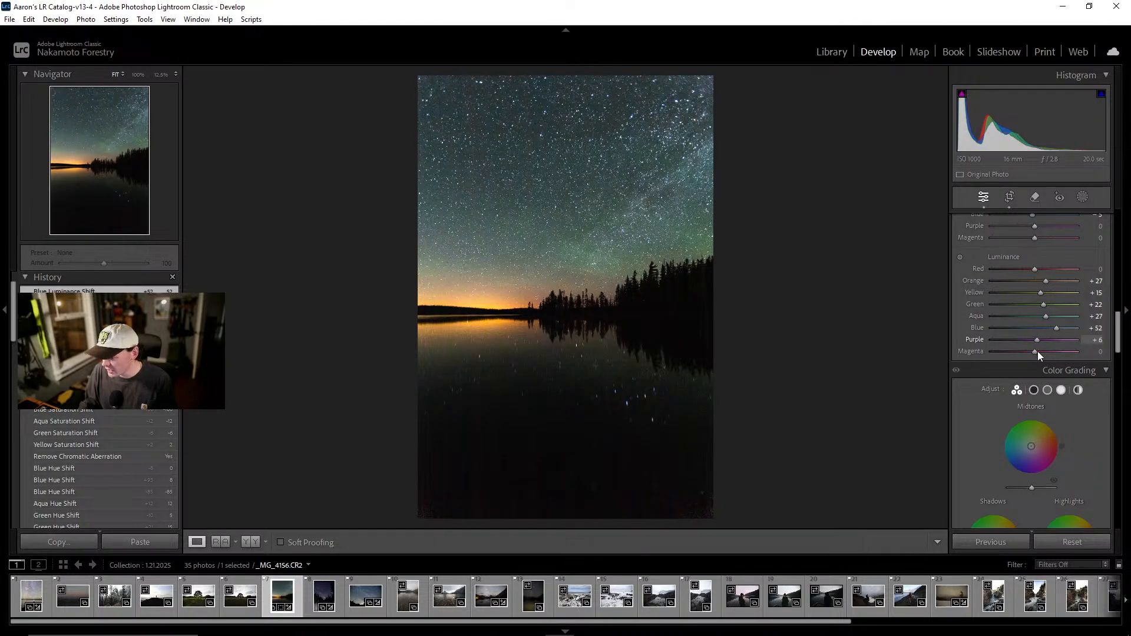
pyautogui.click(689, 102)
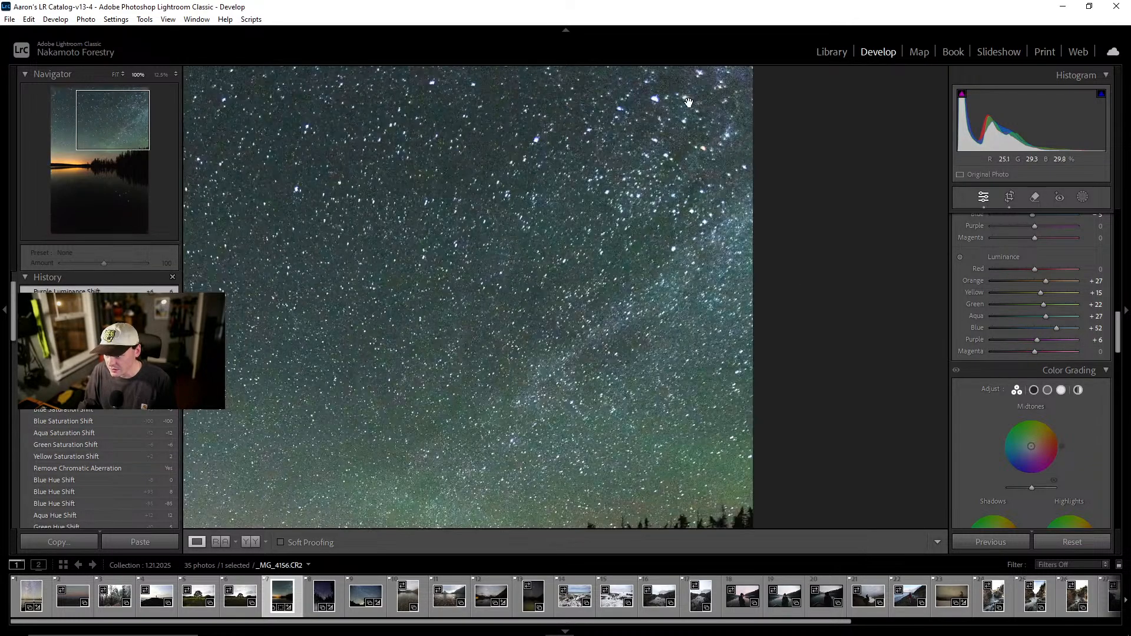
pyautogui.click(668, 226)
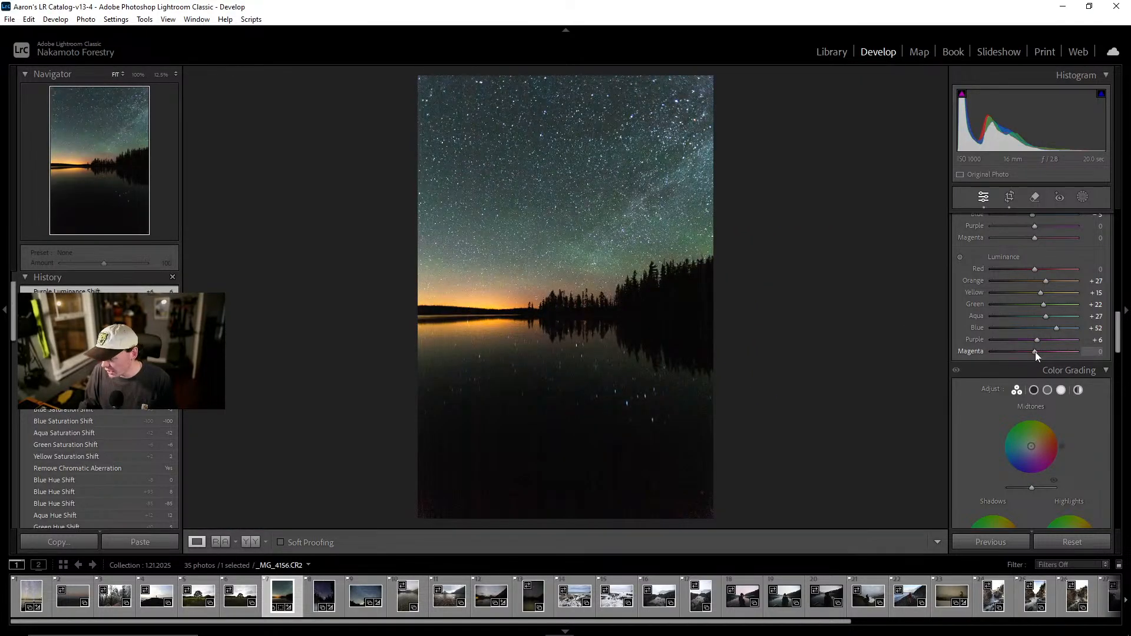
pyautogui.moveTo(1035, 353); pyautogui.dragTo(1056, 355)
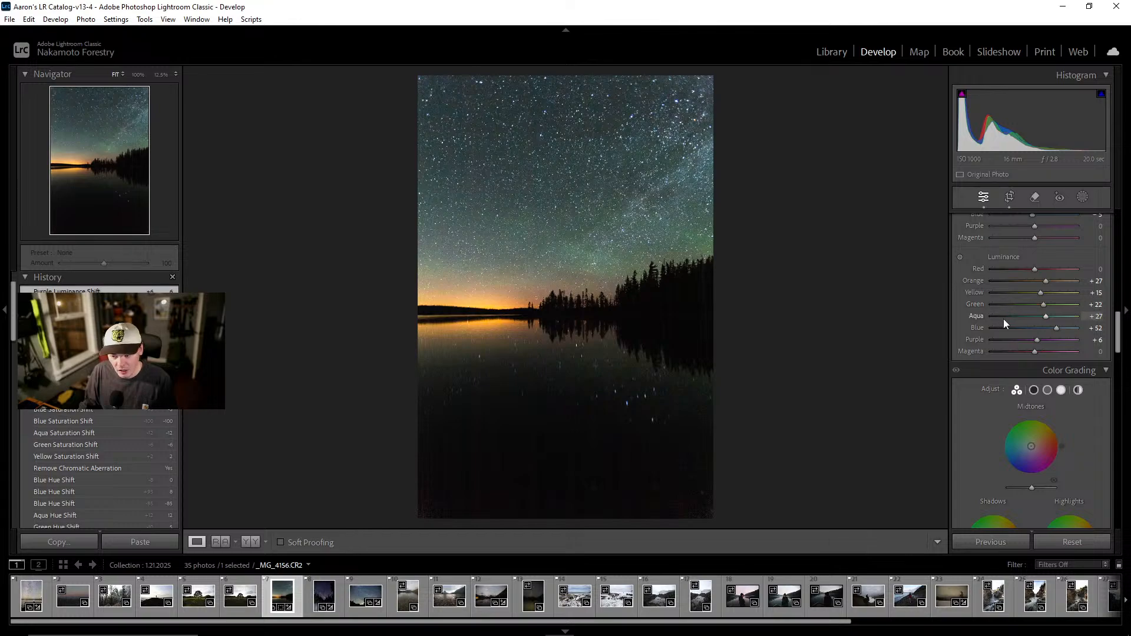
pyautogui.scroll(10, 1002, 319)
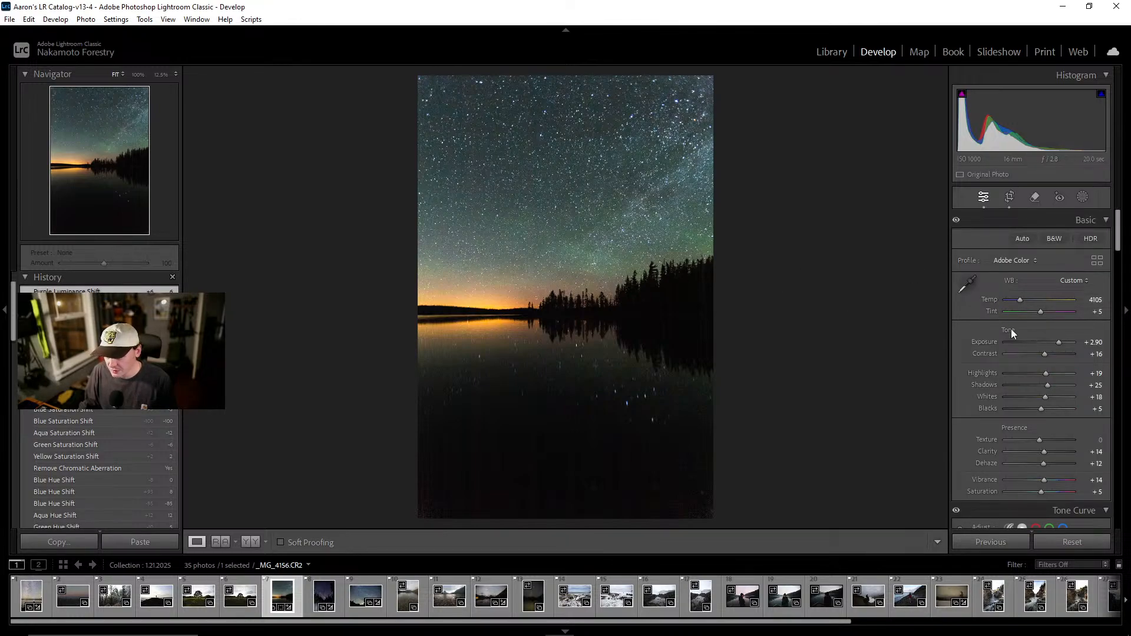
pyautogui.scroll(-6, 1021, 330)
pyautogui.scroll(-5, 1021, 350)
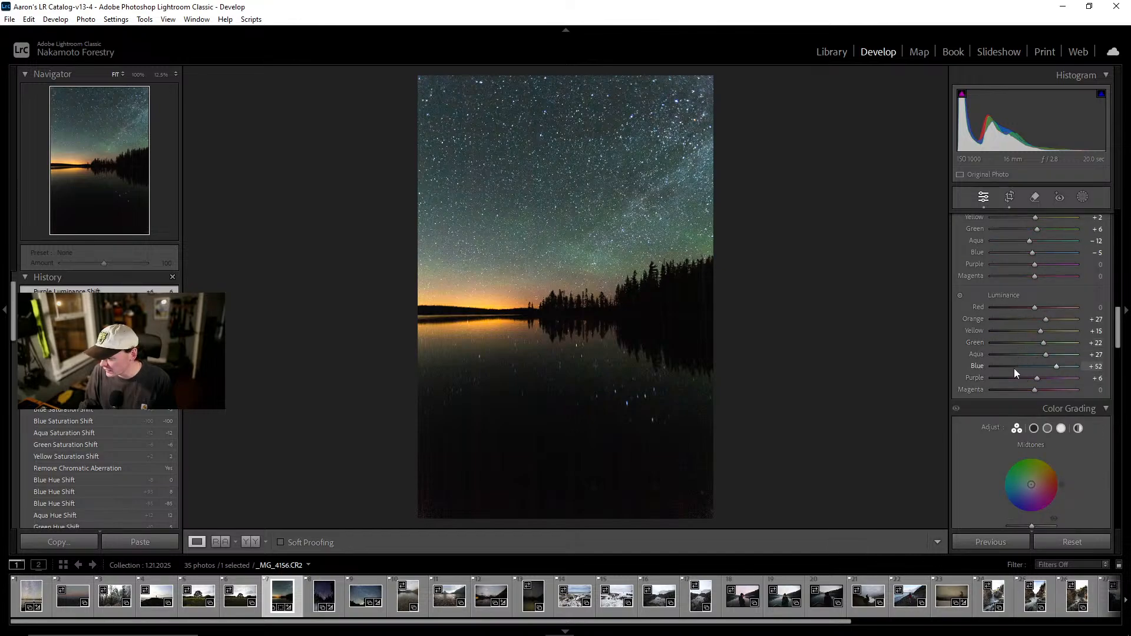
pyautogui.scroll(-3, 1069, 351)
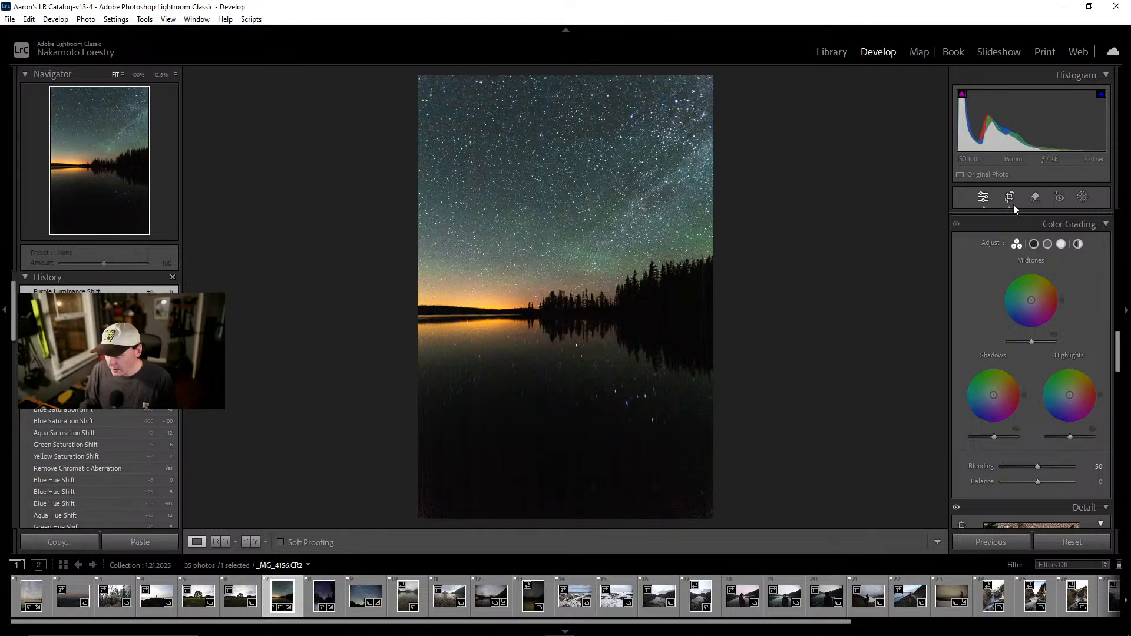
pyautogui.scroll(8, 1057, 256)
pyautogui.scroll(2, 1064, 259)
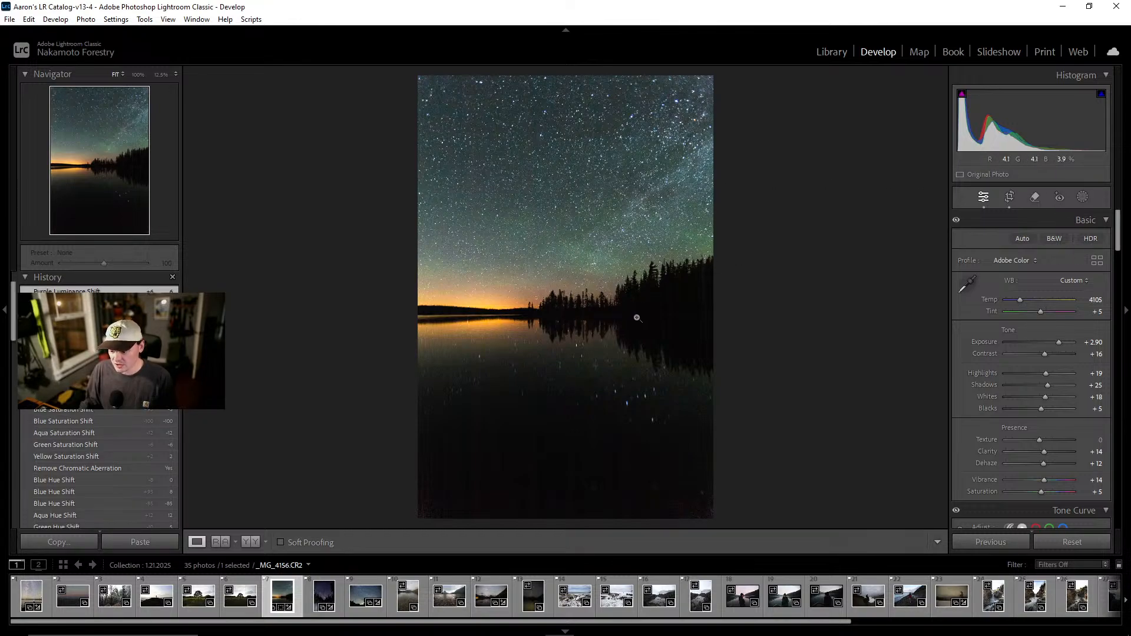
# Add a linear gradient mask from the photo's lower edge up to just above the treeline and hide its overlay
pyautogui.click(1084, 197)
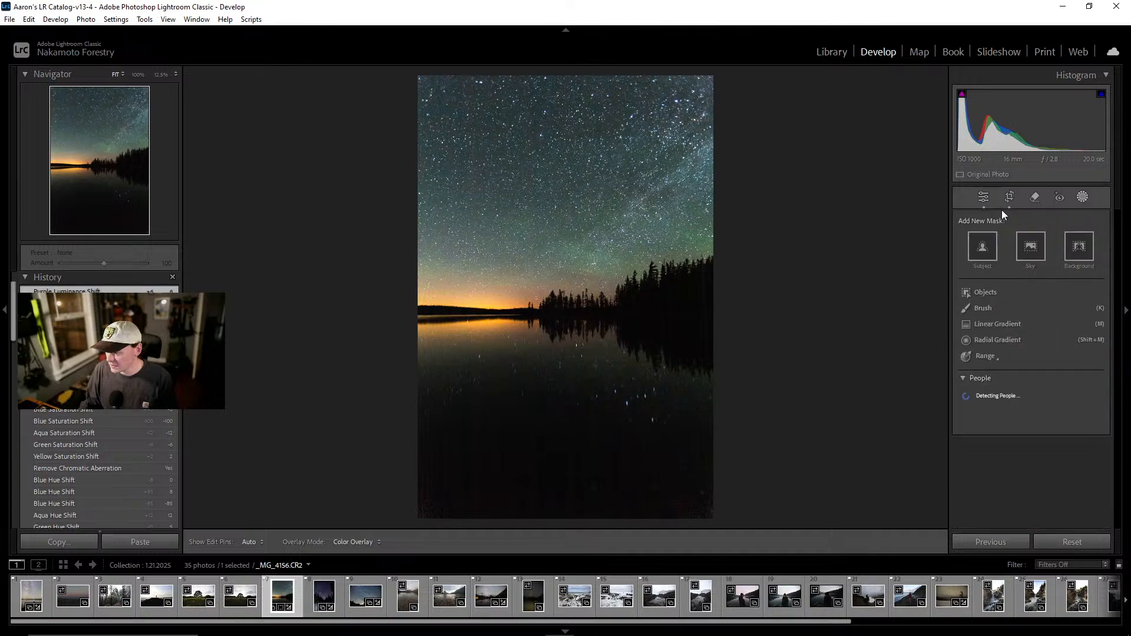
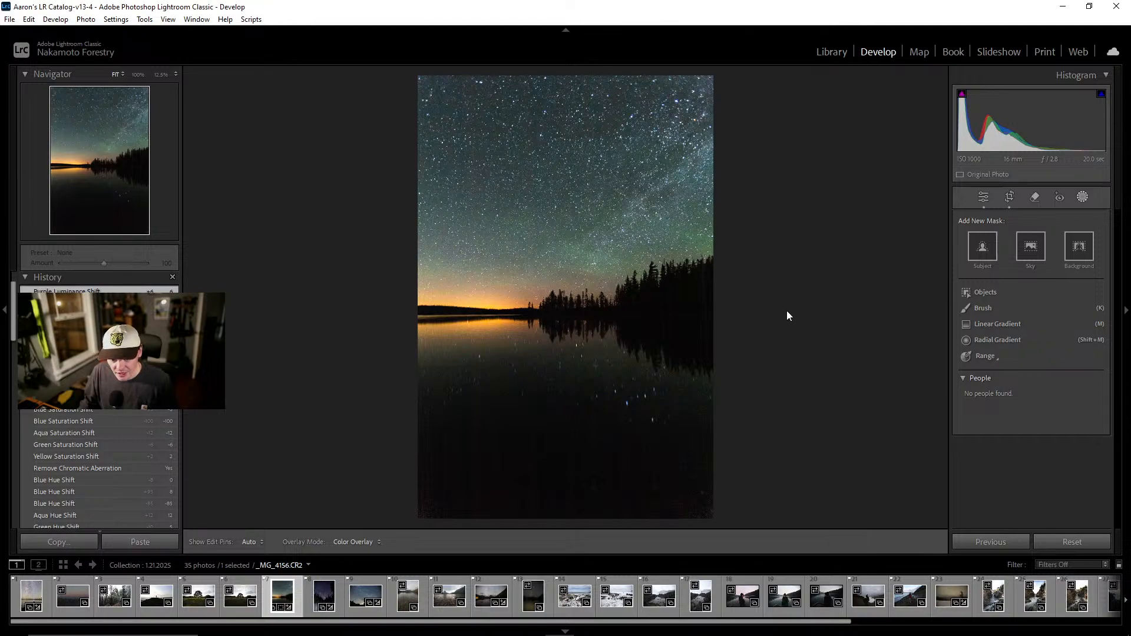
pyautogui.click(993, 324)
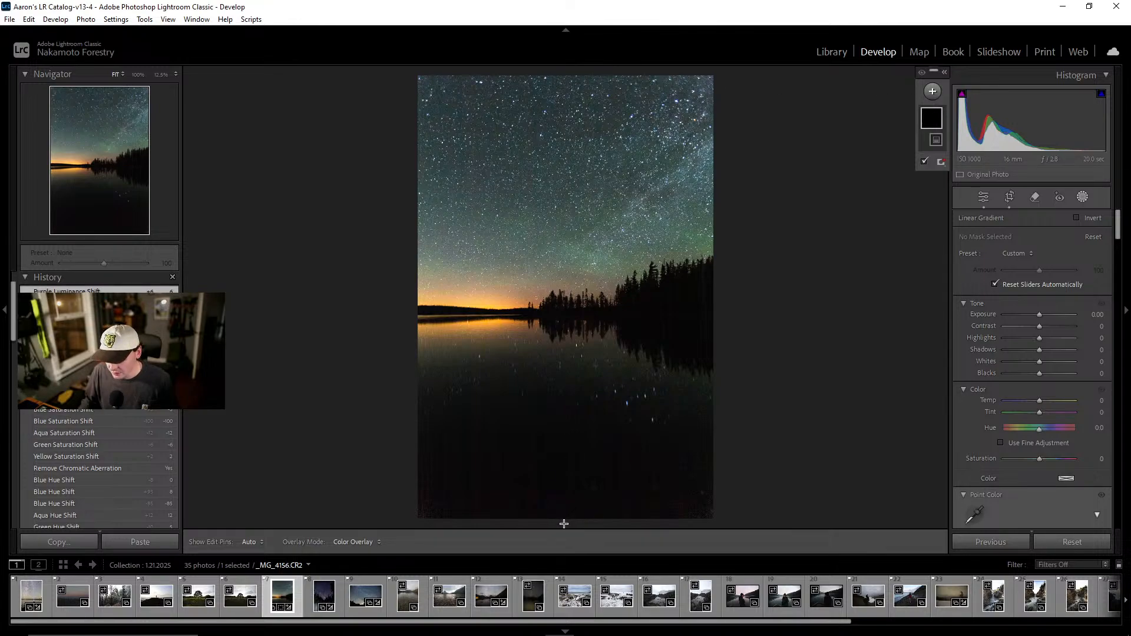
pyautogui.moveTo(561, 522); pyautogui.dragTo(564, 272)
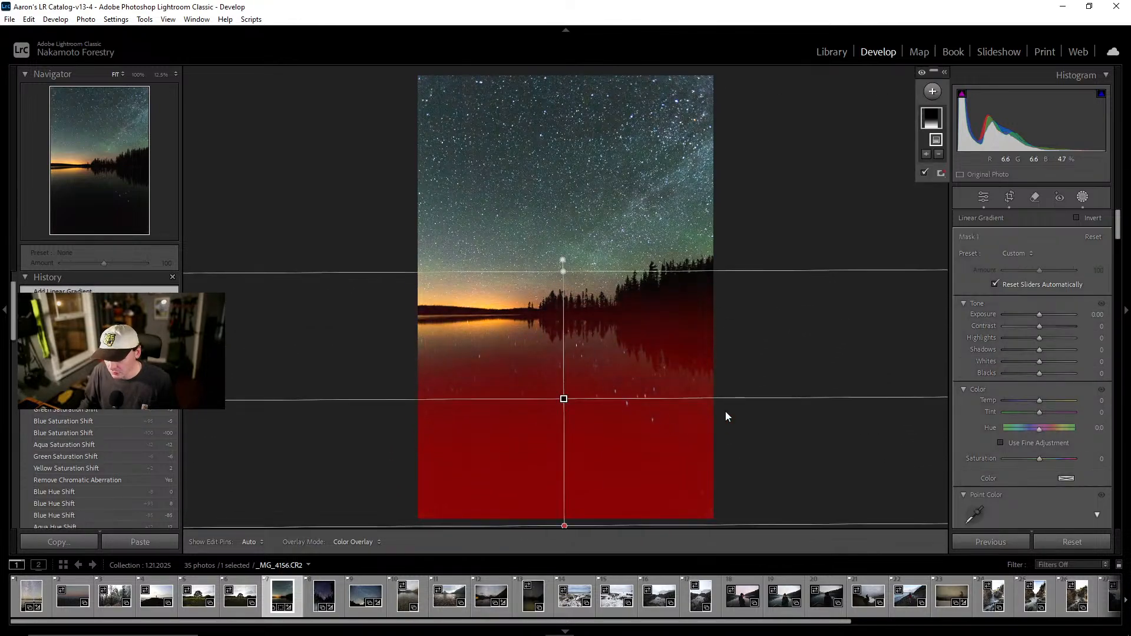
pyautogui.click(924, 172)
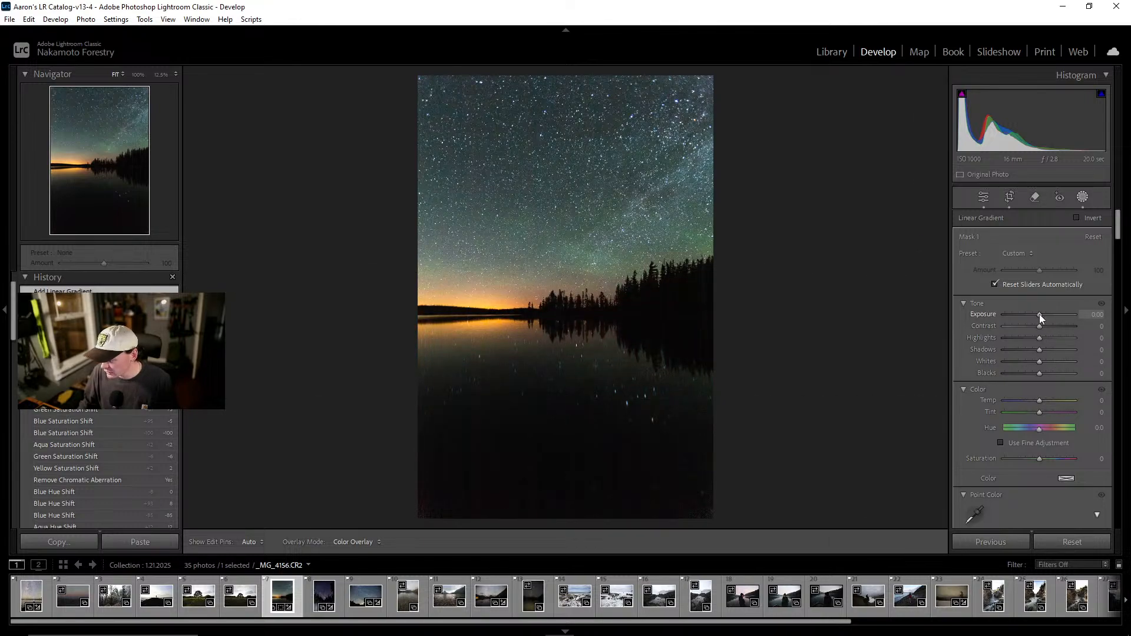
# Set the lake gradient mask's exposure to -1.02, contrast to -5, highlights to 14, shadows to -64 and blacks to 10
pyautogui.moveTo(1039, 314)
pyautogui.mouseDown()
pyautogui.moveTo(1028, 316)
pyautogui.moveTo(1076, 316)
pyautogui.moveTo(1030, 328)
pyautogui.mouseUp()
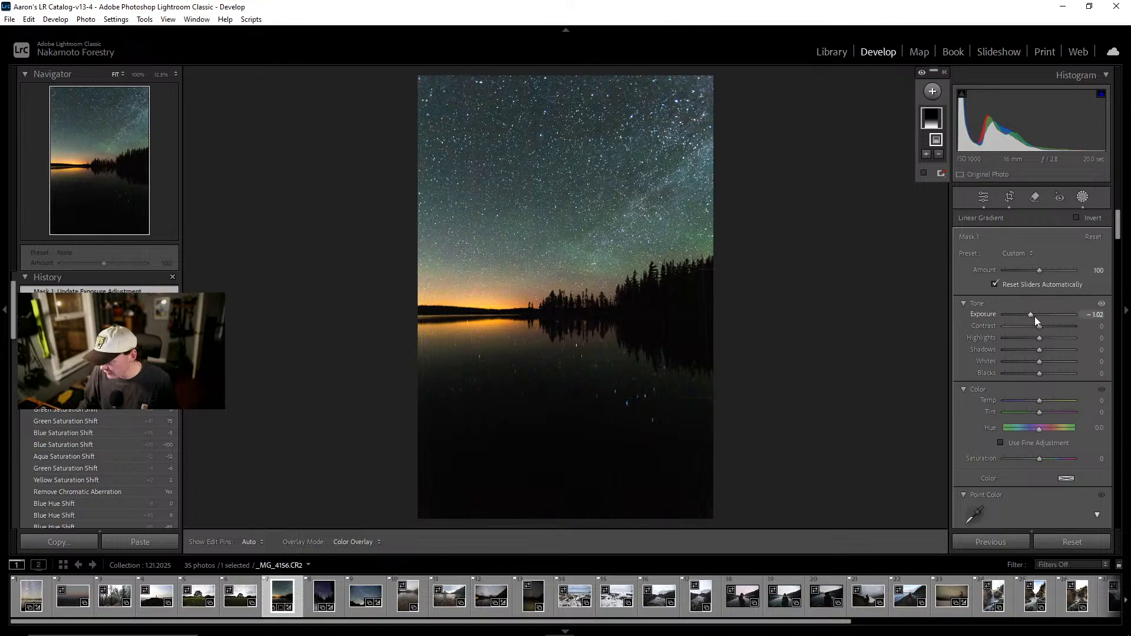
pyautogui.moveTo(1039, 327); pyautogui.dragTo(1017, 359)
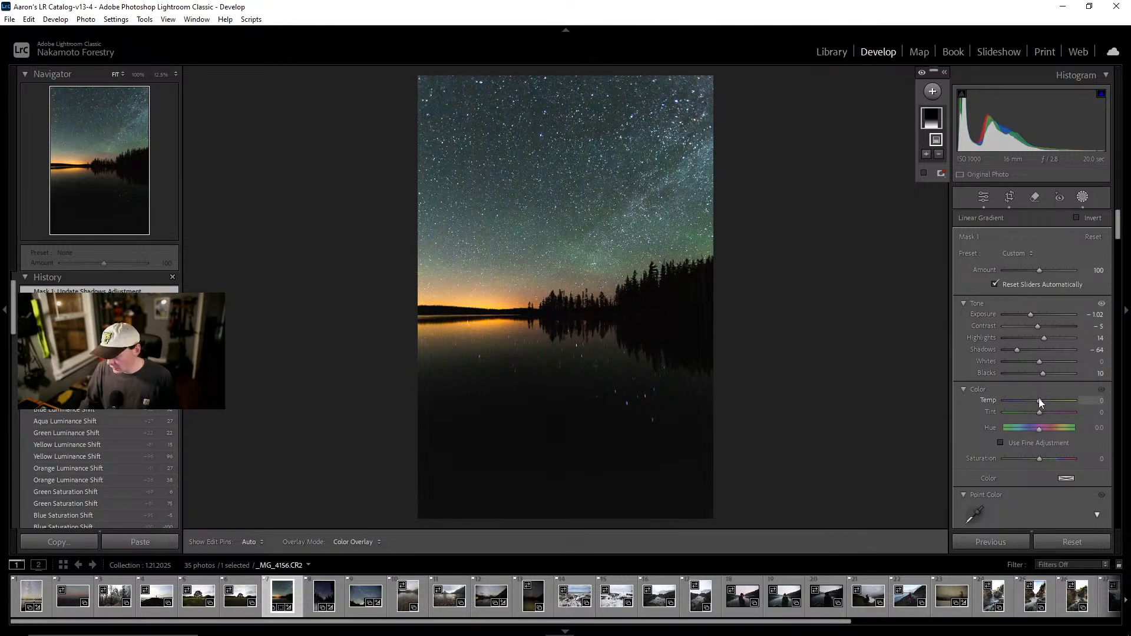
# Set the lake mask's colour temperature to -31, saturation to -15 and tint to -10
pyautogui.moveTo(1039, 401); pyautogui.dragTo(996, 405)
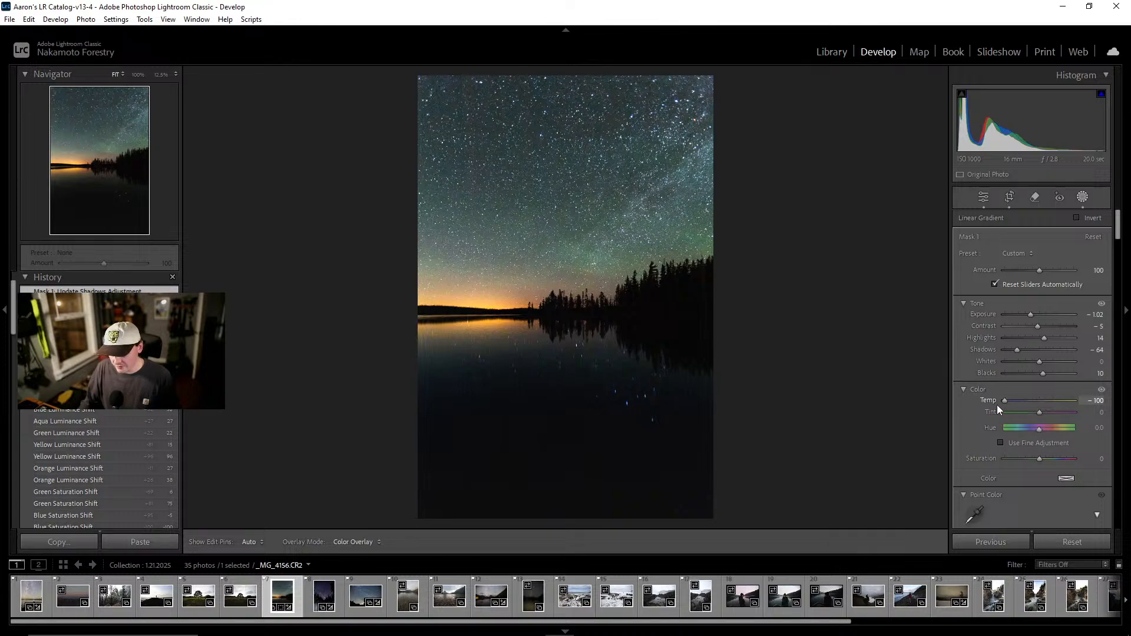
pyautogui.moveTo(997, 405); pyautogui.dragTo(1042, 404)
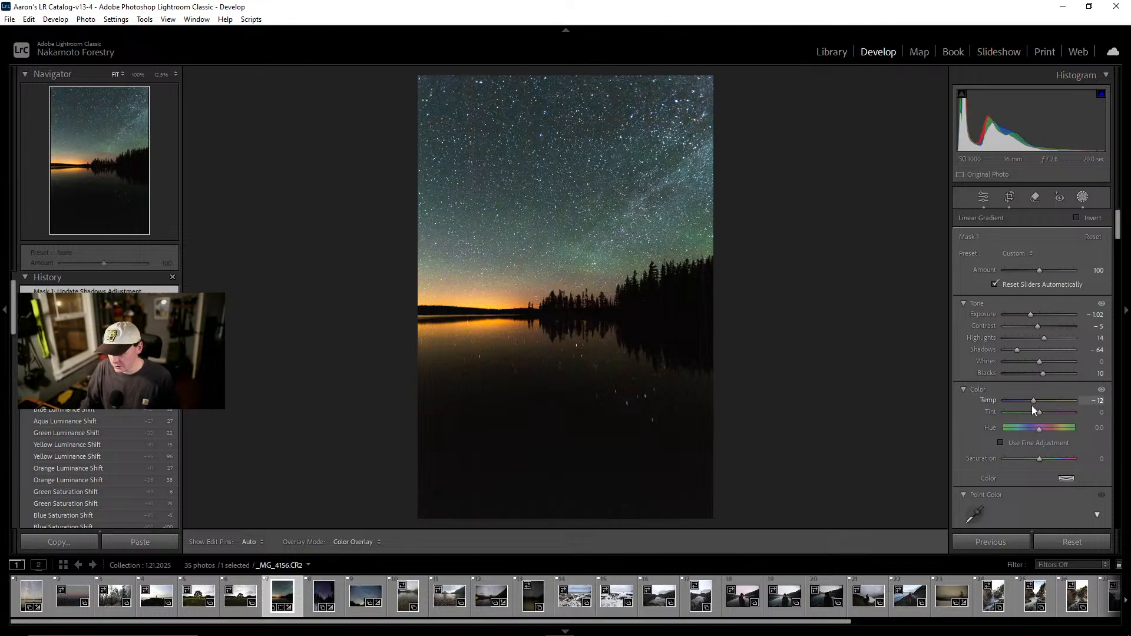
pyautogui.moveTo(1031, 405)
pyautogui.mouseDown()
pyautogui.moveTo(1041, 405)
pyautogui.moveTo(1000, 410)
pyautogui.moveTo(1027, 410)
pyautogui.mouseUp()
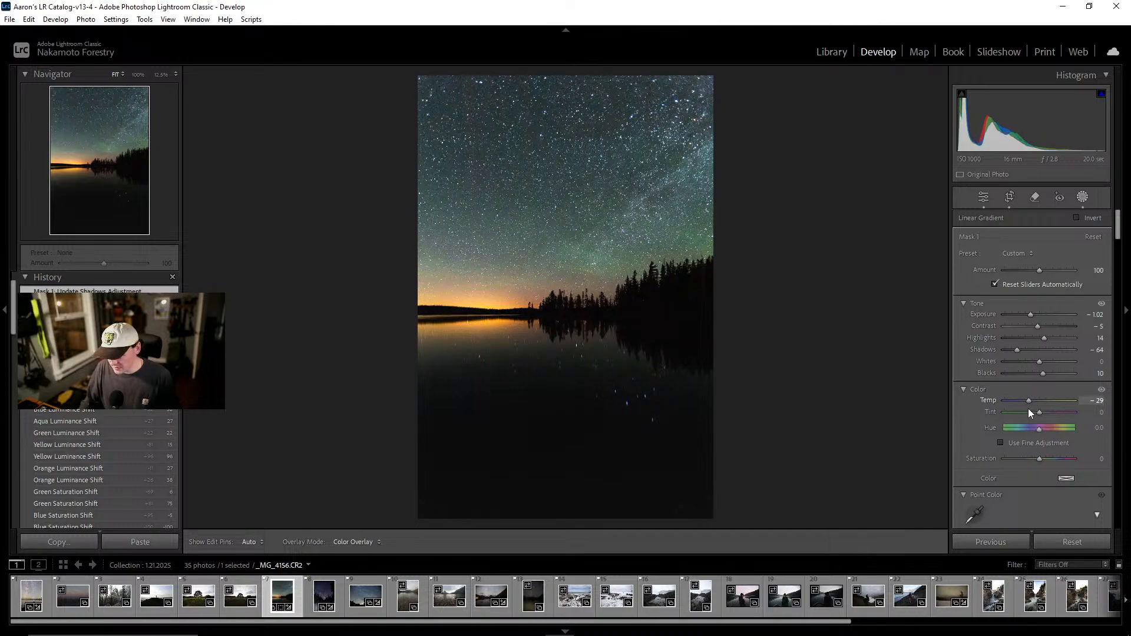
pyautogui.moveTo(1028, 408); pyautogui.dragTo(1027, 409)
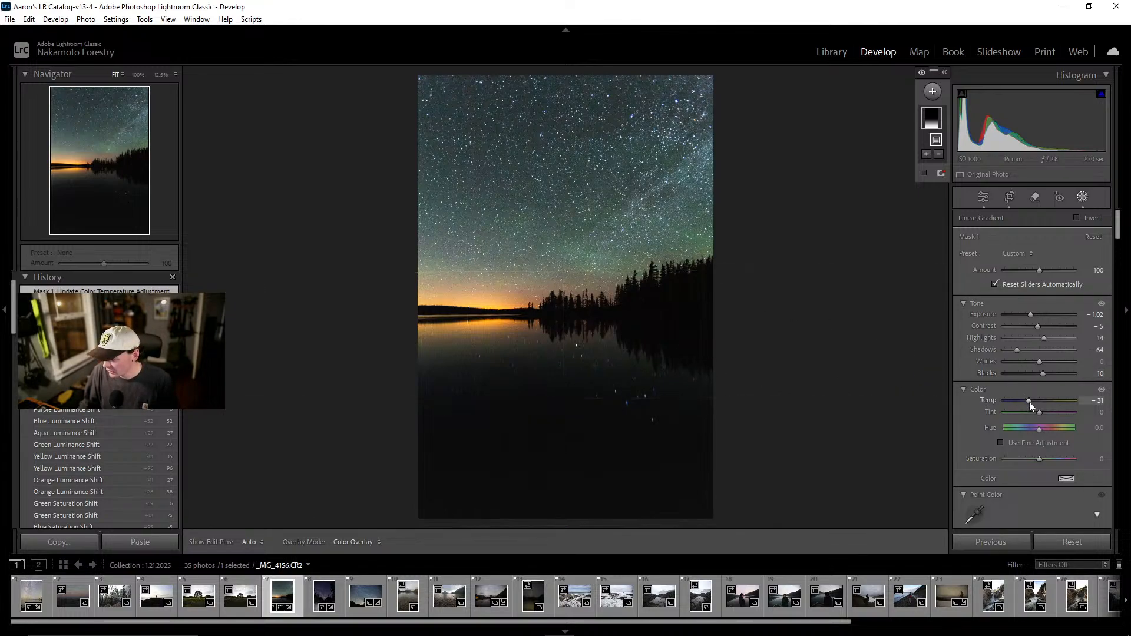
pyautogui.moveTo(1041, 459)
pyautogui.mouseDown()
pyautogui.moveTo(1004, 462)
pyautogui.moveTo(1035, 462)
pyautogui.mouseUp()
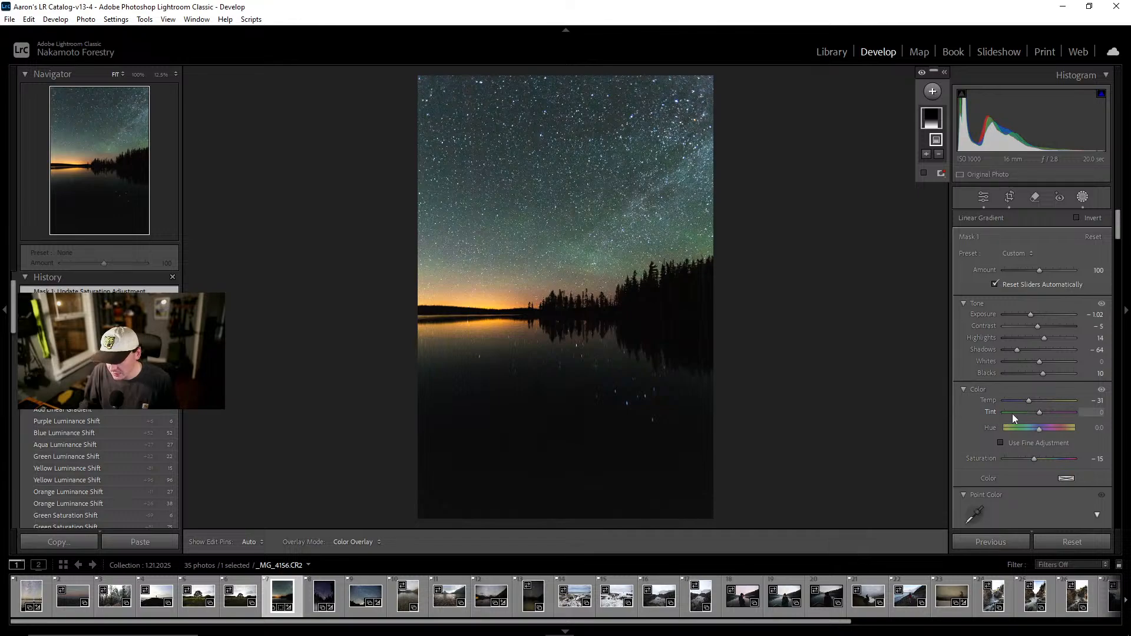
pyautogui.moveTo(1040, 413); pyautogui.dragTo(1063, 417)
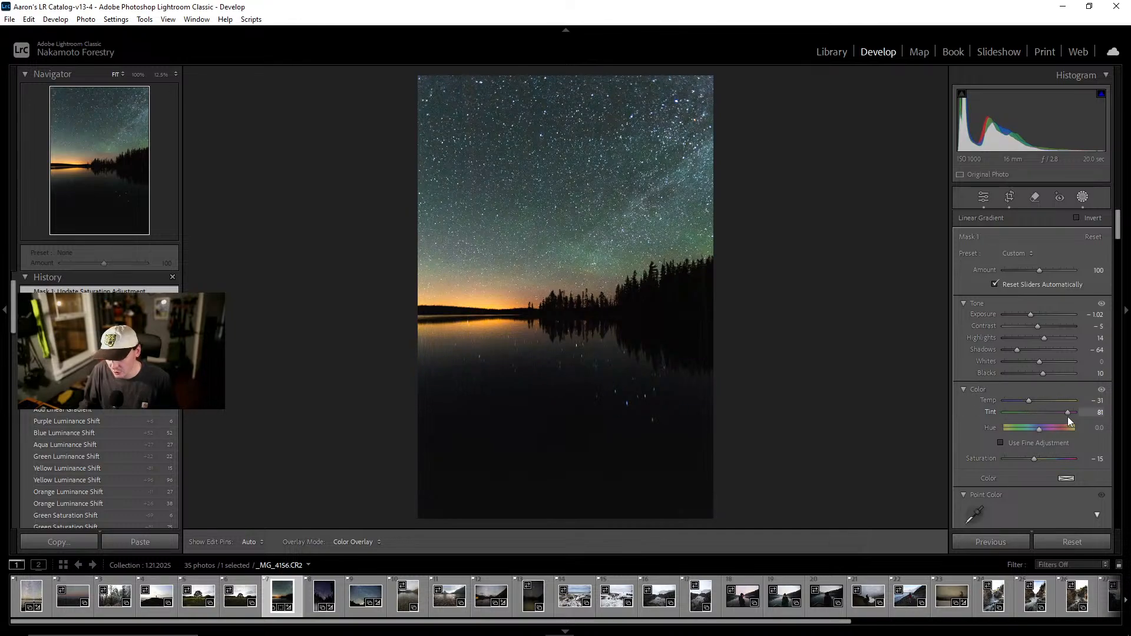
pyautogui.moveTo(1012, 420); pyautogui.dragTo(1036, 416)
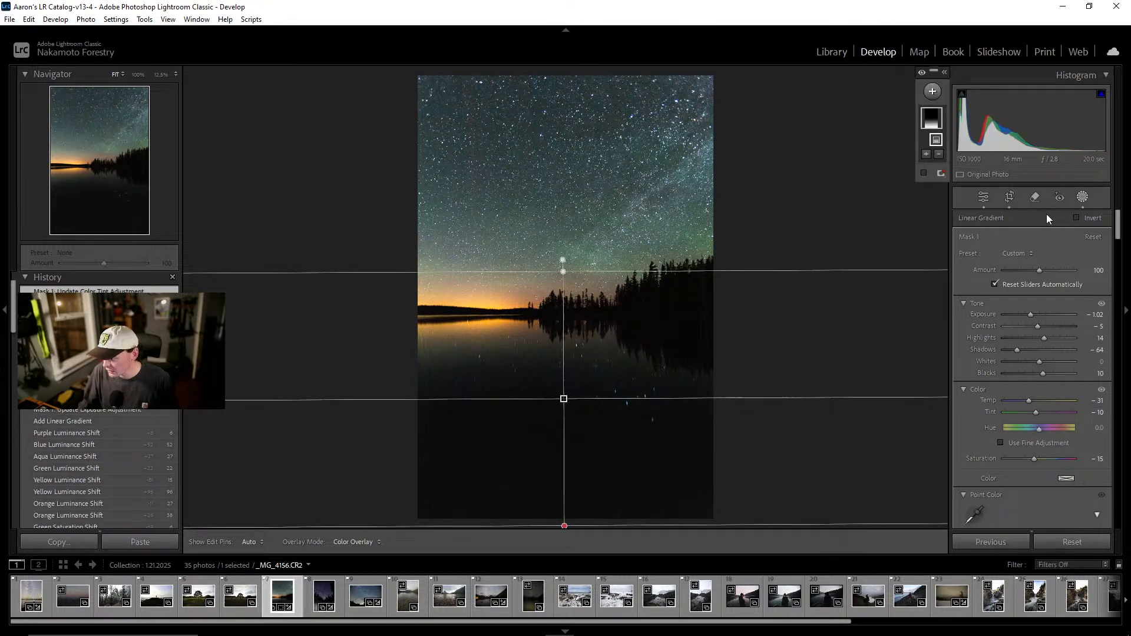
# Leave masking and inspect the star reflections in the lake at 100%
pyautogui.click(1083, 196)
pyautogui.click(608, 357)
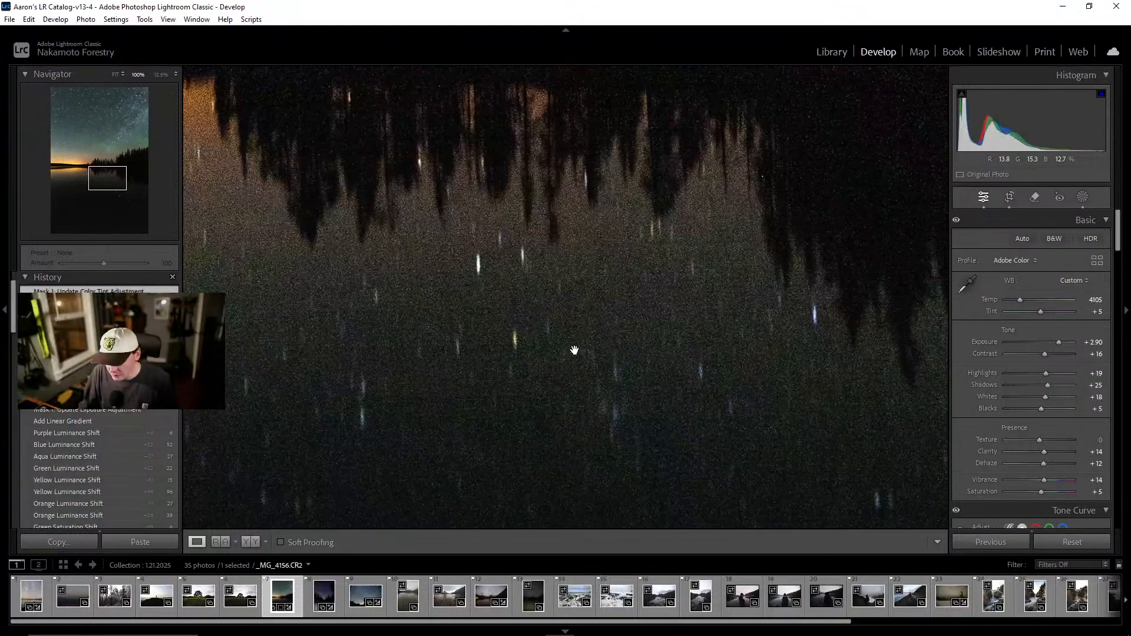
pyautogui.moveTo(589, 320); pyautogui.dragTo(727, 298)
pyautogui.click(644, 363)
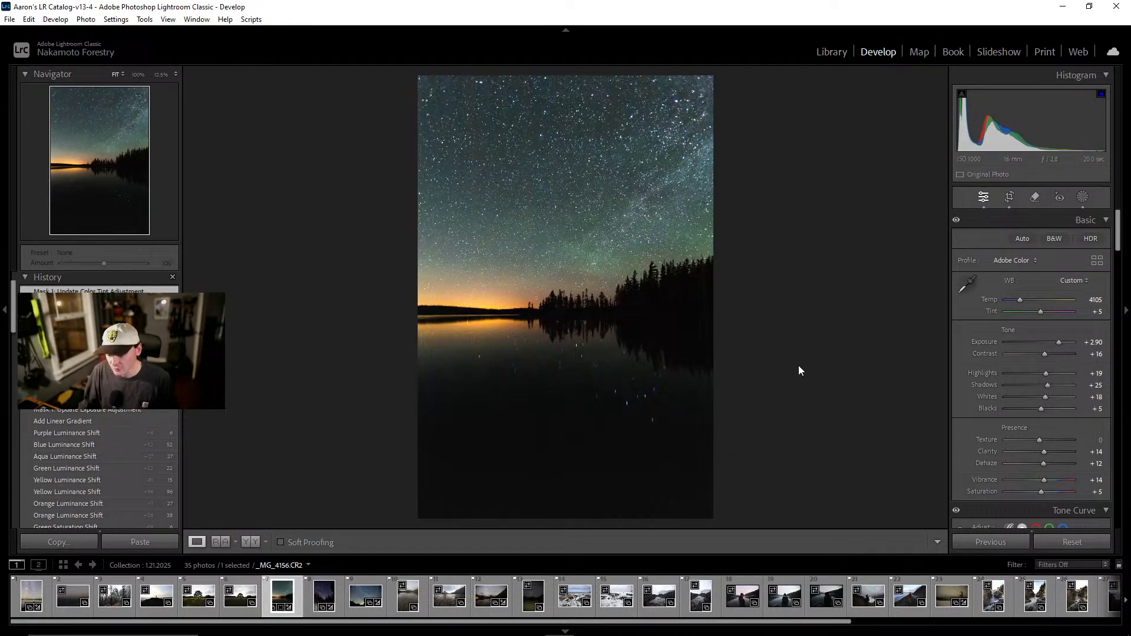
# Add a second linear gradient mask over the sky, from the photo's upper edge down to the shoreline
pyautogui.click(1083, 196)
pyautogui.click(925, 141)
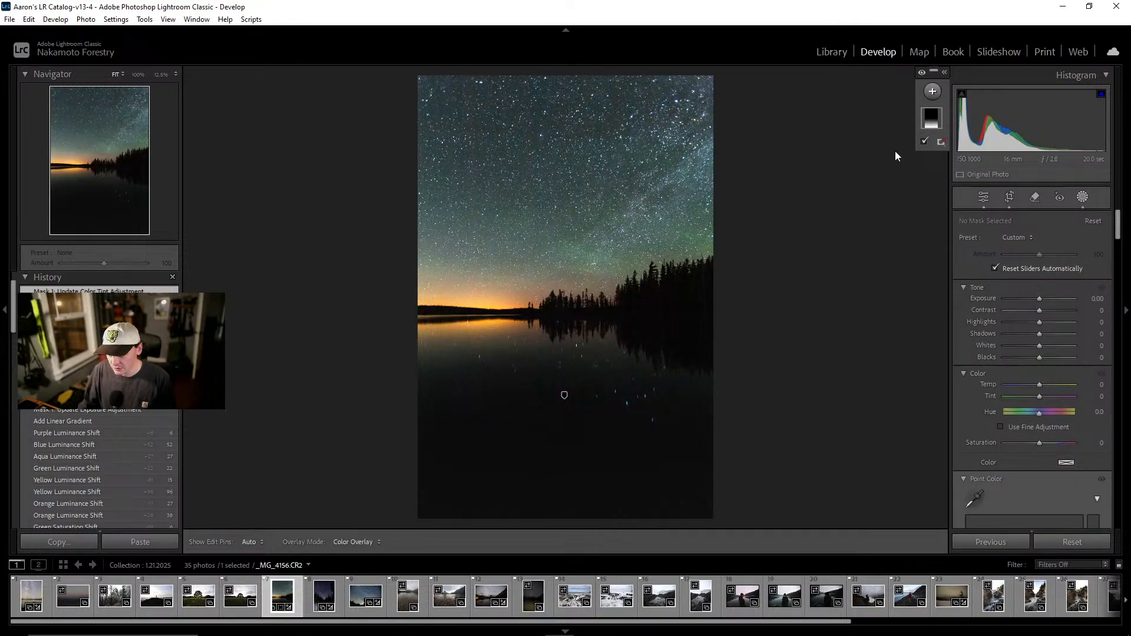
pyautogui.click(933, 92)
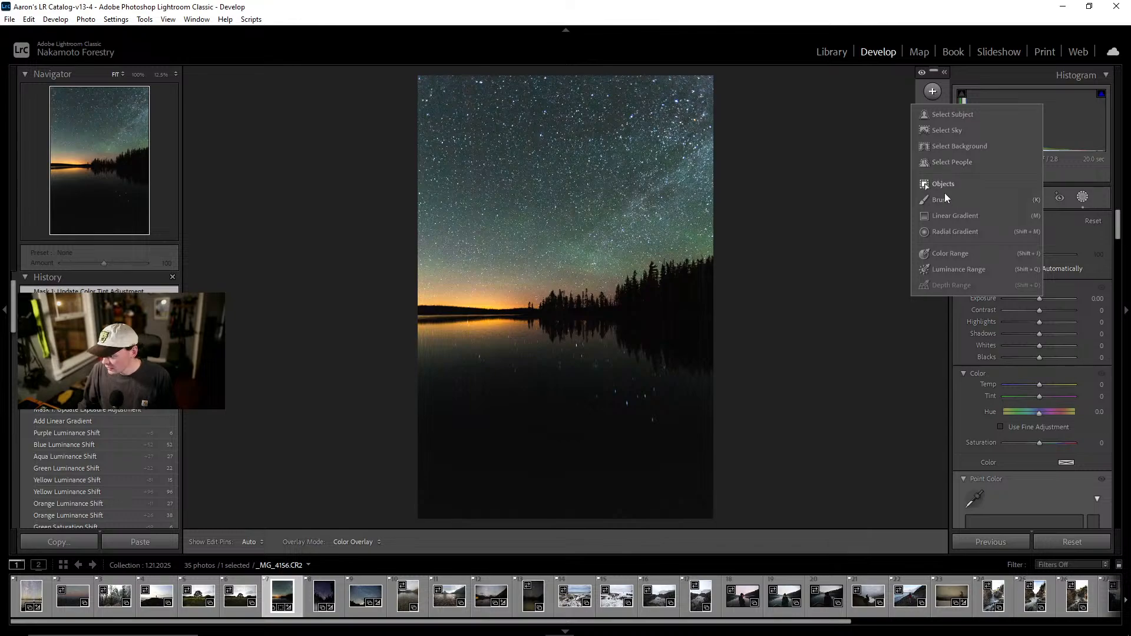
pyautogui.click(945, 217)
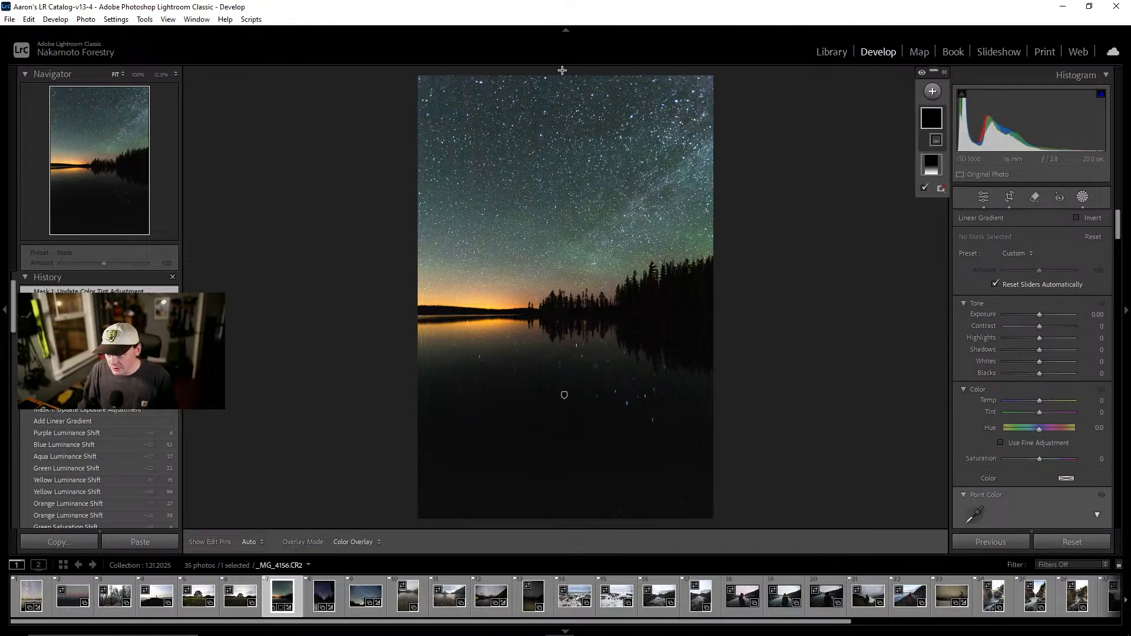
pyautogui.moveTo(561, 70)
pyautogui.mouseDown()
pyautogui.moveTo(579, 243)
pyautogui.moveTo(563, 380)
pyautogui.moveTo(563, 308)
pyautogui.moveTo(563, 318)
pyautogui.mouseUp()
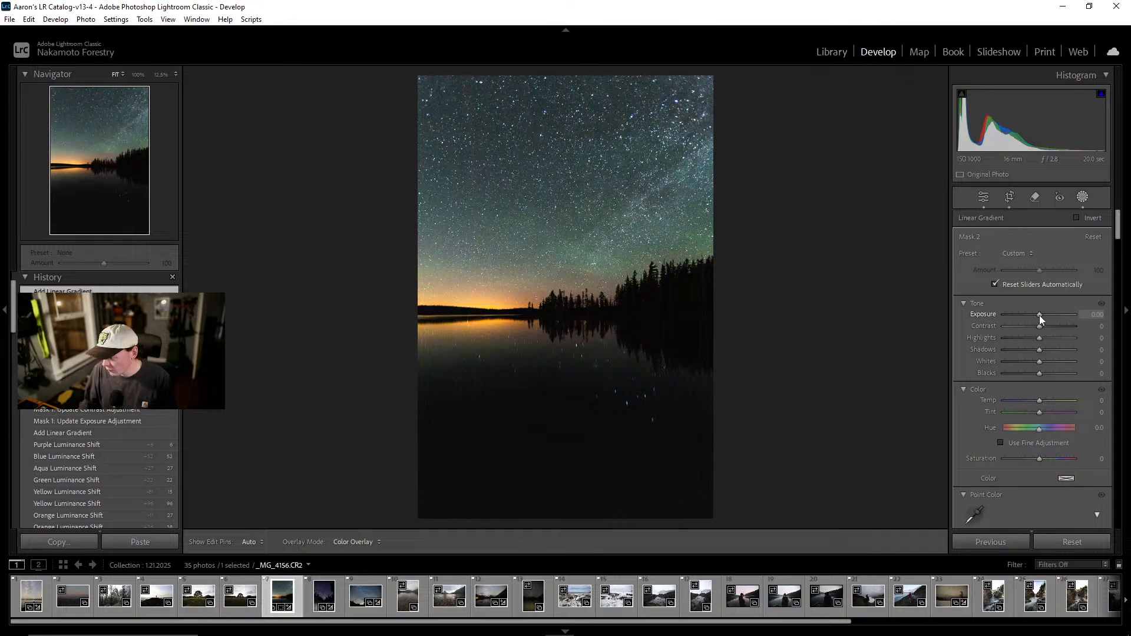
# Set the sky mask's exposure to -0.61, contrast to 12 and highlights to 5
pyautogui.moveTo(1039, 315); pyautogui.dragTo(1034, 315)
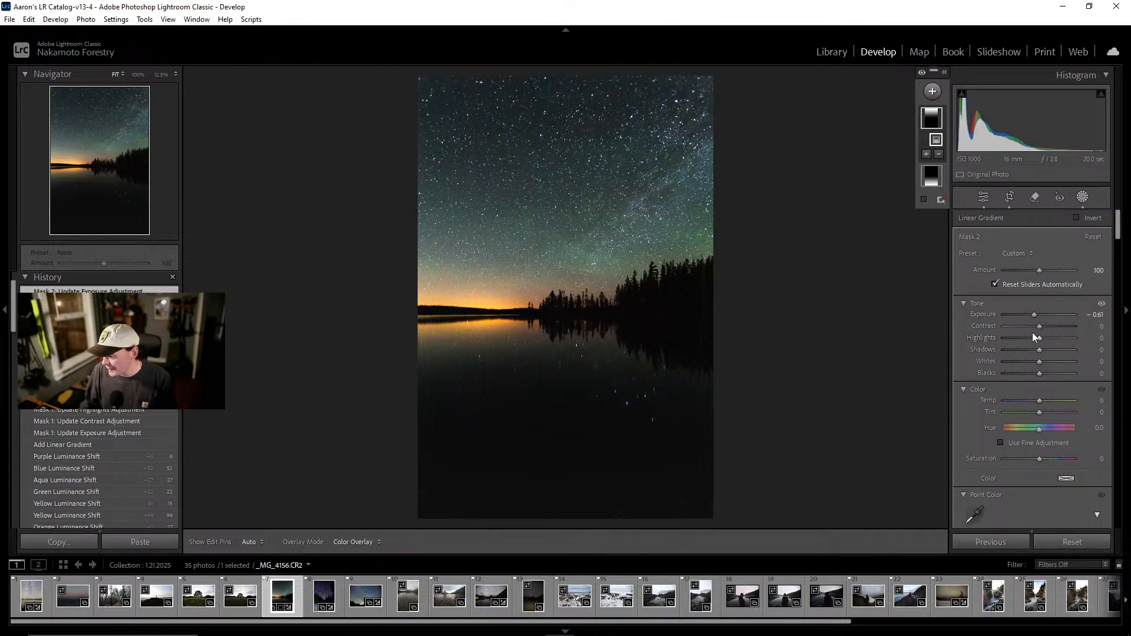
pyautogui.moveTo(1038, 327)
pyautogui.mouseDown()
pyautogui.moveTo(1057, 326)
pyautogui.moveTo(1034, 331)
pyautogui.moveTo(1043, 331)
pyautogui.mouseUp()
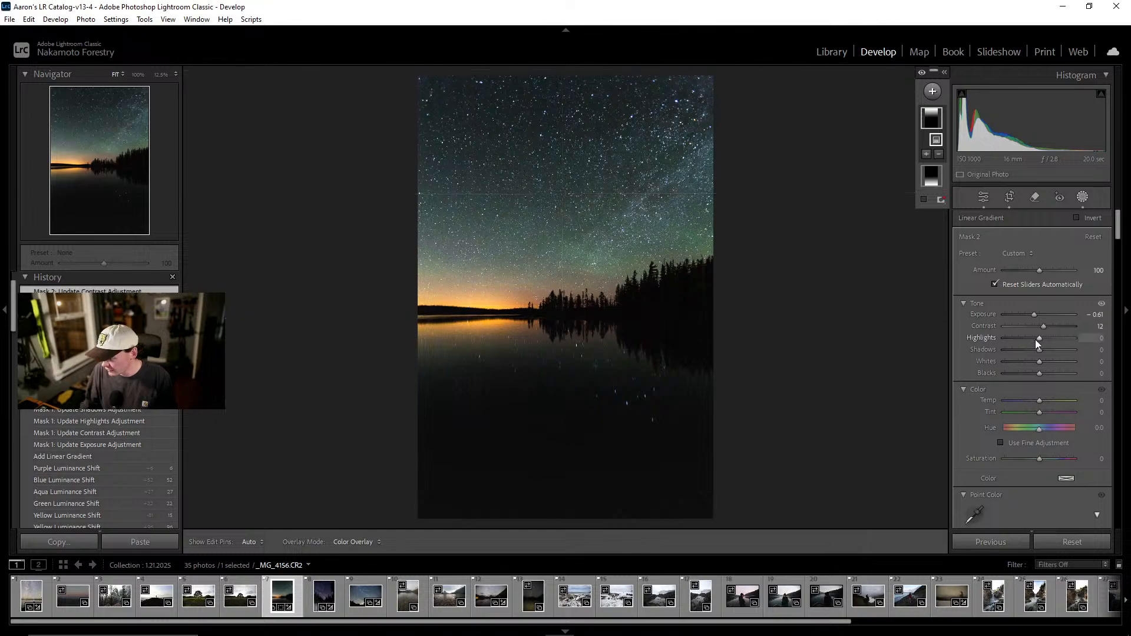
pyautogui.moveTo(1039, 338)
pyautogui.mouseDown()
pyautogui.moveTo(1055, 337)
pyautogui.moveTo(1030, 342)
pyautogui.moveTo(1042, 343)
pyautogui.mouseUp()
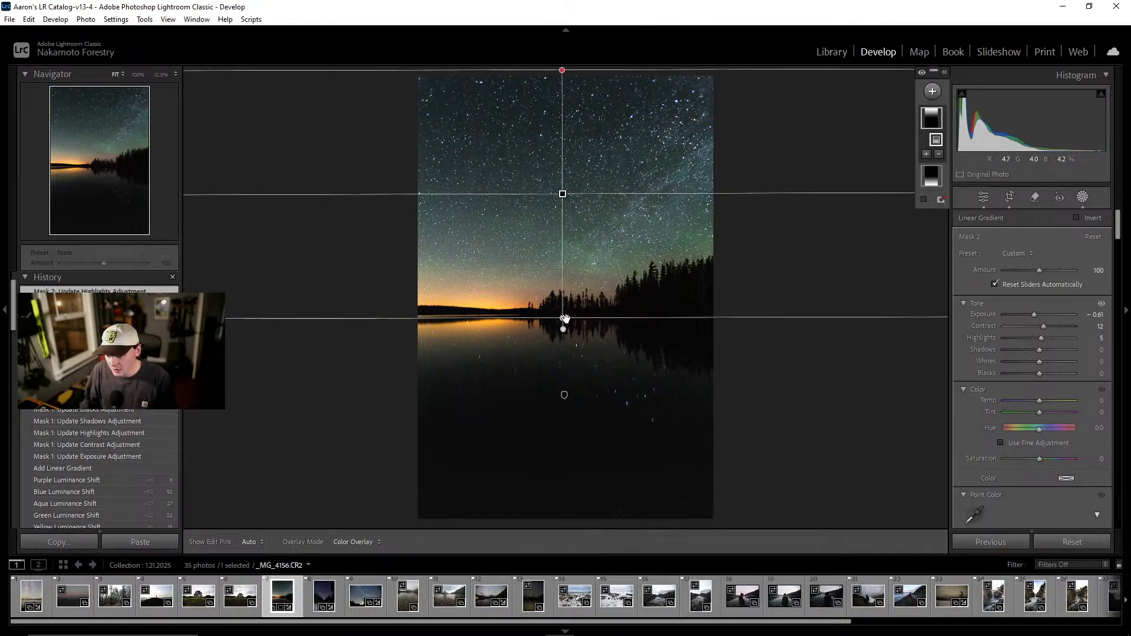
# Tilt and widen the sky gradient towards the upper-right corner and set its highlights to 22, shadows to -24, whites to 10 and blacks to -2
pyautogui.moveTo(563, 329); pyautogui.dragTo(537, 307)
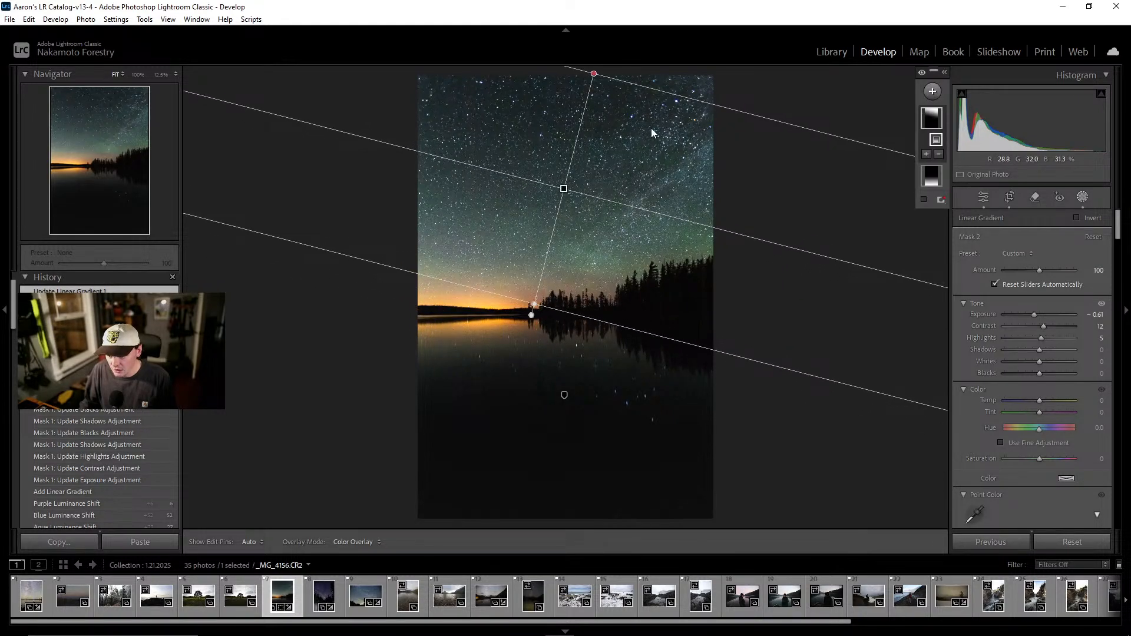
pyautogui.moveTo(619, 82); pyautogui.dragTo(638, 56)
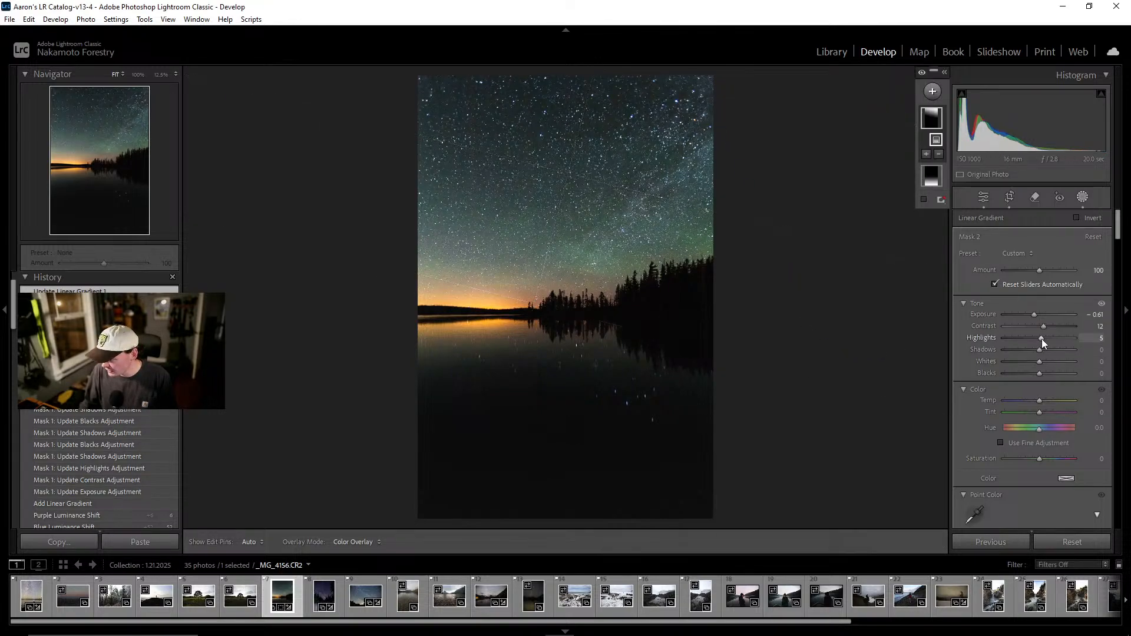
pyautogui.moveTo(1041, 338); pyautogui.dragTo(1039, 378)
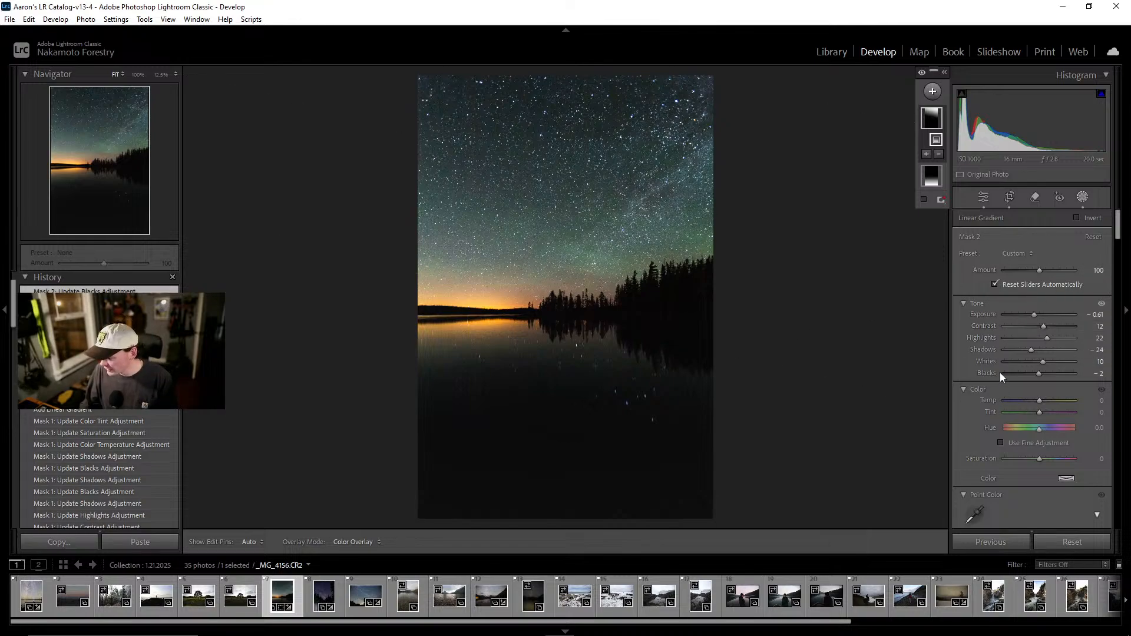
# Compare the photo with all masks switched off and on, leaving them on
pyautogui.scroll(-3, 1013, 327)
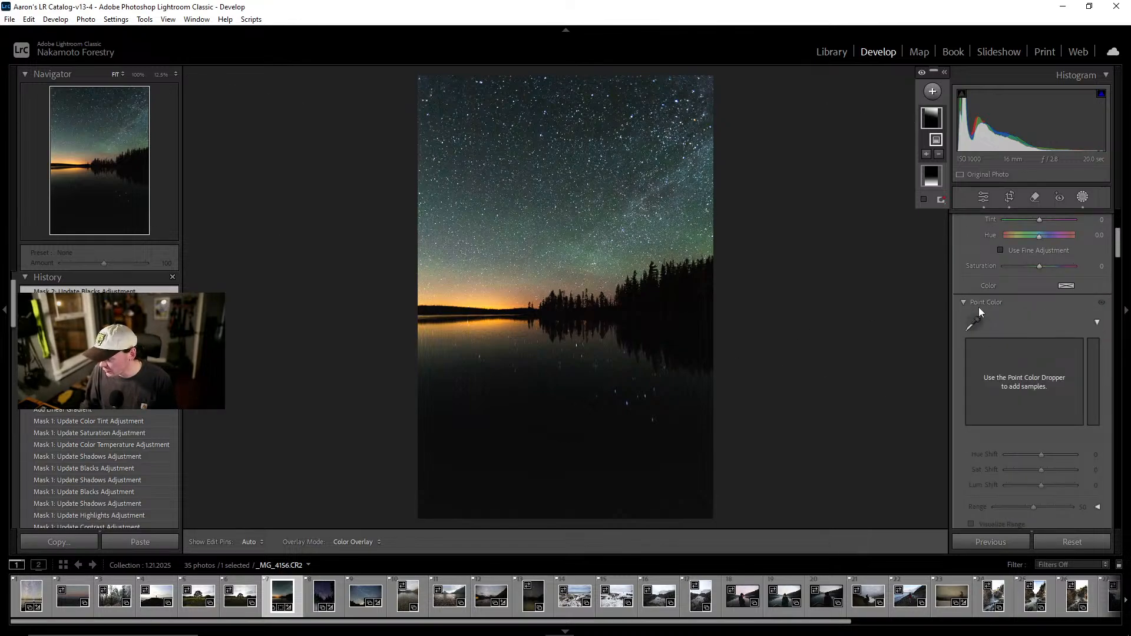
pyautogui.scroll(-10, 1006, 337)
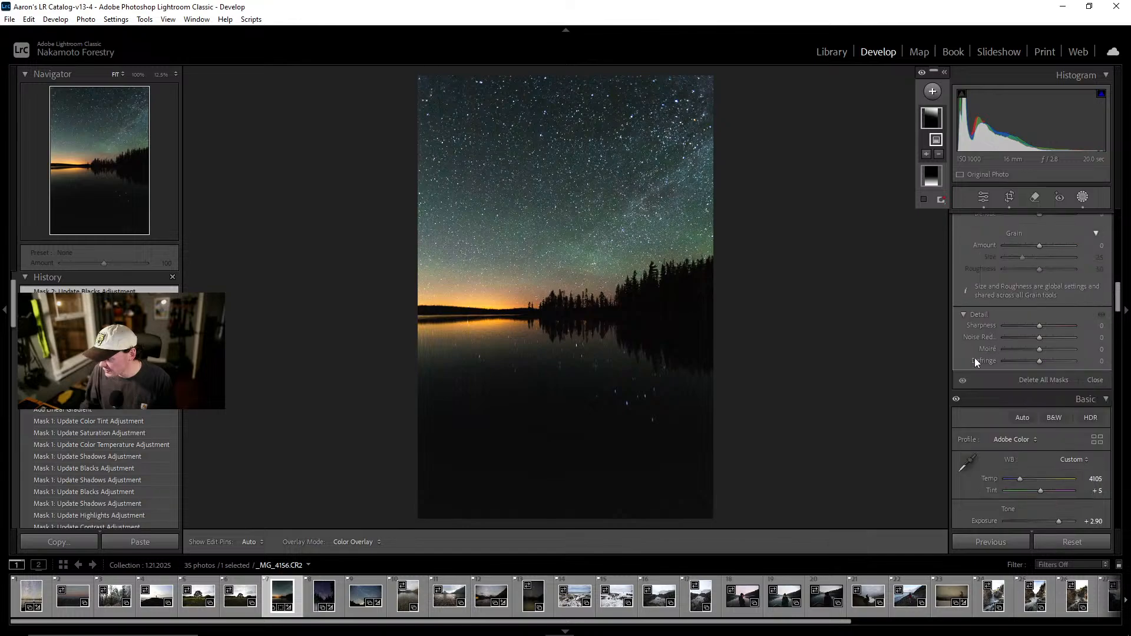
pyautogui.click(962, 380)
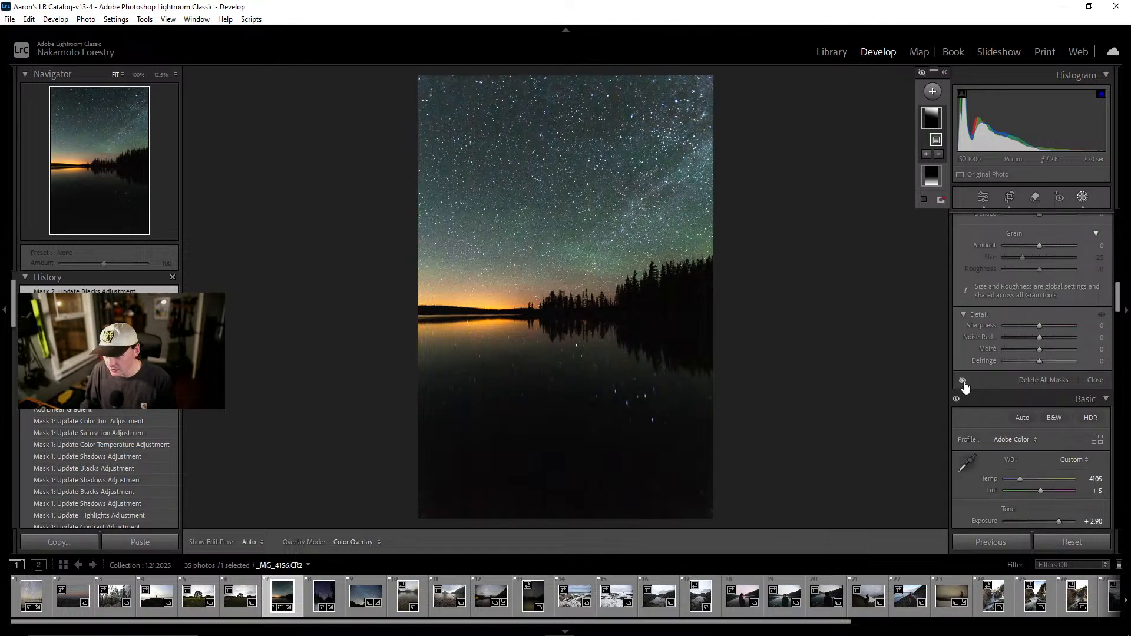
pyautogui.click(962, 381)
pyautogui.click(962, 381)
pyautogui.click(963, 382)
pyautogui.click(963, 382)
pyautogui.click(963, 381)
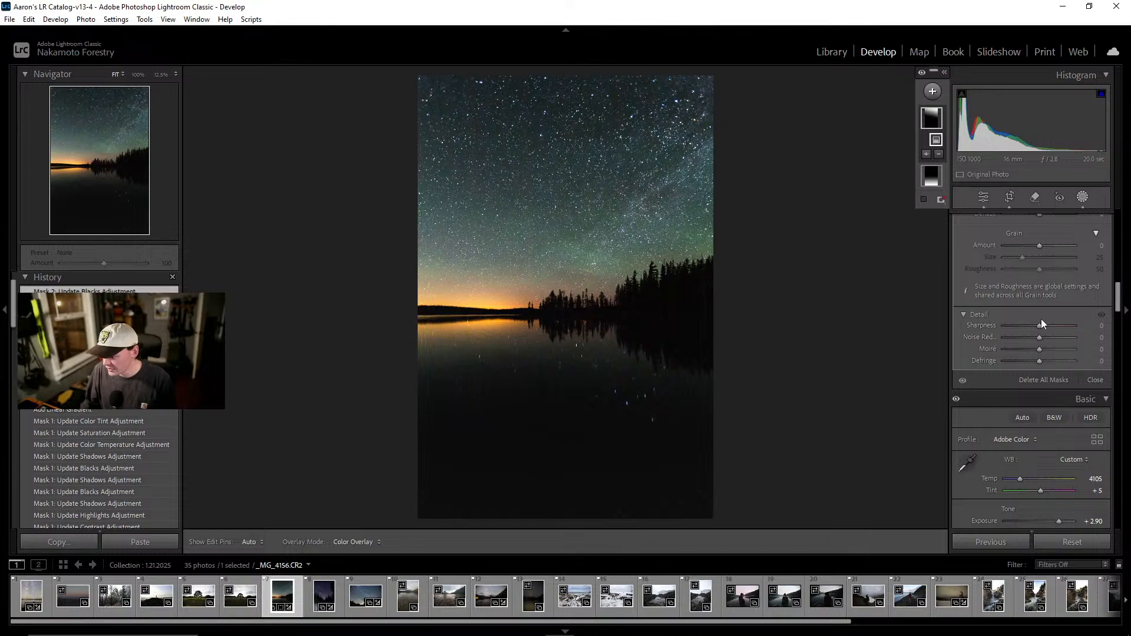
# Set the sky mask's colour temperature to -8, tint to -2 and saturation to -3
pyautogui.scroll(5, 1048, 317)
pyautogui.scroll(5, 1049, 318)
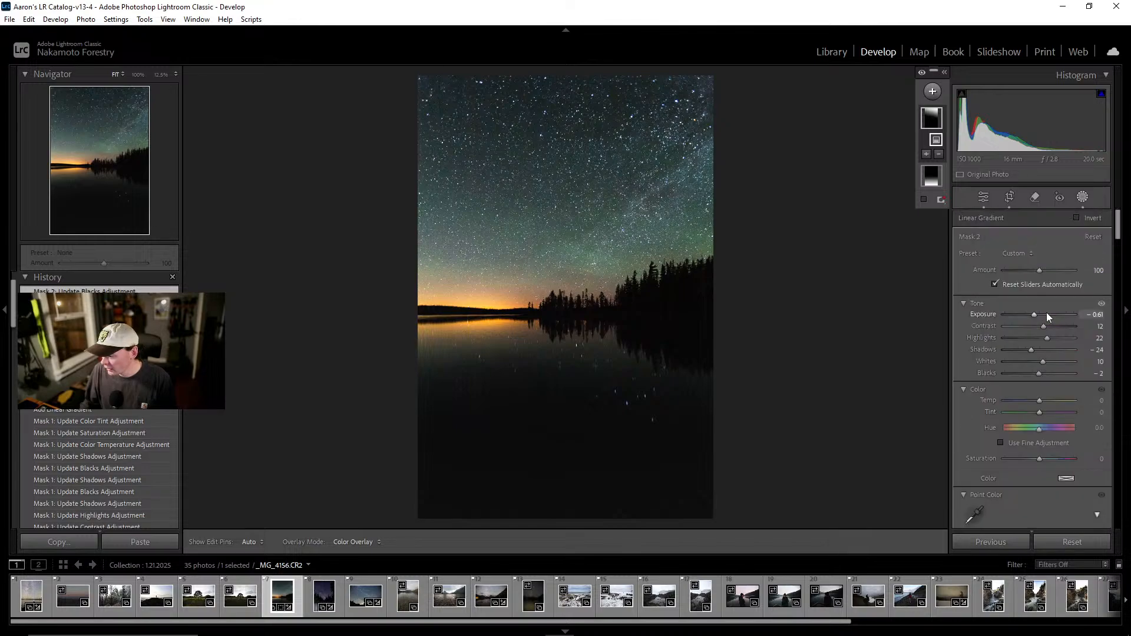
pyautogui.scroll(-2, 997, 311)
pyautogui.scroll(5, 1001, 316)
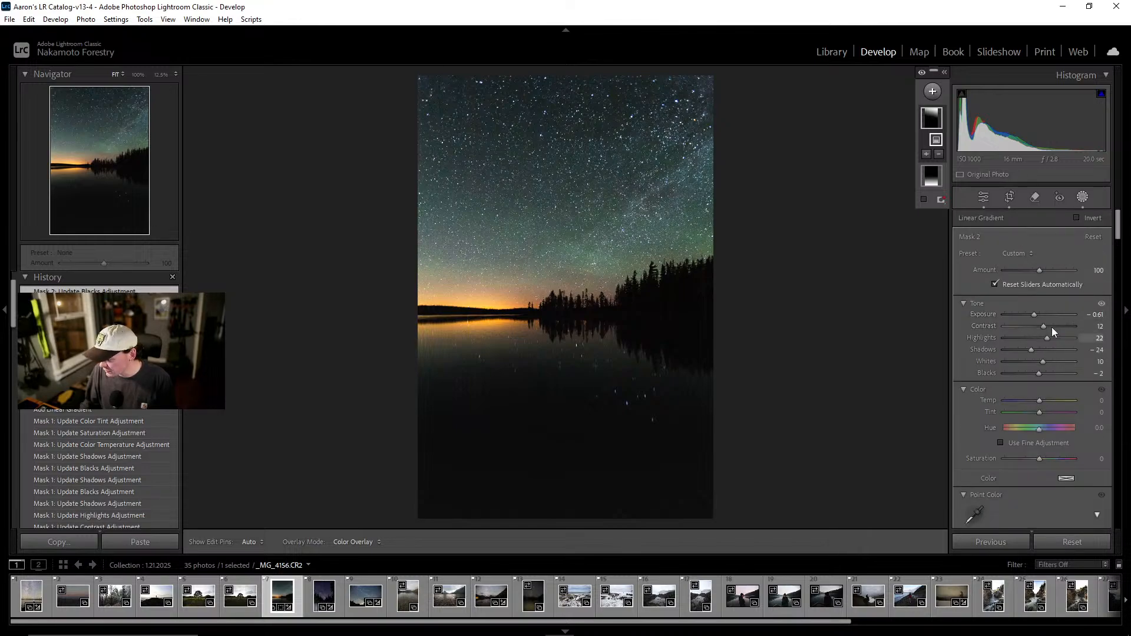
pyautogui.scroll(-2, 1051, 327)
pyautogui.moveTo(1039, 306)
pyautogui.mouseDown()
pyautogui.moveTo(1024, 309)
pyautogui.moveTo(1036, 309)
pyautogui.mouseUp()
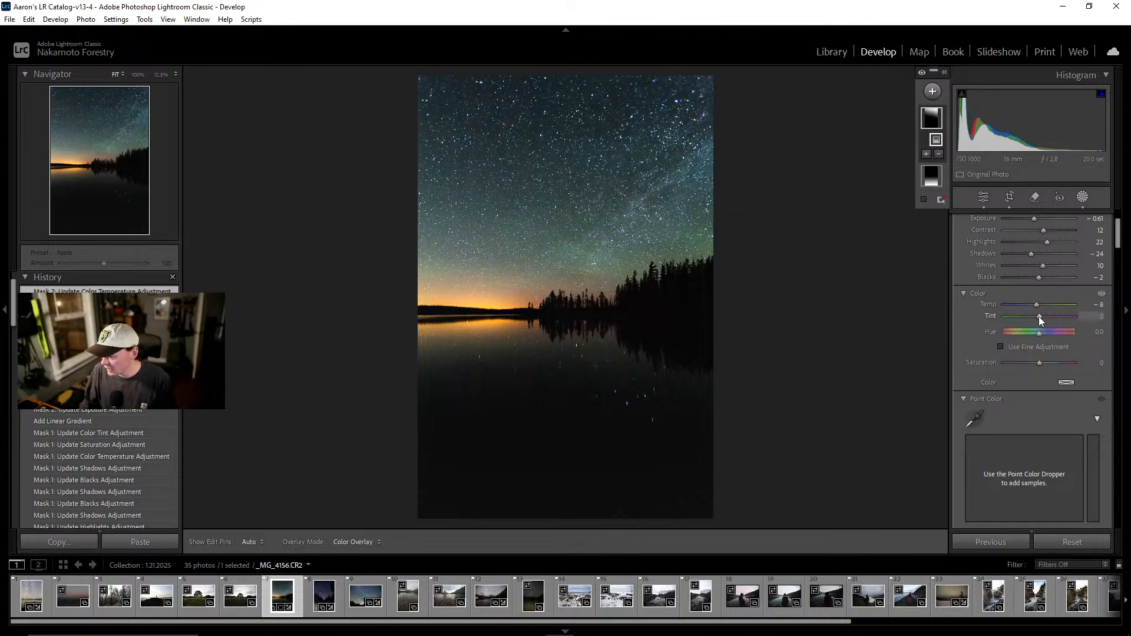
pyautogui.moveTo(1038, 316)
pyautogui.mouseDown()
pyautogui.moveTo(1057, 320)
pyautogui.moveTo(1025, 323)
pyautogui.moveTo(1038, 323)
pyautogui.mouseUp()
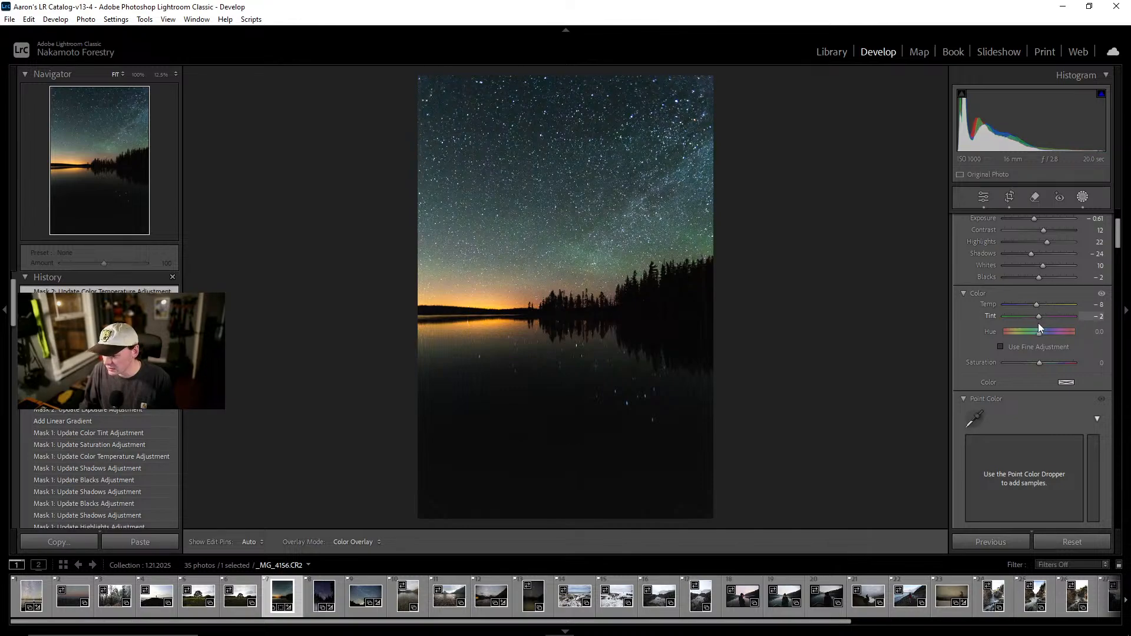
pyautogui.moveTo(1038, 323); pyautogui.dragTo(1039, 323)
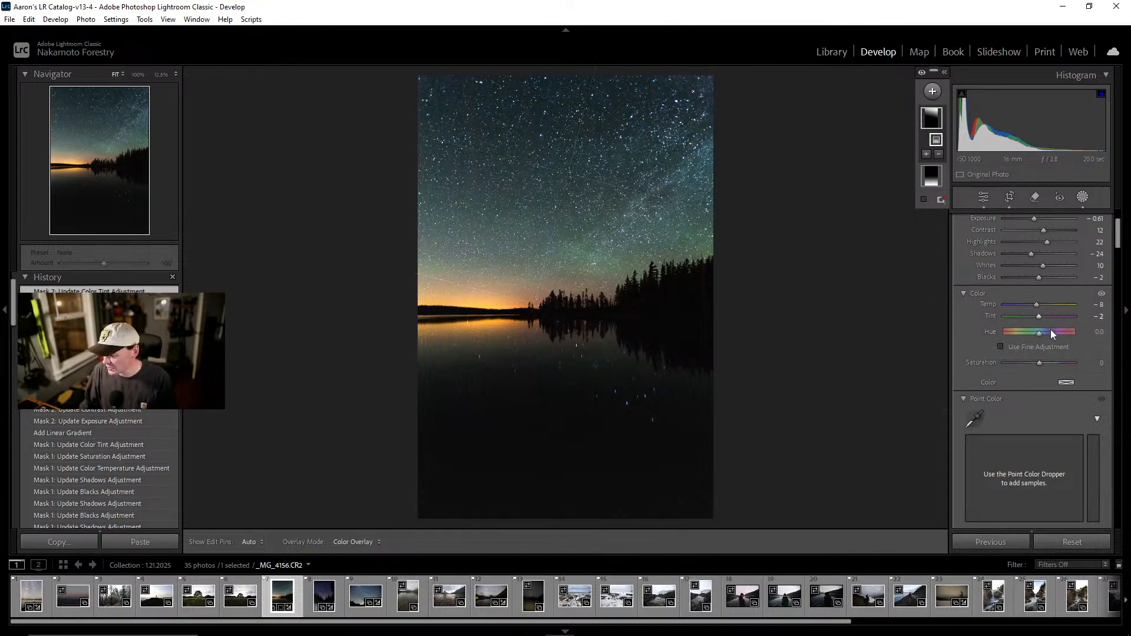
pyautogui.click(1038, 363)
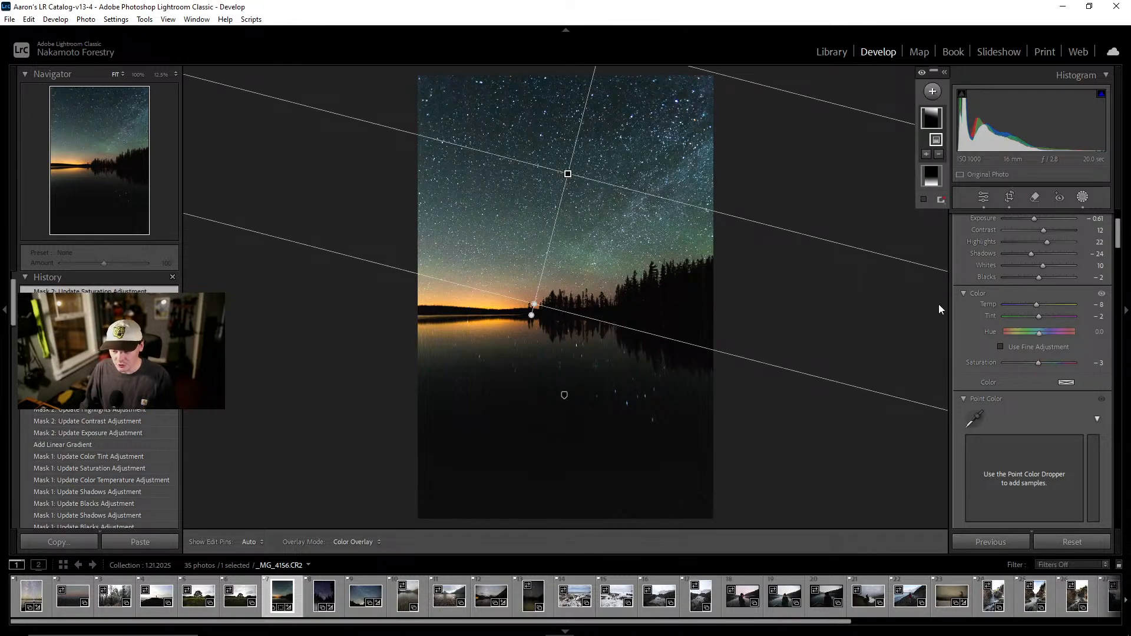
# Shape the sky mask's point curve into a gentle S, mapping input 200 to 211 and input 68 to 60
pyautogui.scroll(-5, 982, 330)
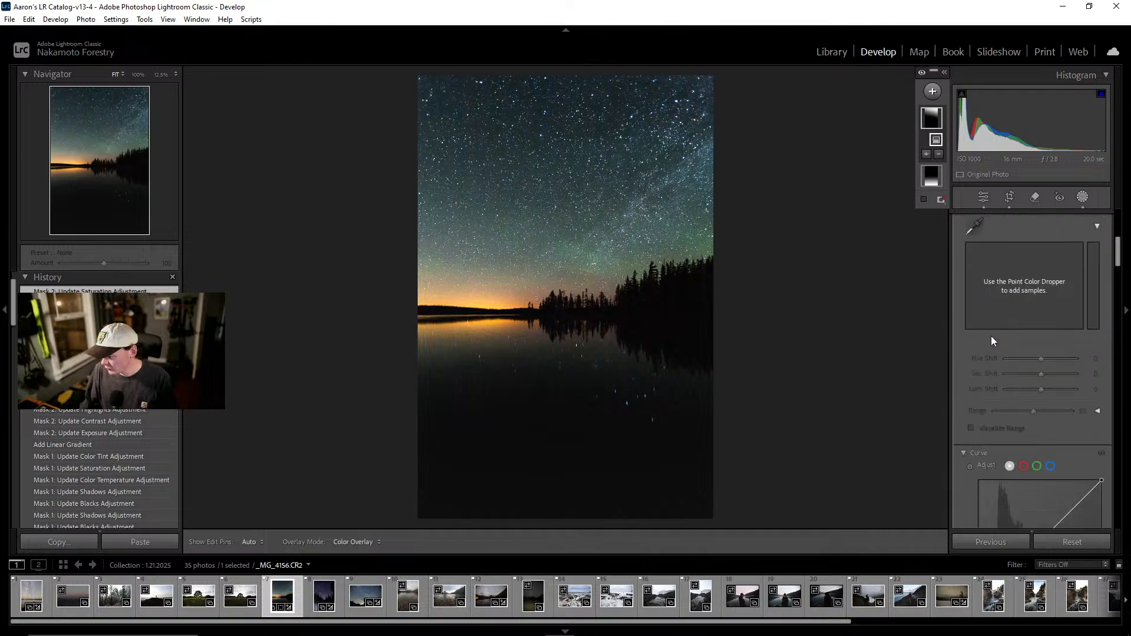
pyautogui.scroll(-2, 1049, 331)
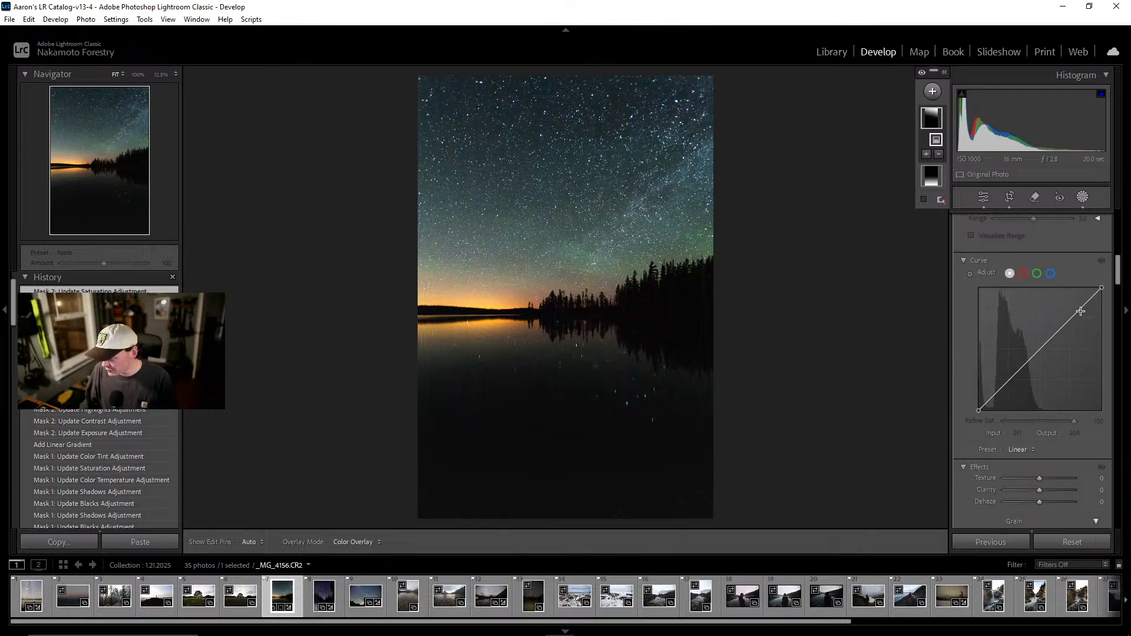
pyautogui.moveTo(1072, 319)
pyautogui.mouseDown()
pyautogui.moveTo(1066, 310)
pyautogui.moveTo(1076, 327)
pyautogui.moveTo(1078, 317)
pyautogui.mouseUp()
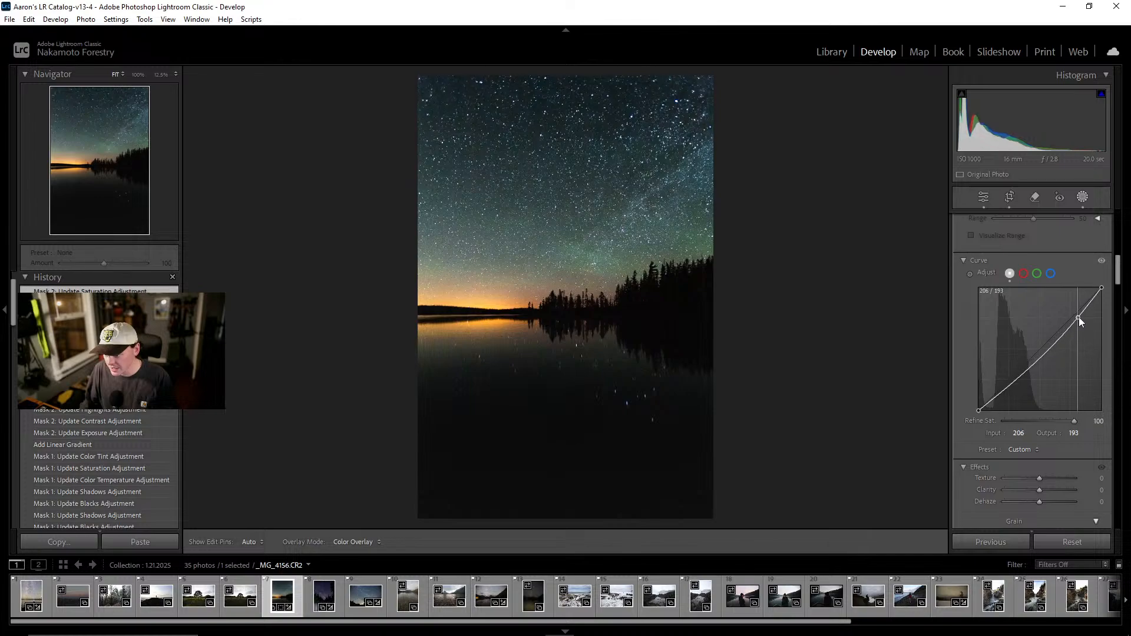
pyautogui.moveTo(1040, 350); pyautogui.dragTo(1076, 308)
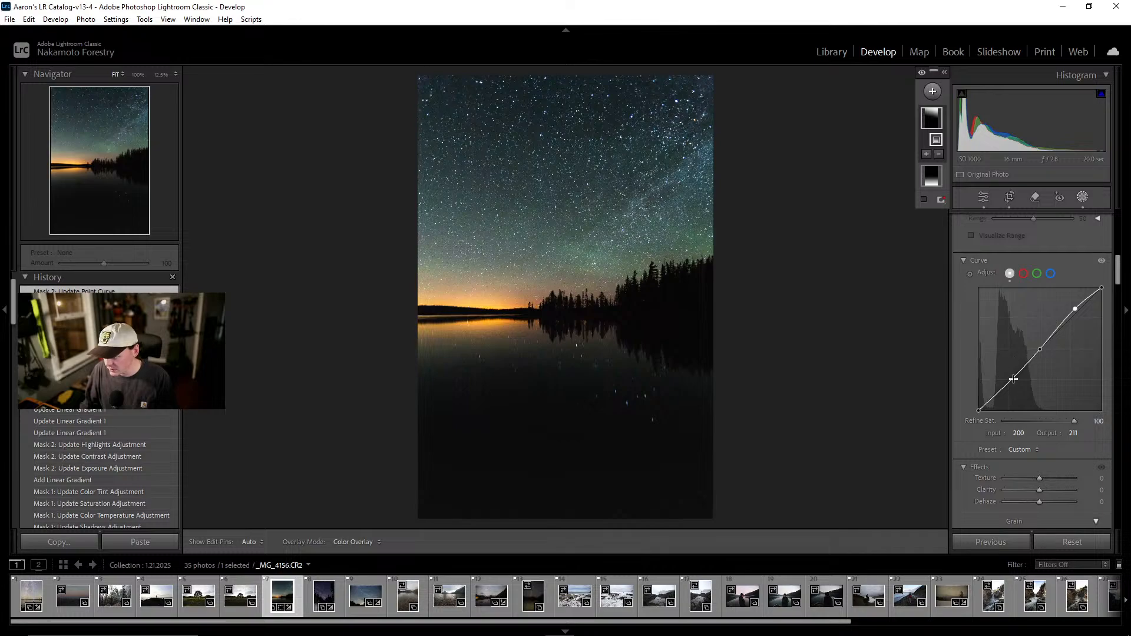
pyautogui.moveTo(1008, 383); pyautogui.dragTo(1012, 381)
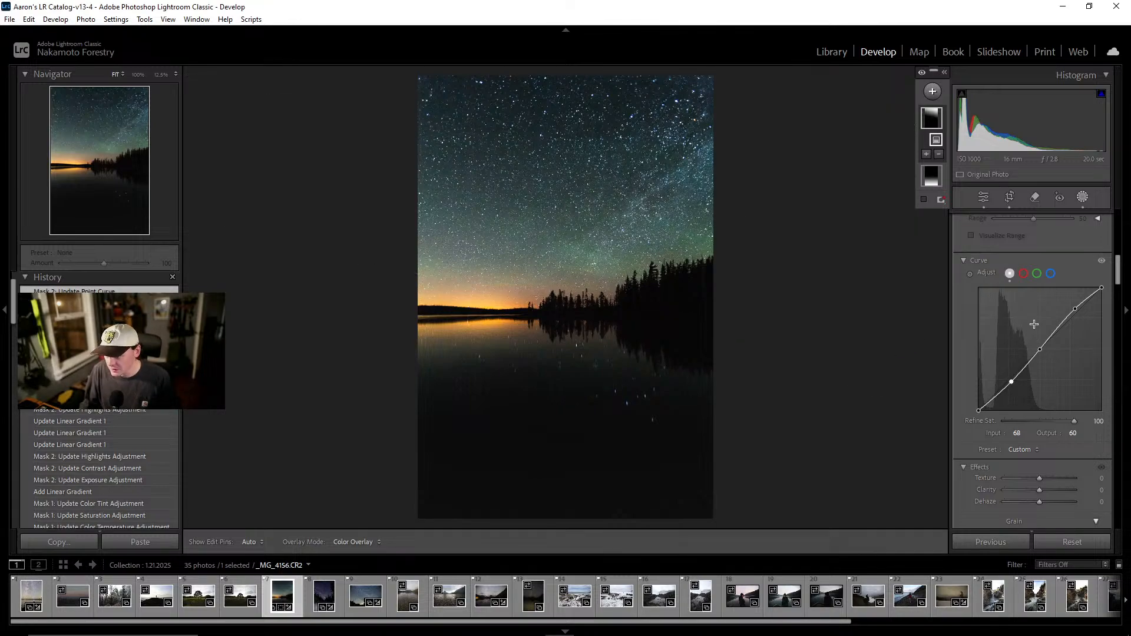
pyautogui.scroll(-3, 1046, 384)
pyautogui.scroll(-3, 1044, 362)
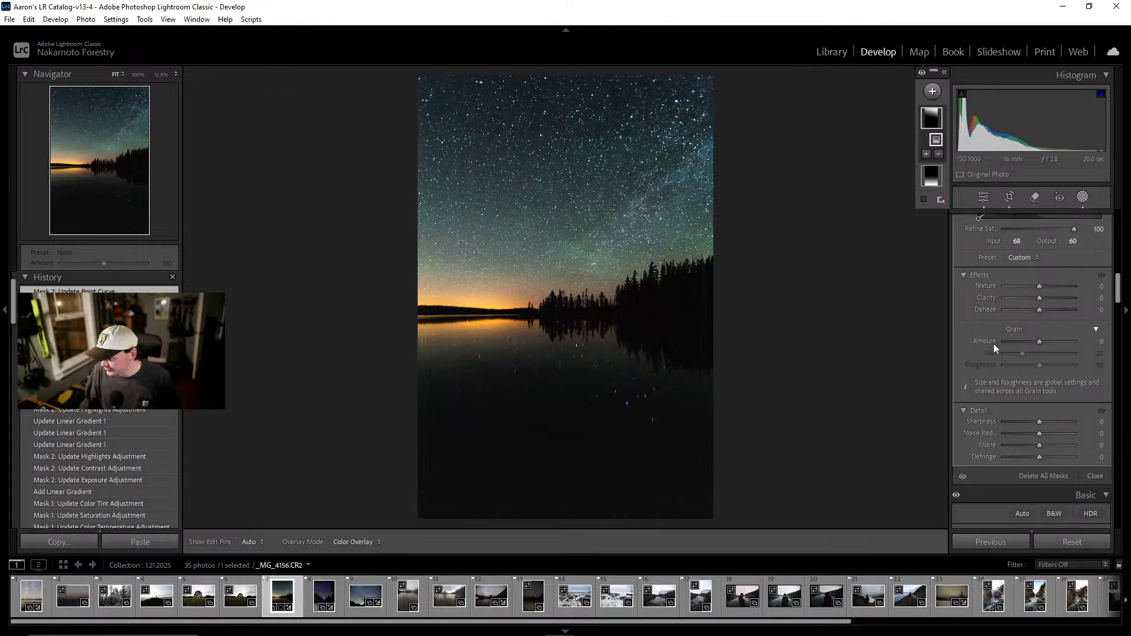
pyautogui.scroll(6, 1035, 374)
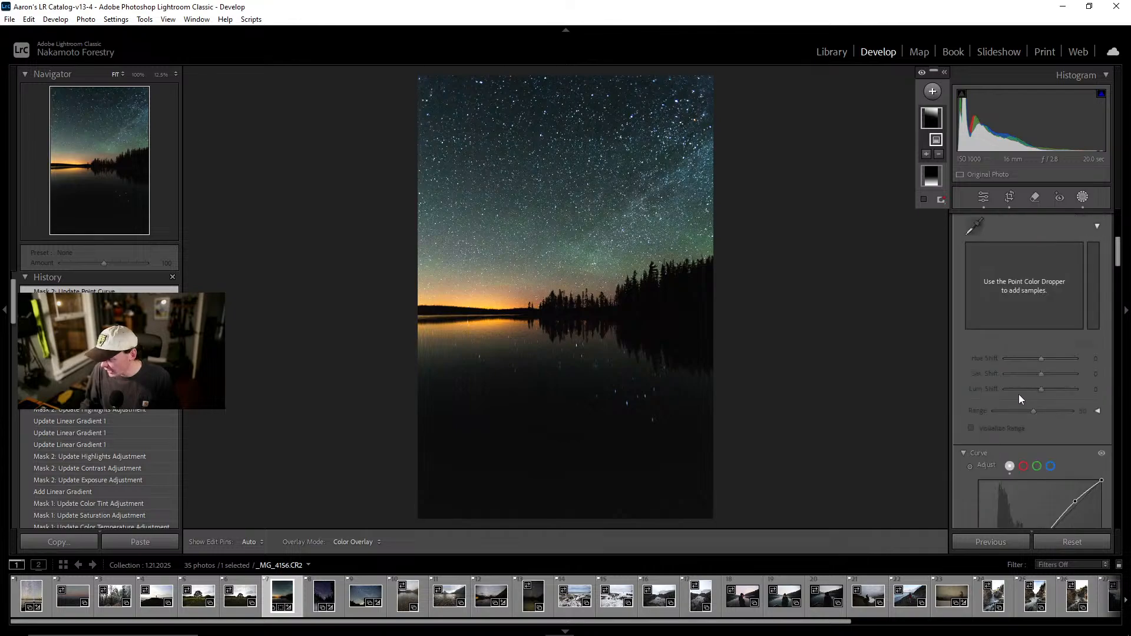
pyautogui.scroll(-6, 1020, 391)
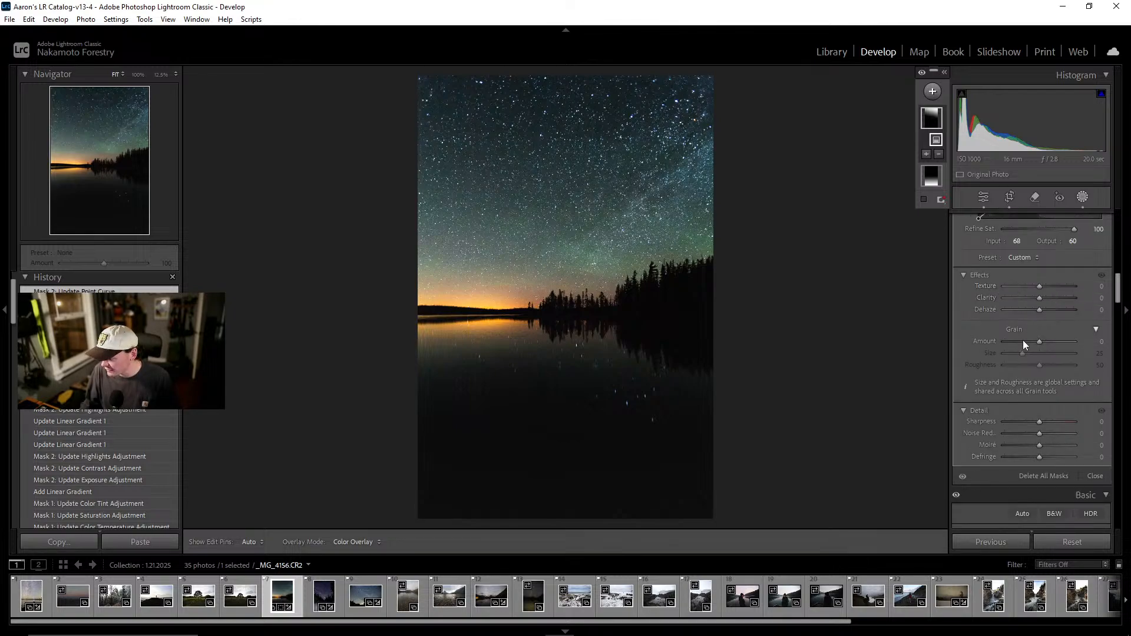
pyautogui.scroll(8, 1019, 373)
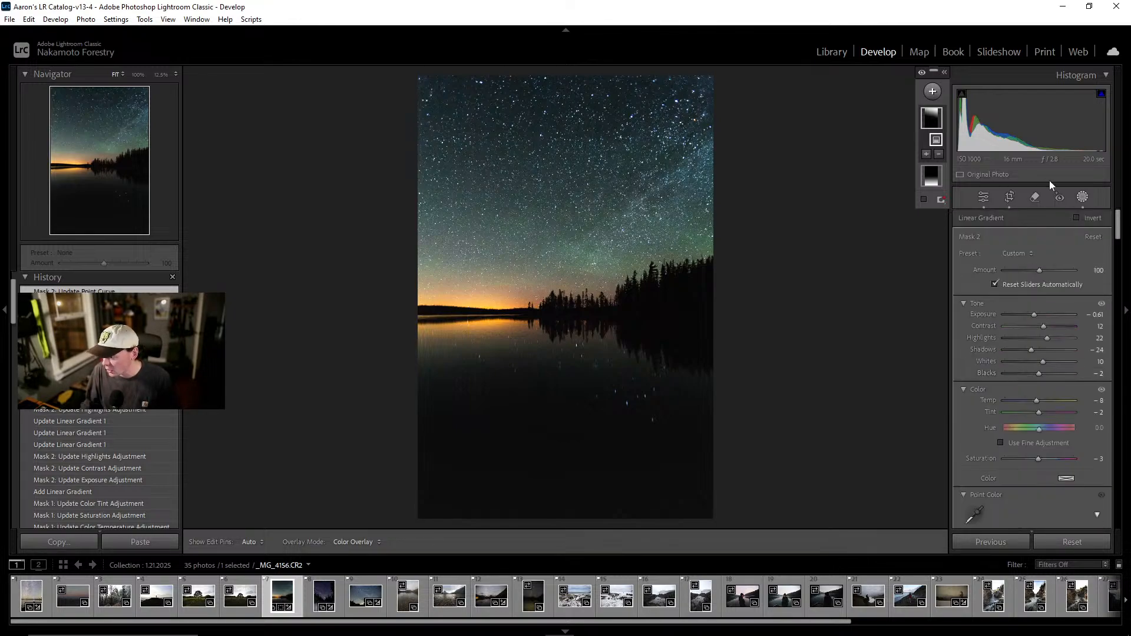
pyautogui.click(1083, 198)
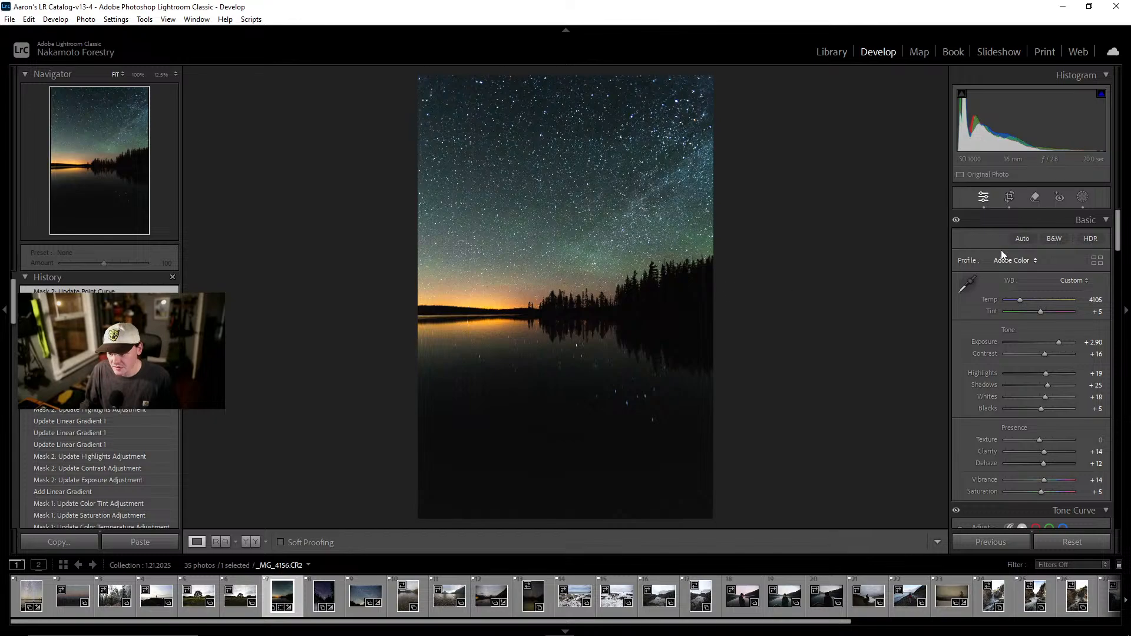
pyautogui.click(1083, 198)
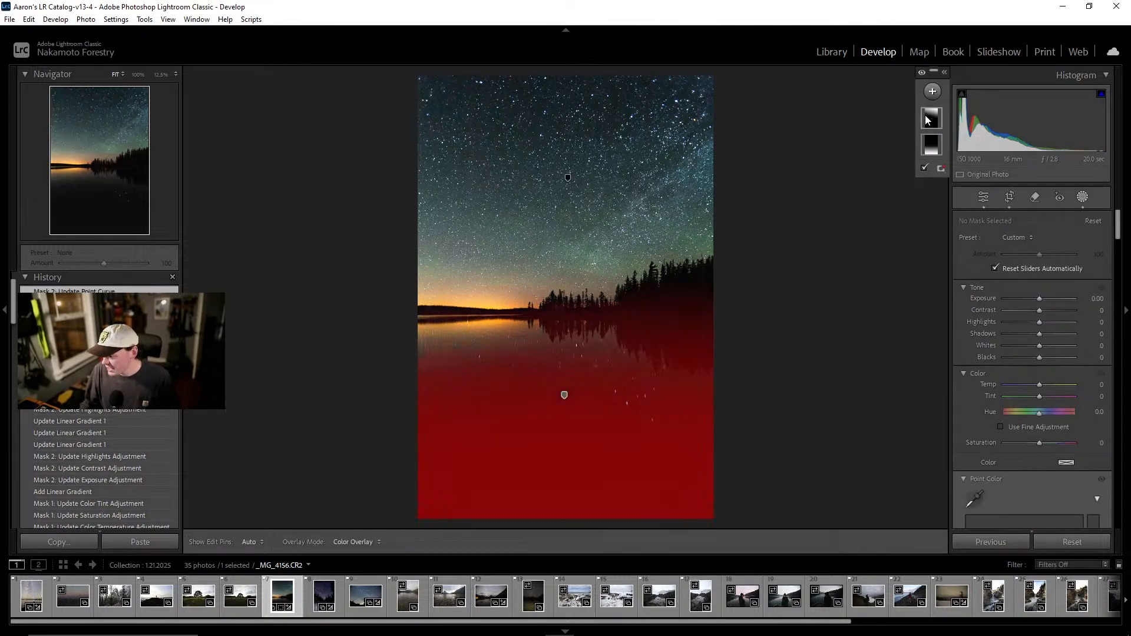
# Add a linear gradient mask from the sunset side of the horizon across to beyond the tall trees
pyautogui.click(932, 92)
pyautogui.click(953, 214)
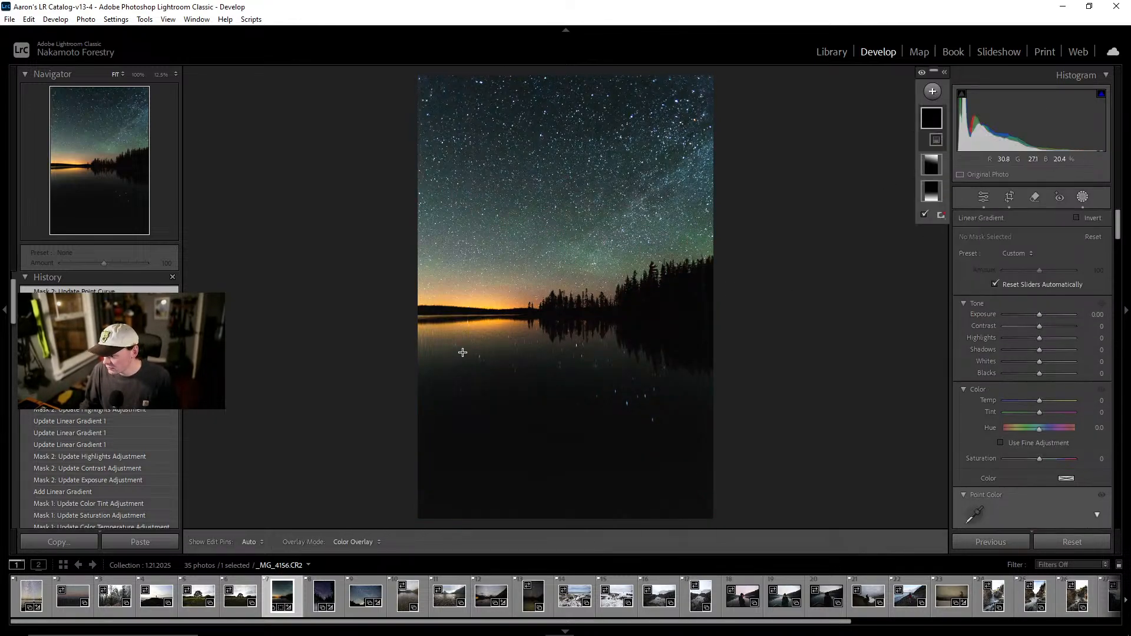
pyautogui.moveTo(382, 309); pyautogui.dragTo(734, 238)
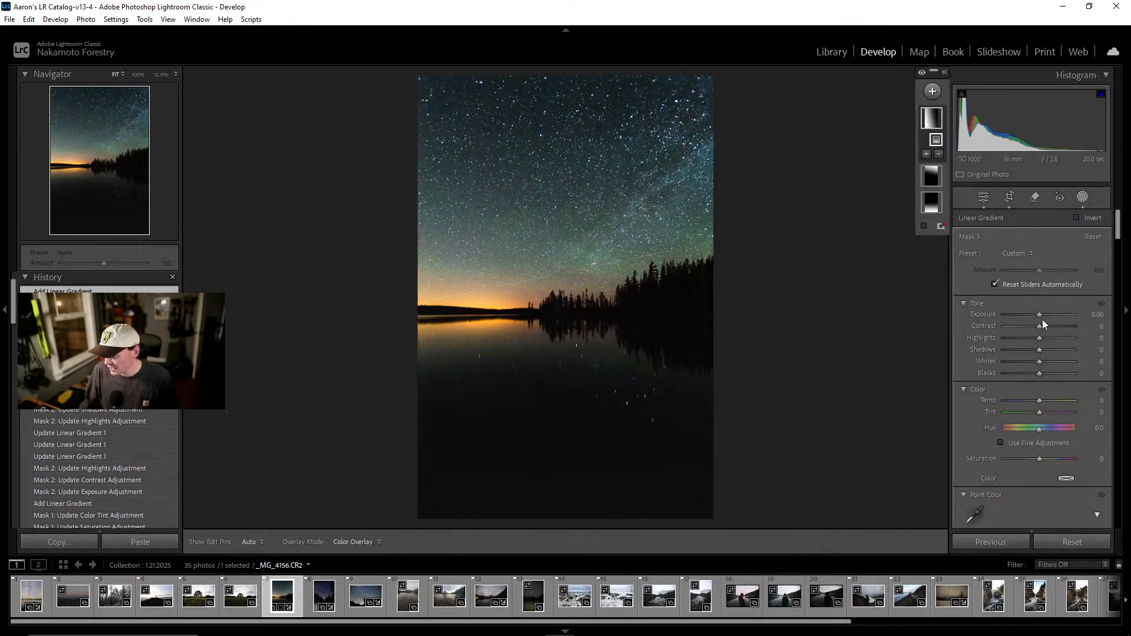
# Set the new linear mask's exposure to 0.10, contrast to 8, highlights to 8, shadows to -5, whites to 3 and blacks to -2
pyautogui.moveTo(1039, 314); pyautogui.dragTo(1041, 338)
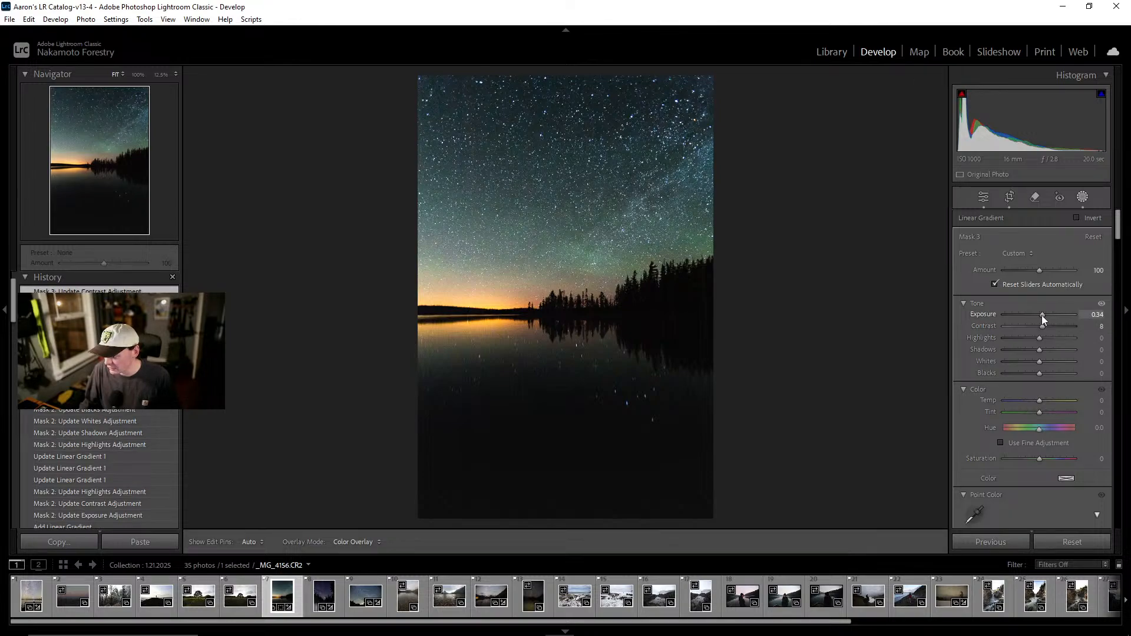
pyautogui.moveTo(1042, 316); pyautogui.dragTo(1041, 315)
pyautogui.doubleClick(1040, 315)
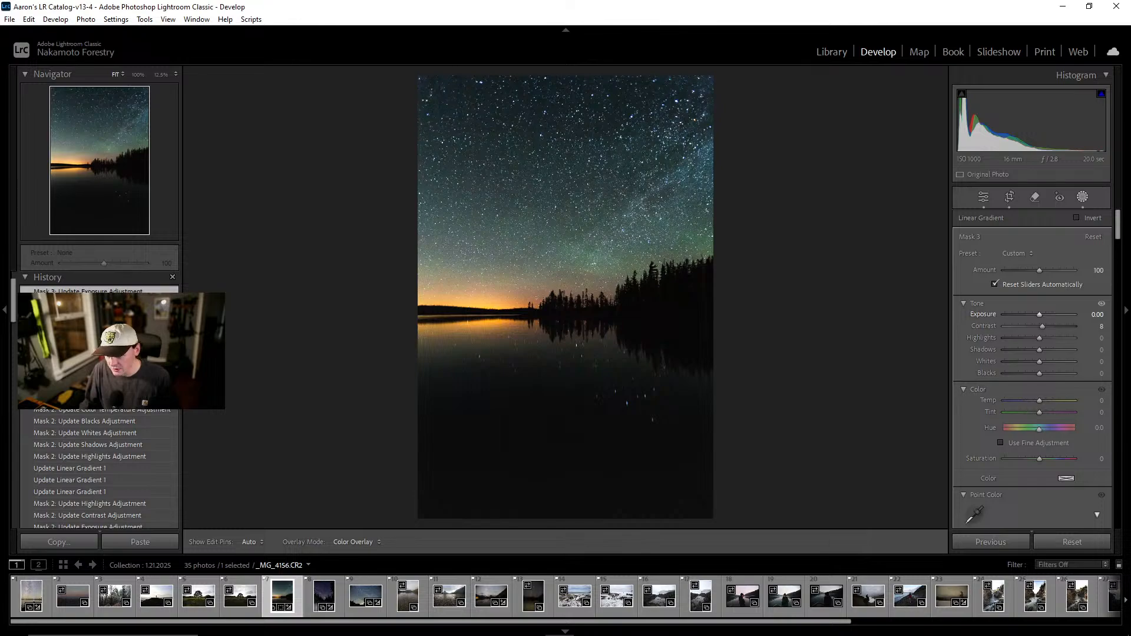
pyautogui.moveTo(1040, 315); pyautogui.dragTo(1043, 349)
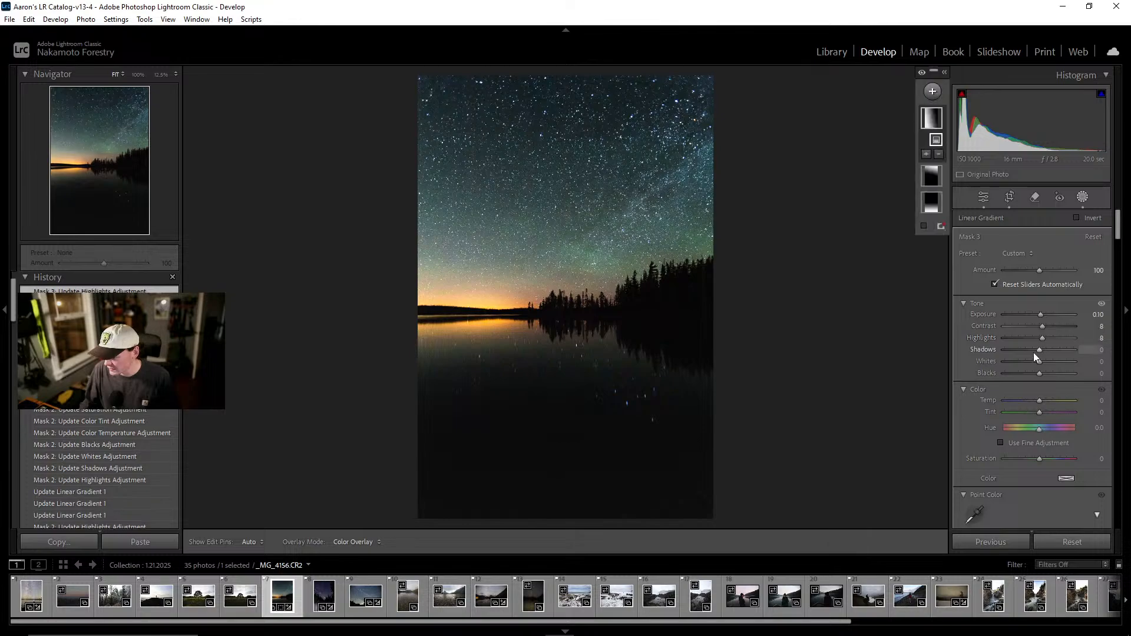
pyautogui.moveTo(1039, 350)
pyautogui.mouseDown()
pyautogui.moveTo(1017, 355)
pyautogui.moveTo(1049, 369)
pyautogui.moveTo(1040, 366)
pyautogui.mouseUp()
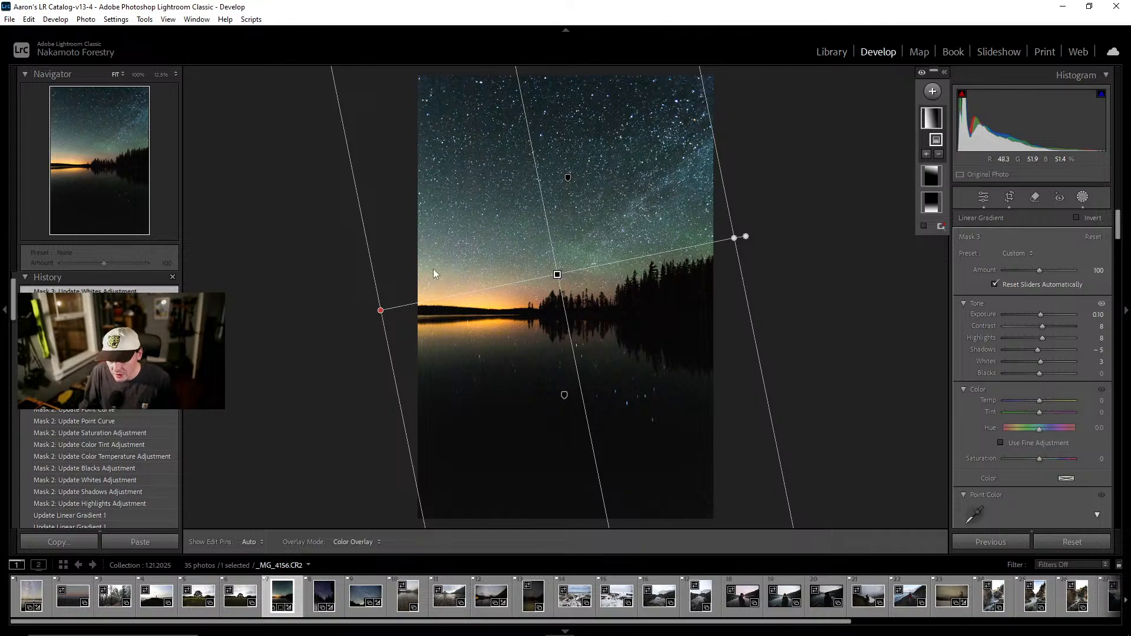
pyautogui.moveTo(1039, 374); pyautogui.dragTo(1039, 375)
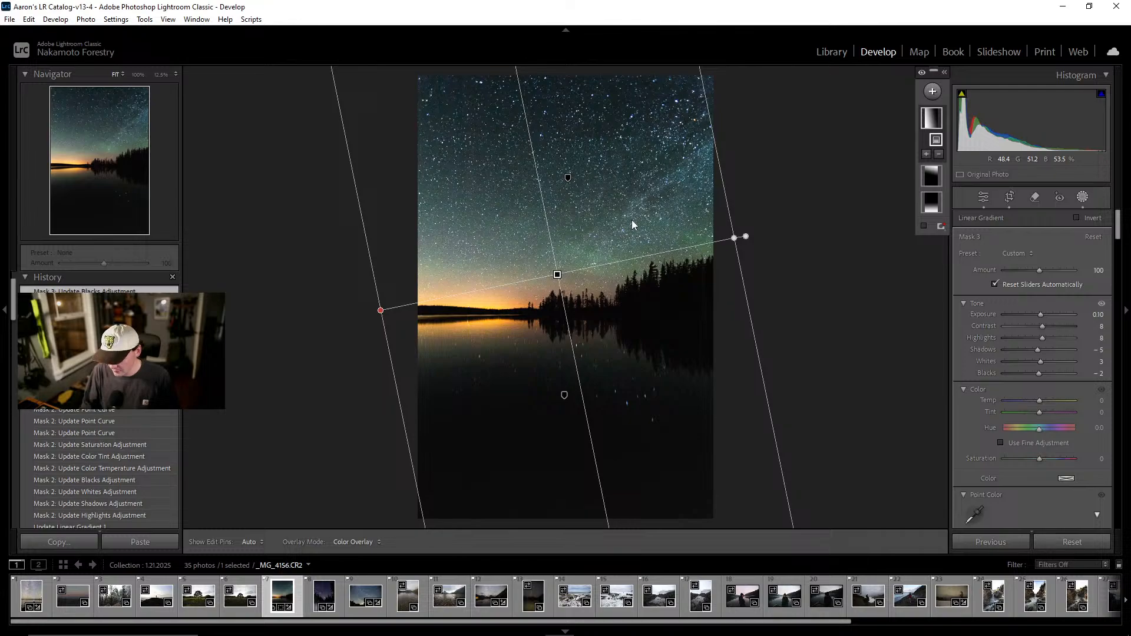
# Delete the third mask's linear gradient and remove the empty mask
pyautogui.press('Delete')
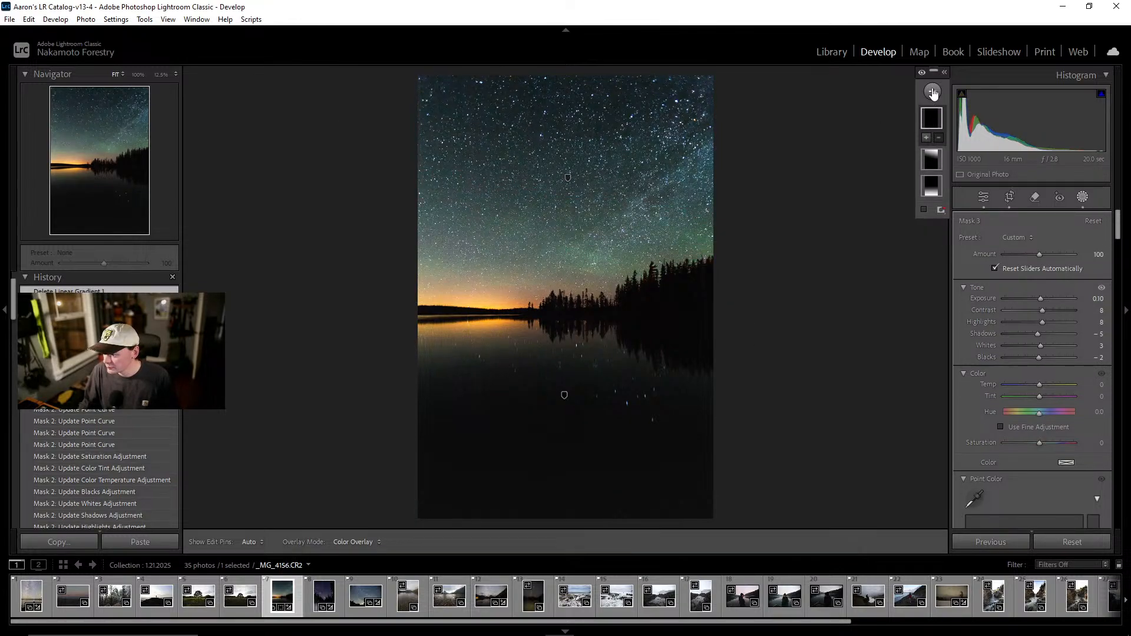
pyautogui.click(926, 137)
pyautogui.click(879, 140)
pyautogui.rightClick(935, 116)
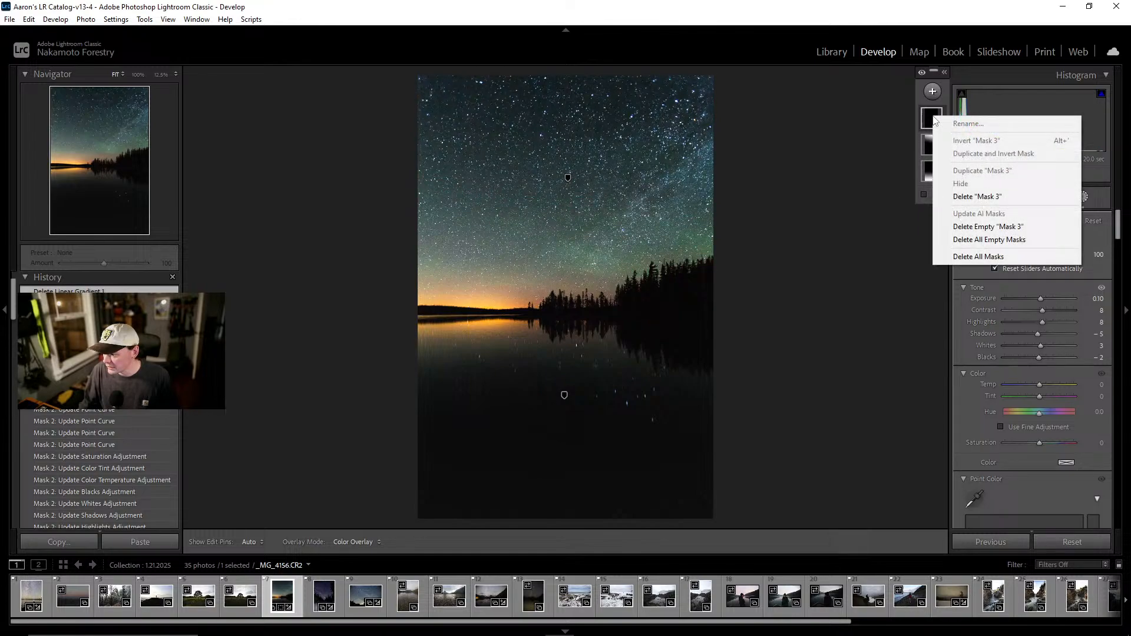
pyautogui.click(964, 199)
# Add a wide, flat radial gradient mask centred on the sunset glow at the horizon, with a feather of 83
pyautogui.click(932, 90)
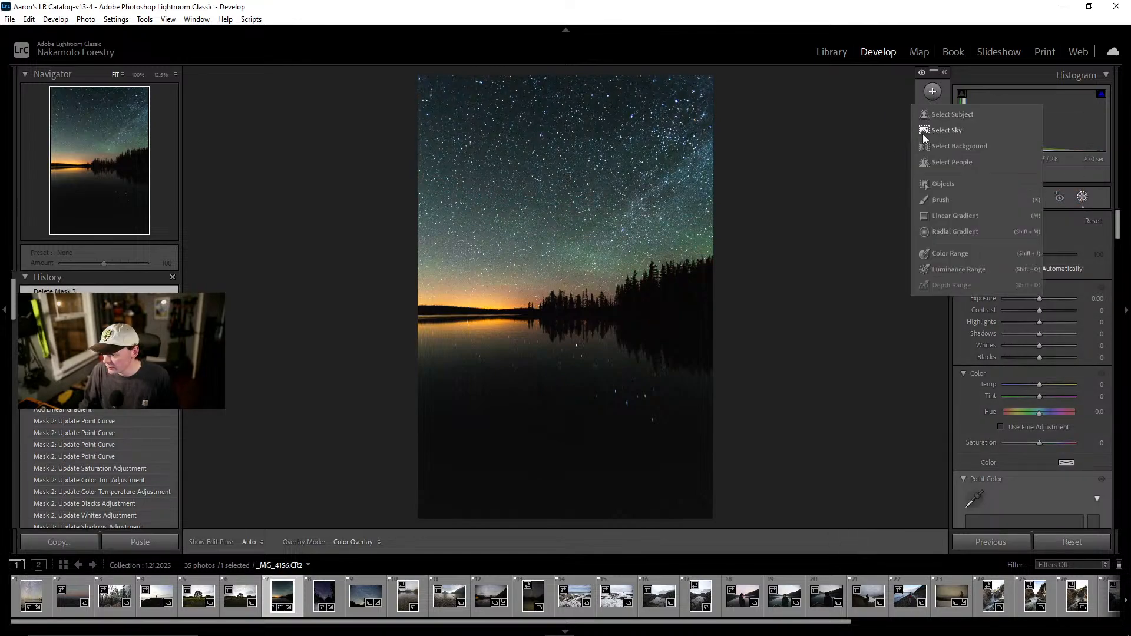
pyautogui.click(946, 235)
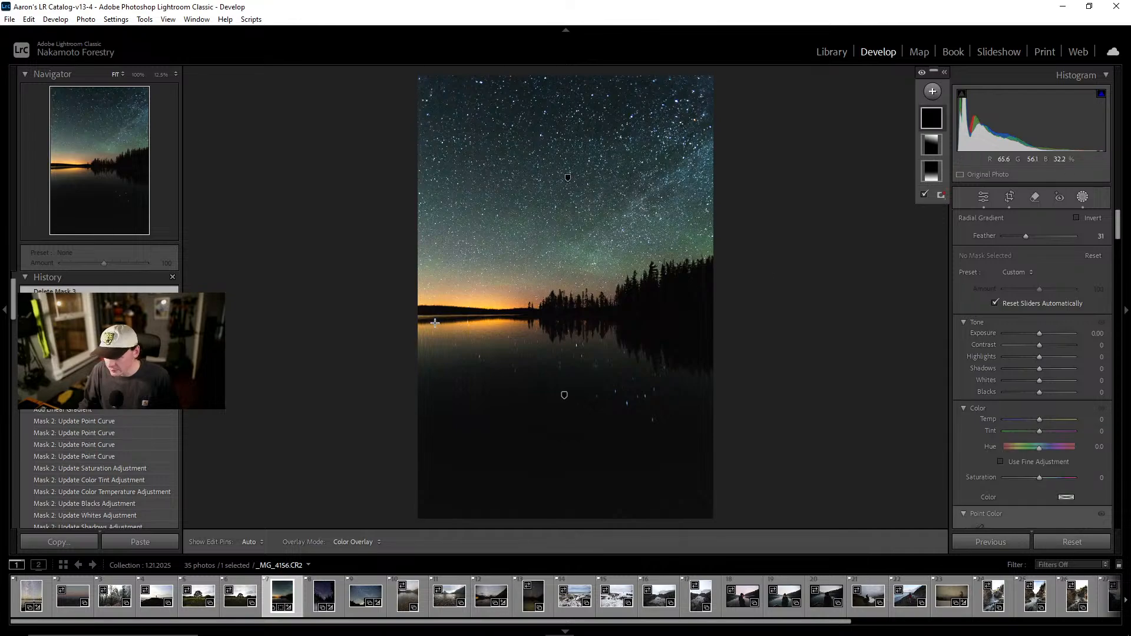
pyautogui.moveTo(427, 309); pyautogui.dragTo(583, 367)
pyautogui.moveTo(490, 292); pyautogui.dragTo(541, 287)
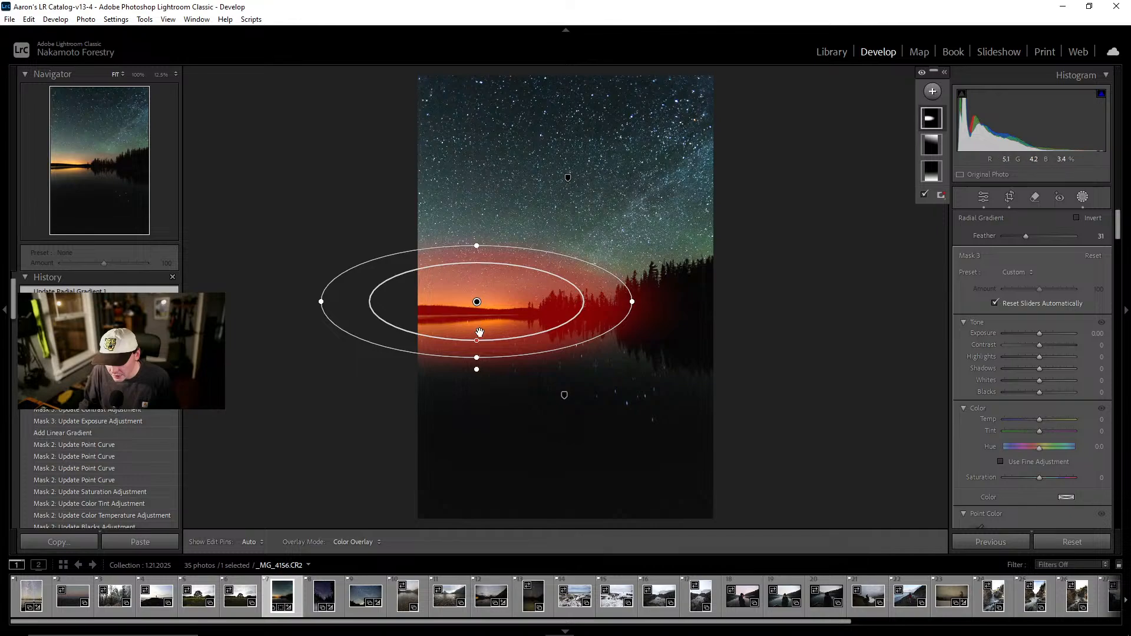
pyautogui.moveTo(477, 341); pyautogui.dragTo(463, 308)
pyautogui.moveTo(613, 312); pyautogui.dragTo(655, 311)
pyautogui.moveTo(480, 315)
pyautogui.mouseDown()
pyautogui.moveTo(500, 318)
pyautogui.moveTo(462, 324)
pyautogui.mouseUp()
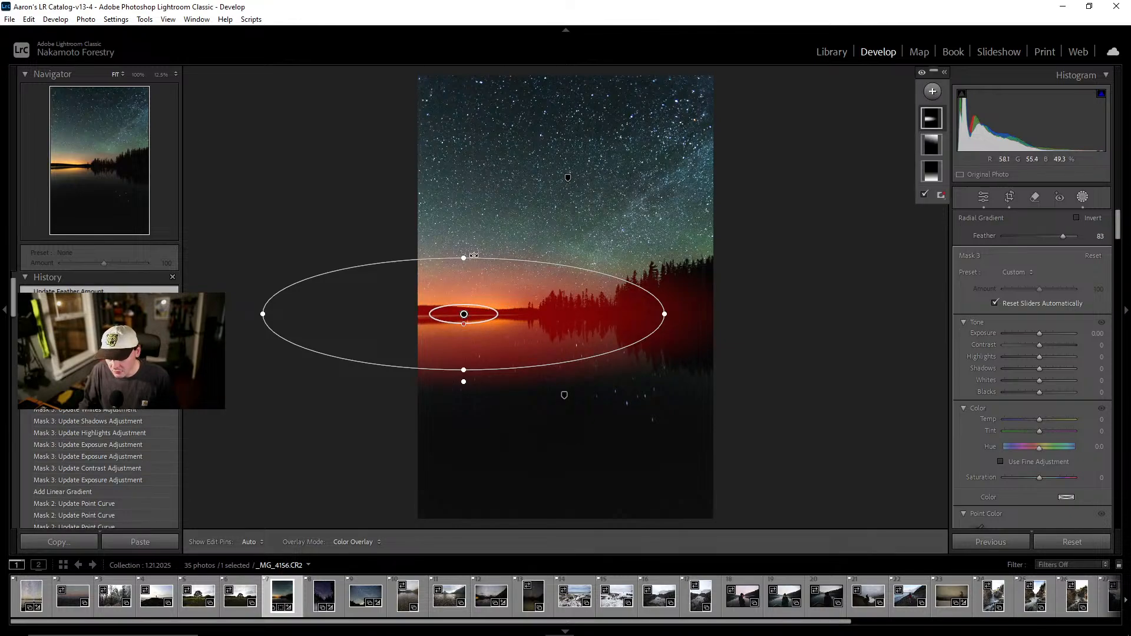
# Widen and slightly heighten the radial gradient around the horizon with a feather of 88, and hide the mask overlay
pyautogui.moveTo(465, 259)
pyautogui.mouseDown()
pyautogui.moveTo(465, 247)
pyautogui.moveTo(464, 260)
pyautogui.mouseUp()
pyautogui.moveTo(476, 314); pyautogui.dragTo(519, 294)
pyautogui.moveTo(683, 313); pyautogui.dragTo(720, 314)
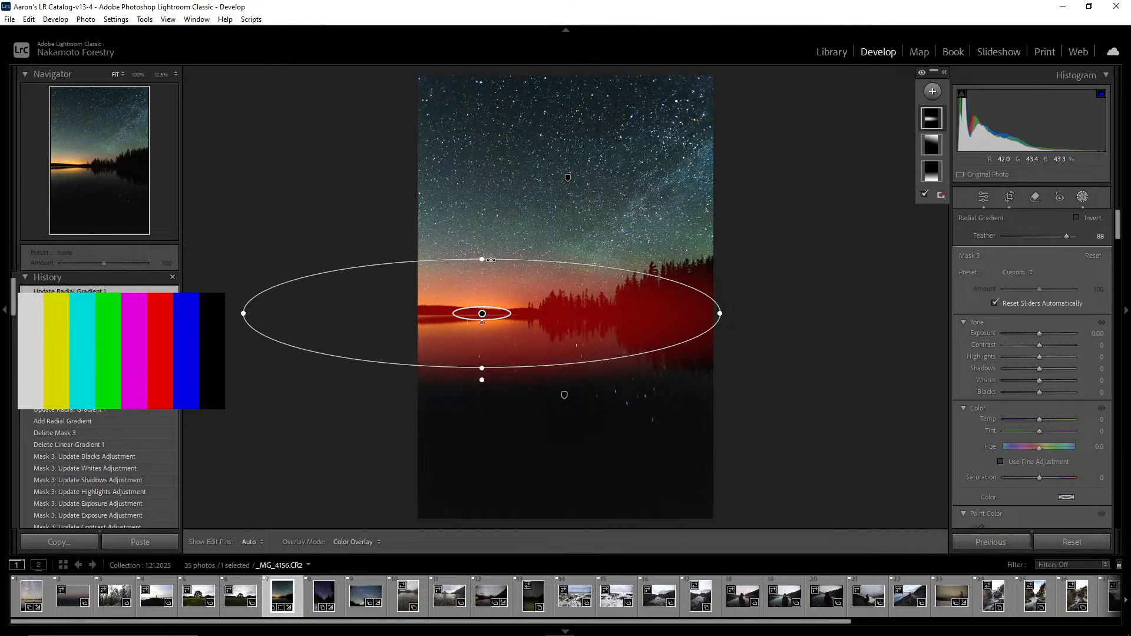
pyautogui.moveTo(482, 259); pyautogui.dragTo(482, 254)
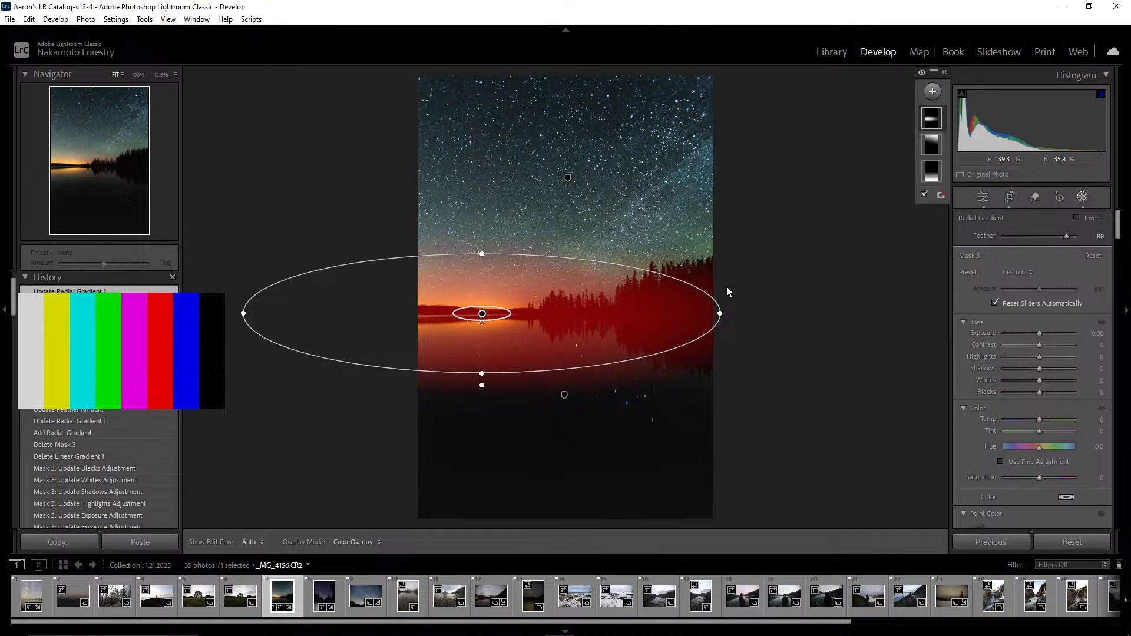
pyautogui.click(925, 194)
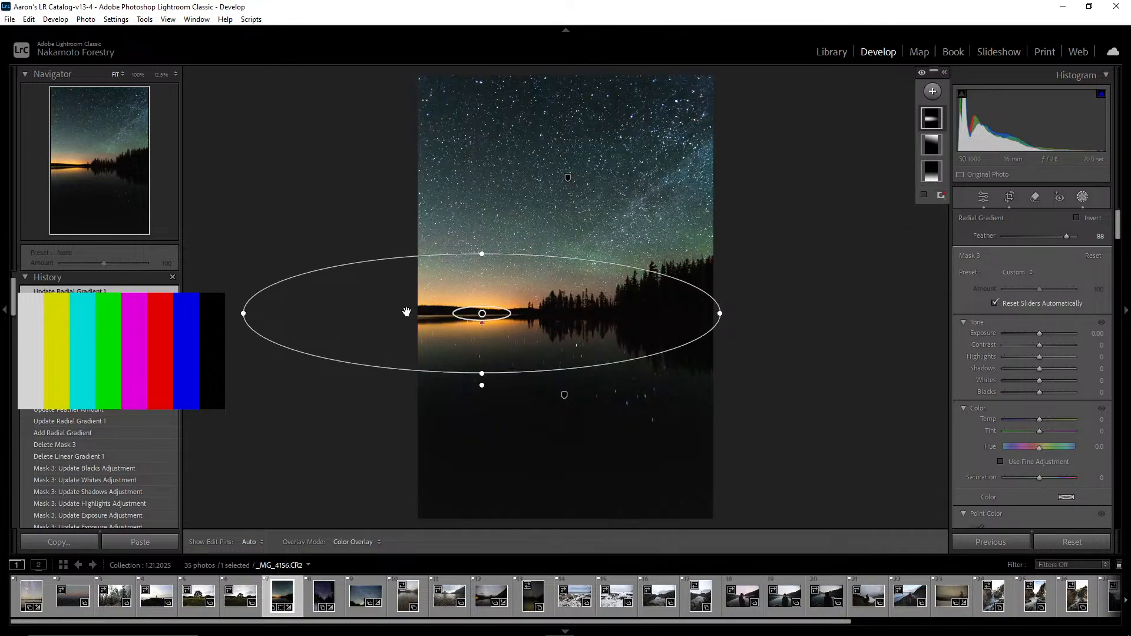
# Set the radial mask's exposure to 0.20, contrast to 5, highlights to 19 and shadows to 63, widening it slightly with a feather of 89
pyautogui.moveTo(1041, 333)
pyautogui.mouseDown()
pyautogui.moveTo(1052, 331)
pyautogui.moveTo(1032, 334)
pyautogui.moveTo(1052, 345)
pyautogui.moveTo(1042, 345)
pyautogui.mouseUp()
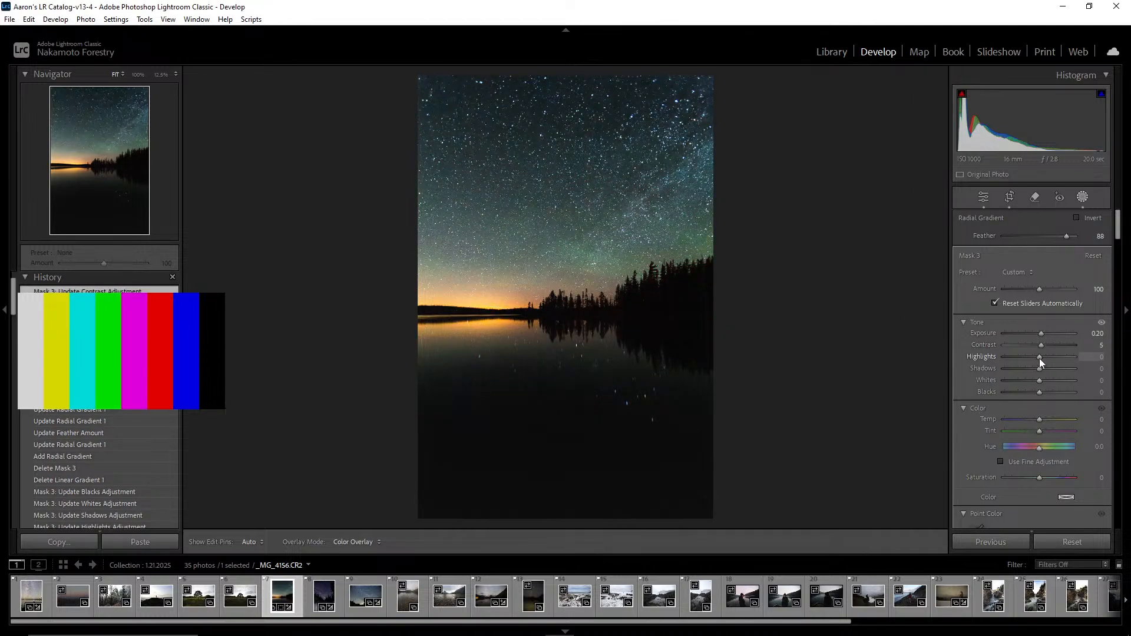
pyautogui.moveTo(1040, 358)
pyautogui.mouseDown()
pyautogui.moveTo(1055, 359)
pyautogui.moveTo(1044, 362)
pyautogui.mouseUp()
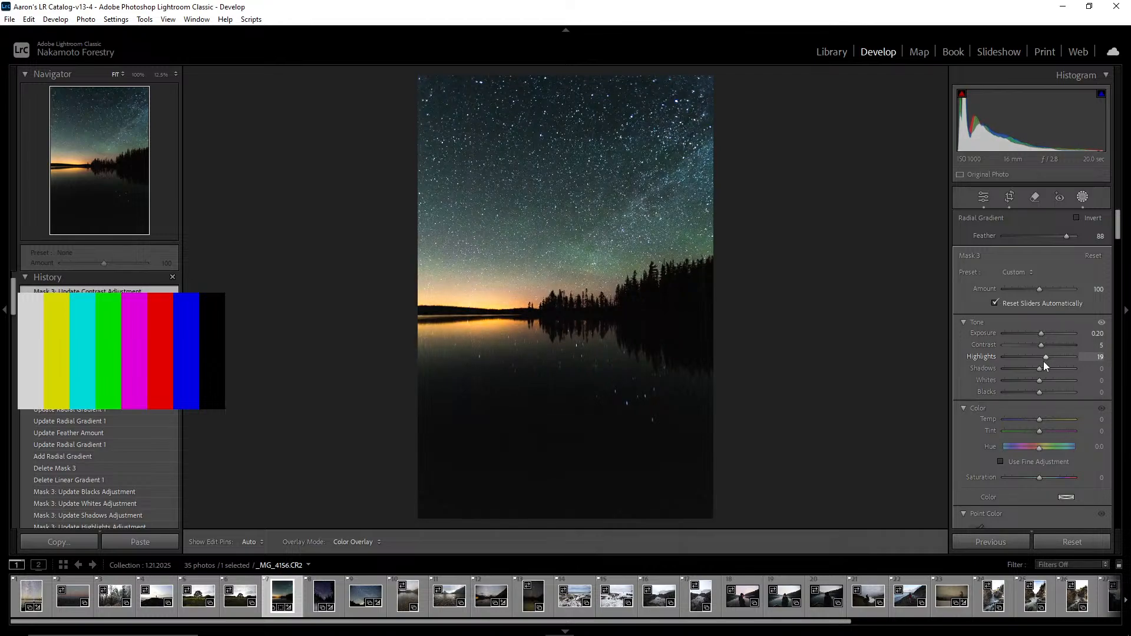
pyautogui.moveTo(484, 324)
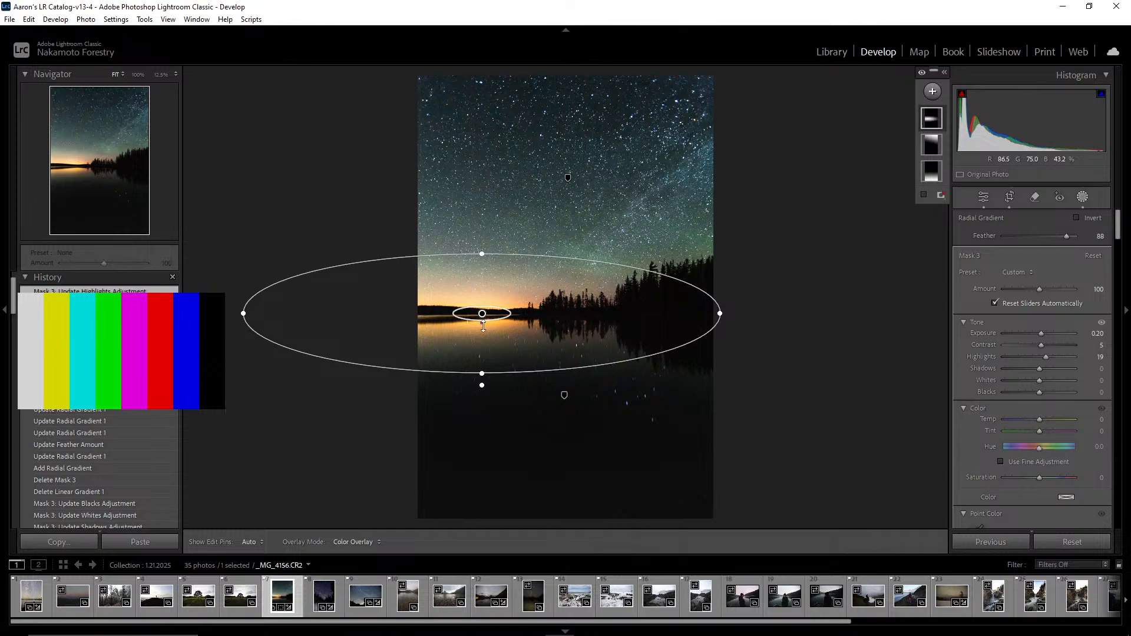
pyautogui.moveTo(484, 325)
pyautogui.mouseDown()
pyautogui.moveTo(484, 341)
pyautogui.moveTo(482, 324)
pyautogui.mouseUp()
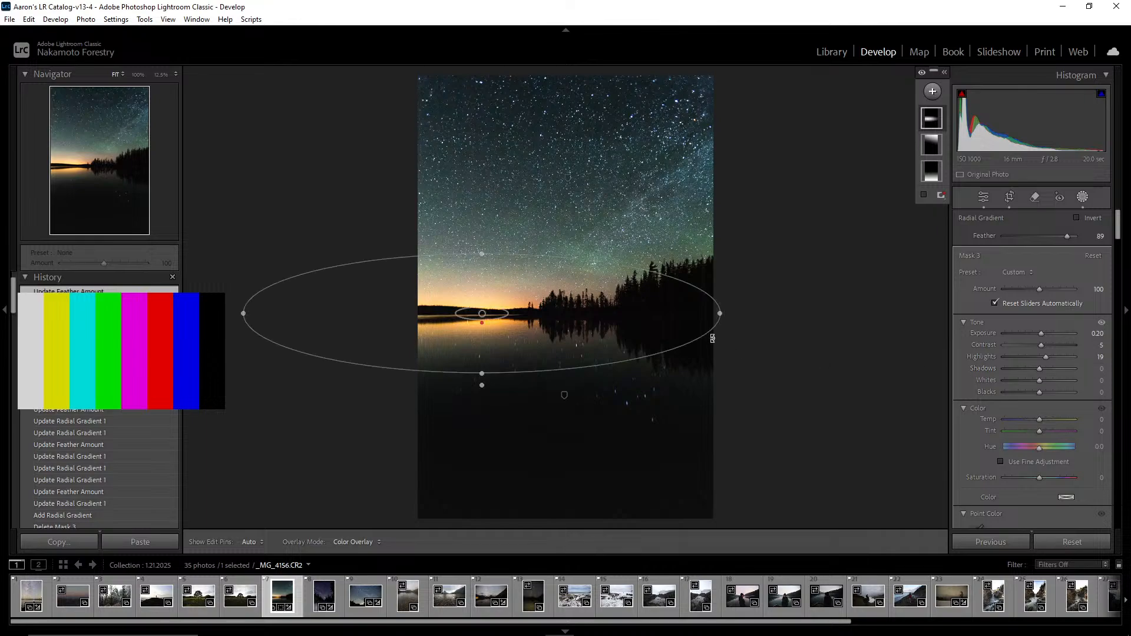
pyautogui.moveTo(721, 313)
pyautogui.mouseDown()
pyautogui.moveTo(637, 315)
pyautogui.moveTo(724, 313)
pyautogui.mouseUp()
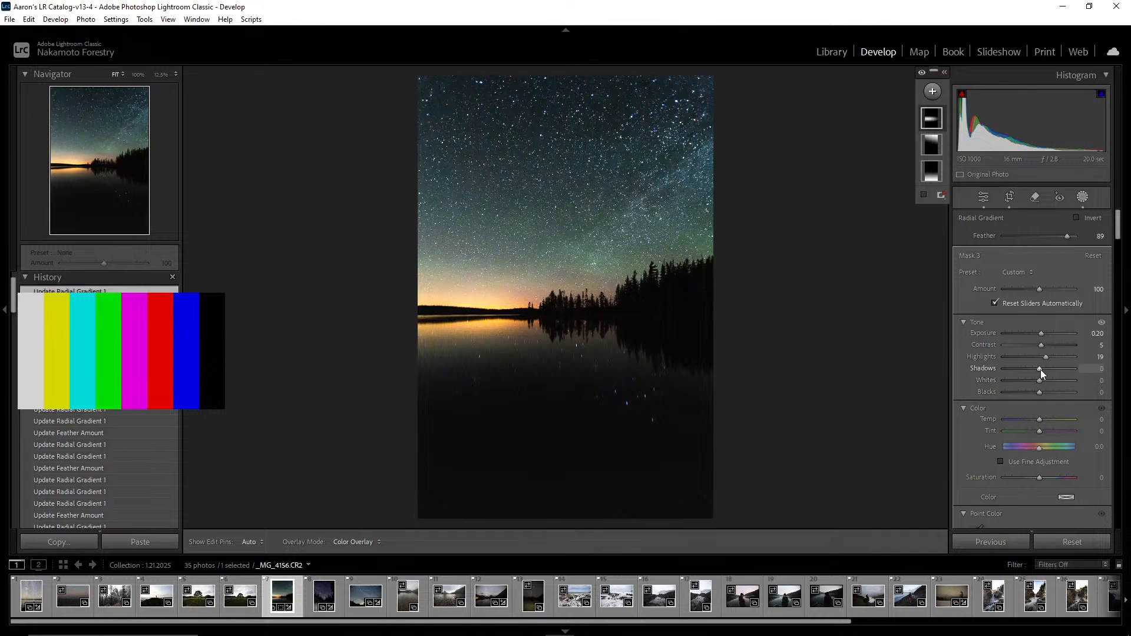
pyautogui.moveTo(1041, 369); pyautogui.dragTo(1069, 377)
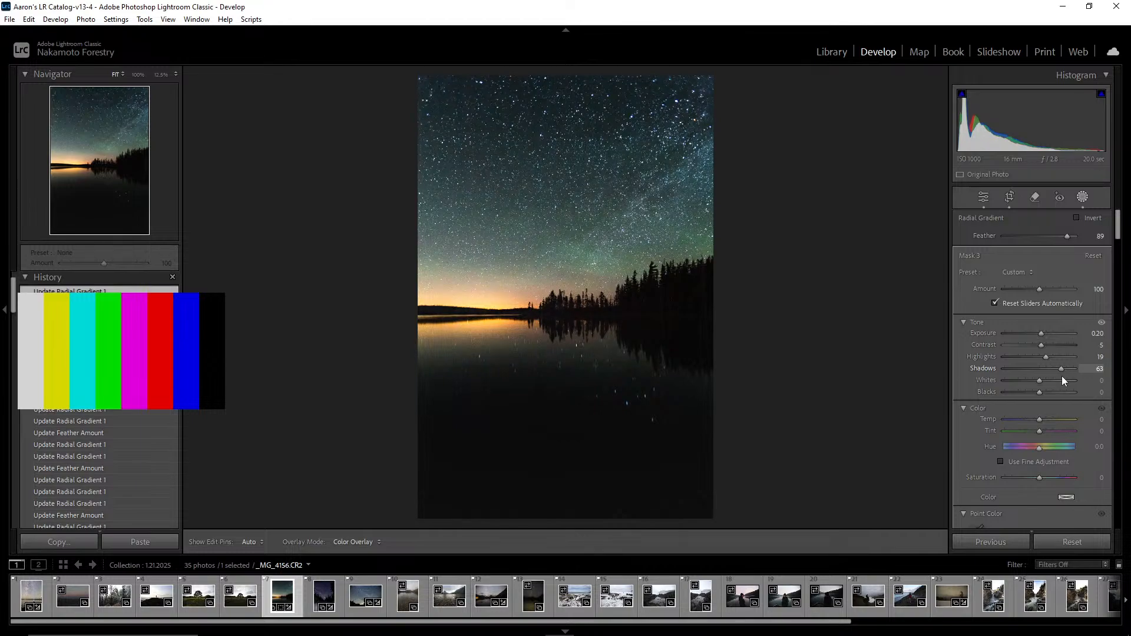
# Set the radial gradient mask's Shadows to 56, Whites to 10 and Blacks to 5
pyautogui.moveTo(1060, 377); pyautogui.dragTo(1059, 377)
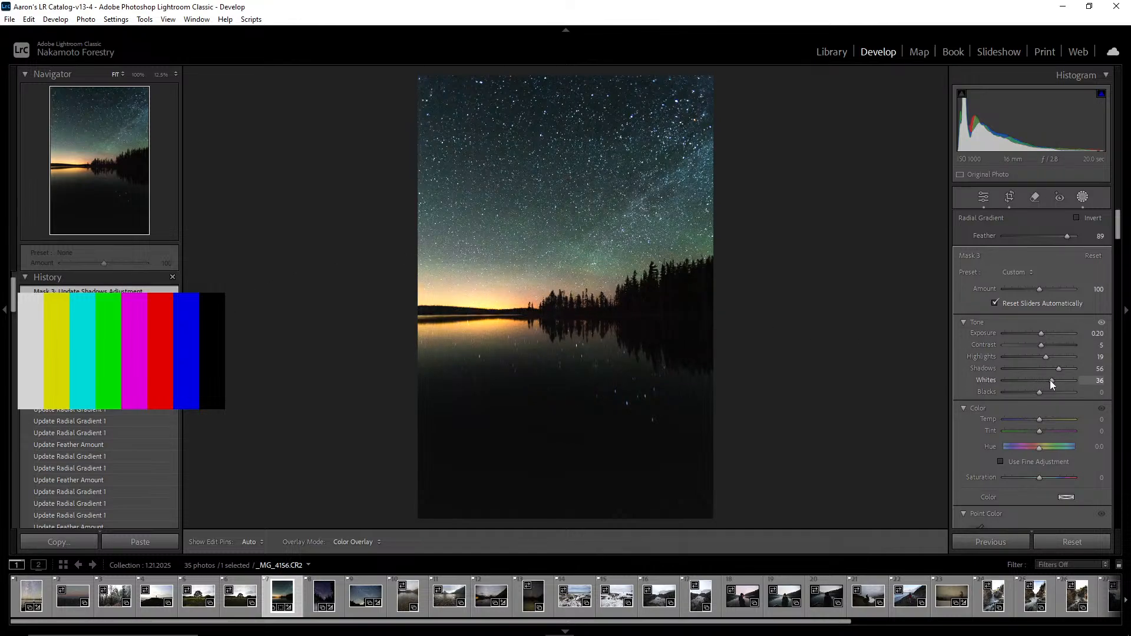
pyautogui.moveTo(1037, 381); pyautogui.dragTo(1041, 383)
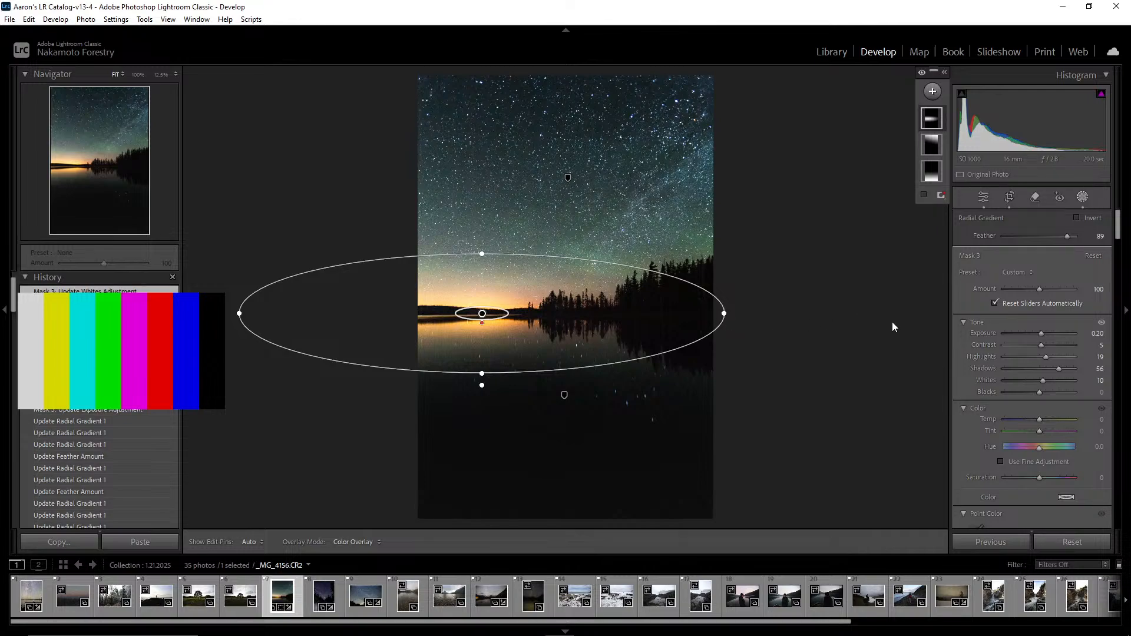
pyautogui.moveTo(1040, 393)
pyautogui.mouseDown()
pyautogui.moveTo(1031, 393)
pyautogui.moveTo(1048, 401)
pyautogui.mouseUp()
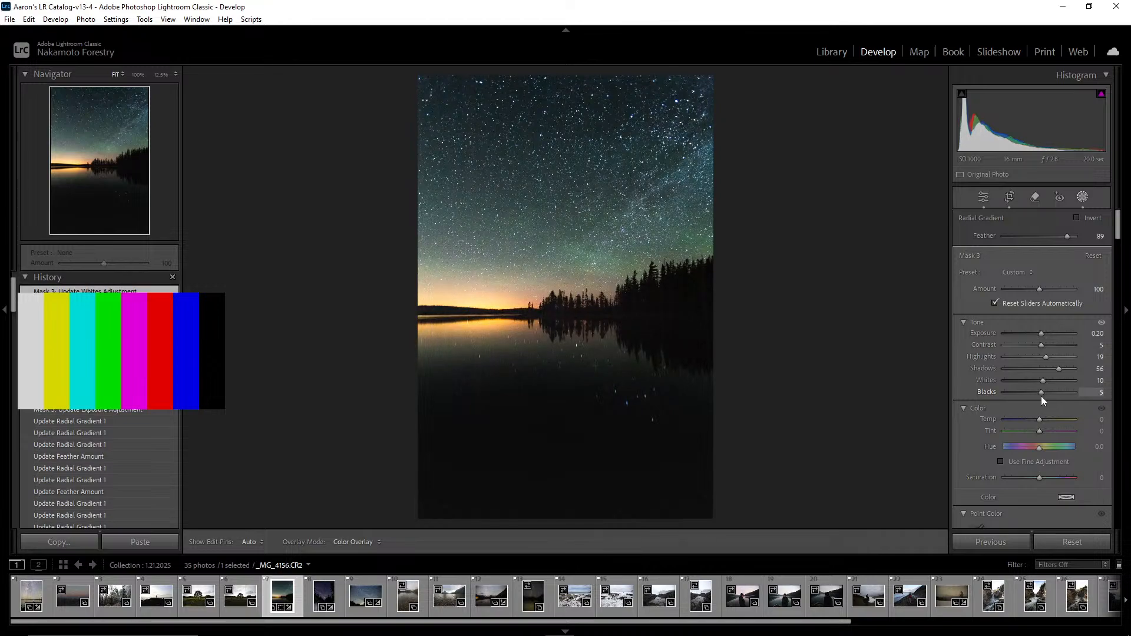
pyautogui.moveTo(1041, 399); pyautogui.dragTo(1041, 399)
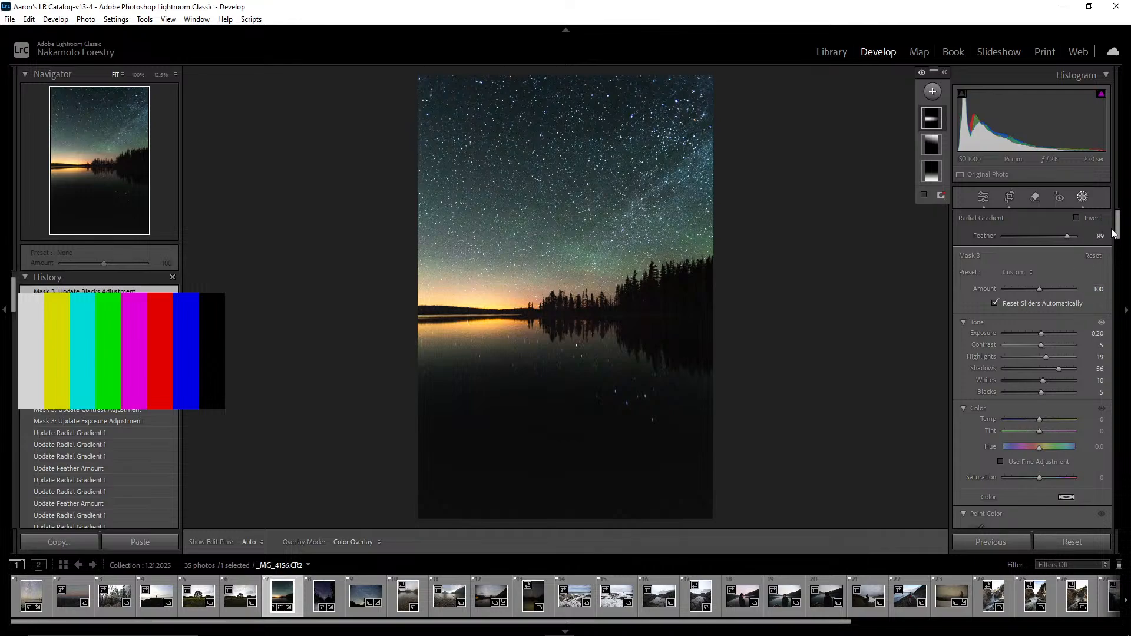
pyautogui.moveTo(792, 321)
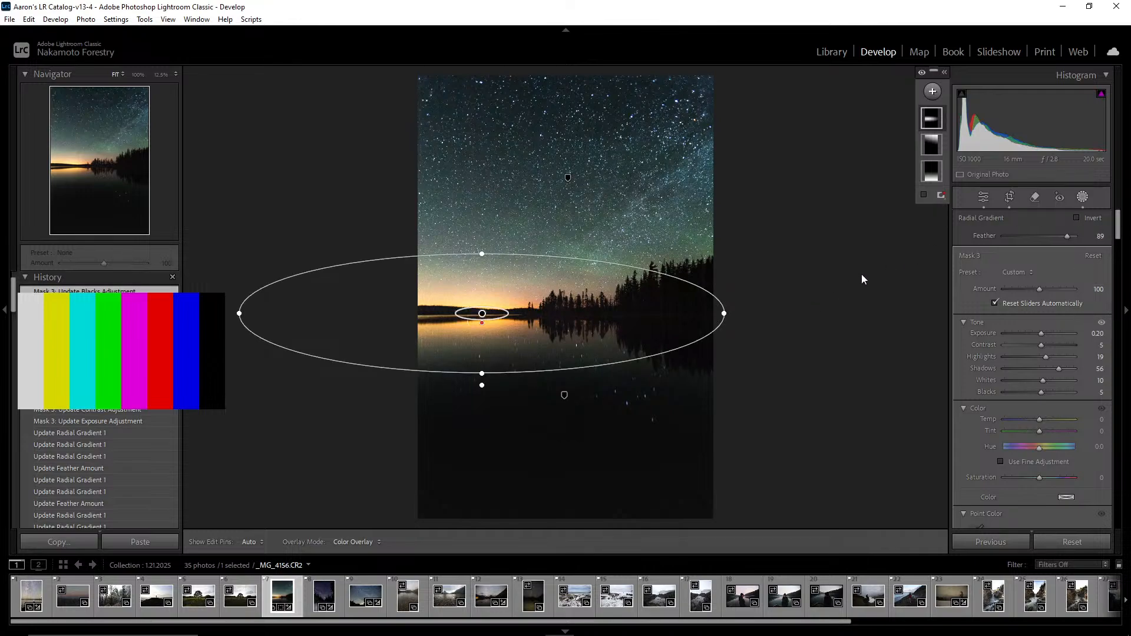
# Compare the photo with and without all the mask adjustments to examine their combined effect
pyautogui.scroll(-5, 1016, 393)
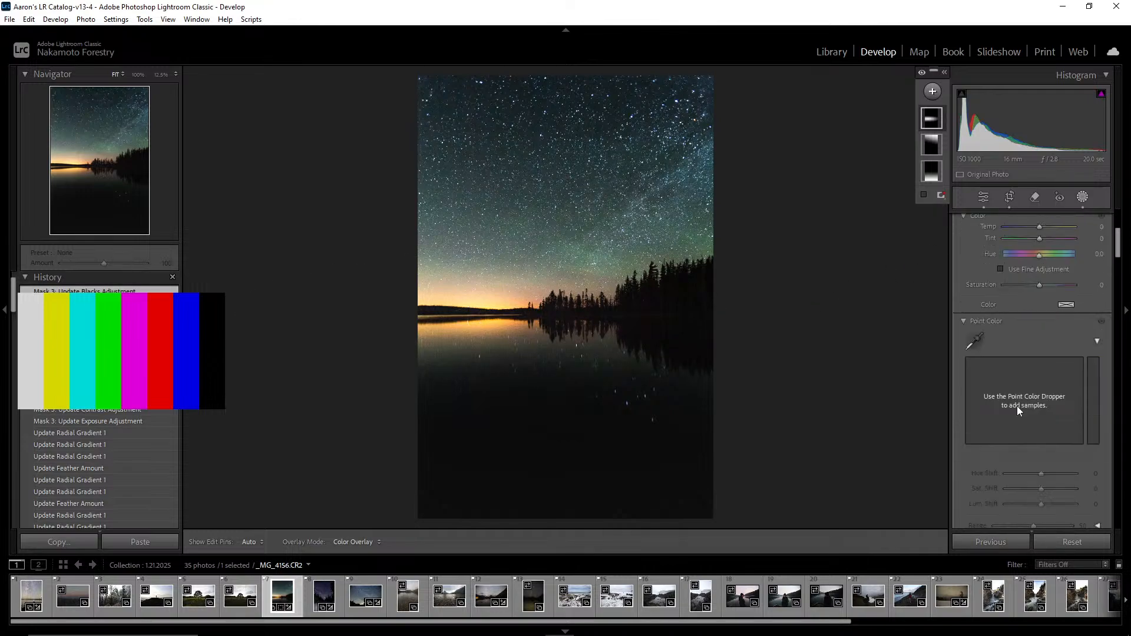
pyautogui.scroll(-10, 1016, 408)
pyautogui.click(963, 303)
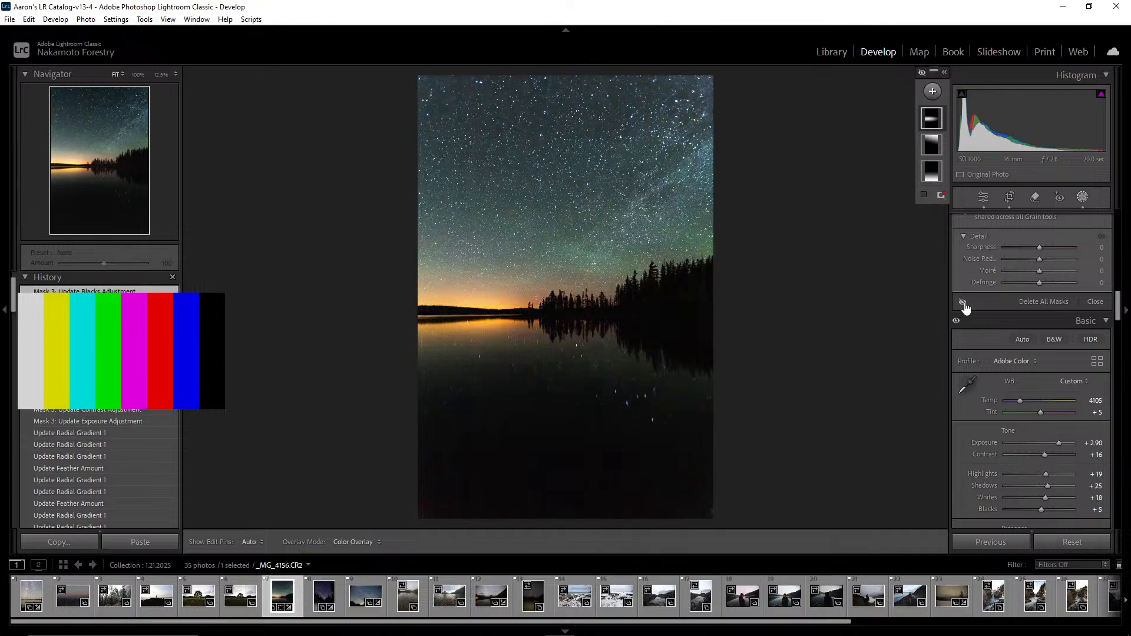
pyautogui.click(963, 304)
pyautogui.click(964, 304)
pyautogui.click(963, 304)
pyautogui.click(964, 304)
pyautogui.click(964, 305)
pyautogui.click(964, 304)
pyautogui.click(964, 305)
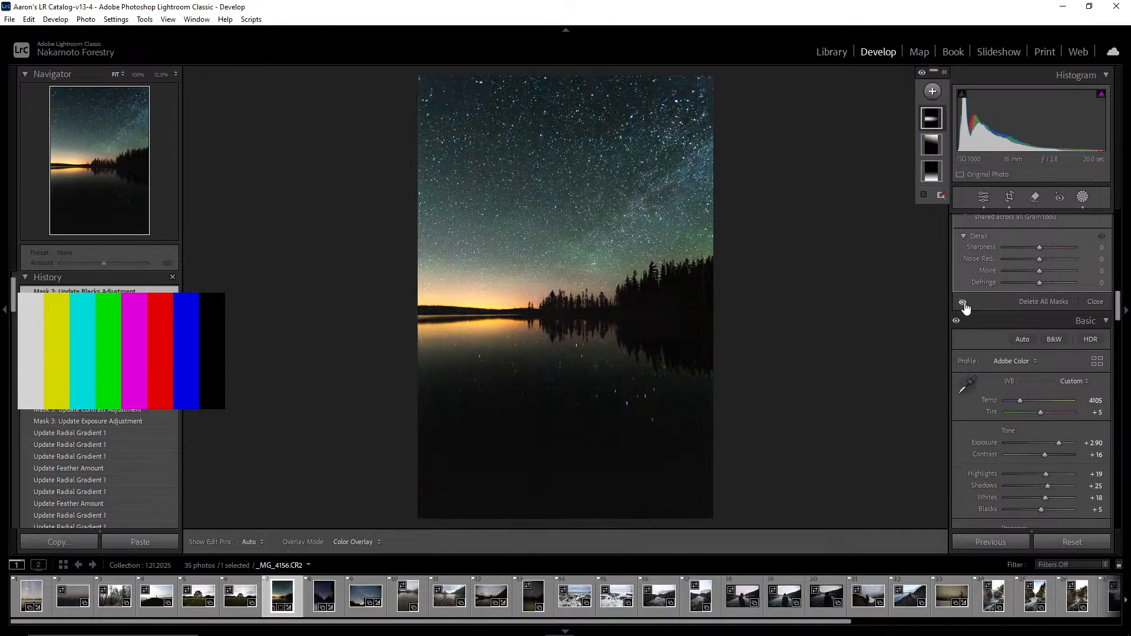
pyautogui.click(964, 304)
pyautogui.click(964, 305)
pyautogui.click(964, 305)
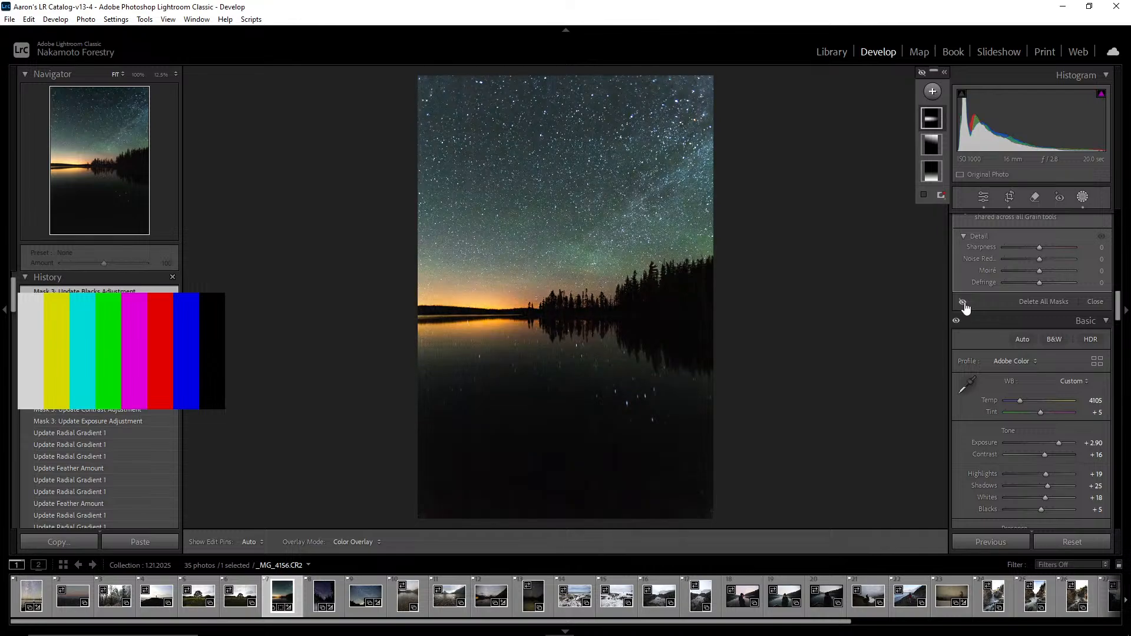
pyautogui.click(963, 305)
pyautogui.click(964, 304)
pyautogui.click(964, 305)
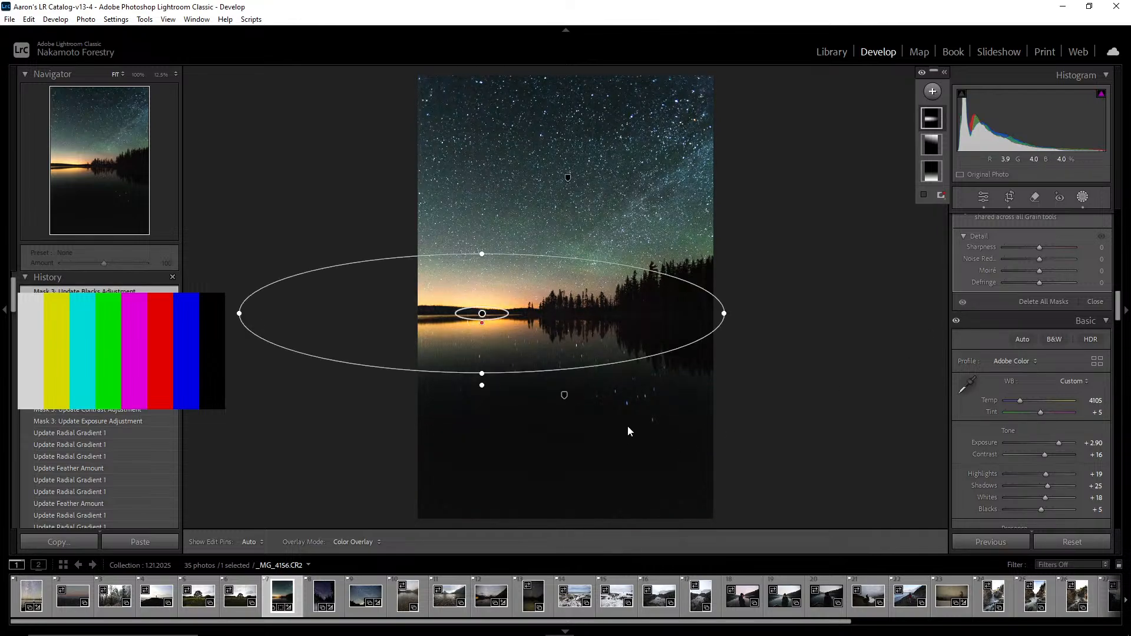
pyautogui.click(964, 305)
pyautogui.click(964, 304)
pyautogui.click(963, 306)
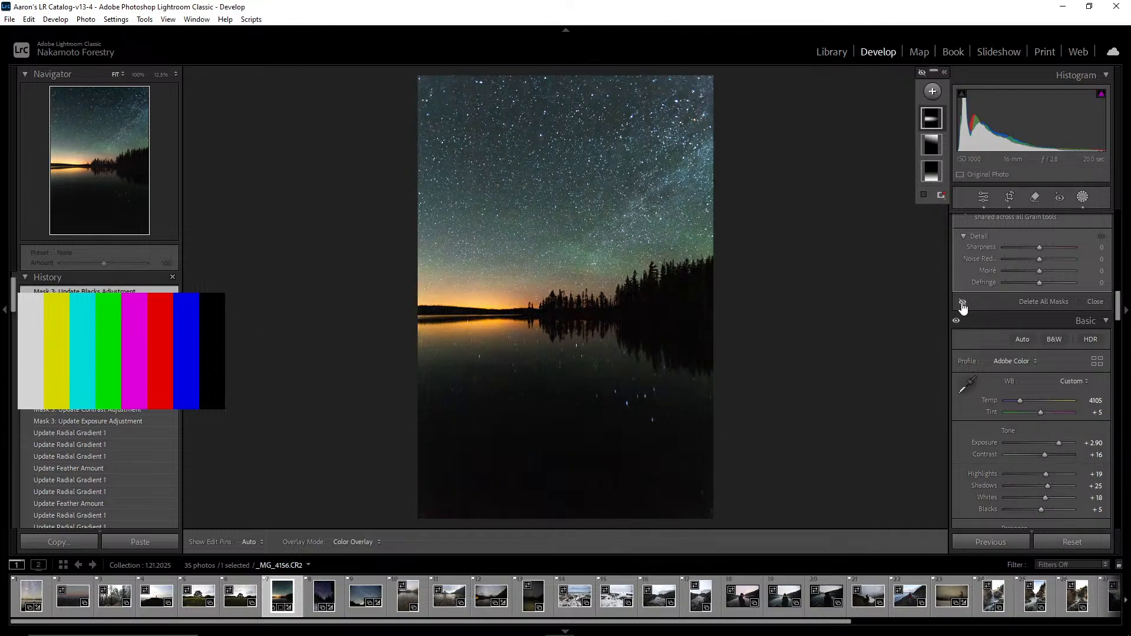
pyautogui.click(962, 305)
pyautogui.click(962, 306)
pyautogui.click(963, 305)
pyautogui.click(963, 305)
pyautogui.click(963, 305)
pyautogui.click(963, 305)
pyautogui.click(963, 305)
pyautogui.click(963, 305)
pyautogui.click(962, 306)
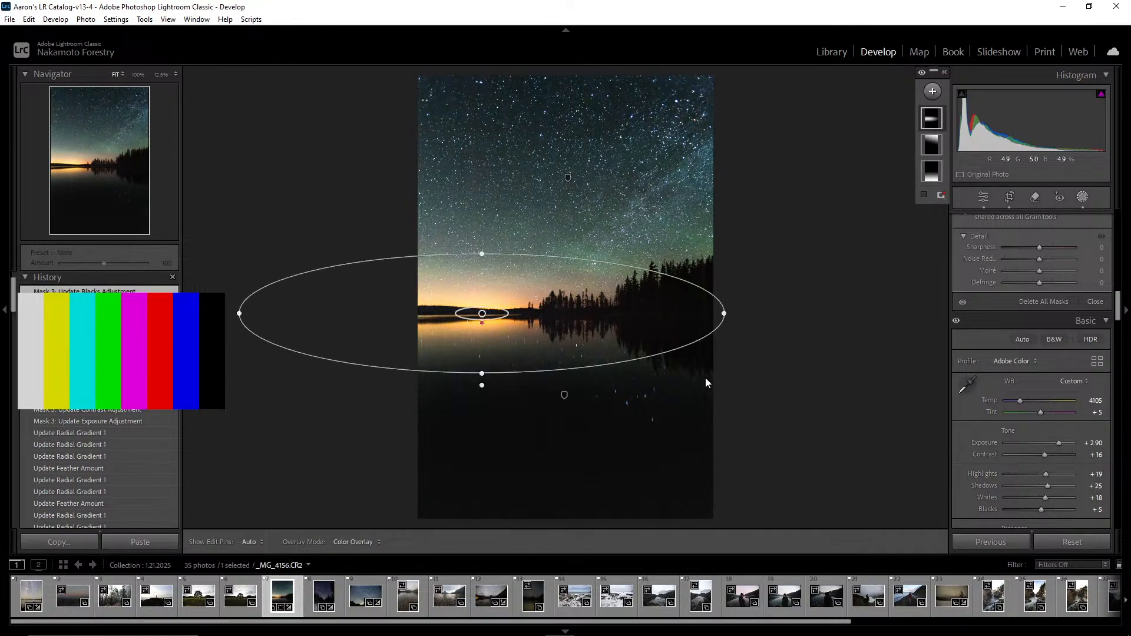
# Lower the upper edge of the linear gradient over the water to well below the shoreline, compare the masks' effect, and close masking
pyautogui.click(564, 394)
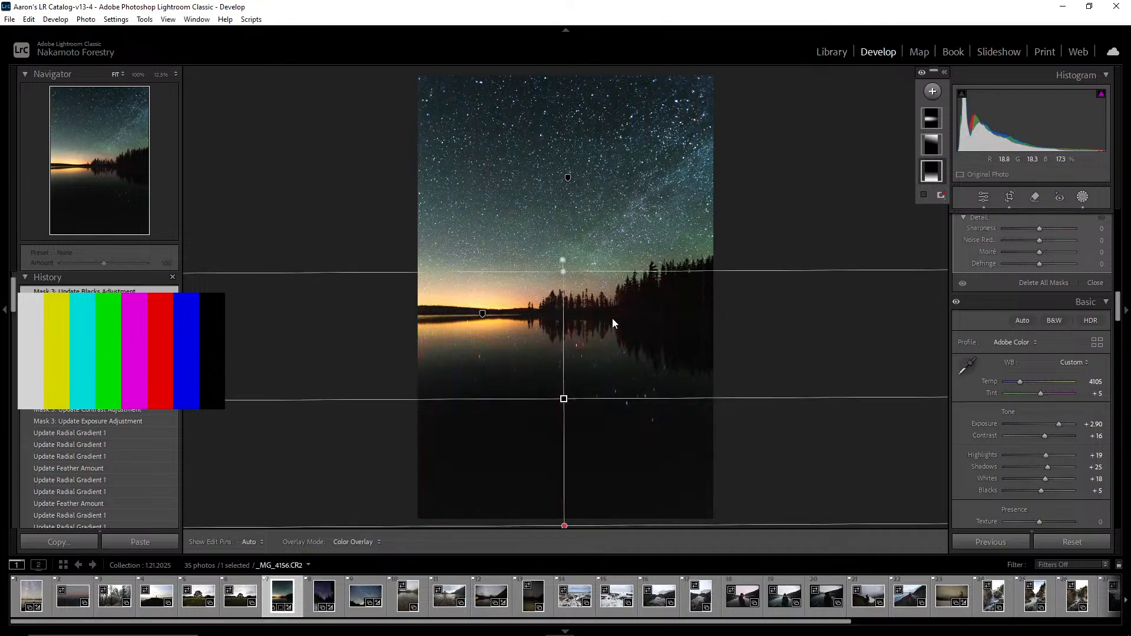
pyautogui.moveTo(563, 271); pyautogui.dragTo(564, 382)
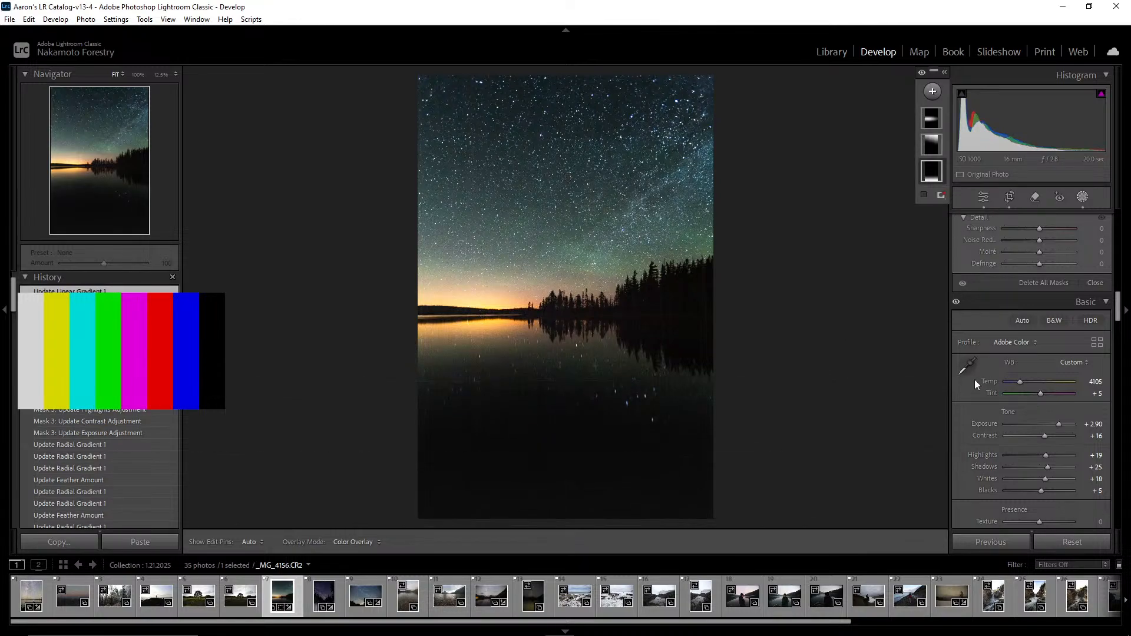
pyautogui.click(960, 283)
pyautogui.click(960, 283)
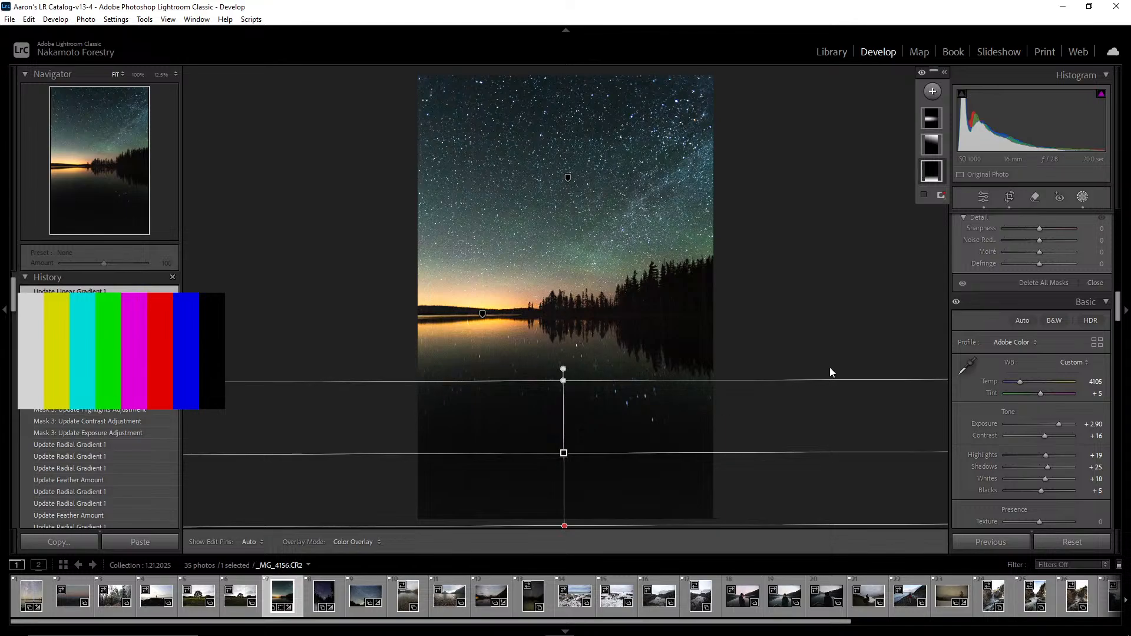
pyautogui.click(1083, 197)
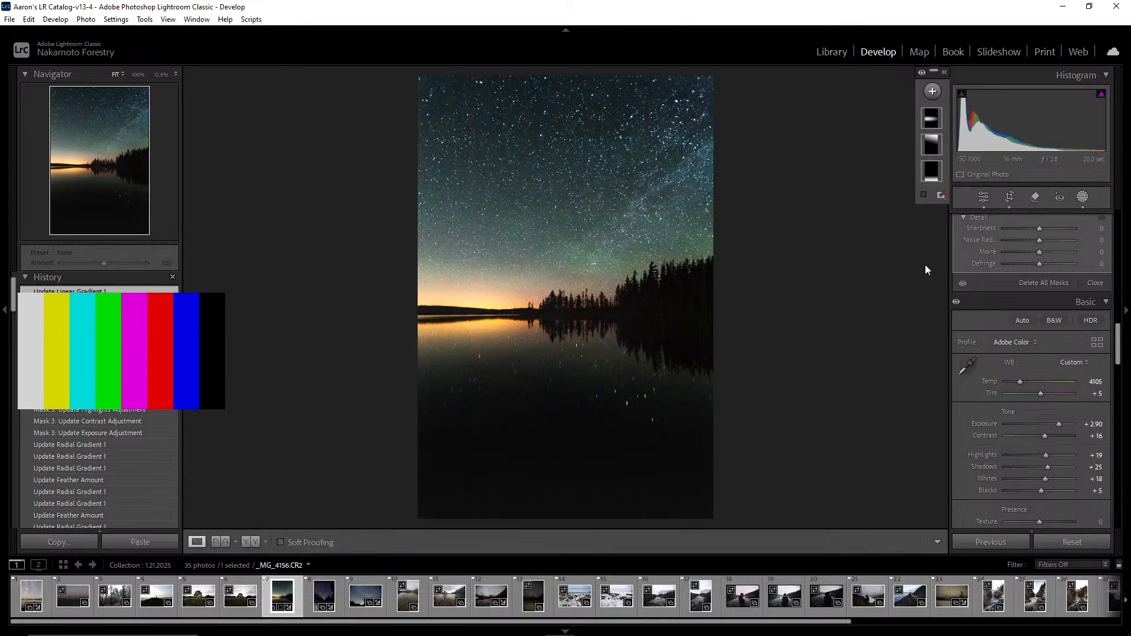
# Examine the sky and treeline at 100% and review the Color Grading settings
pyautogui.click(642, 358)
pyautogui.click(575, 359)
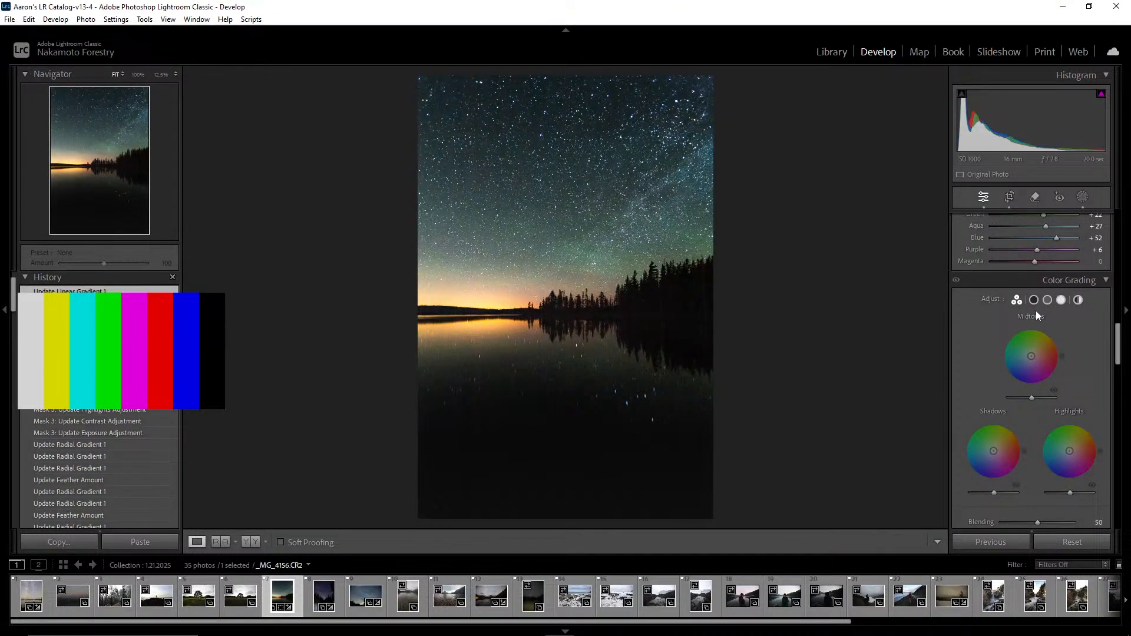
pyautogui.scroll(-5, 974, 318)
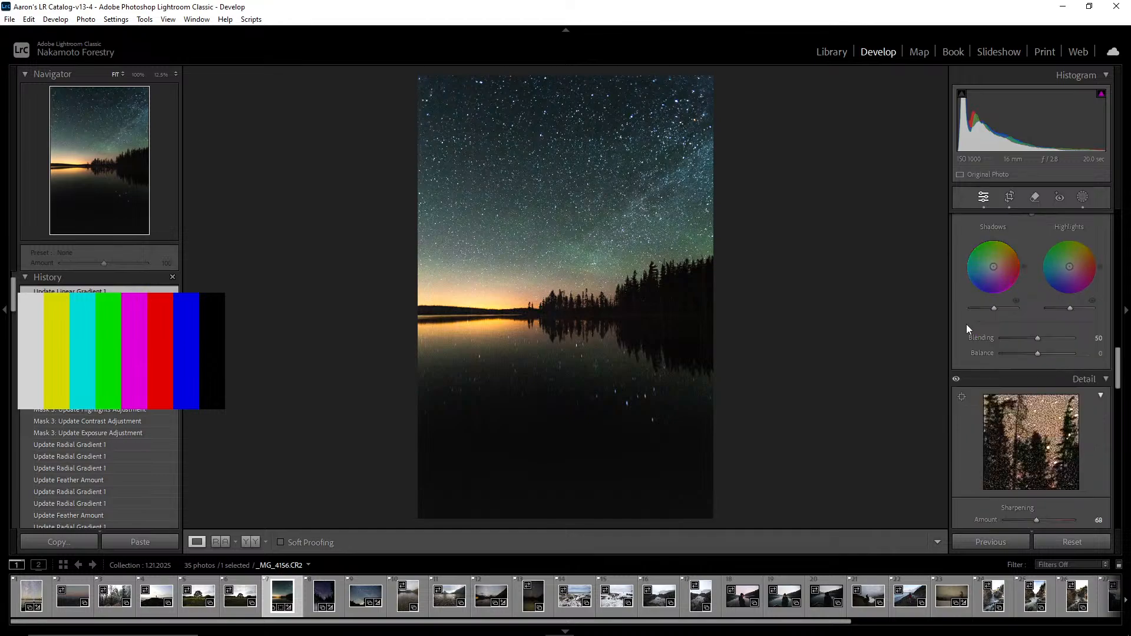
pyautogui.scroll(5, 966, 324)
pyautogui.scroll(-3, 971, 323)
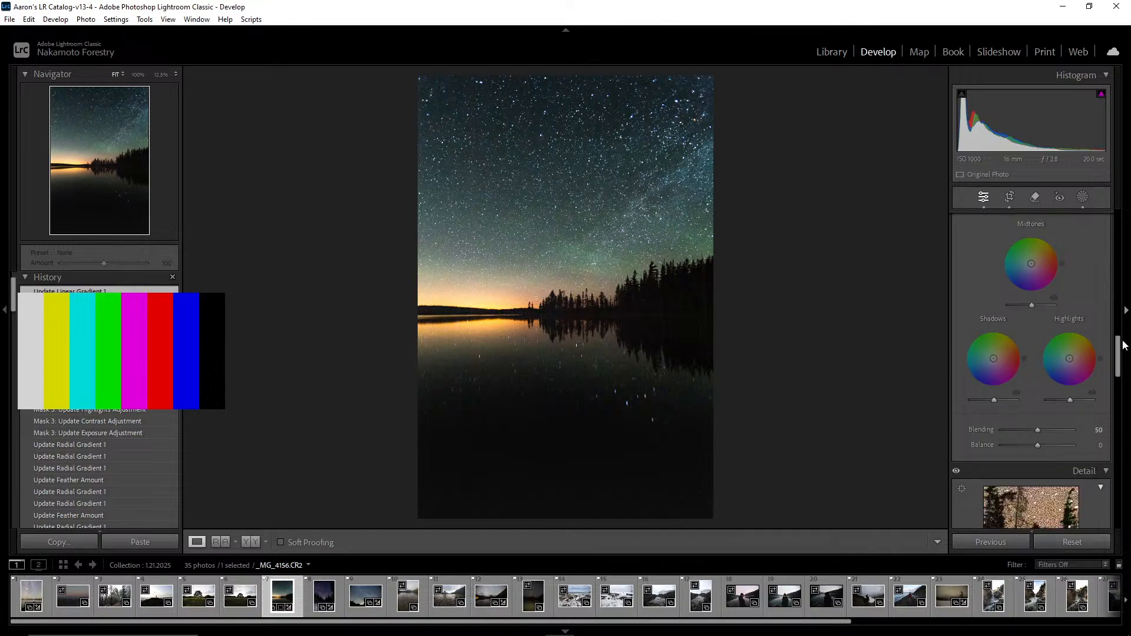
pyautogui.scroll(3, 1118, 351)
pyautogui.scroll(-2, 1118, 351)
pyautogui.moveTo(1118, 351); pyautogui.dragTo(1118, 351)
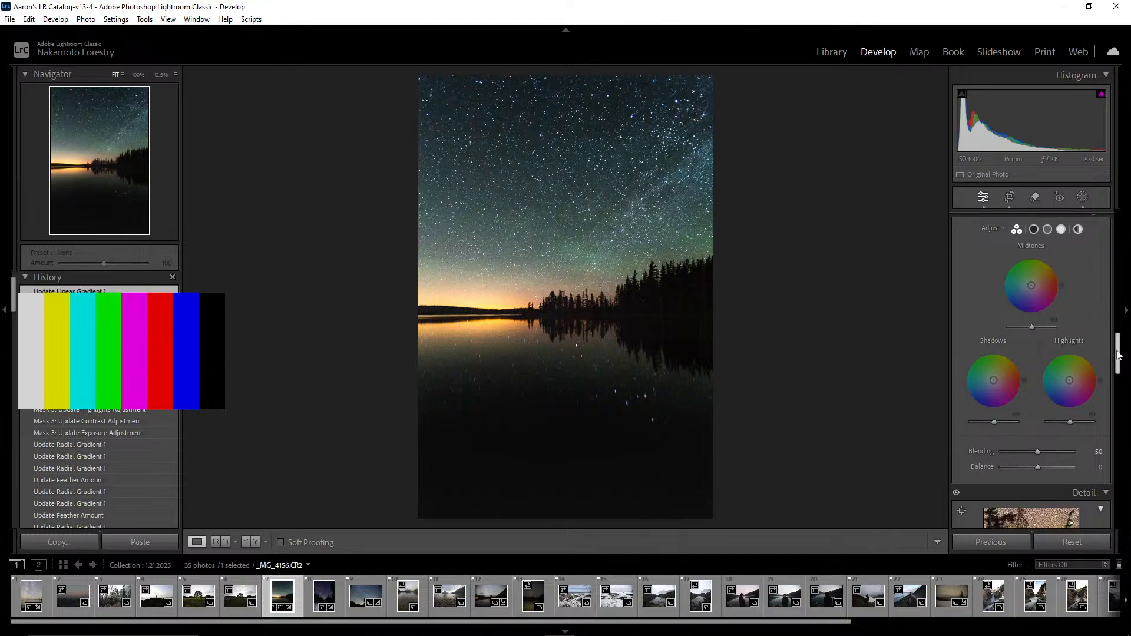
pyautogui.scroll(3, 1113, 335)
pyautogui.scroll(-3, 1112, 336)
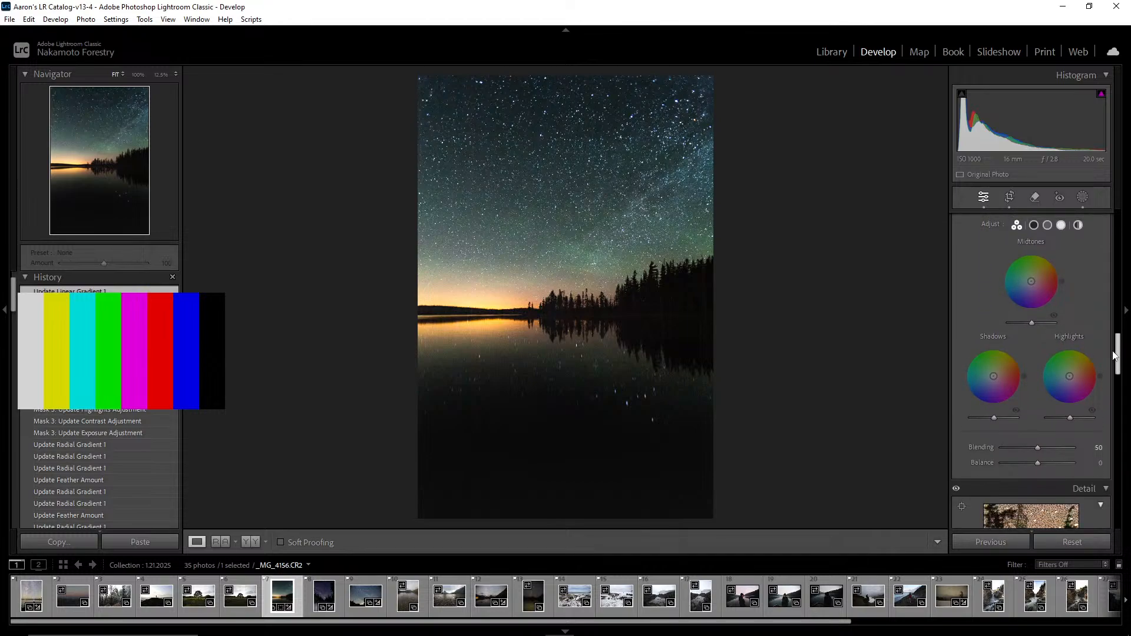
pyautogui.click(572, 269)
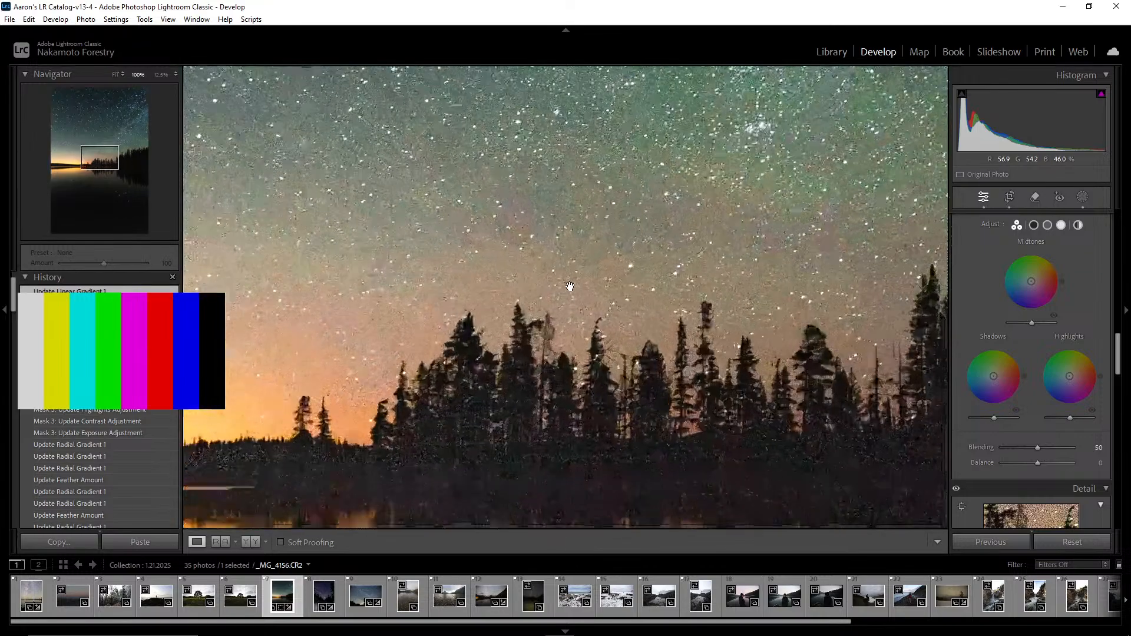
pyautogui.click(589, 283)
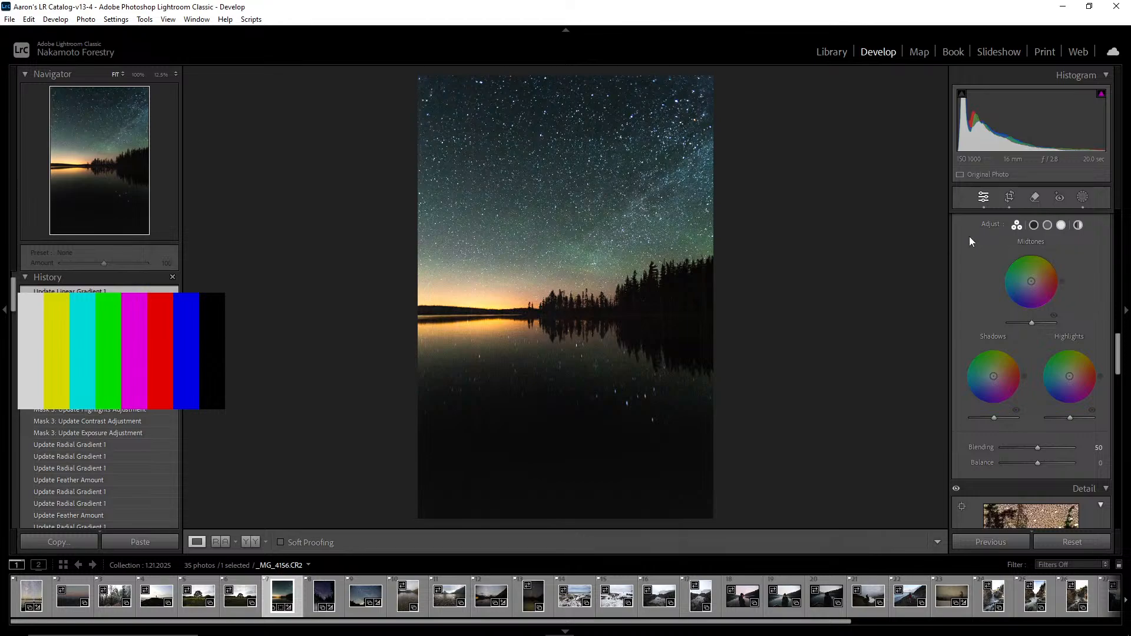
pyautogui.scroll(2, 998, 296)
pyautogui.scroll(-2, 996, 282)
pyautogui.scroll(1, 1119, 350)
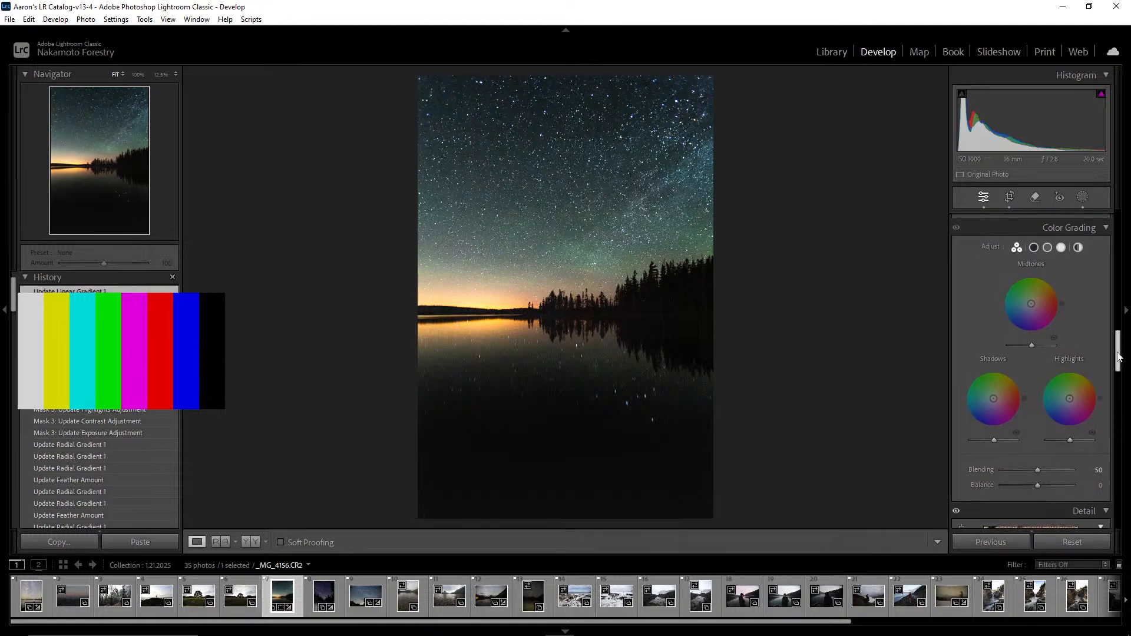
pyautogui.scroll(-1, 1118, 357)
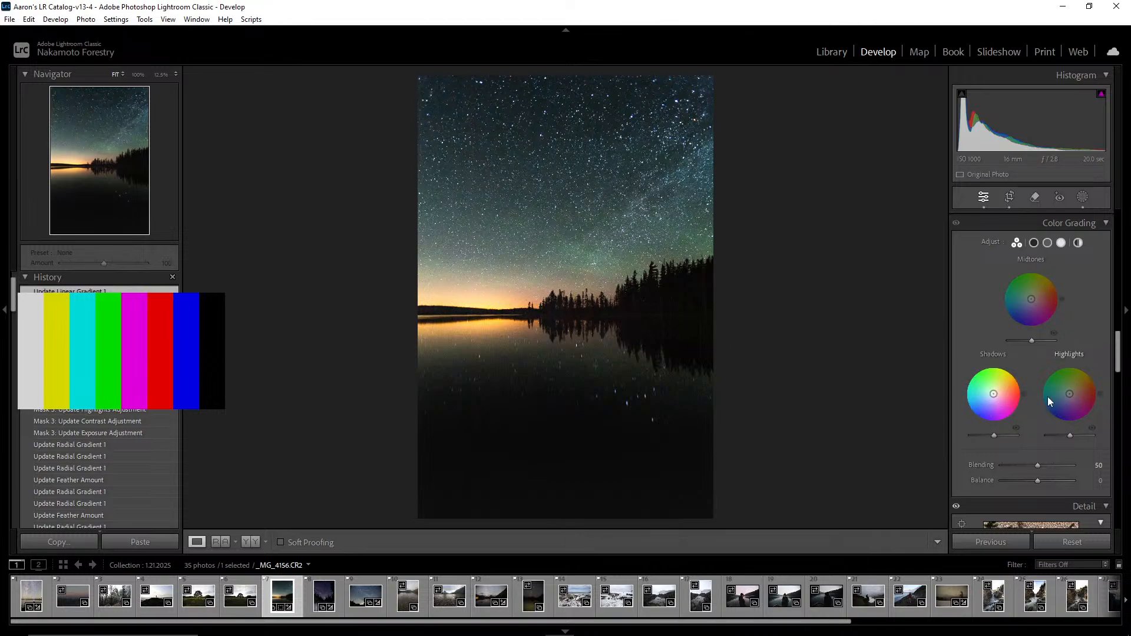
# Tint the highlights blue in Color Grading with hue 207, saturation 17 and luminance +3
pyautogui.moveTo(1070, 399)
pyautogui.mouseDown()
pyautogui.moveTo(1054, 413)
pyautogui.moveTo(1071, 415)
pyautogui.moveTo(1047, 400)
pyautogui.moveTo(1053, 376)
pyautogui.moveTo(1045, 399)
pyautogui.moveTo(1058, 411)
pyautogui.mouseUp()
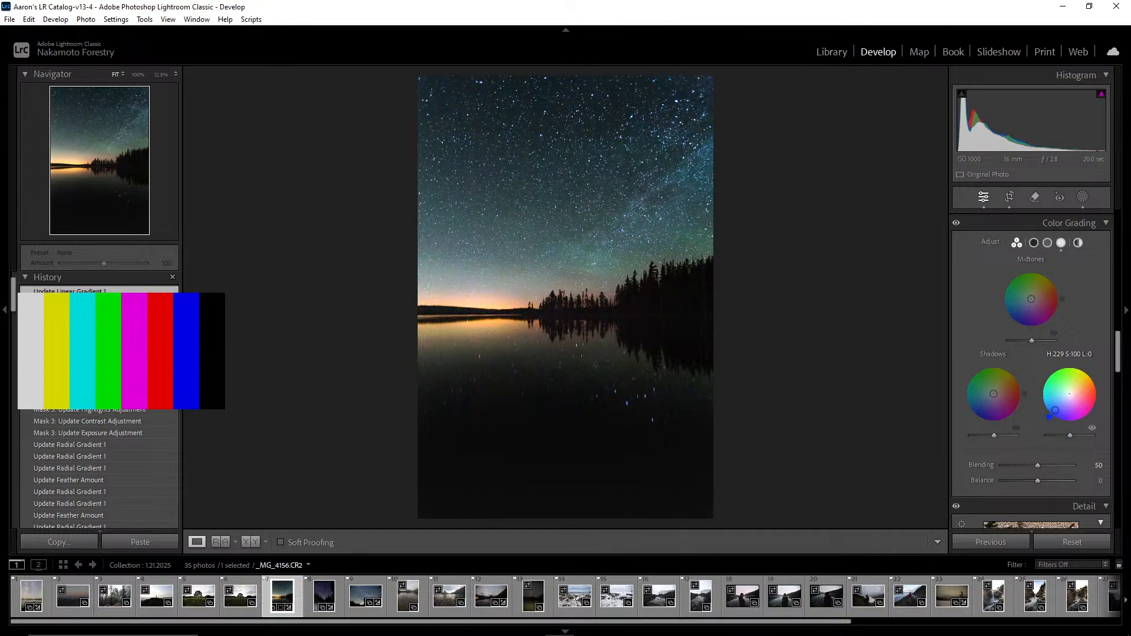
pyautogui.moveTo(1055, 411); pyautogui.dragTo(1063, 396)
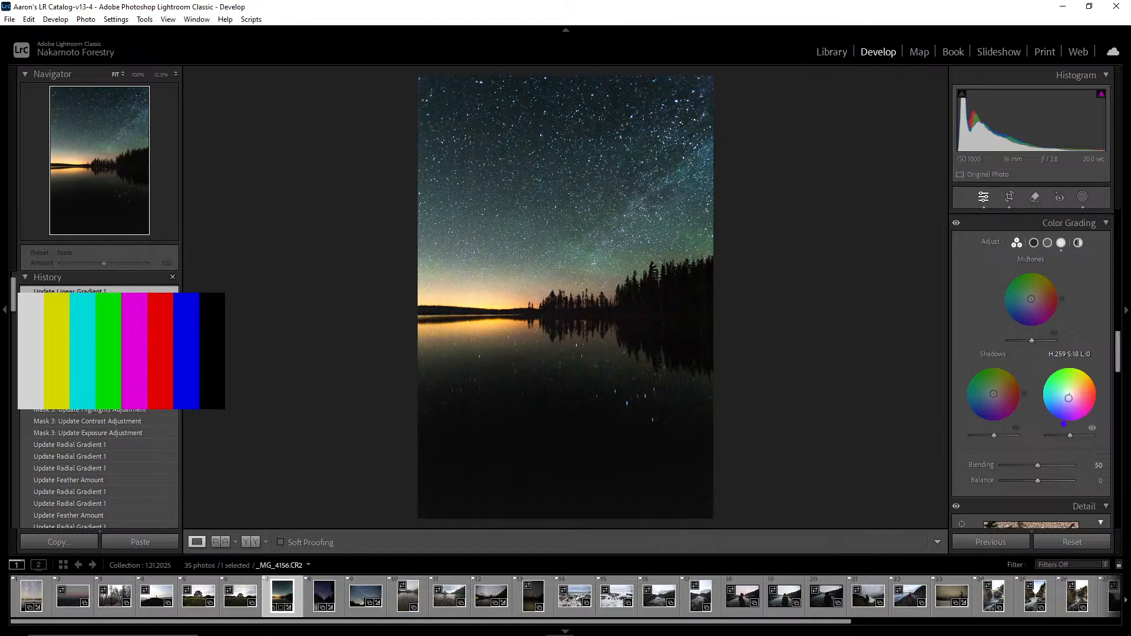
pyautogui.moveTo(1076, 397)
pyautogui.mouseDown()
pyautogui.moveTo(1061, 391)
pyautogui.moveTo(1073, 409)
pyautogui.moveTo(1076, 386)
pyautogui.moveTo(1065, 406)
pyautogui.moveTo(1039, 394)
pyautogui.moveTo(1077, 390)
pyautogui.moveTo(1063, 399)
pyautogui.mouseUp()
pyautogui.moveTo(1067, 395)
pyautogui.mouseDown()
pyautogui.moveTo(1050, 404)
pyautogui.moveTo(1066, 396)
pyautogui.mouseUp()
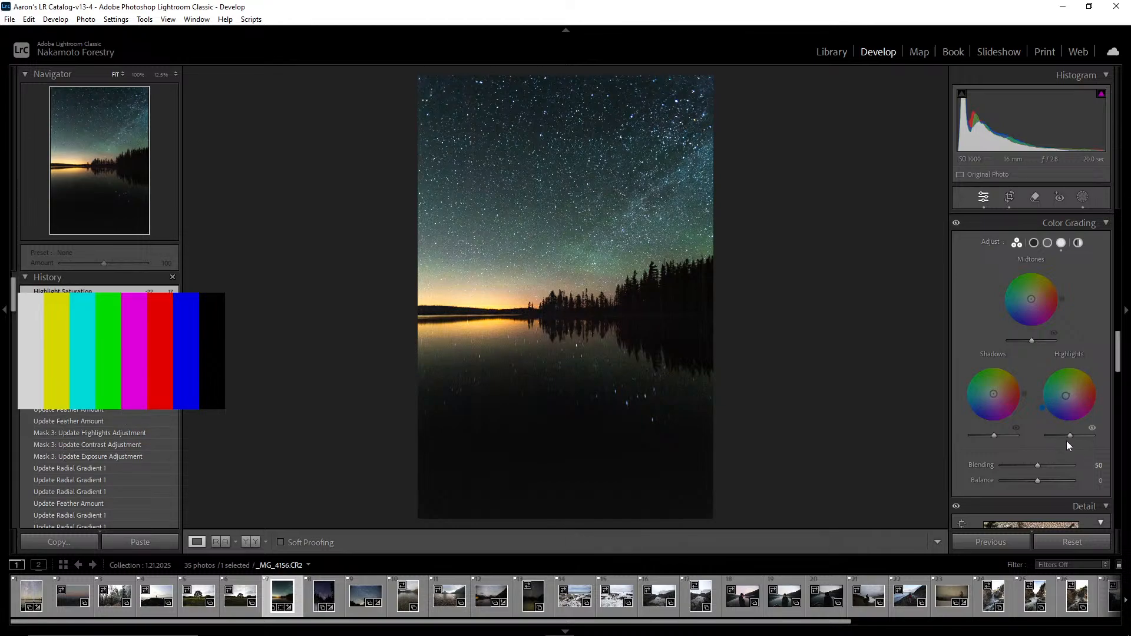
pyautogui.moveTo(1070, 433)
pyautogui.mouseDown()
pyautogui.moveTo(1014, 443)
pyautogui.moveTo(1100, 434)
pyautogui.moveTo(1037, 441)
pyautogui.moveTo(1098, 436)
pyautogui.moveTo(1038, 451)
pyautogui.moveTo(1070, 447)
pyautogui.mouseUp()
pyautogui.click(614, 324)
pyautogui.click(871, 404)
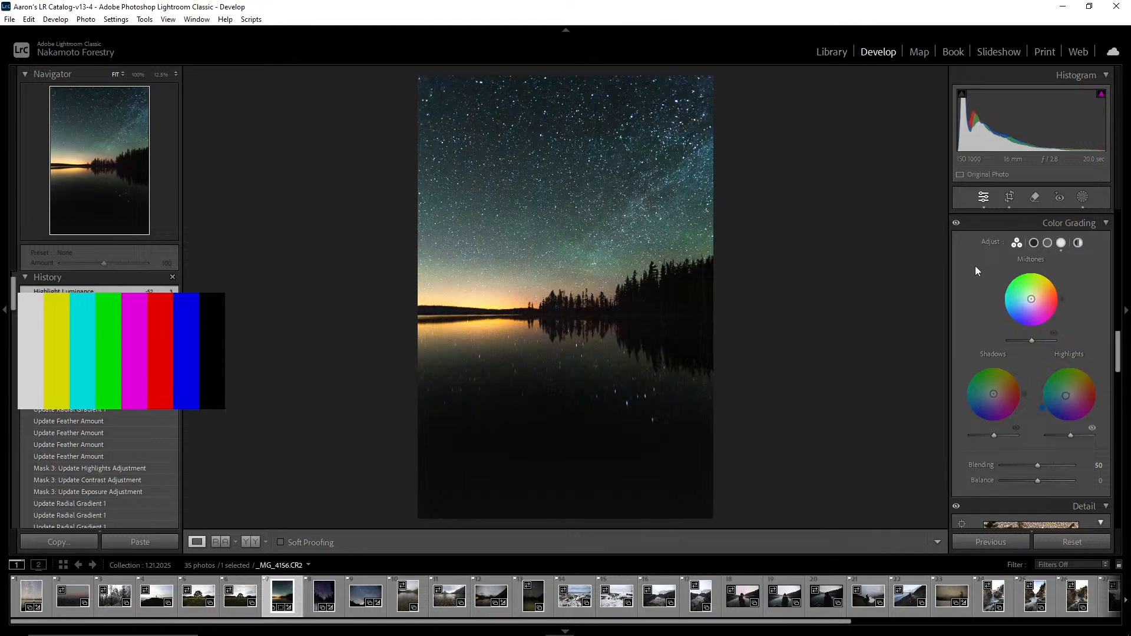
# Tint the midtones blue in Color Grading with hue 247 and saturation 40
pyautogui.moveTo(1031, 299)
pyautogui.mouseDown()
pyautogui.moveTo(1023, 293)
pyautogui.moveTo(1036, 290)
pyautogui.moveTo(1039, 306)
pyautogui.moveTo(1018, 308)
pyautogui.moveTo(1017, 318)
pyautogui.moveTo(1023, 290)
pyautogui.moveTo(1044, 313)
pyautogui.moveTo(1025, 309)
pyautogui.mouseUp()
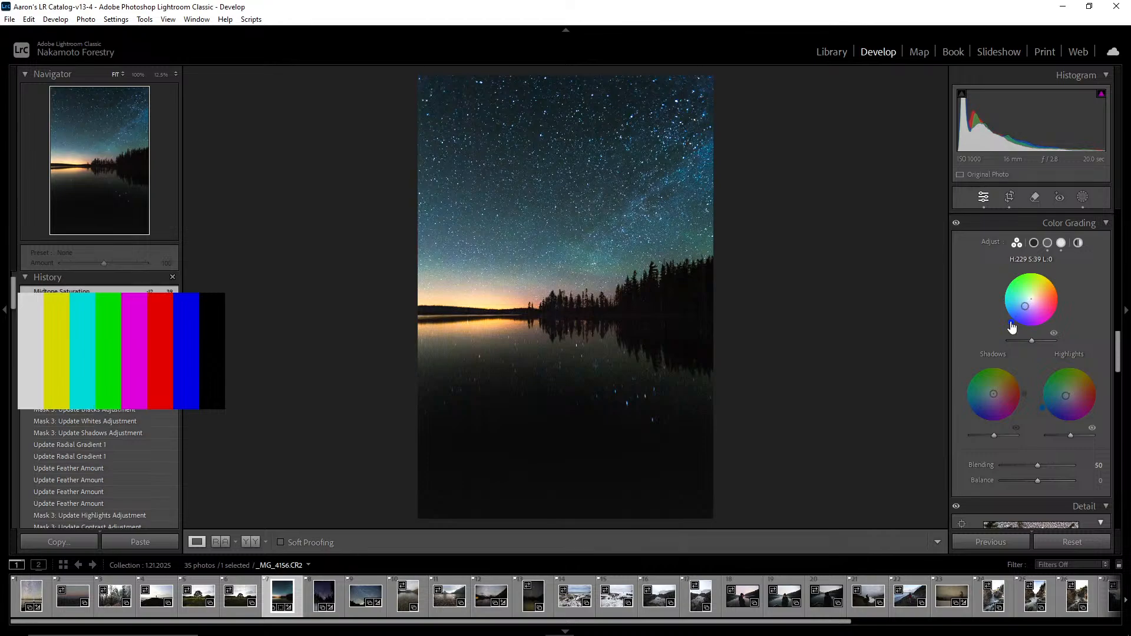
pyautogui.doubleClick(1038, 292)
pyautogui.moveTo(1031, 300); pyautogui.dragTo(1029, 312)
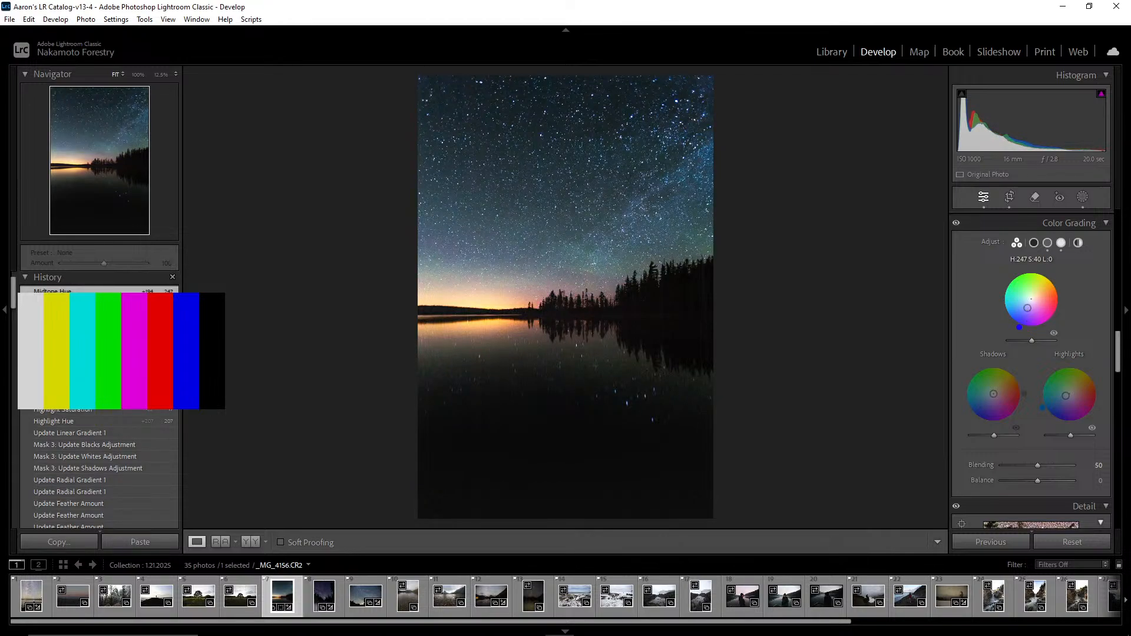
pyautogui.doubleClick(1026, 310)
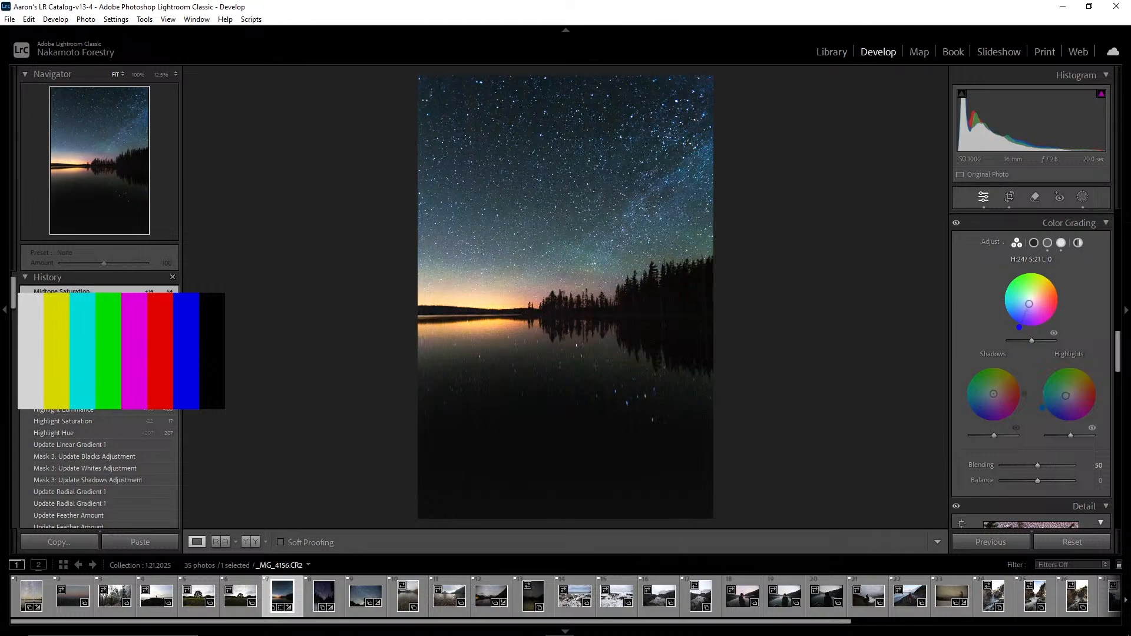
pyautogui.moveTo(1027, 308); pyautogui.dragTo(1029, 304)
pyautogui.moveTo(1028, 307); pyautogui.dragTo(1027, 308)
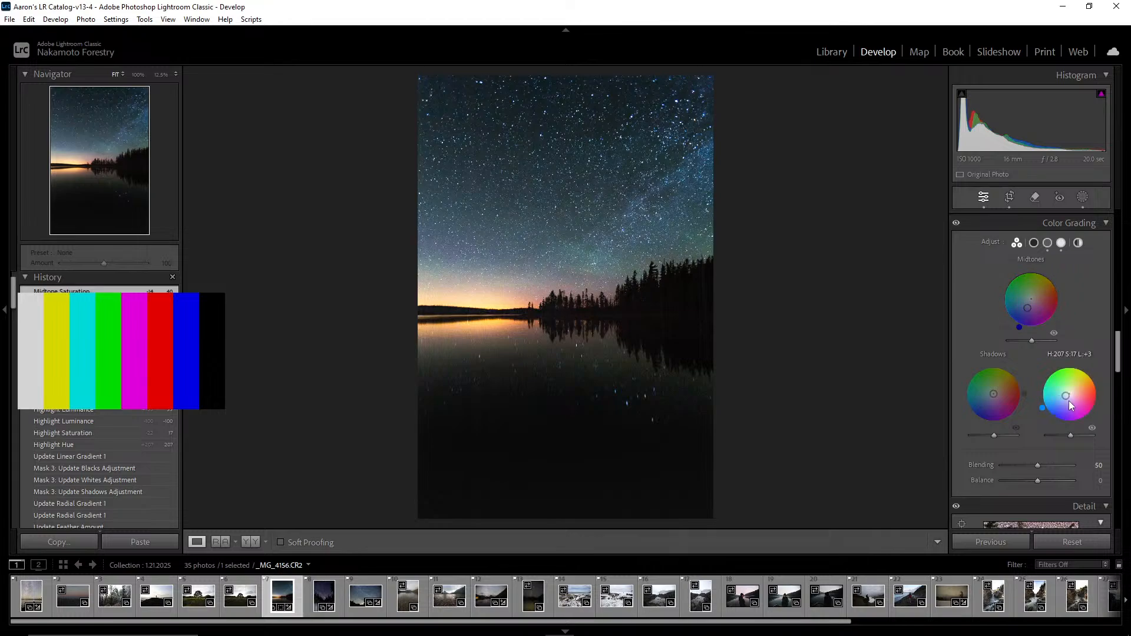
# Give the shadows a subtle teal tint in Color Grading with hue 165 and saturation 6
pyautogui.moveTo(994, 395)
pyautogui.mouseDown()
pyautogui.moveTo(1003, 385)
pyautogui.moveTo(995, 406)
pyautogui.moveTo(977, 405)
pyautogui.moveTo(997, 384)
pyautogui.moveTo(987, 385)
pyautogui.moveTo(1003, 387)
pyautogui.moveTo(982, 393)
pyautogui.moveTo(992, 408)
pyautogui.moveTo(1009, 390)
pyautogui.moveTo(981, 401)
pyautogui.moveTo(990, 394)
pyautogui.mouseUp()
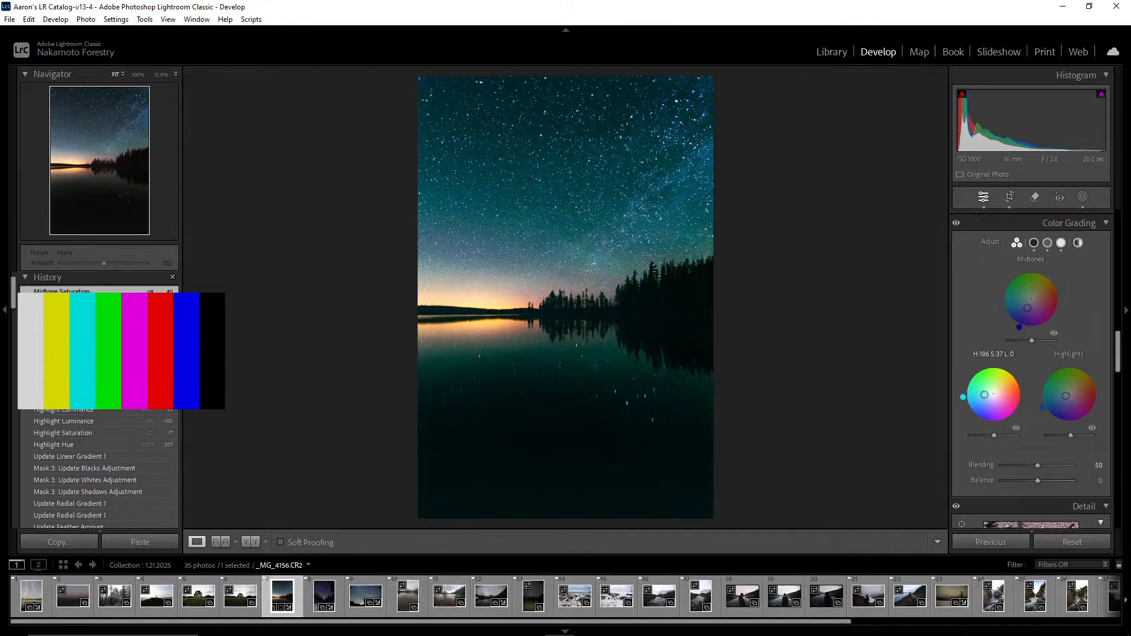
pyautogui.moveTo(984, 395)
pyautogui.mouseDown()
pyautogui.moveTo(997, 384)
pyautogui.moveTo(985, 400)
pyautogui.moveTo(994, 394)
pyautogui.mouseUp()
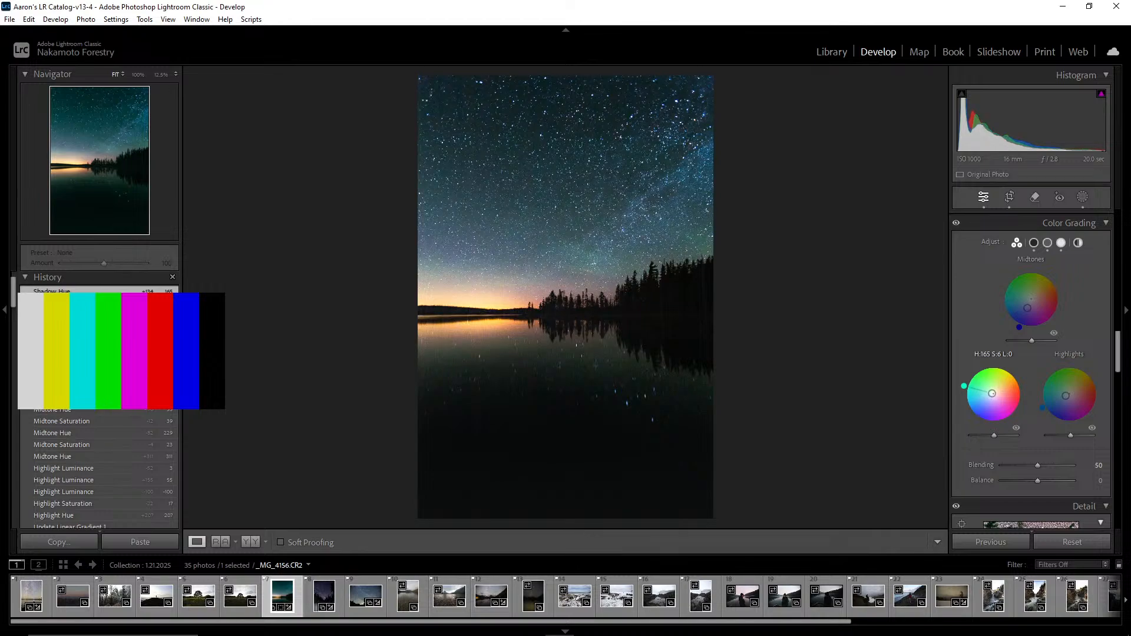
# Fine-tune the saturation of the shadow tint and compare the photo with Color Grading turned off and on
pyautogui.moveTo(992, 394); pyautogui.dragTo(992, 394)
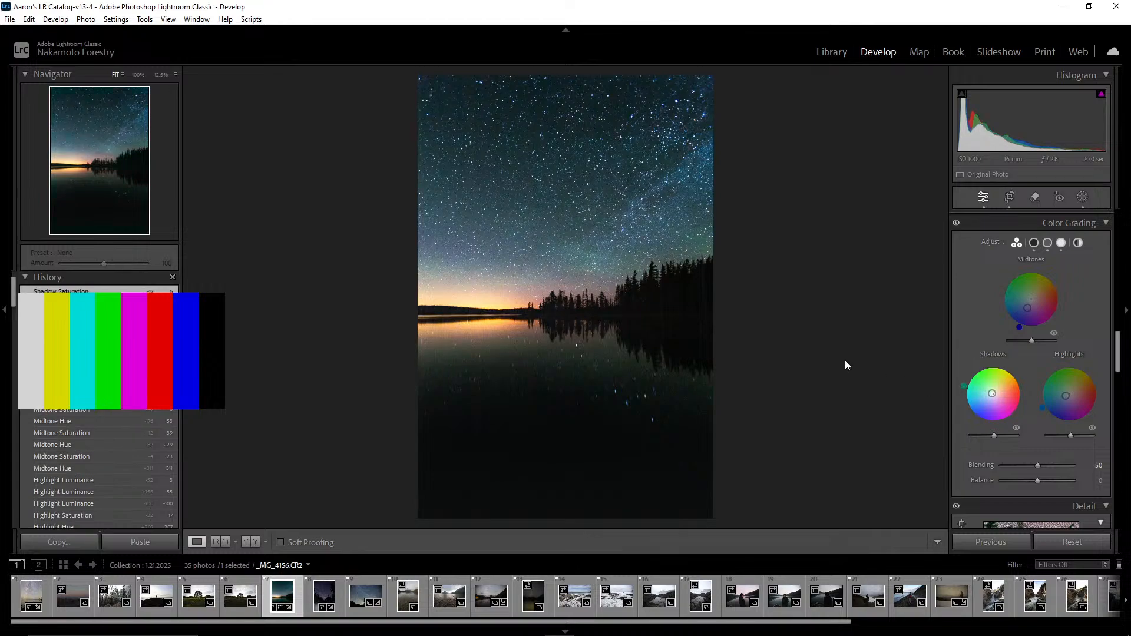
pyautogui.click(958, 225)
pyautogui.click(959, 225)
pyautogui.click(958, 225)
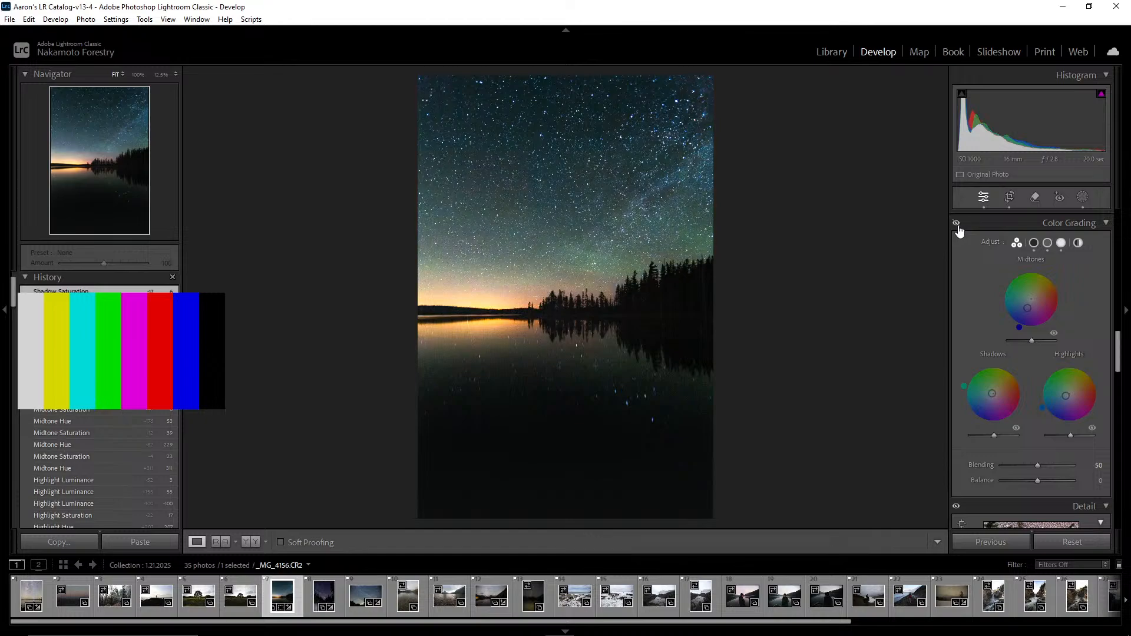
pyautogui.click(958, 225)
pyautogui.click(959, 224)
pyautogui.click(958, 225)
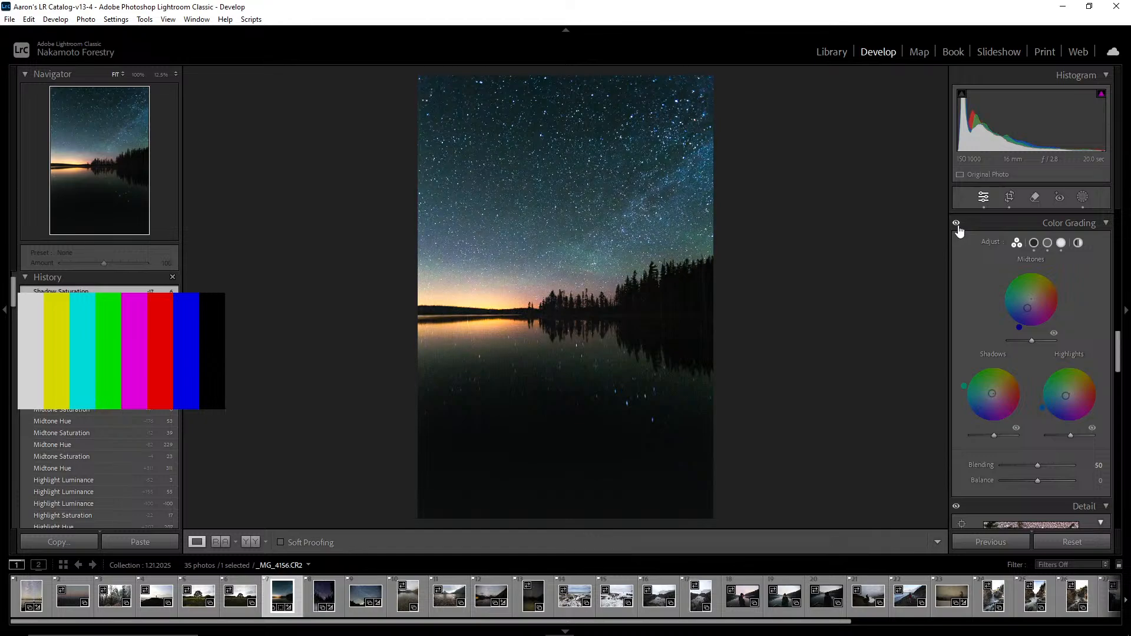
pyautogui.click(958, 225)
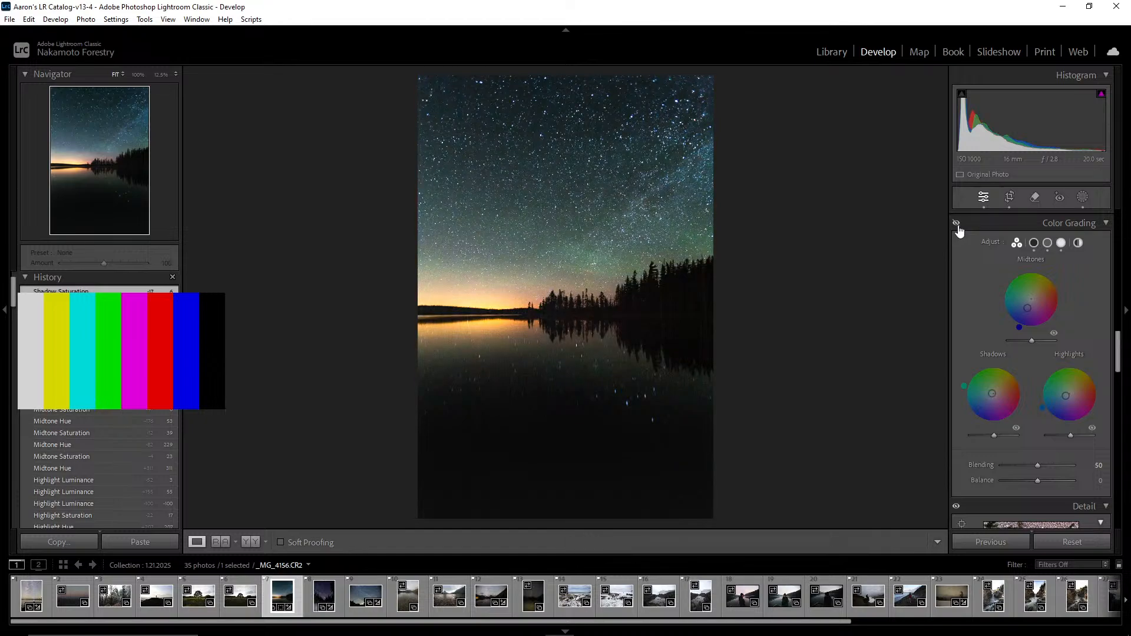
pyautogui.click(958, 224)
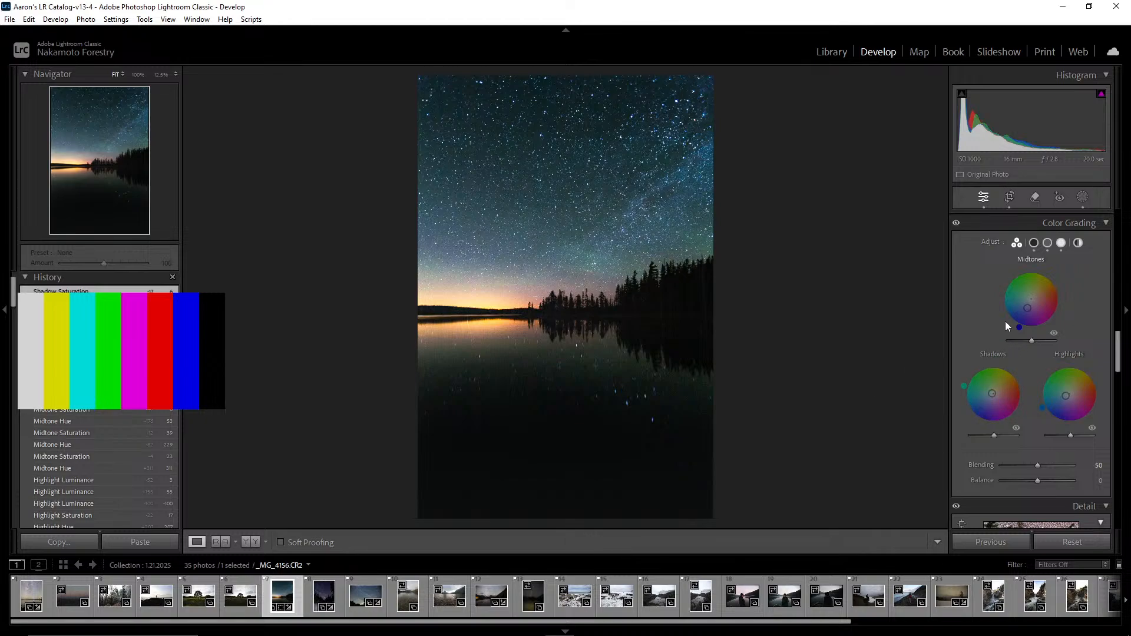
# Set the Color Grading blending to 40, and try other balance values before returning the balance to 0
pyautogui.moveTo(1120, 340)
pyautogui.mouseDown()
pyautogui.moveTo(1120, 355)
pyautogui.moveTo(1120, 345)
pyautogui.mouseUp()
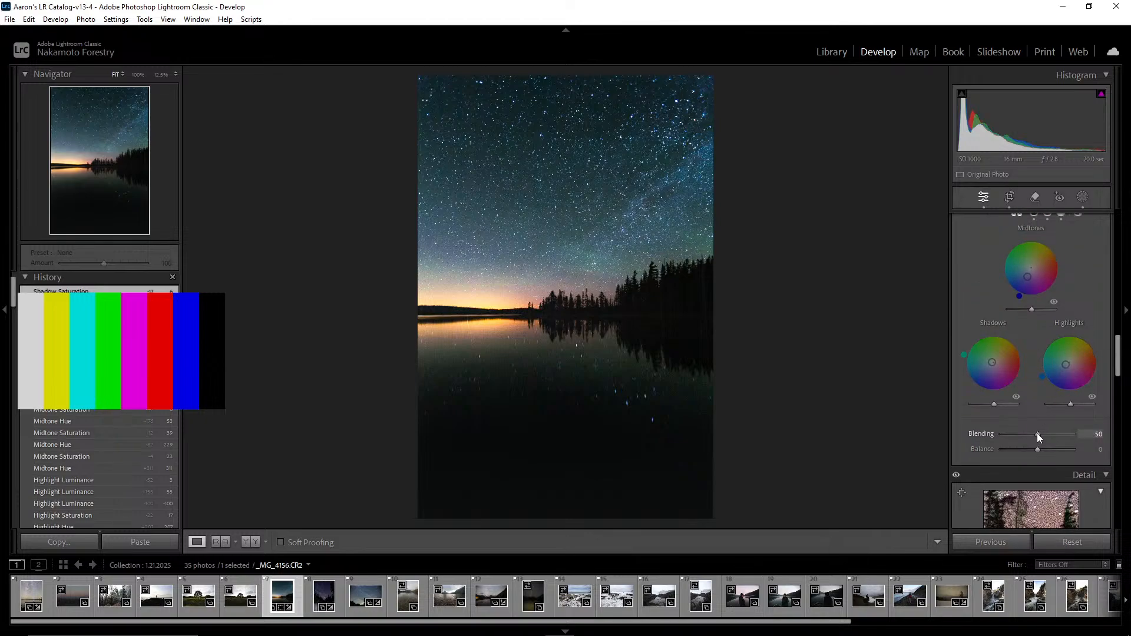
pyautogui.moveTo(1057, 442); pyautogui.dragTo(1082, 442)
pyautogui.moveTo(1009, 444)
pyautogui.mouseDown()
pyautogui.moveTo(985, 448)
pyautogui.moveTo(1031, 444)
pyautogui.mouseUp()
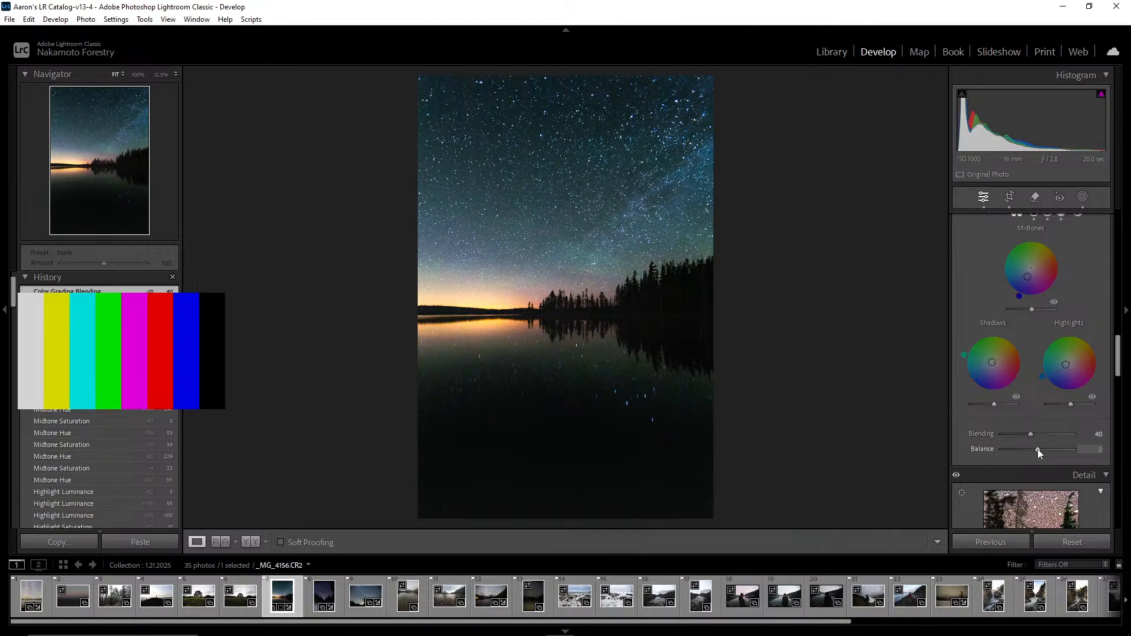
pyautogui.moveTo(1038, 449)
pyautogui.mouseDown()
pyautogui.moveTo(1070, 450)
pyautogui.moveTo(1000, 458)
pyautogui.moveTo(1066, 458)
pyautogui.moveTo(1027, 465)
pyautogui.moveTo(1037, 466)
pyautogui.mouseUp()
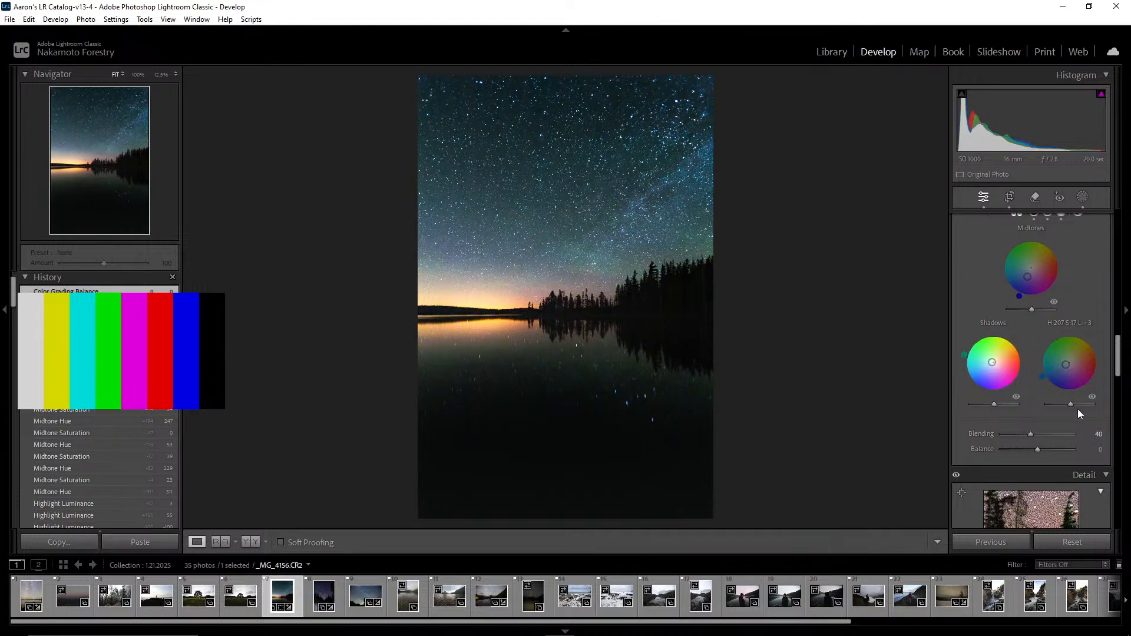
# Set manual luminance noise reduction to 30, judging the noise in the sky and dark lake at 100%
pyautogui.moveTo(1119, 366); pyautogui.dragTo(1121, 393)
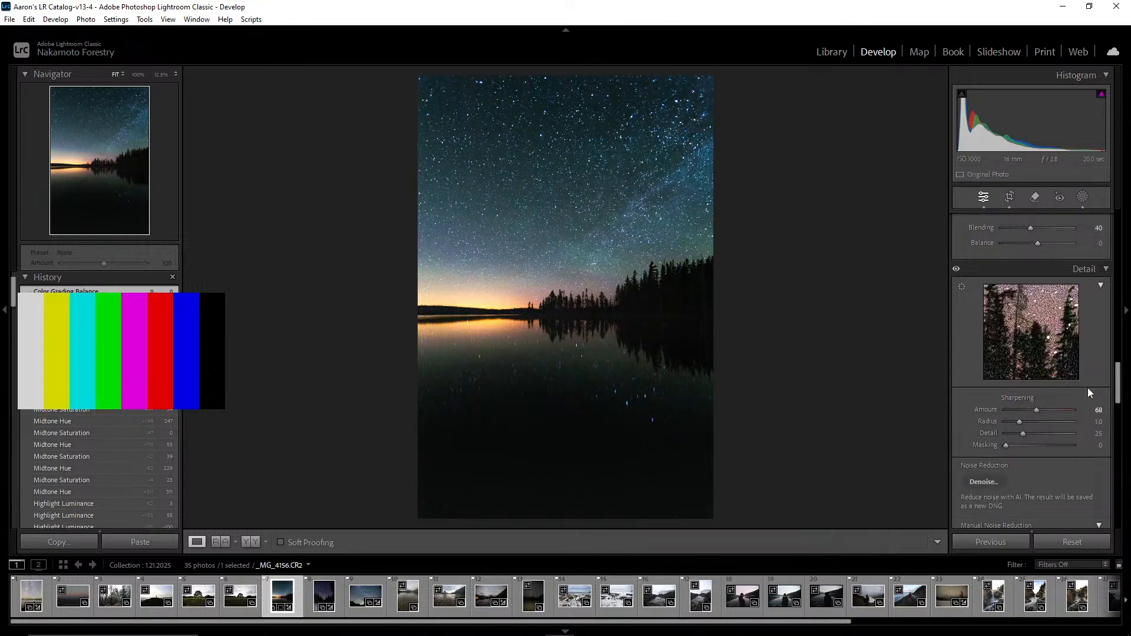
pyautogui.moveTo(1118, 375); pyautogui.dragTo(1119, 382)
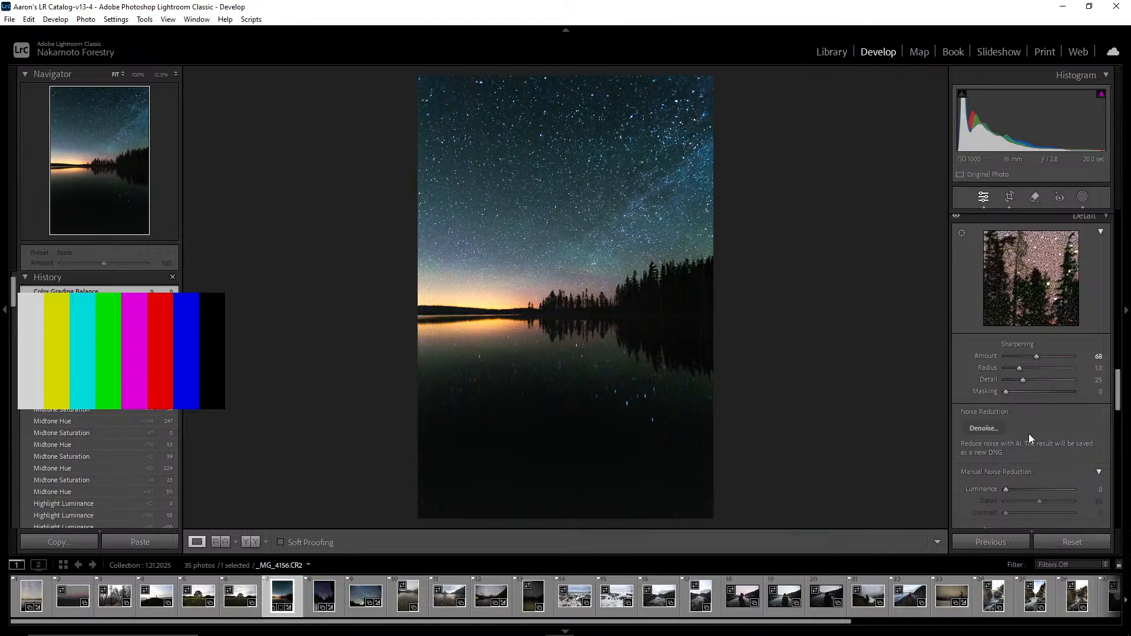
pyautogui.scroll(-4, 1029, 434)
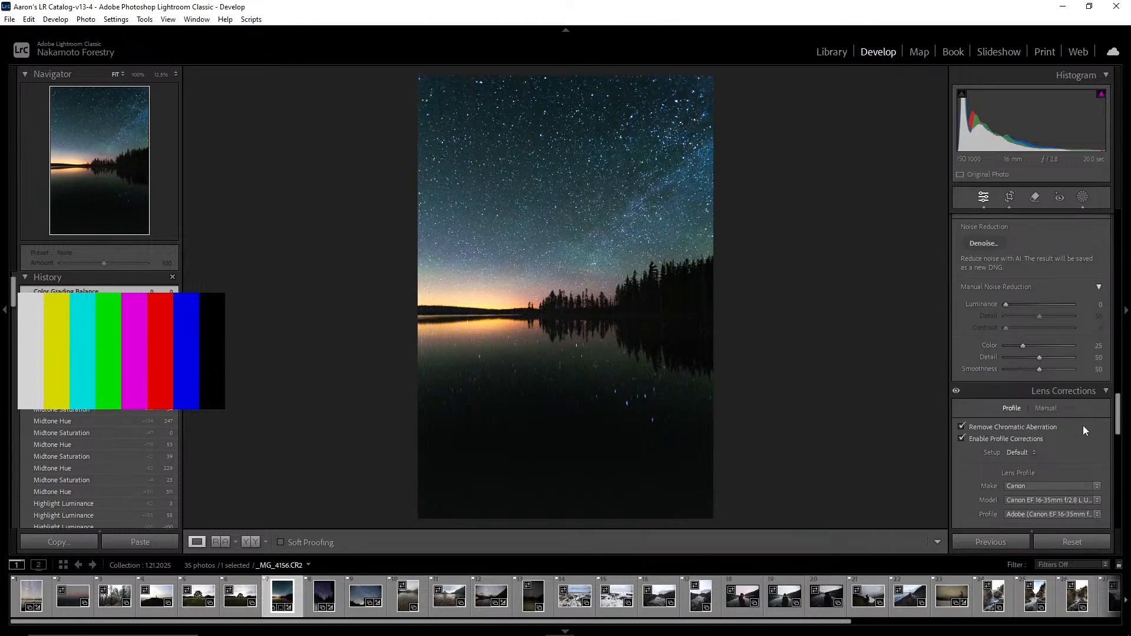
pyautogui.moveTo(1115, 413)
pyautogui.mouseDown()
pyautogui.moveTo(1120, 471)
pyautogui.moveTo(1118, 360)
pyautogui.moveTo(1122, 417)
pyautogui.moveTo(1118, 405)
pyautogui.mouseUp()
pyautogui.click(533, 256)
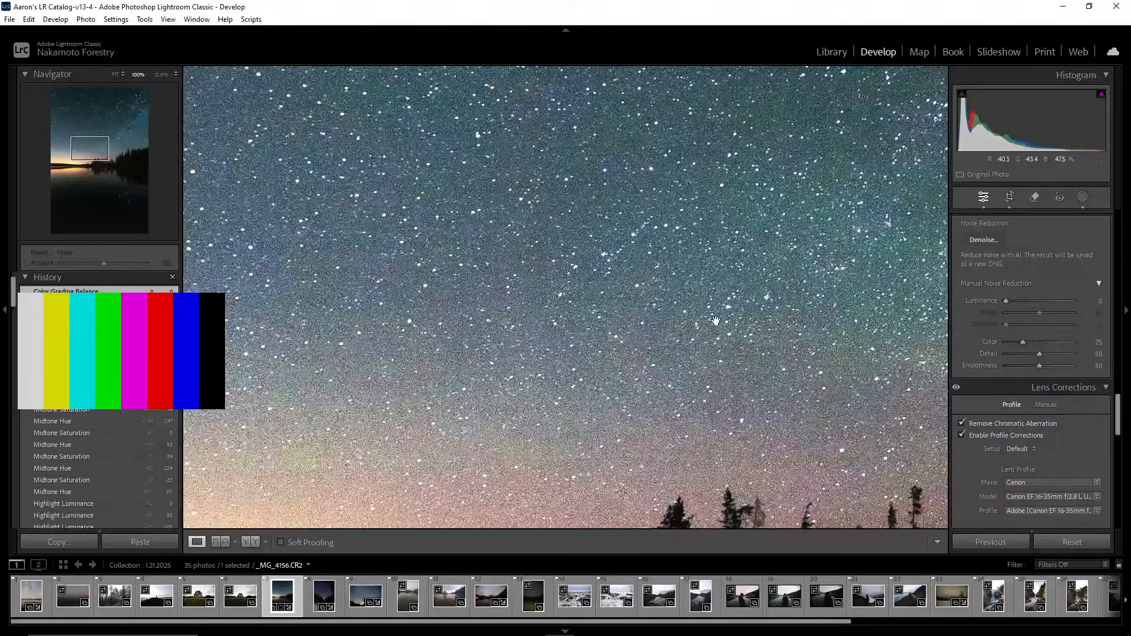
pyautogui.moveTo(1005, 301); pyautogui.dragTo(1041, 302)
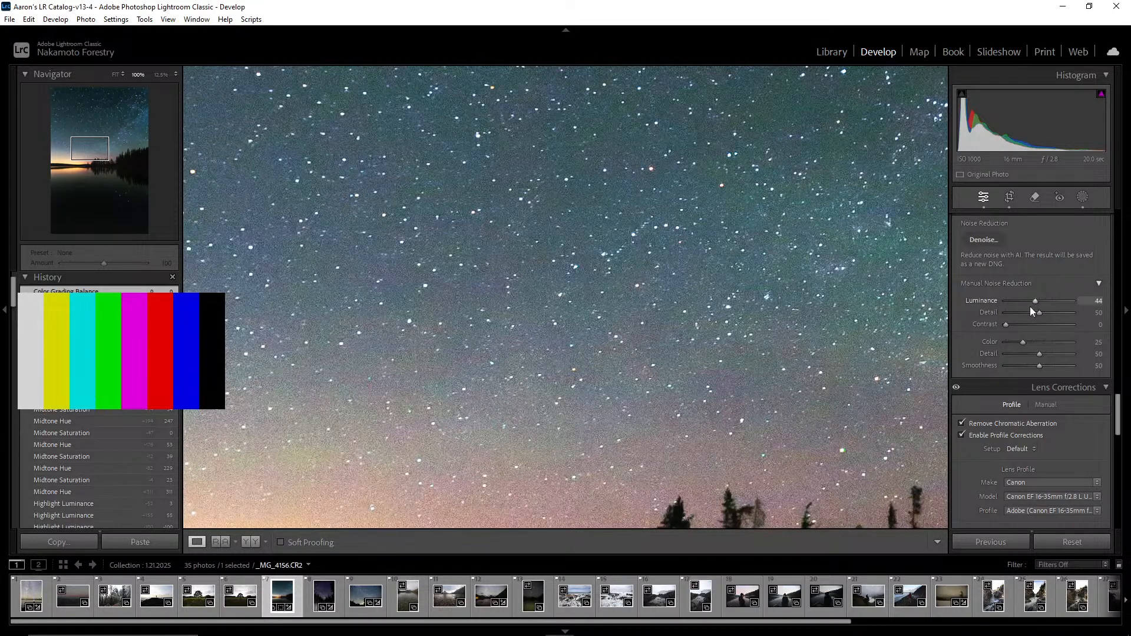
pyautogui.click(892, 323)
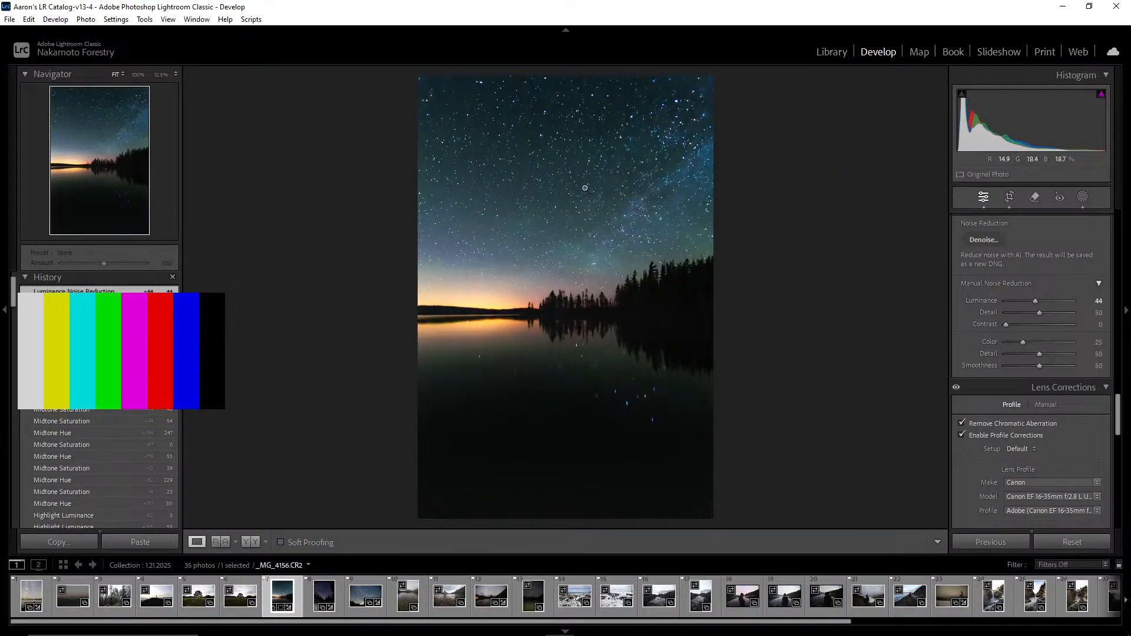
pyautogui.moveTo(1035, 300)
pyautogui.mouseDown()
pyautogui.moveTo(991, 303)
pyautogui.moveTo(1031, 303)
pyautogui.mouseUp()
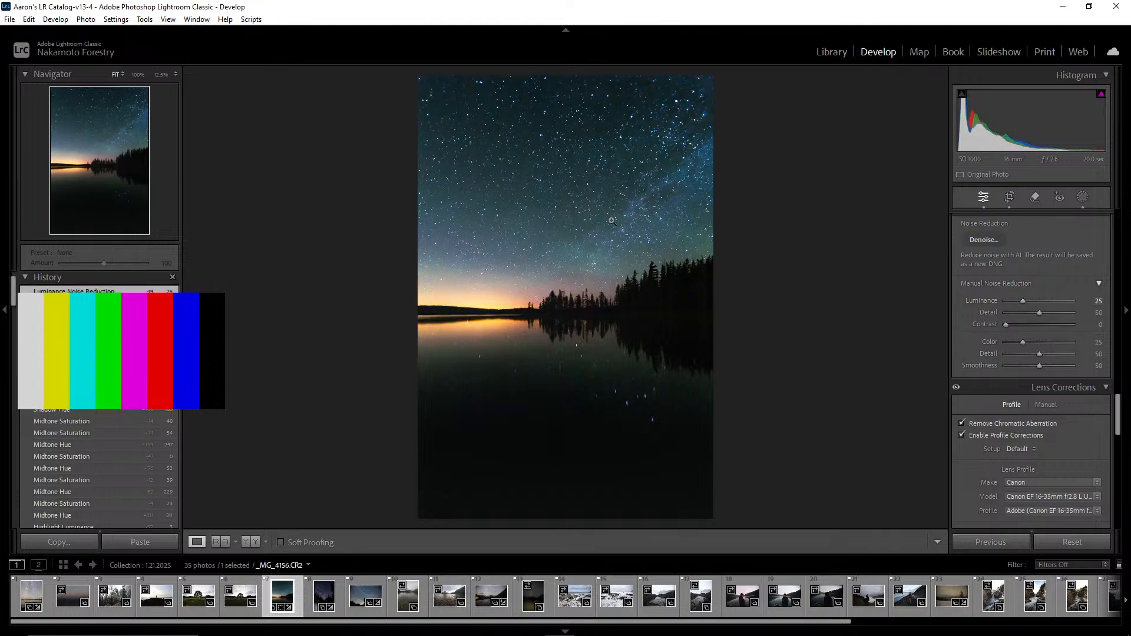
pyautogui.click(601, 184)
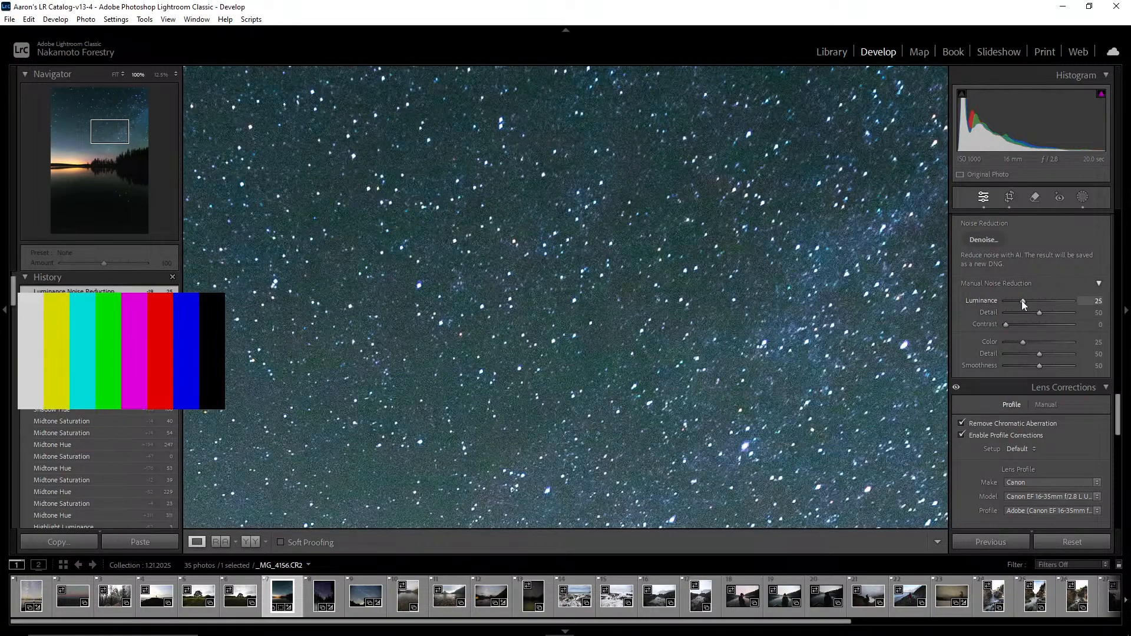
pyautogui.moveTo(1021, 301)
pyautogui.mouseDown()
pyautogui.moveTo(994, 306)
pyautogui.moveTo(1024, 302)
pyautogui.mouseUp()
pyautogui.click(659, 309)
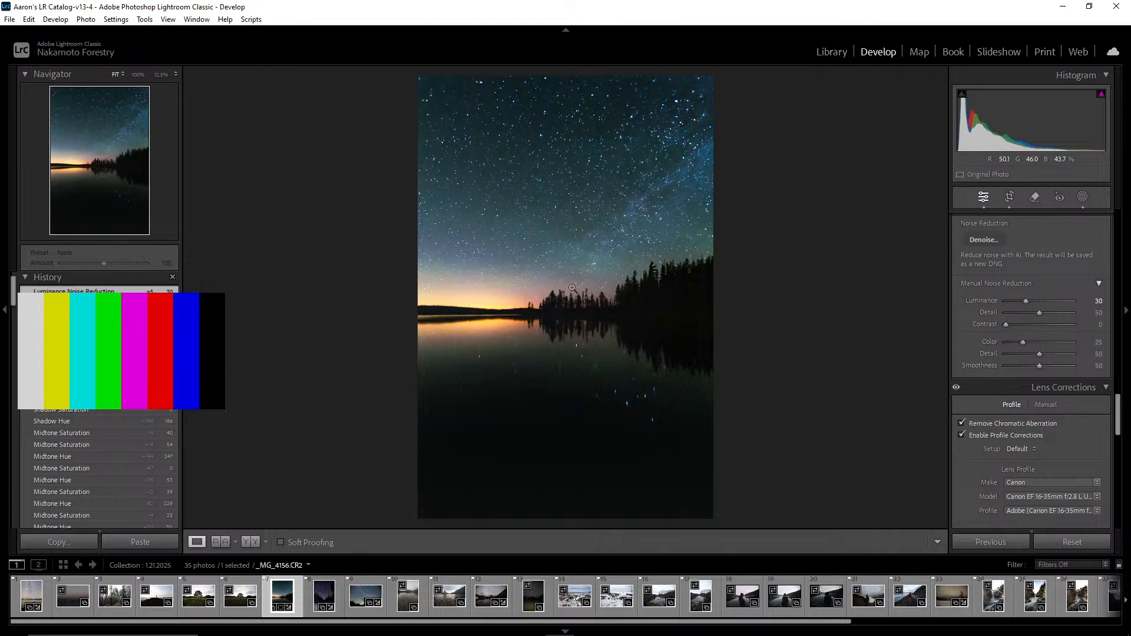
pyautogui.click(452, 403)
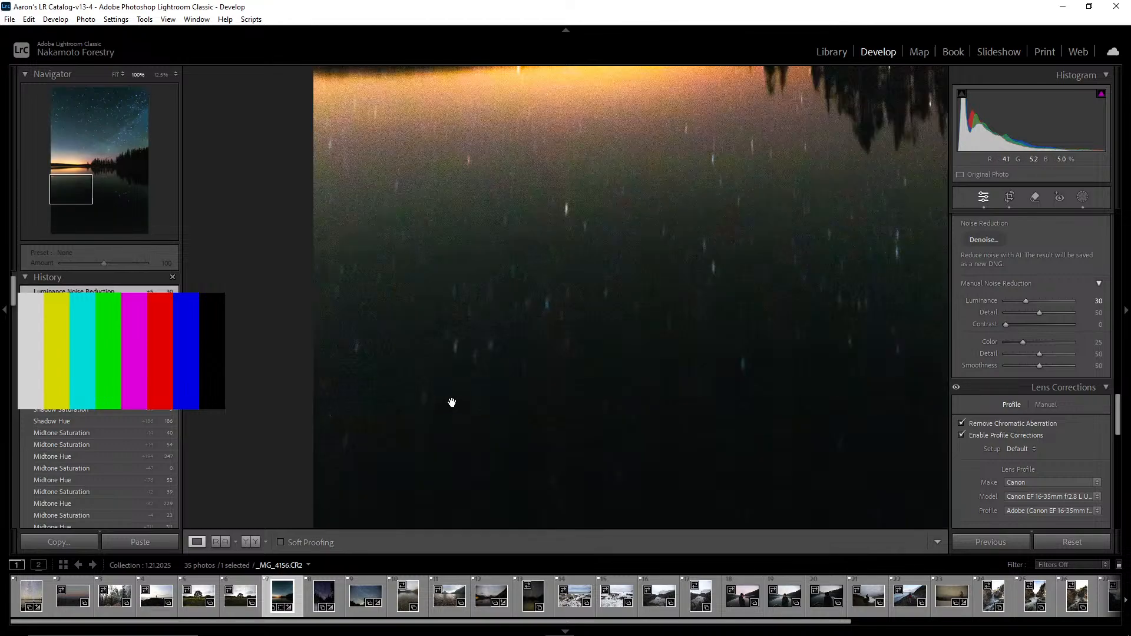
pyautogui.click(476, 354)
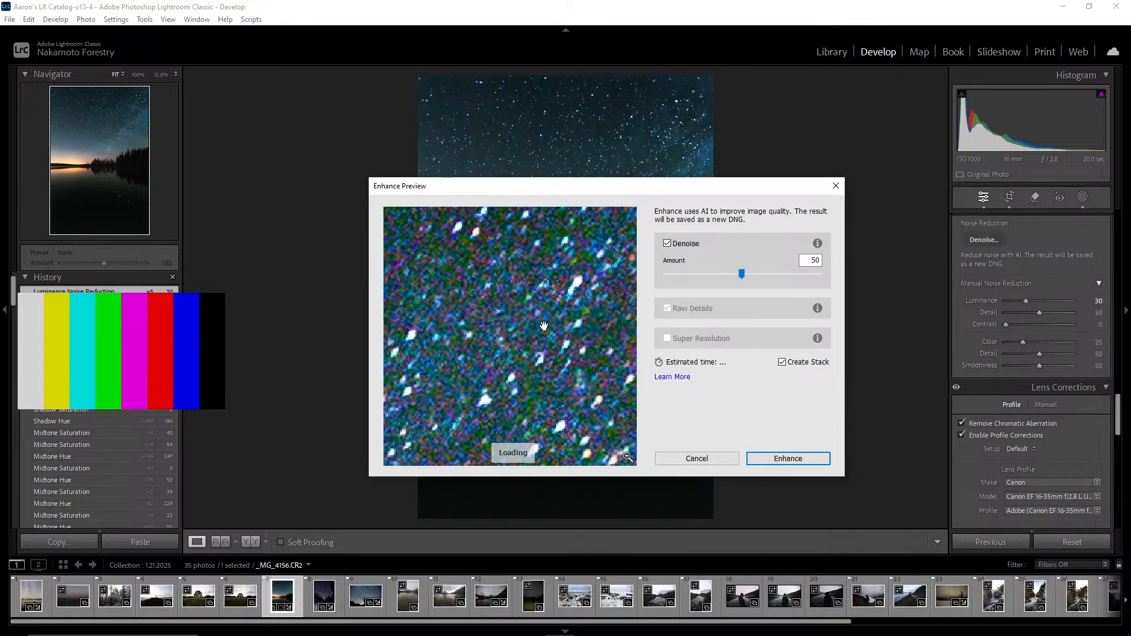
# Preview AI Denoise on the dark lake and its star reflections, trying other amounts and returning to 50
pyautogui.click(598, 435)
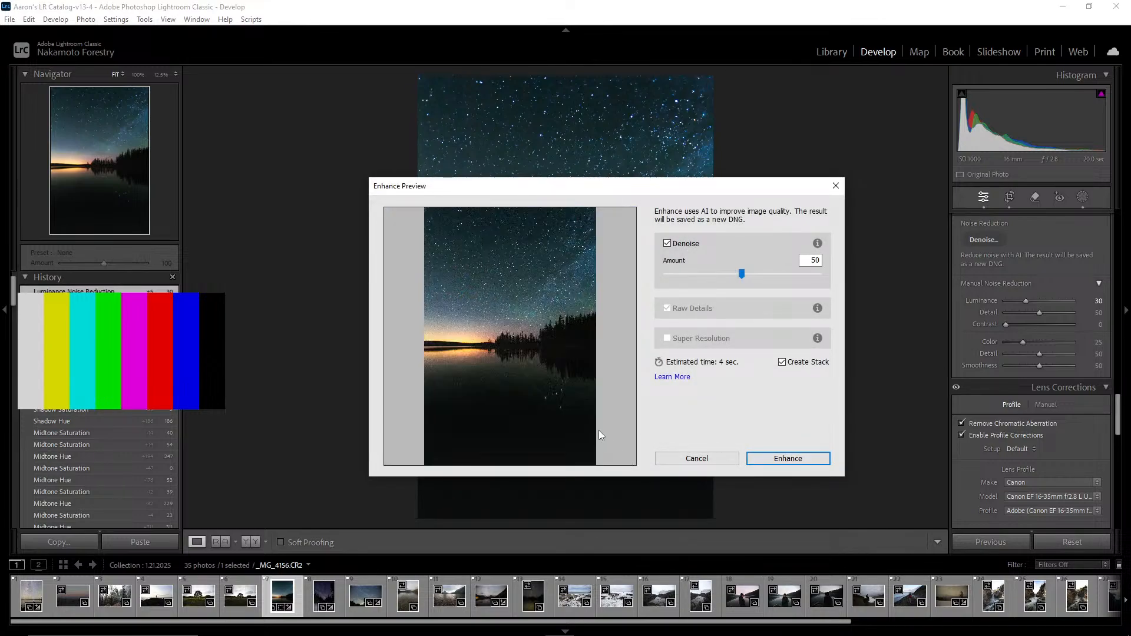
pyautogui.click(497, 366)
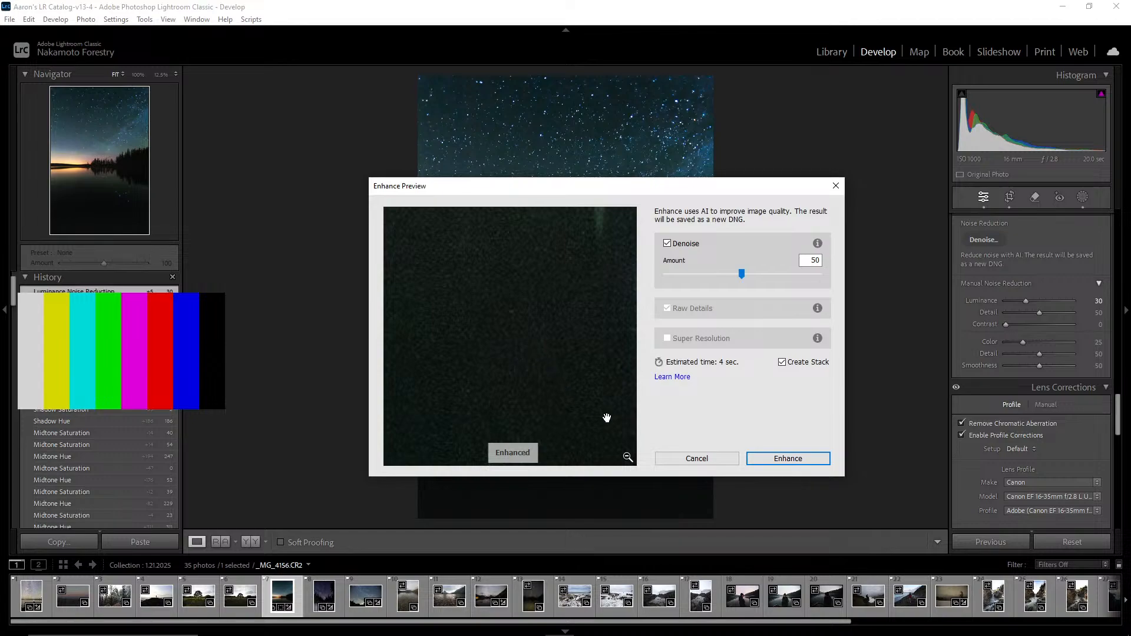
pyautogui.click(627, 458)
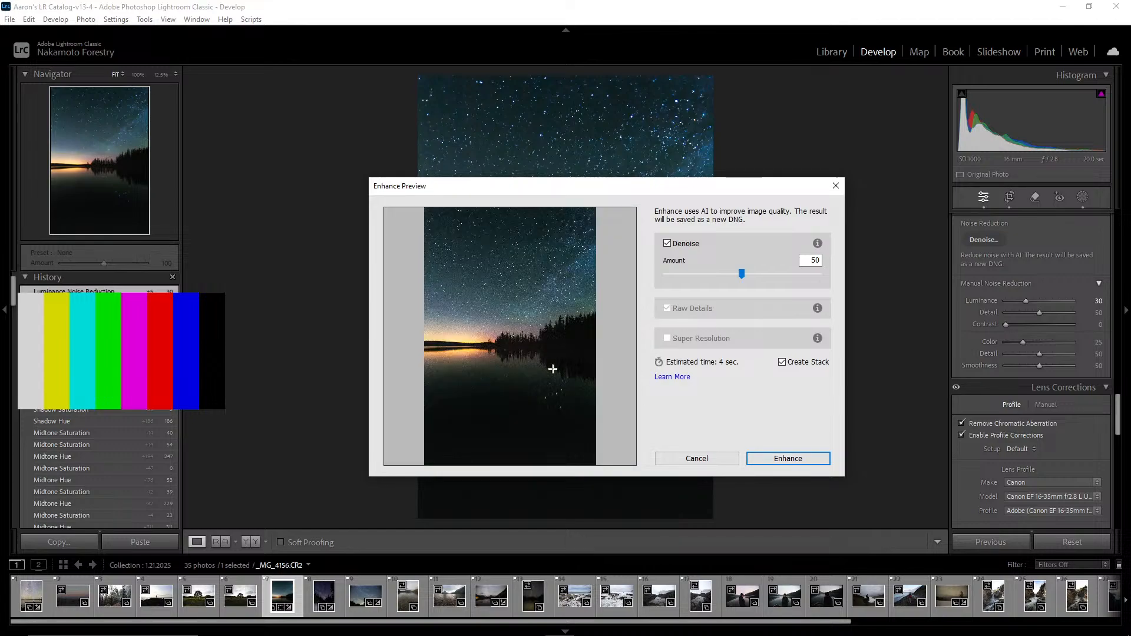
pyautogui.click(565, 376)
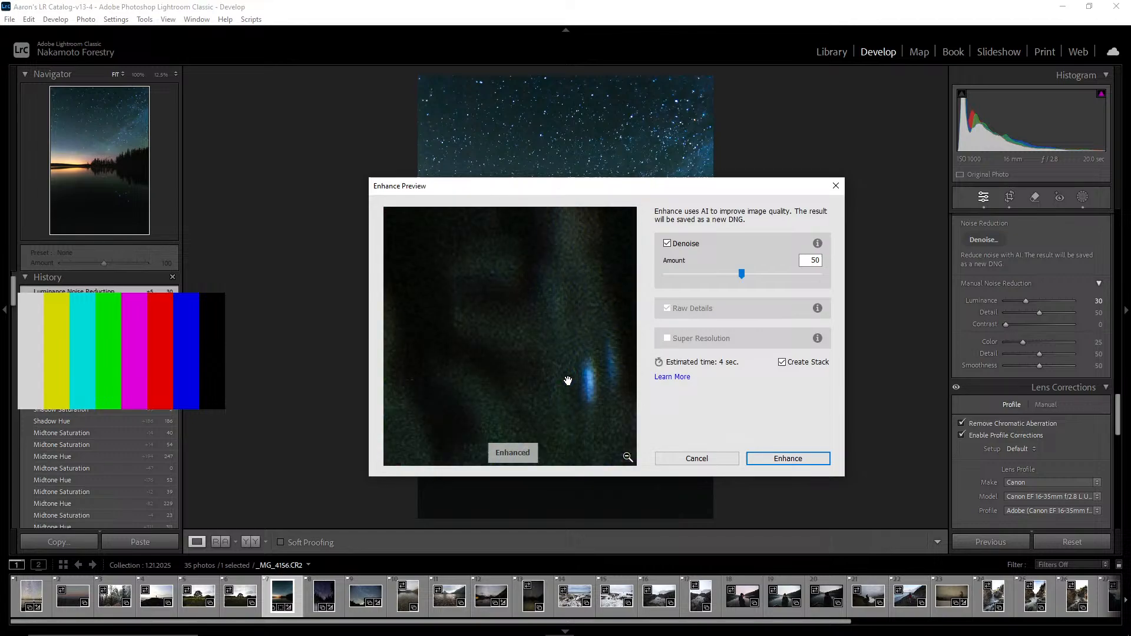
pyautogui.click(628, 457)
pyautogui.click(555, 397)
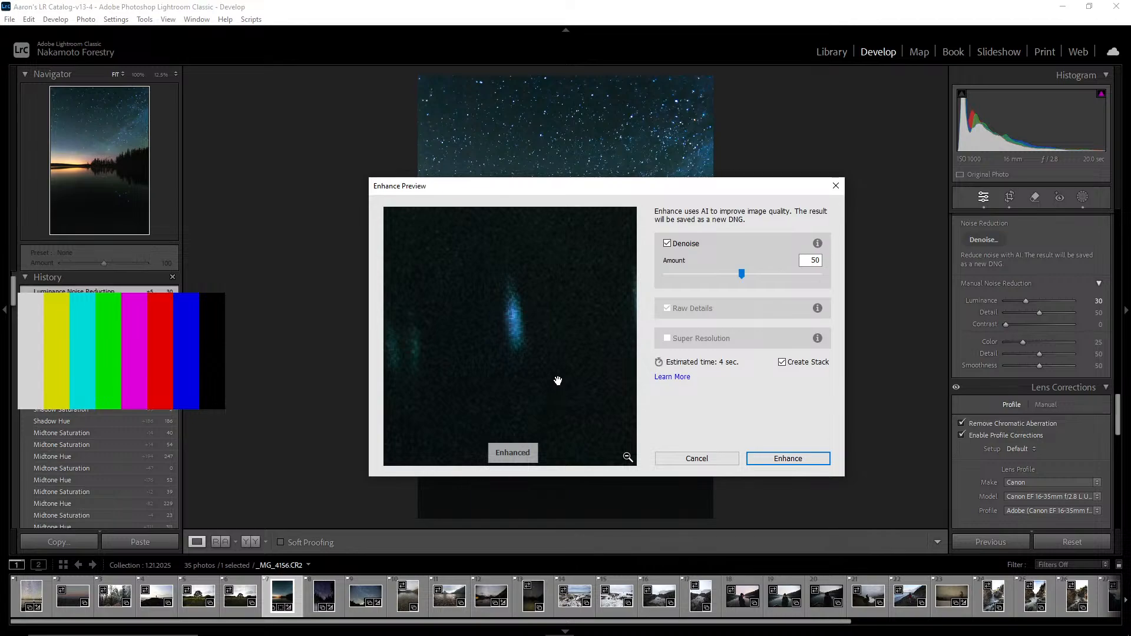
pyautogui.moveTo(732, 281); pyautogui.dragTo(723, 277)
pyautogui.moveTo(727, 280)
pyautogui.mouseDown()
pyautogui.moveTo(766, 283)
pyautogui.moveTo(742, 277)
pyautogui.mouseUp()
pyautogui.click(628, 458)
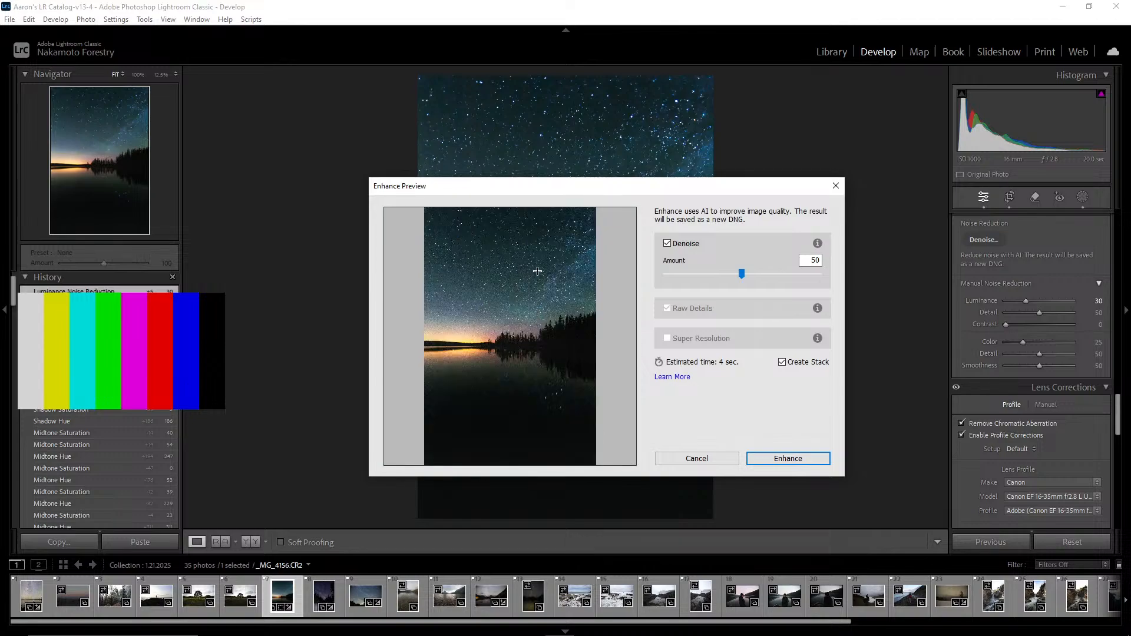
# Check the preview of the stars and sky and create the denoised DNG with amount 50, stacked with the original
pyautogui.click(569, 248)
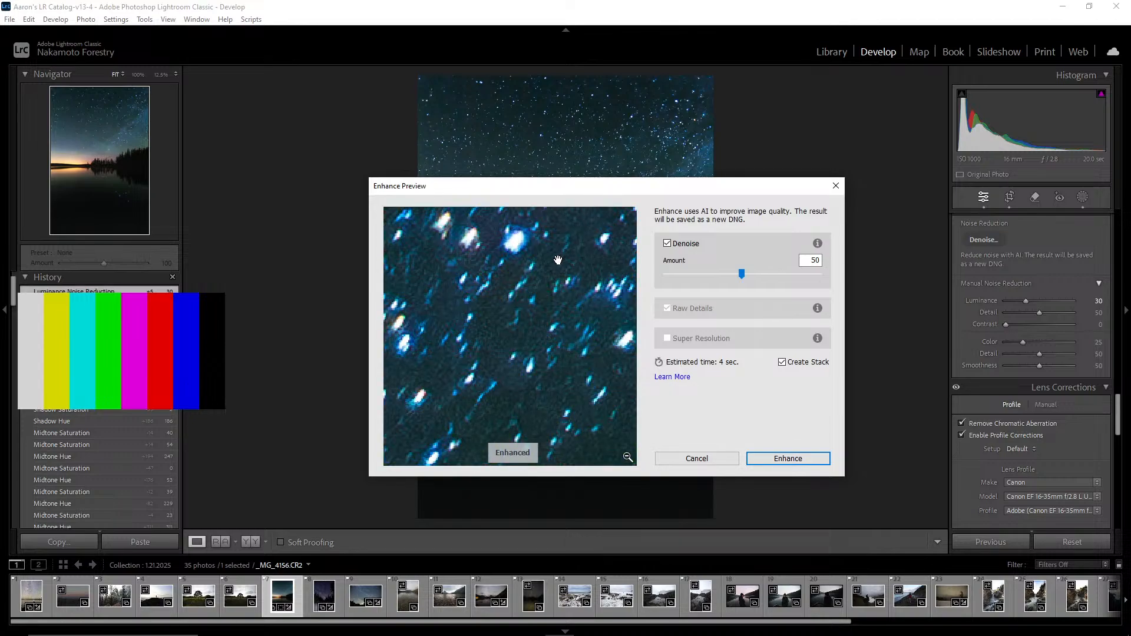
pyautogui.moveTo(558, 260); pyautogui.dragTo(558, 261)
pyautogui.moveTo(558, 261); pyautogui.dragTo(553, 370)
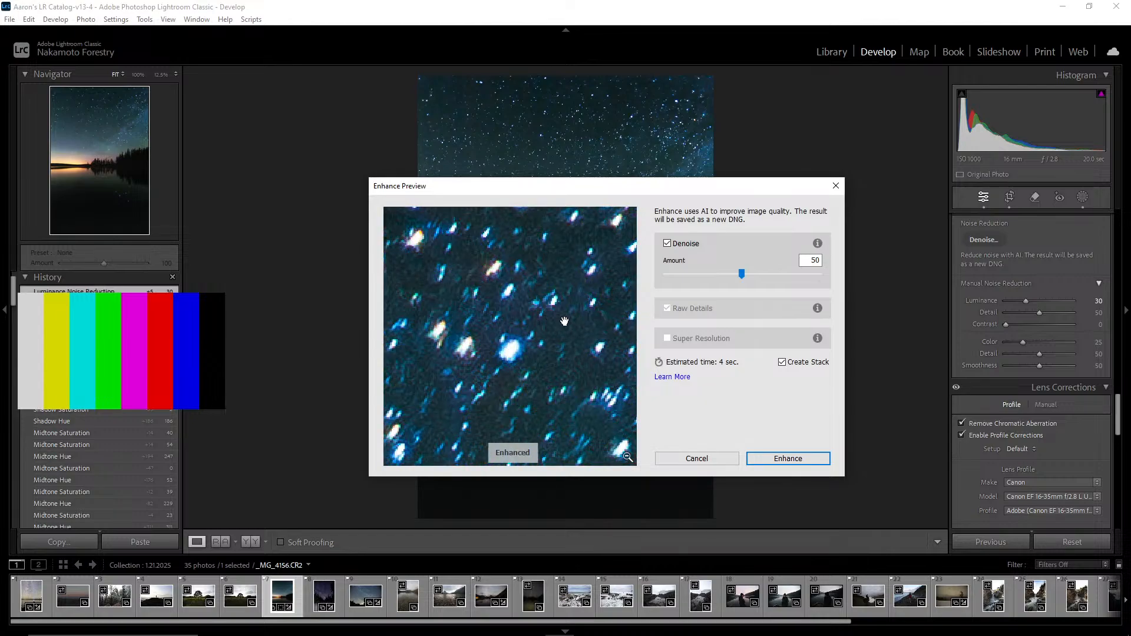
pyautogui.click(627, 457)
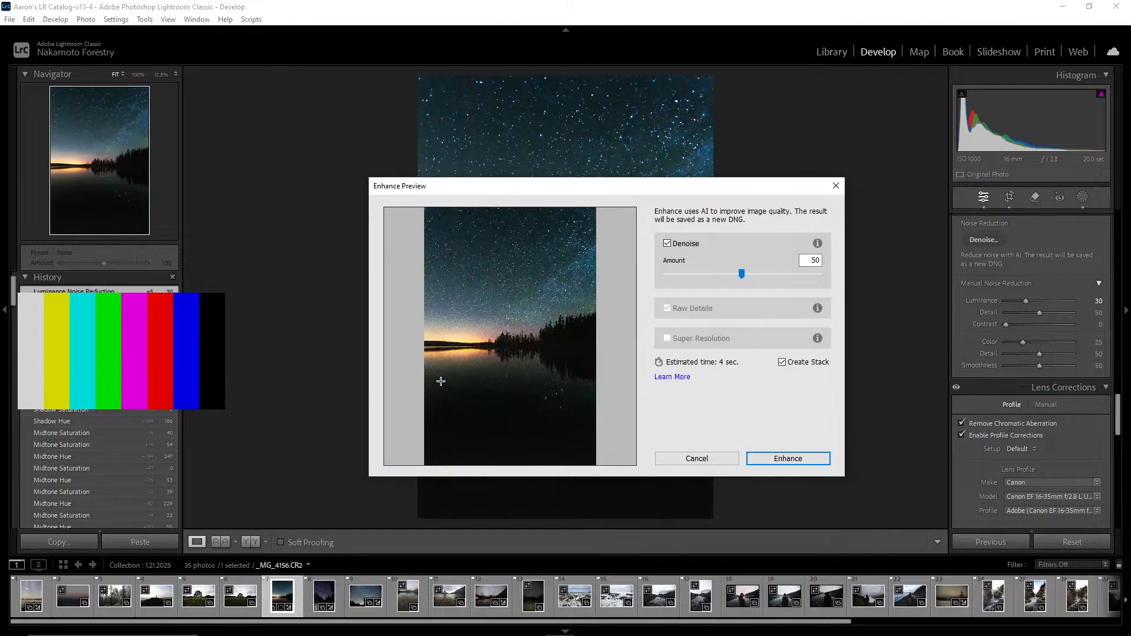
pyautogui.click(475, 343)
pyautogui.click(475, 343)
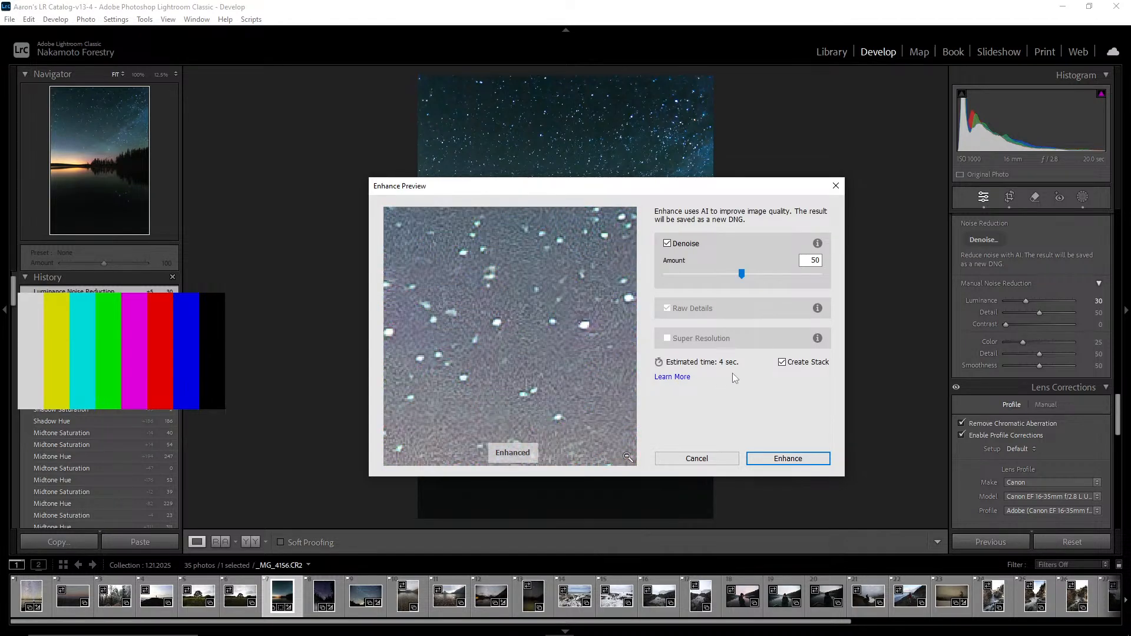
pyautogui.click(788, 458)
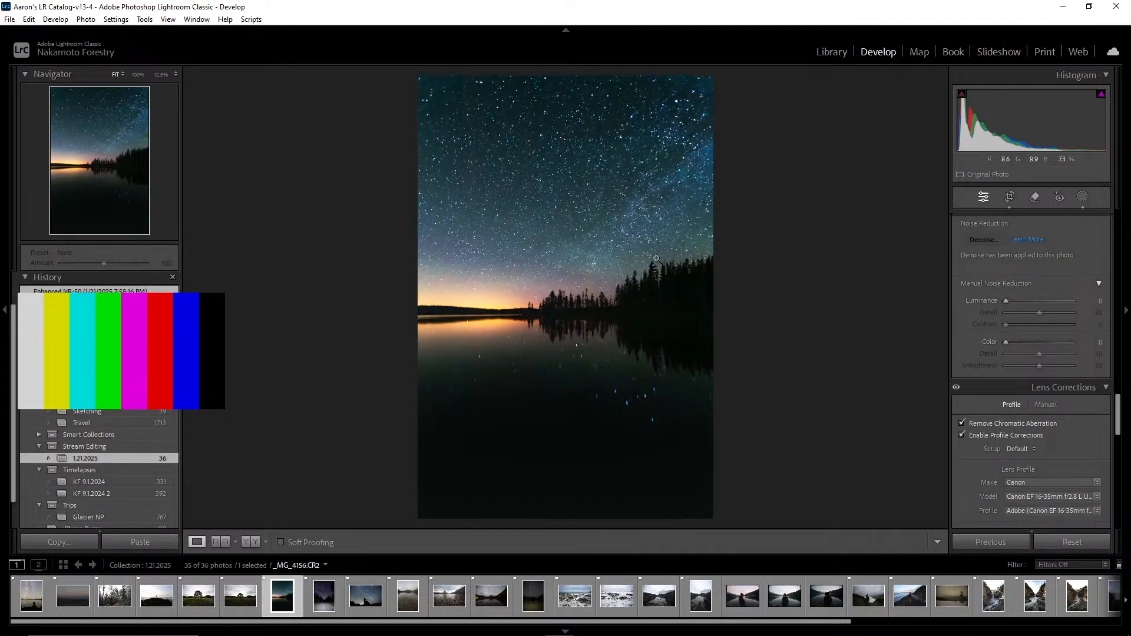
# Examine the stars, sky and lake of the denoised photo at 100% and in full view
pyautogui.click(642, 177)
pyautogui.click(643, 176)
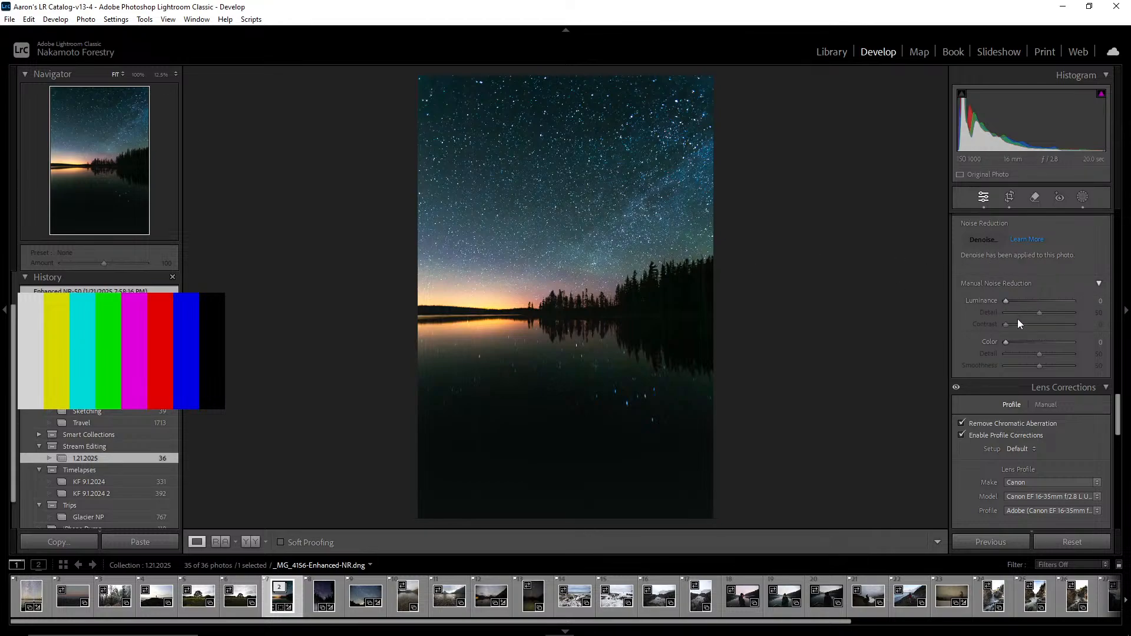
pyautogui.click(566, 188)
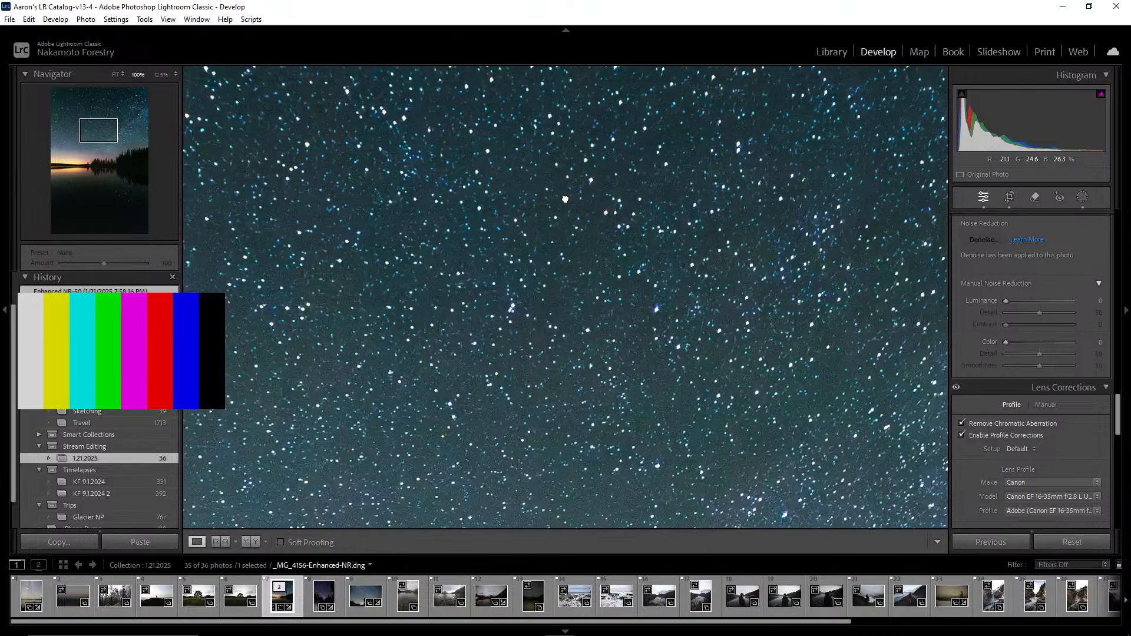
pyautogui.moveTo(565, 199); pyautogui.dragTo(397, 526)
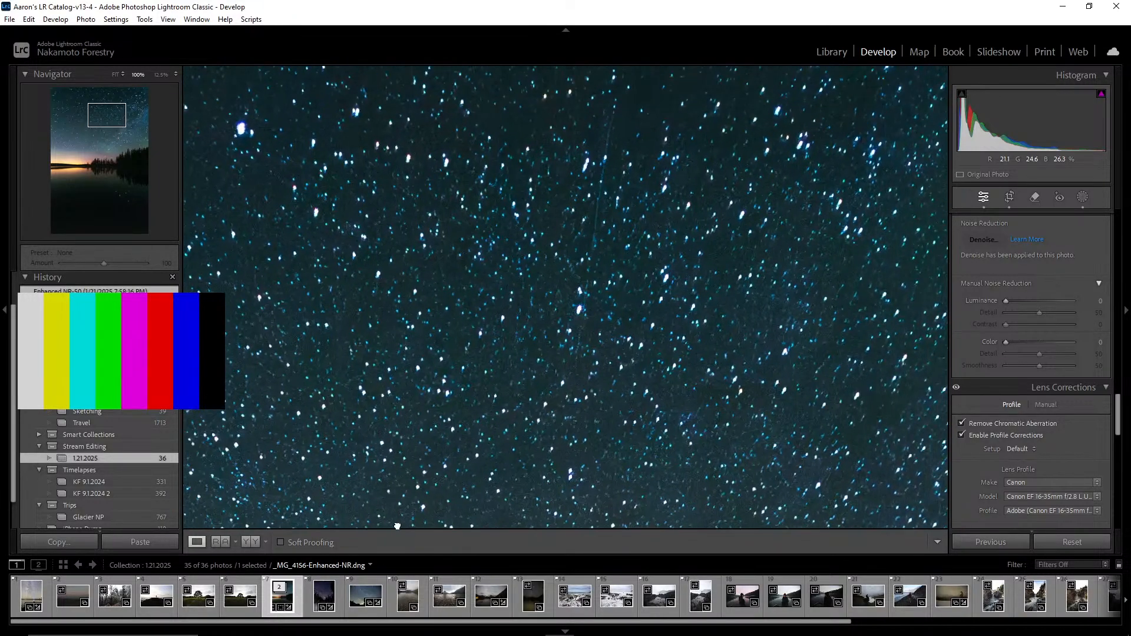
pyautogui.click(731, 388)
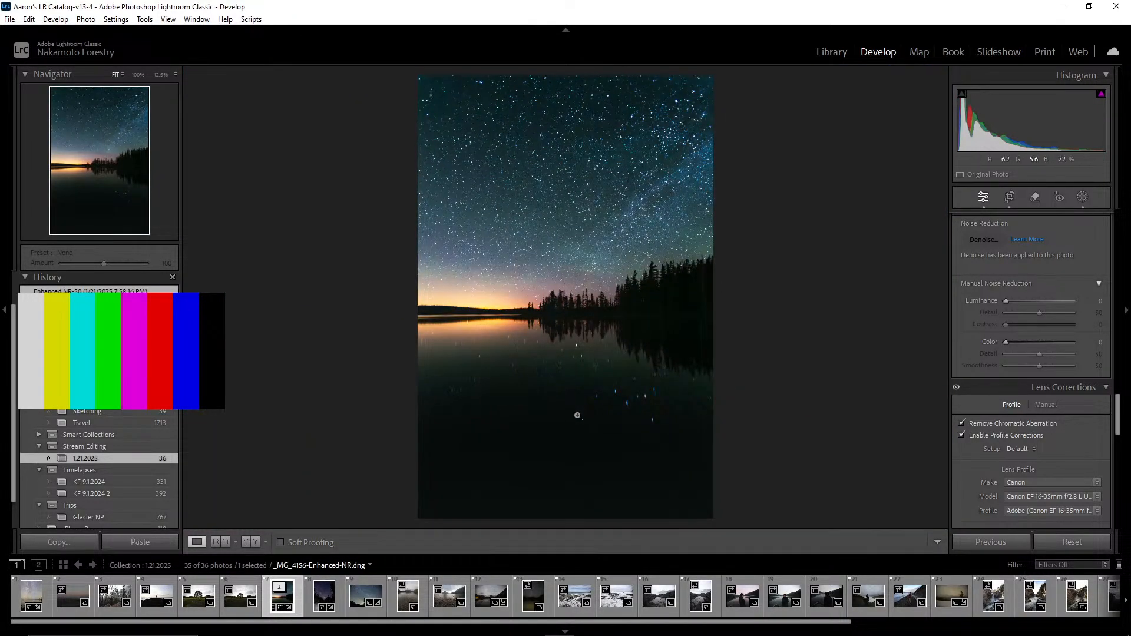
pyautogui.click(543, 422)
pyautogui.click(581, 391)
pyautogui.scroll(15, 1055, 265)
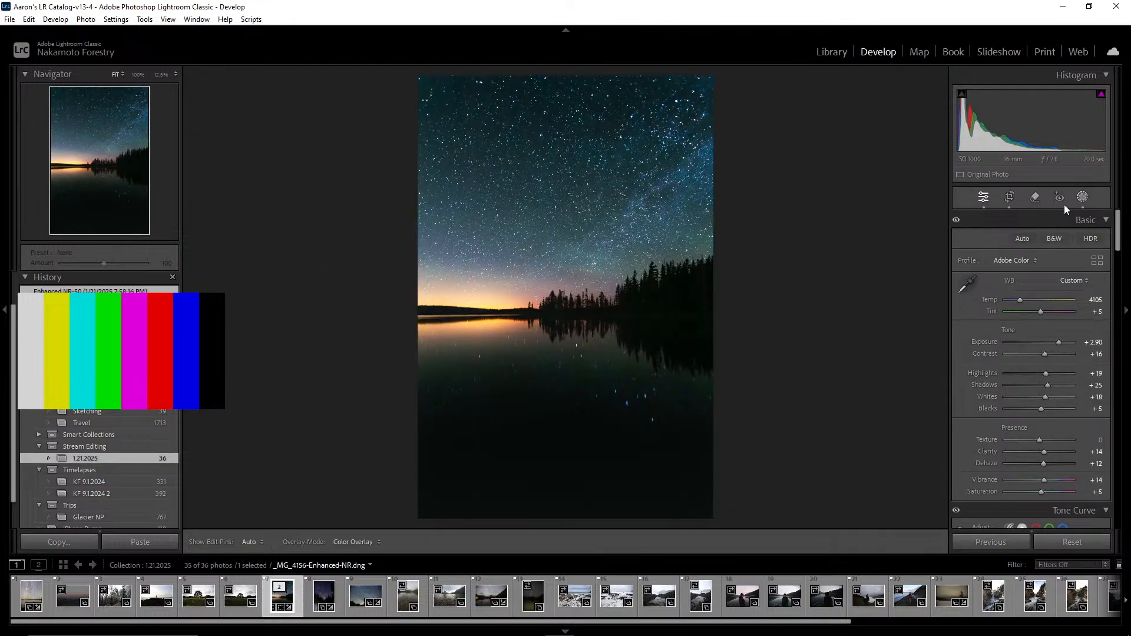
# Reposition Mask 1's linear gradient over the lower lake and set its Exposure to -0.54 and Shadows to -63
pyautogui.press('m')
pyautogui.moveTo(564, 526)
pyautogui.mouseDown()
pyautogui.moveTo(563, 381)
pyautogui.moveTo(560, 469)
pyautogui.moveTo(559, 447)
pyautogui.mouseUp()
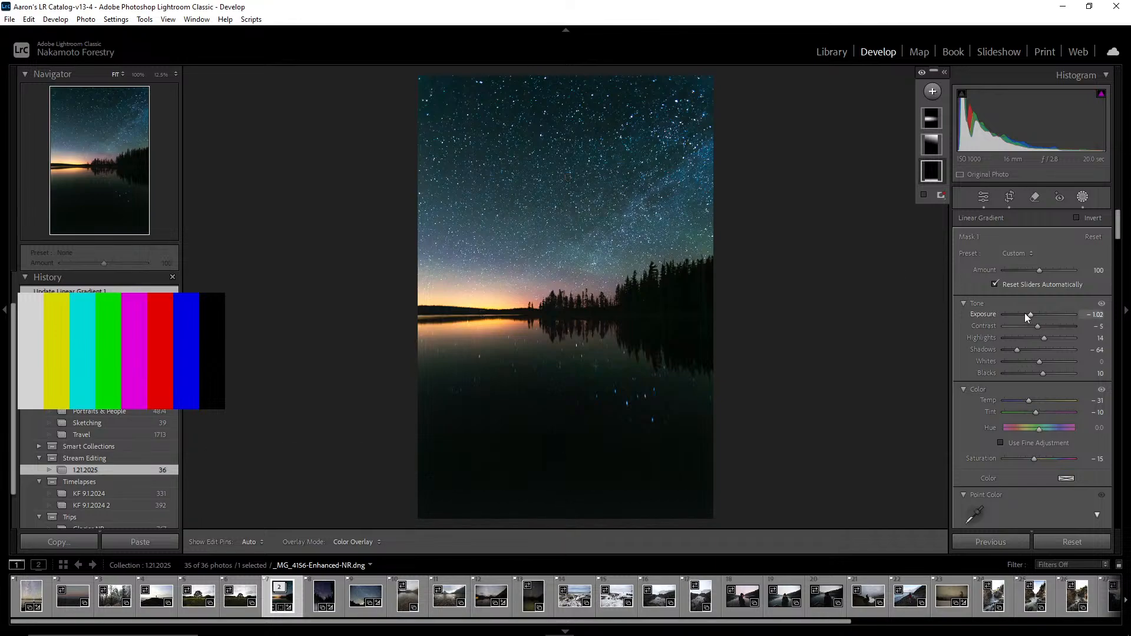
pyautogui.moveTo(1028, 315); pyautogui.dragTo(1016, 359)
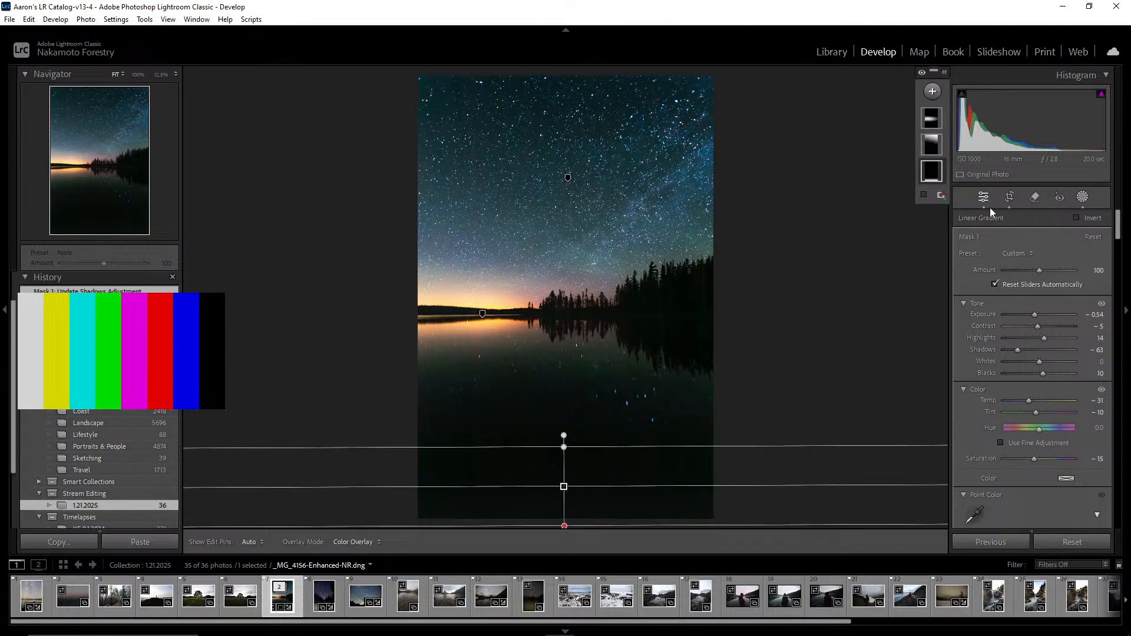
pyautogui.click(1083, 197)
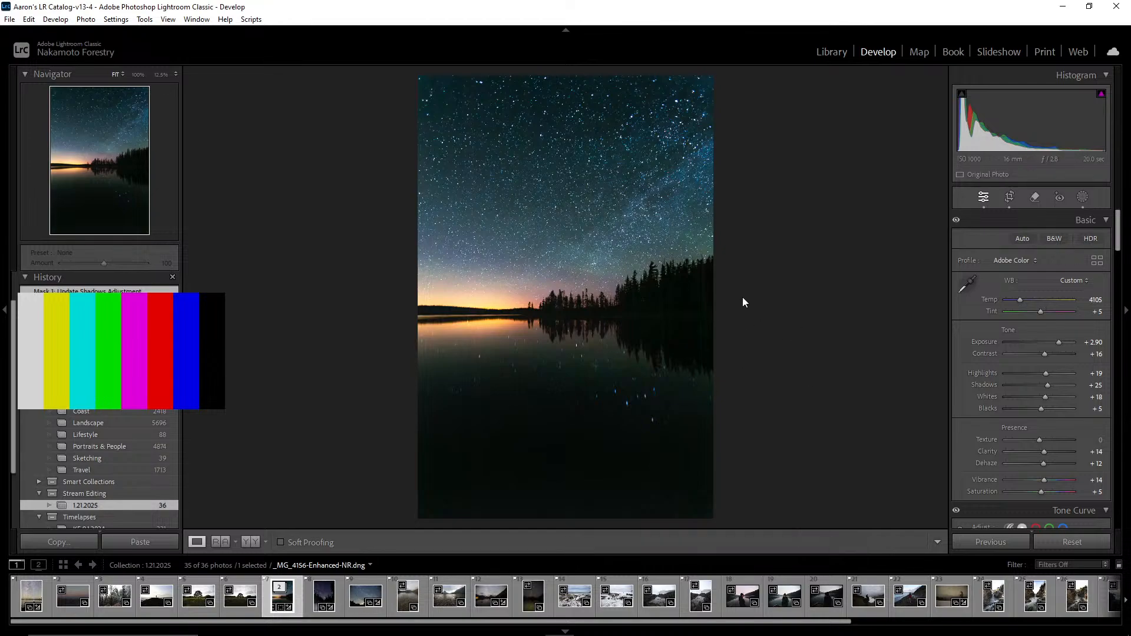
# Set the denoised photo's white balance temperature to 4255
pyautogui.scroll(-15, 1023, 363)
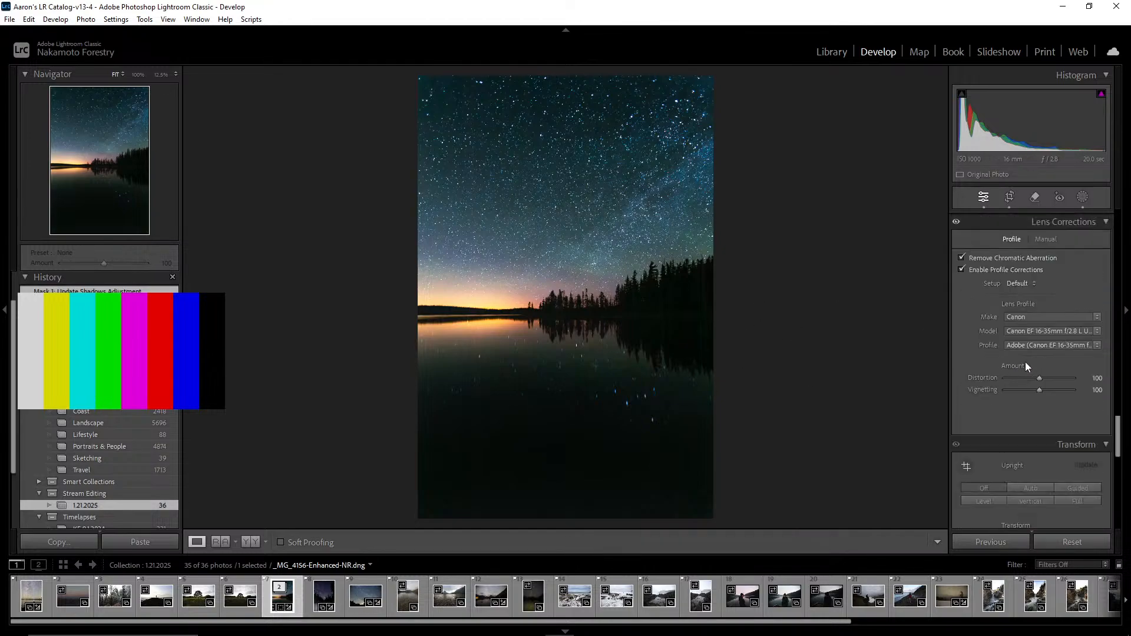
pyautogui.scroll(6, 1031, 374)
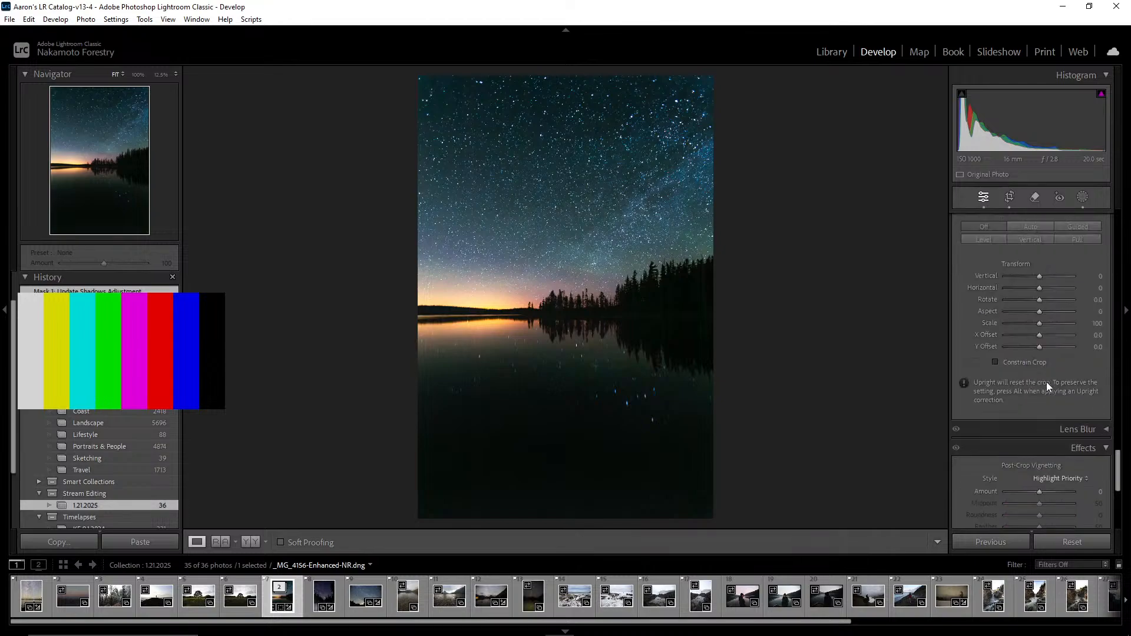
pyautogui.scroll(2, 1012, 368)
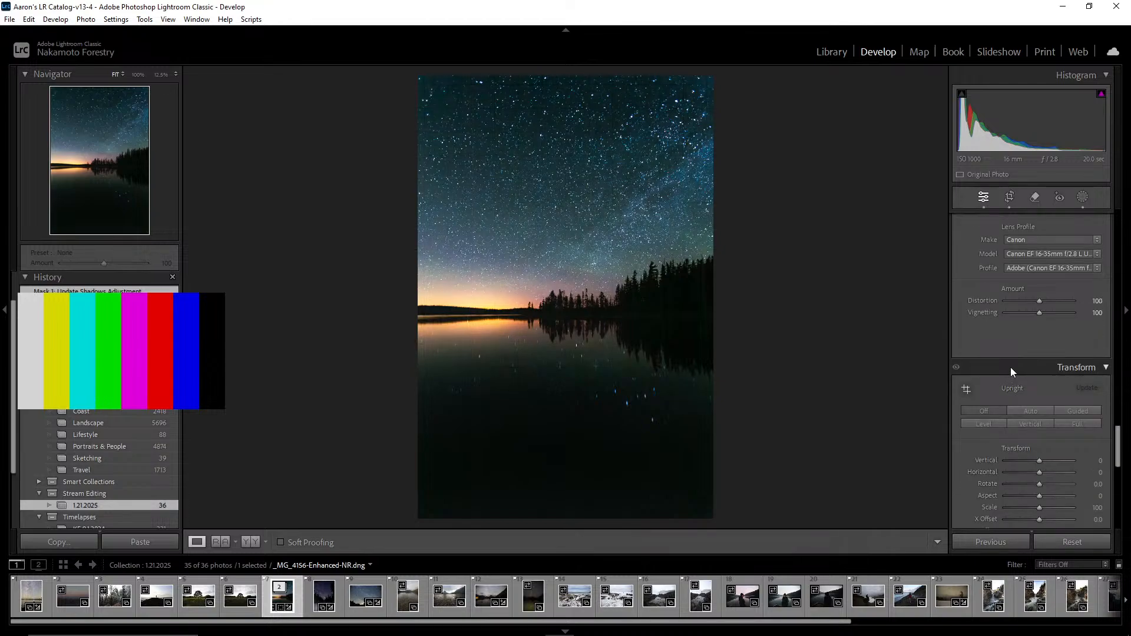
pyautogui.scroll(-2, 1017, 370)
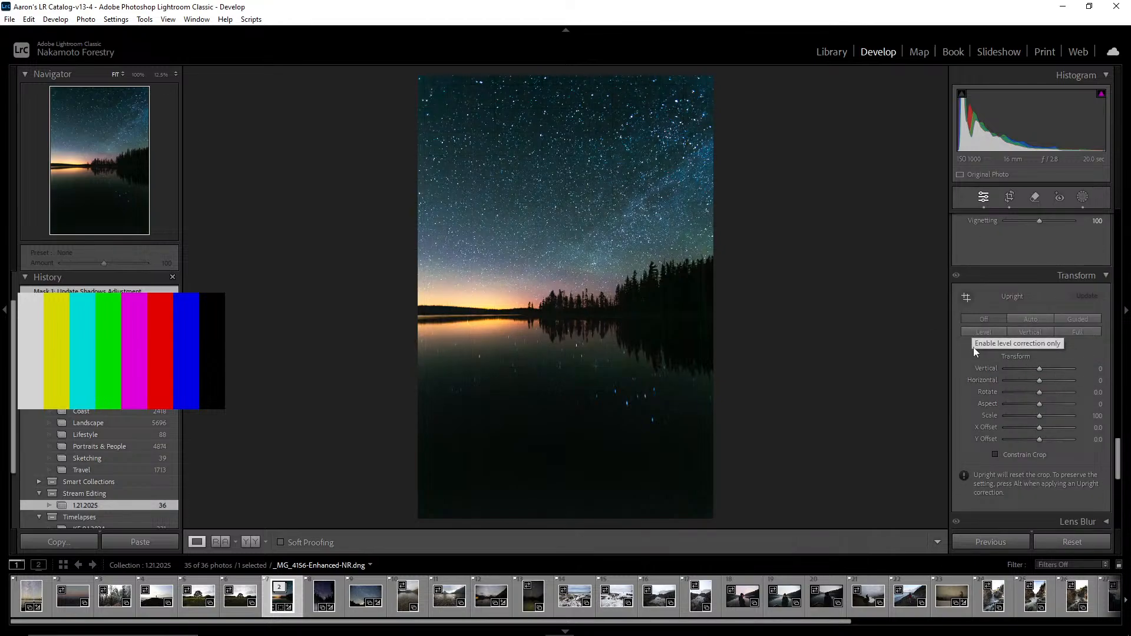
pyautogui.scroll(4, 1017, 380)
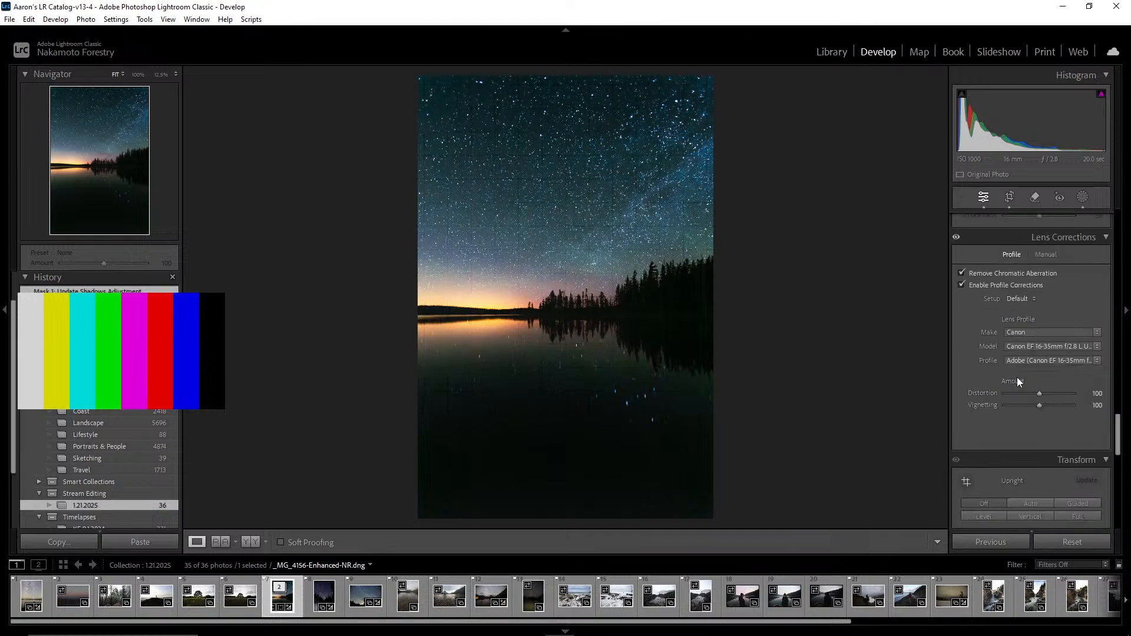
pyautogui.scroll(10, 1025, 377)
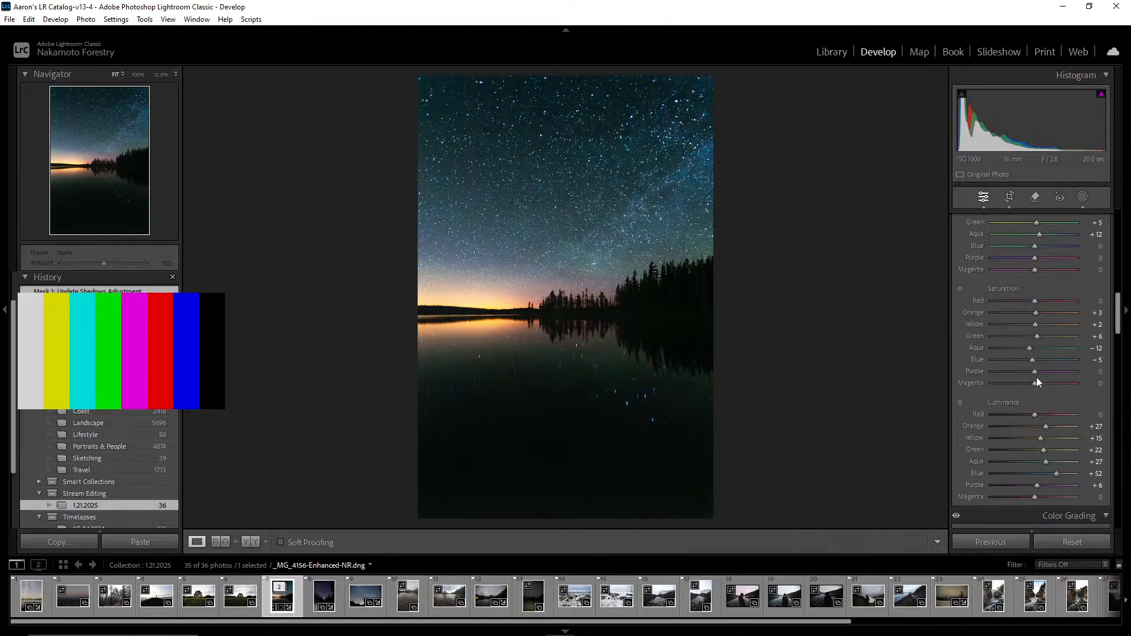
pyautogui.scroll(10, 1037, 380)
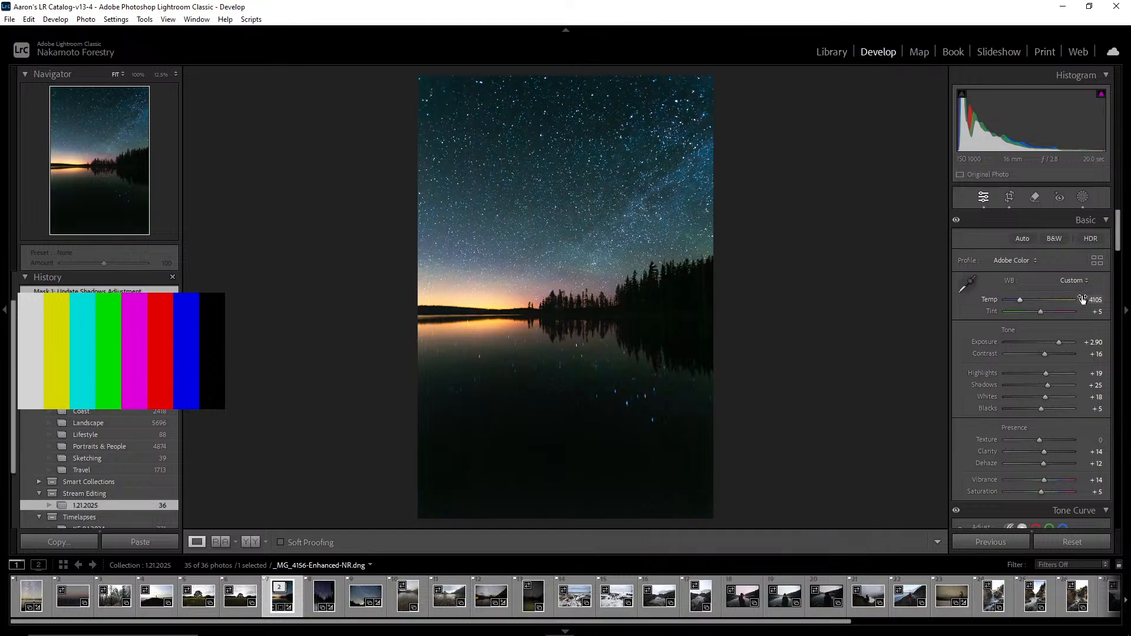
pyautogui.moveTo(1083, 299)
pyautogui.mouseDown()
pyautogui.moveTo(1128, 300)
pyautogui.moveTo(1102, 301)
pyautogui.mouseUp()
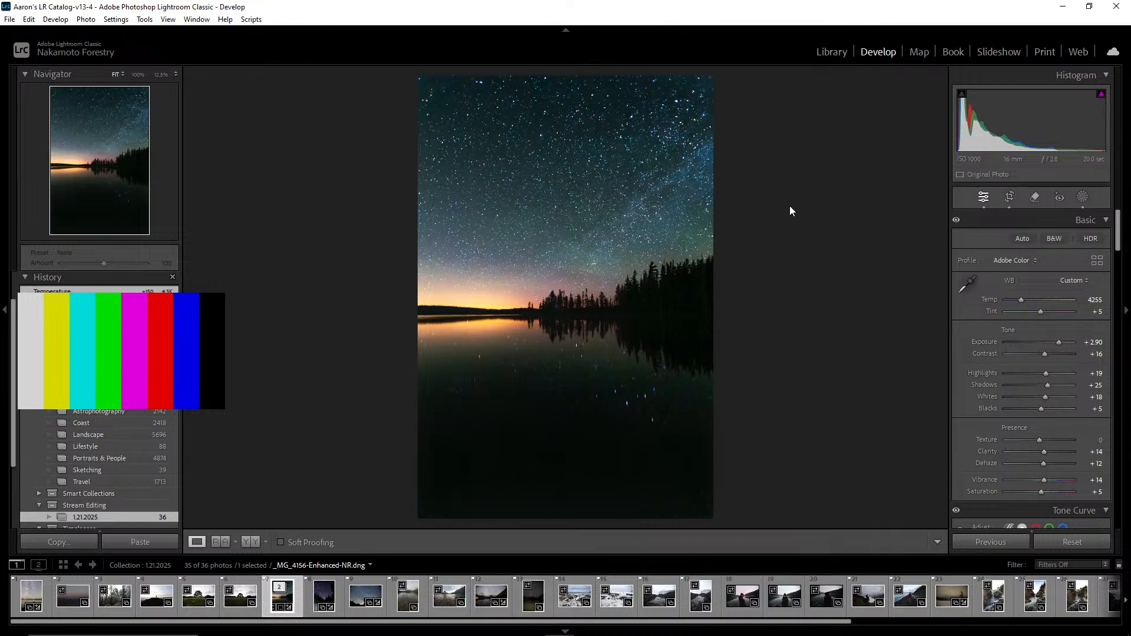
# Inspect the starry sky at 100% in the Library and rate the denoised photo four stars
pyautogui.click(832, 53)
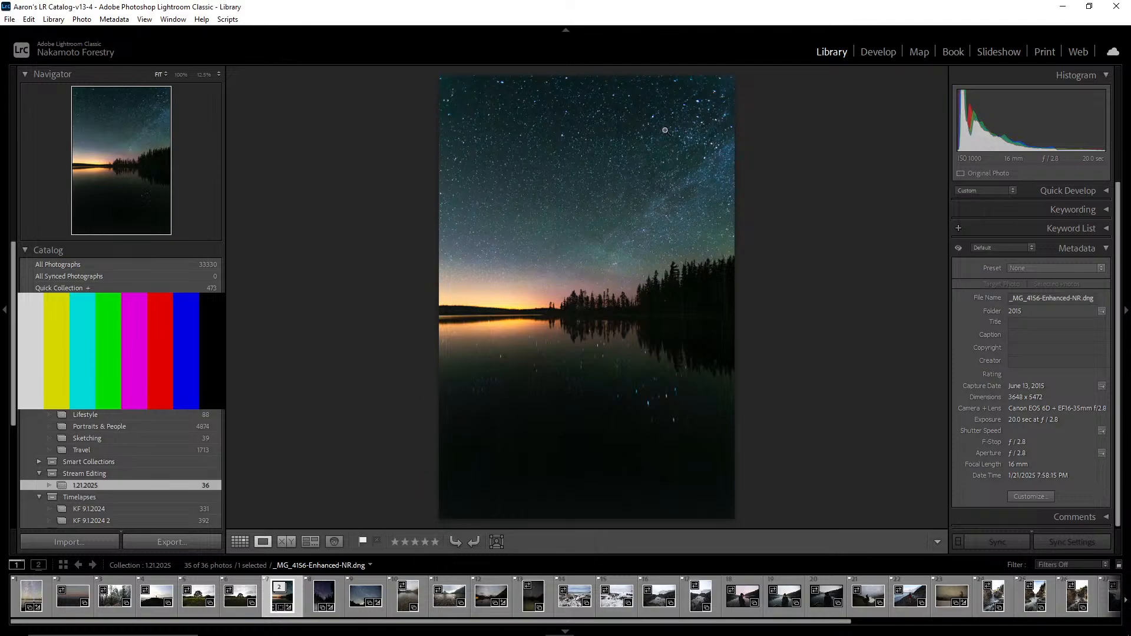
pyautogui.click(548, 270)
pyautogui.click(548, 269)
pyautogui.click(611, 252)
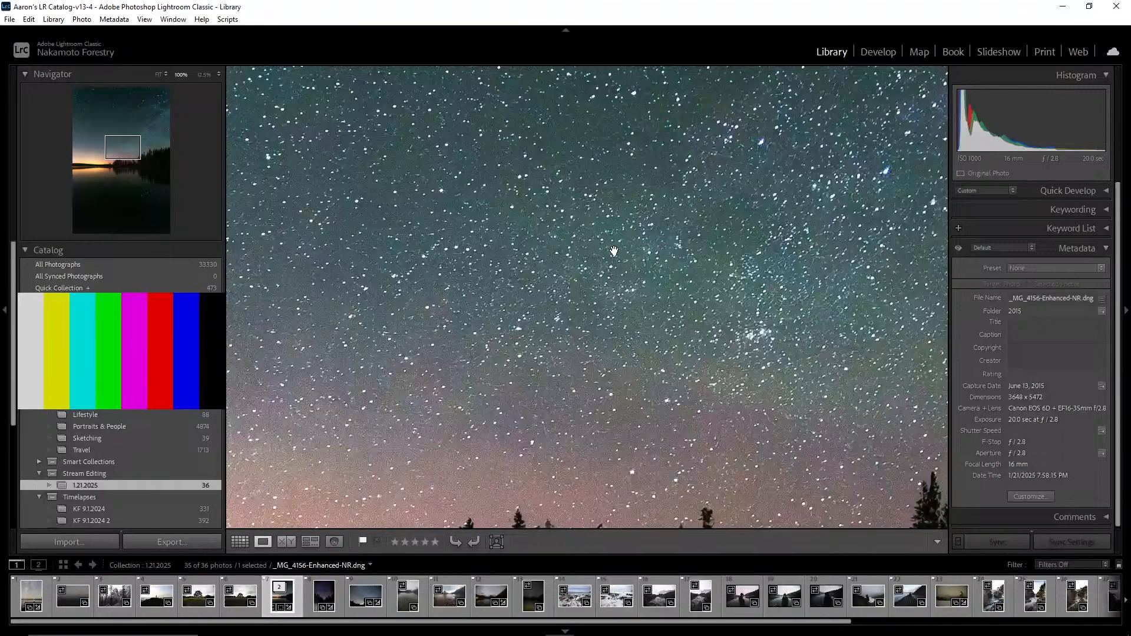
pyautogui.click(642, 262)
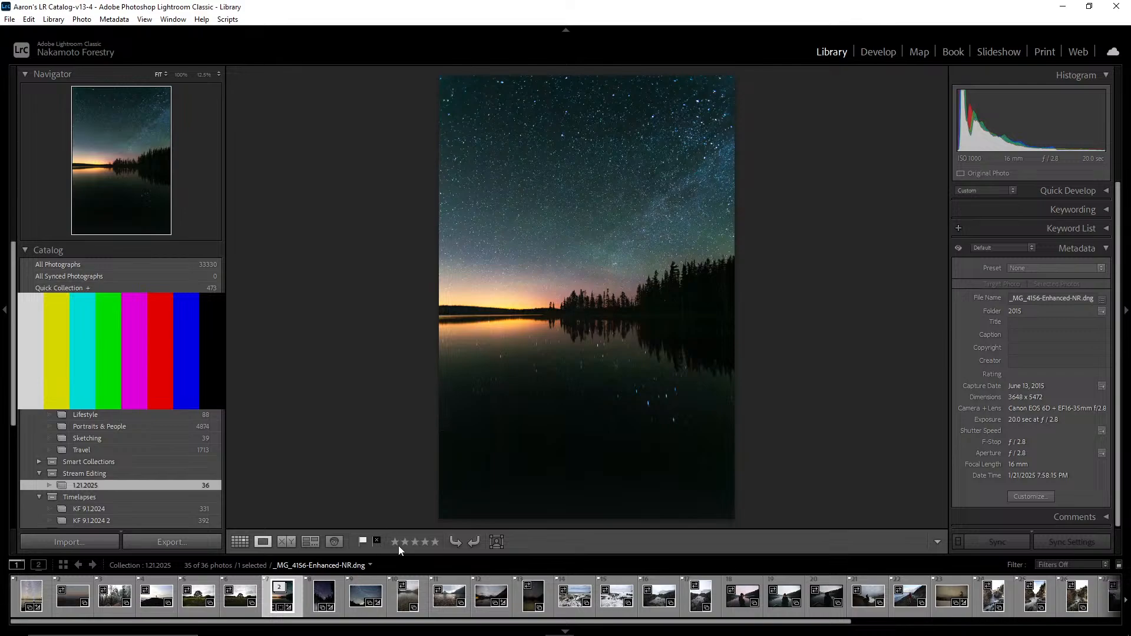
pyautogui.click(426, 542)
# Open the denoised photo for editing in Adobe Photoshop 2025
pyautogui.rightClick(565, 195)
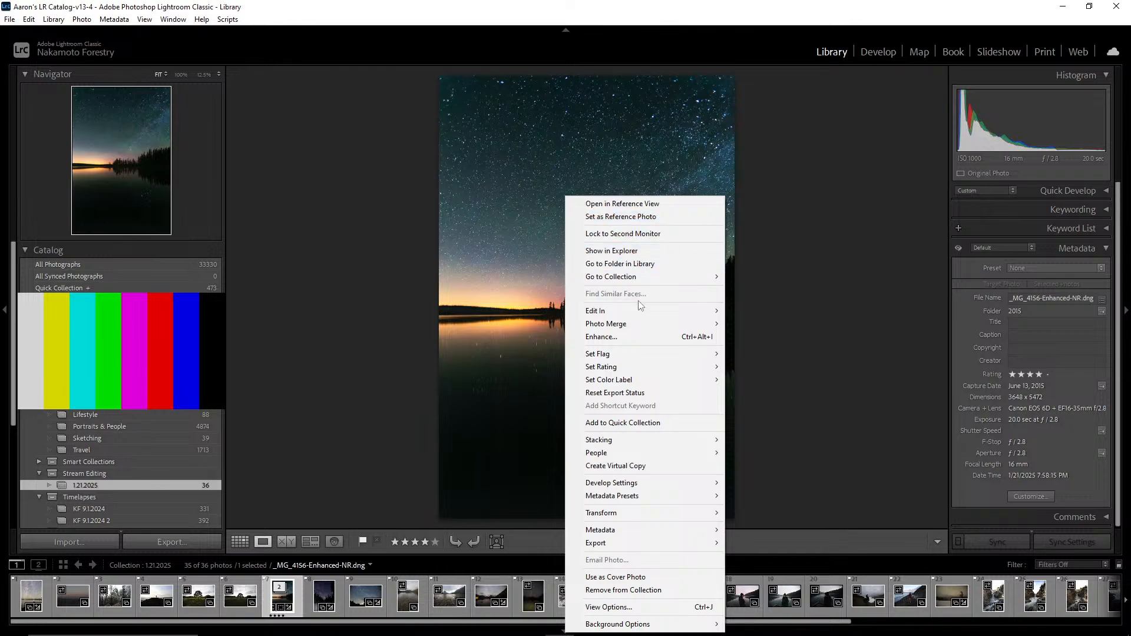
pyautogui.moveTo(630, 308)
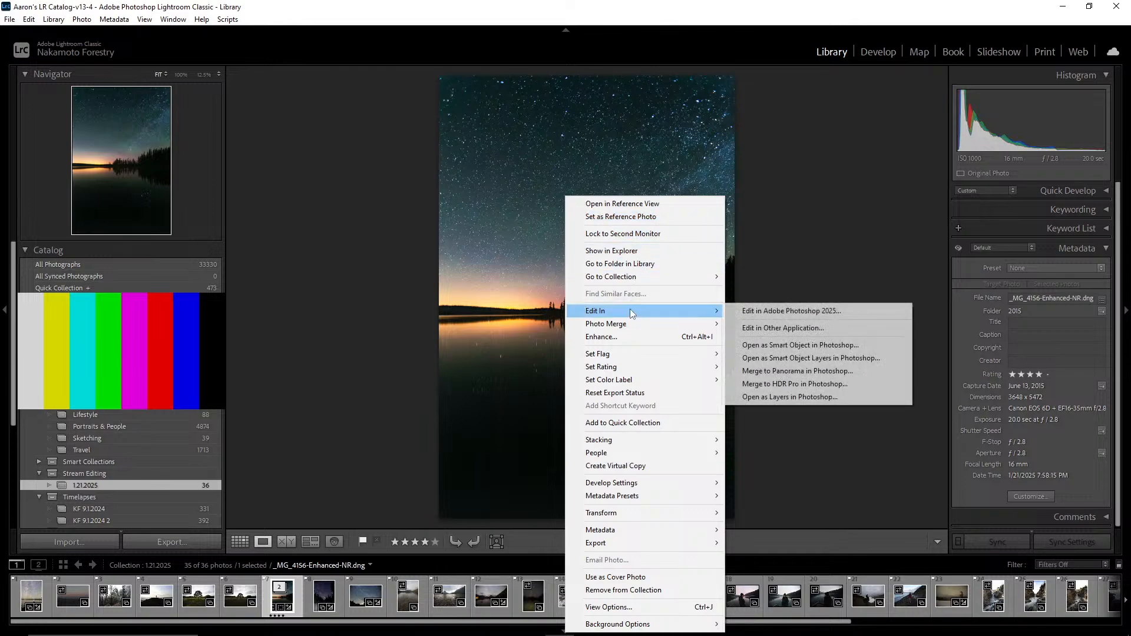
pyautogui.click(771, 312)
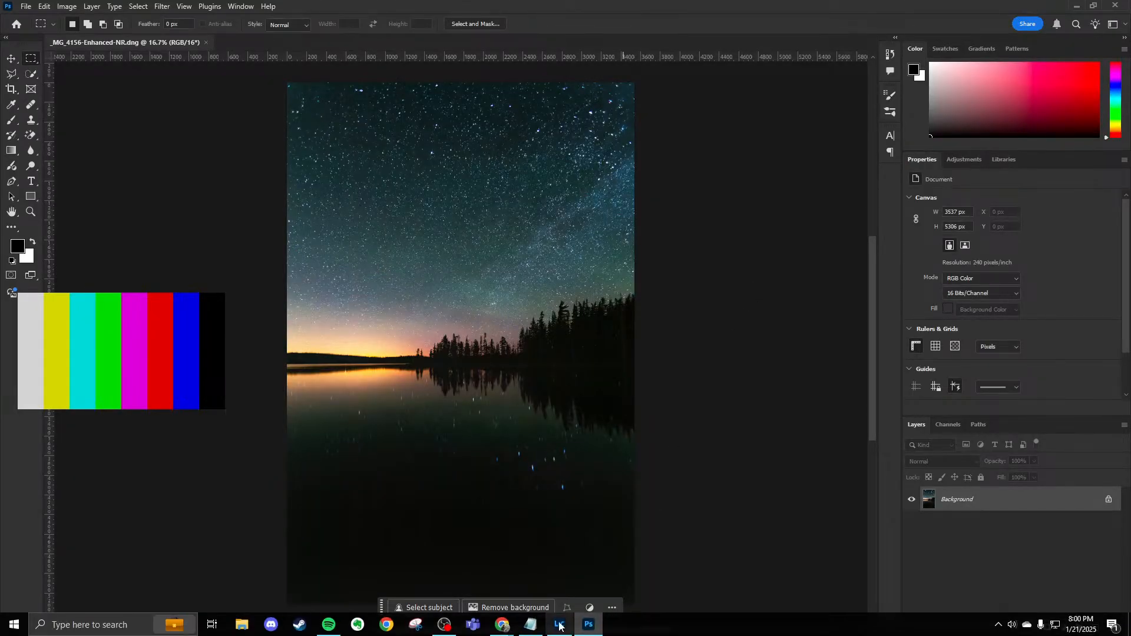
# Switch back to Lightroom Classic and expand the denoised photo's stack in the library grid
pyautogui.click(560, 624)
pyautogui.press('g')
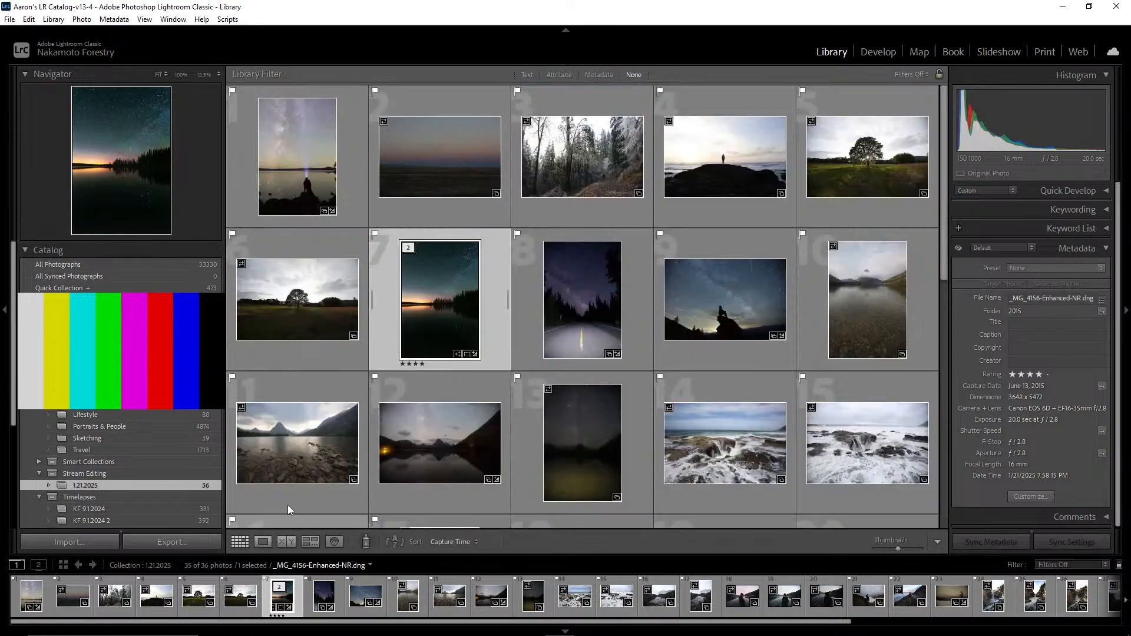
pyautogui.click(407, 247)
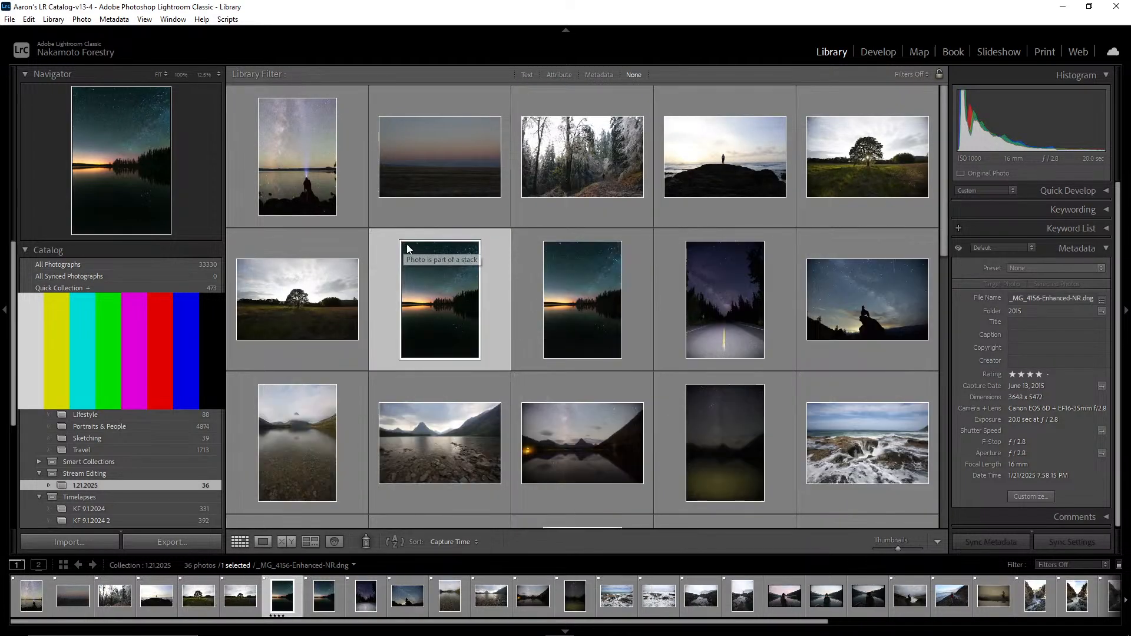
# Compare the original _MG_4156.CR2 with _MG_4156-Enhanced-NR.dng in full view, alternating between the two
pyautogui.doubleClick(578, 301)
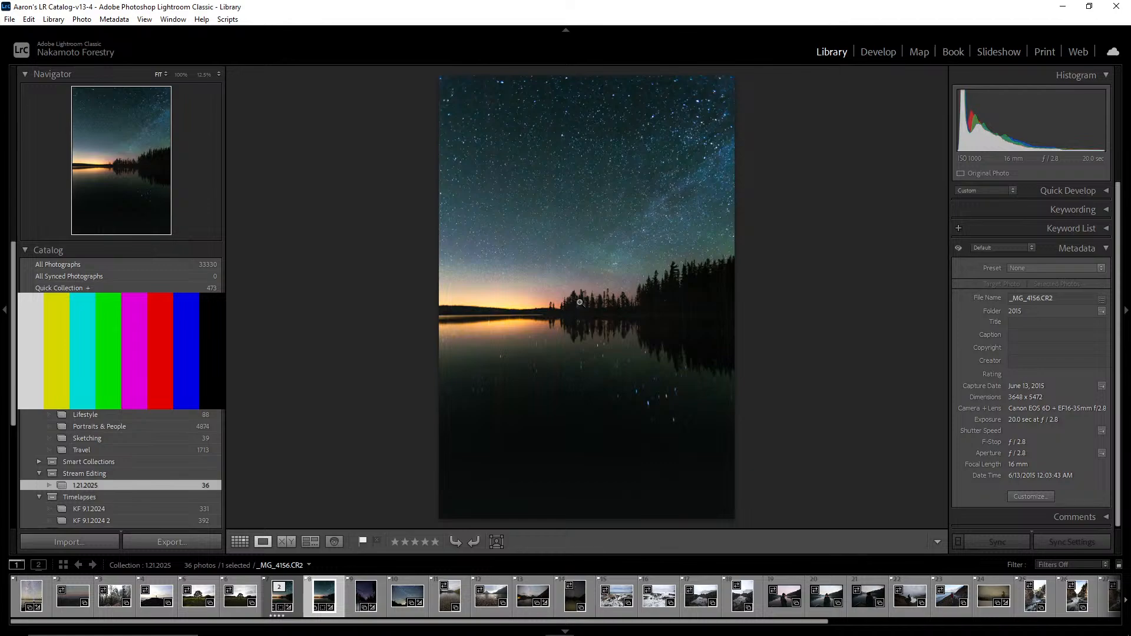
pyautogui.press('Left')
pyautogui.press('Right')
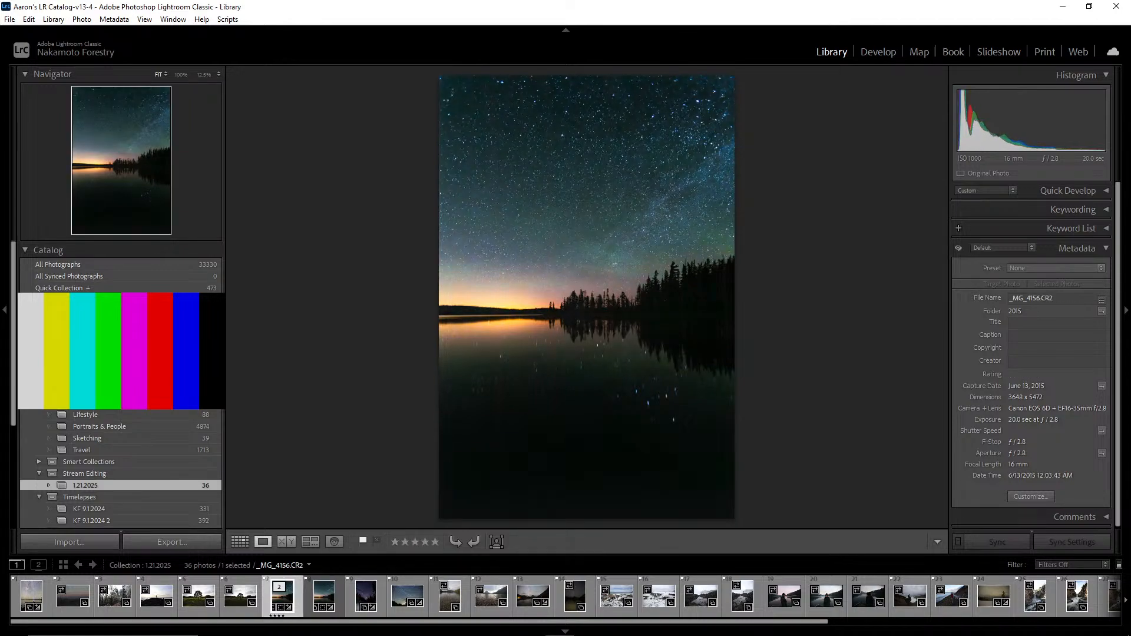
pyautogui.press('Left')
pyautogui.press('Left')
pyautogui.press('Right')
pyautogui.press('Left')
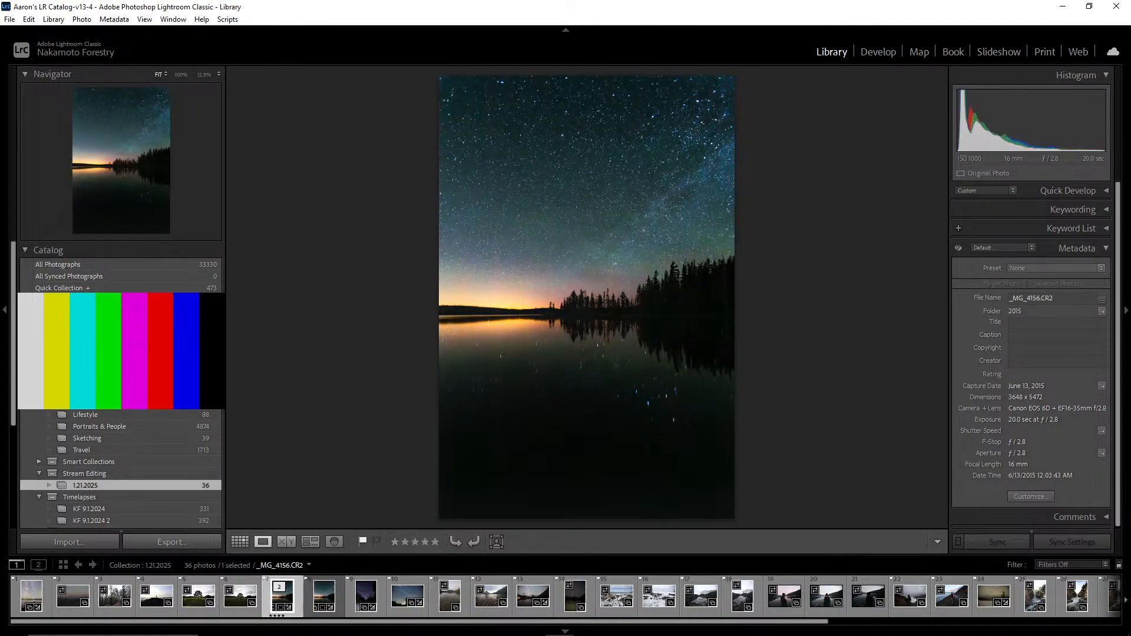
pyautogui.press('Right')
pyautogui.press('Left')
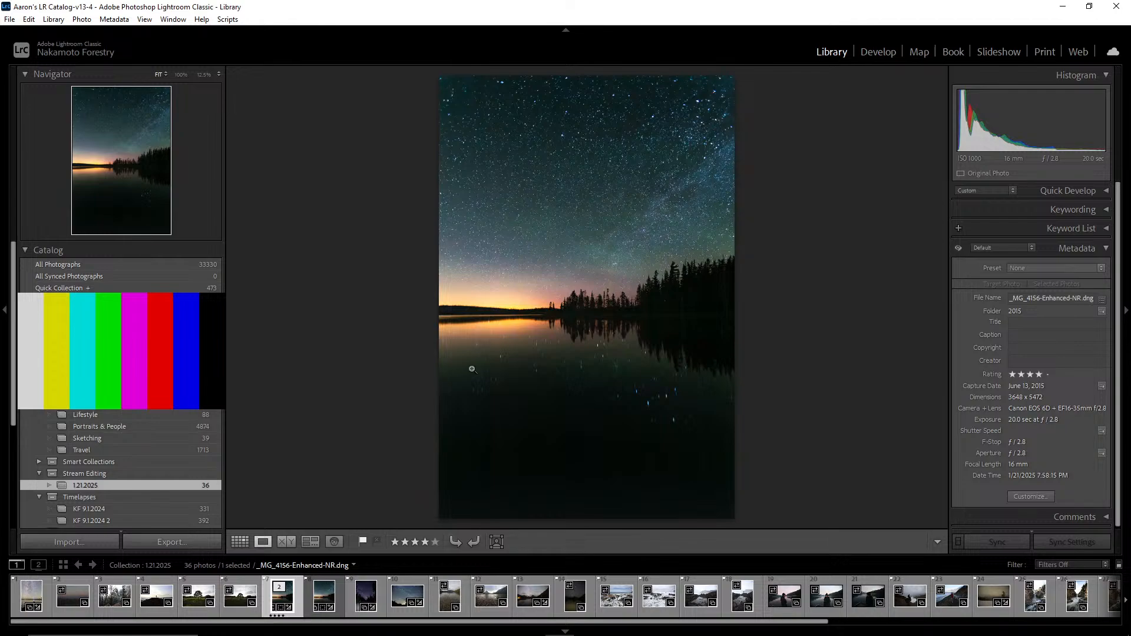
# Return to the library grid and switch to Photoshop, centring the denoised photo's canvas
pyautogui.click(240, 541)
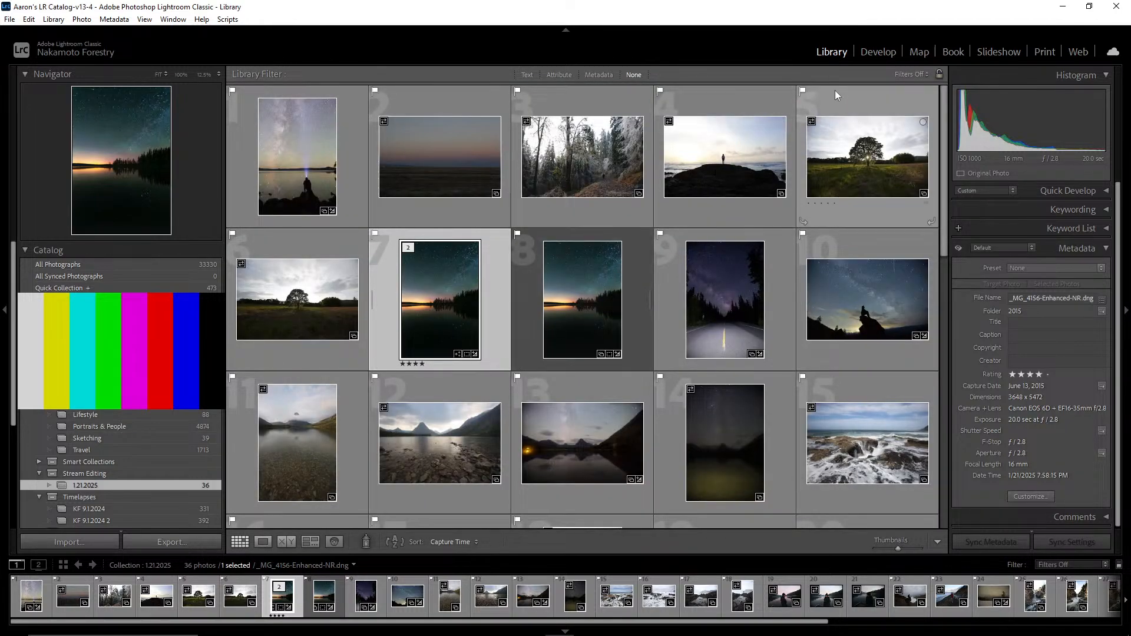
pyautogui.hotkey('ctrl', 'e')
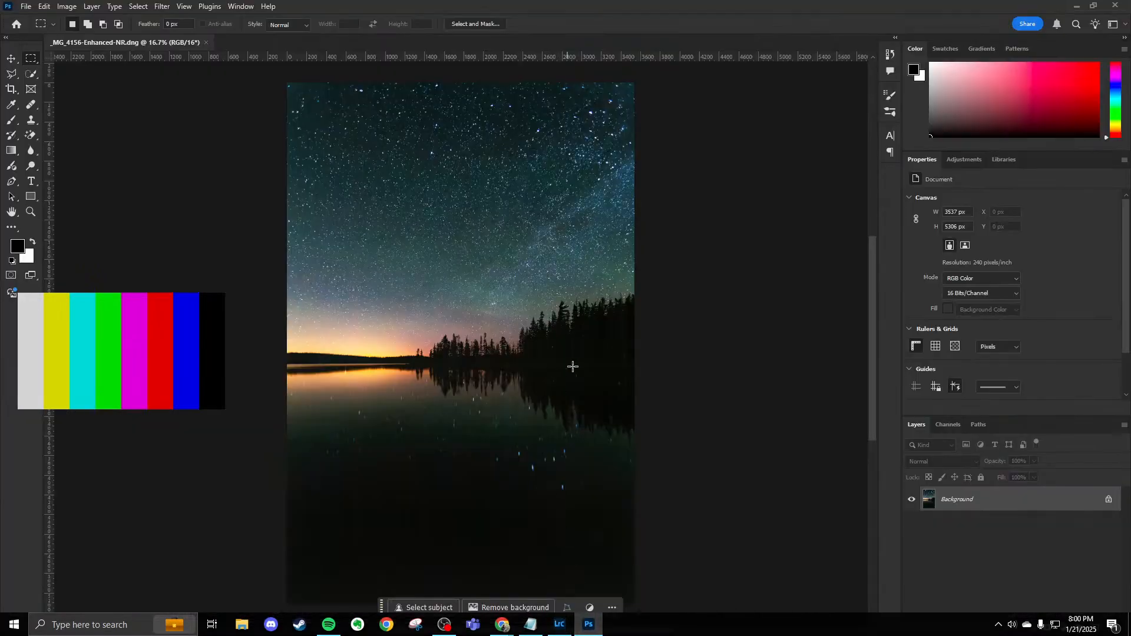
pyautogui.moveTo(582, 630); pyautogui.dragTo(552, 632)
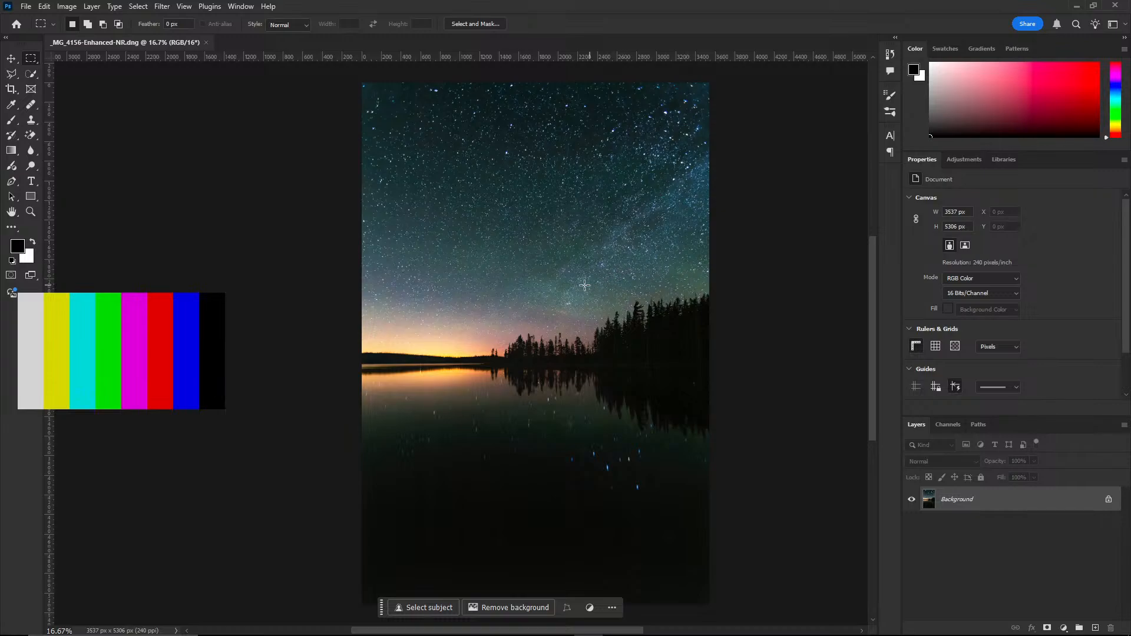
pyautogui.rightClick(1024, 511)
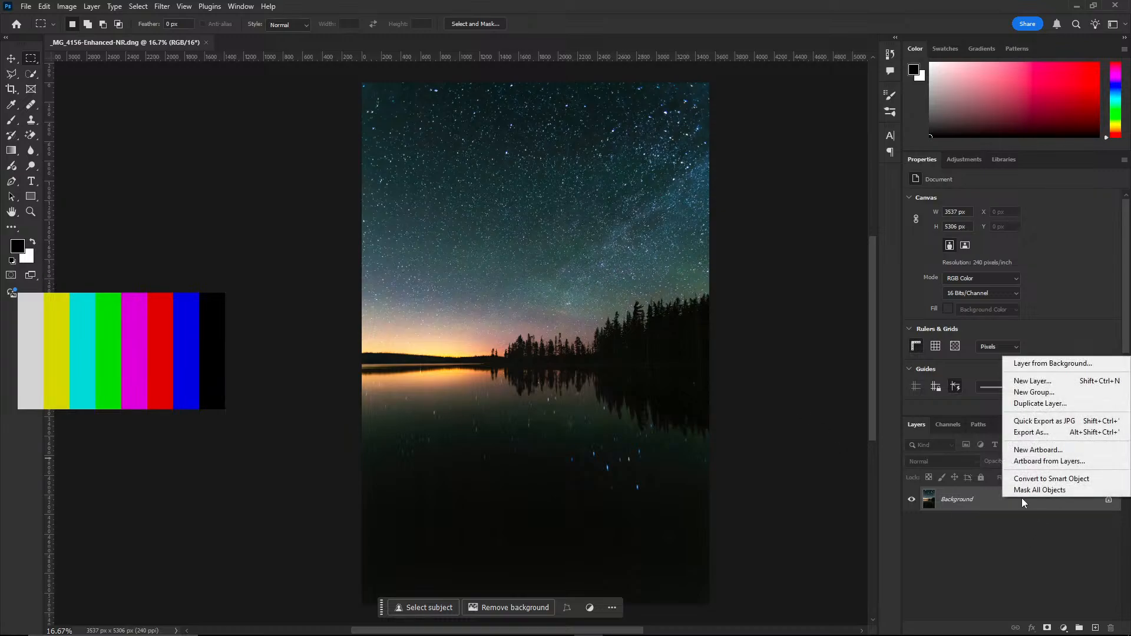
pyautogui.click(1046, 364)
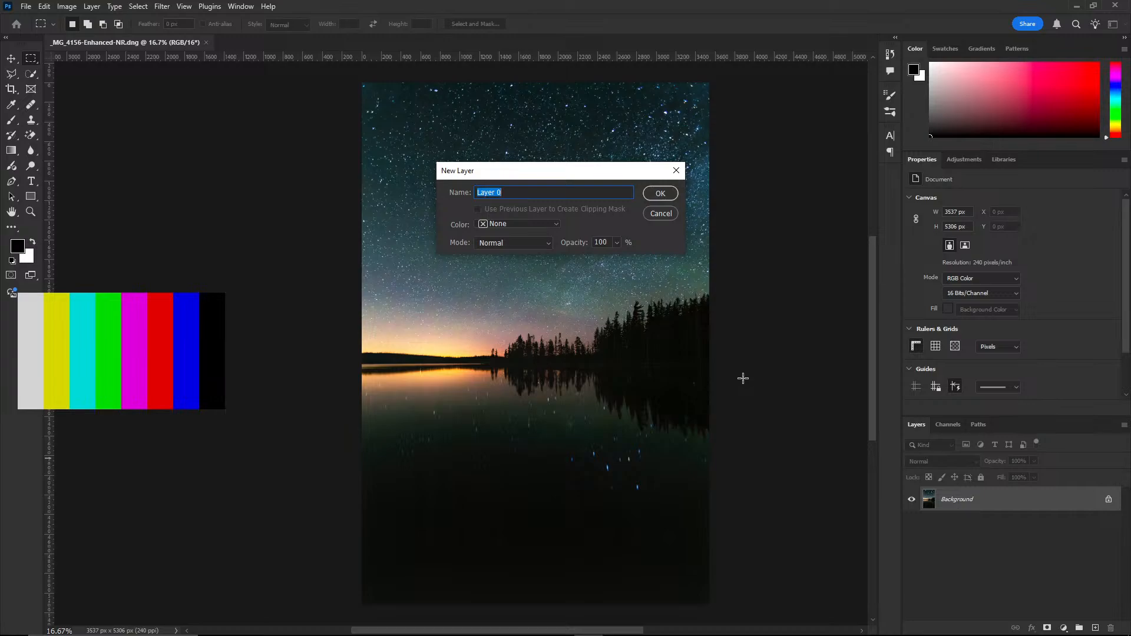
pyautogui.write('Skewed')
pyautogui.press('Return')
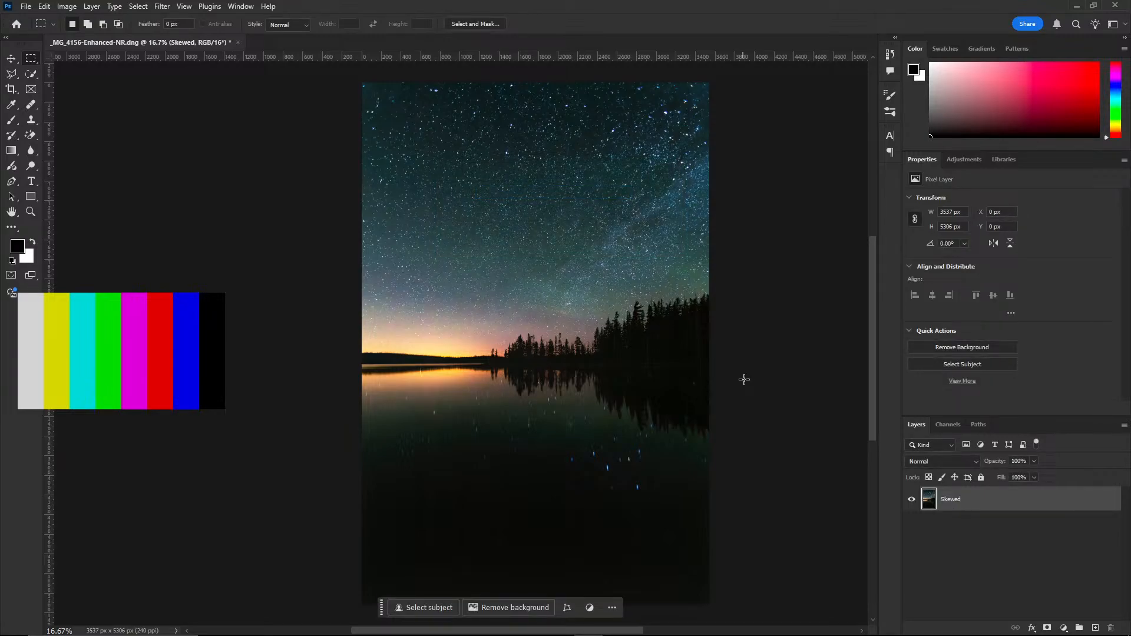
pyautogui.hotkey('ctrl', 'z')
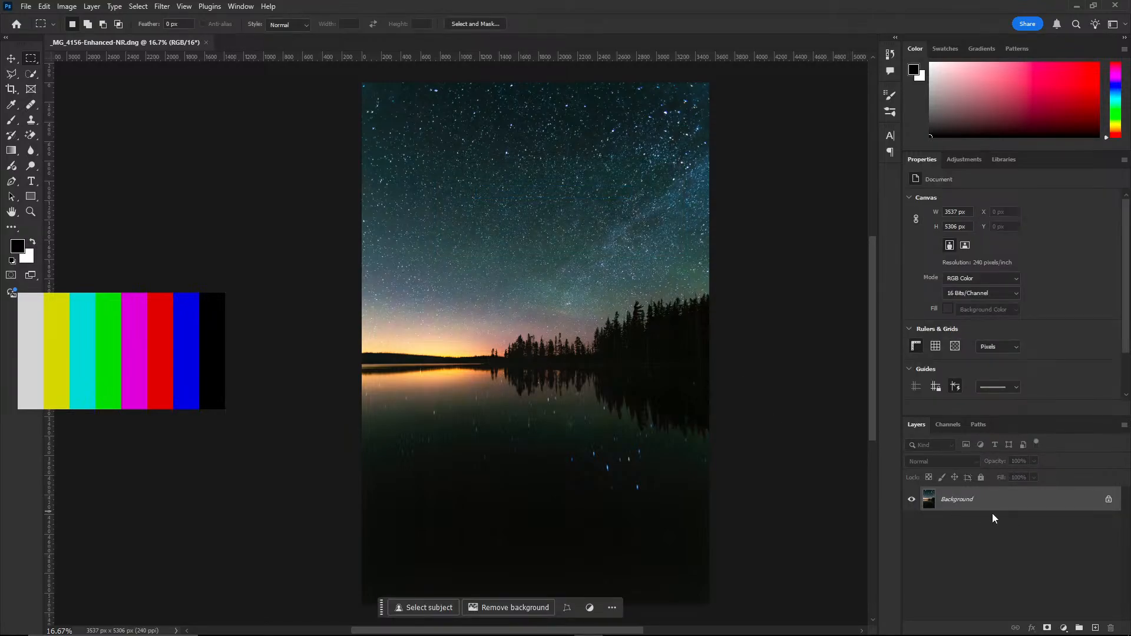
# Duplicate the Background layer in the same document and name the copy Skewed
pyautogui.rightClick(991, 499)
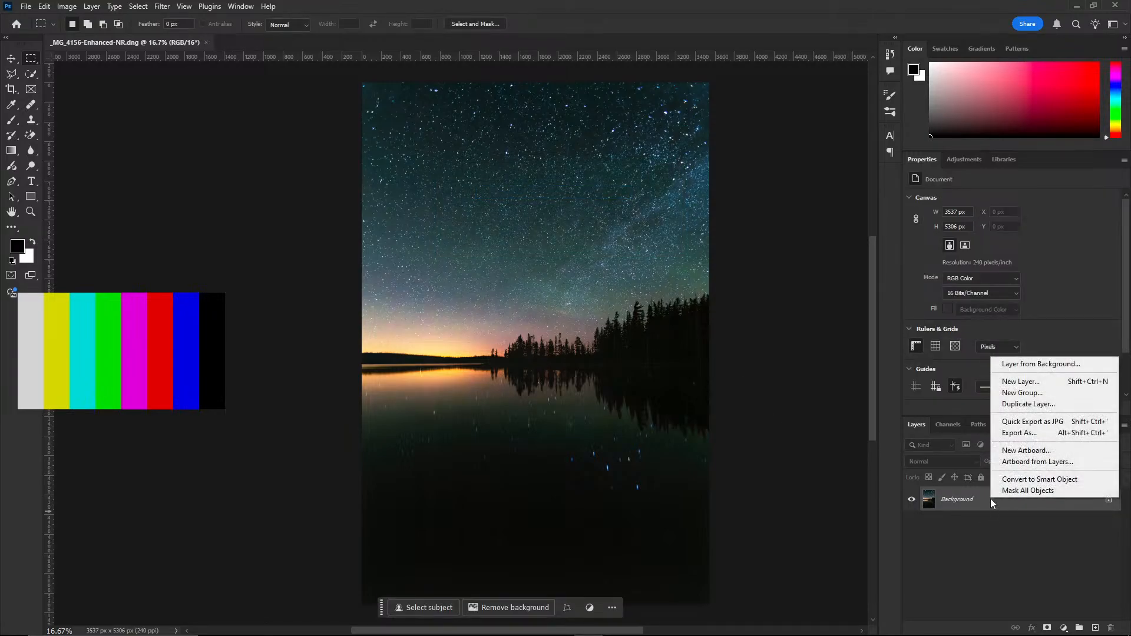
pyautogui.click(1029, 405)
pyautogui.write('Skew')
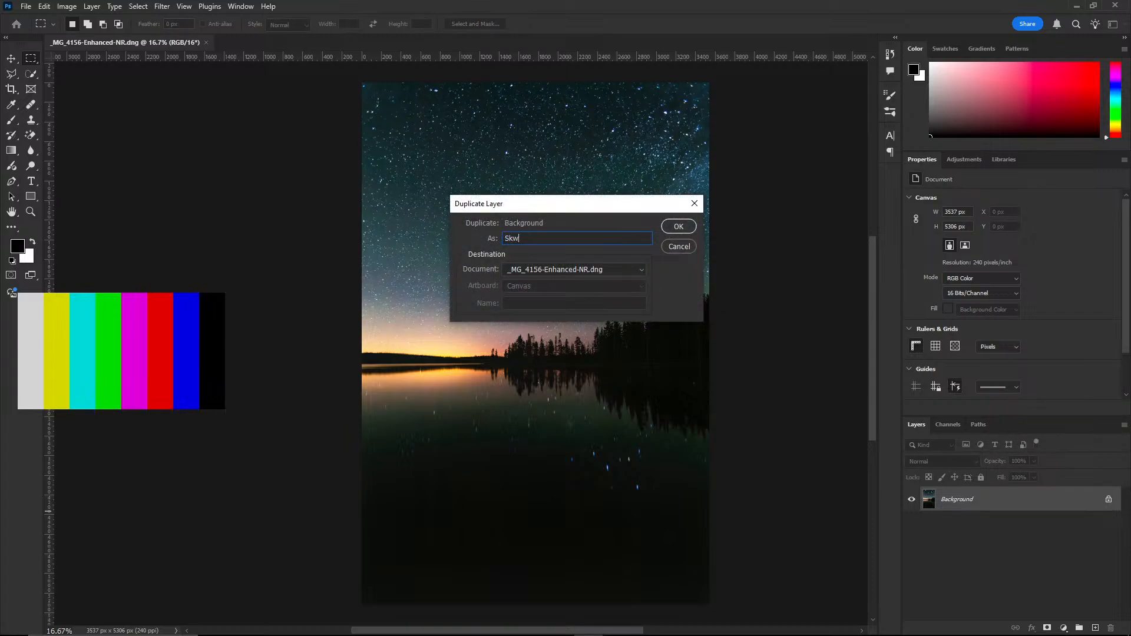
pyautogui.write('ed')
pyautogui.press('Return')
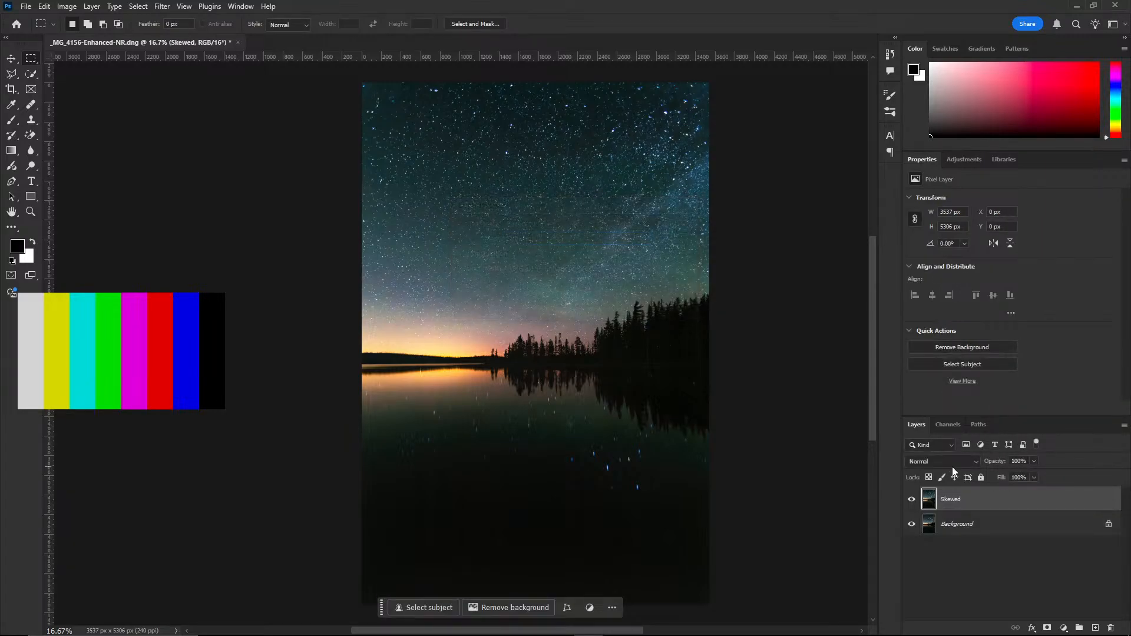
# Start a free transform of the Skewed layer, enable corner distortion and nudge its upper-right corner slightly upward
pyautogui.click(964, 500)
pyautogui.hotkey('ctrl', 't')
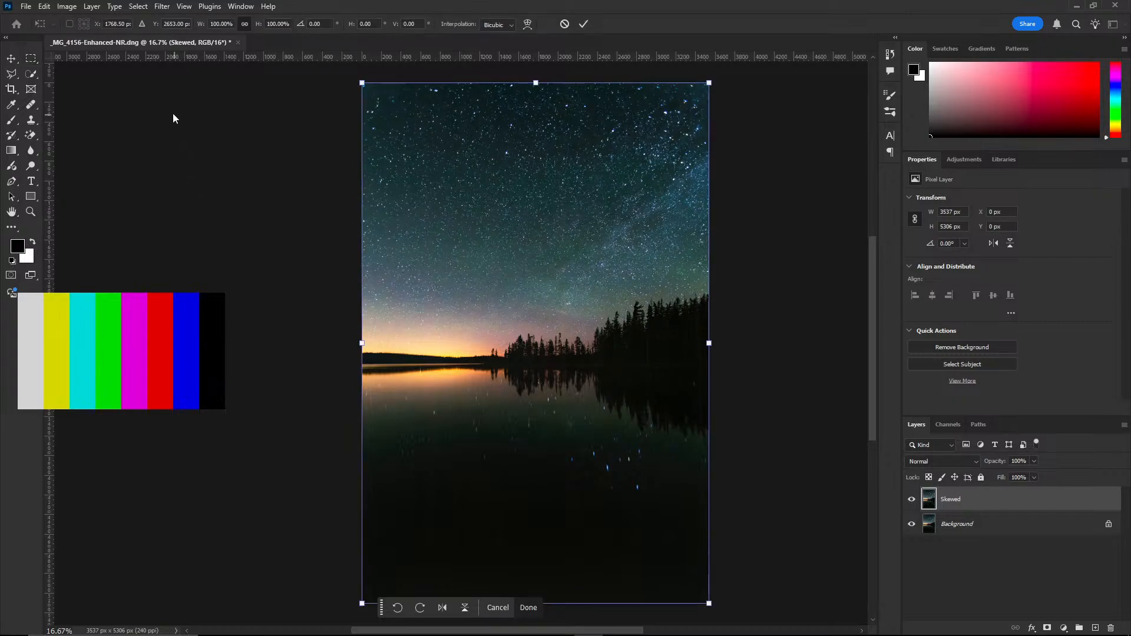
pyautogui.click(45, 7)
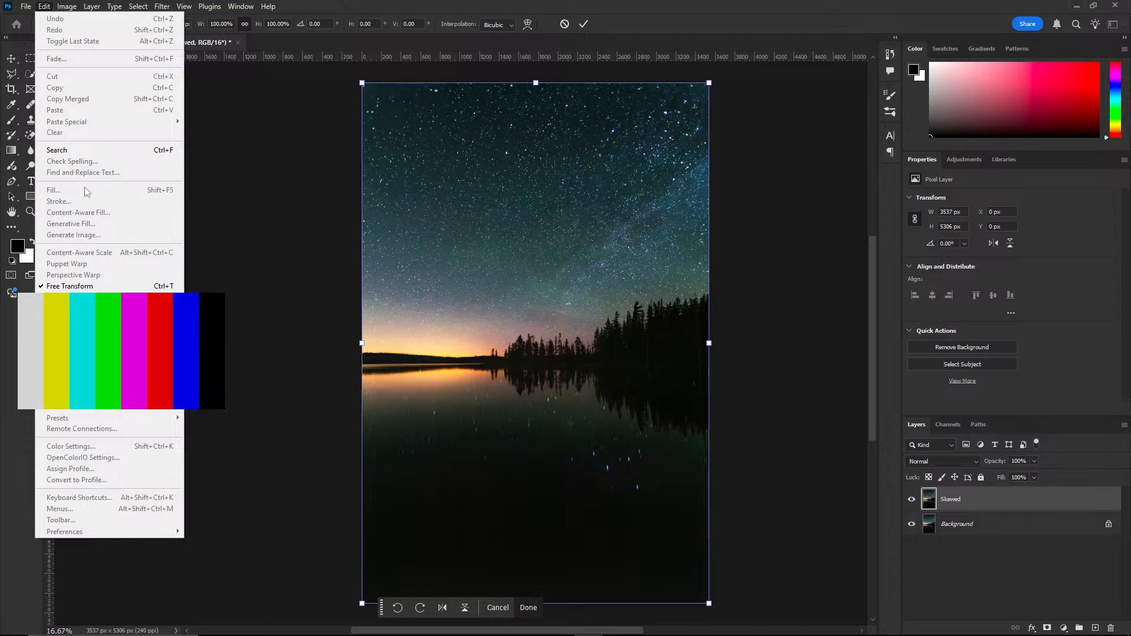
pyautogui.moveTo(88, 297)
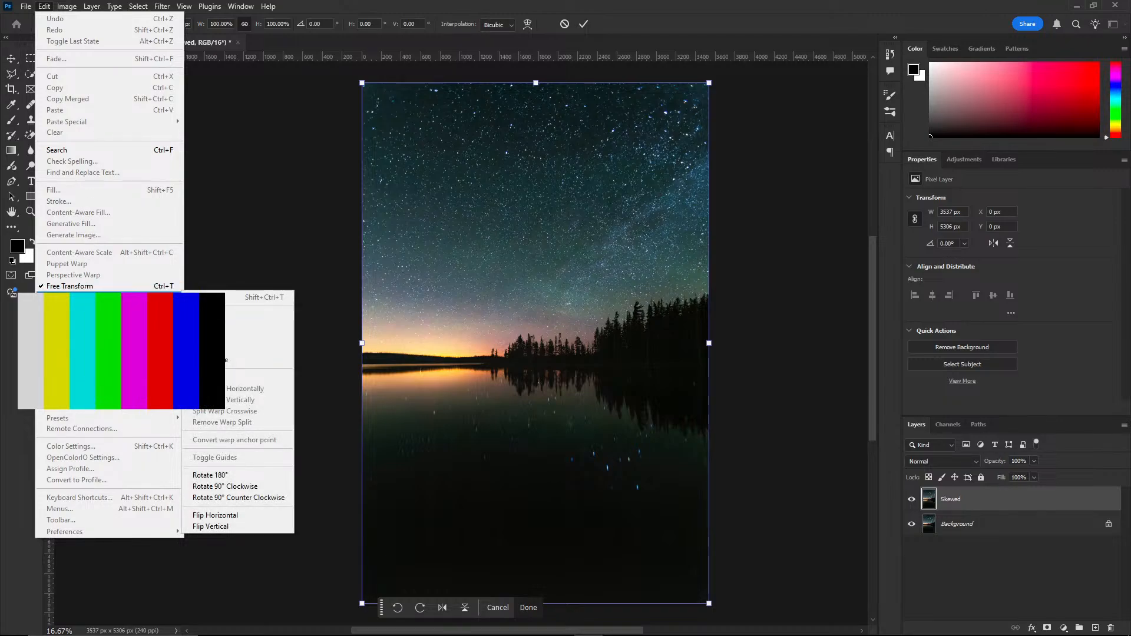
pyautogui.click(207, 359)
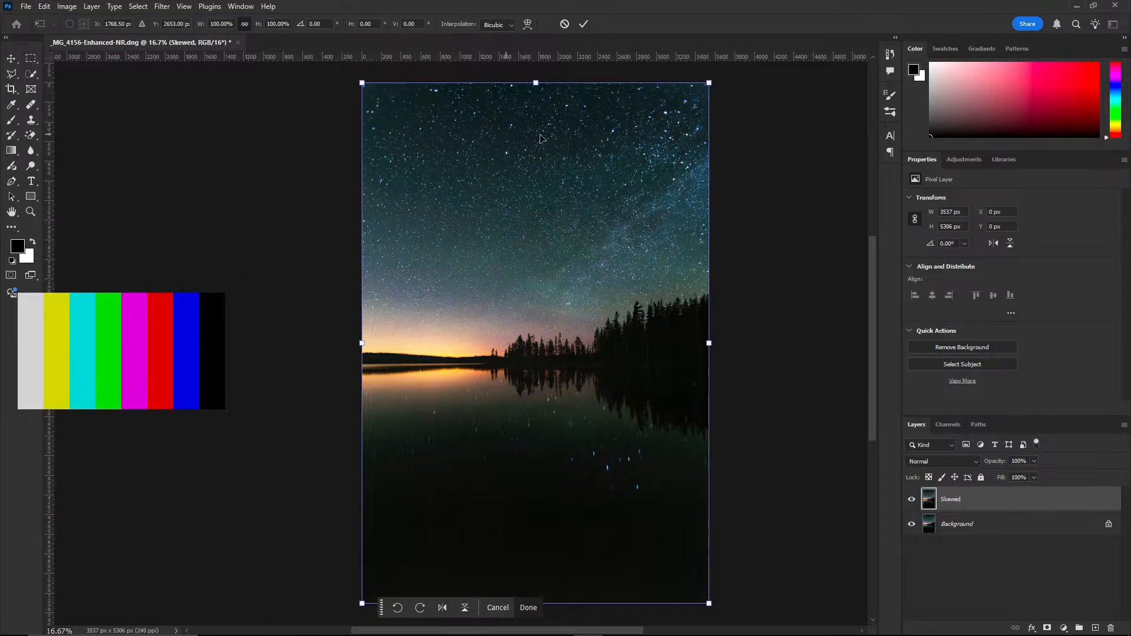
pyautogui.moveTo(710, 85); pyautogui.dragTo(710, 85)
pyautogui.scroll(6, 649, 213)
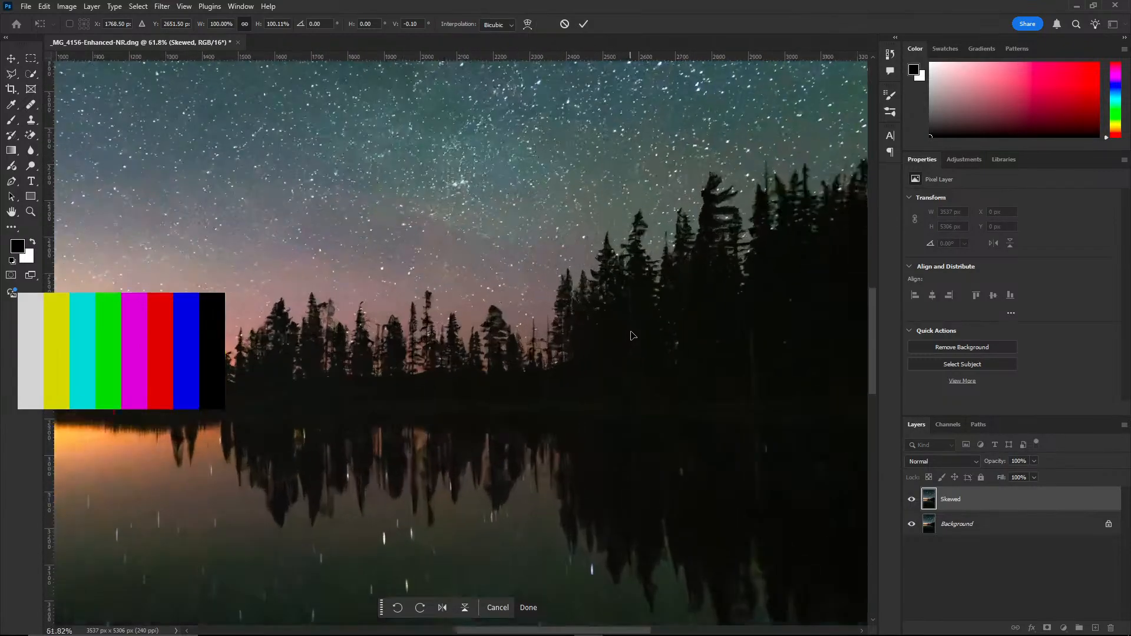
pyautogui.scroll(-6, 632, 335)
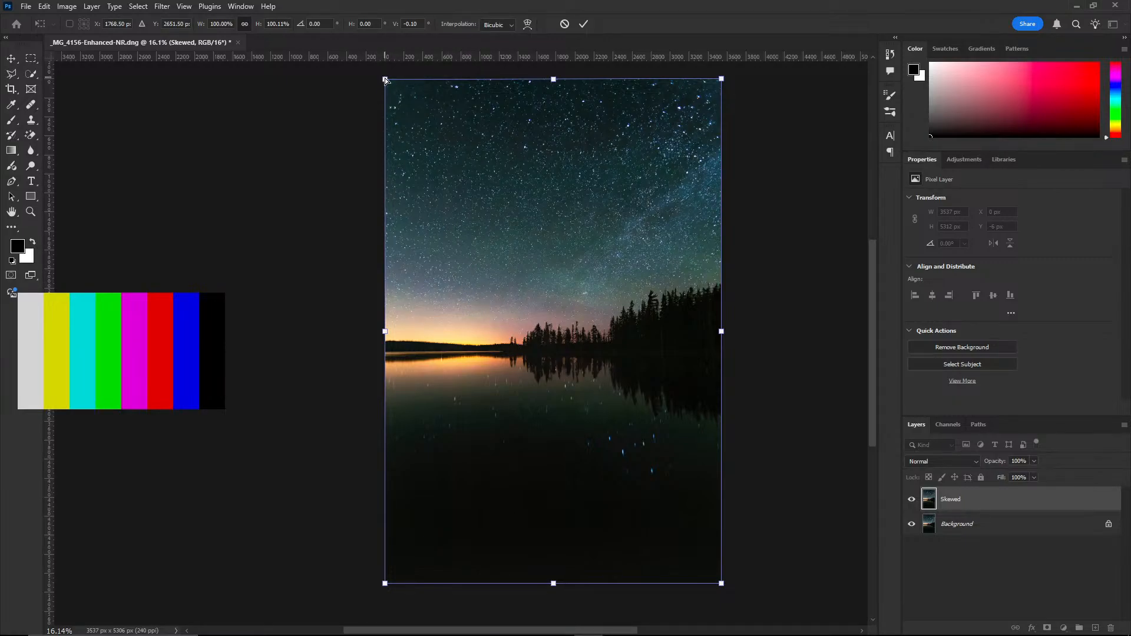
# Try distorting the Skewed layer by pulling its upper-left corner inward and back out
pyautogui.moveTo(384, 78)
pyautogui.mouseDown()
pyautogui.moveTo(385, 87)
pyautogui.moveTo(394, 79)
pyautogui.mouseUp()
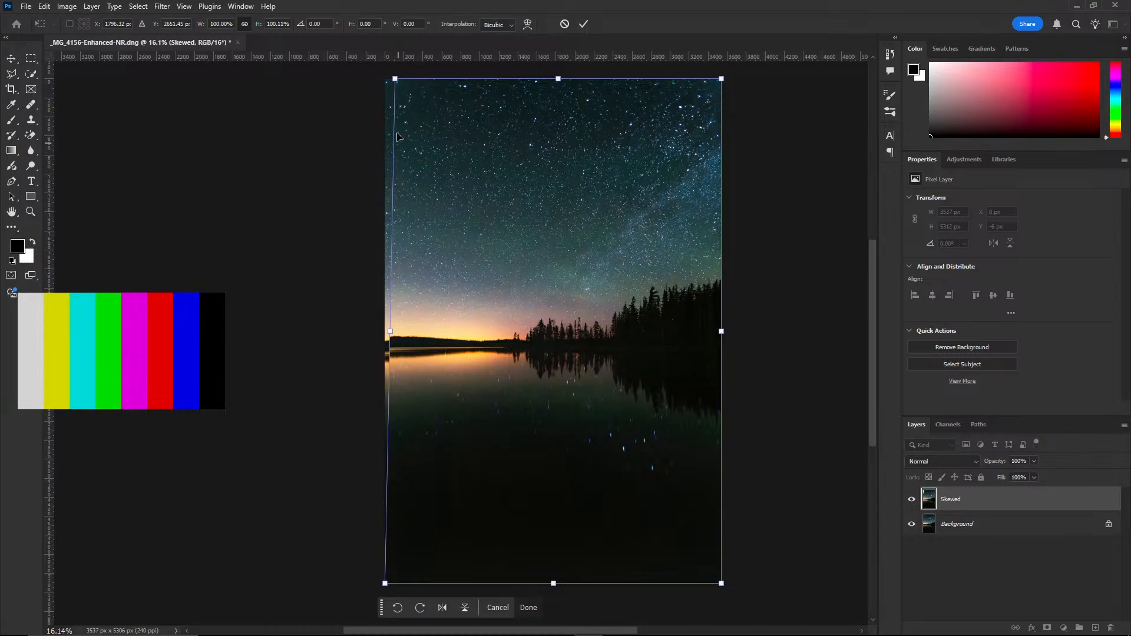
pyautogui.moveTo(395, 81); pyautogui.dragTo(388, 91)
pyautogui.hotkey('ctrl', 'z')
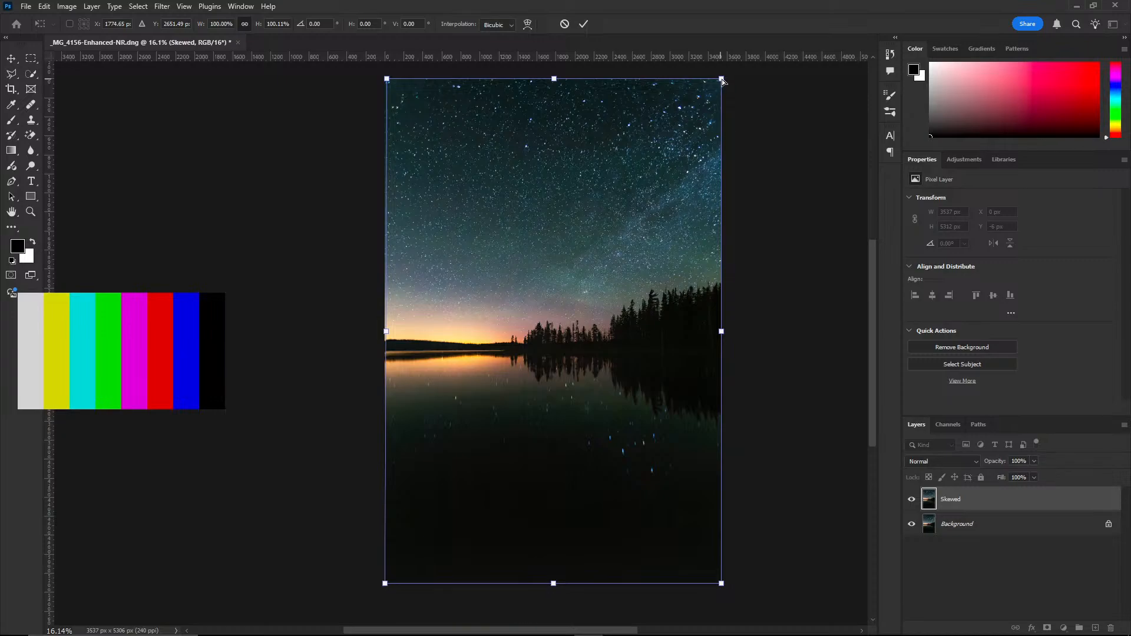
# Distort the Skewed layer by pulling both upper corners slightly outward and upward to about 3618 x 5349 px, and apply the transform
pyautogui.moveTo(722, 79); pyautogui.dragTo(728, 83)
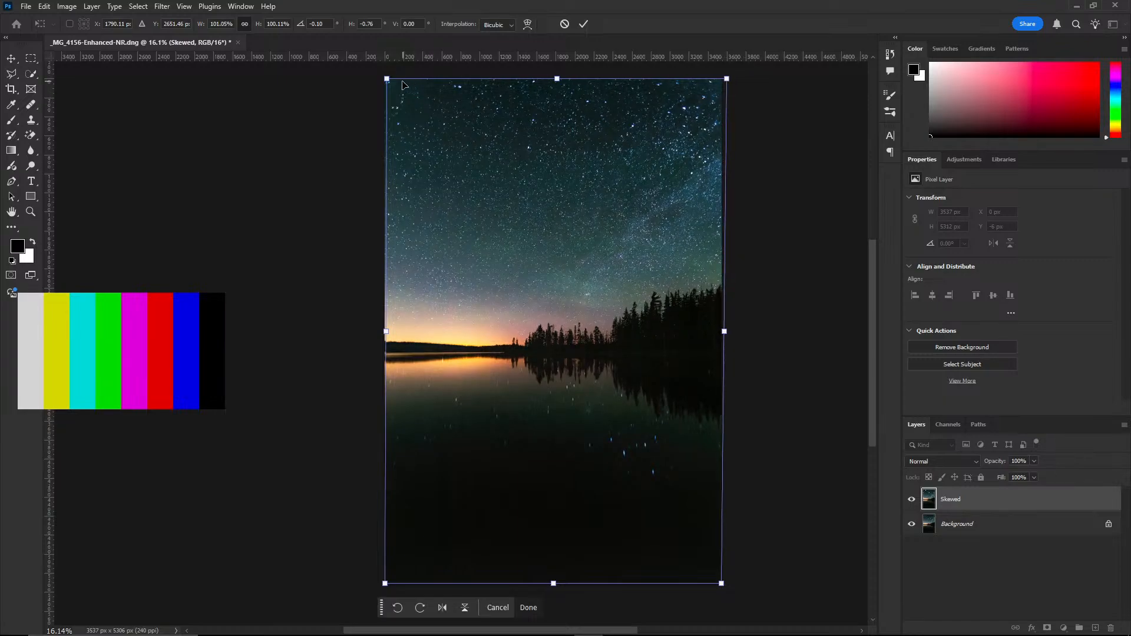
pyautogui.moveTo(387, 80); pyautogui.dragTo(383, 80)
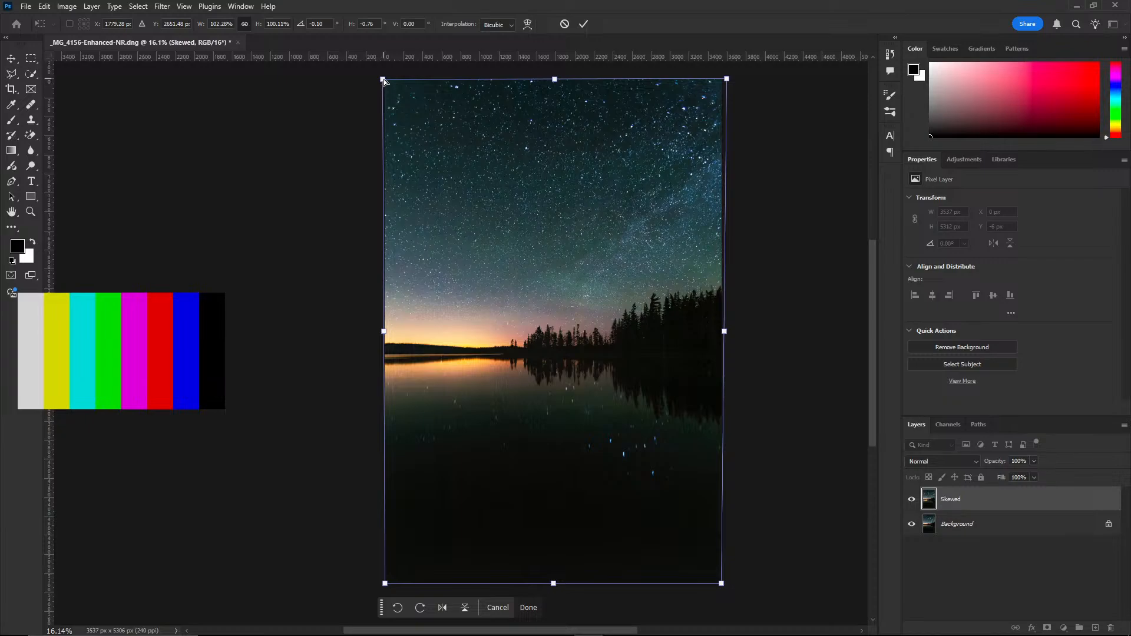
pyautogui.moveTo(384, 79); pyautogui.dragTo(384, 77)
pyautogui.moveTo(726, 80); pyautogui.dragTo(726, 75)
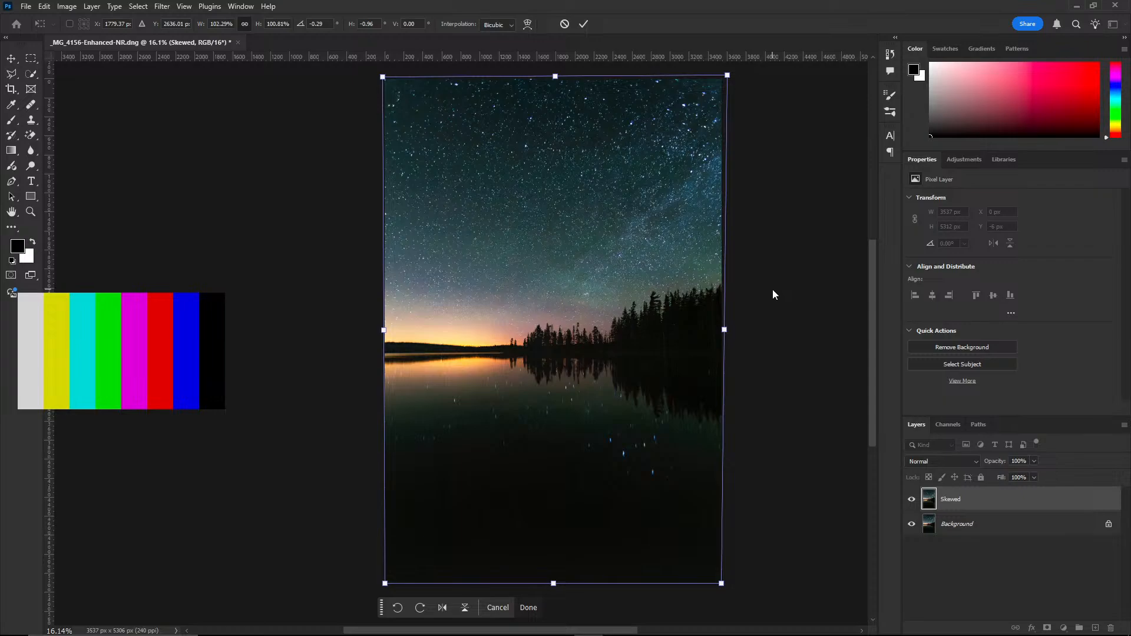
pyautogui.press('Return')
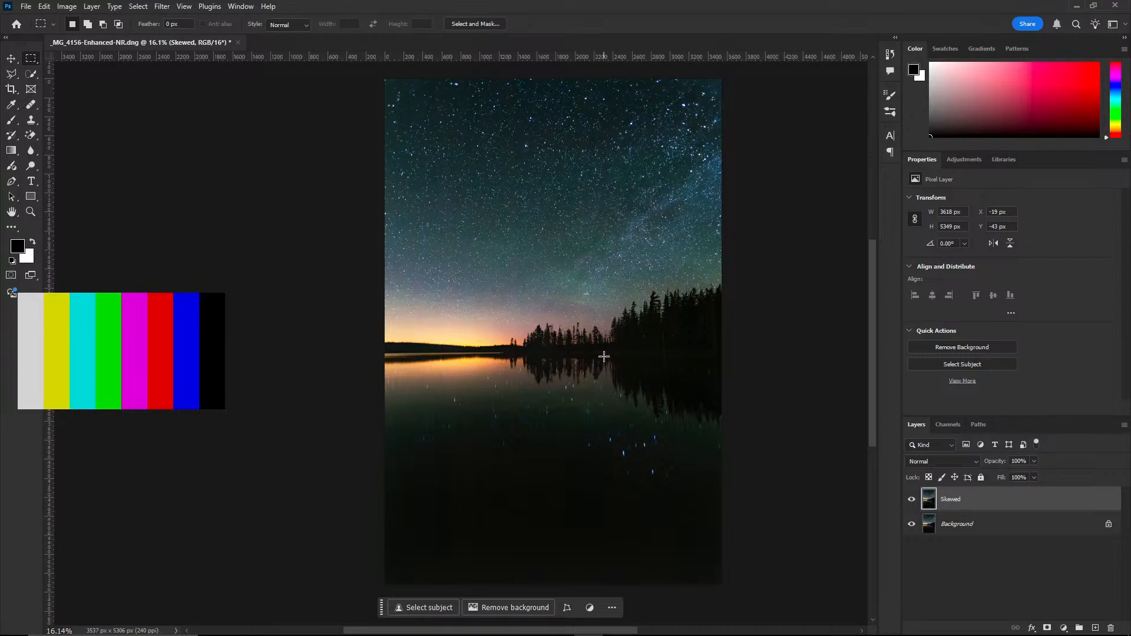
# Deselect the layers and examine the distorted photo's tree line, lake reflections and starry sky, both whole and up close
pyautogui.scroll(-2, 601, 359)
pyautogui.scroll(2, 587, 355)
pyautogui.scroll(-1, 601, 359)
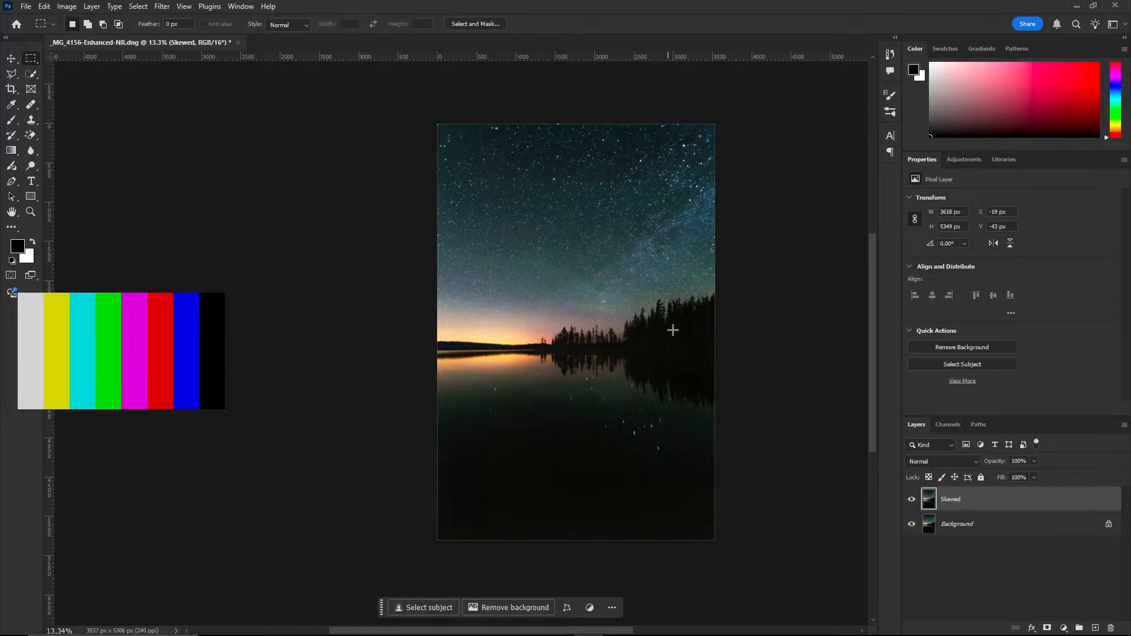
pyautogui.click(966, 554)
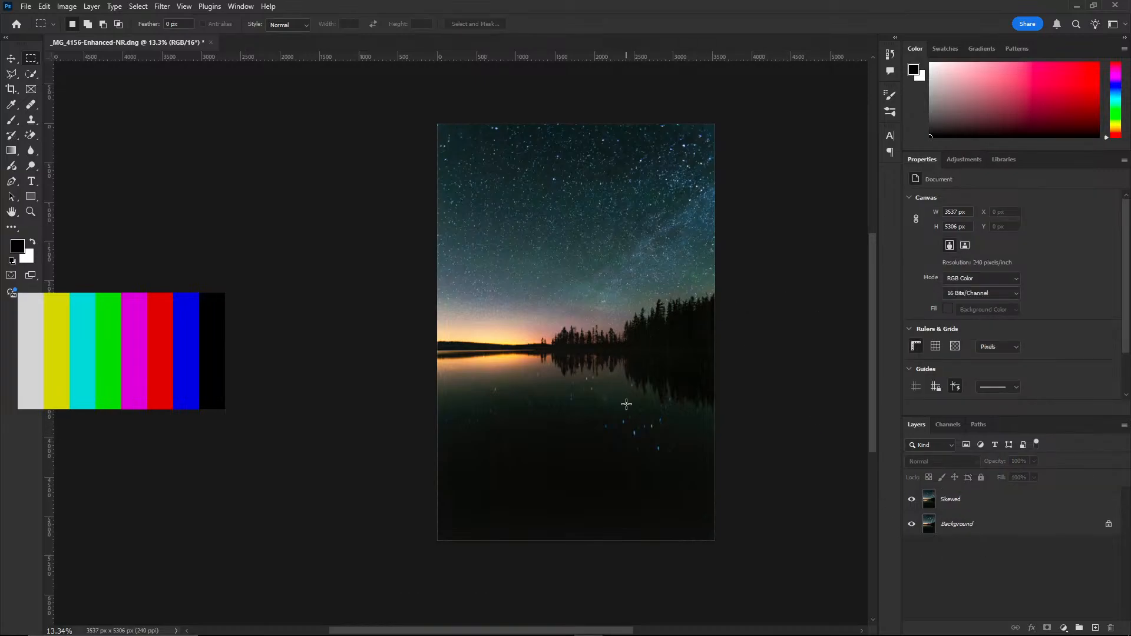
pyautogui.scroll(1, 573, 347)
pyautogui.scroll(4, 574, 347)
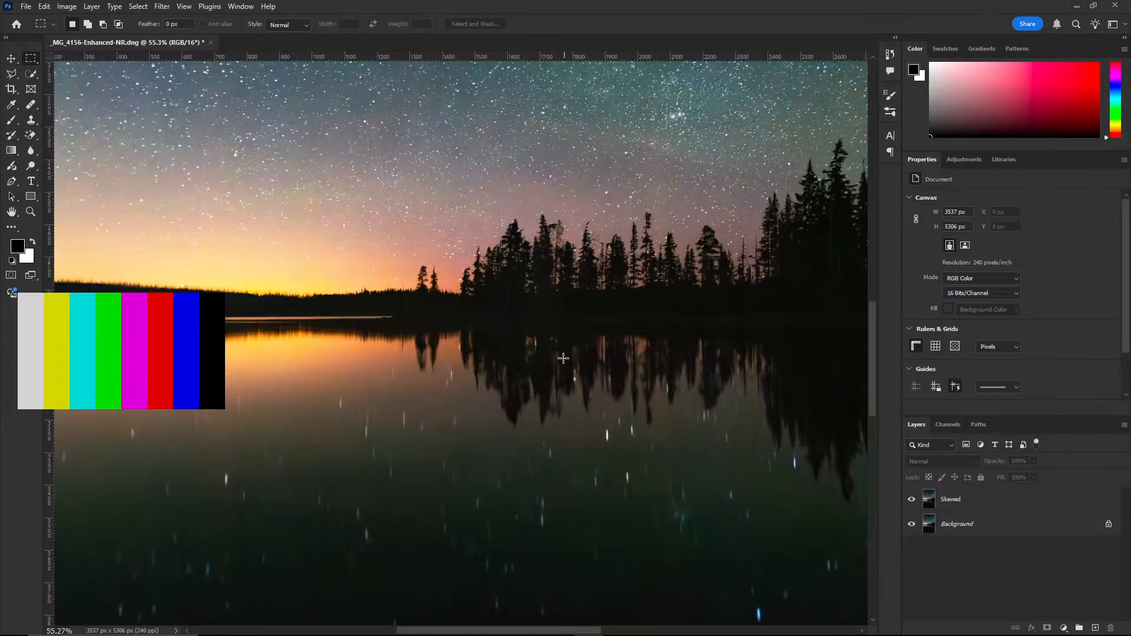
pyautogui.scroll(-5, 555, 358)
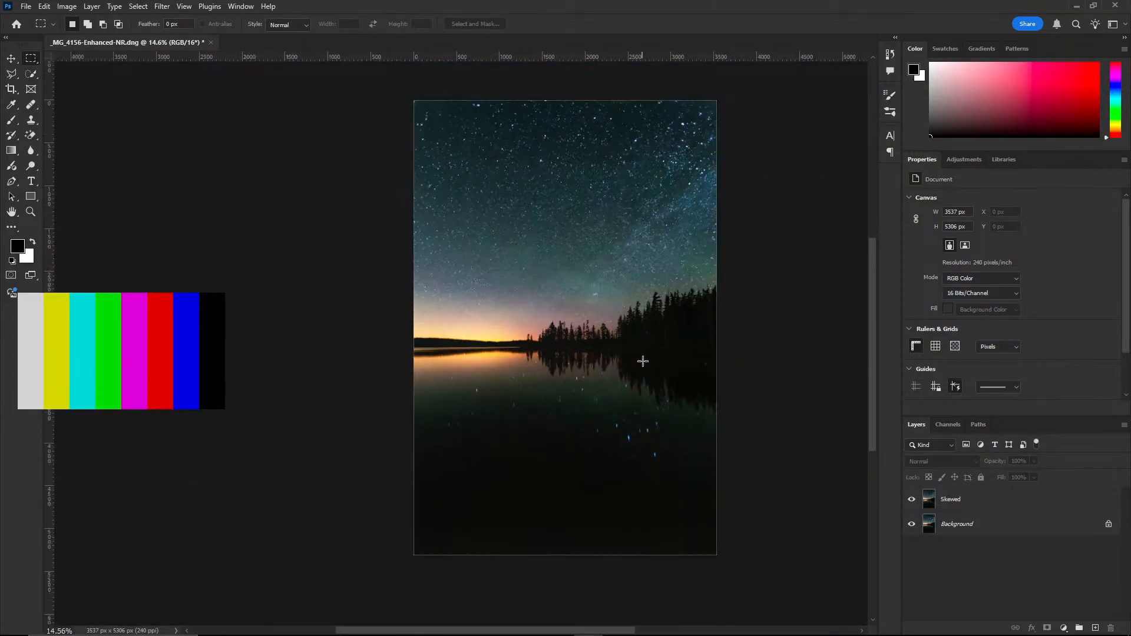
pyautogui.scroll(2, 649, 358)
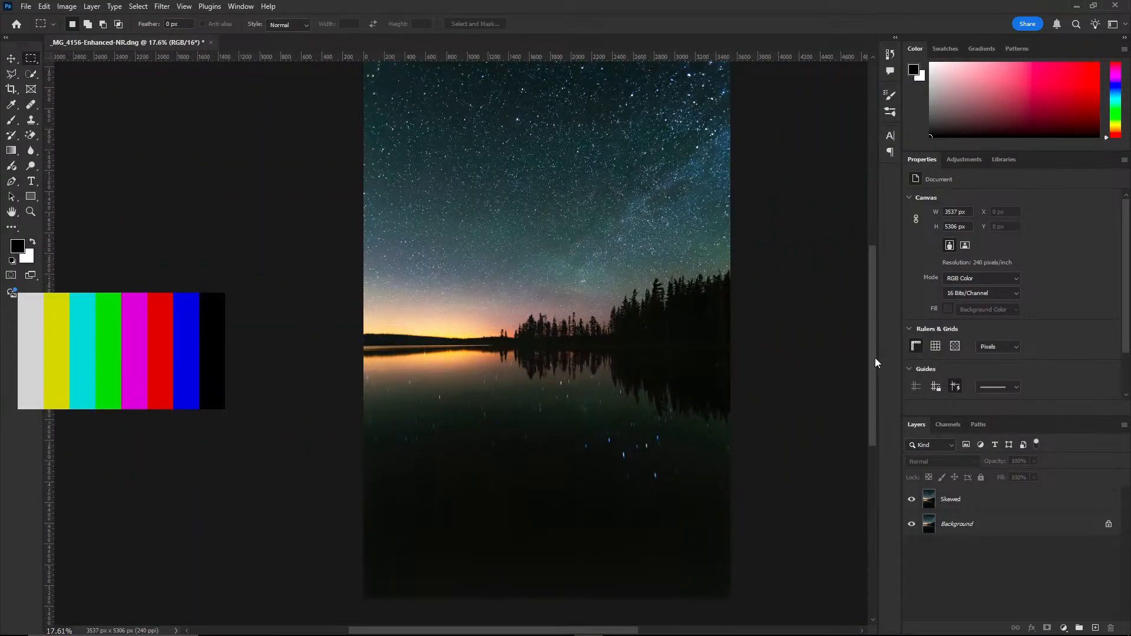
pyautogui.scroll(2, 873, 353)
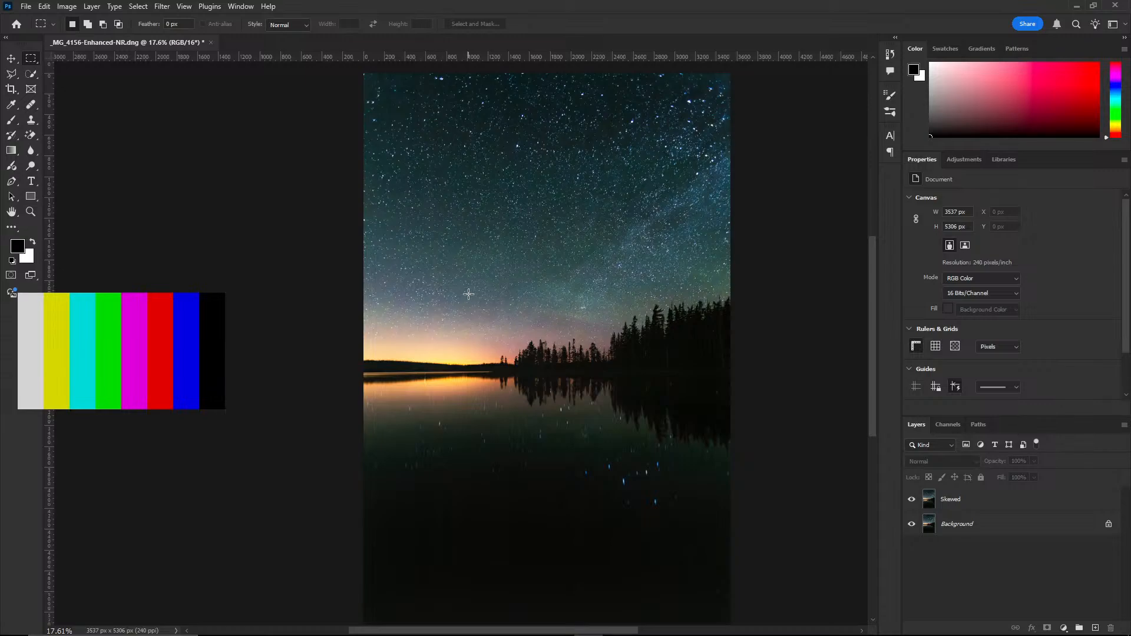
pyautogui.scroll(6, 510, 305)
pyautogui.scroll(-2, 511, 306)
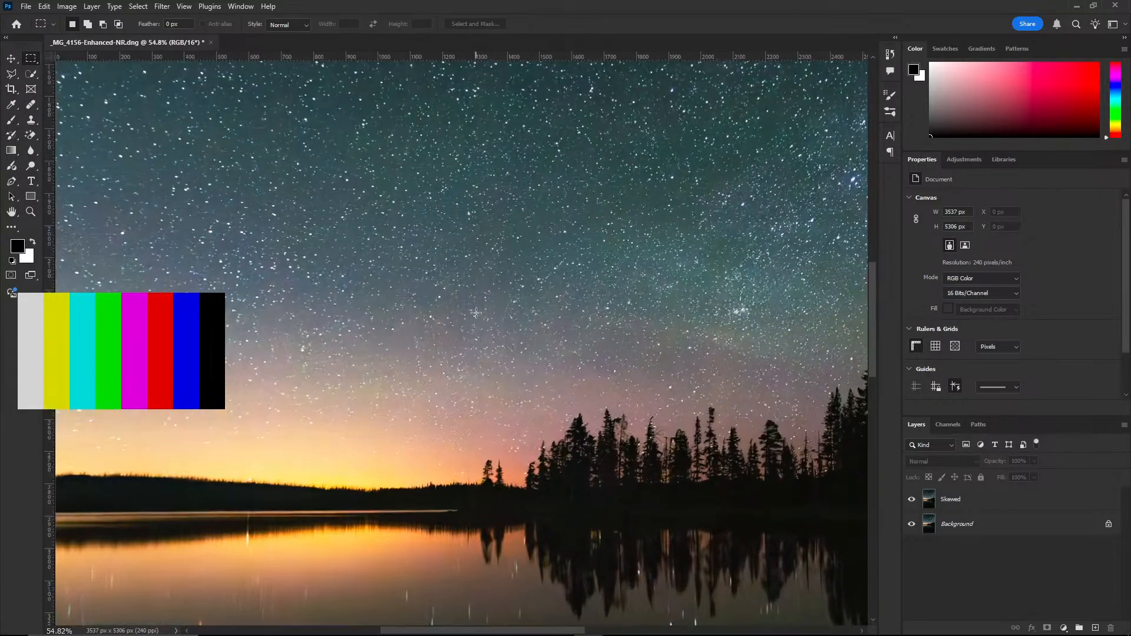
pyautogui.scroll(-2, 522, 230)
pyautogui.scroll(1, 522, 231)
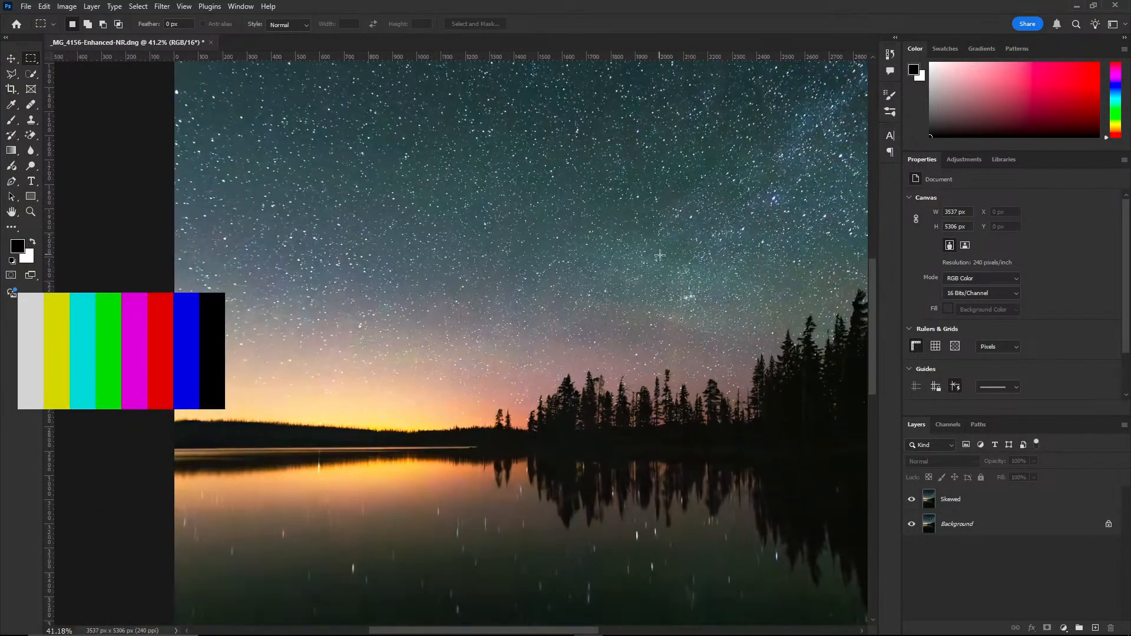
pyautogui.moveTo(872, 335); pyautogui.dragTo(873, 269)
pyautogui.scroll(5, 527, 230)
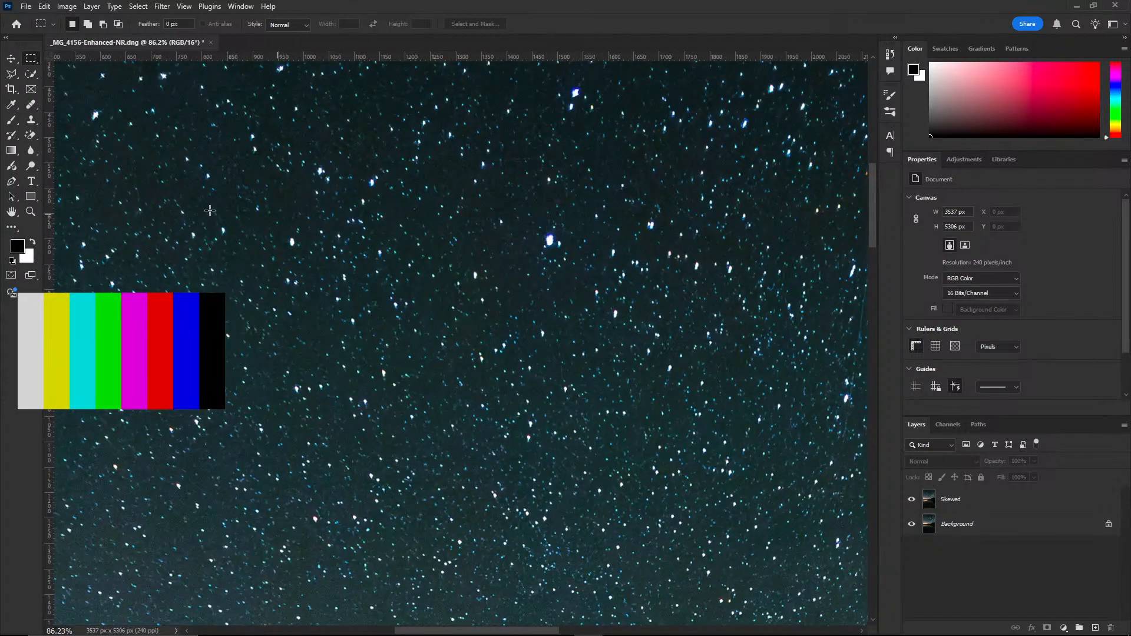
# Set up the Clone Stamp tool on the Skewed layer with a 10 px brush for retouching the central treetops
pyautogui.click(31, 120)
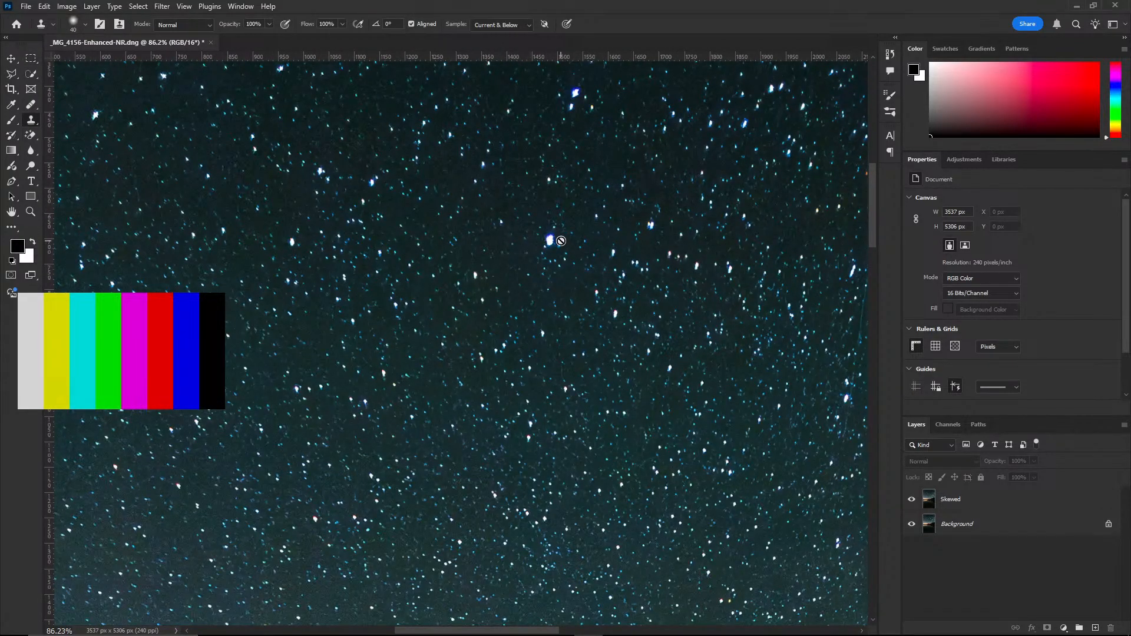
pyautogui.click(960, 502)
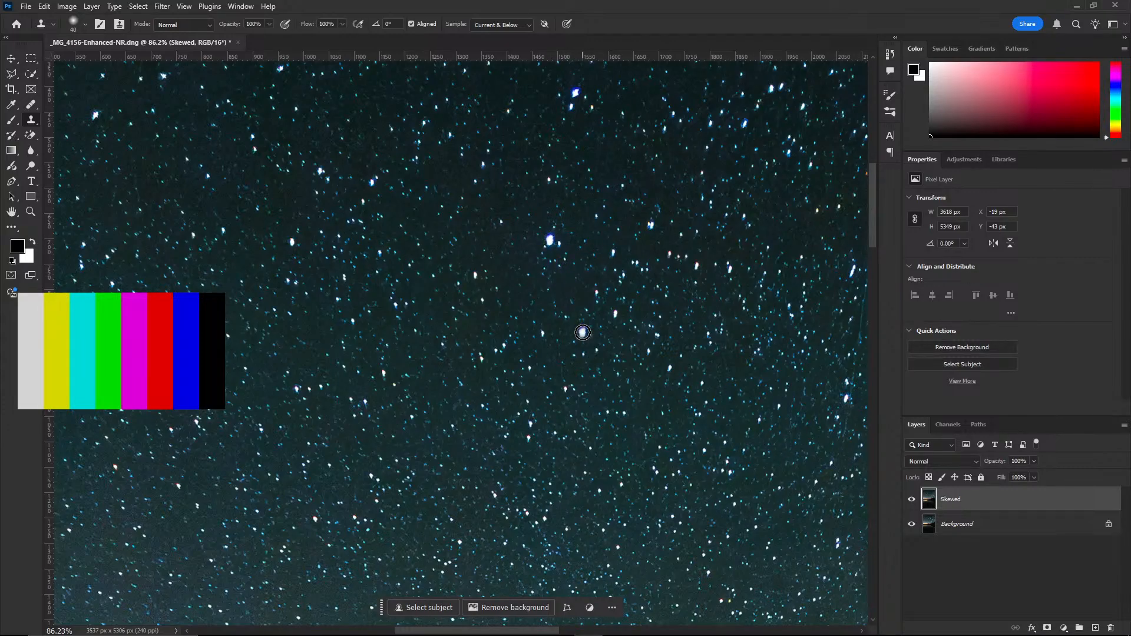
pyautogui.scroll(-5, 583, 333)
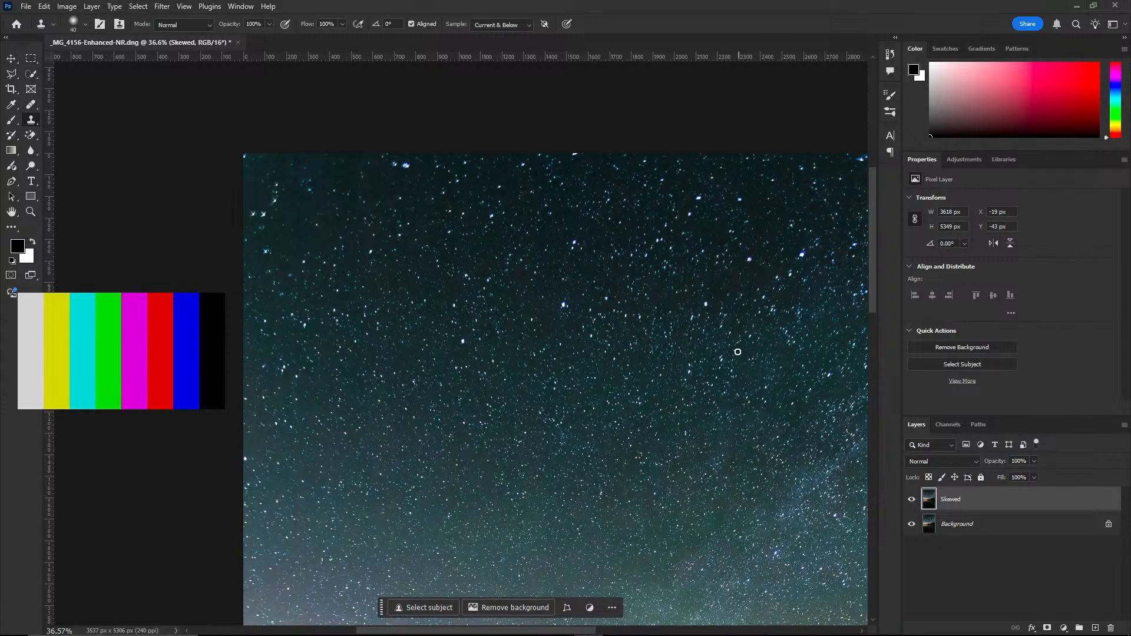
pyautogui.scroll(-3, 737, 352)
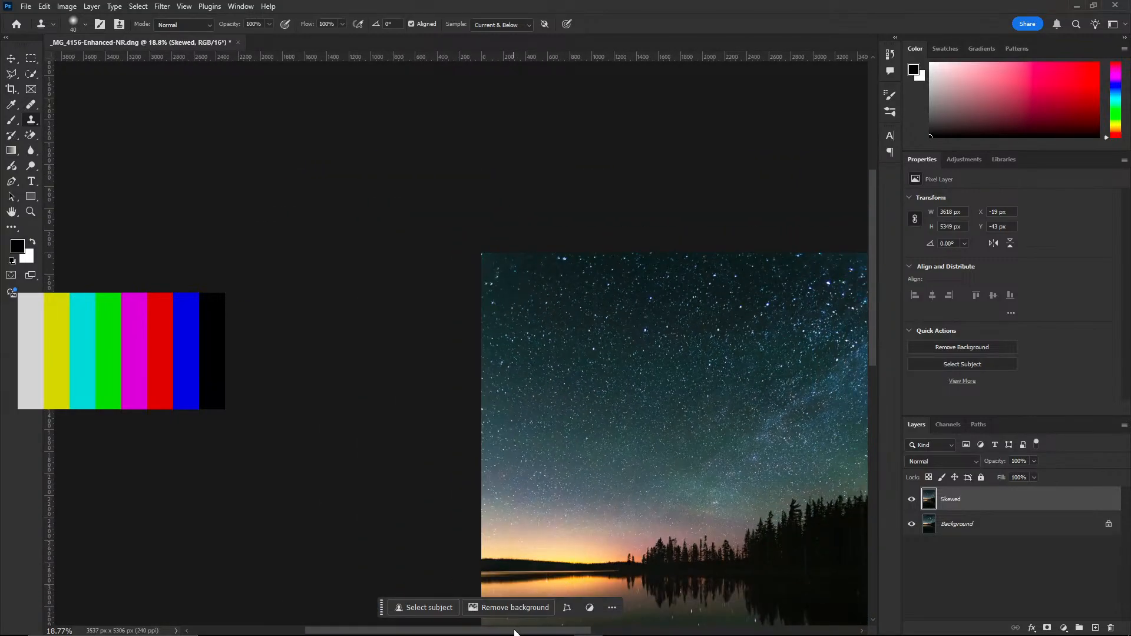
pyautogui.moveTo(514, 633); pyautogui.dragTo(562, 633)
pyautogui.moveTo(868, 323); pyautogui.dragTo(876, 376)
pyautogui.scroll(3, 544, 424)
pyautogui.scroll(14, 544, 425)
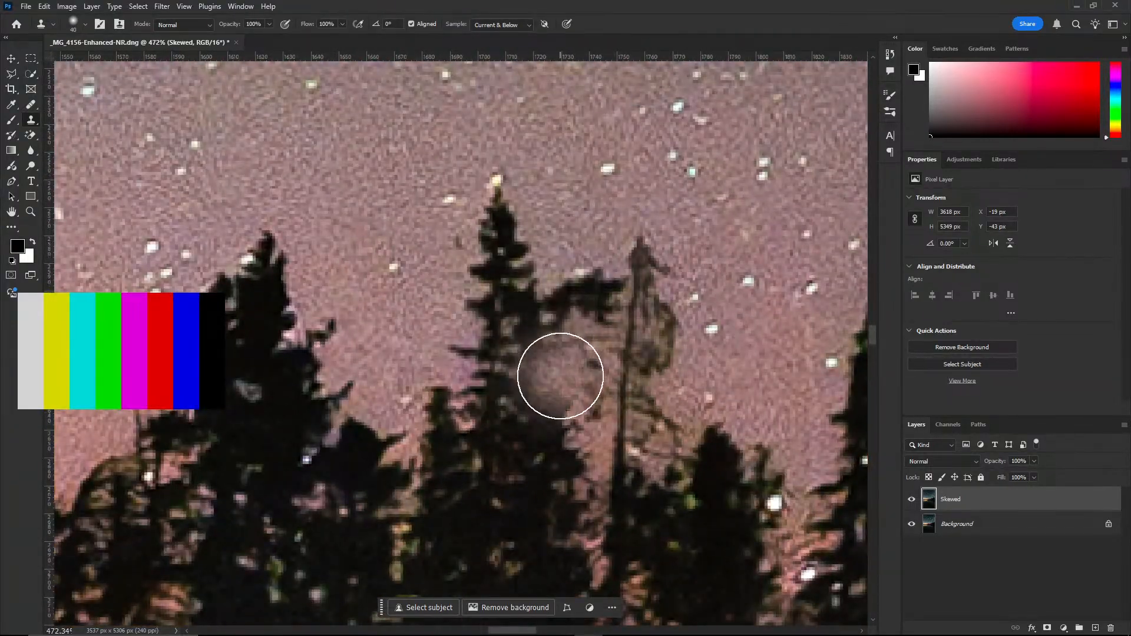
pyautogui.click(85, 27)
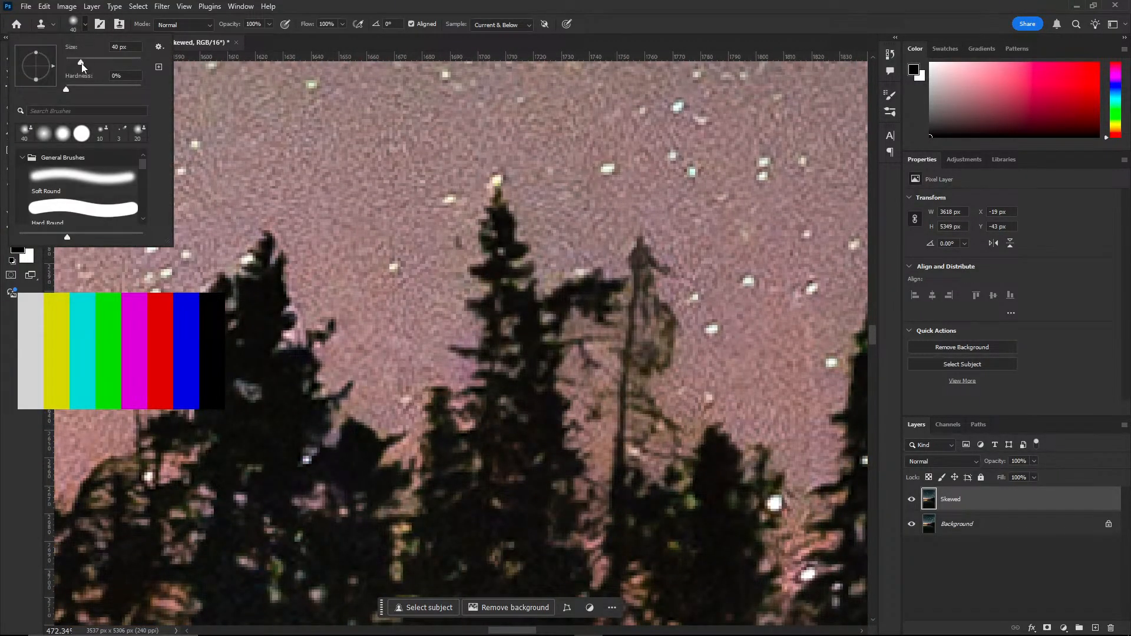
pyautogui.moveTo(81, 63); pyautogui.dragTo(69, 63)
pyautogui.click(86, 27)
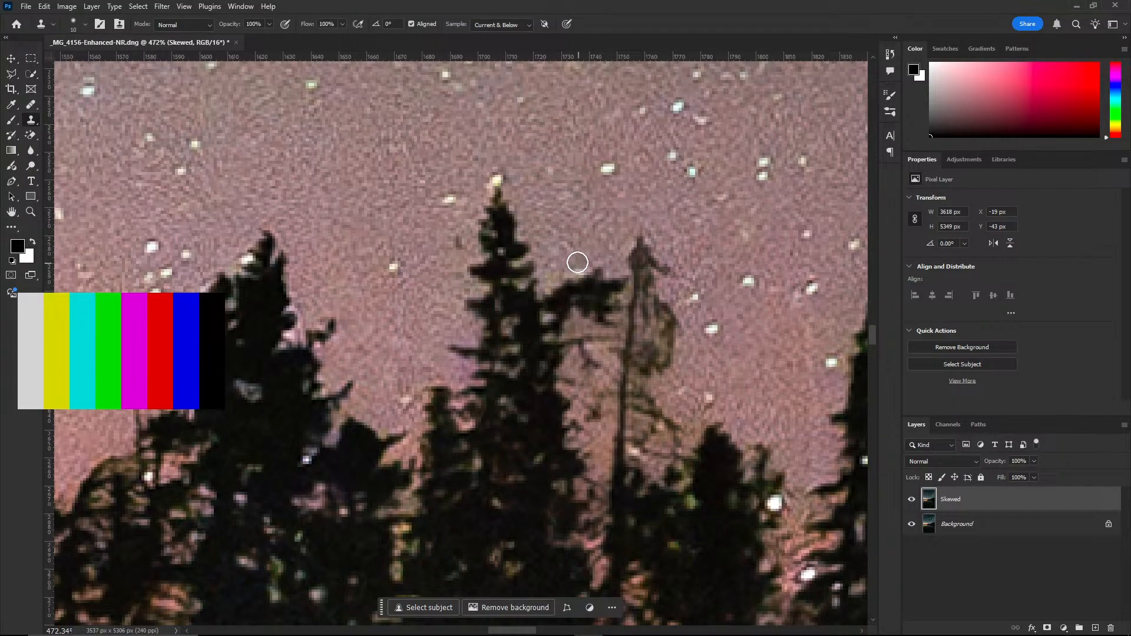
# Clone nearby pink sky over the dark branch between the tall central spruce and the thin dead tree
pyautogui.keyDown('alt'); pyautogui.click(584, 234); pyautogui.keyUp('alt')
pyautogui.moveTo(548, 298); pyautogui.dragTo(576, 294)
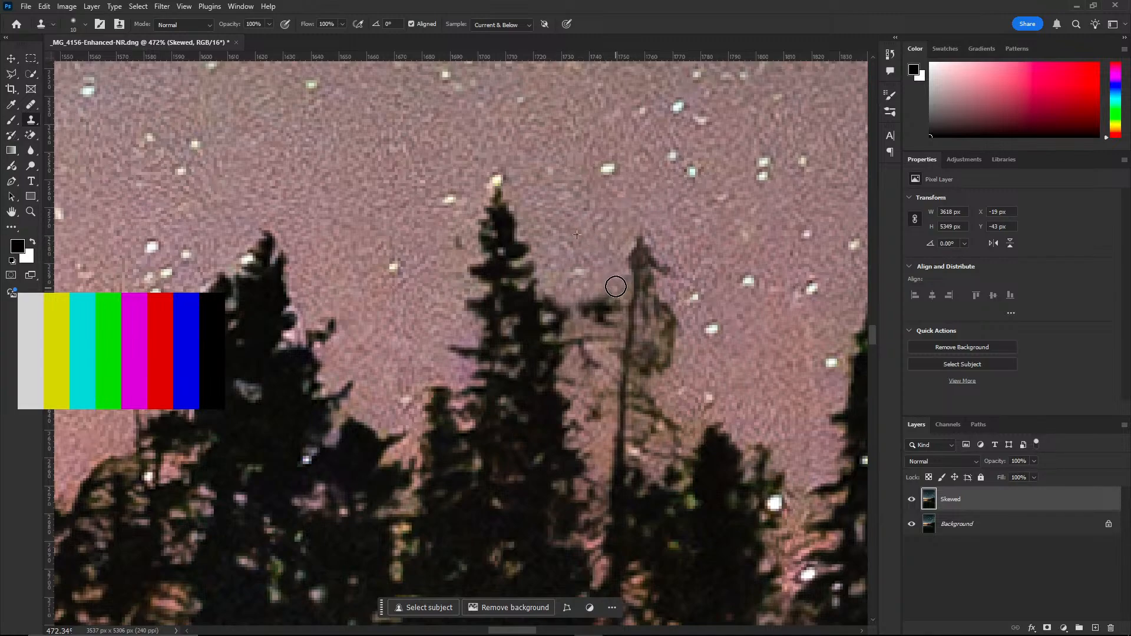
pyautogui.keyDown('alt'); pyautogui.click(577, 213); pyautogui.keyUp('alt')
pyautogui.moveTo(589, 293)
pyautogui.mouseDown()
pyautogui.moveTo(584, 308)
pyautogui.moveTo(602, 318)
pyautogui.moveTo(609, 303)
pyautogui.moveTo(589, 300)
pyautogui.mouseUp()
pyautogui.keyDown('alt'); pyautogui.click(607, 276); pyautogui.keyUp('alt')
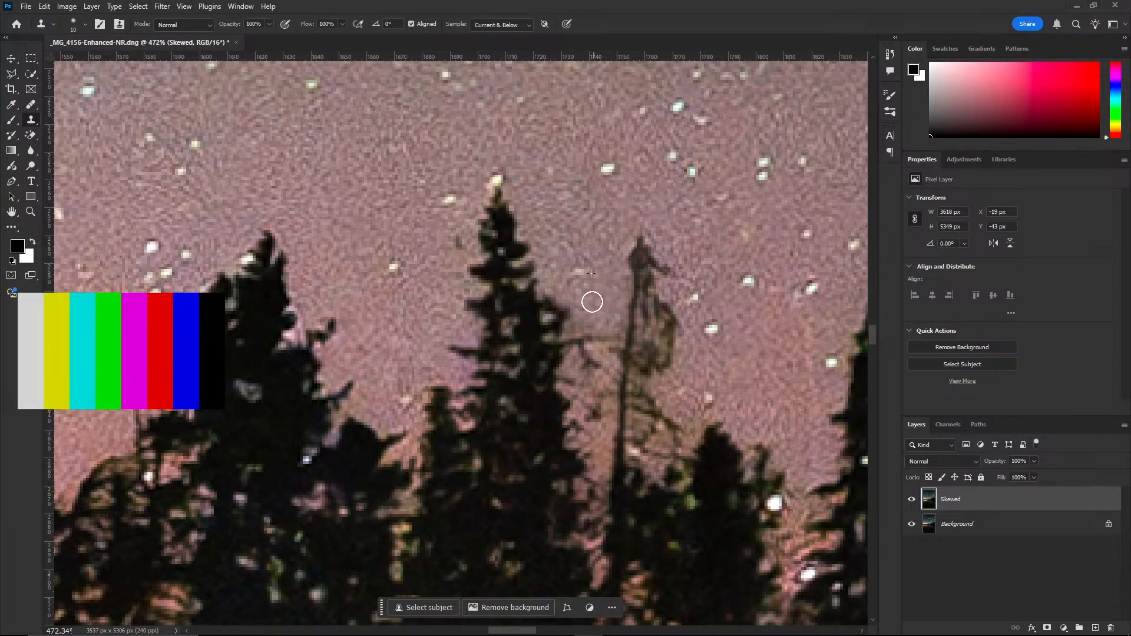
# Clone nearby pink sky over the drooping branches along the side of the thin dead tree away from the tall central spruce
pyautogui.scroll(-10, 631, 295)
pyautogui.scroll(-5, 654, 350)
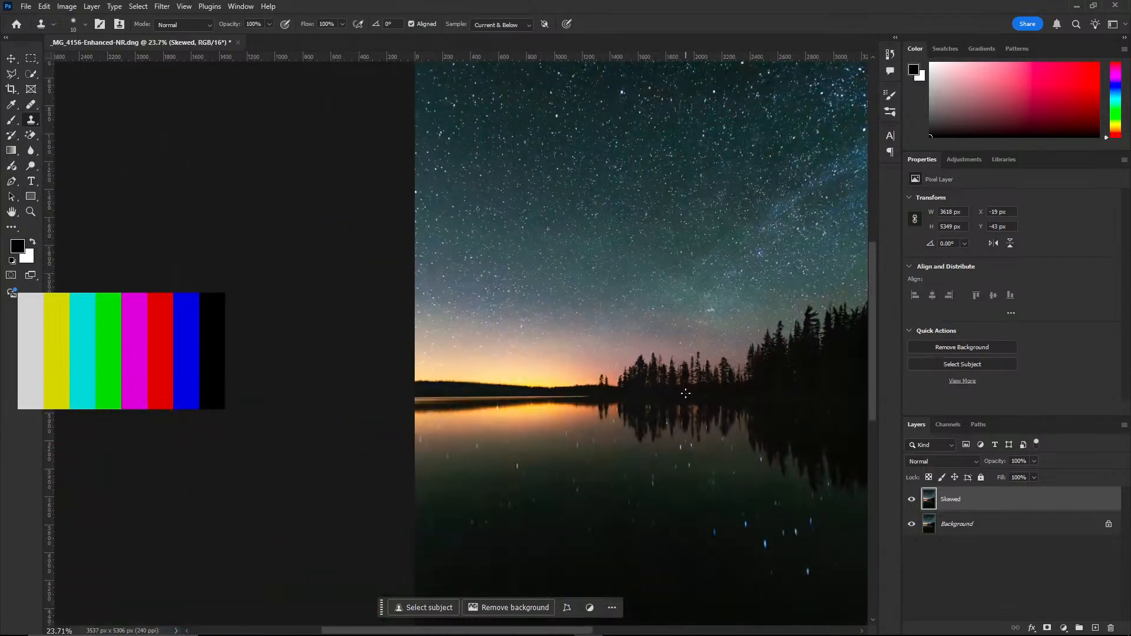
pyautogui.scroll(8, 673, 392)
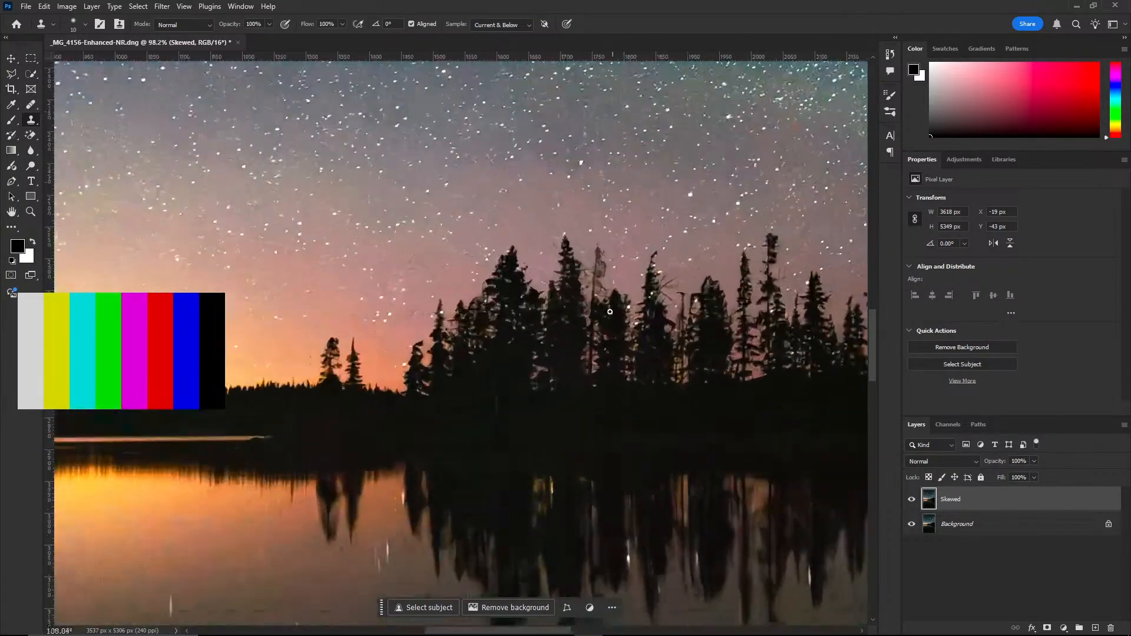
pyautogui.scroll(4, 584, 247)
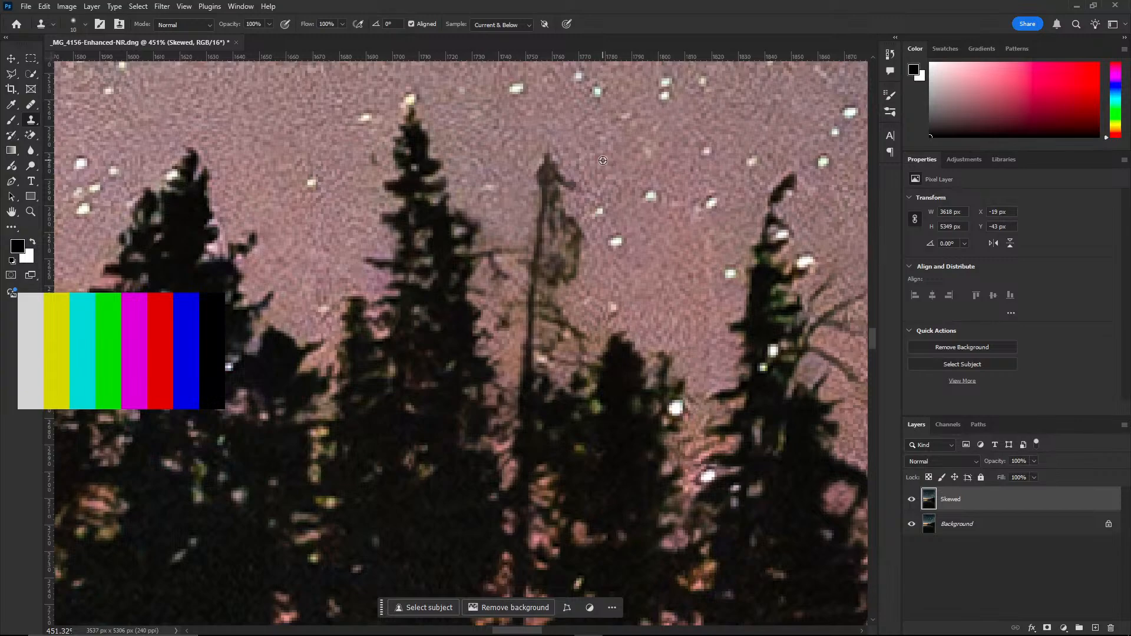
pyautogui.moveTo(582, 179)
pyautogui.mouseDown()
pyautogui.moveTo(578, 270)
pyautogui.moveTo(568, 257)
pyautogui.moveTo(560, 283)
pyautogui.mouseUp()
pyautogui.keyDown('alt'); pyautogui.click(649, 266); pyautogui.keyUp('alt')
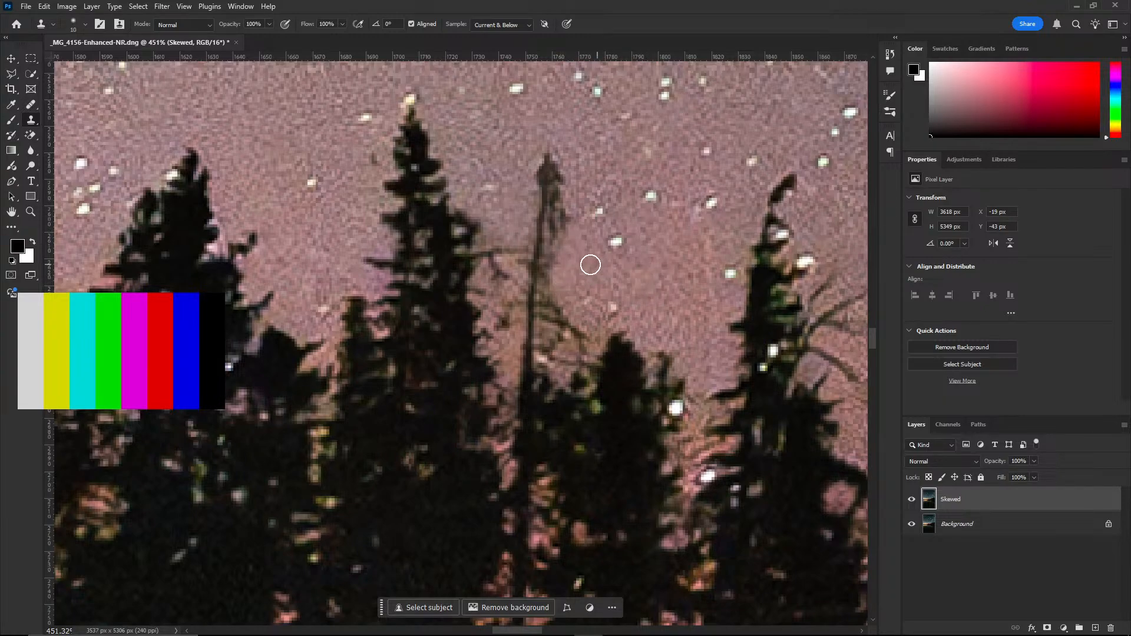
# Clone clean sky over the remaining horizontal branch between the tall central spruce and the thin dead tree
pyautogui.keyDown('alt'); pyautogui.click(513, 204); pyautogui.keyUp('alt')
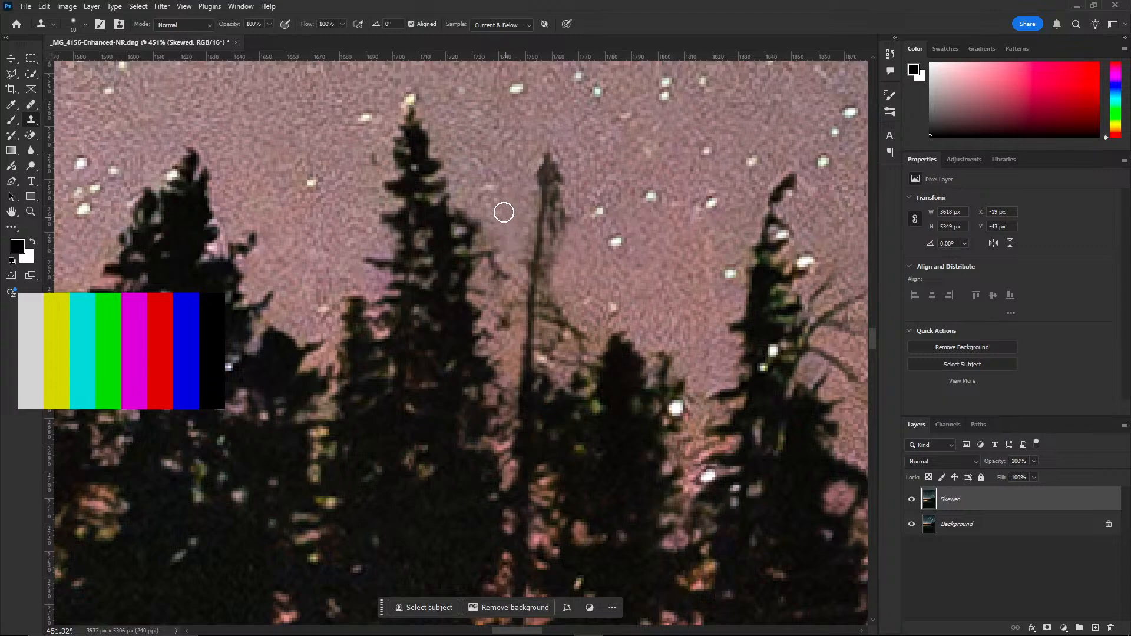
pyautogui.keyDown('alt'); pyautogui.click(511, 185); pyautogui.keyUp('alt')
pyautogui.moveTo(502, 267); pyautogui.dragTo(505, 273)
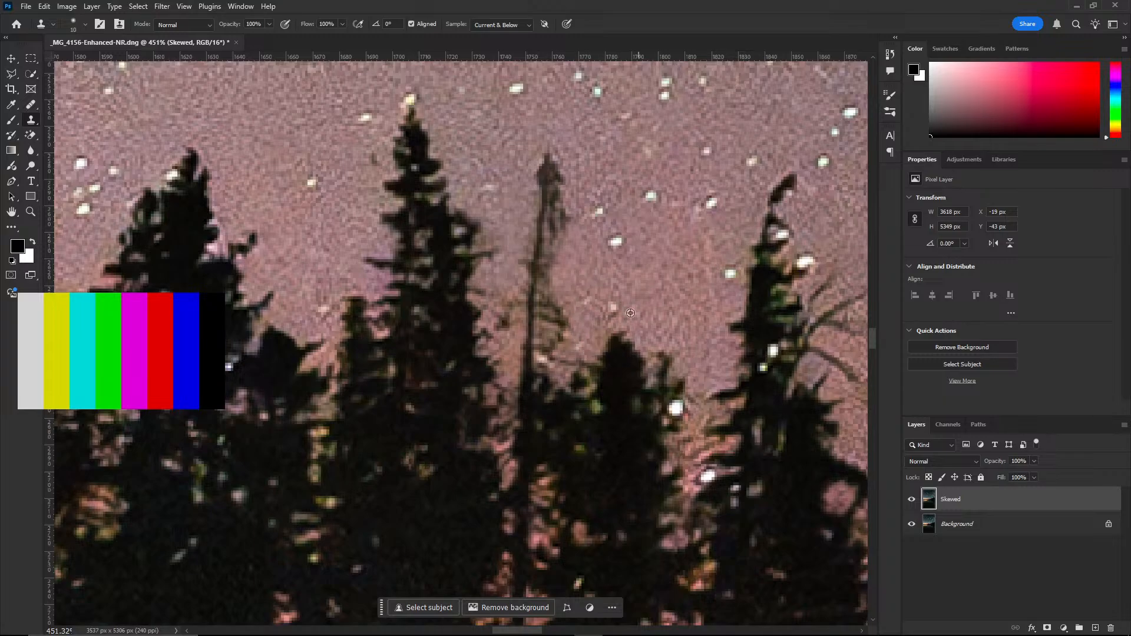
# Clone sky over the bare branches reaching out from the curved-tip spruce toward the T-shaped dead trunk
pyautogui.scroll(-5, 696, 305)
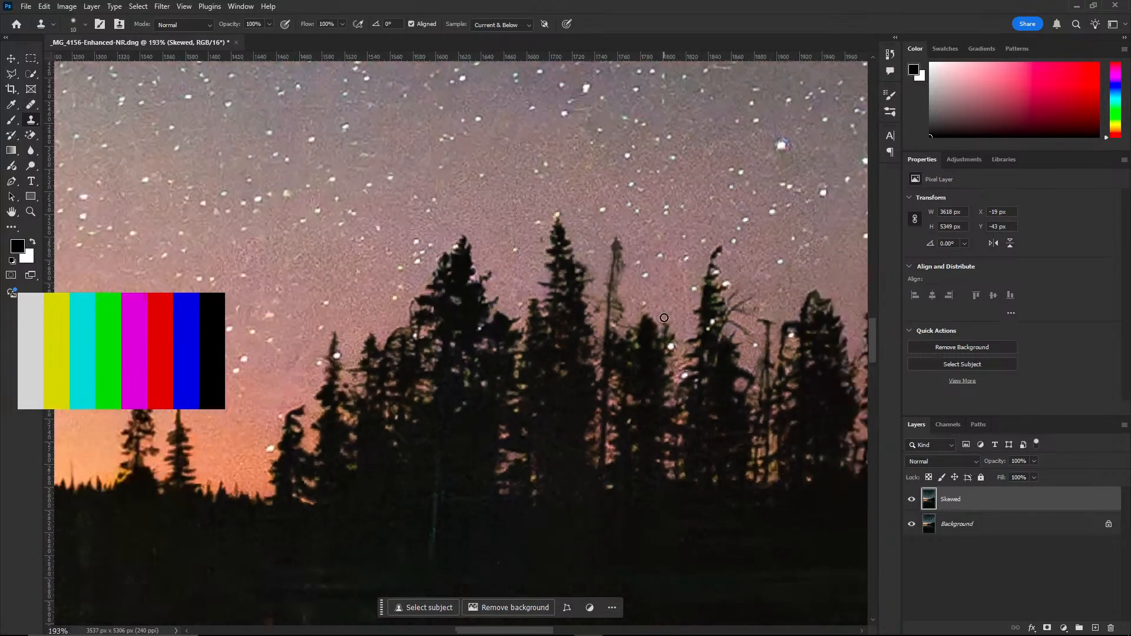
pyautogui.scroll(-5, 693, 342)
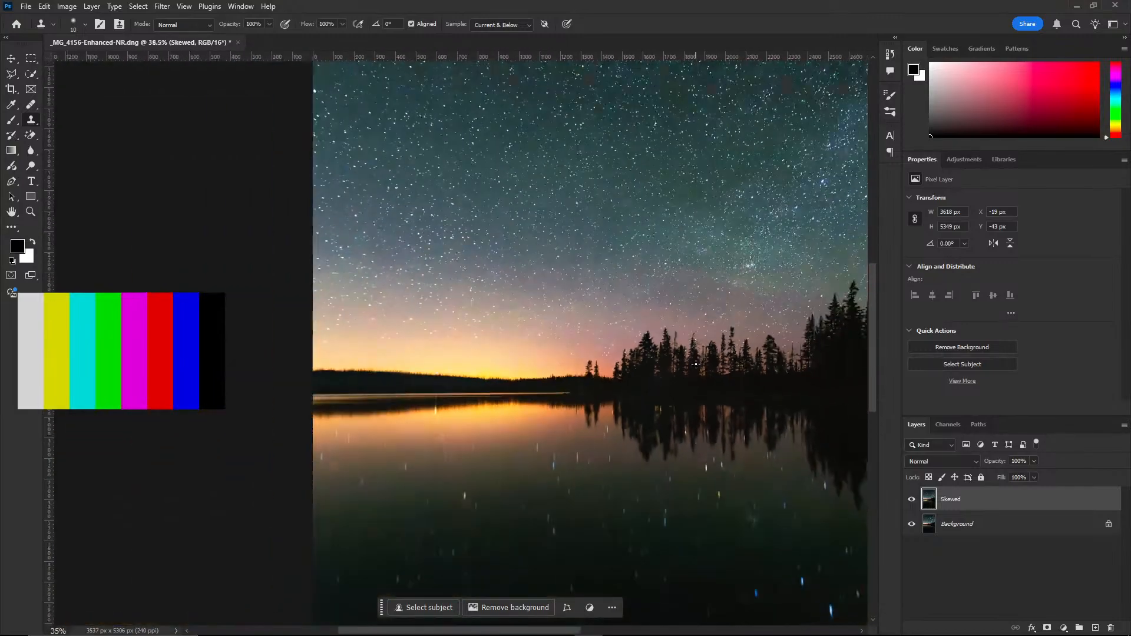
pyautogui.scroll(4, 684, 307)
pyautogui.scroll(6, 684, 306)
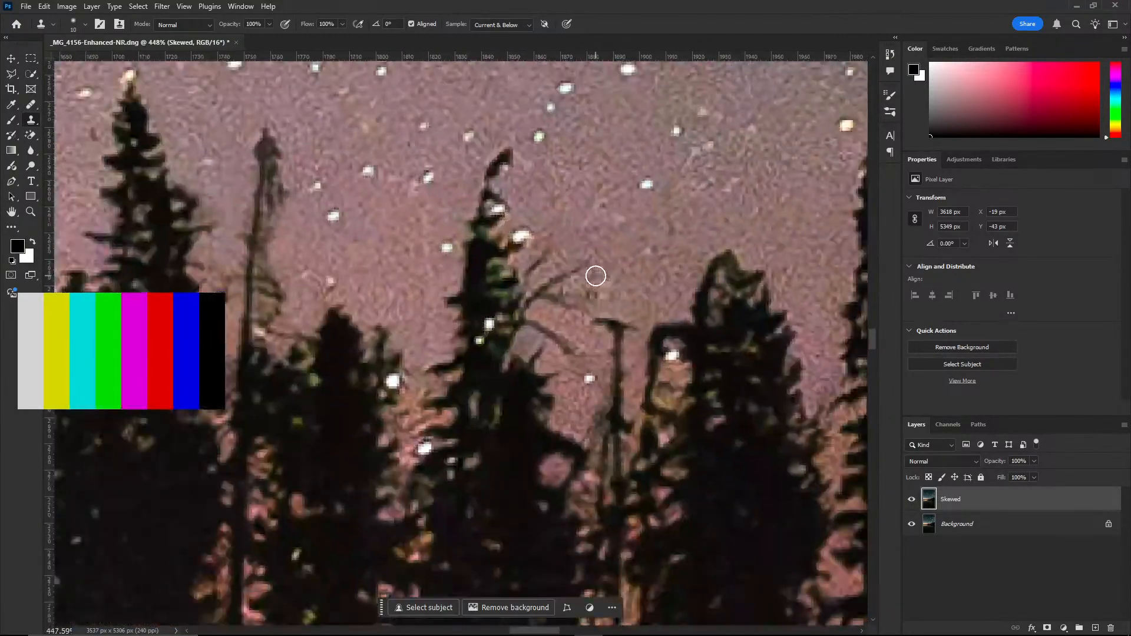
pyautogui.keyDown('alt'); pyautogui.click(587, 212); pyautogui.keyUp('alt')
pyautogui.moveTo(550, 257)
pyautogui.mouseDown()
pyautogui.moveTo(590, 265)
pyautogui.moveTo(550, 286)
pyautogui.moveTo(591, 292)
pyautogui.moveTo(570, 310)
pyautogui.moveTo(588, 306)
pyautogui.moveTo(547, 298)
pyautogui.mouseUp()
pyautogui.keyDown('alt'); pyautogui.click(573, 210); pyautogui.keyUp('alt')
pyautogui.keyDown('alt'); pyautogui.click(639, 285); pyautogui.keyUp('alt')
pyautogui.keyDown('alt'); pyautogui.click(575, 256); pyautogui.keyUp('alt')
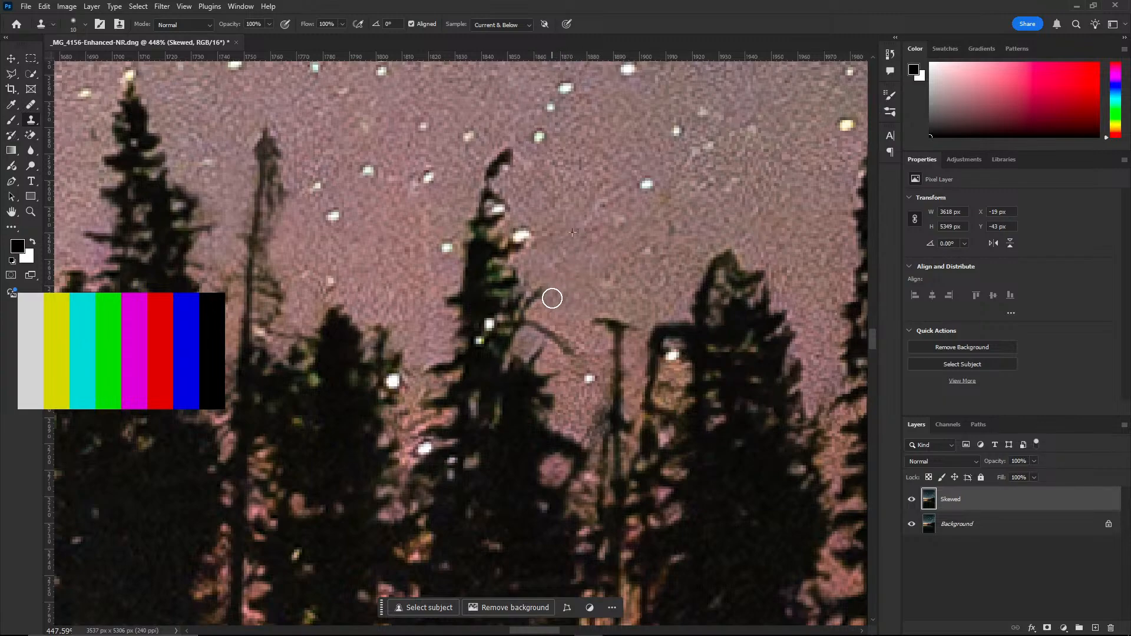
pyautogui.moveTo(576, 338); pyautogui.dragTo(567, 347)
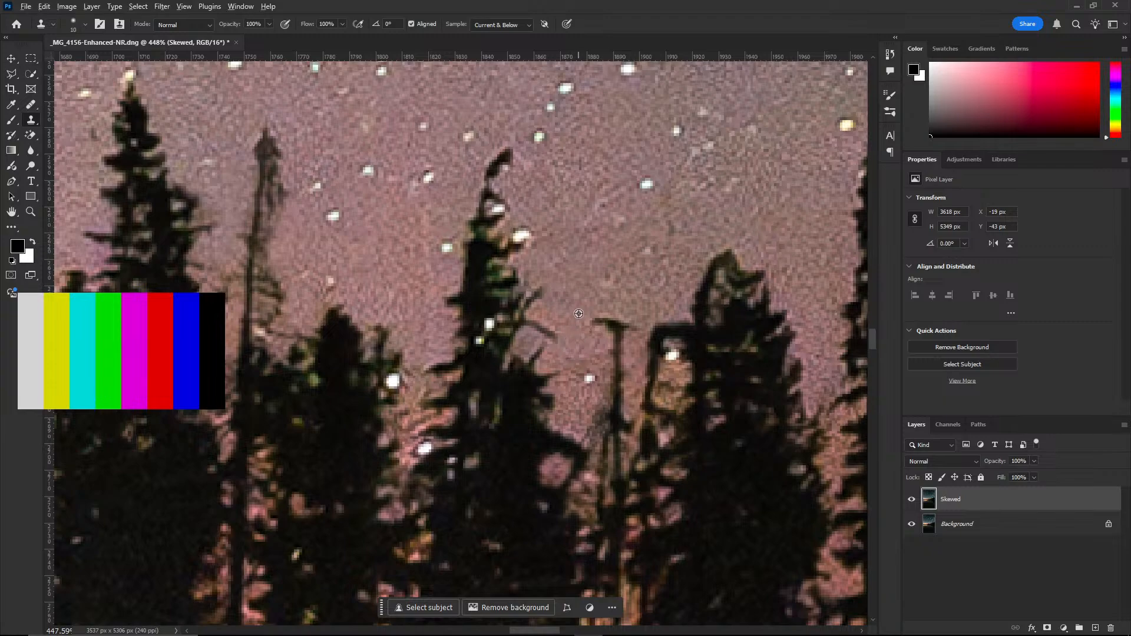
pyautogui.keyDown('alt'); pyautogui.click(588, 356); pyautogui.keyUp('alt')
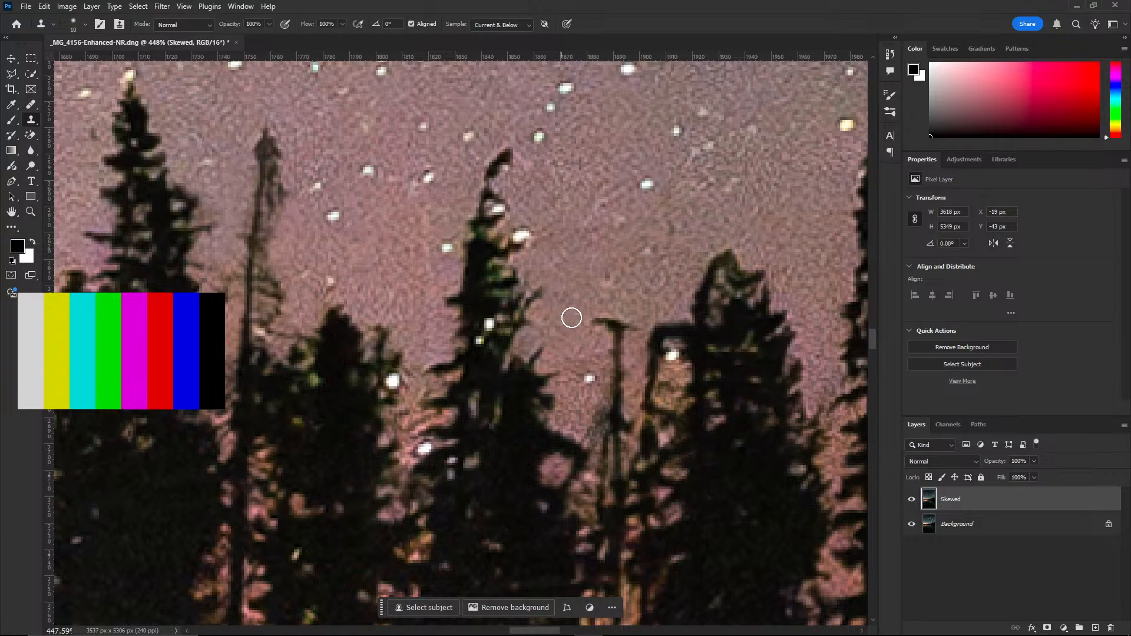
# Examine the central tree line for remaining stray branches, both within the whole scene and up close
pyautogui.scroll(-5, 596, 329)
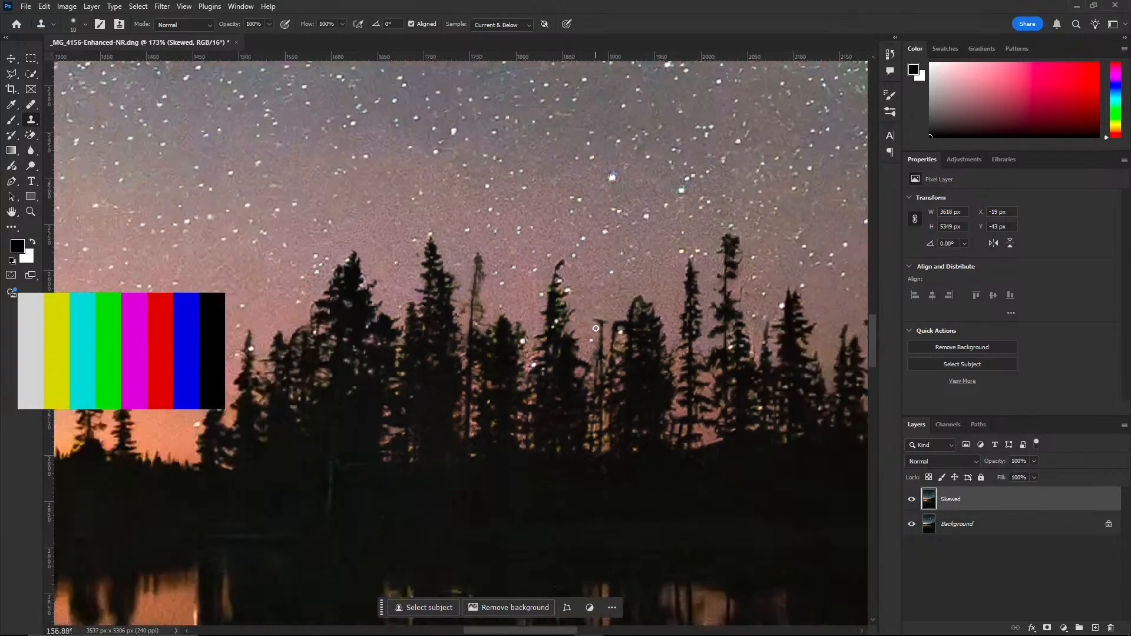
pyautogui.scroll(-5, 595, 328)
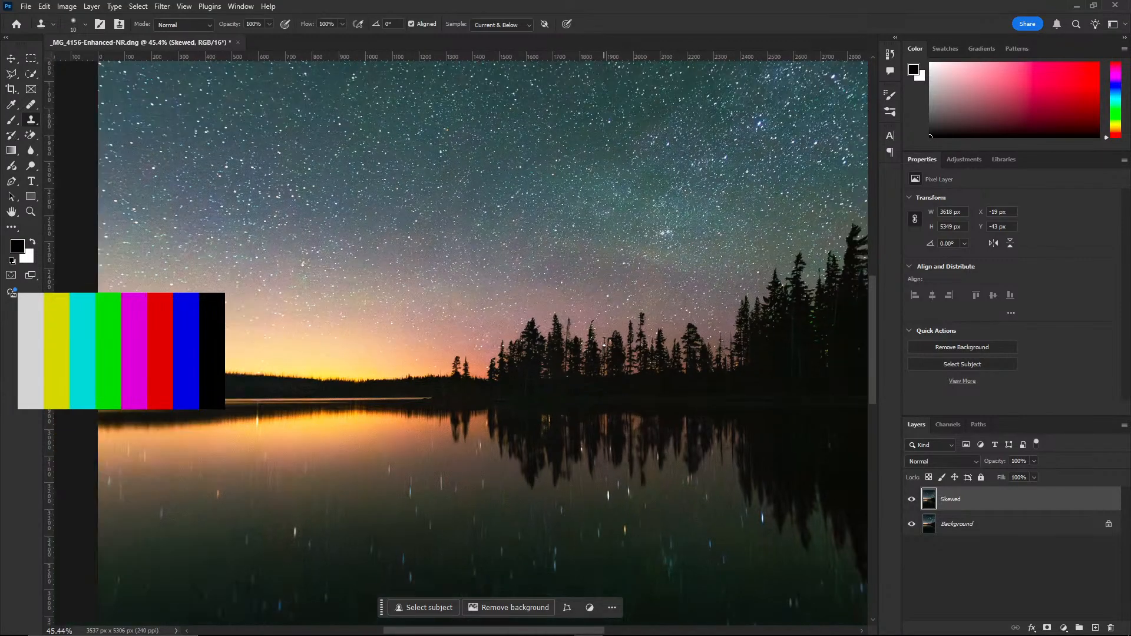
pyautogui.scroll(3, 612, 331)
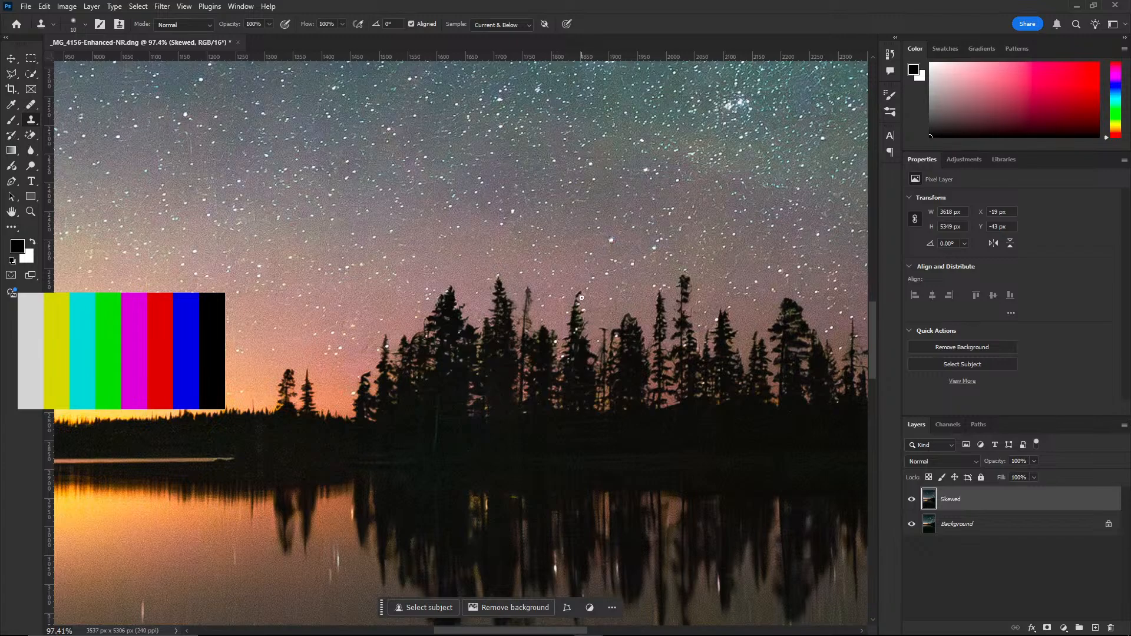
pyautogui.scroll(-5, 566, 291)
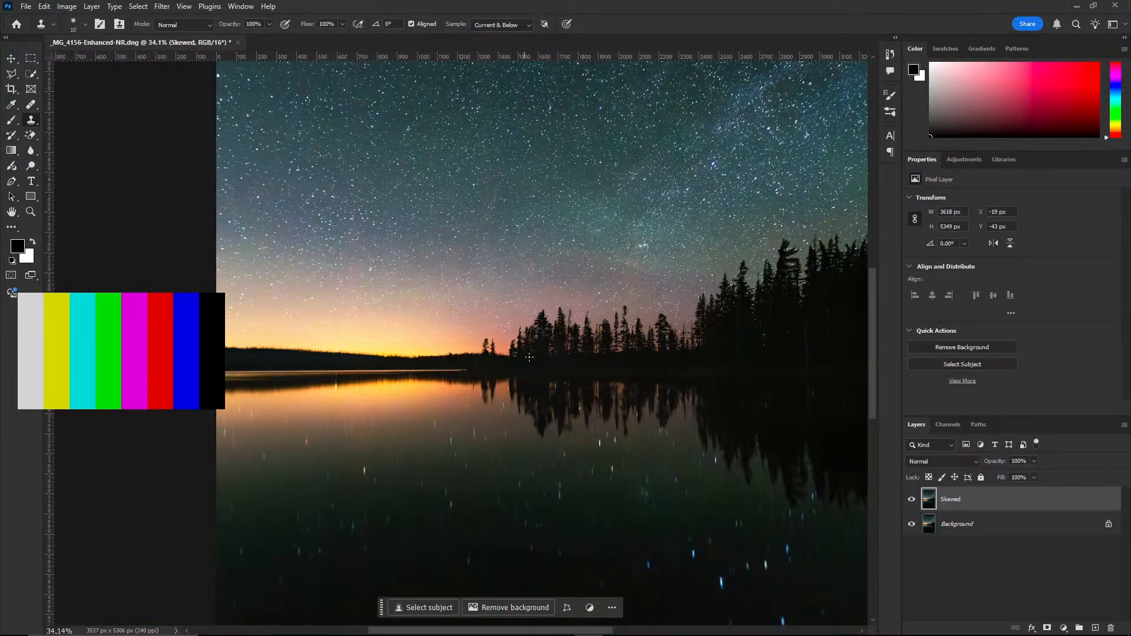
pyautogui.scroll(5, 616, 374)
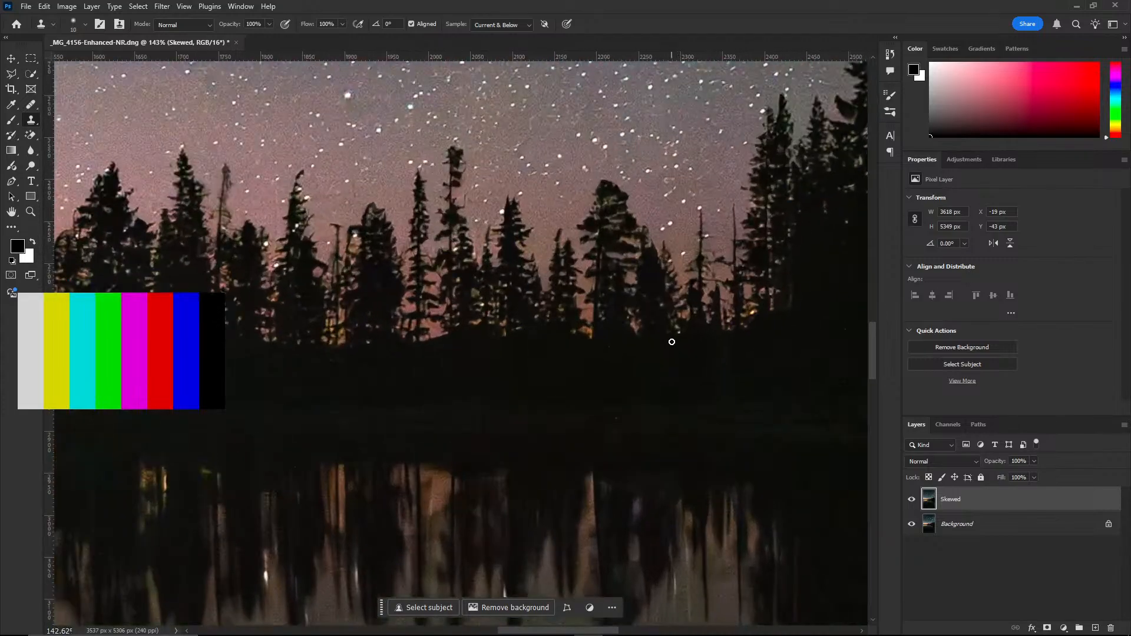
pyautogui.scroll(4, 475, 221)
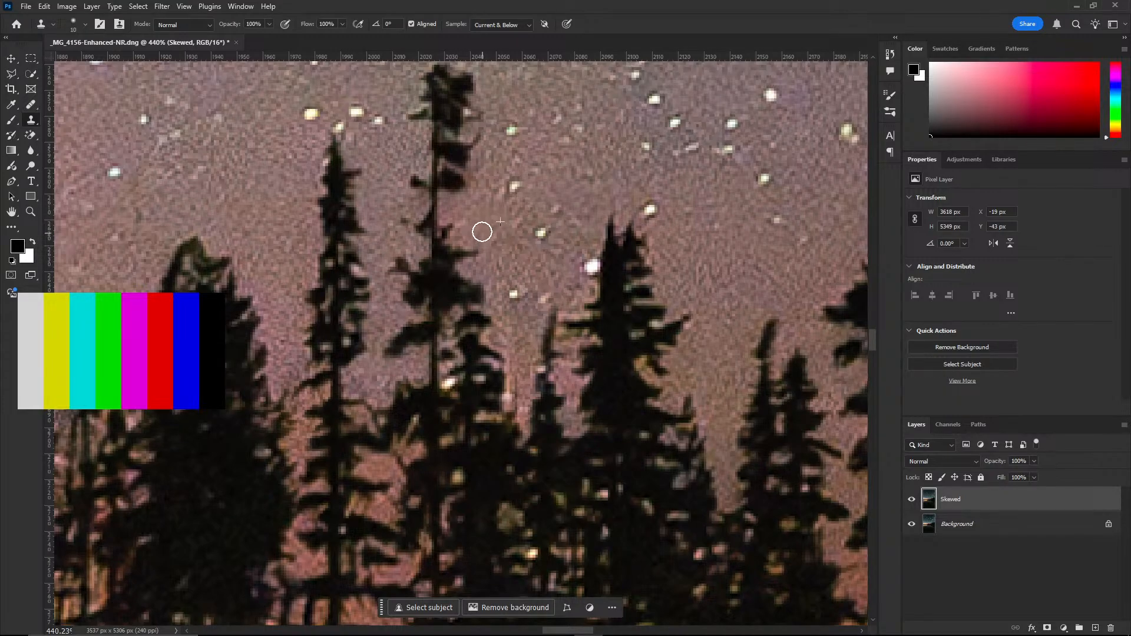
pyautogui.scroll(-2, 580, 206)
pyautogui.scroll(-3, 594, 274)
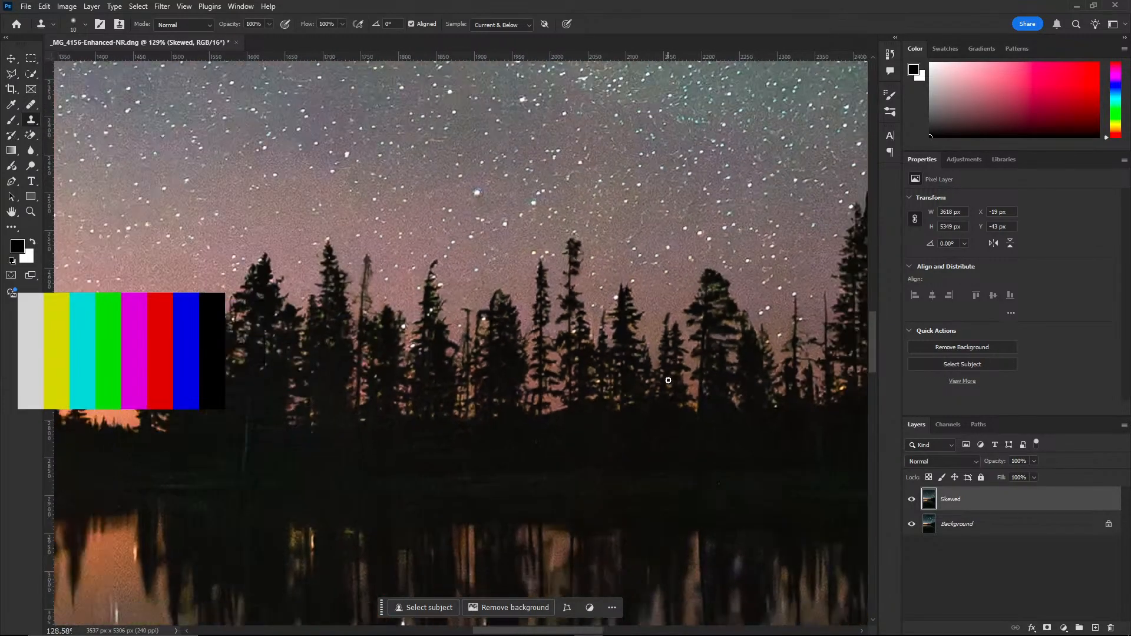
# Clone sky over the crossbar on top of the thin dead trunk beside the curved-tip spruce, leaving a pointed tip
pyautogui.scroll(4, 462, 297)
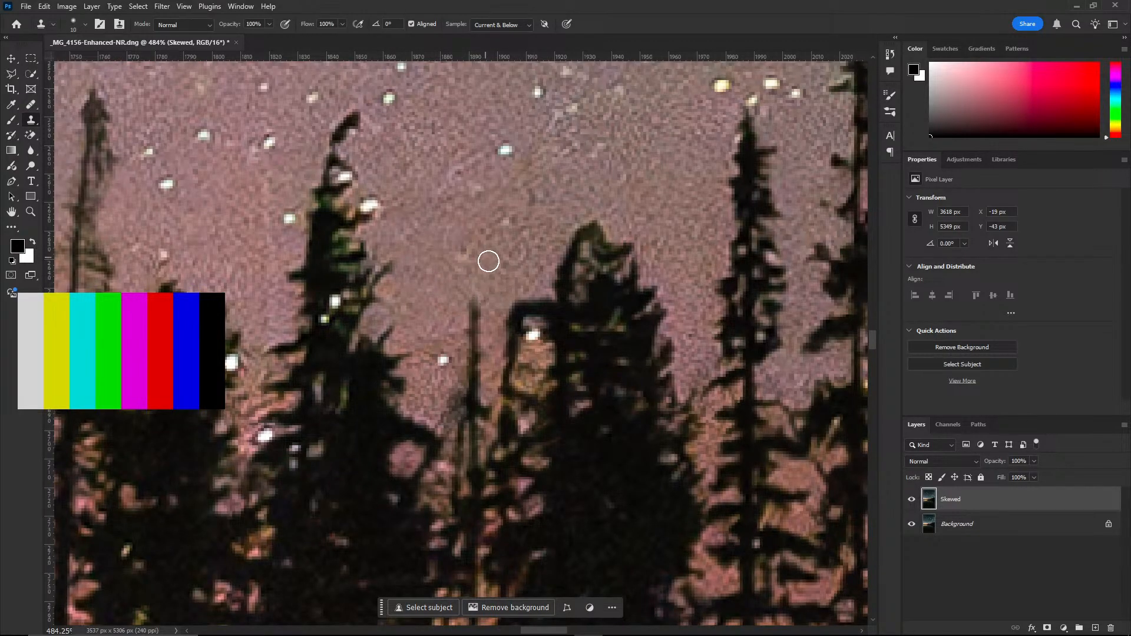
pyautogui.scroll(-3, 487, 260)
pyautogui.scroll(-3, 569, 313)
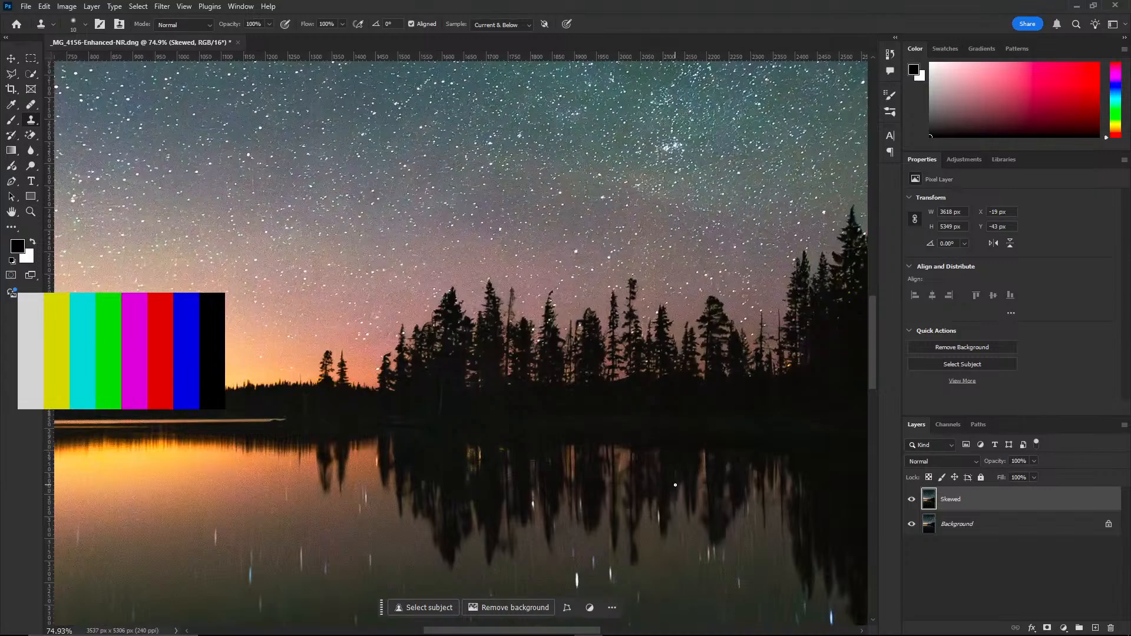
# Examine the retouched treetops, the overall composition and the dark water along the photo's lower edge
pyautogui.scroll(5, 590, 271)
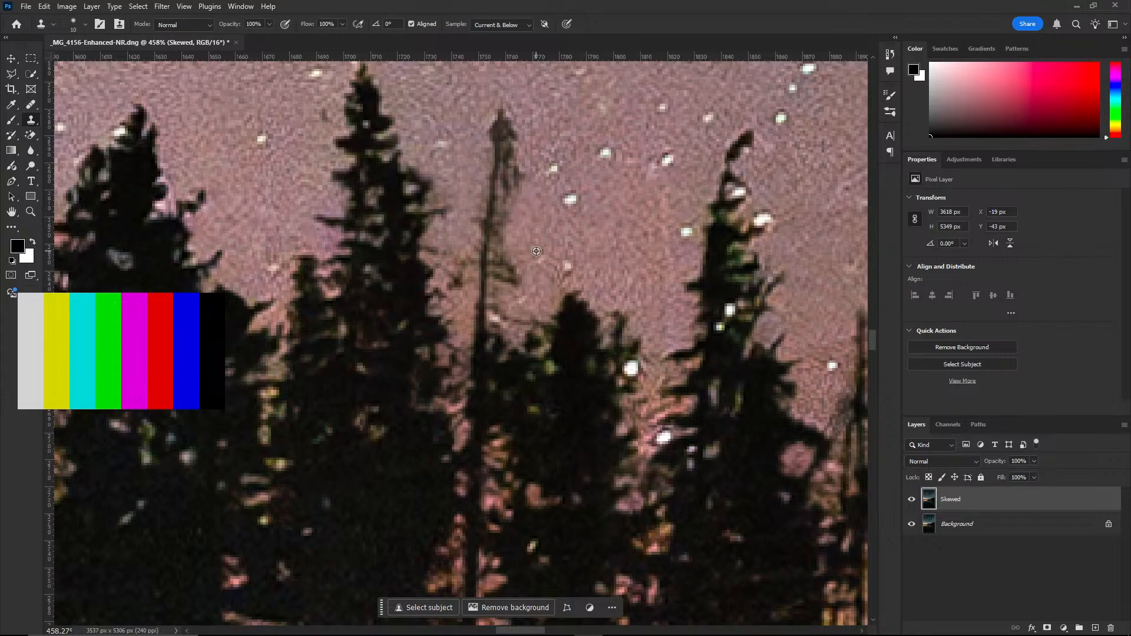
pyautogui.scroll(-7, 555, 249)
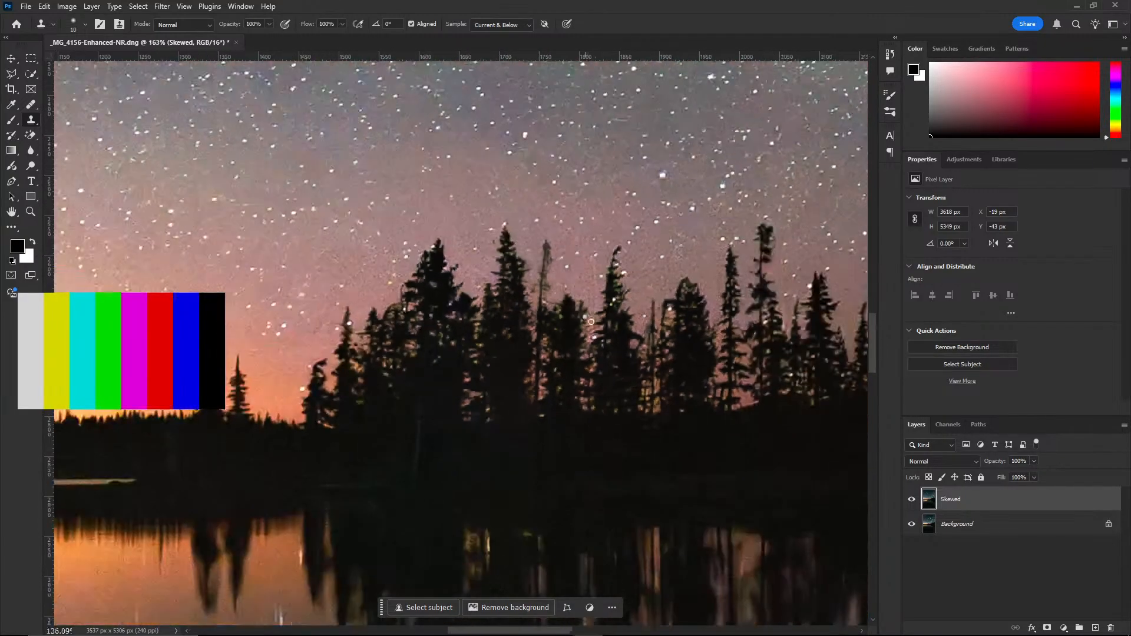
pyautogui.scroll(-4, 645, 417)
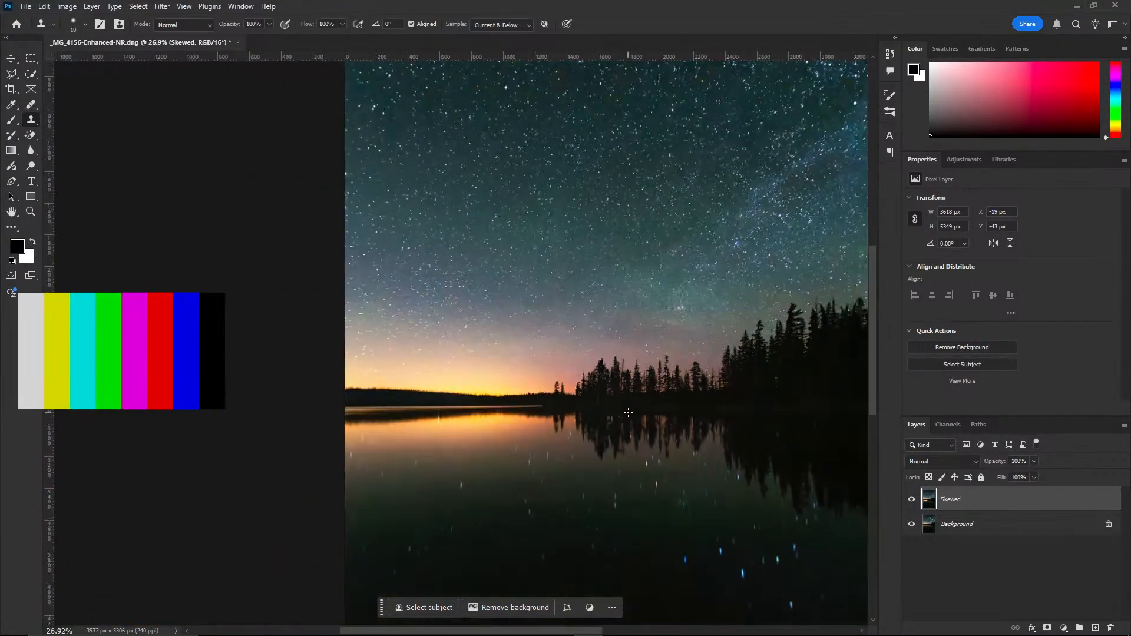
pyautogui.scroll(1, 606, 489)
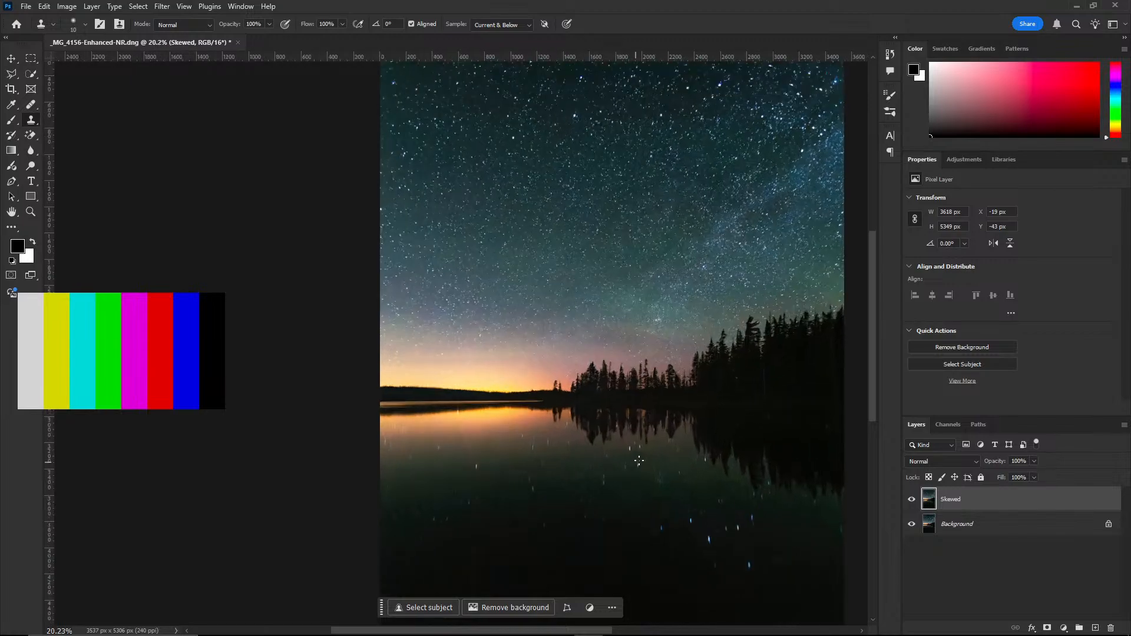
pyautogui.scroll(-1, 654, 420)
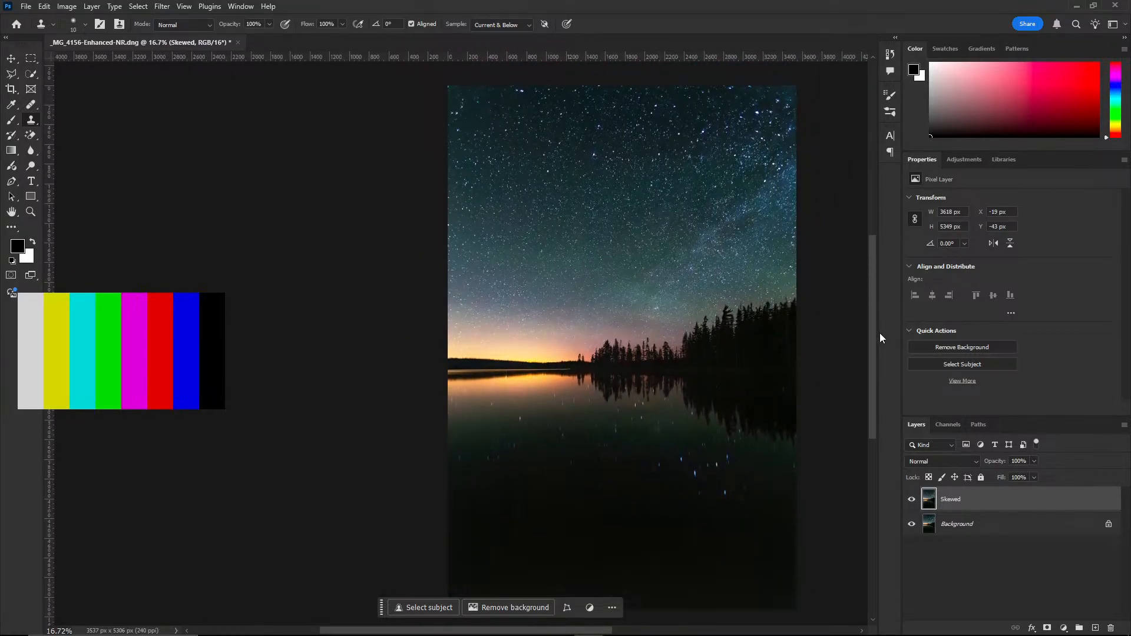
pyautogui.scroll(-1, 791, 440)
pyautogui.scroll(-3, 790, 441)
pyautogui.scroll(4, 821, 518)
pyautogui.scroll(-3, 803, 462)
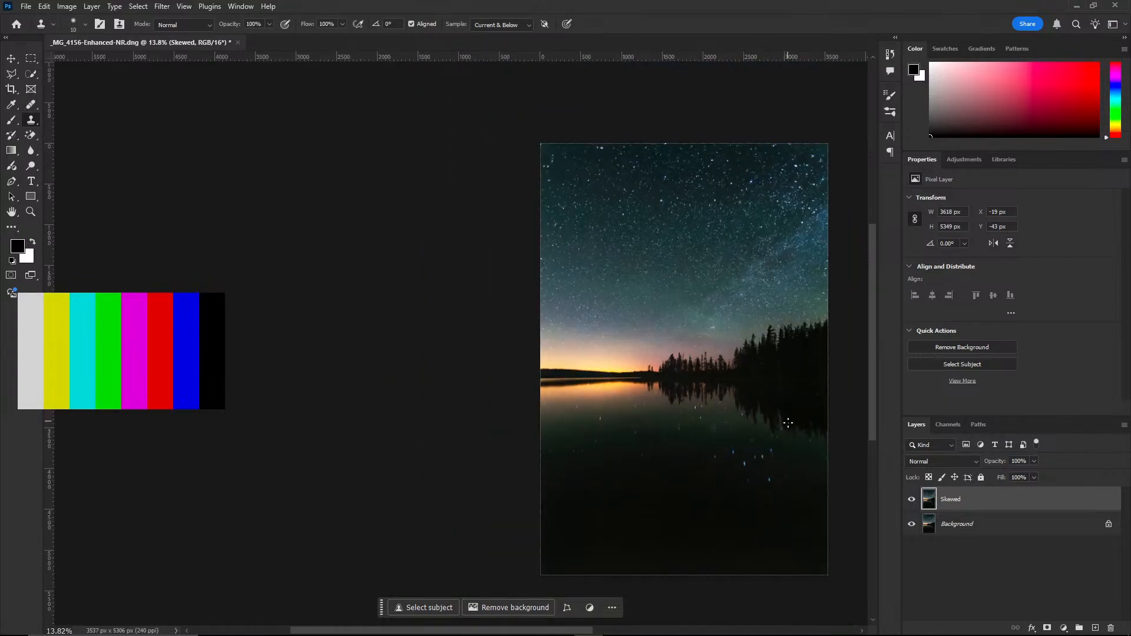
pyautogui.scroll(-3, 871, 384)
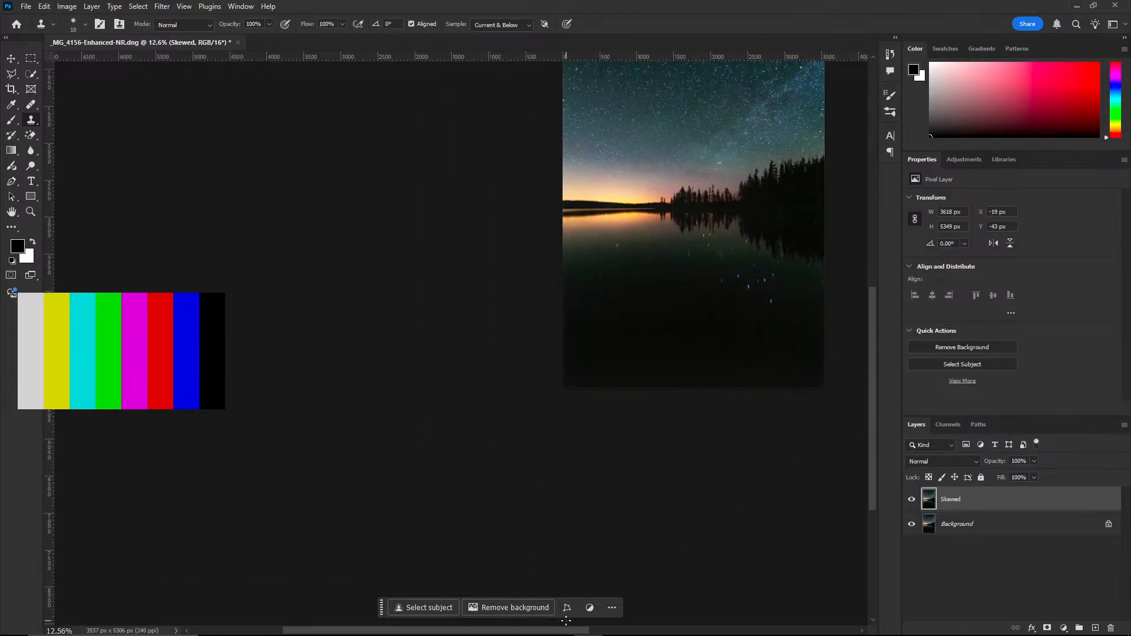
pyautogui.moveTo(580, 630); pyautogui.dragTo(661, 631)
pyautogui.scroll(15, 509, 366)
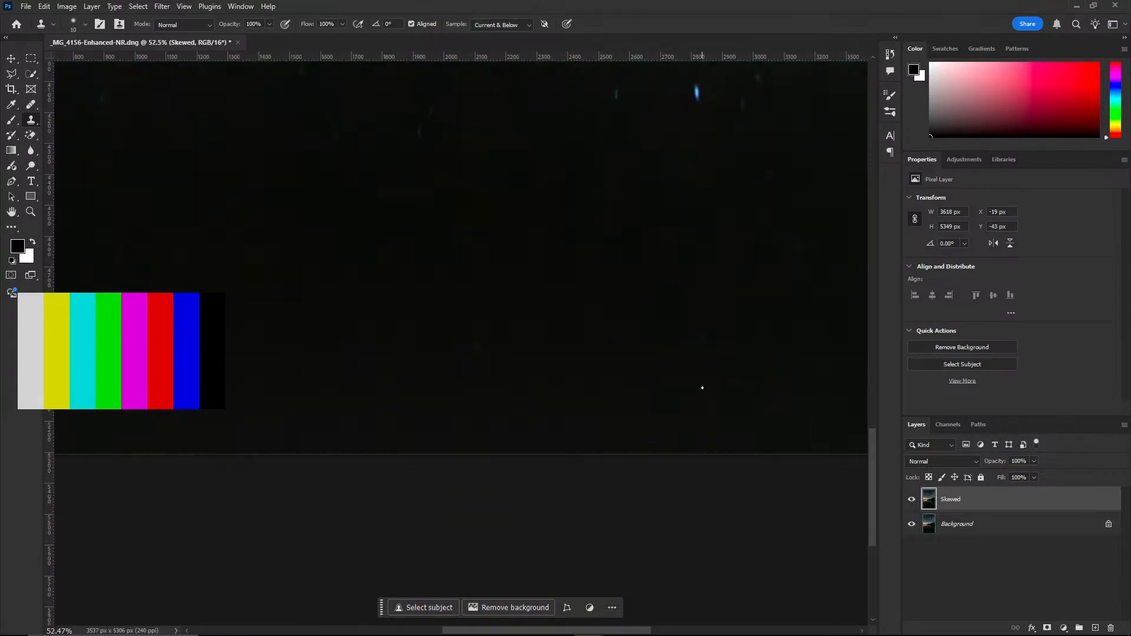
pyautogui.scroll(-4, 703, 387)
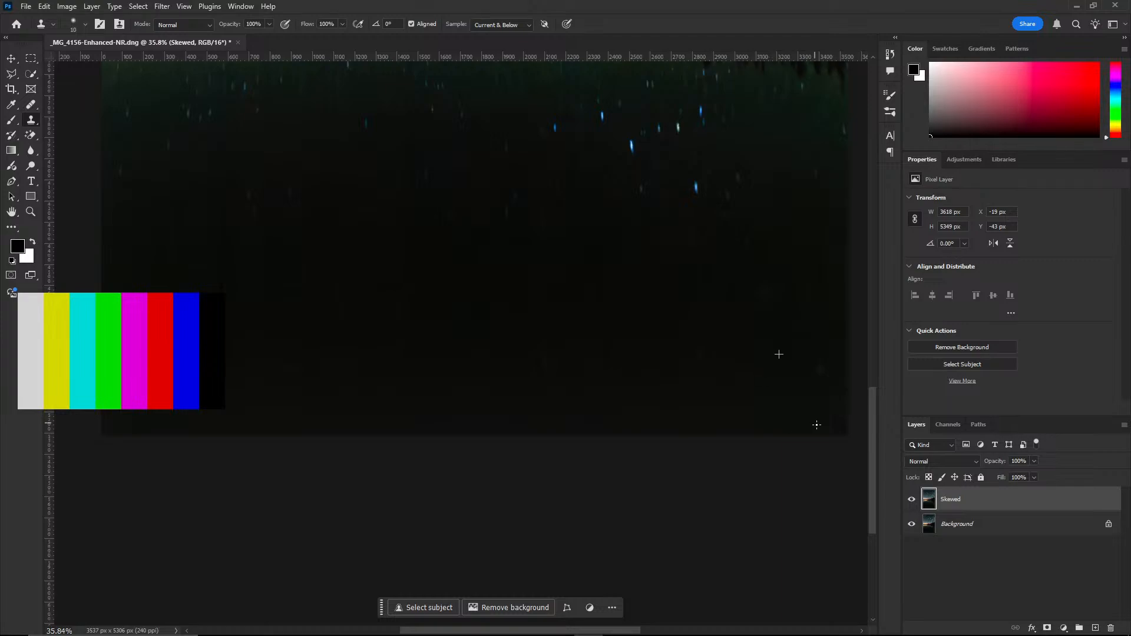
pyautogui.scroll(-3, 724, 288)
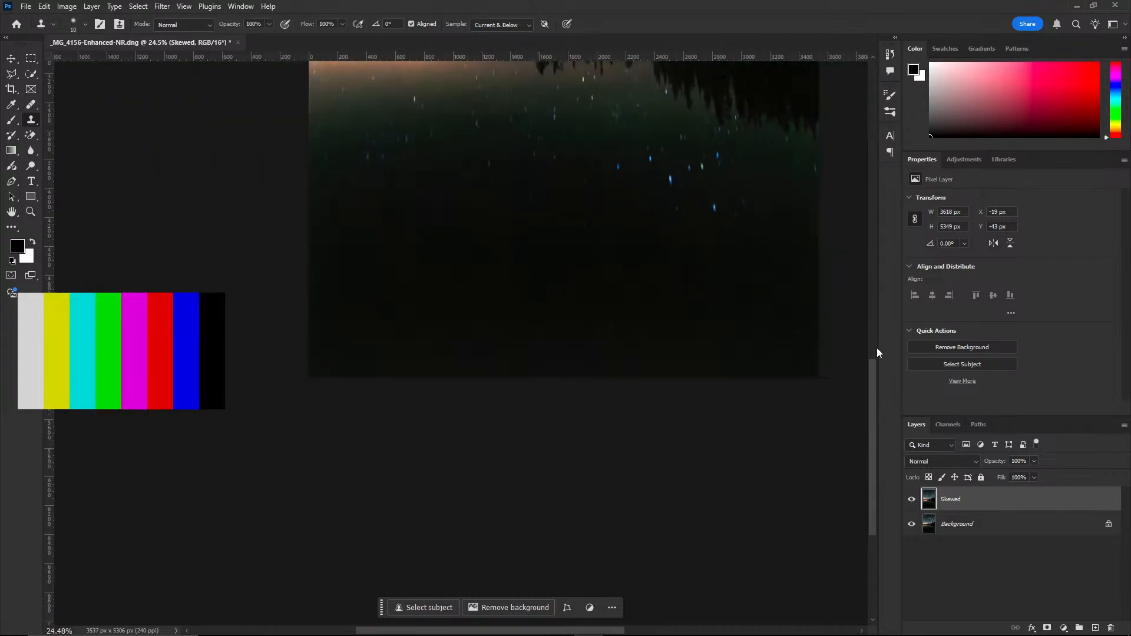
# Set the Clone Stamp brush size to 32 px and clone additional star reflections into the dark lake water near the bright blue ones
pyautogui.scroll(5, 834, 365)
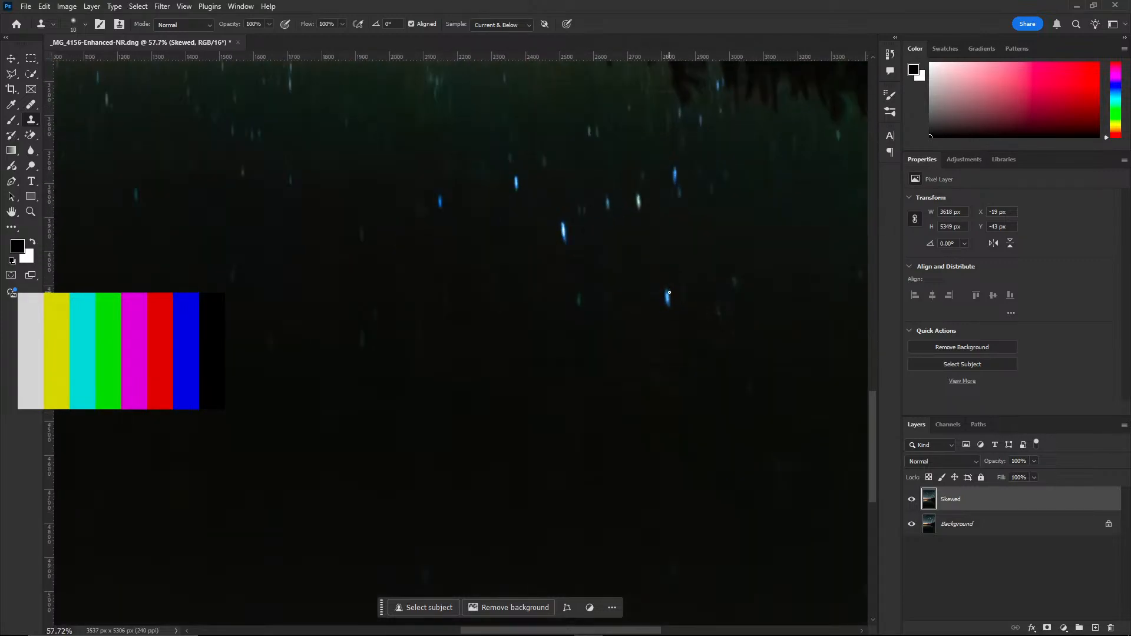
pyautogui.click(86, 24)
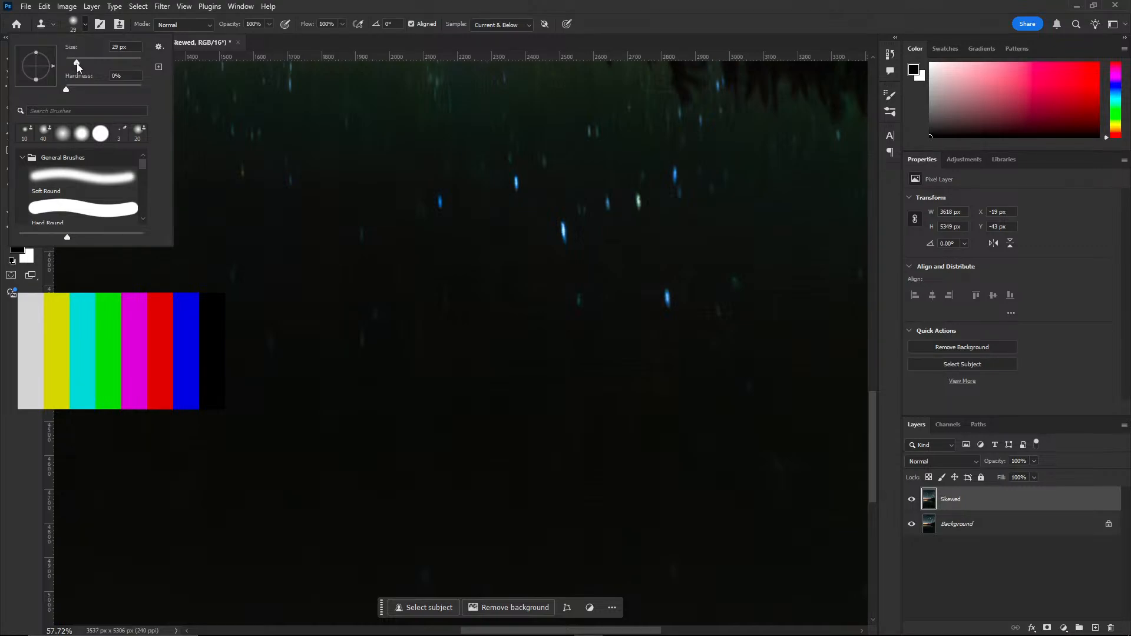
pyautogui.moveTo(76, 64); pyautogui.dragTo(78, 63)
pyautogui.click(85, 24)
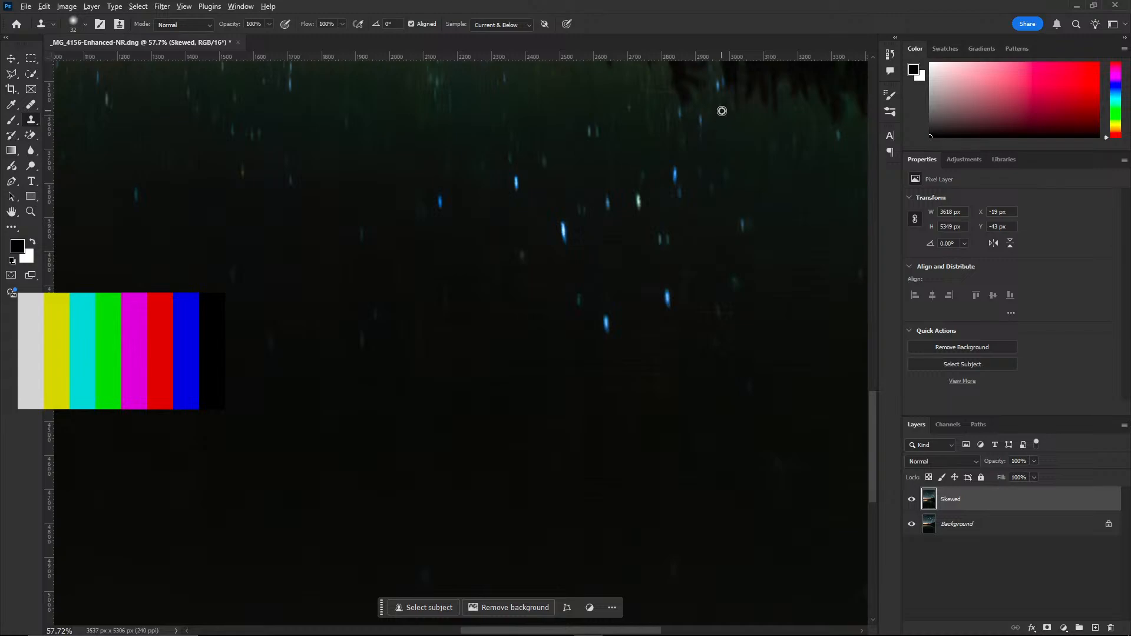
pyautogui.scroll(5, 771, 237)
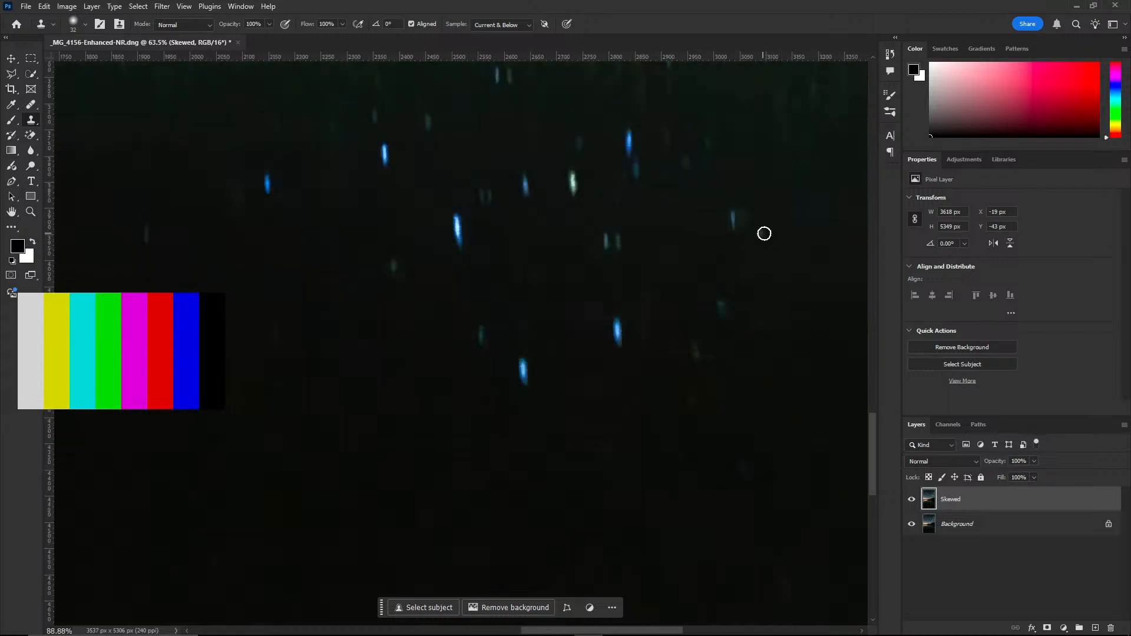
# Clone clean dark water over the mismatched patch beside the faint blue star reflection near the lake's right side
pyautogui.scroll(-3, 604, 229)
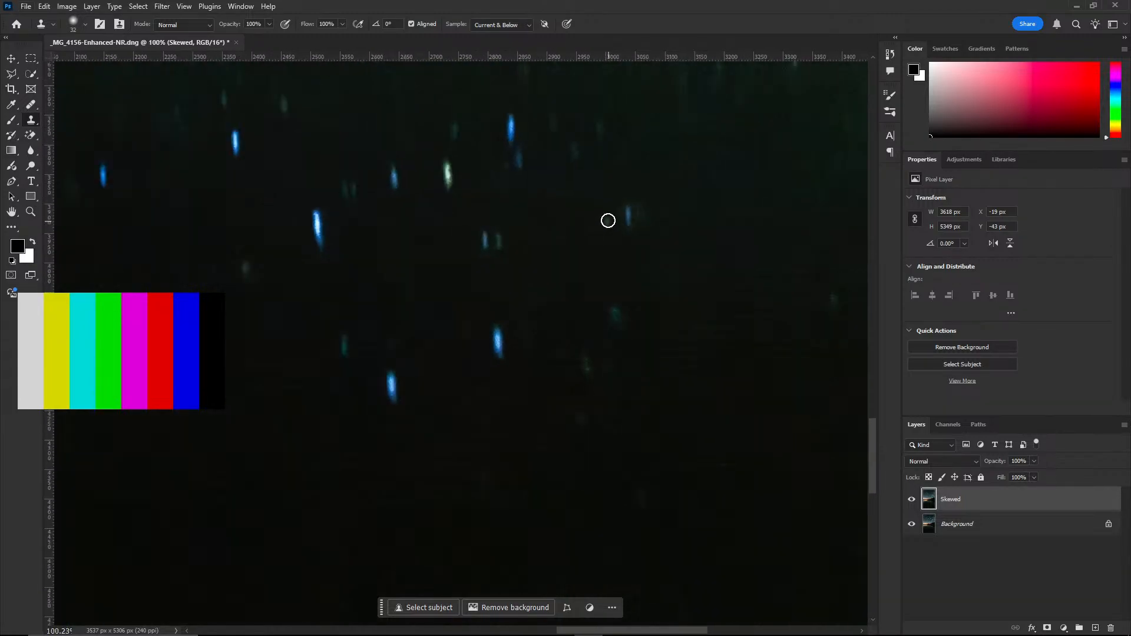
pyautogui.scroll(-3, 669, 126)
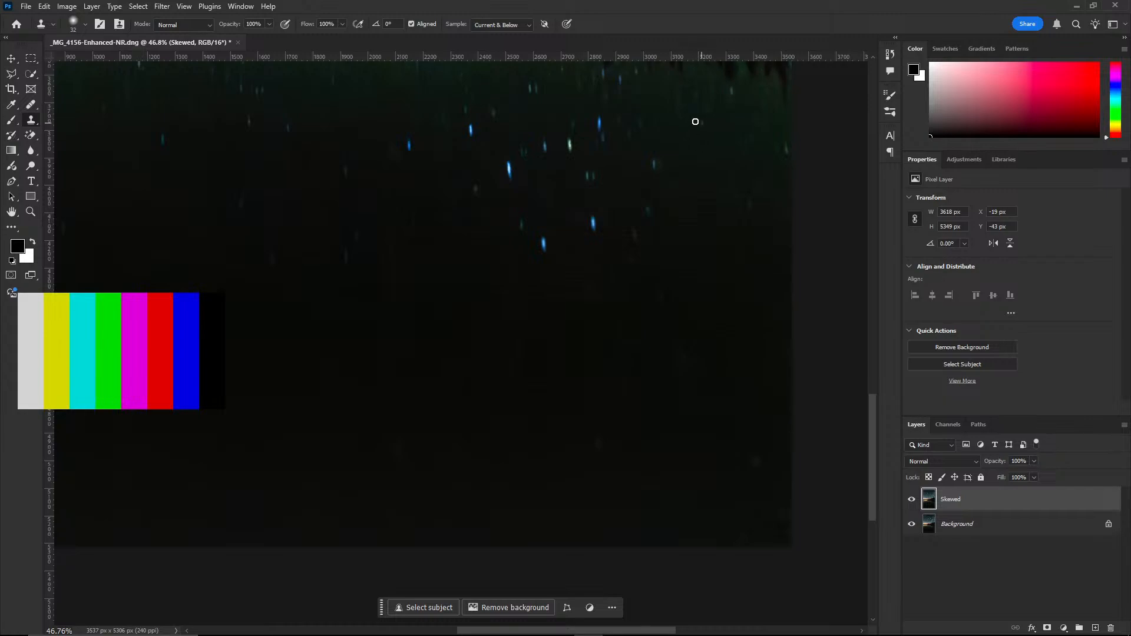
pyautogui.scroll(4, 687, 158)
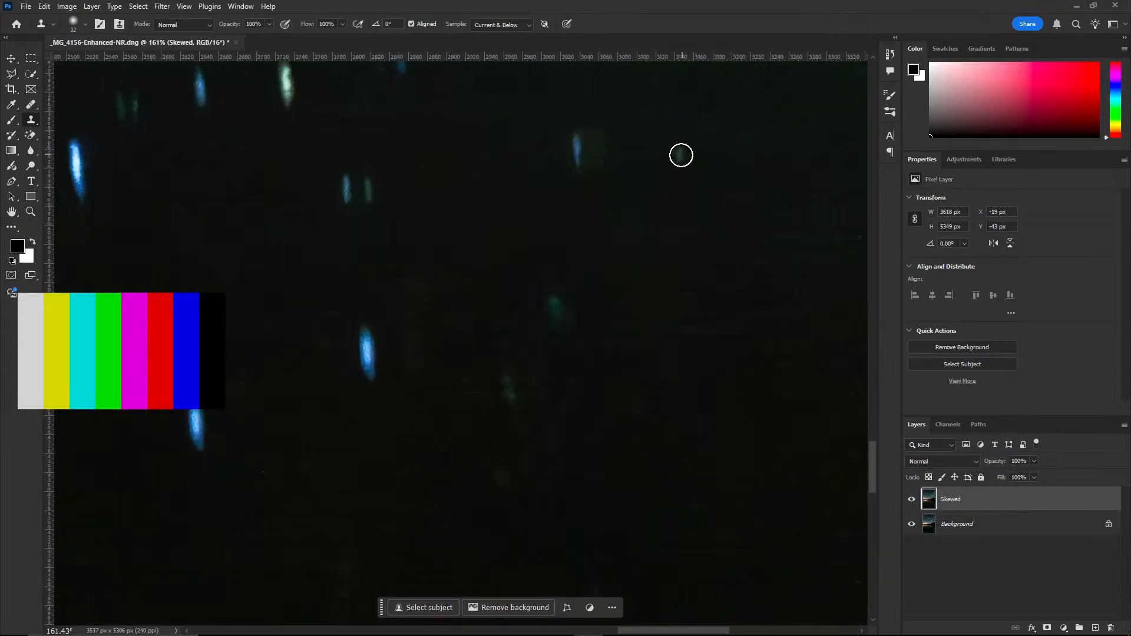
pyautogui.keyDown('alt'); pyautogui.click(656, 179); pyautogui.keyUp('alt')
pyautogui.moveTo(603, 132); pyautogui.dragTo(601, 174)
pyautogui.keyDown('alt'); pyautogui.click(657, 172); pyautogui.keyUp('alt')
pyautogui.scroll(-3, 403, 287)
pyautogui.scroll(-3, 403, 287)
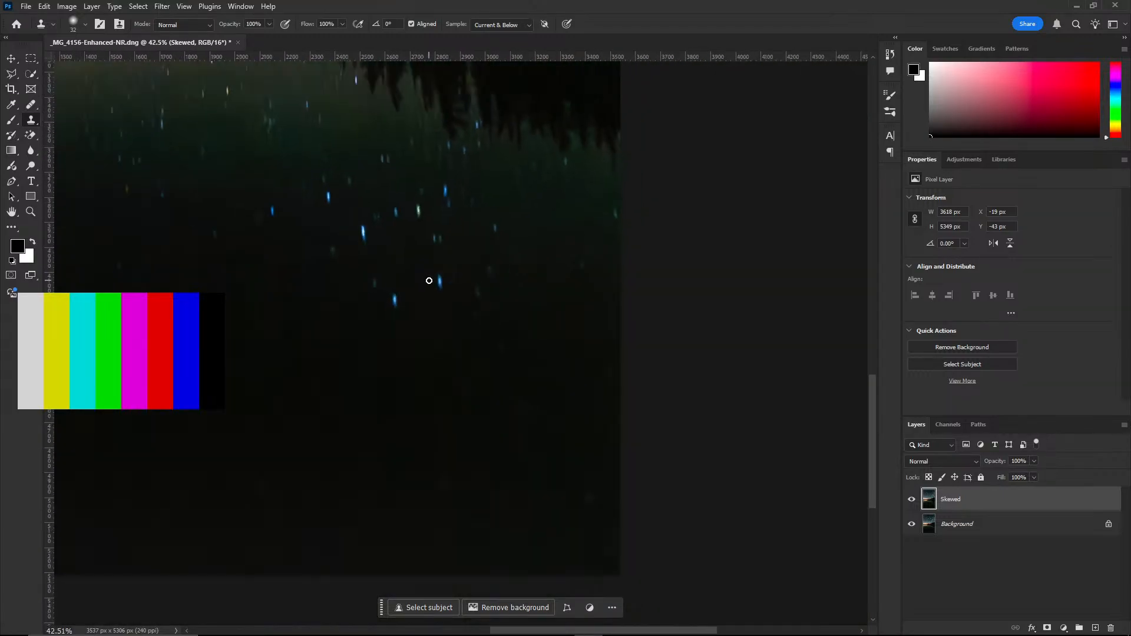
# Compare the whole lake scene with and without the Skewed layer, checking the tree line and star reflections
pyautogui.moveTo(581, 628); pyautogui.dragTo(516, 628)
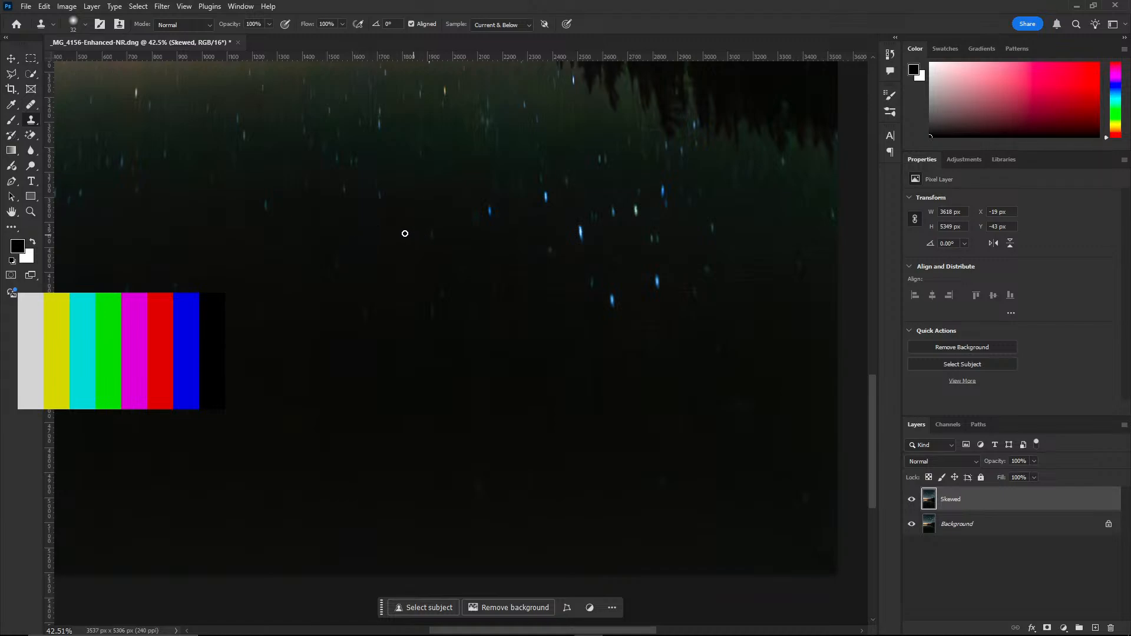
pyautogui.scroll(2, 227, 200)
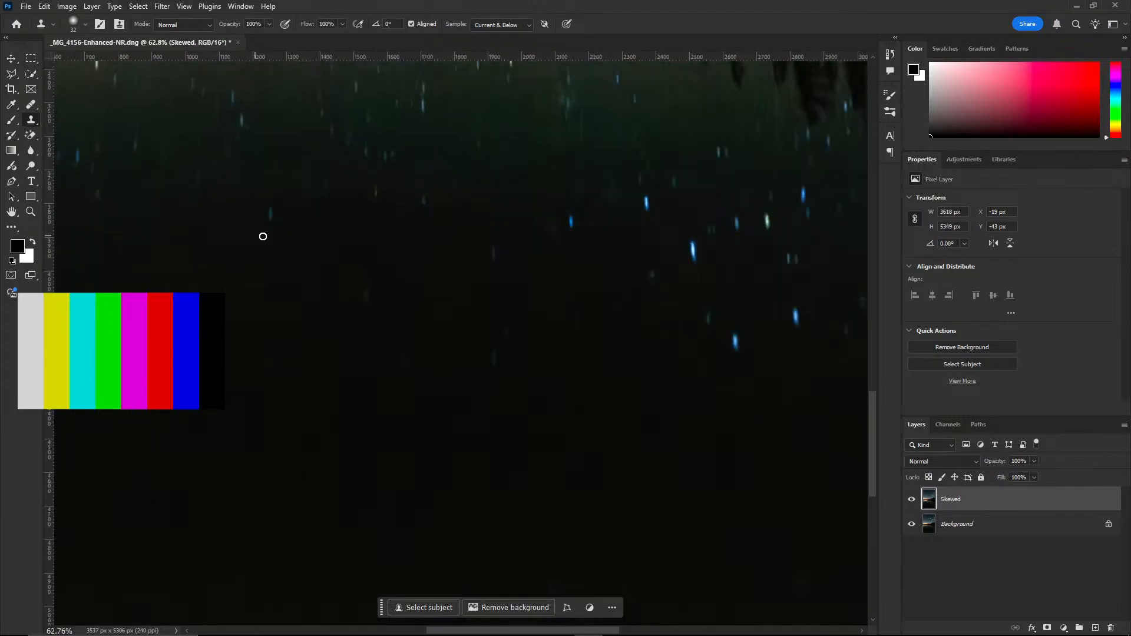
pyautogui.scroll(-3, 263, 237)
pyautogui.scroll(-2, 593, 409)
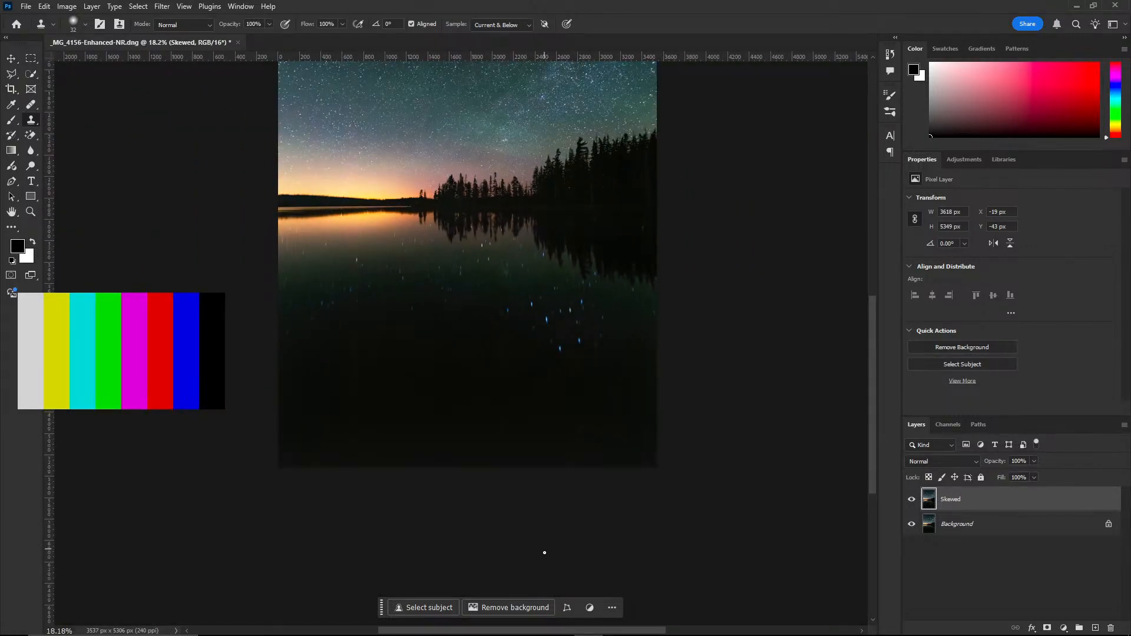
pyautogui.moveTo(577, 632); pyautogui.dragTo(562, 633)
pyautogui.moveTo(873, 446); pyautogui.dragTo(872, 401)
pyautogui.click(912, 502)
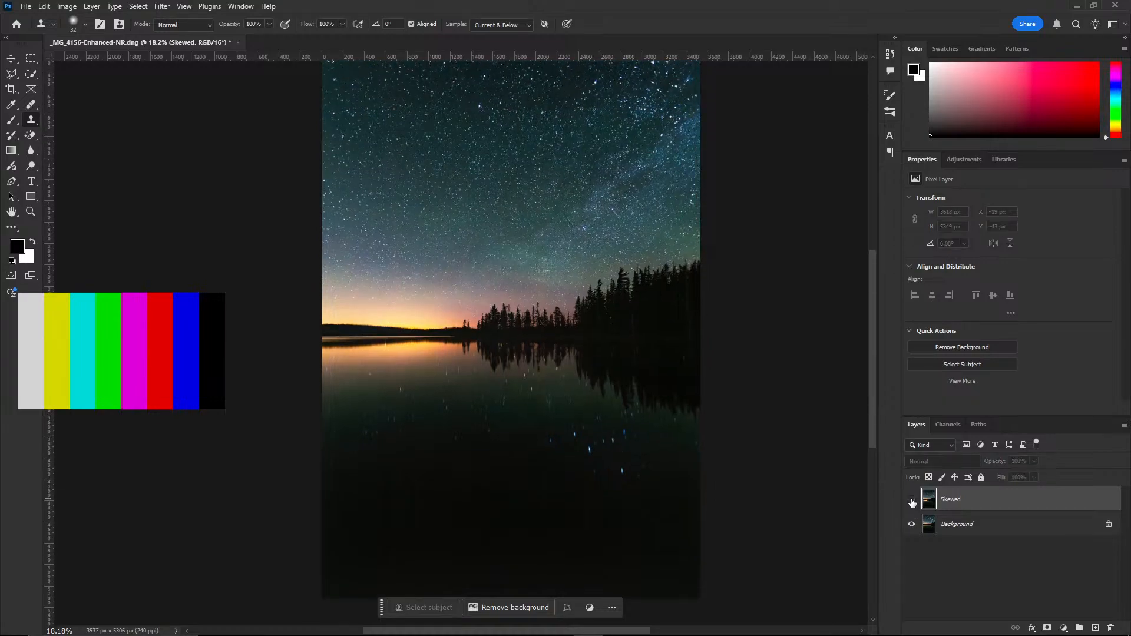
pyautogui.click(912, 502)
pyautogui.click(913, 502)
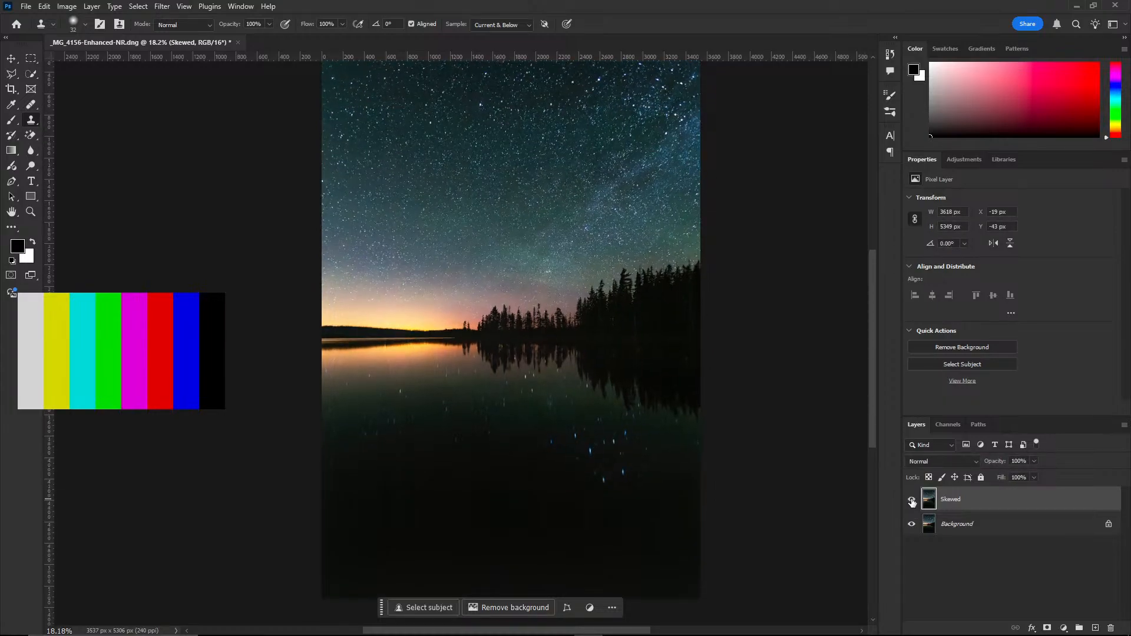
pyautogui.click(912, 502)
pyautogui.click(912, 502)
pyautogui.click(912, 502)
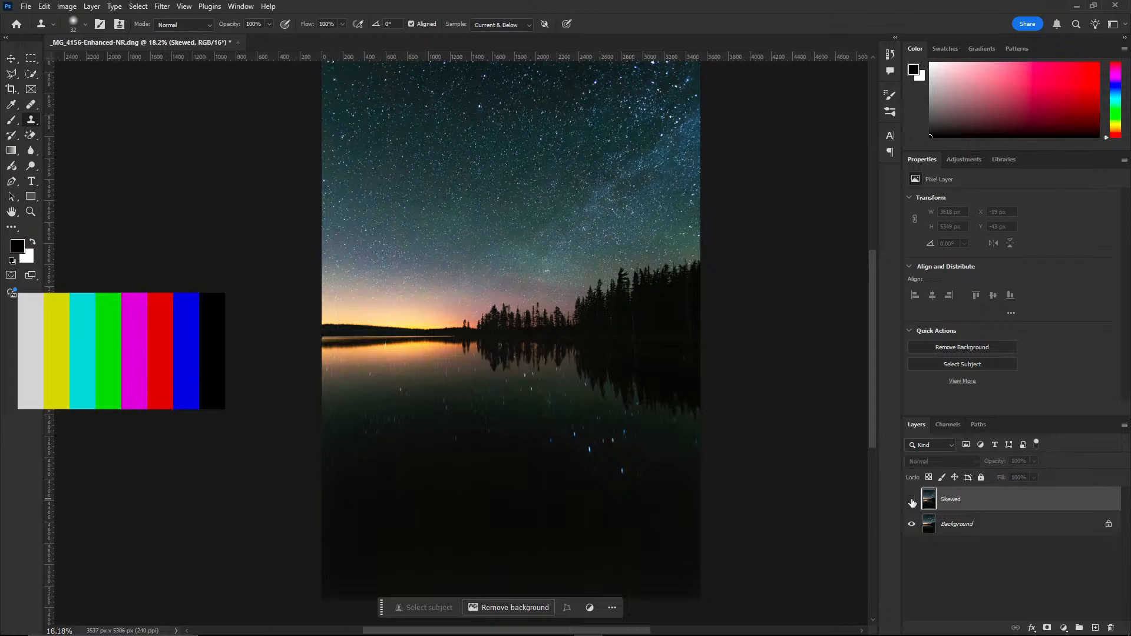
pyautogui.click(912, 500)
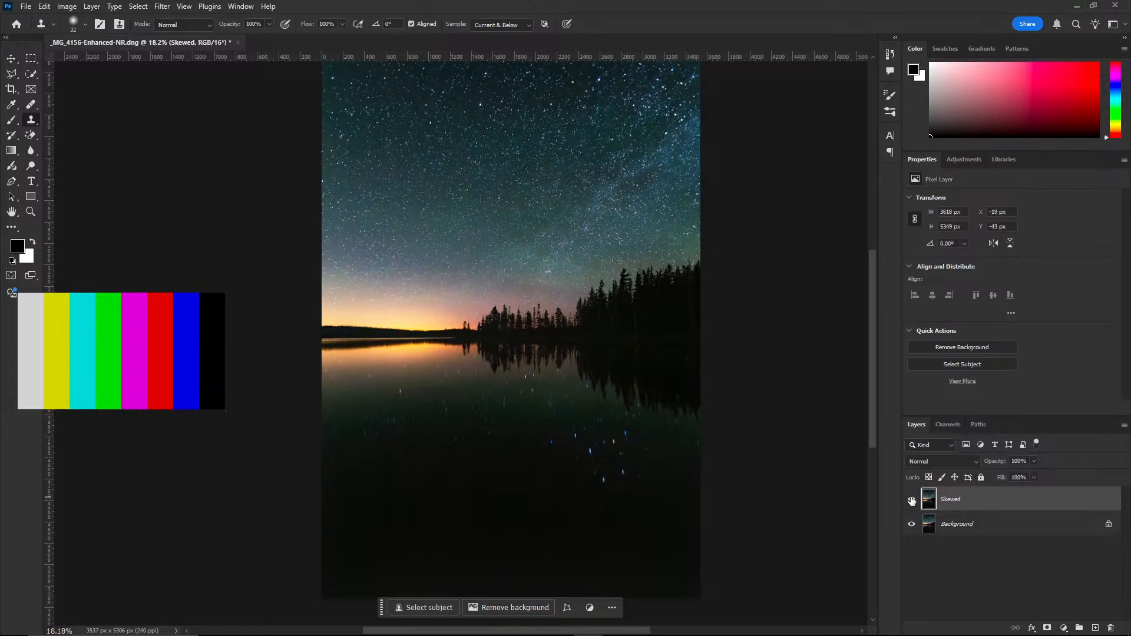
pyautogui.click(912, 501)
pyautogui.click(912, 501)
# Duplicate the Skewed layer and name the copy Clone Stamps
pyautogui.rightClick(979, 499)
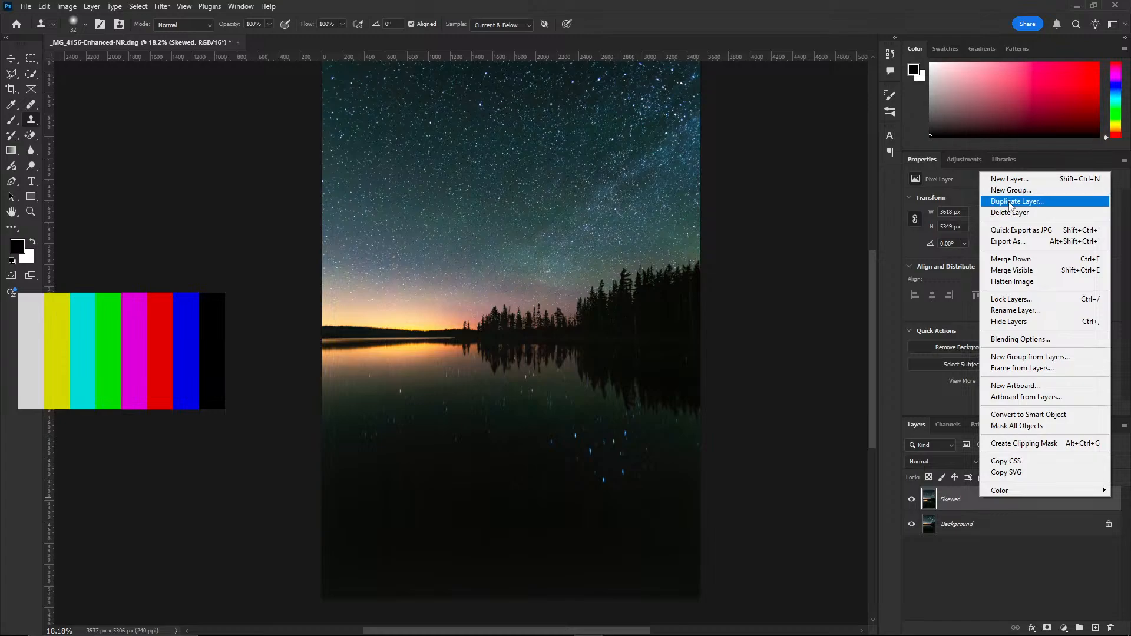
pyautogui.click(1010, 202)
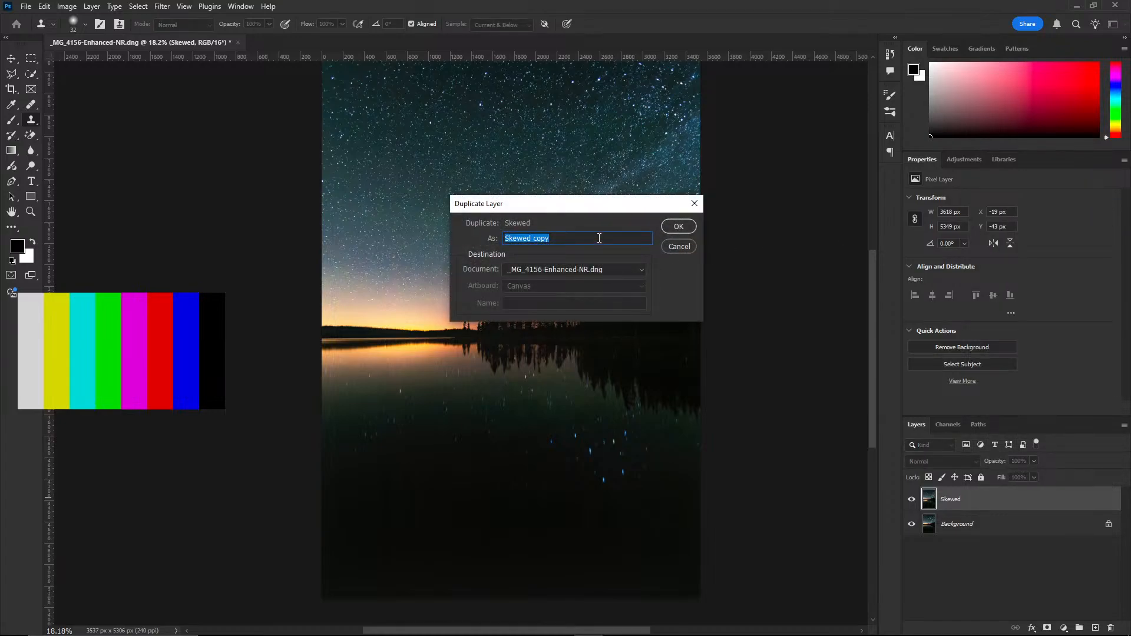
pyautogui.write('Clone Stamps')
pyautogui.press('Return')
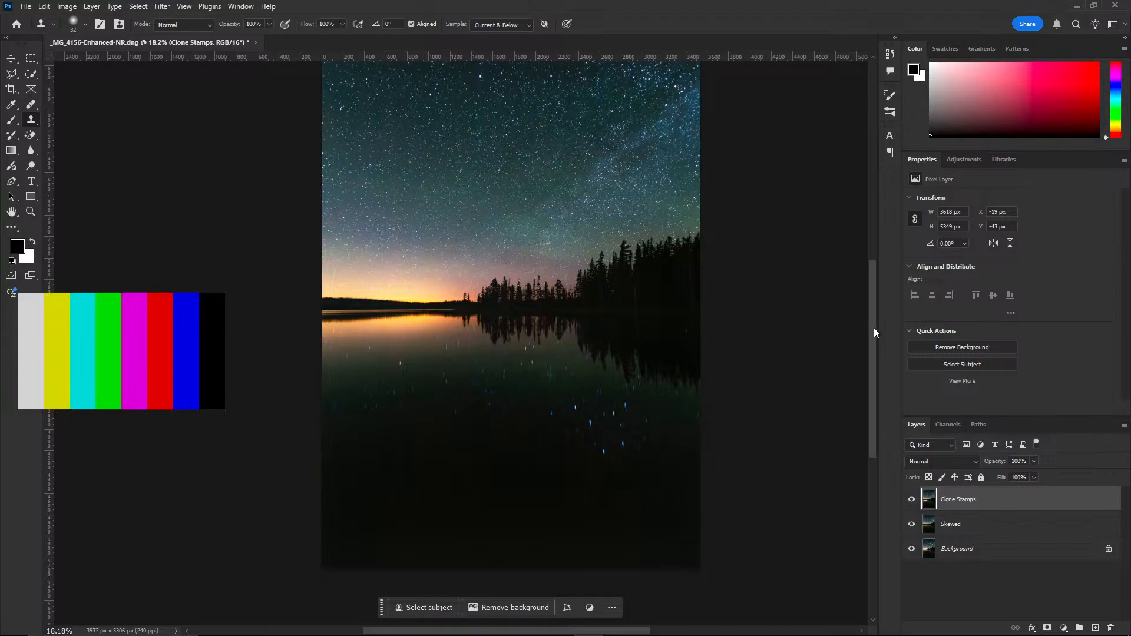
# Clone an extra pale and an extra orange star reflection into the water below the sunset glow, blending the orange one's surroundings
pyautogui.scroll(3, 403, 356)
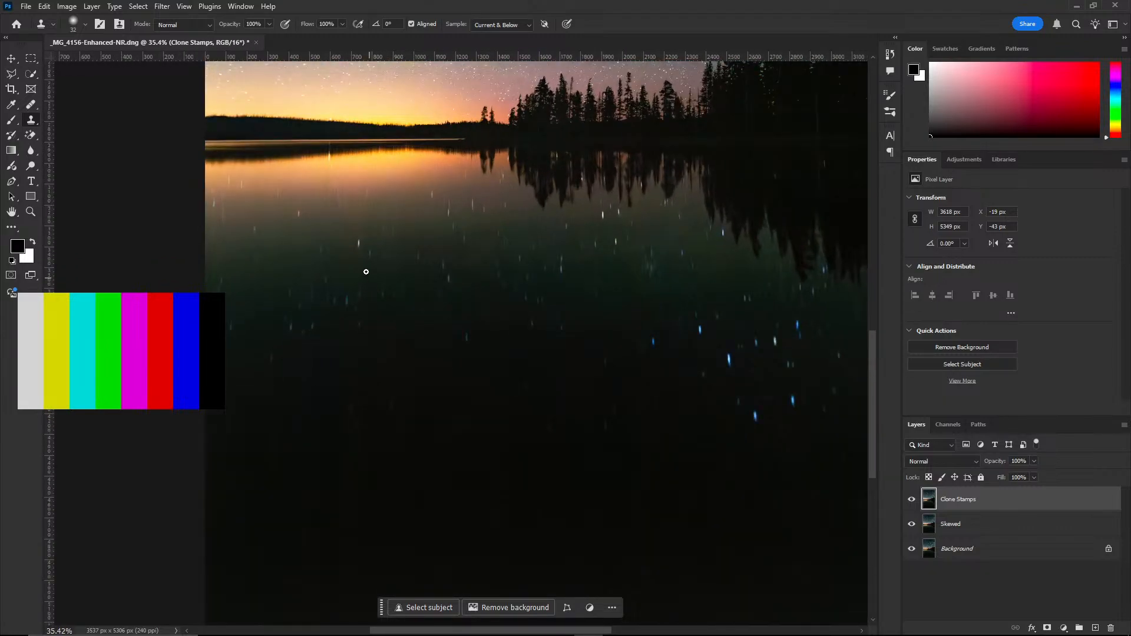
pyautogui.scroll(3, 366, 272)
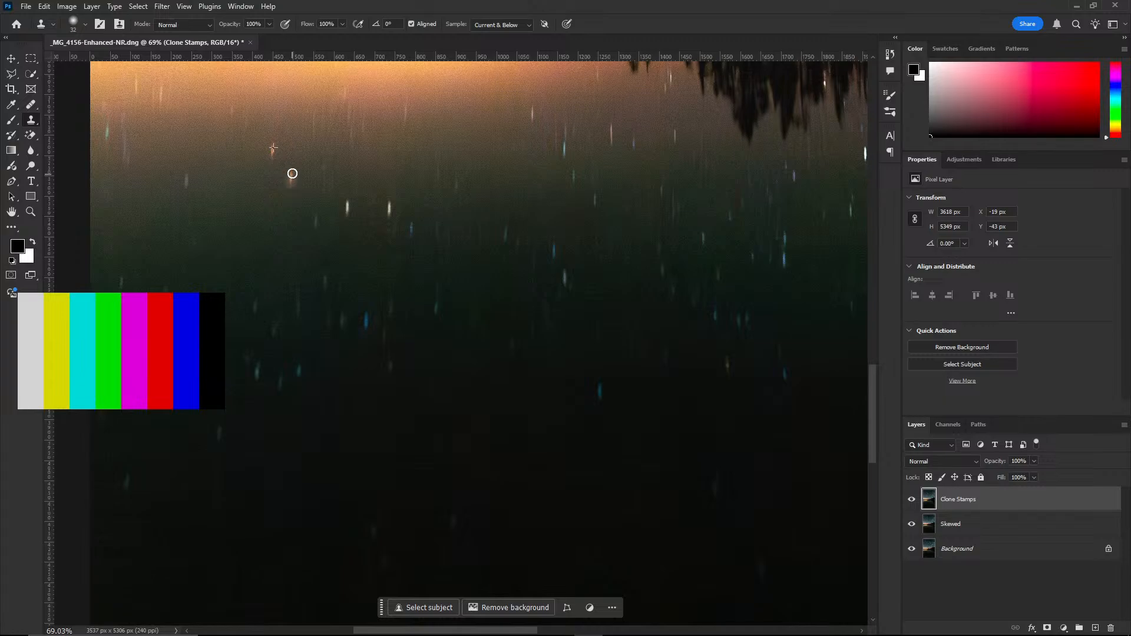
pyautogui.scroll(6, 294, 179)
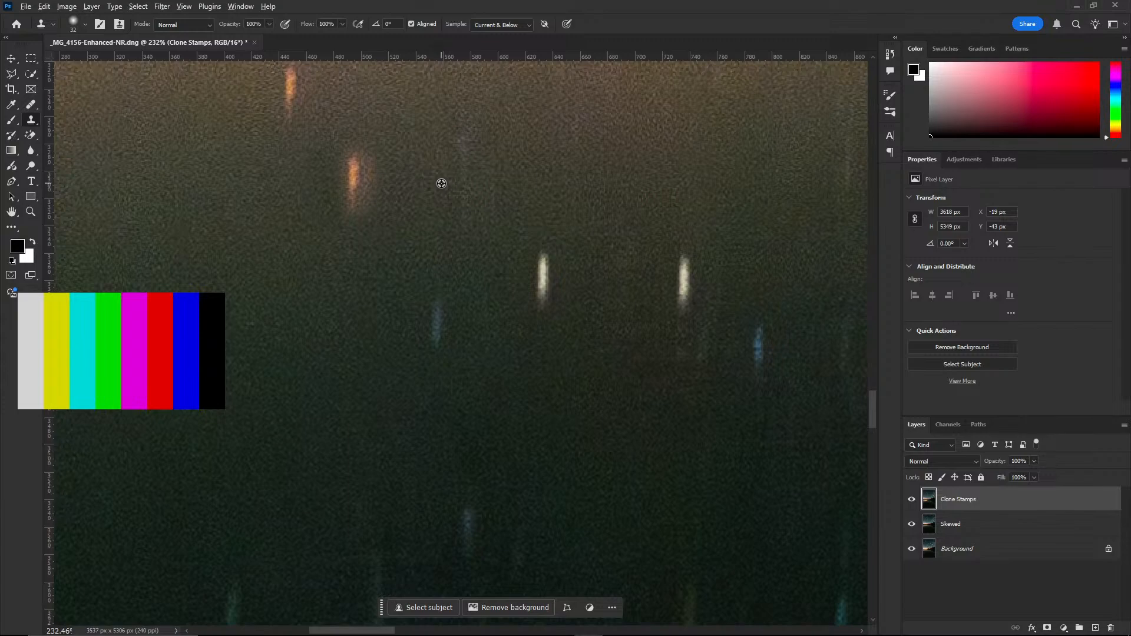
pyautogui.keyDown('alt'); pyautogui.click(507, 189); pyautogui.keyUp('alt')
pyautogui.keyDown('alt'); pyautogui.click(407, 157); pyautogui.keyUp('alt')
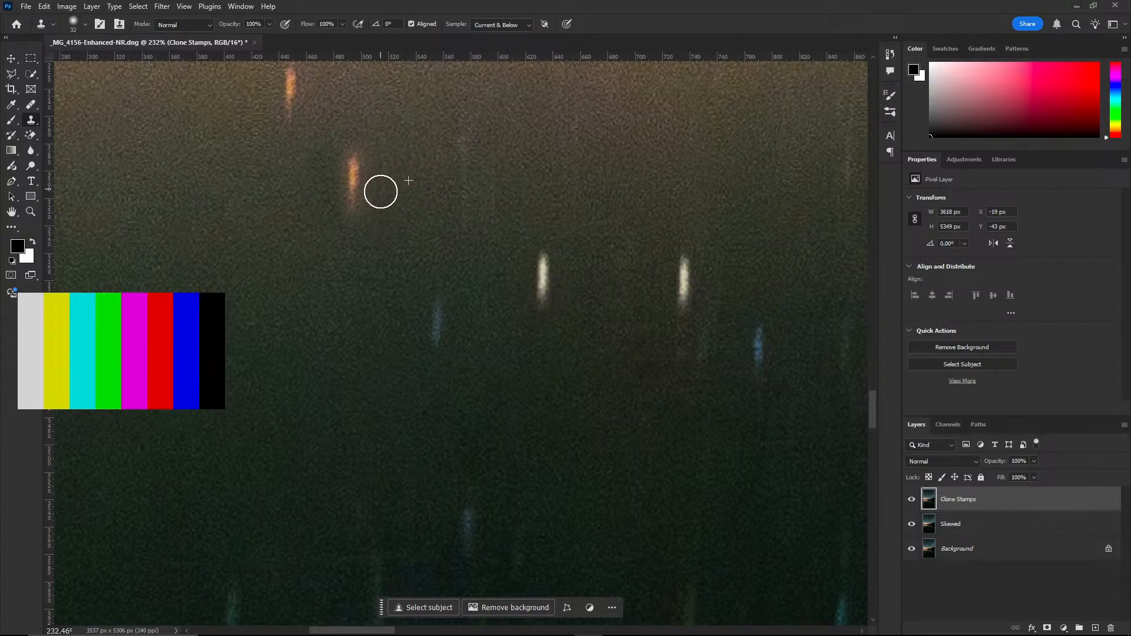
pyautogui.keyDown('alt'); pyautogui.click(261, 187); pyautogui.keyUp('alt')
pyautogui.keyDown('alt'); pyautogui.click(266, 178); pyautogui.keyUp('alt')
pyautogui.scroll(-10, 316, 215)
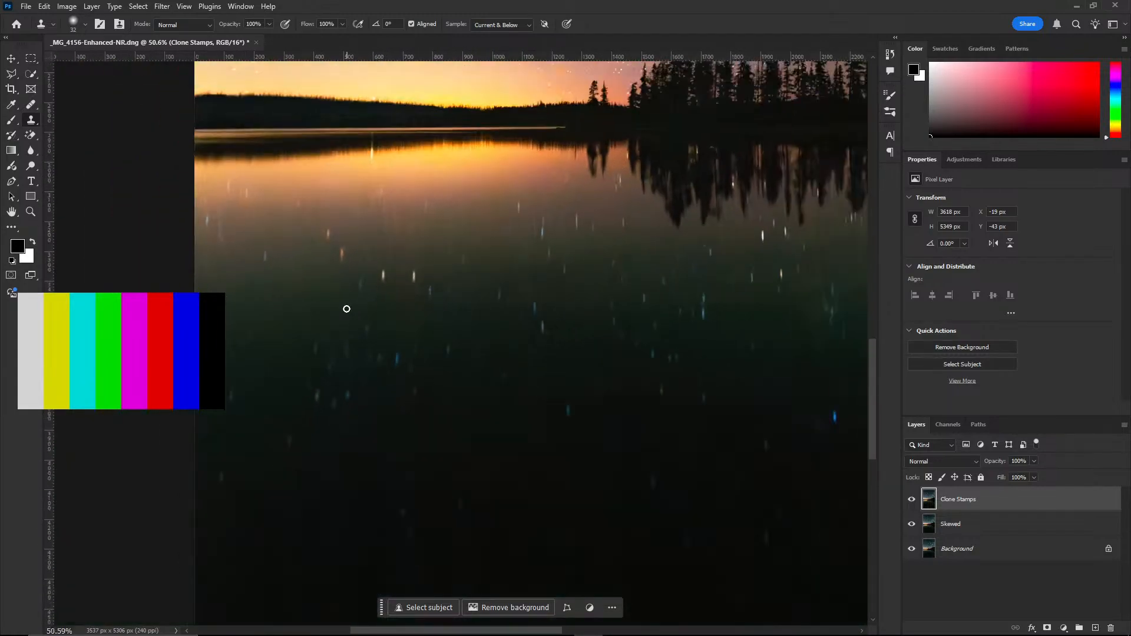
# Clone a third pale star reflection just below the pale pair in the water and blend the water around it
pyautogui.scroll(5, 348, 336)
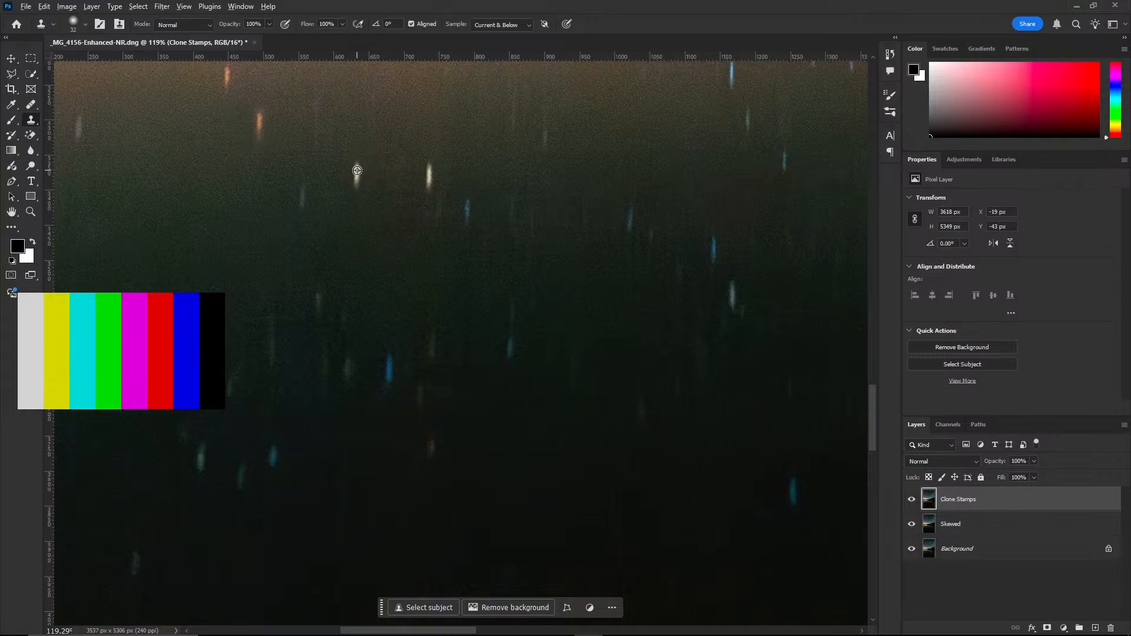
pyautogui.keyDown('alt'); pyautogui.click(357, 169); pyautogui.keyUp('alt')
pyautogui.scroll(5, 377, 236)
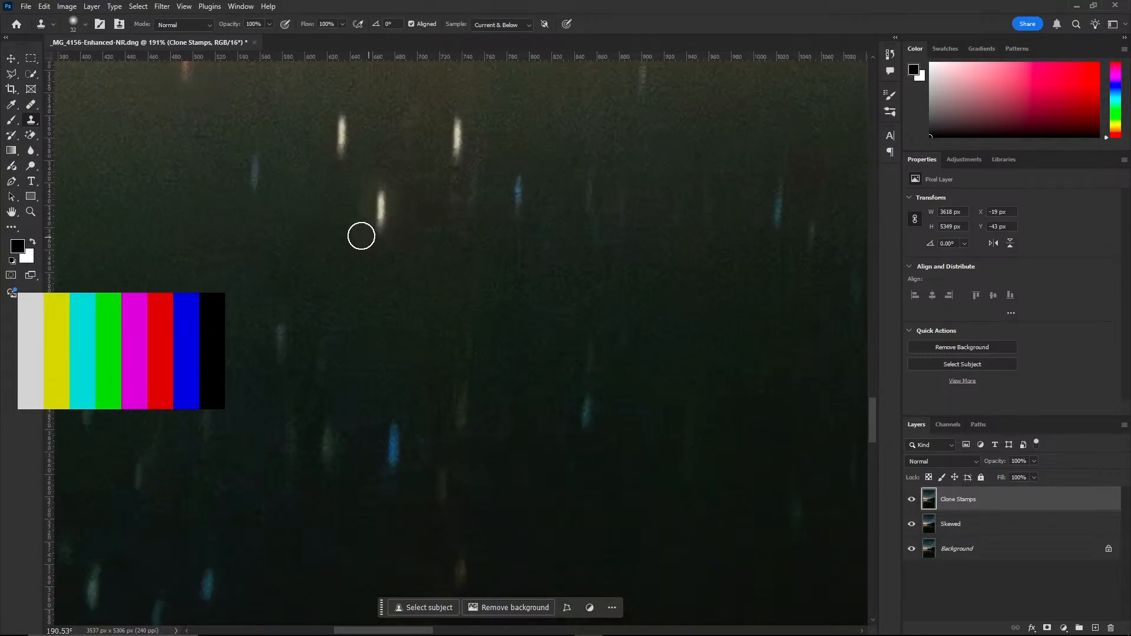
pyautogui.moveTo(442, 182); pyautogui.dragTo(430, 265)
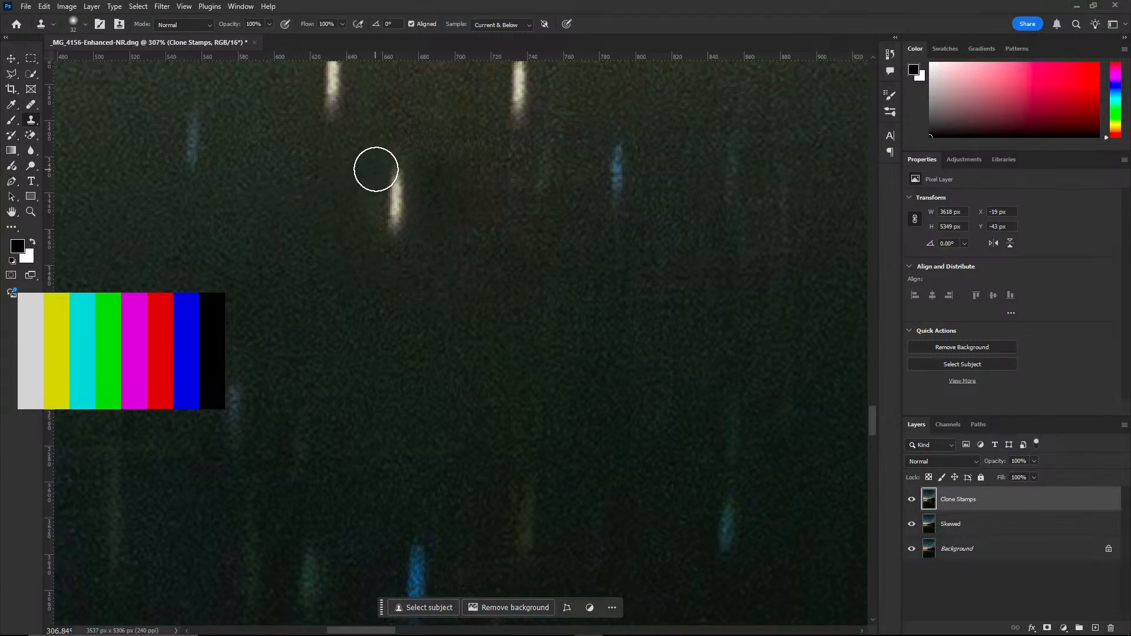
pyautogui.moveTo(353, 167)
pyautogui.mouseDown()
pyautogui.moveTo(359, 224)
pyautogui.moveTo(367, 156)
pyautogui.moveTo(393, 140)
pyautogui.moveTo(331, 212)
pyautogui.mouseUp()
pyautogui.scroll(-5, 397, 260)
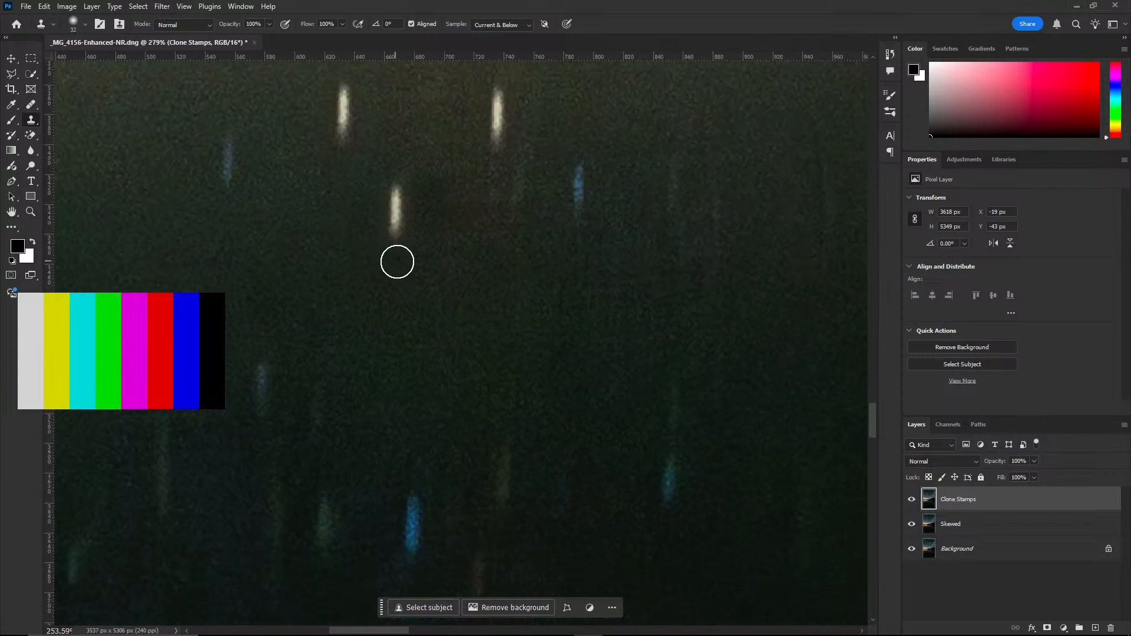
pyautogui.scroll(-4, 484, 305)
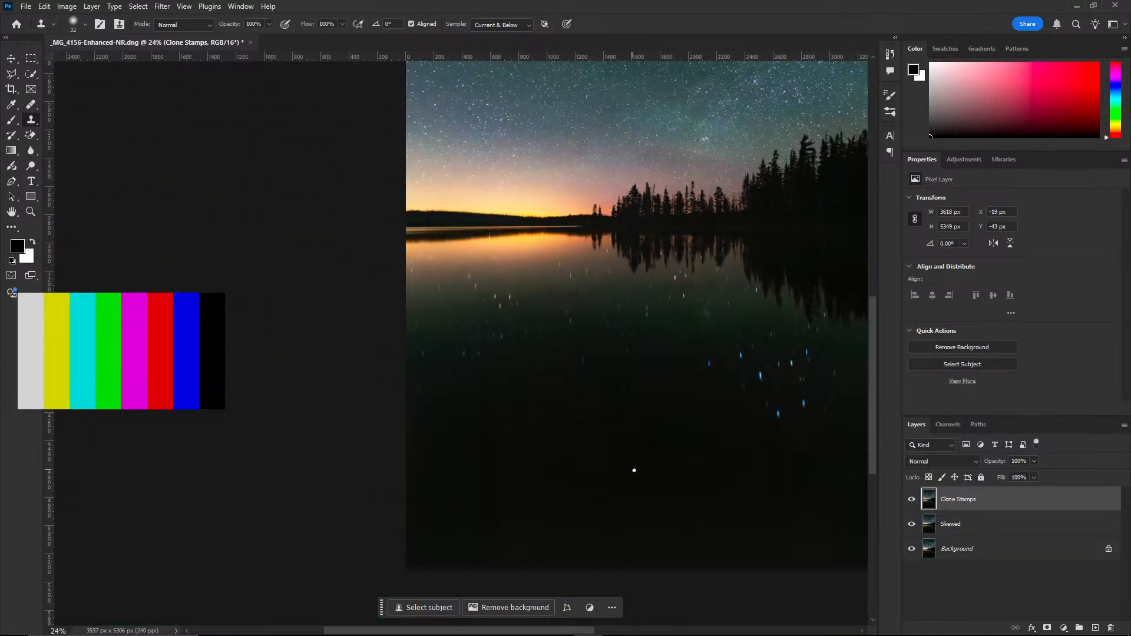
pyautogui.scroll(4, 702, 463)
pyautogui.scroll(-4, 691, 324)
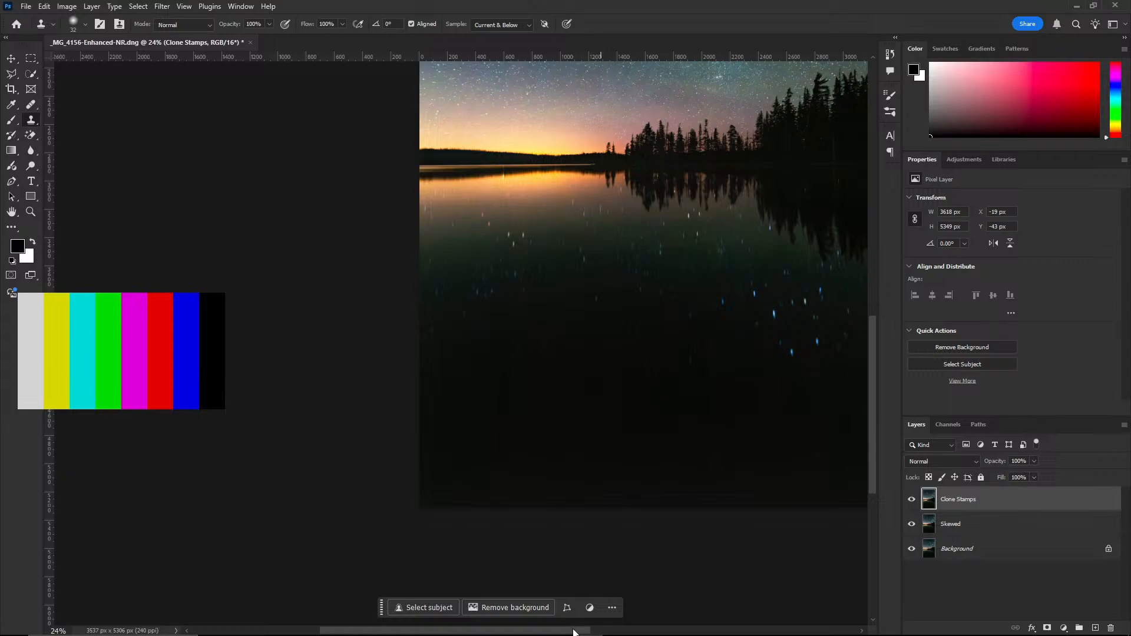
# Set the Clone Stamp brush size to 17 px and clone the yellow star reflection below the central trees farther right
pyautogui.scroll(10, 613, 253)
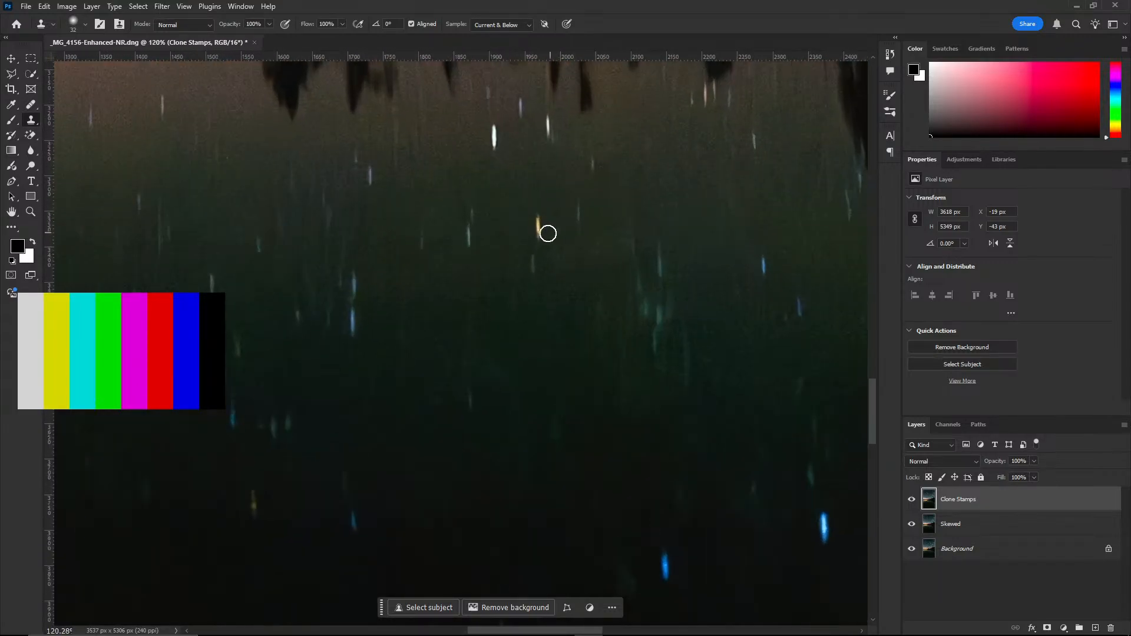
pyautogui.scroll(2, 538, 229)
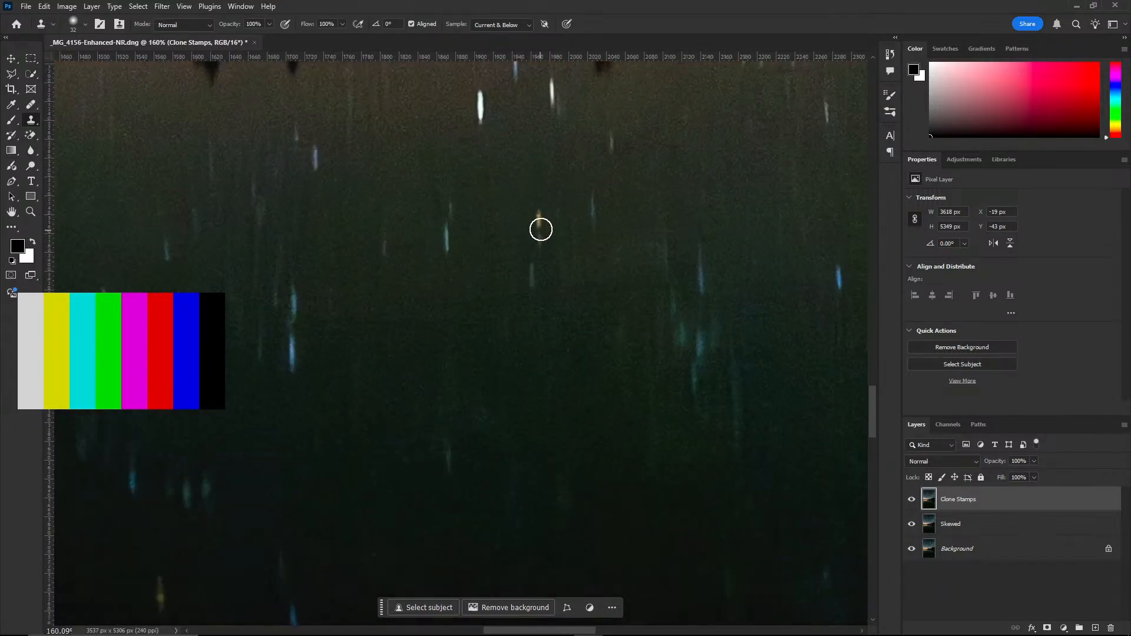
pyautogui.click(84, 25)
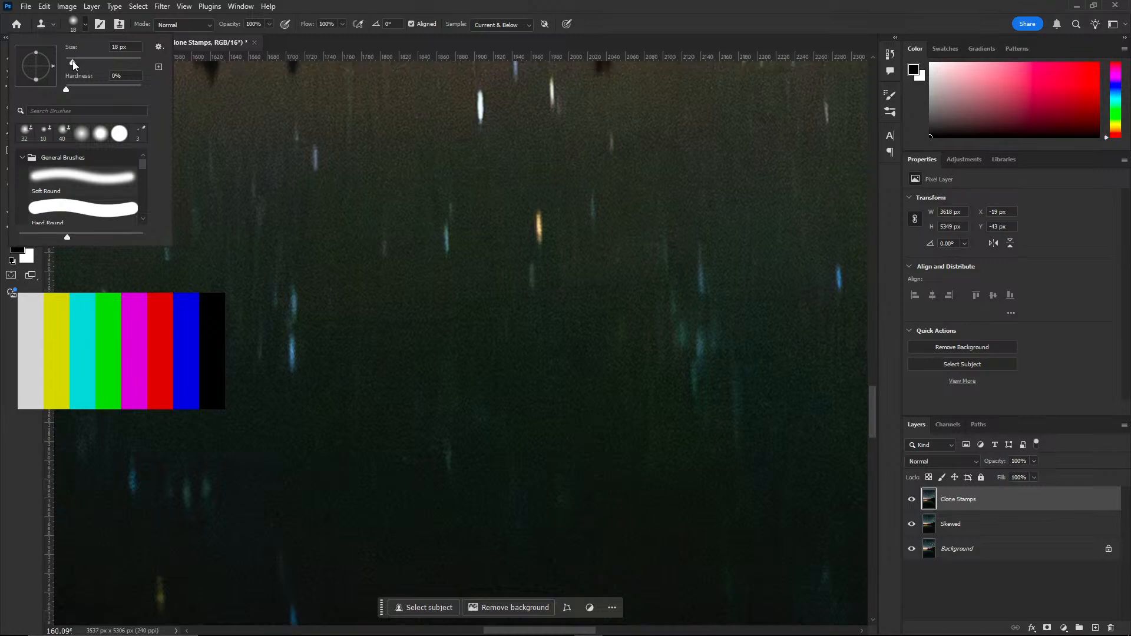
pyautogui.click(86, 24)
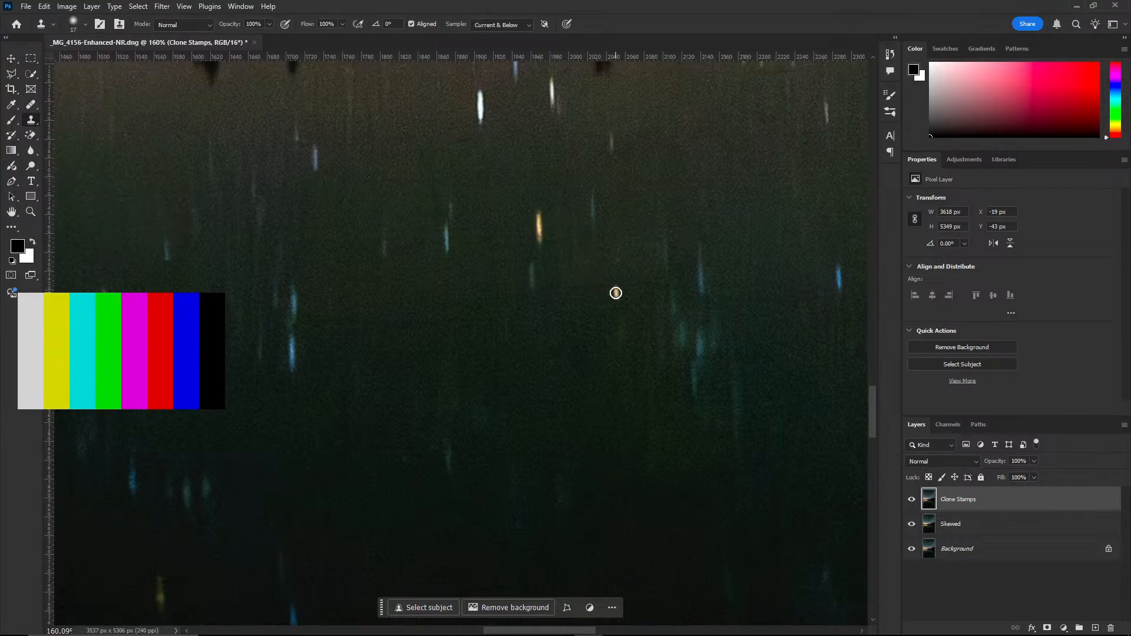
pyautogui.moveTo(740, 219); pyautogui.dragTo(742, 199)
pyautogui.scroll(-5, 482, 234)
# Clone the bright blue-white star reflection beside the reflected trees into the gap between the spruce reflections farther right
pyautogui.scroll(5, 742, 227)
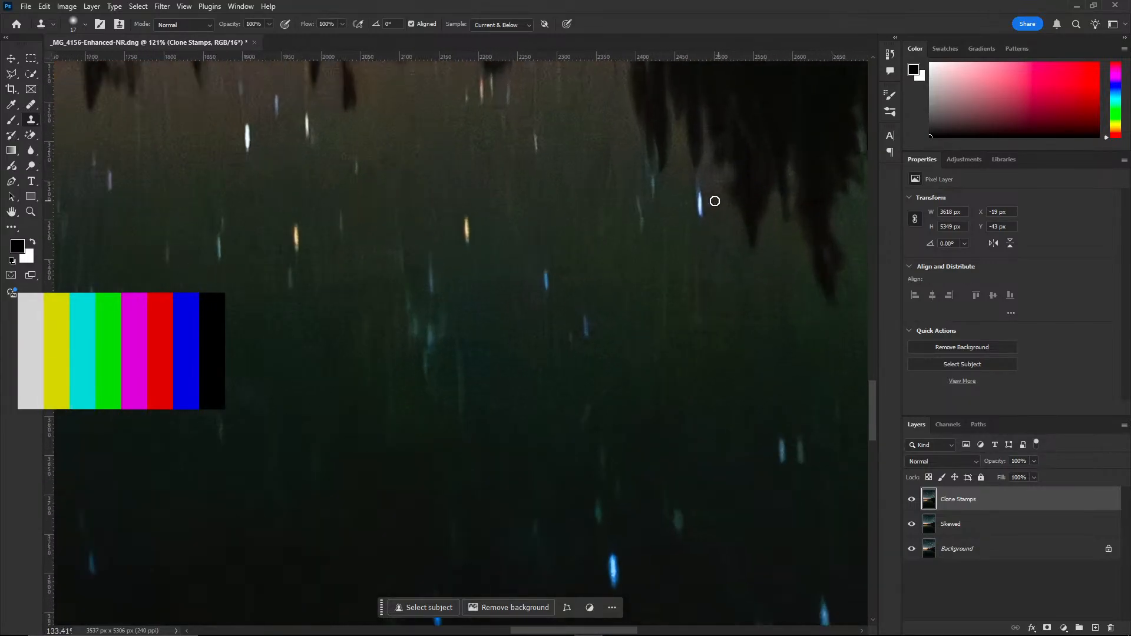
pyautogui.scroll(-3, 742, 235)
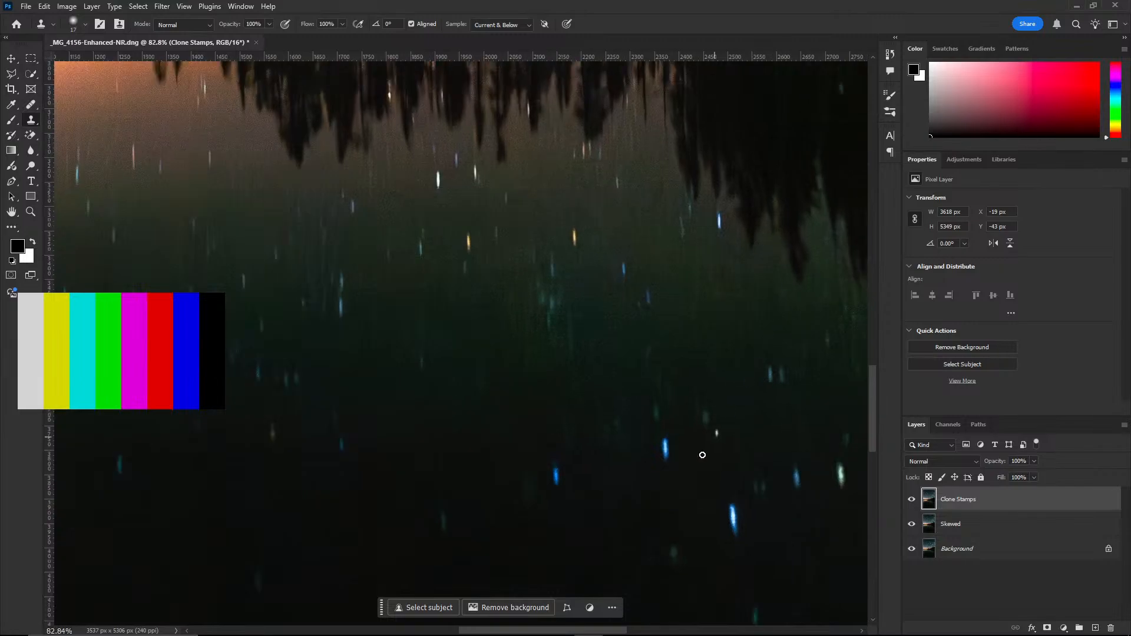
pyautogui.hscroll(5, 648, 559)
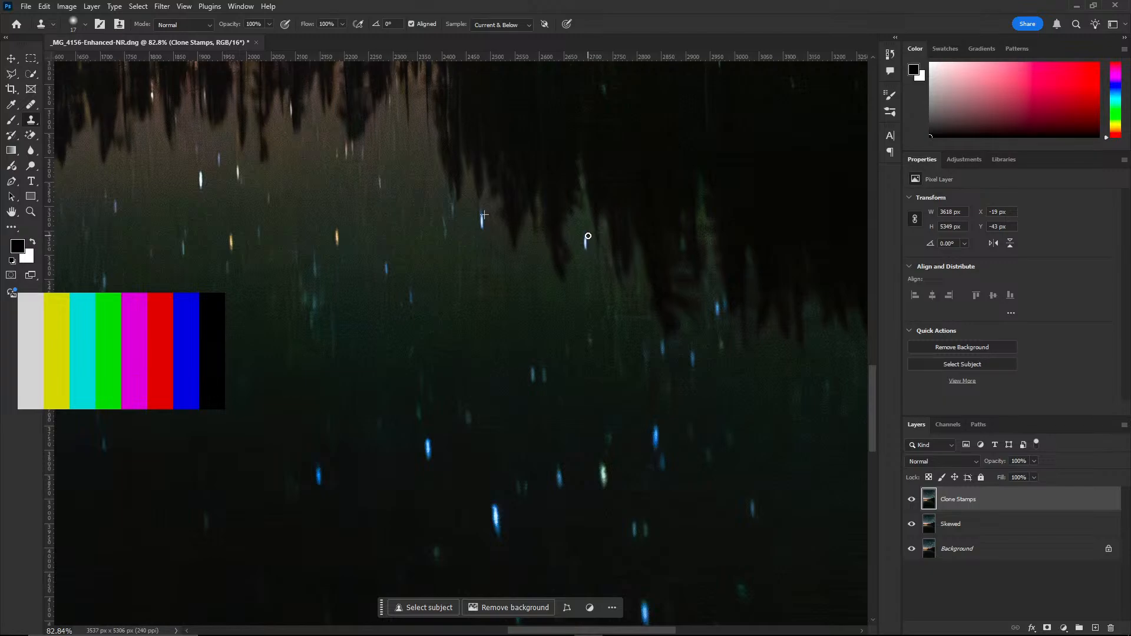
pyautogui.scroll(5, 585, 255)
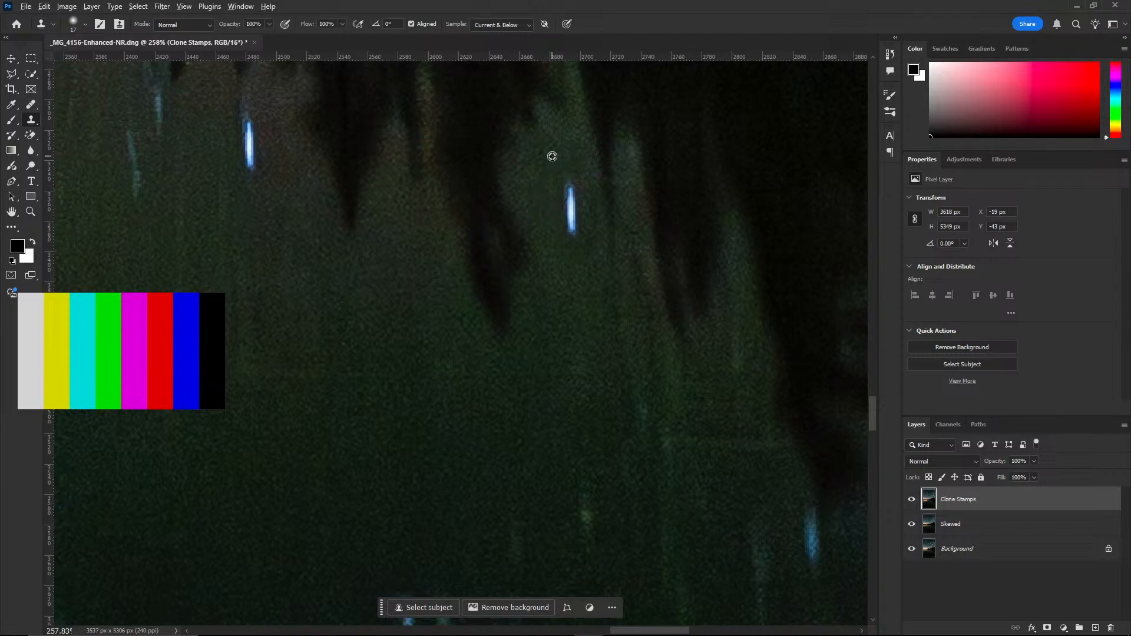
pyautogui.scroll(-4, 586, 274)
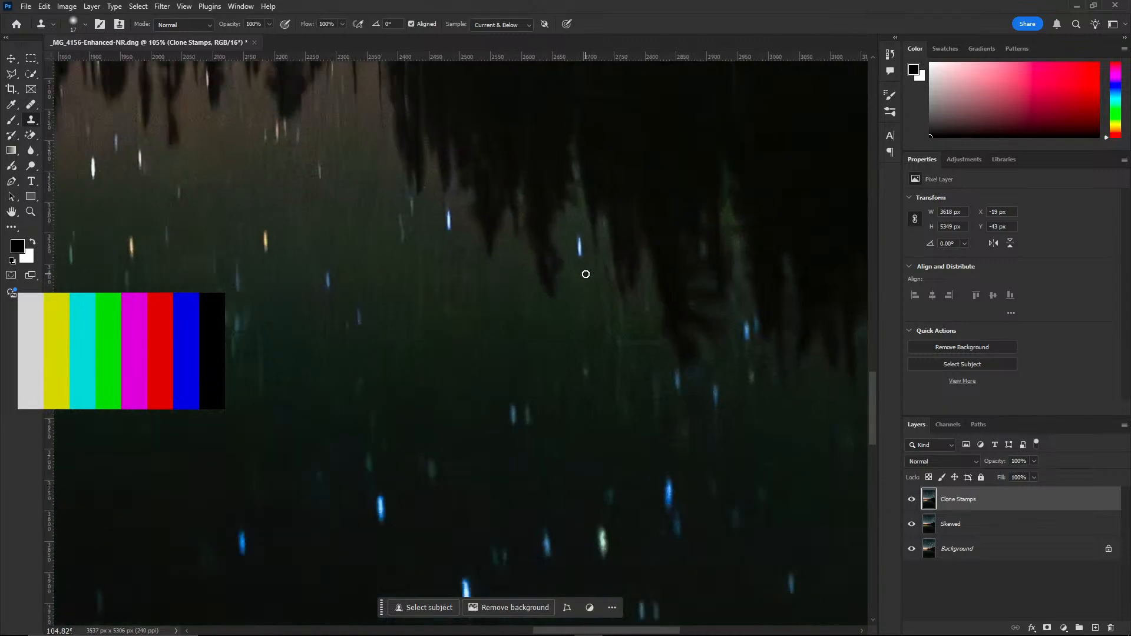
pyautogui.scroll(-8, 585, 274)
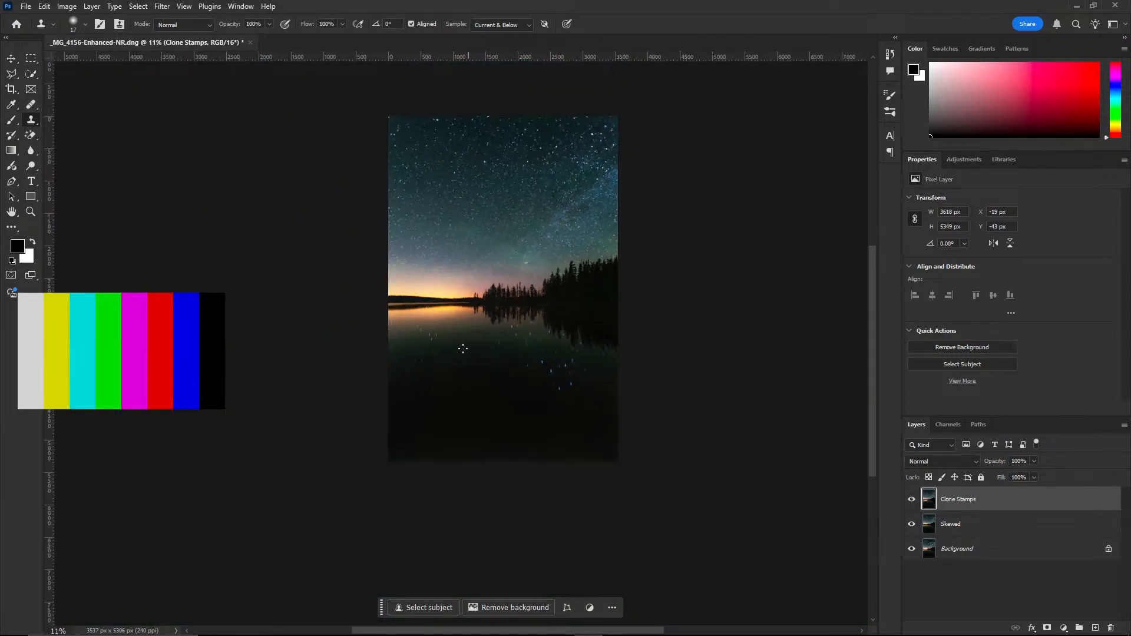
# Clone a blue star reflection into the dark water below the central tree reflections and blend the water around it
pyautogui.scroll(3, 463, 349)
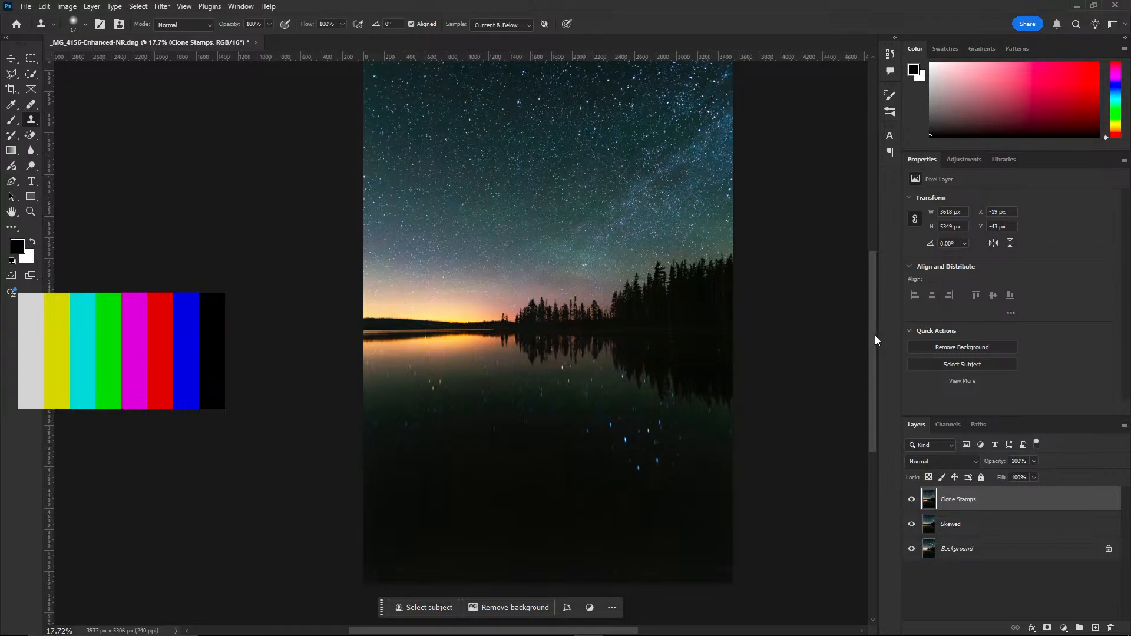
pyautogui.moveTo(874, 334); pyautogui.dragTo(870, 358)
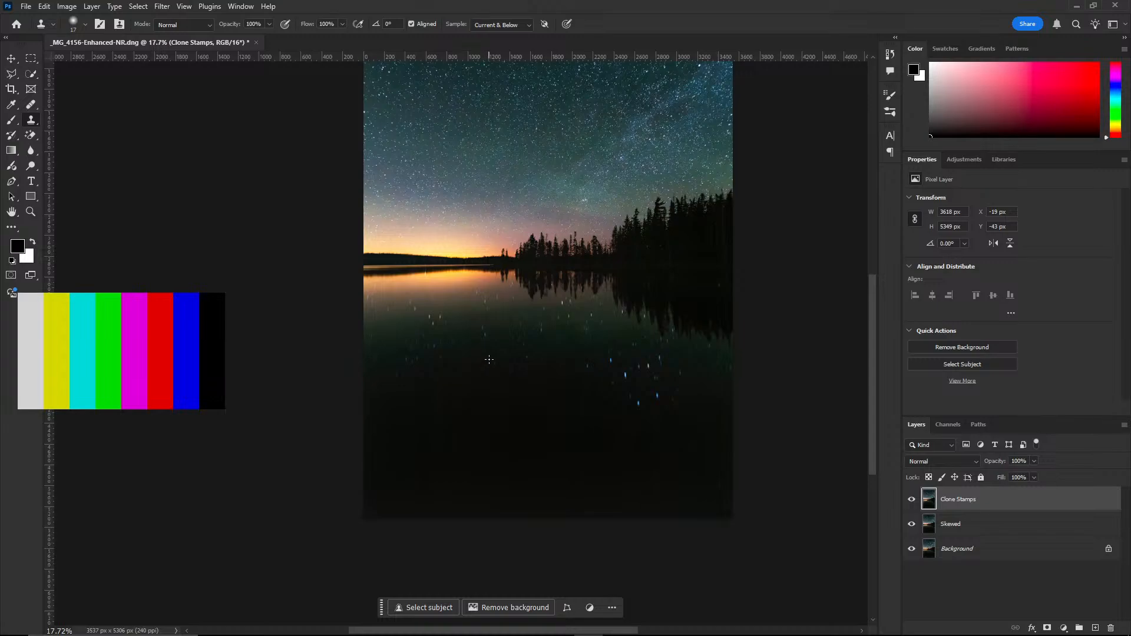
pyautogui.scroll(5, 485, 362)
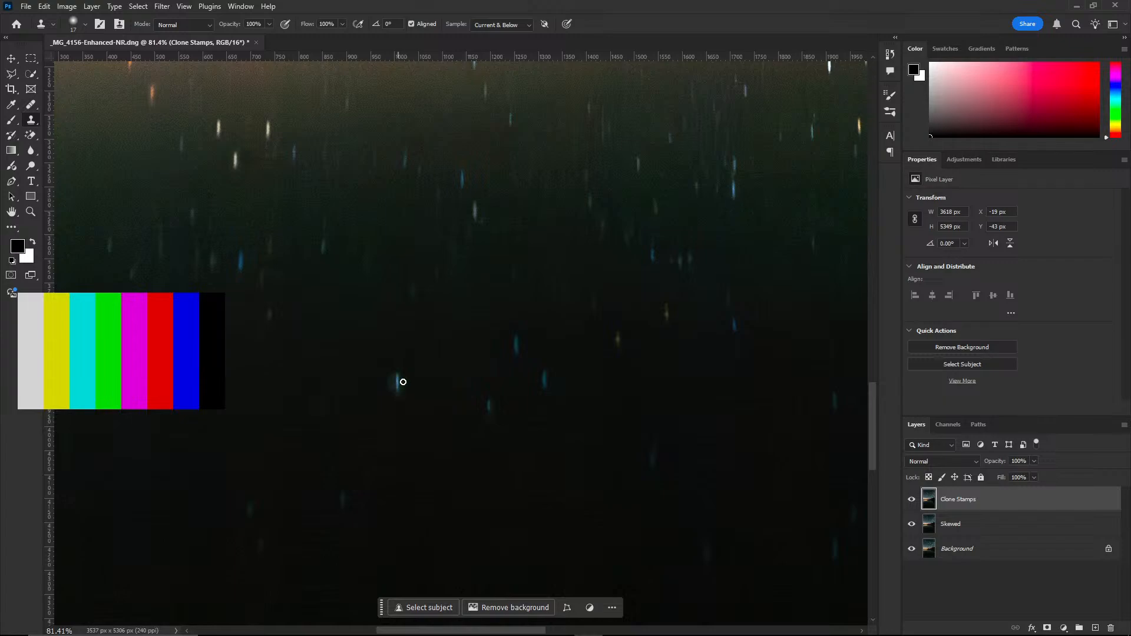
pyautogui.scroll(-3, 403, 383)
pyautogui.scroll(8, 304, 377)
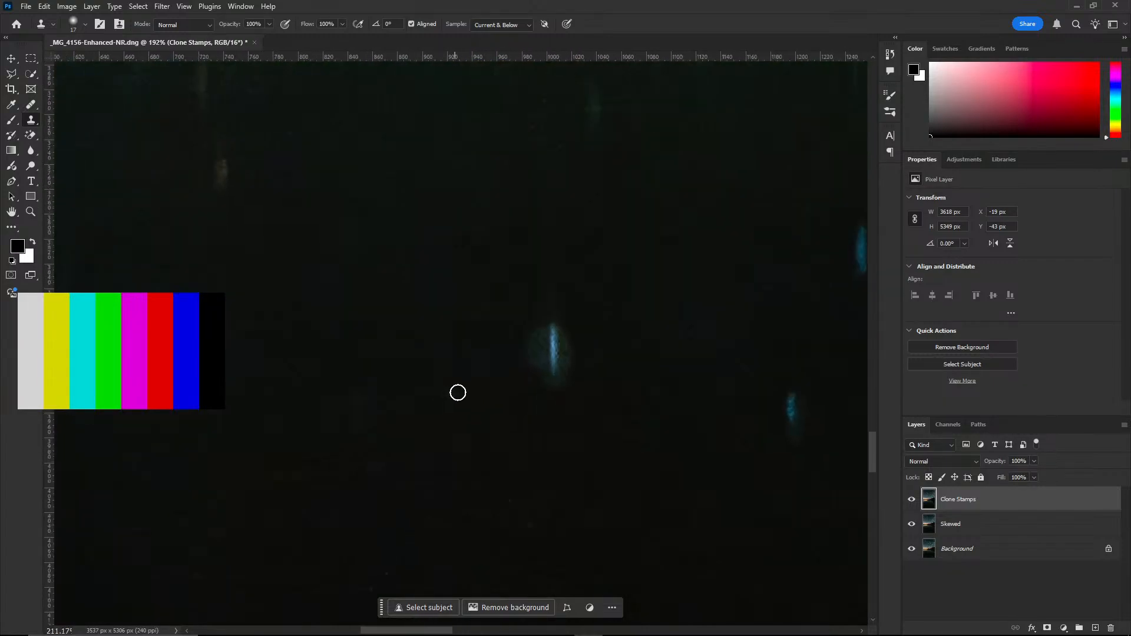
pyautogui.moveTo(528, 320)
pyautogui.mouseDown()
pyautogui.moveTo(529, 352)
pyautogui.moveTo(536, 327)
pyautogui.moveTo(537, 381)
pyautogui.mouseUp()
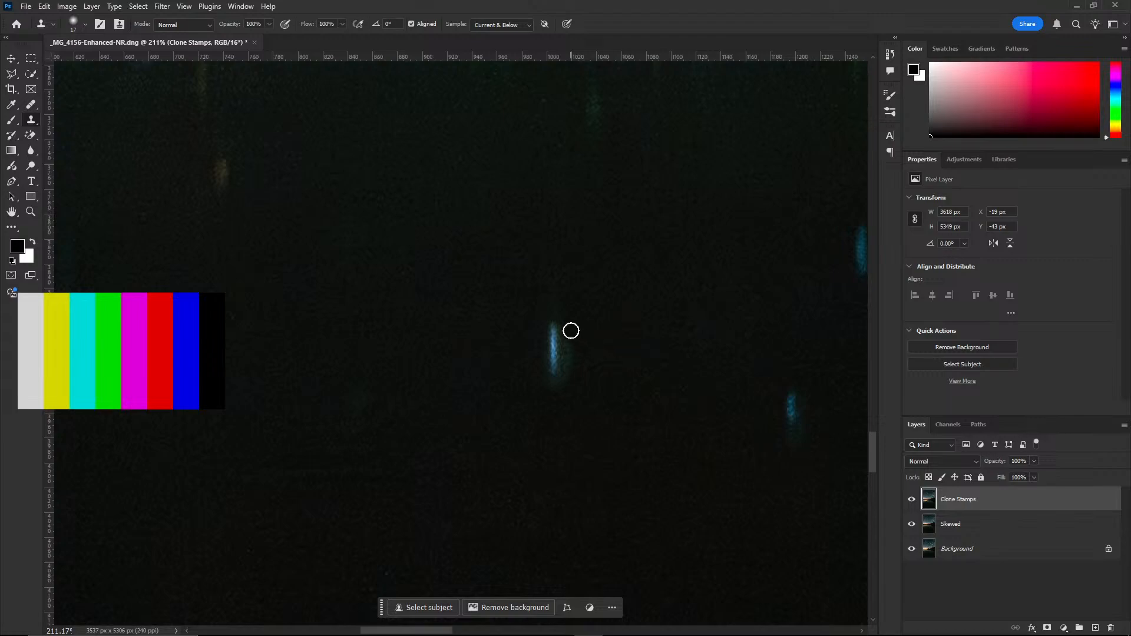
pyautogui.moveTo(571, 348); pyautogui.dragTo(552, 392)
pyautogui.scroll(-5, 612, 398)
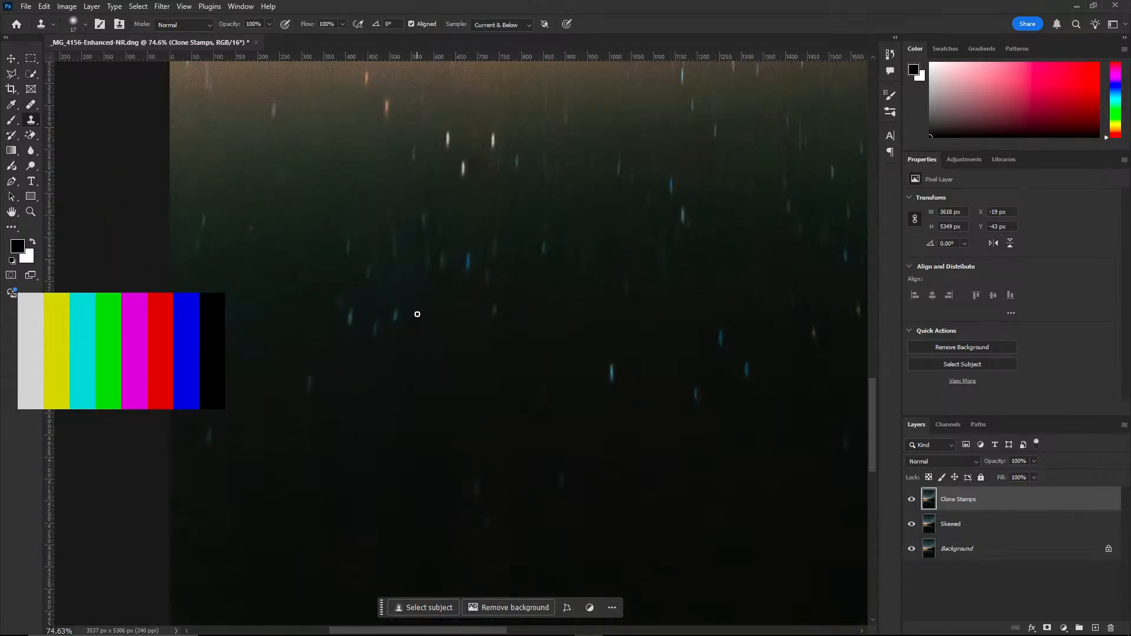
# Clone another orange star reflection lower in the water, to the left of the pale trio, and blend its surroundings
pyautogui.scroll(-3, 467, 169)
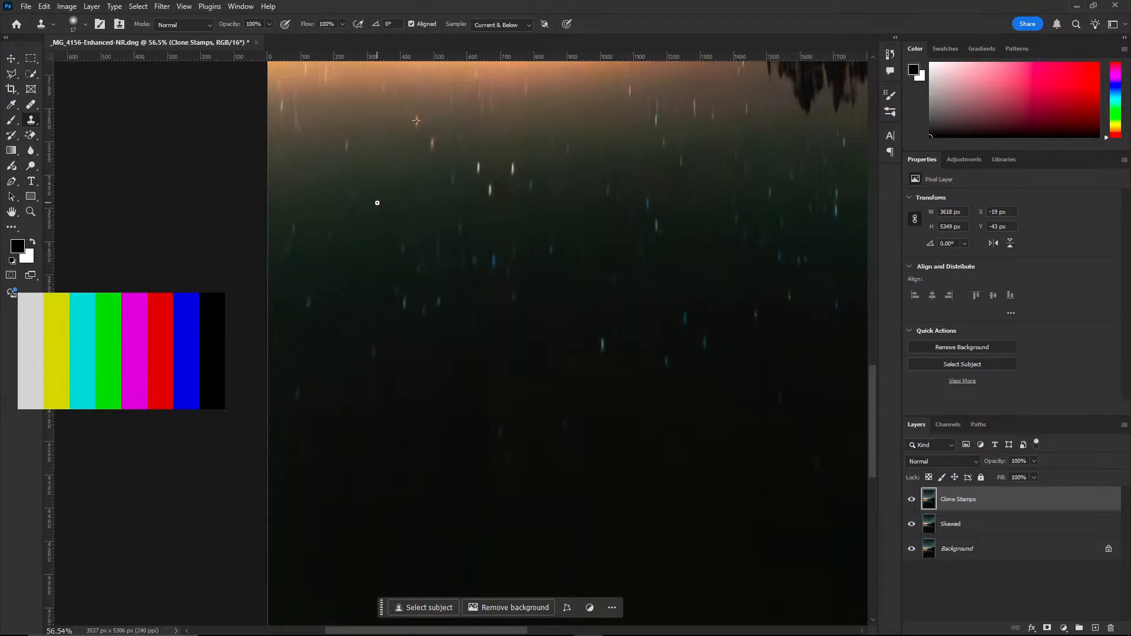
pyautogui.scroll(6, 351, 213)
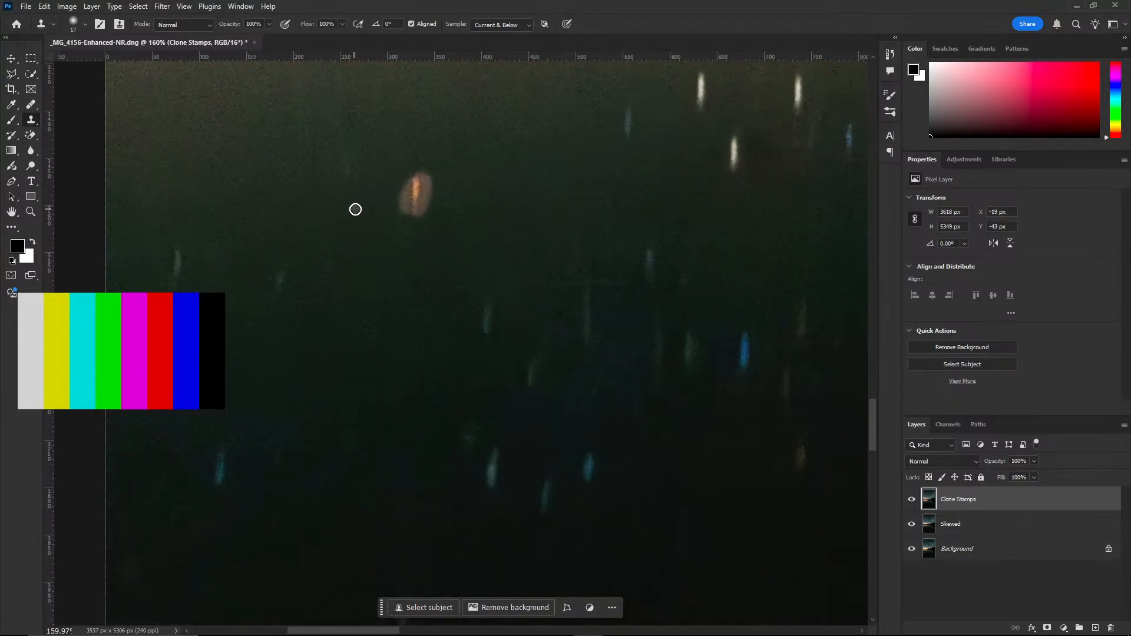
pyautogui.keyDown('alt'); pyautogui.click(497, 180); pyautogui.keyUp('alt')
pyautogui.click(452, 169)
pyautogui.moveTo(452, 170)
pyautogui.mouseDown()
pyautogui.moveTo(442, 221)
pyautogui.moveTo(447, 164)
pyautogui.moveTo(416, 171)
pyautogui.moveTo(416, 215)
pyautogui.mouseUp()
pyautogui.scroll(-2, 482, 273)
pyautogui.scroll(-8, 482, 274)
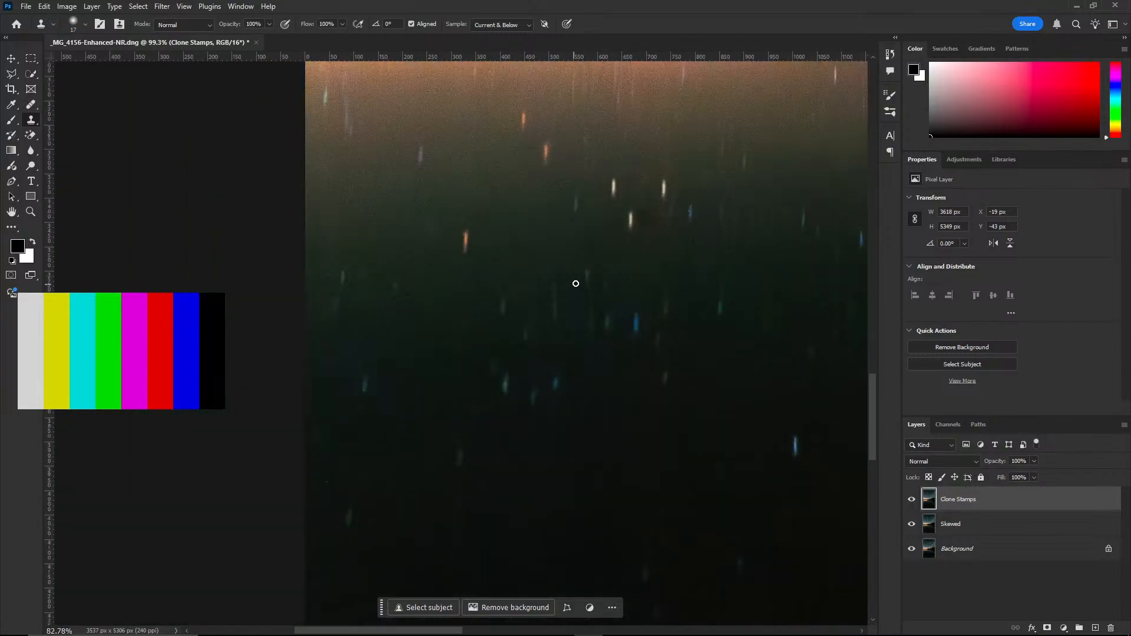
# Clone a bright blue-white star into the upper right part of the sky and blend the sky around it
pyautogui.moveTo(509, 630); pyautogui.dragTo(603, 629)
pyautogui.scroll(-4, 602, 349)
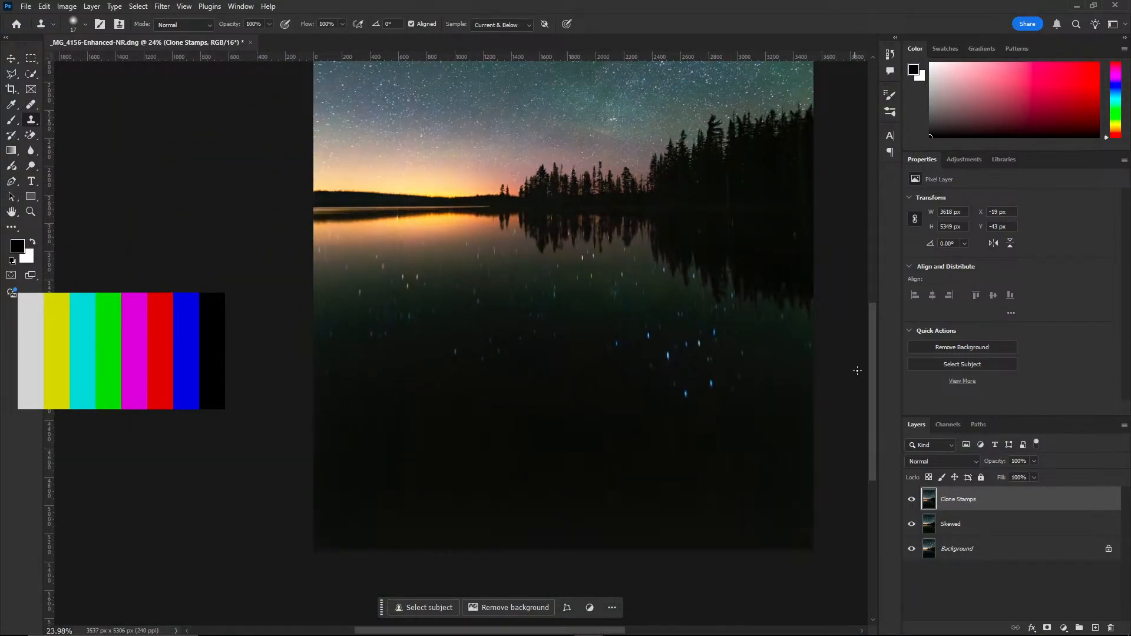
pyautogui.moveTo(876, 374); pyautogui.dragTo(867, 271)
pyautogui.scroll(5, 775, 171)
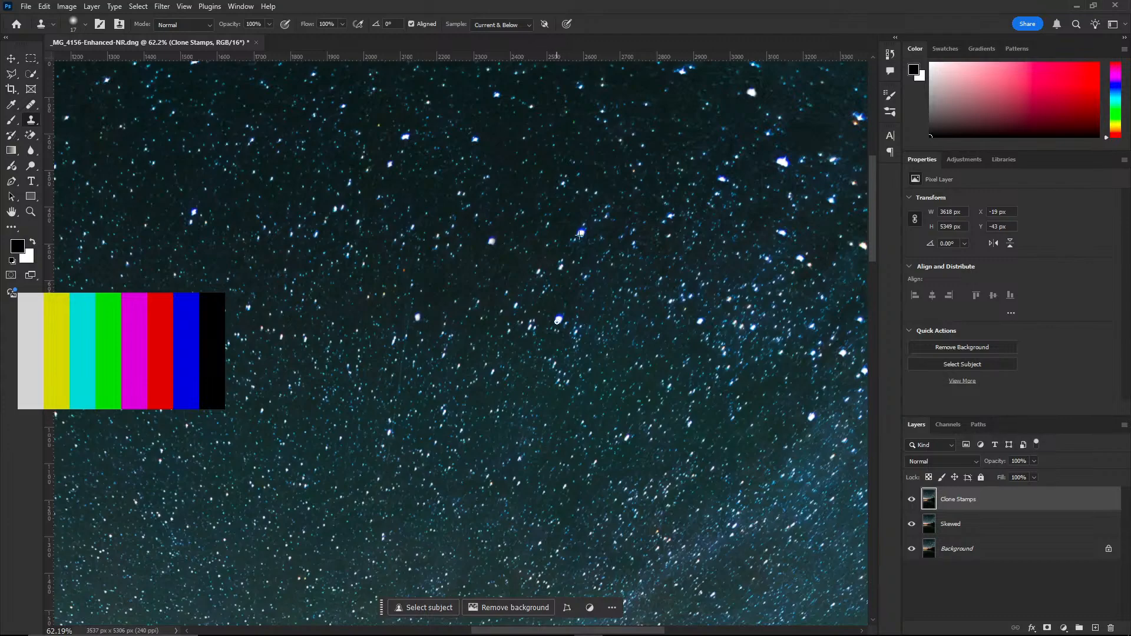
pyautogui.scroll(8, 559, 341)
pyautogui.keyDown('alt'); pyautogui.click(510, 228); pyautogui.keyUp('alt')
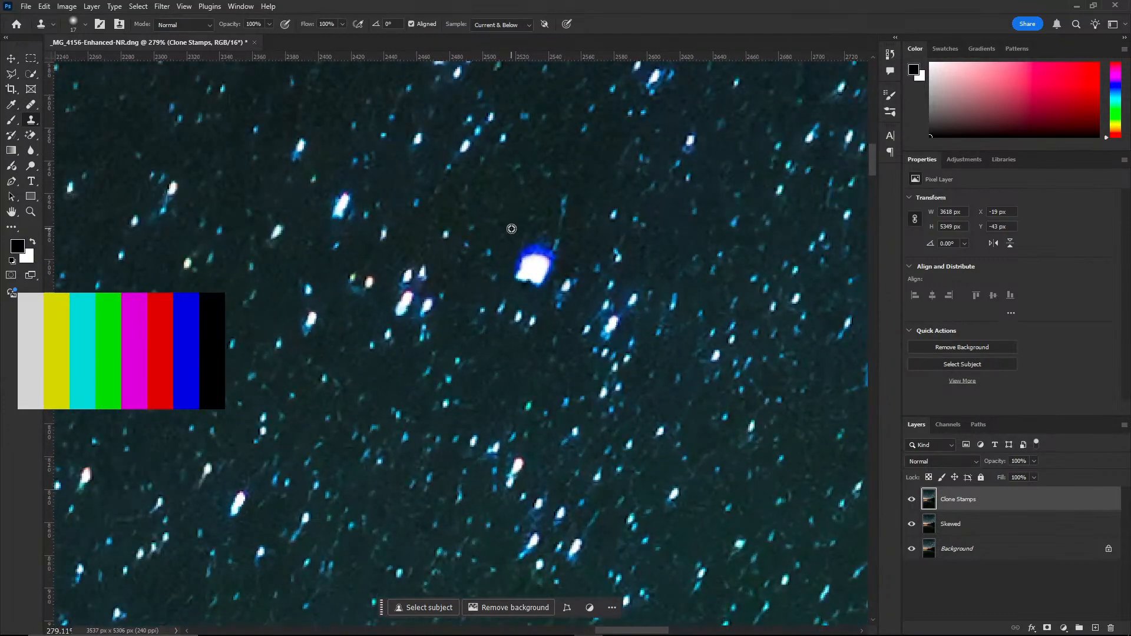
pyautogui.moveTo(518, 245)
pyautogui.mouseDown()
pyautogui.moveTo(532, 240)
pyautogui.moveTo(558, 260)
pyautogui.mouseUp()
pyautogui.scroll(-12, 546, 285)
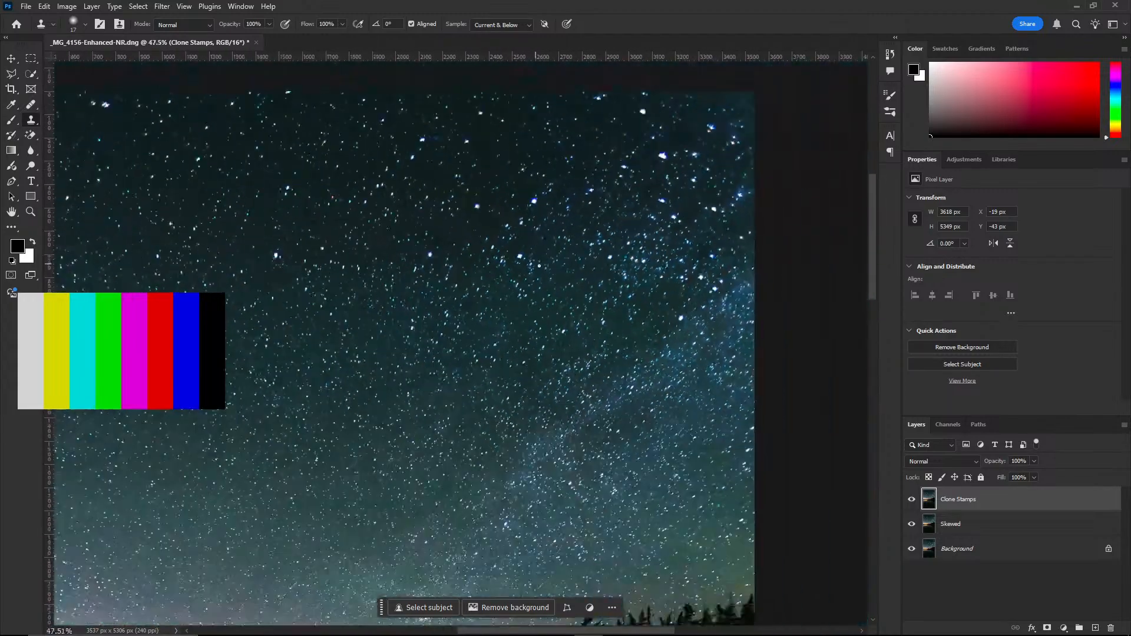
# Clone a bright star into the left middle part of the sky and blend the surrounding sky from a fresh nearby sample
pyautogui.scroll(3, 359, 336)
pyautogui.scroll(3, 298, 304)
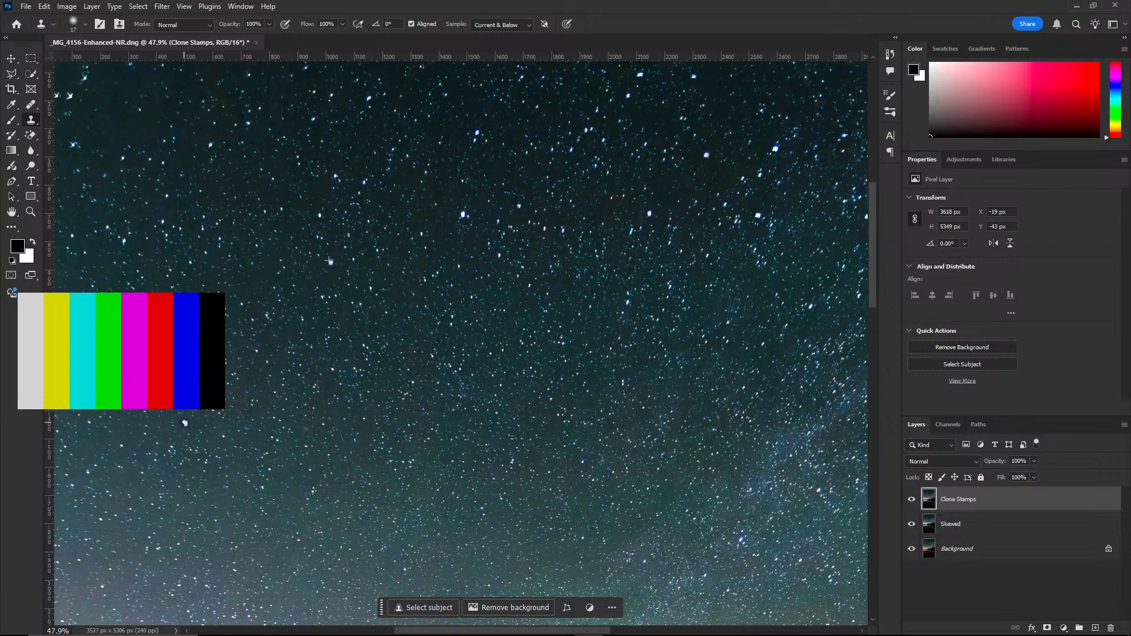
pyautogui.scroll(5, 147, 430)
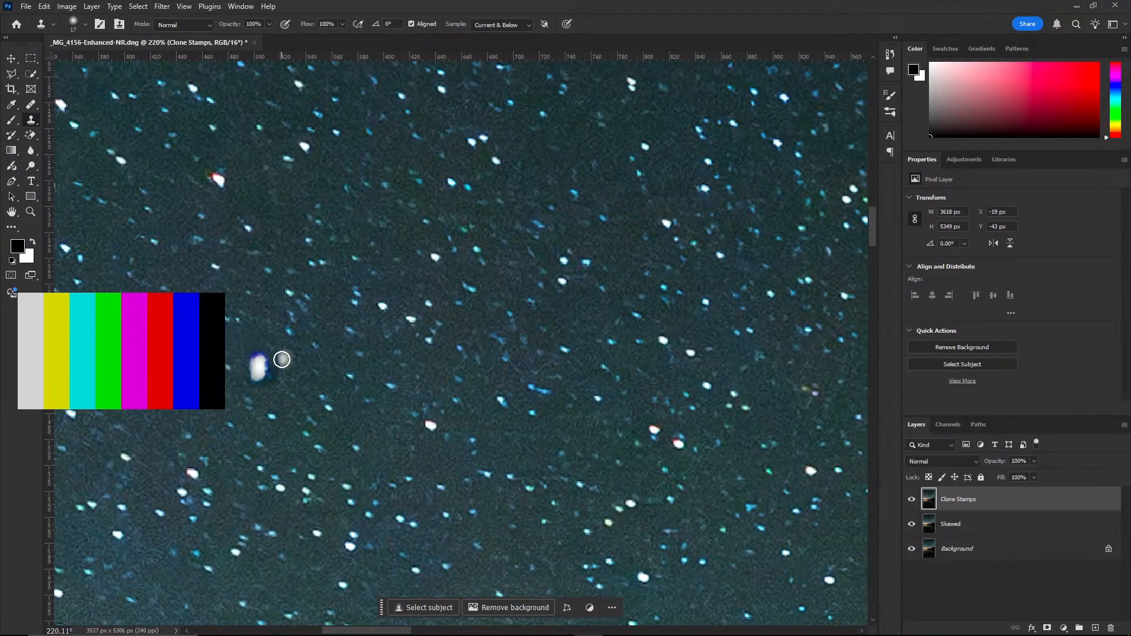
pyautogui.click(284, 361)
pyautogui.hotkey('ctrl', 'z')
pyautogui.keyDown('alt'); pyautogui.click(290, 358); pyautogui.keyUp('alt')
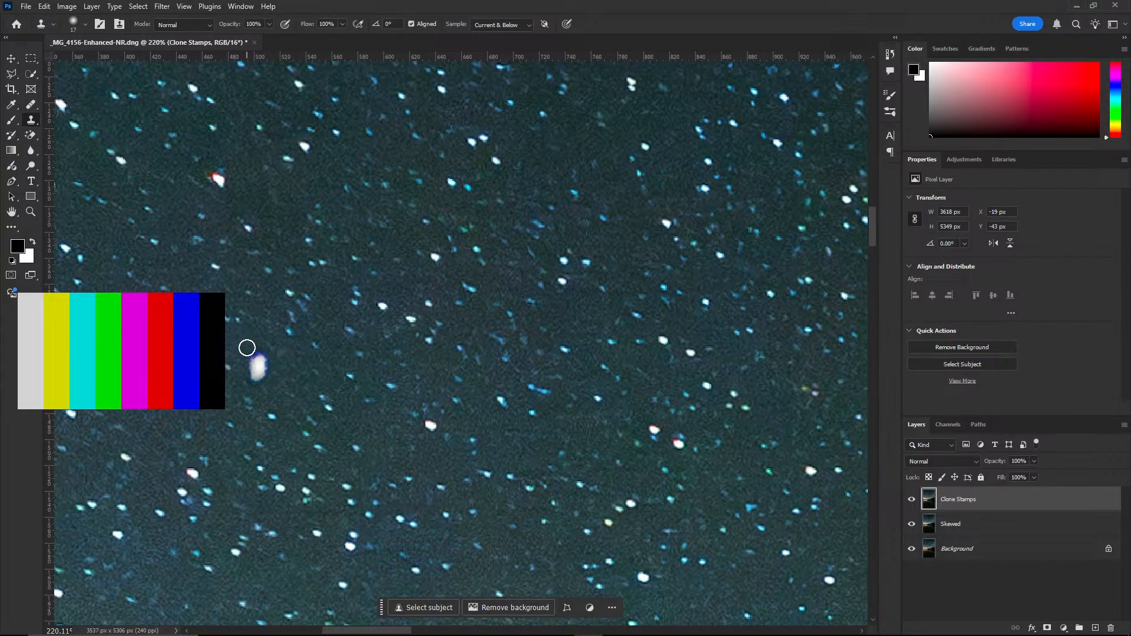
pyautogui.moveTo(247, 353); pyautogui.dragTo(268, 350)
pyautogui.scroll(-6, 336, 385)
pyautogui.scroll(-3, 470, 402)
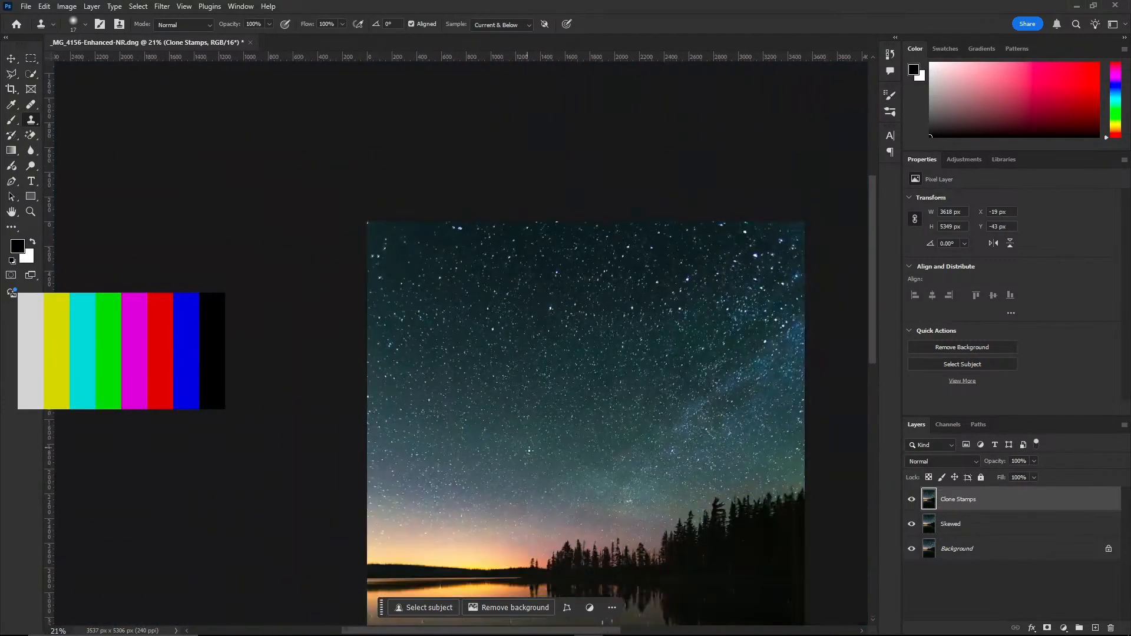
pyautogui.moveTo(537, 630); pyautogui.dragTo(561, 631)
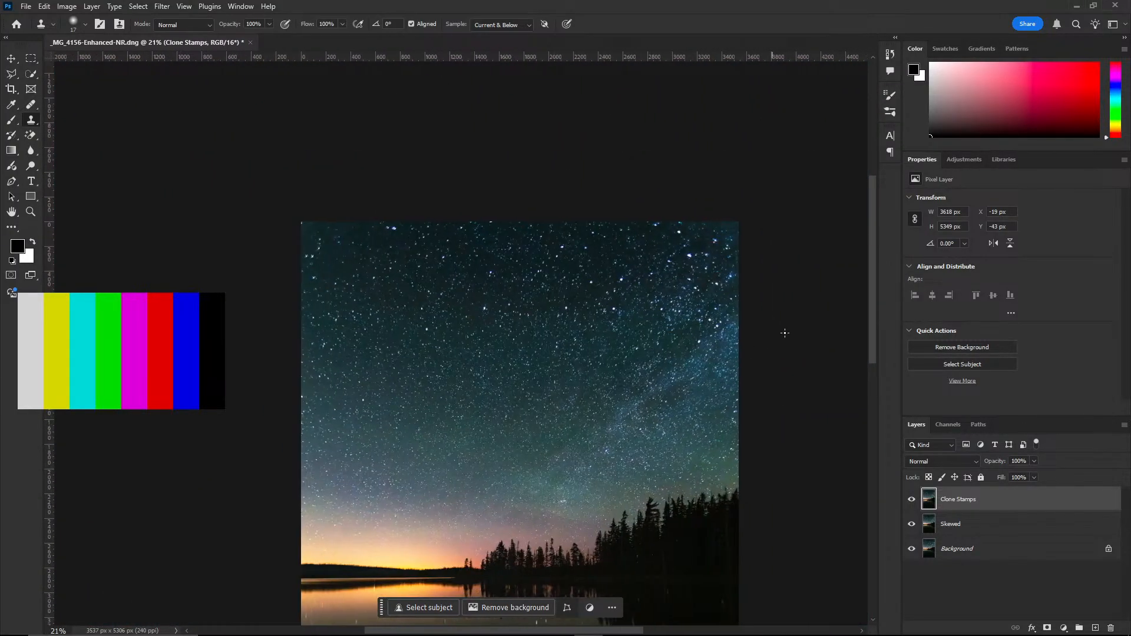
pyautogui.moveTo(874, 296); pyautogui.dragTo(873, 332)
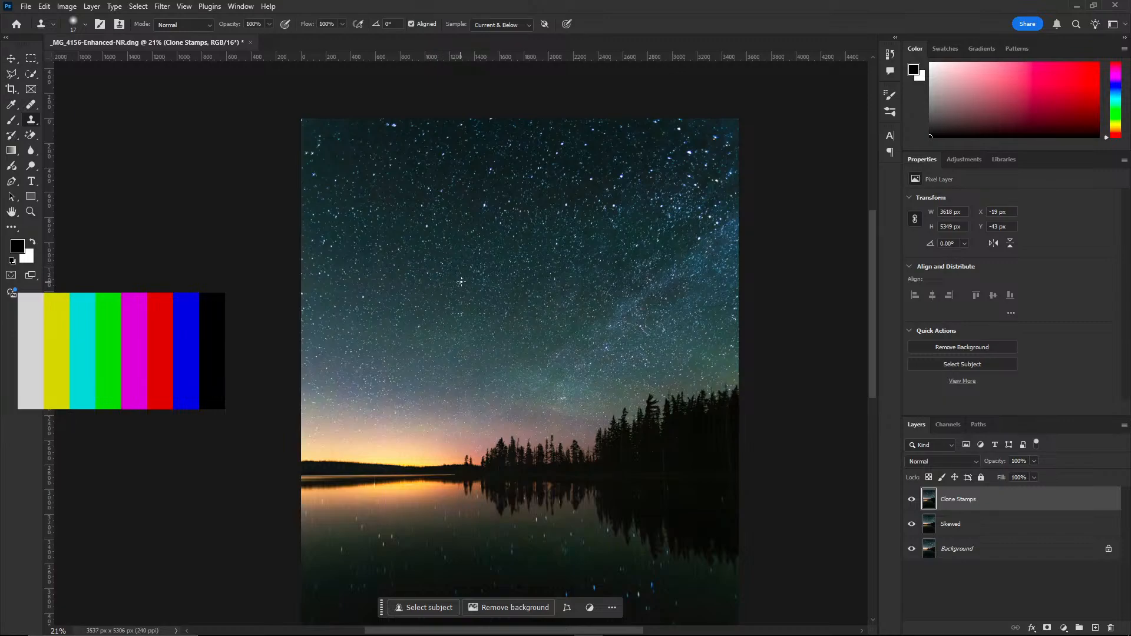
# Clone a bright star into the sky left of the Milky Way at mid-height and blend the sky around it
pyautogui.scroll(5, 471, 286)
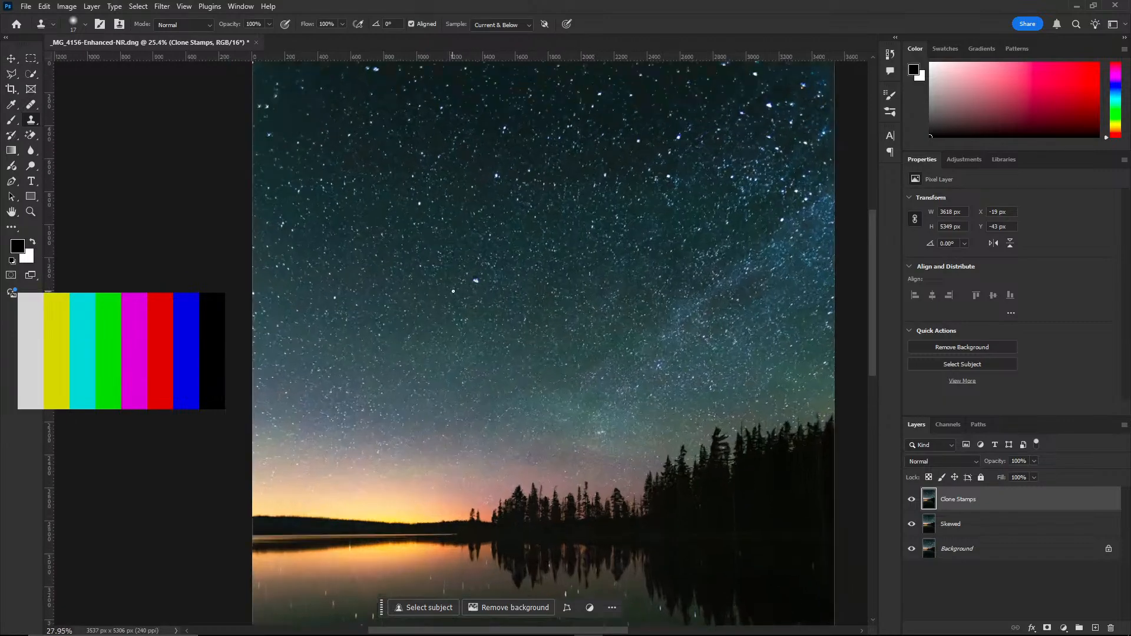
pyautogui.scroll(2, 507, 287)
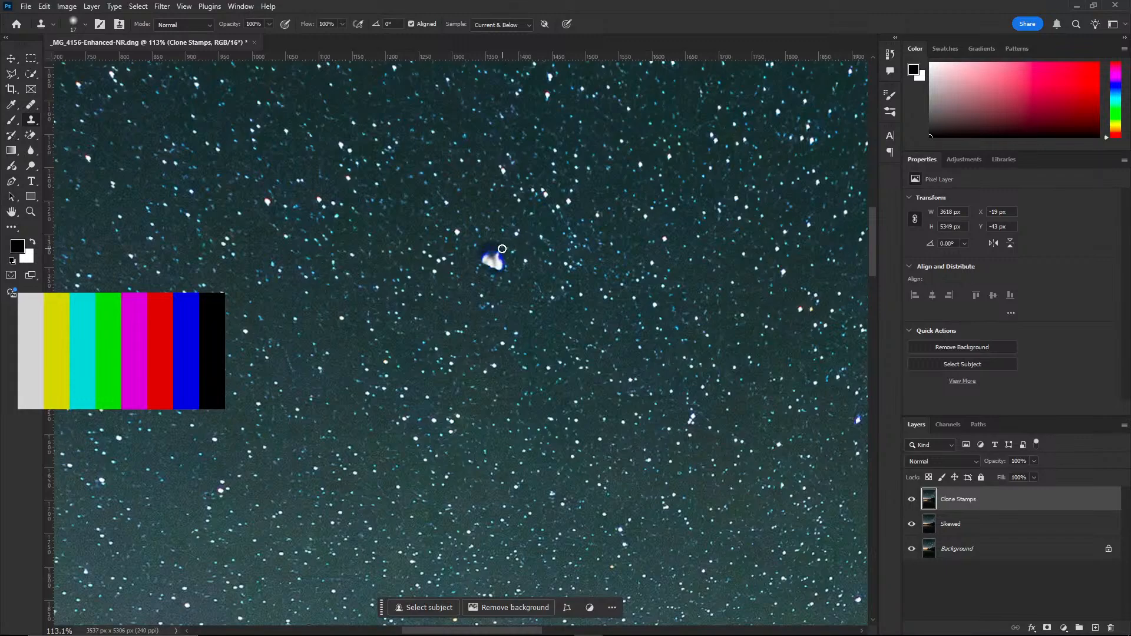
pyautogui.moveTo(495, 249)
pyautogui.mouseDown()
pyautogui.moveTo(479, 255)
pyautogui.moveTo(507, 268)
pyautogui.moveTo(504, 248)
pyautogui.moveTo(481, 262)
pyautogui.moveTo(502, 273)
pyautogui.mouseUp()
pyautogui.keyDown('alt'); pyautogui.click(524, 249); pyautogui.keyUp('alt')
pyautogui.keyDown('alt'); pyautogui.click(517, 277); pyautogui.keyUp('alt')
pyautogui.scroll(-10, 628, 283)
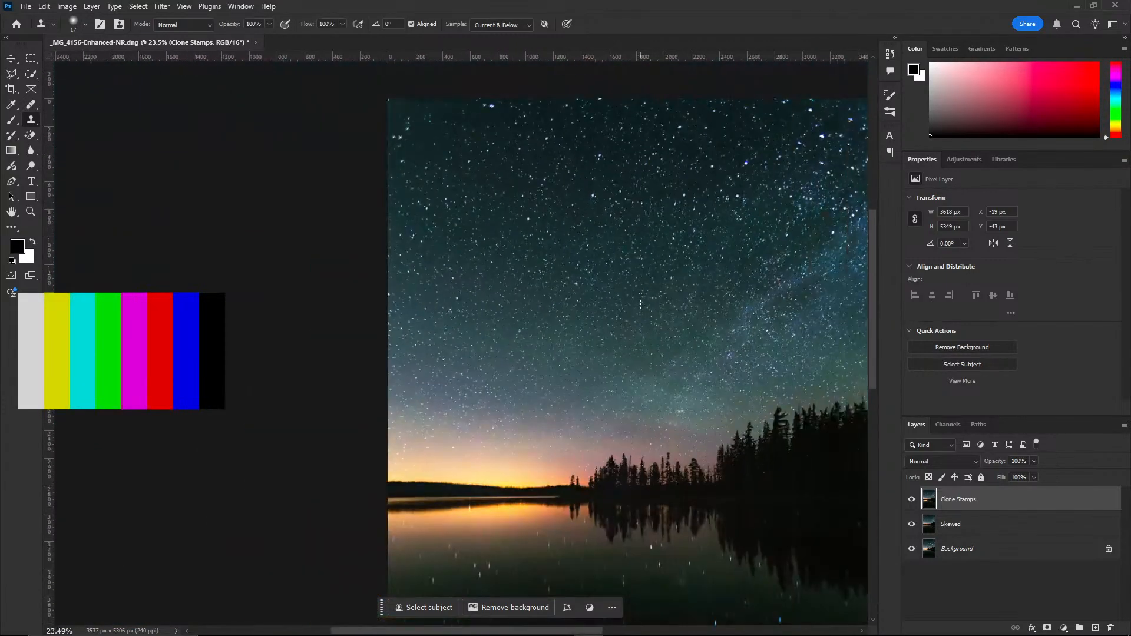
# Compare the photo with and without the Clone Stamps layer and examine the retouched sky, tree line and reflections
pyautogui.moveTo(568, 630); pyautogui.dragTo(621, 634)
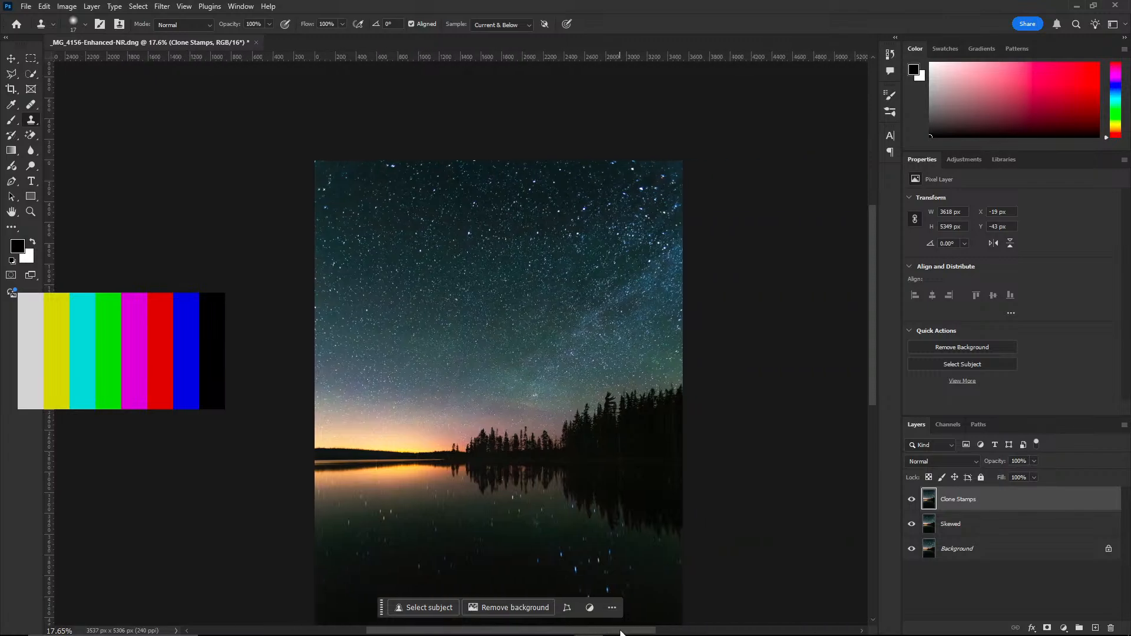
pyautogui.moveTo(871, 266); pyautogui.dragTo(873, 296)
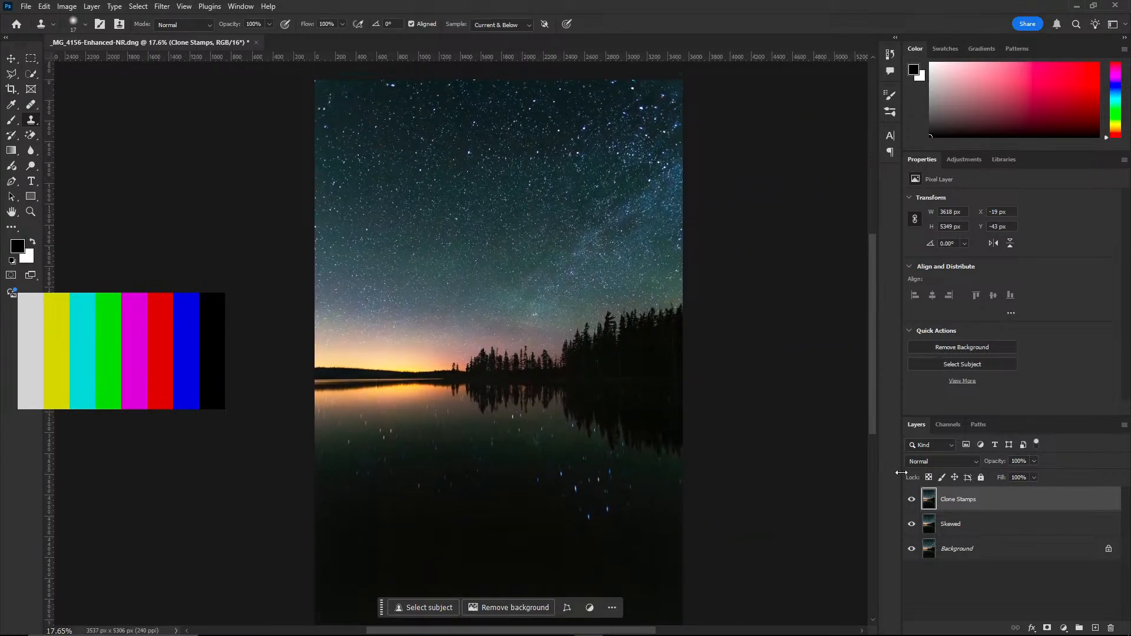
pyautogui.click(912, 499)
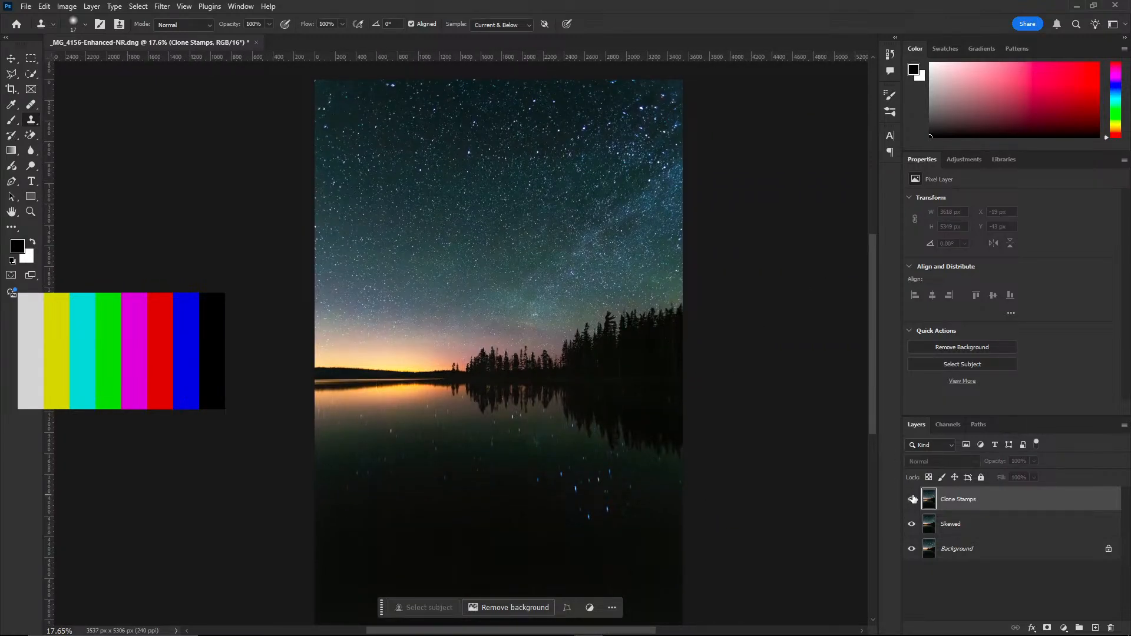
pyautogui.click(912, 499)
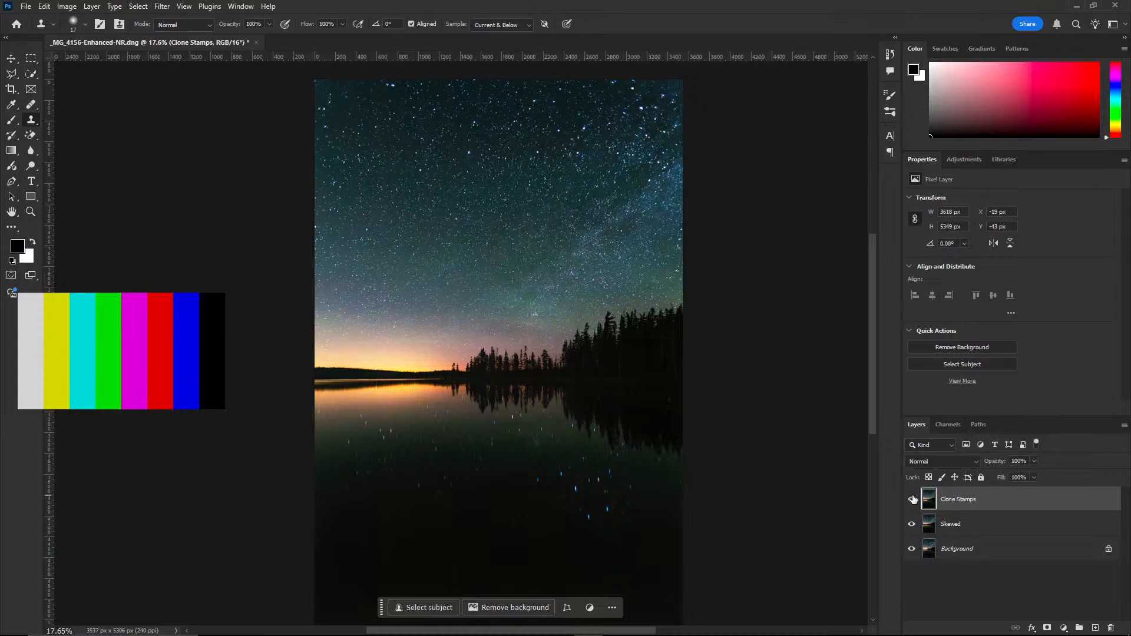
pyautogui.scroll(-2, 644, 452)
pyautogui.moveTo(876, 334); pyautogui.dragTo(876, 361)
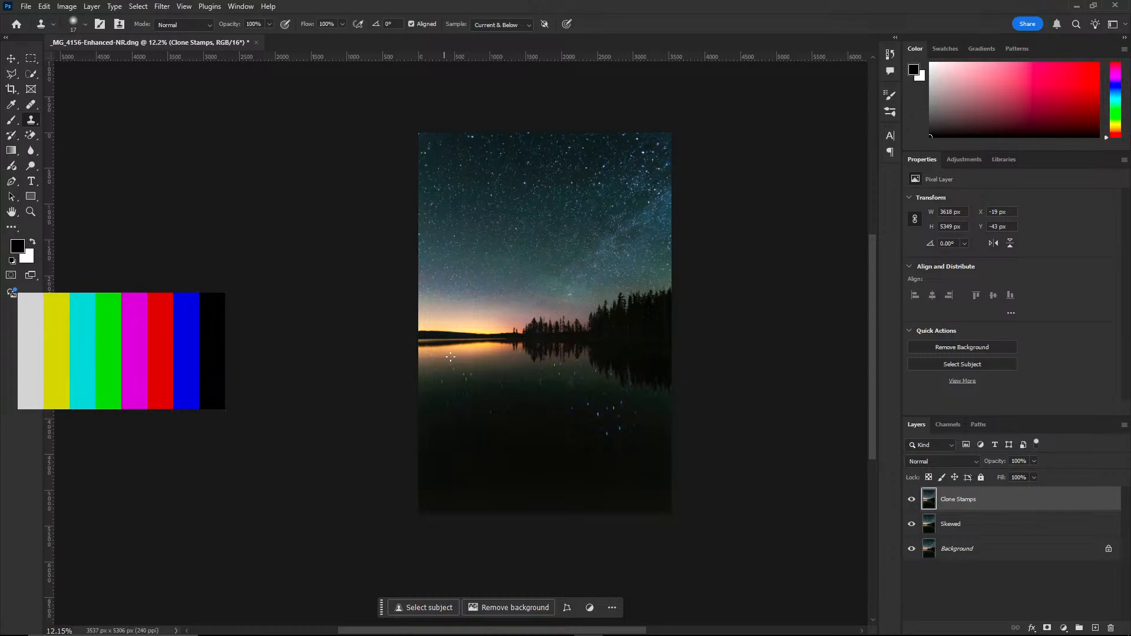
pyautogui.scroll(3, 557, 348)
pyautogui.scroll(-3, 553, 348)
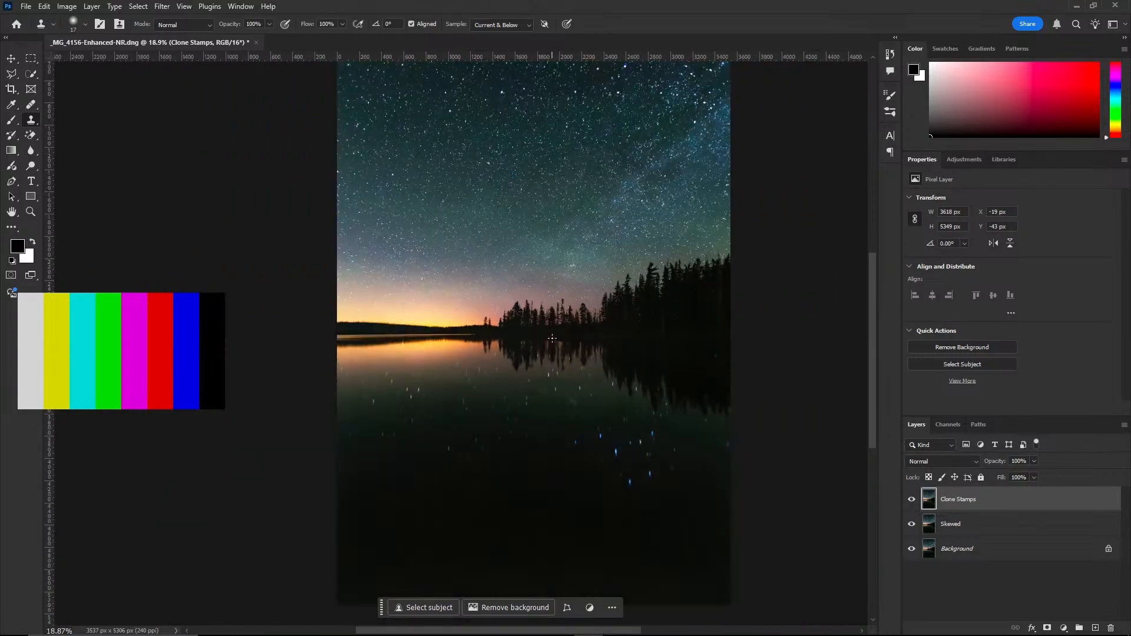
pyautogui.scroll(2, 549, 348)
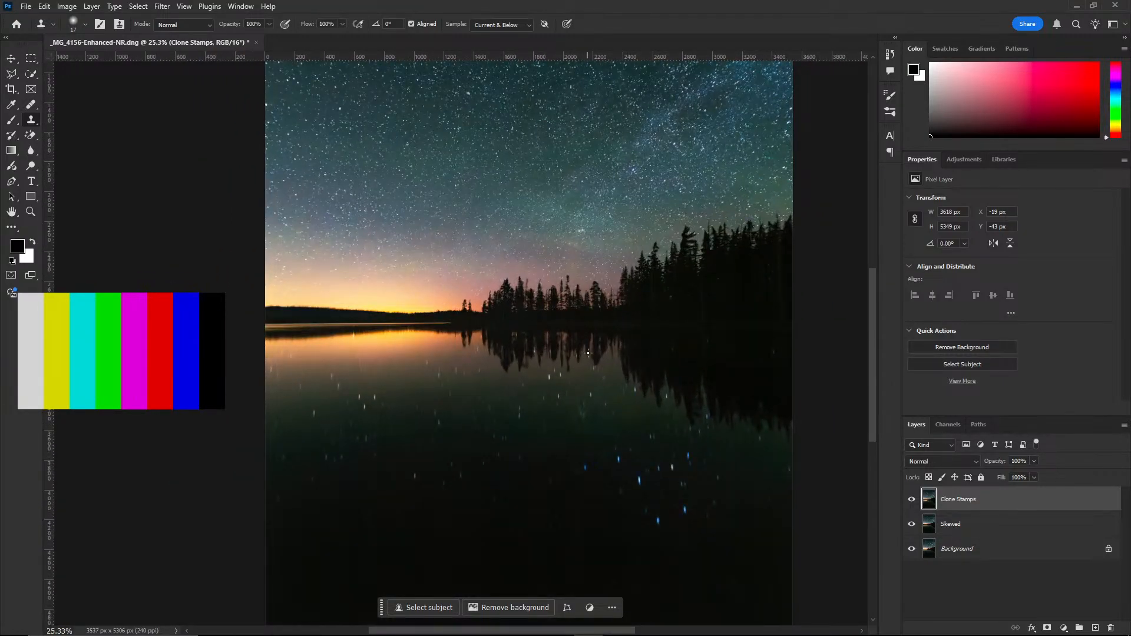
pyautogui.scroll(-2, 625, 367)
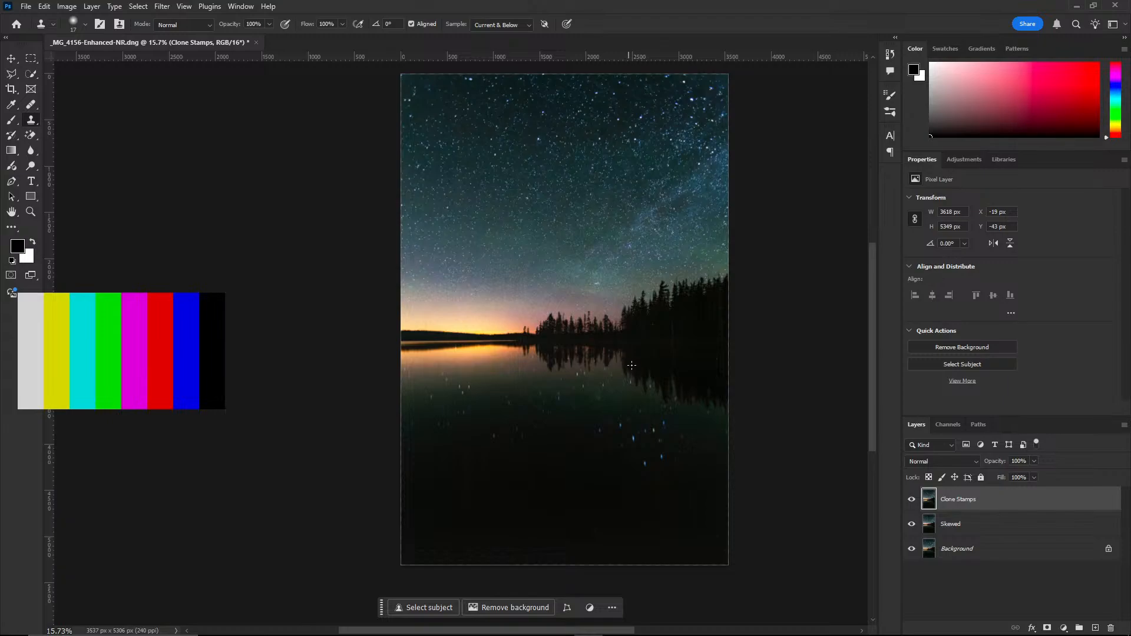
pyautogui.scroll(1, 632, 365)
pyautogui.scroll(-1, 642, 365)
pyautogui.scroll(1, 654, 365)
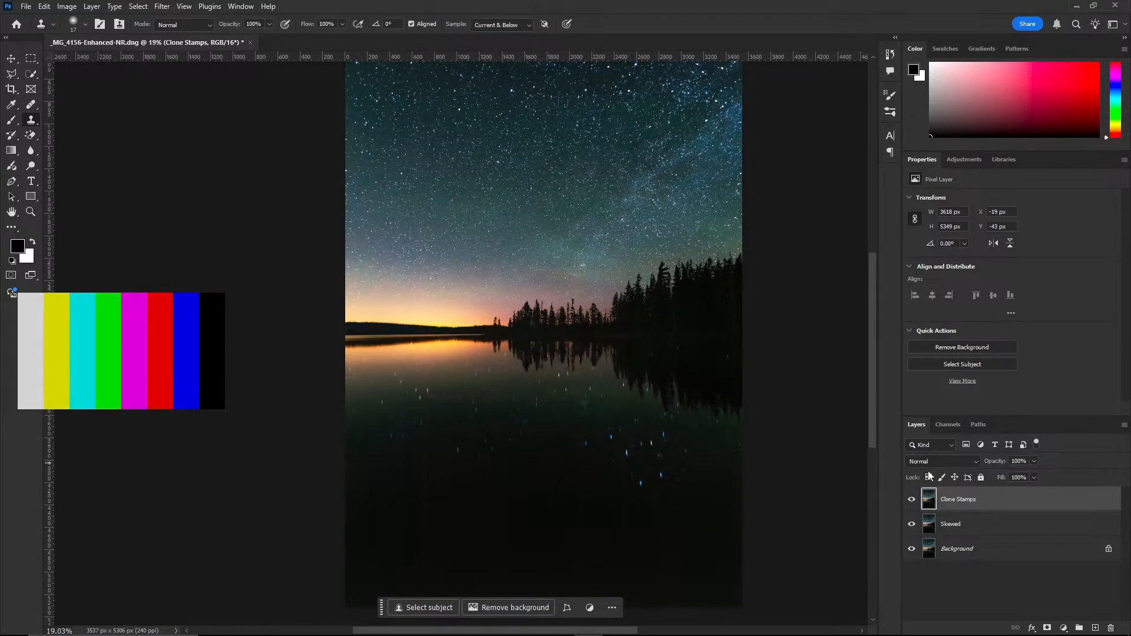
# Duplicate the Clone Stamps layer and name the copy High Pass
pyautogui.rightClick(971, 498)
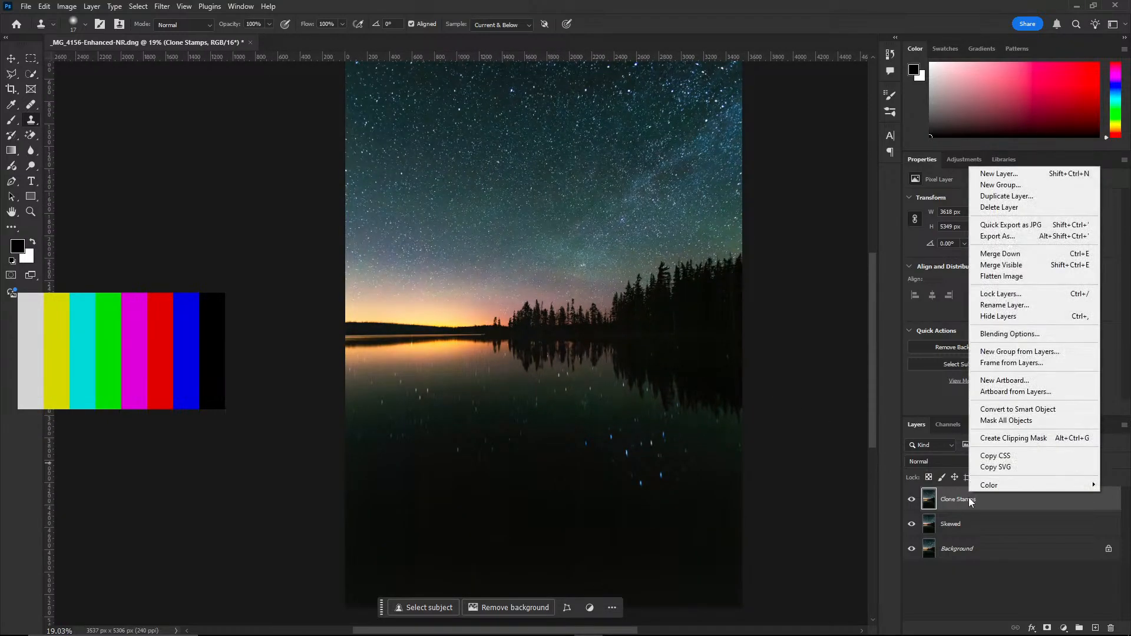
pyautogui.click(1021, 200)
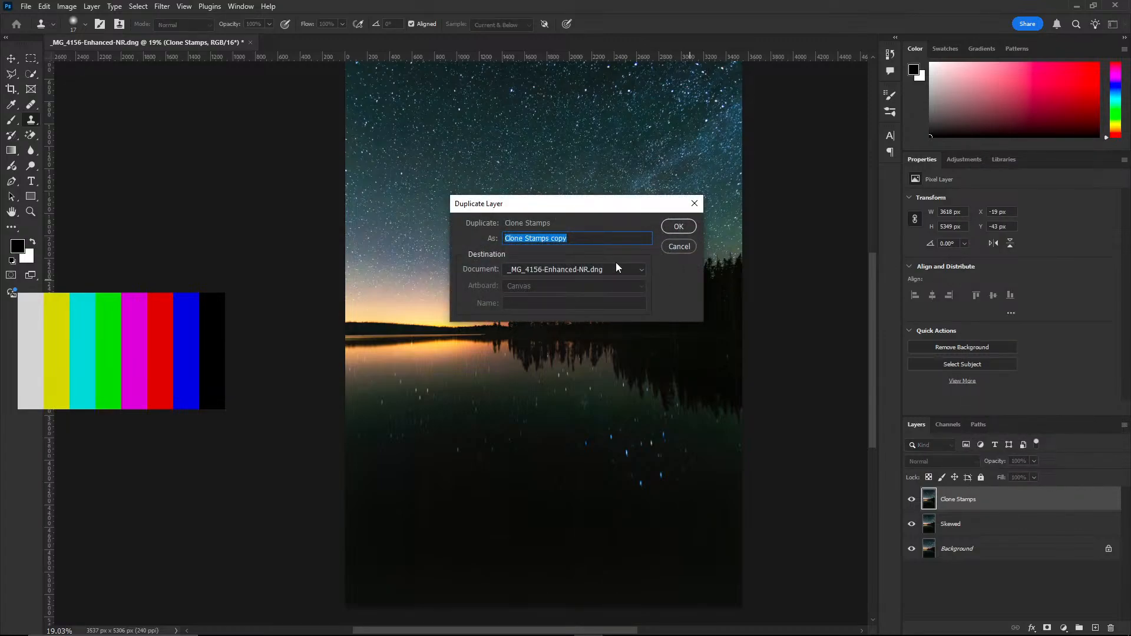
pyautogui.write('High Pass')
pyautogui.press('Return')
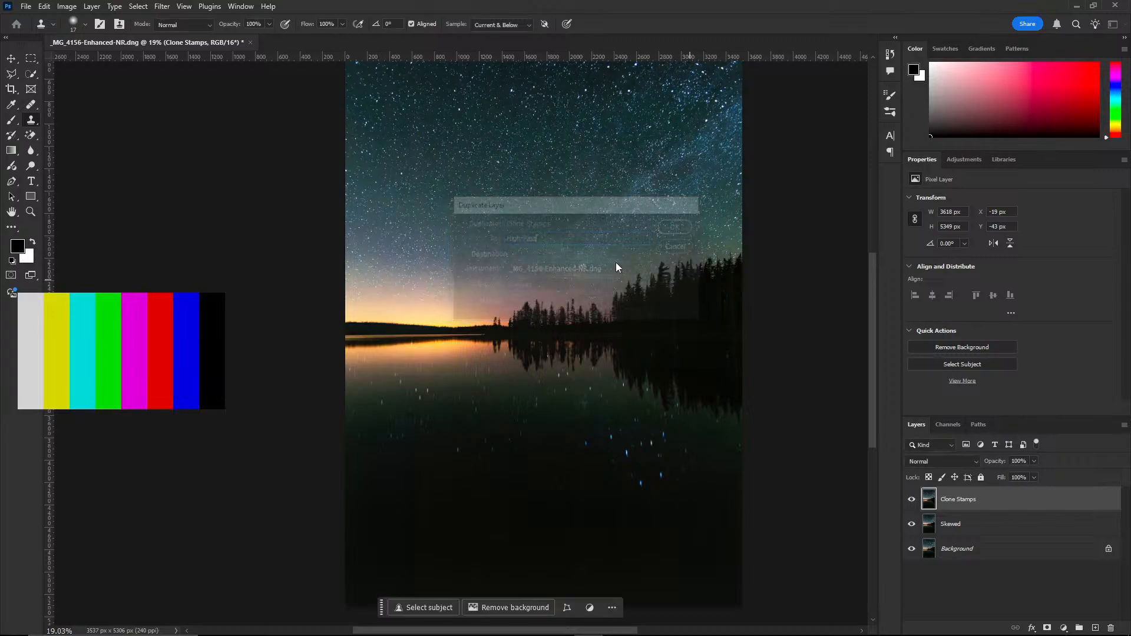
# Apply a High Pass filter with a radius of 23.5 pixels to the High Pass layer
pyautogui.click(168, 8)
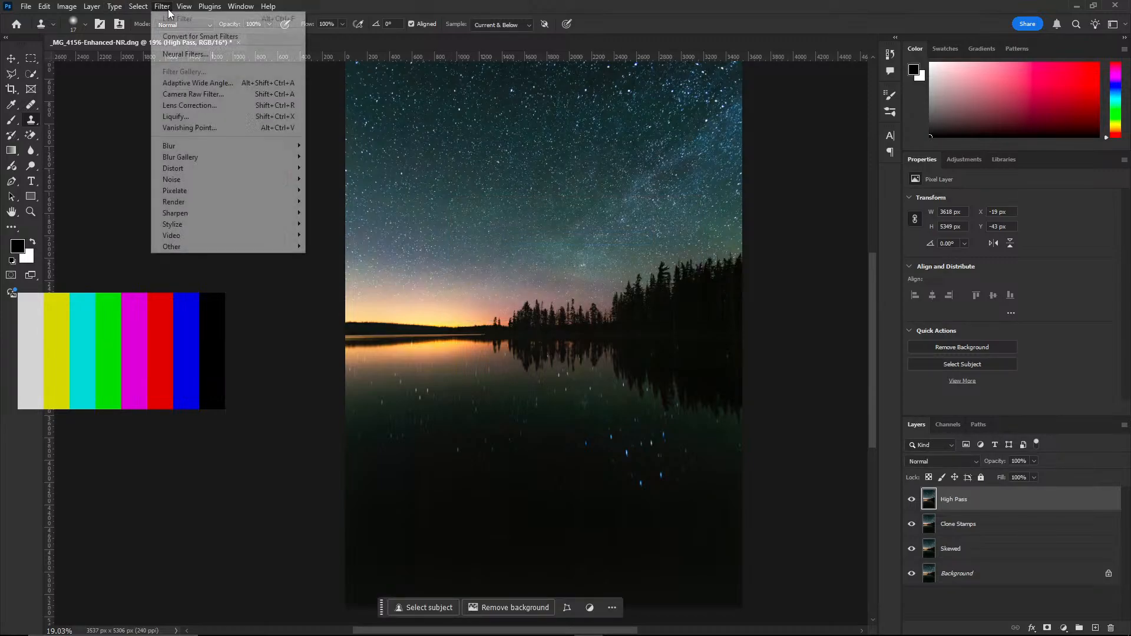
pyautogui.moveTo(225, 246)
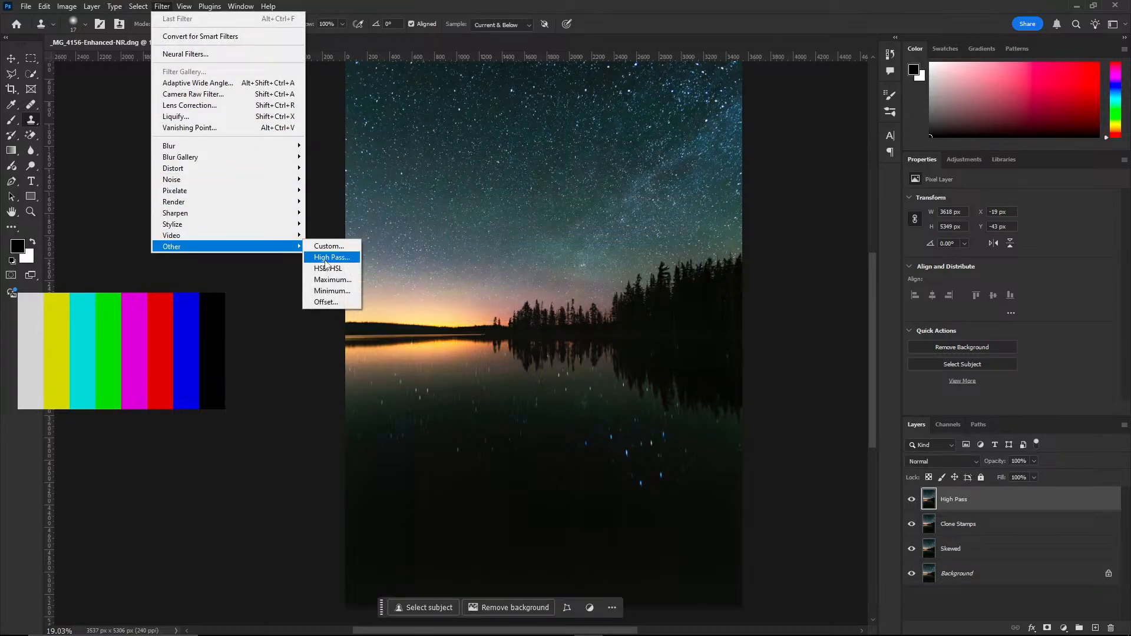
pyautogui.click(327, 257)
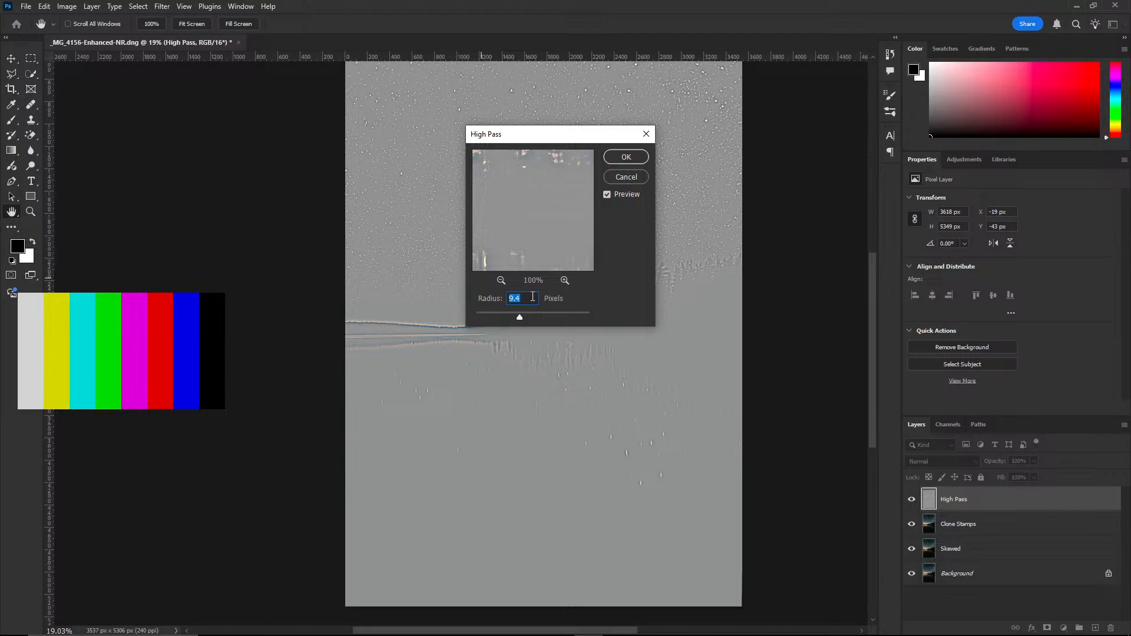
pyautogui.moveTo(521, 319)
pyautogui.mouseDown()
pyautogui.moveTo(554, 320)
pyautogui.moveTo(529, 318)
pyautogui.mouseUp()
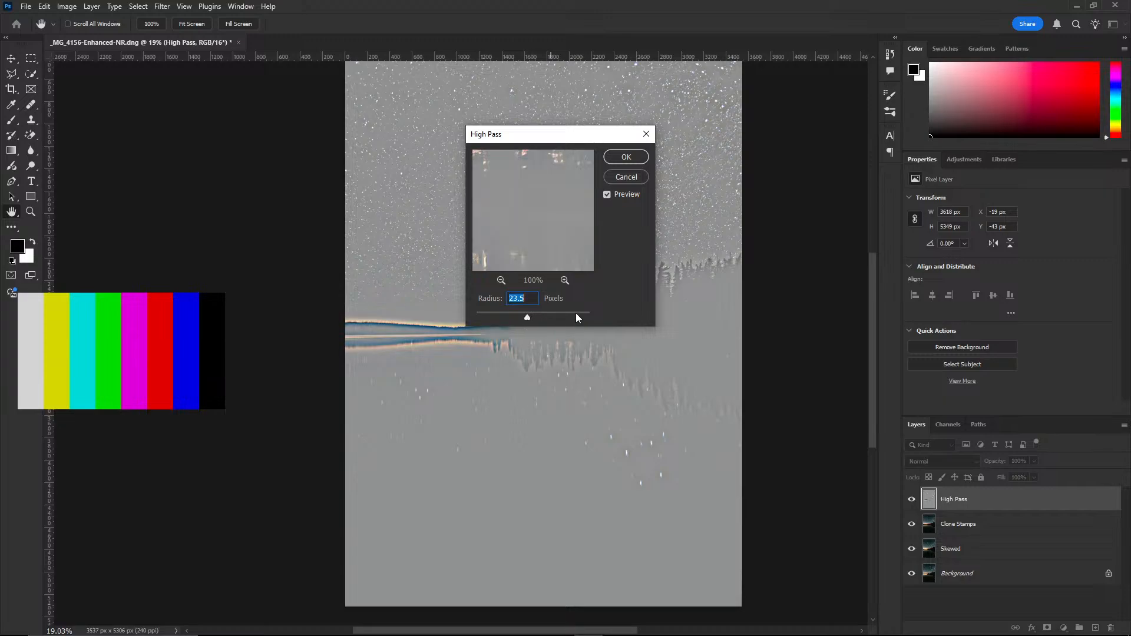
pyautogui.click(625, 157)
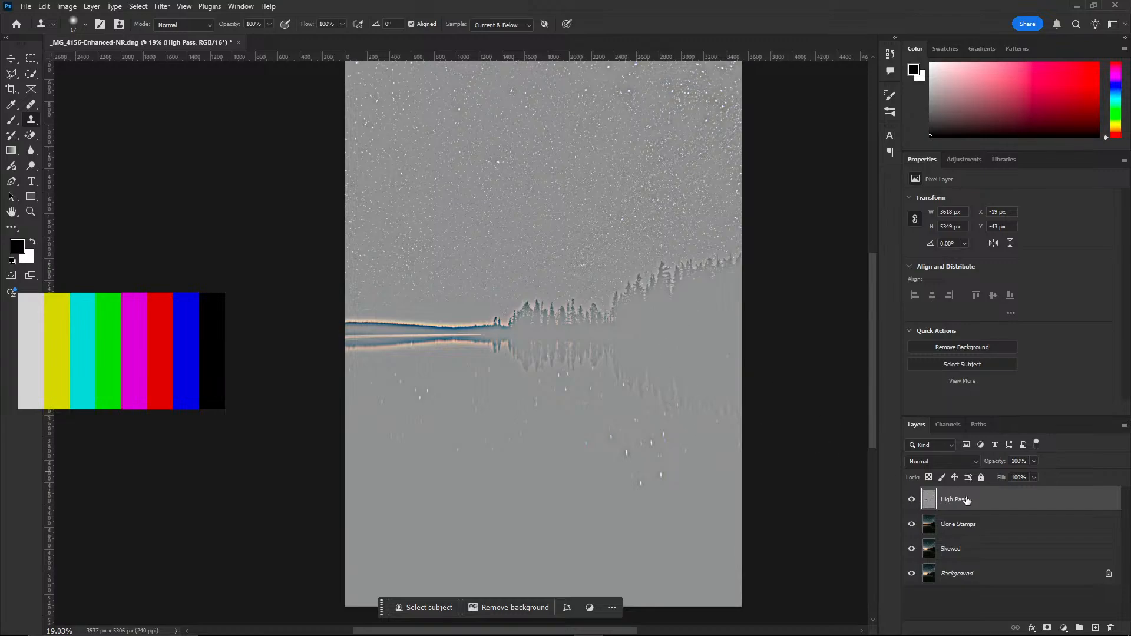
# Set the High Pass layer to Overlay blend mode and lower its opacity to 30%
pyautogui.click(974, 461)
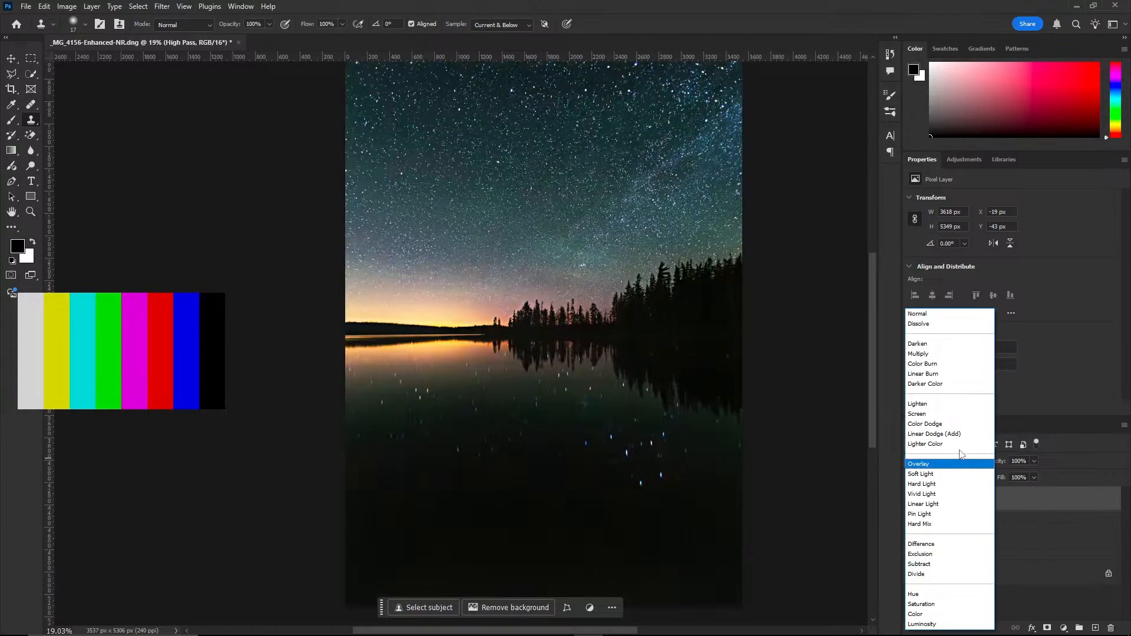
pyautogui.click(950, 464)
pyautogui.click(1035, 462)
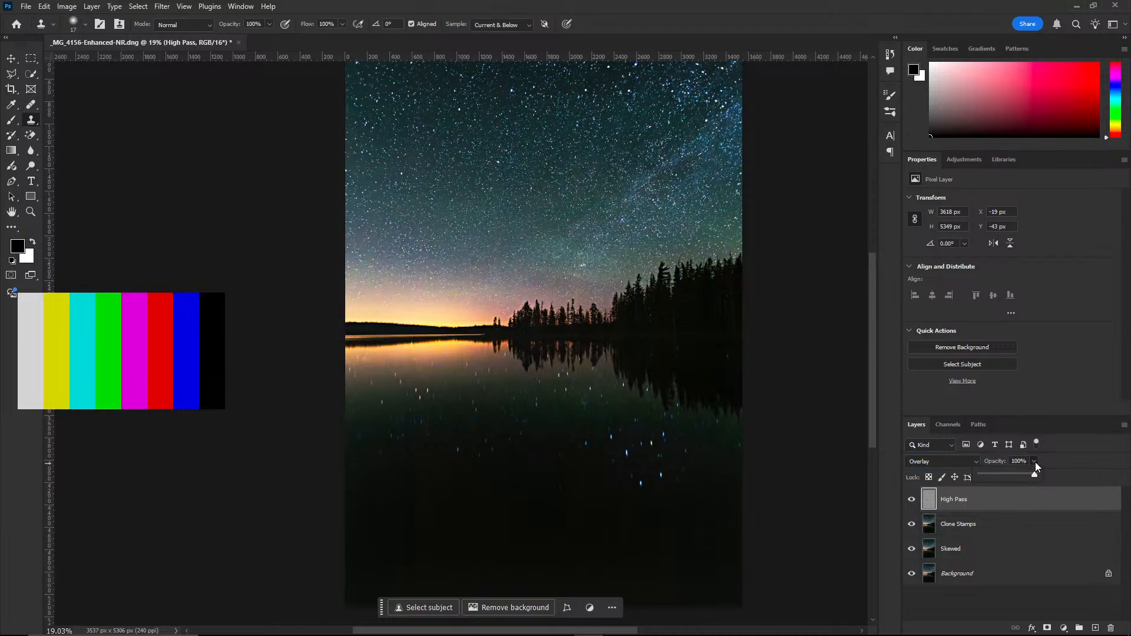
pyautogui.moveTo(1036, 474); pyautogui.dragTo(998, 479)
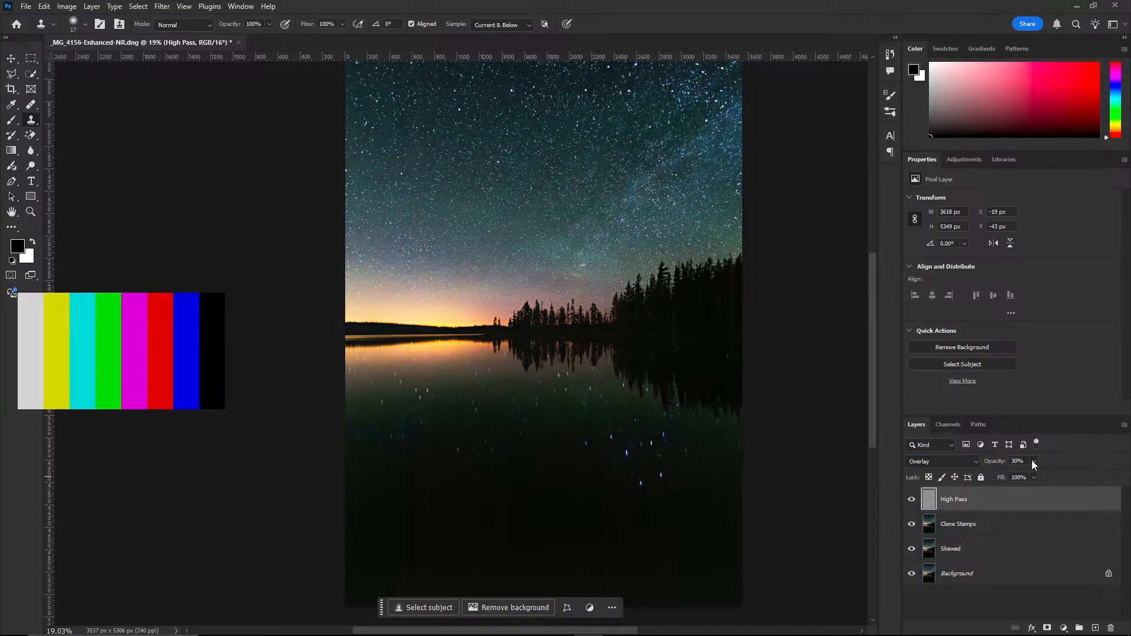
# Compare the photo with and without the High Pass layer at 30% opacity
pyautogui.click(912, 499)
pyautogui.click(912, 499)
pyautogui.click(911, 499)
pyautogui.click(912, 499)
pyautogui.click(911, 499)
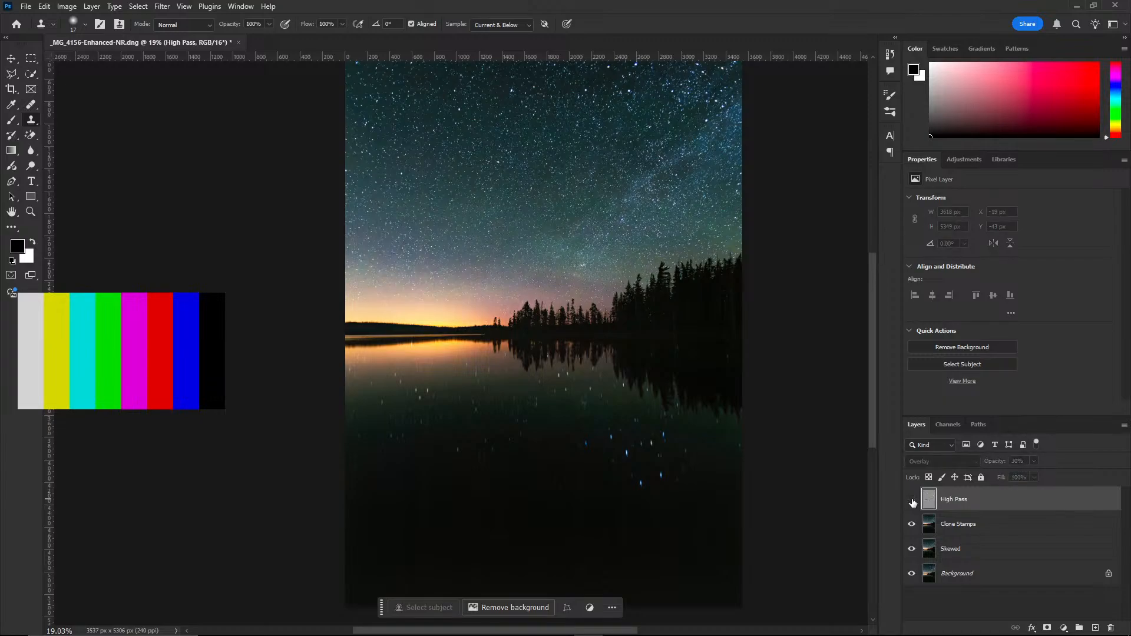
pyautogui.click(912, 499)
pyautogui.click(911, 500)
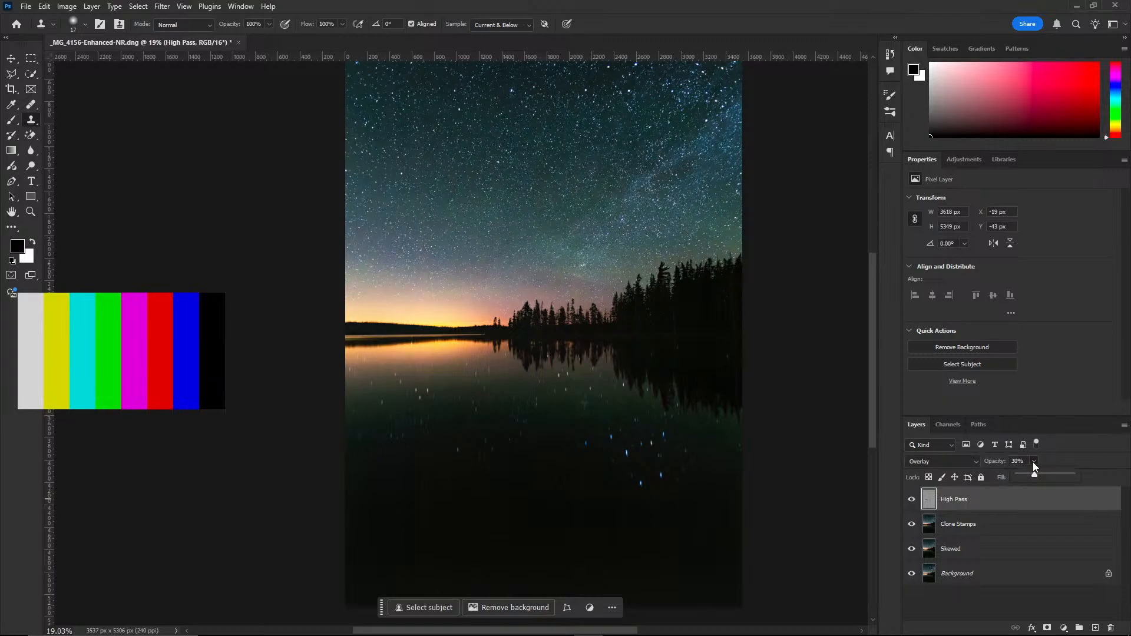
# Raise the High Pass layer's opacity to 100% and compare the photo with and without the layer
pyautogui.click(911, 500)
pyautogui.click(912, 500)
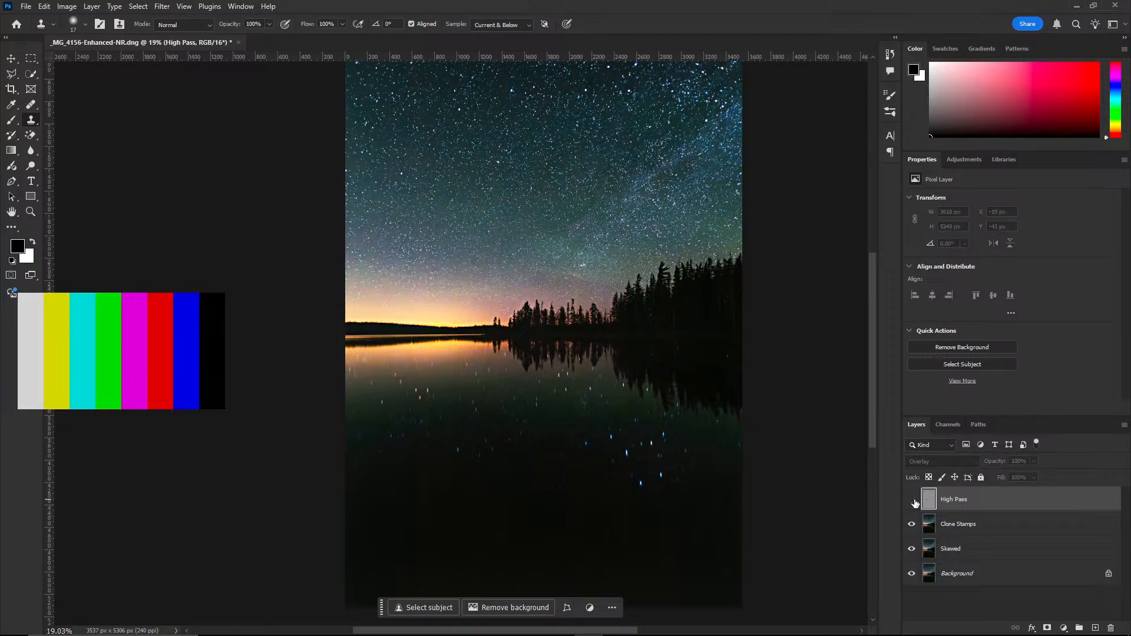
pyautogui.click(912, 500)
pyautogui.click(912, 500)
pyautogui.scroll(-2, 791, 435)
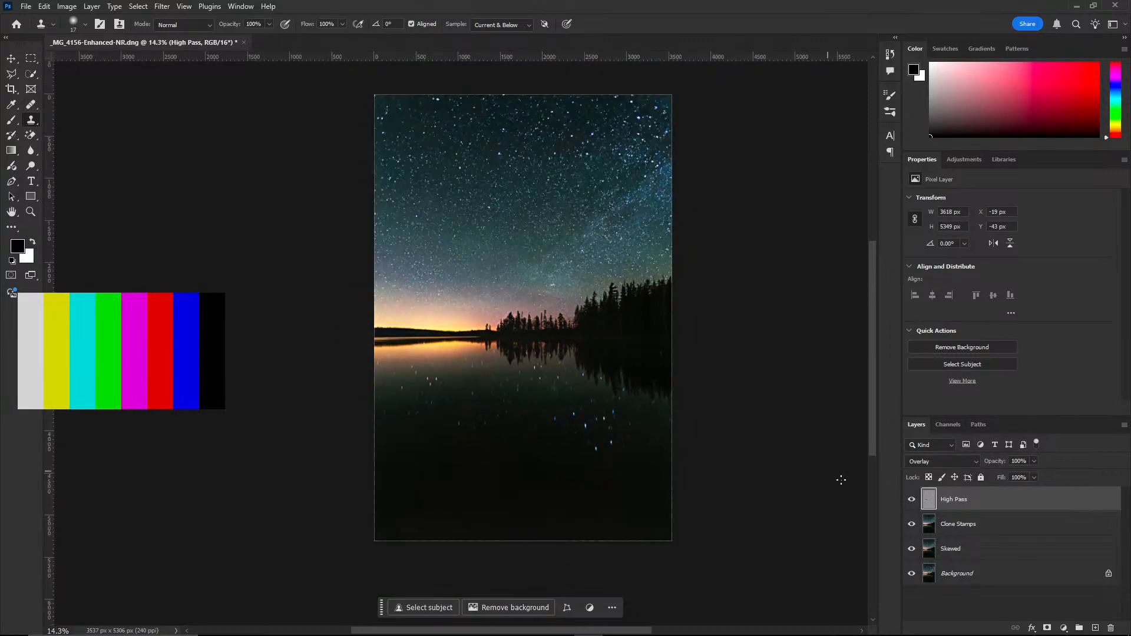
pyautogui.click(912, 501)
pyautogui.click(912, 501)
pyautogui.click(912, 501)
pyautogui.click(912, 501)
# Set the High Pass layer's opacity to 40% and check the photo with and without the layer
pyautogui.click(1034, 461)
pyautogui.moveTo(1027, 472); pyautogui.dragTo(1003, 476)
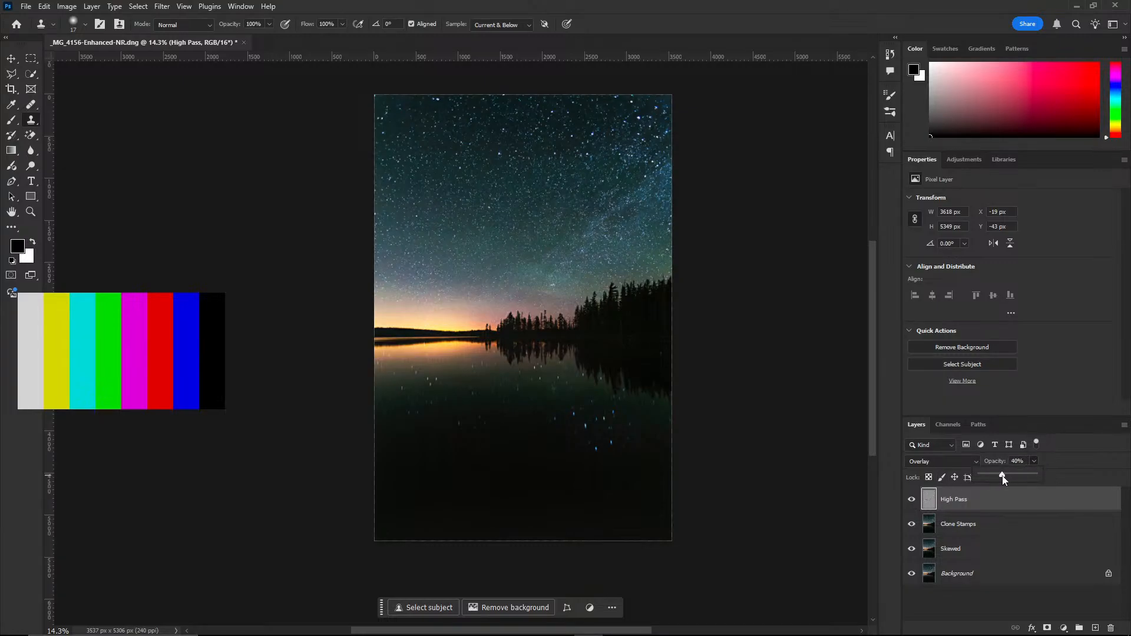
pyautogui.click(912, 501)
pyautogui.click(913, 501)
pyautogui.scroll(2, 604, 395)
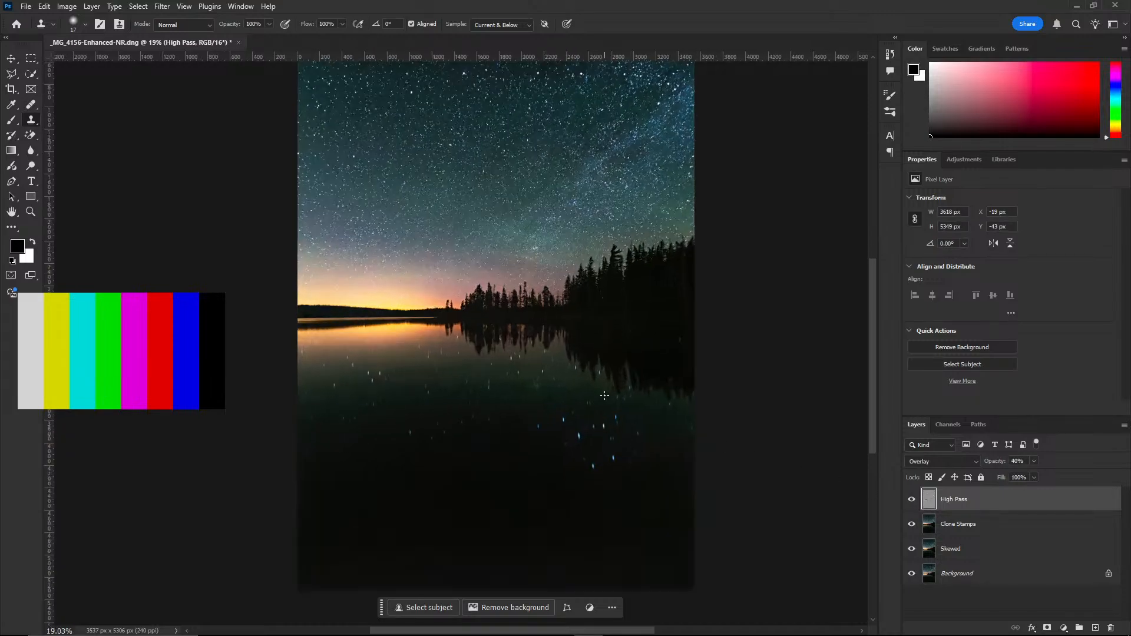
pyautogui.moveTo(875, 367); pyautogui.dragTo(875, 353)
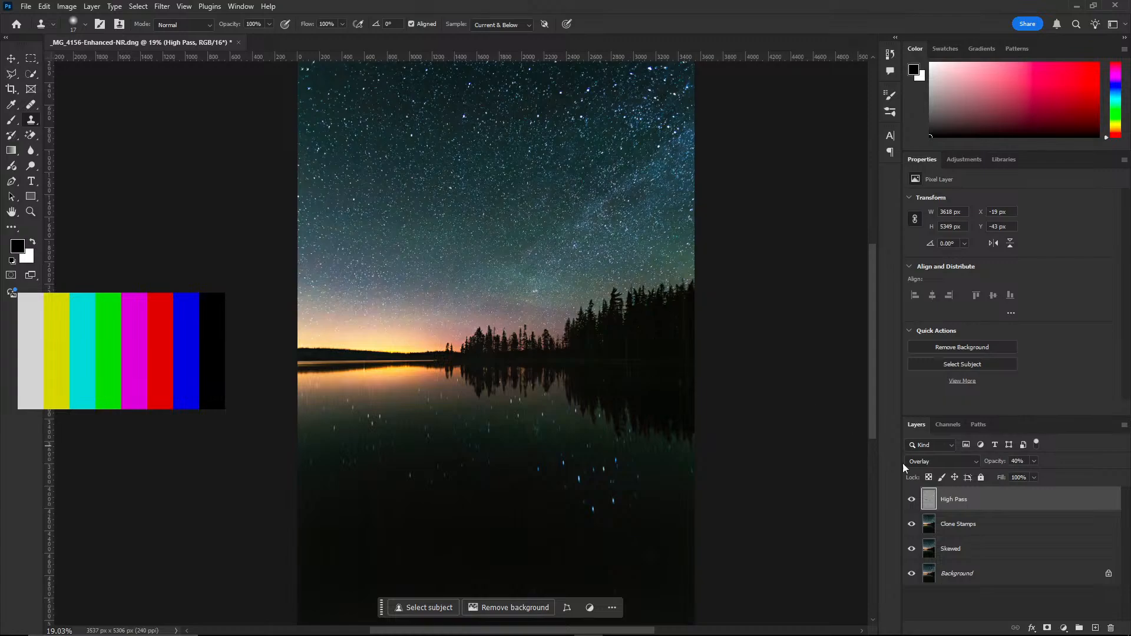
# Examine the High Pass layer's blending options in the Layer Style dialog and close the dialog
pyautogui.doubleClick(929, 503)
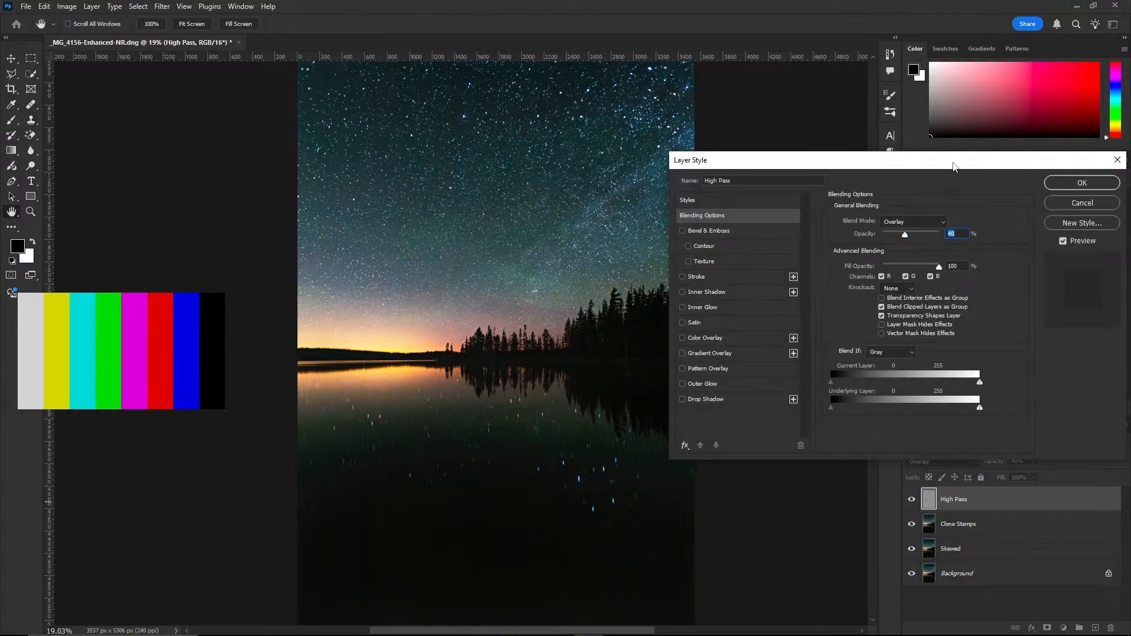
pyautogui.moveTo(955, 167); pyautogui.dragTo(905, 174)
pyautogui.click(1033, 190)
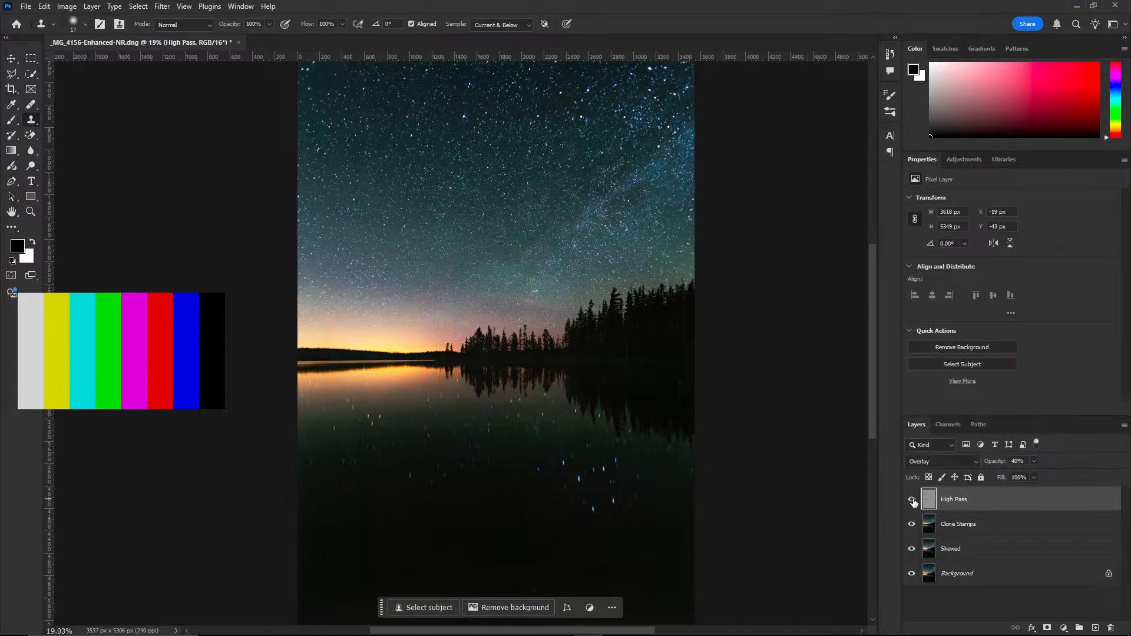
# Check the whole photo once more and save the layered file
pyautogui.scroll(-2, 843, 485)
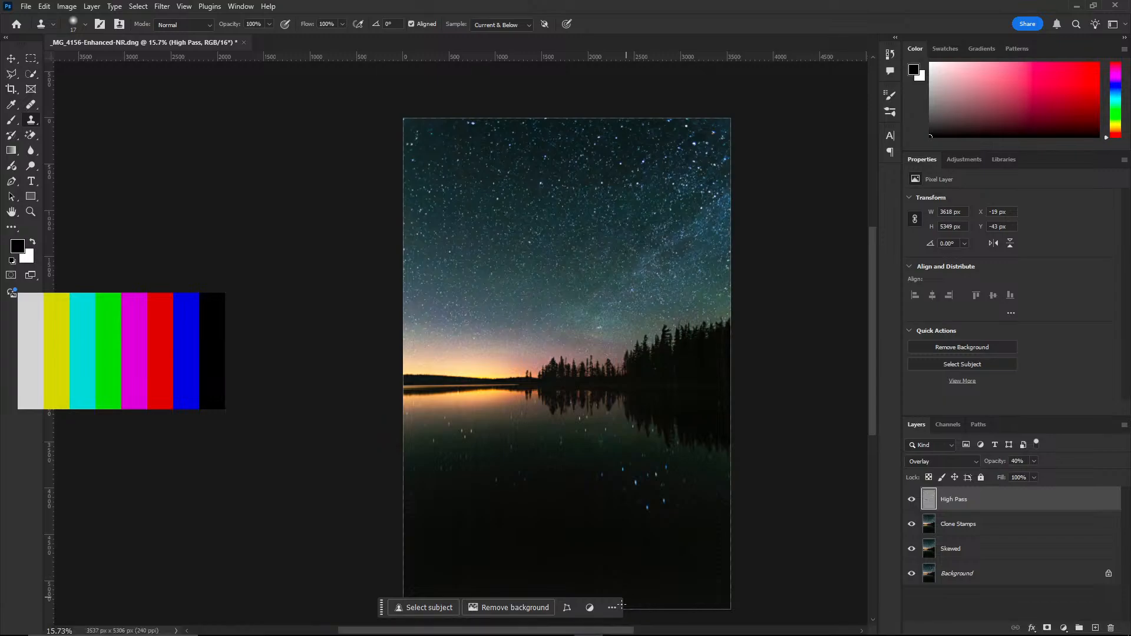
pyautogui.moveTo(608, 634); pyautogui.dragTo(626, 631)
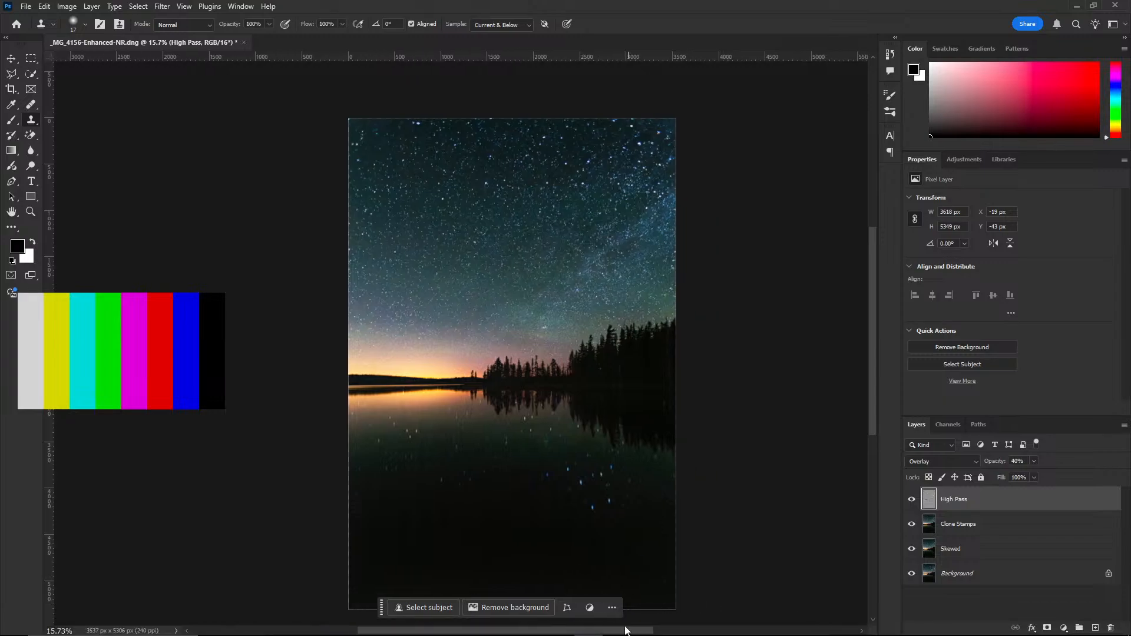
pyautogui.click(26, 6)
pyautogui.click(53, 139)
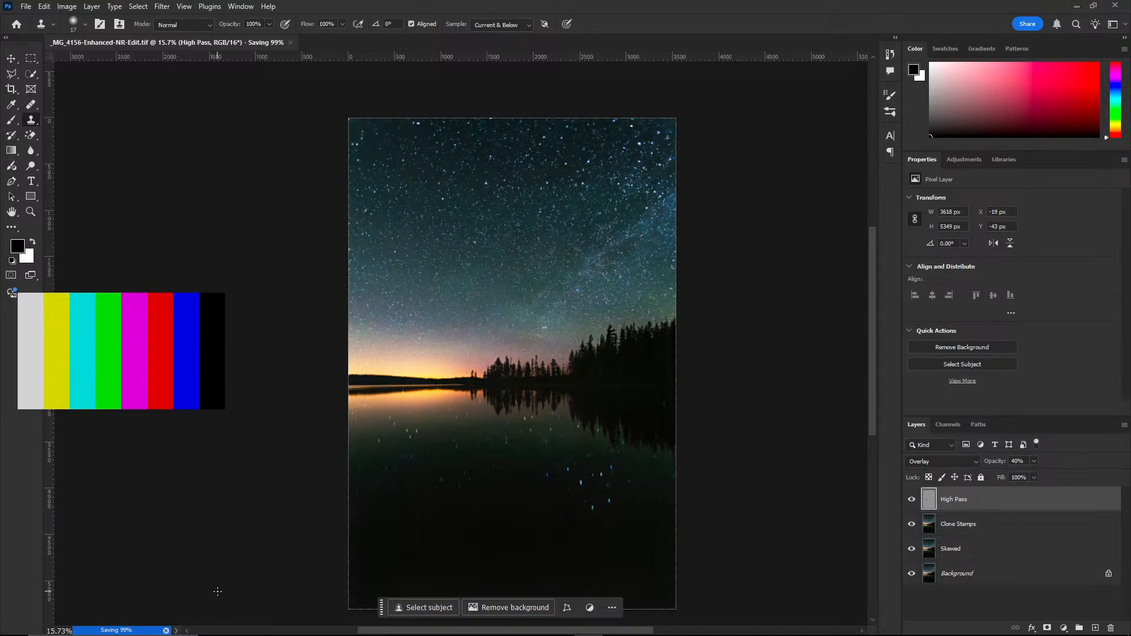
pyautogui.scroll(-1, 261, 560)
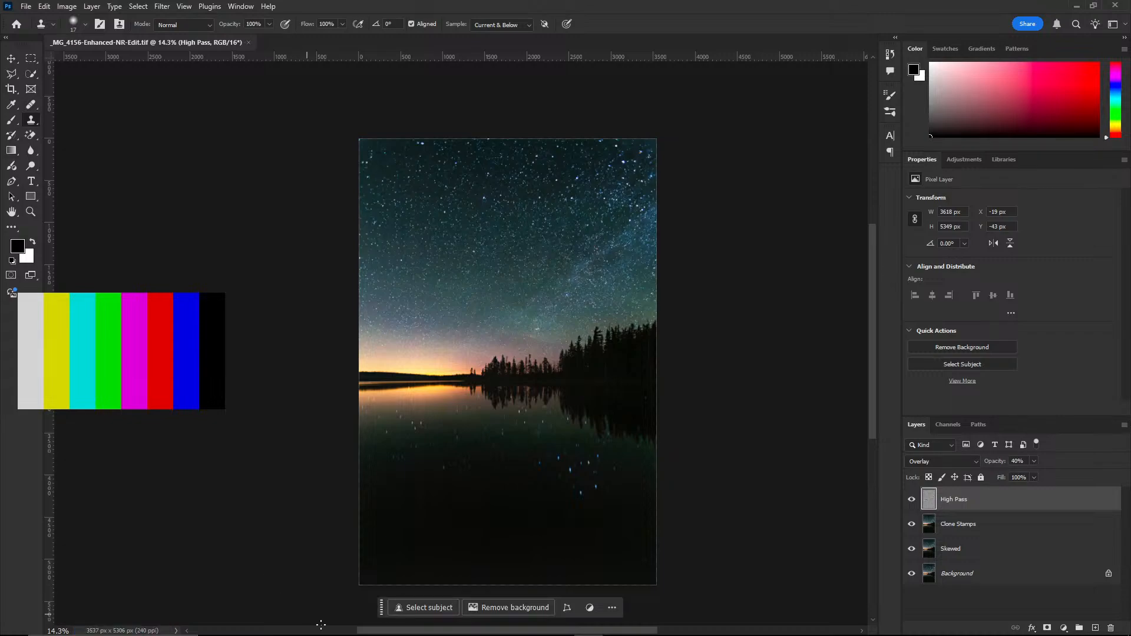
# Switch to Lightroom Classic and open _MG_4156.CR2 from the lake photo stack in the large single-photo view
pyautogui.click(532, 624)
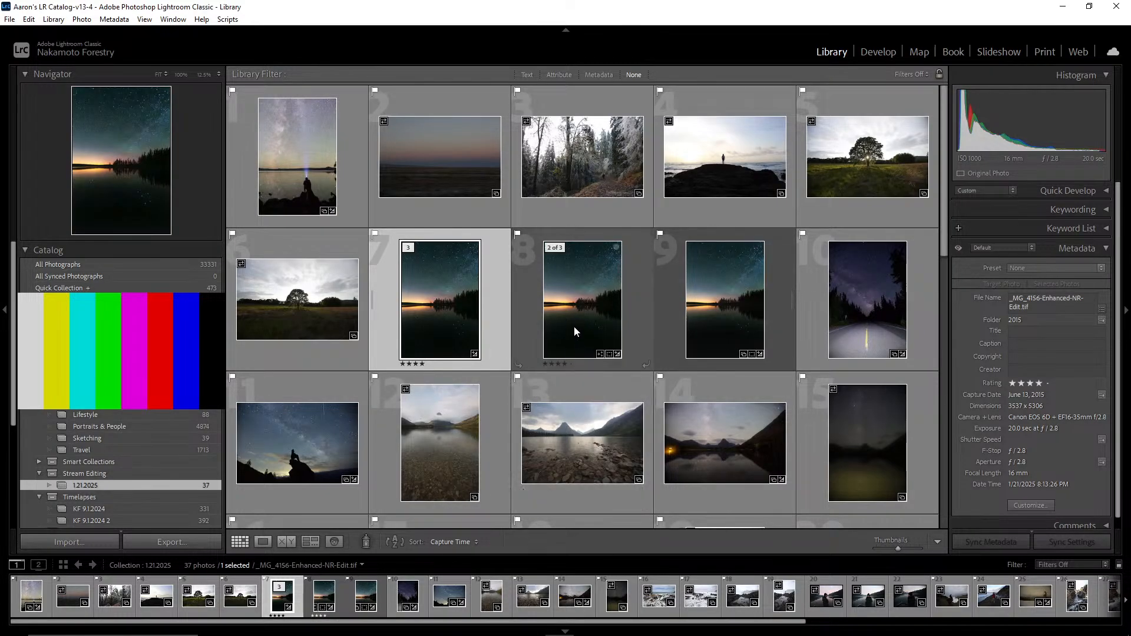
pyautogui.click(643, 312)
pyautogui.doubleClick(710, 308)
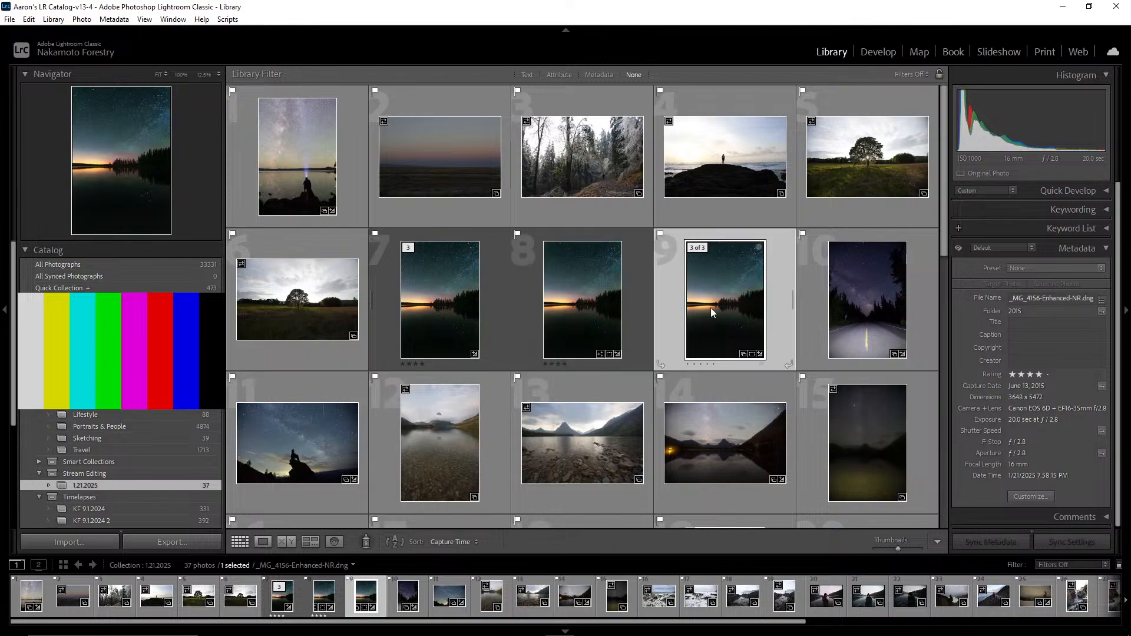
pyautogui.click(675, 336)
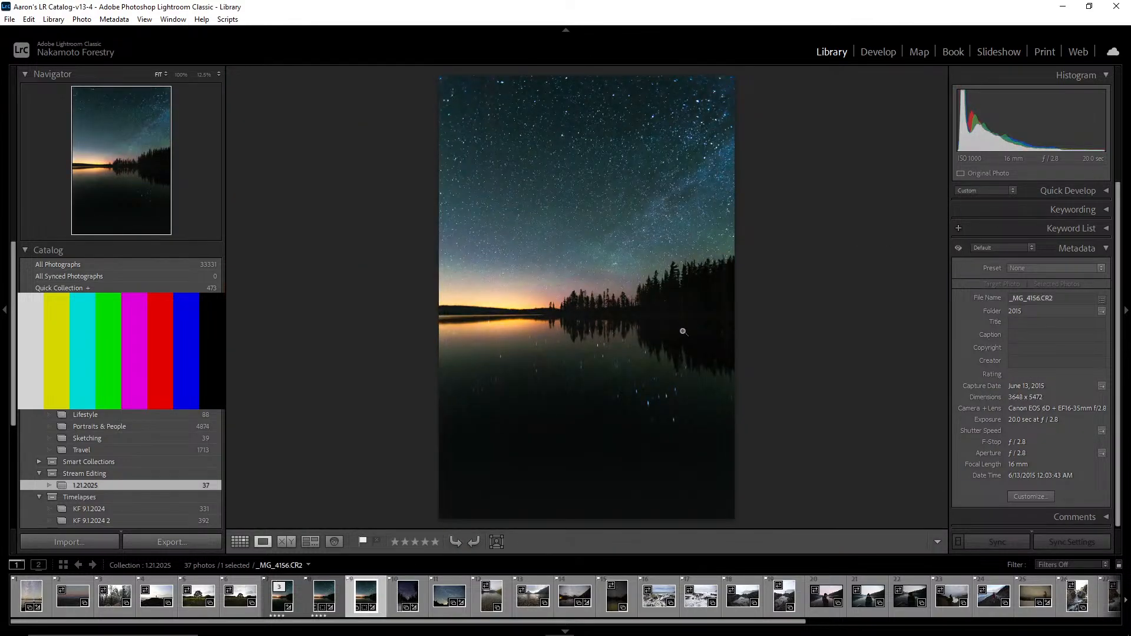
# Compare the original _MG_4156.CR2 with _MG_4156-Enhanced-NR.dng by alternating between them in full view
pyautogui.press('Left')
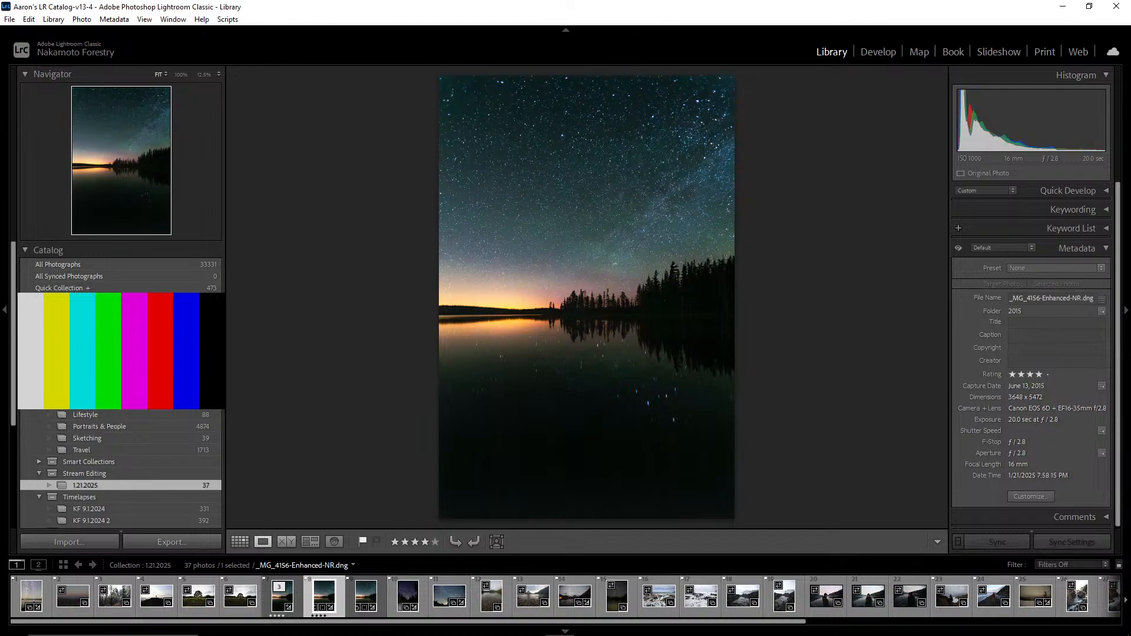
pyautogui.press('Right')
pyautogui.press('Left')
pyautogui.press('Right')
pyautogui.press('Left')
pyautogui.press('Right')
pyautogui.press('Left')
pyautogui.press('Right')
pyautogui.press('Left')
pyautogui.press('Right')
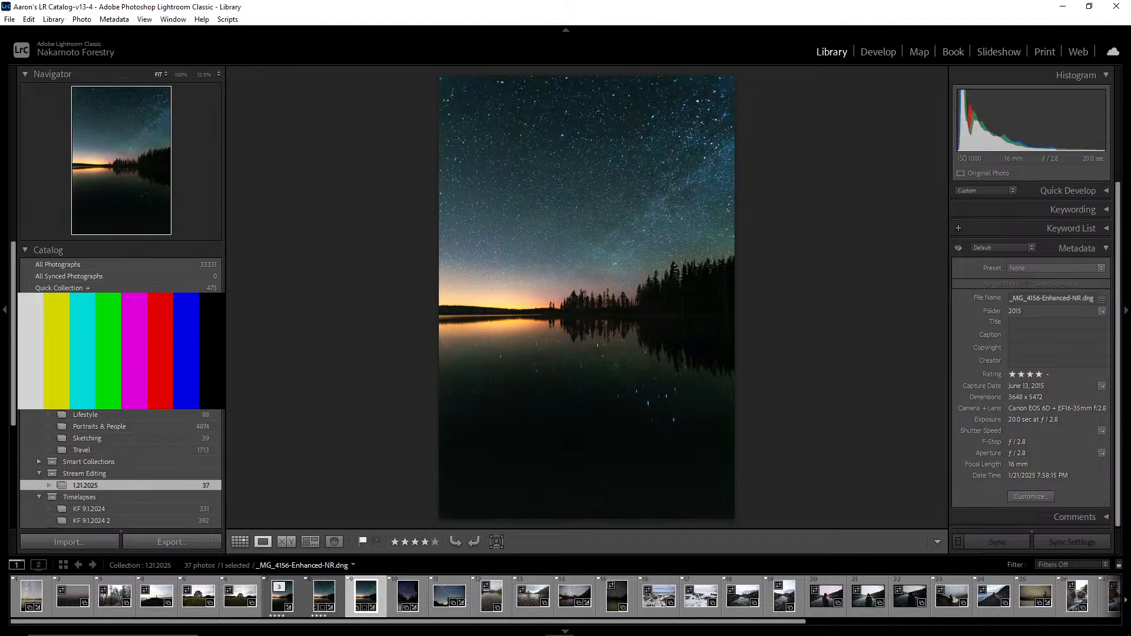
# Compare _MG_4156-Enhanced-NR-Edit.tif with the enhanced DNG in full view and close up on the trees and the sky above
pyautogui.press('Left')
pyautogui.press('Left')
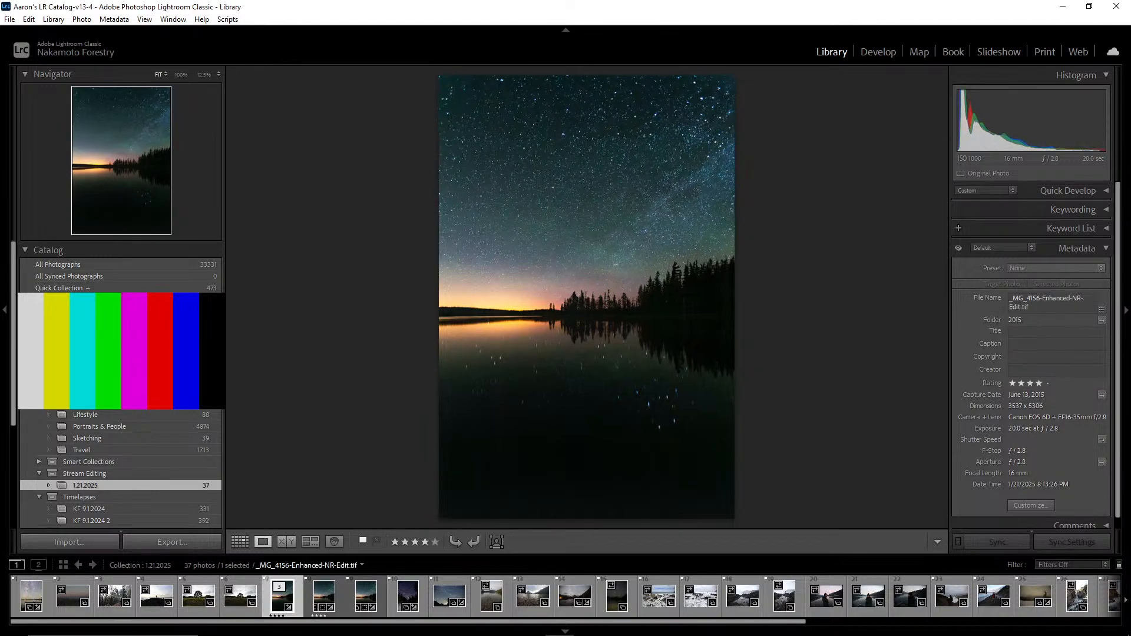
pyautogui.press('Right')
pyautogui.press('Left')
pyautogui.press('Right')
pyautogui.press('Left')
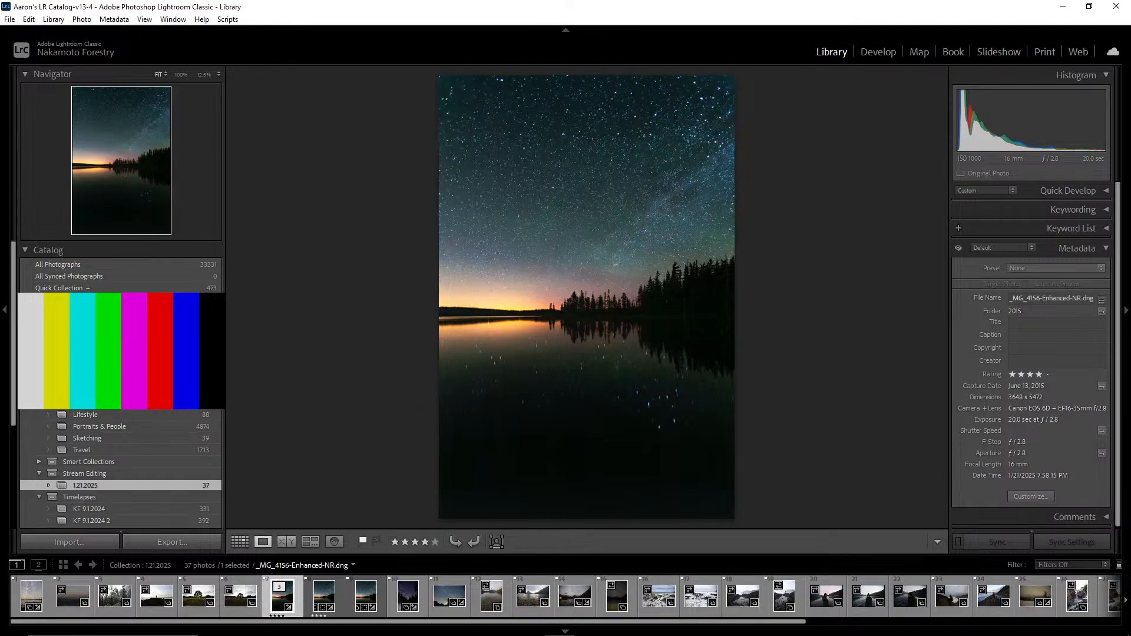
pyautogui.click(585, 302)
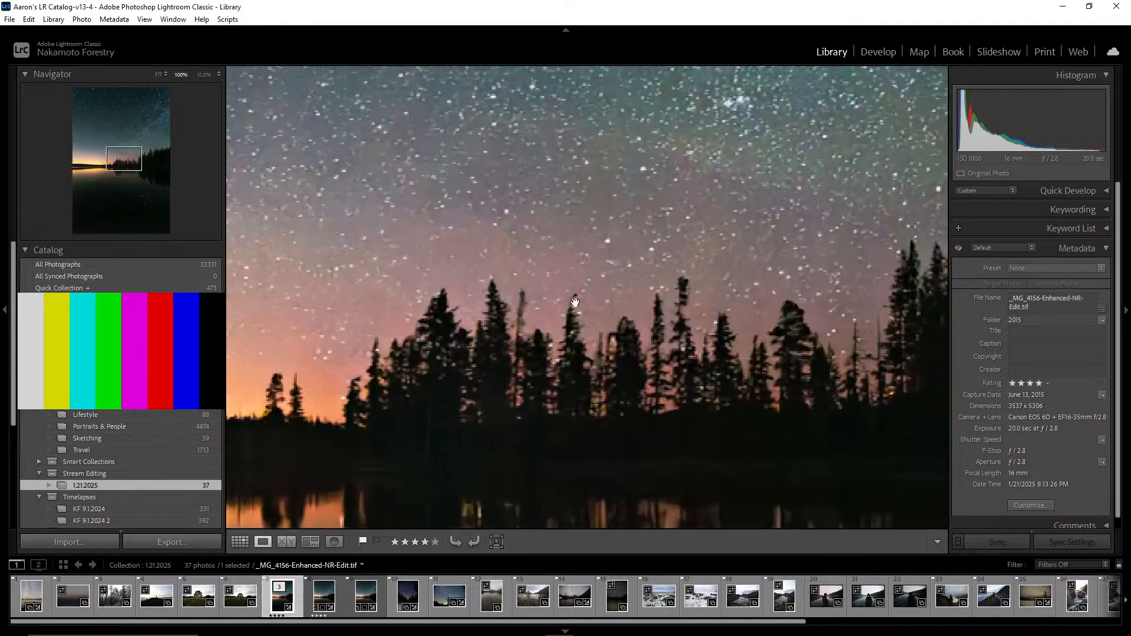
pyautogui.press('Right')
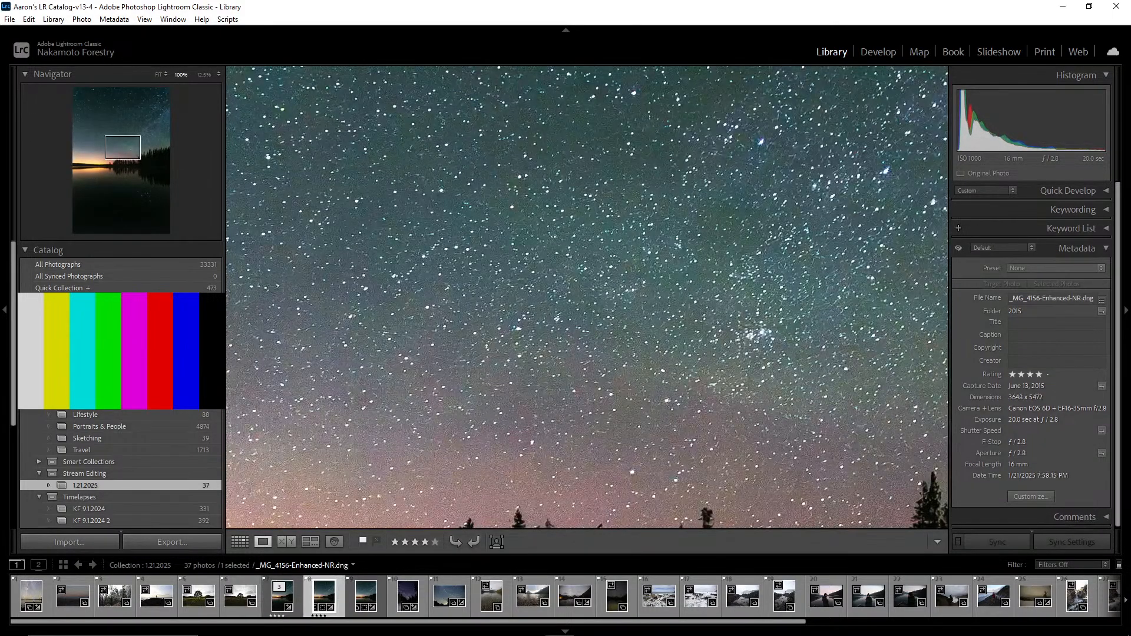
pyautogui.press('Left')
pyautogui.click(558, 380)
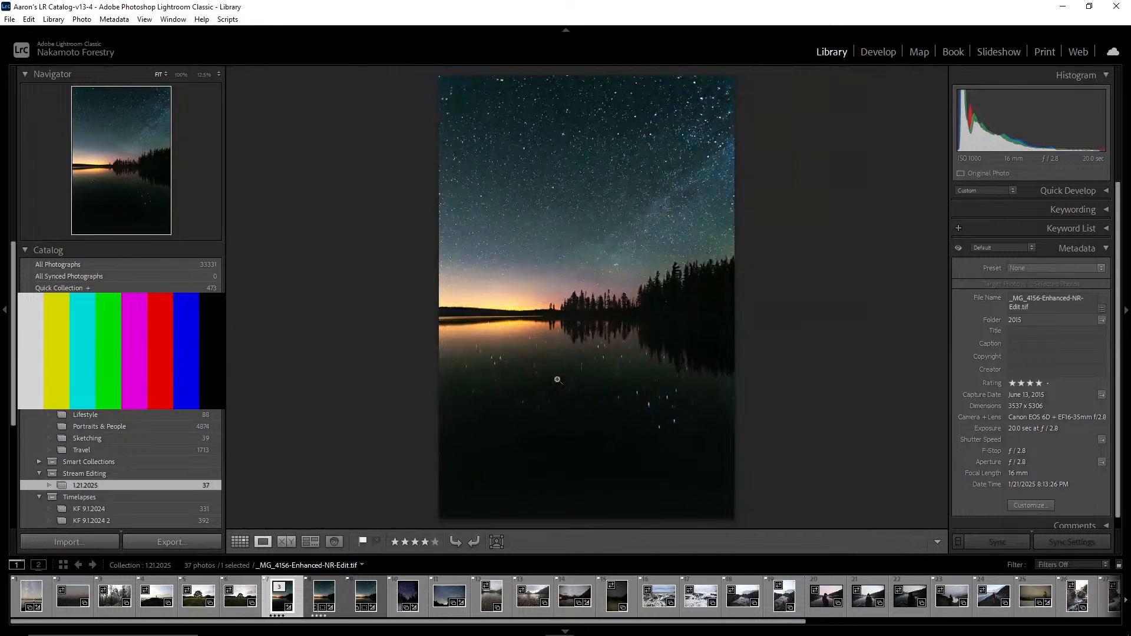
# Compare the edited TIFF and the enhanced DNG again, full frame and enlarged at the tree line and its reflections
pyautogui.press('Right')
pyautogui.press('Left')
pyautogui.press('Right')
pyautogui.press('Left')
pyautogui.click(597, 319)
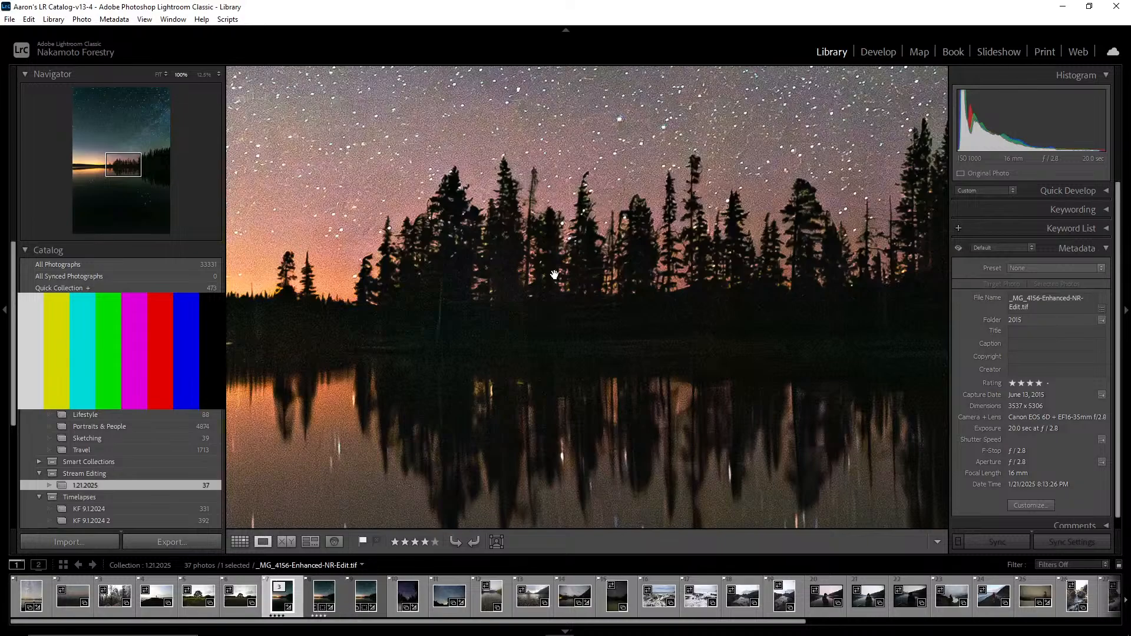
pyautogui.press('Right')
pyautogui.press('Left')
pyautogui.click(501, 247)
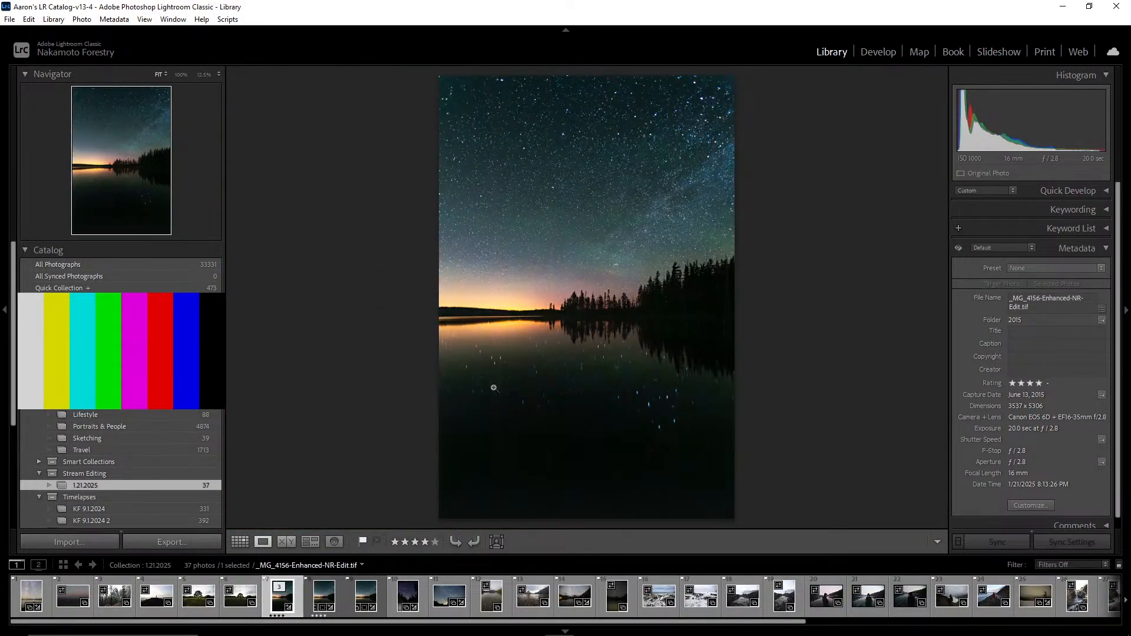
# Rate the edited TIFF five stars, return to the photo grid and select the original _MG_4156.CR2
pyautogui.press('5')
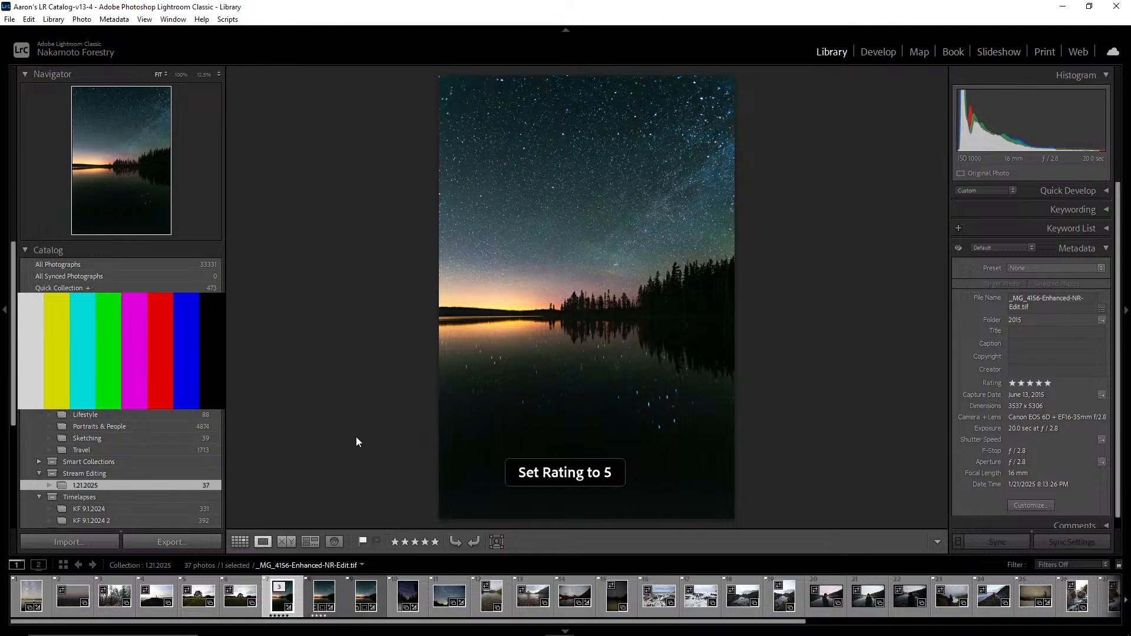
pyautogui.press('g')
pyautogui.click(740, 321)
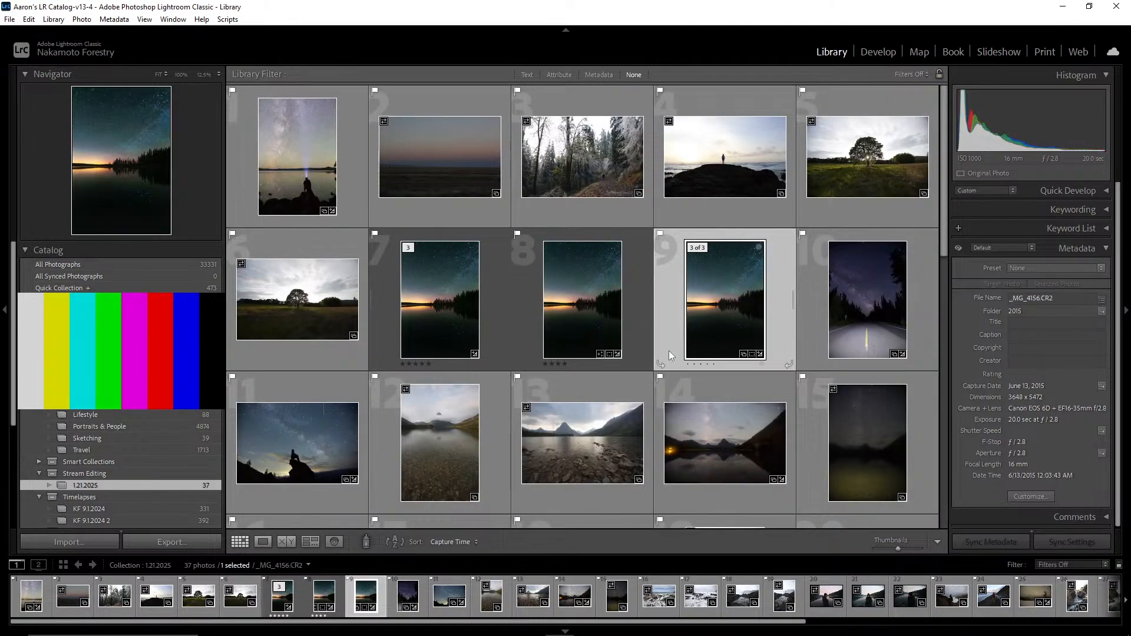
# Rate the original _MG_4156.CR2 three stars and collapse its stack of three versions, checking the top photo in full view
pyautogui.press('3')
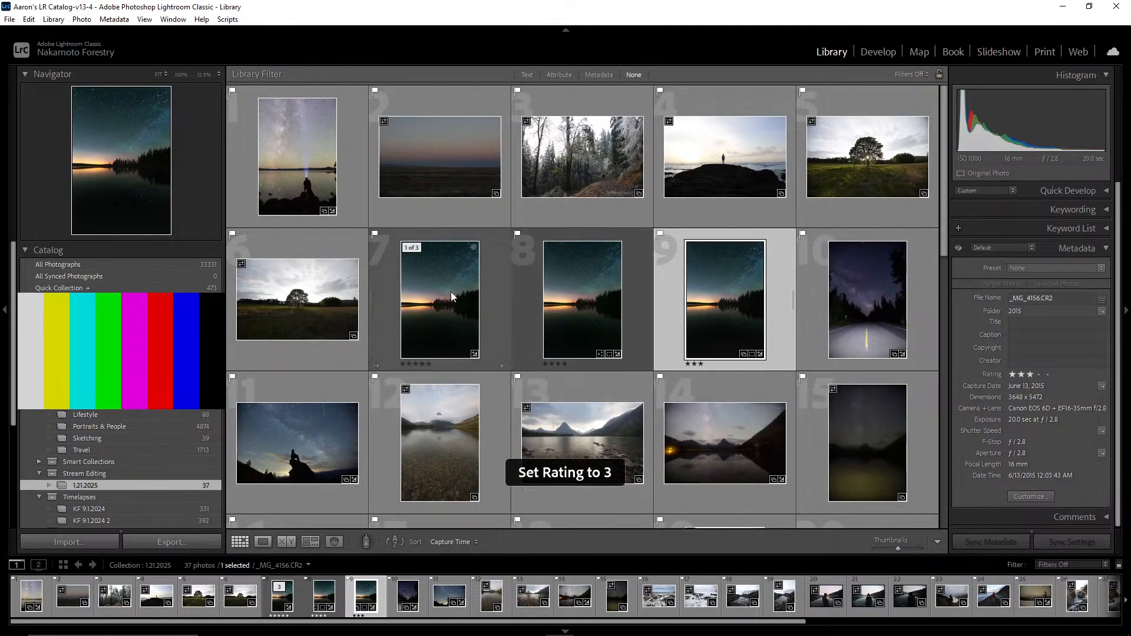
pyautogui.click(487, 291)
pyautogui.click(410, 247)
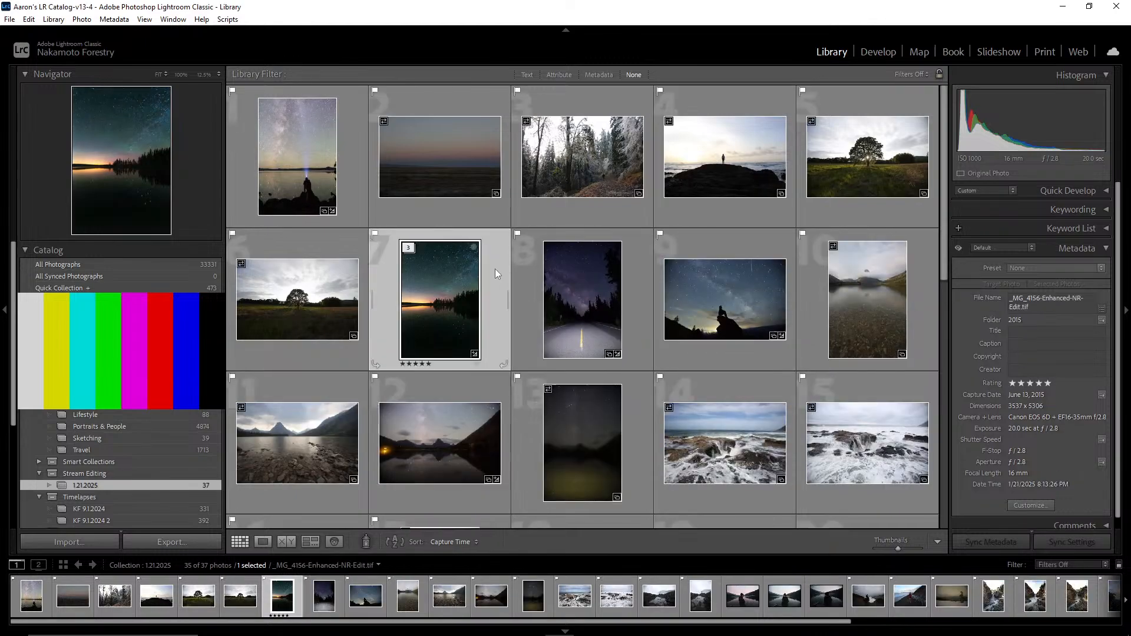
pyautogui.doubleClick(449, 309)
pyautogui.click(240, 541)
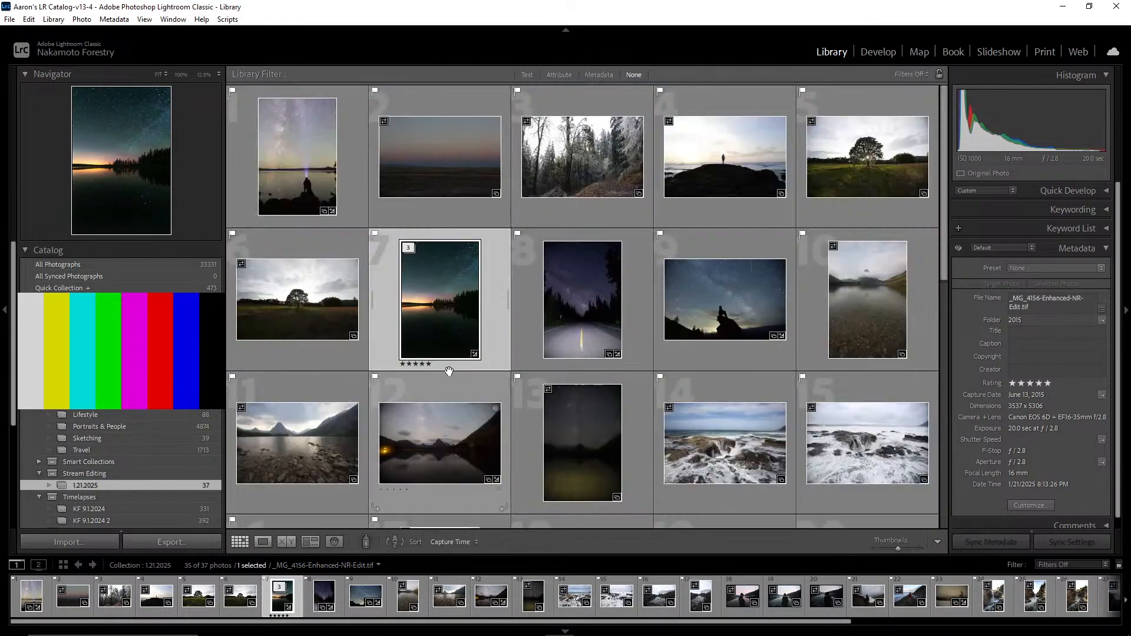
# Expand the _MG_4156 stack and compare the original CR2 side by side with the edited TIFF
pyautogui.click(409, 248)
pyautogui.doubleClick(712, 337)
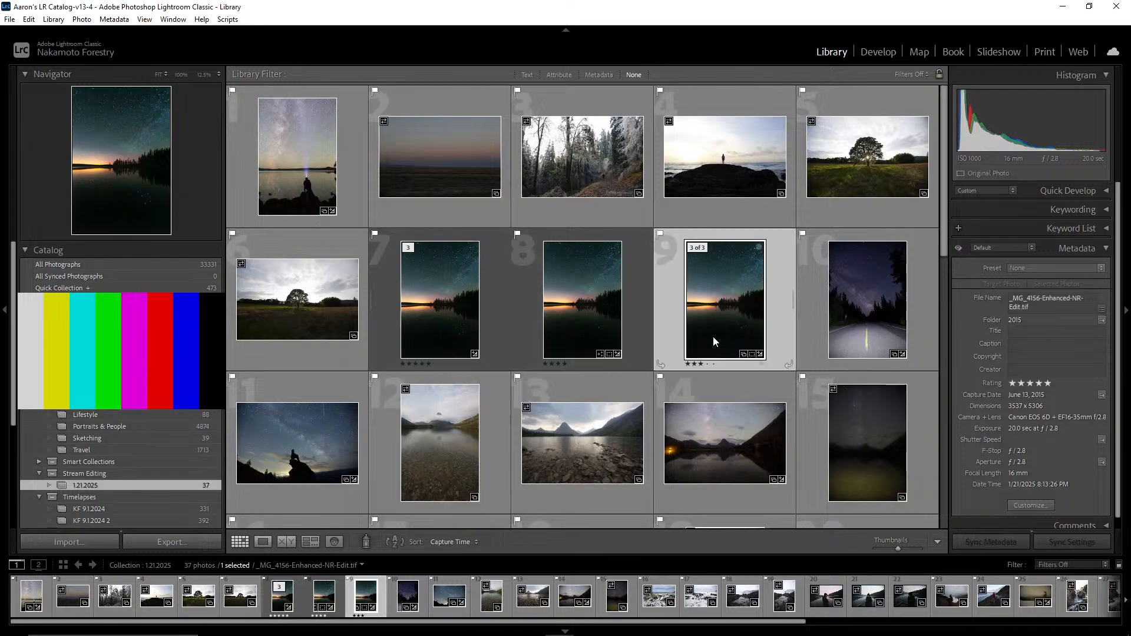
pyautogui.click(286, 541)
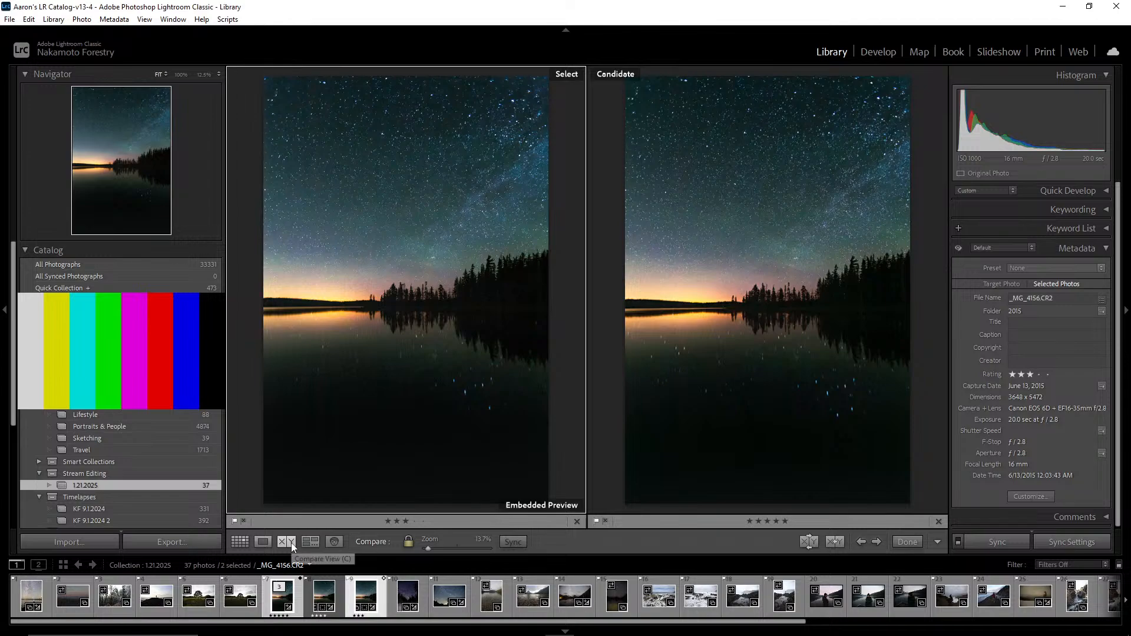
# Compare before and after of _MG_4156.CR2 in Develop, side by side and split, and return to the Library photo grid
pyautogui.click(878, 52)
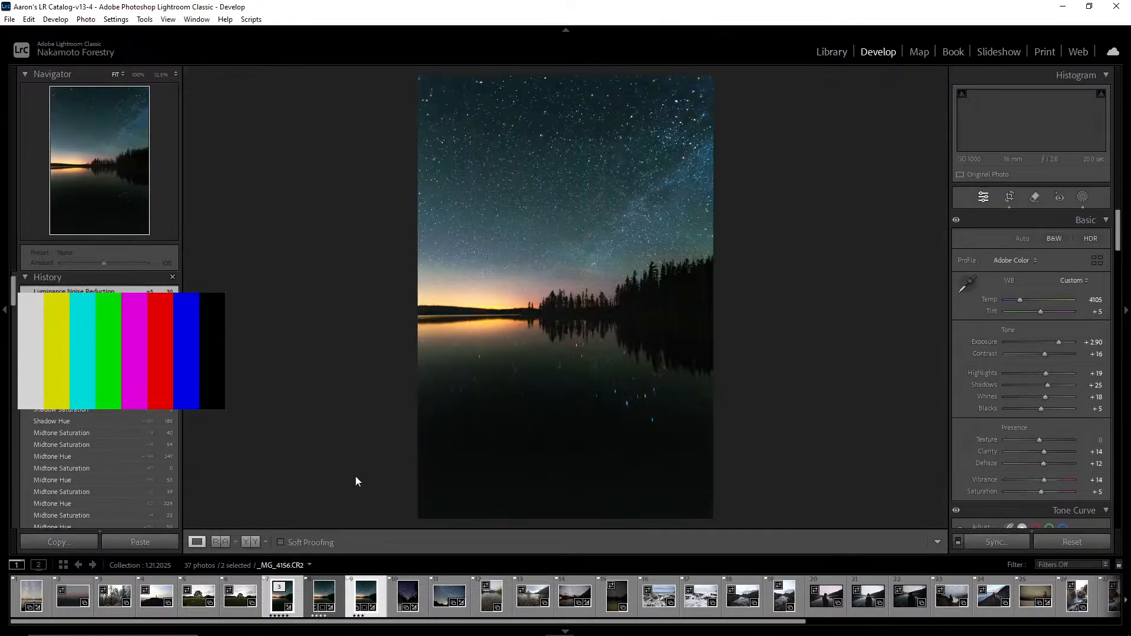
pyautogui.press('y')
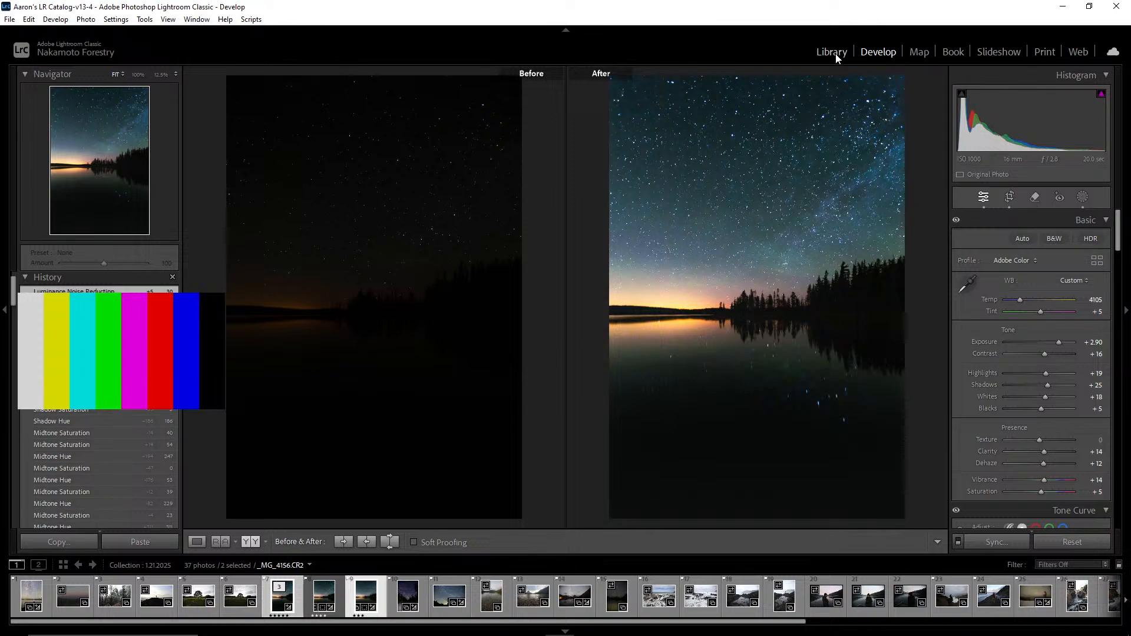
pyautogui.click(248, 540)
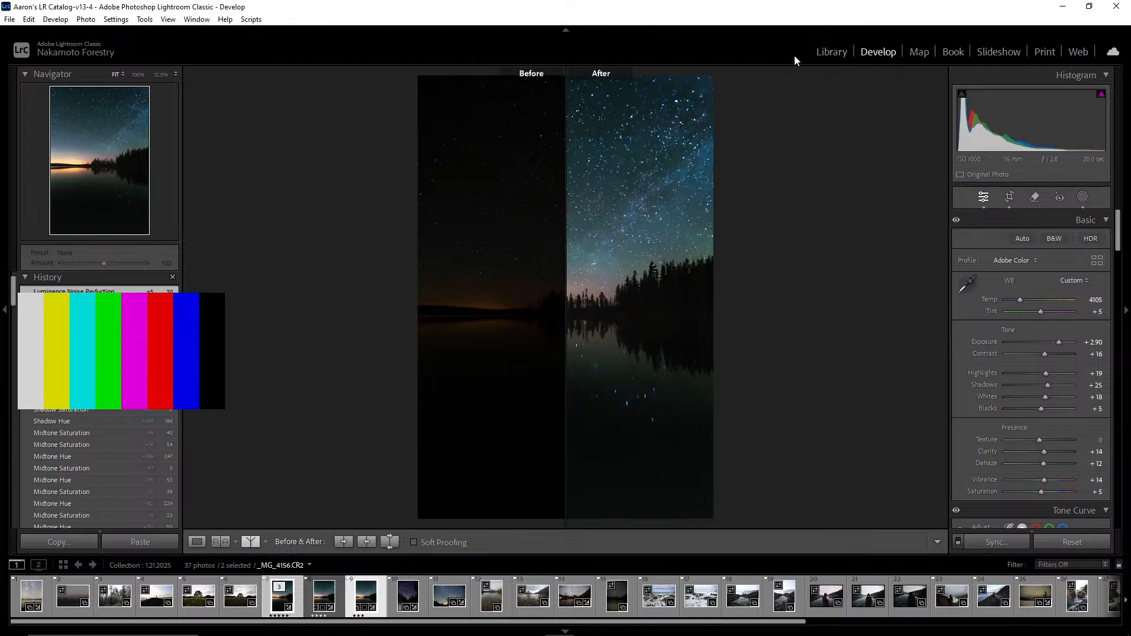
pyautogui.click(250, 541)
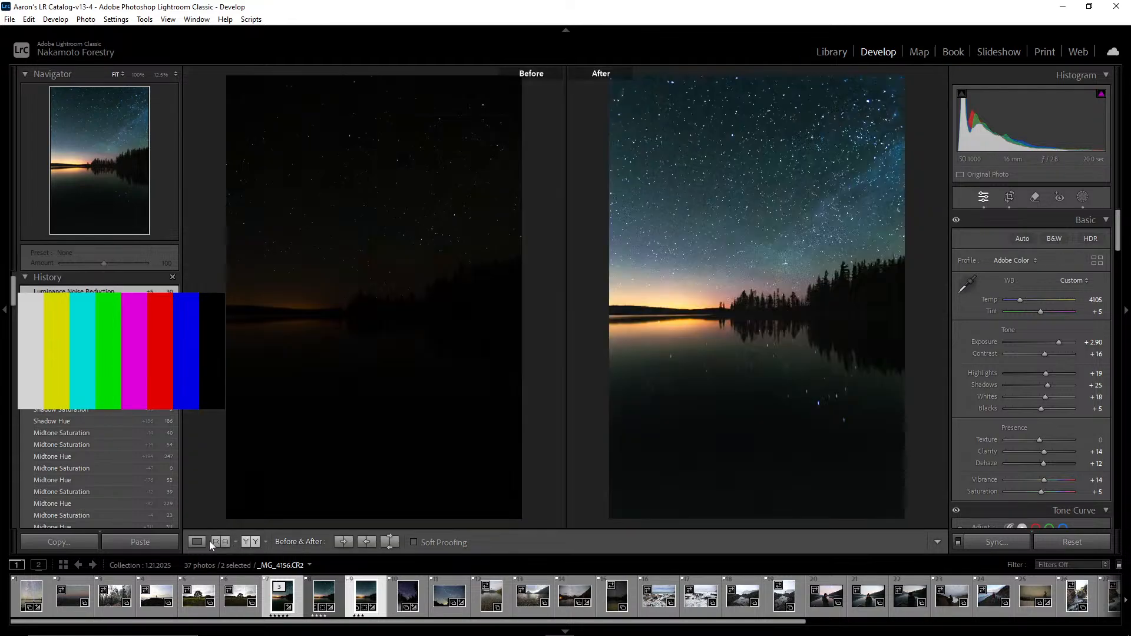
pyautogui.click(197, 541)
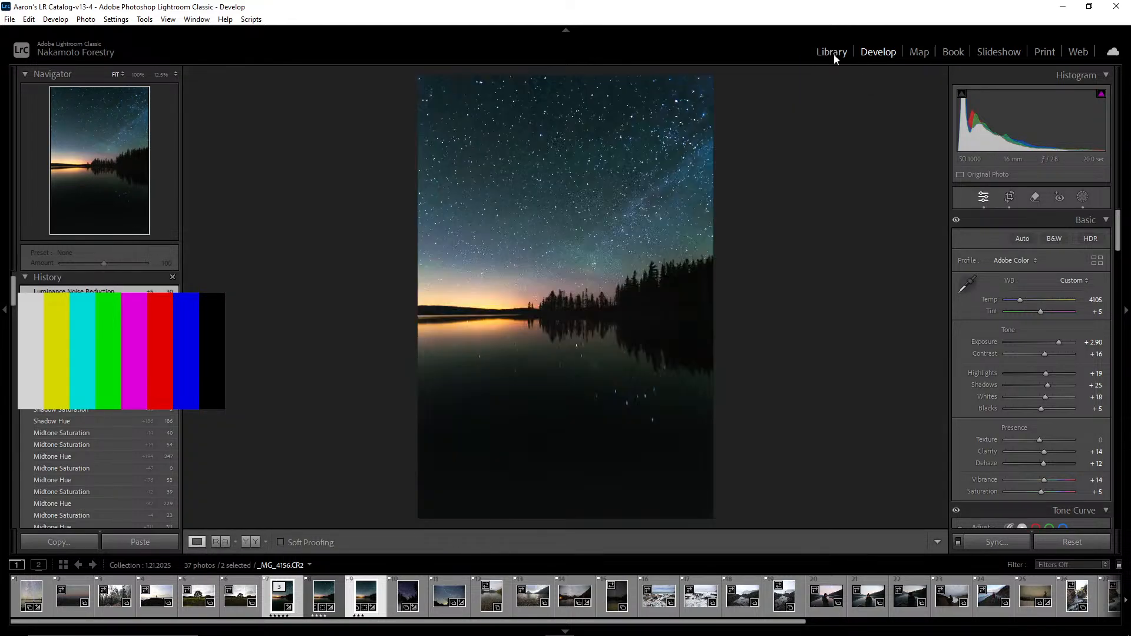
pyautogui.click(832, 52)
pyautogui.press('g')
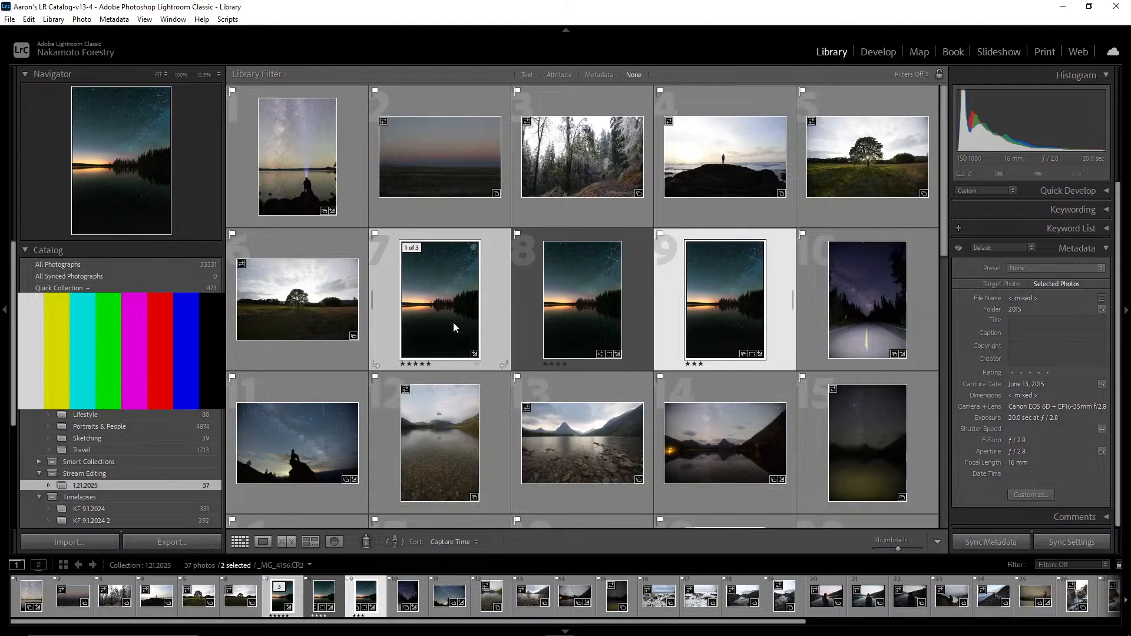
# View _MG_4156-Enhanced-NR-Edit.tif on its own in full view and return to the photo grid
pyautogui.click(458, 324)
pyautogui.click(571, 334)
pyautogui.click(483, 320)
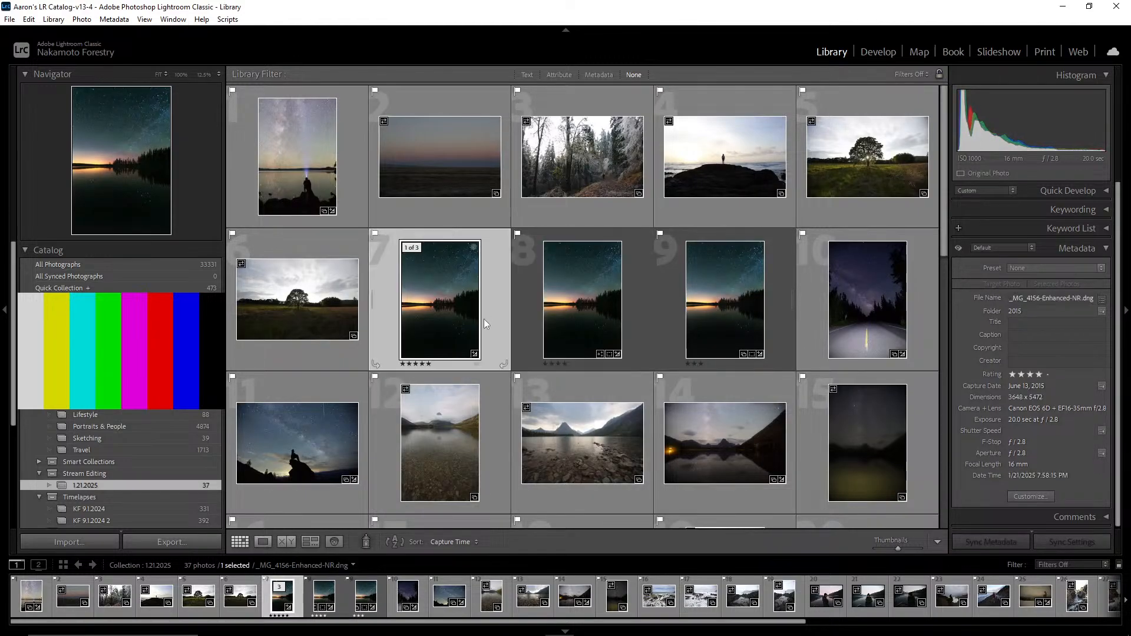
pyautogui.doubleClick(449, 318)
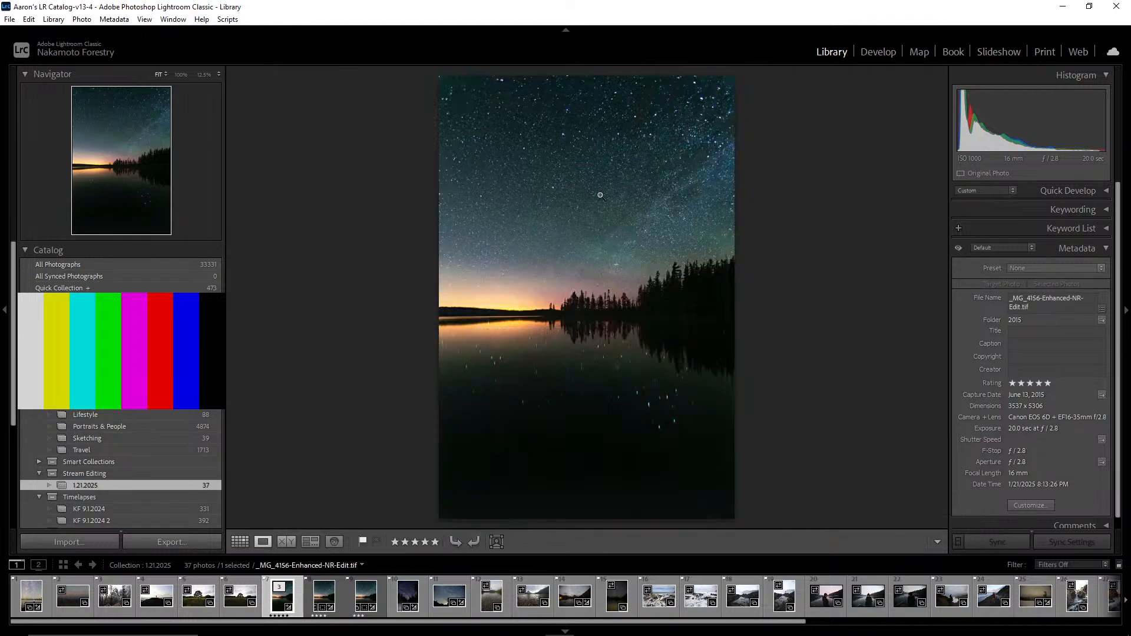
pyautogui.click(240, 541)
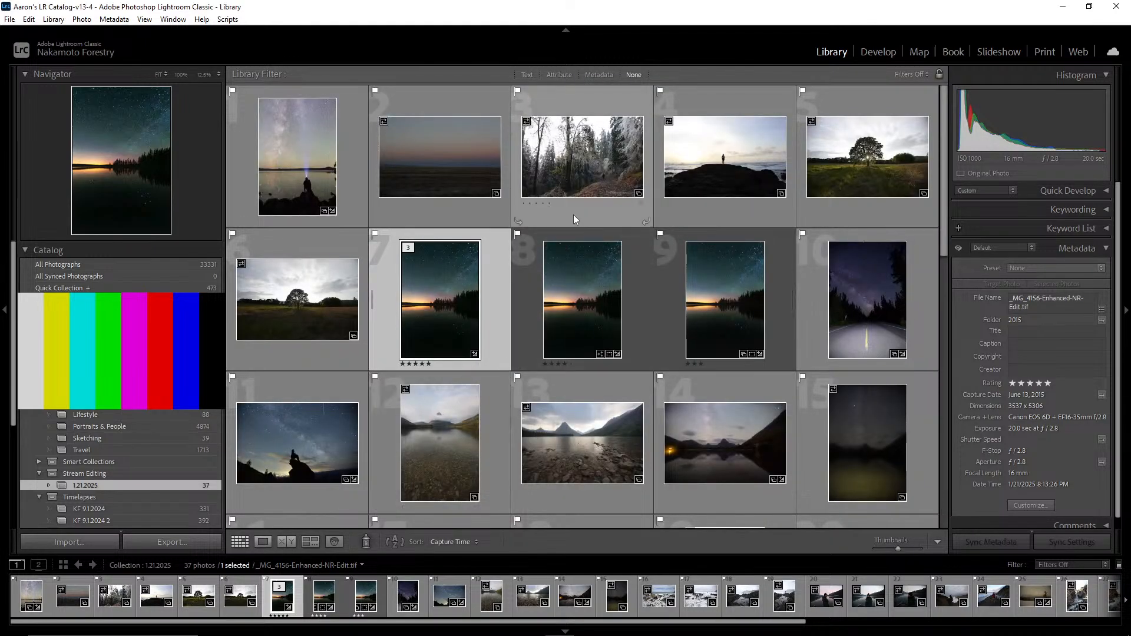
# Look through the collection for another photo to edit and collapse the stack of _MG_4156 versions in the grid
pyautogui.click(582, 177)
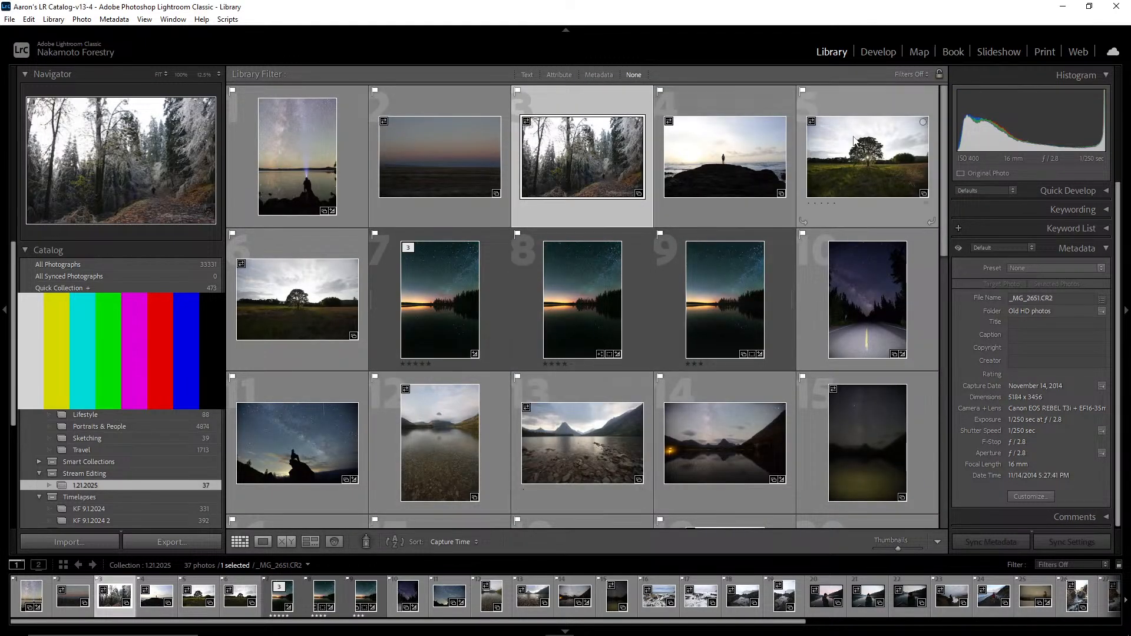
pyautogui.moveTo(944, 147); pyautogui.dragTo(925, 362)
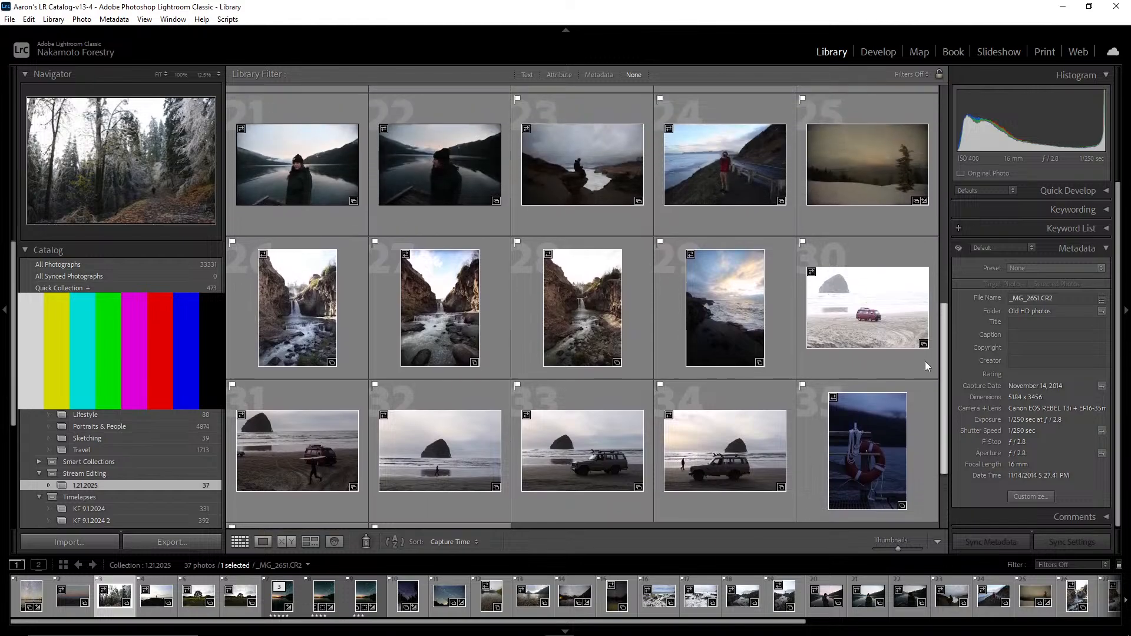
pyautogui.click(310, 313)
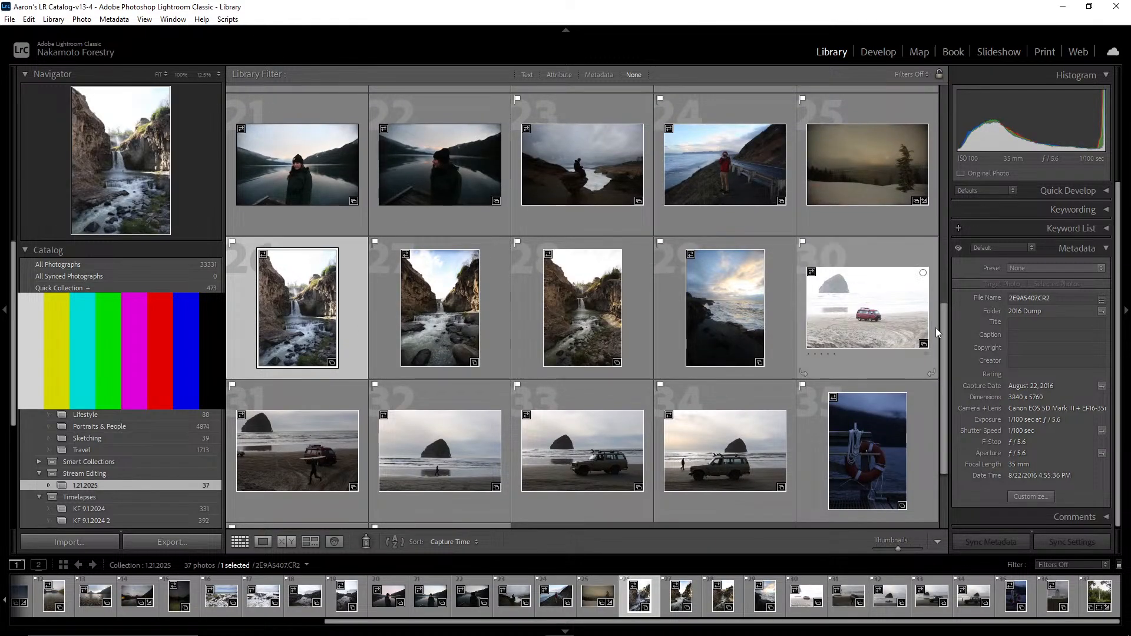
pyautogui.moveTo(944, 324); pyautogui.dragTo(952, 90)
pyautogui.click(424, 424)
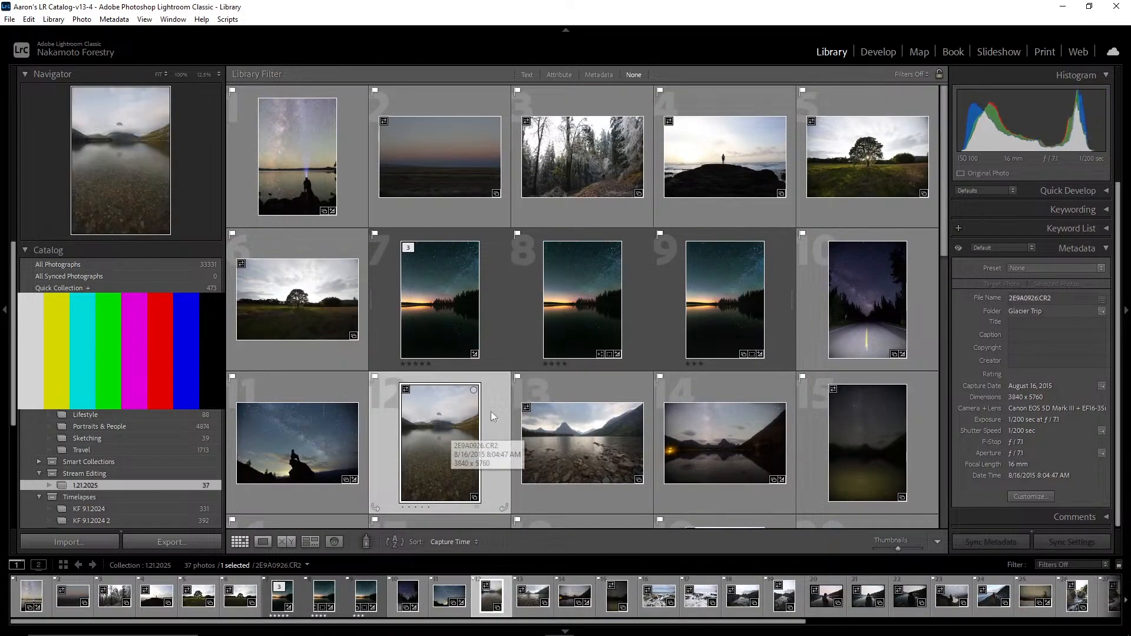
pyautogui.scroll(-1, 944, 176)
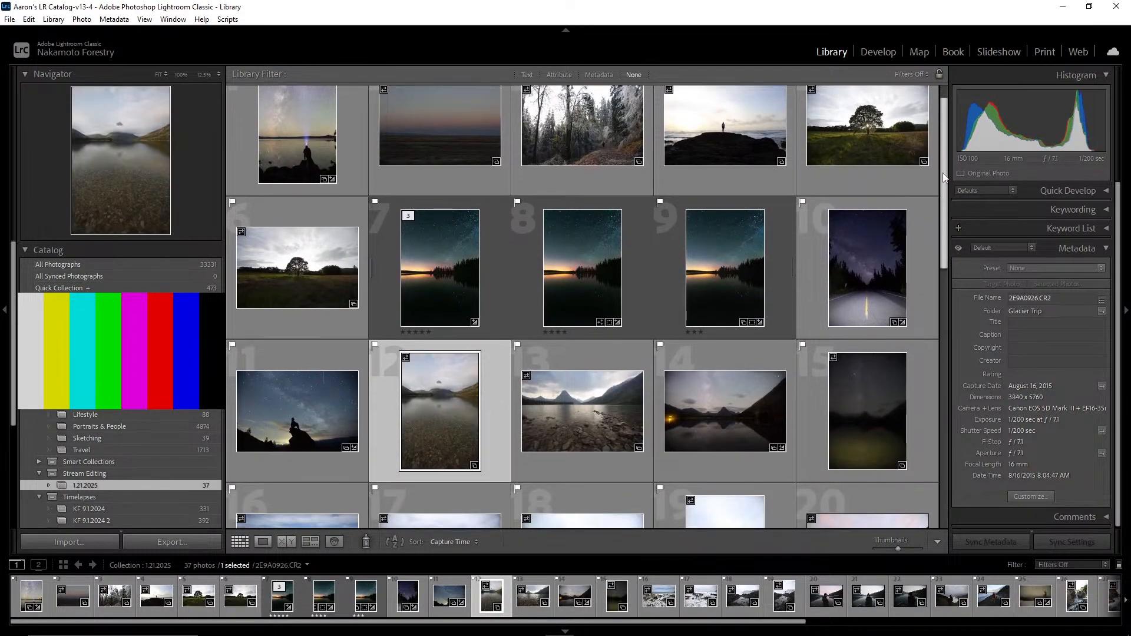
pyautogui.click(408, 207)
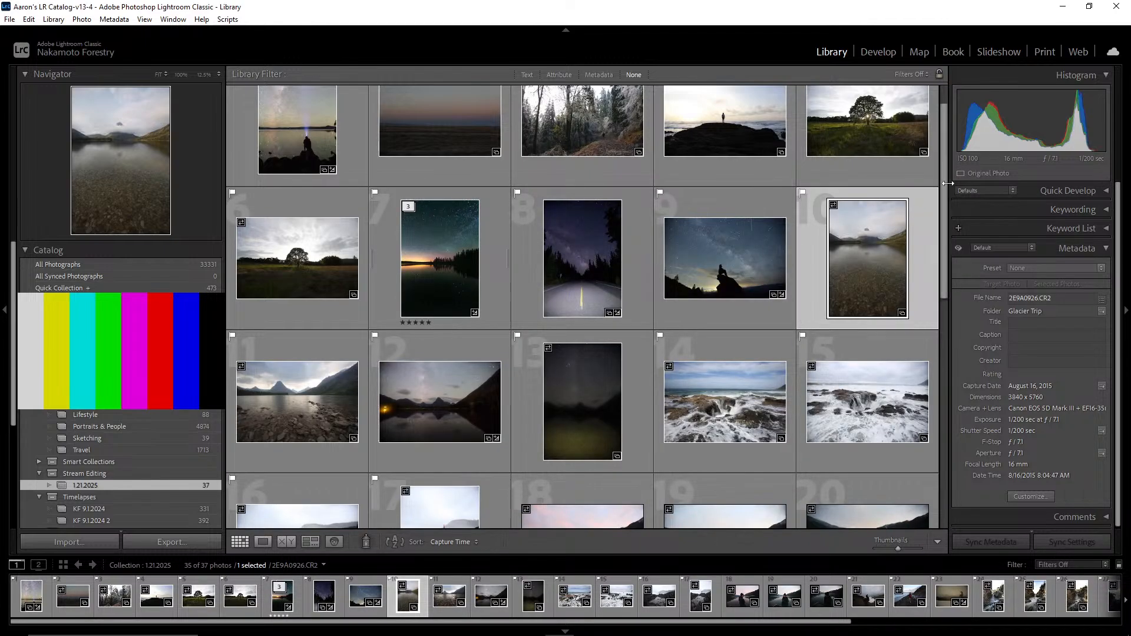
# Examine the waterfall photo 2E9A5602.CR2 in full view and return to the photo grid
pyautogui.scroll(-5, 931, 278)
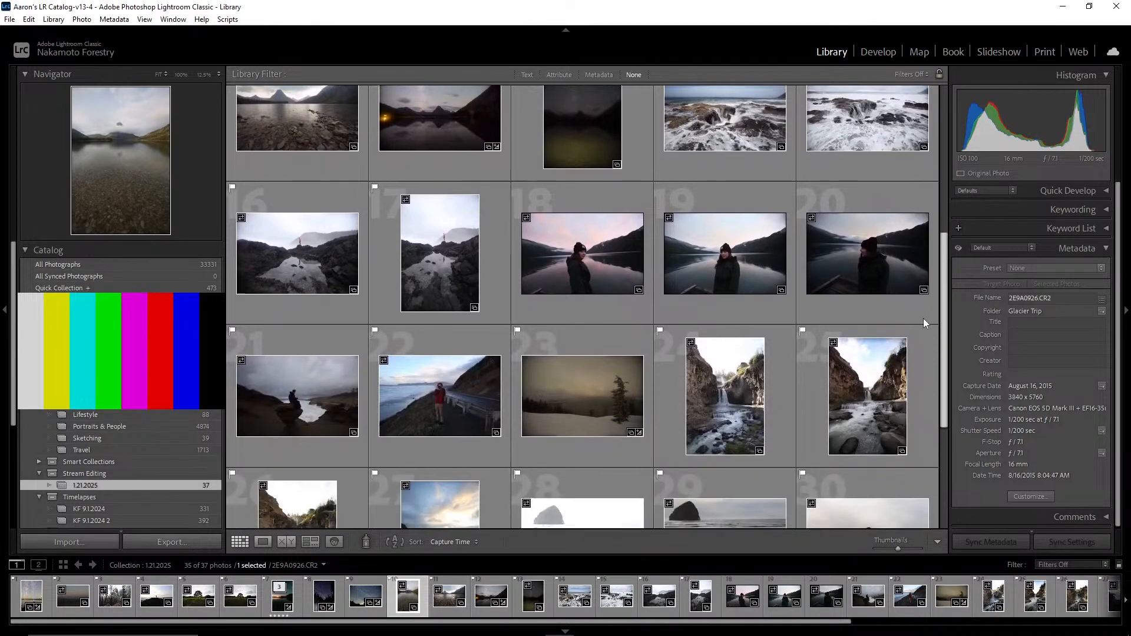
pyautogui.scroll(-4, 924, 318)
pyautogui.doubleClick(301, 316)
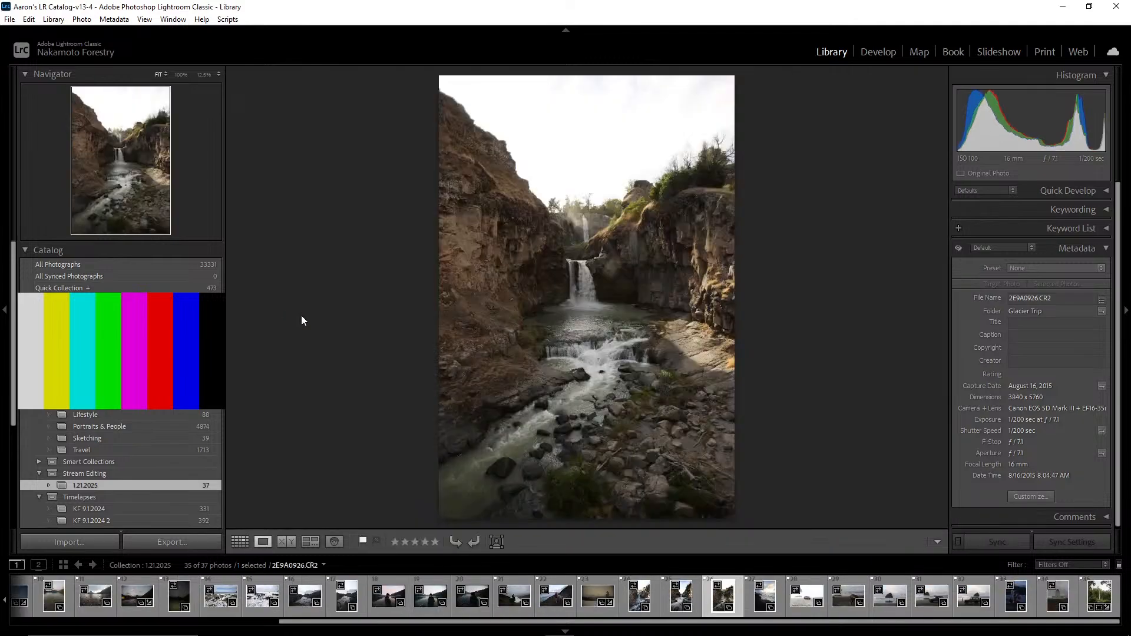
pyautogui.click(240, 542)
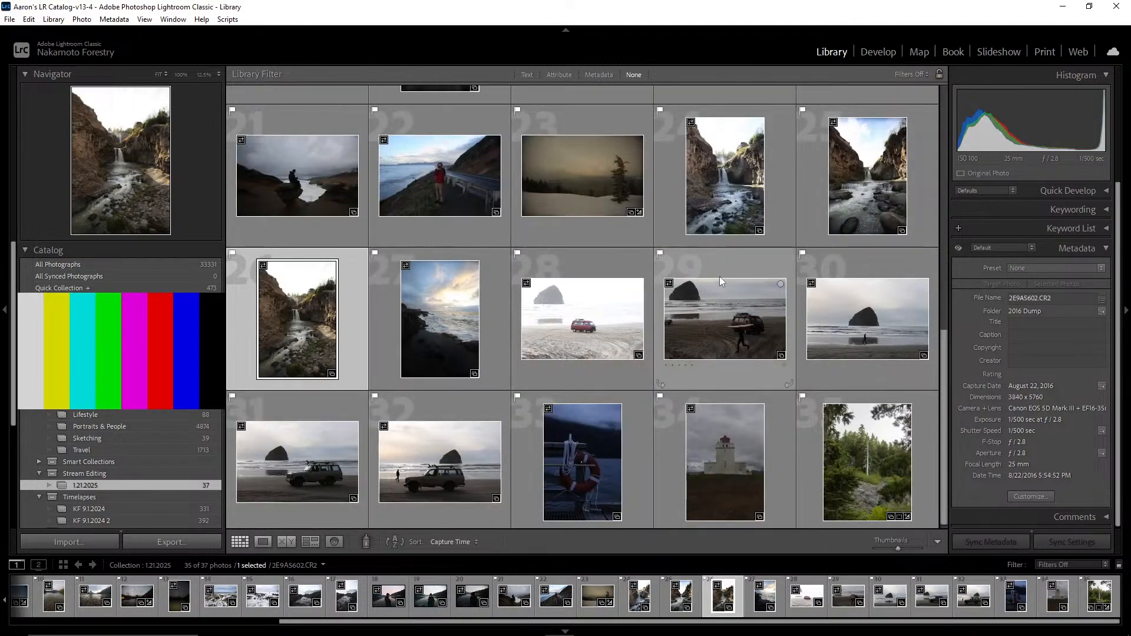
# Check 2E9A5407.CR2 enlarged at the people below the waterfall and open it in Develop at the Basic settings
pyautogui.doubleClick(737, 203)
pyautogui.click(598, 337)
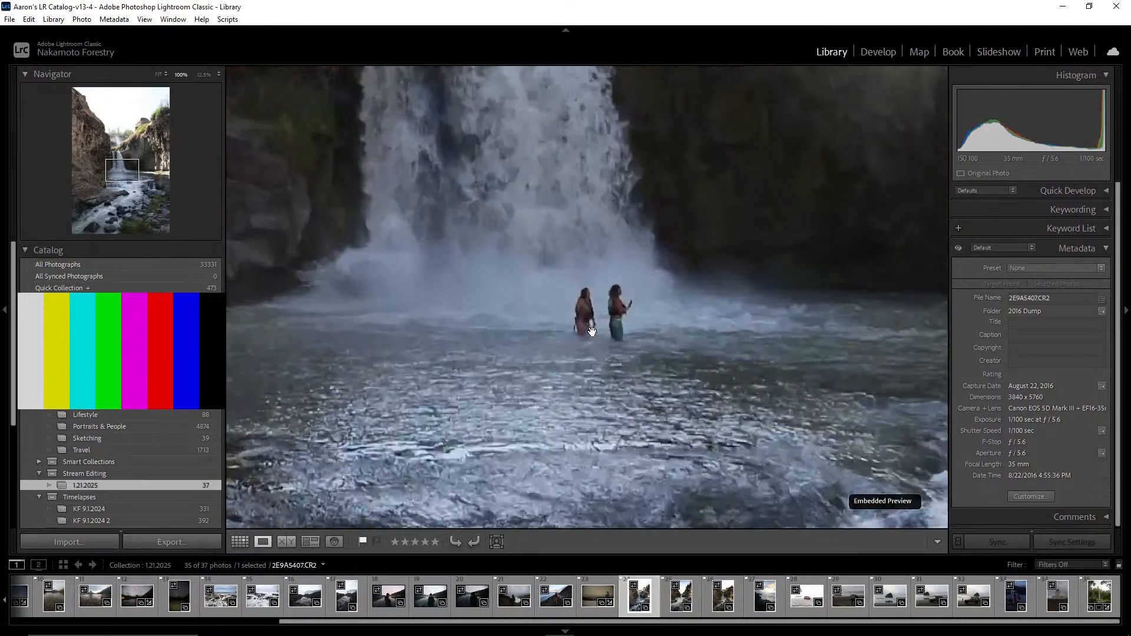
pyautogui.click(664, 292)
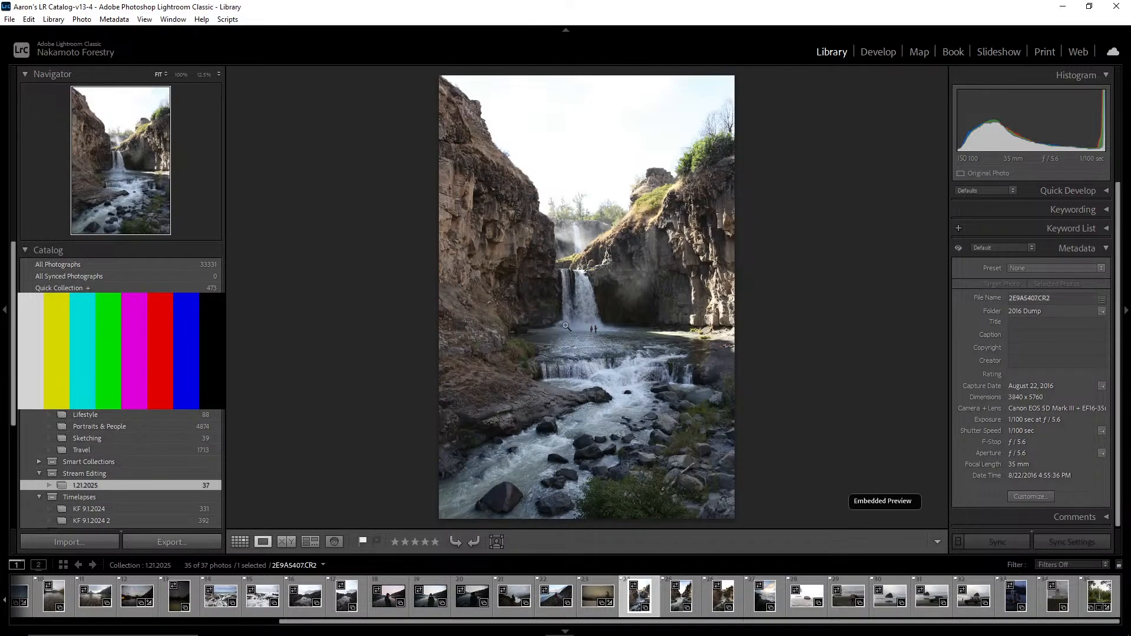
pyautogui.click(884, 57)
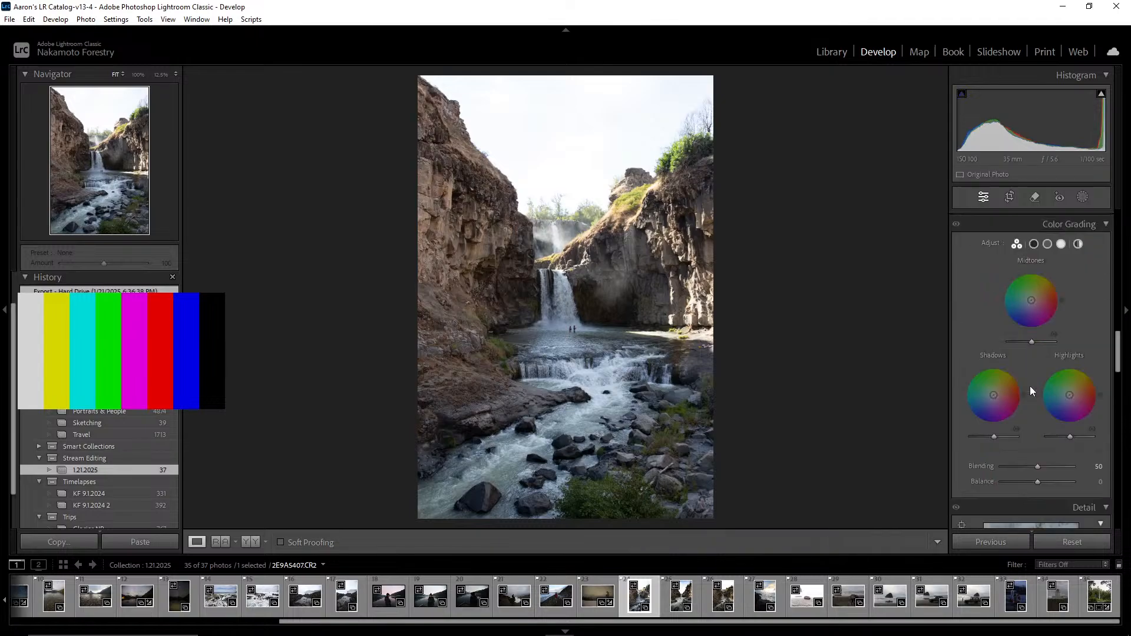
pyautogui.scroll(10, 1030, 390)
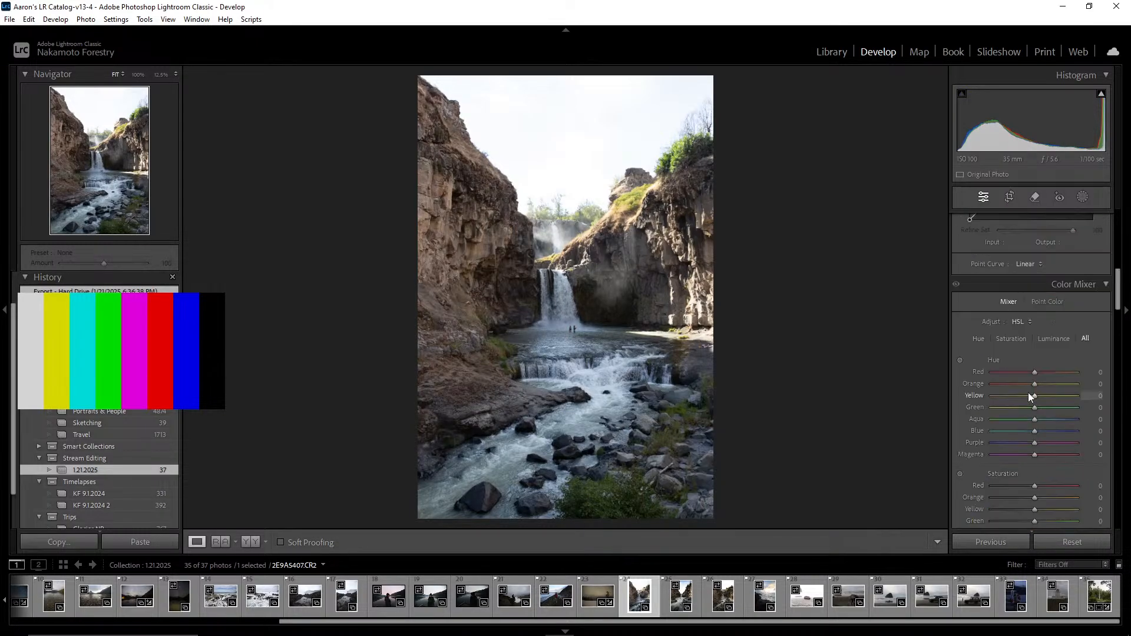
pyautogui.scroll(5, 1028, 397)
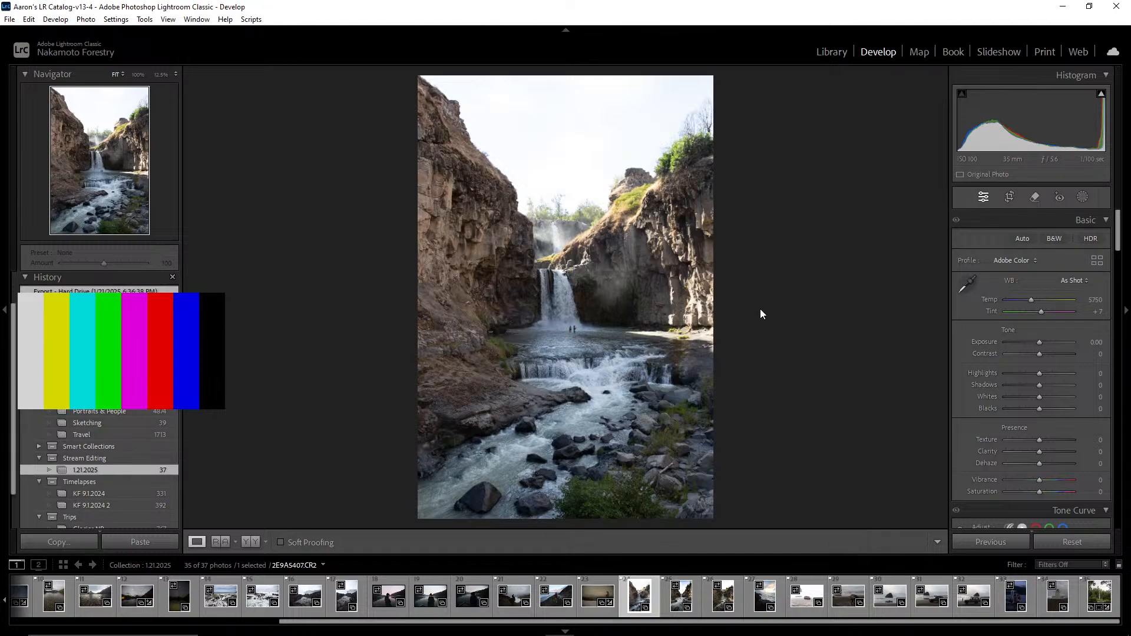
# Examine the dark cliff beside the waterfall enlarged, and the overall photo for tone and highlight clipping
pyautogui.click(610, 289)
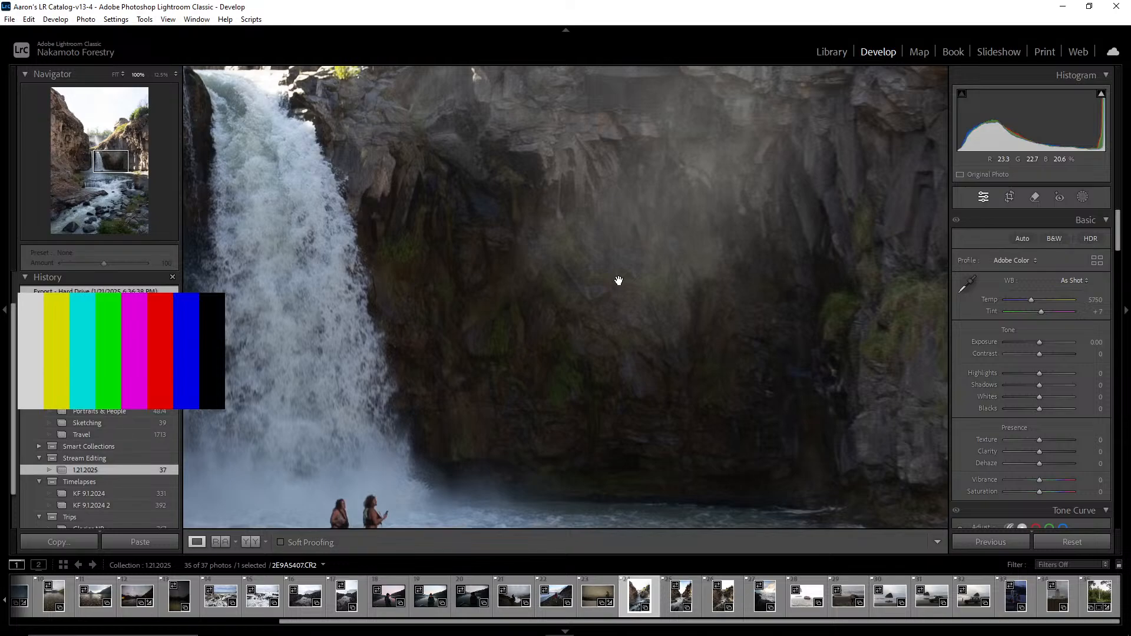
pyautogui.click(619, 280)
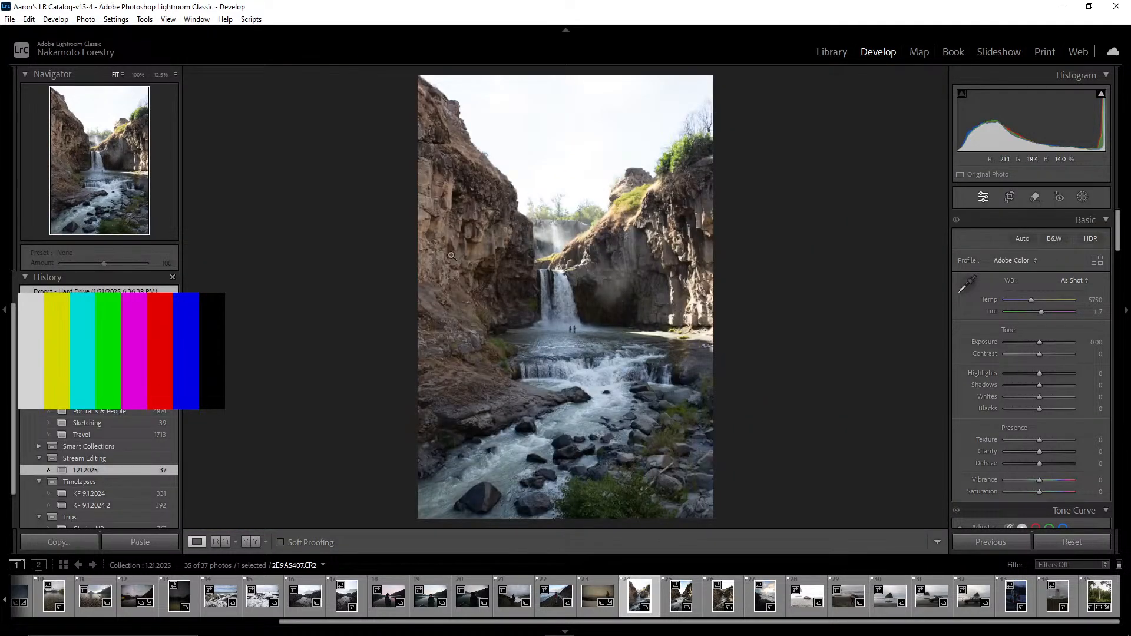
pyautogui.click(628, 200)
pyautogui.click(563, 250)
pyautogui.moveTo(1040, 376)
pyautogui.mouseDown()
pyautogui.moveTo(1005, 373)
pyautogui.moveTo(1051, 369)
pyautogui.moveTo(992, 376)
pyautogui.moveTo(1067, 373)
pyautogui.moveTo(1013, 384)
pyautogui.moveTo(1059, 380)
pyautogui.moveTo(1040, 385)
pyautogui.mouseUp()
pyautogui.click(1101, 95)
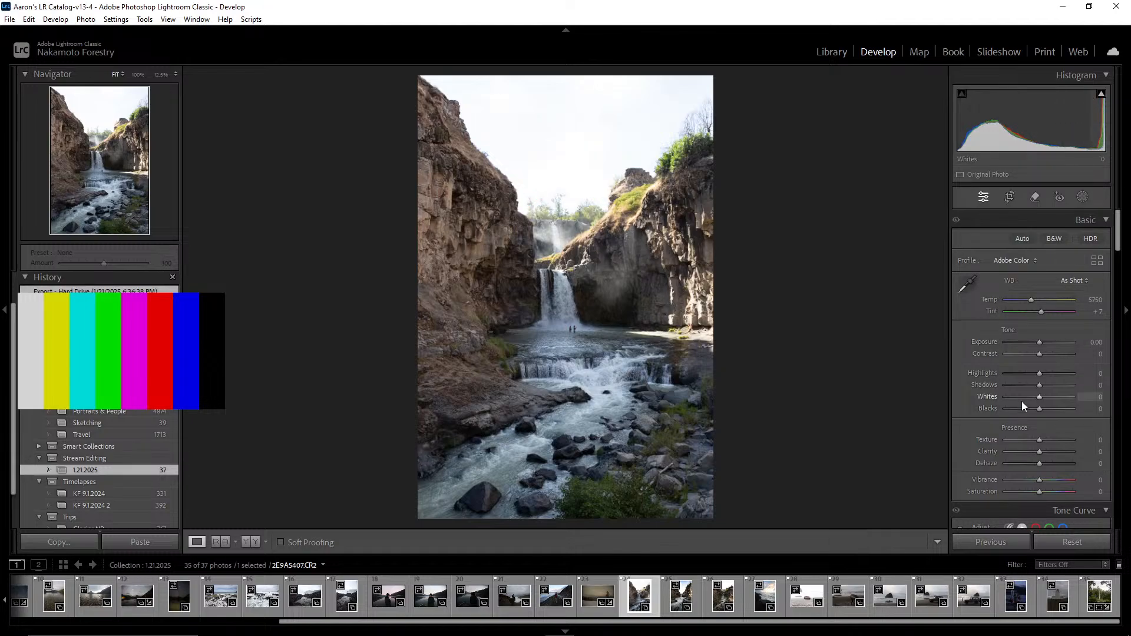
# Check the waterfall photo's metadata in the Library and look through its Develop settings as far as the Transform section
pyautogui.scroll(-5, 1021, 412)
pyautogui.scroll(5, 1021, 421)
pyautogui.click(831, 52)
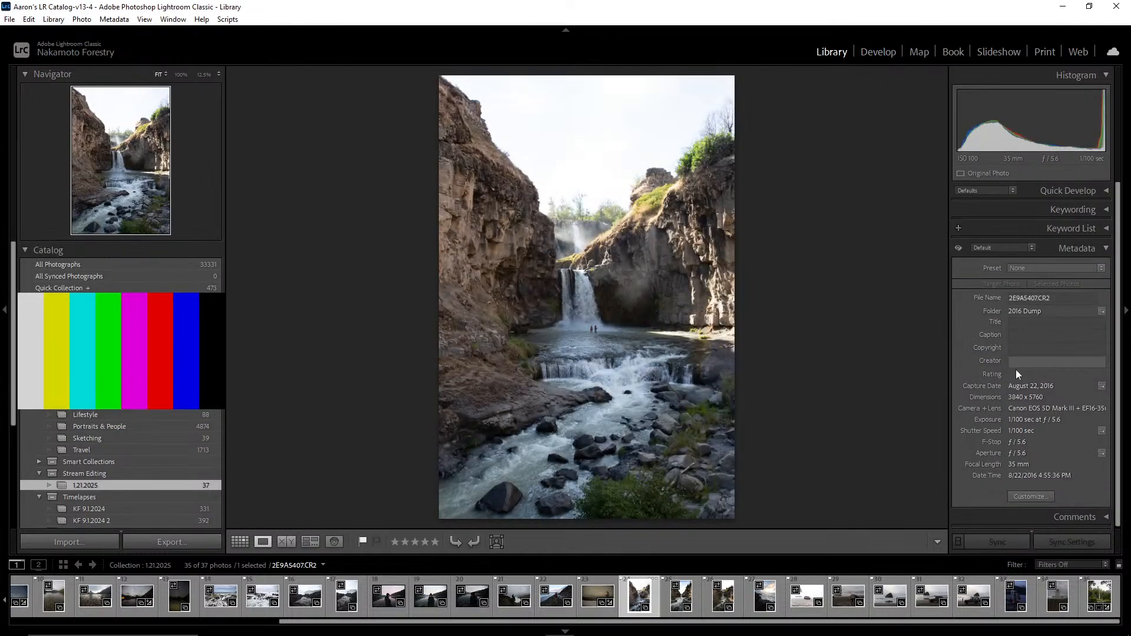
pyautogui.click(874, 52)
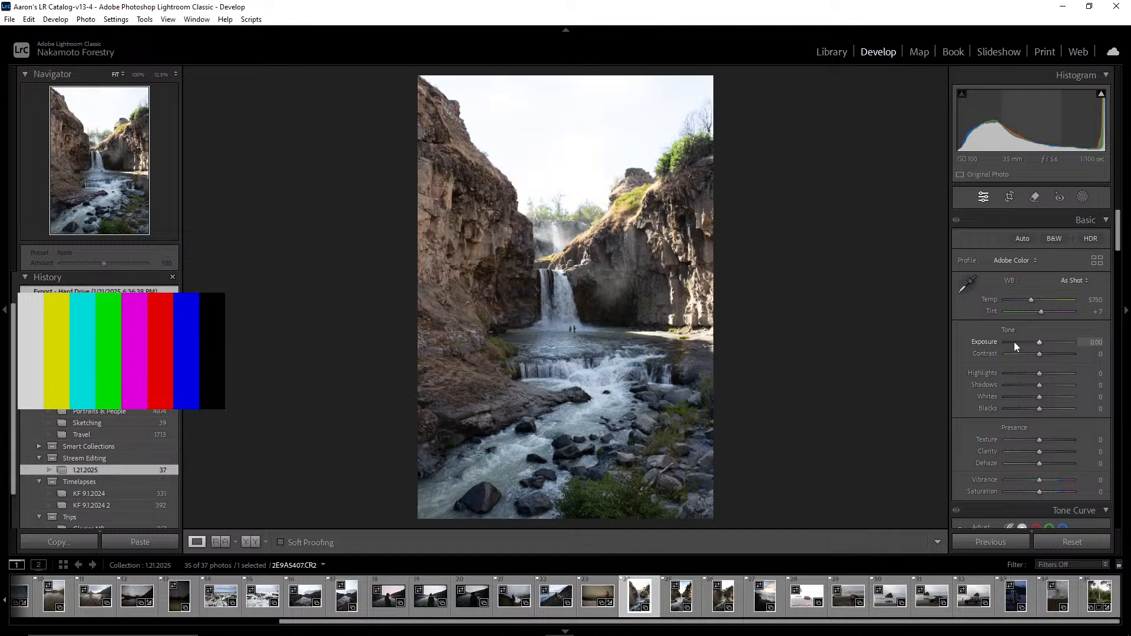
pyautogui.scroll(-15, 1031, 343)
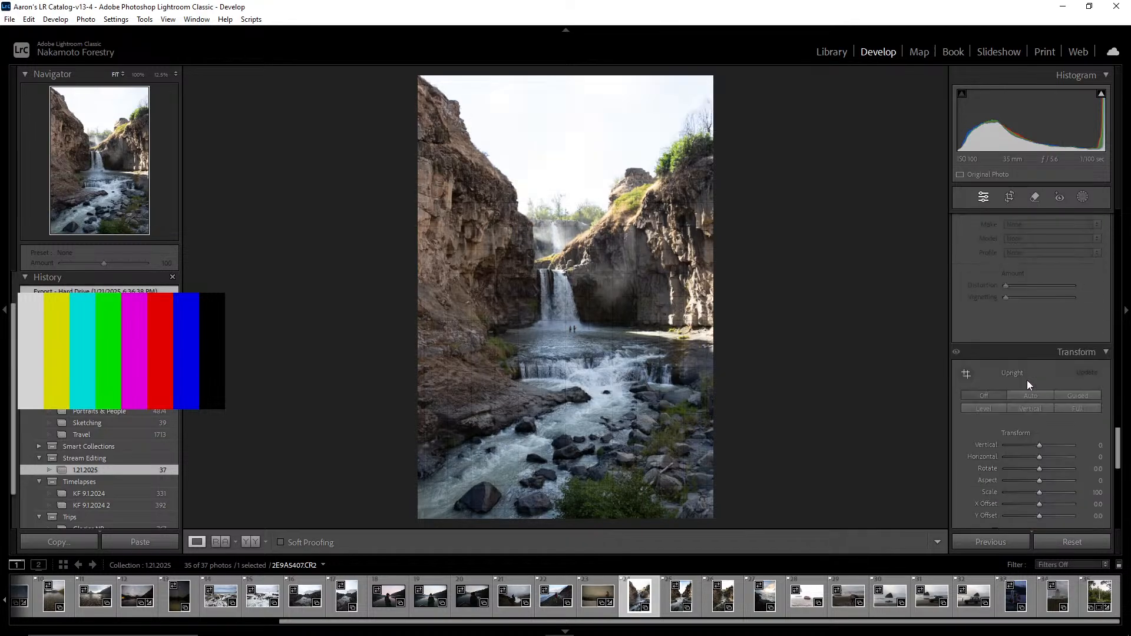
# Enable lens profile corrections for the waterfall photo, comparing the image with and without them
pyautogui.click(961, 362)
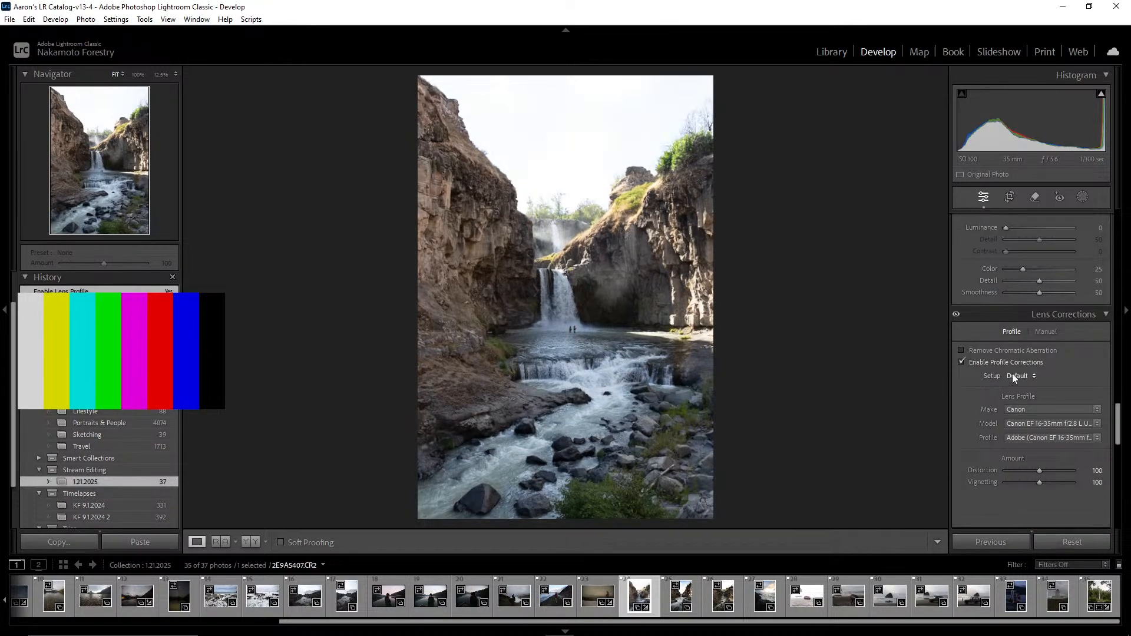
pyautogui.click(992, 363)
pyautogui.click(992, 362)
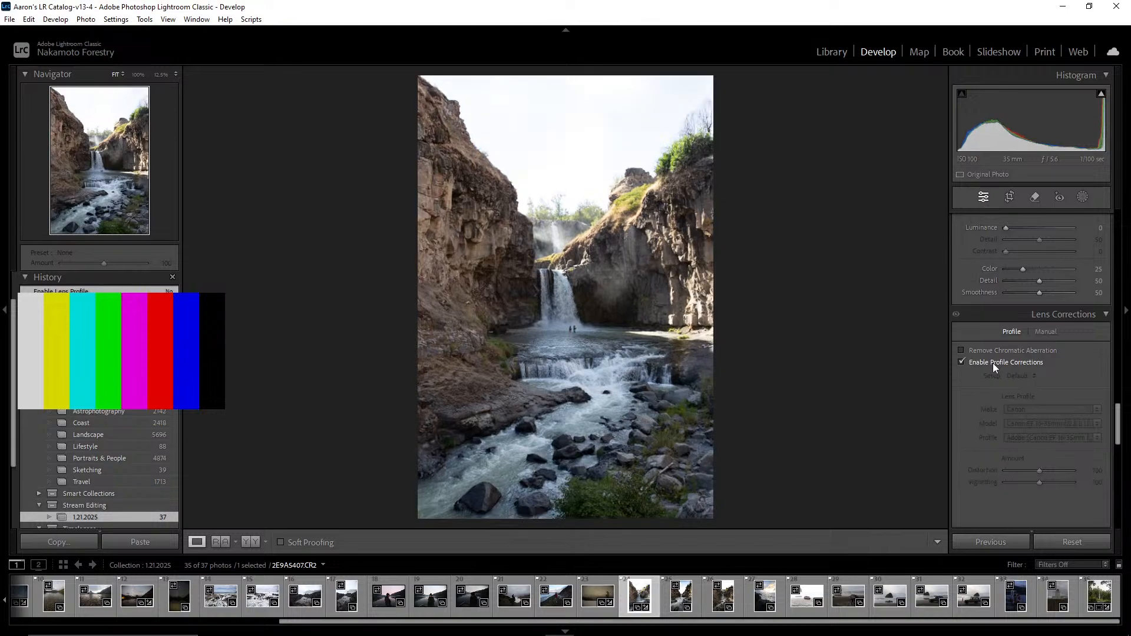
pyautogui.click(993, 362)
pyautogui.click(993, 363)
pyautogui.click(992, 363)
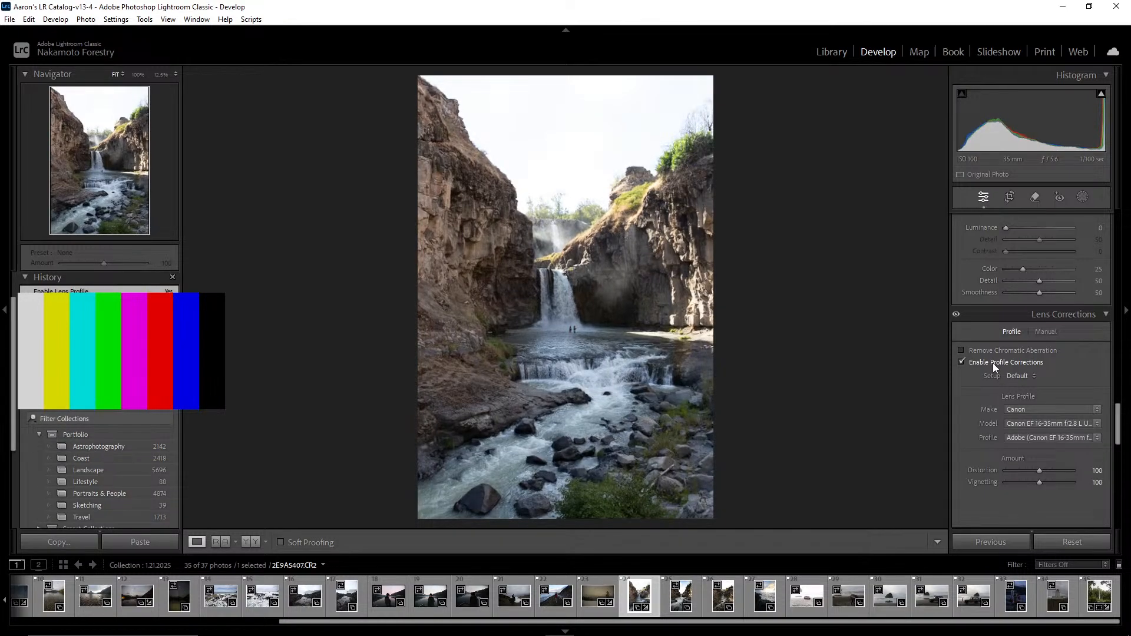
pyautogui.click(992, 363)
pyautogui.click(993, 363)
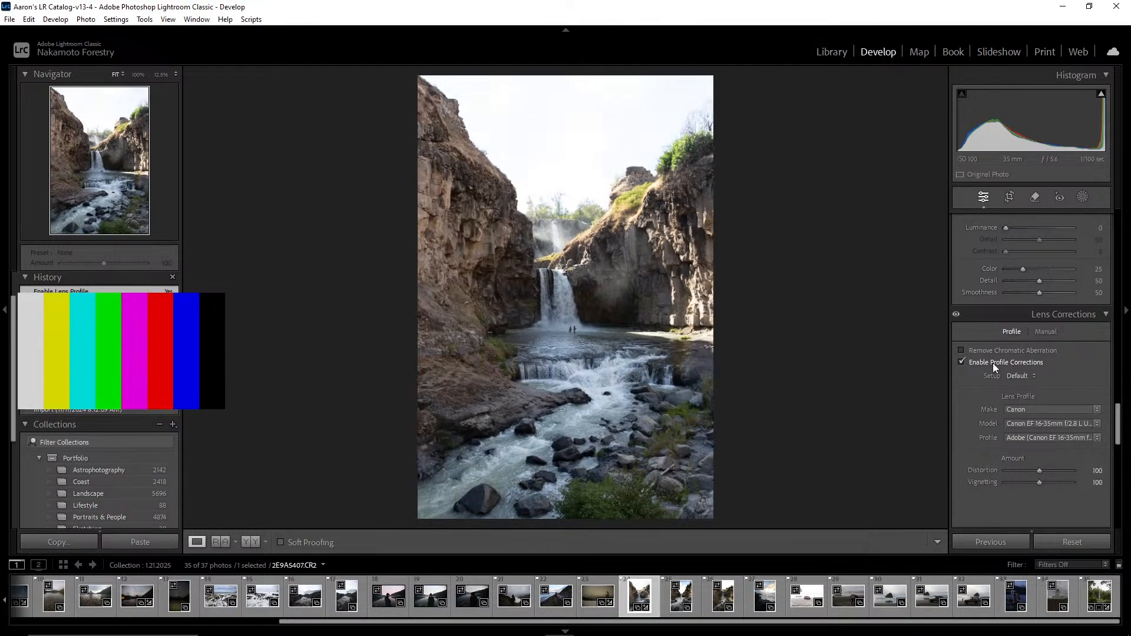
# Set the Sharpening amount to 66 and check the detail around the base of the waterfall
pyautogui.scroll(5, 1030, 376)
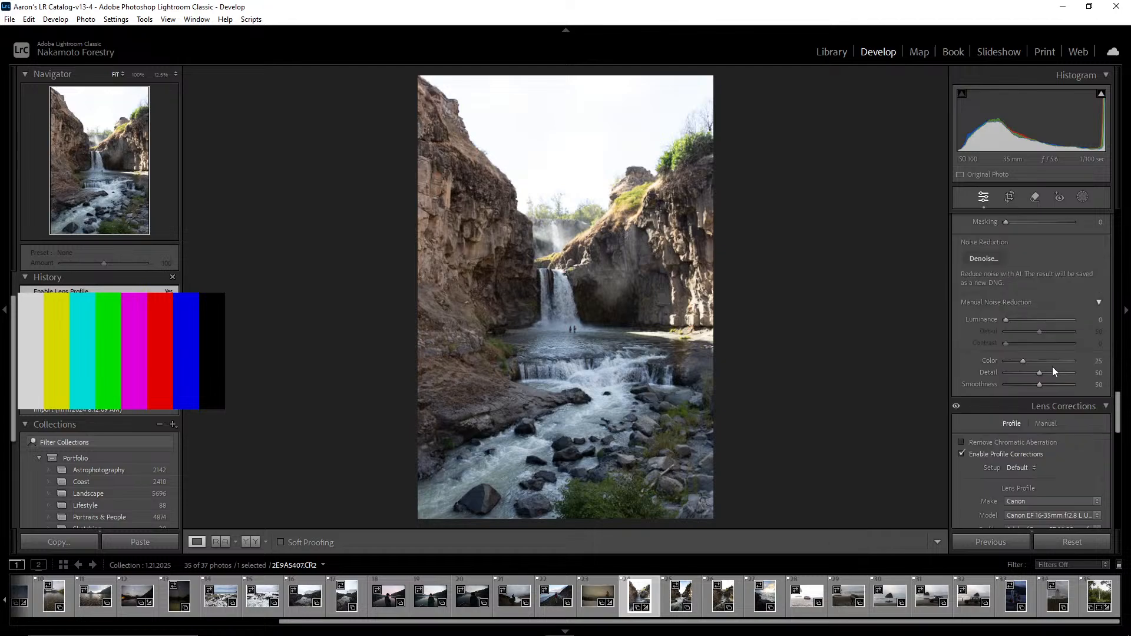
pyautogui.moveTo(1024, 371); pyautogui.dragTo(1035, 373)
pyautogui.click(558, 328)
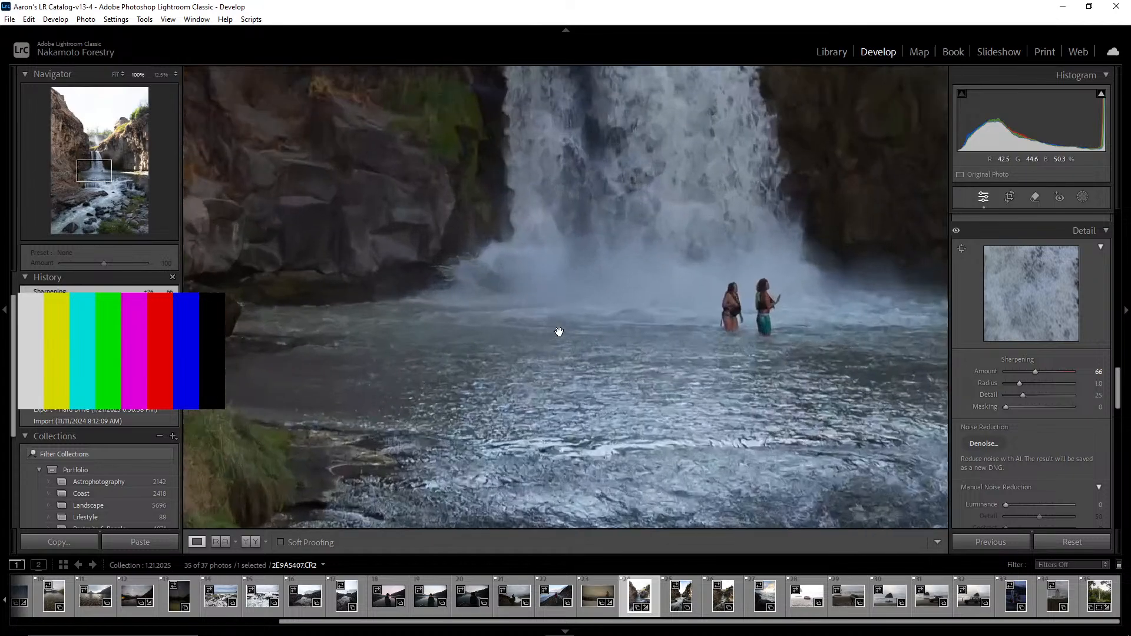
pyautogui.moveTo(771, 295); pyautogui.dragTo(583, 302)
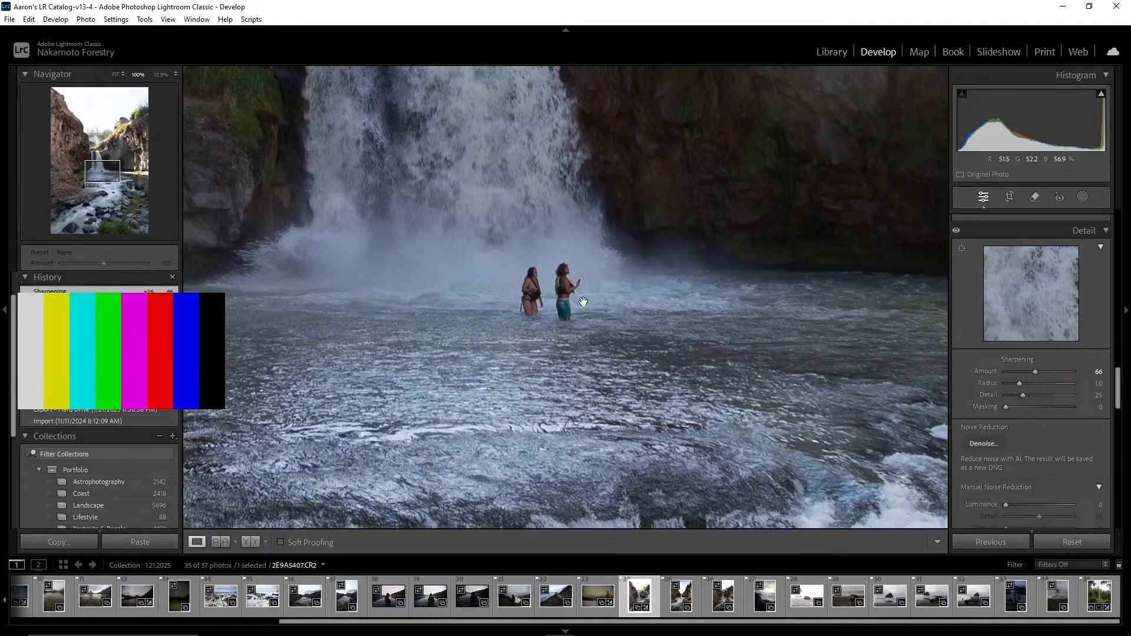
pyautogui.click(591, 307)
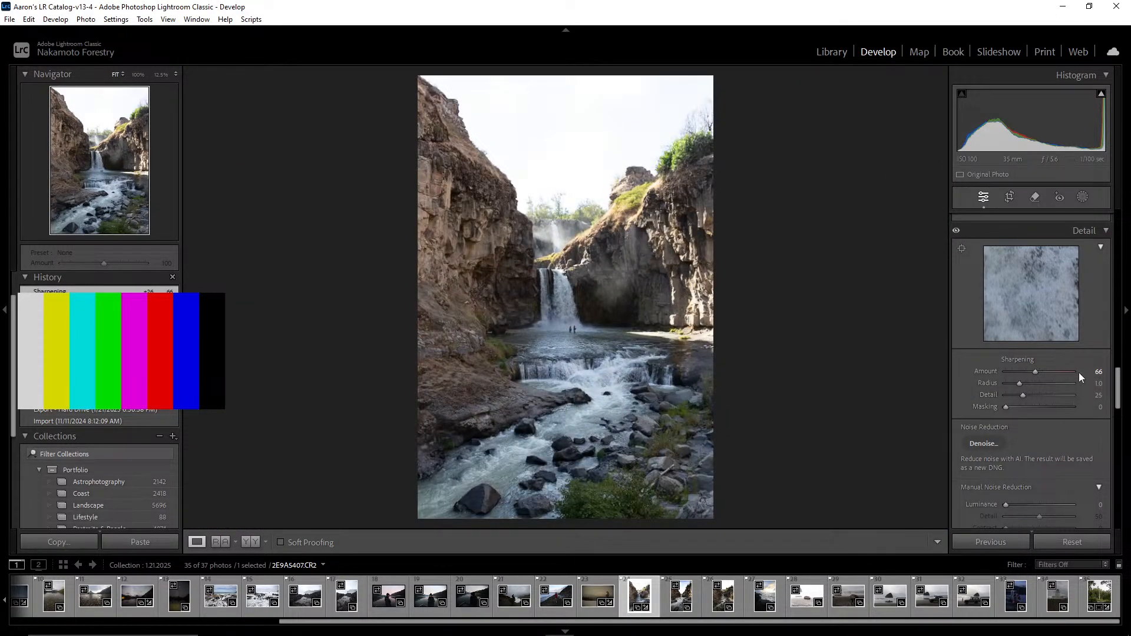
# Check highlight clipping in the sky, set Highlights to -63, and inspect the trees above the falls
pyautogui.scroll(3, 1079, 372)
pyautogui.scroll(10, 1084, 362)
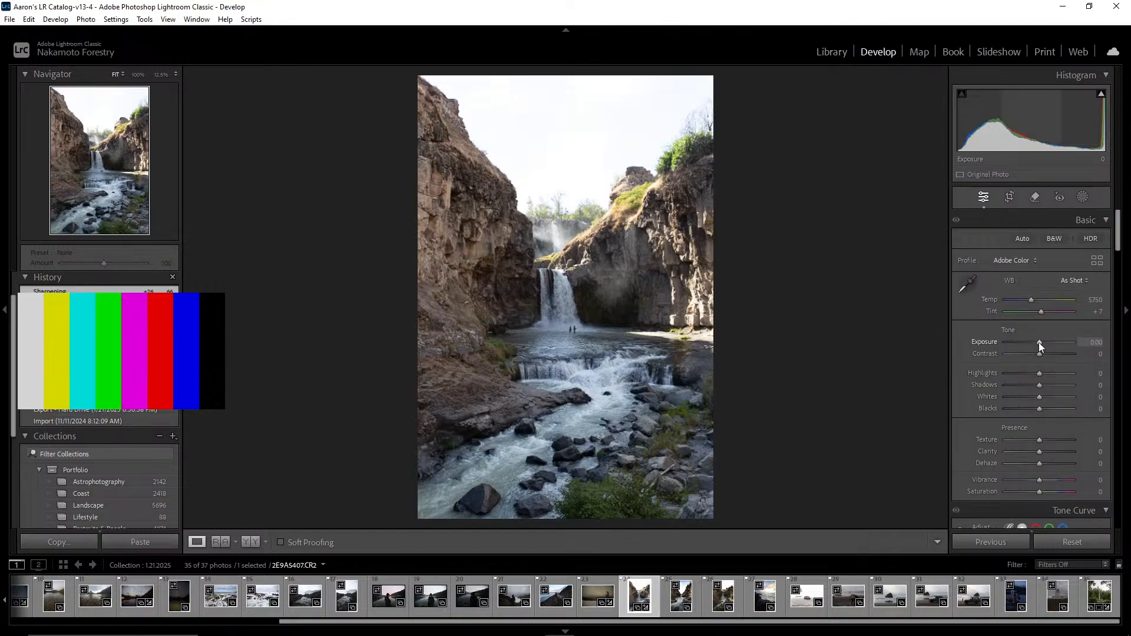
pyautogui.moveTo(1038, 343); pyautogui.dragTo(1038, 345)
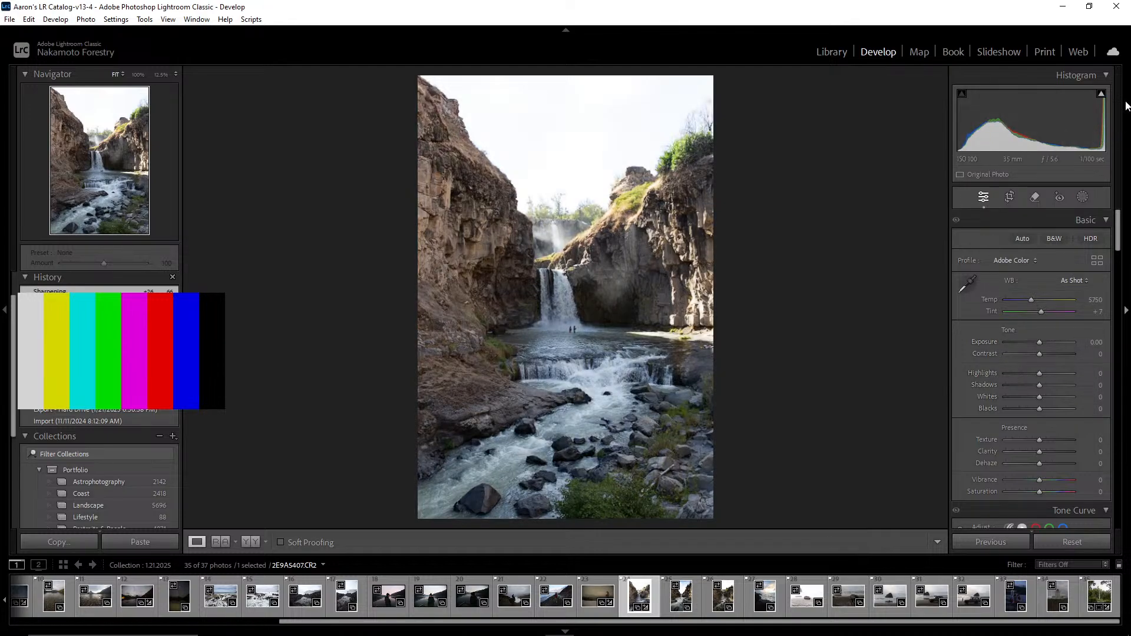
pyautogui.click(1101, 93)
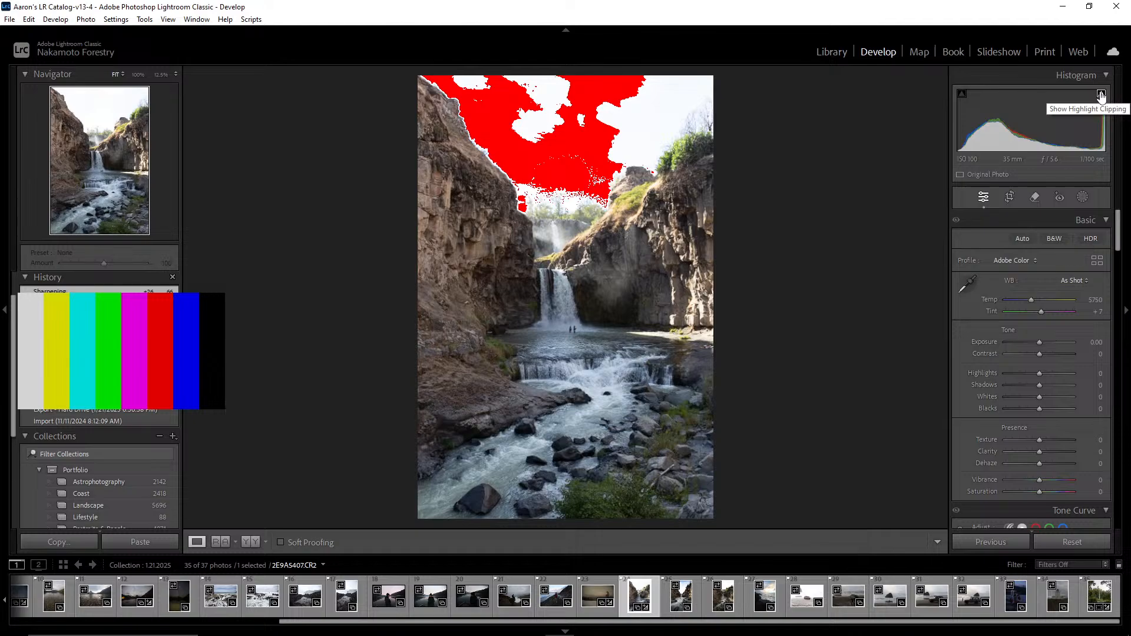
pyautogui.moveTo(1038, 371); pyautogui.dragTo(993, 379)
pyautogui.moveTo(583, 187); pyautogui.dragTo(571, 214)
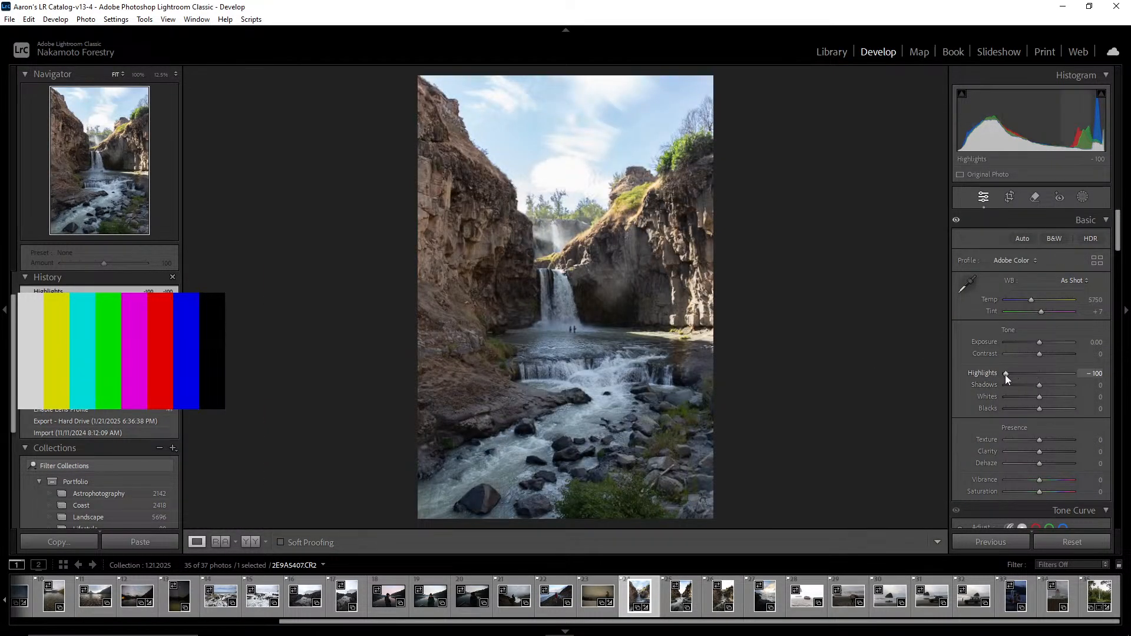
pyautogui.moveTo(1005, 373); pyautogui.dragTo(1021, 372)
pyautogui.click(558, 201)
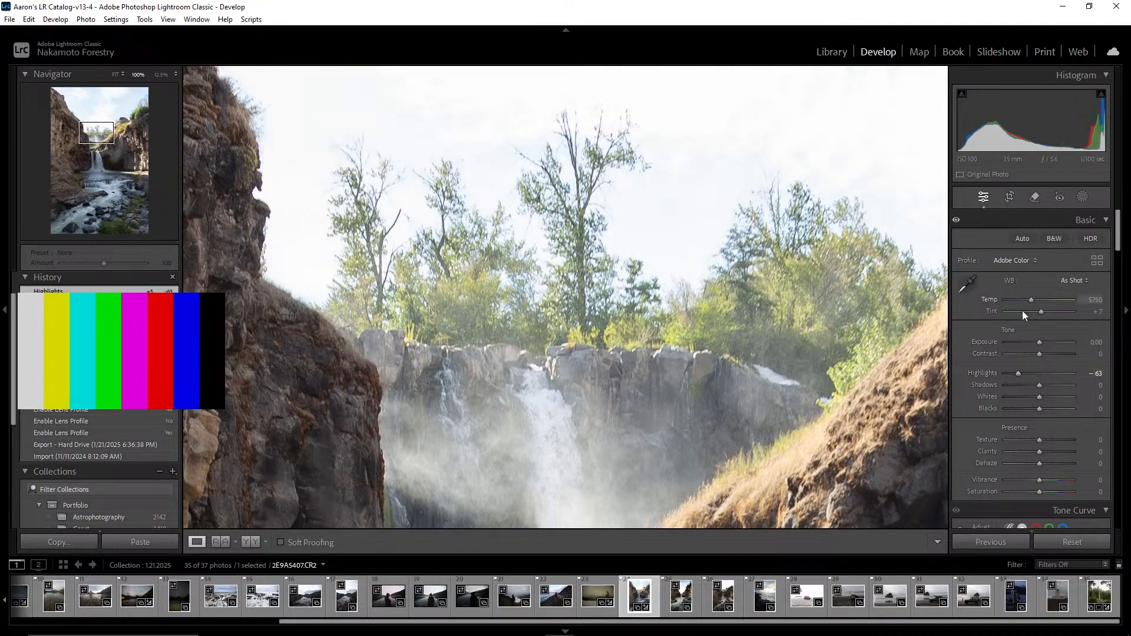
pyautogui.click(691, 232)
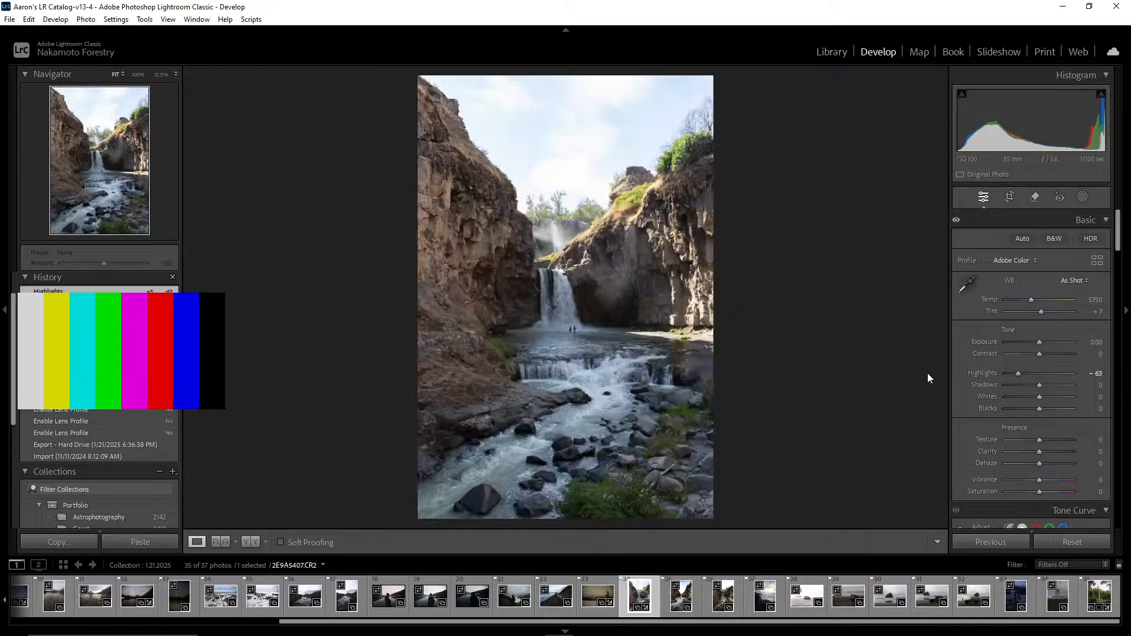
# Lower Whites to -53 and check the sky up close
pyautogui.moveTo(1039, 397)
pyautogui.mouseDown()
pyautogui.moveTo(1013, 401)
pyautogui.moveTo(1034, 401)
pyautogui.moveTo(1024, 405)
pyautogui.mouseUp()
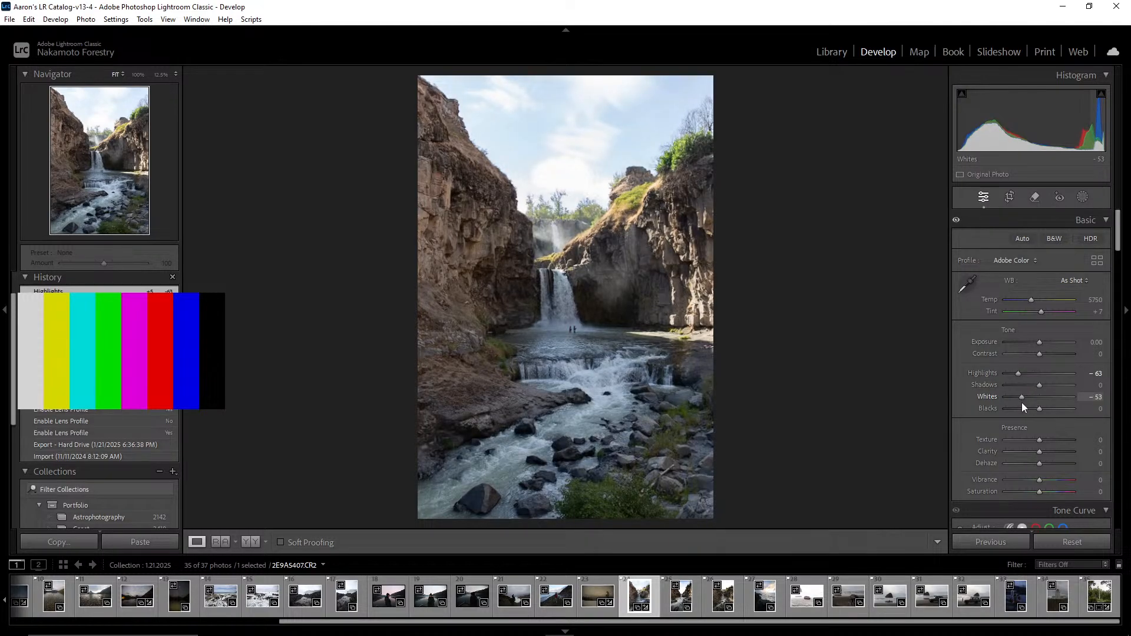
pyautogui.click(545, 177)
pyautogui.click(648, 269)
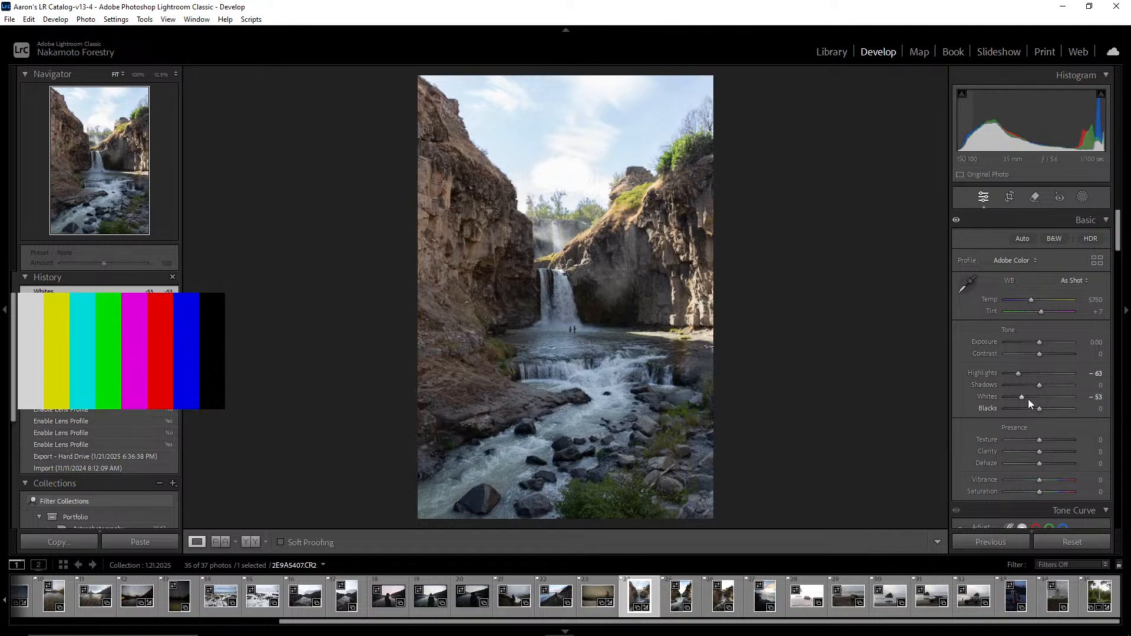
# Soften the tone curve's endpoints by setting the white point's output to 251 and the black point's output to 4
pyautogui.scroll(-5, 1028, 391)
pyautogui.moveTo(1093, 266); pyautogui.dragTo(1095, 268)
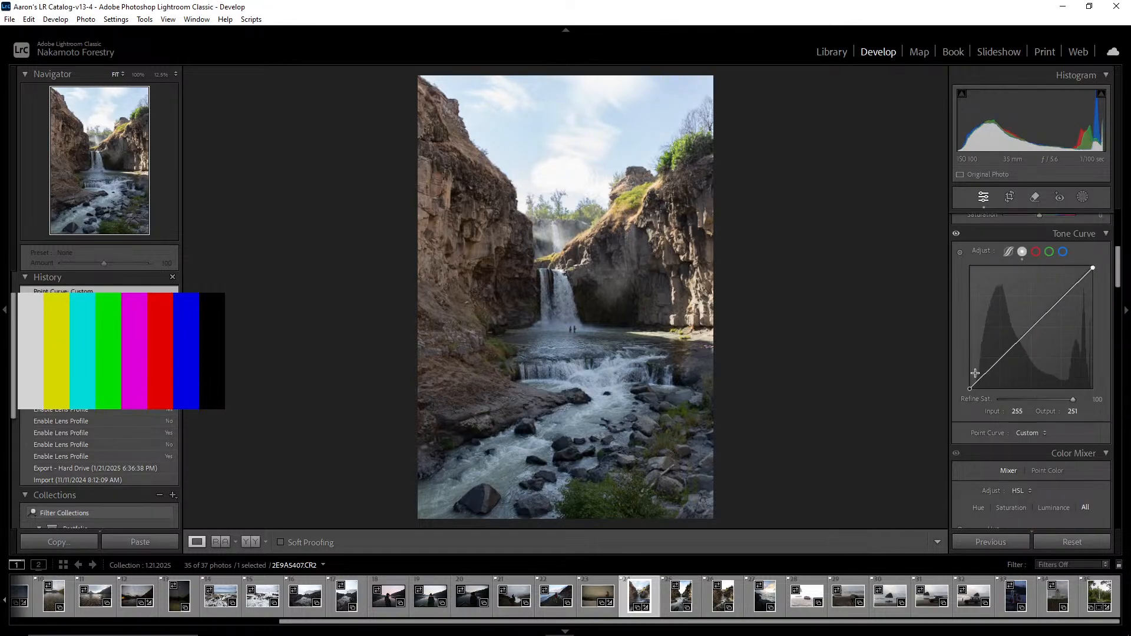
pyautogui.moveTo(971, 390); pyautogui.dragTo(967, 388)
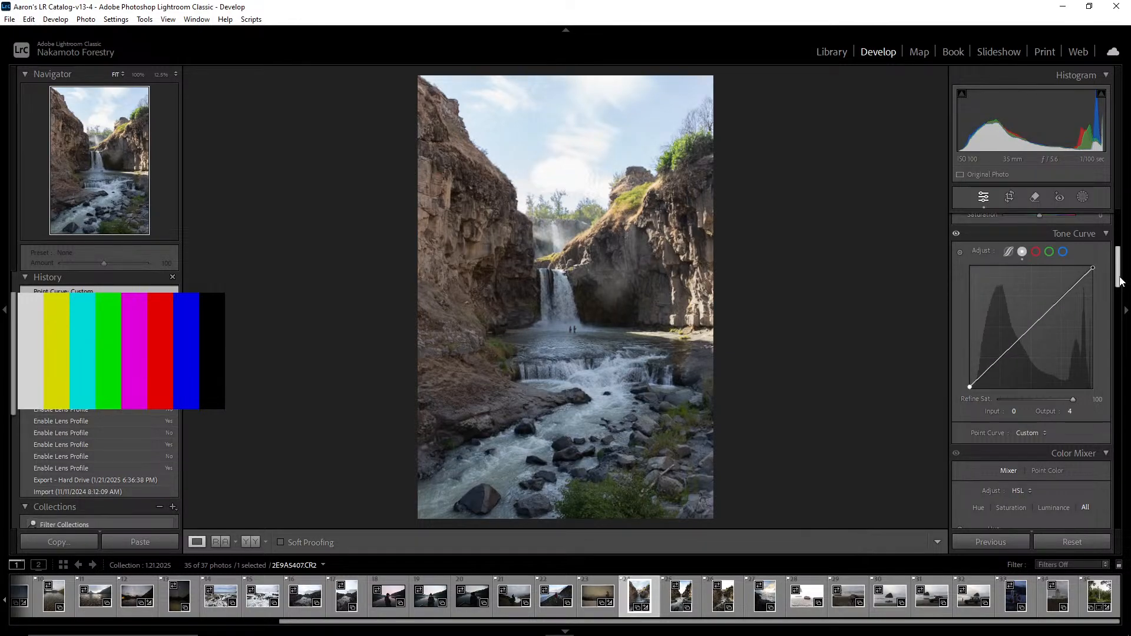
# Rebalance the bright tones by setting Highlights to -40 and Whites to -60
pyautogui.scroll(5, 1112, 289)
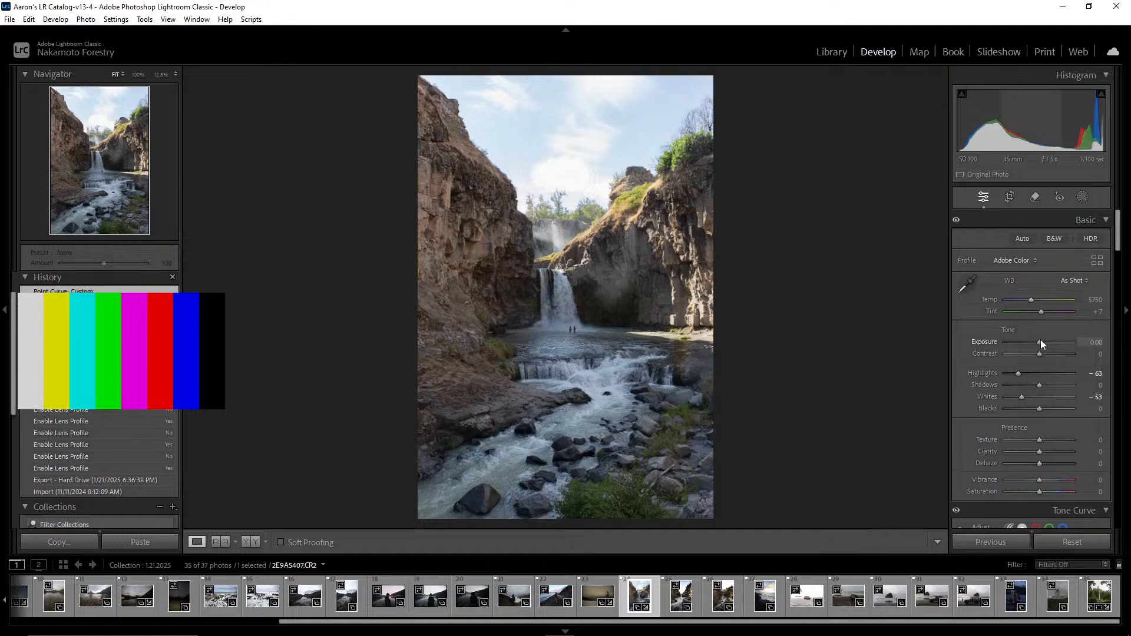
pyautogui.moveTo(1018, 373); pyautogui.dragTo(1020, 398)
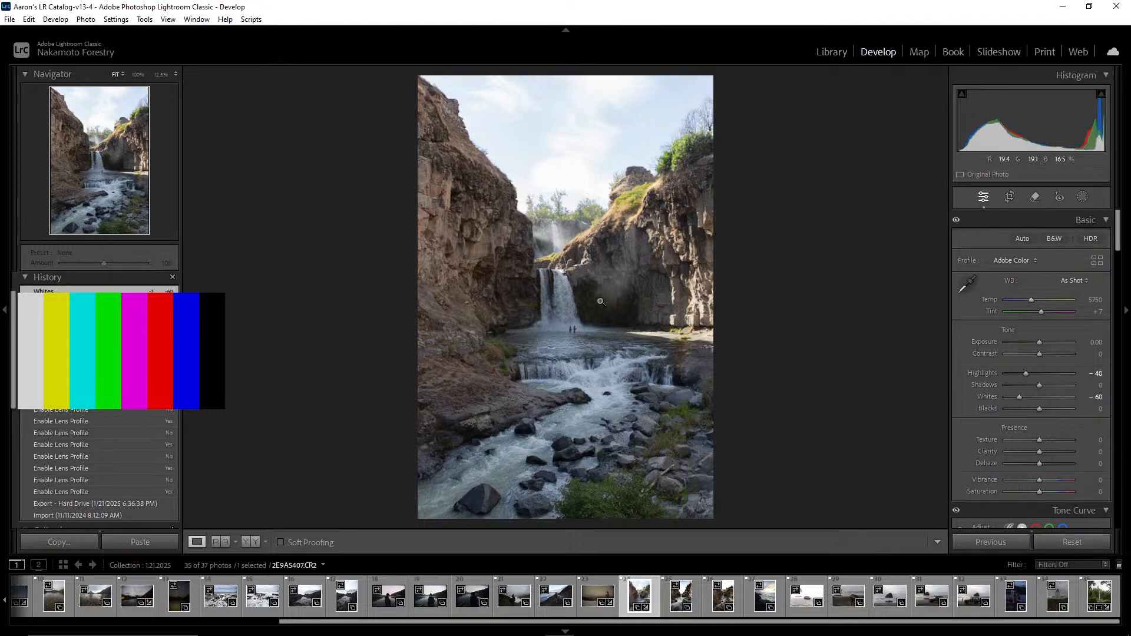
pyautogui.moveTo(601, 301); pyautogui.dragTo(648, 324)
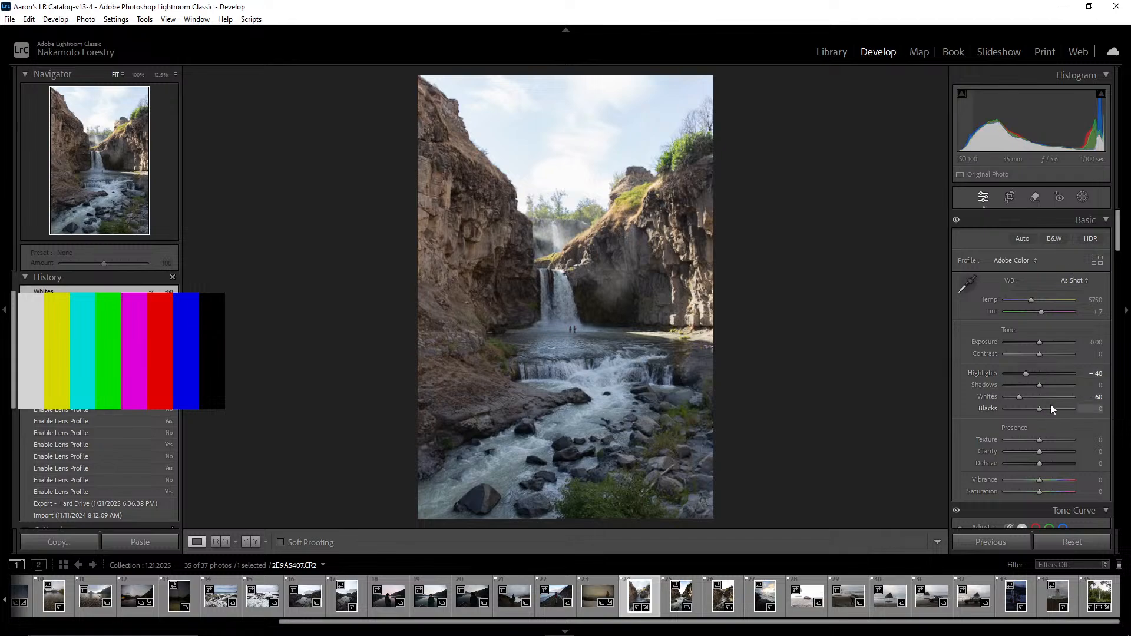
# Raise Shadows to +51 and lower Blacks to -33
pyautogui.moveTo(1040, 386)
pyautogui.mouseDown()
pyautogui.moveTo(1071, 397)
pyautogui.moveTo(1057, 393)
pyautogui.mouseUp()
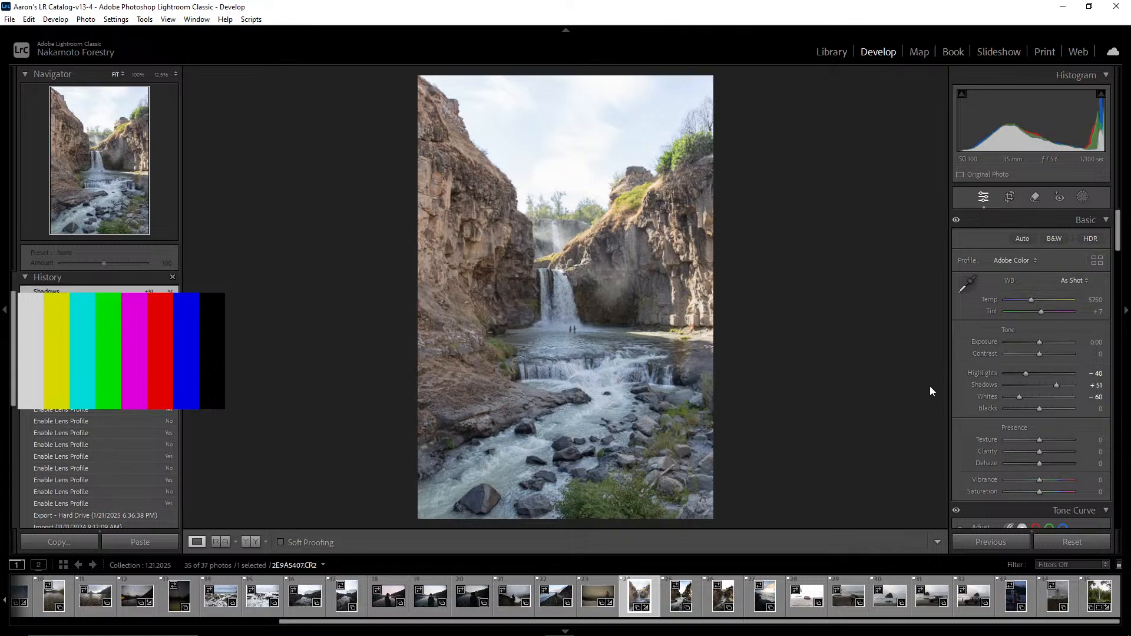
pyautogui.moveTo(1037, 409); pyautogui.dragTo(1027, 412)
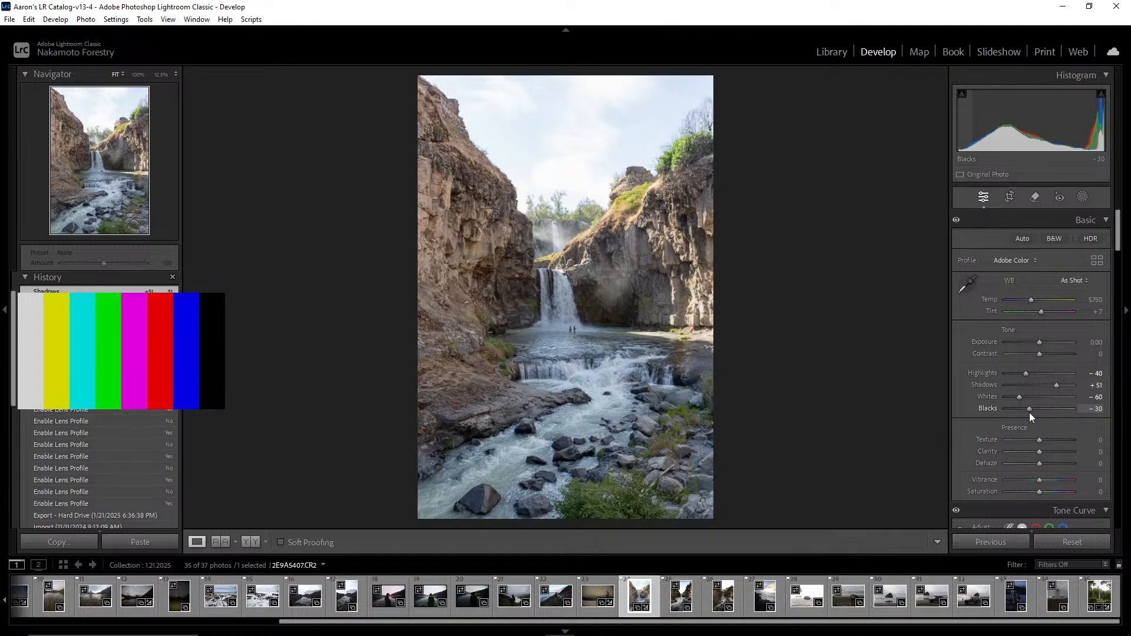
pyautogui.moveTo(1031, 412); pyautogui.dragTo(1034, 413)
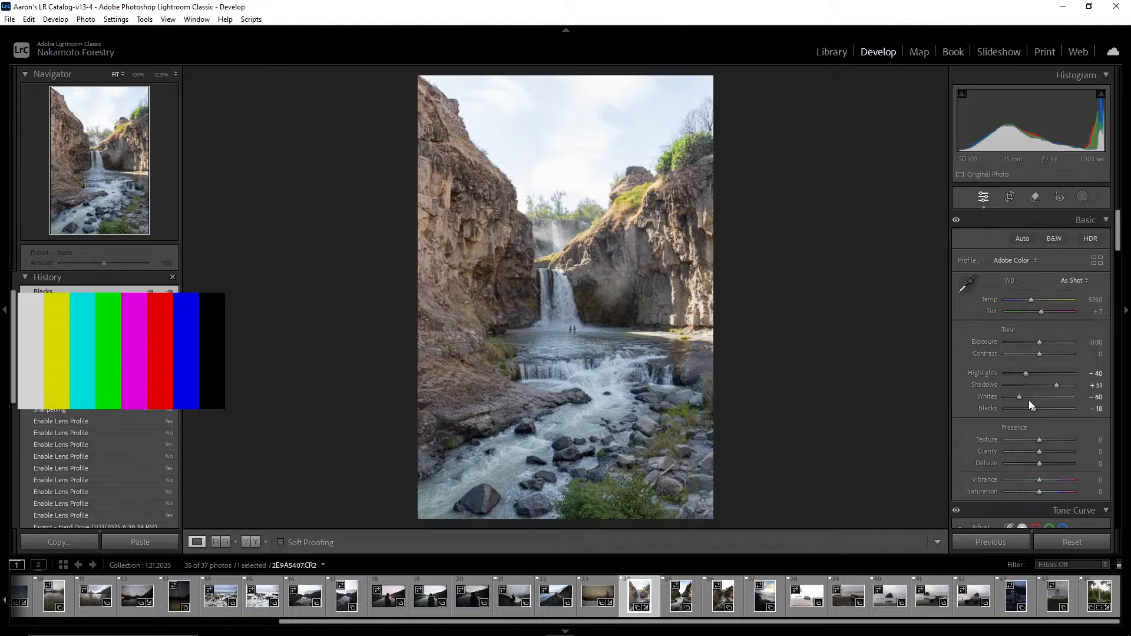
pyautogui.moveTo(1034, 408)
pyautogui.mouseDown()
pyautogui.moveTo(1000, 408)
pyautogui.moveTo(1028, 408)
pyautogui.mouseUp()
# Raise Contrast to +25 and check the area around the waterfall
pyautogui.moveTo(1039, 355)
pyautogui.mouseDown()
pyautogui.moveTo(1066, 356)
pyautogui.moveTo(1046, 360)
pyautogui.mouseUp()
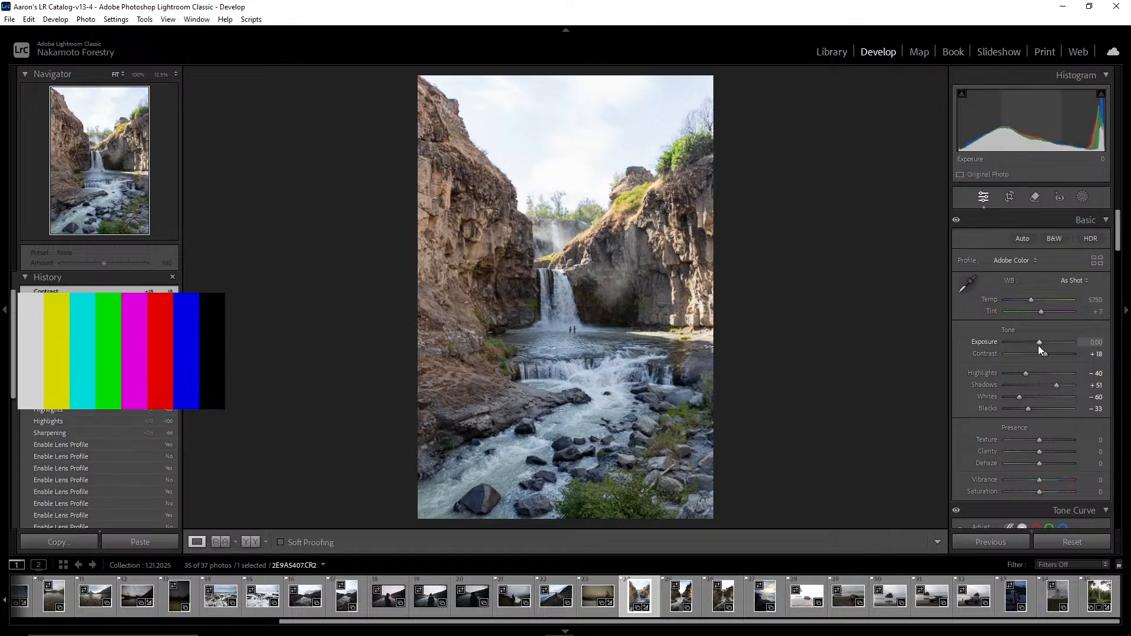
pyautogui.moveTo(1045, 358); pyautogui.dragTo(1048, 354)
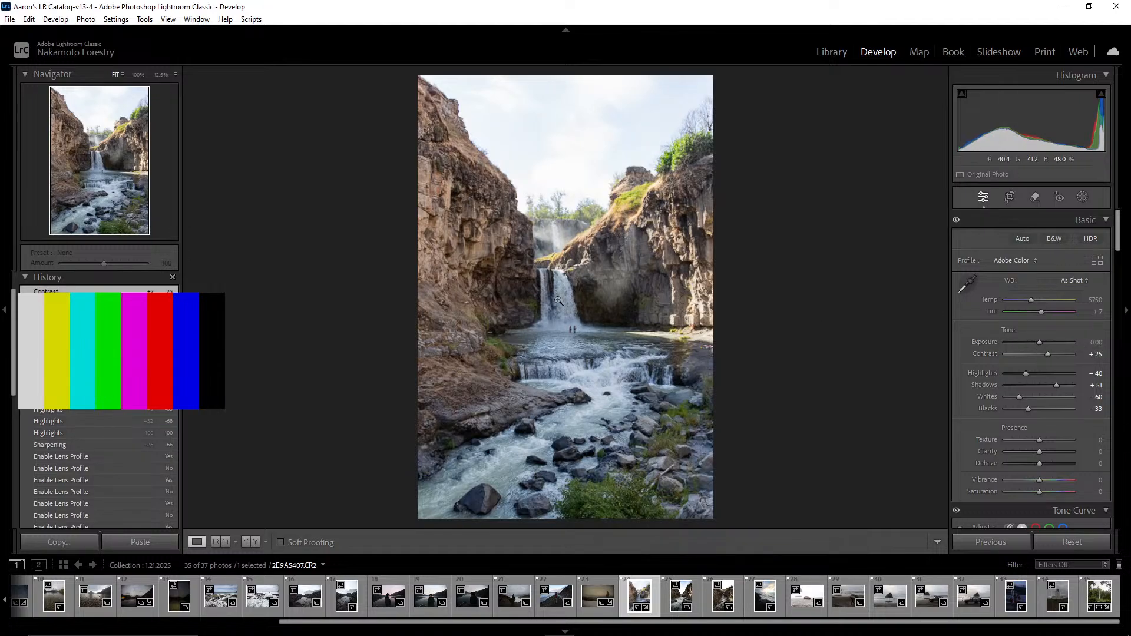
pyautogui.click(569, 337)
pyautogui.moveTo(575, 324); pyautogui.dragTo(619, 275)
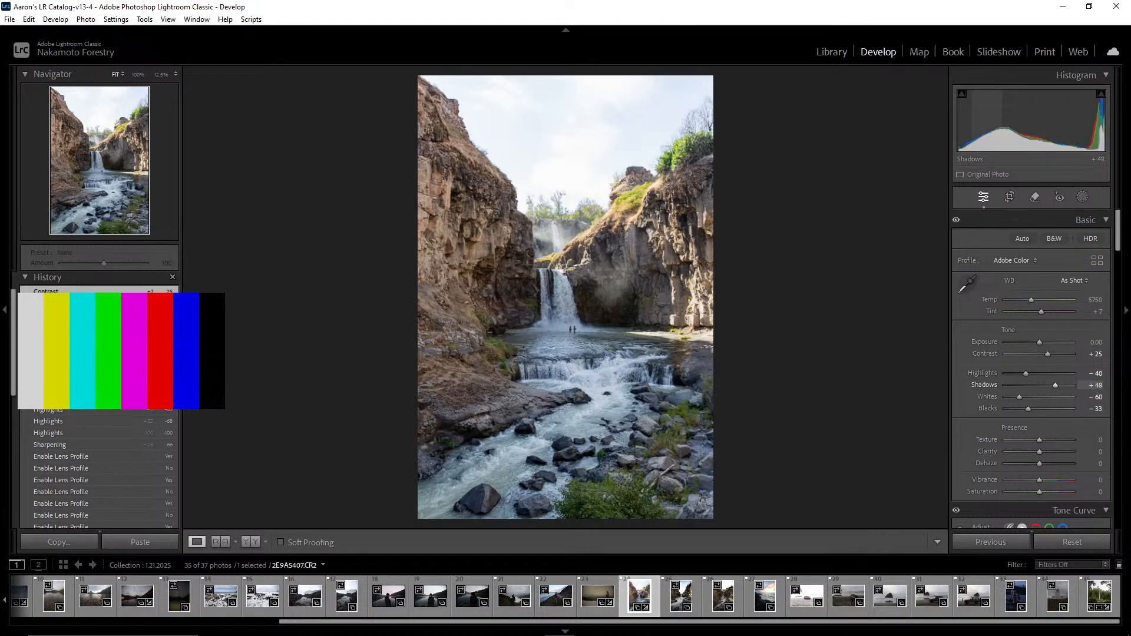
# Try lowering Shadows to +48 directly in the histogram, undo it, and leave Exposure unedited
pyautogui.moveTo(1007, 126); pyautogui.dragTo(999, 121)
pyautogui.hotkey('ctrl', 'z')
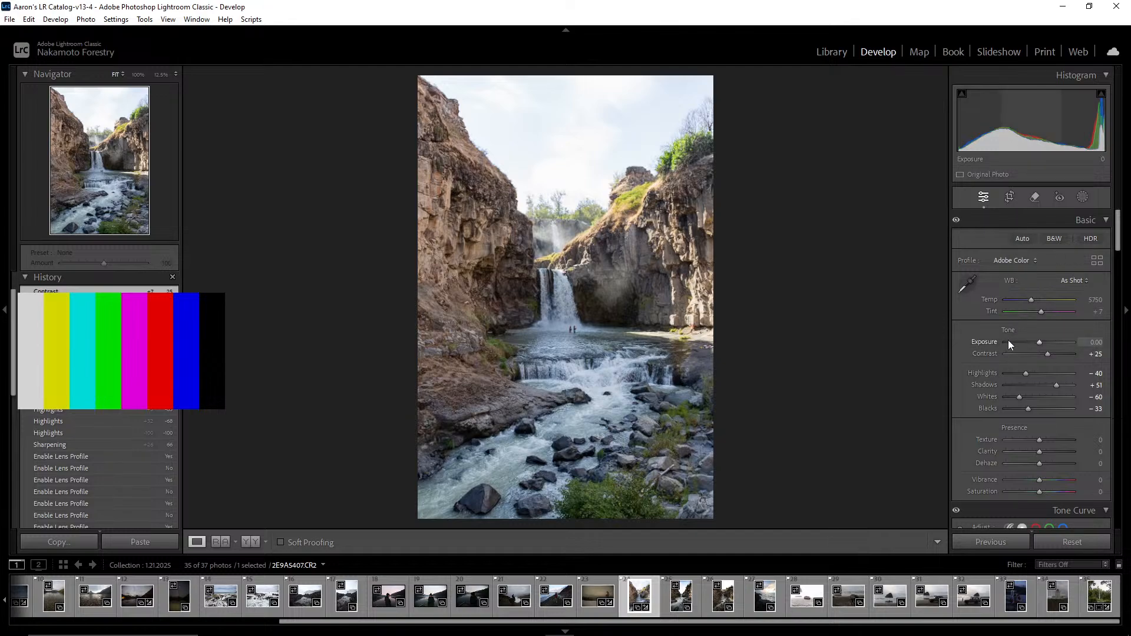
pyautogui.click(1091, 343)
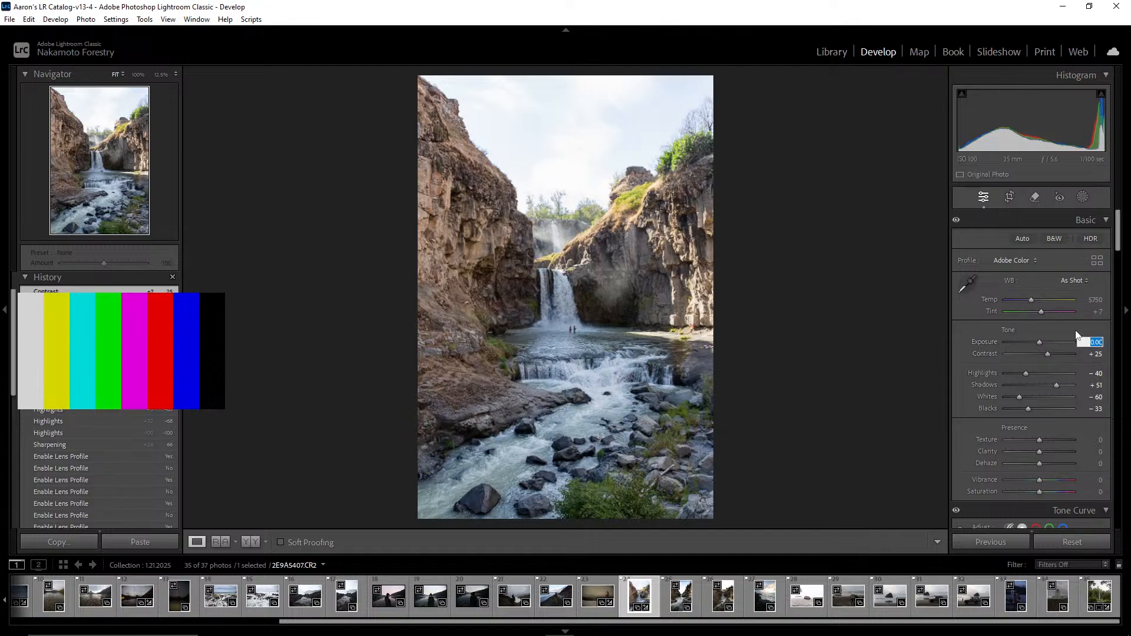
pyautogui.click(976, 334)
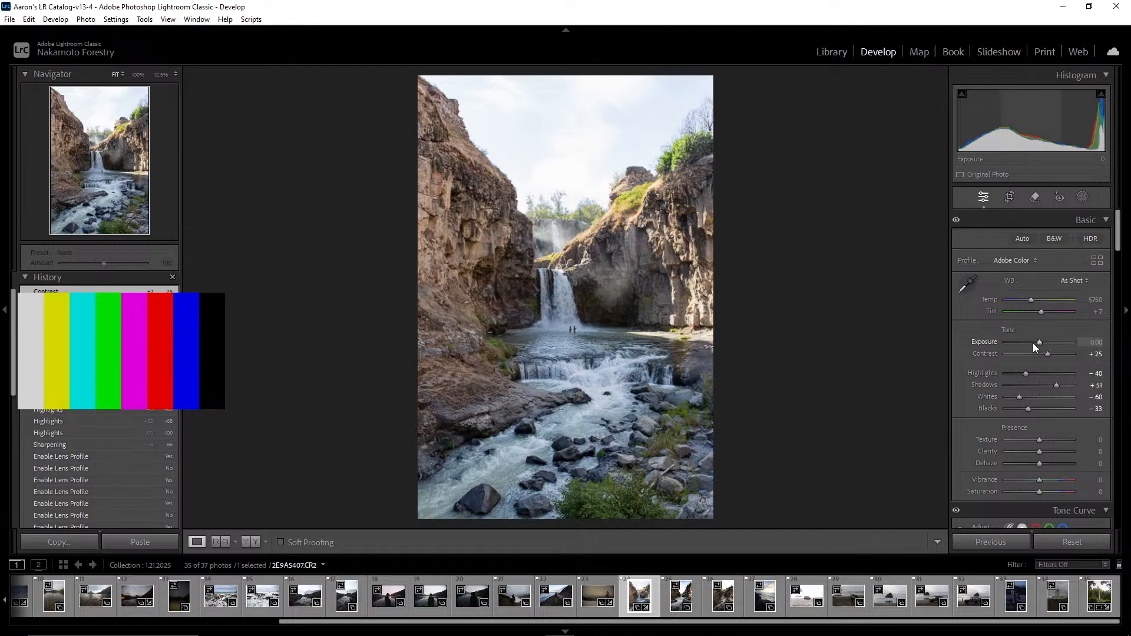
pyautogui.click(1090, 342)
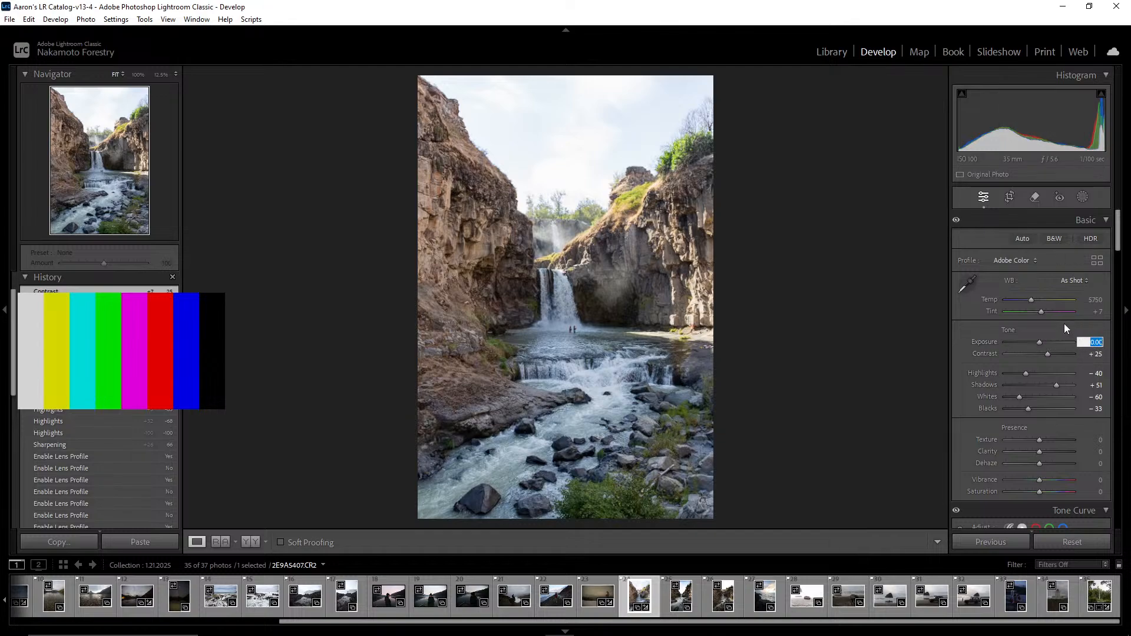
pyautogui.click(1058, 320)
pyautogui.click(623, 306)
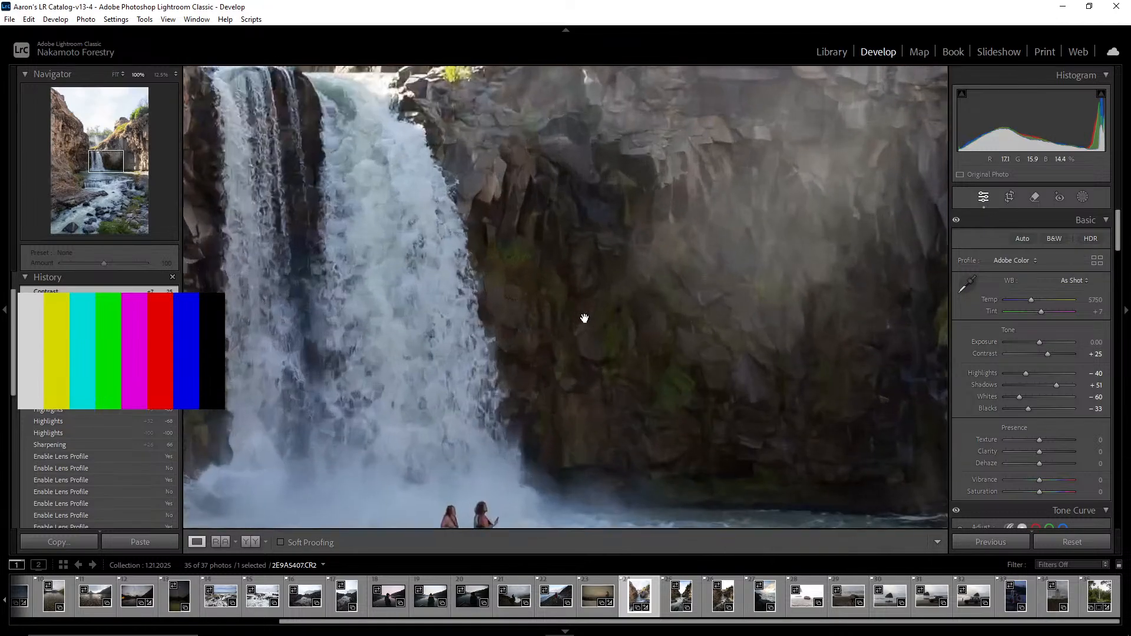
pyautogui.click(560, 389)
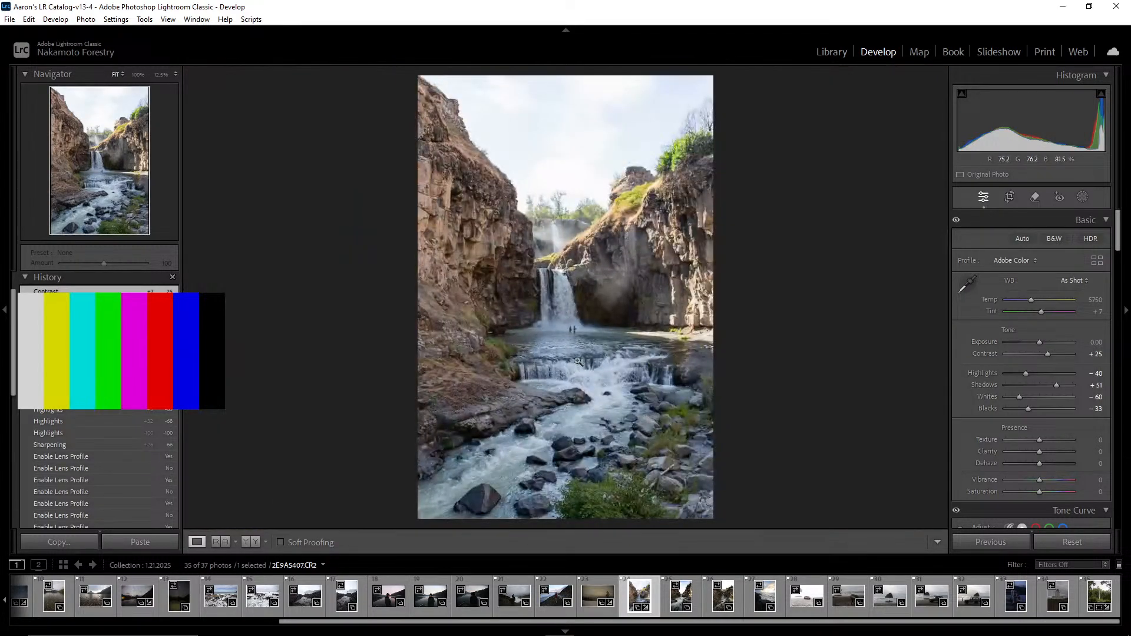
pyautogui.click(633, 325)
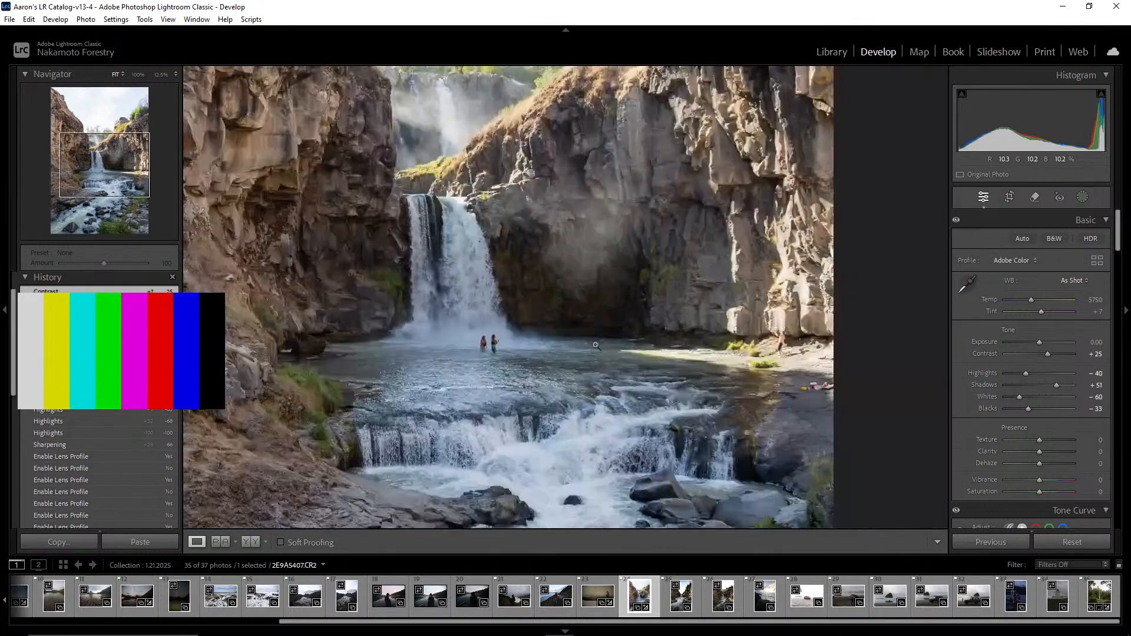
pyautogui.click(596, 346)
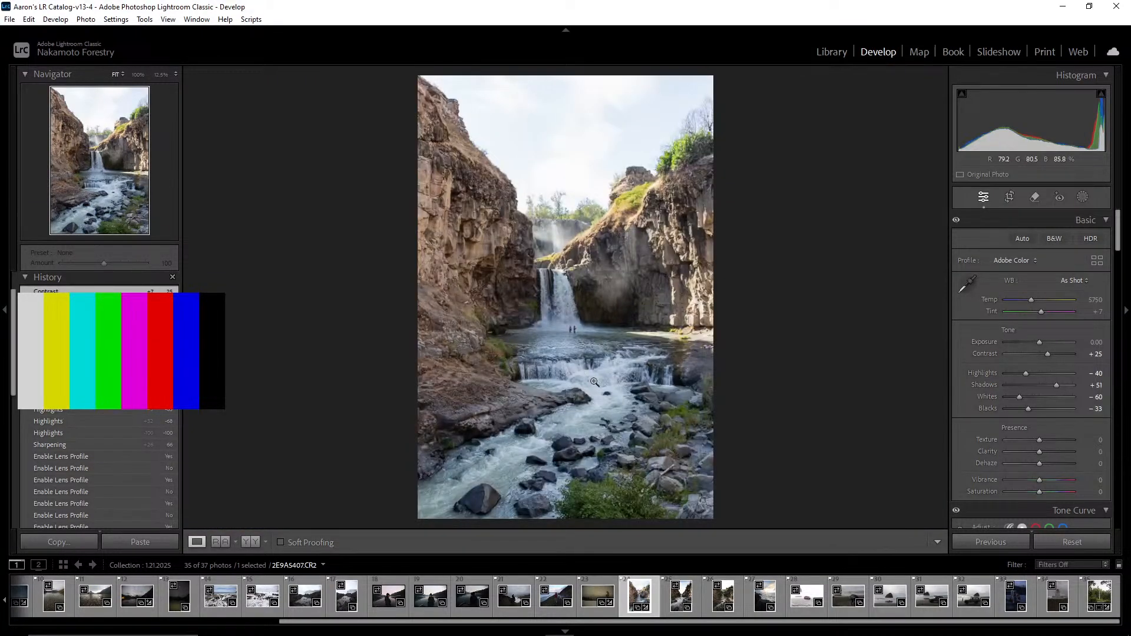
# Inspect the base of the waterfall and the two people in the water at 100% magnification
pyautogui.click(575, 334)
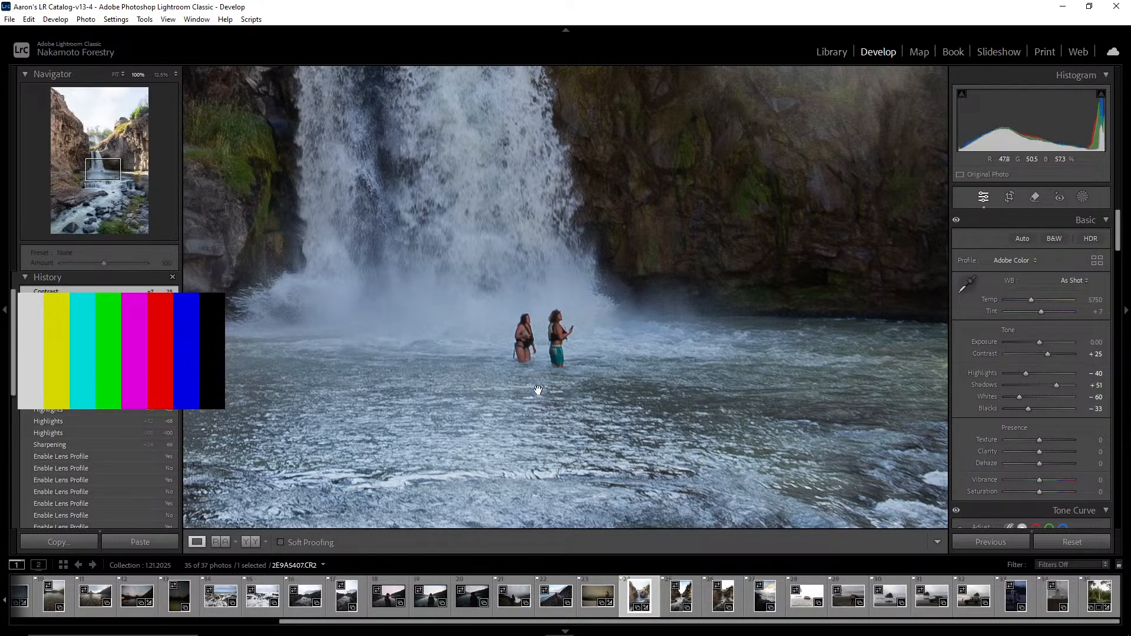
pyautogui.click(449, 348)
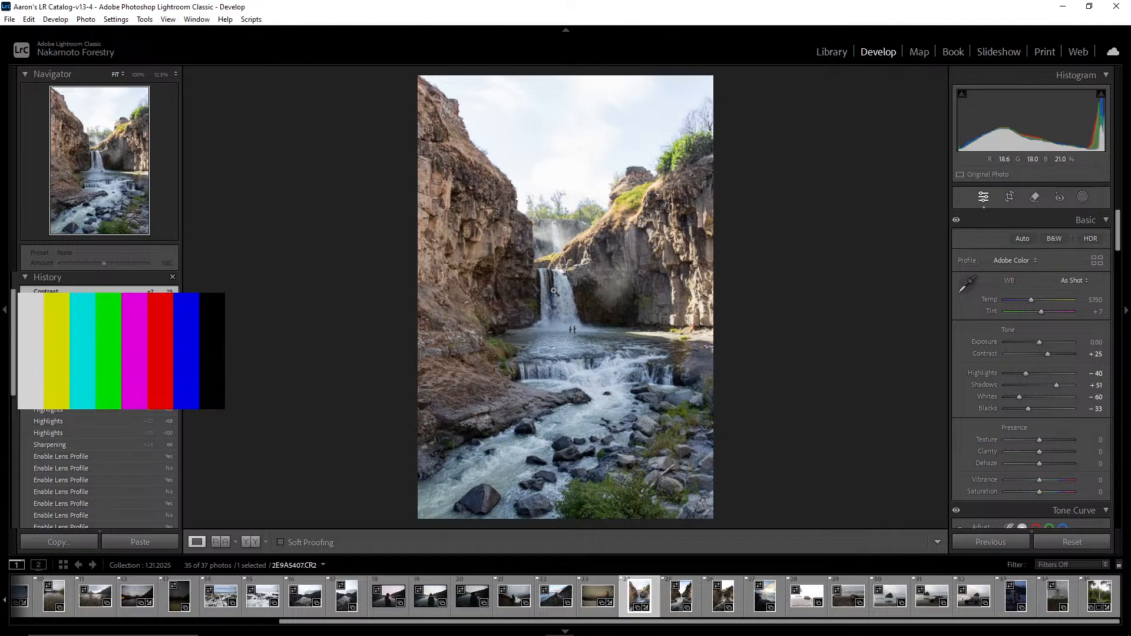
pyautogui.click(565, 336)
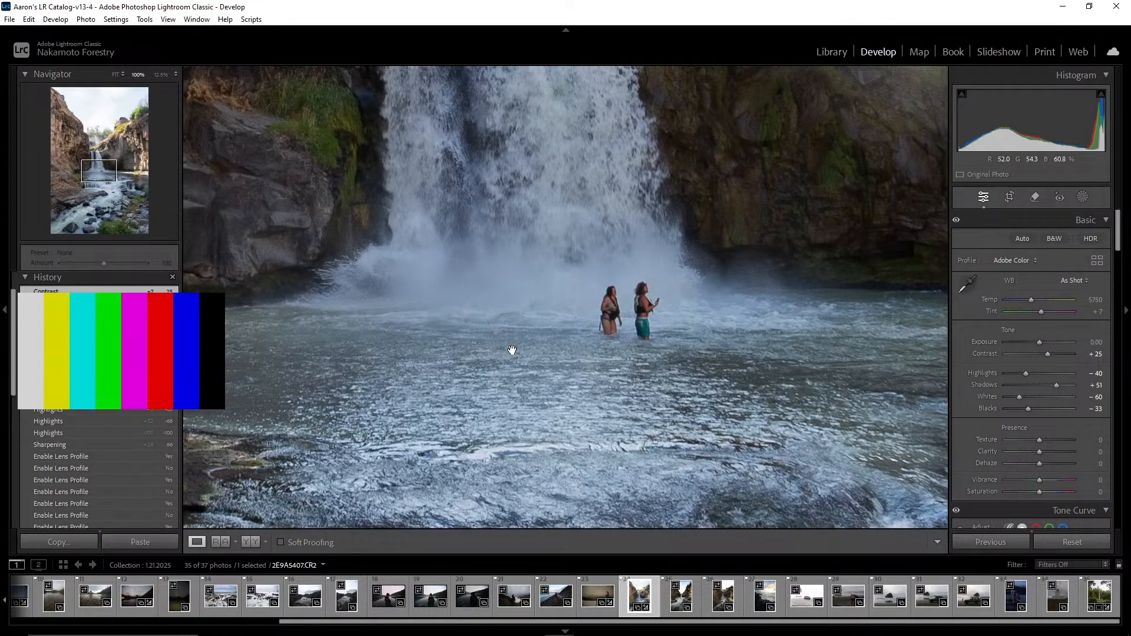
pyautogui.click(543, 334)
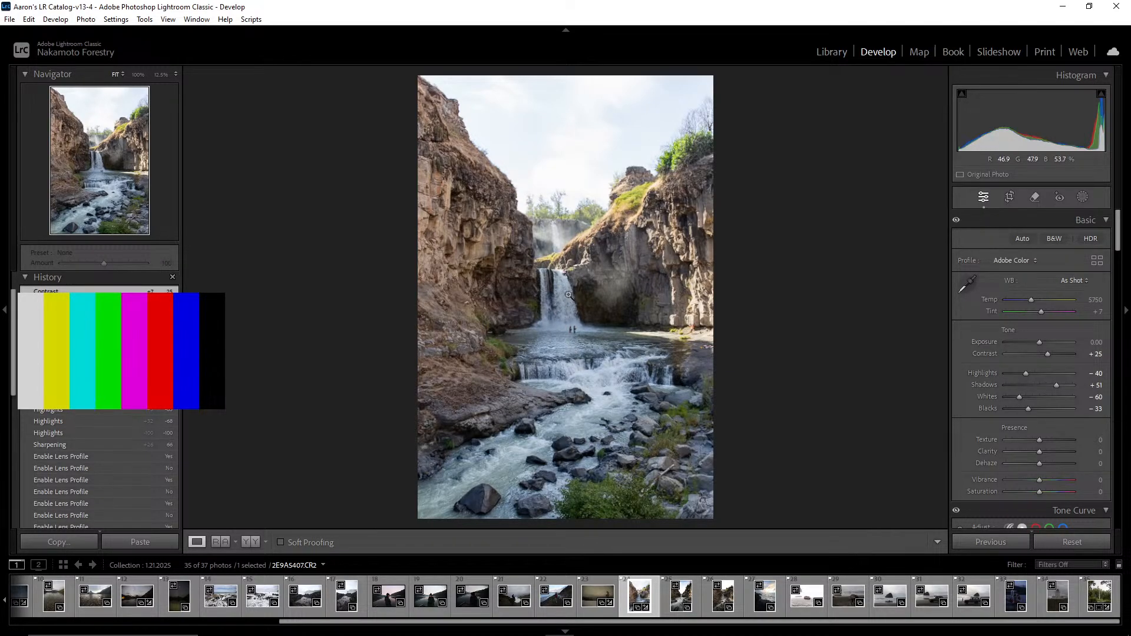
pyautogui.click(553, 311)
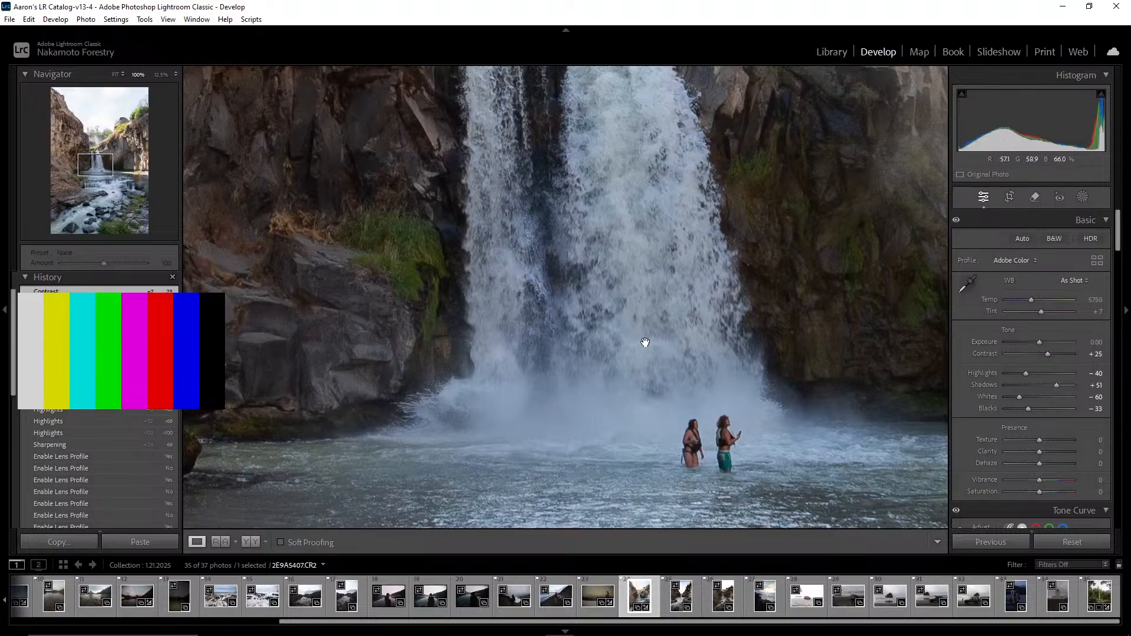
pyautogui.click(627, 362)
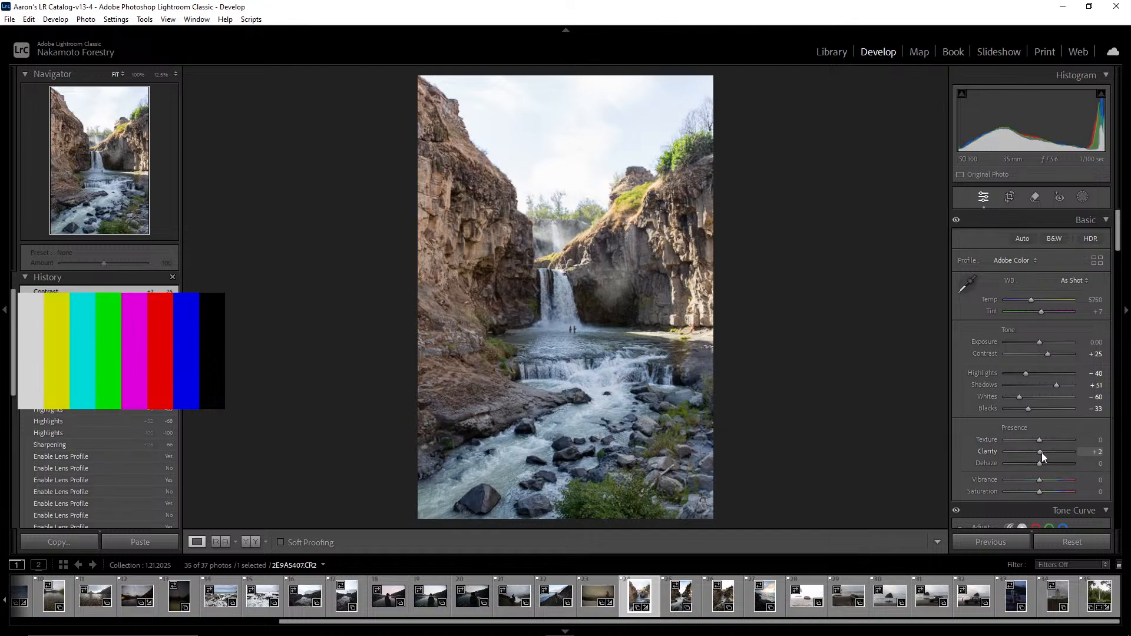
# Raise Clarity to +14, checking the waterfall and riverside rocks up close, and raise Dehaze to +12
pyautogui.moveTo(1042, 453); pyautogui.dragTo(1044, 453)
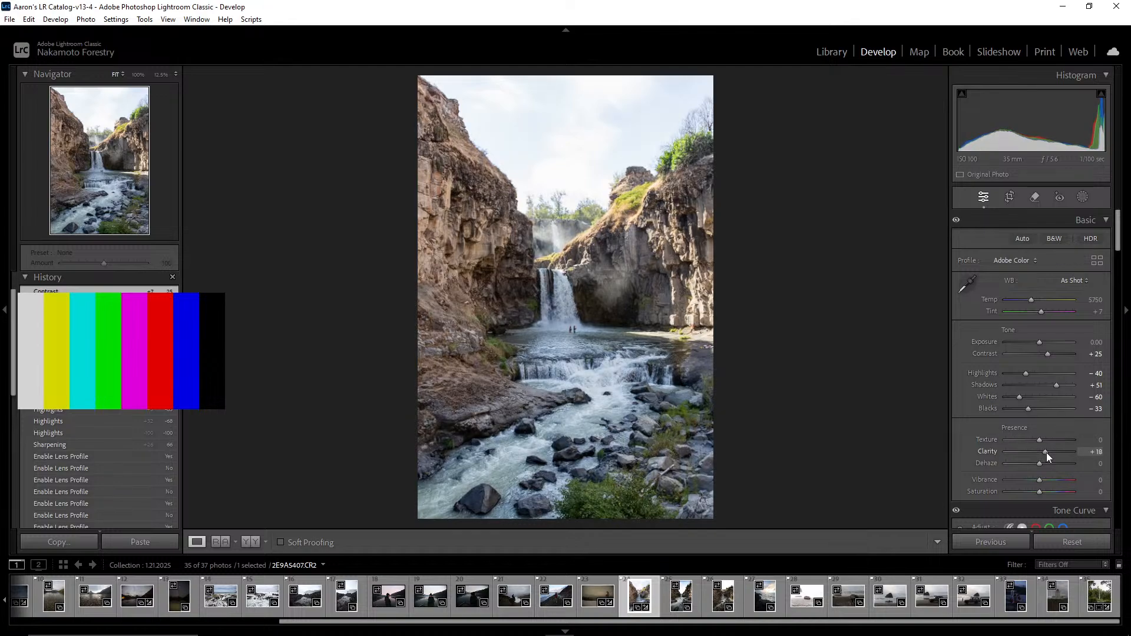
pyautogui.click(571, 325)
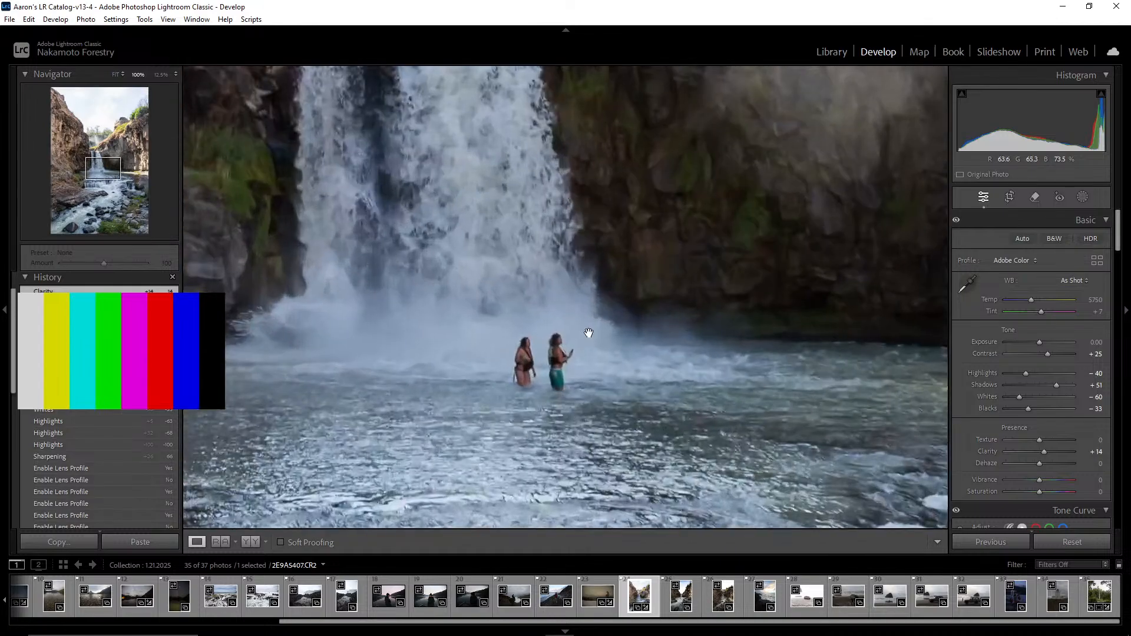
pyautogui.click(546, 323)
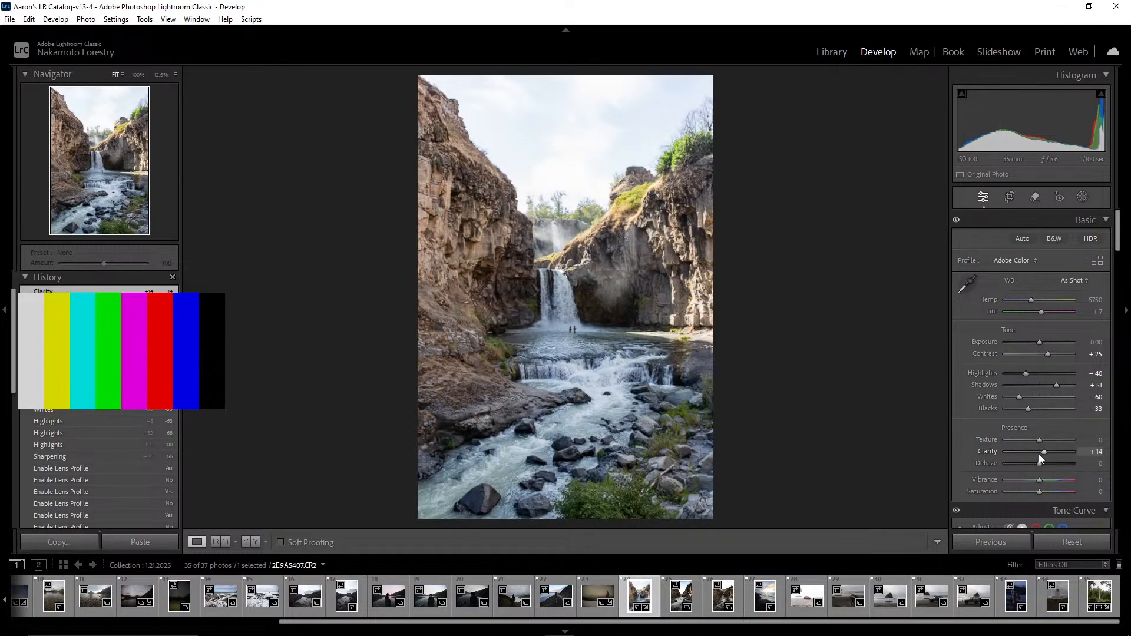
pyautogui.click(529, 419)
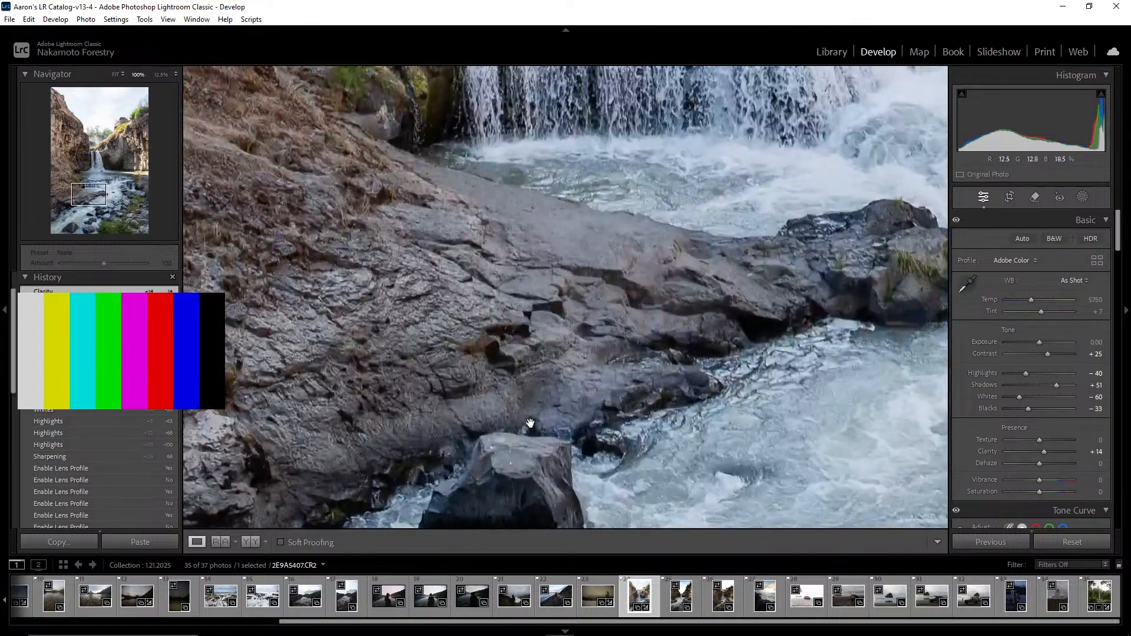
pyautogui.click(530, 423)
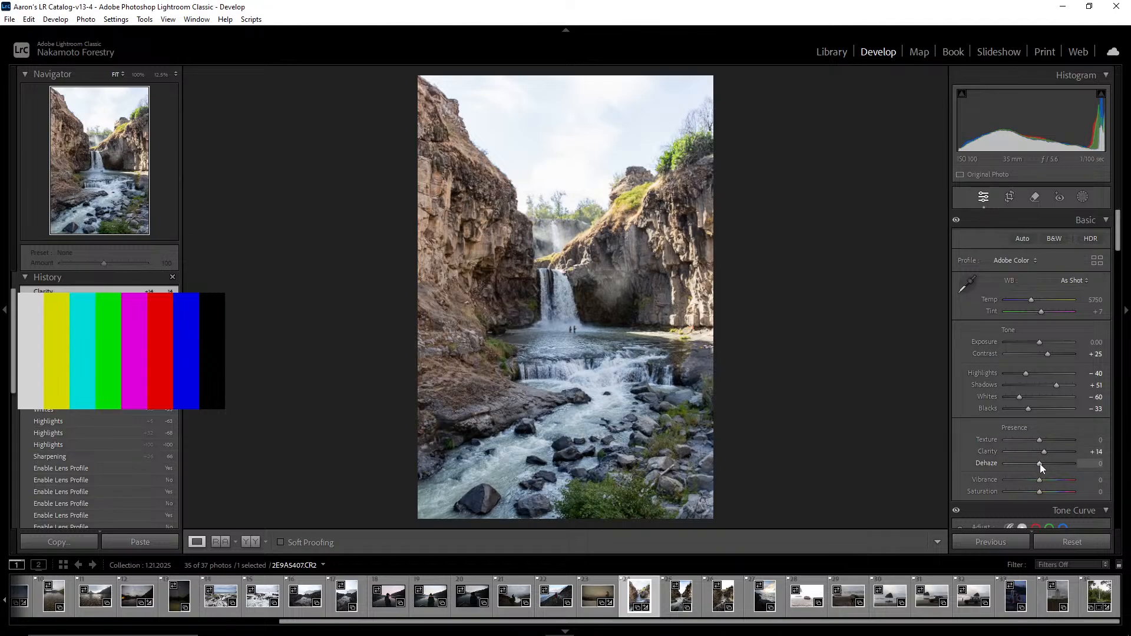
pyautogui.moveTo(1041, 463)
pyautogui.mouseDown()
pyautogui.moveTo(1058, 461)
pyautogui.moveTo(1044, 462)
pyautogui.mouseUp()
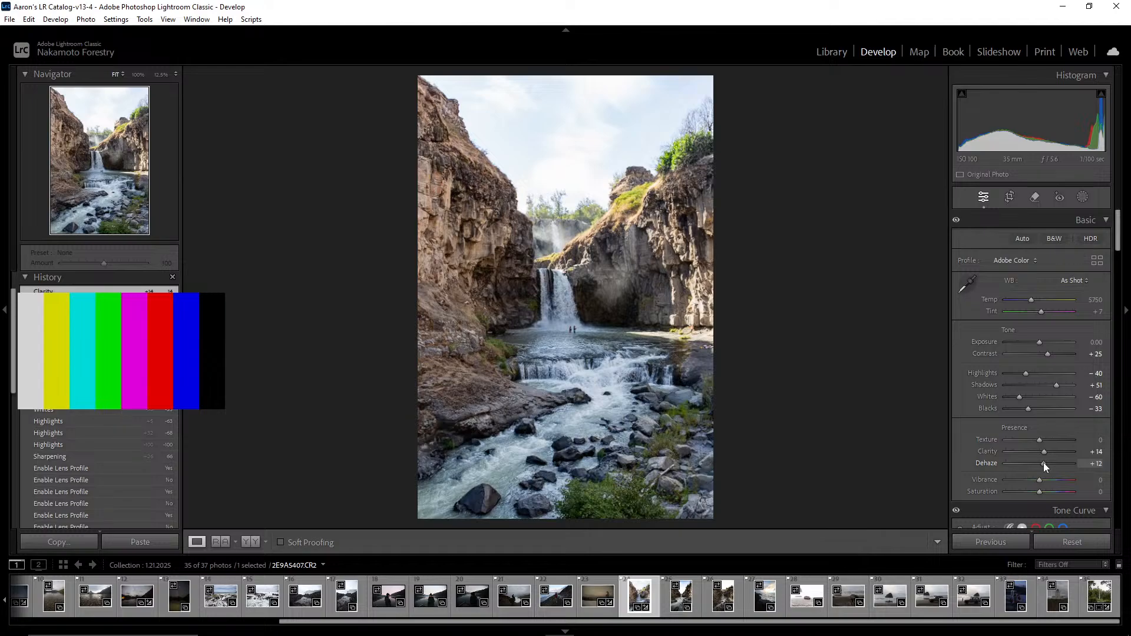
pyautogui.moveTo(1044, 463); pyautogui.dragTo(1044, 462)
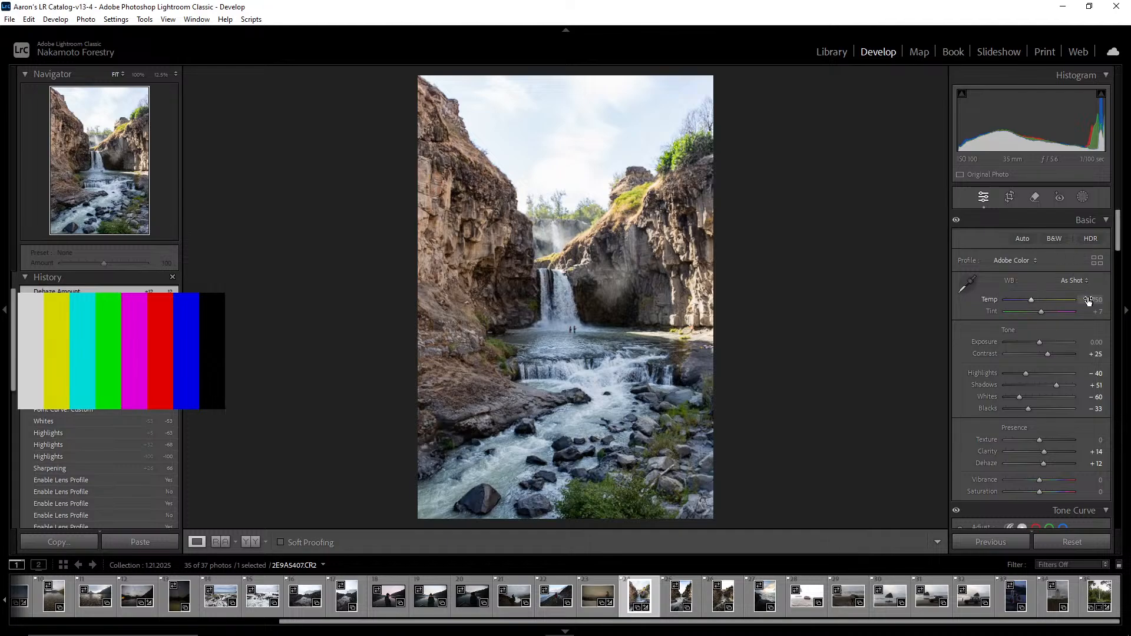
# Warm the photo by setting the white balance temperature to 6100
pyautogui.press('Down')
pyautogui.press('Up')
pyautogui.press('Up')
pyautogui.press('Up')
pyautogui.press('Up')
pyautogui.press('Up')
pyautogui.press('Up')
pyautogui.press('Up')
pyautogui.press('Up')
pyautogui.press('Up')
pyautogui.press('Up')
pyautogui.press('Up')
pyautogui.press('Up')
pyautogui.press('Up')
pyautogui.press('Up')
pyautogui.press('Up')
pyautogui.press('Up')
pyautogui.press('Up')
pyautogui.press('Up')
pyautogui.press('Up')
pyautogui.press('Up')
pyautogui.press('Down')
pyautogui.press('Down')
pyautogui.press('Down')
pyautogui.press('Down')
pyautogui.press('Down')
pyautogui.press('Down')
pyautogui.press('Down')
pyautogui.press('Down')
pyautogui.press('Down')
pyautogui.press('Down')
pyautogui.press('Down')
pyautogui.press('Down')
pyautogui.press('Down')
pyautogui.press('Down')
pyautogui.press('Down')
pyautogui.press('Down')
pyautogui.press('Down')
pyautogui.press('Up')
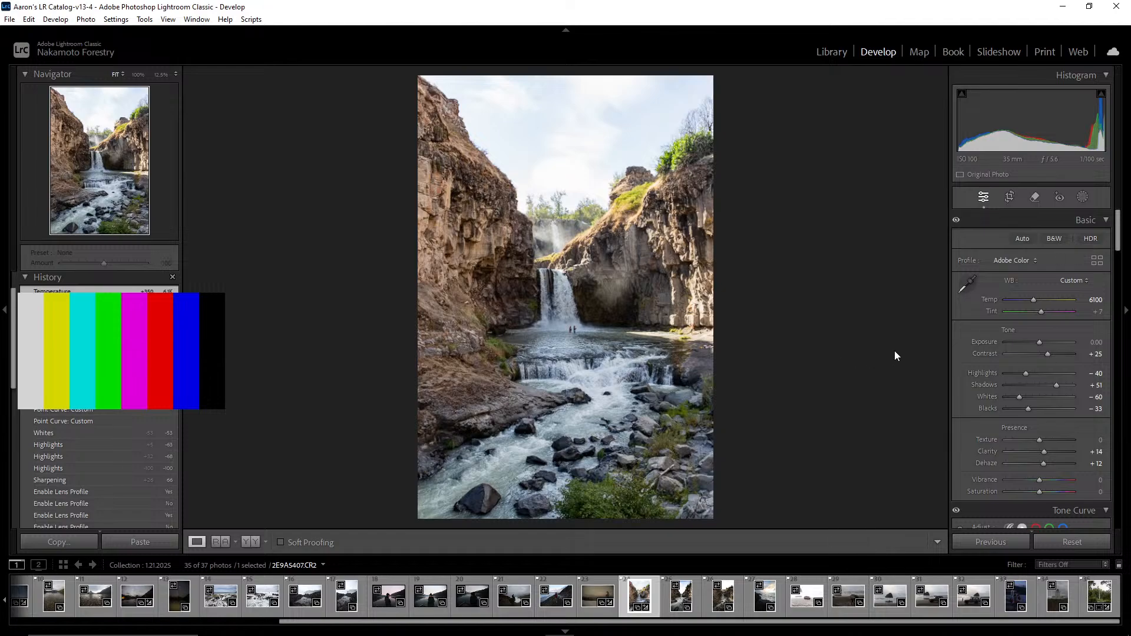
# Raise Vibrance to +12 and Saturation to +5
pyautogui.scroll(-3, 1046, 329)
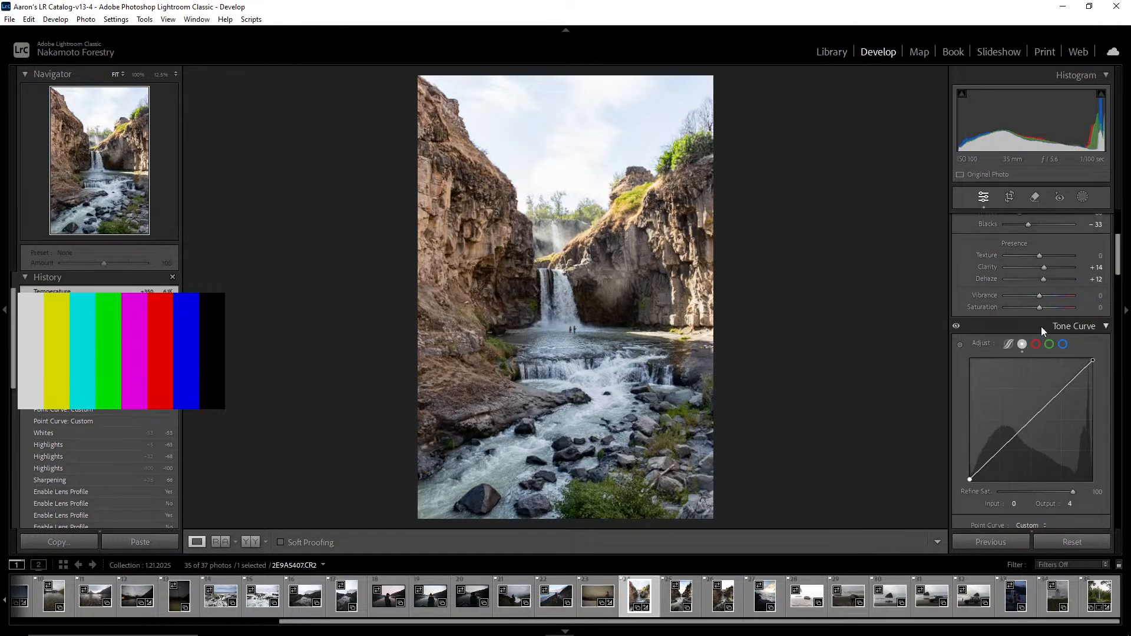
pyautogui.scroll(2, 1023, 324)
pyautogui.scroll(-2, 1013, 353)
pyautogui.moveTo(1038, 296)
pyautogui.mouseDown()
pyautogui.moveTo(1056, 296)
pyautogui.moveTo(1024, 296)
pyautogui.moveTo(1044, 298)
pyautogui.mouseUp()
pyautogui.press('z')
pyautogui.click(775, 292)
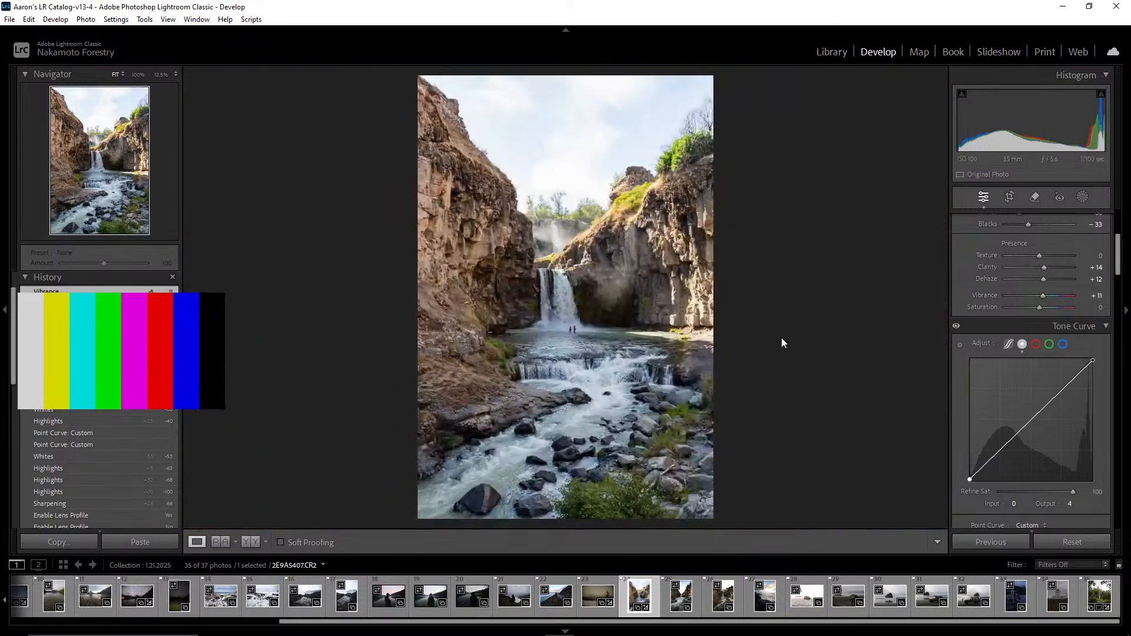
pyautogui.click(1042, 296)
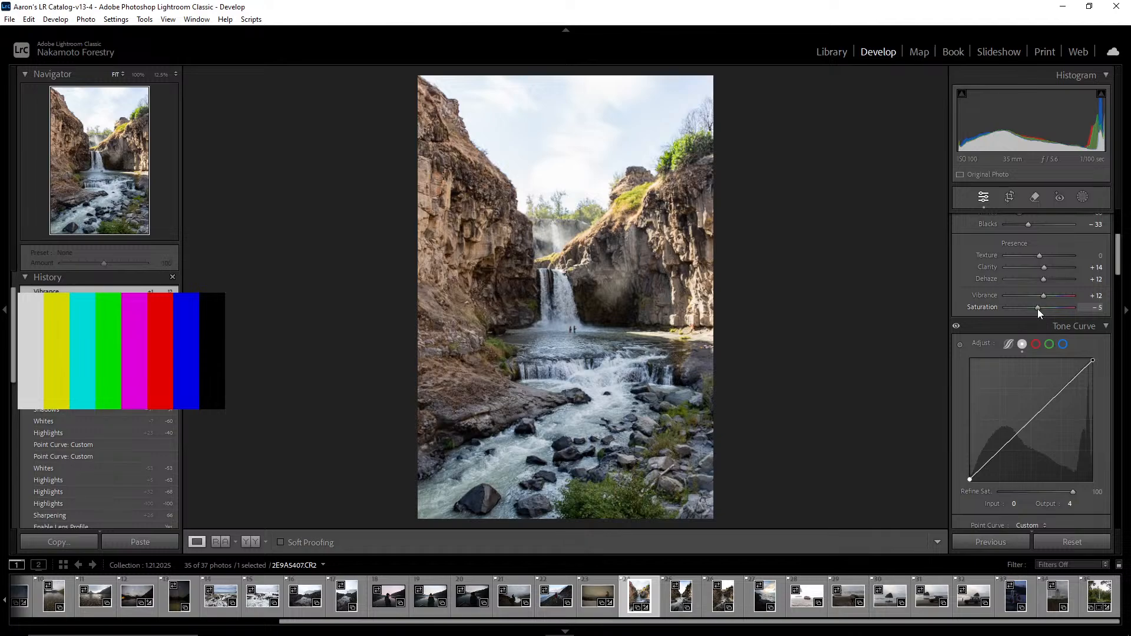
pyautogui.moveTo(1037, 309); pyautogui.dragTo(1041, 311)
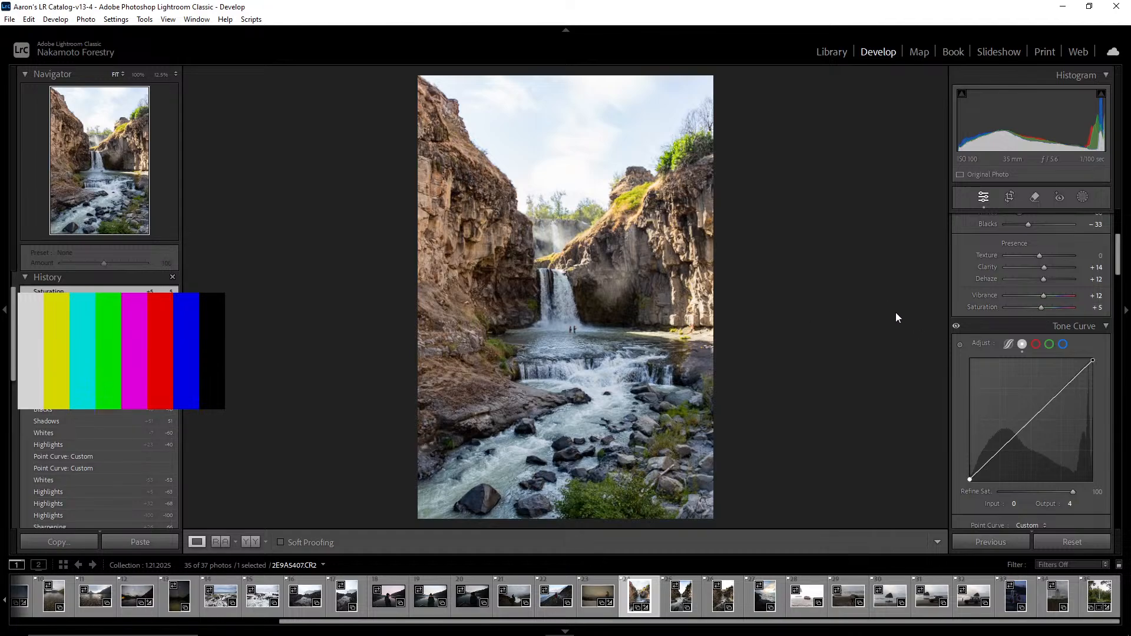
# Lift the tone curve's midtones from input 122 to output 142 and anchor the highlights at input 201, output 202
pyautogui.scroll(-3, 1009, 312)
pyautogui.click(1032, 326)
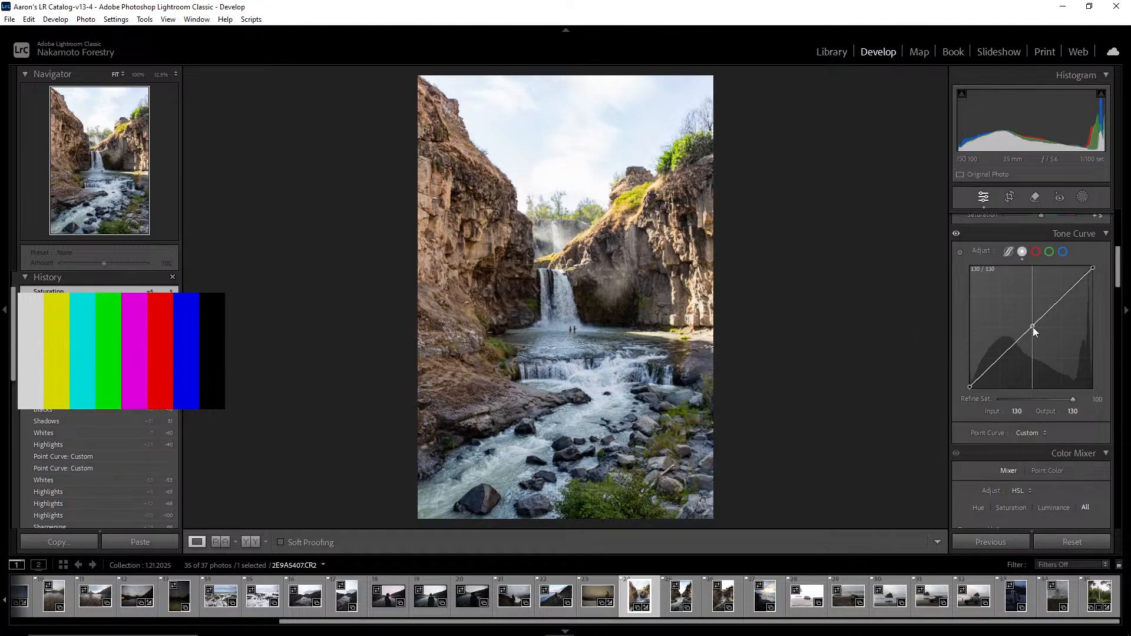
pyautogui.moveTo(1033, 327); pyautogui.dragTo(1028, 320)
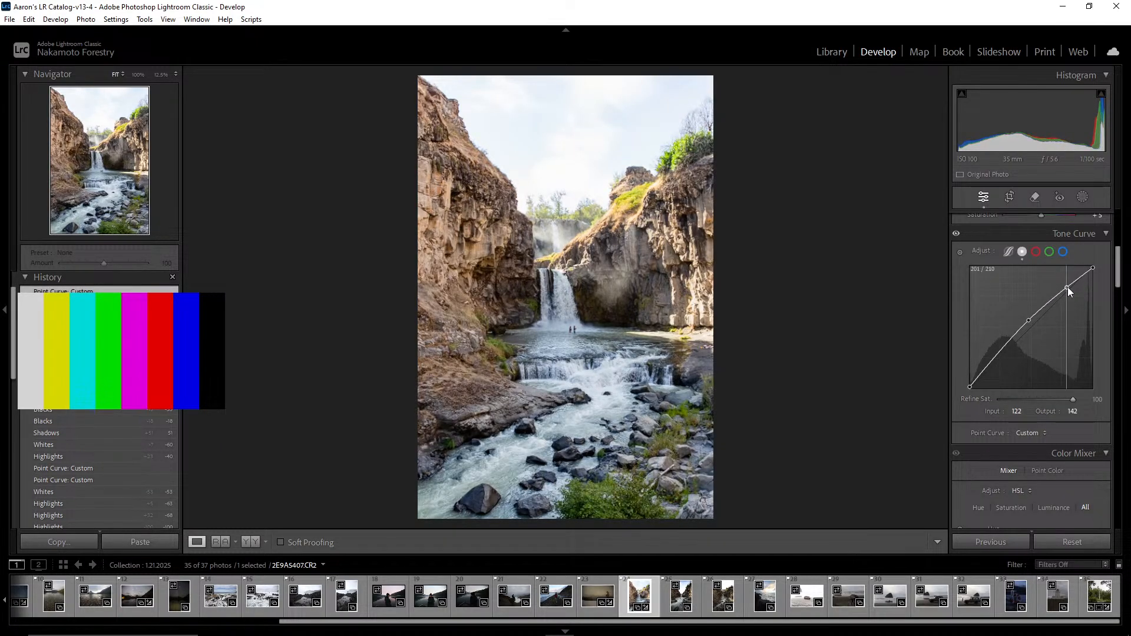
pyautogui.moveTo(1068, 288); pyautogui.dragTo(1069, 289)
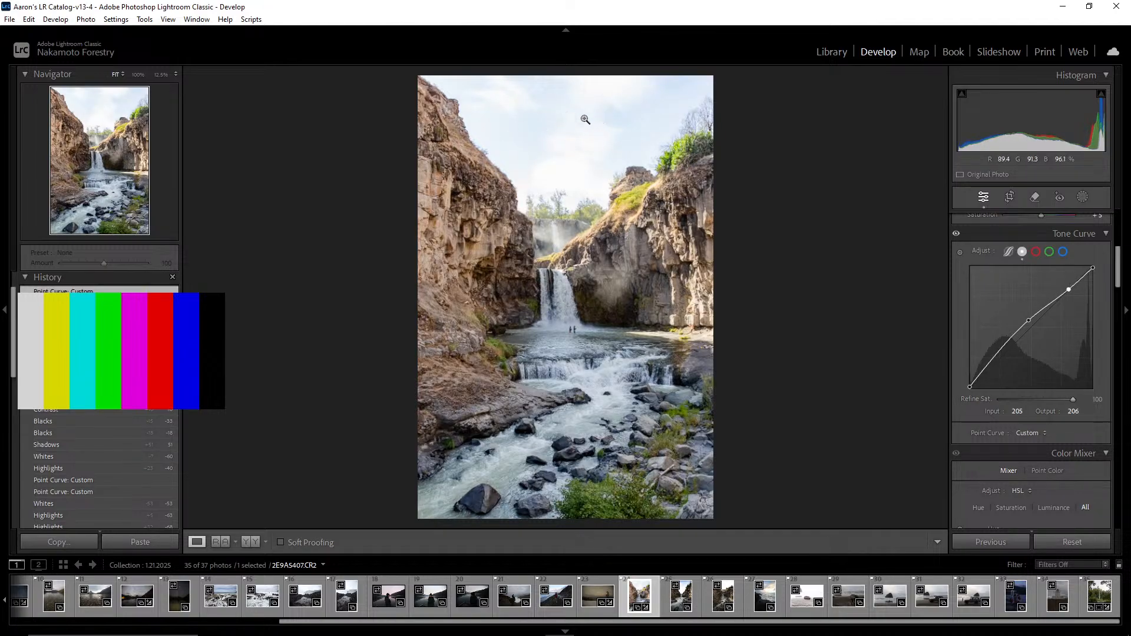
pyautogui.click(570, 252)
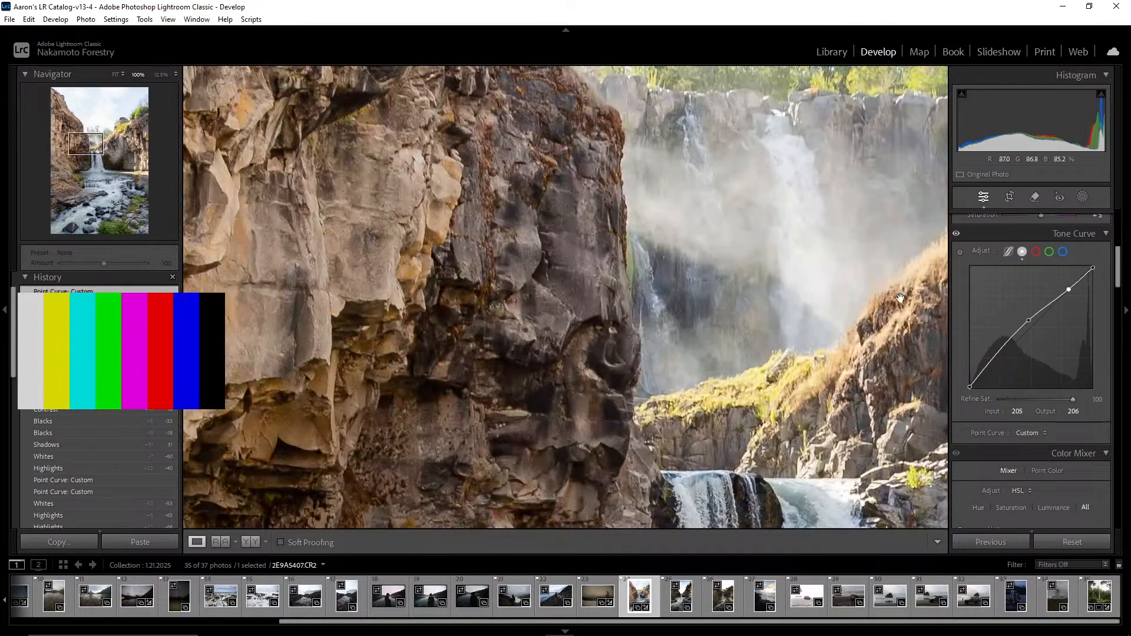
pyautogui.click(838, 332)
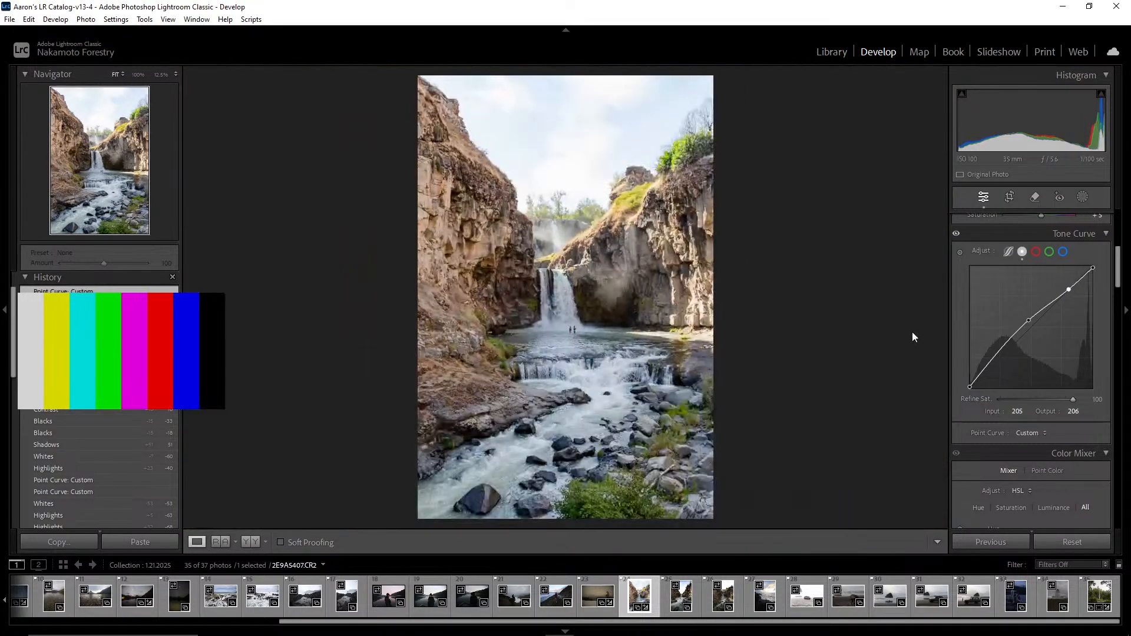
pyautogui.moveTo(1069, 289); pyautogui.dragTo(1067, 291)
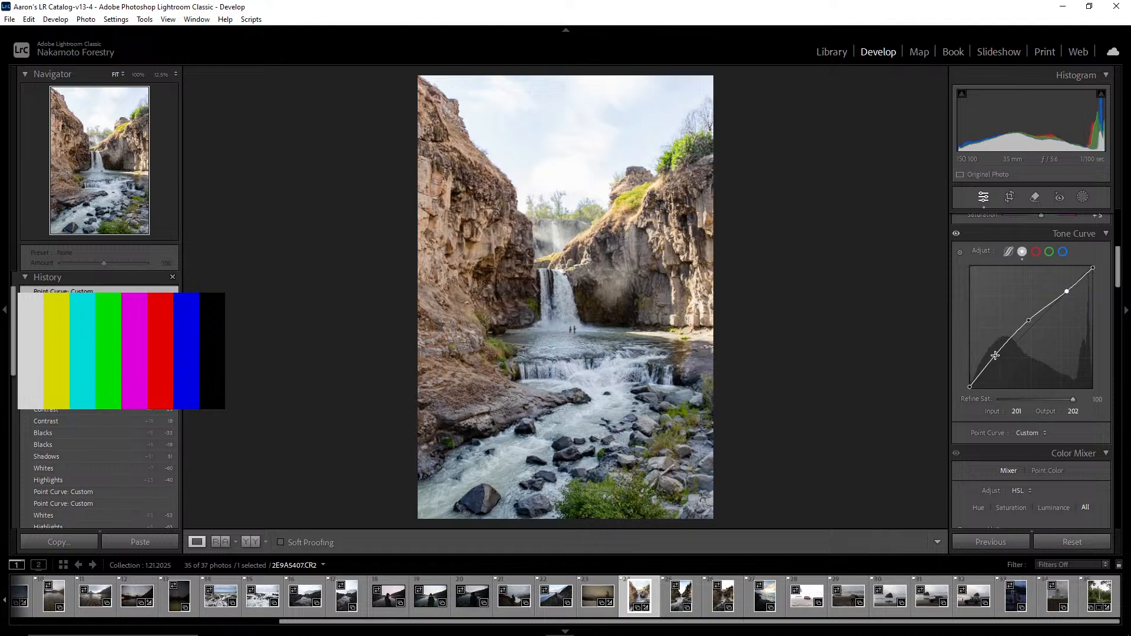
# Add a shadow point to the tone curve at input 49, output 59, and check the misty upper falls up close
pyautogui.moveTo(995, 356); pyautogui.dragTo(992, 362)
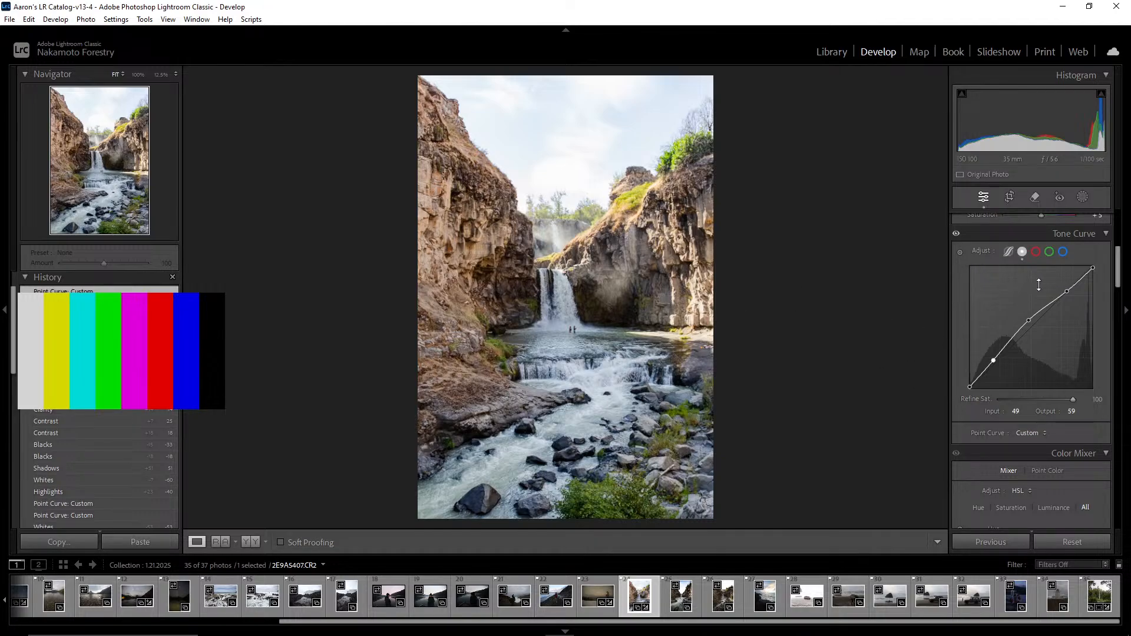
pyautogui.click(539, 236)
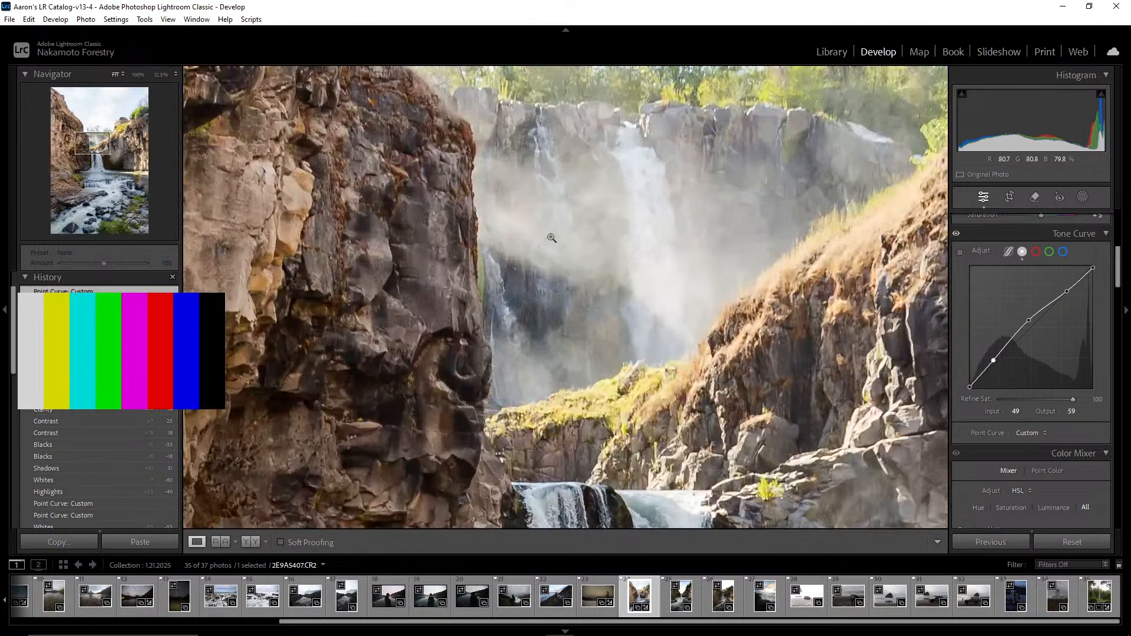
pyautogui.click(545, 239)
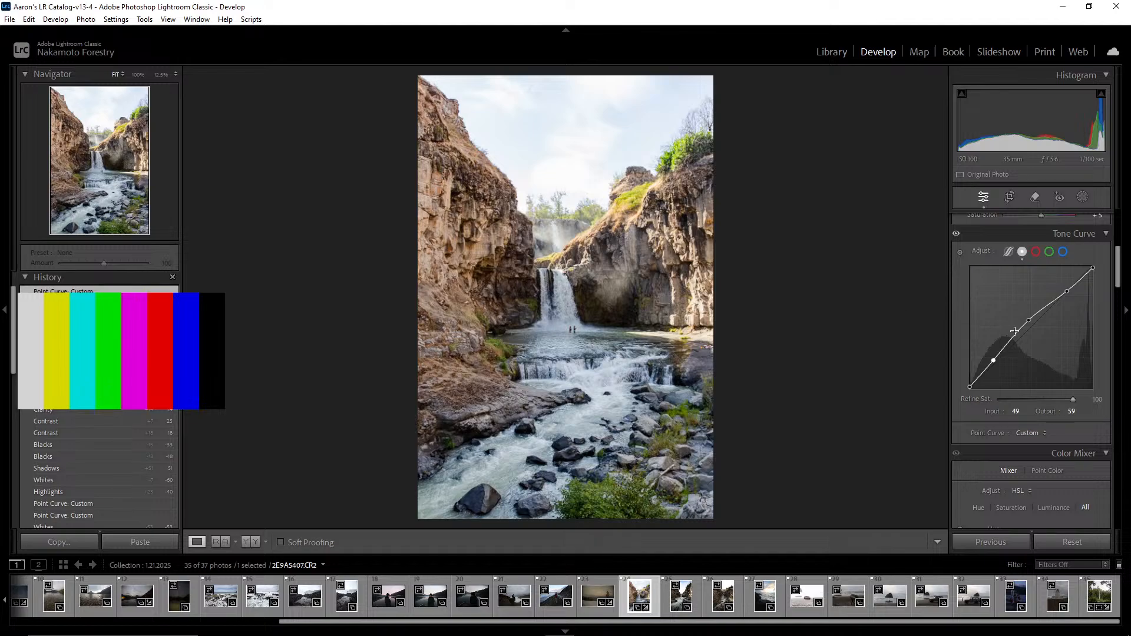
# Change the background surrounding the photo to white for judging brightness and color
pyautogui.scroll(-1, 1120, 280)
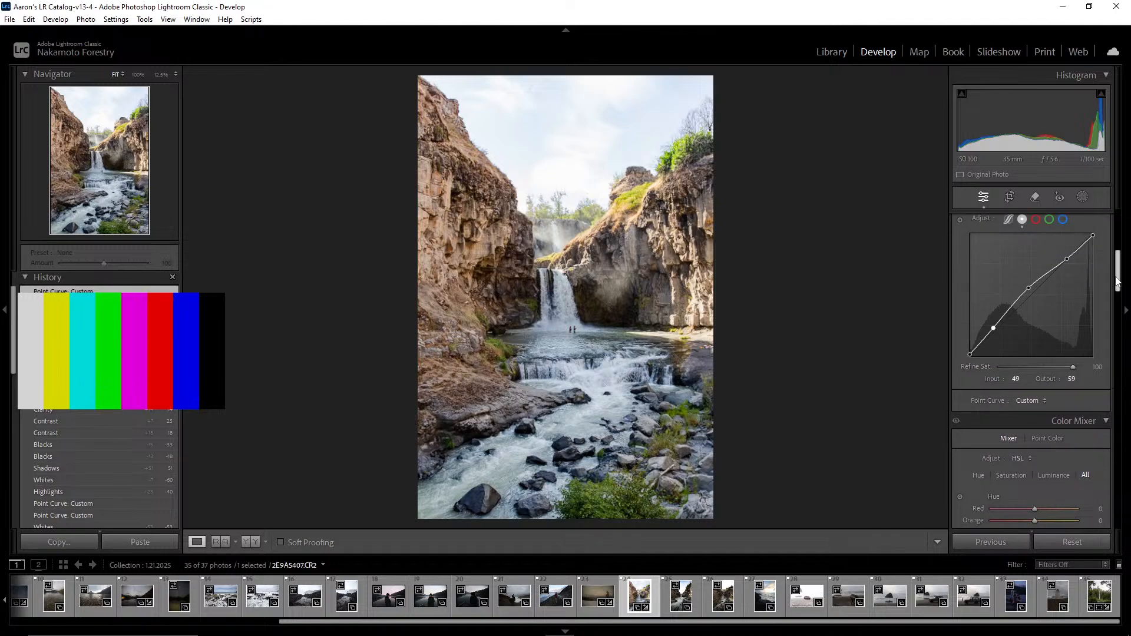
pyautogui.rightClick(790, 238)
pyautogui.click(825, 255)
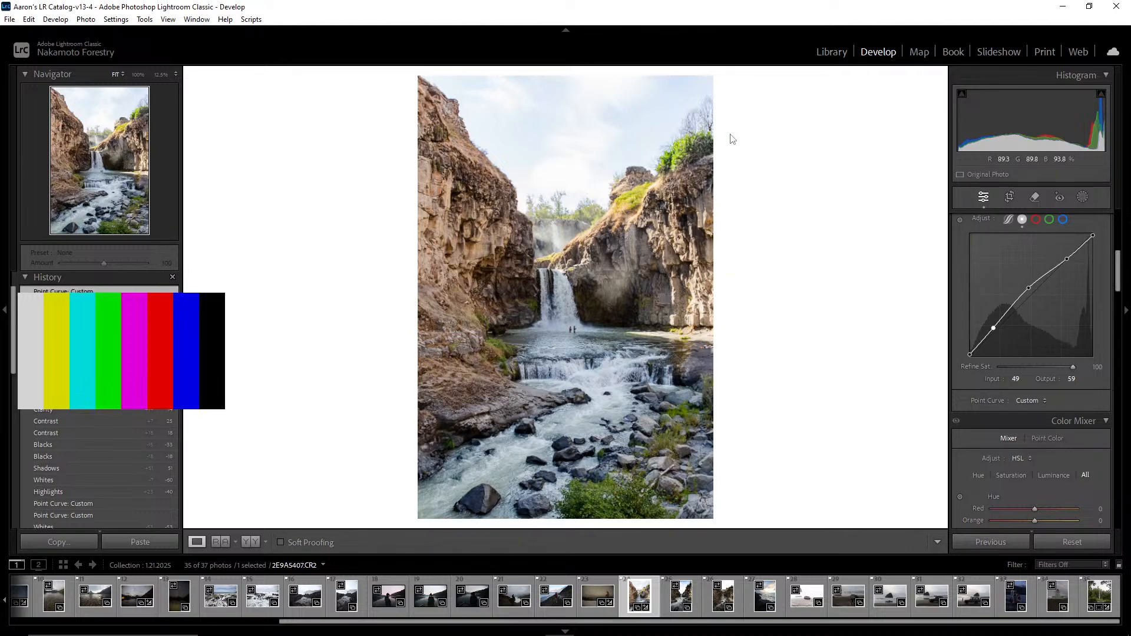
# Try sampling a neutral white balance from the sky and the river water, and undo the resulting color shift
pyautogui.scroll(5, 996, 278)
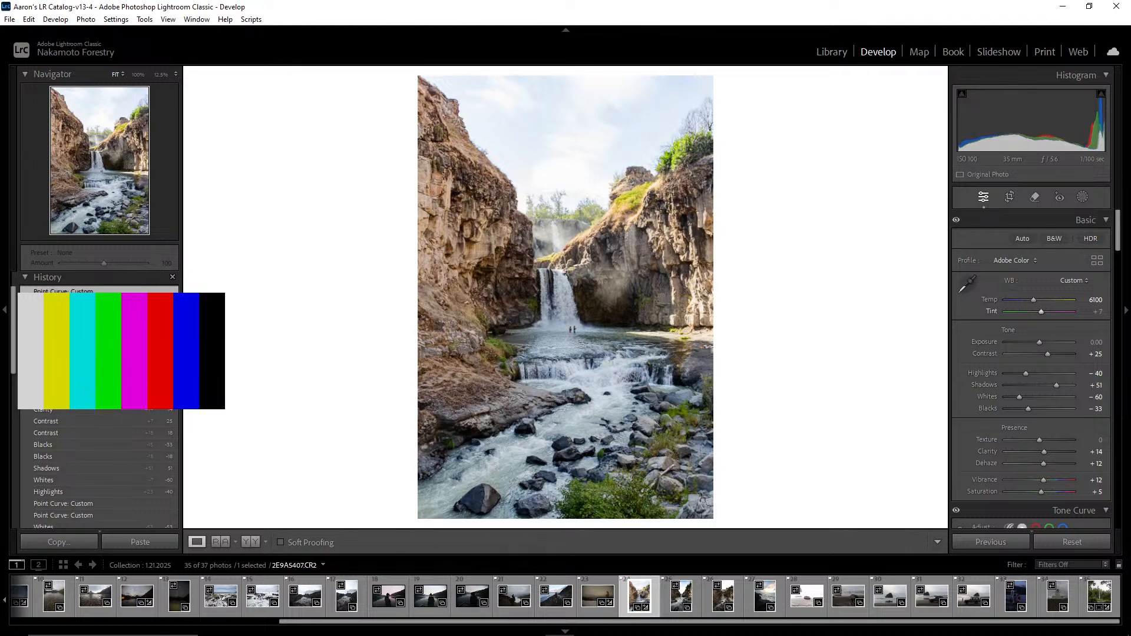
pyautogui.click(967, 284)
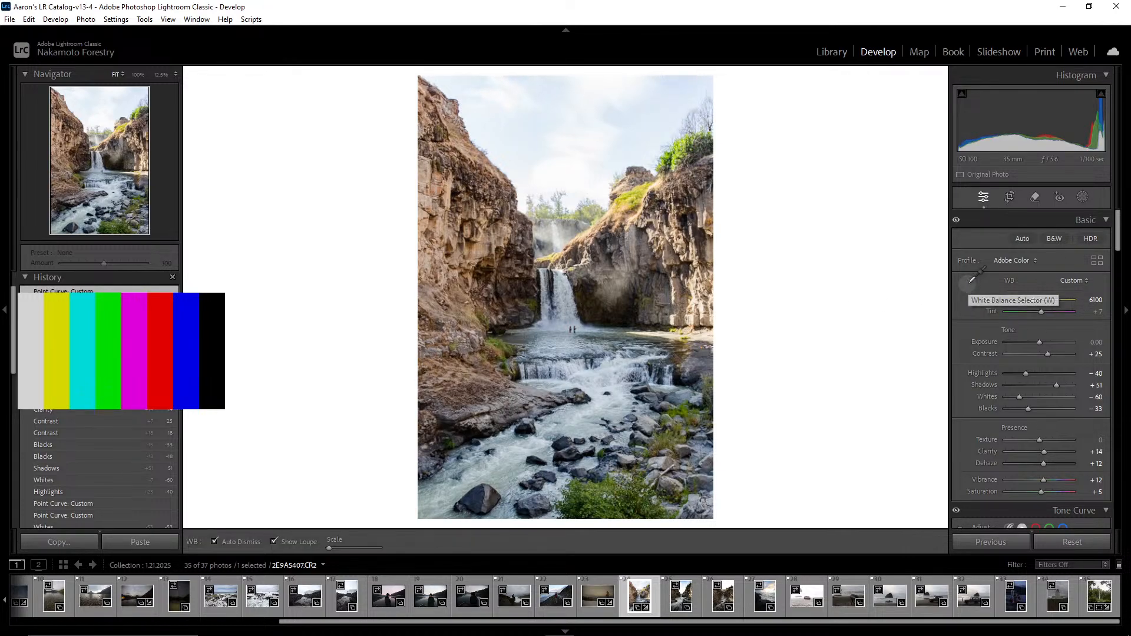
pyautogui.click(555, 176)
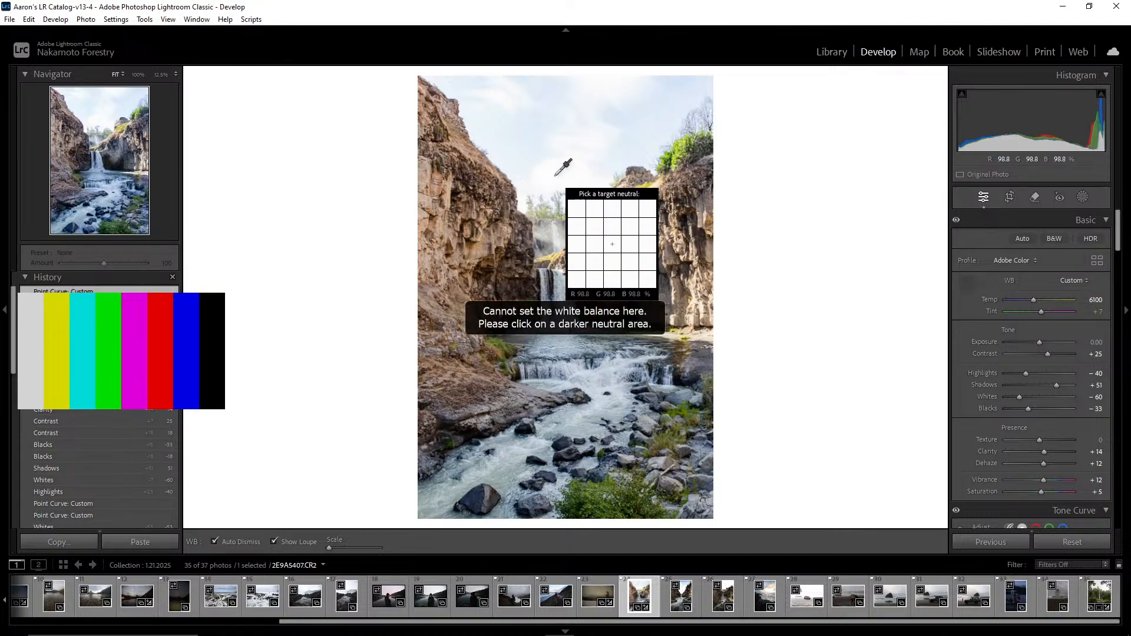
pyautogui.click(598, 151)
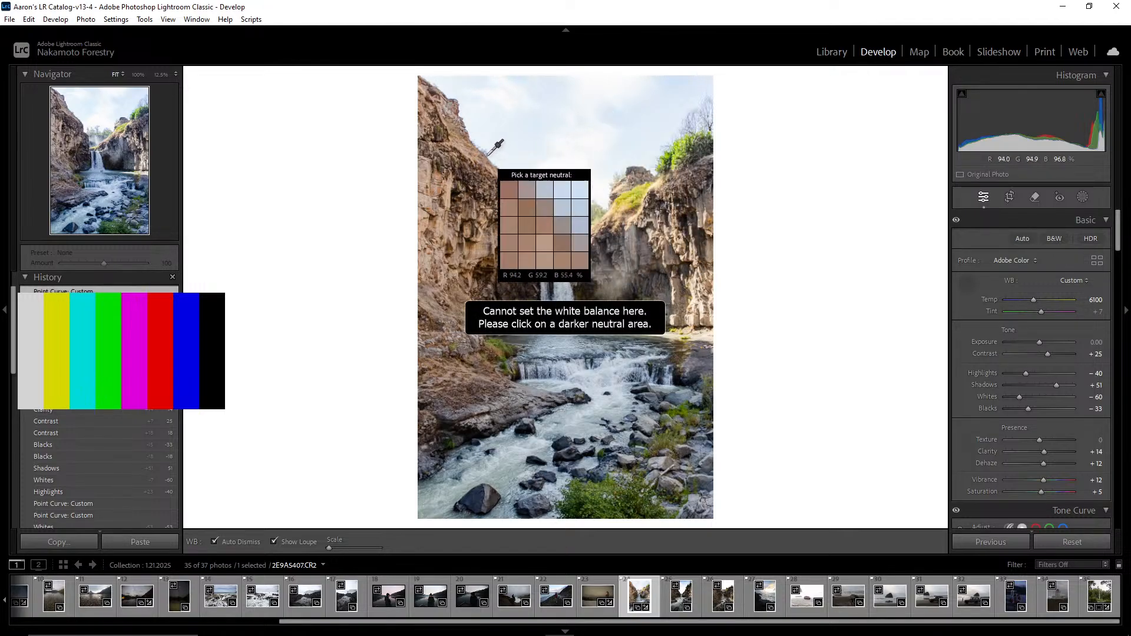
pyautogui.click(590, 370)
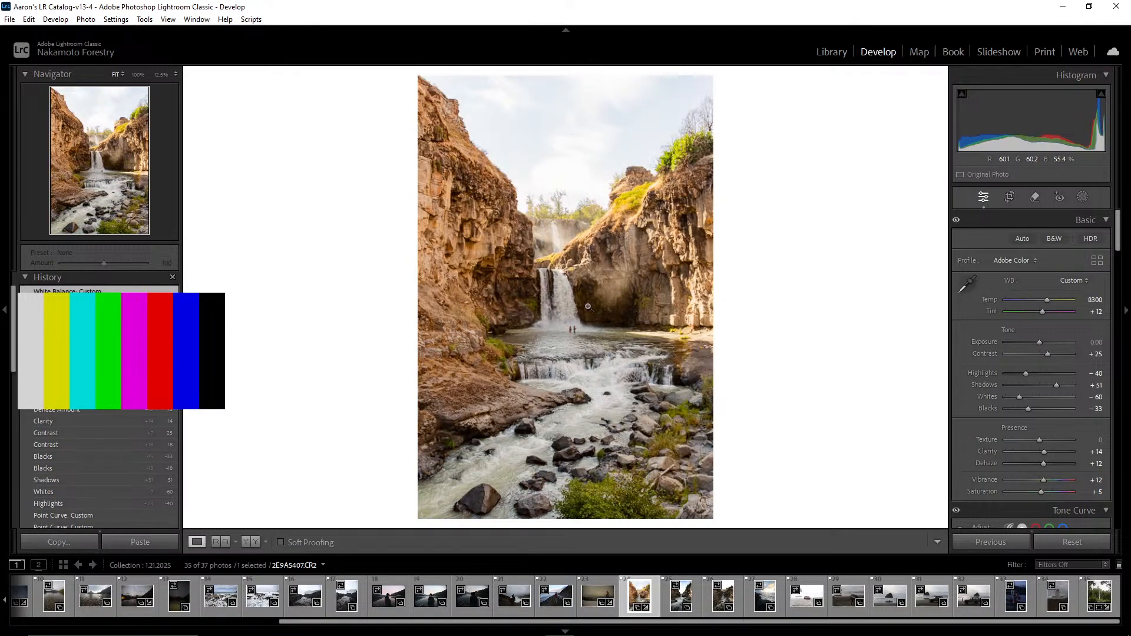
pyautogui.hotkey('ctrl', 'z')
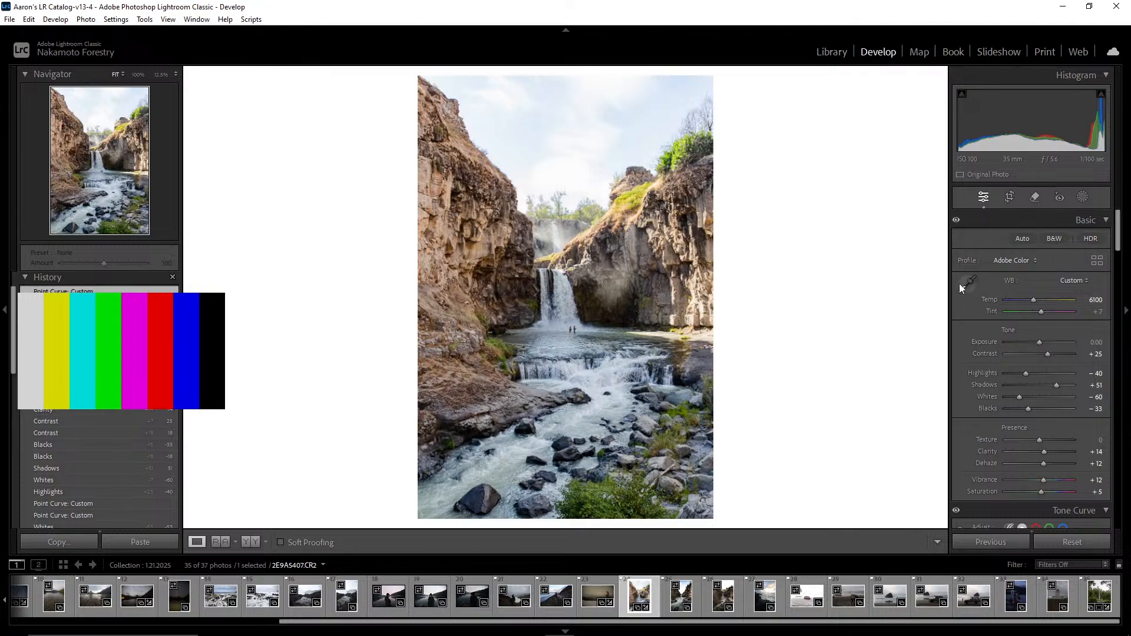
# Set the background surrounding the photo to Darker Gray and return to the tone curve settings
pyautogui.rightClick(827, 267)
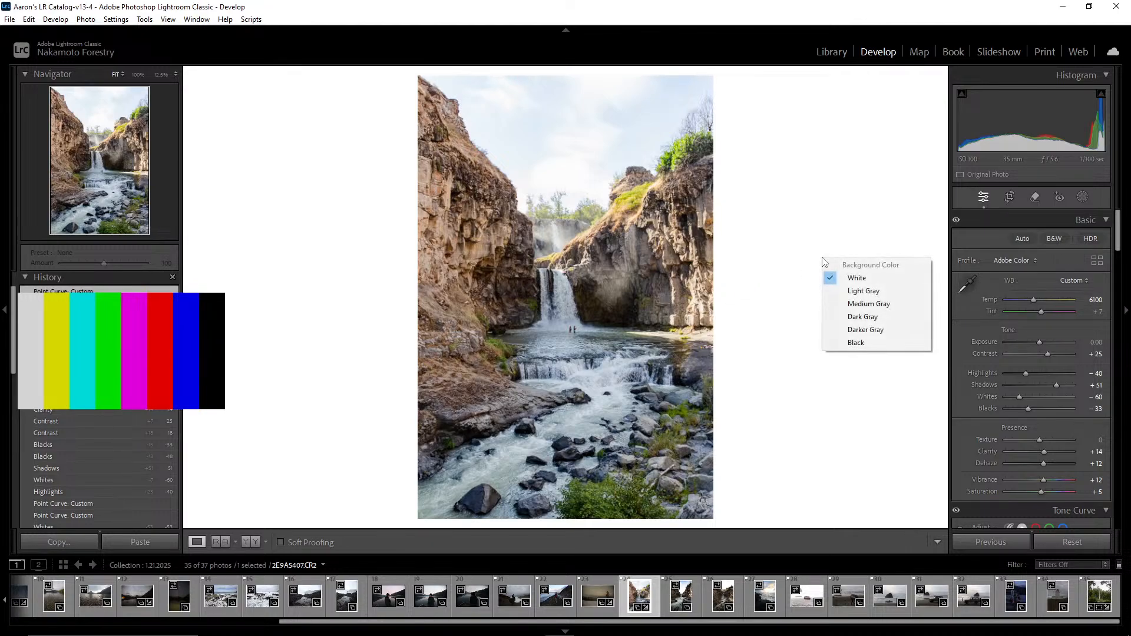
pyautogui.click(863, 333)
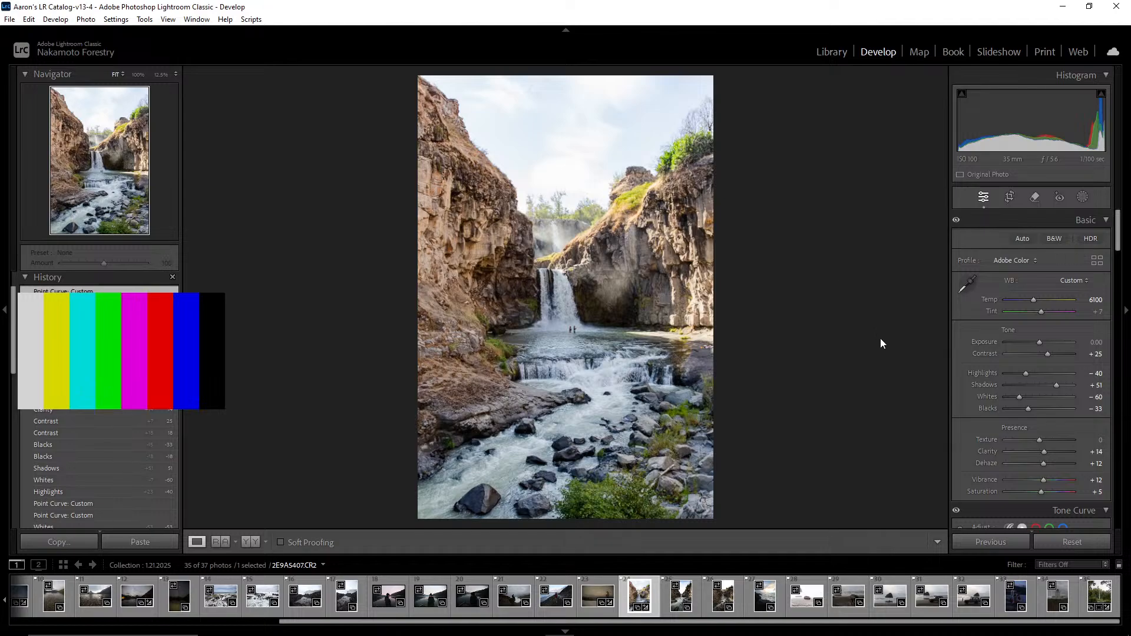
pyautogui.scroll(-3, 995, 359)
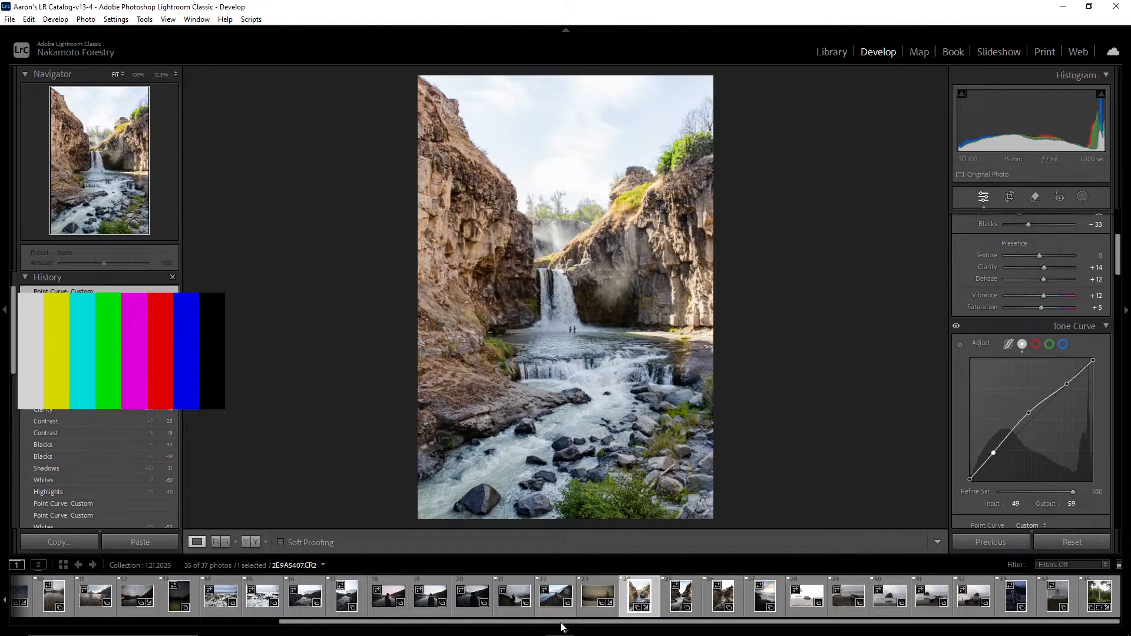
# Switch to the Chrome window with Instagram and open Google Maps in the new tab
pyautogui.moveTo(554, 630)
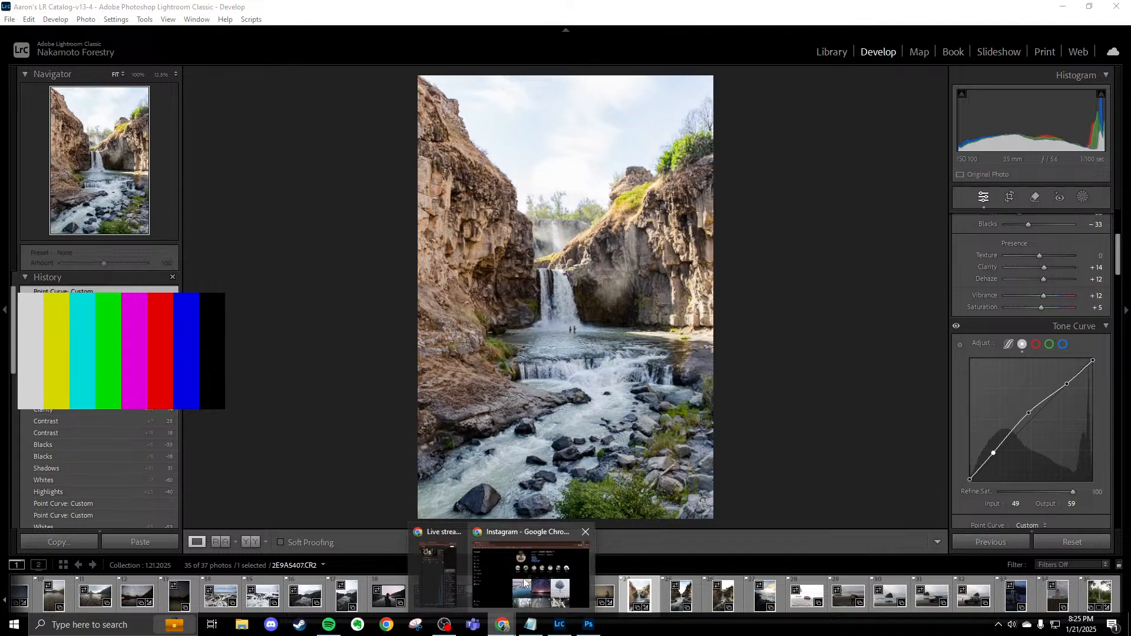
pyautogui.click(536, 565)
pyautogui.click(174, 12)
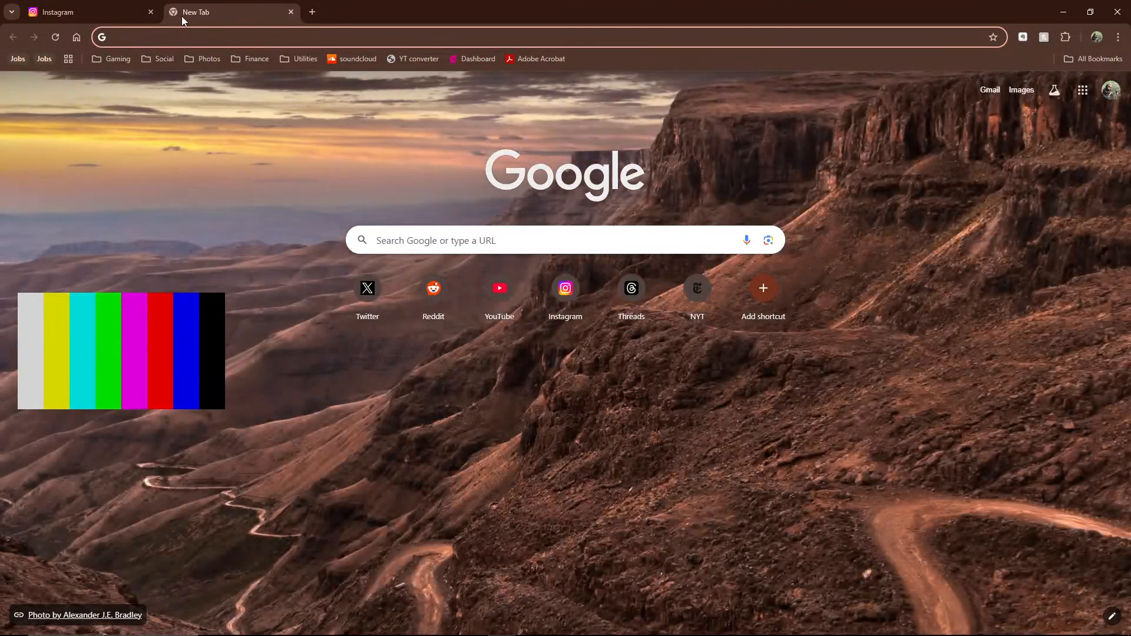
pyautogui.write('maps')
pyautogui.press('Return')
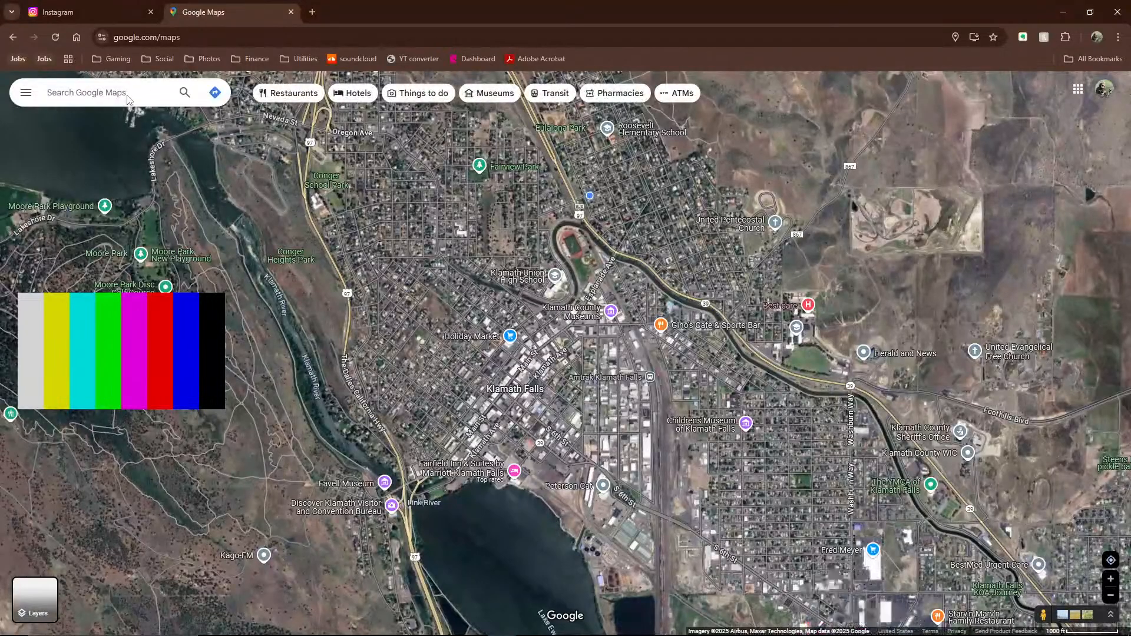
# Search the map for "white river falls" and open the White River Falls scenic spot near the Old Tygh Valley Power House
pyautogui.write('w')
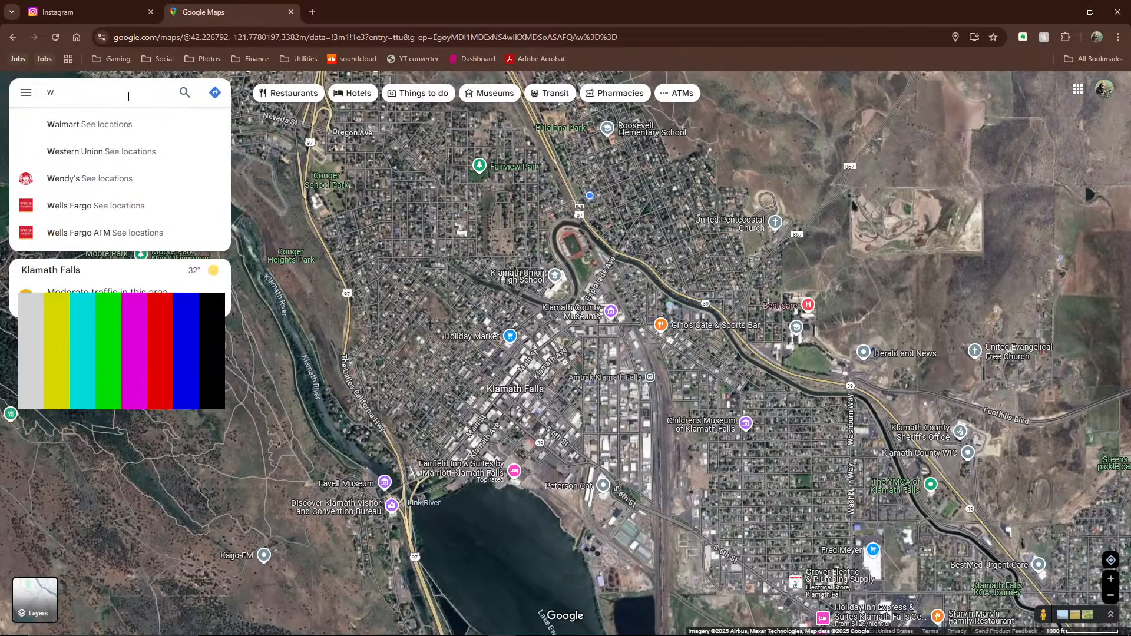
pyautogui.write('hite river falls')
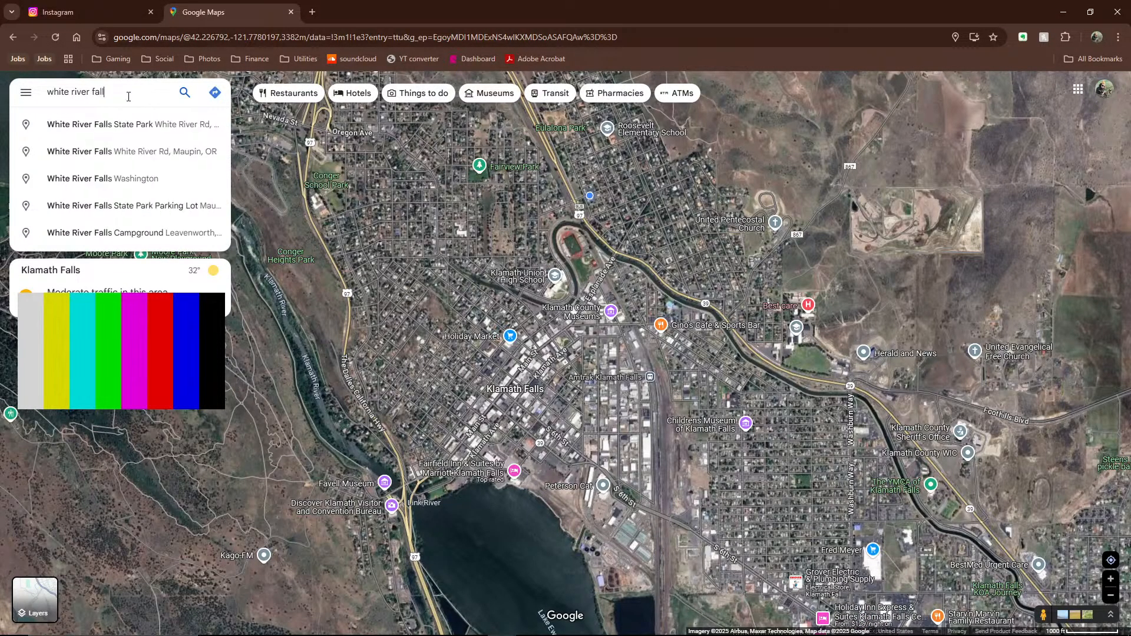
pyautogui.press('Return')
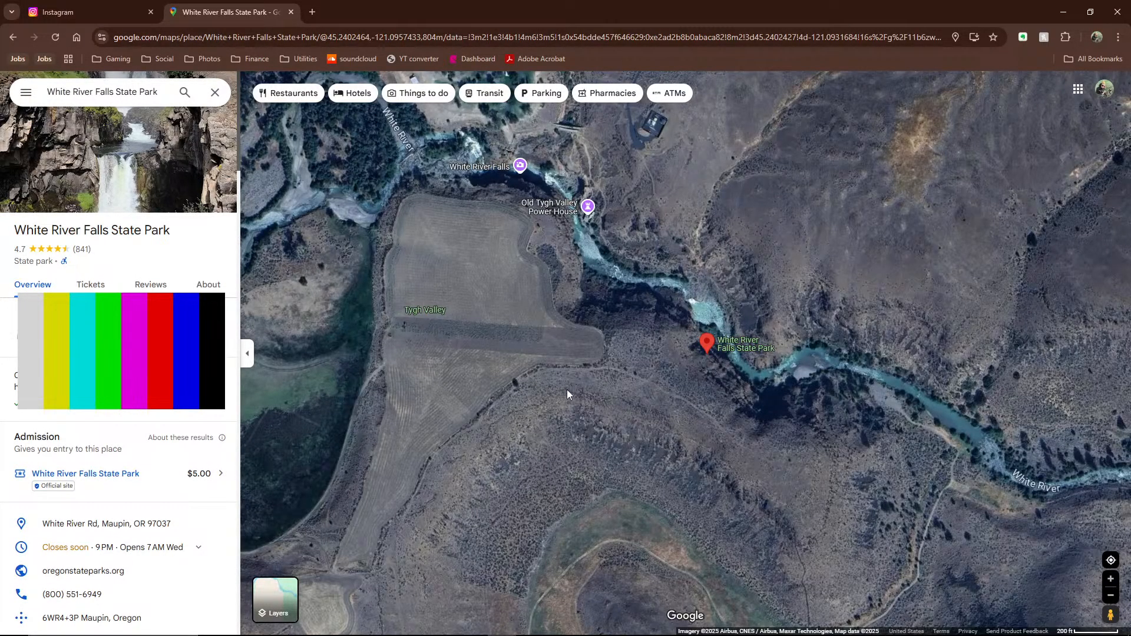
pyautogui.scroll(-3, 589, 386)
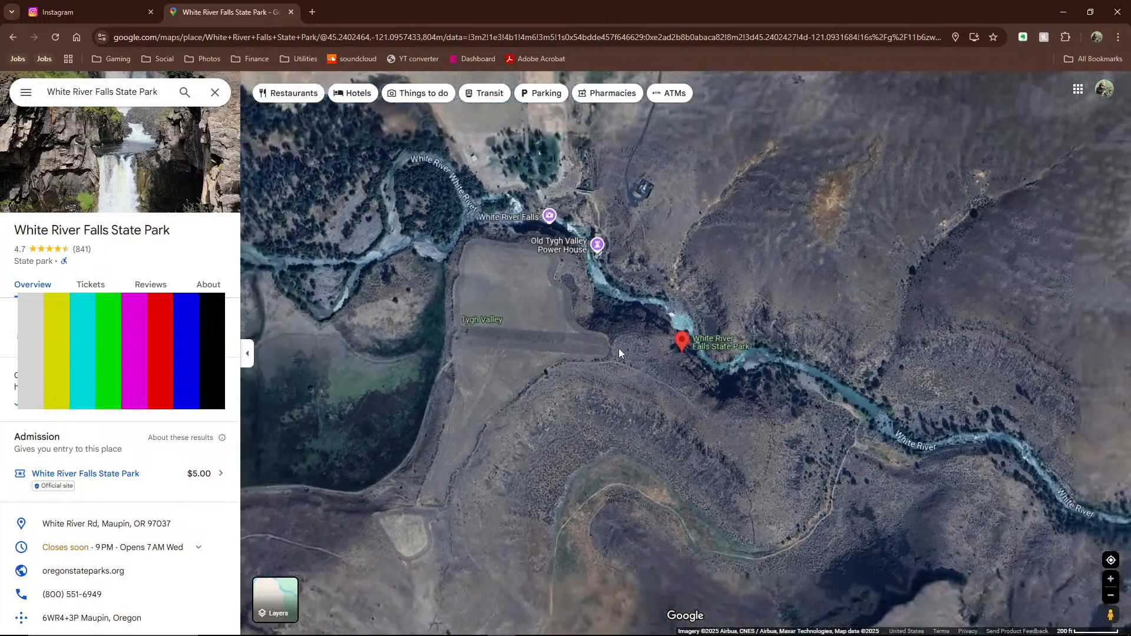
pyautogui.scroll(2, 605, 387)
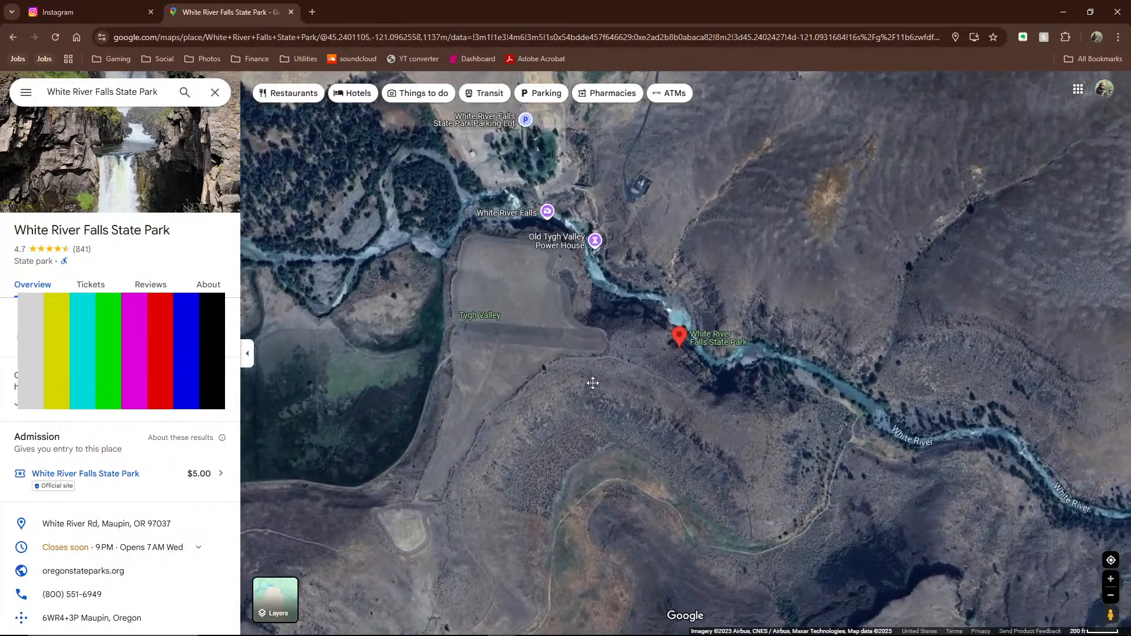
pyautogui.scroll(2, 557, 340)
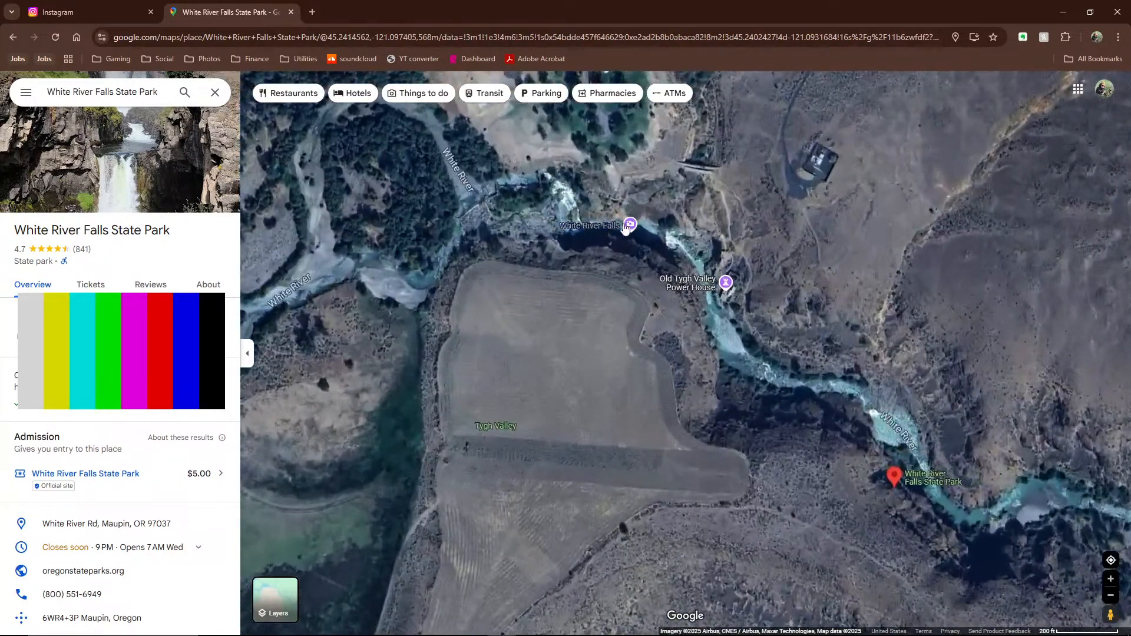
pyautogui.click(628, 226)
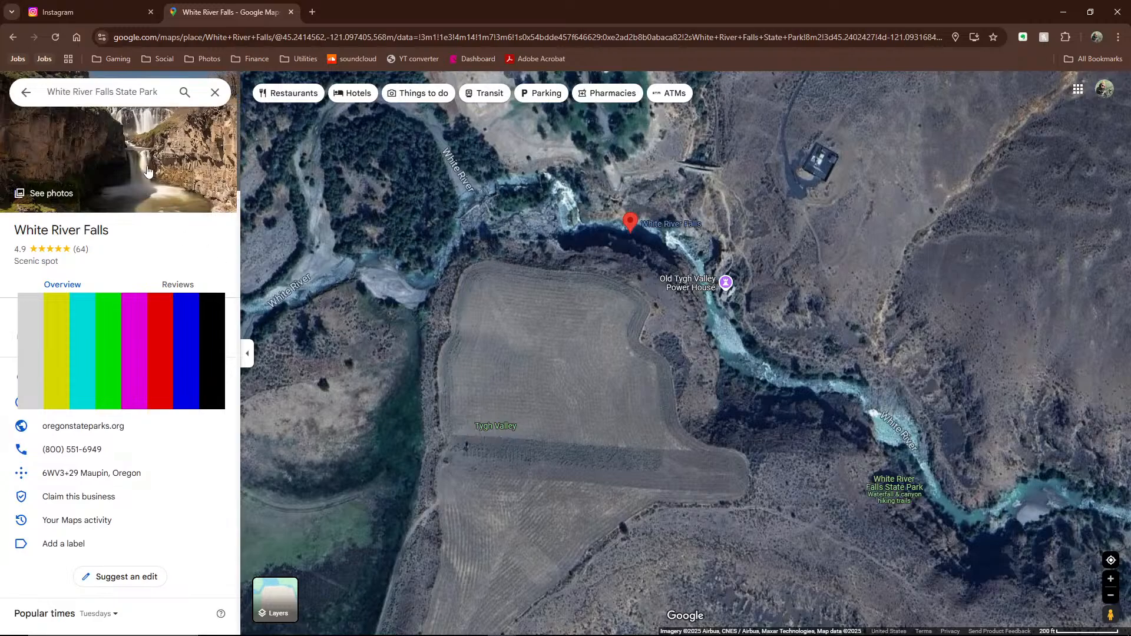
# Browse the visitor photos and videos of White River Falls forward and back, and return to the map
pyautogui.click(118, 153)
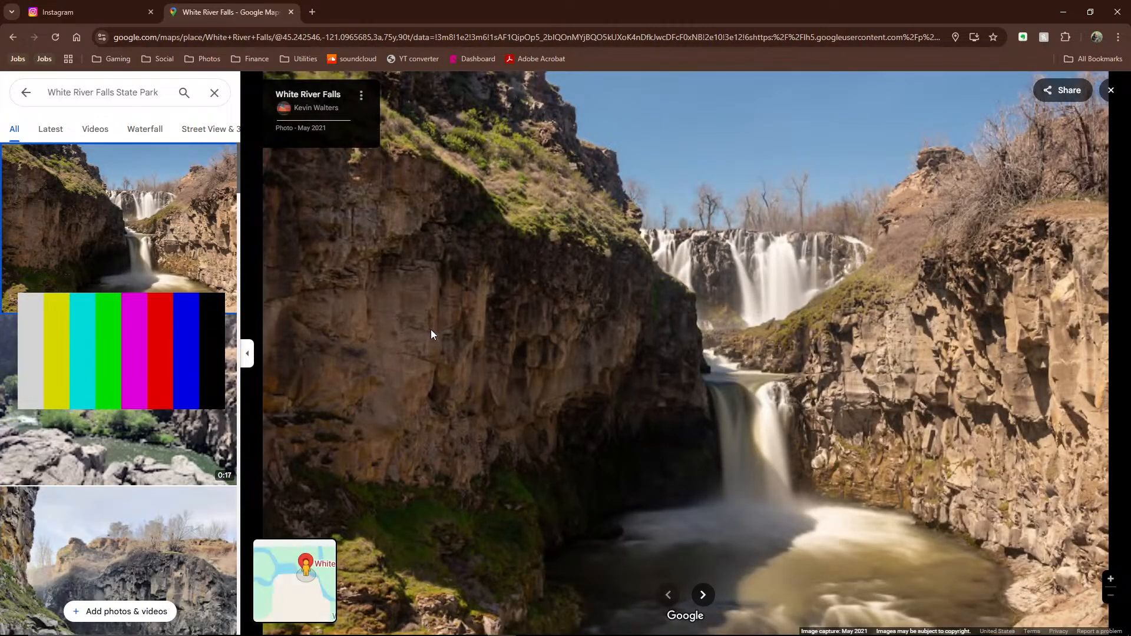
pyautogui.click(703, 595)
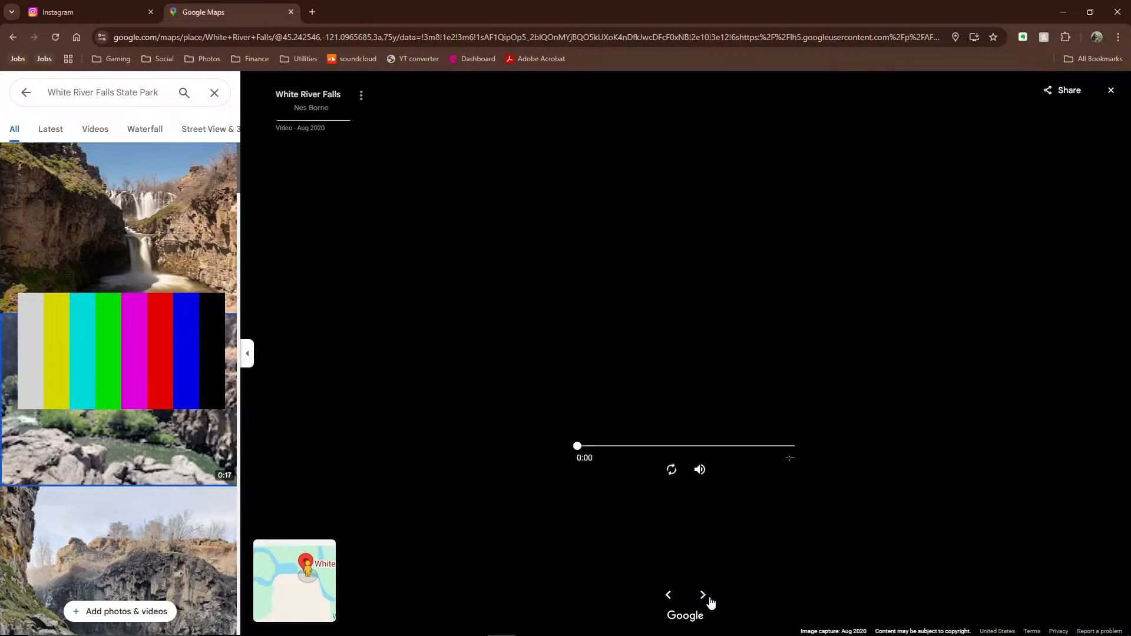
pyautogui.click(705, 597)
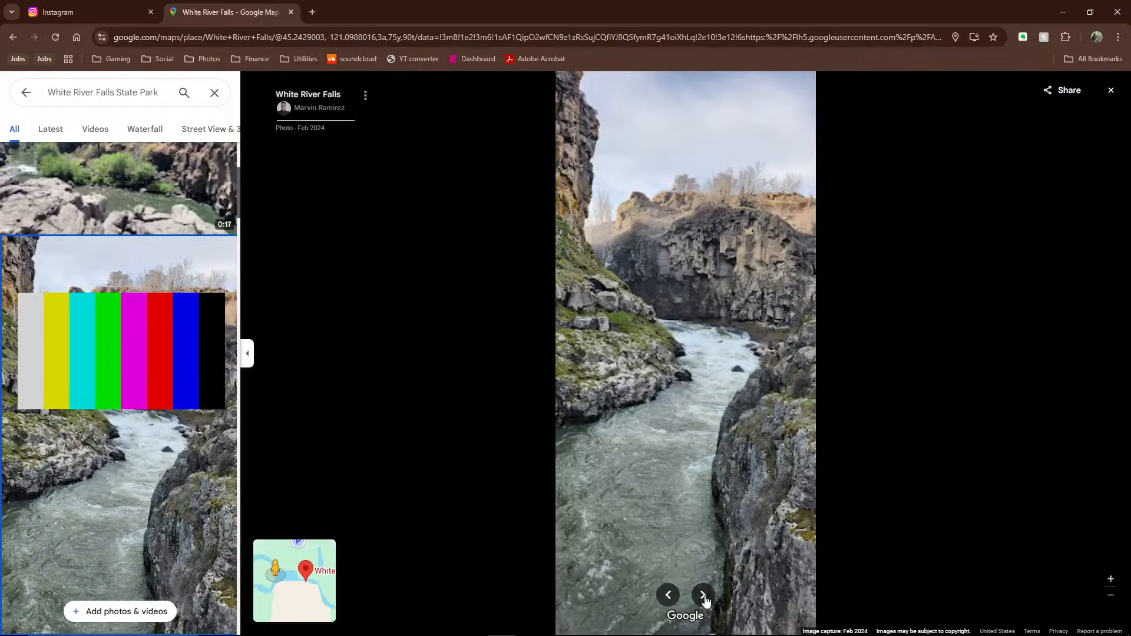
pyautogui.click(706, 597)
pyautogui.click(704, 596)
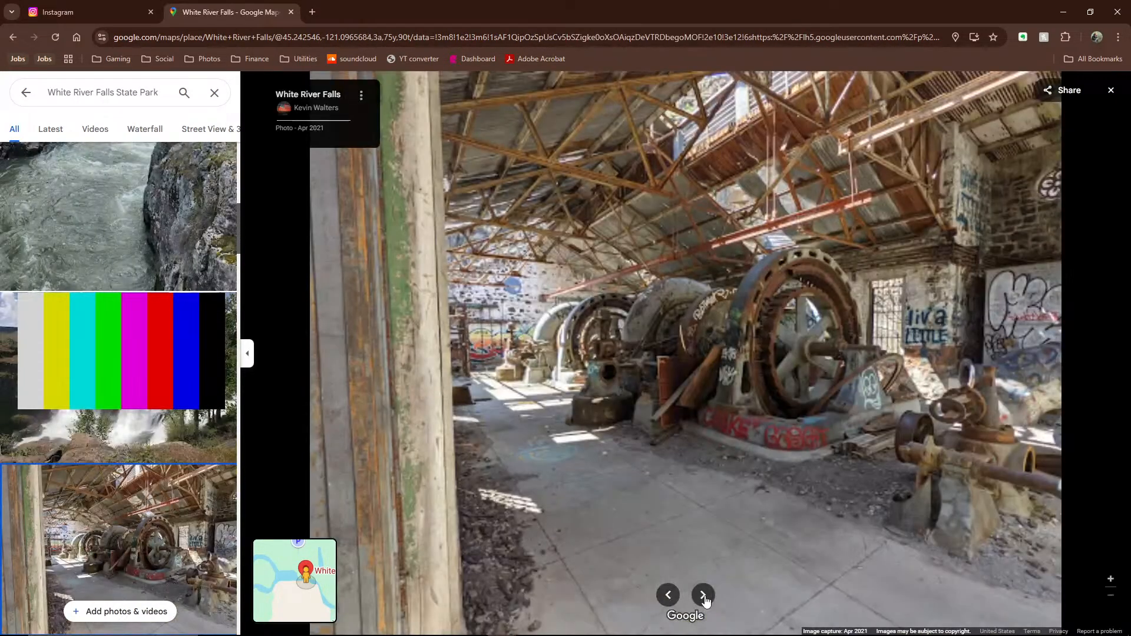
pyautogui.click(705, 597)
pyautogui.click(705, 596)
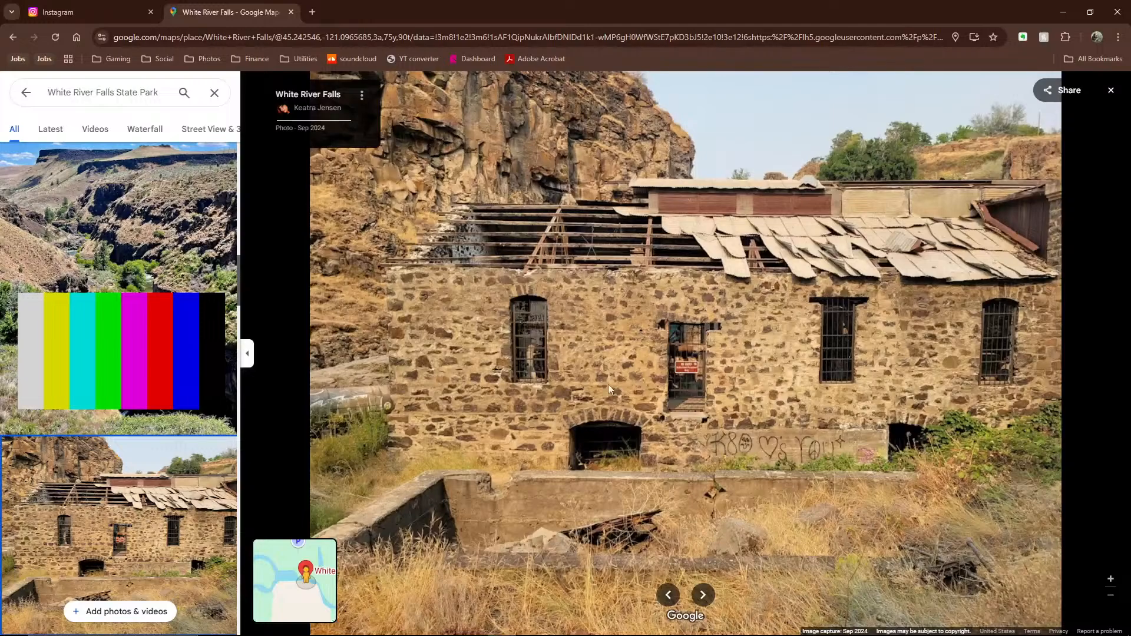
pyautogui.click(703, 596)
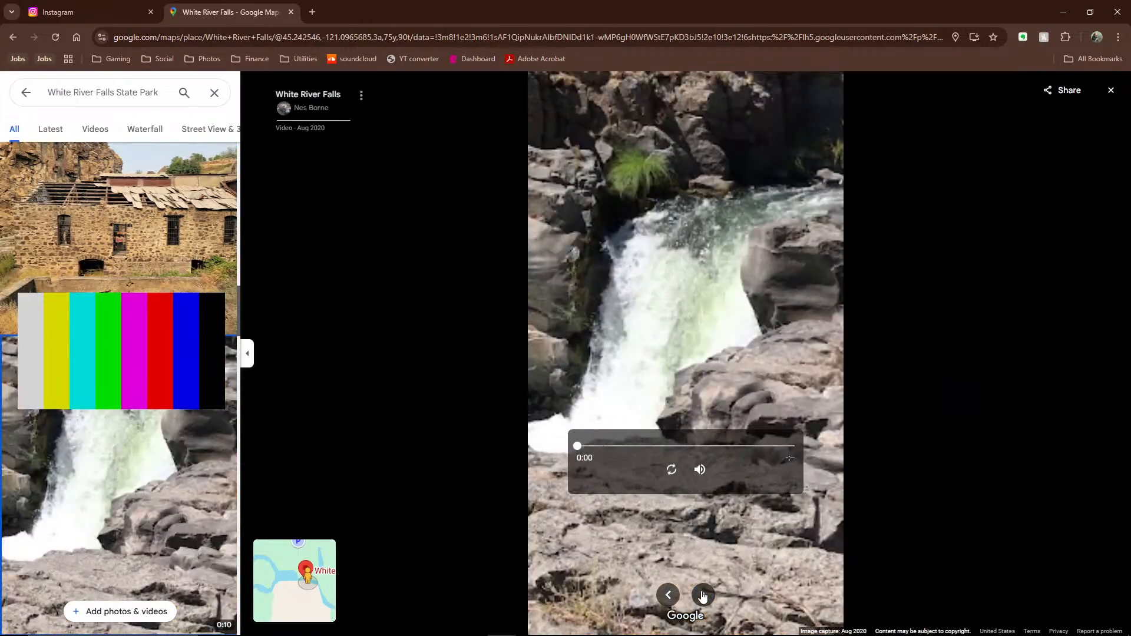
pyautogui.click(702, 596)
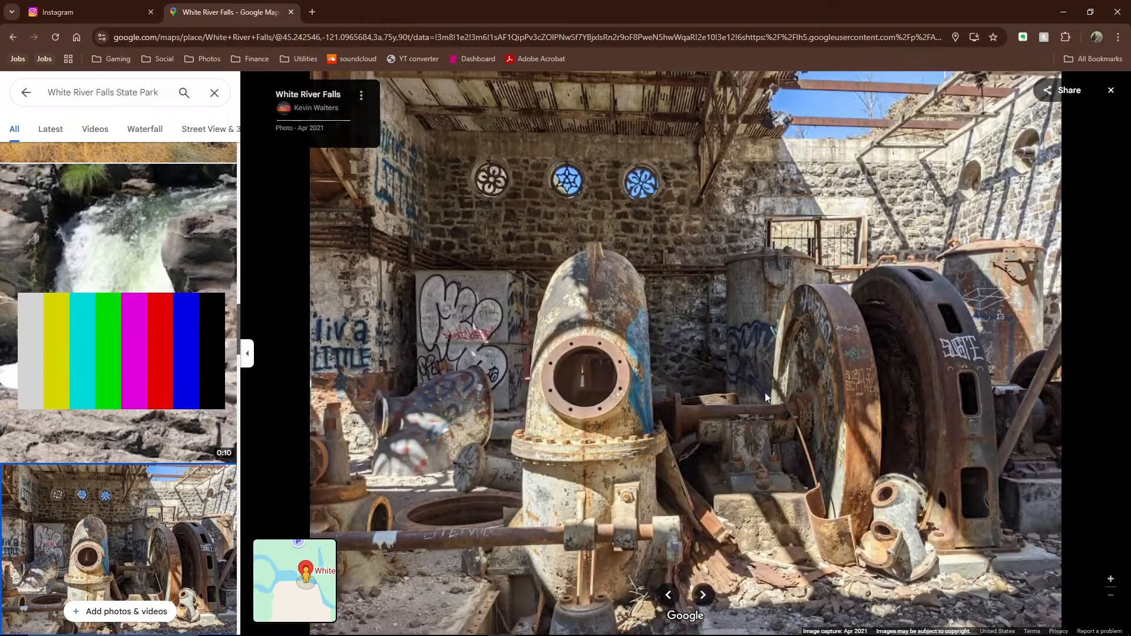
pyautogui.click(704, 596)
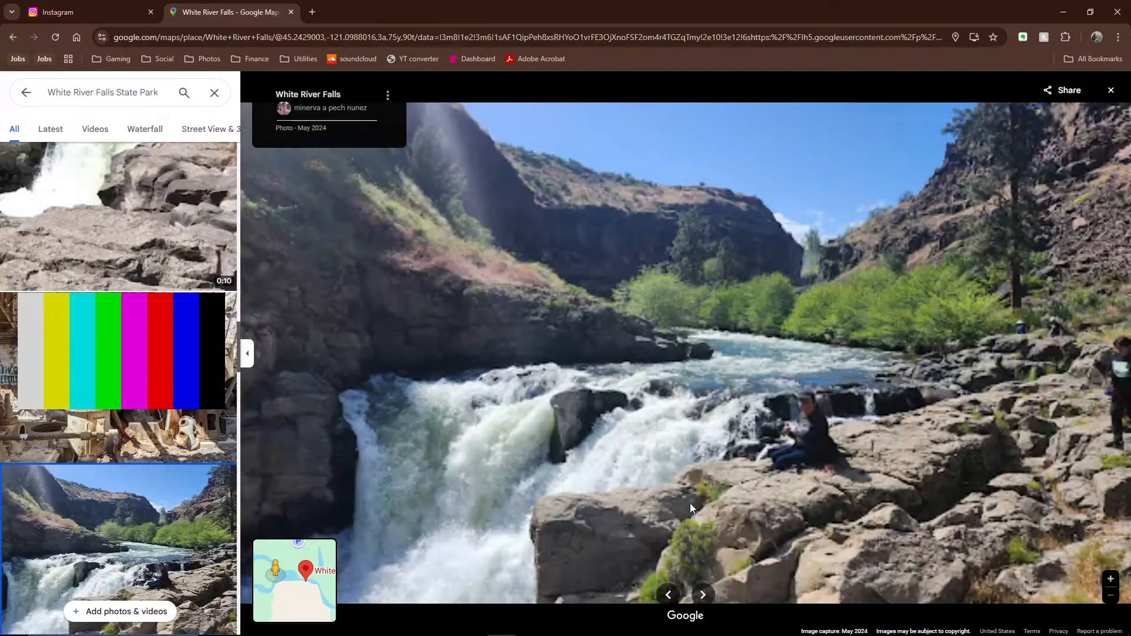
pyautogui.click(703, 597)
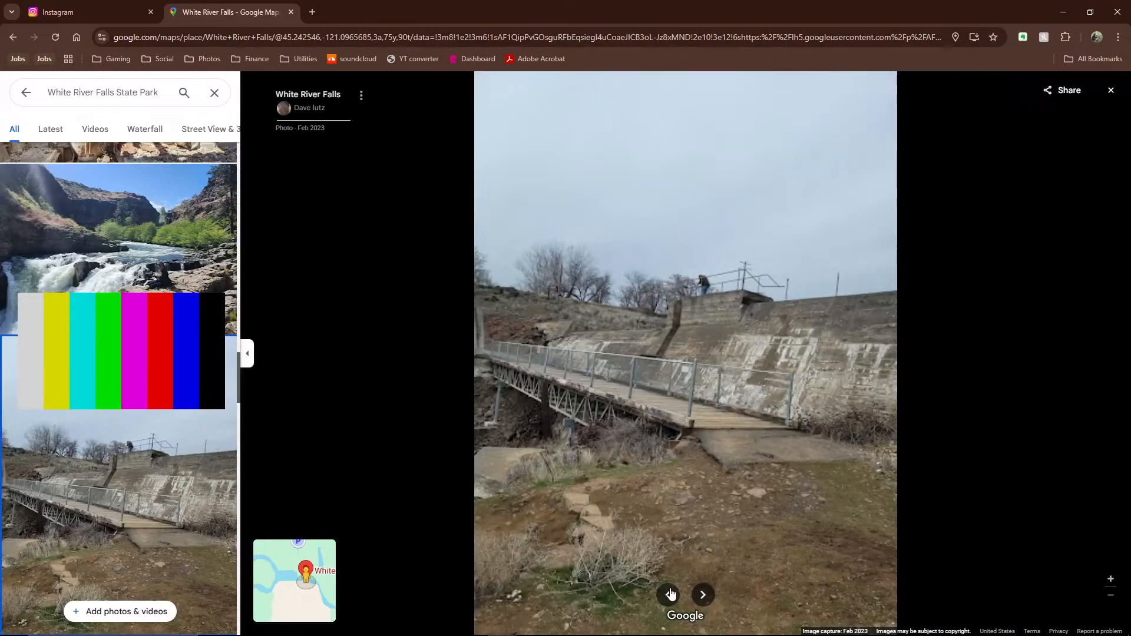
pyautogui.click(669, 595)
pyautogui.click(671, 596)
pyautogui.click(670, 595)
pyautogui.click(669, 595)
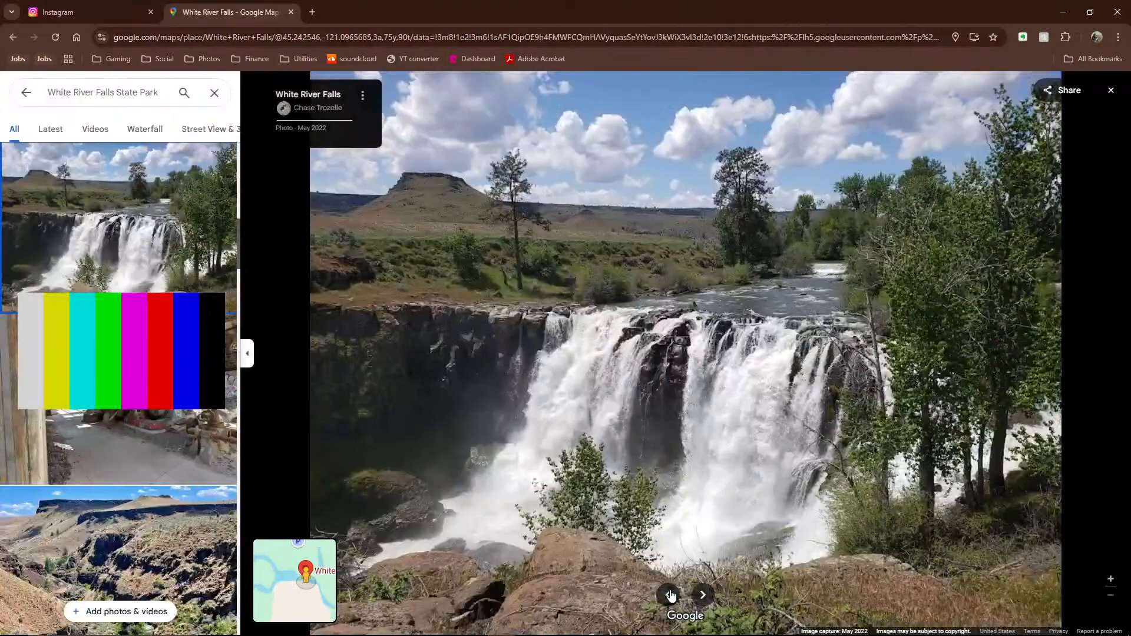
pyautogui.click(669, 595)
pyautogui.click(1103, 105)
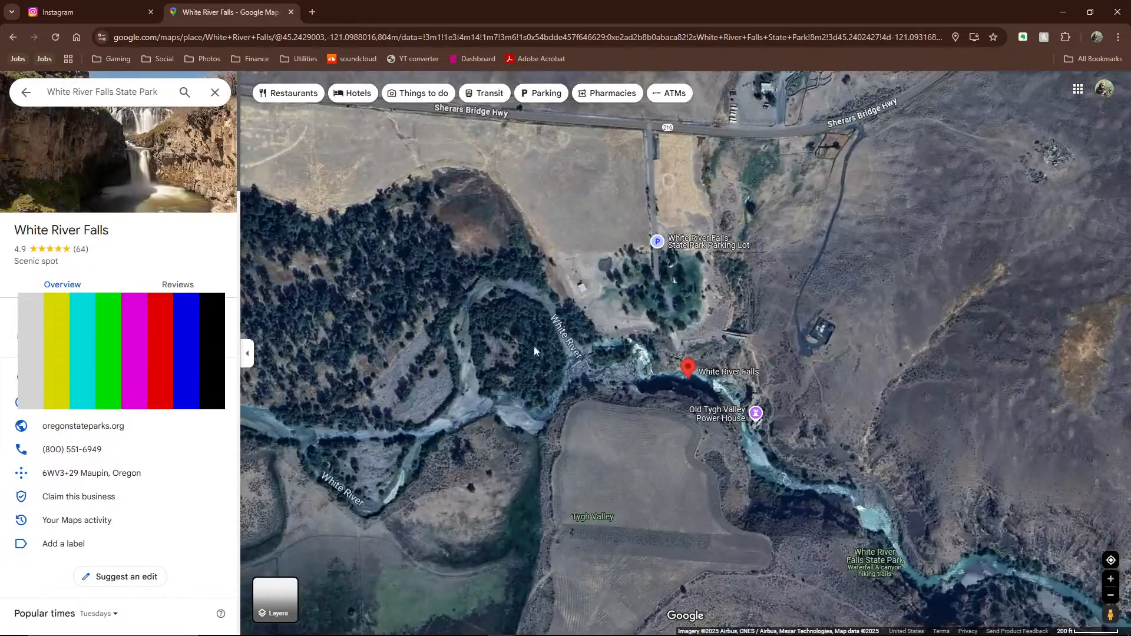
# Examine where White River Falls lies relative to Portland, Mt Hood, Maupin and Tygh Valley on the satellite map
pyautogui.scroll(-4, 587, 353)
pyautogui.scroll(-6, 529, 358)
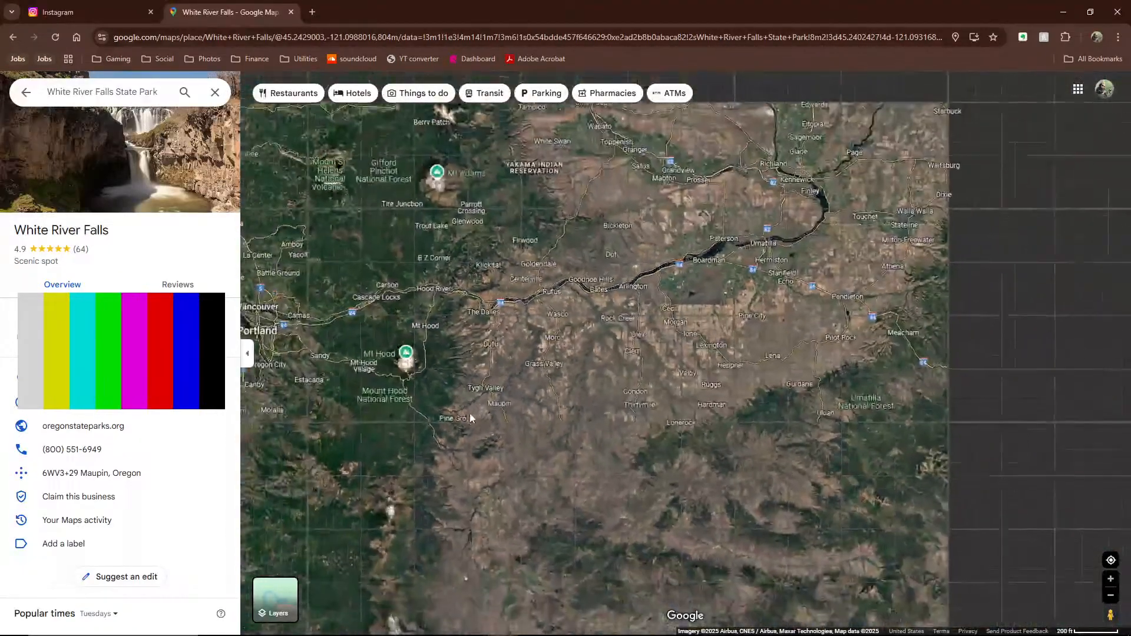
pyautogui.scroll(-2, 579, 350)
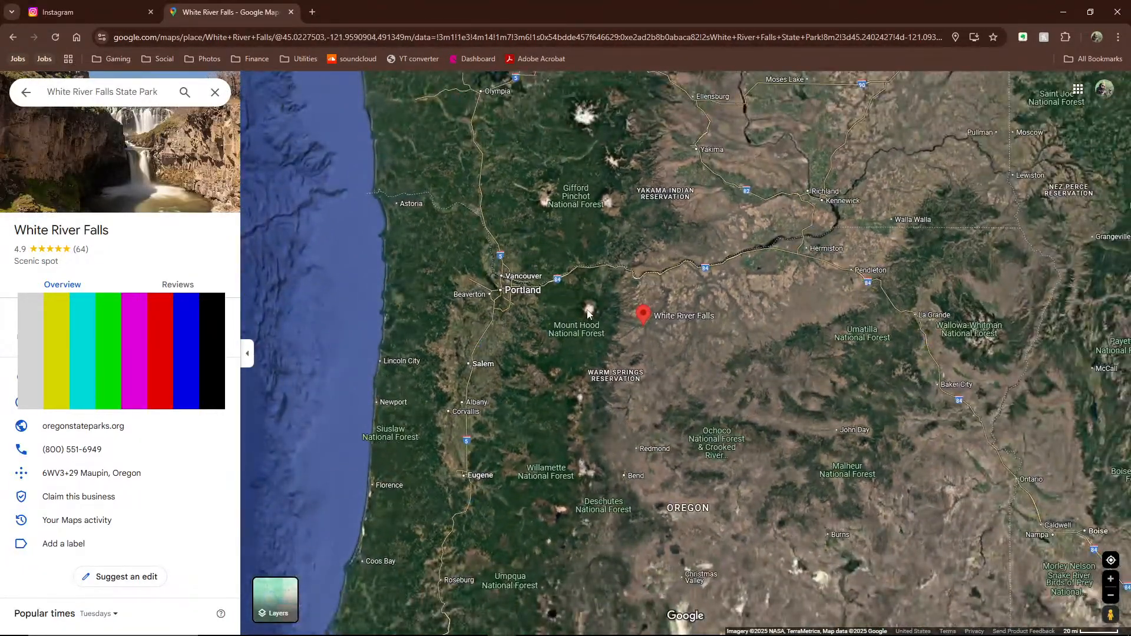
pyautogui.scroll(3, 653, 340)
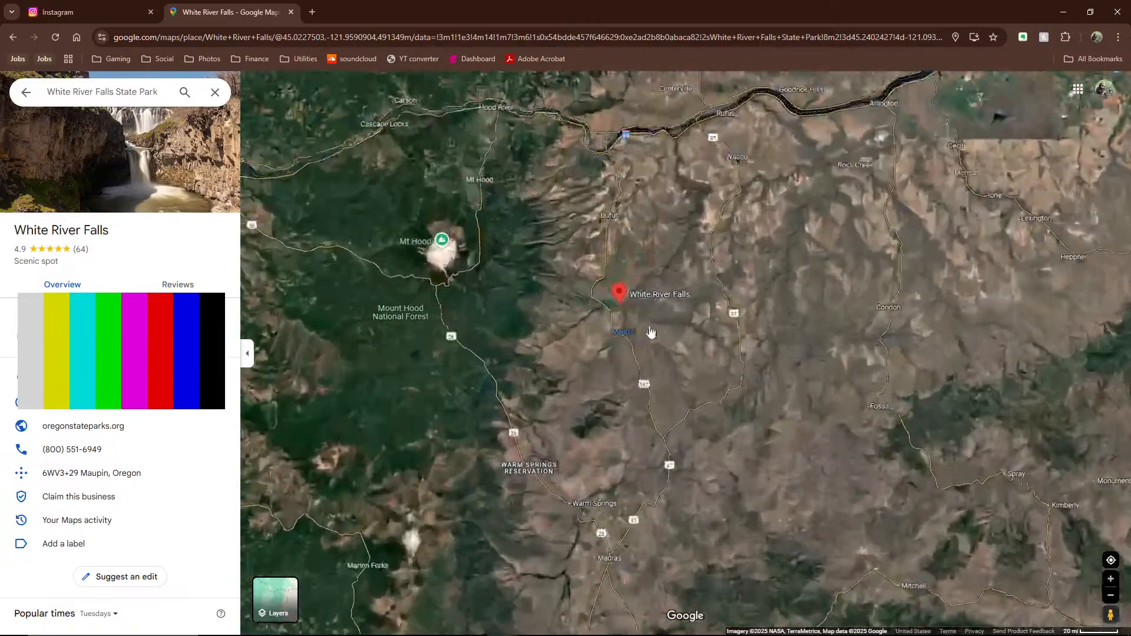
pyautogui.moveTo(578, 240); pyautogui.dragTo(581, 290)
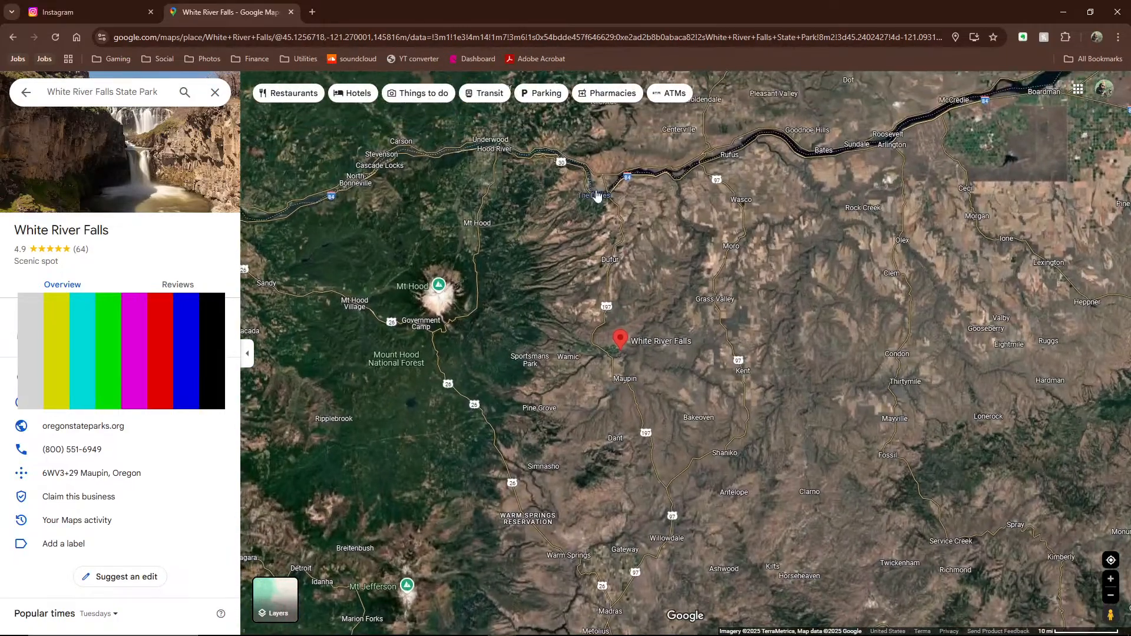
pyautogui.scroll(3, 624, 361)
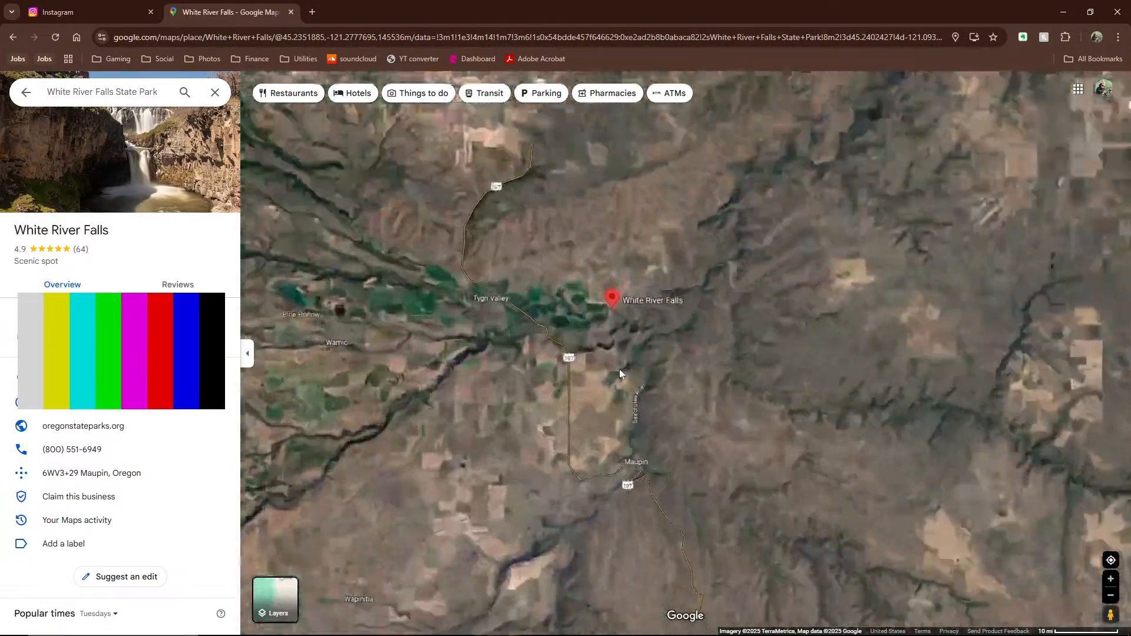
pyautogui.scroll(2, 594, 298)
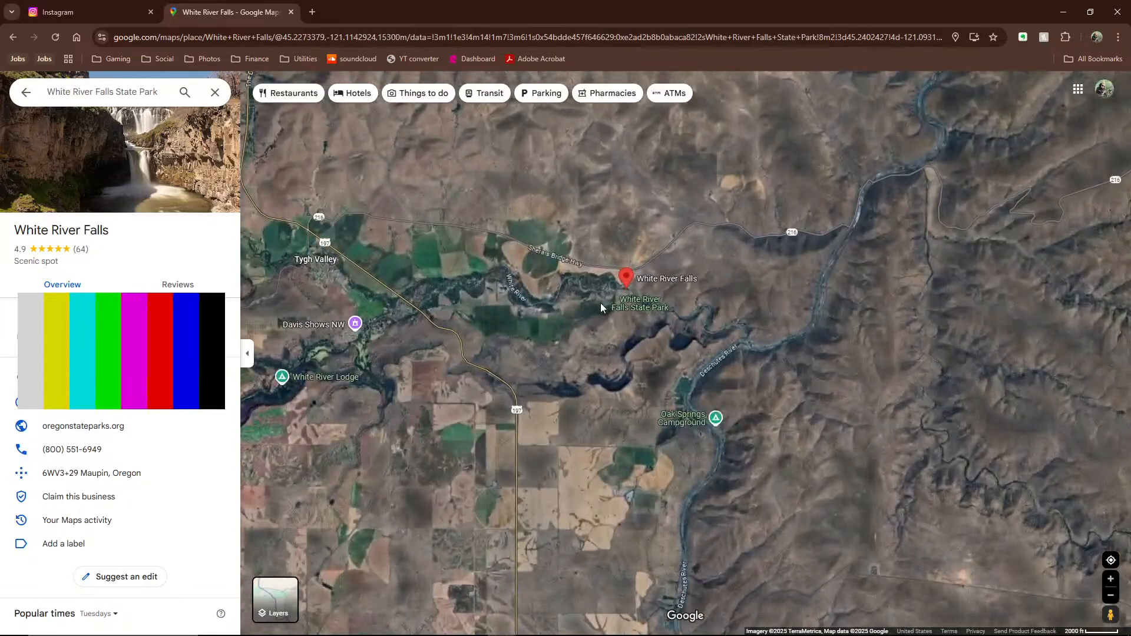
pyautogui.scroll(-2, 540, 284)
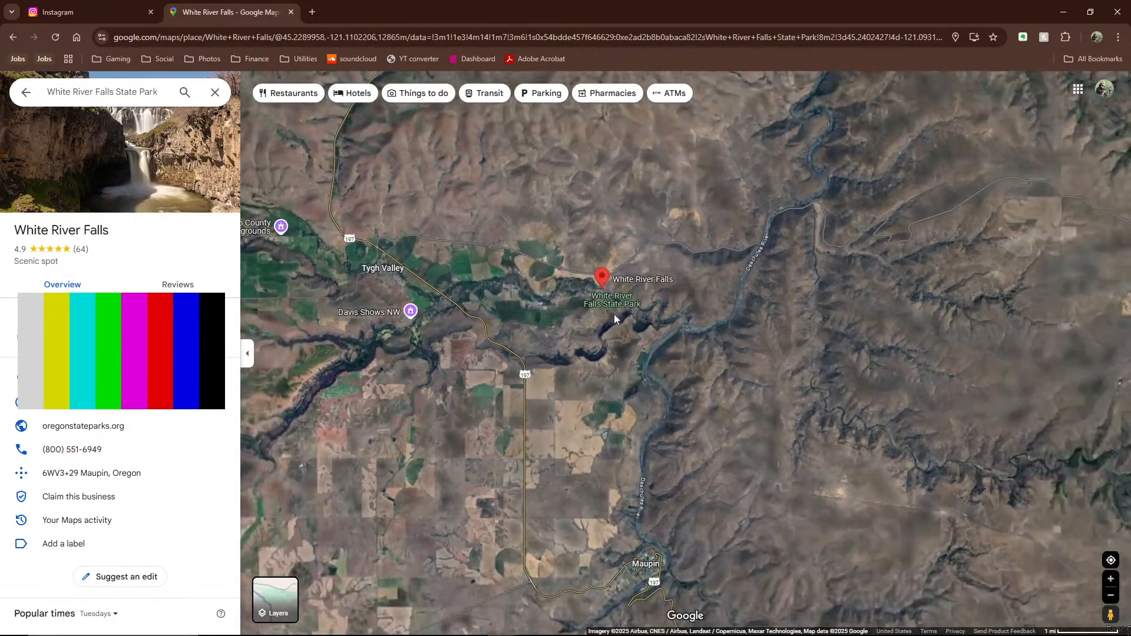
pyautogui.scroll(-3, 581, 312)
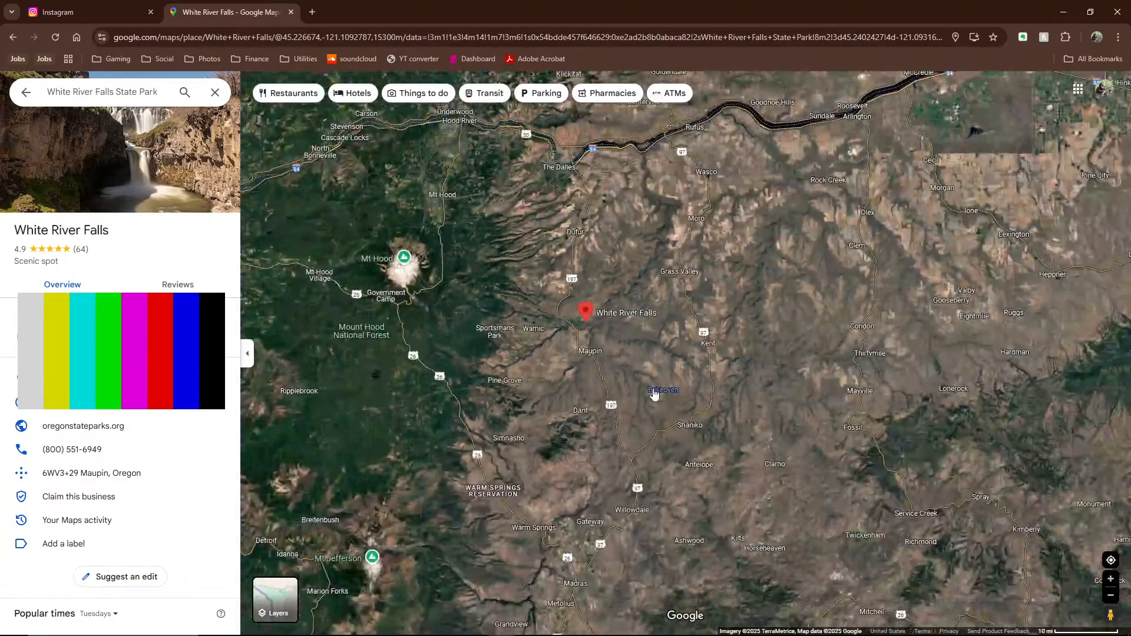
pyautogui.scroll(-2, 613, 306)
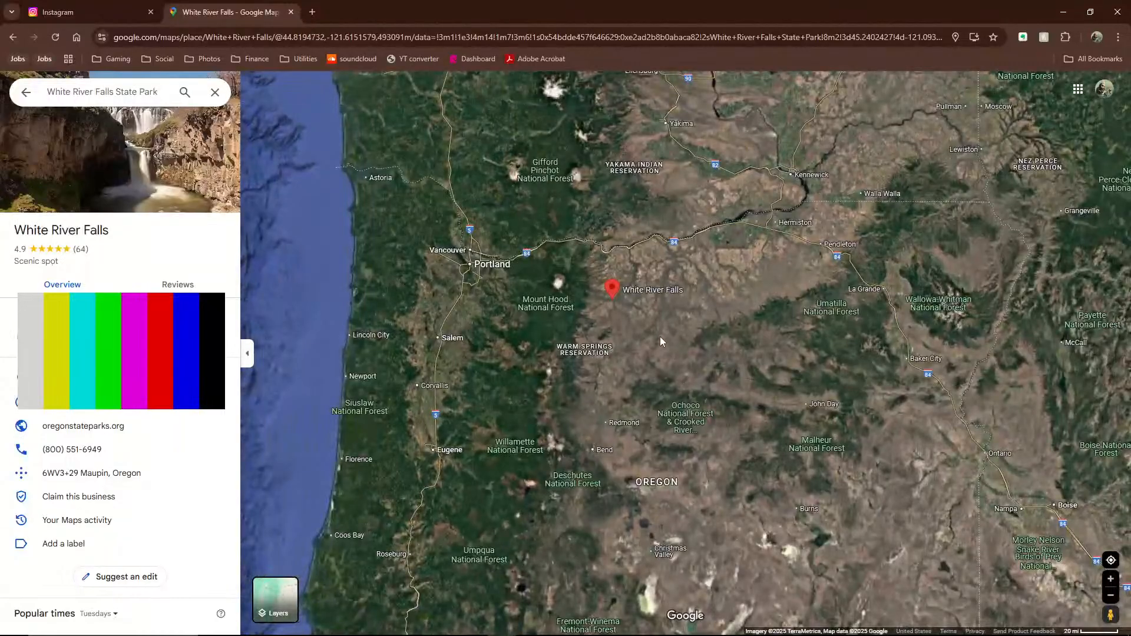
pyautogui.scroll(6, 646, 333)
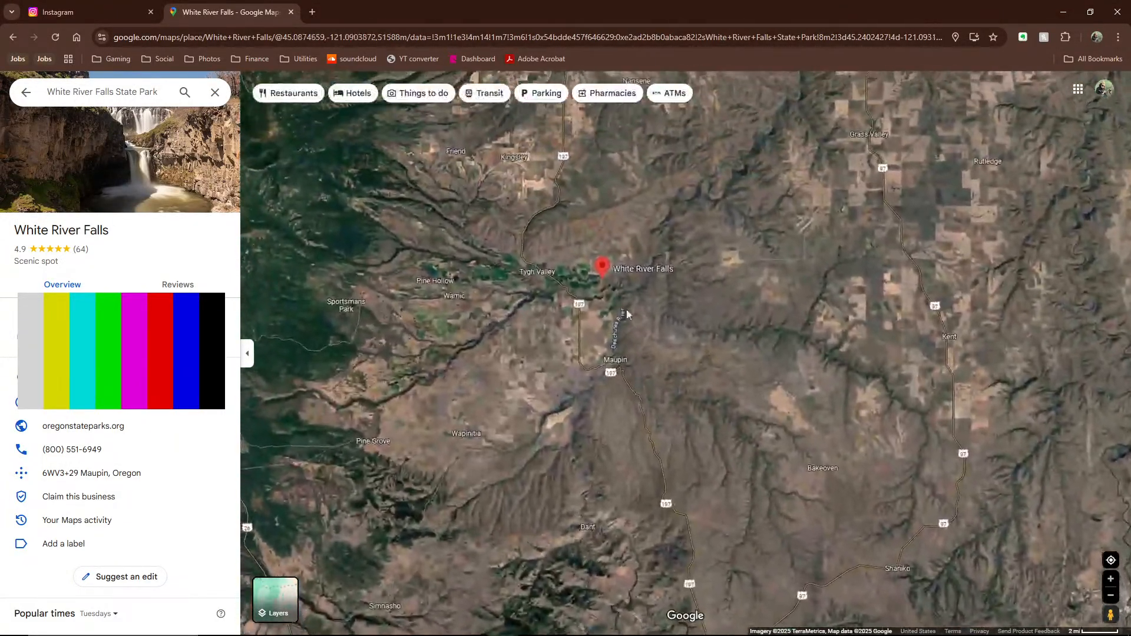
pyautogui.scroll(4, 629, 315)
pyautogui.moveTo(546, 247); pyautogui.dragTo(636, 315)
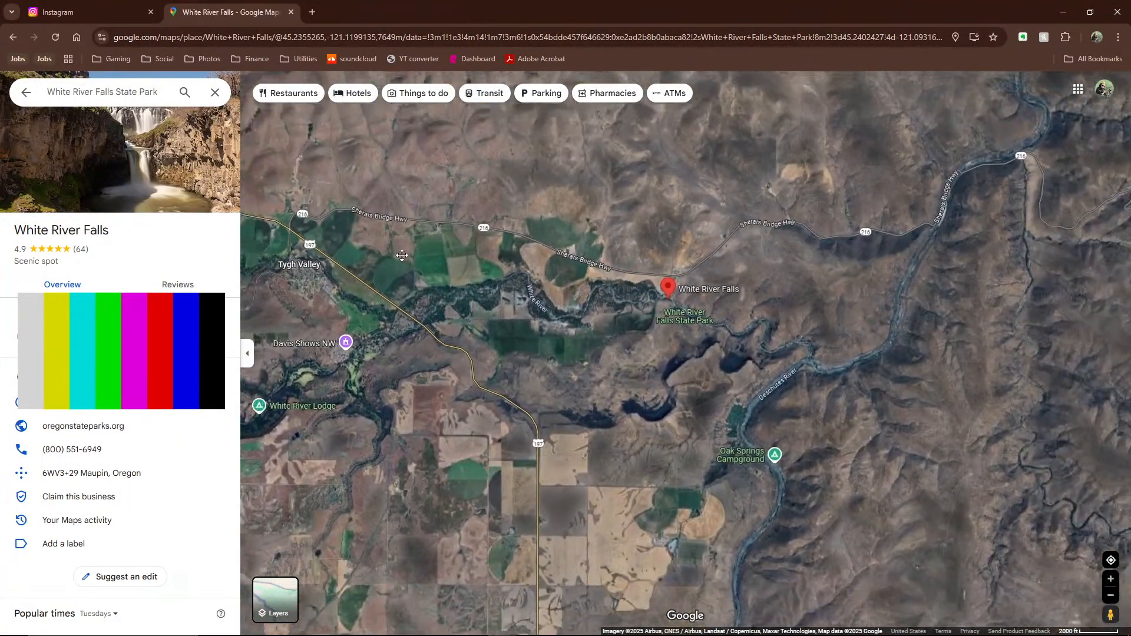
# Examine the surroundings of White River Falls between Tygh Valley and the Deschutes River on the satellite map
pyautogui.moveTo(259, 124); pyautogui.dragTo(389, 250)
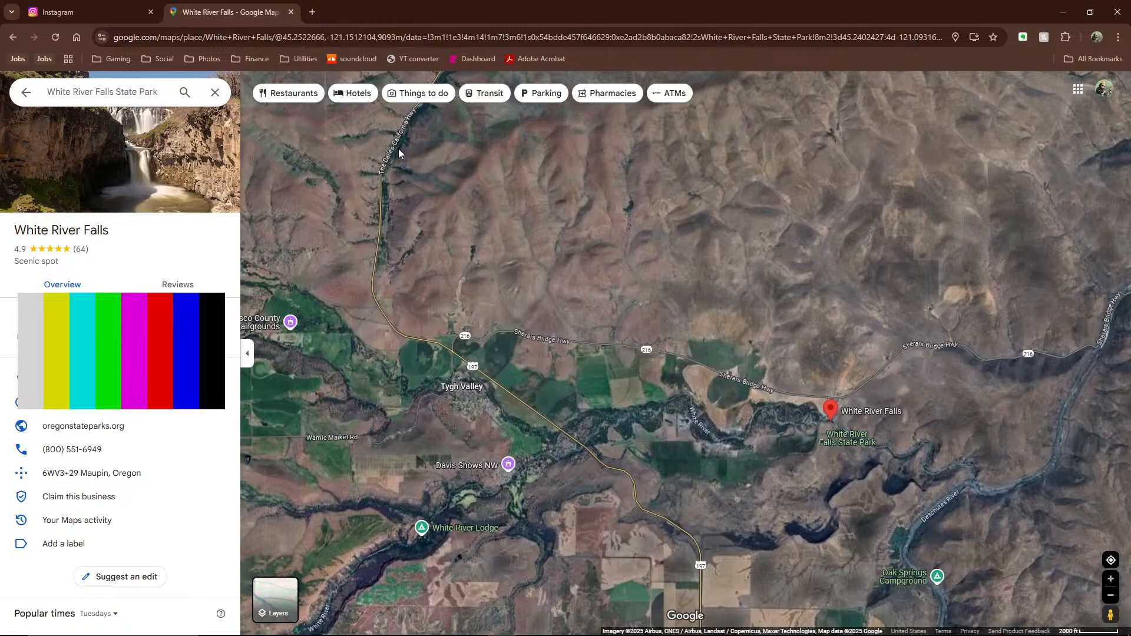
pyautogui.moveTo(818, 436); pyautogui.dragTo(576, 323)
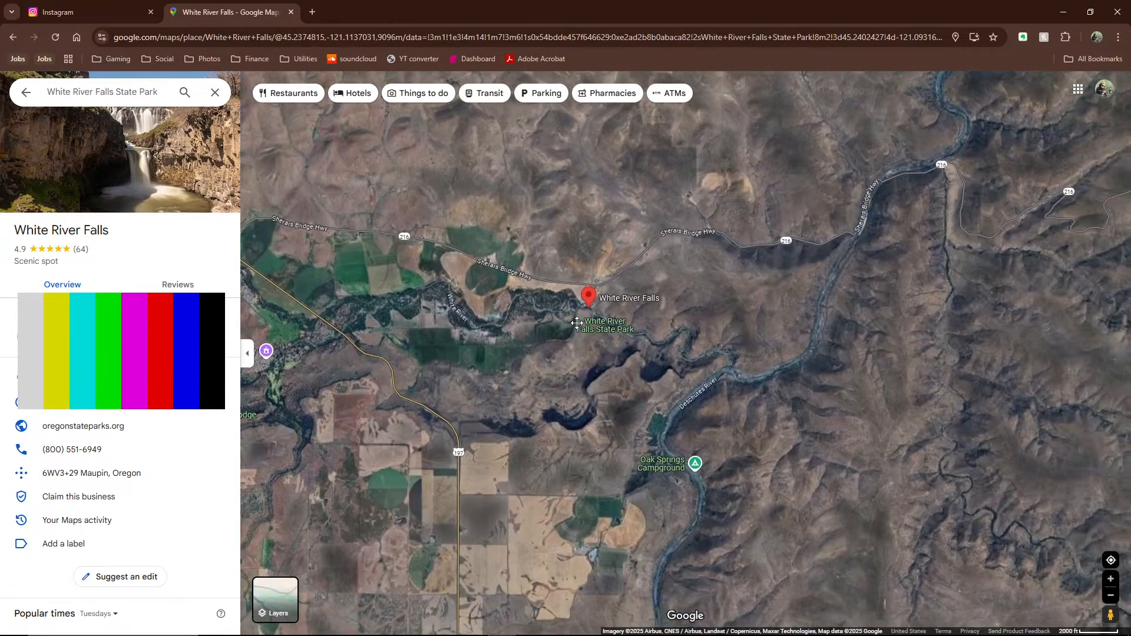
pyautogui.moveTo(452, 360); pyautogui.dragTo(491, 310)
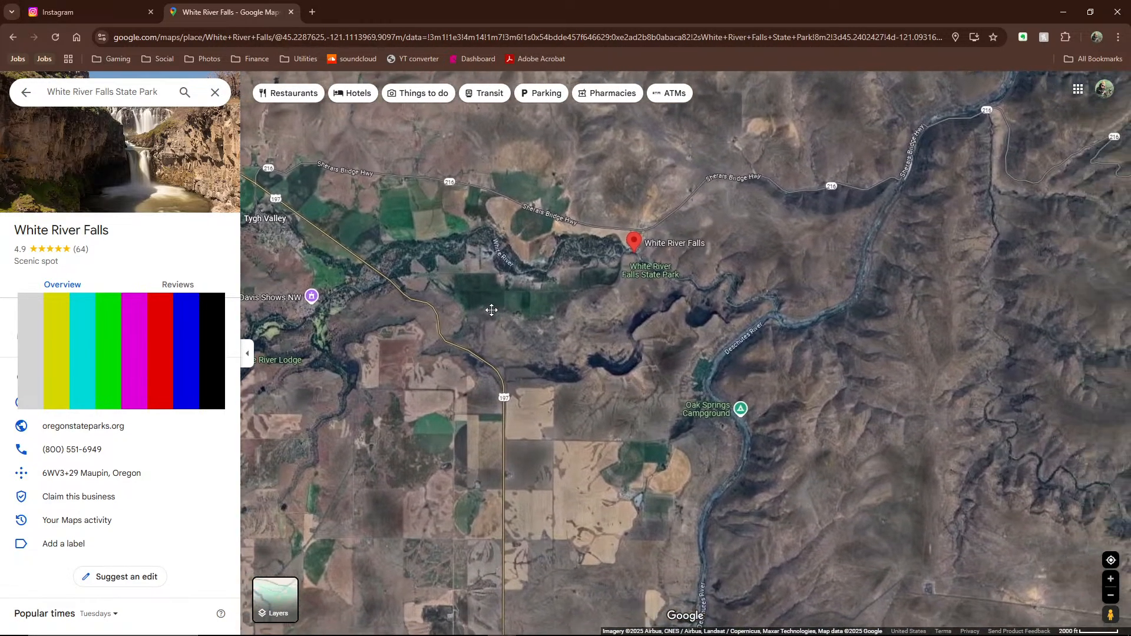
# Examine White River Falls up close on the satellite map, following the White River past the Old Tygh Valley Power House
pyautogui.scroll(2, 600, 291)
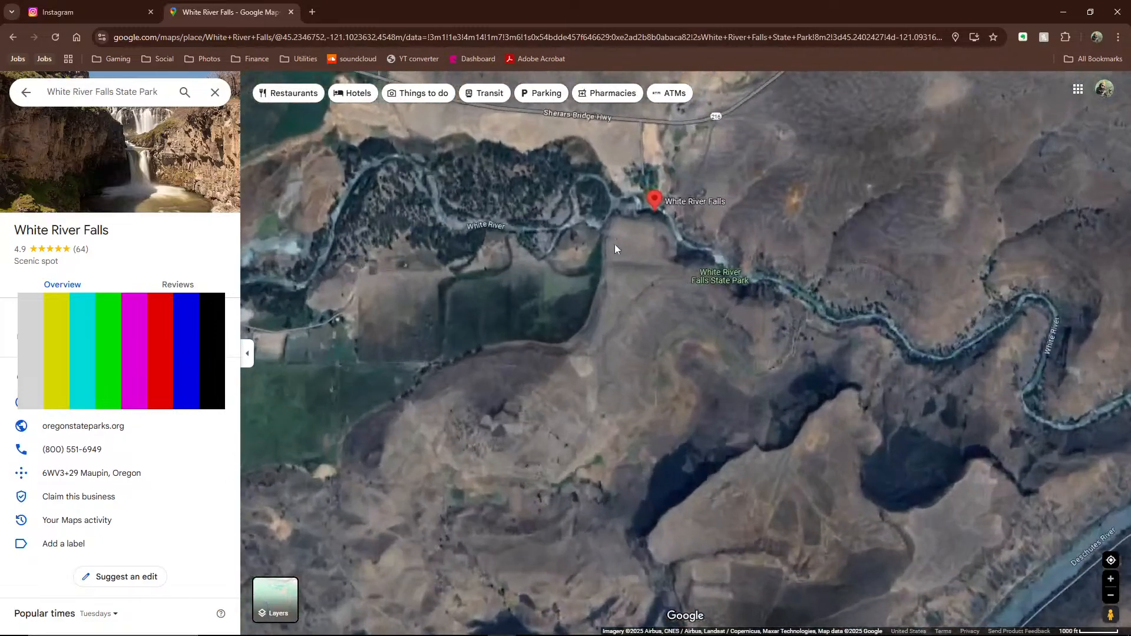
pyautogui.scroll(3, 628, 231)
pyautogui.moveTo(676, 211); pyautogui.dragTo(546, 299)
pyautogui.scroll(2, 578, 291)
pyautogui.moveTo(576, 232); pyautogui.dragTo(594, 332)
pyautogui.scroll(2, 568, 298)
pyautogui.moveTo(666, 343); pyautogui.dragTo(572, 356)
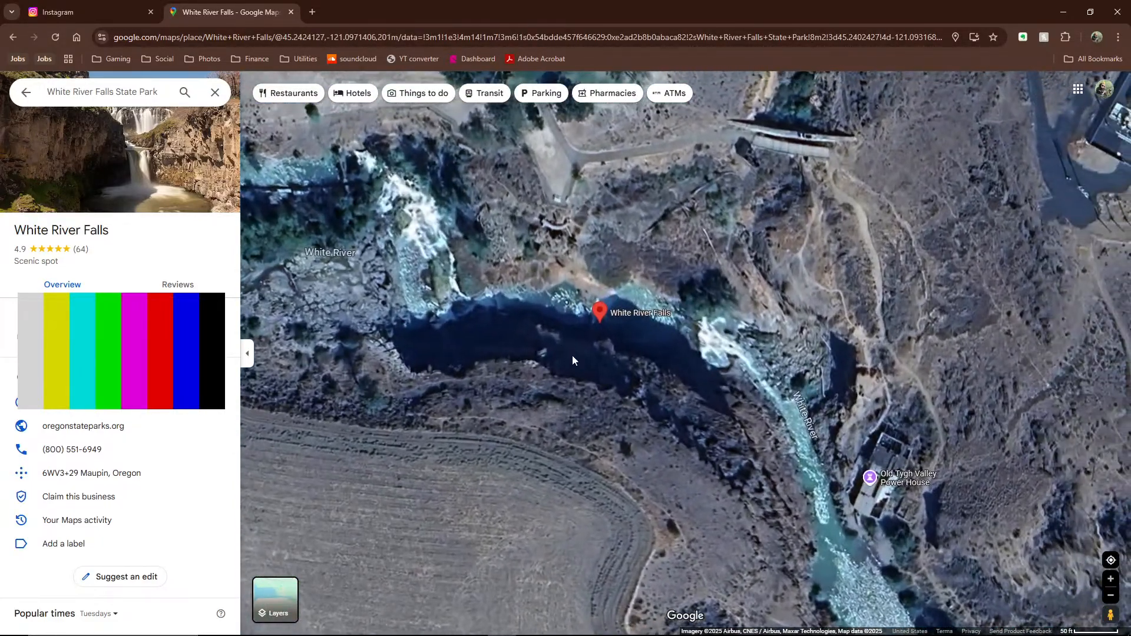
pyautogui.scroll(-2, 546, 353)
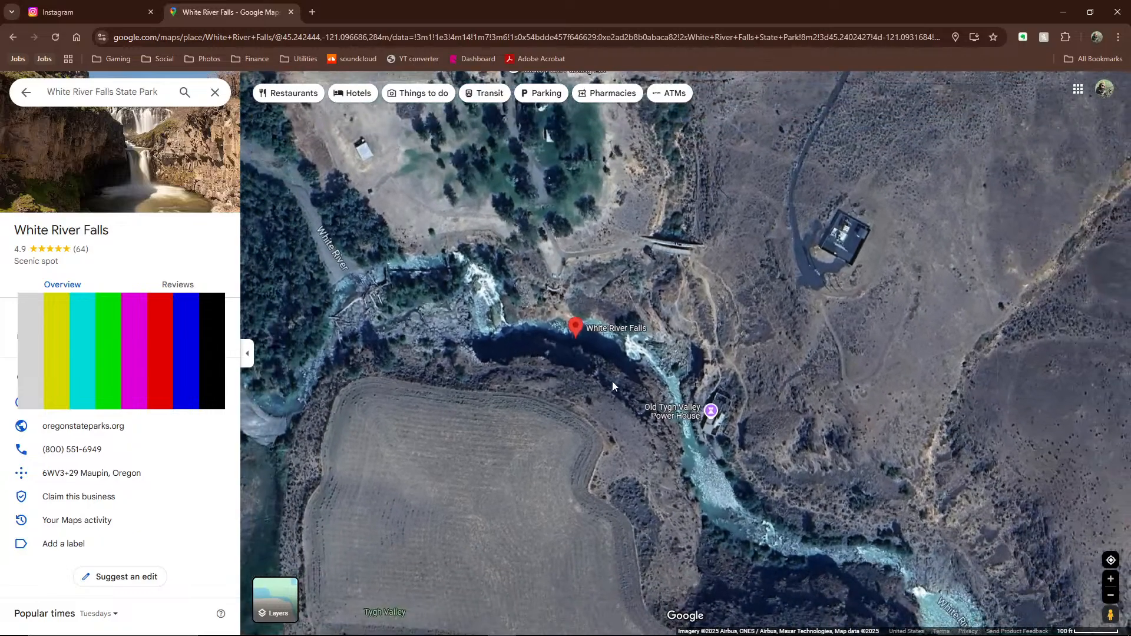
pyautogui.scroll(-2, 701, 354)
pyautogui.moveTo(787, 422); pyautogui.dragTo(817, 364)
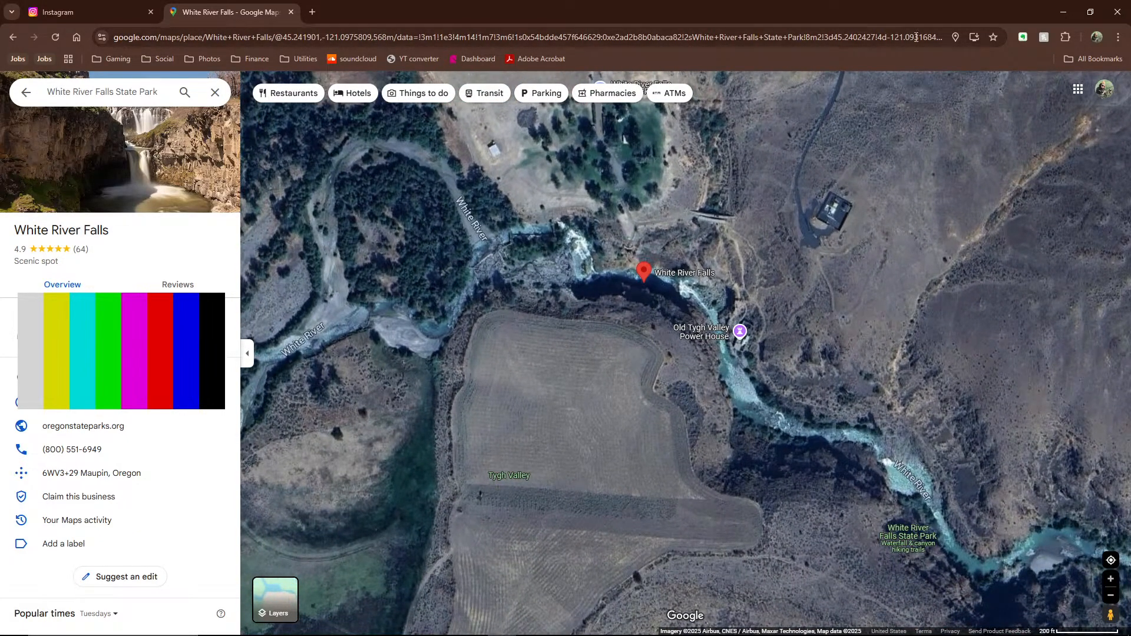
# Return to Lightroom Classic and inspect the two people below the waterfall up close, ending at the full photo view
pyautogui.click(1064, 12)
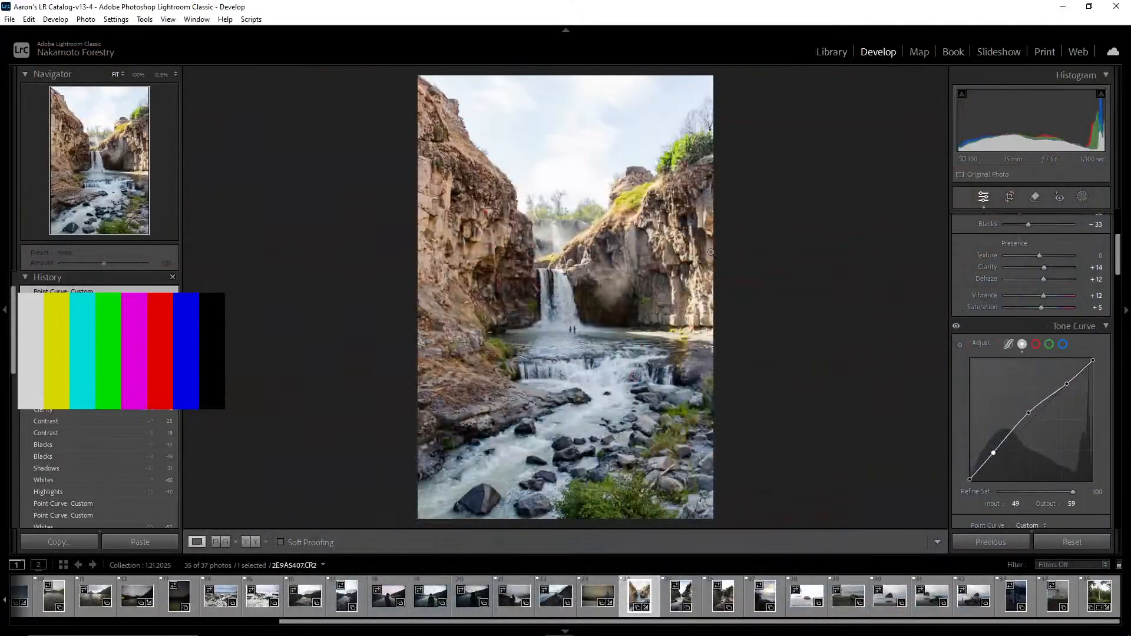
pyautogui.click(584, 336)
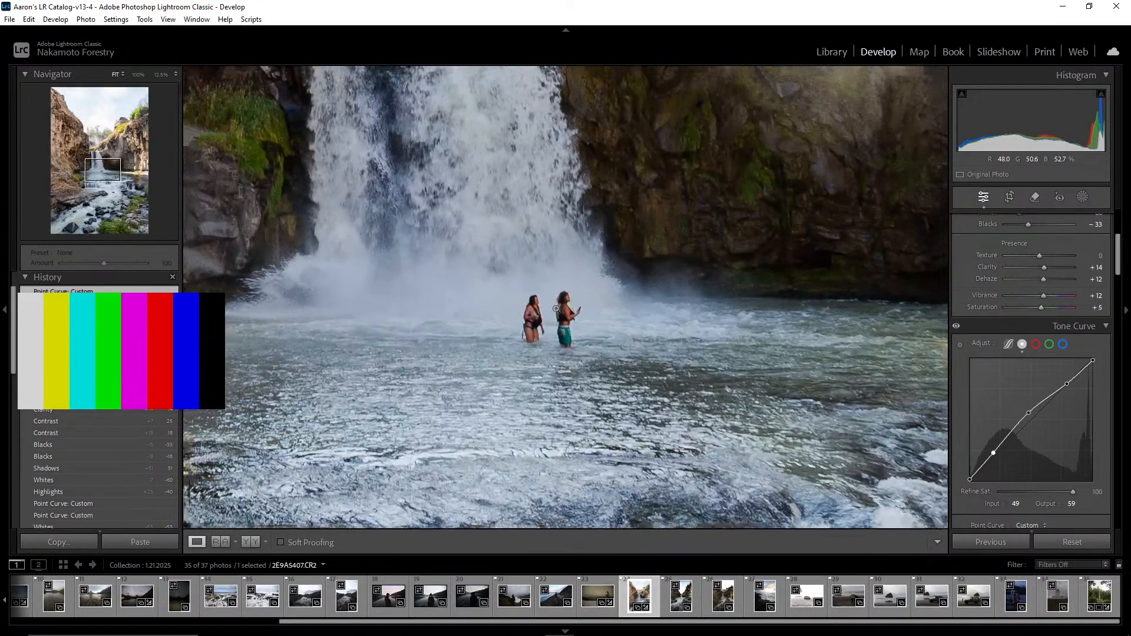
pyautogui.click(613, 337)
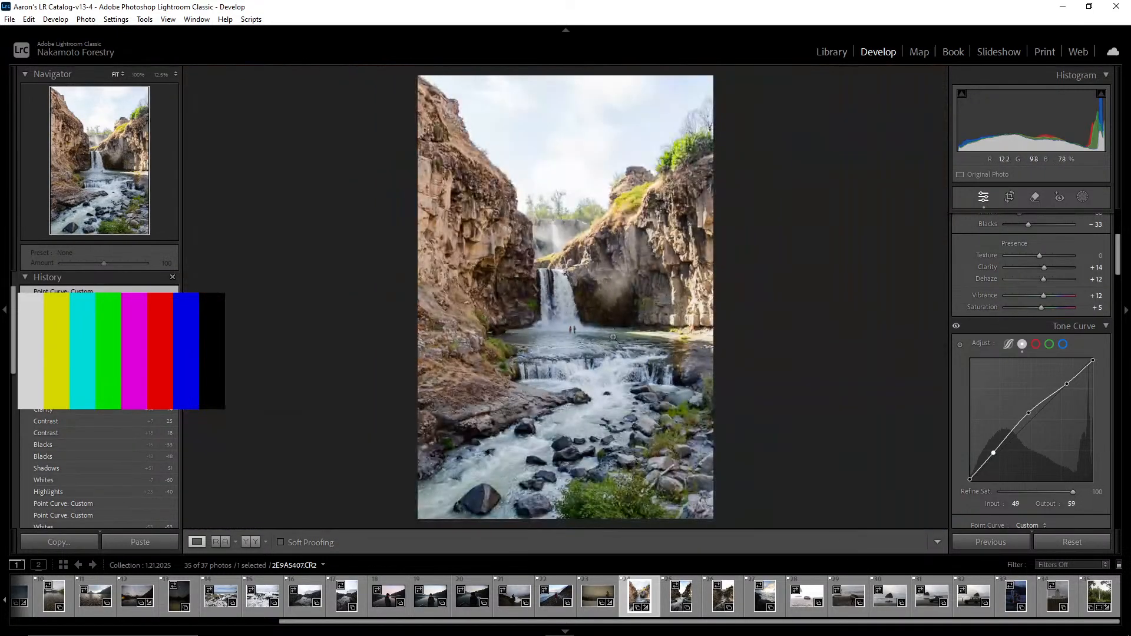
# Open the darker waterfall photo 2E9A5602.CR2 from the Library grid and inspect its falls at full magnification
pyautogui.click(829, 55)
pyautogui.click(243, 546)
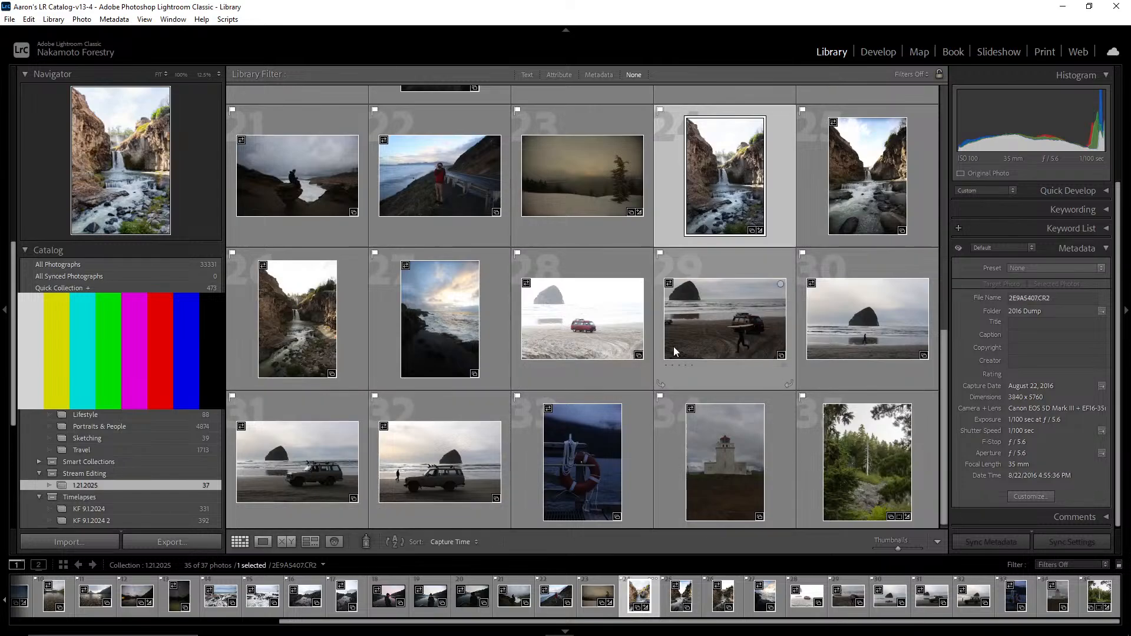
pyautogui.doubleClick(294, 330)
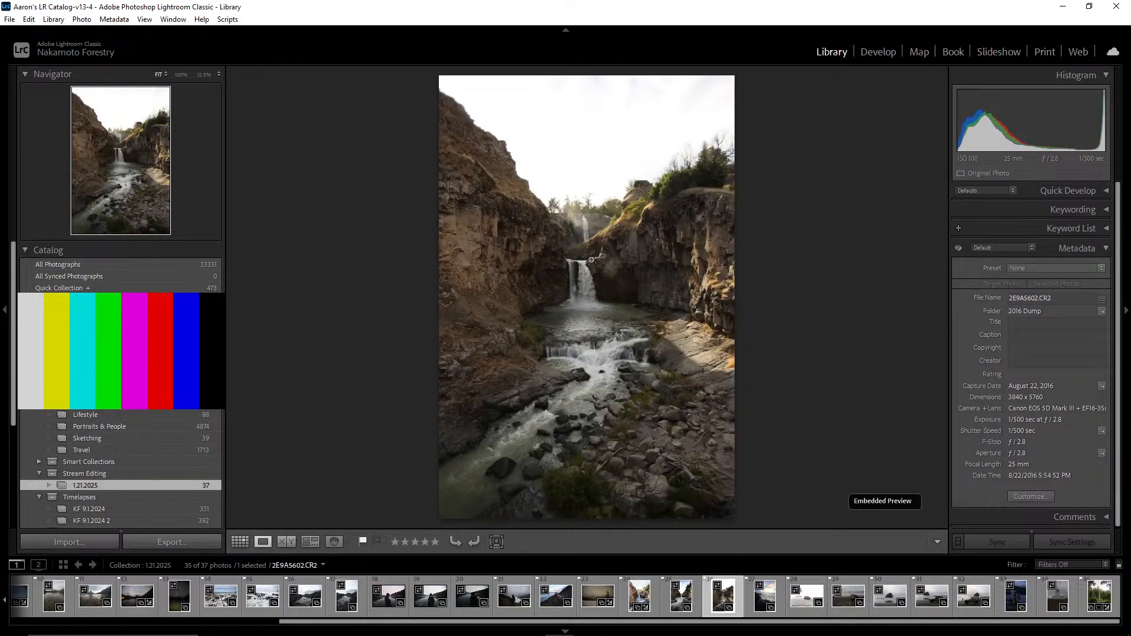
pyautogui.click(590, 294)
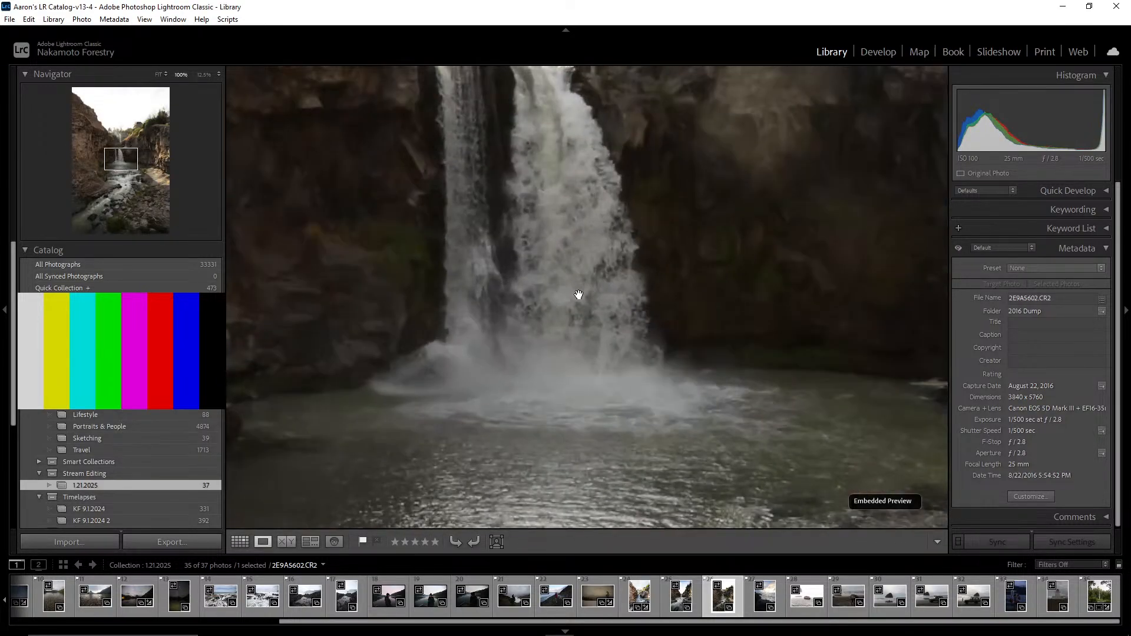
pyautogui.click(627, 334)
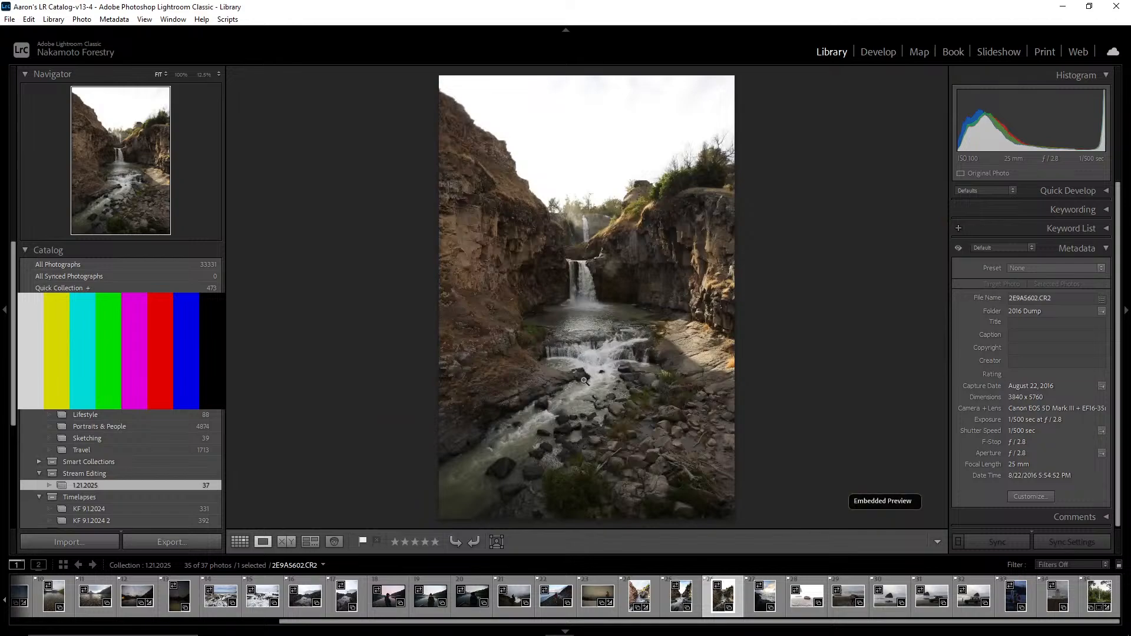
# Return to the photo grid and open the edited waterfall photo 2E9A5407.CR2 in the Develop module
pyautogui.click(244, 542)
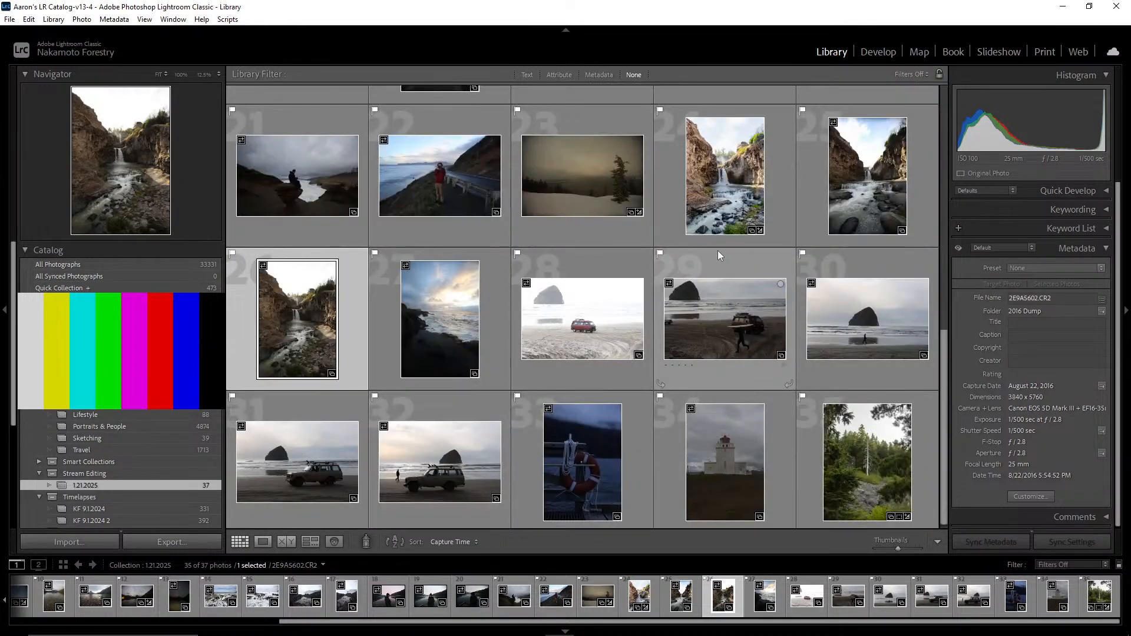
pyautogui.doubleClick(735, 203)
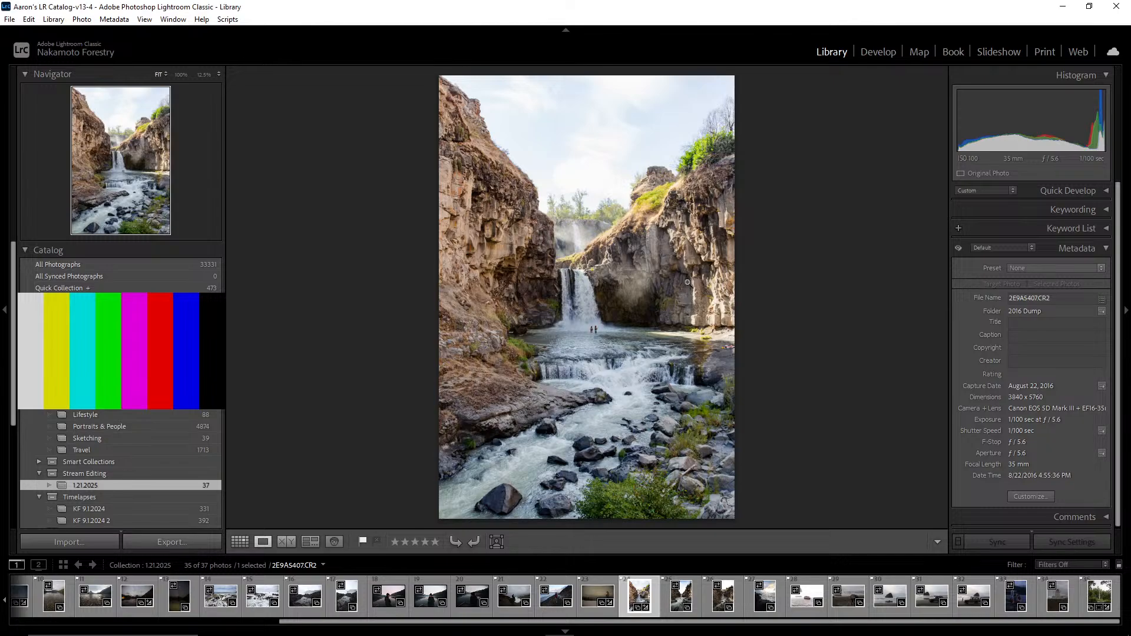
pyautogui.press('d')
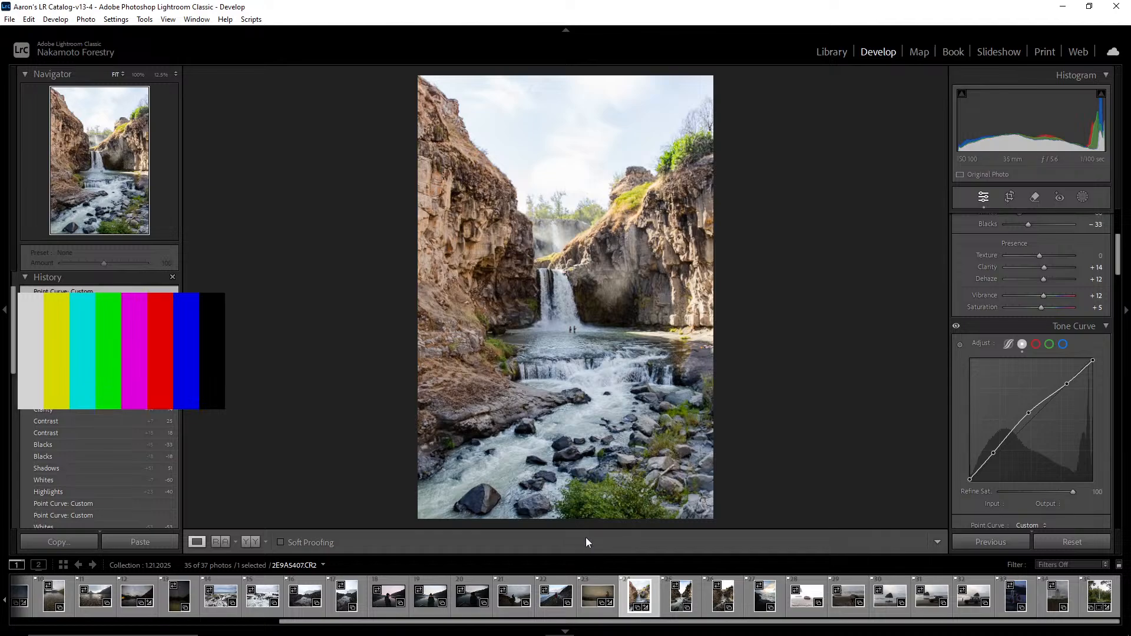
# Switch to Google Maps in Chrome, search for "palouse" and open the suggested Palouse Falls, Washington
pyautogui.moveTo(558, 629)
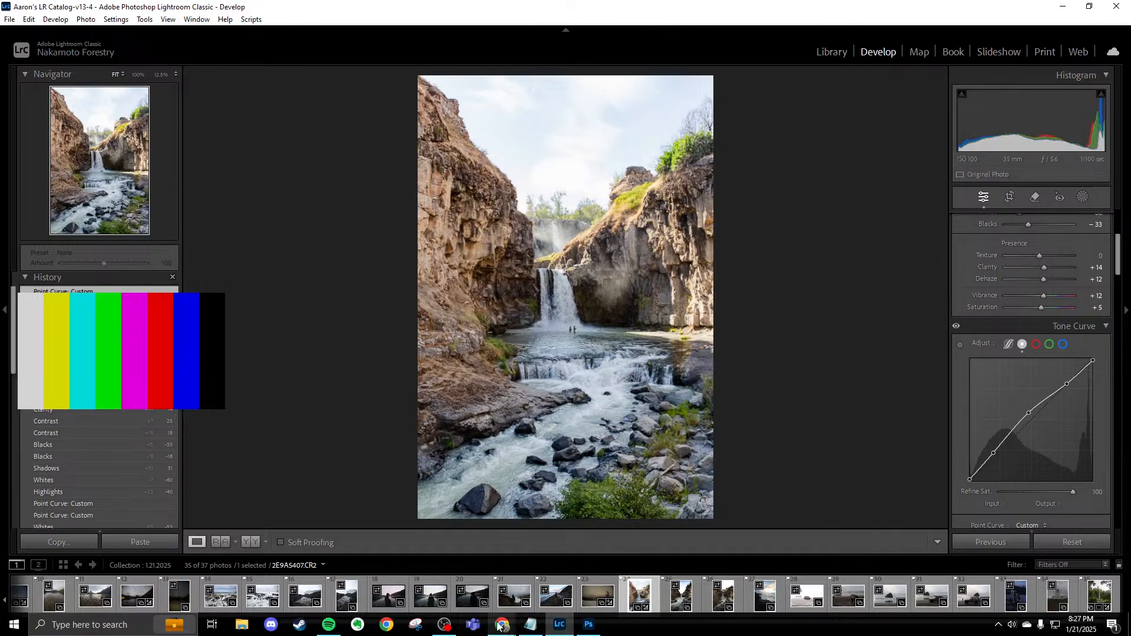
pyautogui.moveTo(502, 626)
pyautogui.click(529, 571)
pyautogui.click(154, 86)
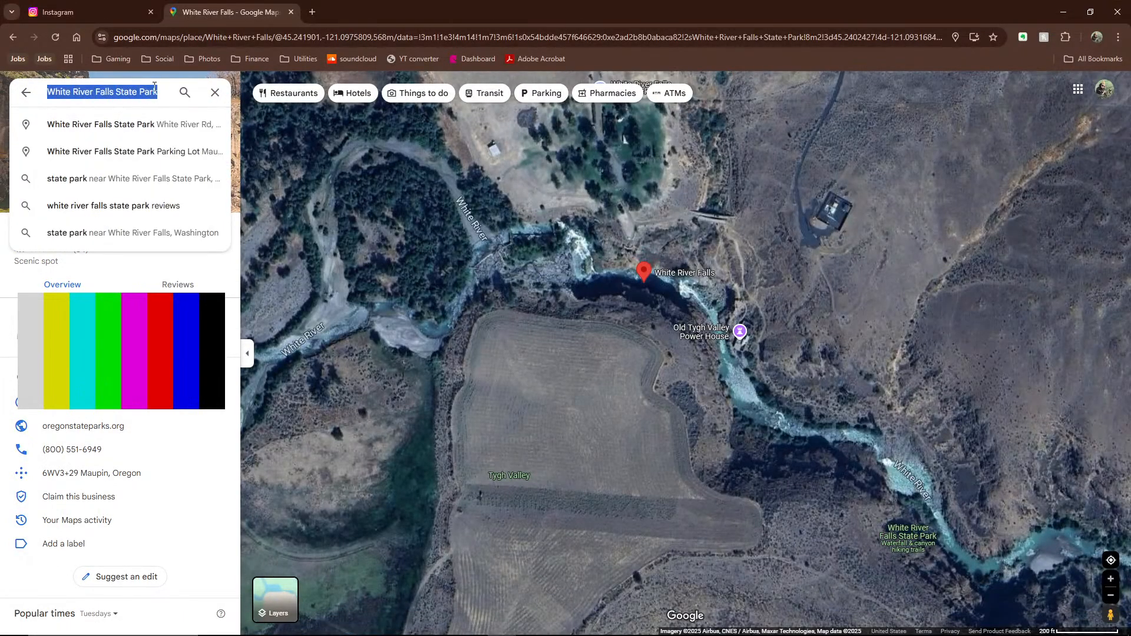
pyautogui.write('palous')
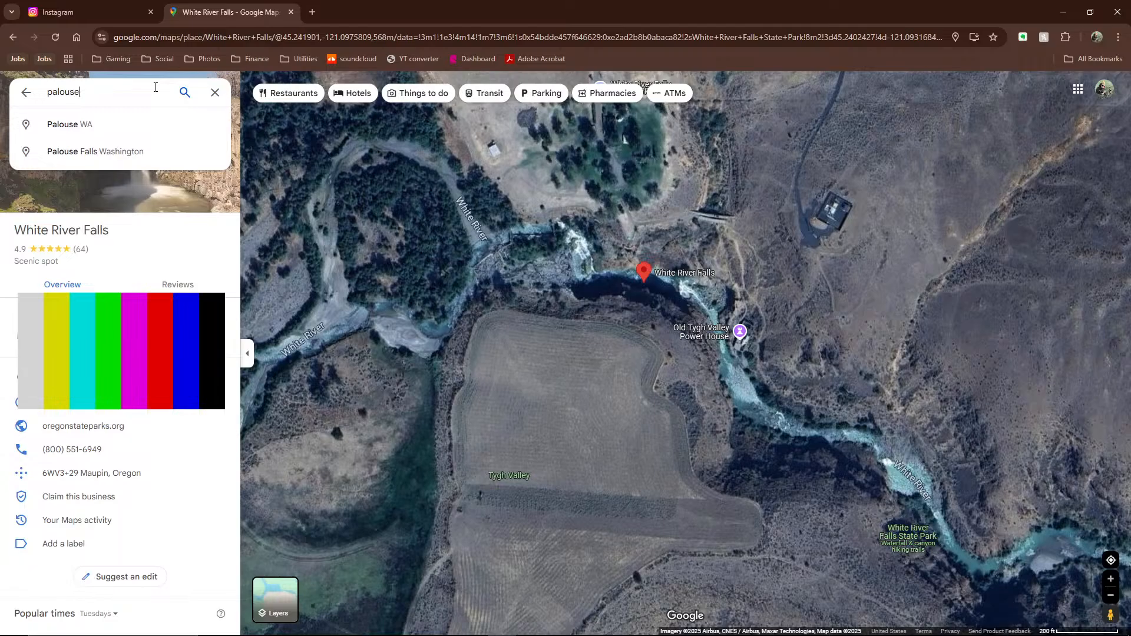
pyautogui.write('e')
pyautogui.press('Down')
pyautogui.press('Down')
pyautogui.press('Return')
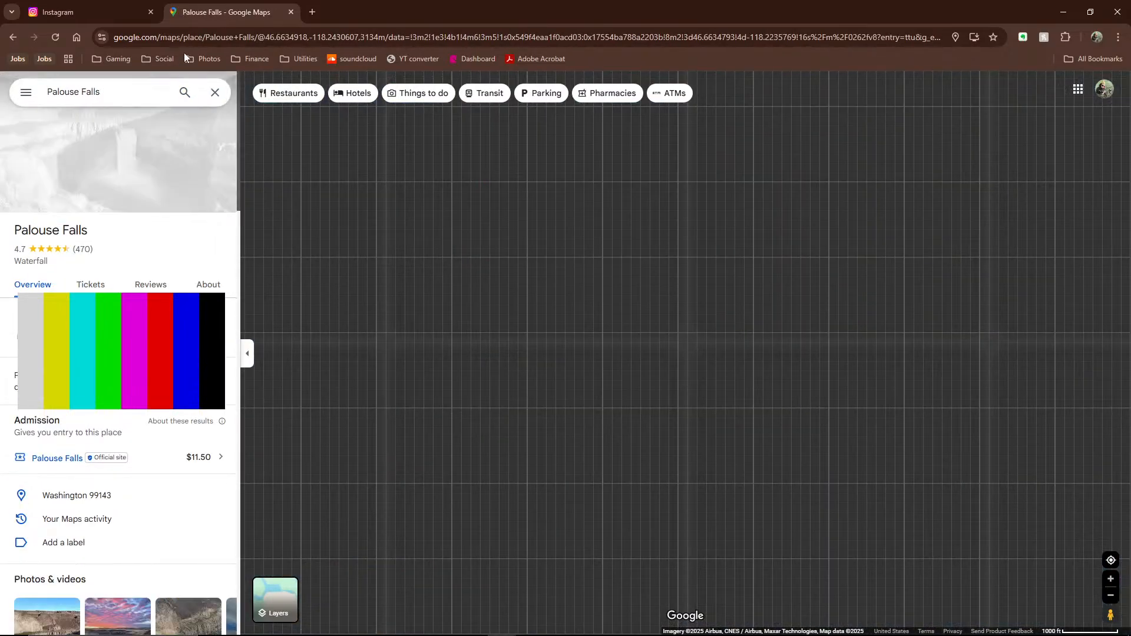
# Examine where Palouse Falls lies relative to Portland, Seattle, Spokane and the Snake River on the satellite map
pyautogui.scroll(-8, 639, 316)
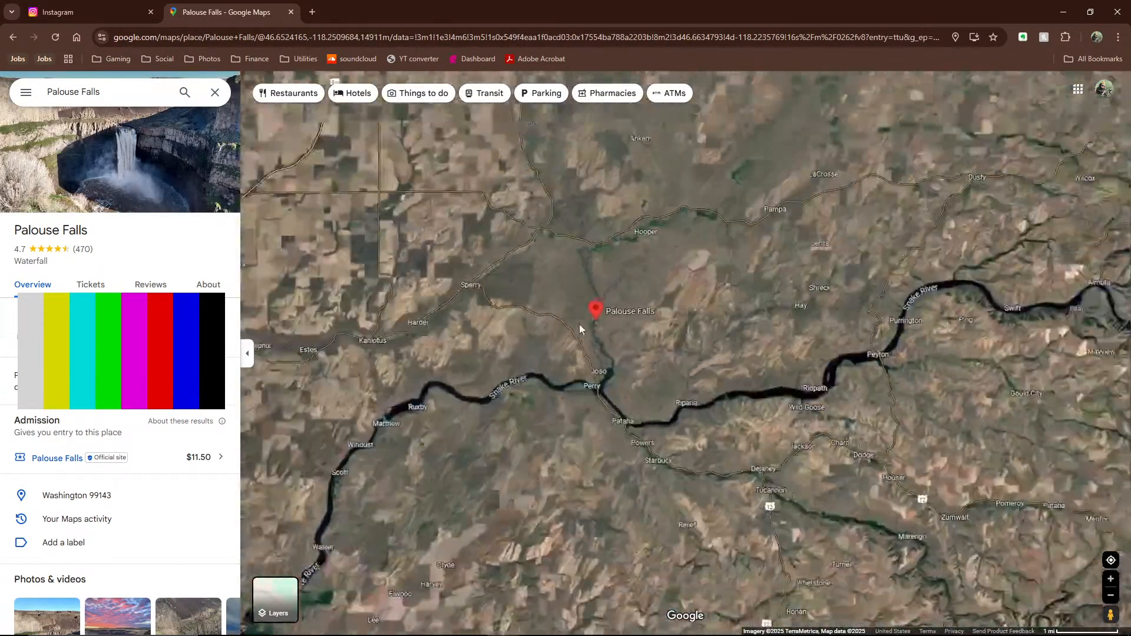
pyautogui.scroll(-10, 581, 363)
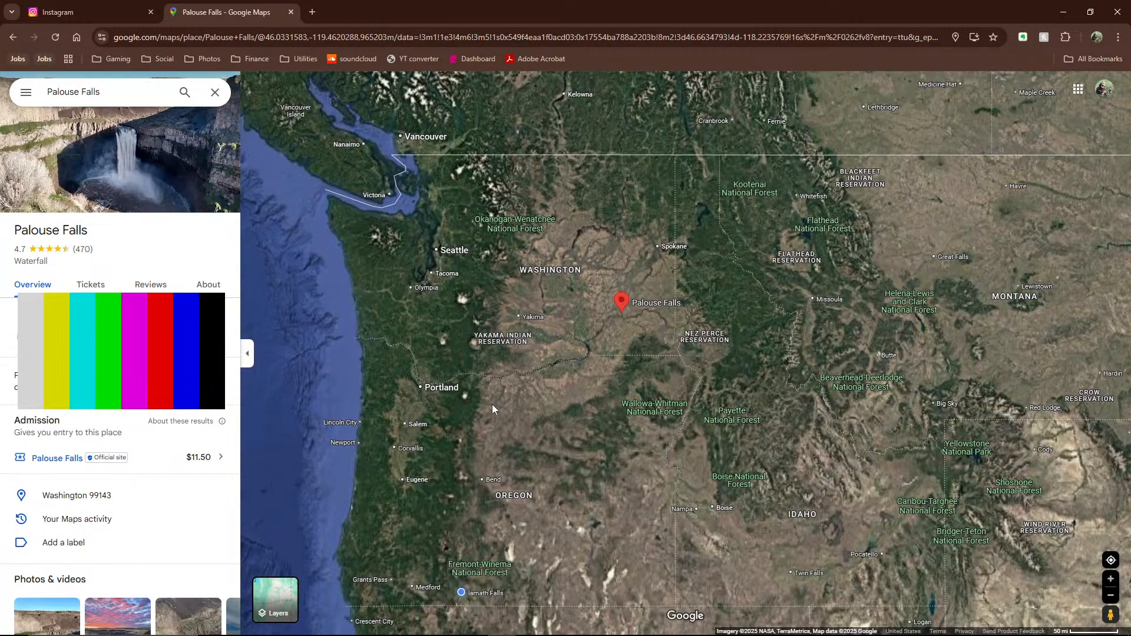
pyautogui.scroll(3, 648, 328)
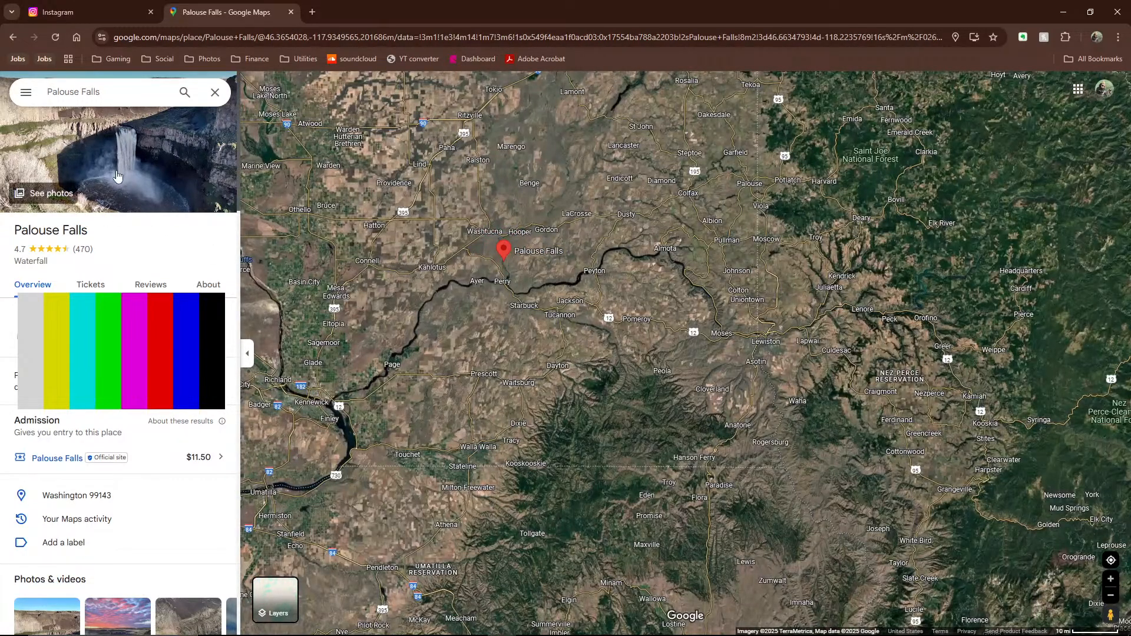
# Browse the visitor photos of Palouse Falls and open the Milky Way night shot
pyautogui.click(135, 168)
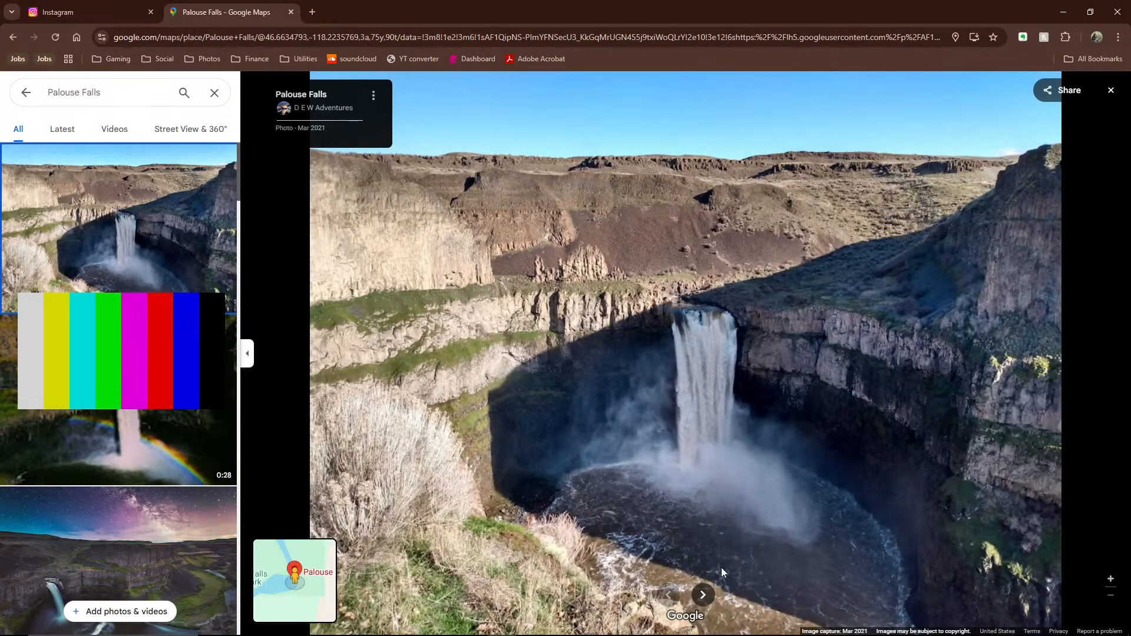
pyautogui.click(703, 595)
pyautogui.click(670, 596)
pyautogui.scroll(-3, 135, 432)
pyautogui.scroll(-2, 135, 432)
pyautogui.click(135, 247)
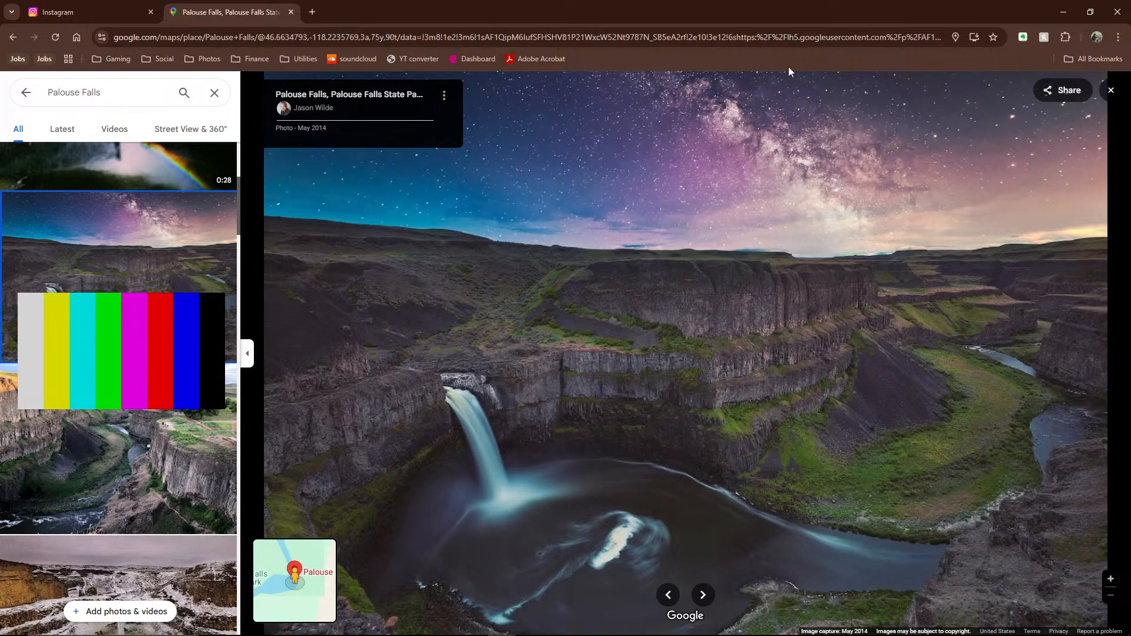
# Return to Lightroom Classic and look through the Tone Curve, Color Mixer and Color Grading settings of the waterfall photo
pyautogui.click(1063, 12)
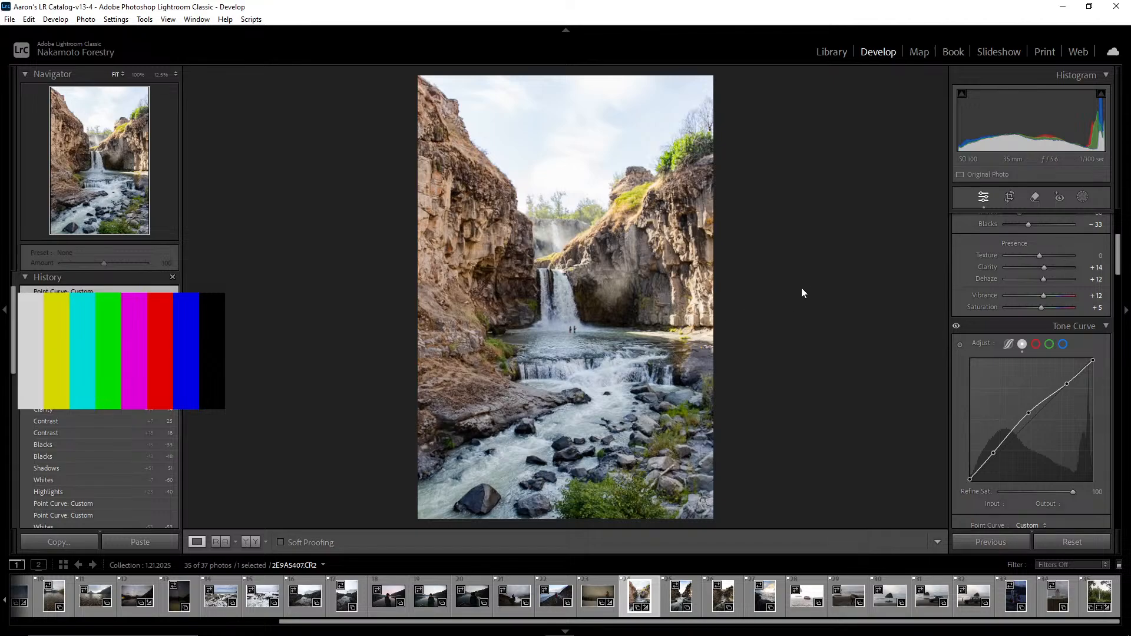
pyautogui.scroll(-8, 1027, 334)
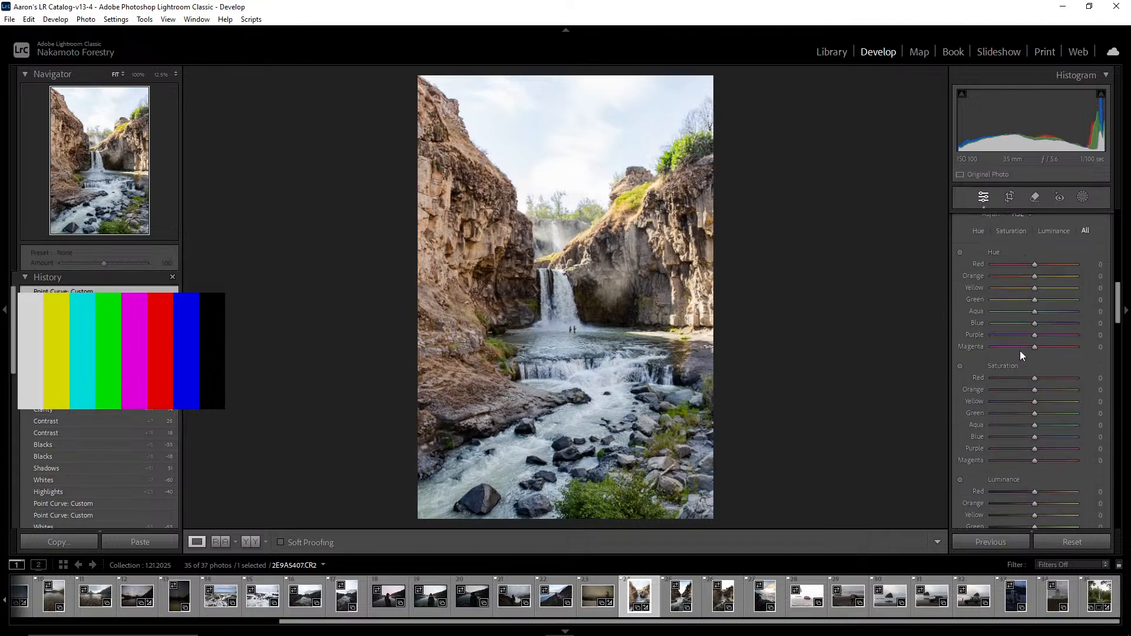
pyautogui.scroll(5, 1012, 342)
pyautogui.scroll(-3, 1026, 345)
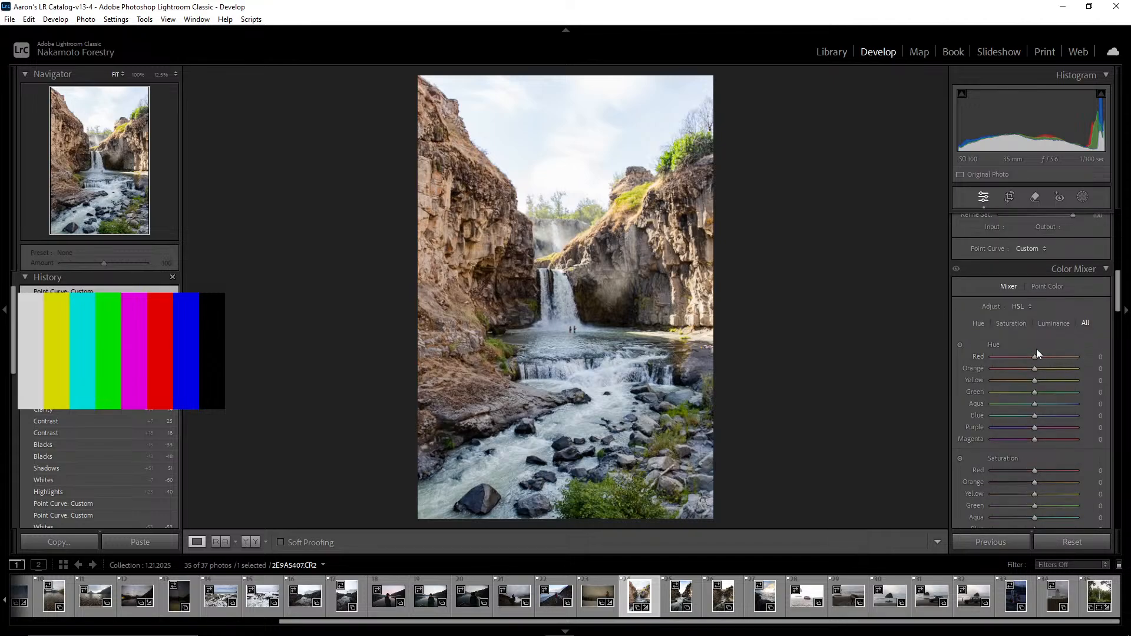
pyautogui.scroll(7, 1019, 344)
pyautogui.scroll(-7, 1017, 341)
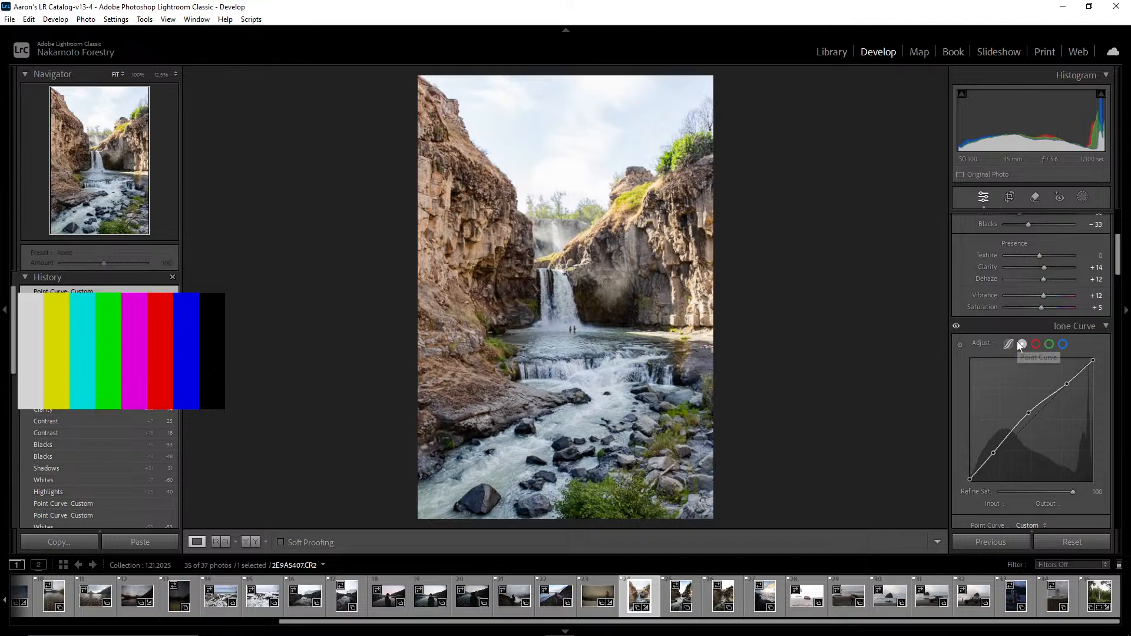
pyautogui.scroll(-3, 1049, 400)
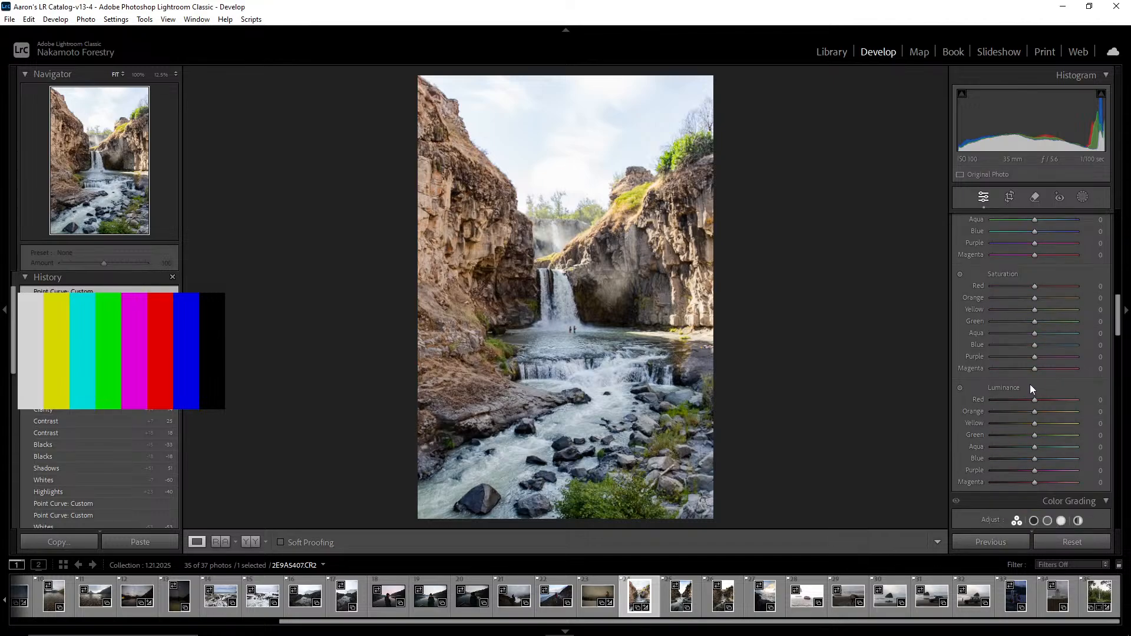
pyautogui.scroll(-5, 1030, 384)
pyautogui.scroll(5, 1030, 385)
pyautogui.scroll(3, 1037, 383)
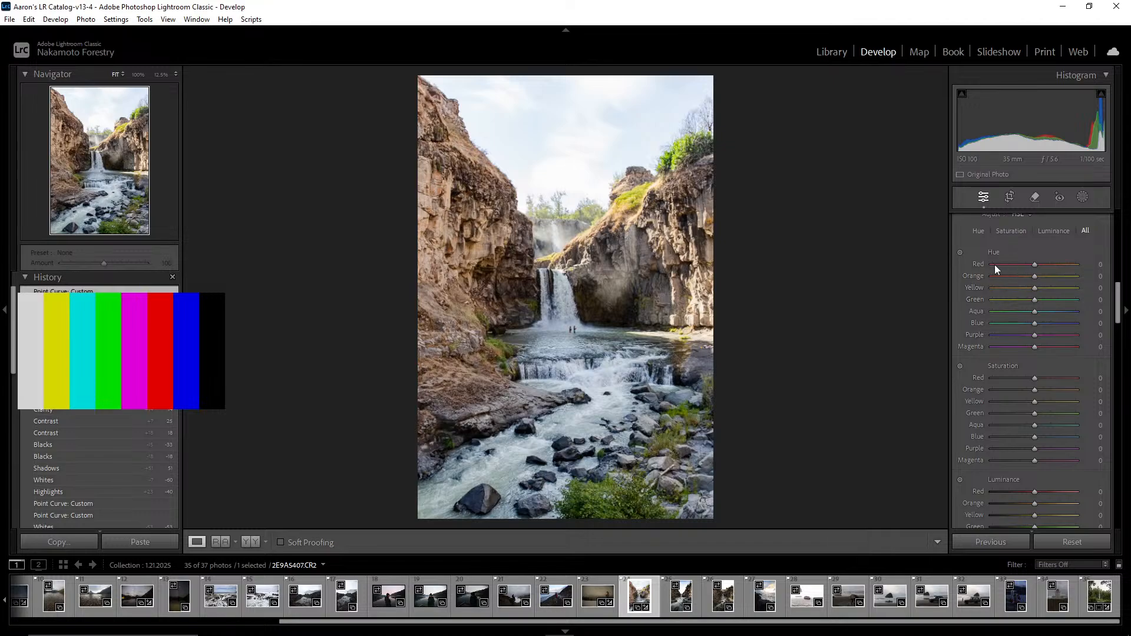
# Try a Green hue shift of +80 on the canyon foliage and bring it back to +3
pyautogui.click(626, 191)
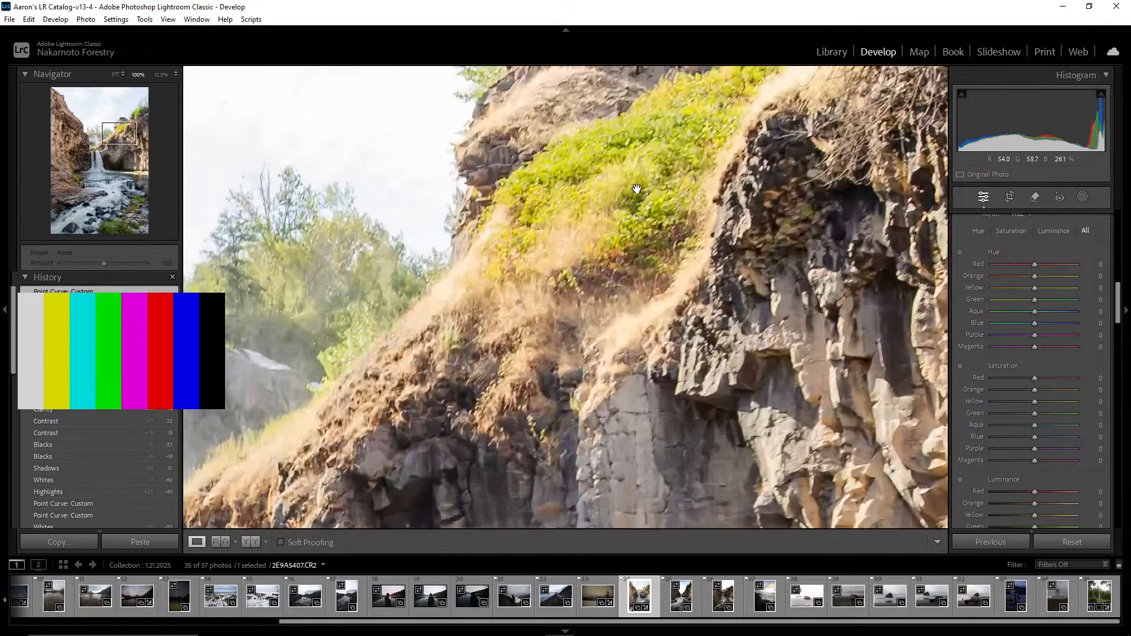
pyautogui.click(595, 185)
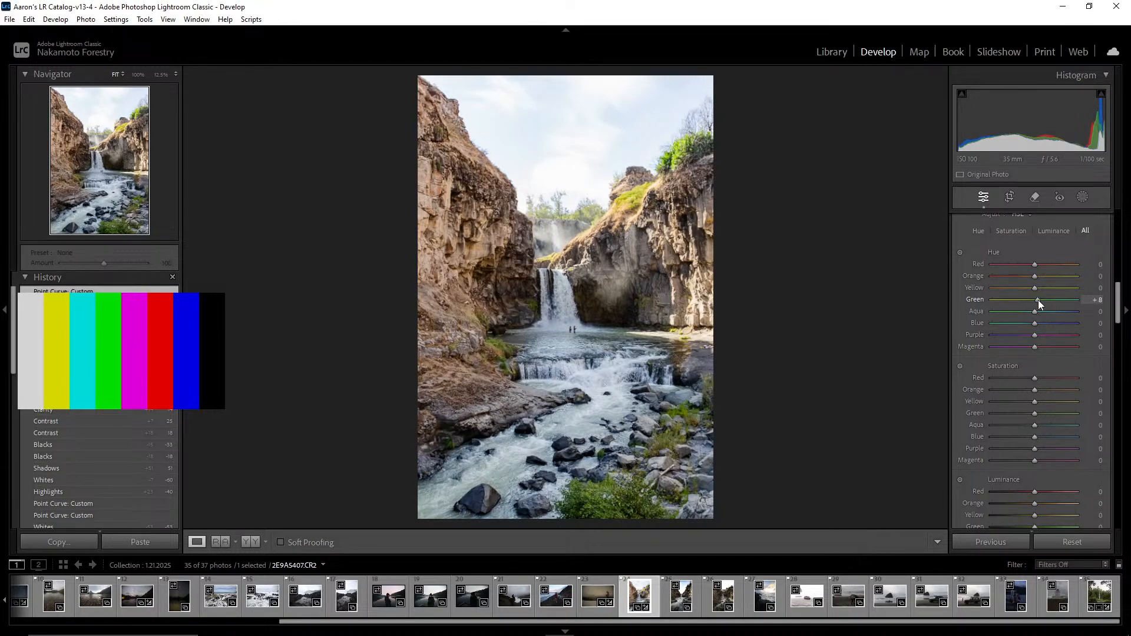
pyautogui.moveTo(1038, 300); pyautogui.dragTo(1070, 302)
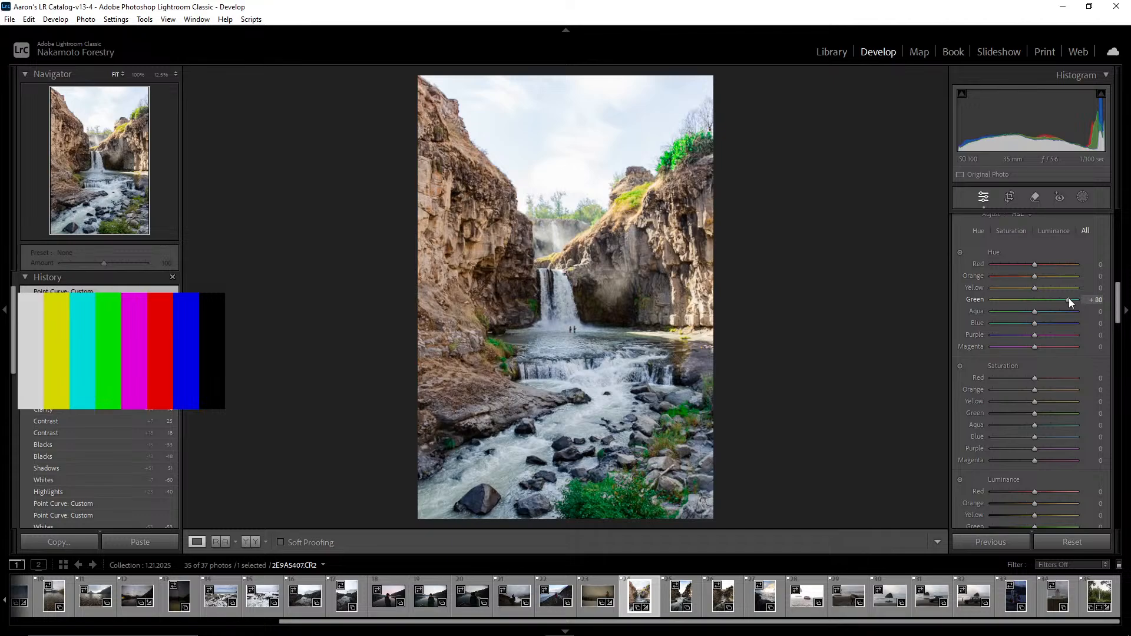
pyautogui.moveTo(1069, 298); pyautogui.dragTo(1023, 299)
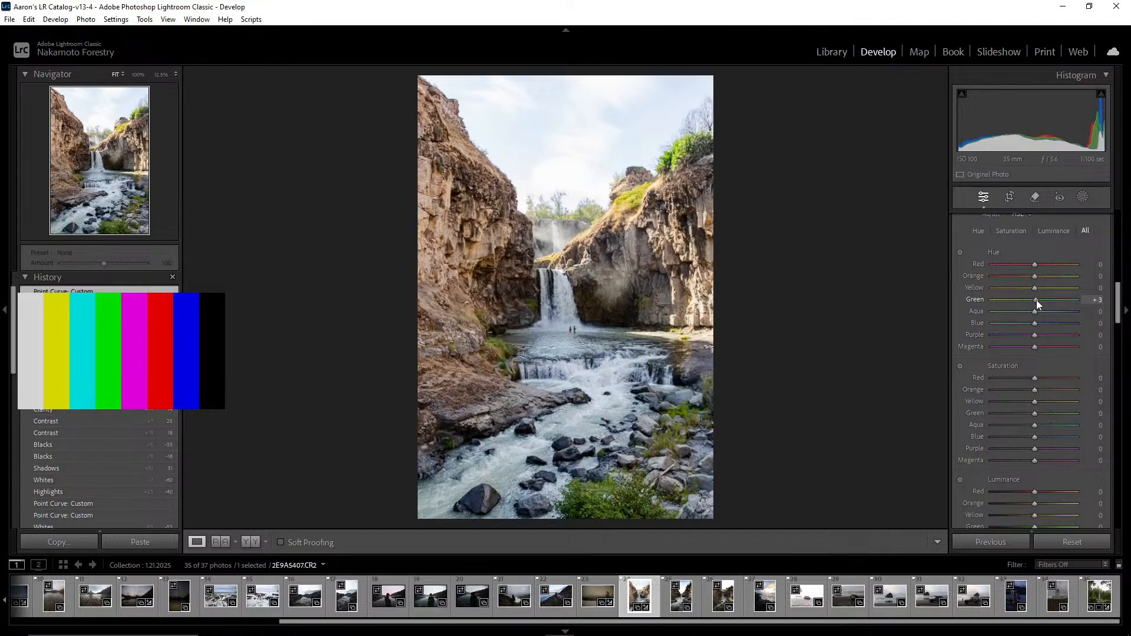
pyautogui.moveTo(1037, 299); pyautogui.dragTo(1037, 300)
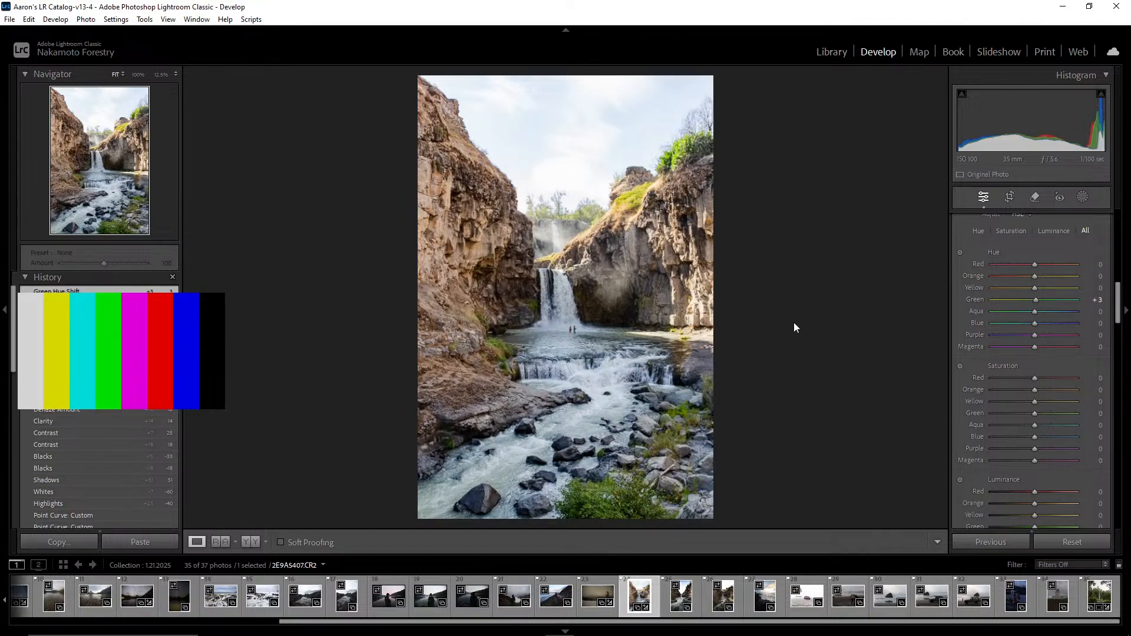
pyautogui.click(663, 184)
pyautogui.click(662, 183)
# Set the Green color mix of the photo to hue +10, saturation −24 and luminance +8
pyautogui.scroll(-3, 996, 354)
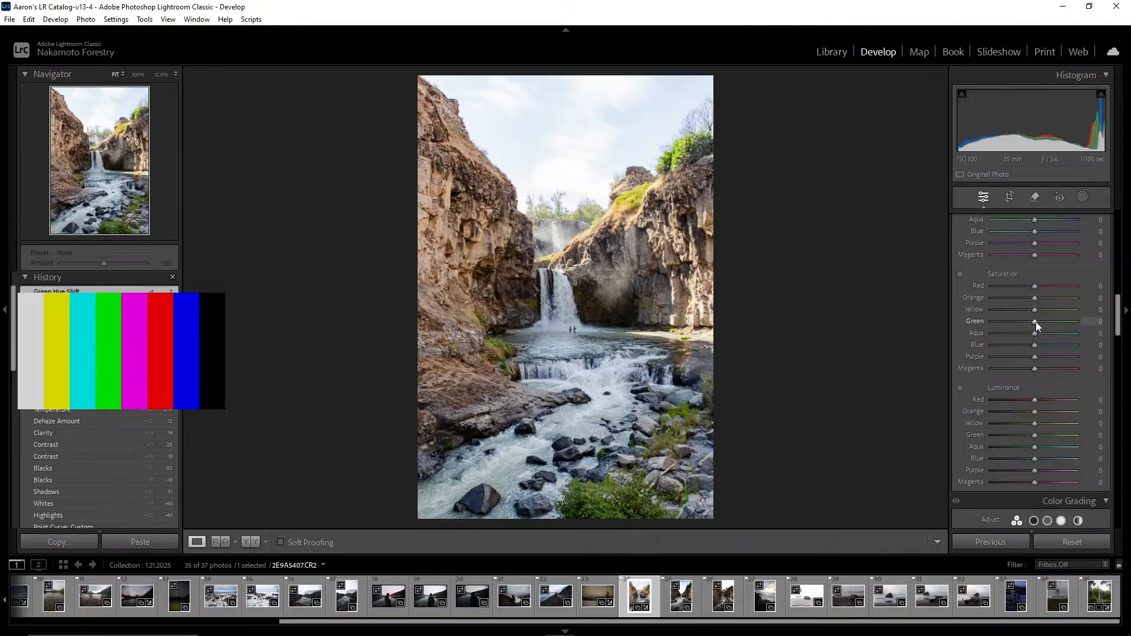
pyautogui.moveTo(1035, 322)
pyautogui.mouseDown()
pyautogui.moveTo(1002, 325)
pyautogui.moveTo(1030, 324)
pyautogui.mouseUp()
pyautogui.scroll(3, 1064, 308)
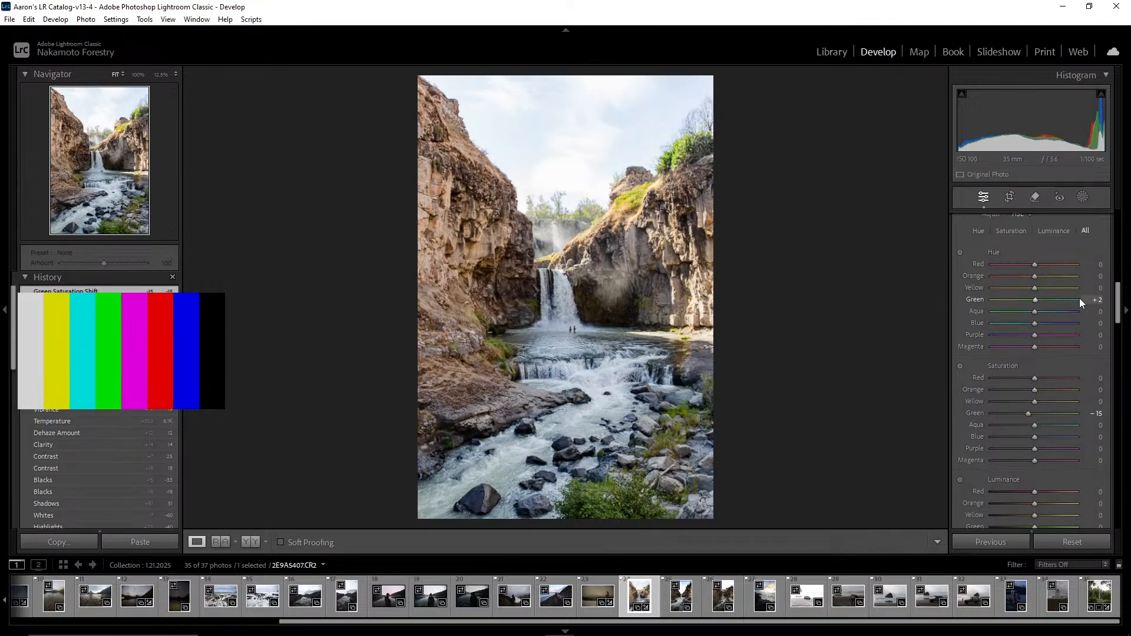
pyautogui.moveTo(1089, 300); pyautogui.dragTo(1099, 299)
pyautogui.scroll(-3, 1001, 354)
pyautogui.moveTo(1034, 327); pyautogui.dragTo(1024, 324)
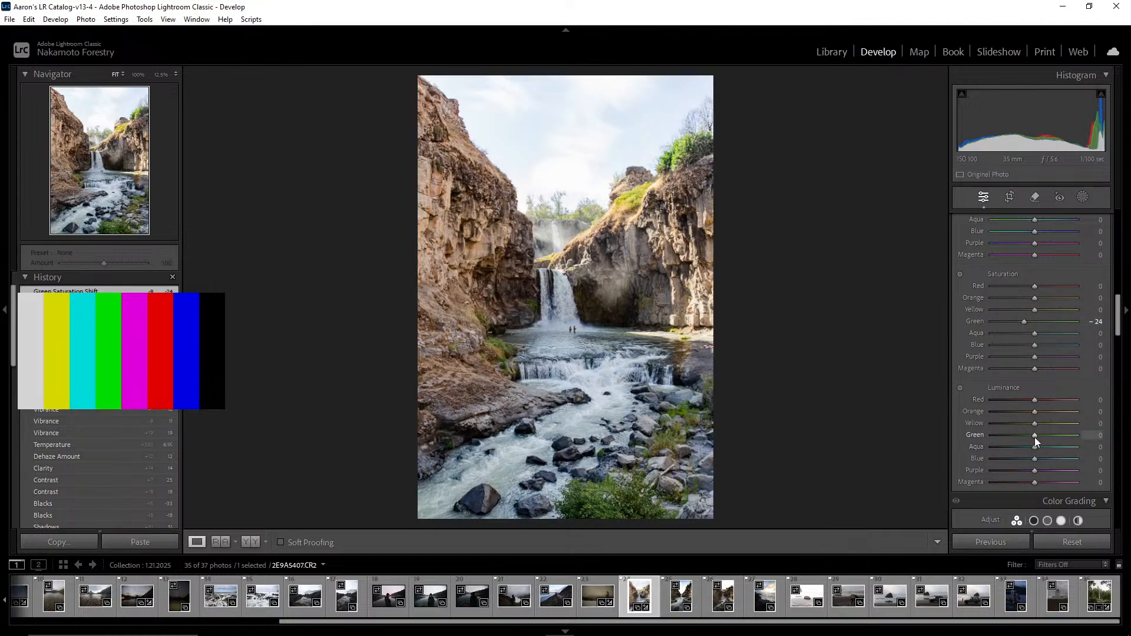
pyautogui.moveTo(1035, 435)
pyautogui.mouseDown()
pyautogui.moveTo(1061, 435)
pyautogui.moveTo(973, 441)
pyautogui.moveTo(1059, 437)
pyautogui.moveTo(1036, 447)
pyautogui.mouseUp()
pyautogui.moveTo(1038, 451); pyautogui.dragTo(1036, 451)
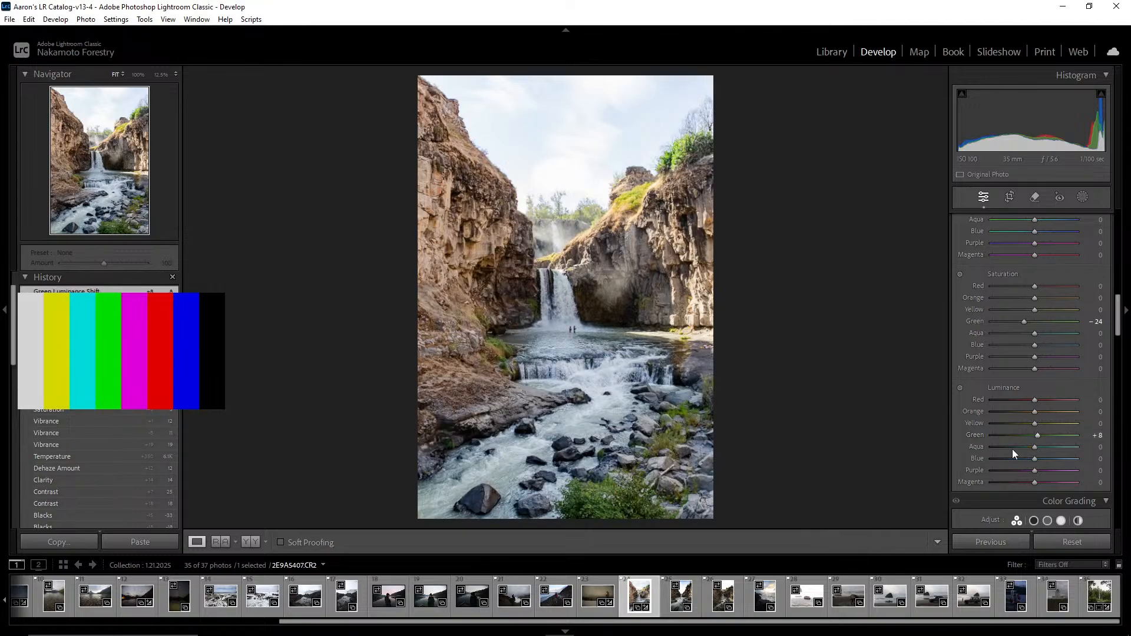
pyautogui.scroll(3, 1002, 342)
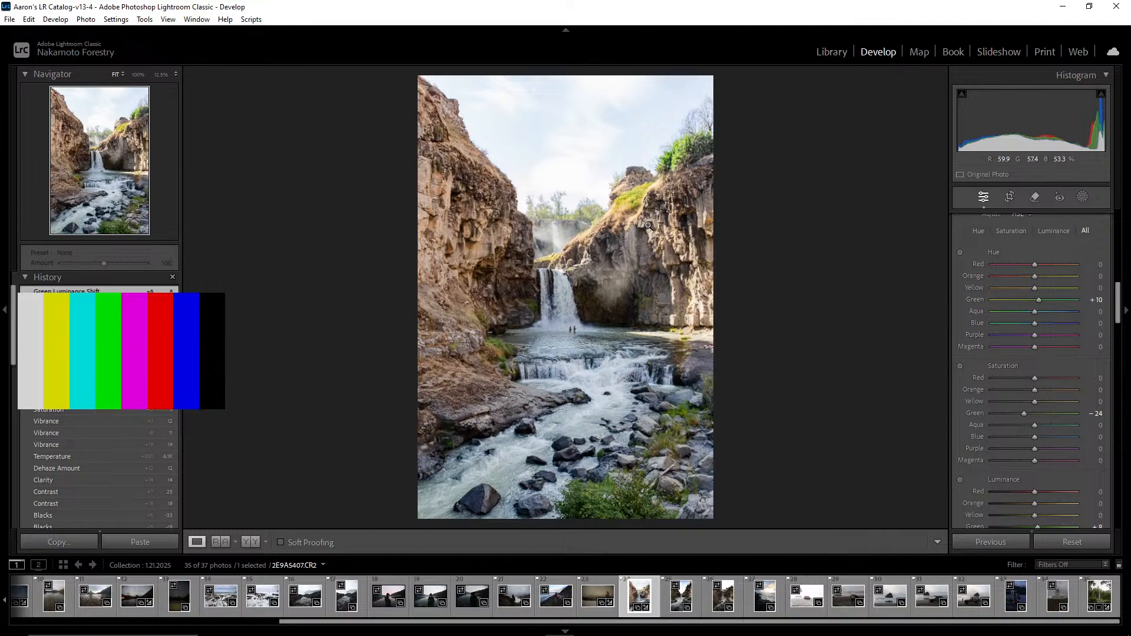
# Switch to Instagram in Chrome and look through the first photos of the lake dock post from Klamath Falls, Oregon
pyautogui.moveTo(491, 630)
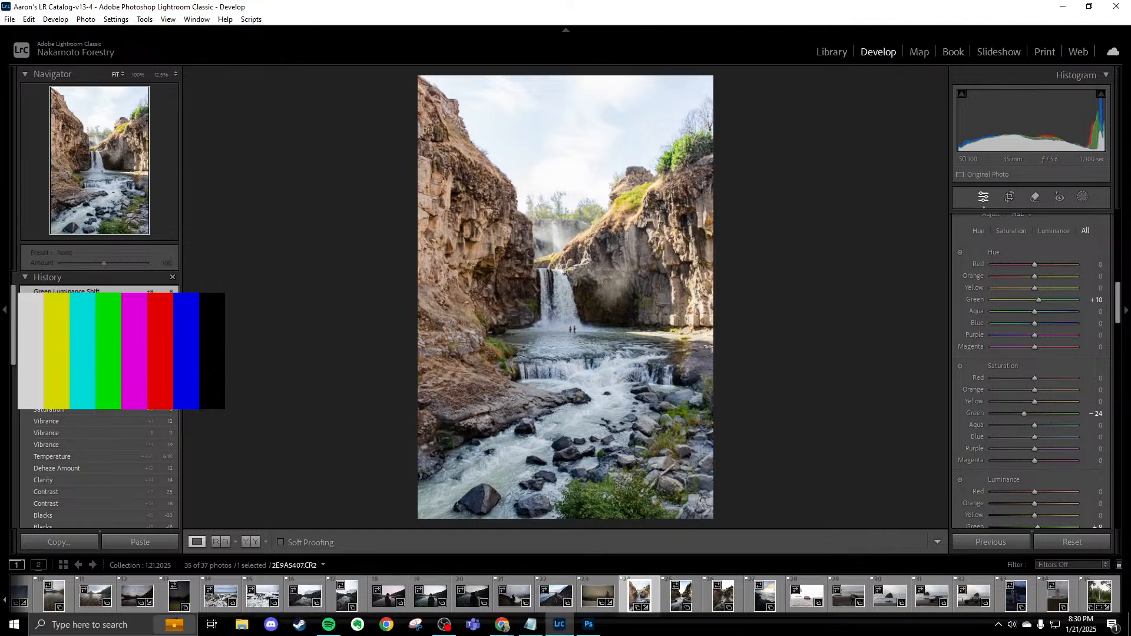
pyautogui.click(524, 580)
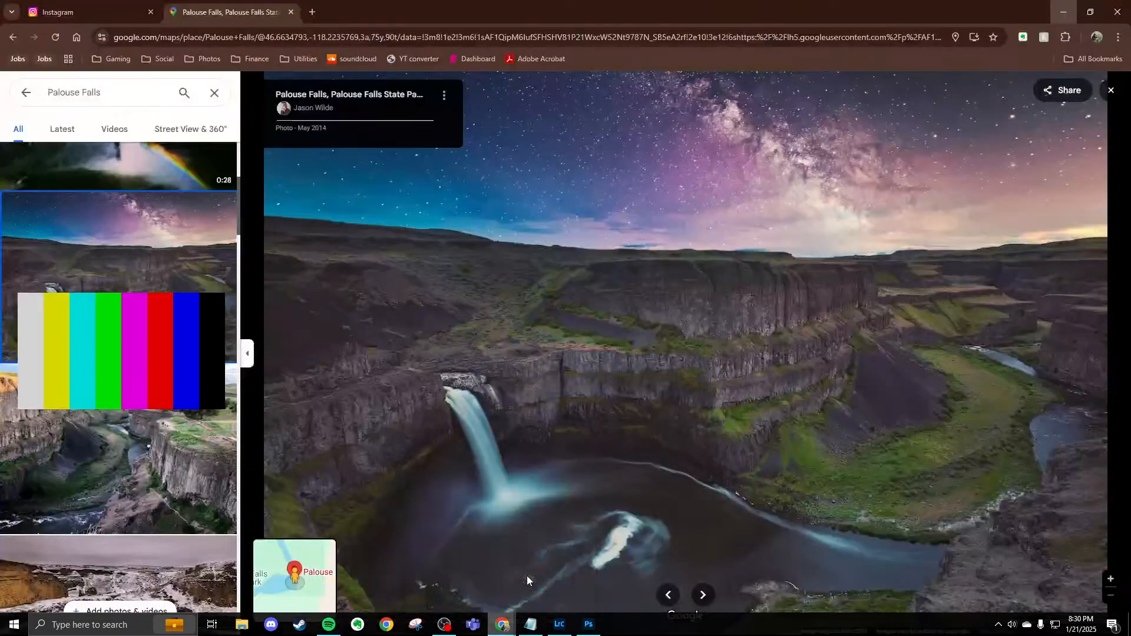
pyautogui.click(134, 18)
pyautogui.scroll(-5, 1010, 389)
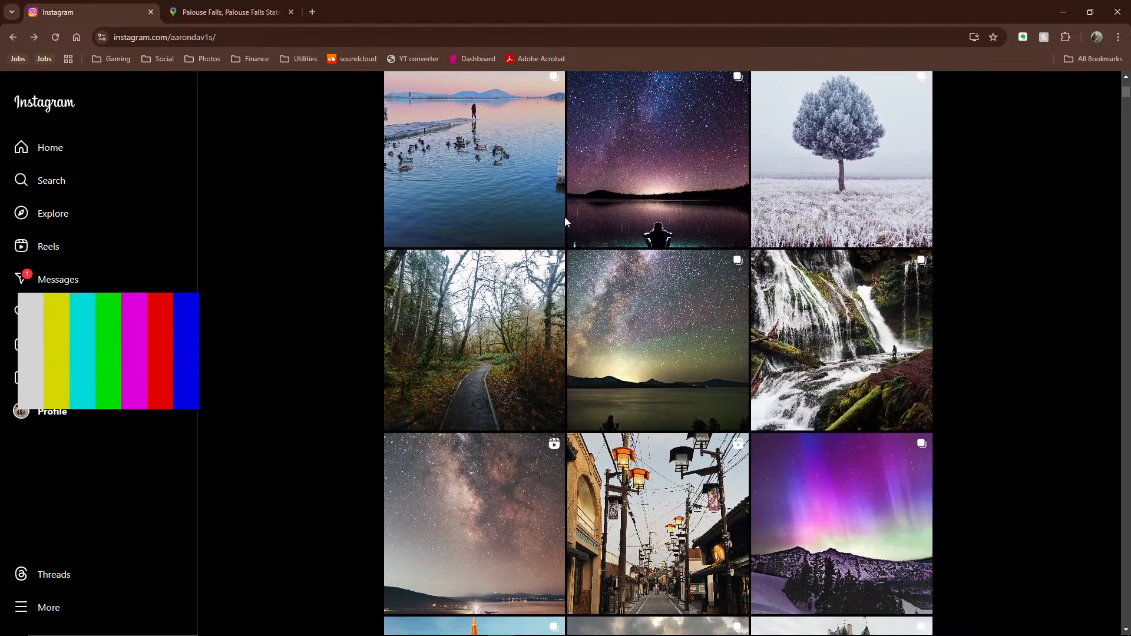
pyautogui.scroll(2, 564, 217)
pyautogui.click(516, 225)
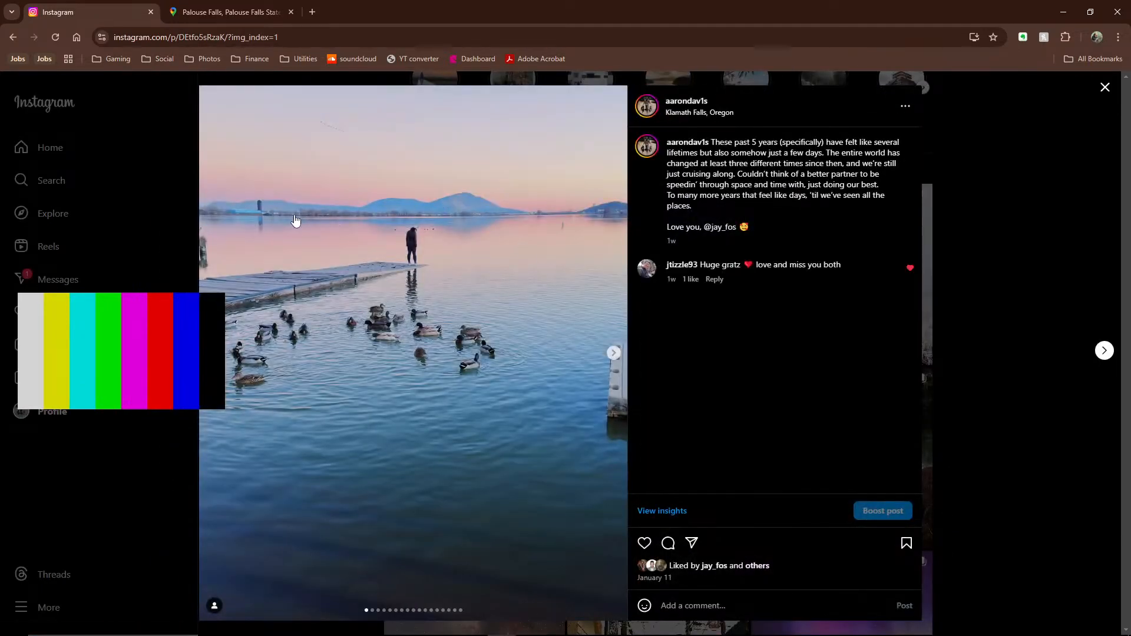
pyautogui.click(612, 353)
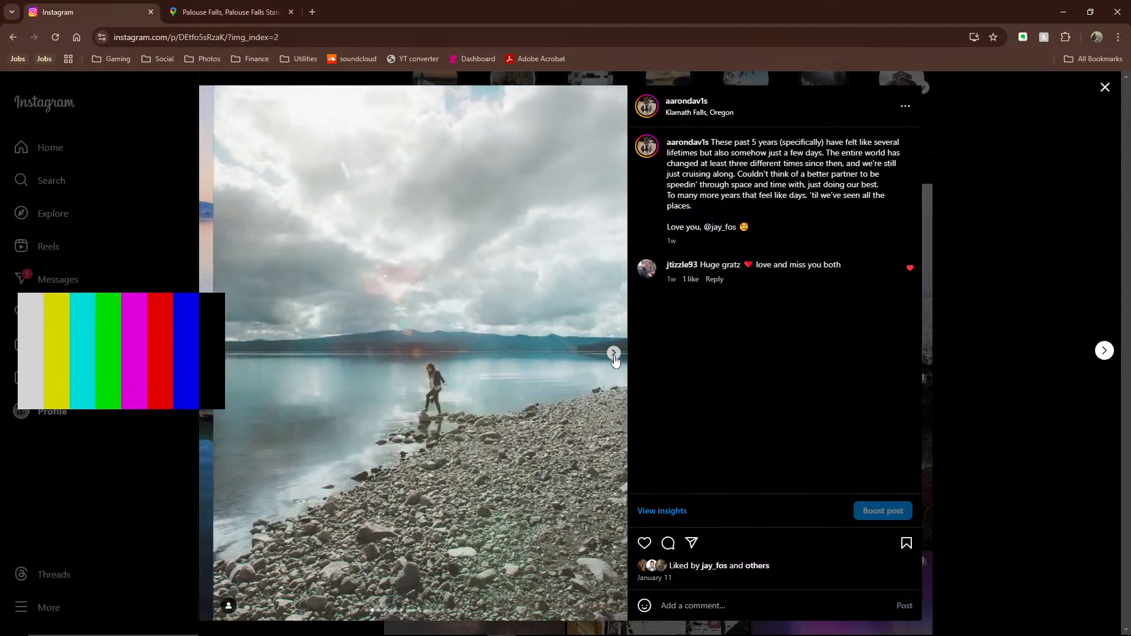
pyautogui.click(613, 353)
pyautogui.click(1013, 334)
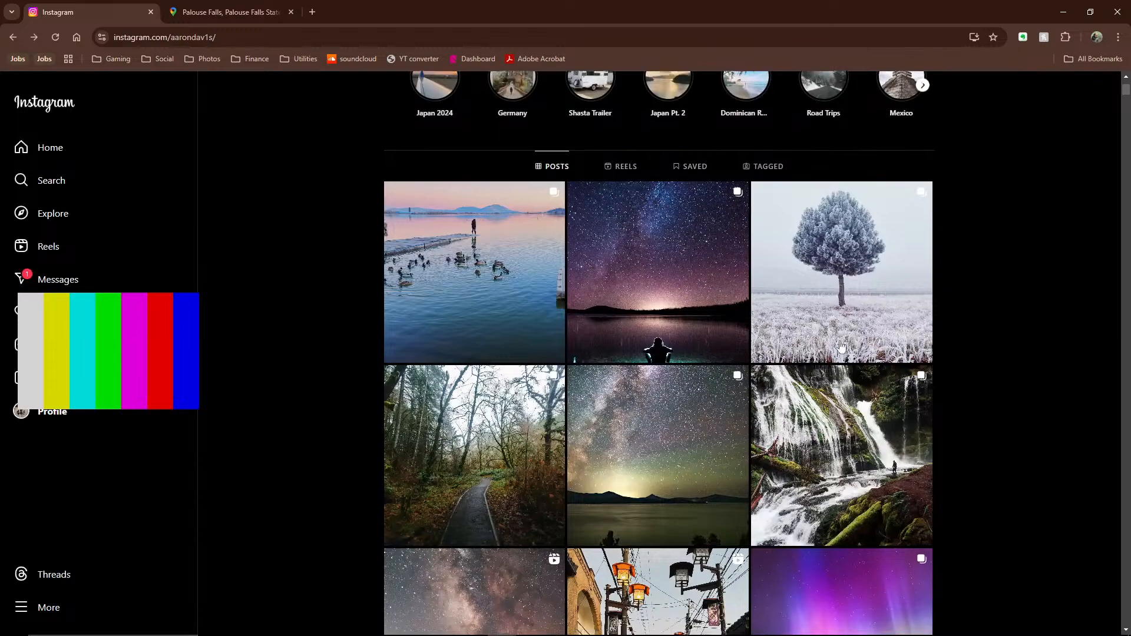
# Browse the older posts in the profile grid and view the Pacific City beach cliff photo
pyautogui.scroll(-5, 865, 356)
pyautogui.scroll(-5, 848, 339)
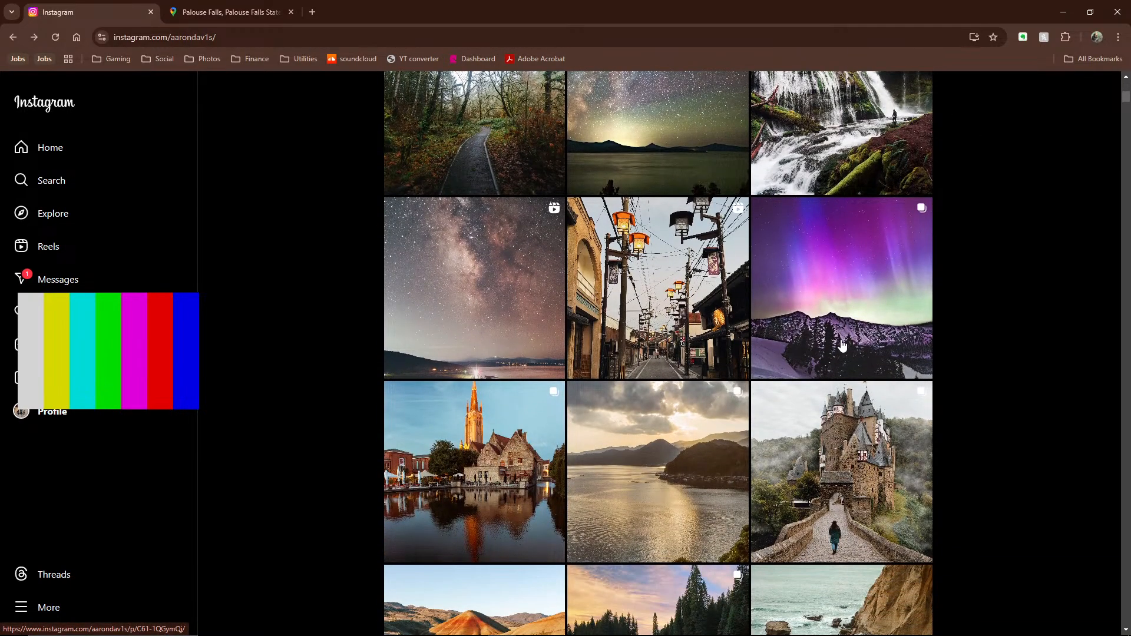
pyautogui.scroll(-2, 746, 354)
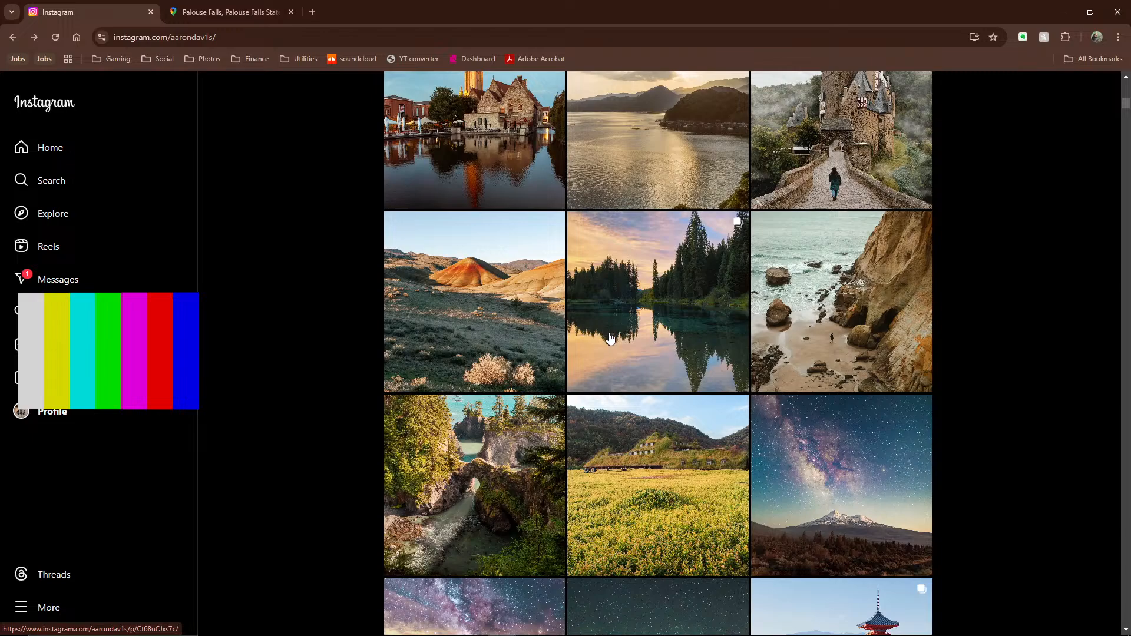
pyautogui.scroll(-2, 634, 344)
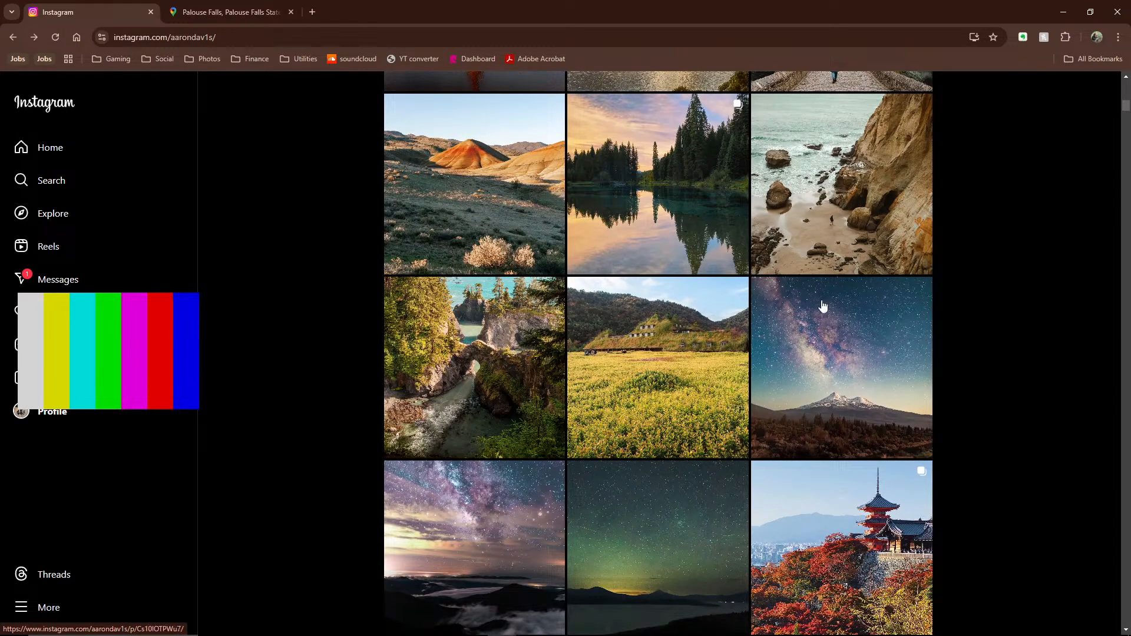
pyautogui.click(903, 228)
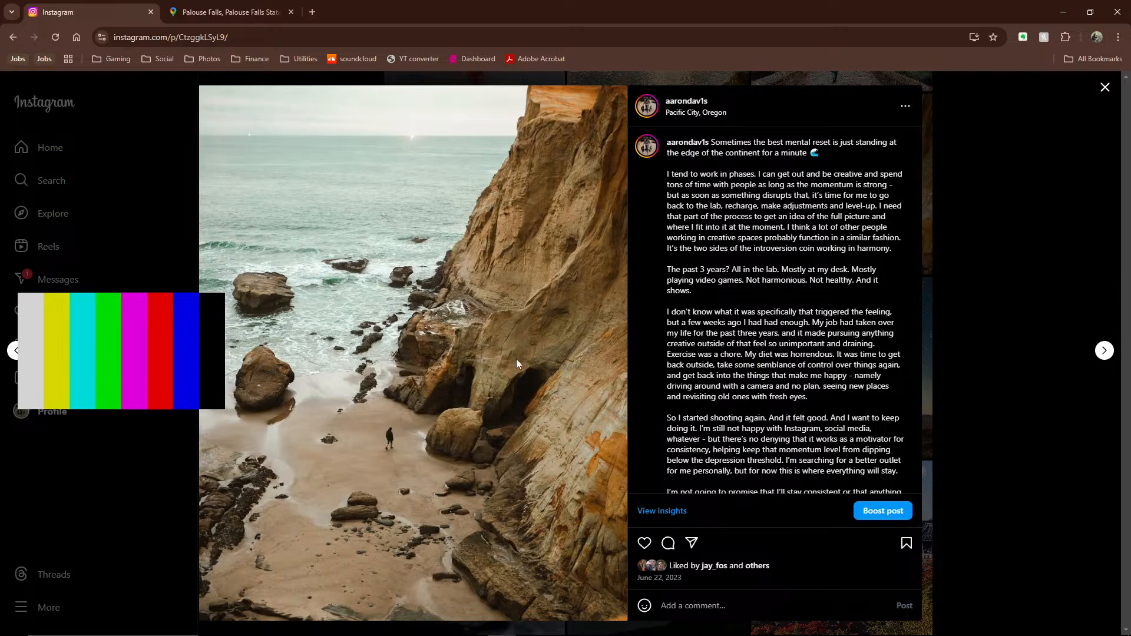
pyautogui.click(991, 247)
pyautogui.scroll(-4, 991, 296)
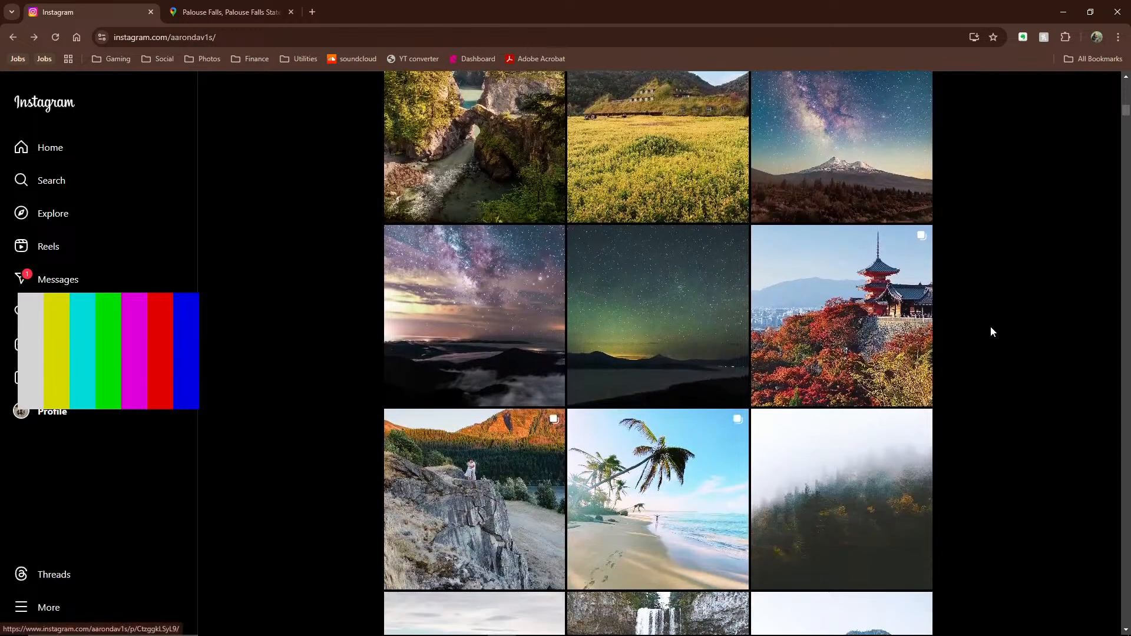
pyautogui.scroll(-4, 991, 329)
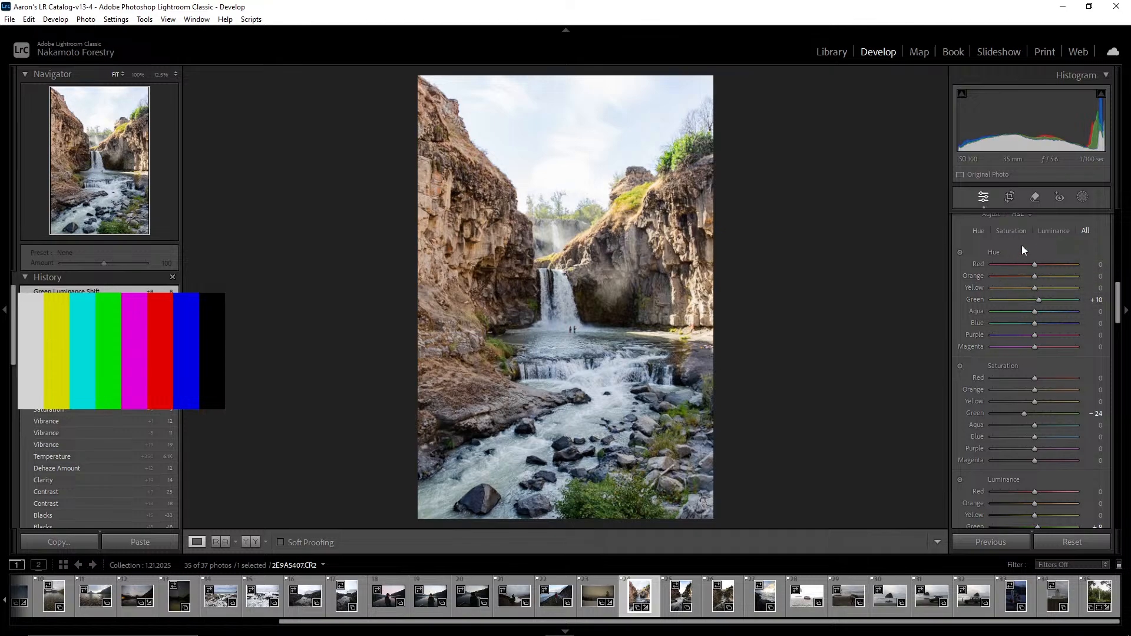
# Back in Lightroom Classic, set the Orange saturation to +19 and the Yellow saturation to −58
pyautogui.moveTo(1034, 390)
pyautogui.mouseDown()
pyautogui.moveTo(1016, 390)
pyautogui.moveTo(1034, 397)
pyautogui.mouseUp()
pyautogui.moveTo(1041, 395); pyautogui.dragTo(1011, 405)
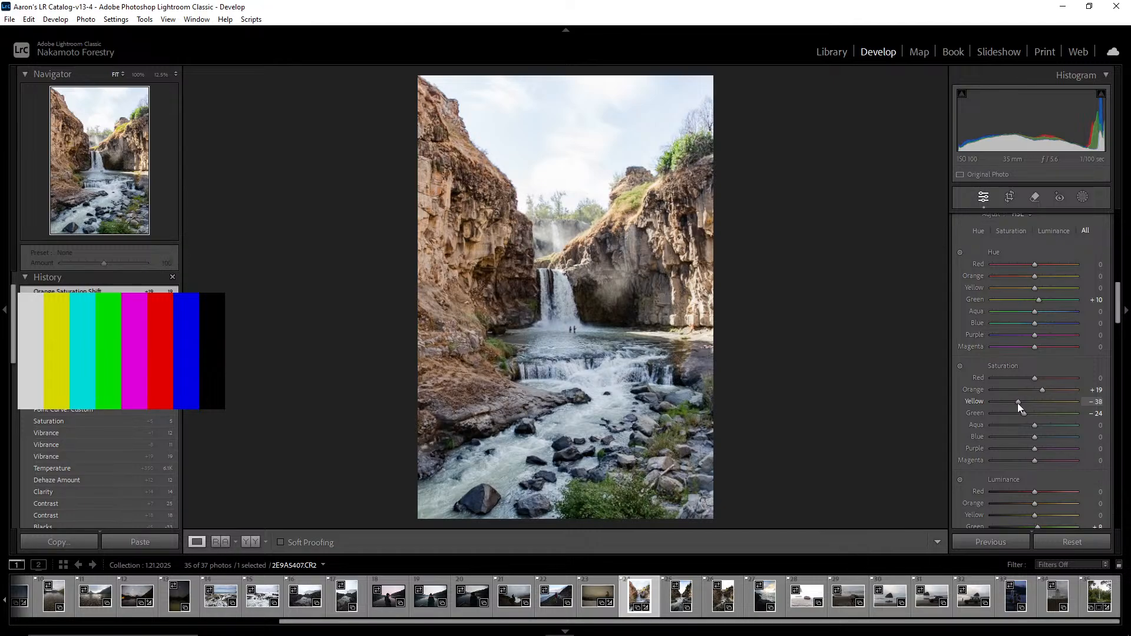
pyautogui.moveTo(1017, 403)
pyautogui.mouseDown()
pyautogui.moveTo(988, 404)
pyautogui.moveTo(1014, 406)
pyautogui.mouseUp()
pyautogui.moveTo(1002, 406); pyautogui.dragTo(1008, 405)
pyautogui.moveTo(1010, 406); pyautogui.dragTo(1010, 405)
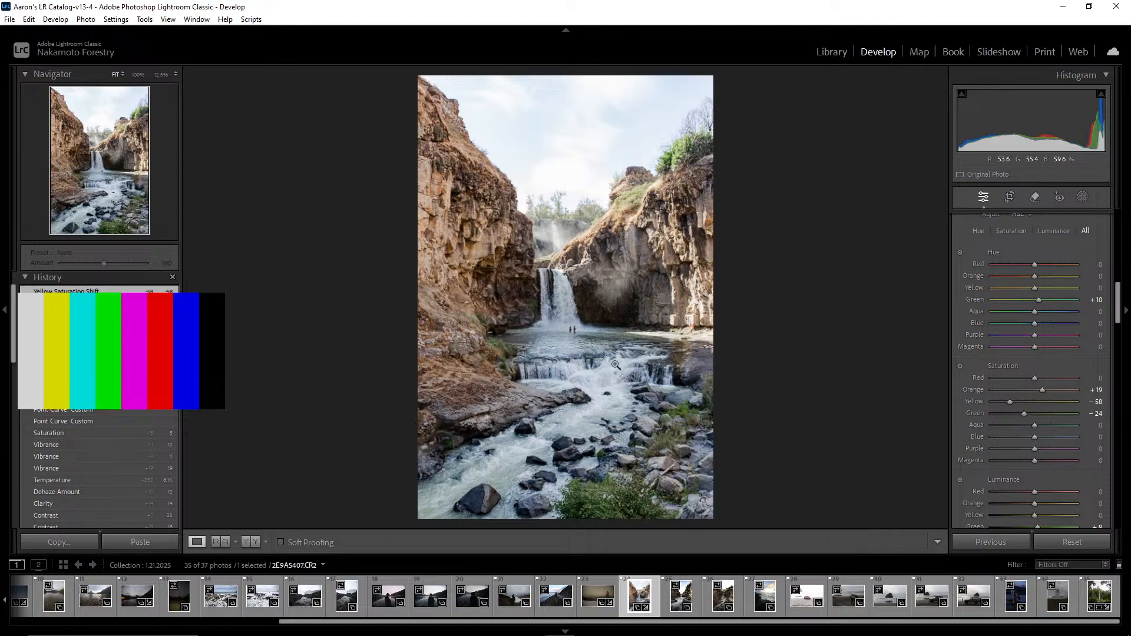
# Inspect the water up close and rebalance the saturation to Orange +33, Yellow +3 and Green −75
pyautogui.click(600, 377)
pyautogui.click(608, 370)
pyautogui.moveTo(1008, 400)
pyautogui.mouseDown()
pyautogui.moveTo(1064, 405)
pyautogui.moveTo(1013, 404)
pyautogui.moveTo(1049, 404)
pyautogui.moveTo(1023, 405)
pyautogui.mouseUp()
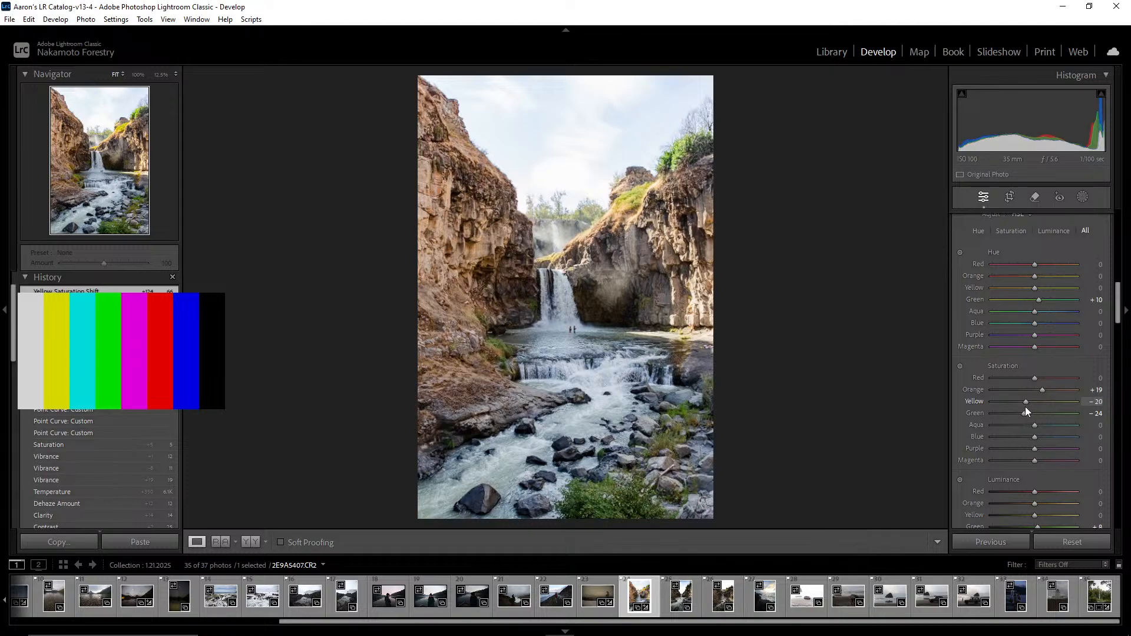
pyautogui.moveTo(1026, 406); pyautogui.dragTo(1057, 389)
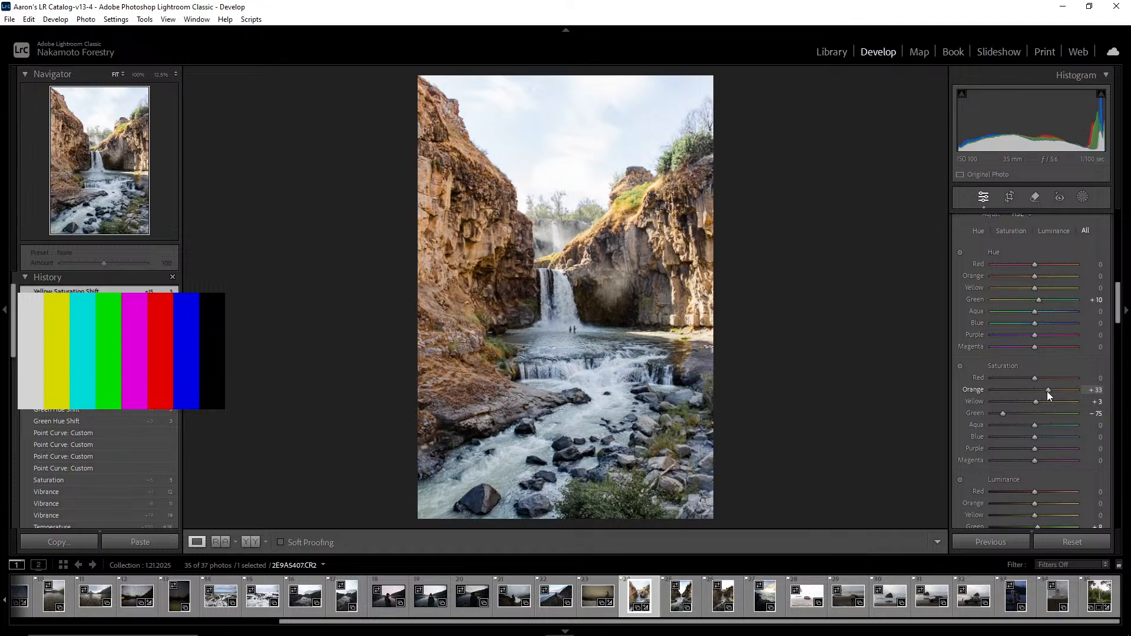
pyautogui.moveTo(1048, 391); pyautogui.dragTo(1047, 391)
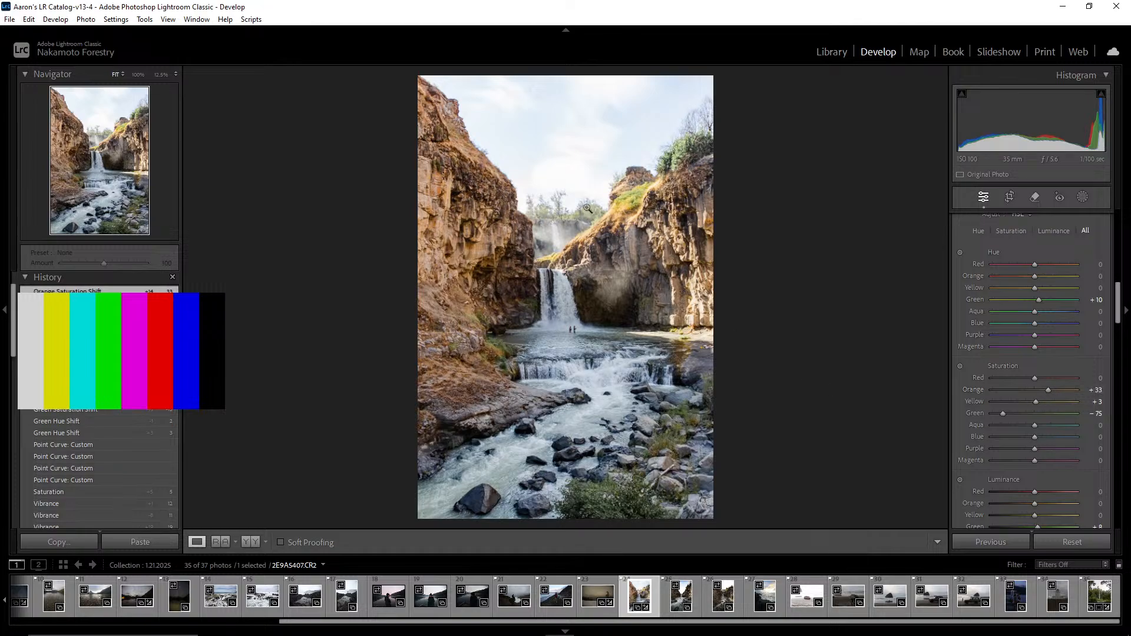
# Judging by the riverbank grass, set the saturation to Orange +34, Yellow +10 and Green −66, with Green hue at +22
pyautogui.click(466, 334)
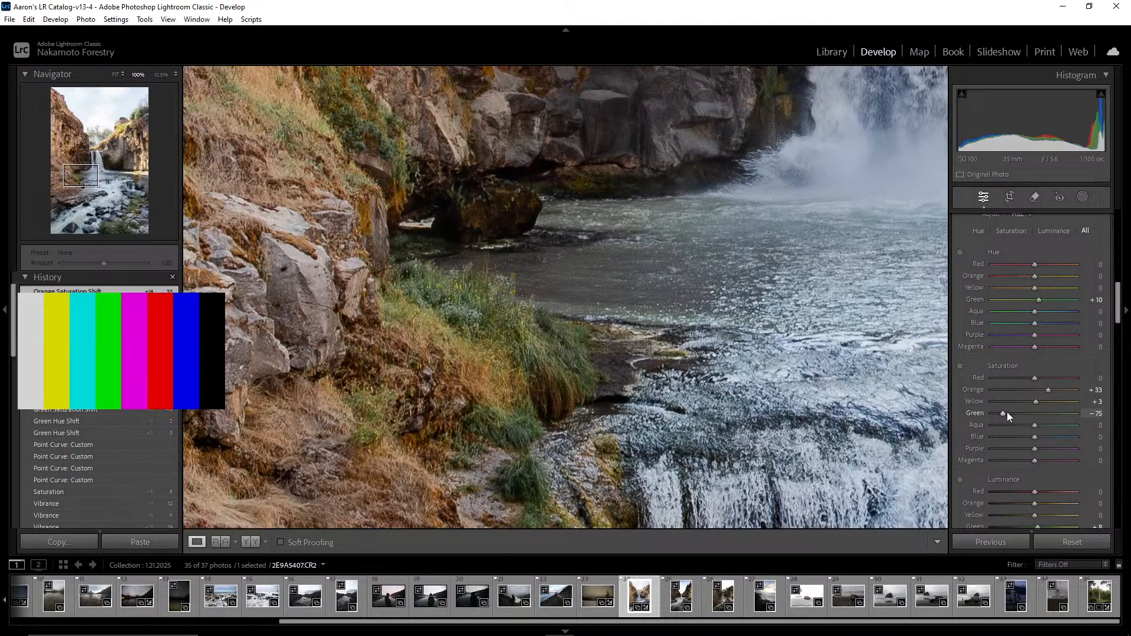
pyautogui.moveTo(1007, 412)
pyautogui.mouseDown()
pyautogui.moveTo(1036, 414)
pyautogui.moveTo(1031, 394)
pyautogui.moveTo(1049, 388)
pyautogui.moveTo(1037, 415)
pyautogui.moveTo(1014, 415)
pyautogui.mouseUp()
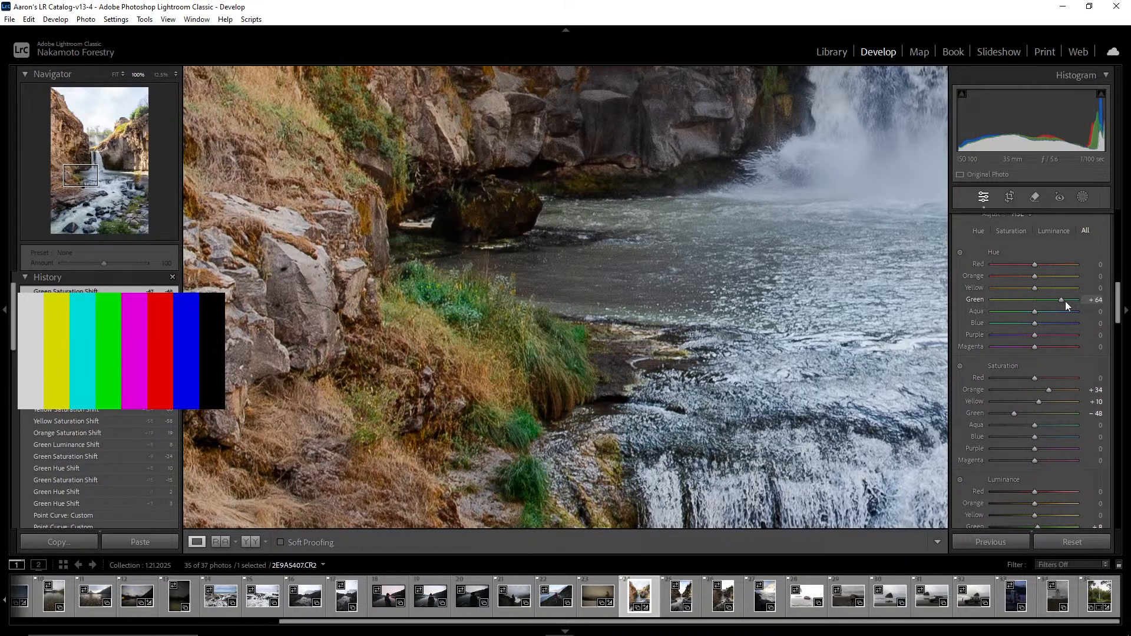
pyautogui.moveTo(1055, 306); pyautogui.dragTo(1048, 307)
pyautogui.moveTo(1014, 413); pyautogui.dragTo(1007, 412)
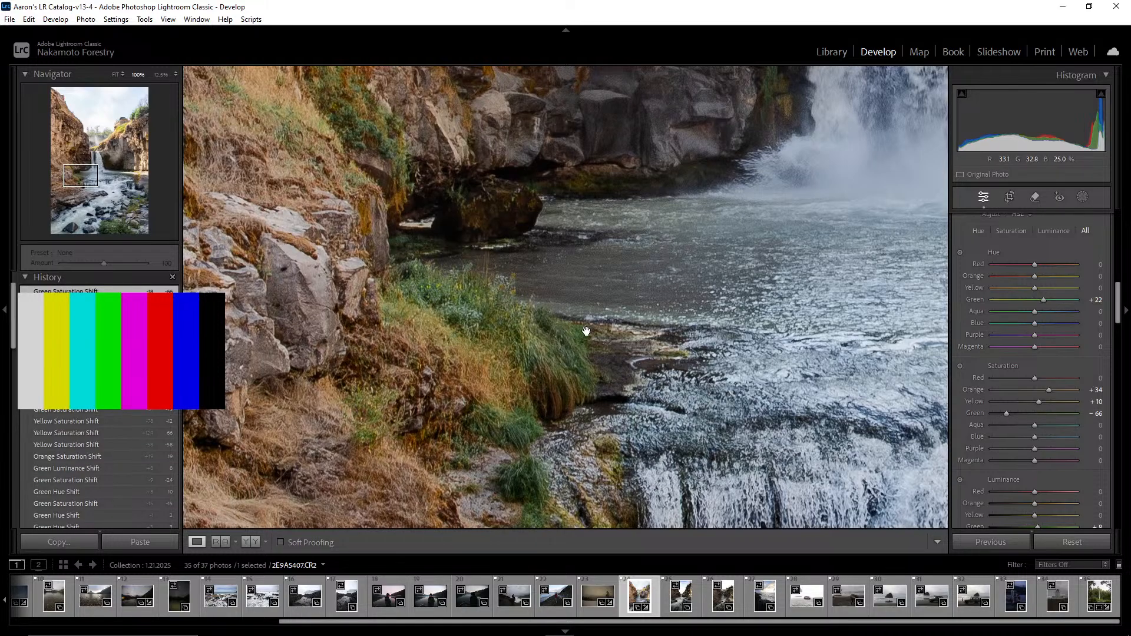
pyautogui.click(570, 315)
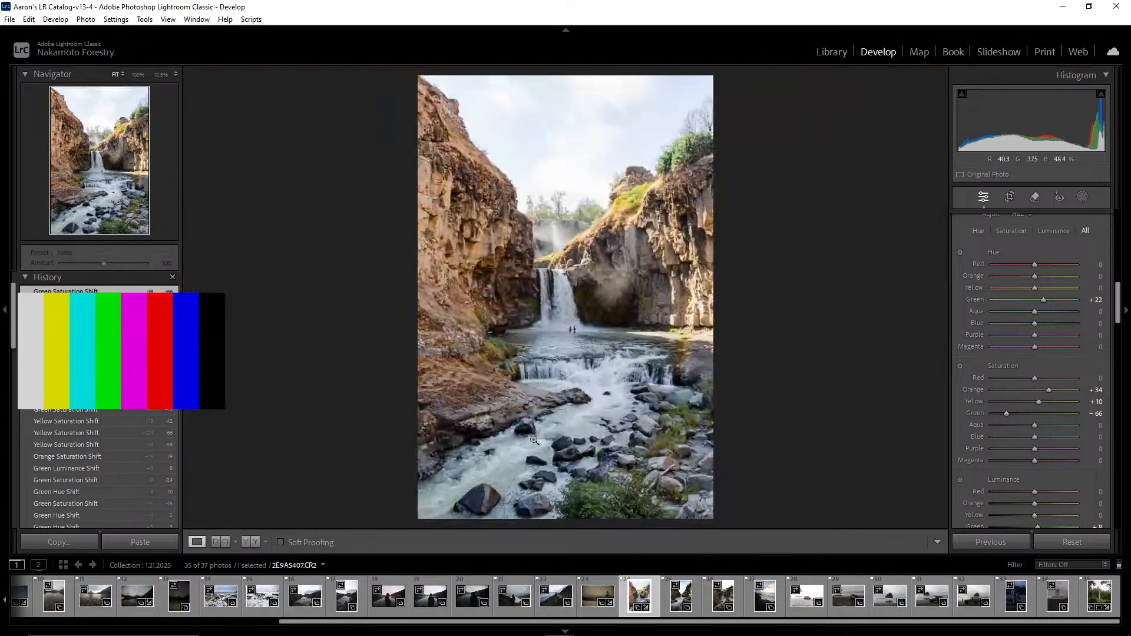
# Switch to Chrome, search Google for "alex strohl" in a new tab and open the Alex Strohl Studio website
pyautogui.moveTo(503, 625)
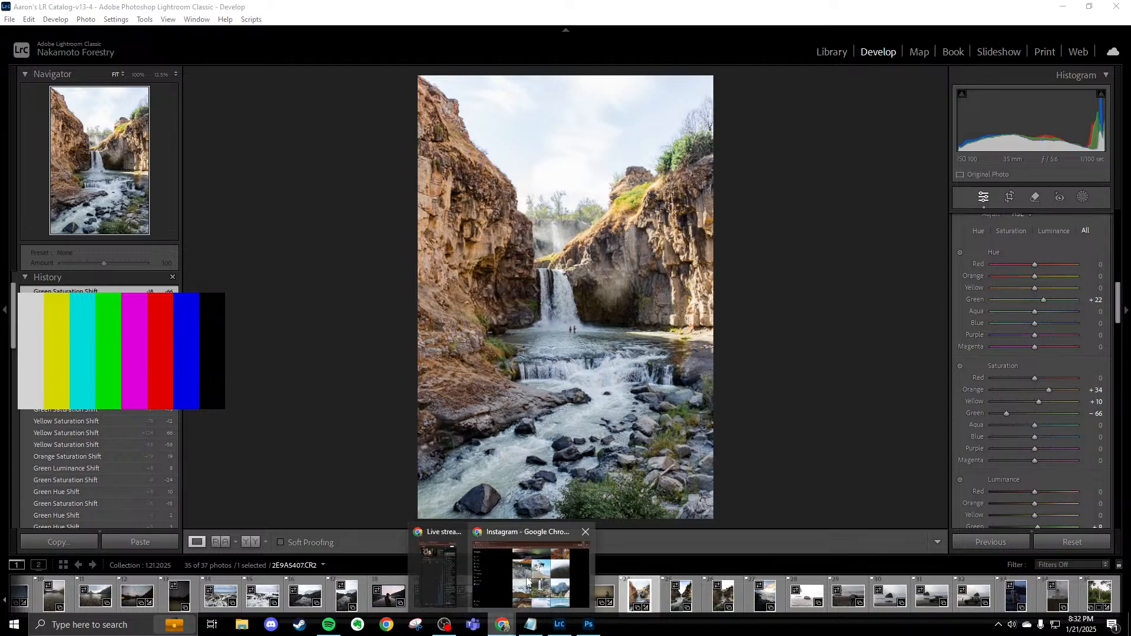
pyautogui.click(526, 582)
pyautogui.click(306, 12)
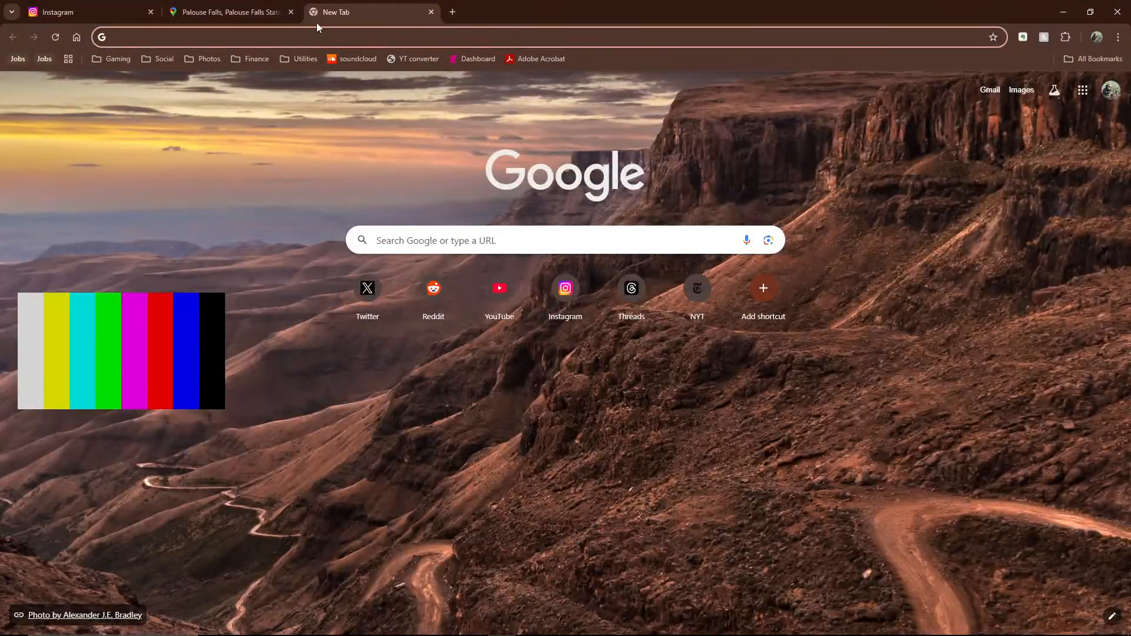
pyautogui.write('alex strohl')
pyautogui.press('Return')
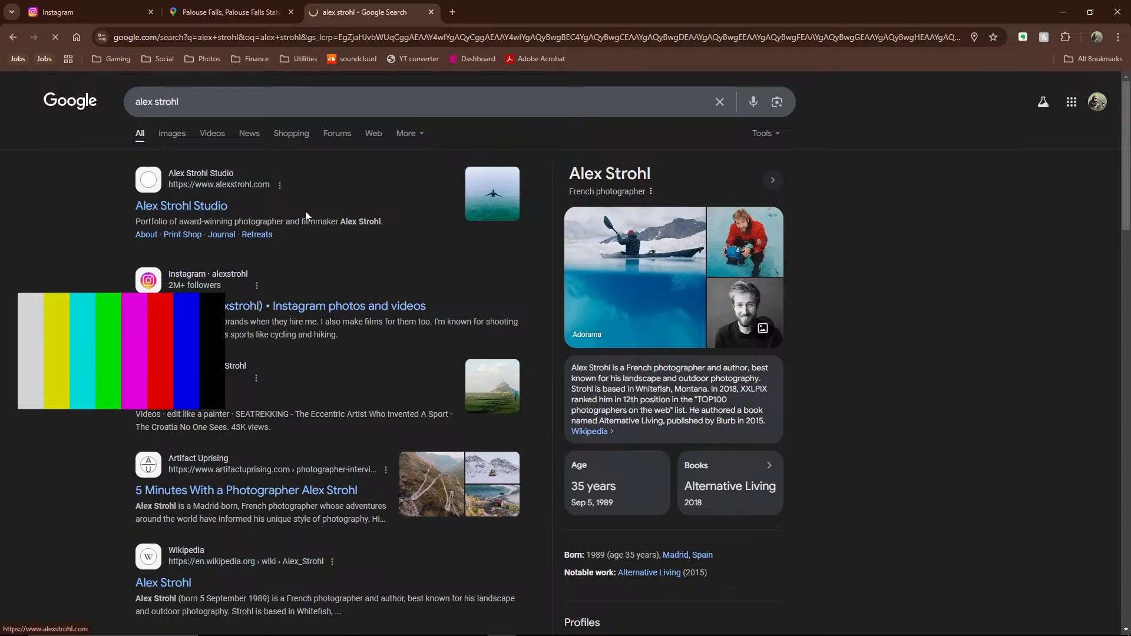
pyautogui.click(305, 211)
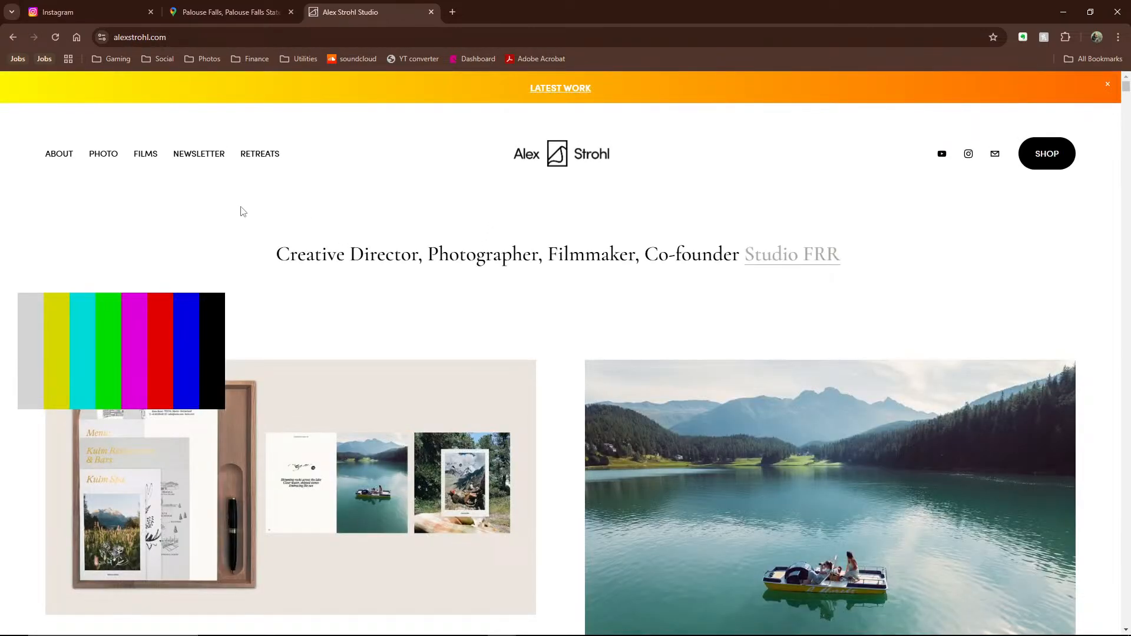
# Go to the website's Personal photo projects and open the Fjords of Norway gallery
pyautogui.moveTo(110, 161)
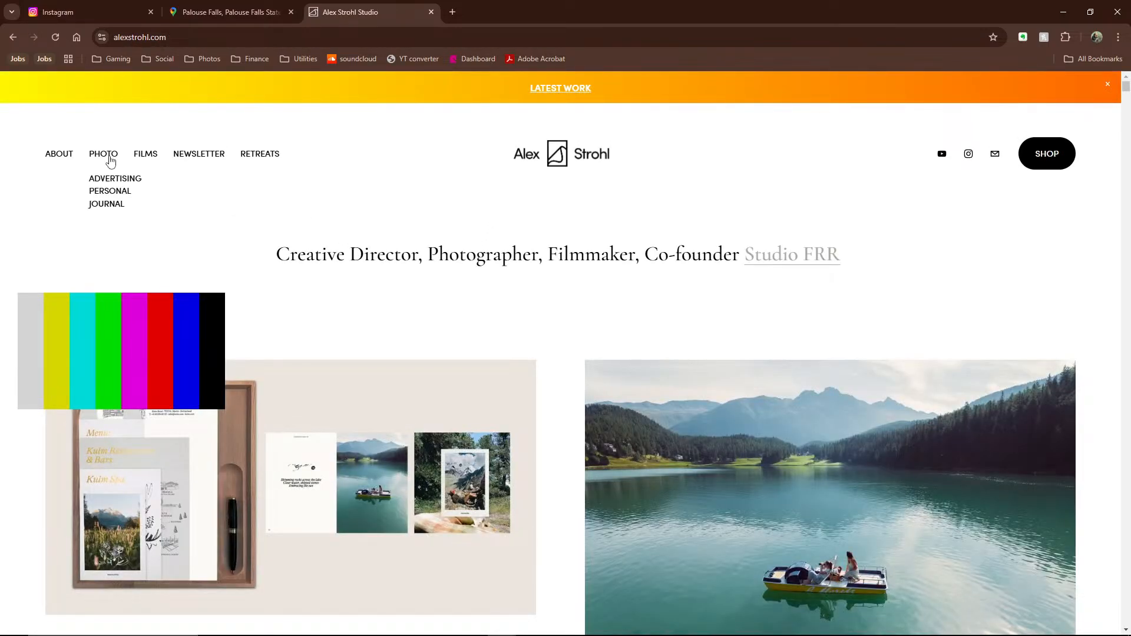
pyautogui.scroll(-5, 235, 262)
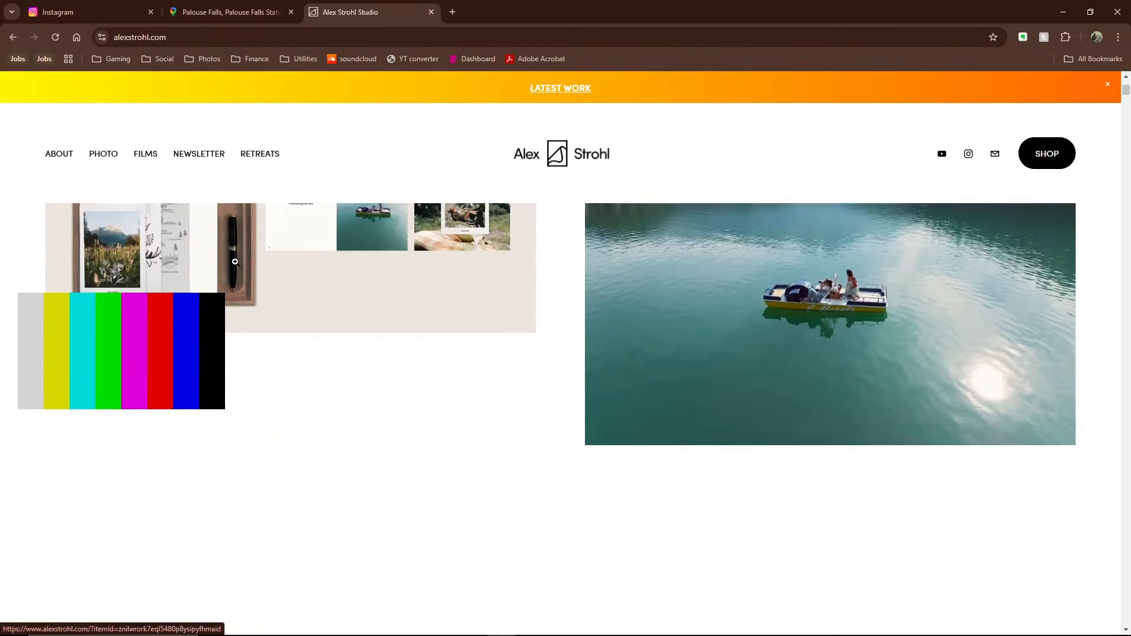
pyautogui.scroll(5, 235, 262)
pyautogui.click(109, 195)
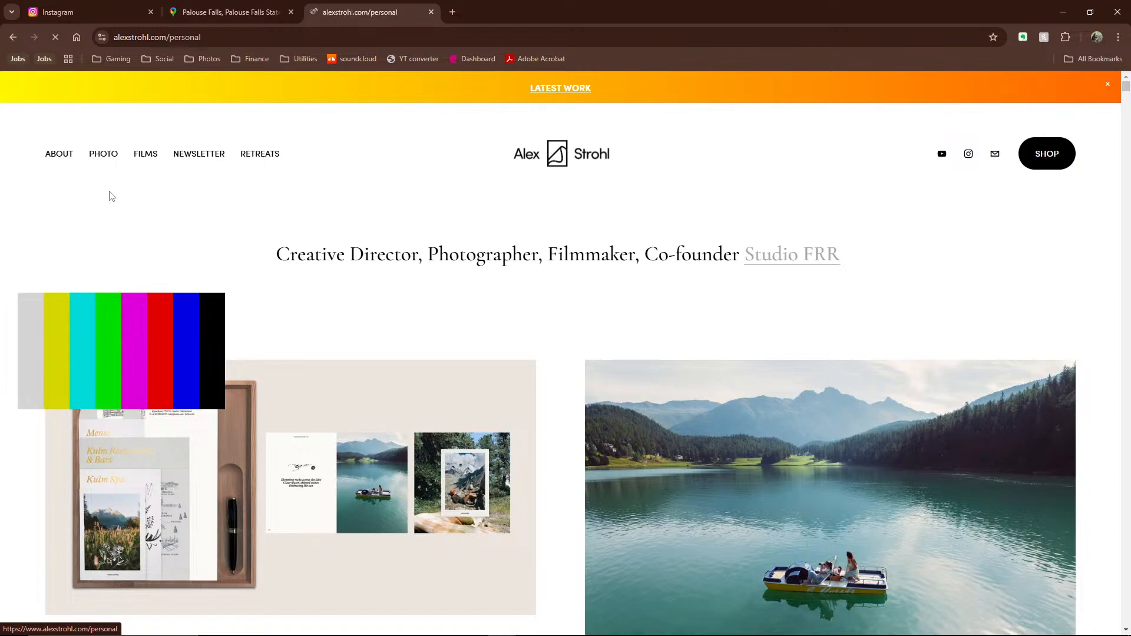
pyautogui.scroll(-15, 348, 298)
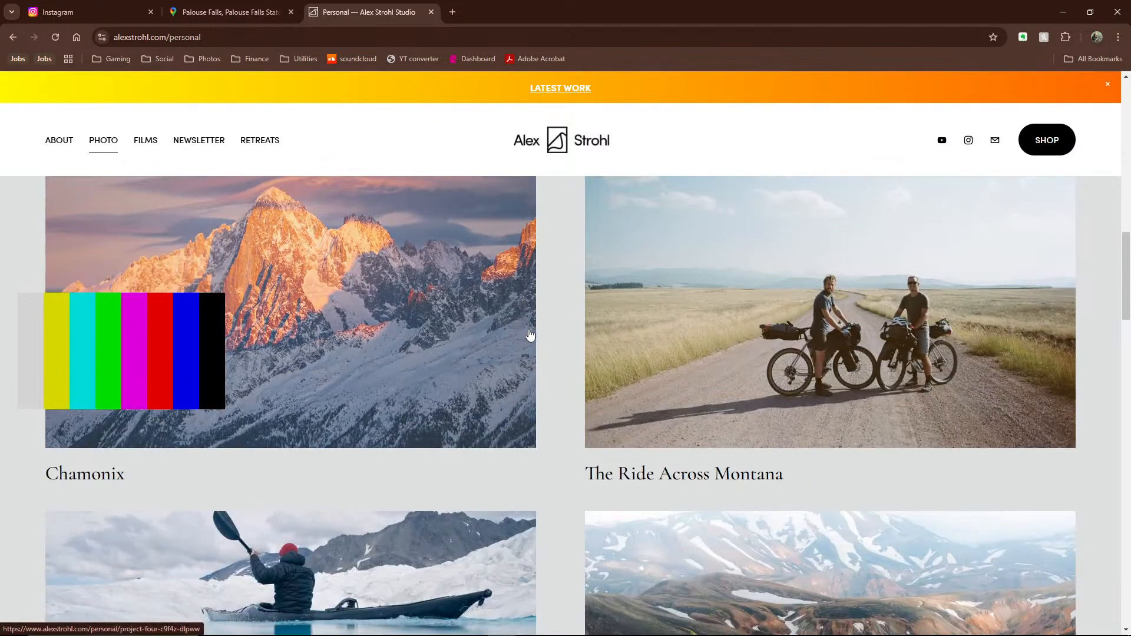
pyautogui.scroll(-13, 530, 334)
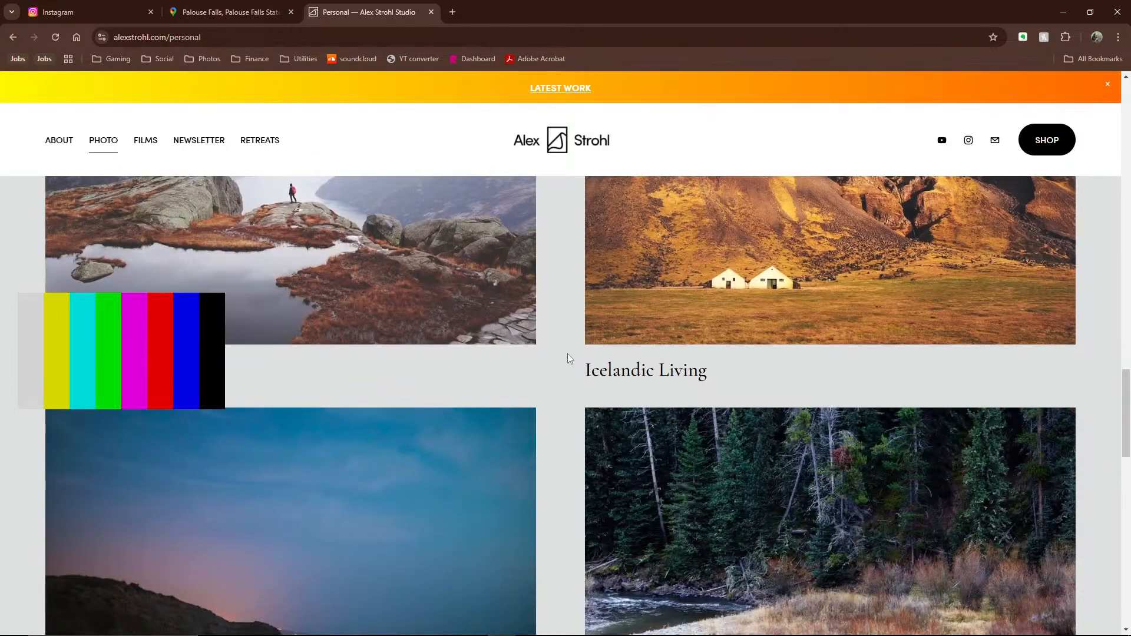
pyautogui.scroll(3, 568, 353)
pyautogui.click(497, 367)
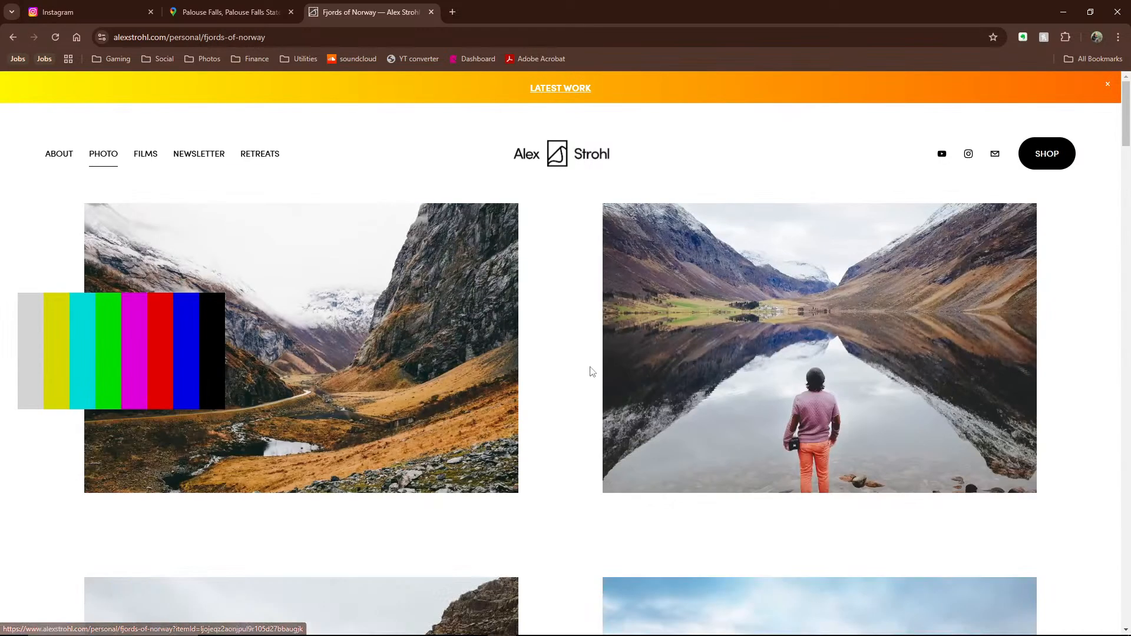
# Browse the first gallery photos and view the pine forest photo with the standing woman enlarged, closing it when done
pyautogui.scroll(-10, 1055, 329)
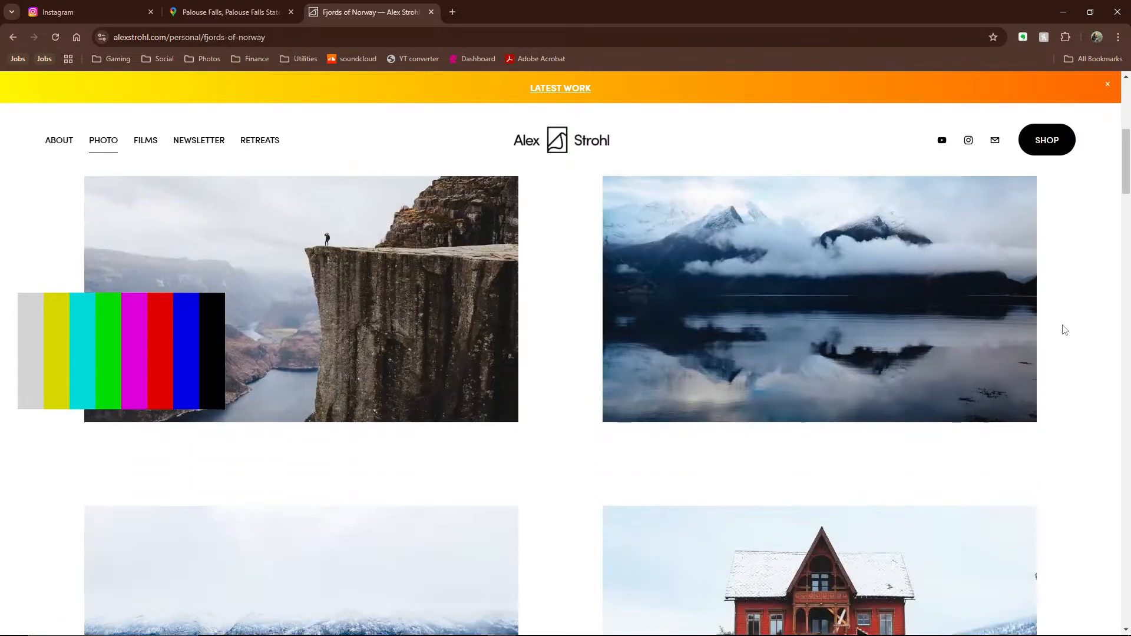
pyautogui.scroll(-12, 1066, 330)
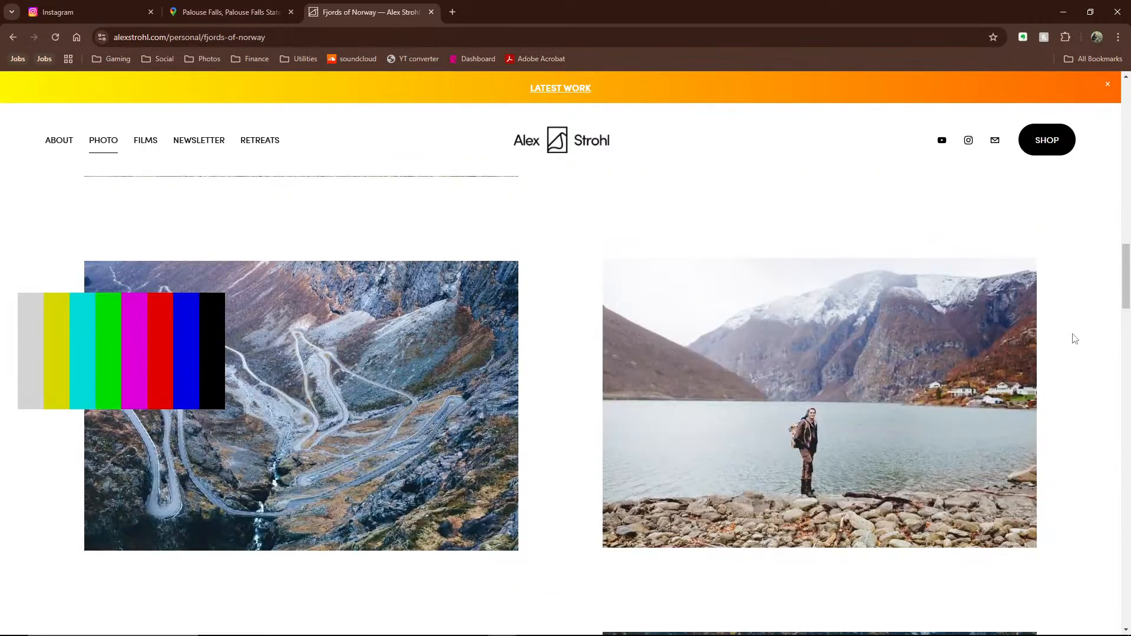
pyautogui.scroll(8, 1074, 338)
pyautogui.click(815, 421)
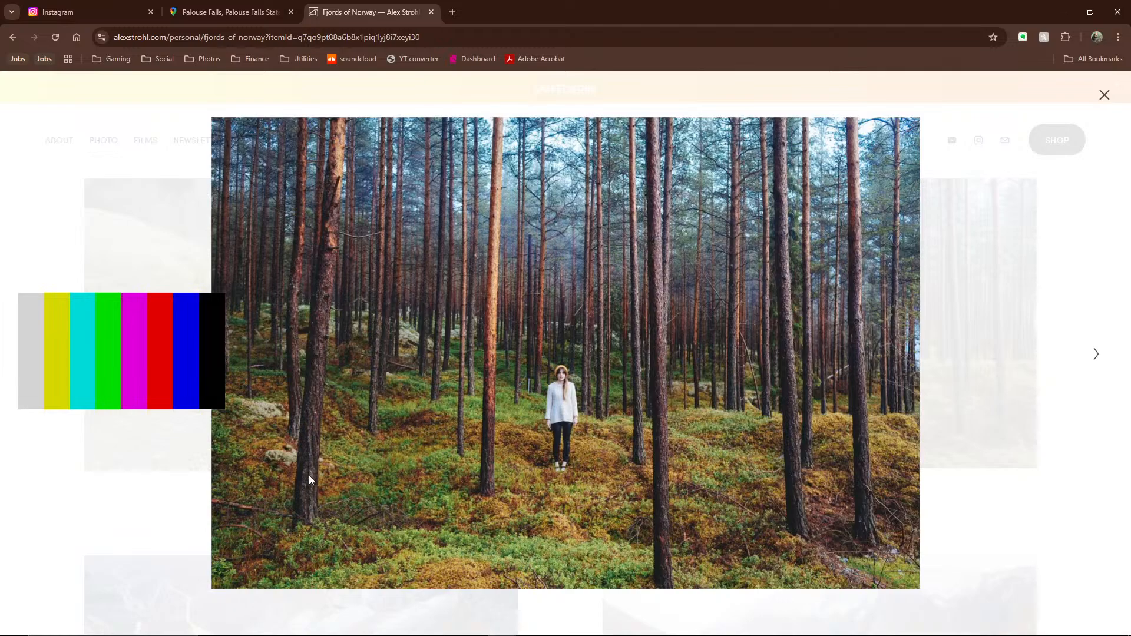
pyautogui.click(1105, 95)
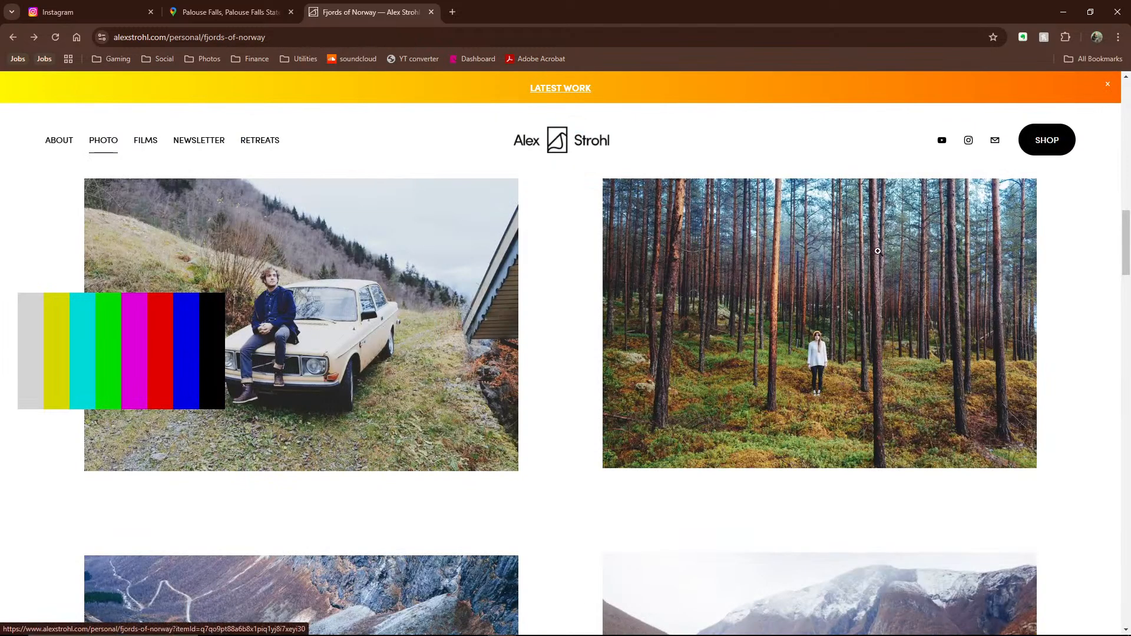
# Enlarge the photo of the person walking on the mossy green hillside to study its greens, and close it when done
pyautogui.scroll(-5, 1057, 283)
pyautogui.scroll(-5, 1062, 295)
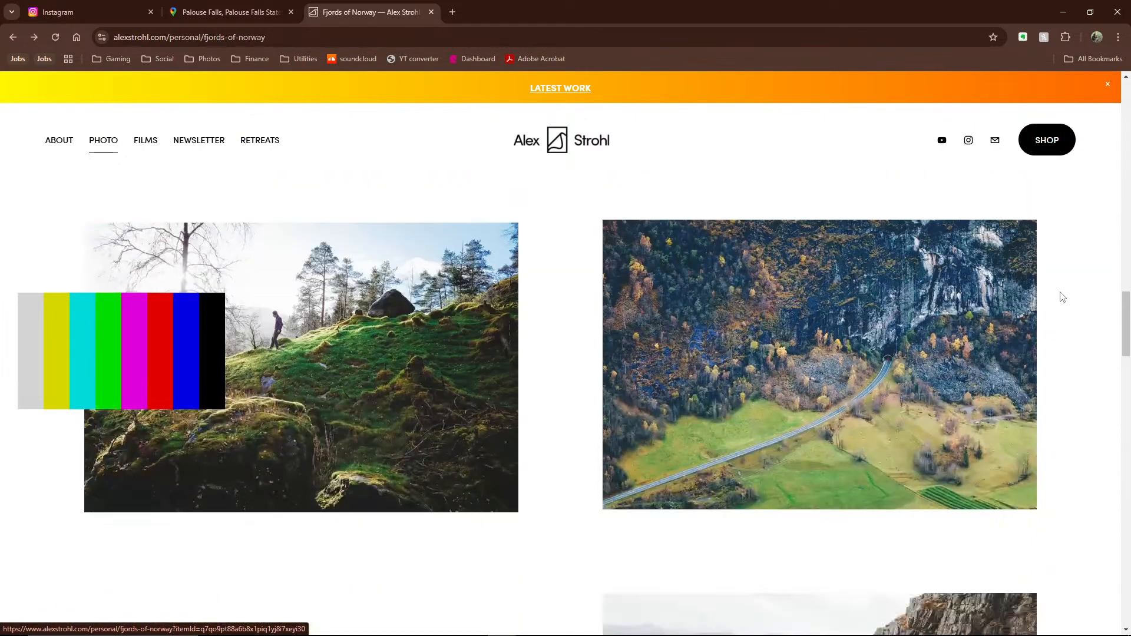
pyautogui.click(512, 356)
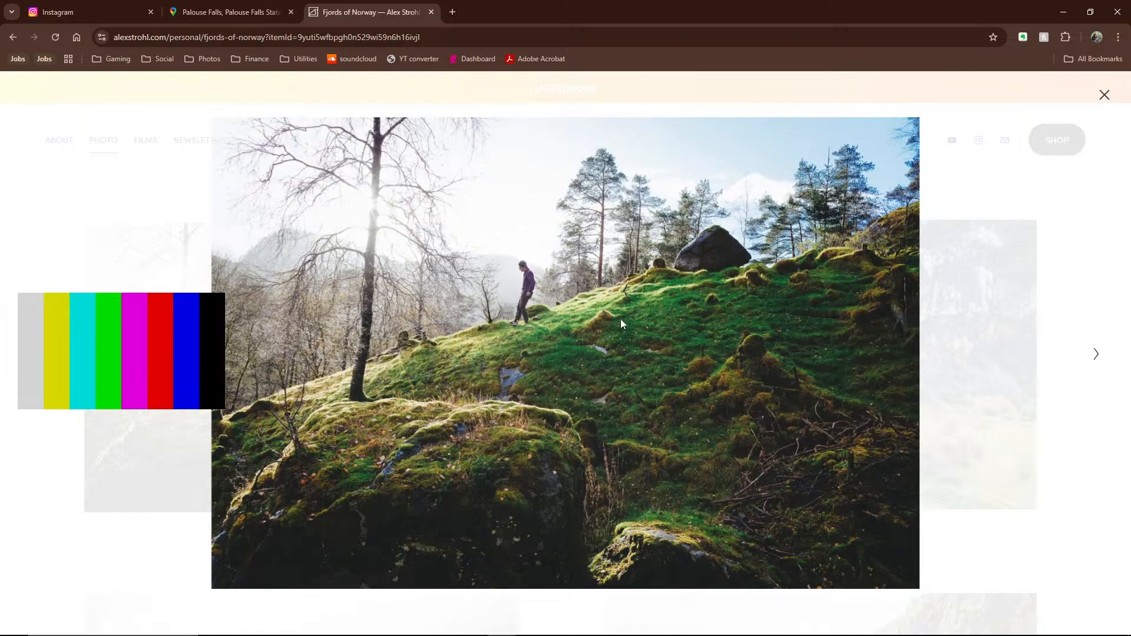
pyautogui.click(1105, 95)
# Compare the colors of the green hillside photo with the surrounding forest, lake and valley road photos
pyautogui.scroll(4, 706, 349)
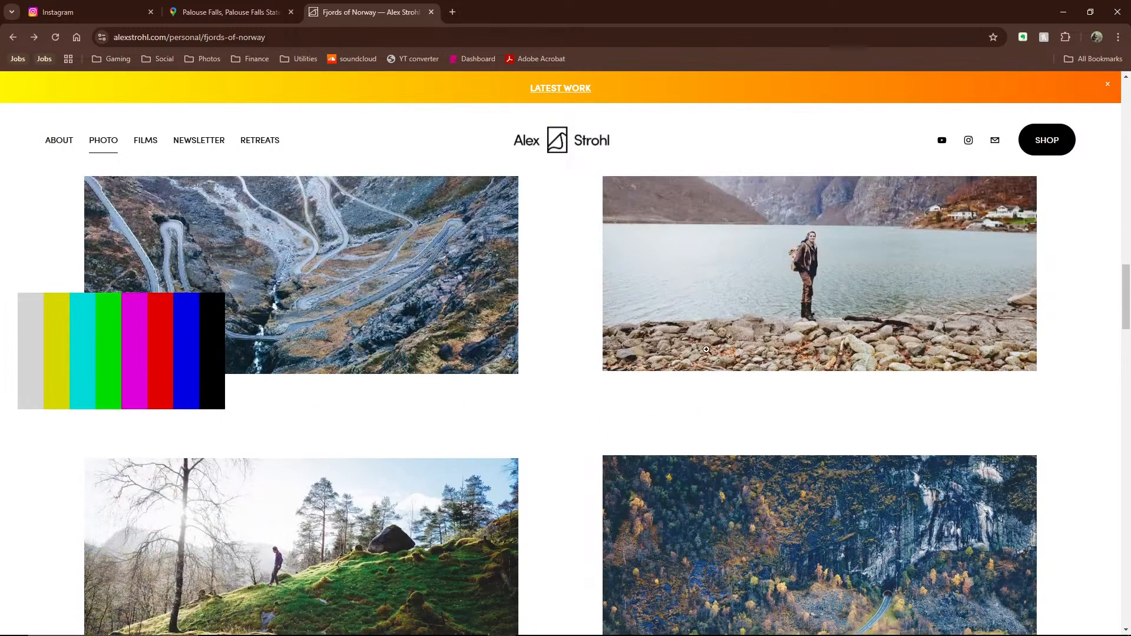
pyautogui.scroll(5, 707, 350)
pyautogui.scroll(-10, 494, 415)
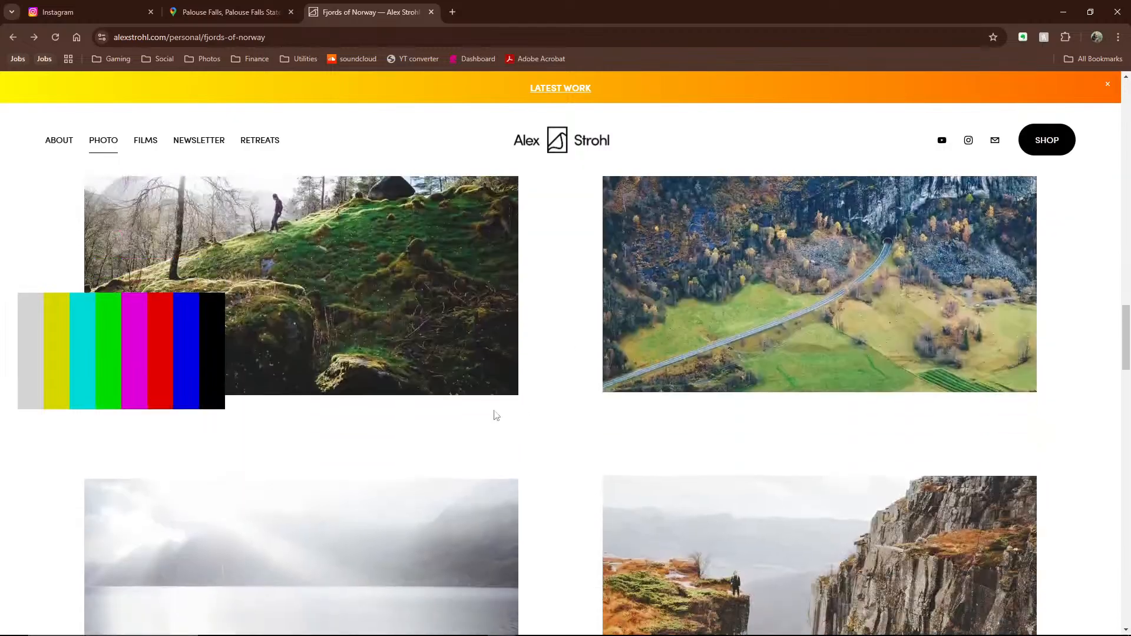
pyautogui.scroll(3, 494, 416)
pyautogui.scroll(-2, 432, 384)
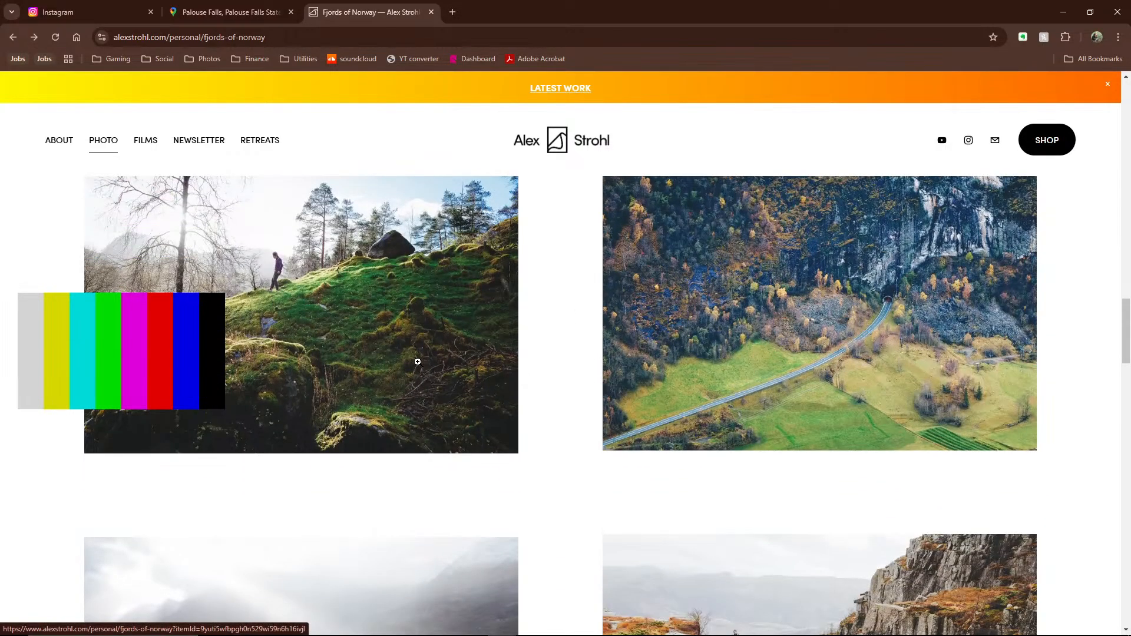
pyautogui.scroll(-5, 581, 374)
pyautogui.scroll(10, 578, 373)
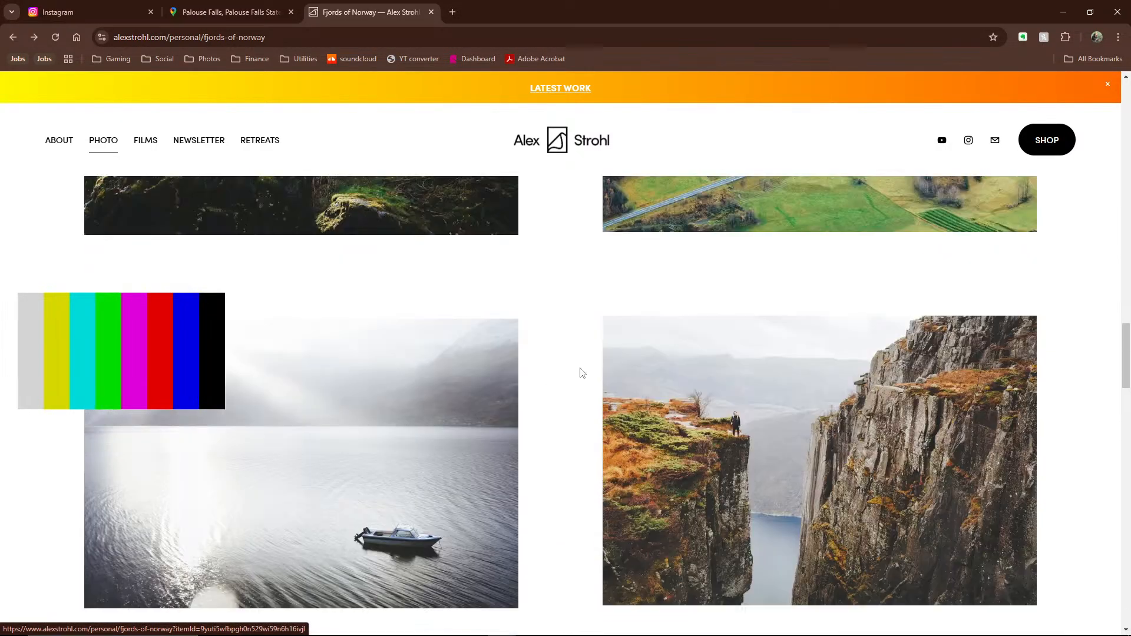
pyautogui.scroll(6, 580, 373)
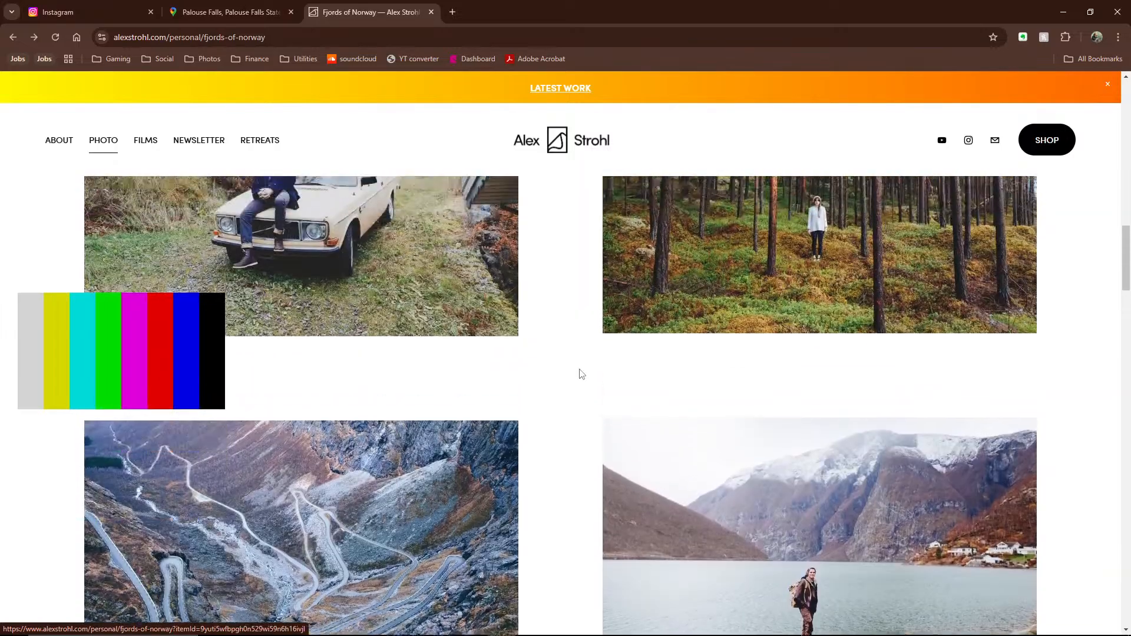
pyautogui.scroll(-10, 571, 374)
pyautogui.scroll(-2, 565, 373)
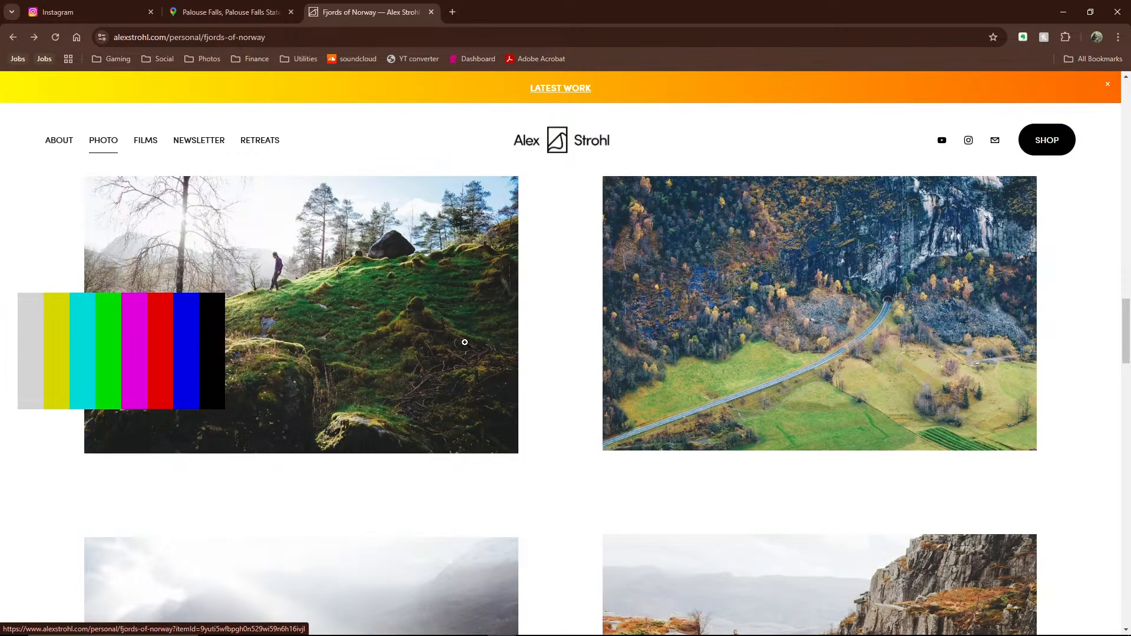
# View the photo of the person on the cliff with orange vegetation enlarged, and close it when done
pyautogui.scroll(-6, 554, 345)
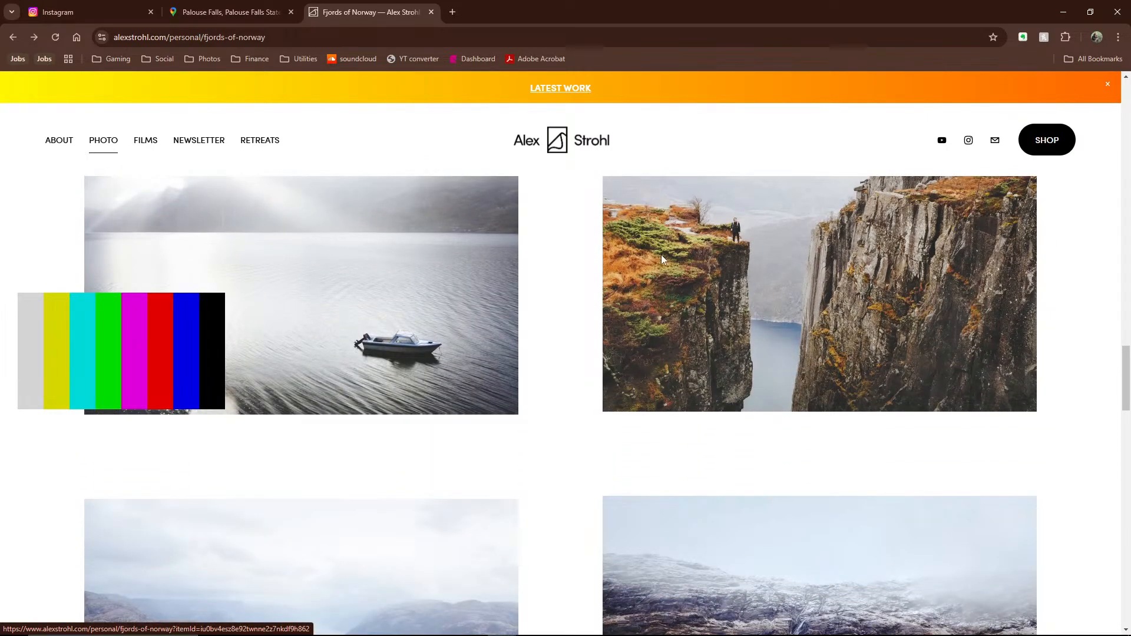
pyautogui.click(662, 258)
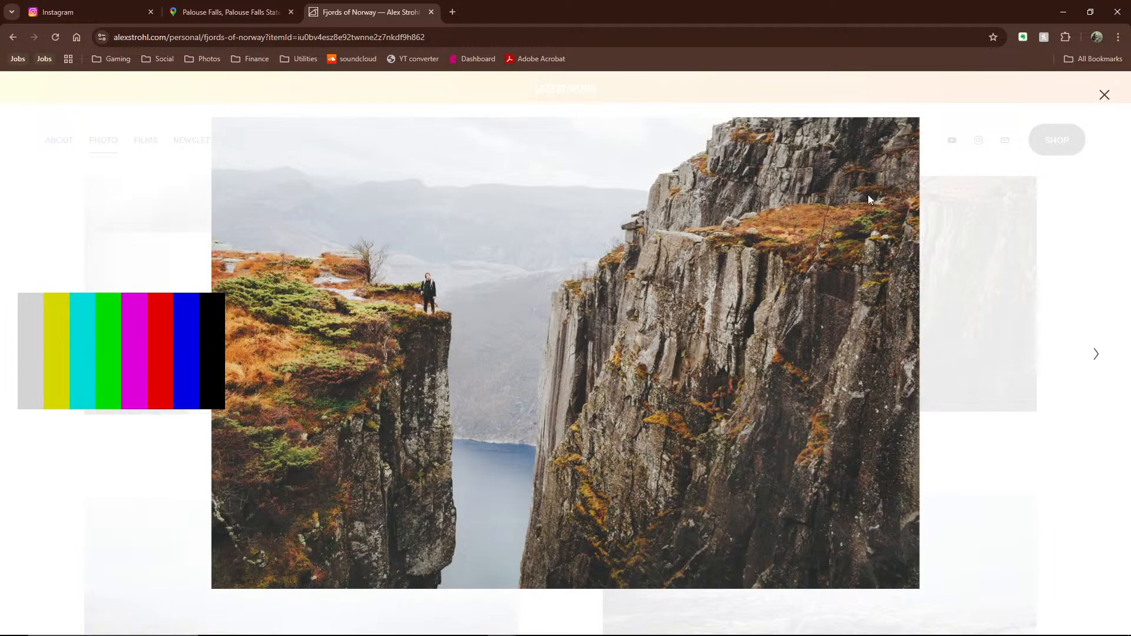
pyautogui.click(1105, 95)
# Examine how the greens and oranges in the cliff photo relate to those in the hillside and valley road photos
pyautogui.scroll(3, 625, 337)
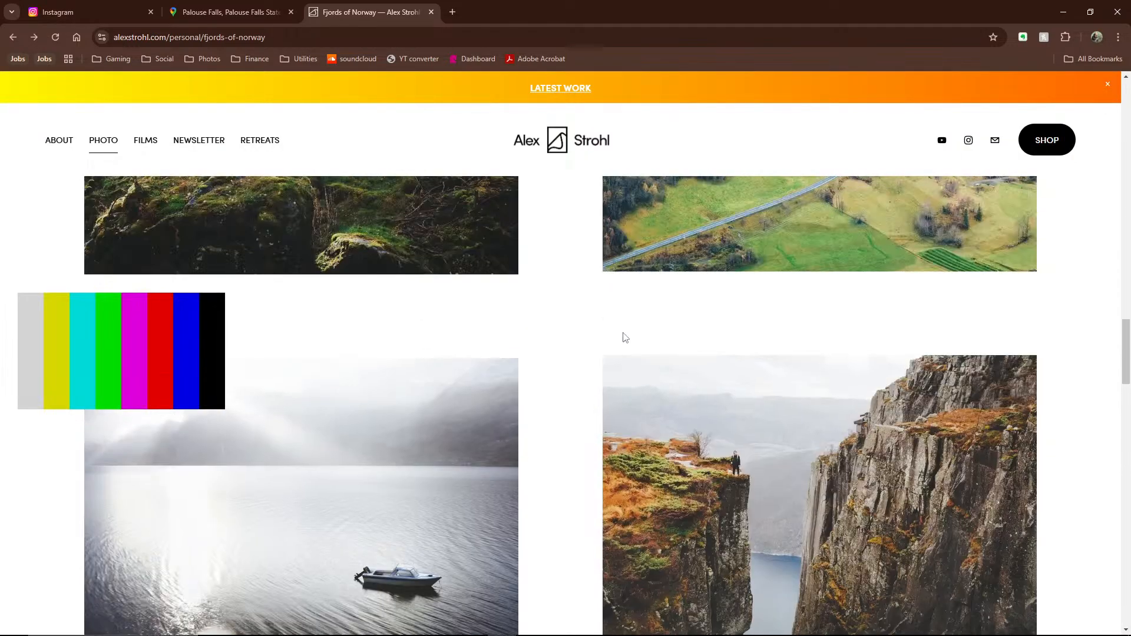
pyautogui.scroll(3, 505, 334)
pyautogui.scroll(-3, 505, 334)
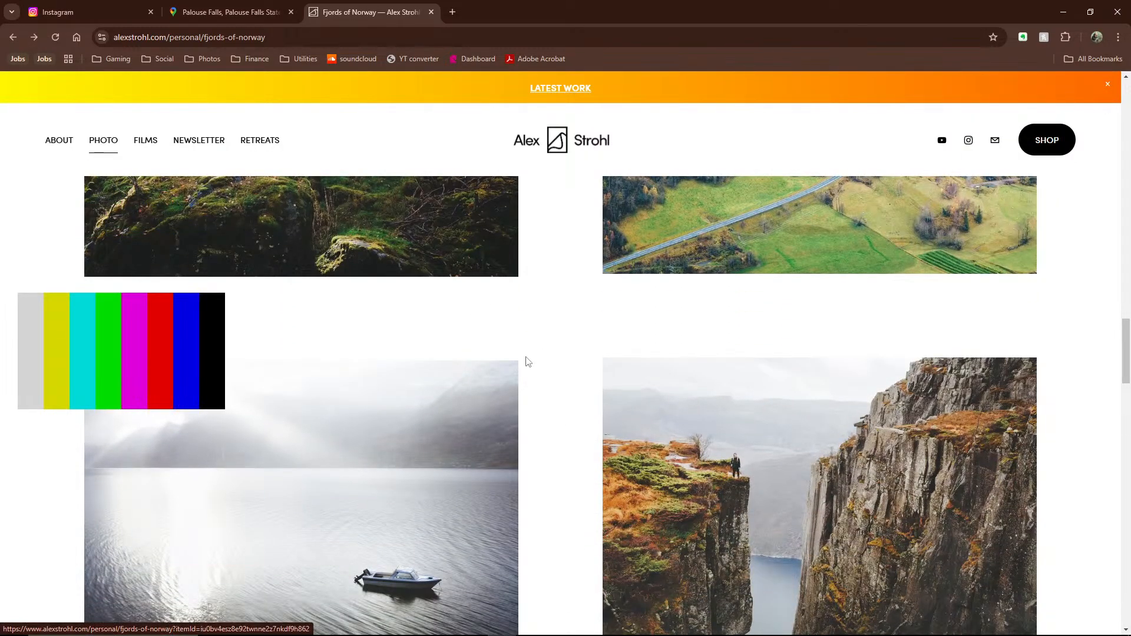
pyautogui.scroll(3, 528, 361)
pyautogui.scroll(-3, 492, 339)
pyautogui.scroll(4, 537, 378)
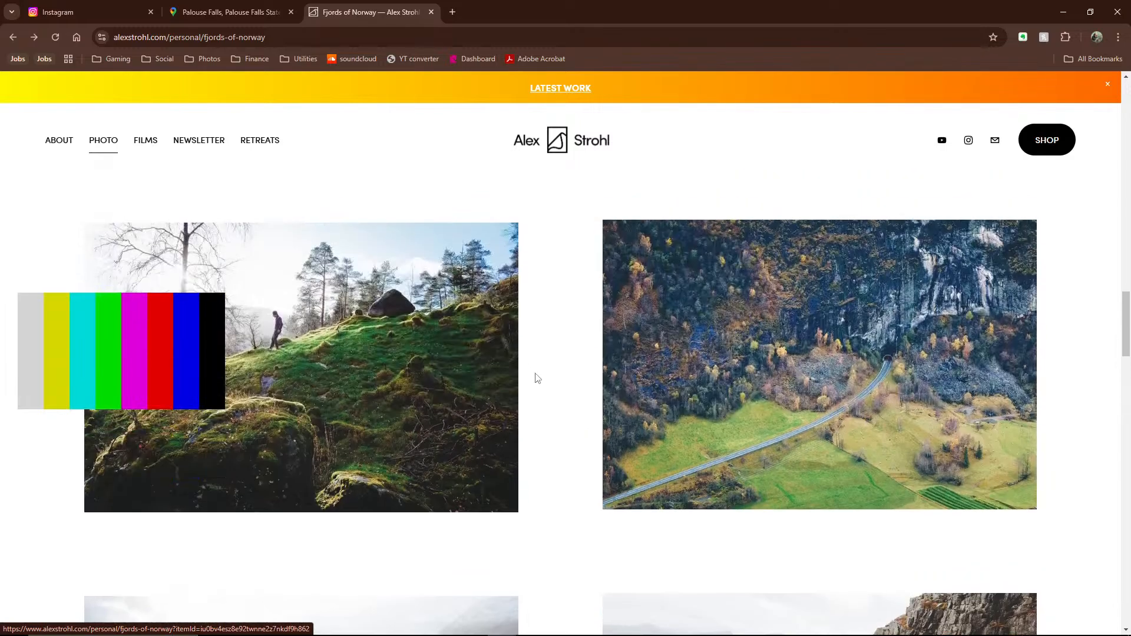
pyautogui.scroll(-4, 537, 378)
pyautogui.scroll(4, 539, 362)
pyautogui.scroll(6, 554, 354)
pyautogui.scroll(-6, 555, 351)
pyautogui.scroll(-6, 556, 370)
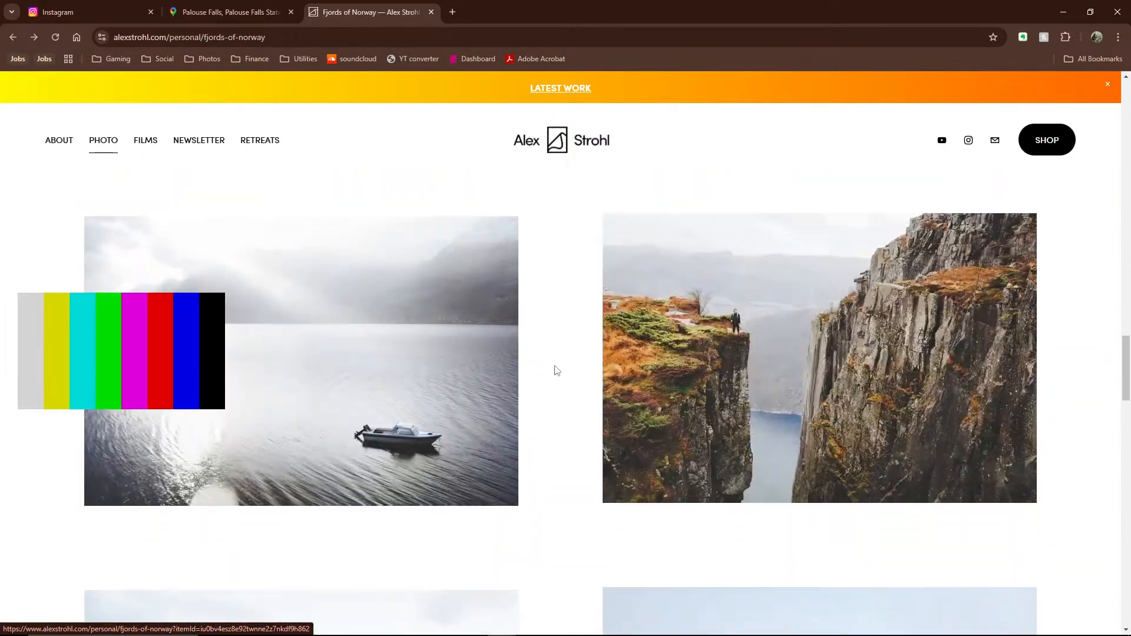
# Enlarge the photo of the hiker above the fjord beside the pond and reddish grass, and close it when done
pyautogui.scroll(-7, 557, 370)
pyautogui.click(284, 363)
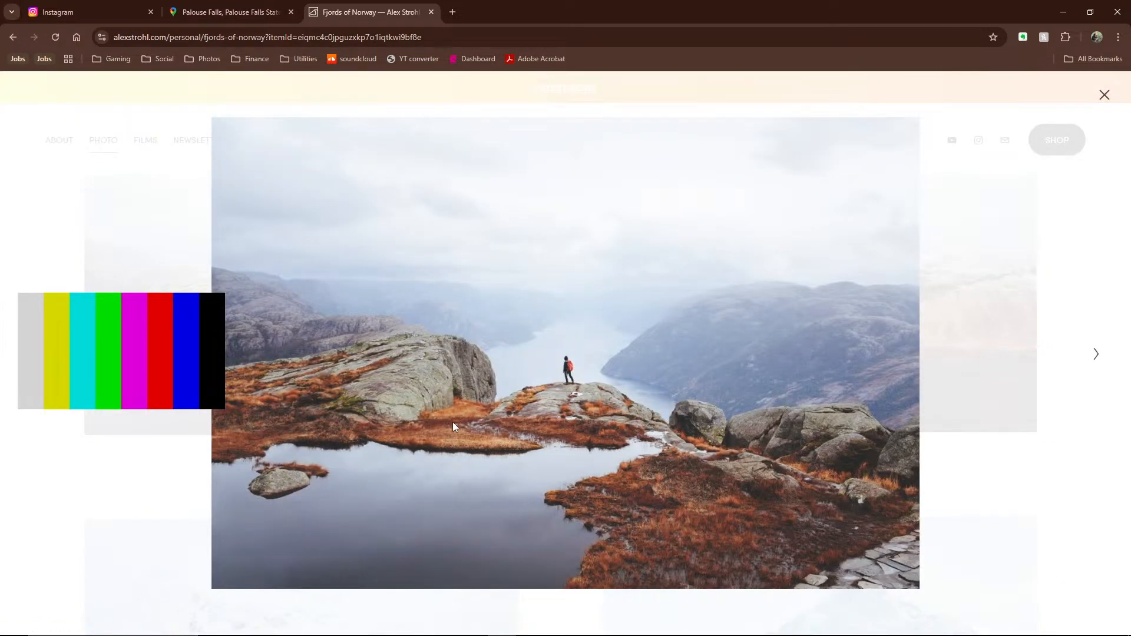
pyautogui.click(1104, 96)
# Enlarge the photo of the waterfall on the orange-brown mountainside to study its tones, and close it when done
pyautogui.scroll(-1, 1002, 282)
pyautogui.scroll(2, 884, 354)
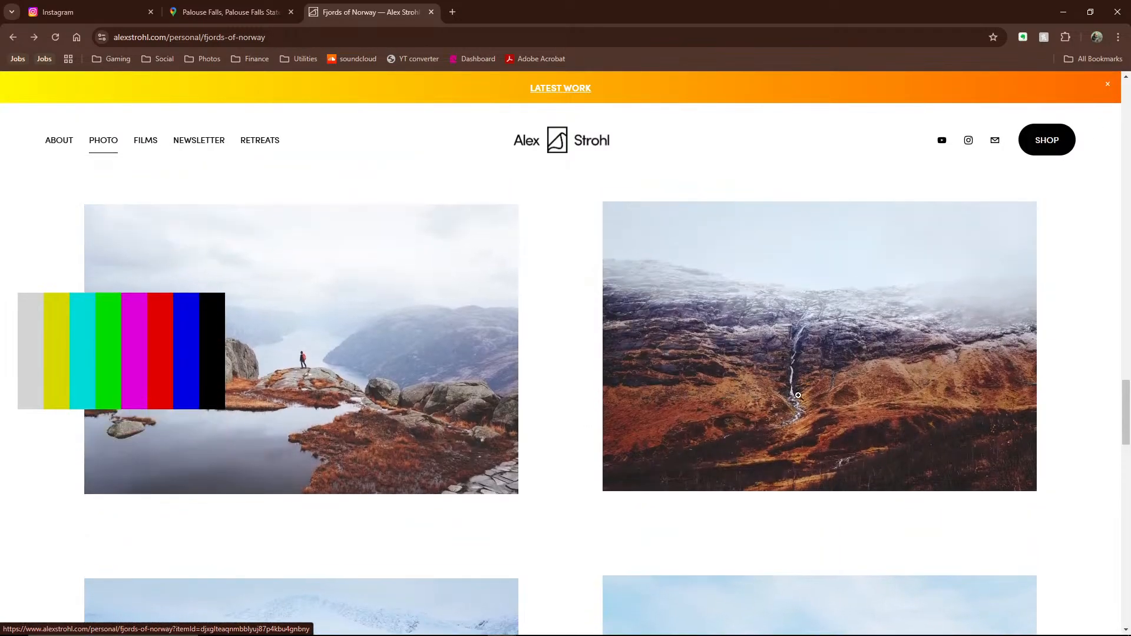
pyautogui.scroll(-1, 715, 402)
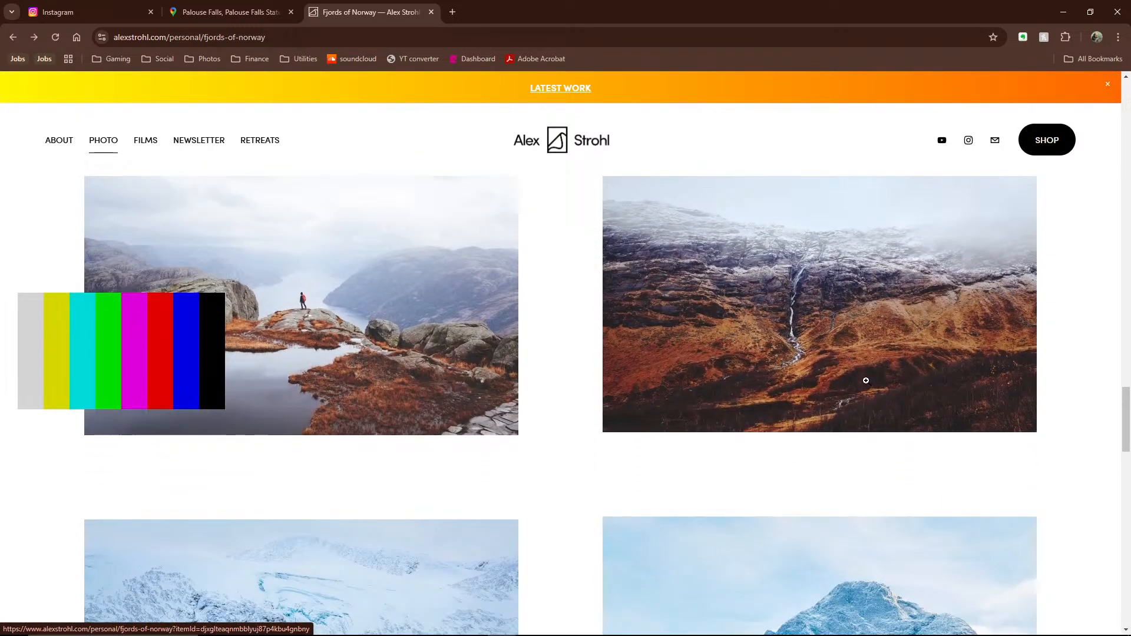
pyautogui.click(973, 400)
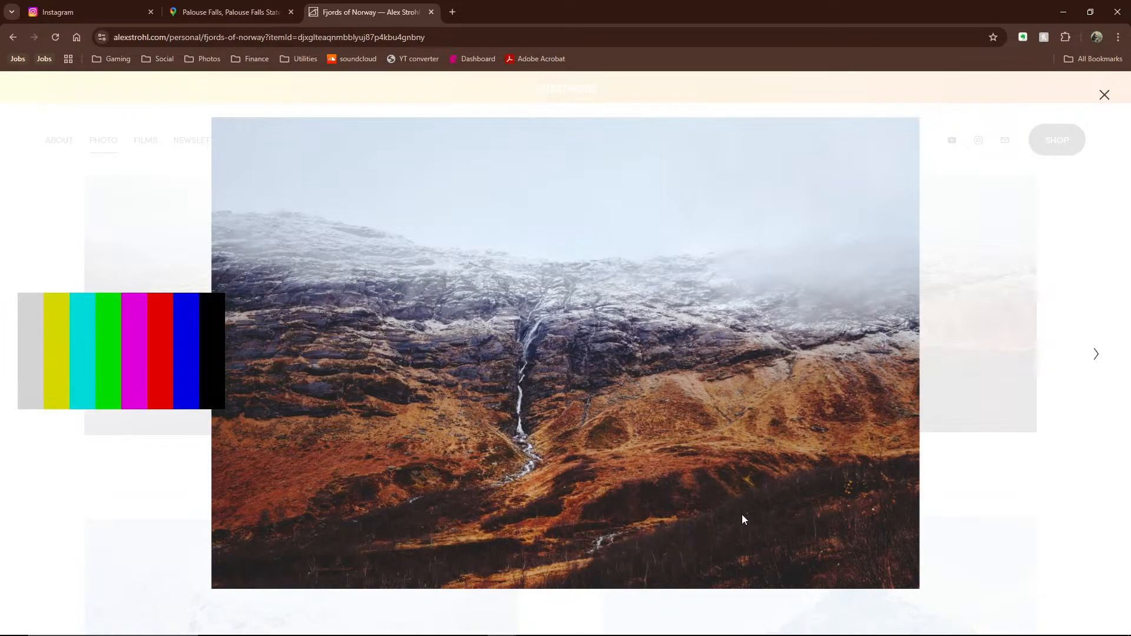
pyautogui.click(1104, 95)
# Examine the color treatment of the remaining snowy mountain, cabin, cliff and lake reflection photos in the gallery
pyautogui.scroll(-5, 929, 369)
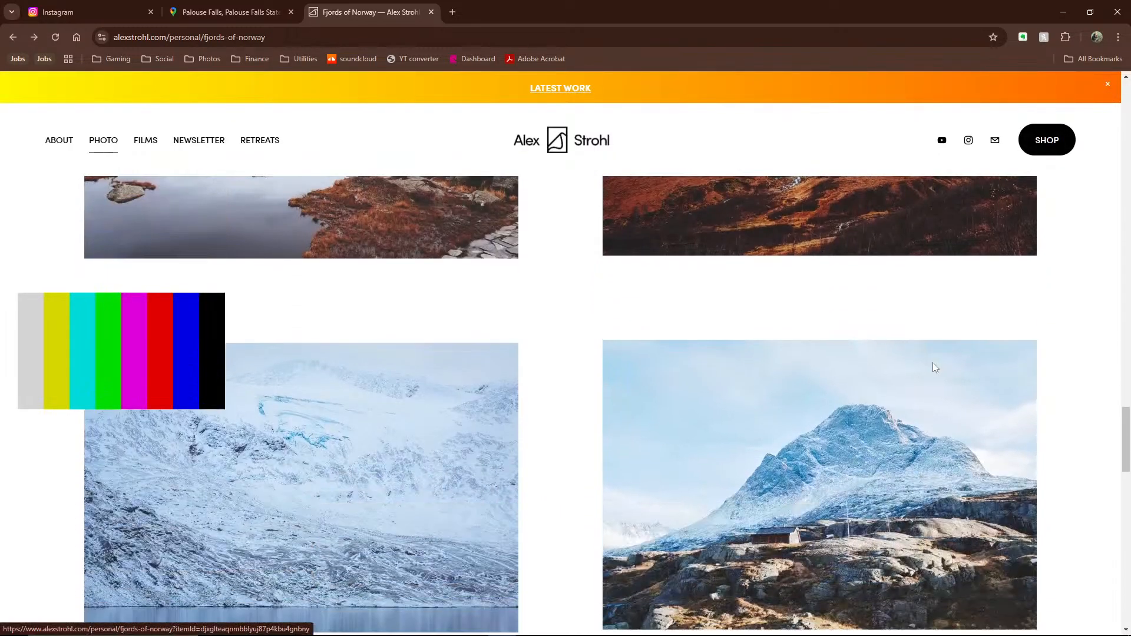
pyautogui.scroll(-5, 704, 325)
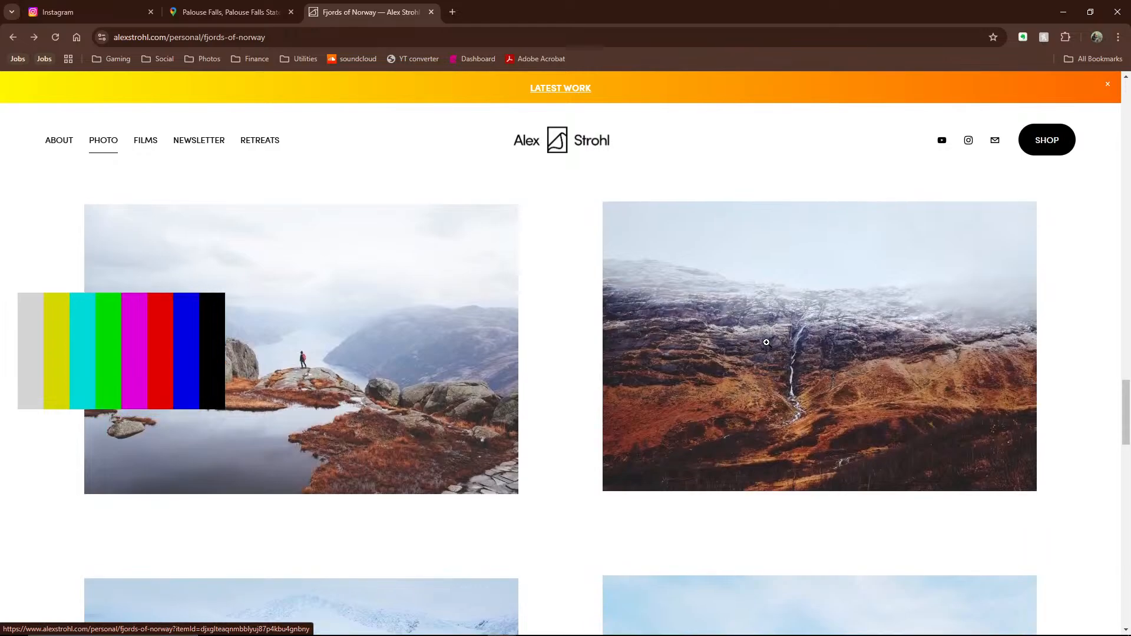
pyautogui.scroll(5, 768, 337)
pyautogui.scroll(-3, 686, 329)
pyautogui.scroll(-2, 685, 334)
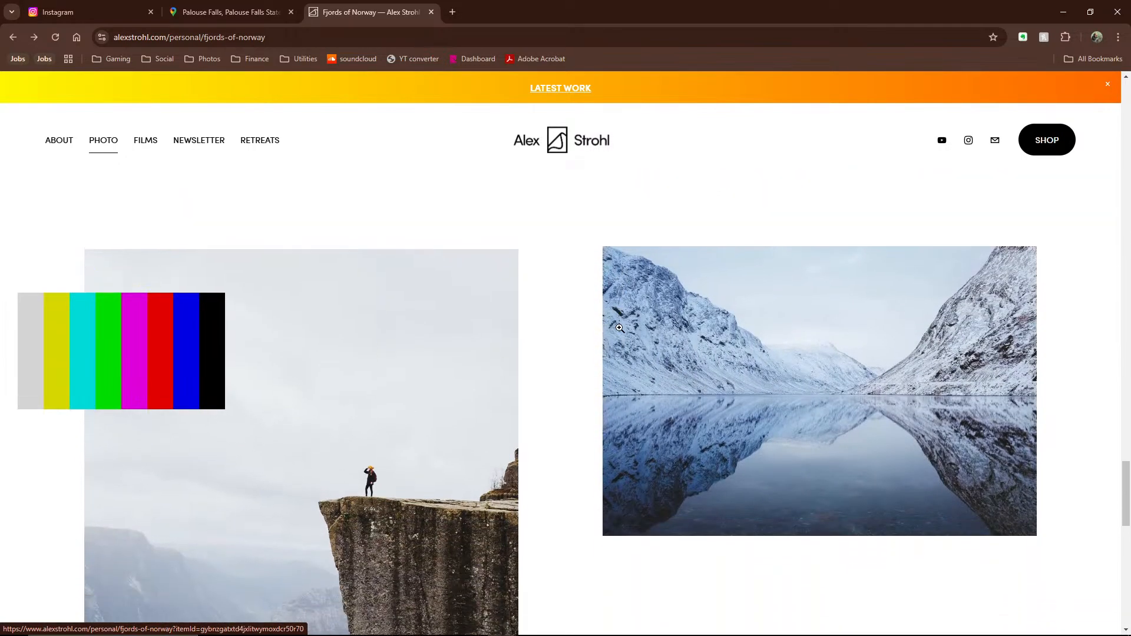
pyautogui.scroll(4, 766, 327)
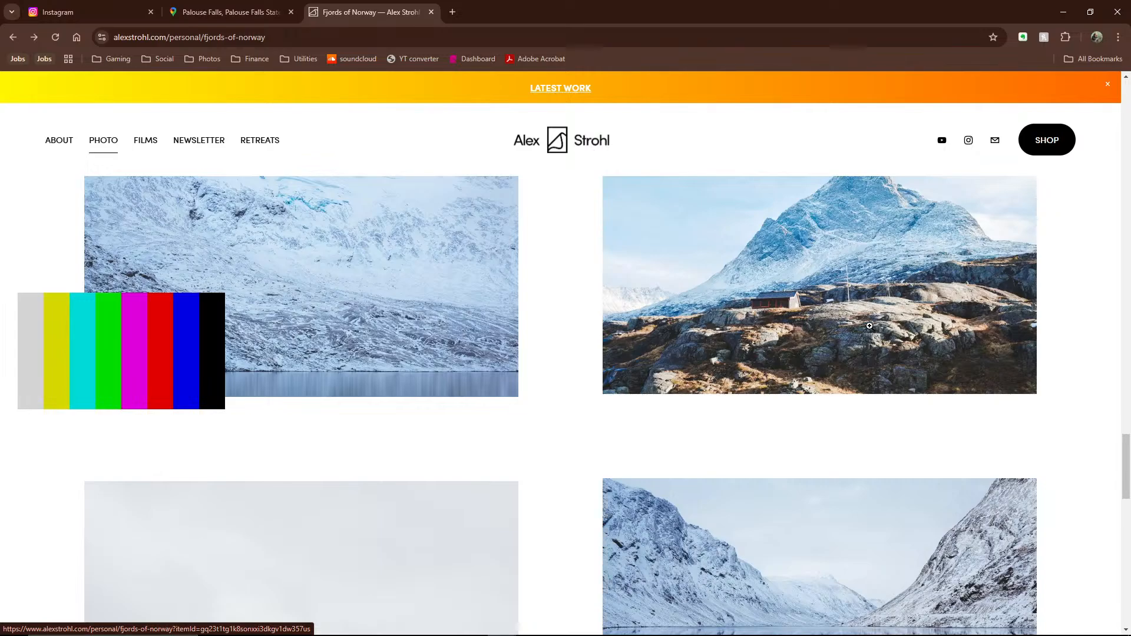
pyautogui.scroll(2, 860, 294)
pyautogui.scroll(-1, 792, 348)
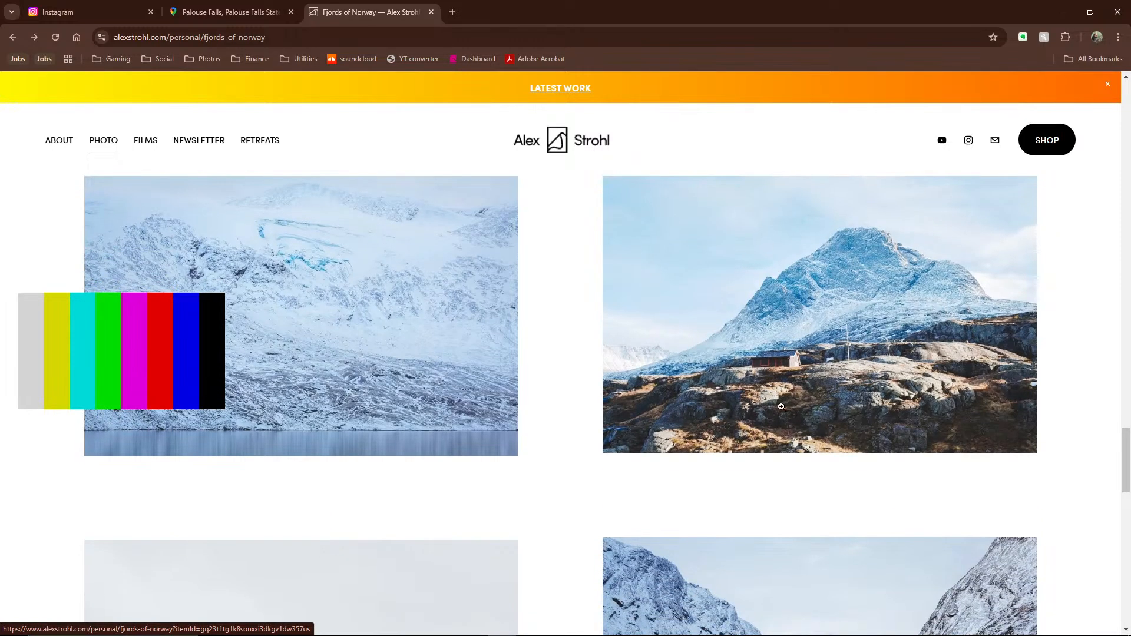
pyautogui.scroll(-6, 678, 412)
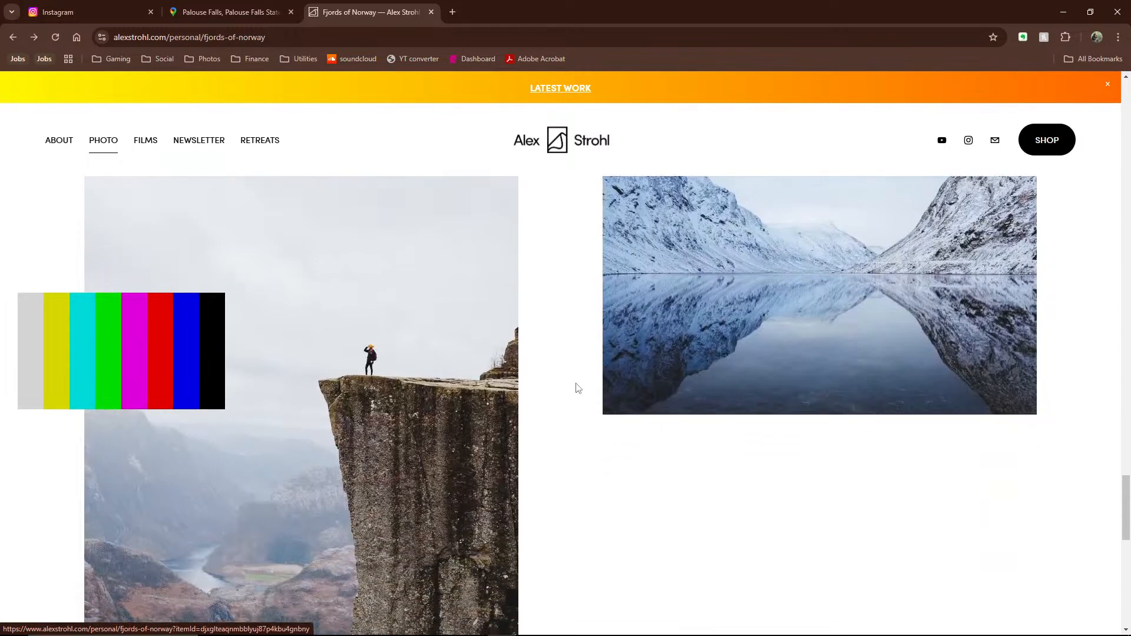
pyautogui.scroll(-8, 551, 394)
pyautogui.scroll(12, 553, 389)
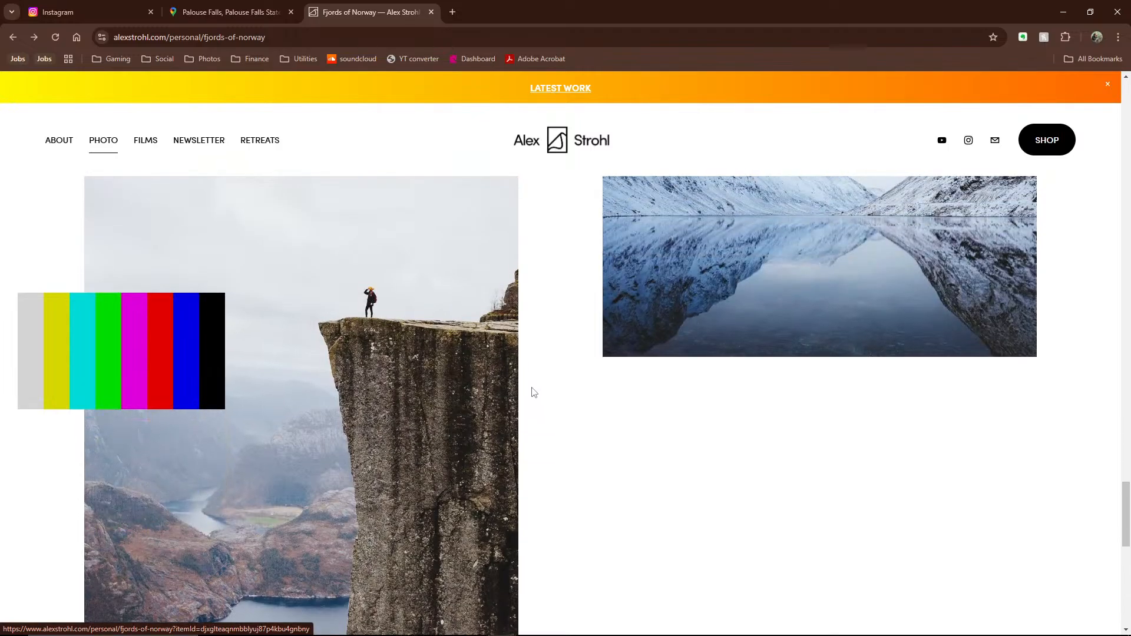
# Enlarge the gallery's first photo of the valley road with orange grass to study its tones, and close it when done
pyautogui.scroll(15, 542, 389)
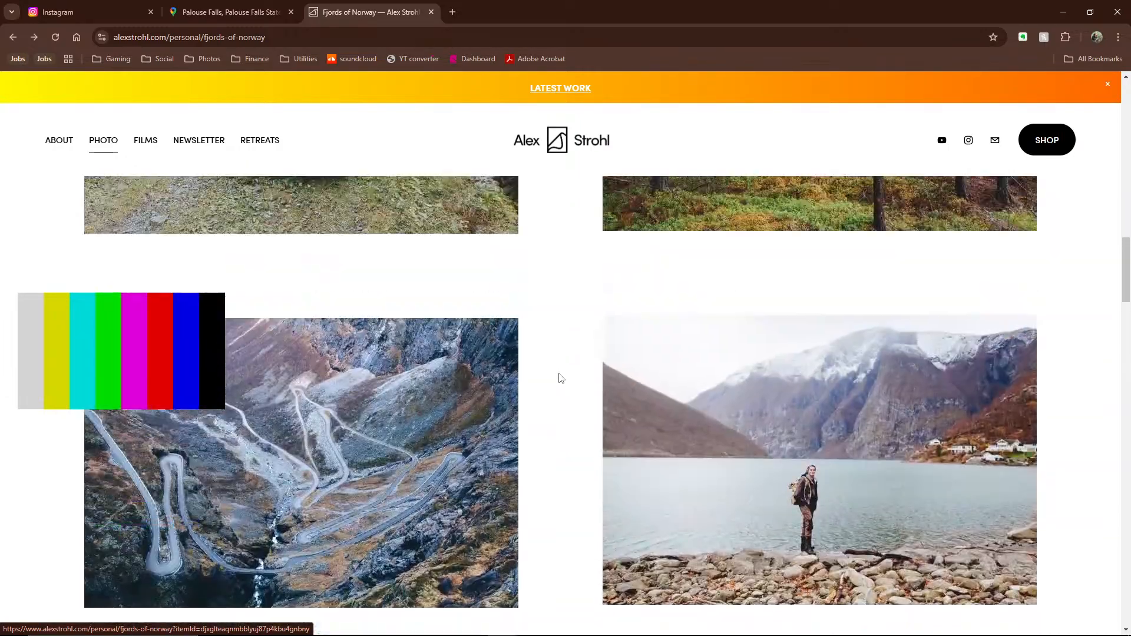
pyautogui.scroll(8, 554, 382)
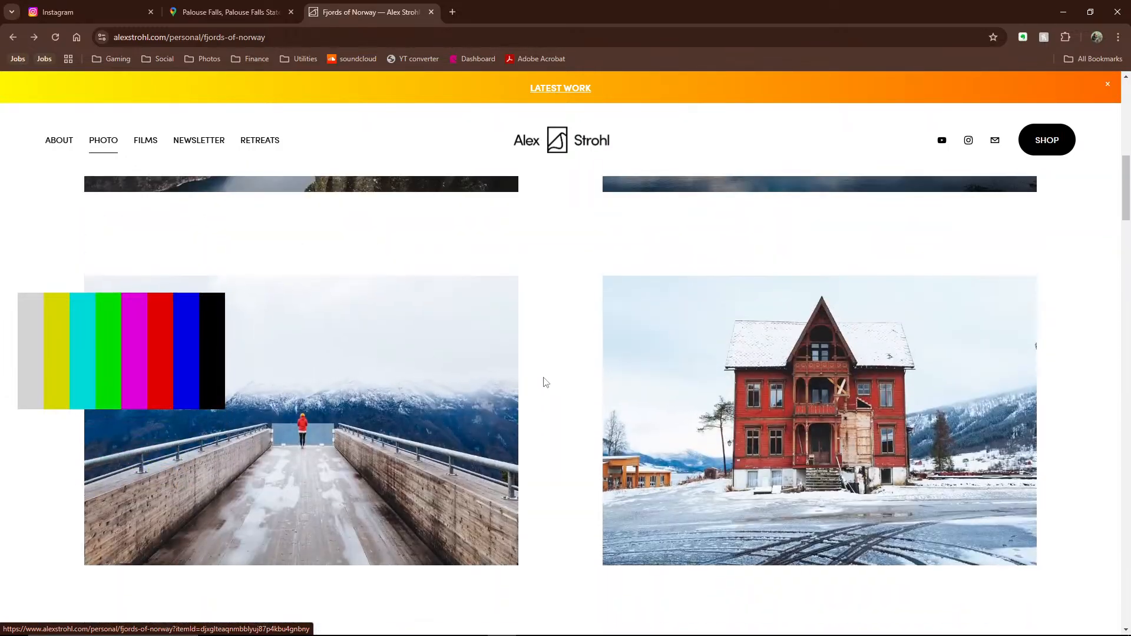
pyautogui.scroll(12, 546, 381)
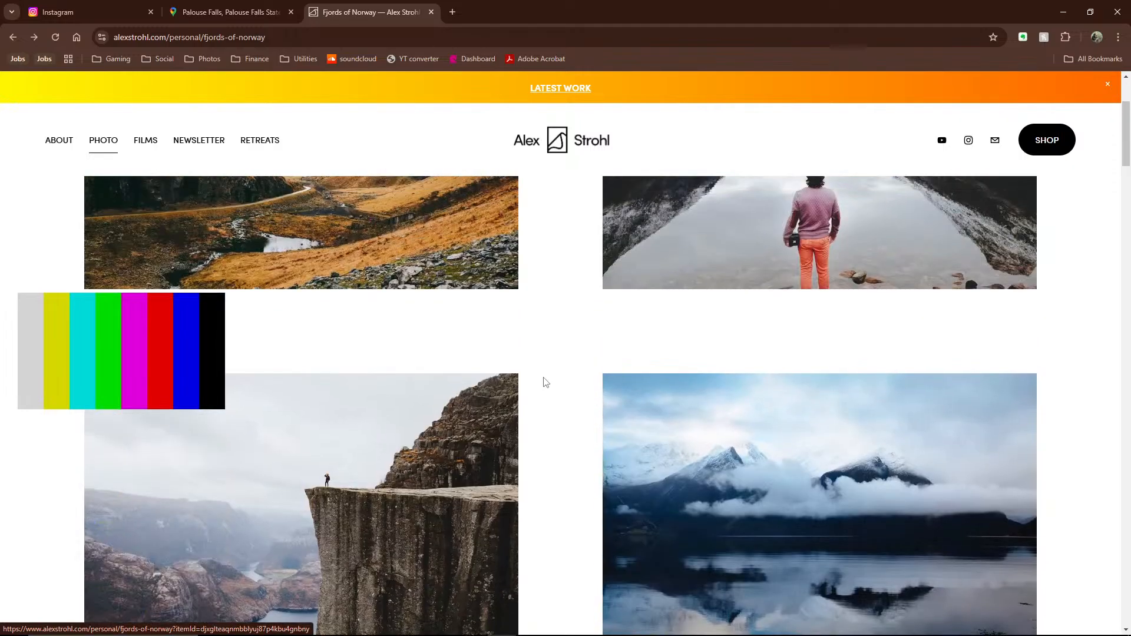
pyautogui.scroll(1, 546, 382)
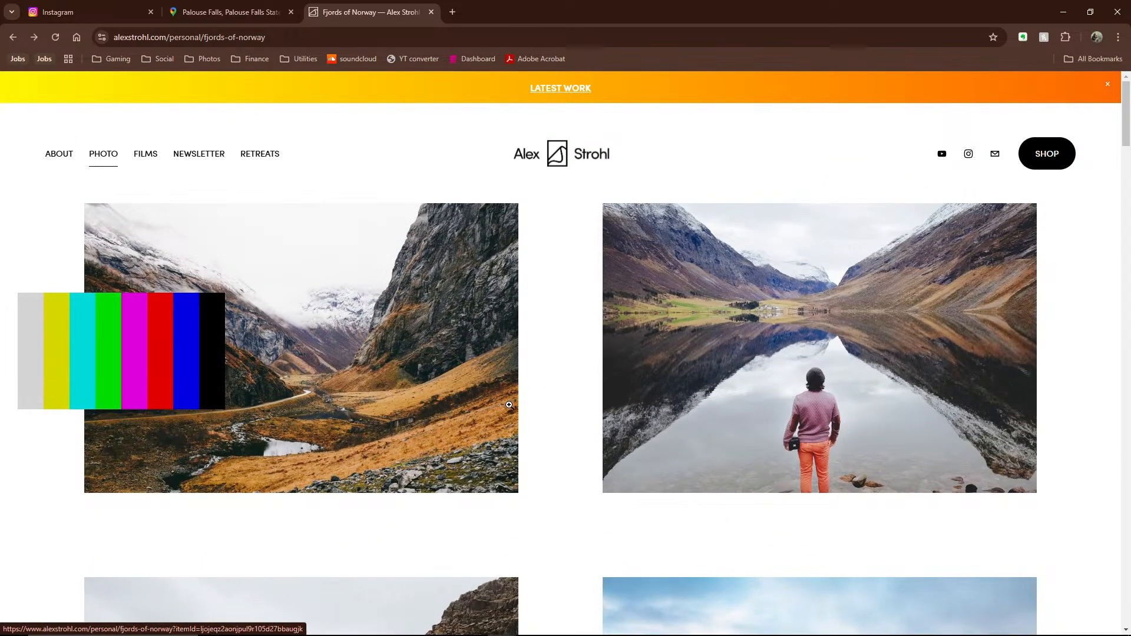
pyautogui.scroll(-5, 519, 388)
pyautogui.scroll(4, 448, 383)
pyautogui.click(412, 376)
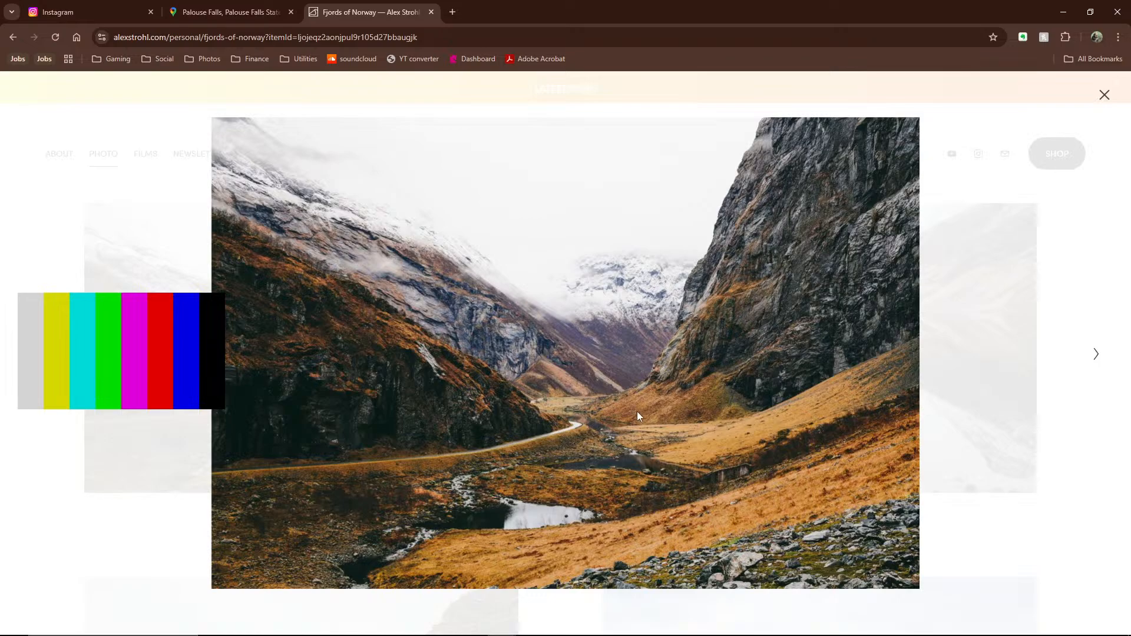
pyautogui.click(1104, 95)
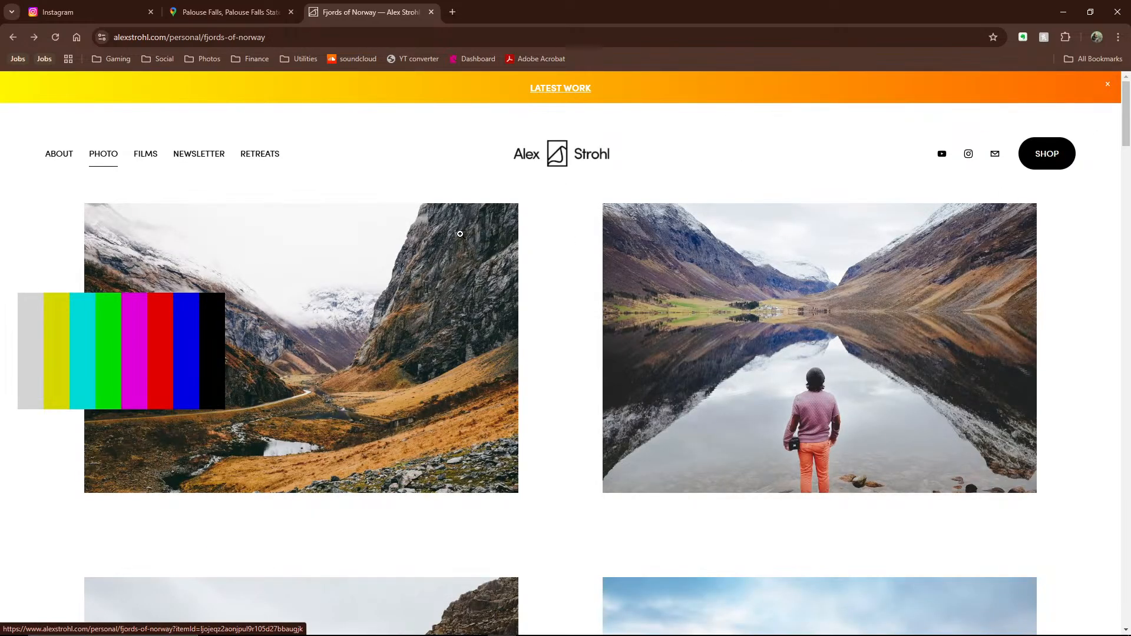
# Examine the color treatment of the forest, winding road, lakeside and cliff photos in the Fjords of Norway gallery
pyautogui.scroll(-20, 460, 234)
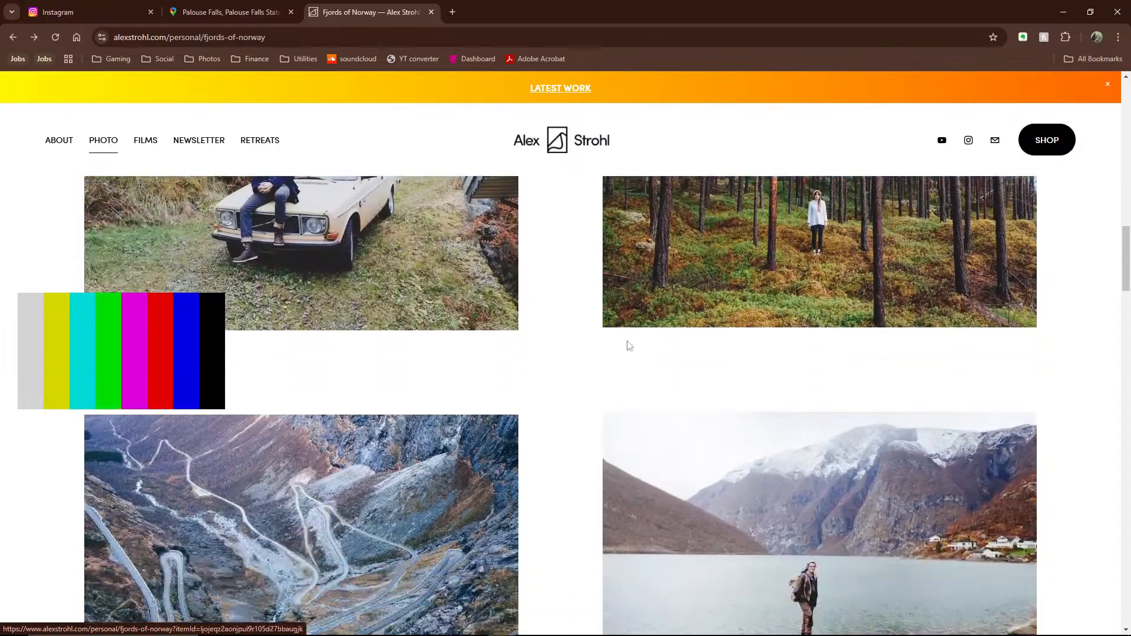
pyautogui.scroll(-8, 629, 346)
pyautogui.scroll(6, 624, 351)
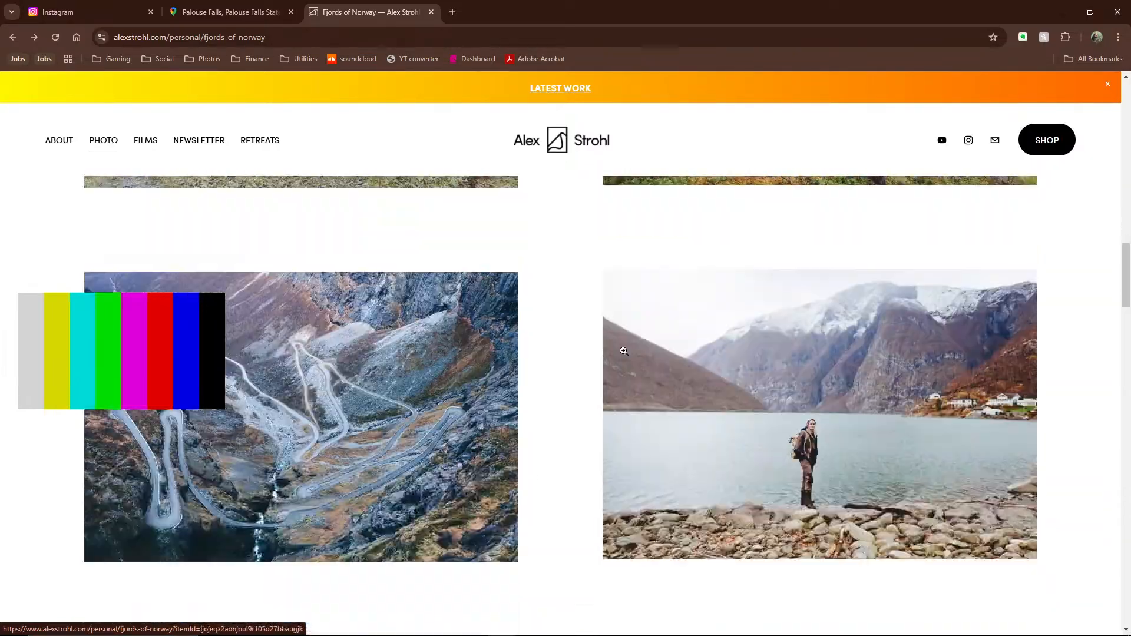
pyautogui.scroll(-7, 624, 351)
pyautogui.scroll(13, 674, 290)
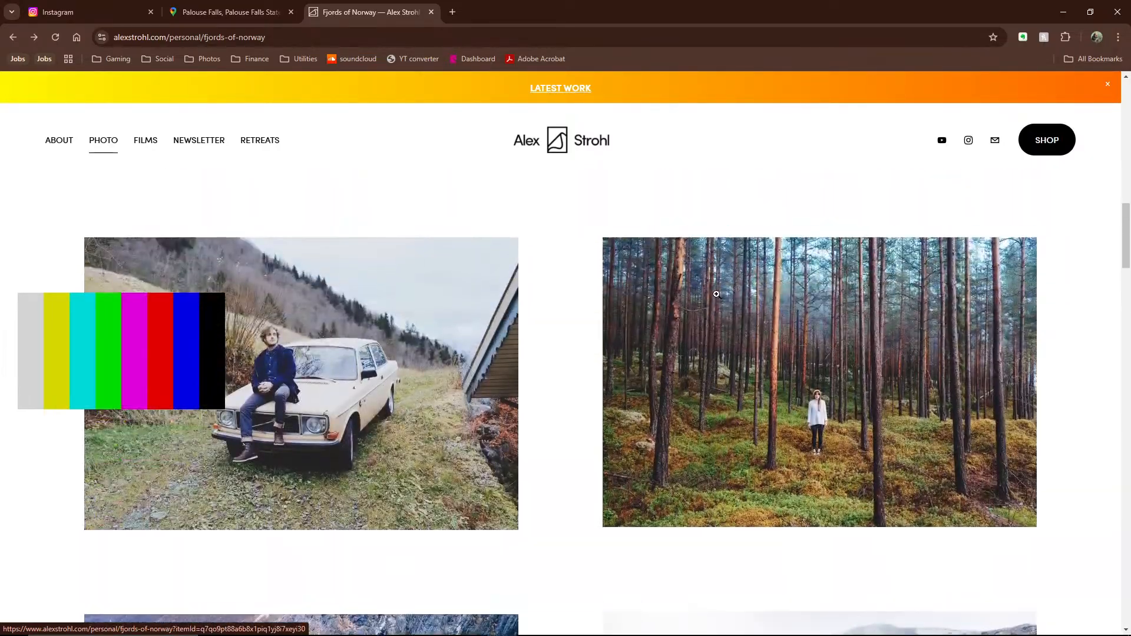
pyautogui.scroll(-16, 483, 450)
pyautogui.scroll(1, 684, 377)
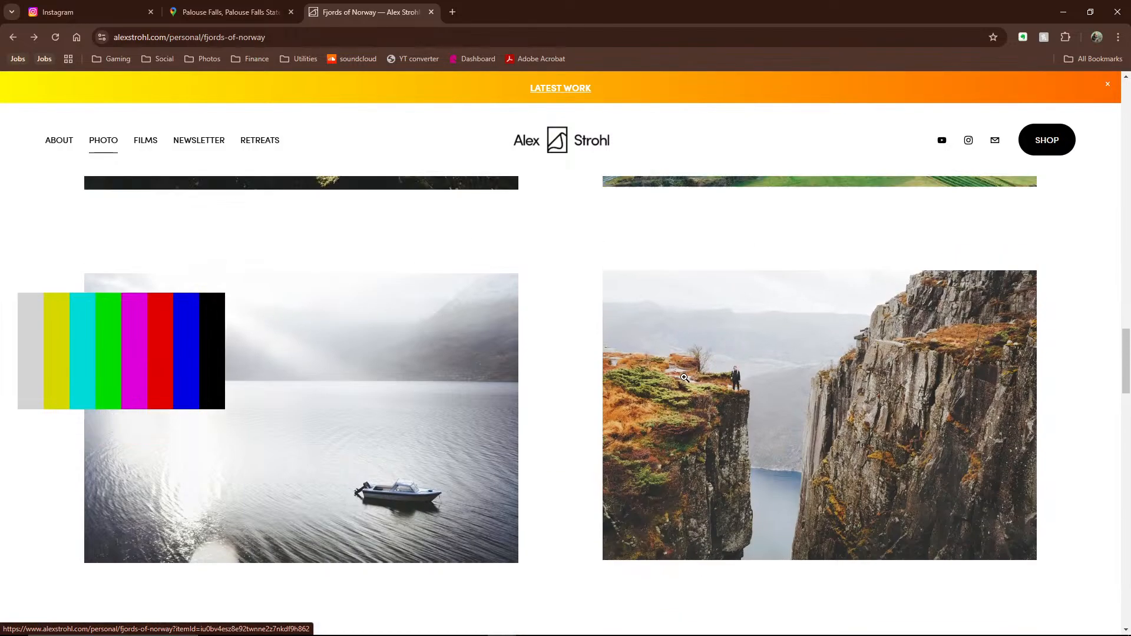
pyautogui.scroll(8, 684, 377)
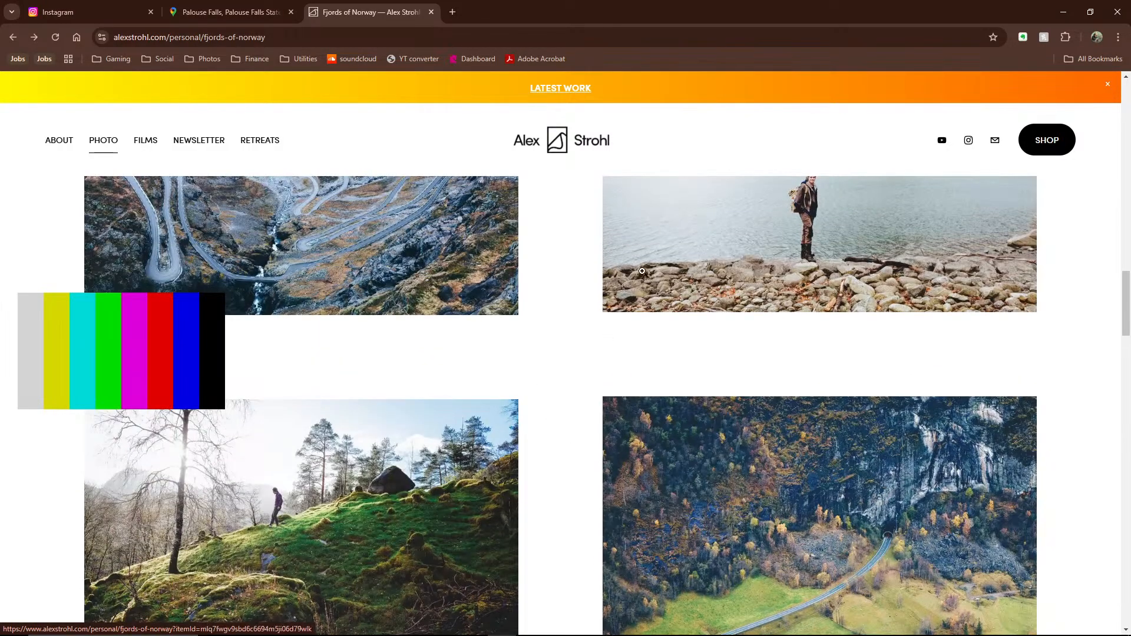
pyautogui.scroll(4, 642, 271)
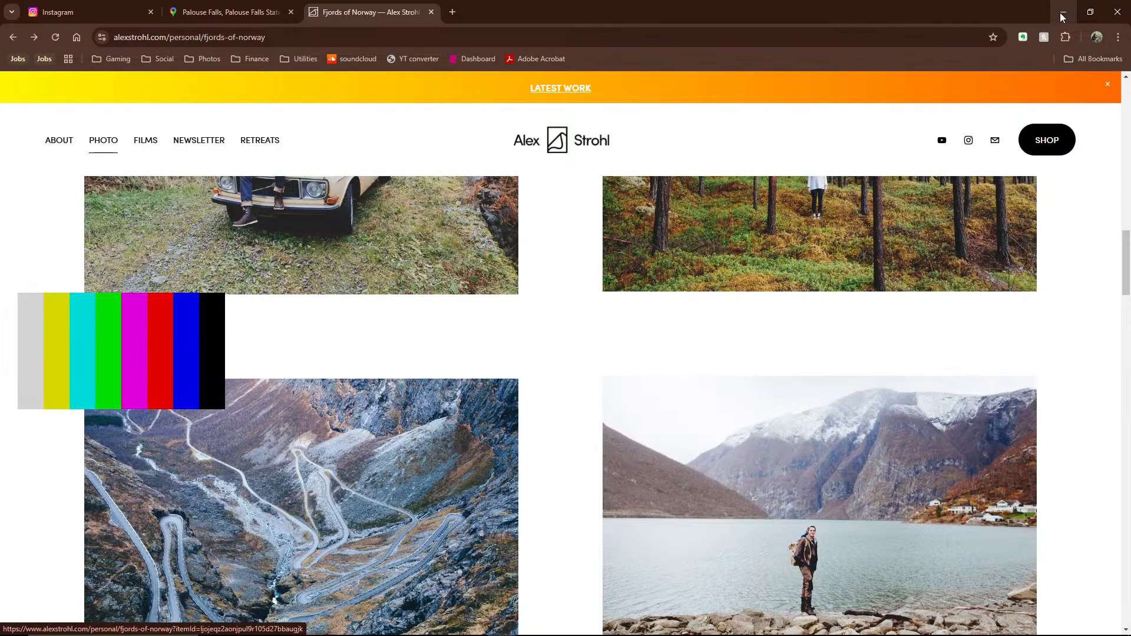
# Switch back to Lightroom Classic and set the orange luminance to +17 and the yellow luminance to +64
pyautogui.click(1063, 14)
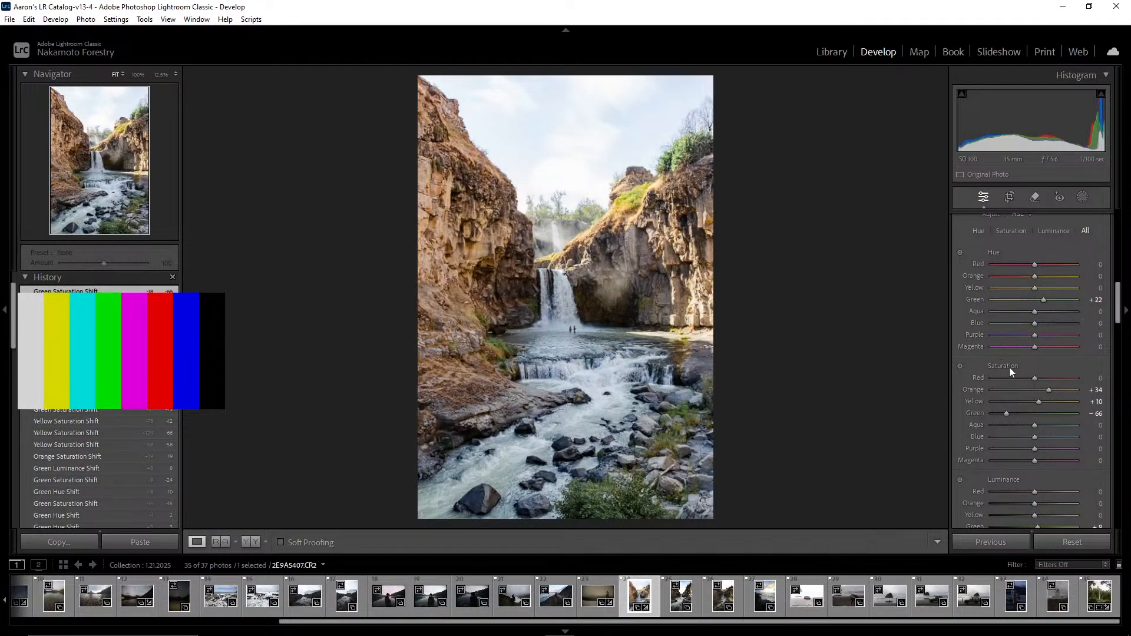
pyautogui.scroll(-2, 1041, 317)
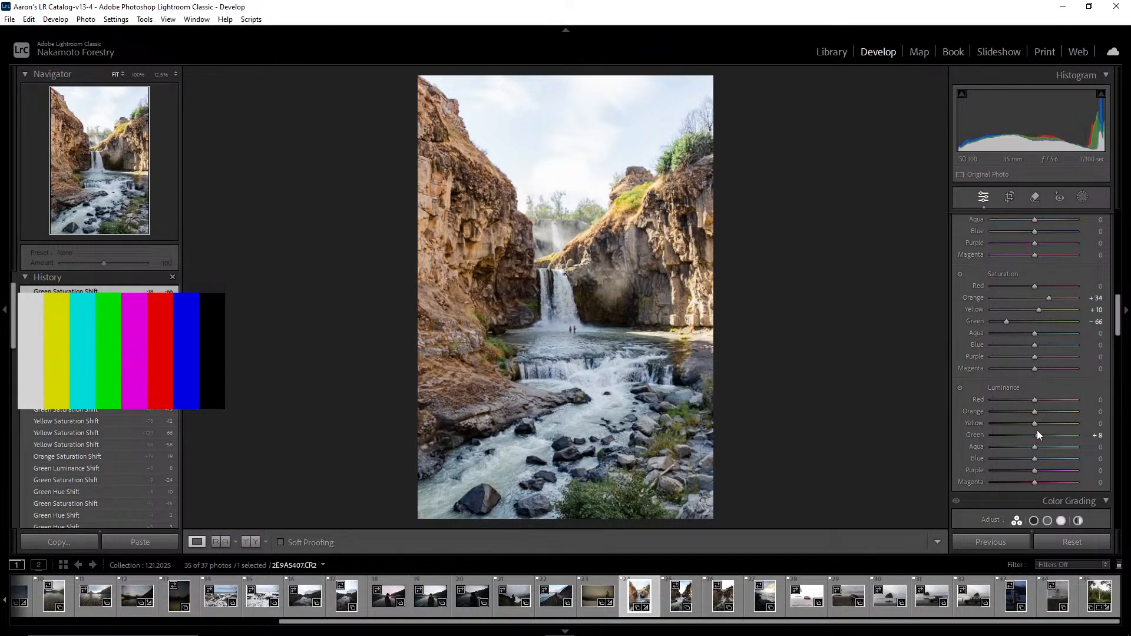
pyautogui.moveTo(1035, 424)
pyautogui.mouseDown()
pyautogui.moveTo(1068, 423)
pyautogui.moveTo(991, 418)
pyautogui.moveTo(1041, 418)
pyautogui.mouseUp()
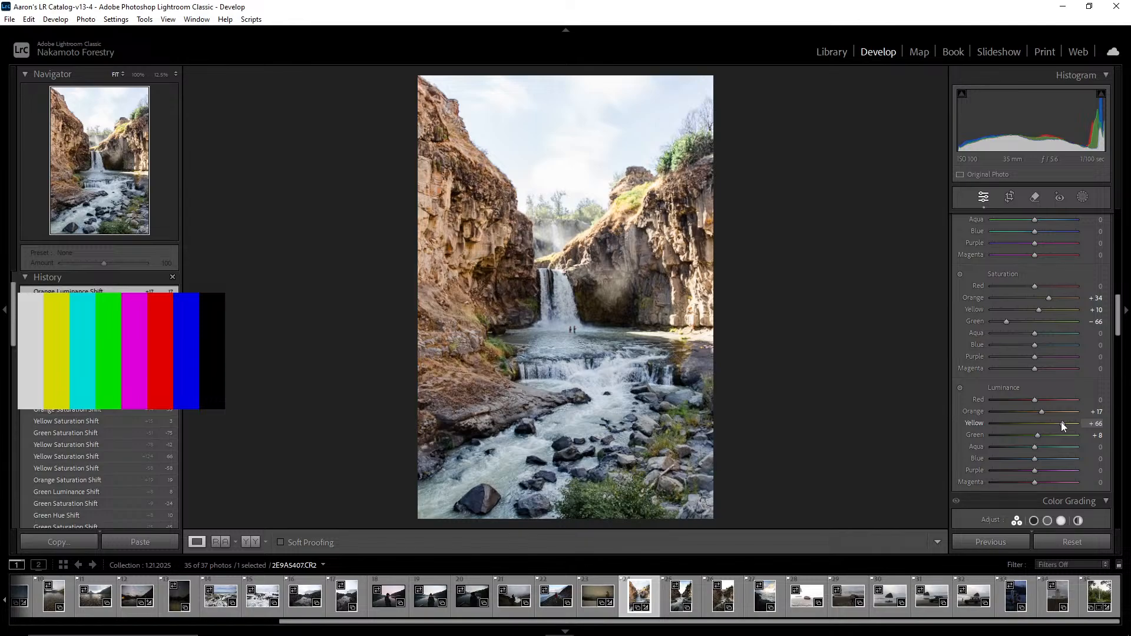
pyautogui.moveTo(1061, 423); pyautogui.dragTo(1059, 422)
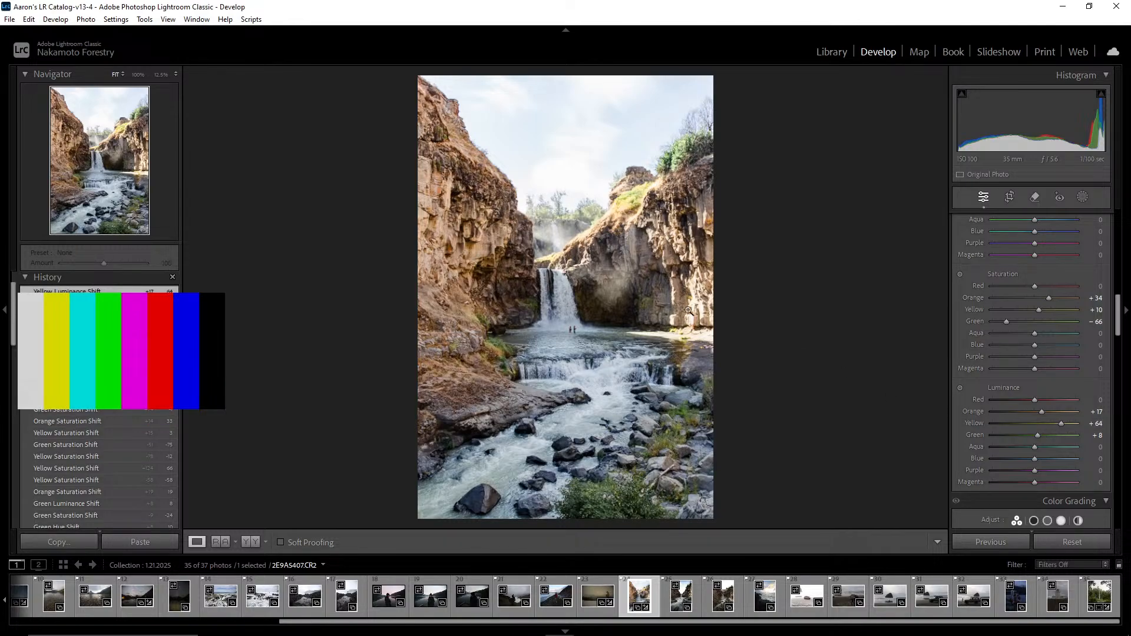
# Inspect the foliage and cliff areas of the waterfall photo up close, and set the green luminance to -30
pyautogui.click(617, 207)
pyautogui.click(777, 277)
pyautogui.click(496, 351)
pyautogui.click(470, 330)
pyautogui.moveTo(1038, 436); pyautogui.dragTo(1023, 440)
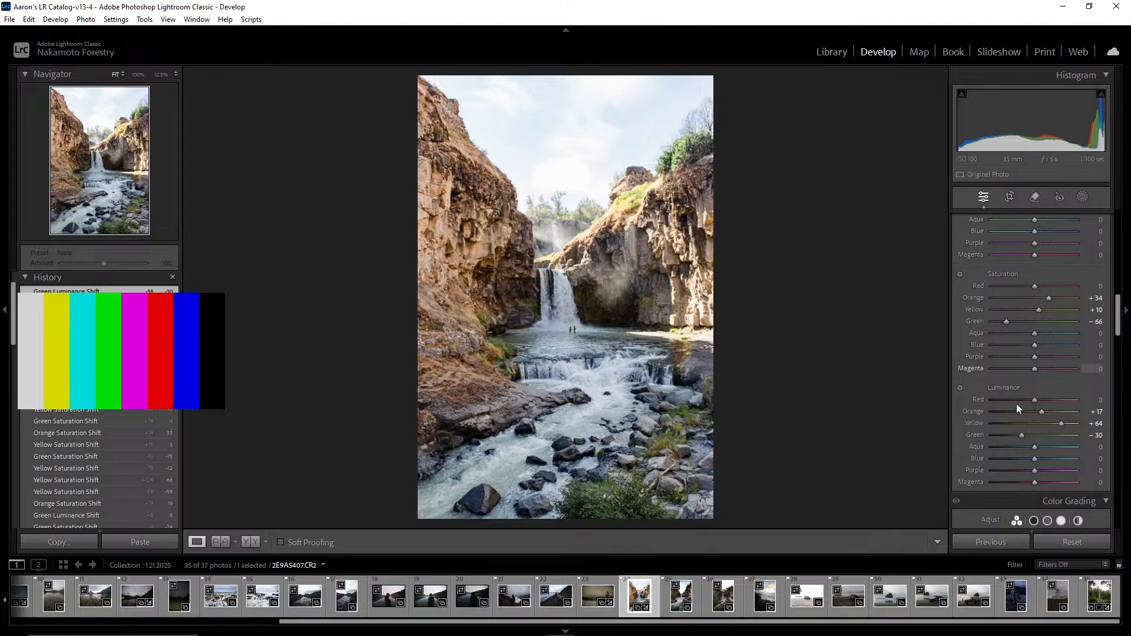
# Compare the photo with and without the Color Mixer adjustments several times, leaving them enabled
pyautogui.scroll(3, 1003, 341)
pyautogui.click(955, 269)
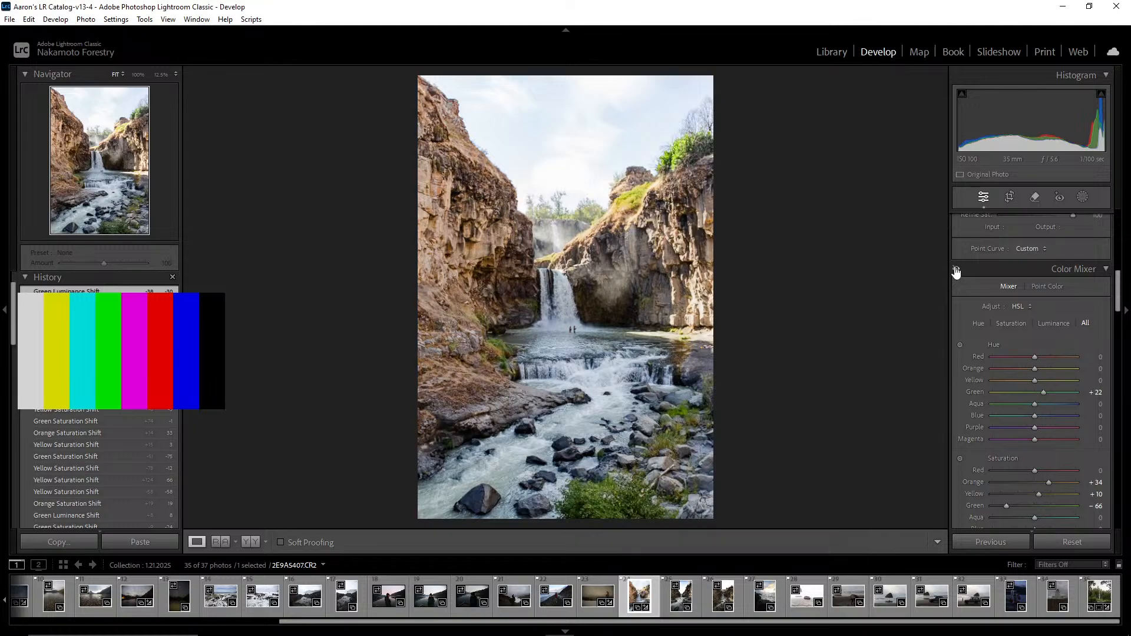
pyautogui.click(956, 270)
pyautogui.click(956, 269)
pyautogui.click(955, 269)
pyautogui.click(955, 270)
pyautogui.click(956, 270)
pyautogui.click(956, 269)
pyautogui.click(956, 269)
pyautogui.click(955, 269)
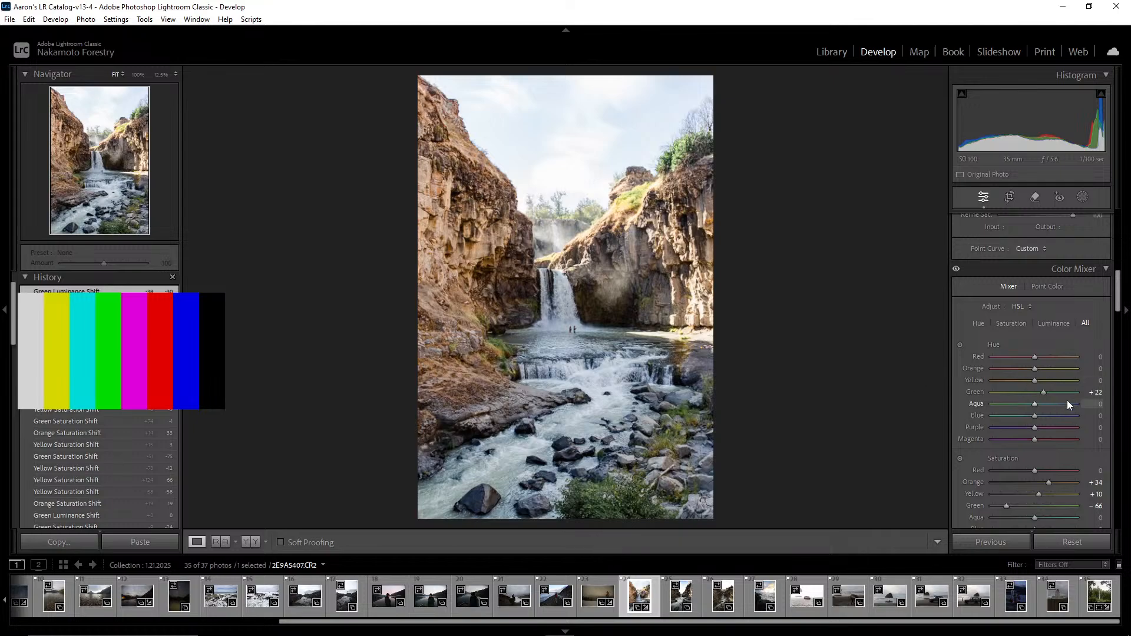
# Review the hue, saturation and luminance adjustments in the Color Mixer and the Color Grading wheels below them
pyautogui.scroll(-3, 1037, 360)
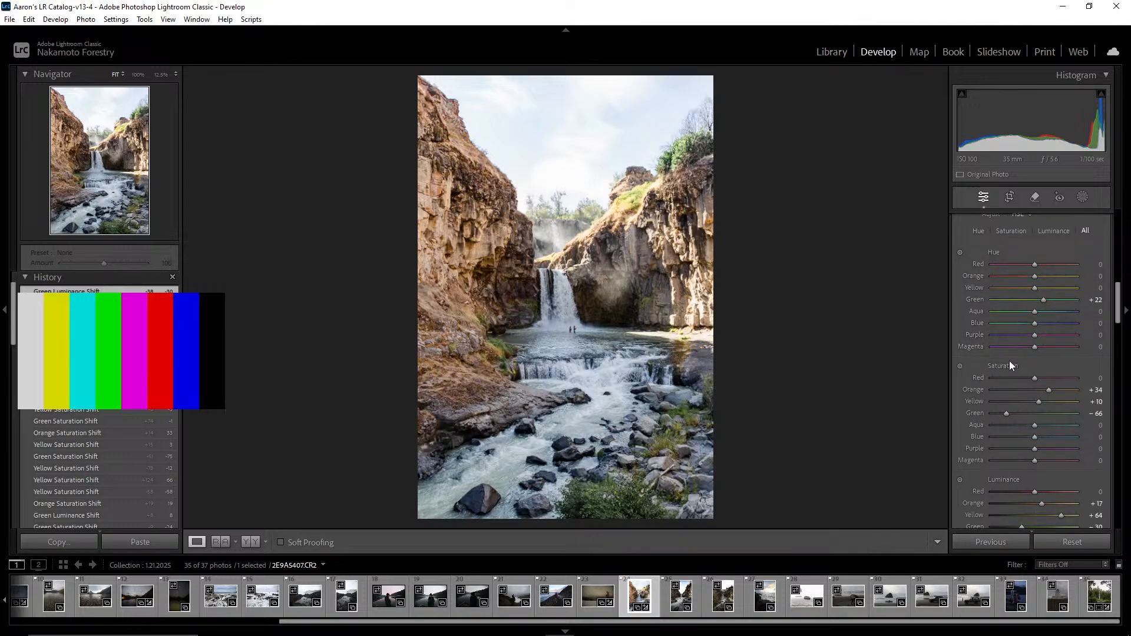
pyautogui.scroll(-3, 1009, 362)
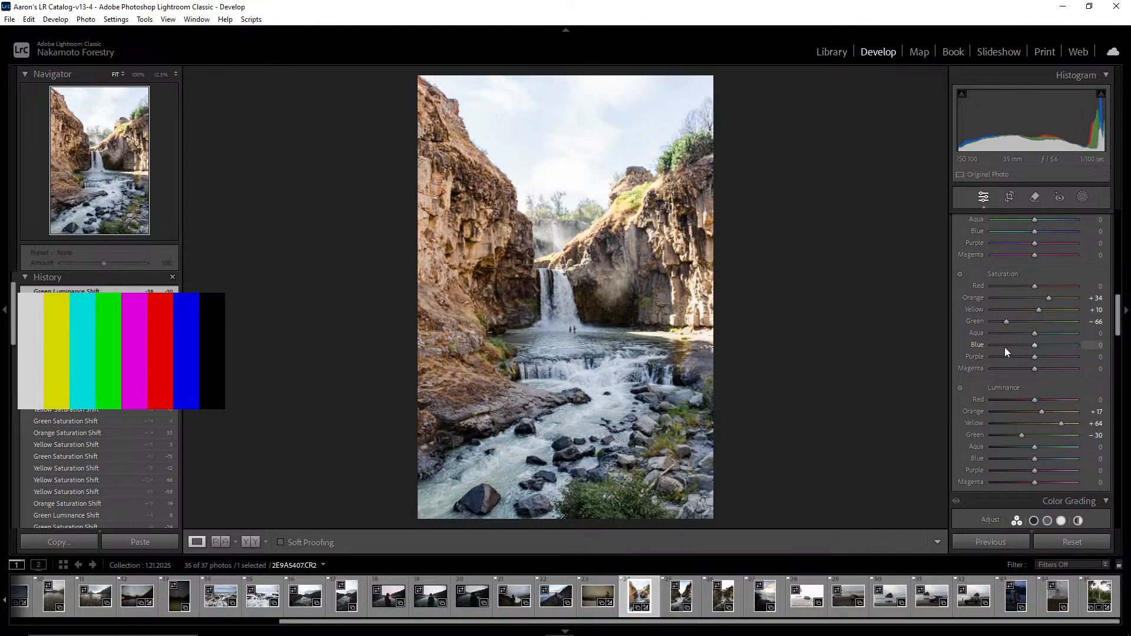
pyautogui.scroll(3, 1006, 345)
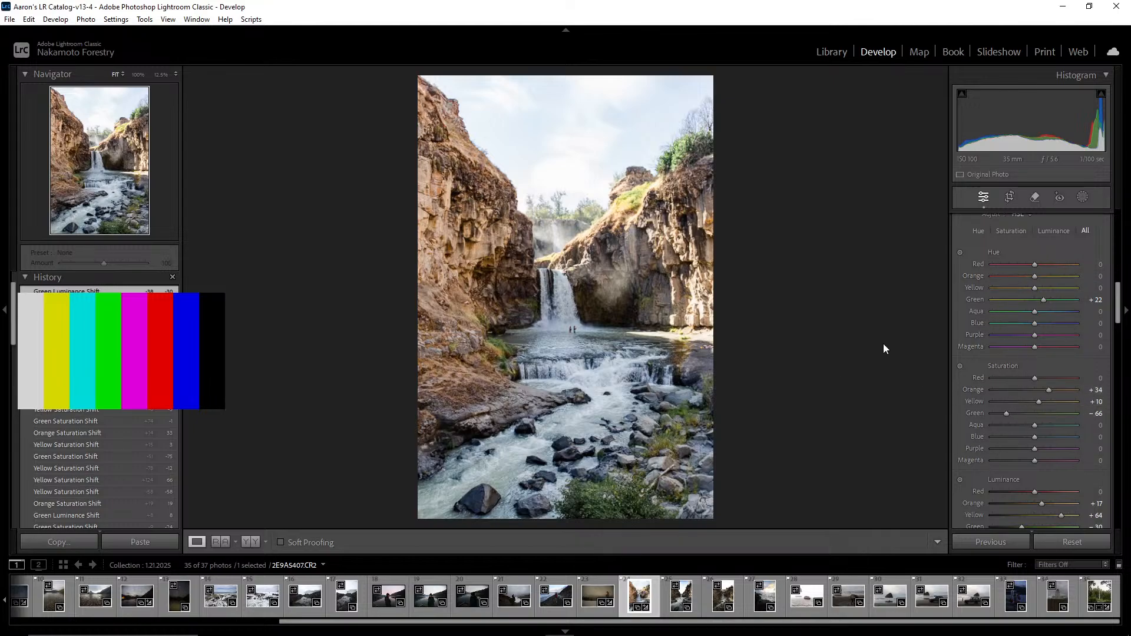
pyautogui.scroll(-3, 1030, 372)
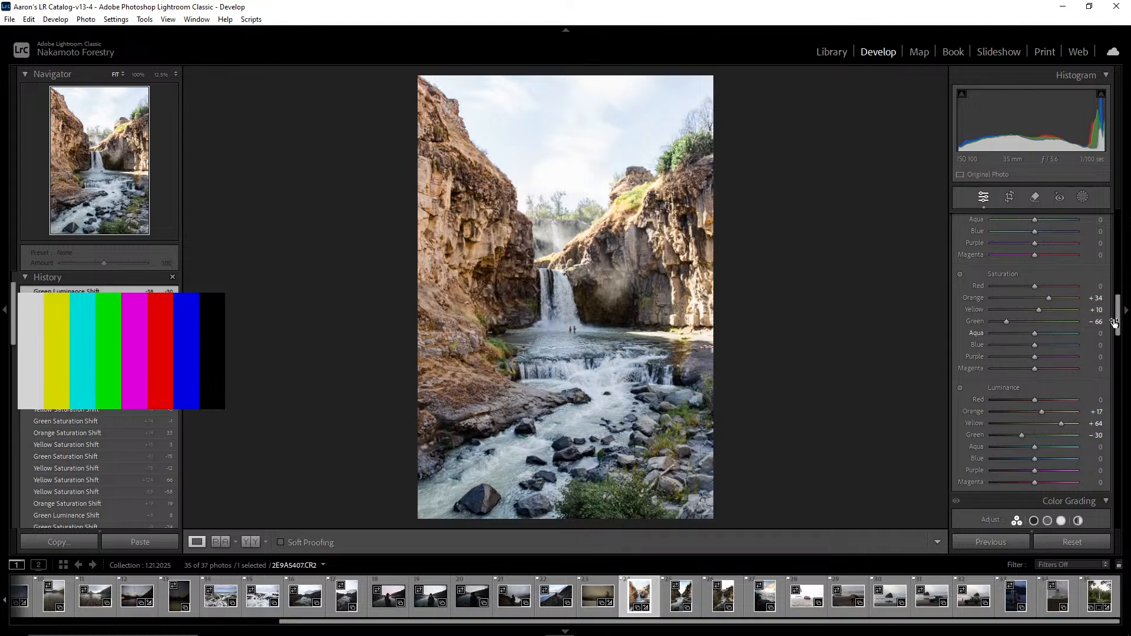
pyautogui.moveTo(1115, 321)
pyautogui.mouseDown()
pyautogui.moveTo(1121, 310)
pyautogui.moveTo(1123, 328)
pyautogui.mouseUp()
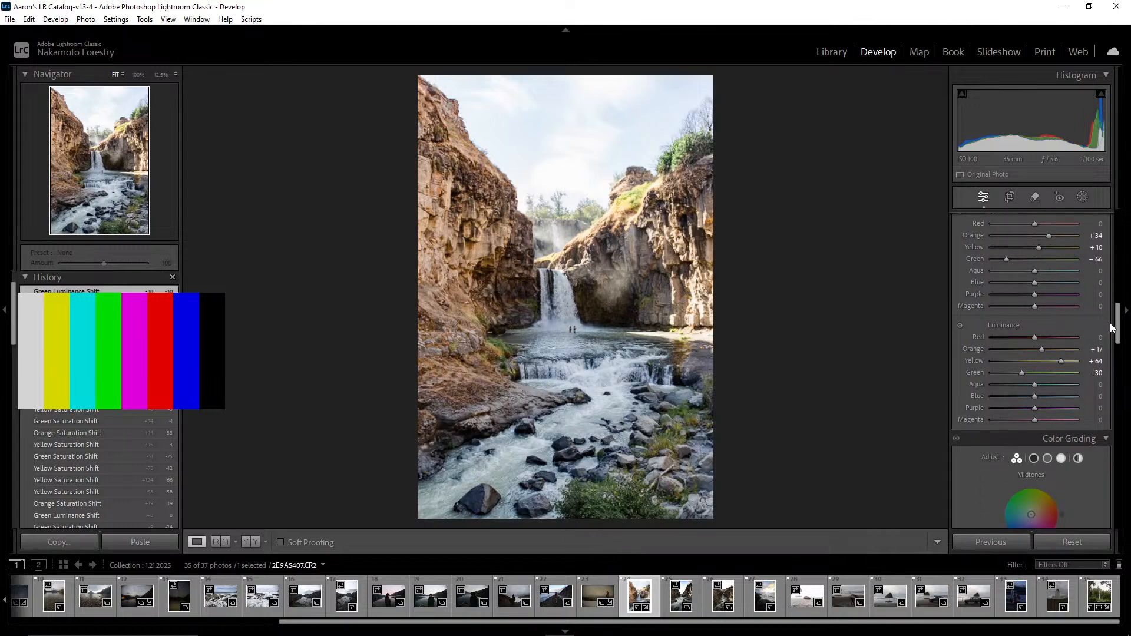
pyautogui.moveTo(1117, 324)
pyautogui.mouseDown()
pyautogui.moveTo(1119, 347)
pyautogui.moveTo(1118, 329)
pyautogui.mouseUp()
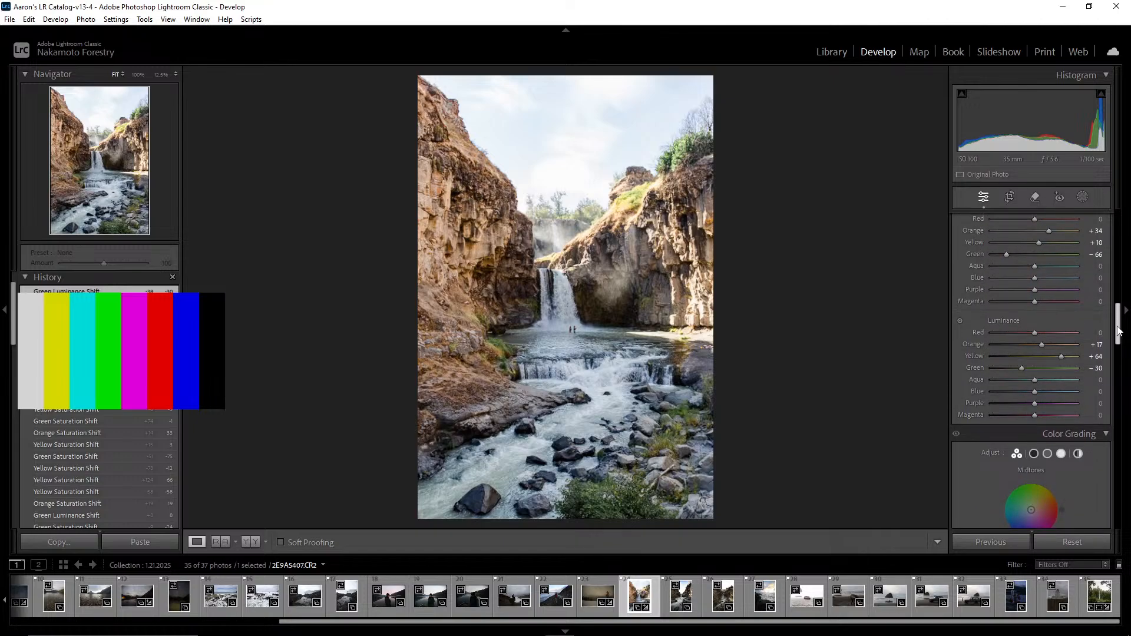
pyautogui.scroll(3, 1118, 330)
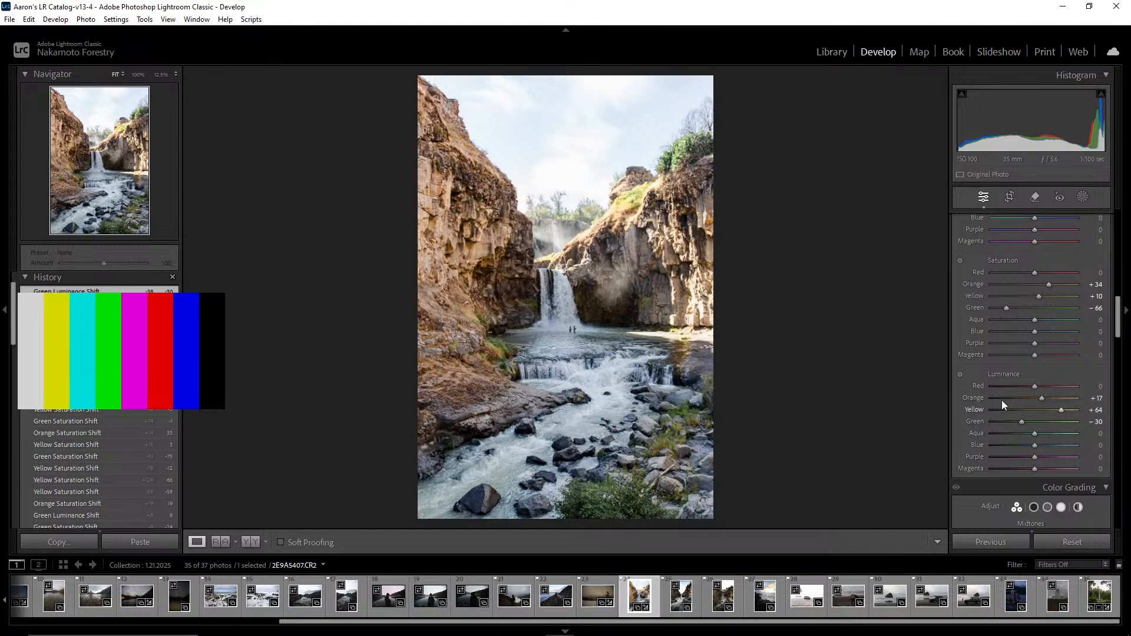
pyautogui.scroll(5, 1002, 401)
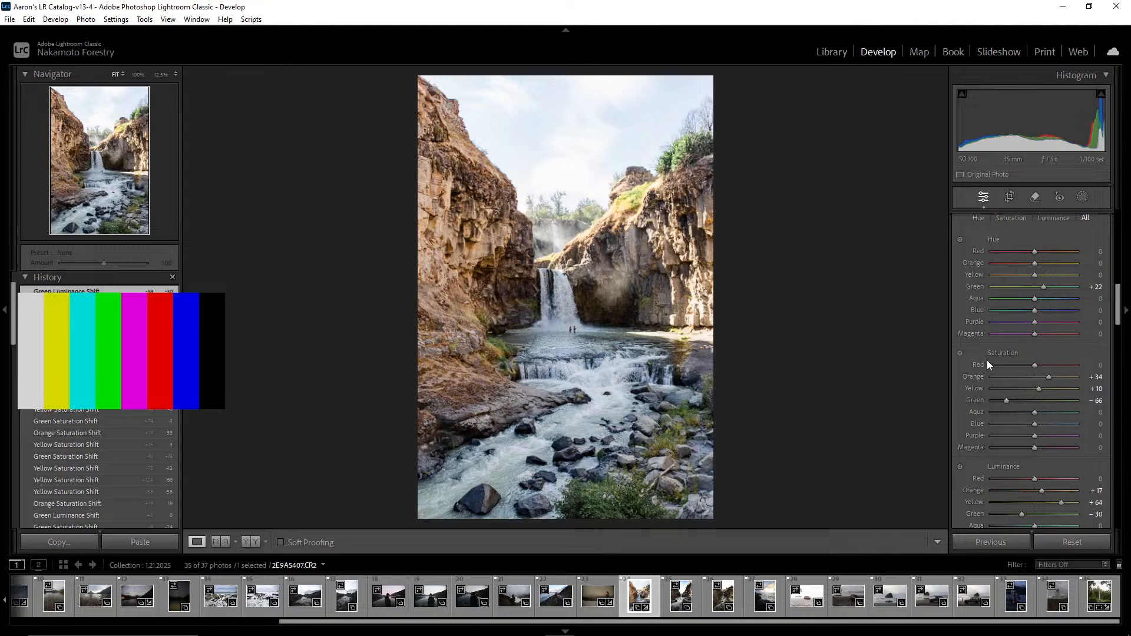
pyautogui.scroll(-15, 988, 359)
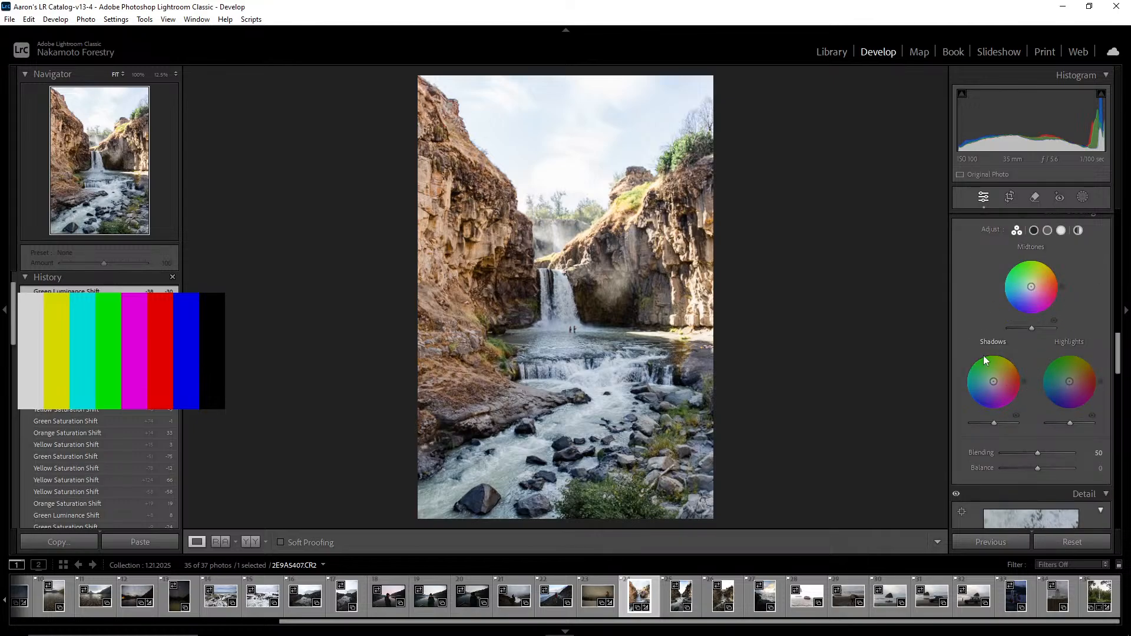
pyautogui.scroll(5, 1026, 368)
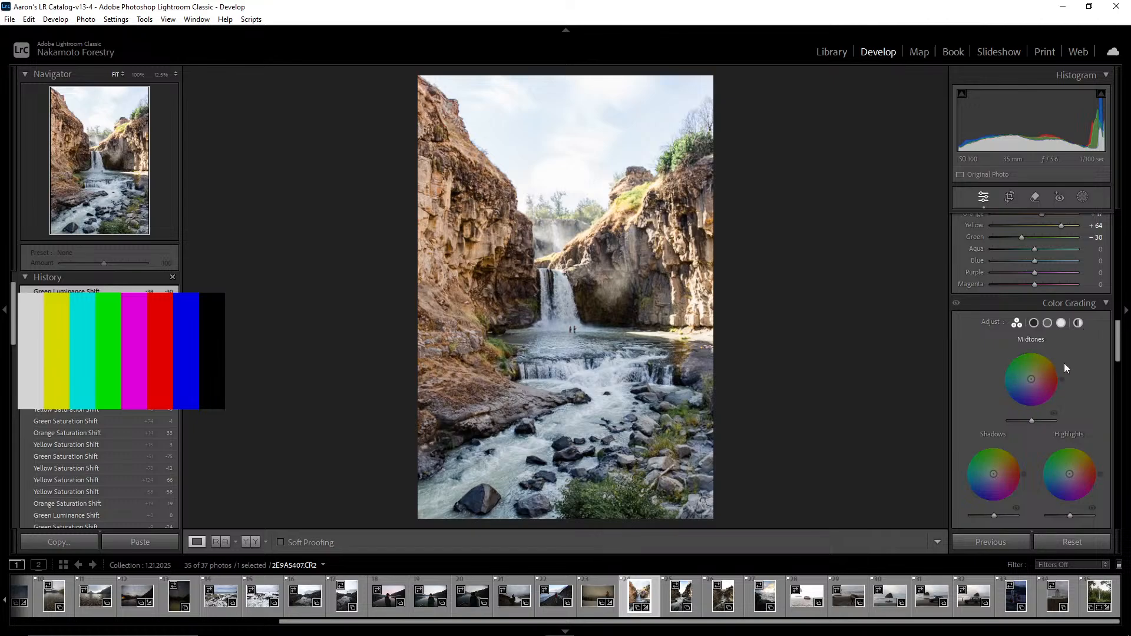
pyautogui.scroll(10, 1066, 377)
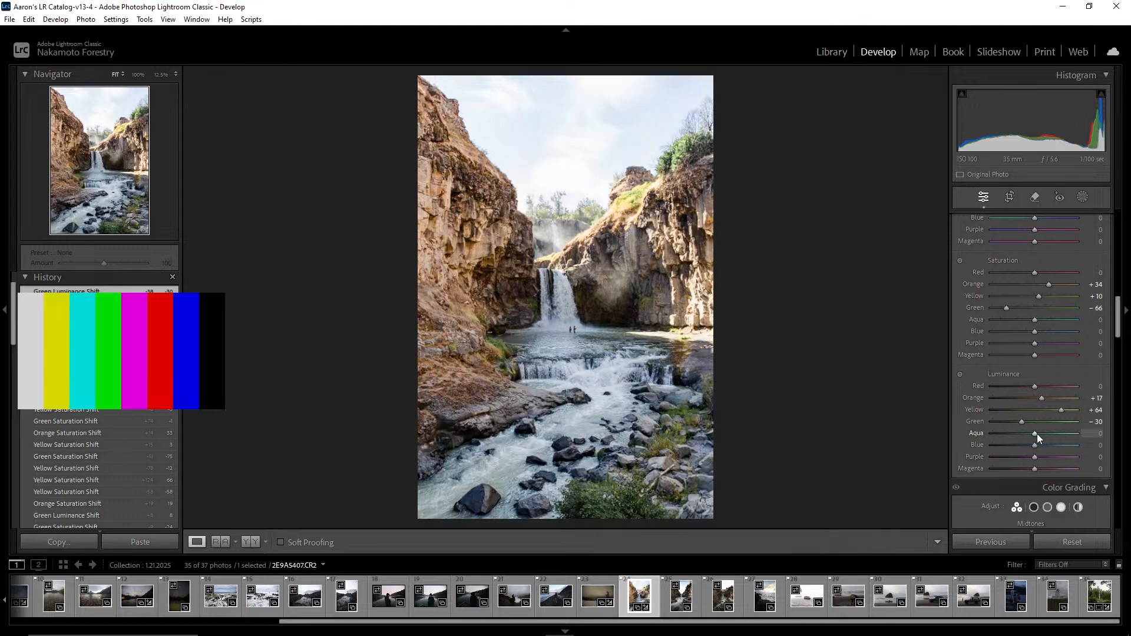
# Set the aqua saturation to +16 and the blue saturation to +45 in the Color Mixer
pyautogui.moveTo(1037, 434); pyautogui.dragTo(1037, 440)
pyautogui.scroll(3, 1079, 388)
pyautogui.moveTo(1034, 412); pyautogui.dragTo(1052, 428)
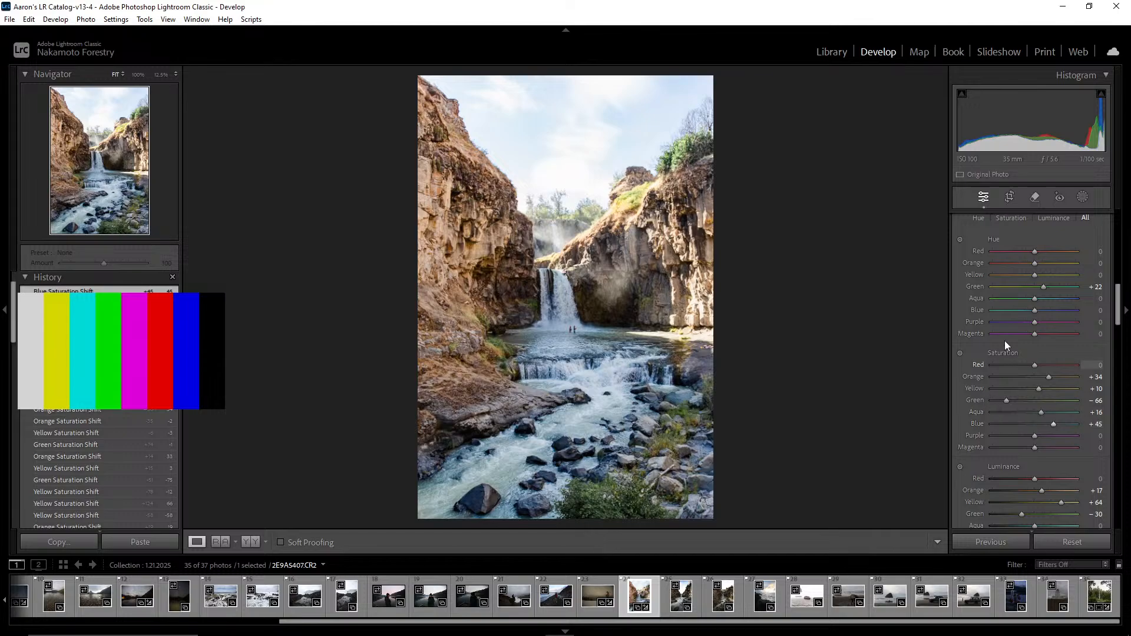
# Try a much cooler white balance by lowering the color temperature, and undo the change
pyautogui.scroll(10, 1069, 324)
pyautogui.scroll(3, 1069, 324)
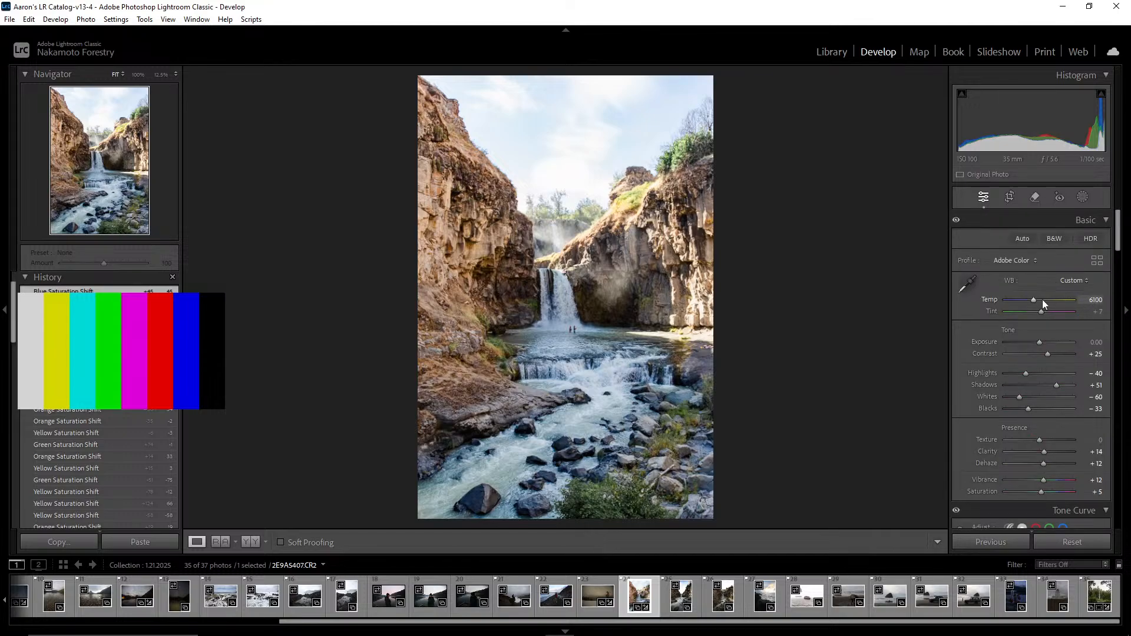
pyautogui.moveTo(1031, 301)
pyautogui.mouseDown()
pyautogui.moveTo(1046, 301)
pyautogui.moveTo(1019, 306)
pyautogui.mouseUp()
pyautogui.doubleClick(1018, 305)
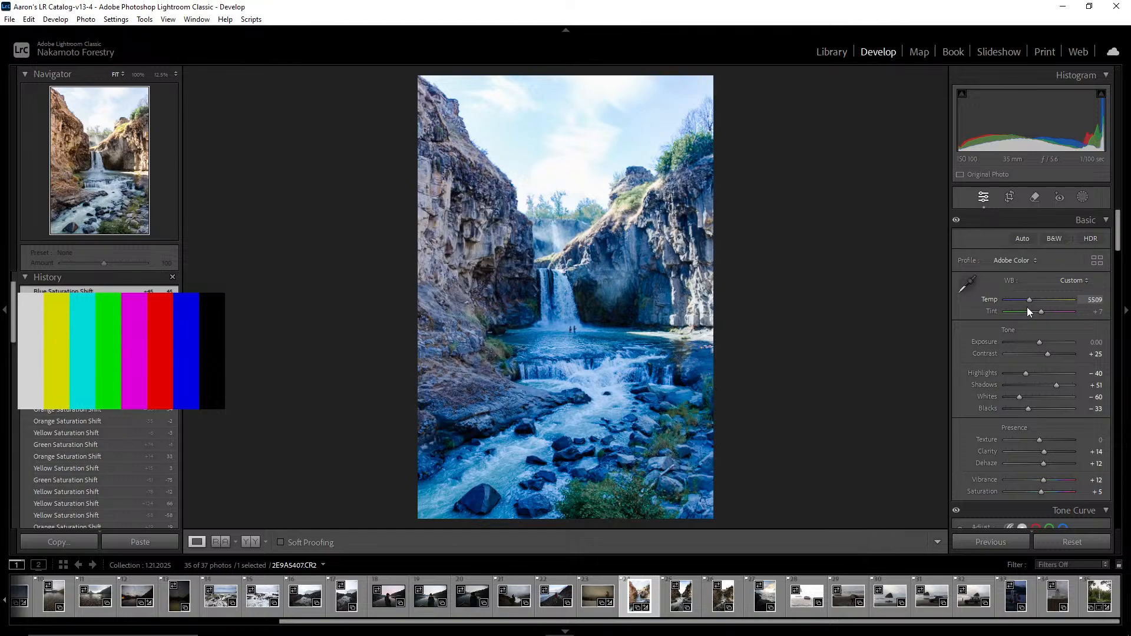
pyautogui.hotkey('ctrl', 'z')
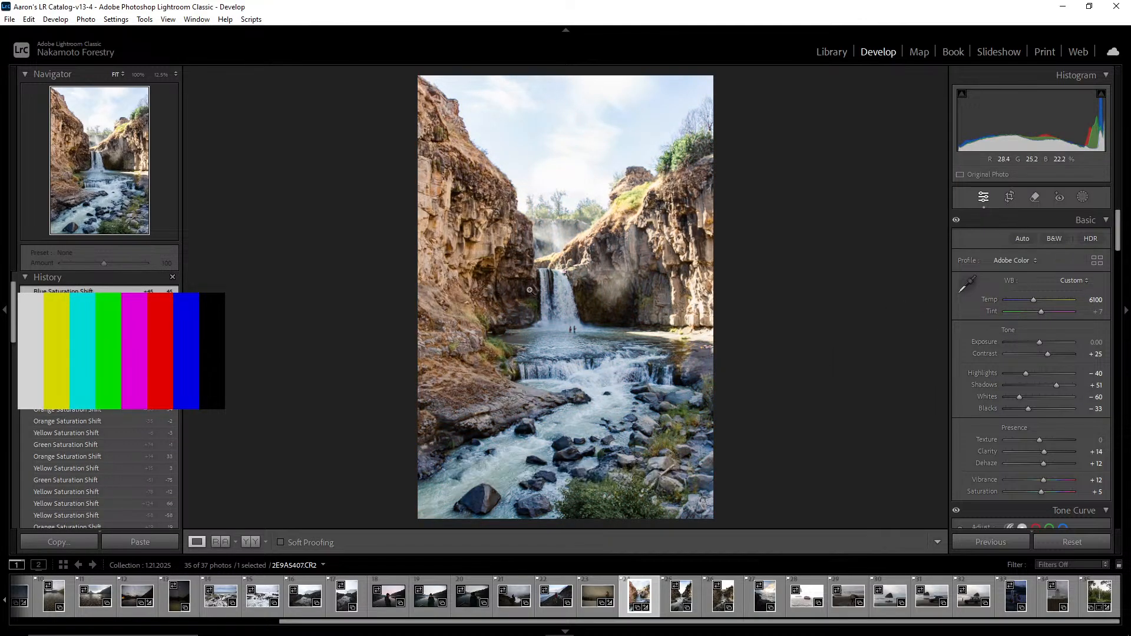
# Inspect the water at the waterfall up close, and return to the Color Mixer's saturation and luminance adjustments
pyautogui.click(570, 328)
pyautogui.click(569, 288)
pyautogui.scroll(-10, 1040, 330)
pyautogui.scroll(-3, 1002, 354)
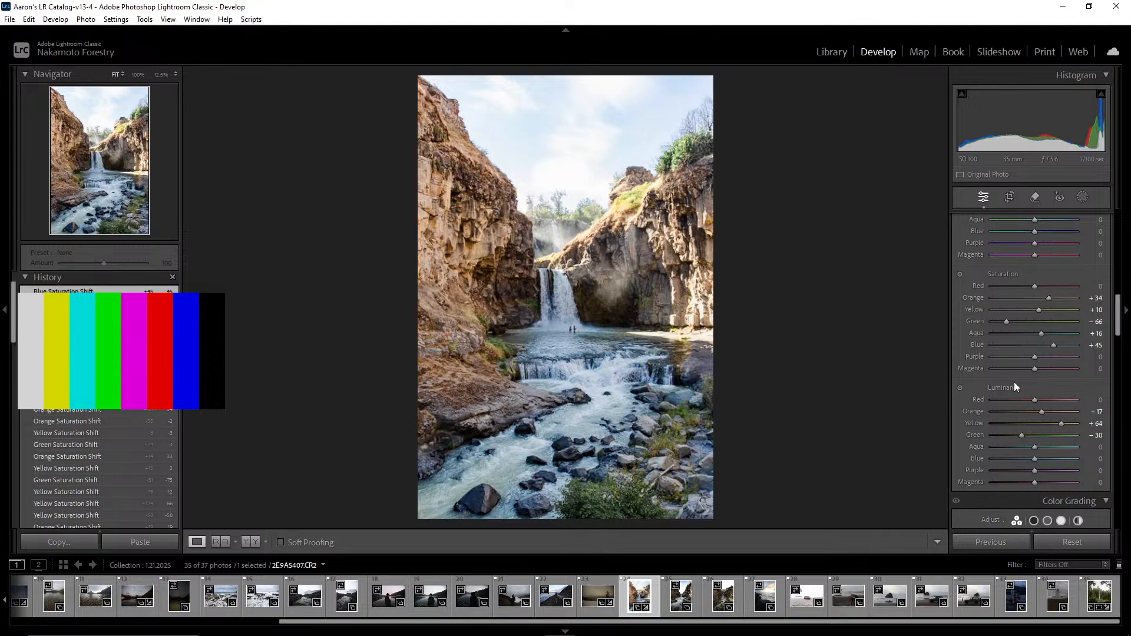
# Set the aqua hue to -10 and the blue hue to -8 in the Color Mixer
pyautogui.scroll(6, 1009, 381)
pyautogui.scroll(-6, 1043, 347)
pyautogui.moveTo(1119, 319); pyautogui.dragTo(1119, 312)
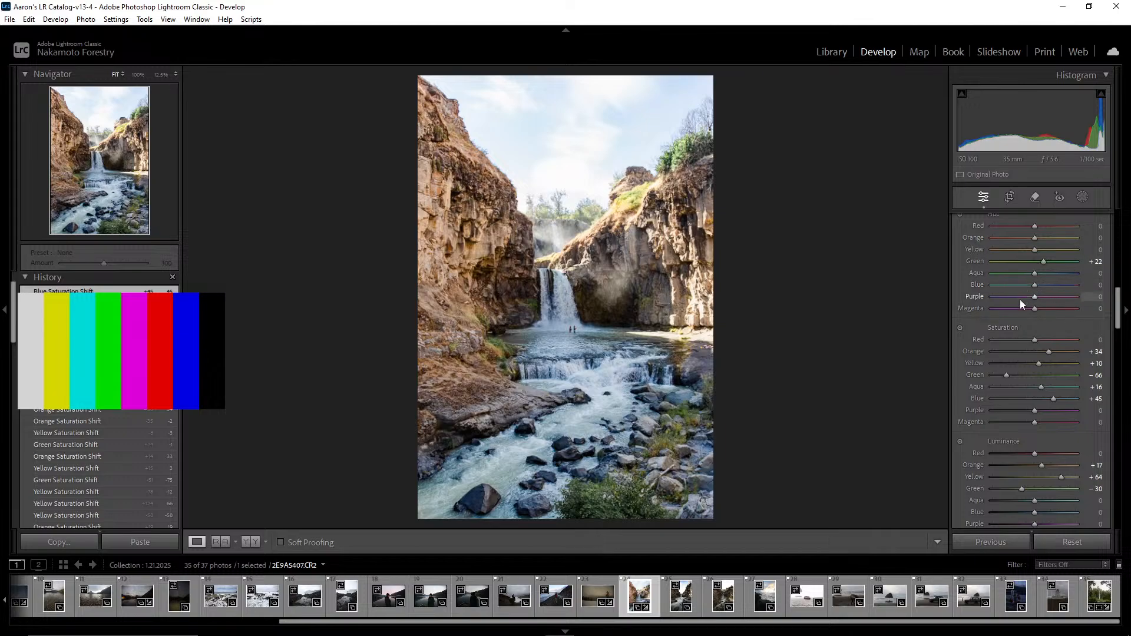
pyautogui.moveTo(1034, 274); pyautogui.dragTo(1030, 299)
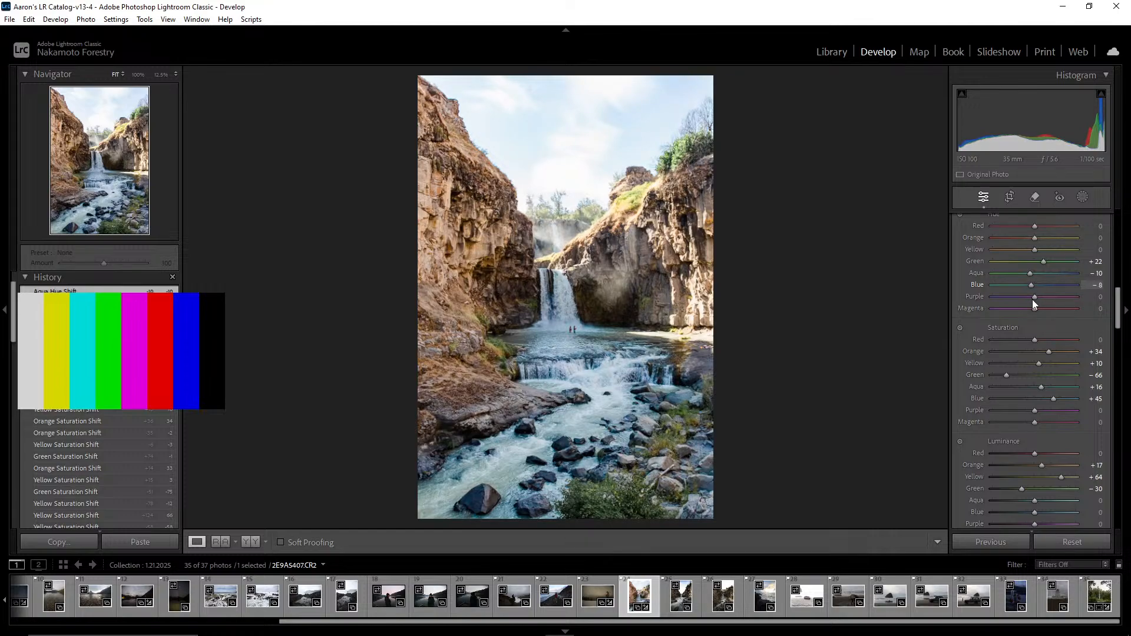
pyautogui.moveTo(1032, 299); pyautogui.dragTo(1032, 300)
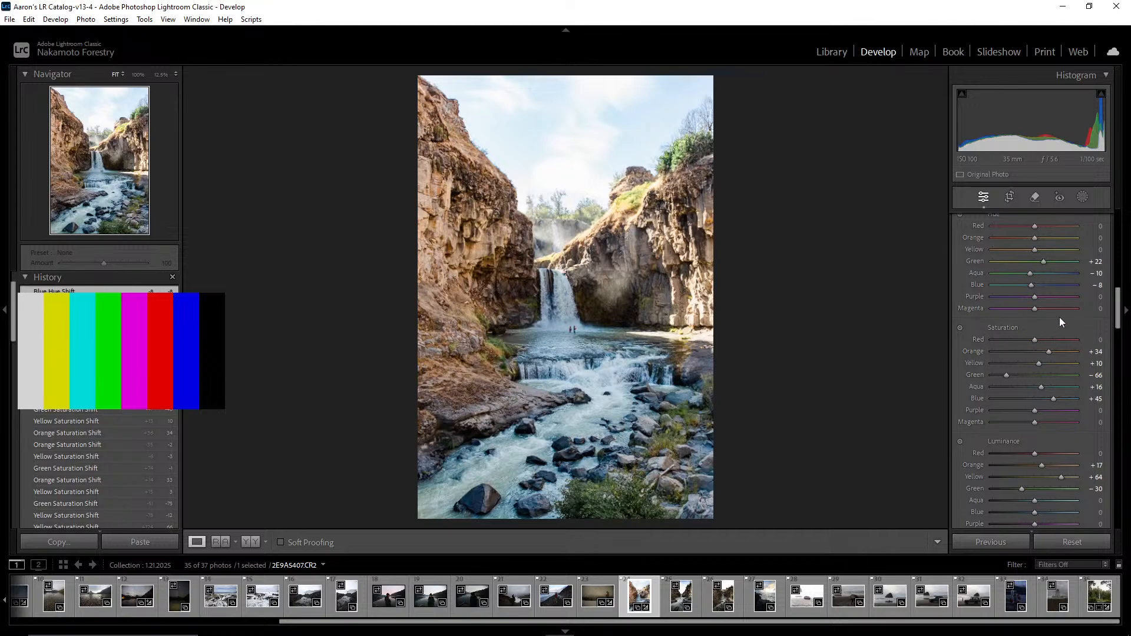
# Set the blue saturation to +40 in the Color Mixer and keep the aqua saturation at +16
pyautogui.scroll(-2, 1061, 321)
pyautogui.moveTo(1053, 307)
pyautogui.mouseDown()
pyautogui.moveTo(1031, 308)
pyautogui.moveTo(1062, 310)
pyautogui.moveTo(1051, 314)
pyautogui.mouseUp()
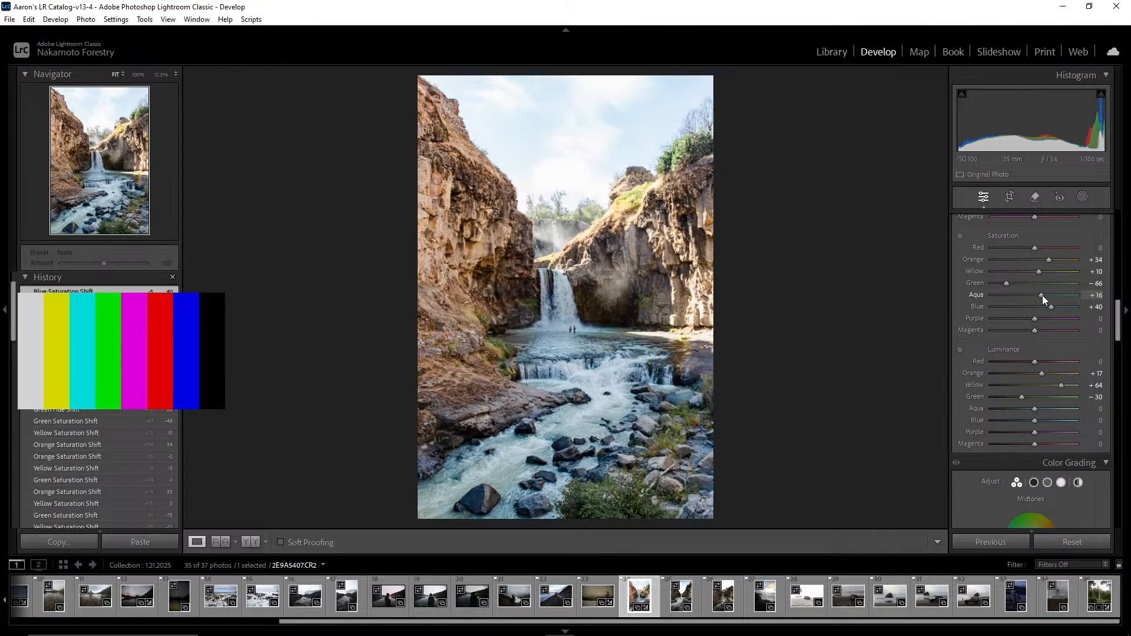
pyautogui.moveTo(1005, 304); pyautogui.dragTo(1042, 308)
# Set the aqua luminance to +45 in the Color Mixer, checking the water below the waterfall up close
pyautogui.moveTo(1119, 315); pyautogui.dragTo(1118, 327)
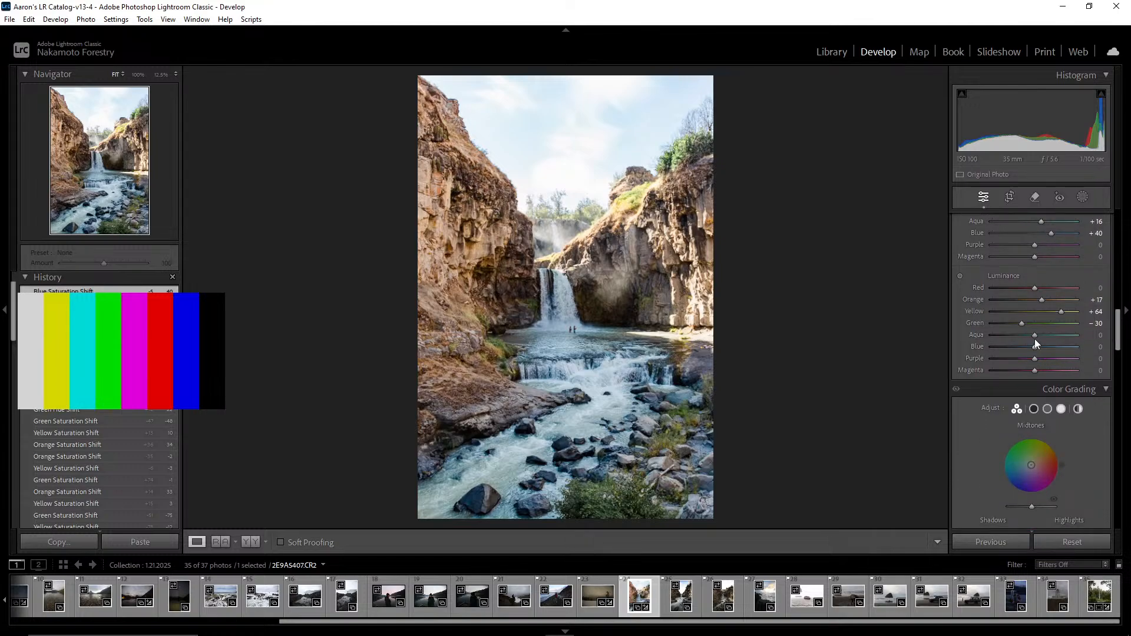
pyautogui.moveTo(1035, 336)
pyautogui.mouseDown()
pyautogui.moveTo(1064, 336)
pyautogui.moveTo(1011, 338)
pyautogui.moveTo(1035, 340)
pyautogui.mouseUp()
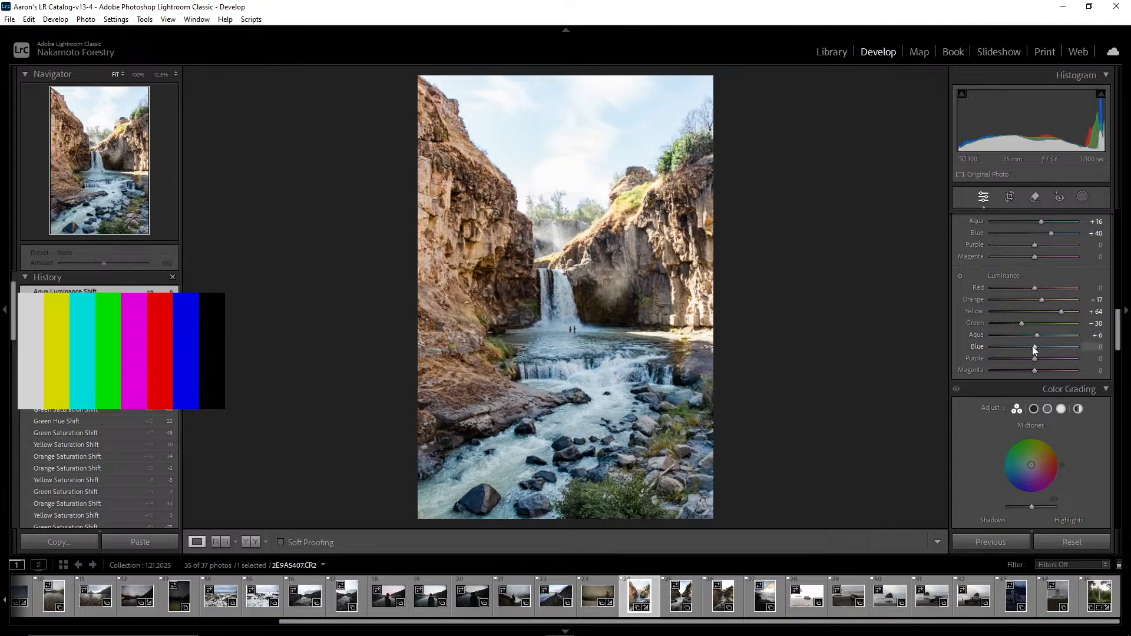
pyautogui.click(600, 329)
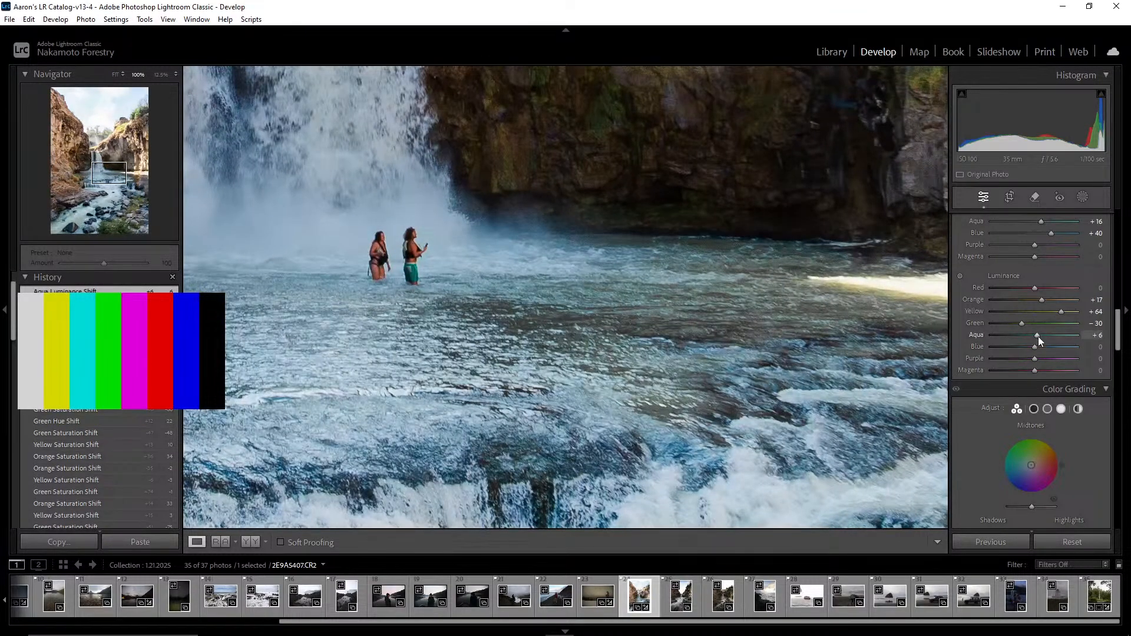
pyautogui.moveTo(1010, 334); pyautogui.dragTo(1053, 337)
pyautogui.click(743, 323)
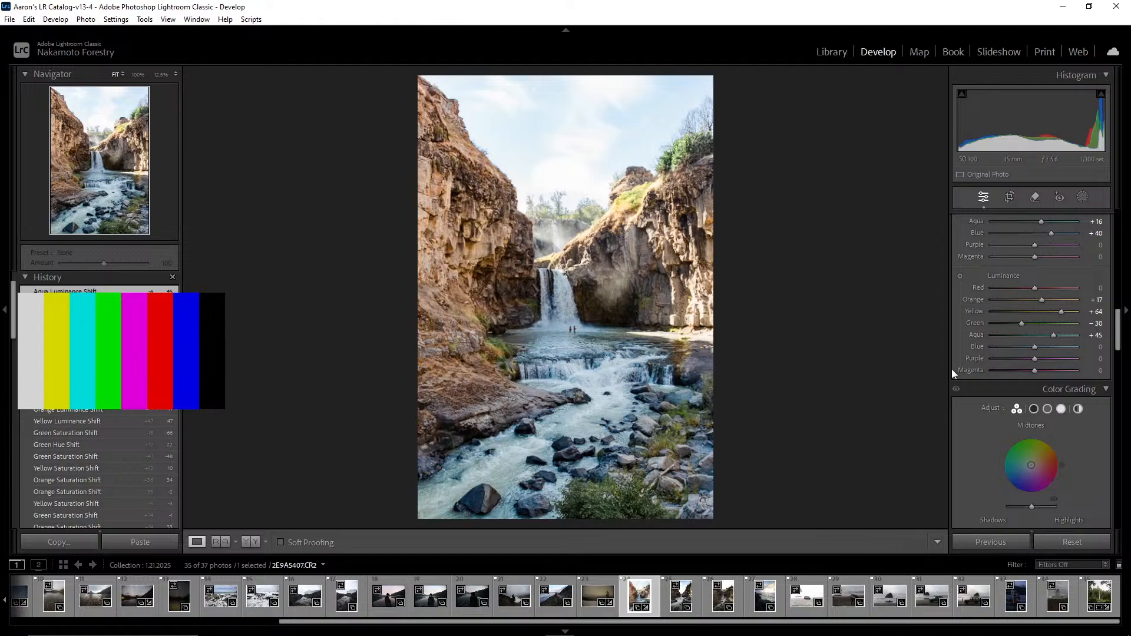
# Set the blue luminance to +6 in the Color Mixer and inspect the rapids at 100%
pyautogui.moveTo(1035, 347)
pyautogui.mouseDown()
pyautogui.moveTo(1049, 348)
pyautogui.moveTo(981, 359)
pyautogui.moveTo(1058, 361)
pyautogui.moveTo(1035, 362)
pyautogui.mouseUp()
pyautogui.moveTo(1043, 363); pyautogui.dragTo(1036, 365)
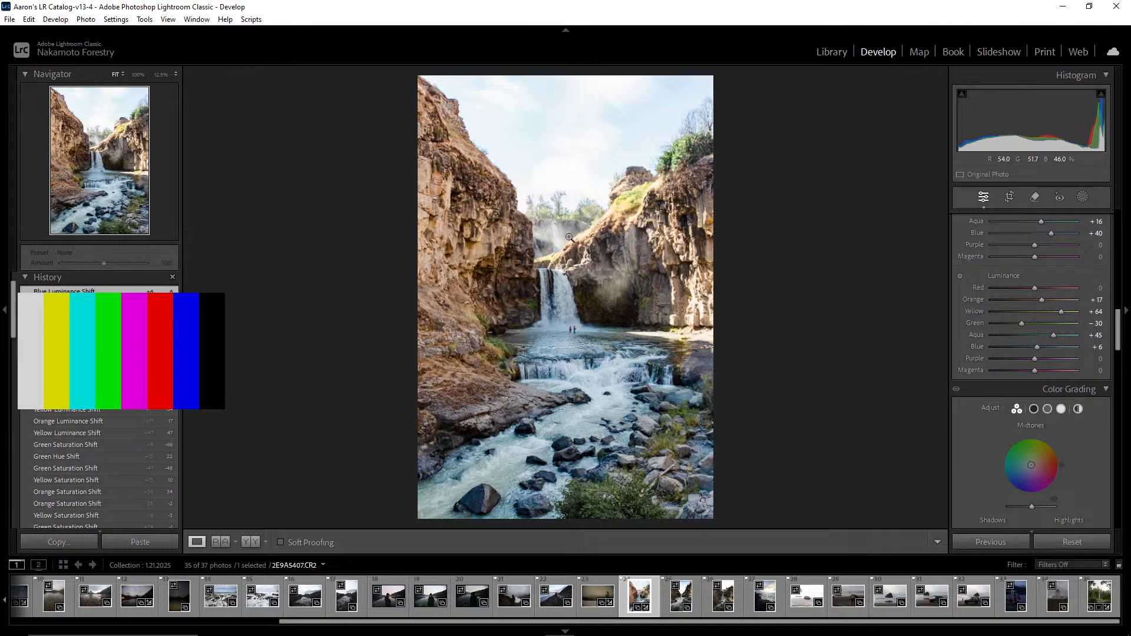
pyautogui.click(591, 382)
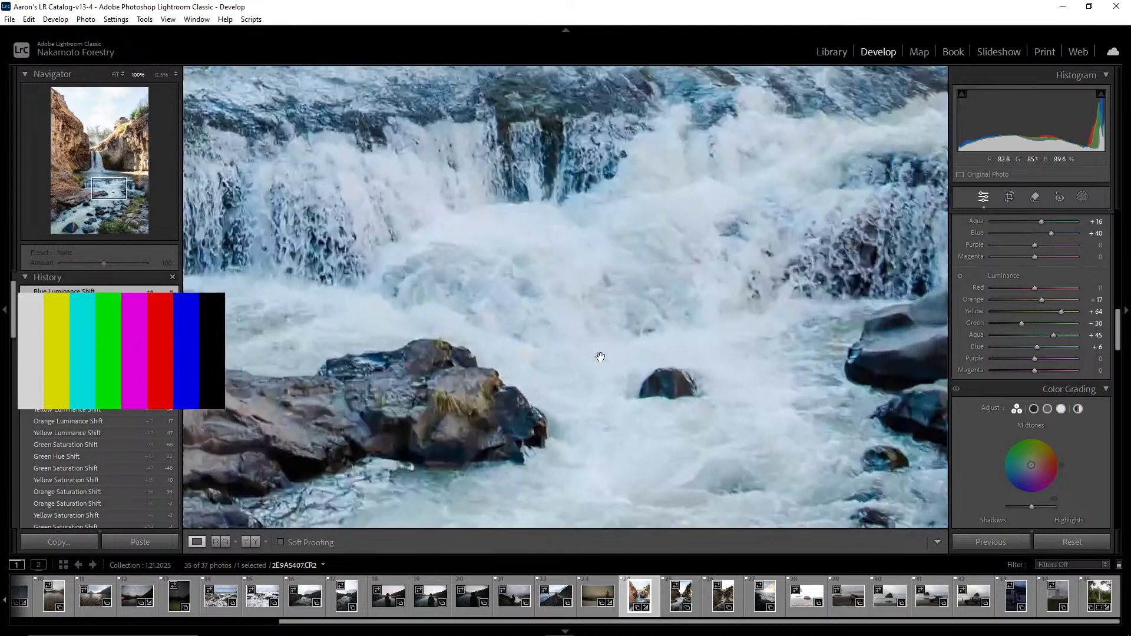
pyautogui.click(479, 287)
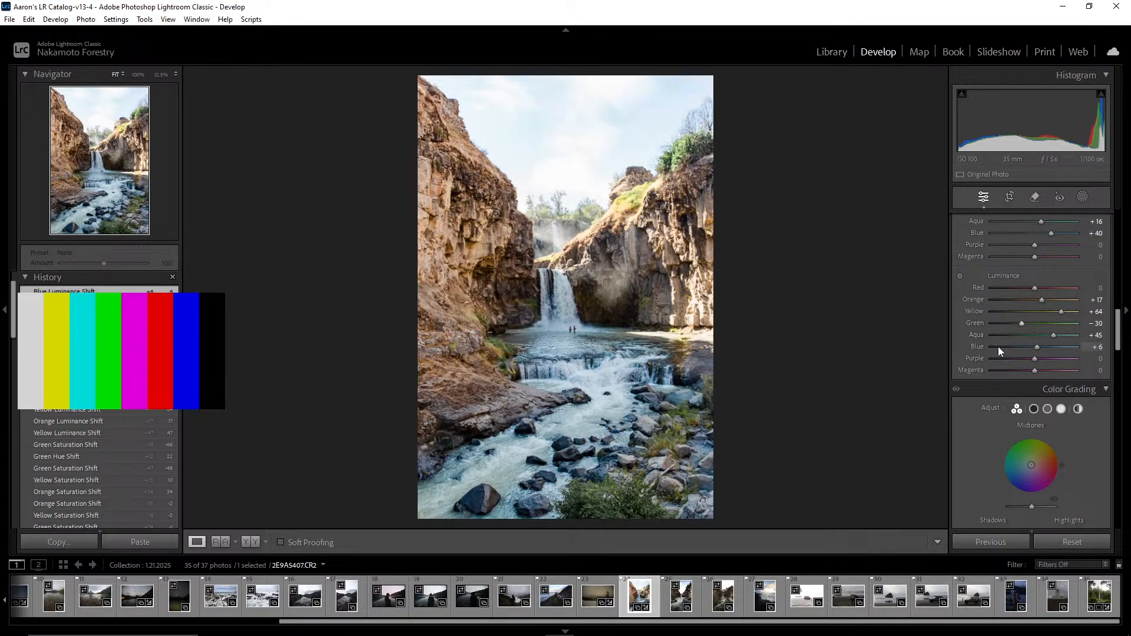
# Try yellow, cyan and orange tints on the midtones in Color Grading
pyautogui.scroll(-3, 996, 365)
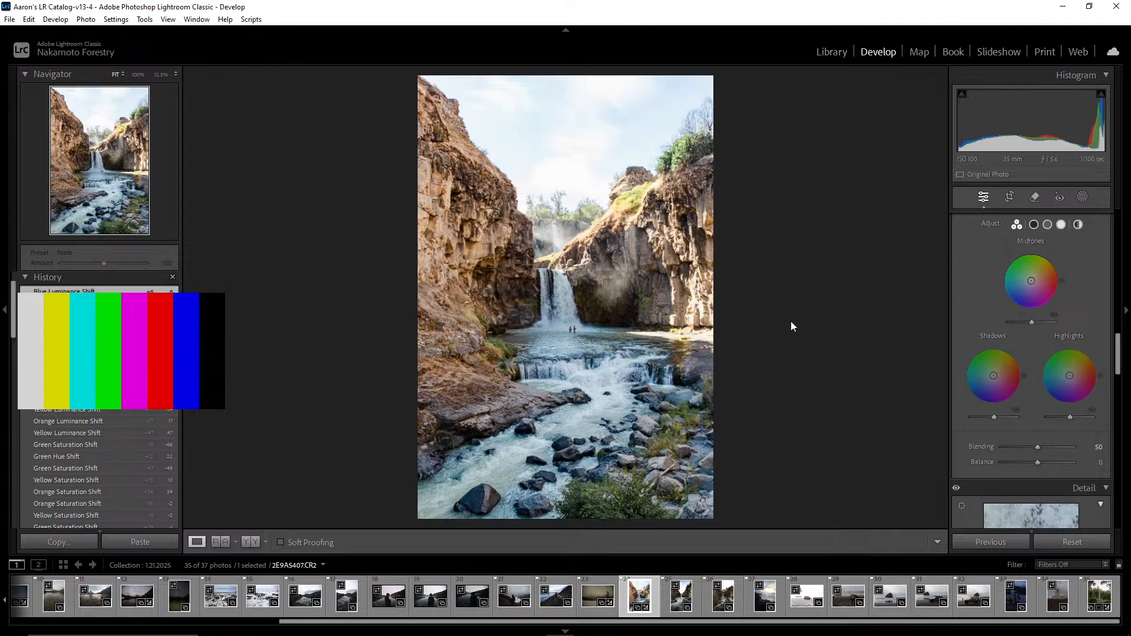
pyautogui.click(529, 276)
pyautogui.click(529, 277)
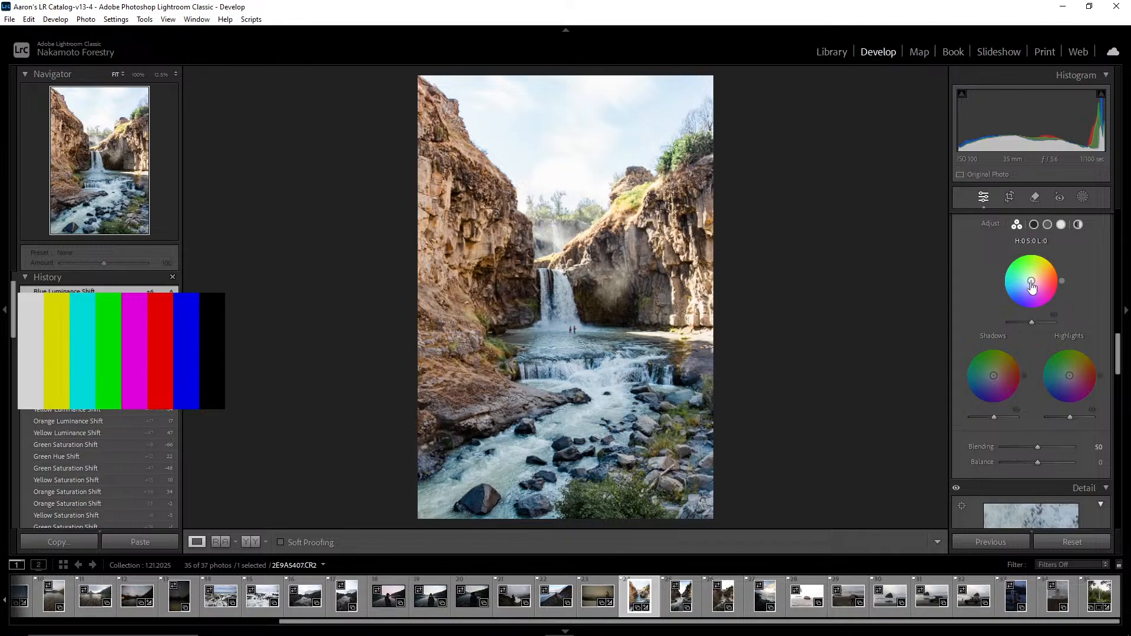
pyautogui.moveTo(1031, 281); pyautogui.dragTo(1032, 286)
pyautogui.moveTo(1032, 285); pyautogui.dragTo(1034, 276)
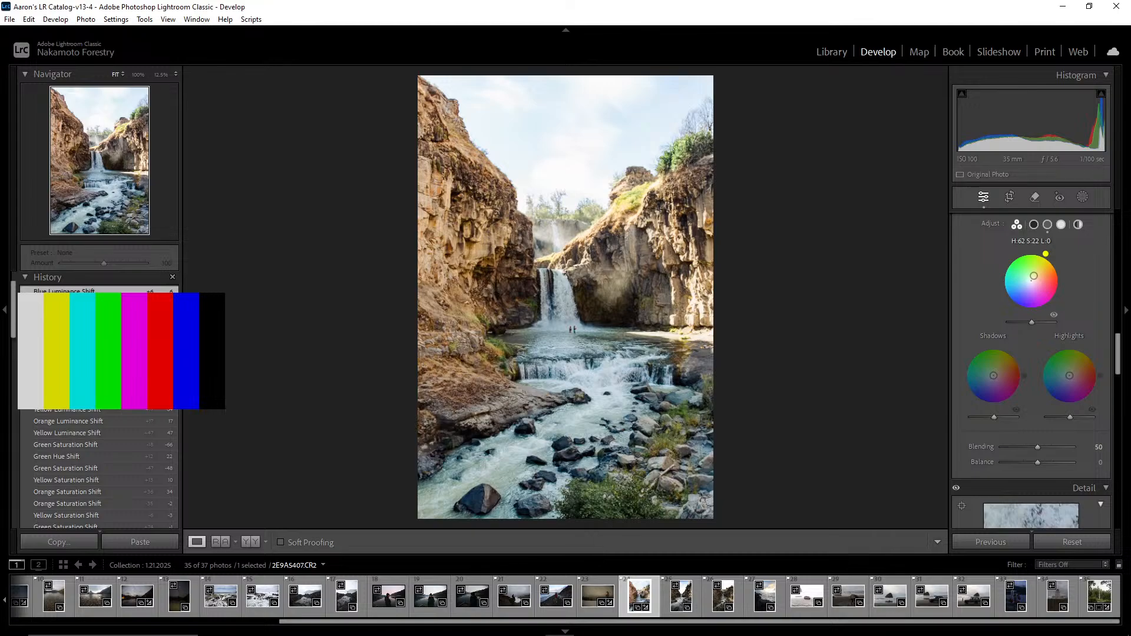
pyautogui.moveTo(1035, 276); pyautogui.dragTo(1026, 279)
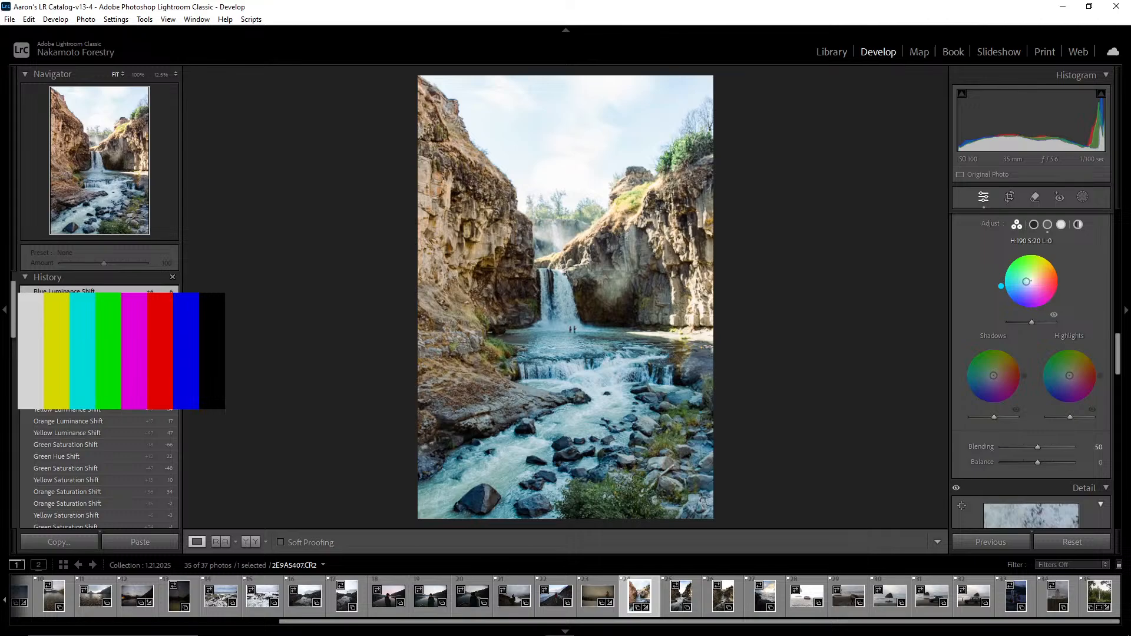
pyautogui.moveTo(1027, 283); pyautogui.dragTo(1034, 277)
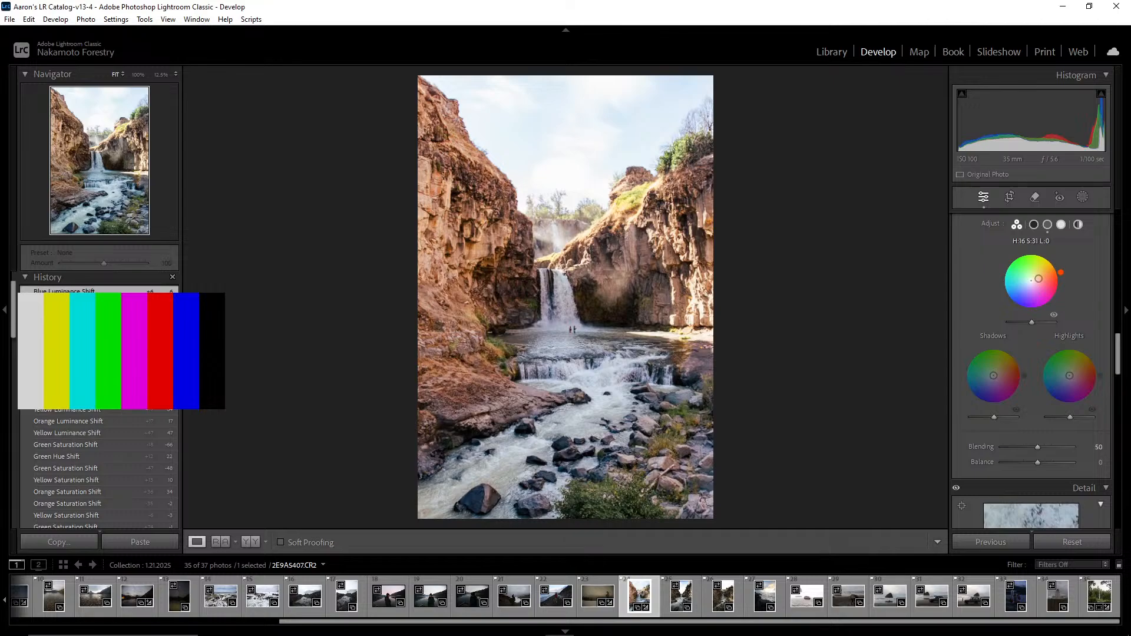
# Tint the midtones a subtle yellow in Color Grading with hue 59 and saturation 9, and check the effect on the rocks
pyautogui.moveTo(1038, 281); pyautogui.dragTo(1036, 277)
pyautogui.moveTo(1034, 276); pyautogui.dragTo(1029, 284)
pyautogui.doubleClick(1034, 275)
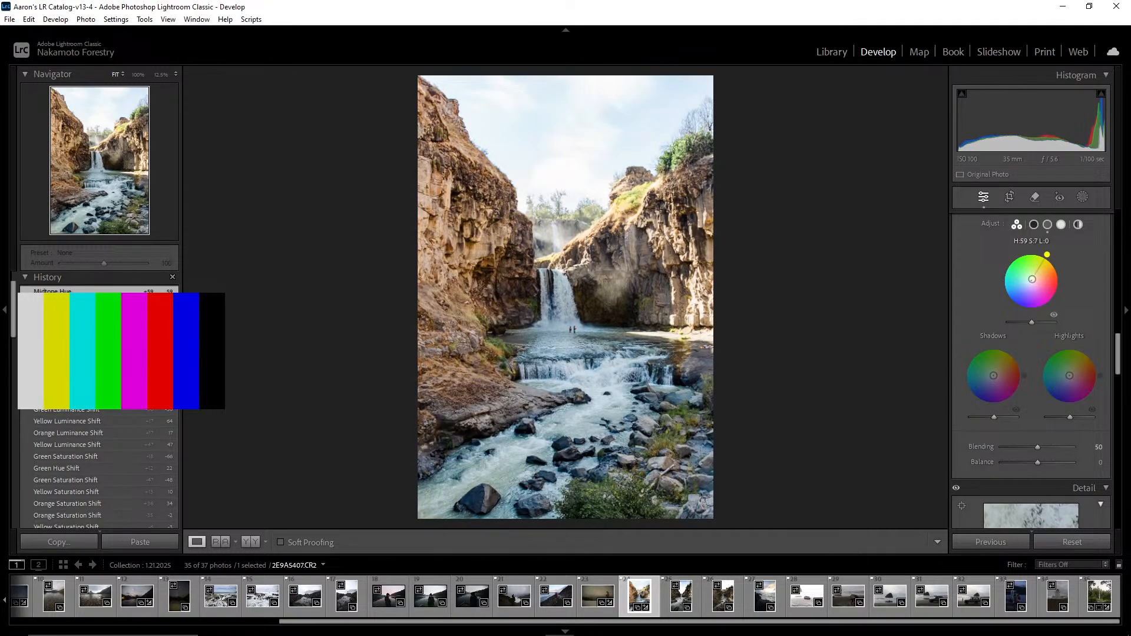
pyautogui.moveTo(1032, 279)
pyautogui.mouseDown()
pyautogui.moveTo(1039, 268)
pyautogui.moveTo(1031, 281)
pyautogui.mouseUp()
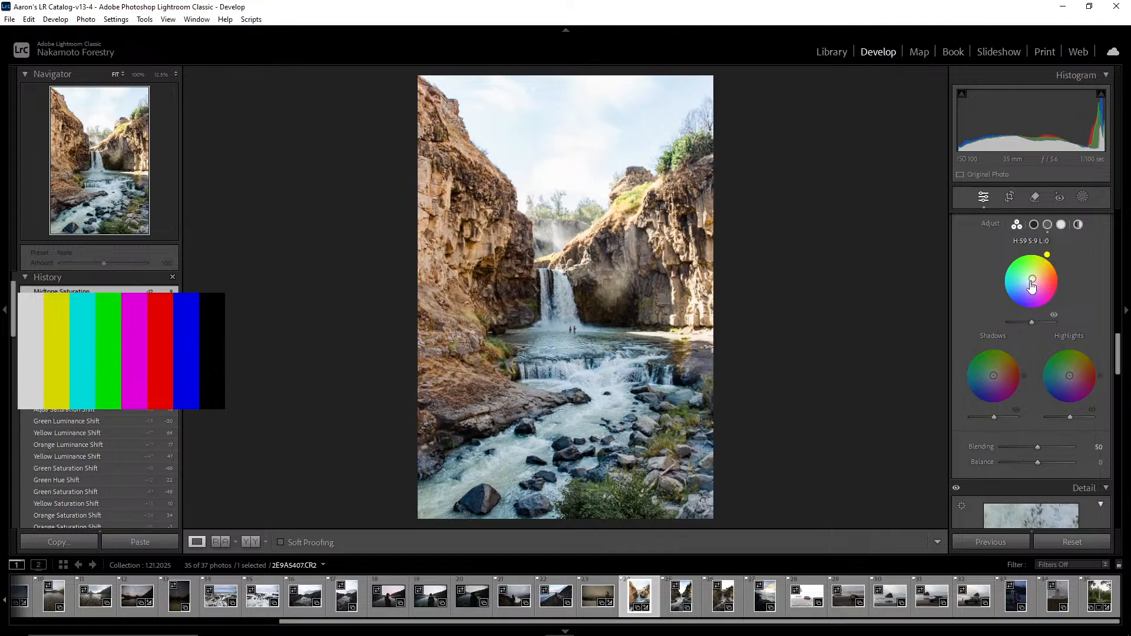
pyautogui.click(588, 289)
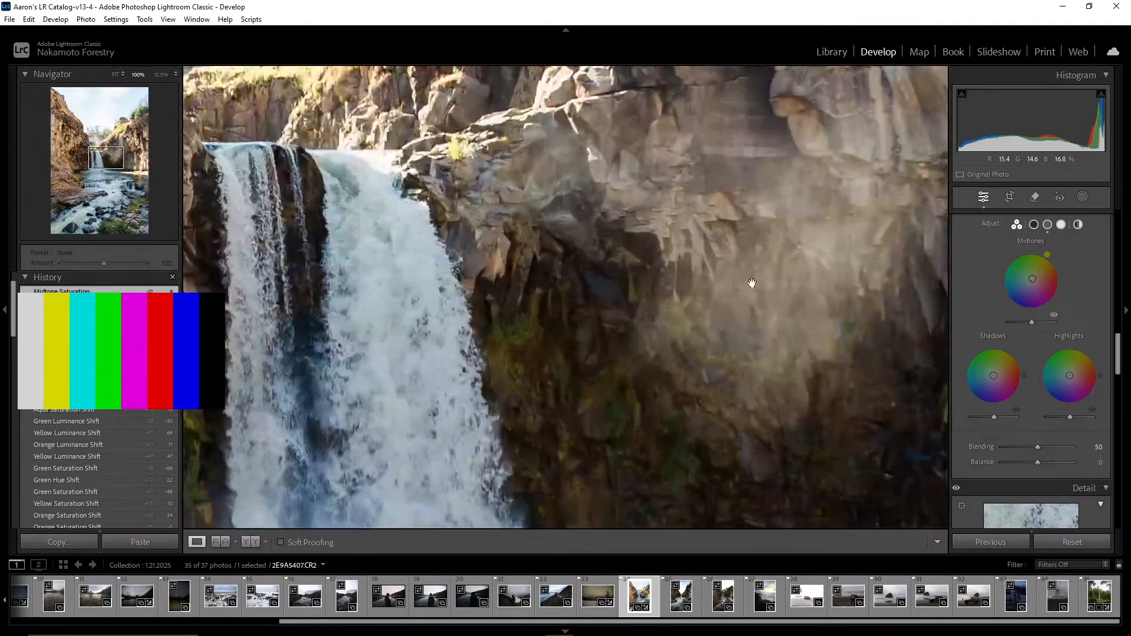
pyautogui.click(588, 289)
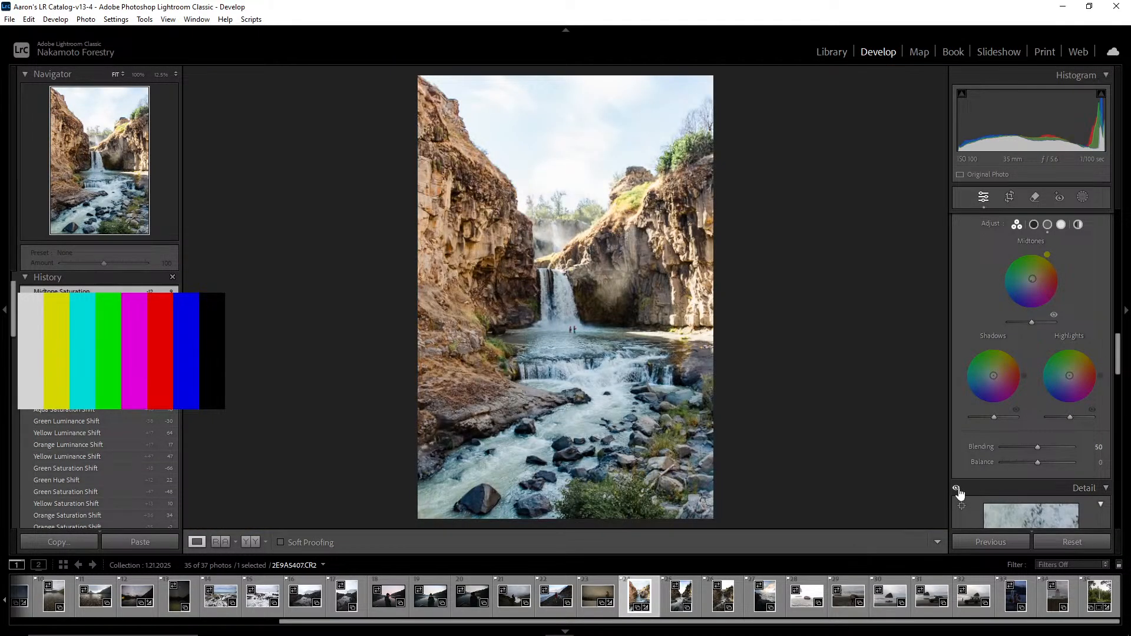
pyautogui.scroll(2, 972, 243)
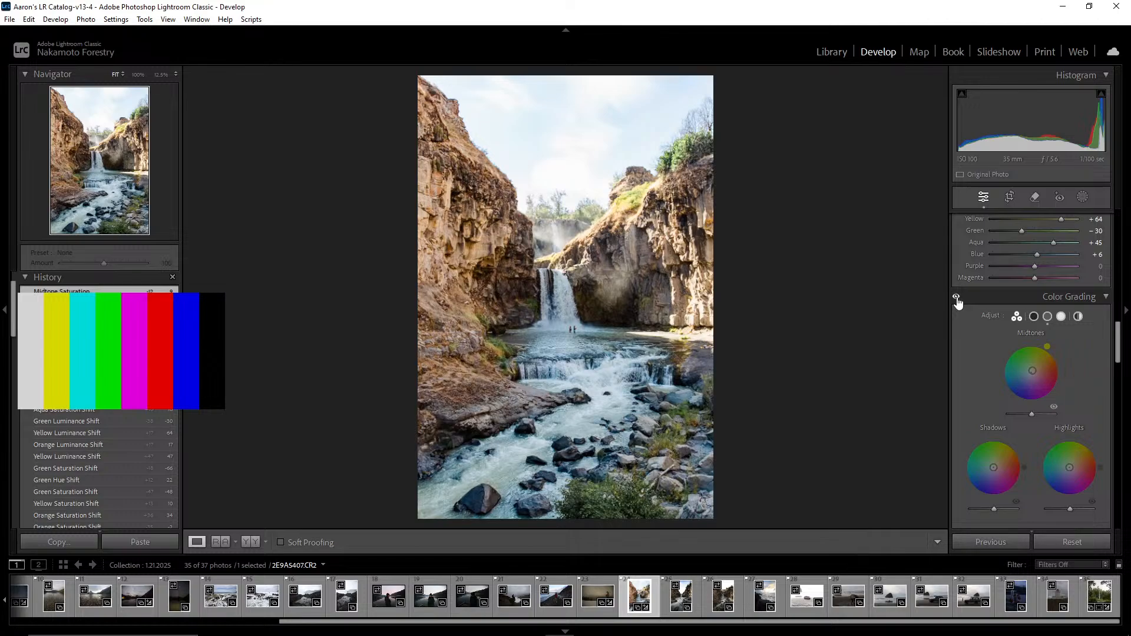
pyautogui.scroll(-2, 1030, 321)
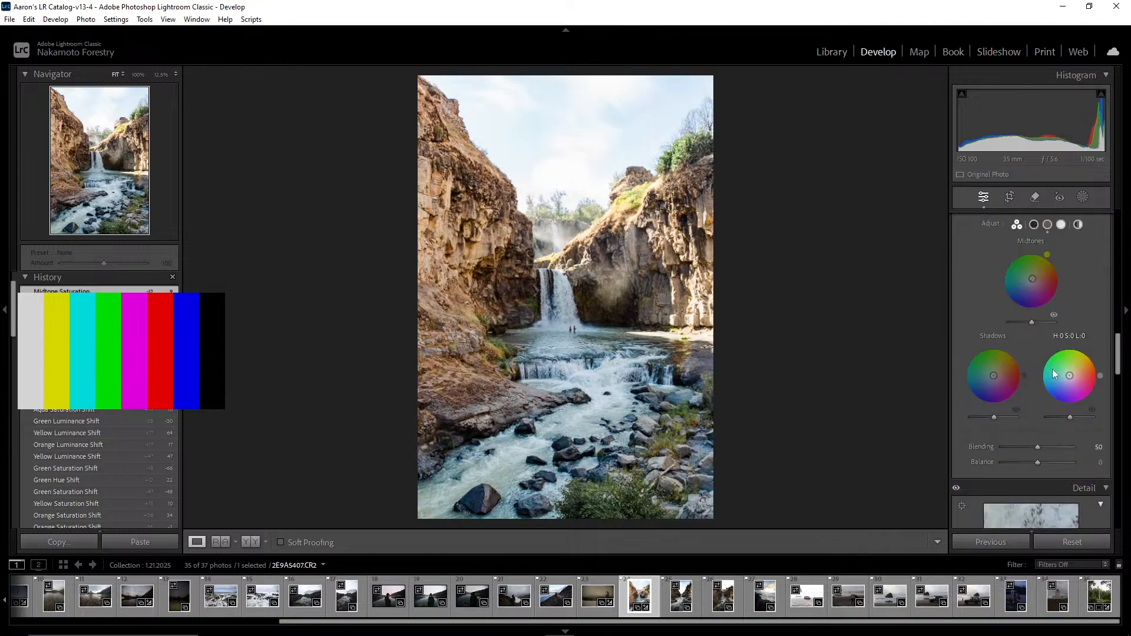
# Tint the shadows a faint orange in Color Grading with hue 24 and a very low saturation
pyautogui.moveTo(993, 380)
pyautogui.mouseDown()
pyautogui.moveTo(1003, 374)
pyautogui.moveTo(985, 381)
pyautogui.moveTo(999, 372)
pyautogui.moveTo(970, 356)
pyautogui.moveTo(983, 362)
pyautogui.moveTo(972, 361)
pyautogui.moveTo(977, 379)
pyautogui.moveTo(987, 366)
pyautogui.moveTo(988, 383)
pyautogui.moveTo(994, 375)
pyautogui.mouseUp()
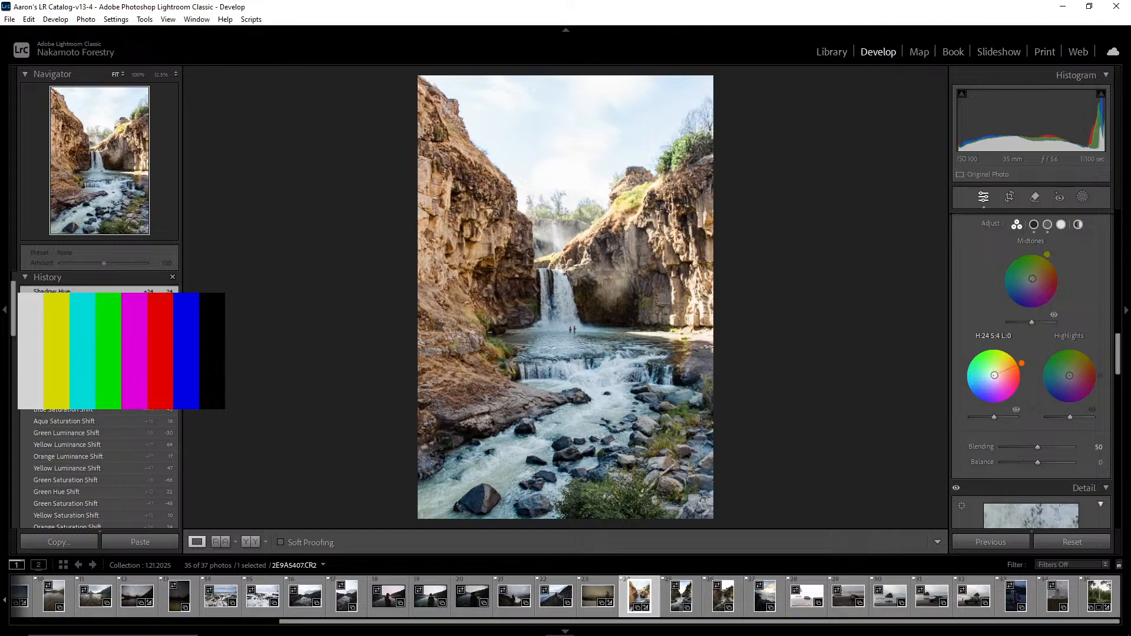
pyautogui.moveTo(994, 375); pyautogui.dragTo(994, 376)
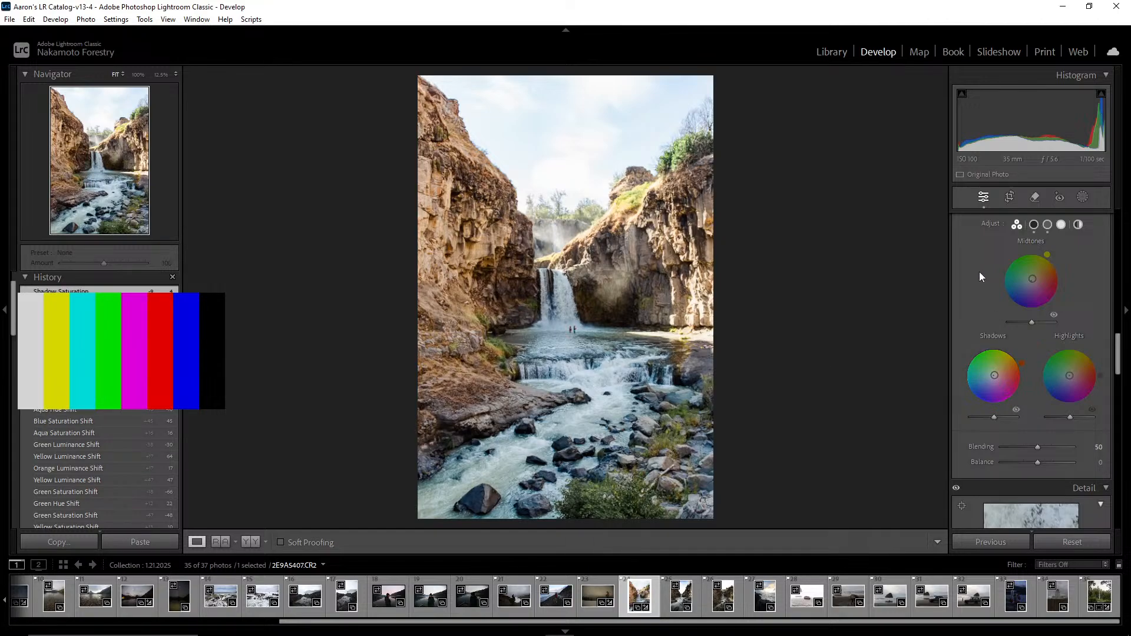
pyautogui.scroll(3, 982, 247)
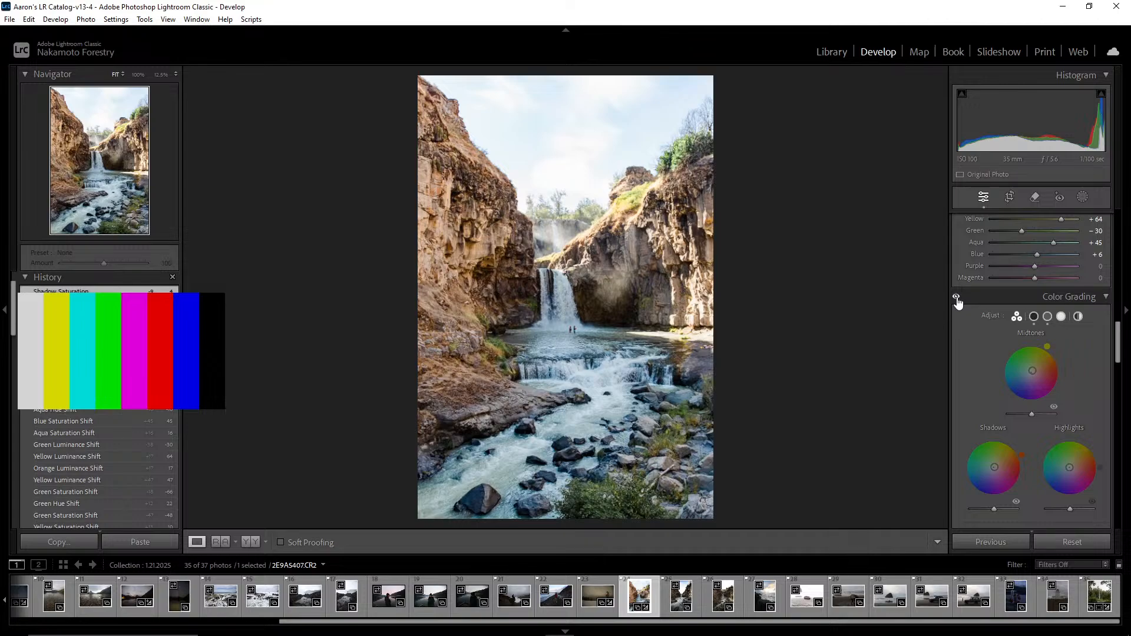
# Tint the highlights slightly green at a low saturation in Color Grading
pyautogui.scroll(-3, 957, 339)
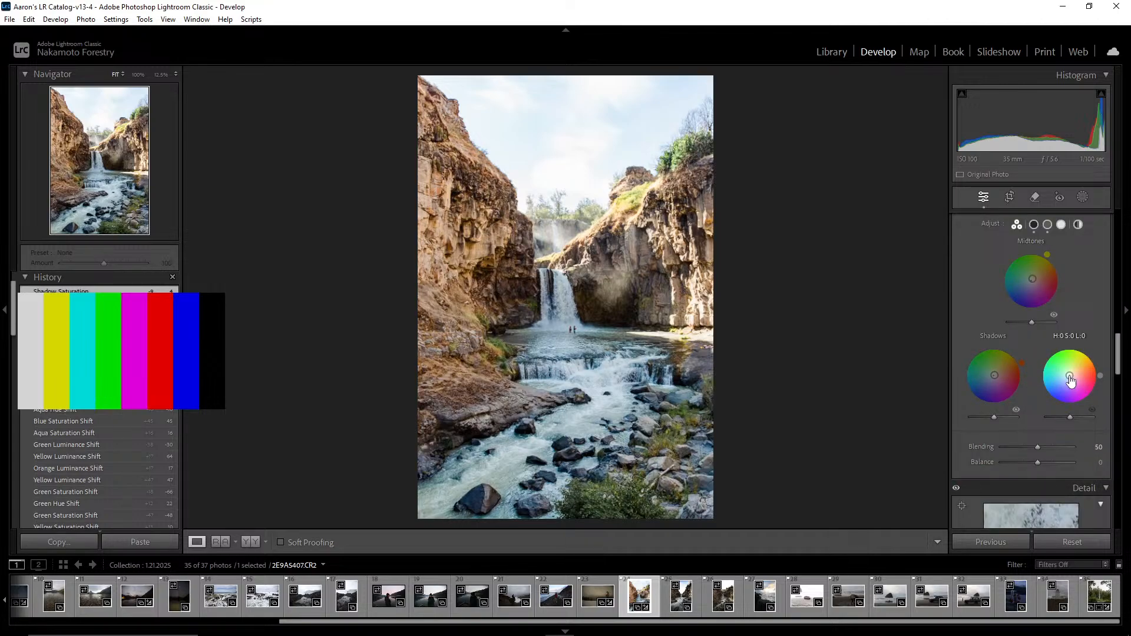
pyautogui.moveTo(1069, 377)
pyautogui.mouseDown()
pyautogui.moveTo(1074, 366)
pyautogui.moveTo(1072, 392)
pyautogui.moveTo(1047, 387)
pyautogui.moveTo(1050, 360)
pyautogui.moveTo(1079, 353)
pyautogui.moveTo(1069, 374)
pyautogui.mouseUp()
pyautogui.scroll(2, 993, 285)
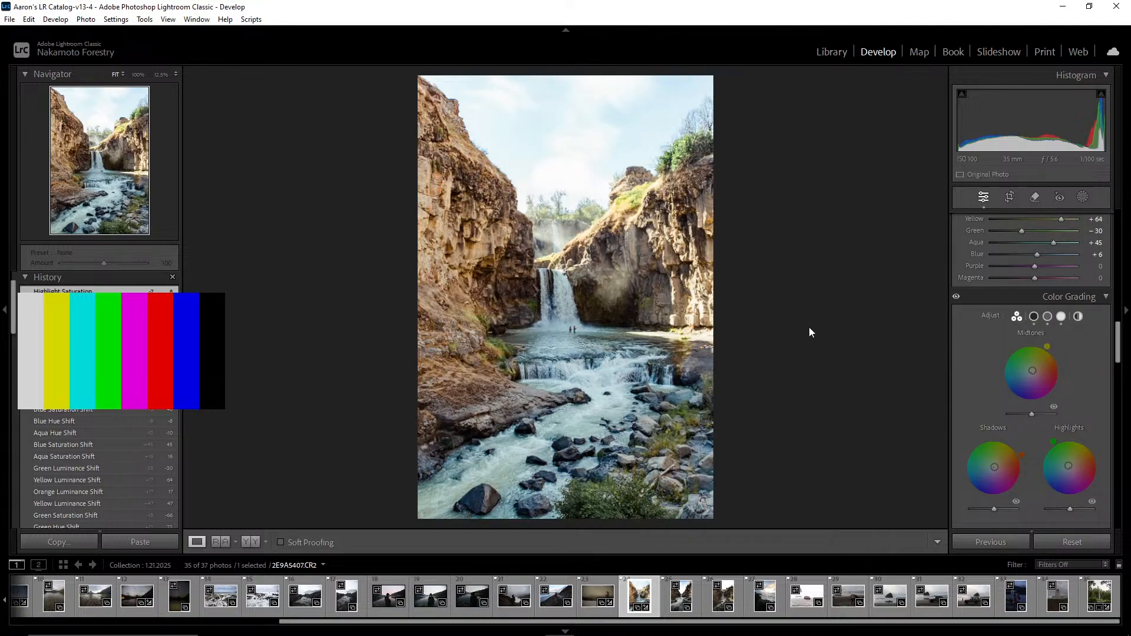
# Check the photo against white and dark gray backgrounds, and return the background to Darker Gray
pyautogui.rightClick(819, 273)
pyautogui.click(858, 291)
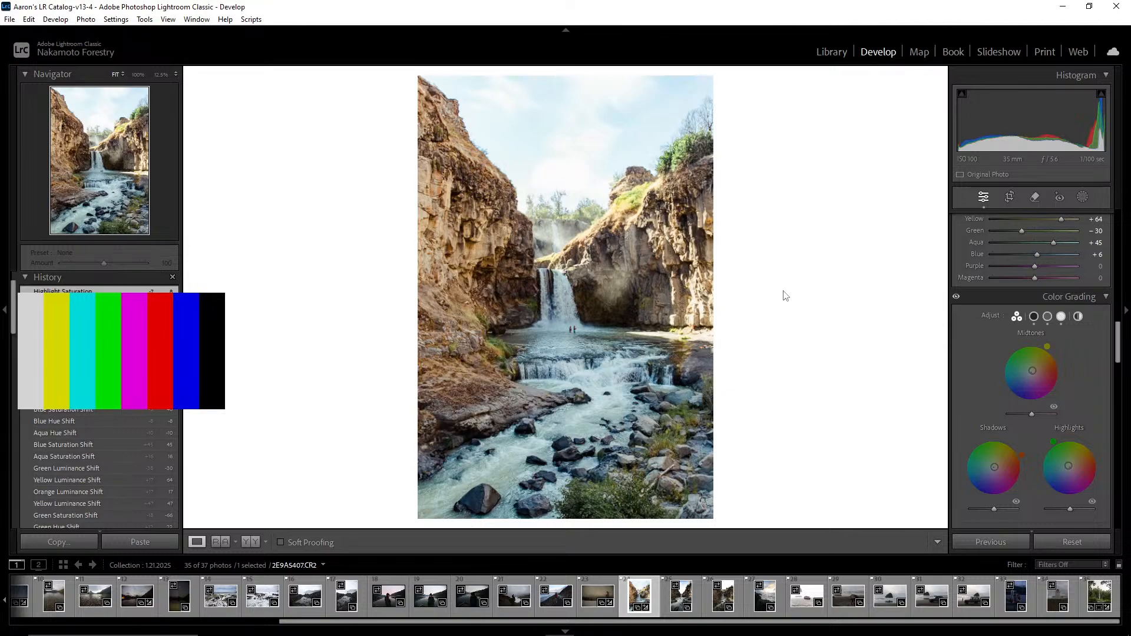
pyautogui.rightClick(799, 307)
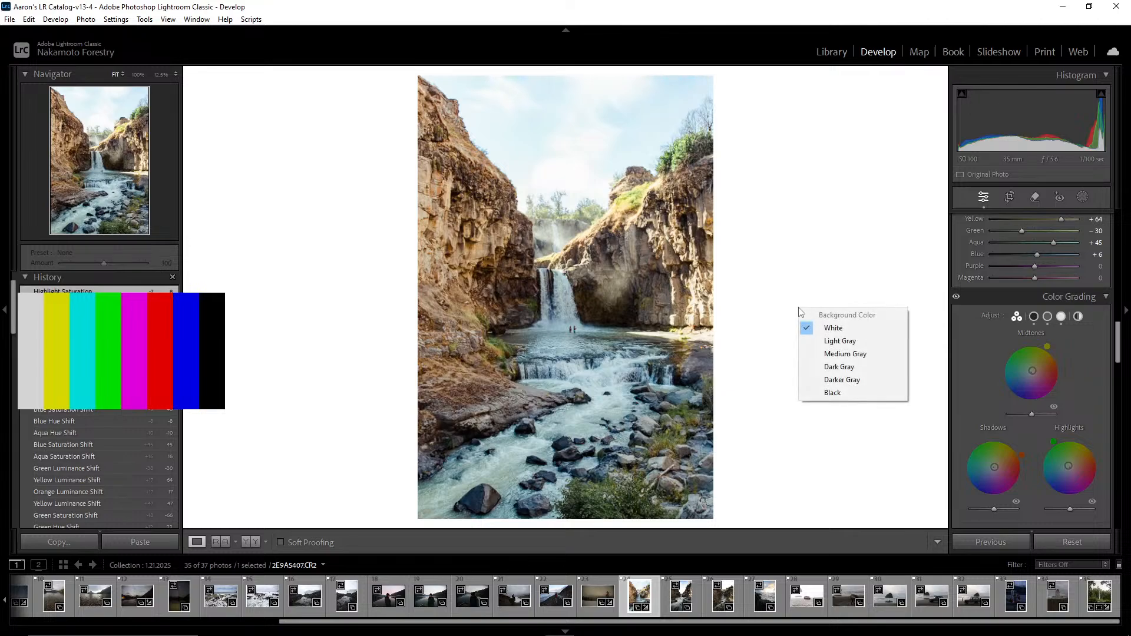
pyautogui.click(849, 367)
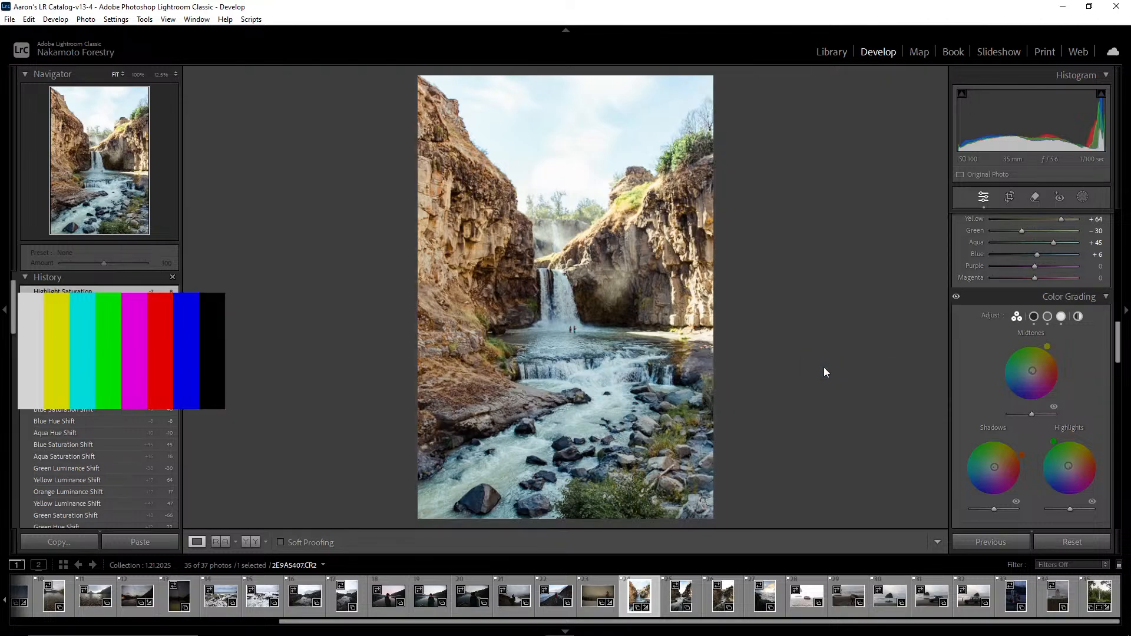
pyautogui.rightClick(805, 354)
pyautogui.click(848, 417)
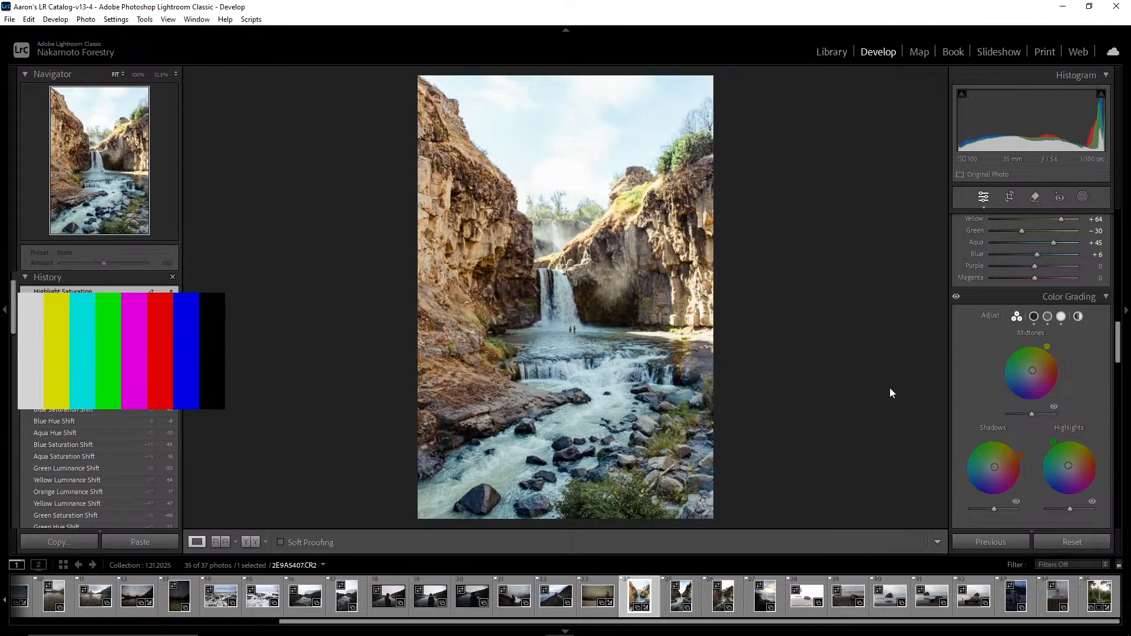
# Set the Color Grading blending to 45
pyautogui.scroll(-3, 1004, 347)
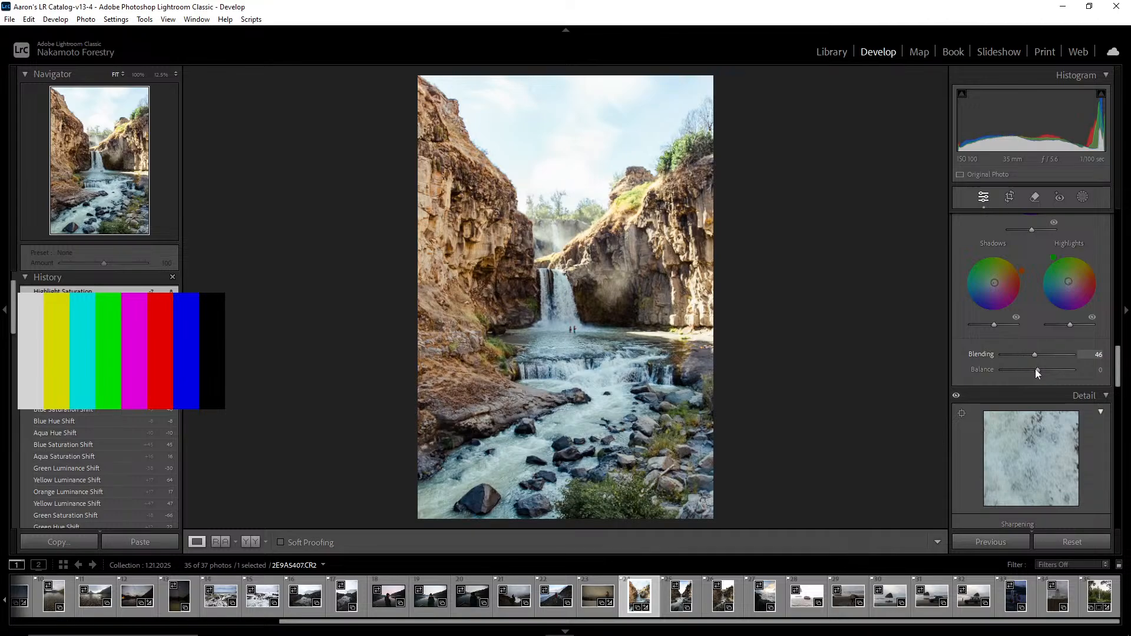
pyautogui.moveTo(1034, 368); pyautogui.dragTo(1034, 369)
# Set the manual luminance noise reduction to 10 and inspect the rock wall beside the waterfall at 100%
pyautogui.scroll(-2, 1029, 366)
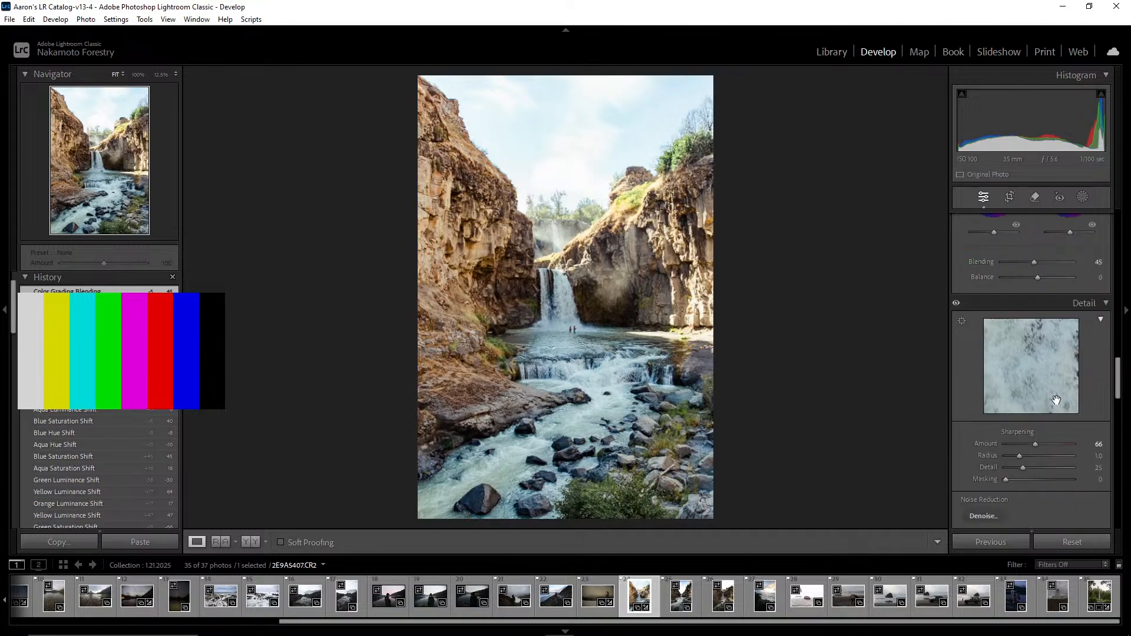
pyautogui.scroll(-4, 1050, 436)
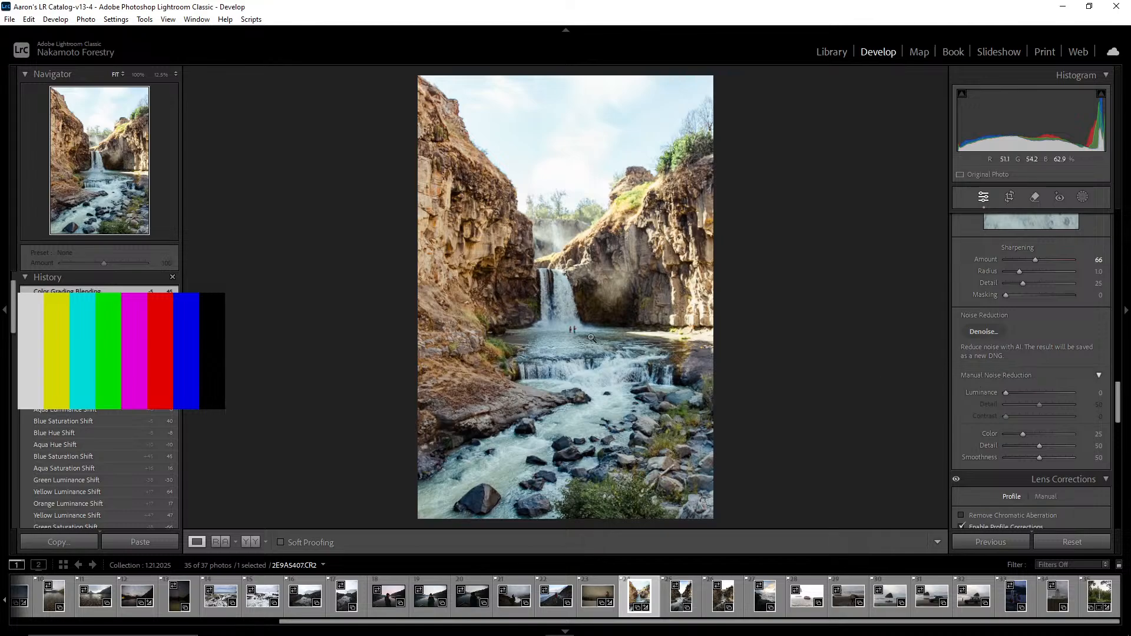
pyautogui.click(613, 314)
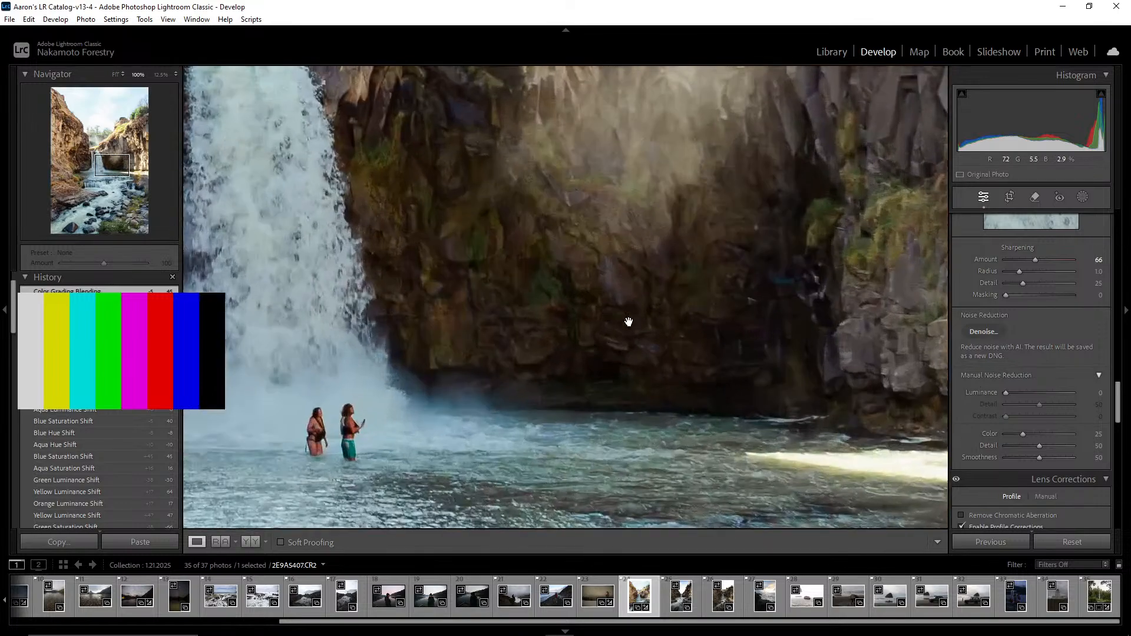
pyautogui.click(613, 272)
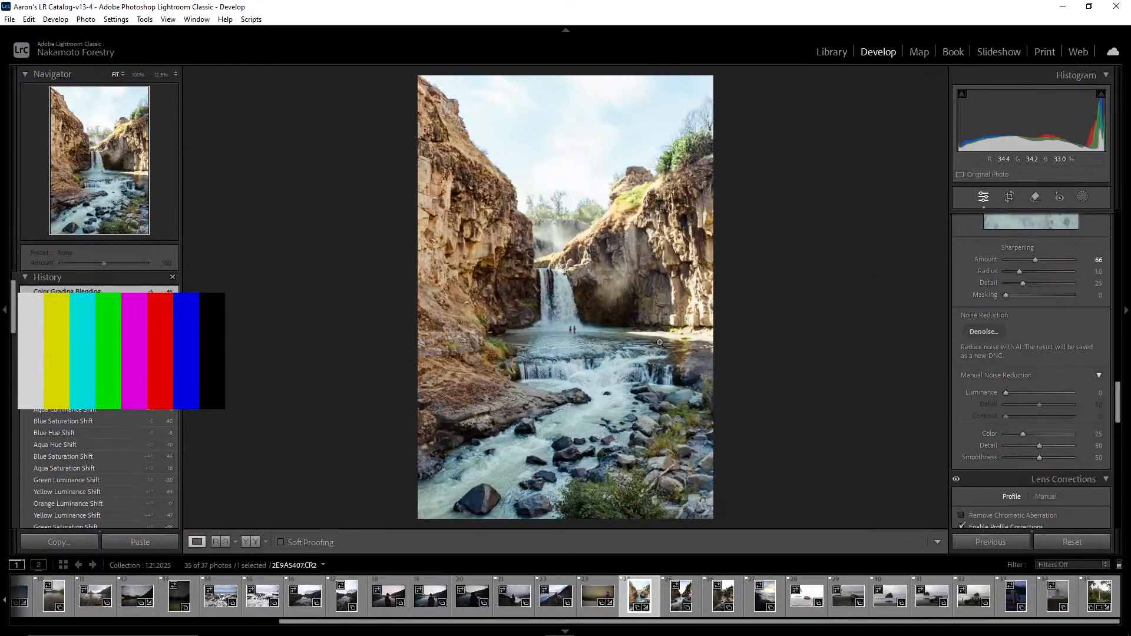
pyautogui.moveTo(1004, 394); pyautogui.dragTo(1010, 391)
pyautogui.click(595, 306)
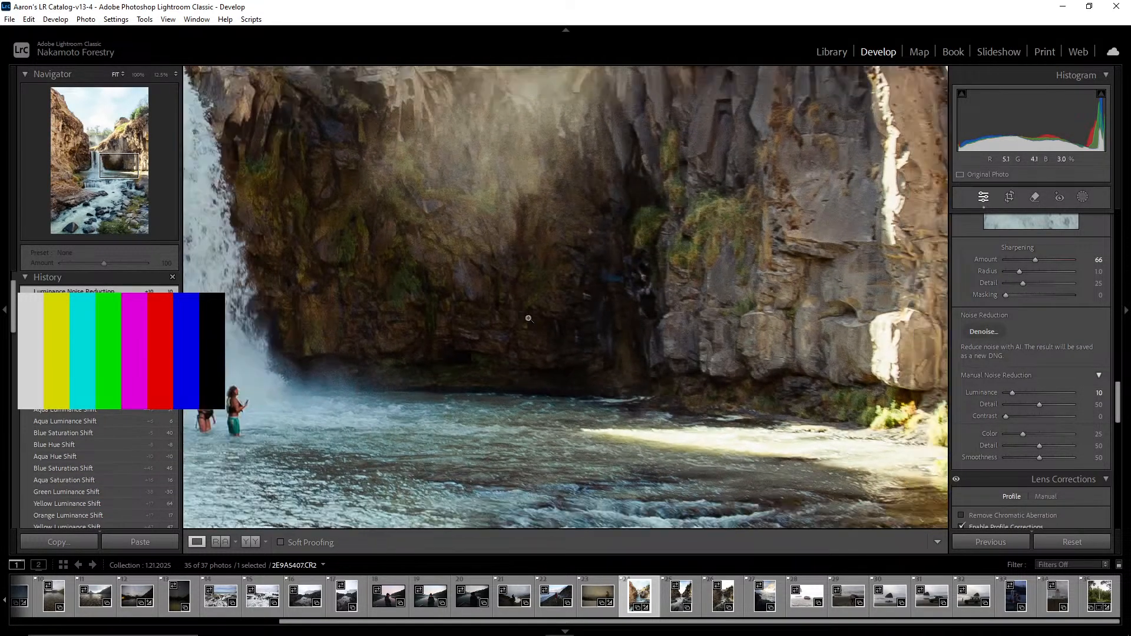
pyautogui.click(529, 318)
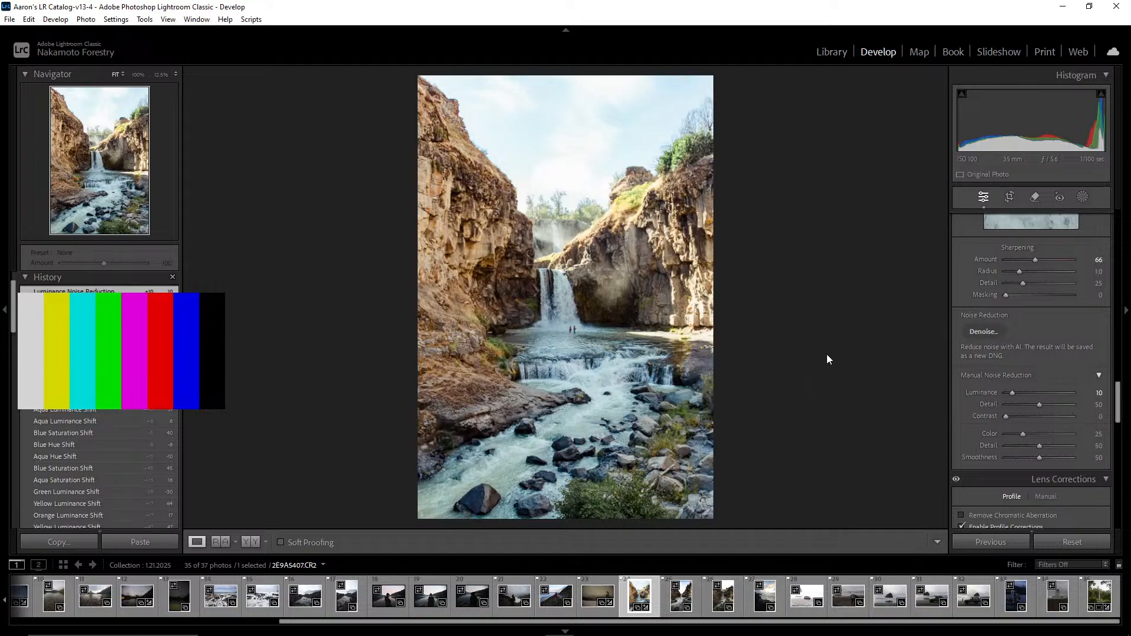
# Compare the full photo with Remove Chromatic Aberration switched on and off
pyautogui.scroll(-3, 1046, 388)
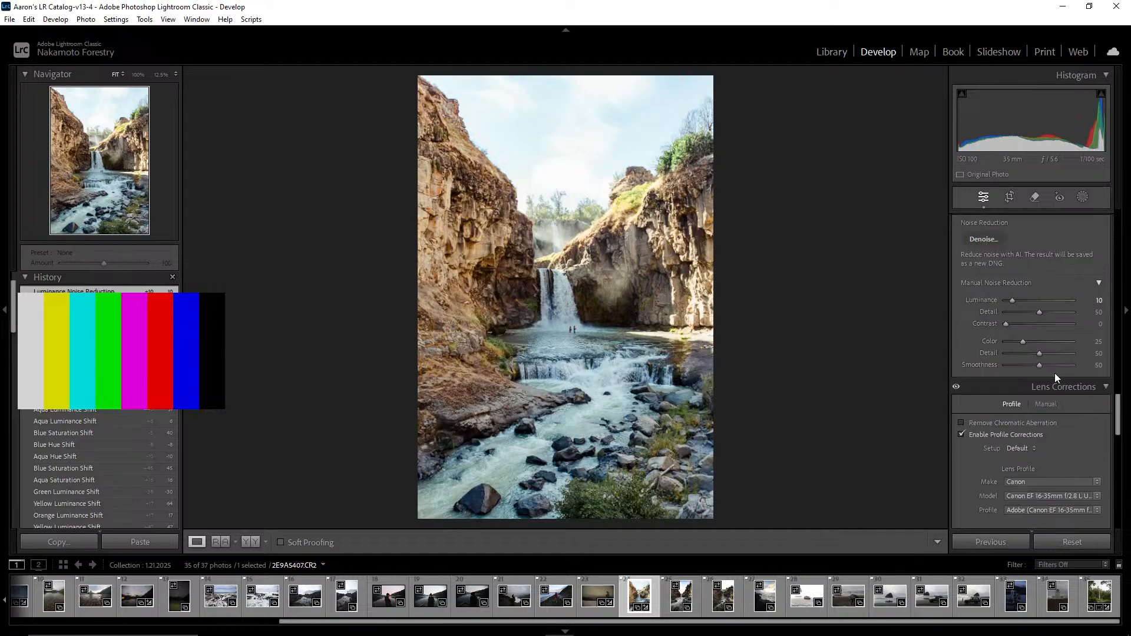
pyautogui.click(1011, 419)
pyautogui.click(1011, 419)
pyautogui.click(1011, 419)
pyautogui.click(1012, 419)
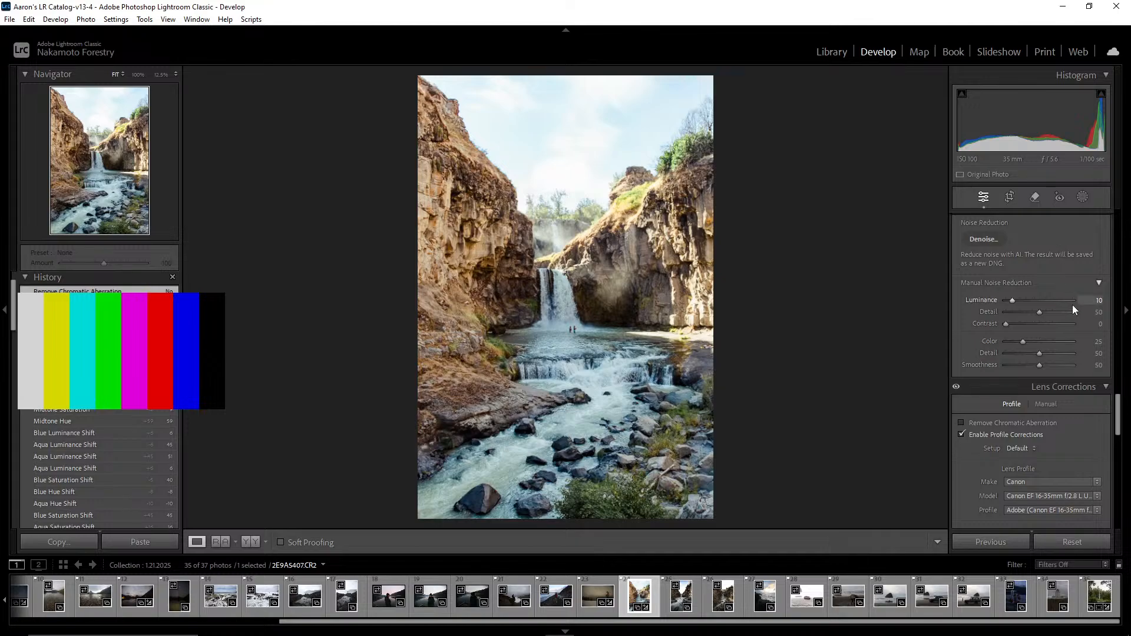
# Enable Remove Chromatic Aberration while checking the left cliff's edge against the sky at 100%, and return to the full view
pyautogui.scroll(-3, 1073, 311)
pyautogui.scroll(-10, 1074, 318)
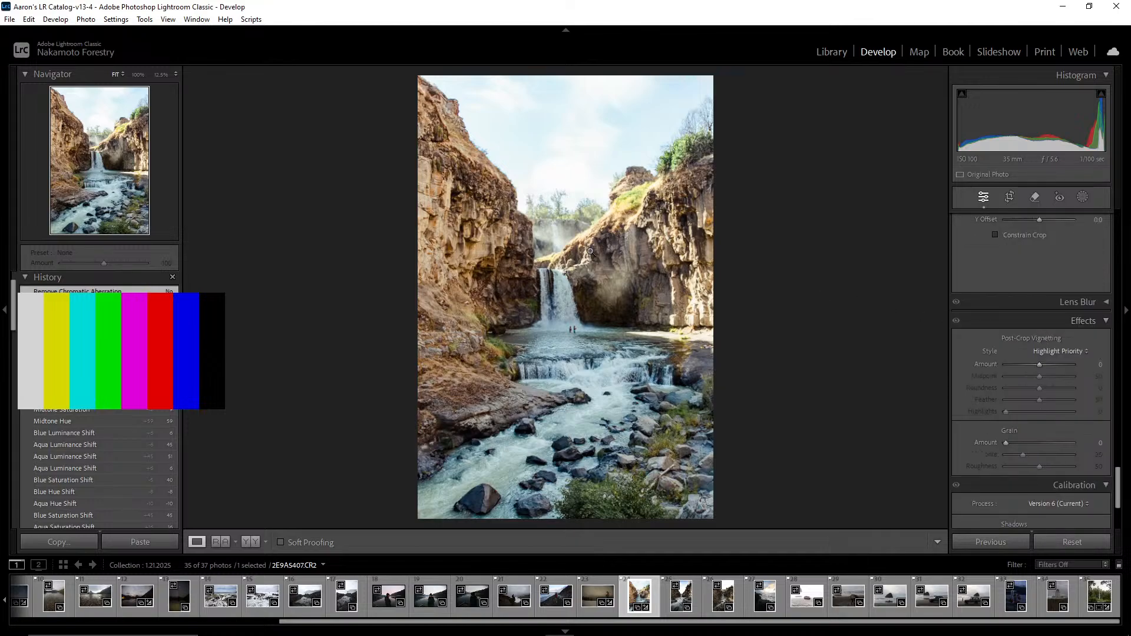
pyautogui.click(479, 151)
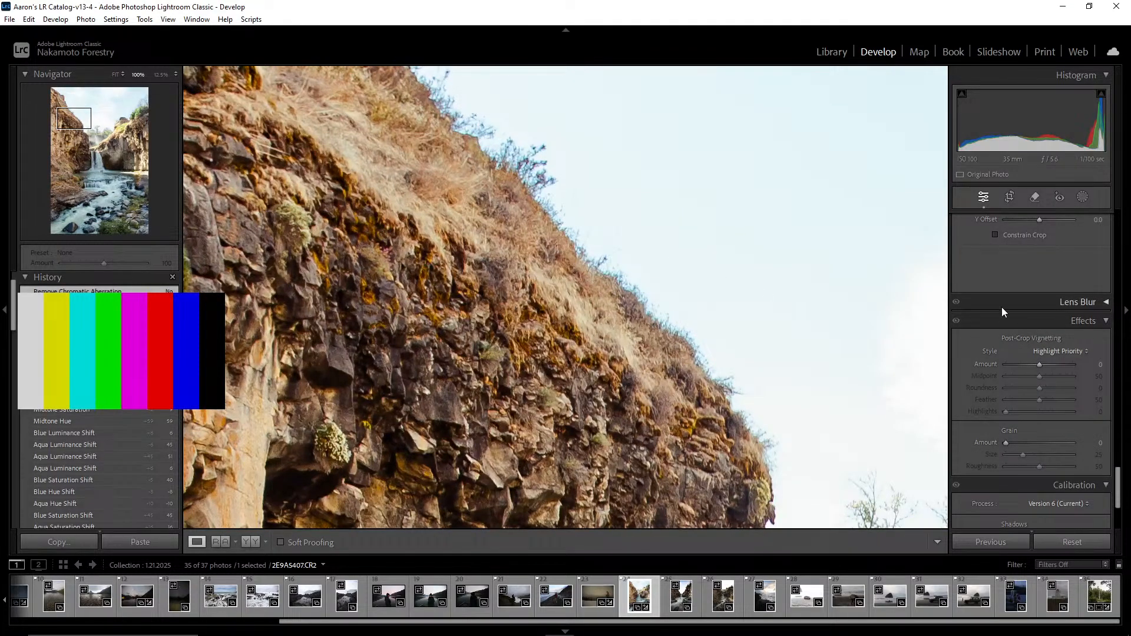
pyautogui.scroll(3, 1002, 307)
pyautogui.scroll(5, 1019, 317)
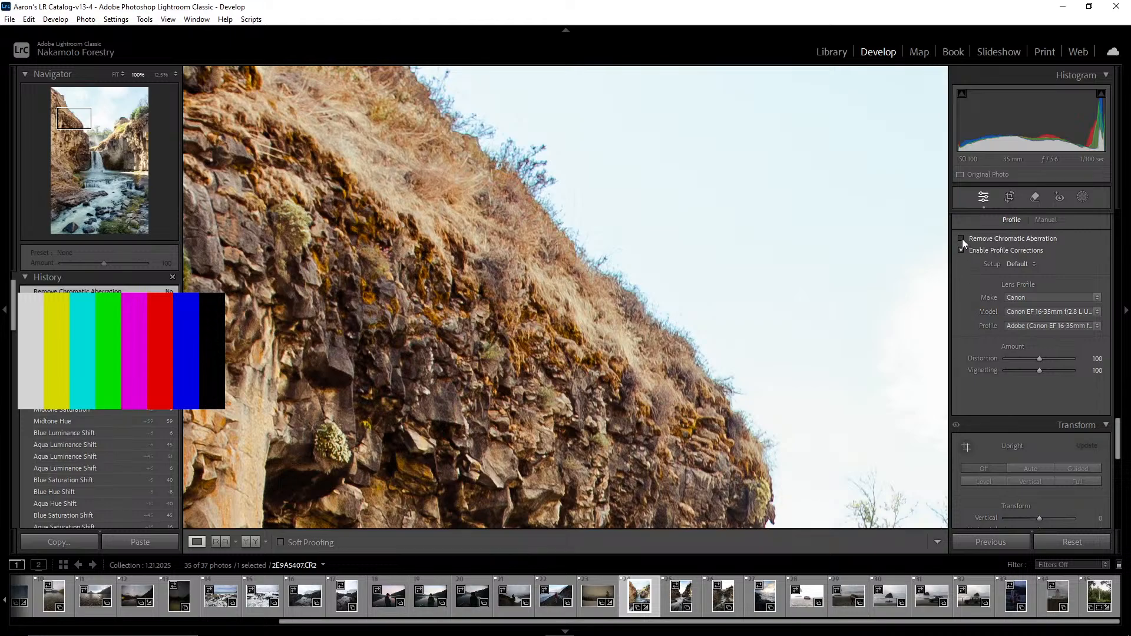
pyautogui.click(961, 238)
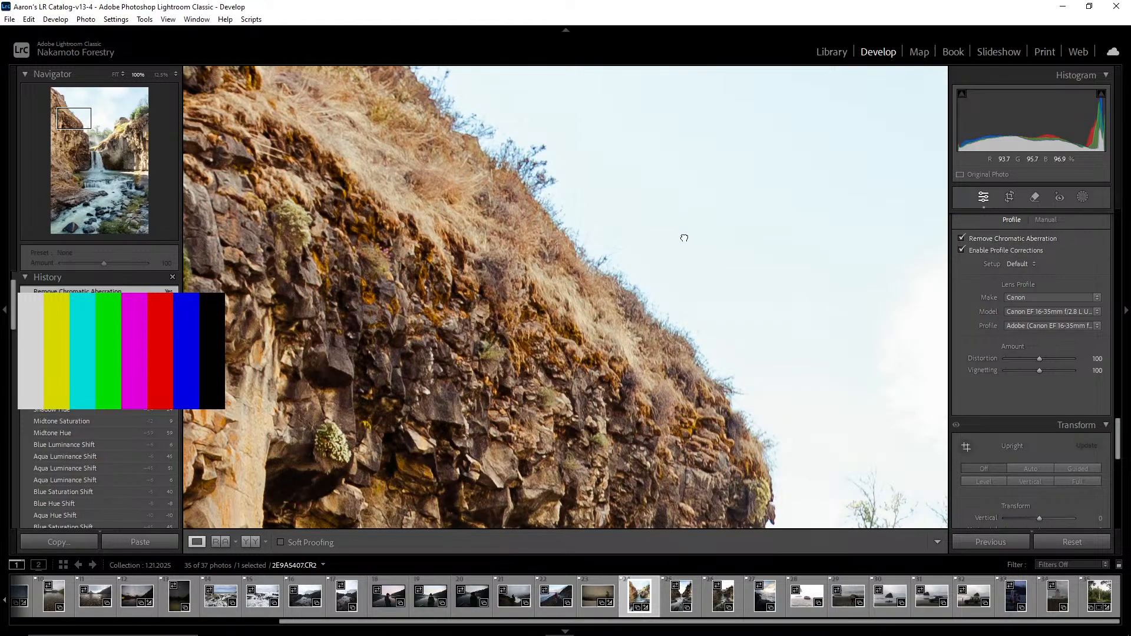
pyautogui.click(766, 283)
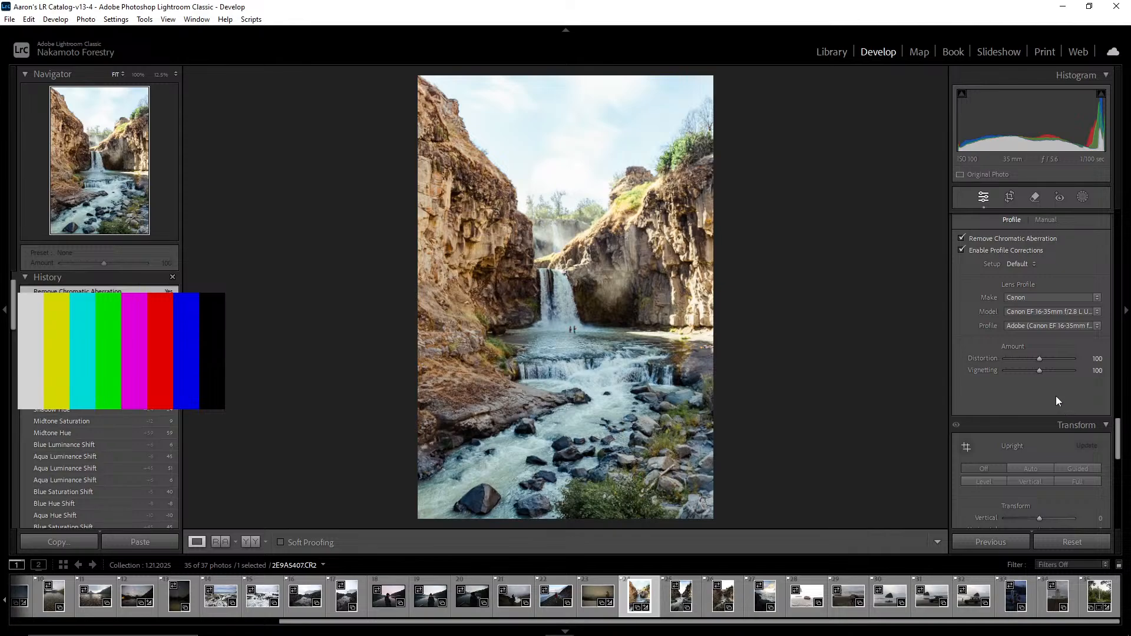
pyautogui.scroll(5, 1045, 392)
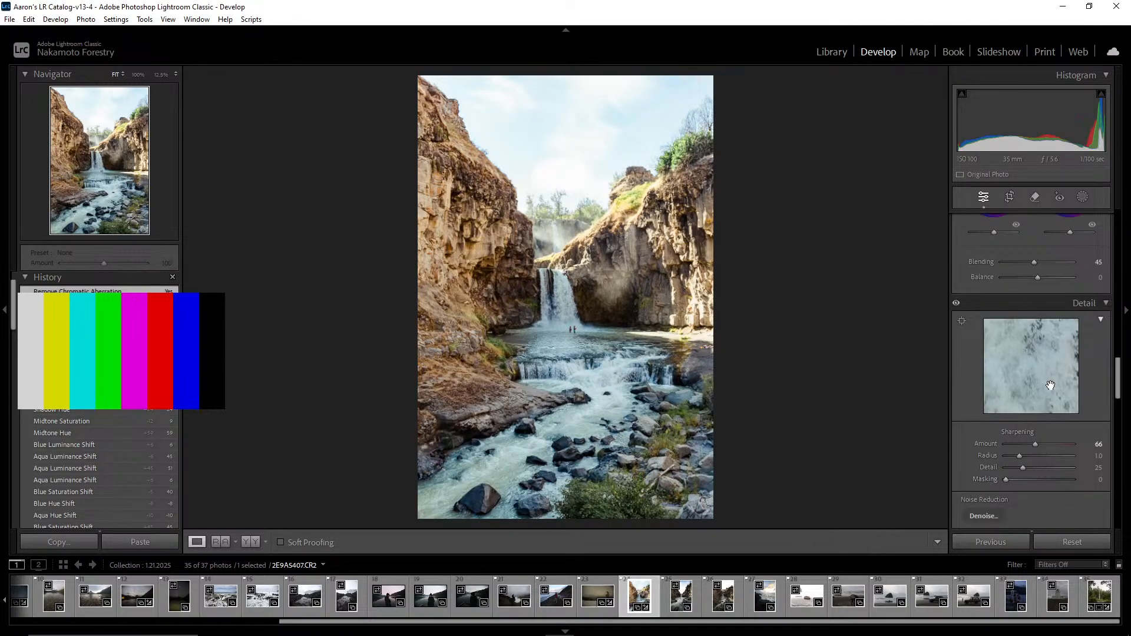
pyautogui.scroll(15, 1051, 386)
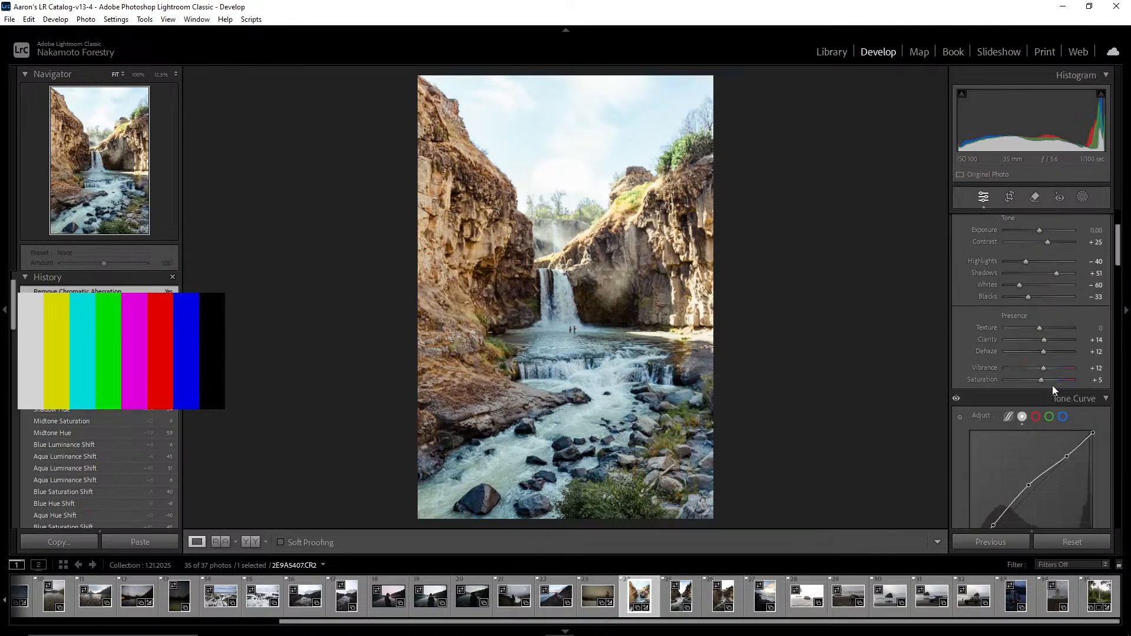
pyautogui.scroll(-10, 1053, 382)
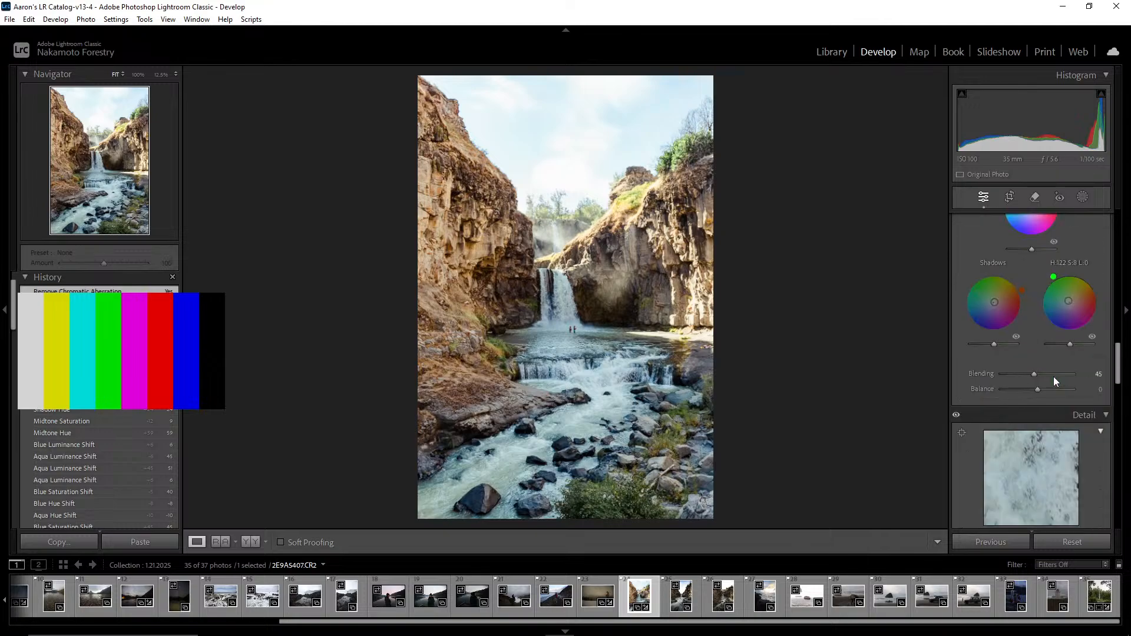
pyautogui.scroll(-10, 1054, 380)
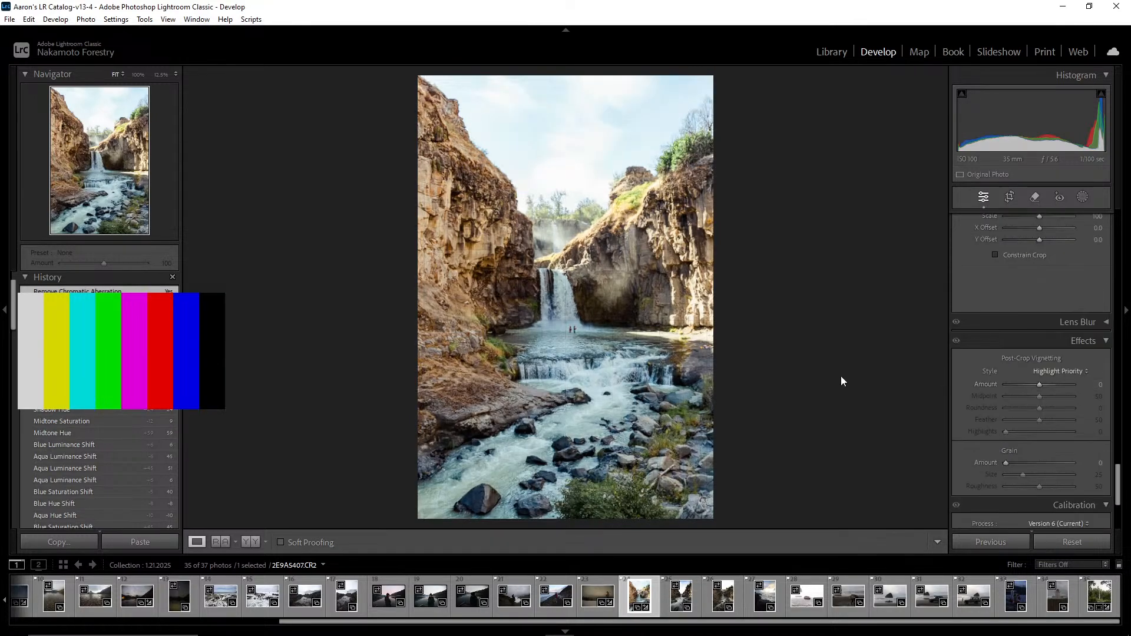
# Add a diagonal linear gradient mask from the photo's lower-left corner to its center and set its exposure to -1.09
pyautogui.click(1082, 198)
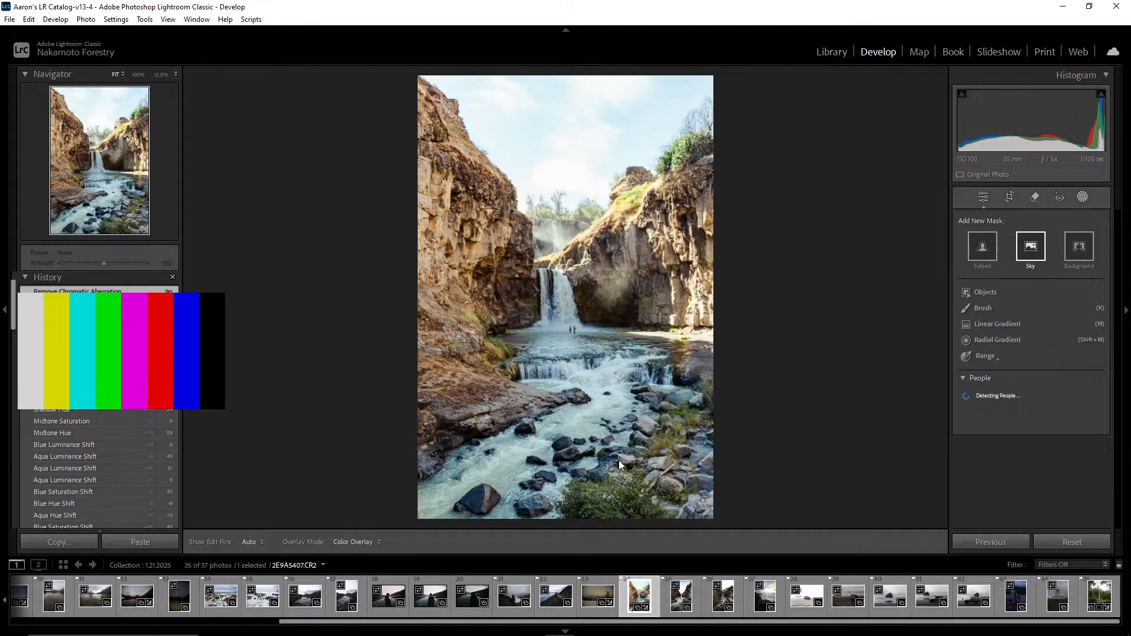
pyautogui.press('m')
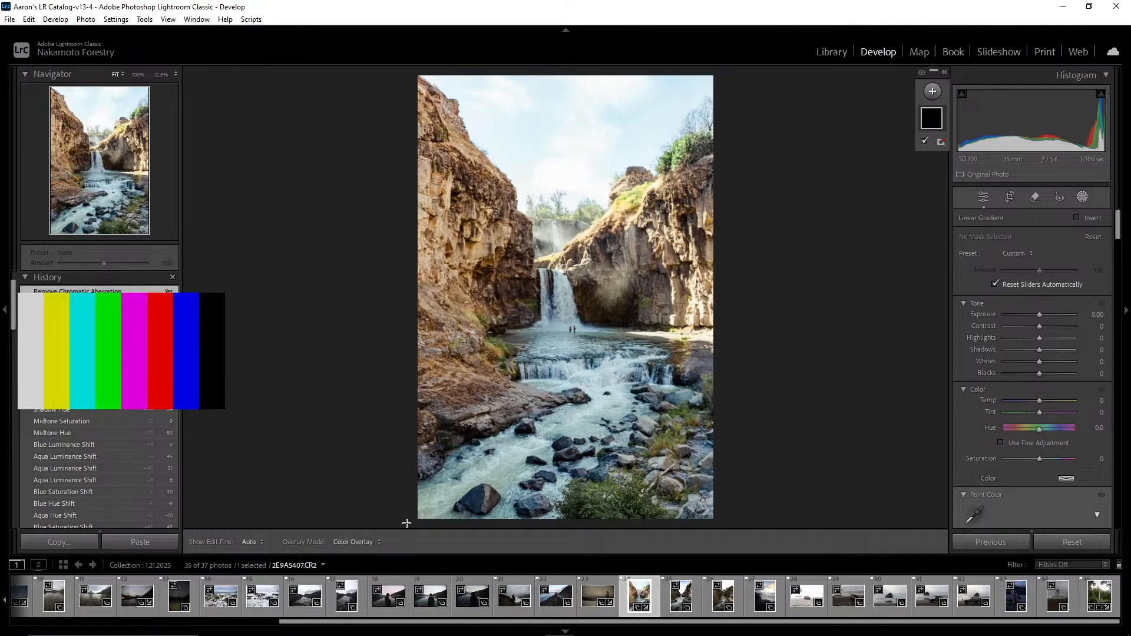
pyautogui.moveTo(406, 524); pyautogui.dragTo(634, 316)
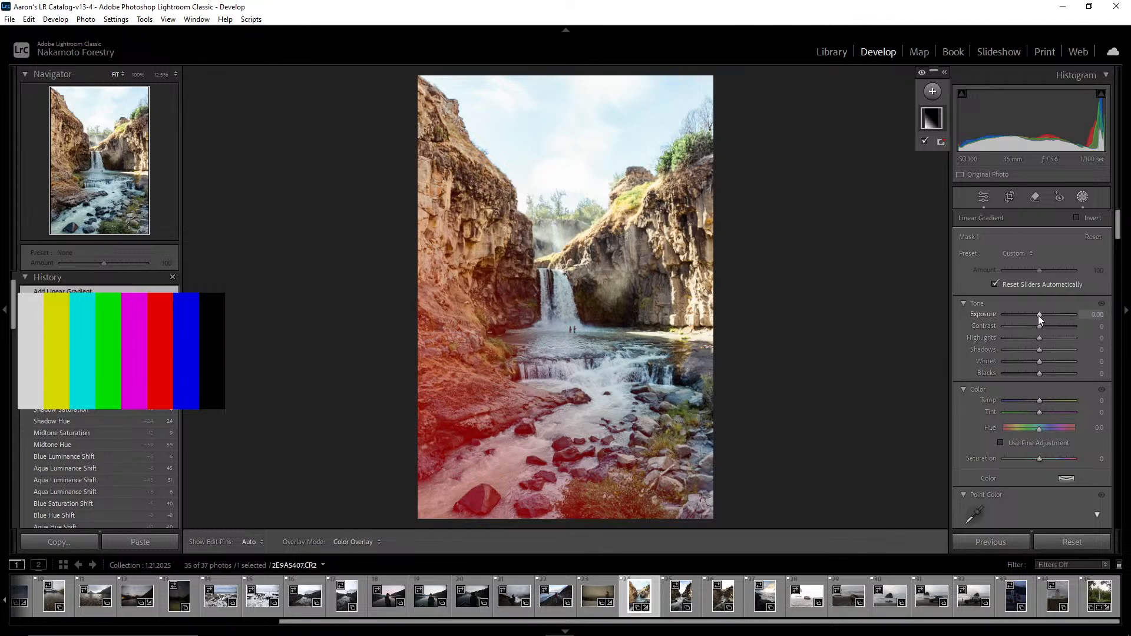
pyautogui.moveTo(1038, 315)
pyautogui.mouseDown()
pyautogui.moveTo(1017, 320)
pyautogui.moveTo(1028, 315)
pyautogui.mouseUp()
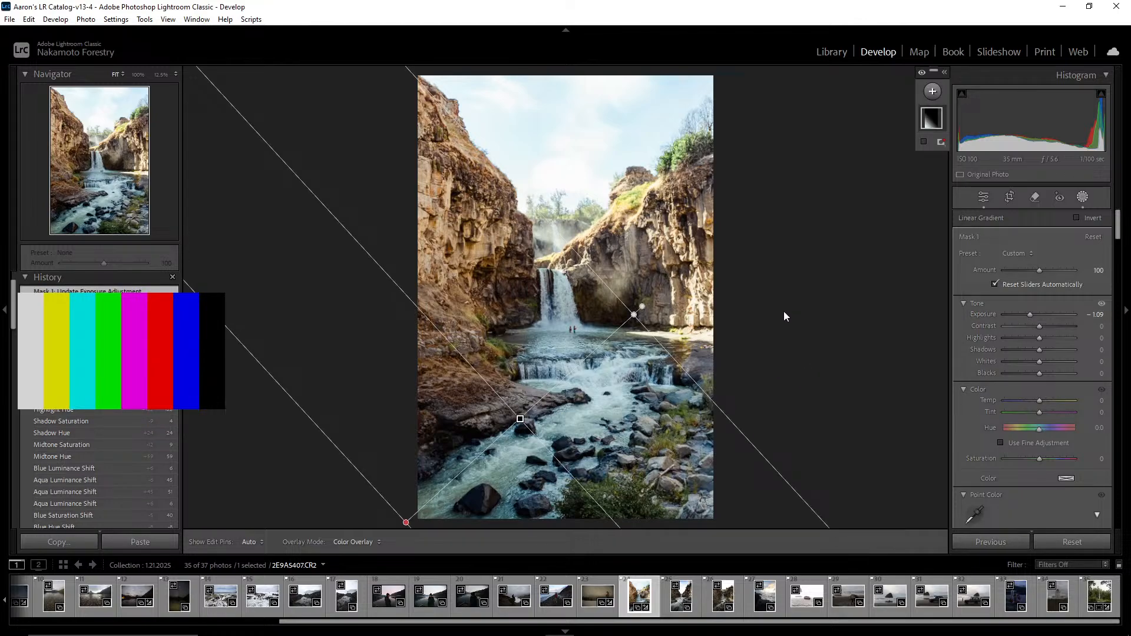
# Add a second linear gradient mask slanting from the photo's top edge down to the left of the waterfall, and hide the overlay
pyautogui.click(933, 91)
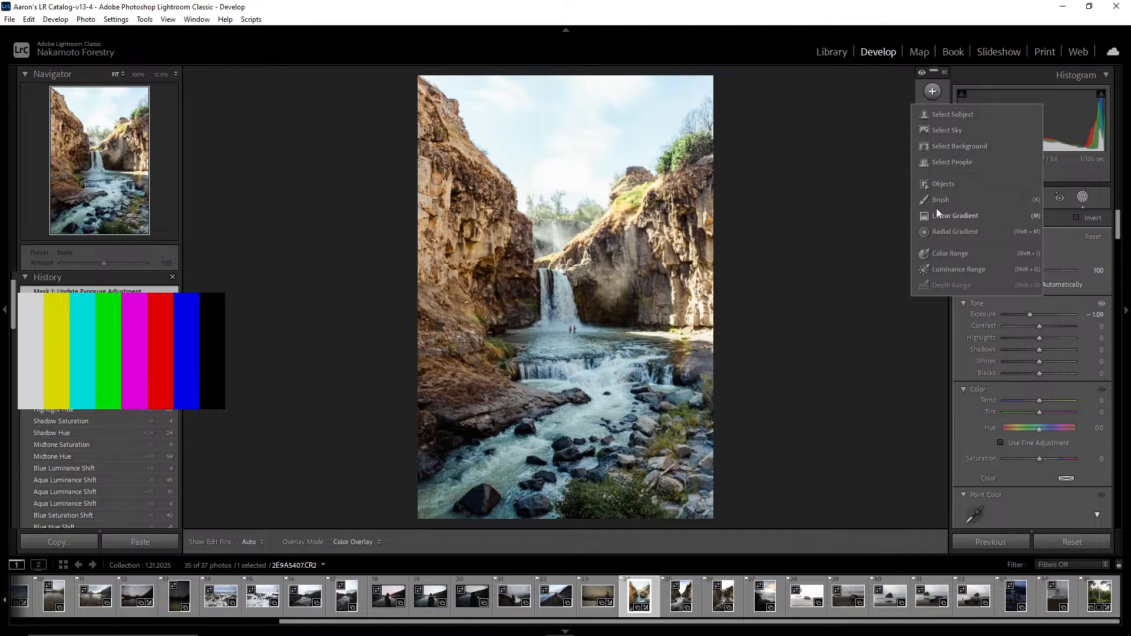
pyautogui.click(956, 215)
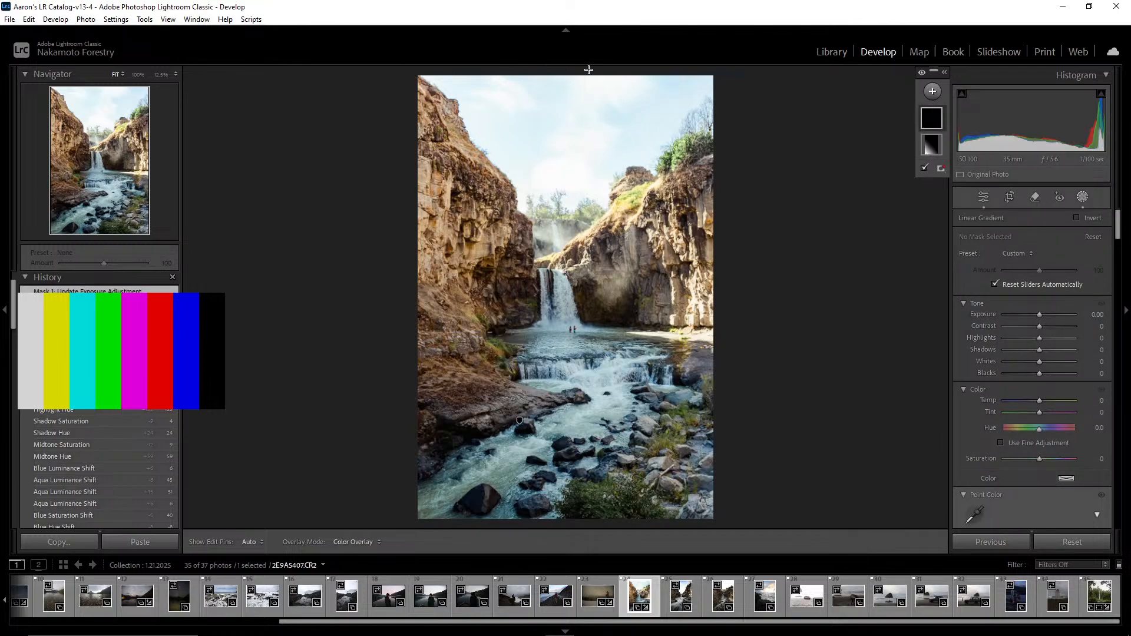
pyautogui.moveTo(589, 70); pyautogui.dragTo(495, 273)
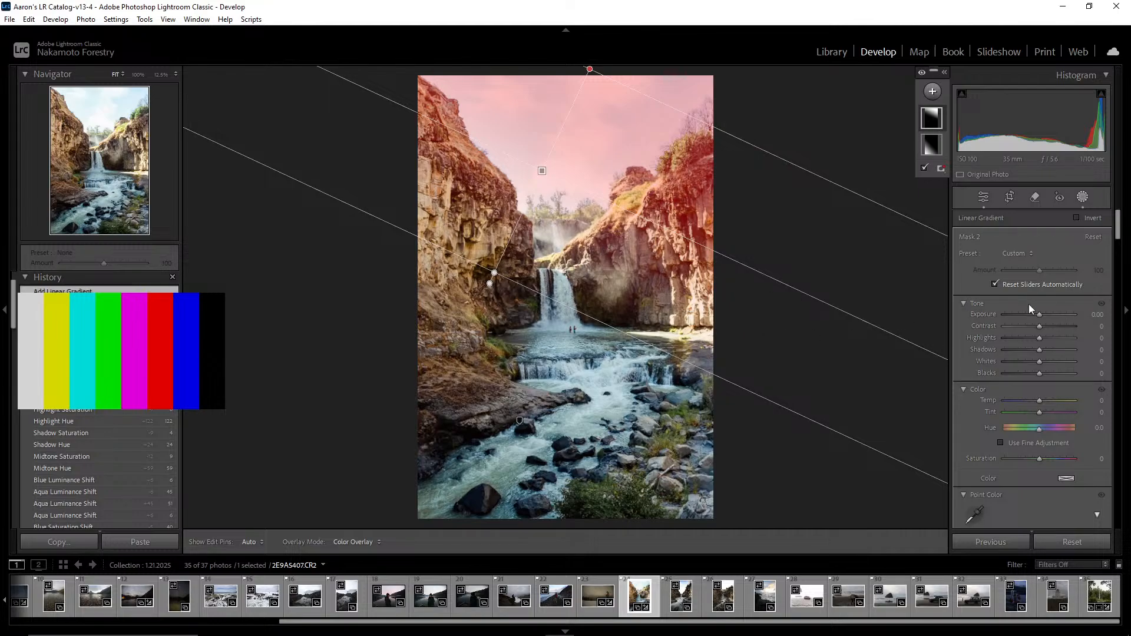
pyautogui.click(923, 167)
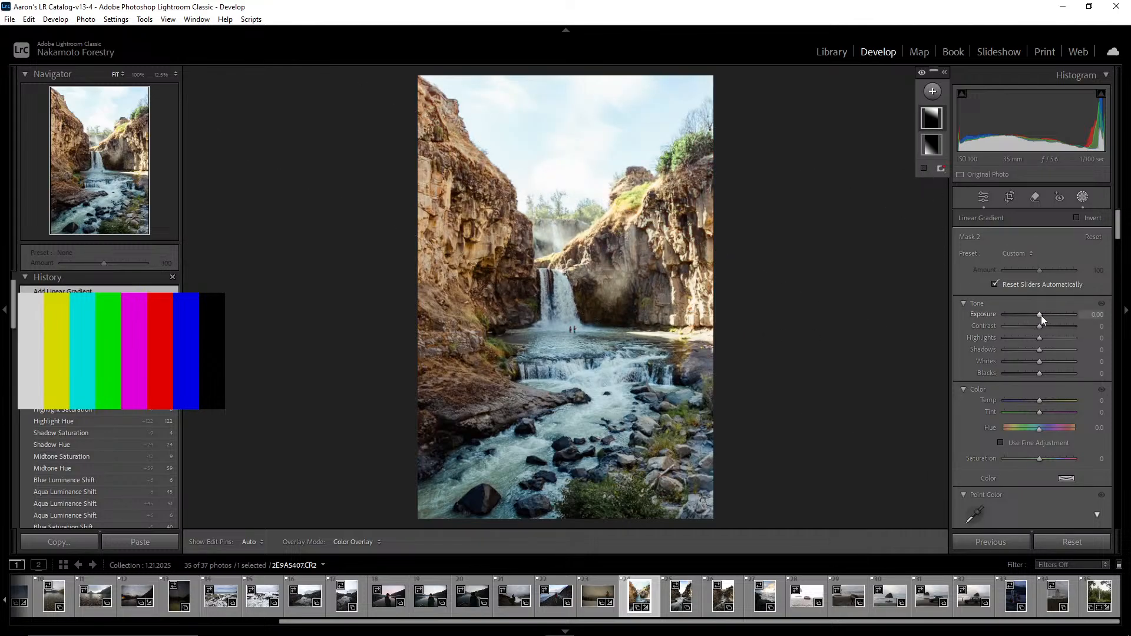
# Set the upper gradient mask's exposure to -0.47 and its contrast to -15
pyautogui.moveTo(1041, 316); pyautogui.dragTo(1041, 313)
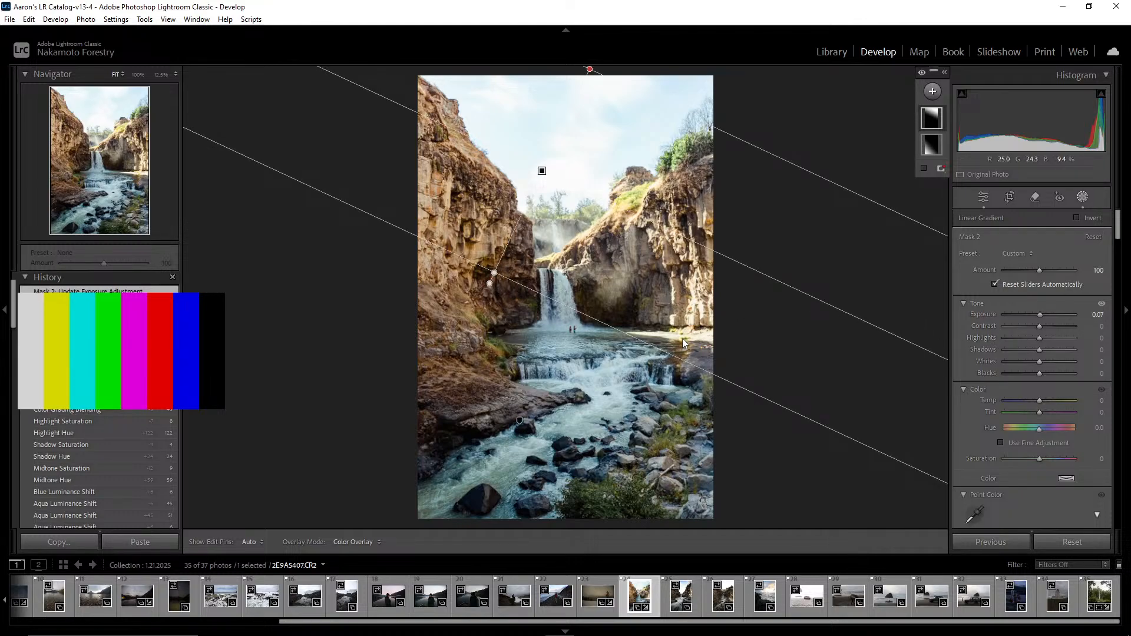
pyautogui.moveTo(1039, 315); pyautogui.dragTo(1039, 327)
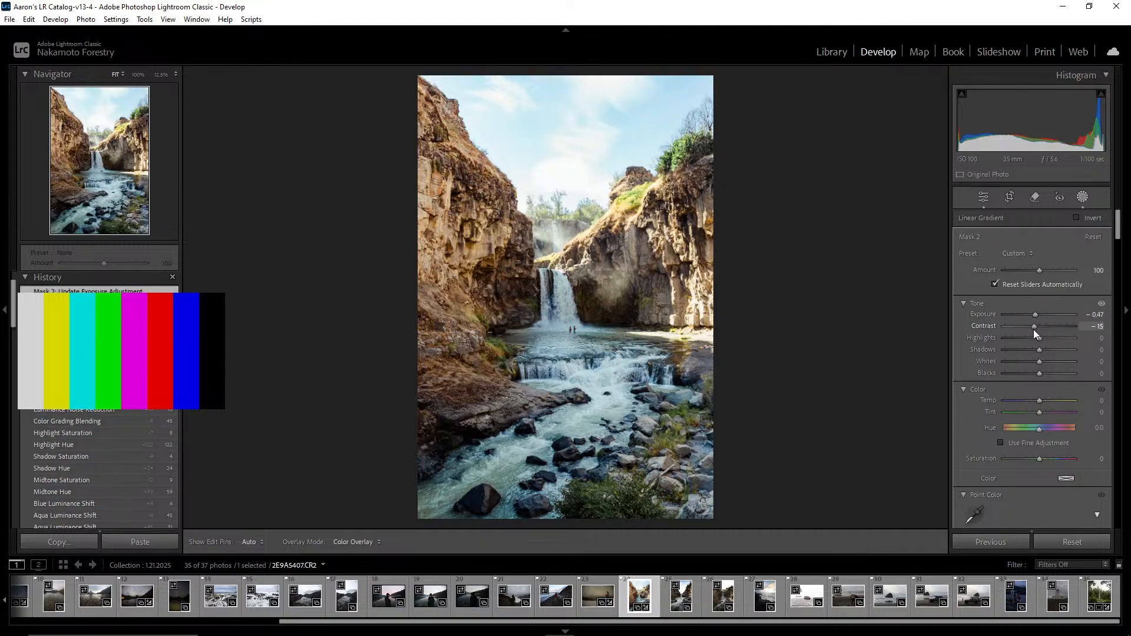
pyautogui.moveTo(1033, 330); pyautogui.dragTo(1033, 331)
# Set the upper gradient mask's highlights to -5, shadows to 8, whites to 8 and blacks to -8
pyautogui.moveTo(932, 142)
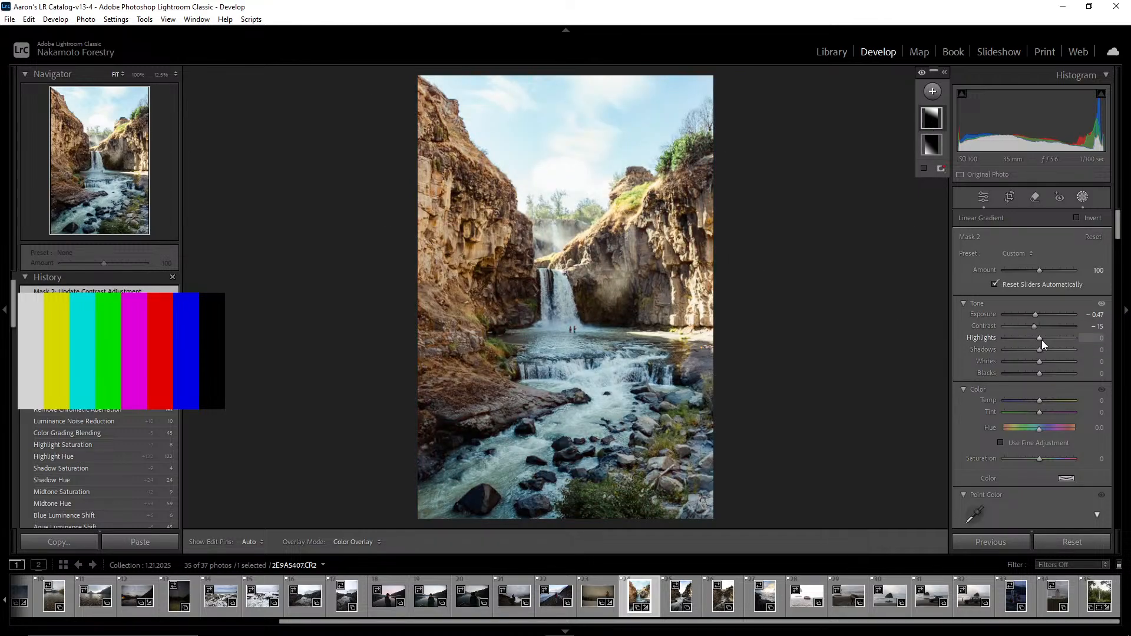
pyautogui.moveTo(1040, 339); pyautogui.dragTo(1033, 376)
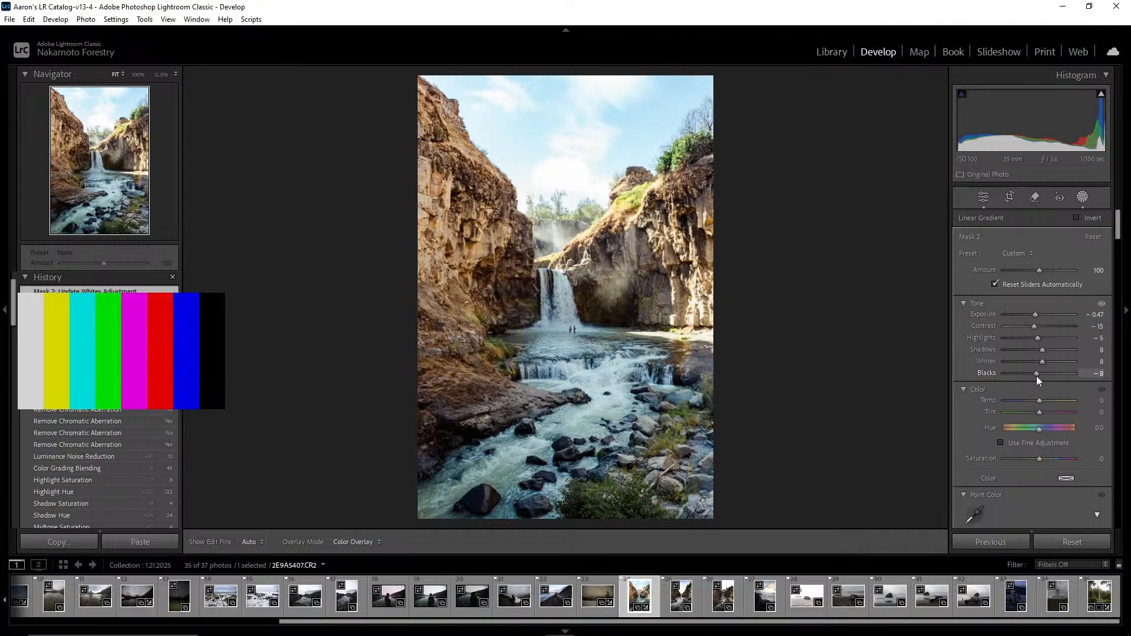
pyautogui.moveTo(1037, 376); pyautogui.dragTo(1037, 375)
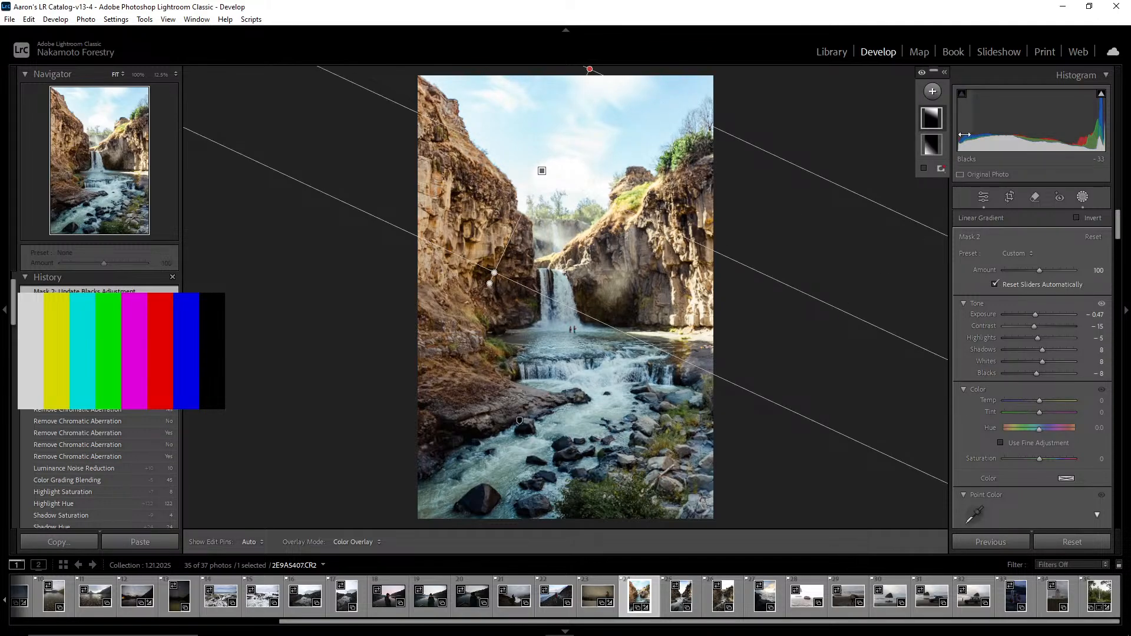
# Select the lower-left linear gradient mask for editing
pyautogui.click(931, 145)
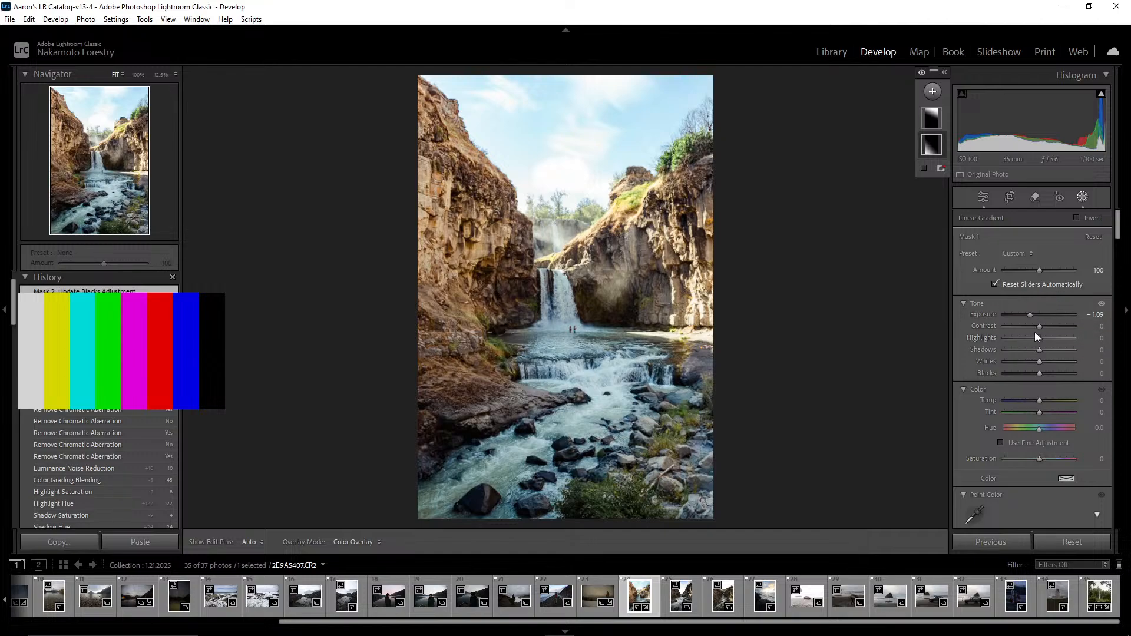
# Set the lower-left gradient mask's Contrast to 7, Highlights to 42, Shadows to −14, Whites to 5 and Blacks to 3
pyautogui.moveTo(1038, 327); pyautogui.dragTo(1040, 374)
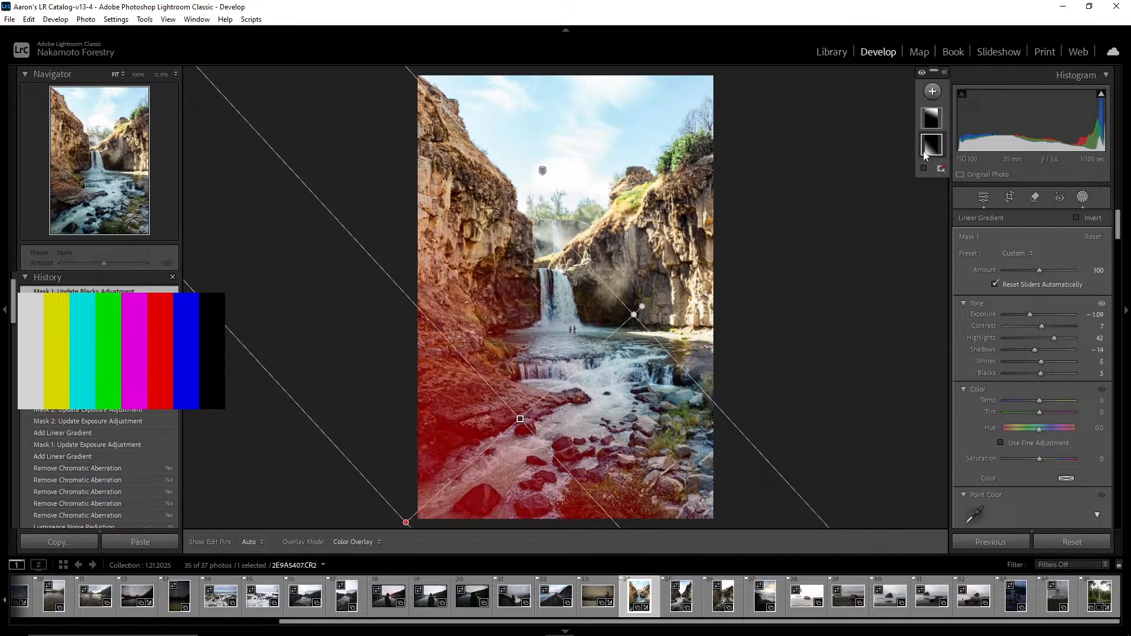
# Add a linear gradient from the photo's lower-right corner with Exposure −0.75, Contrast 10, Highlights 41, Shadows −10, Whites 10 and Blacks 3
pyautogui.click(932, 92)
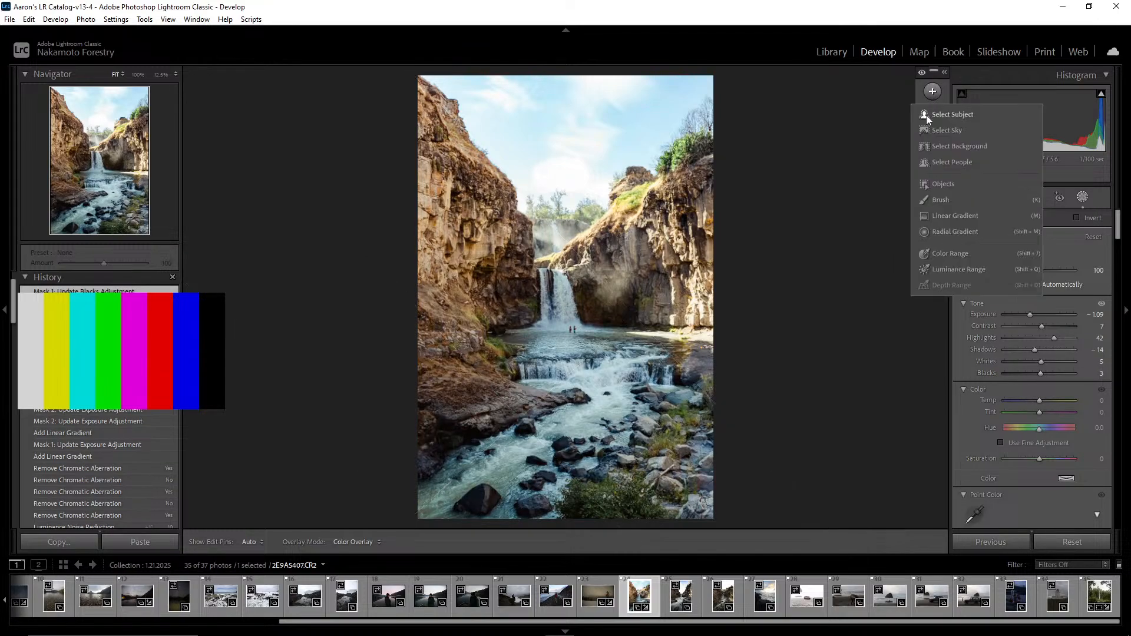
pyautogui.click(949, 215)
pyautogui.moveTo(731, 521); pyautogui.dragTo(548, 346)
pyautogui.moveTo(1040, 312); pyautogui.dragTo(1041, 373)
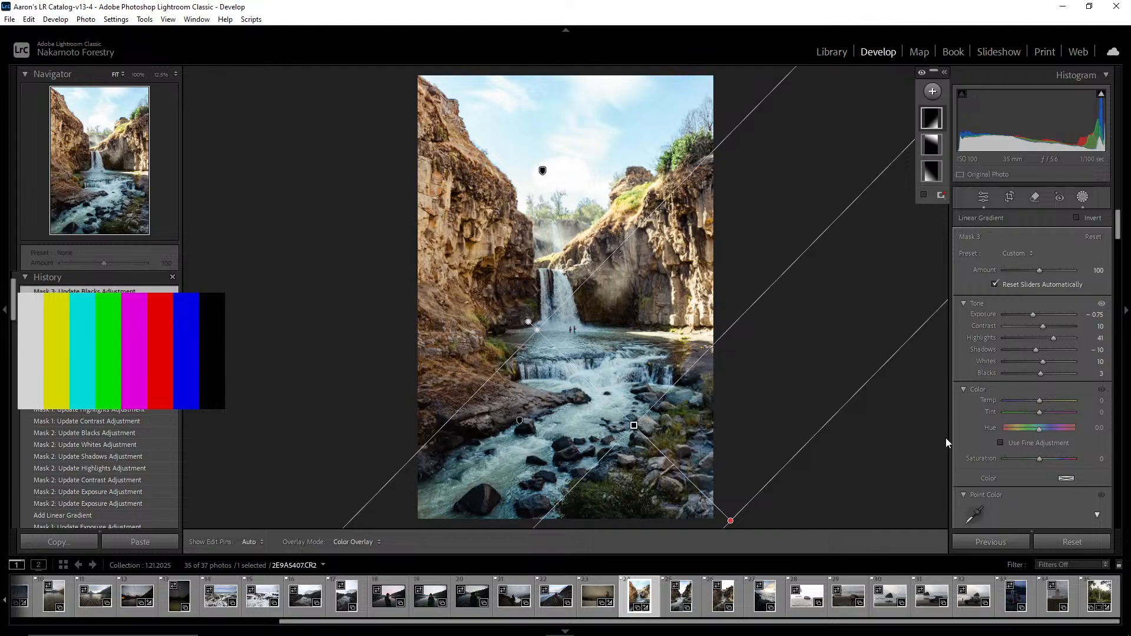
# Compare the photo with and without the effect of all masks, leaving the masks enabled
pyautogui.scroll(-15, 1005, 372)
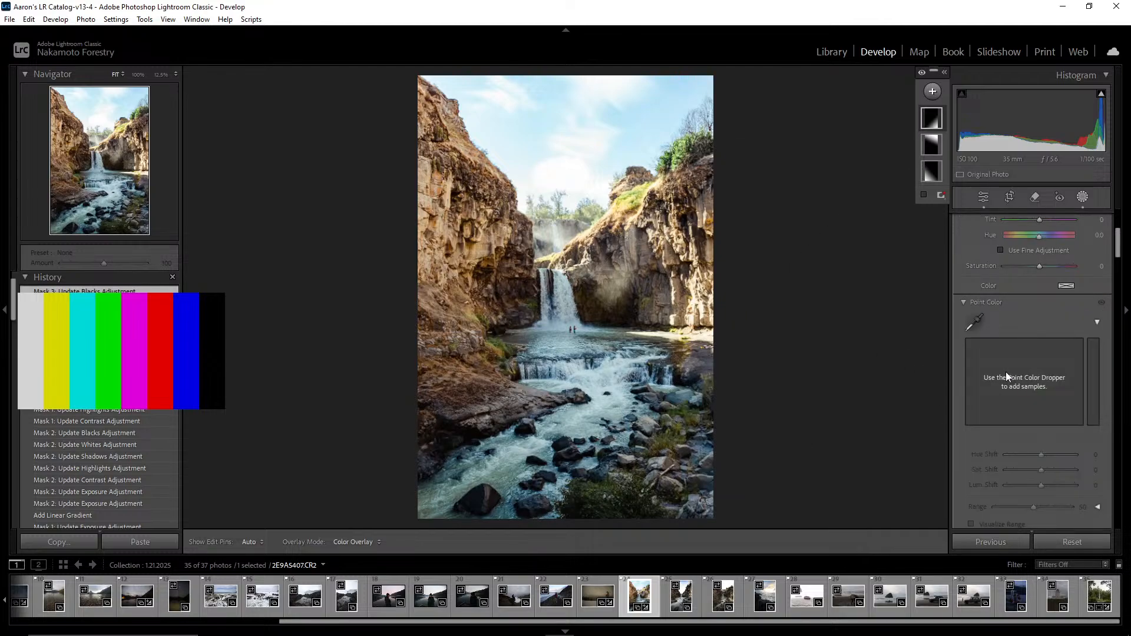
pyautogui.click(963, 383)
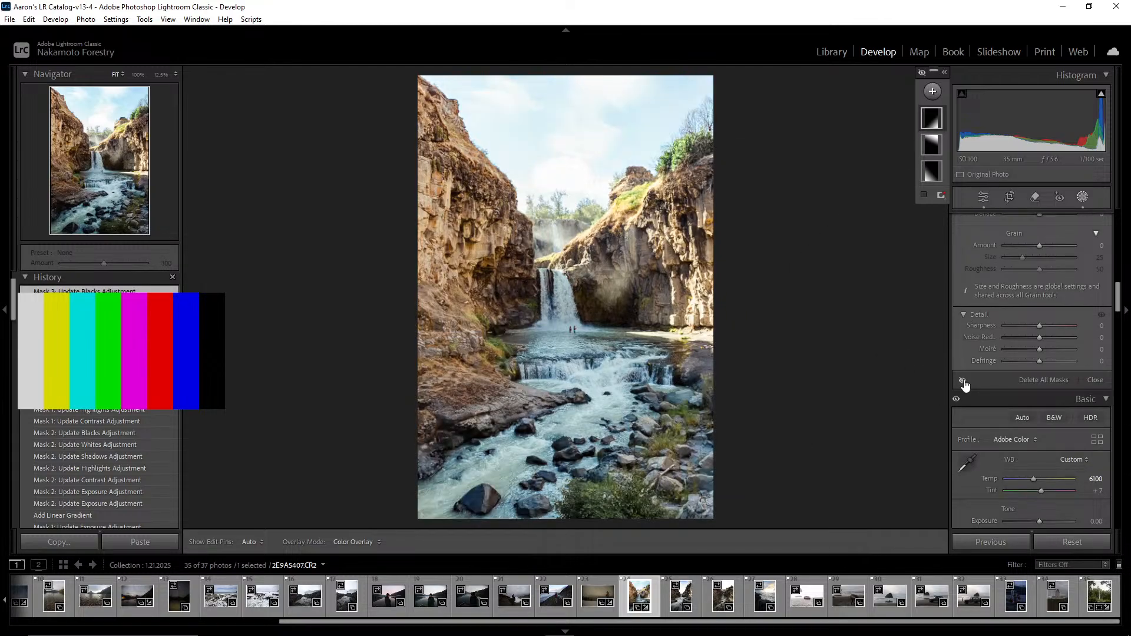
pyautogui.click(964, 383)
pyautogui.click(963, 383)
pyautogui.click(963, 382)
pyautogui.click(963, 382)
pyautogui.click(964, 382)
pyautogui.click(963, 383)
pyautogui.click(963, 383)
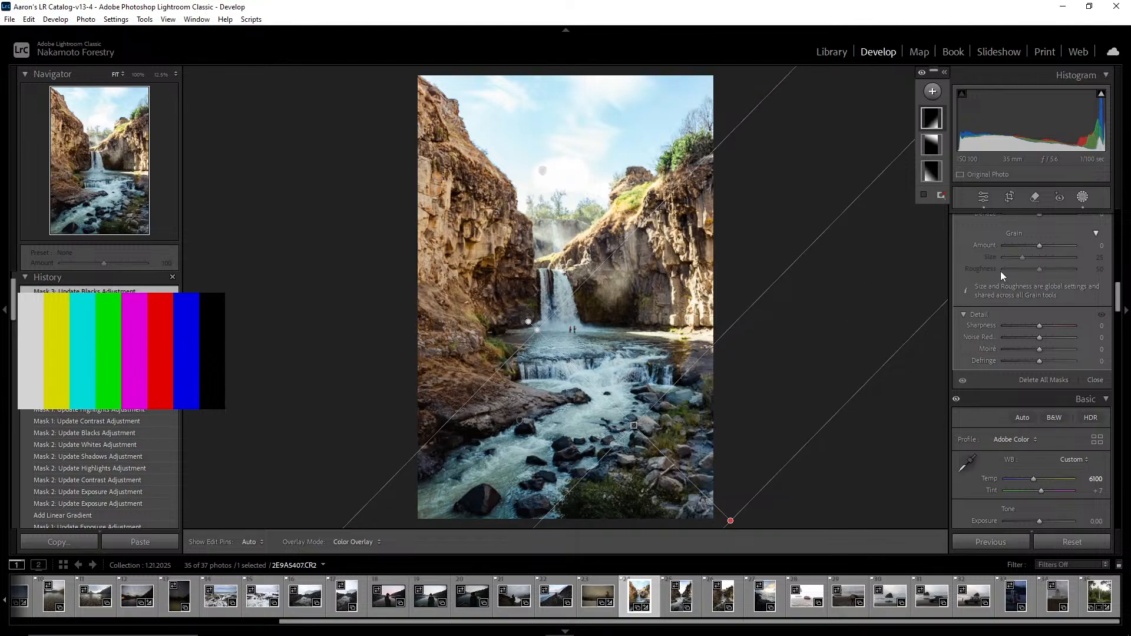
pyautogui.scroll(5, 1014, 289)
pyautogui.scroll(3, 1025, 303)
pyautogui.moveTo(1032, 314)
pyautogui.mouseDown()
pyautogui.moveTo(1043, 315)
pyautogui.moveTo(1034, 321)
pyautogui.mouseUp()
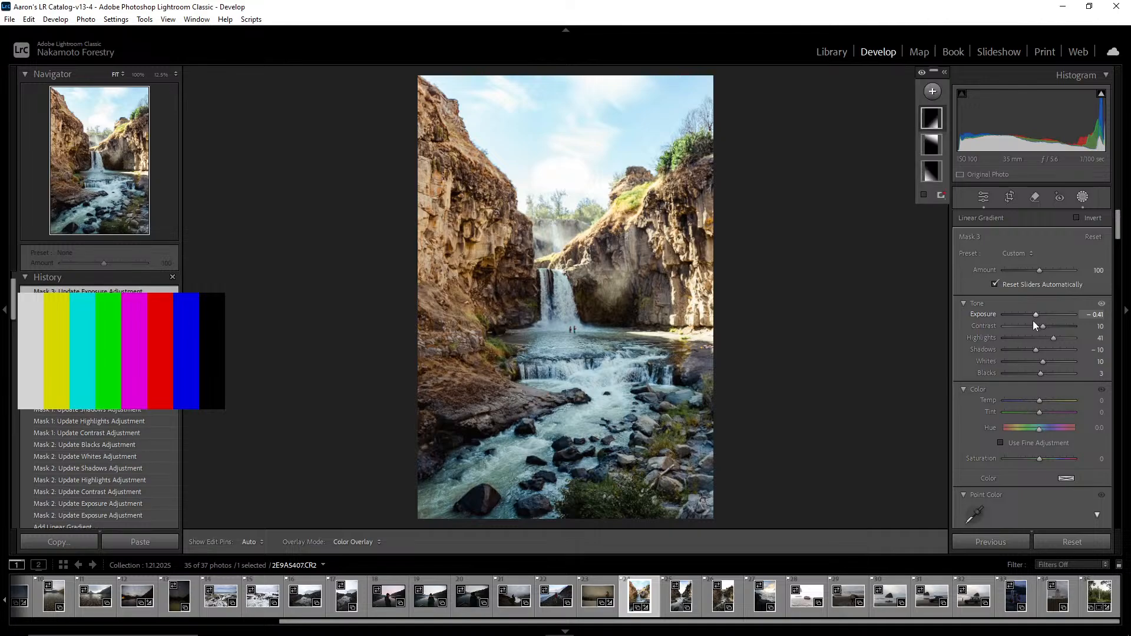
pyautogui.hotkey('ctrl', 'z')
pyautogui.hotkey('ctrl', 'z')
# Set the lower-left gradient mask's Exposure to −0.61 and its Temp to −5
pyautogui.moveTo(926, 151)
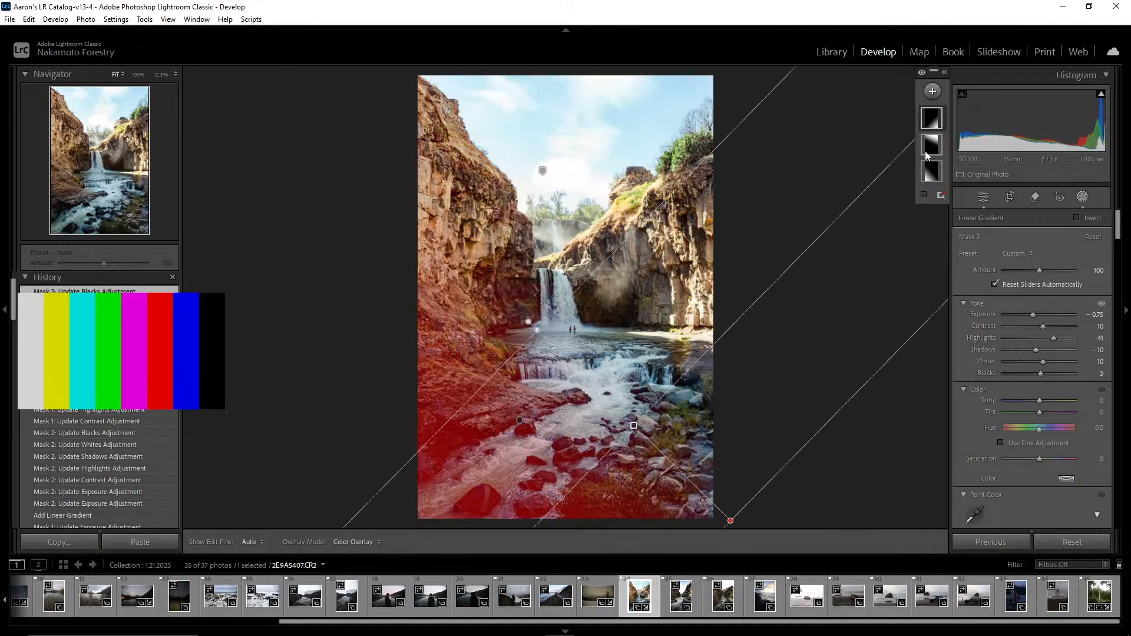
pyautogui.moveTo(935, 118)
pyautogui.click(932, 172)
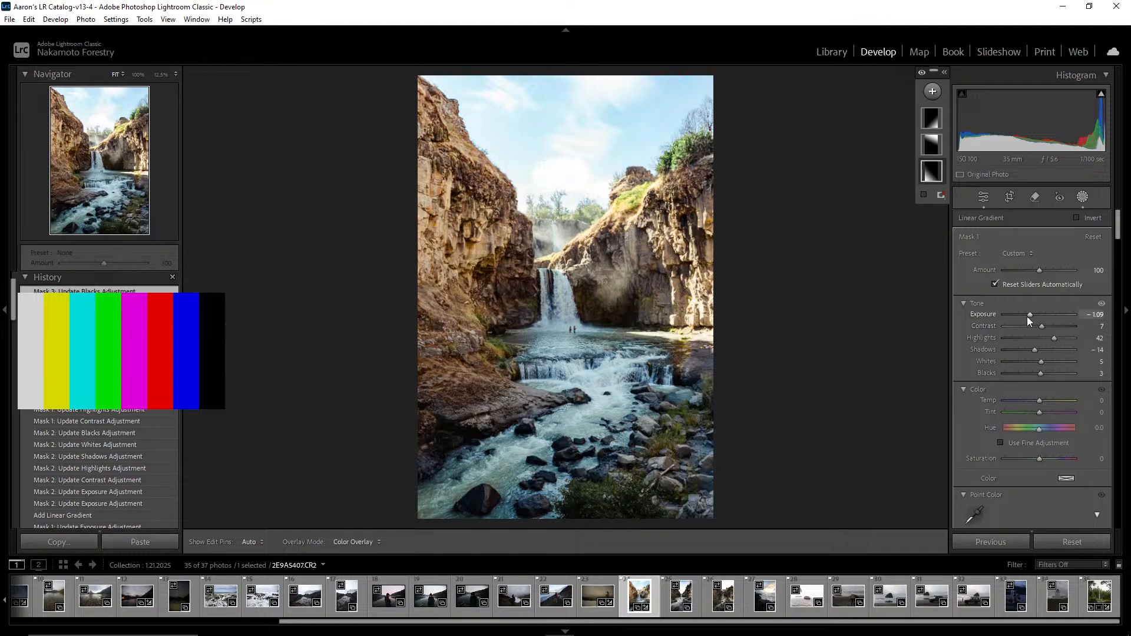
pyautogui.moveTo(1028, 316); pyautogui.dragTo(1034, 314)
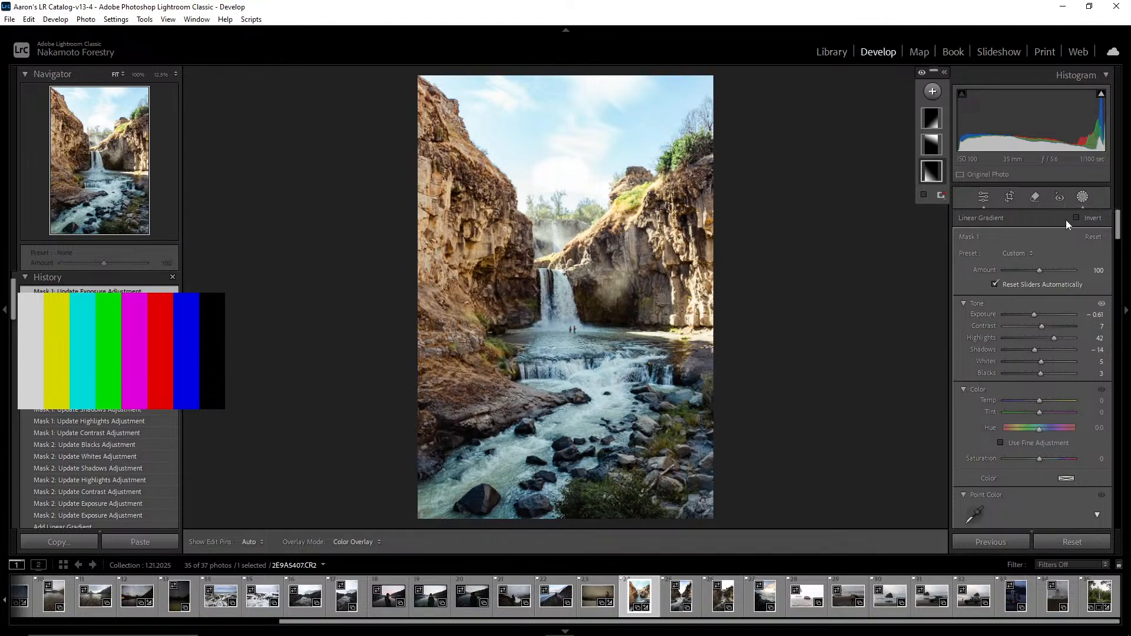
pyautogui.moveTo(1040, 401); pyautogui.dragTo(1031, 402)
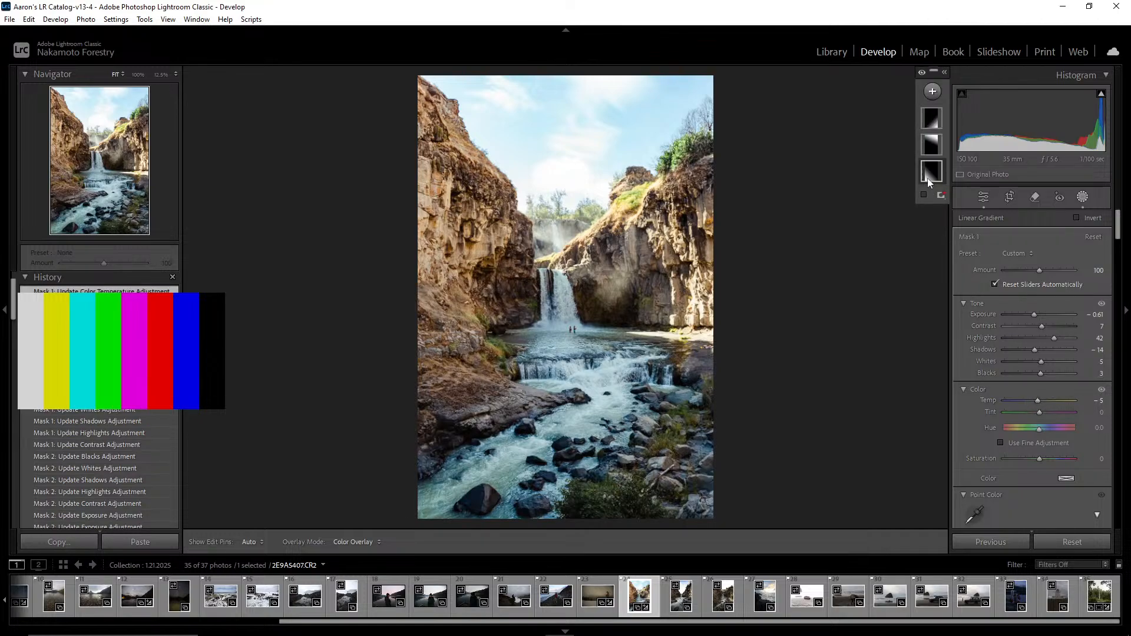
# Cool the lower-right gradient mask by setting its Temp to −8
pyautogui.moveTo(932, 120)
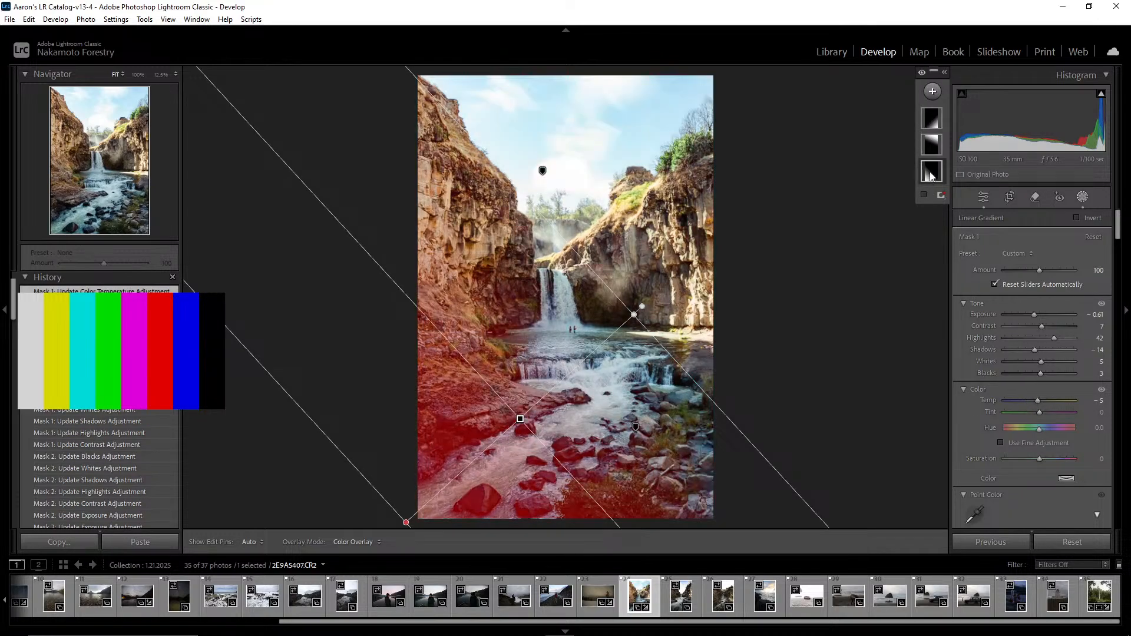
pyautogui.click(932, 121)
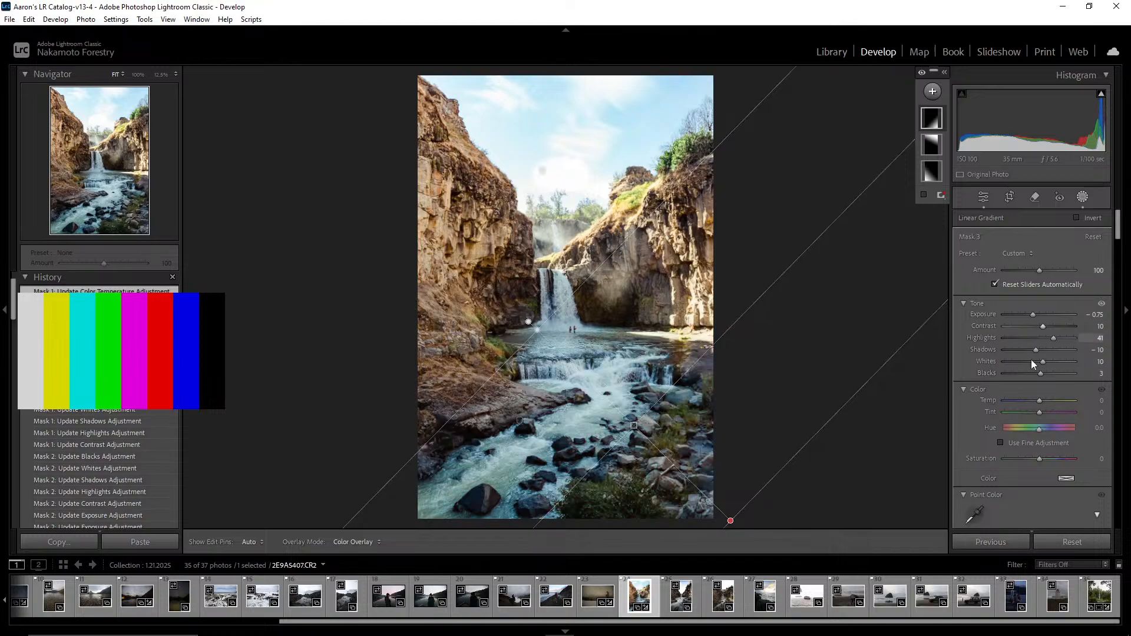
pyautogui.moveTo(1040, 401); pyautogui.dragTo(1035, 403)
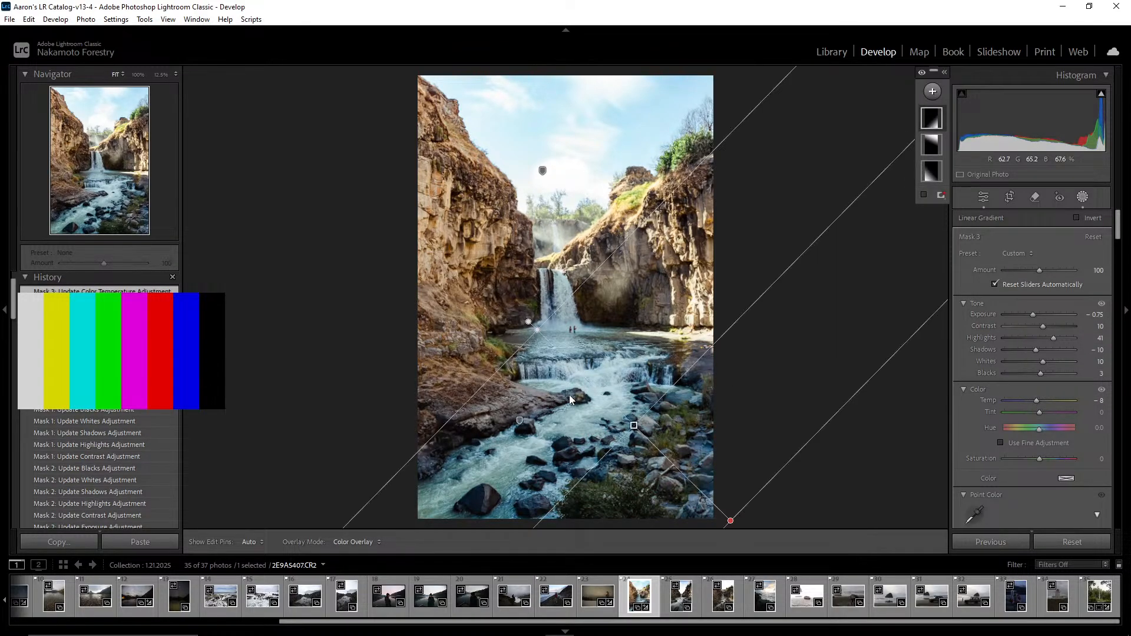
# Warm the upper gradient mask over the sky by setting its Temp to 15
pyautogui.click(935, 145)
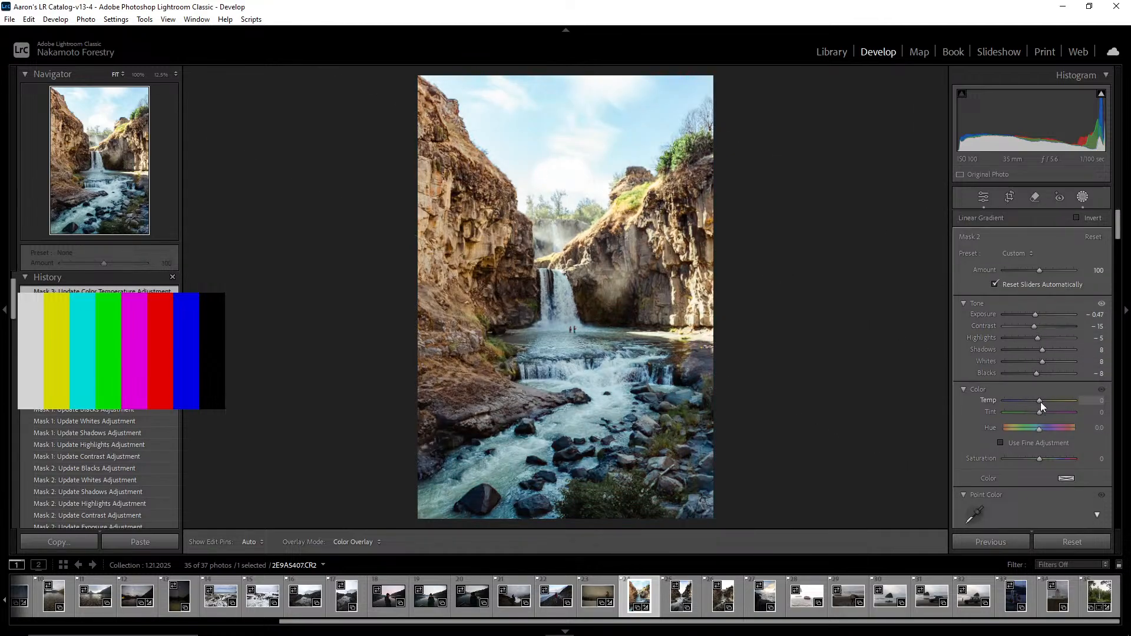
pyautogui.moveTo(1040, 401); pyautogui.dragTo(1049, 402)
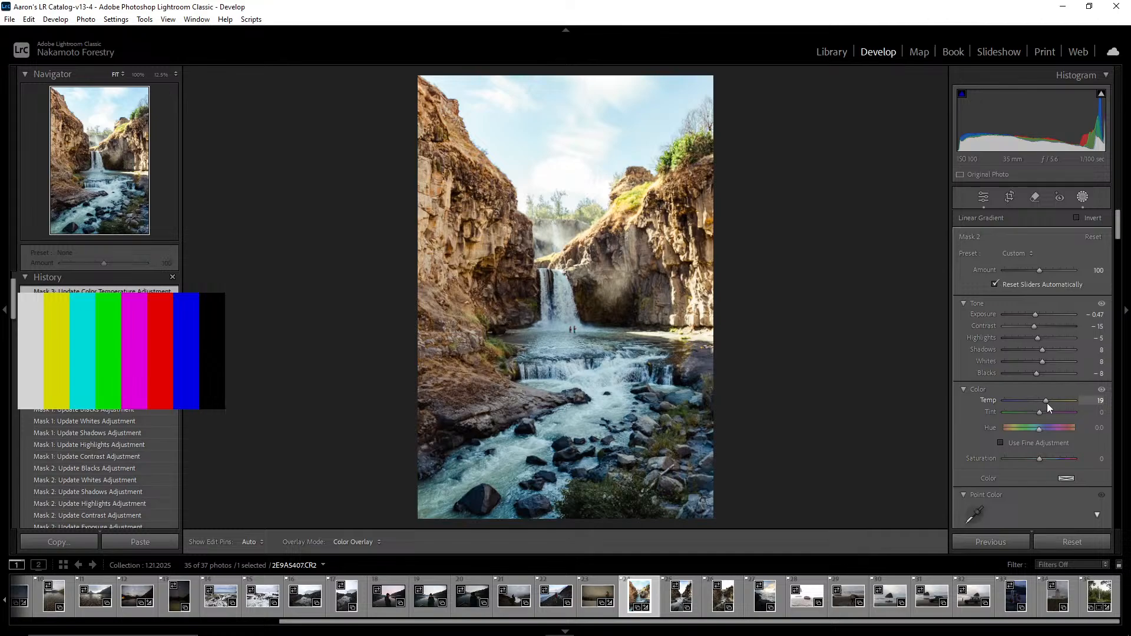
pyautogui.moveTo(1046, 405); pyautogui.dragTo(1046, 406)
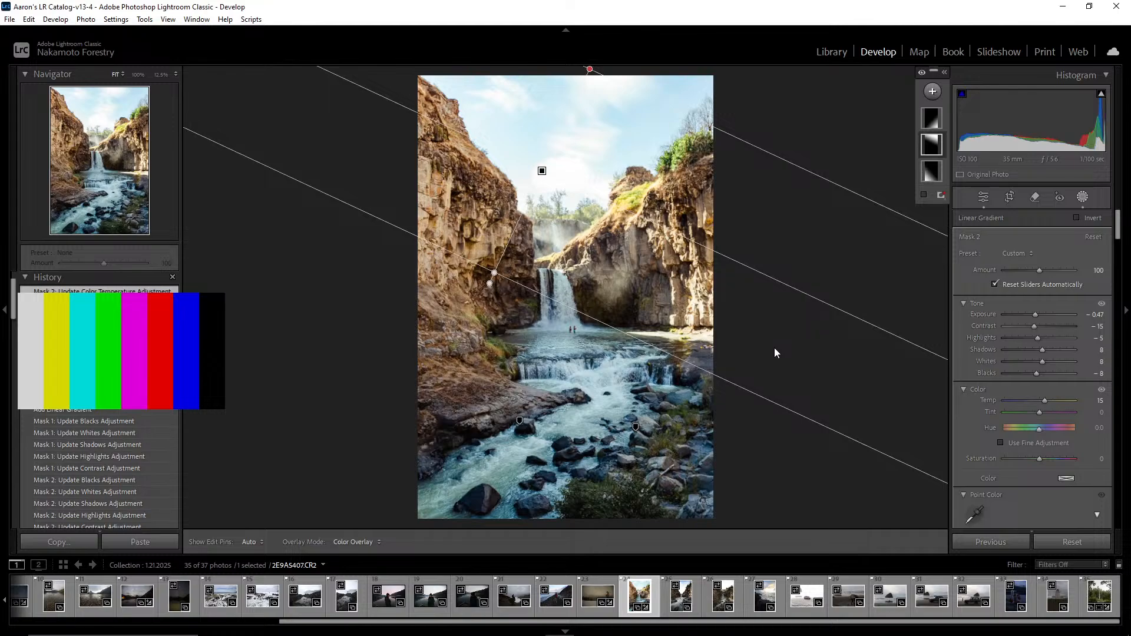
# Leave masking and set the whole photo's Exposure to +0.26 and Highlights to −56
pyautogui.click(1083, 196)
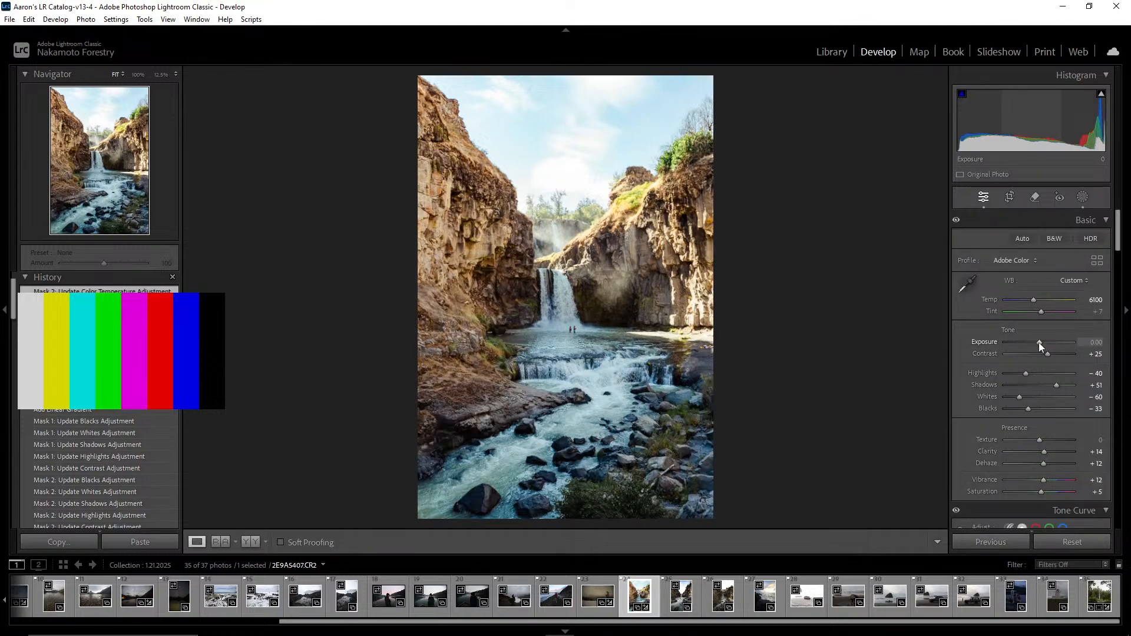
pyautogui.moveTo(1038, 343); pyautogui.dragTo(1040, 343)
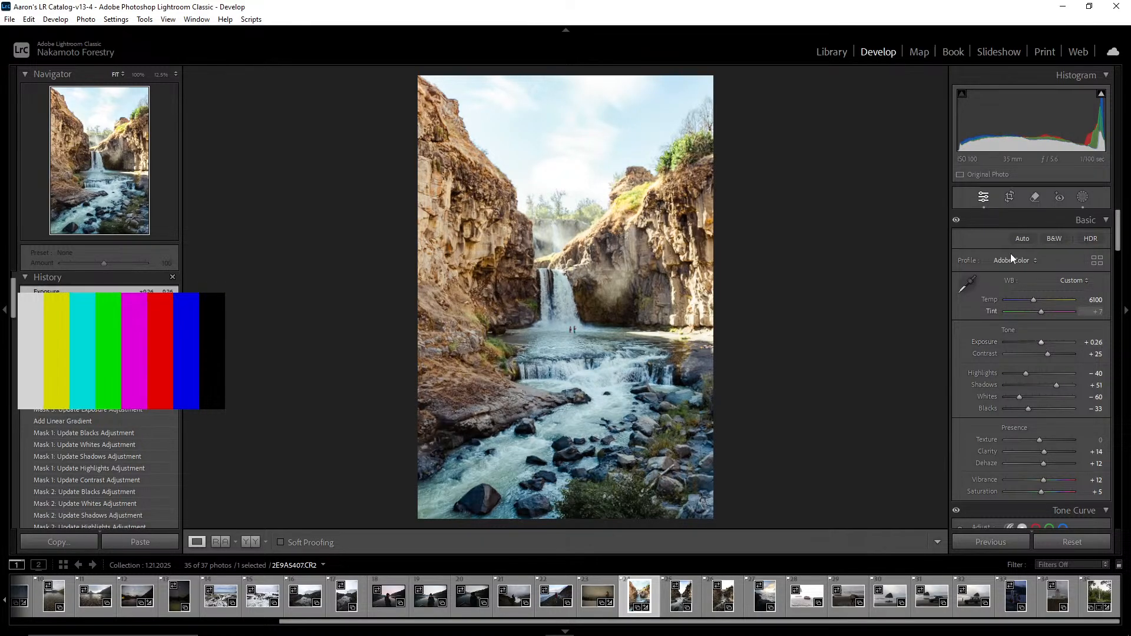
pyautogui.moveTo(1101, 100)
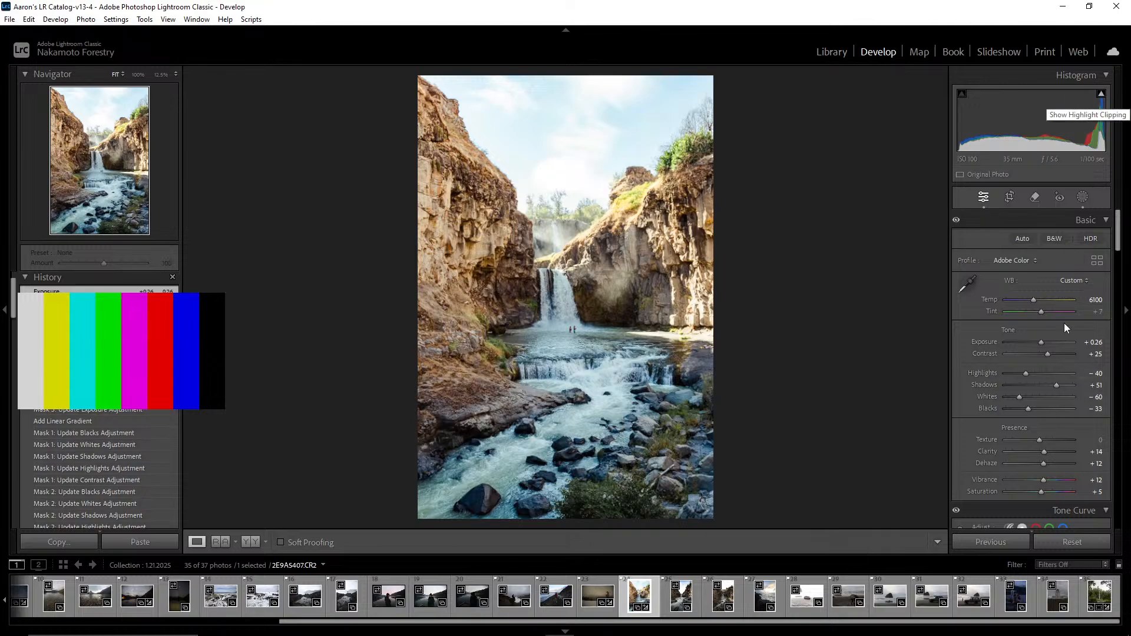
pyautogui.moveTo(1025, 374); pyautogui.dragTo(1020, 375)
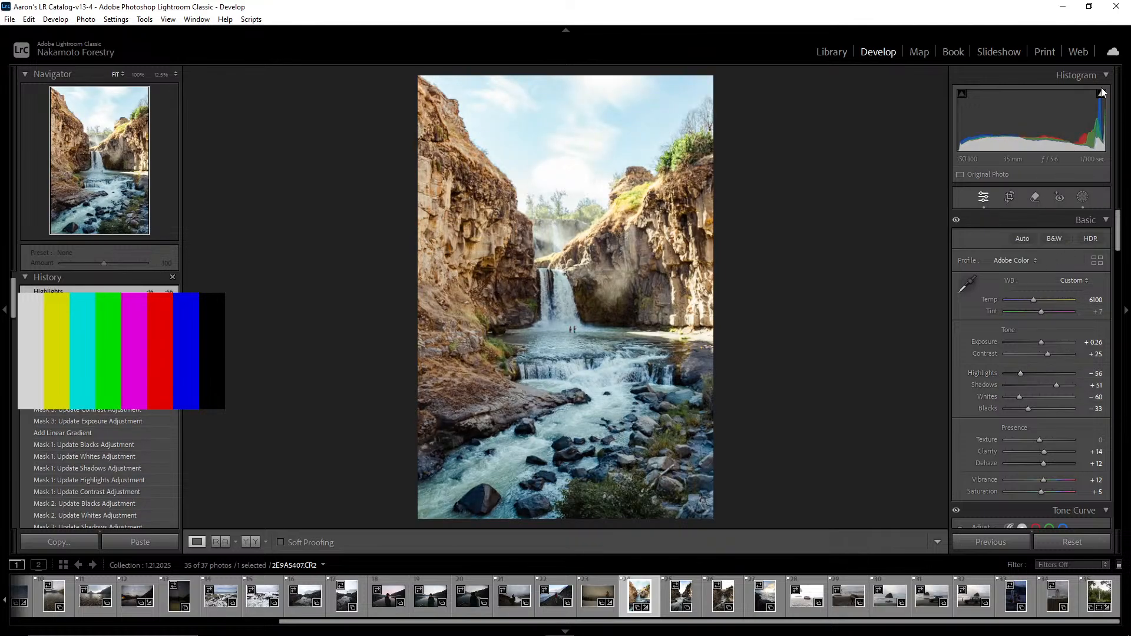
pyautogui.moveTo(1101, 88)
# Crop the photo by trimming a strip of cliff from its left edge and a thin strip of sky from the top
pyautogui.click(1008, 198)
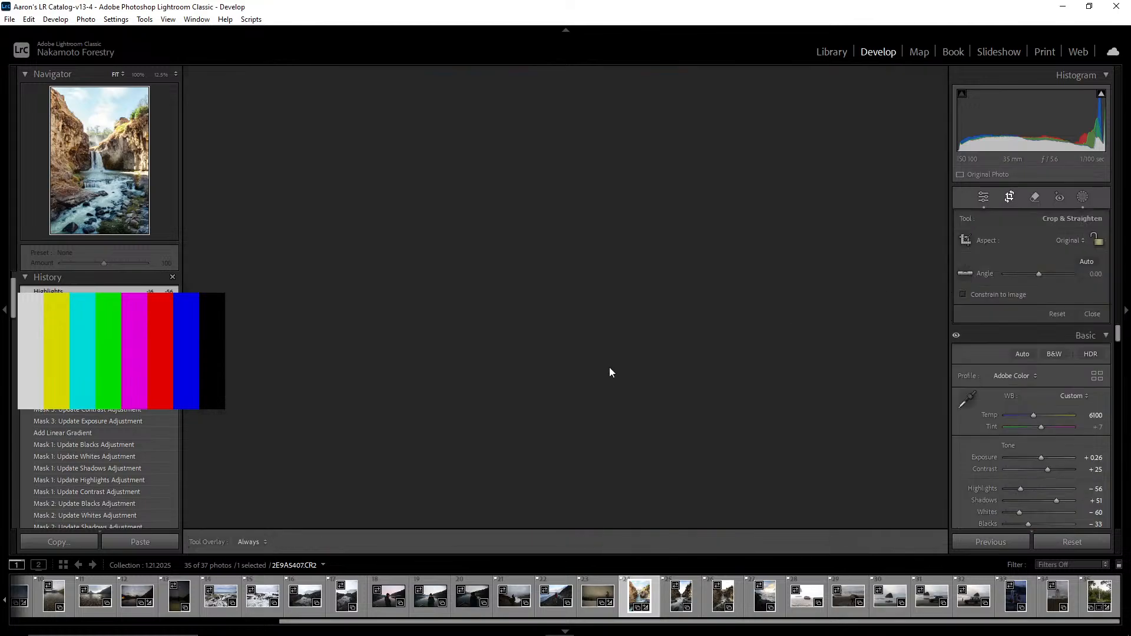
pyautogui.moveTo(418, 296); pyautogui.dragTo(411, 297)
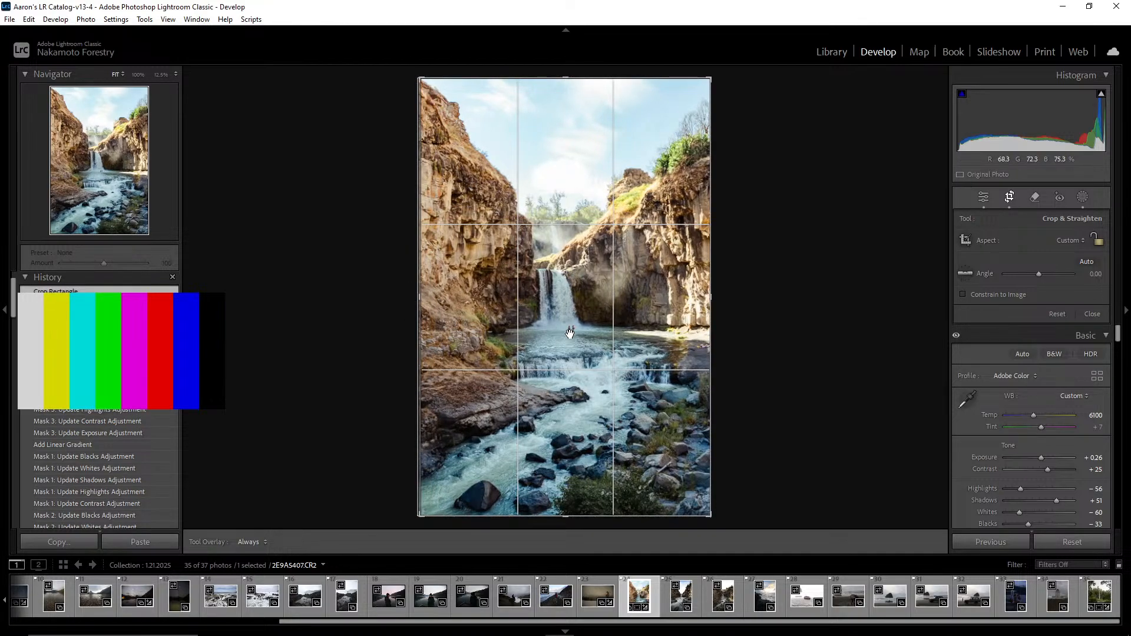
pyautogui.moveTo(419, 299); pyautogui.dragTo(433, 301)
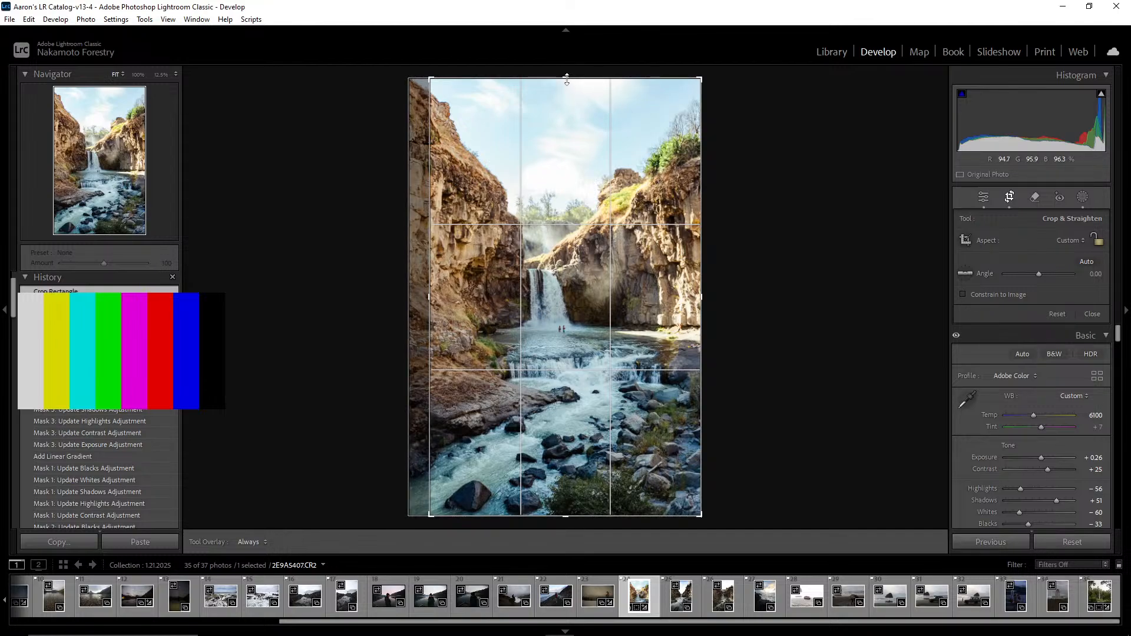
pyautogui.moveTo(569, 78); pyautogui.dragTo(567, 85)
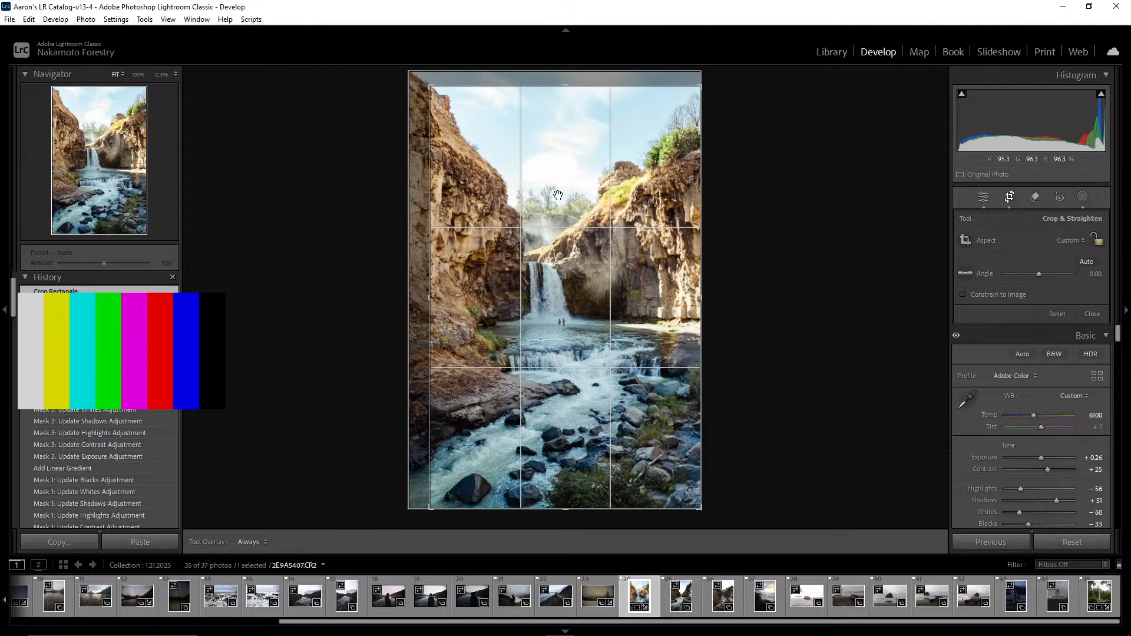
pyautogui.press('Return')
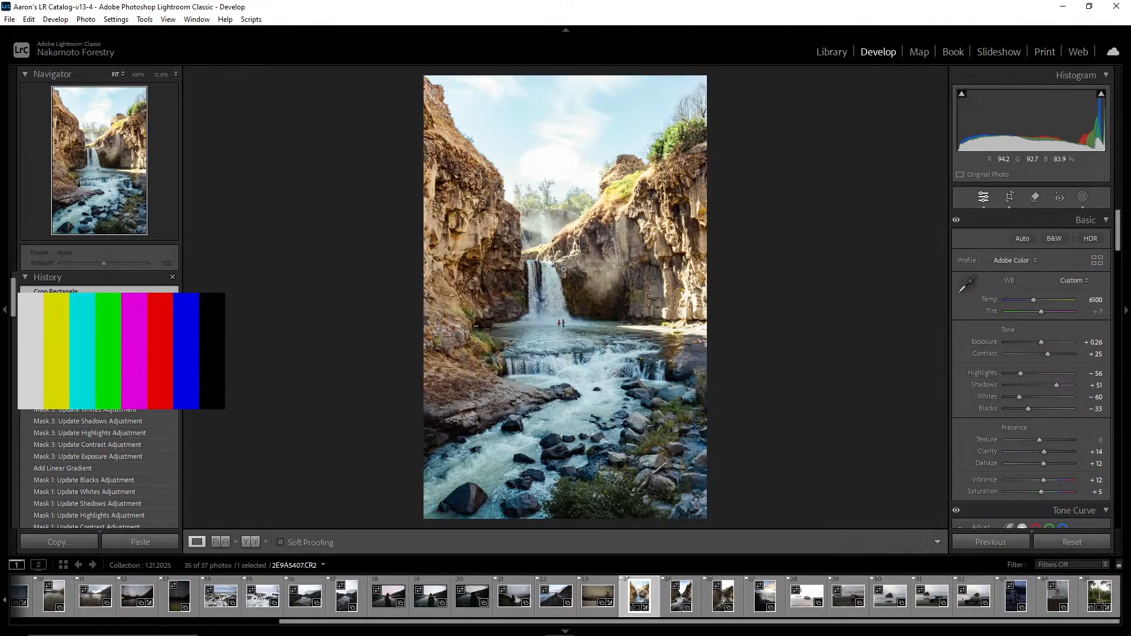
# Loosen the crop slightly to recover some of the photo at the left edge and the top
pyautogui.click(1010, 198)
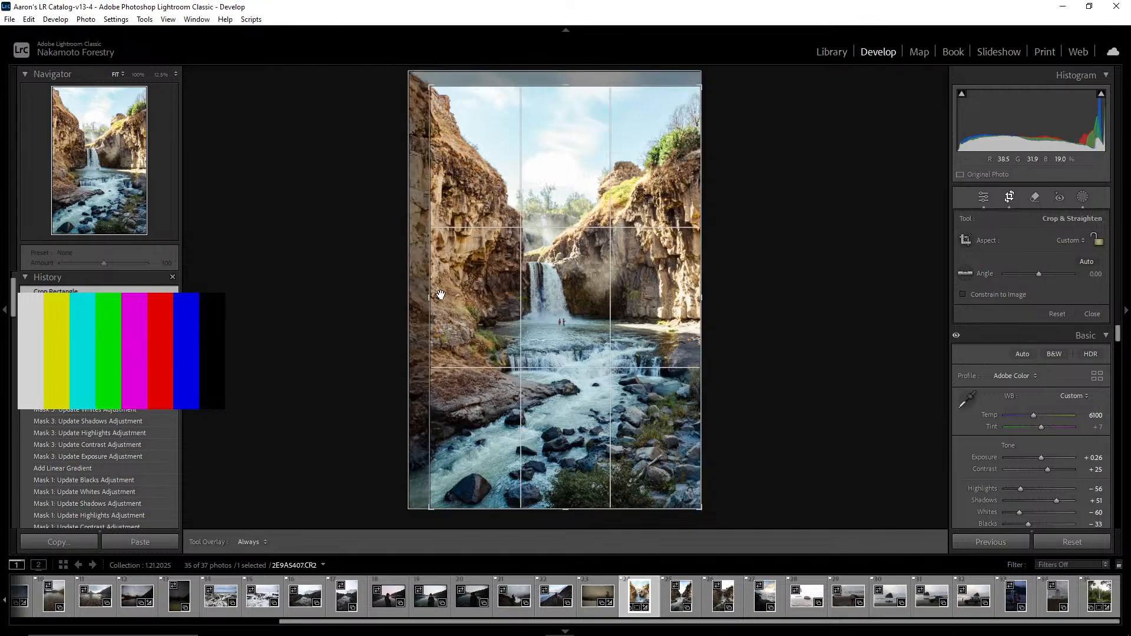
pyautogui.moveTo(429, 297); pyautogui.dragTo(426, 297)
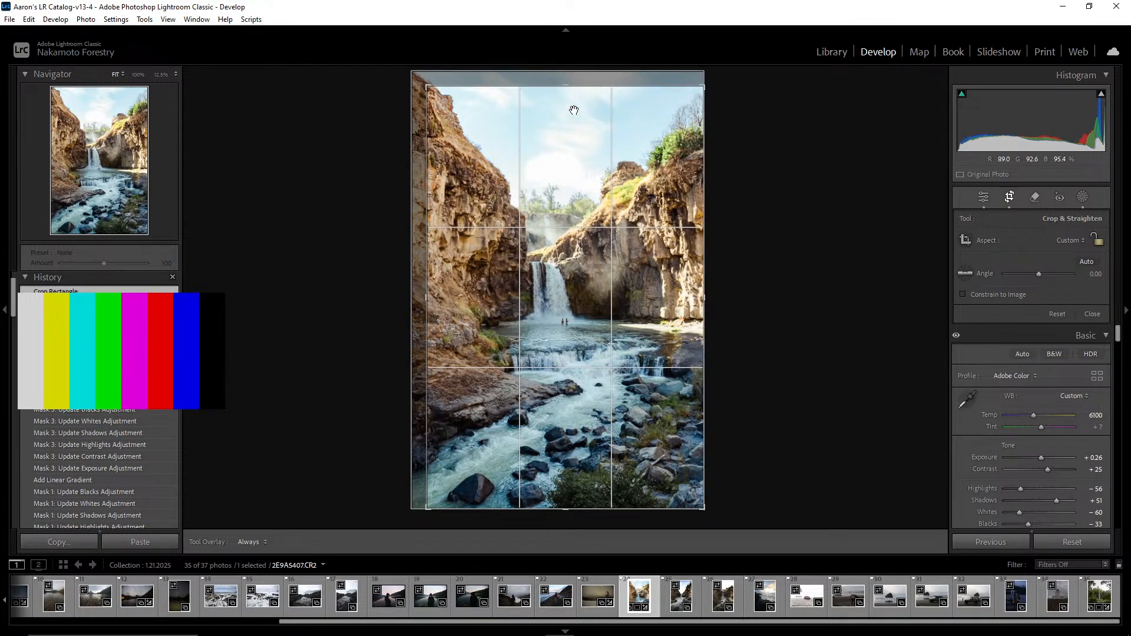
pyautogui.moveTo(565, 88); pyautogui.dragTo(564, 76)
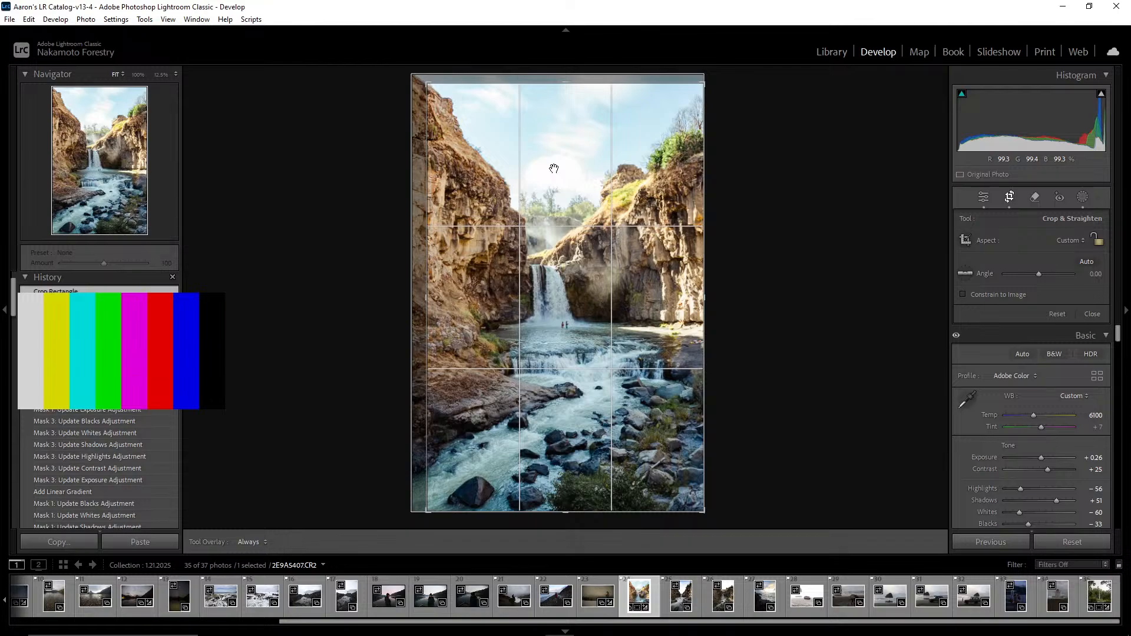
pyautogui.press('Return')
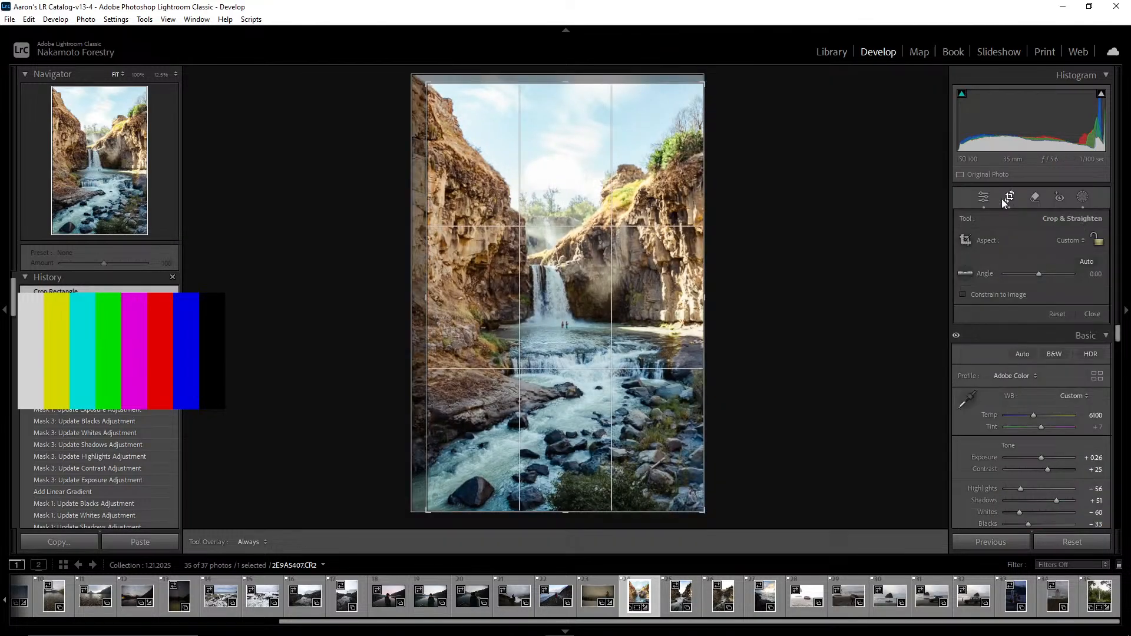
# Refine the crop by extending it slightly at the left and trimming a thin strip from the photo's right edge
pyautogui.click(1009, 197)
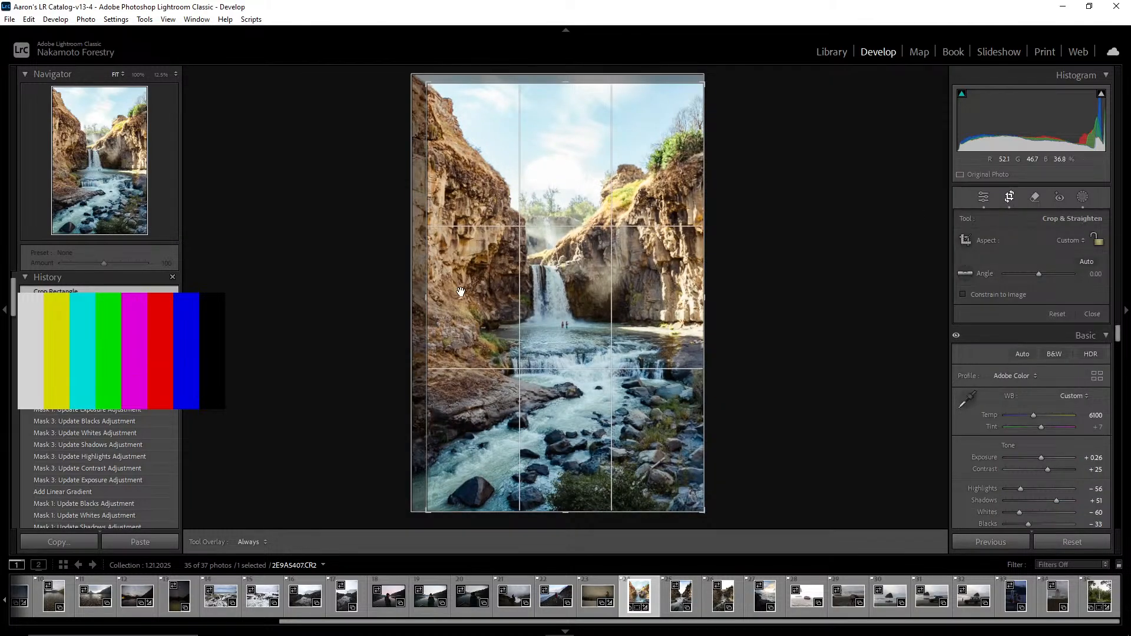
pyautogui.moveTo(425, 294); pyautogui.dragTo(423, 294)
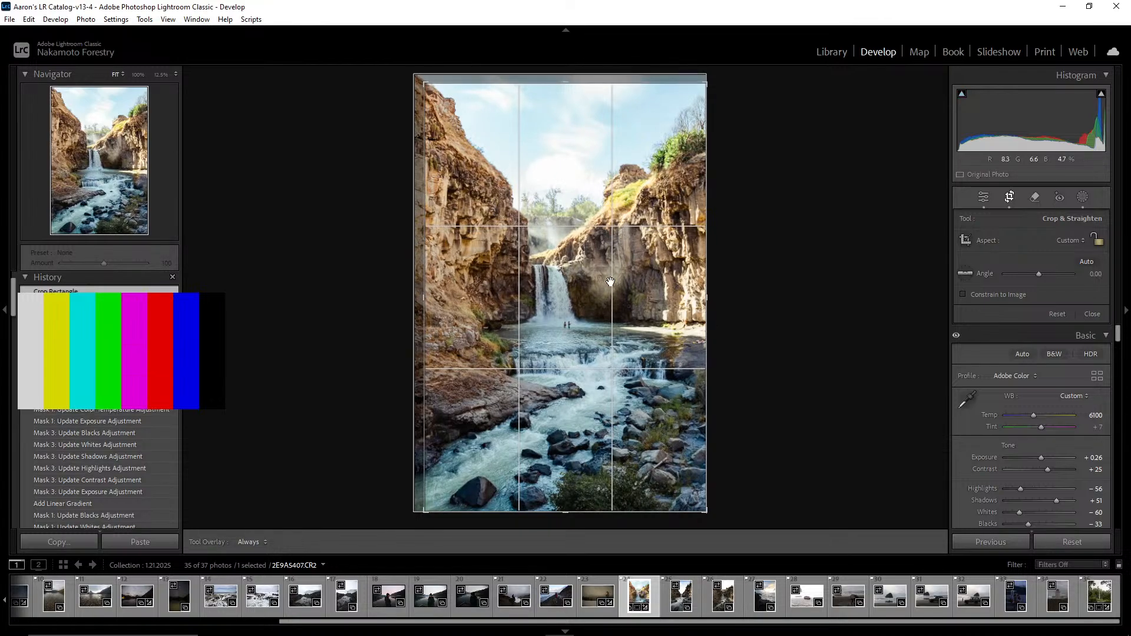
pyautogui.moveTo(706, 298); pyautogui.dragTo(700, 298)
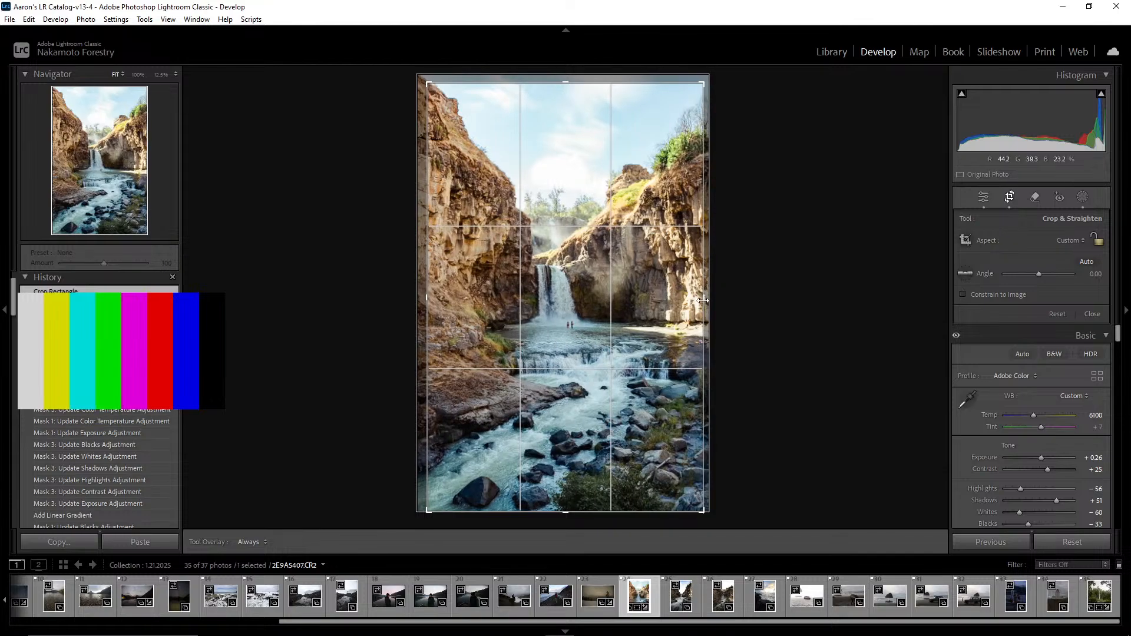
pyautogui.press('Return')
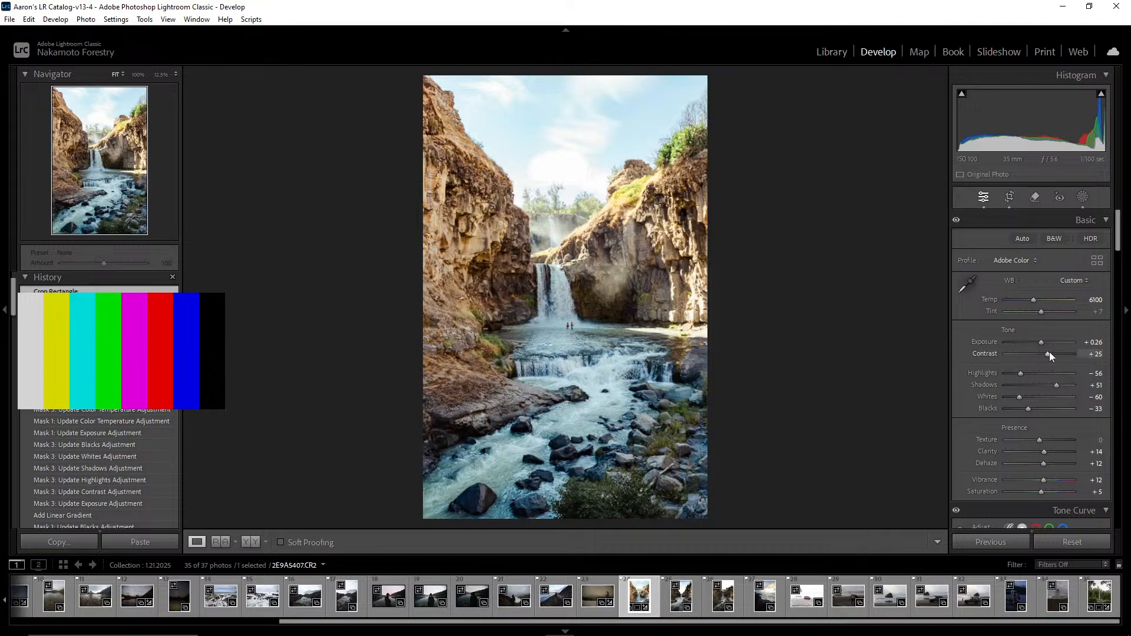
# Inspect the bathers below the waterfall up close and compare the edited photo with its original side by side
pyautogui.scroll(-10, 1032, 368)
pyautogui.scroll(-8, 1036, 383)
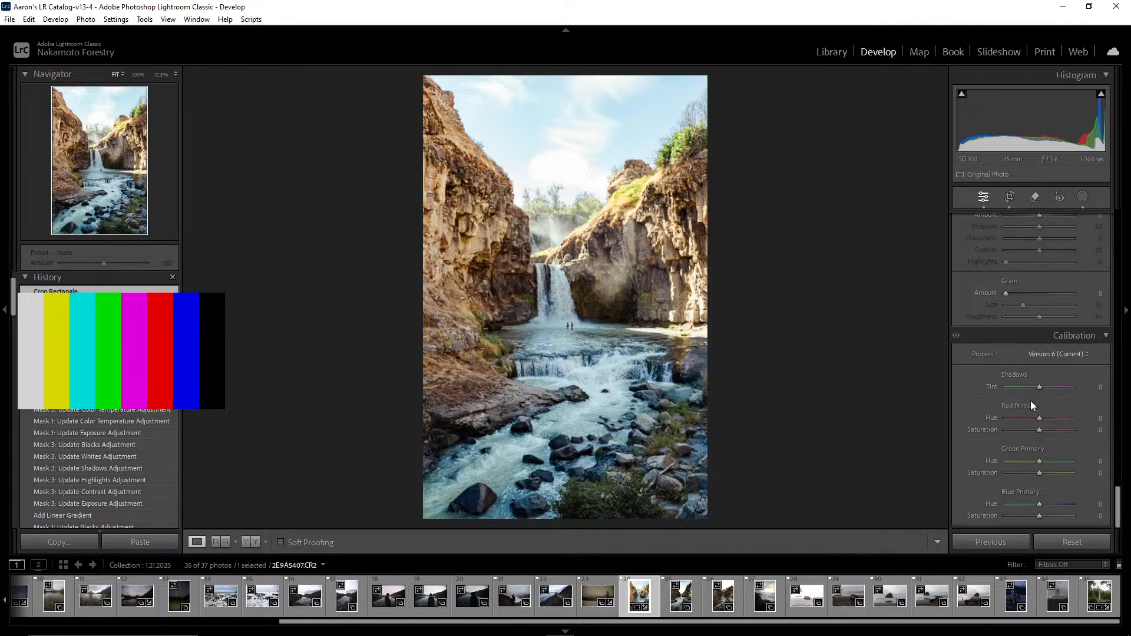
pyautogui.scroll(12, 1031, 405)
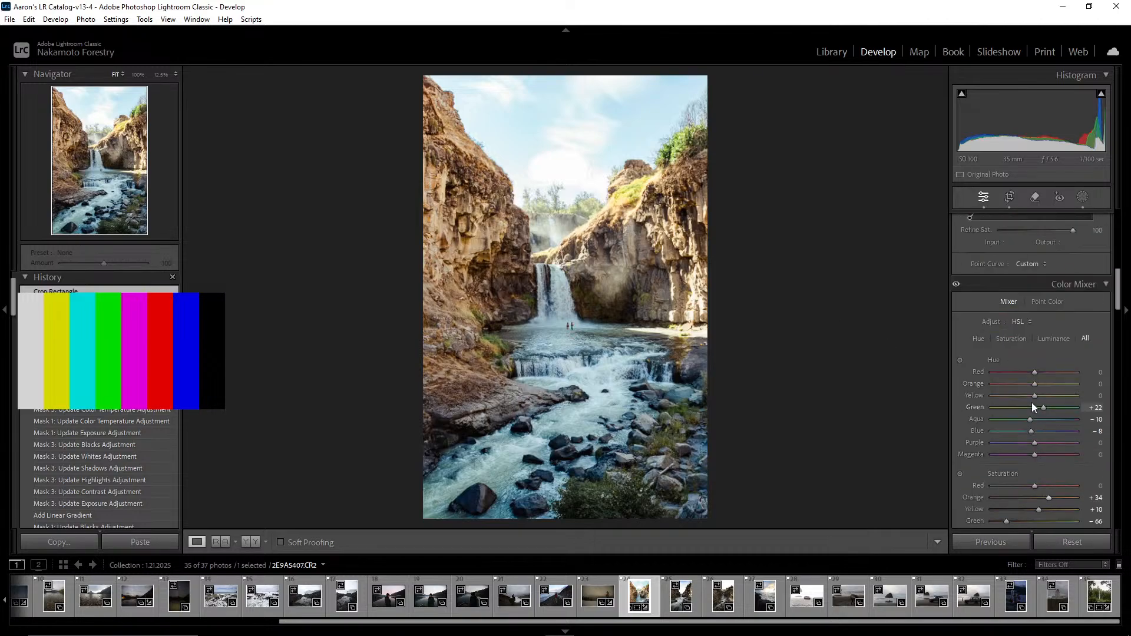
pyautogui.scroll(5, 1033, 404)
pyautogui.click(575, 328)
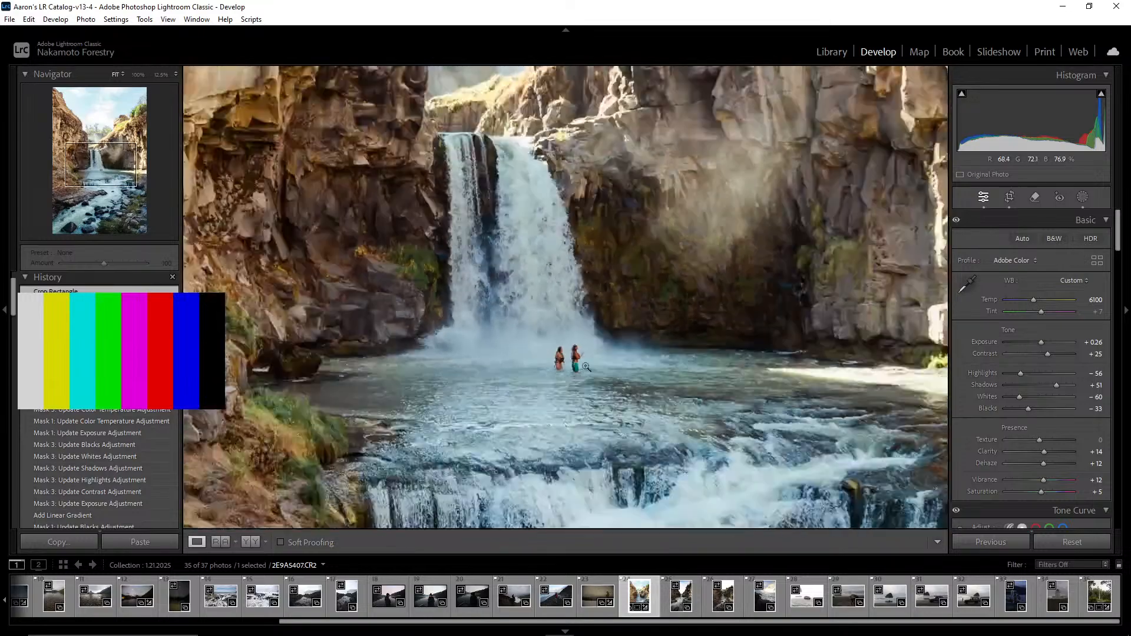
pyautogui.click(587, 368)
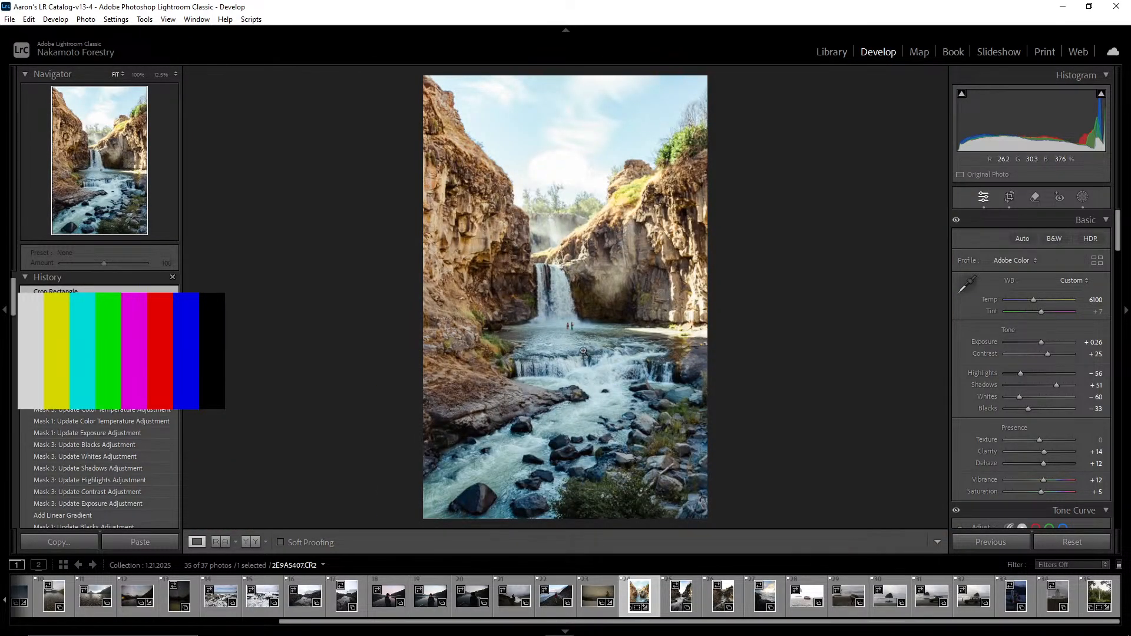
pyautogui.click(259, 540)
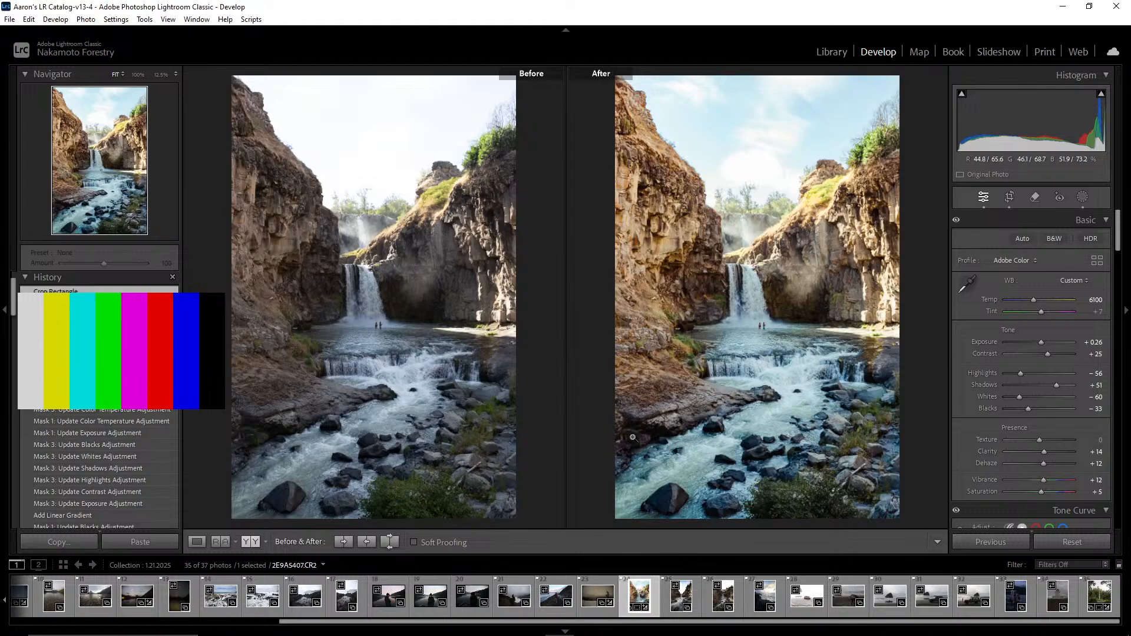
pyautogui.click(200, 542)
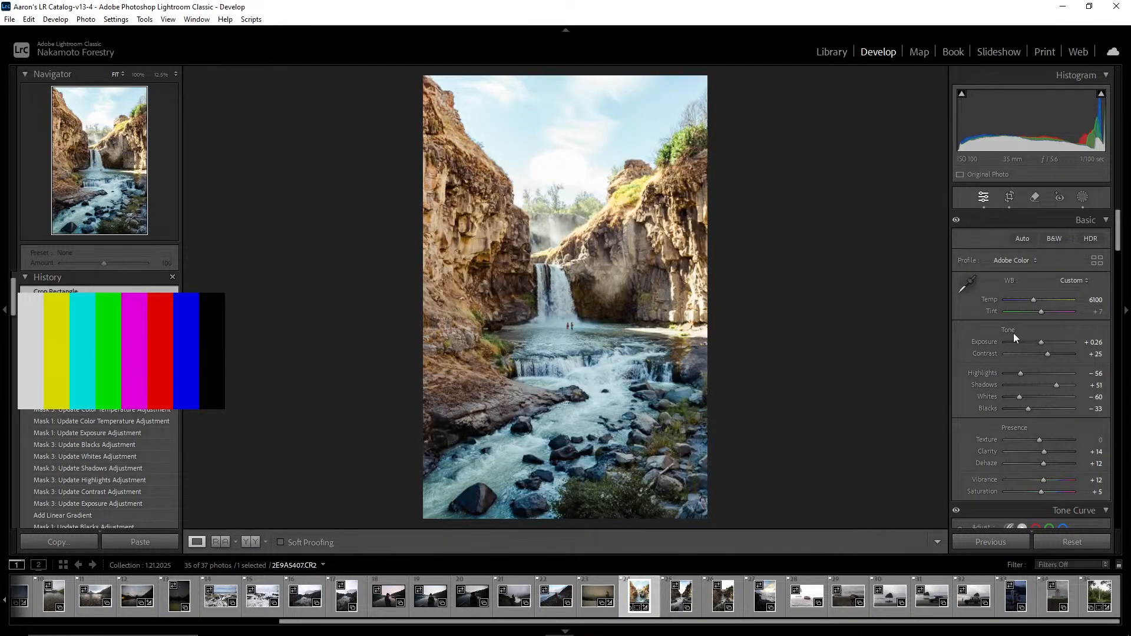
# Set the waterfall photo's Vibrance to +14 and Saturation to +2, and check the falls up close
pyautogui.scroll(-3, 1013, 333)
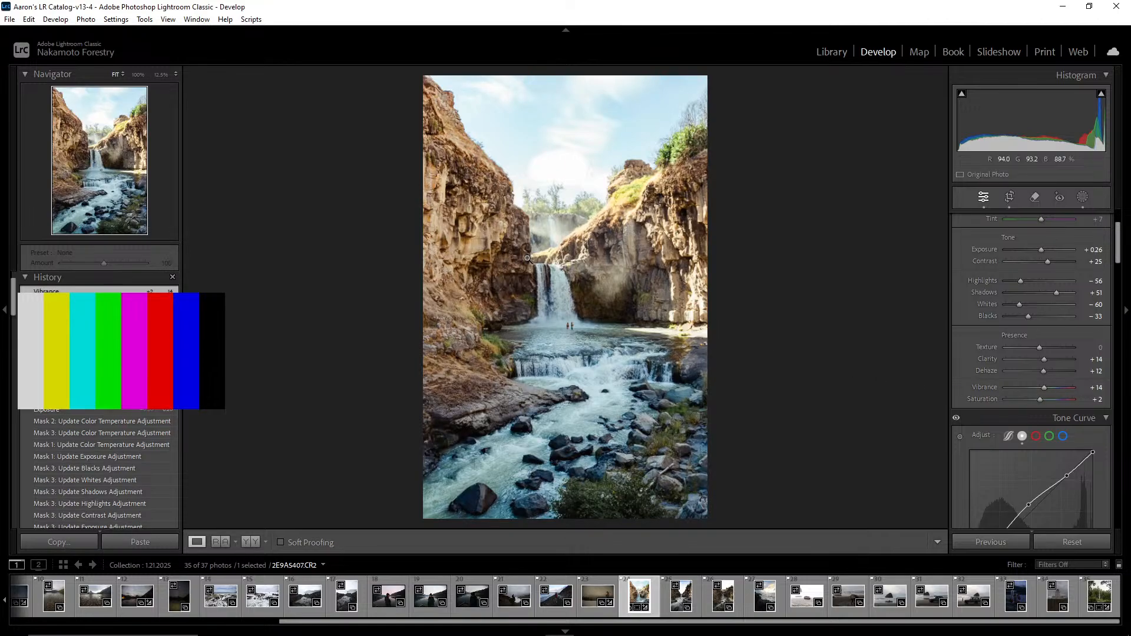
pyautogui.click(557, 299)
pyautogui.click(558, 300)
# Examine the rocks and rapids in the lower part of the photo at 100% and return to the full view
pyautogui.scroll(-10, 1034, 345)
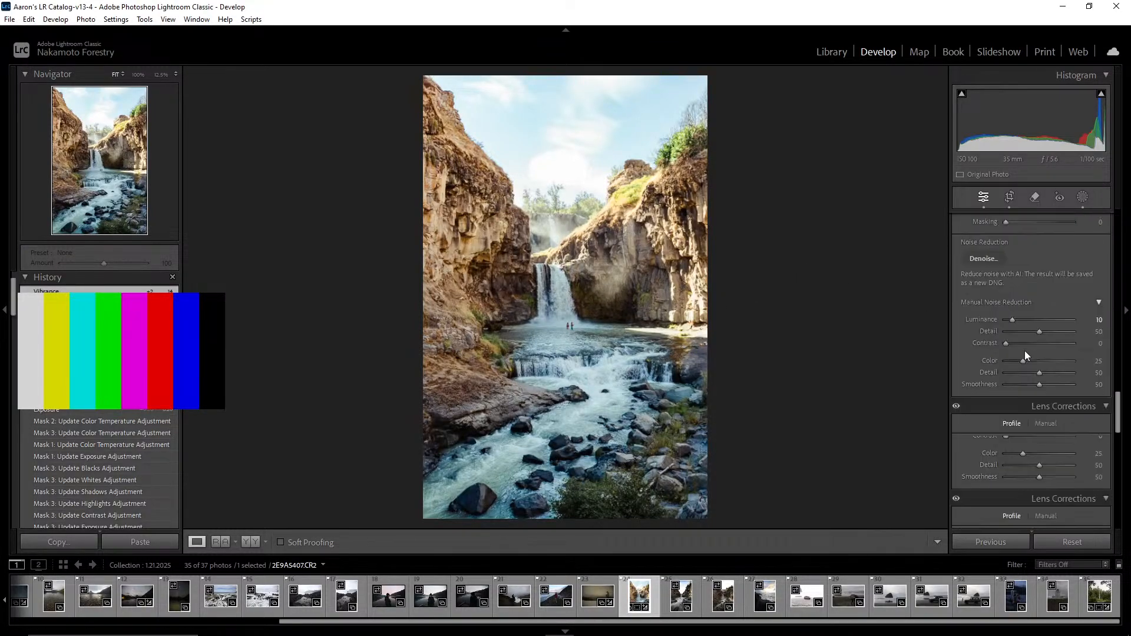
pyautogui.scroll(-10, 1024, 351)
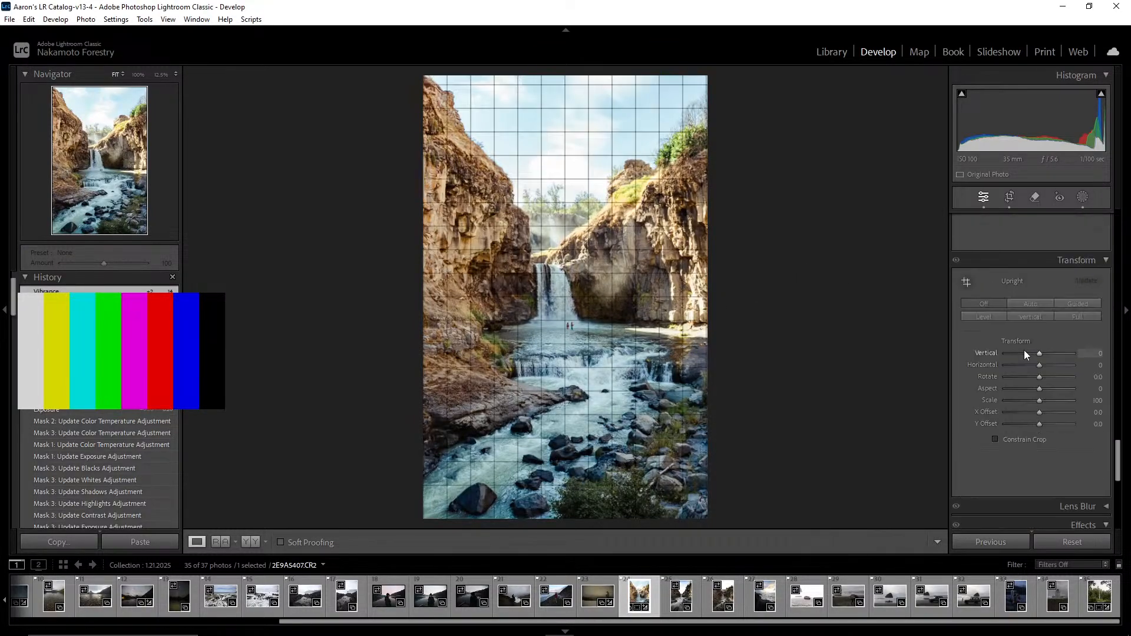
pyautogui.click(628, 435)
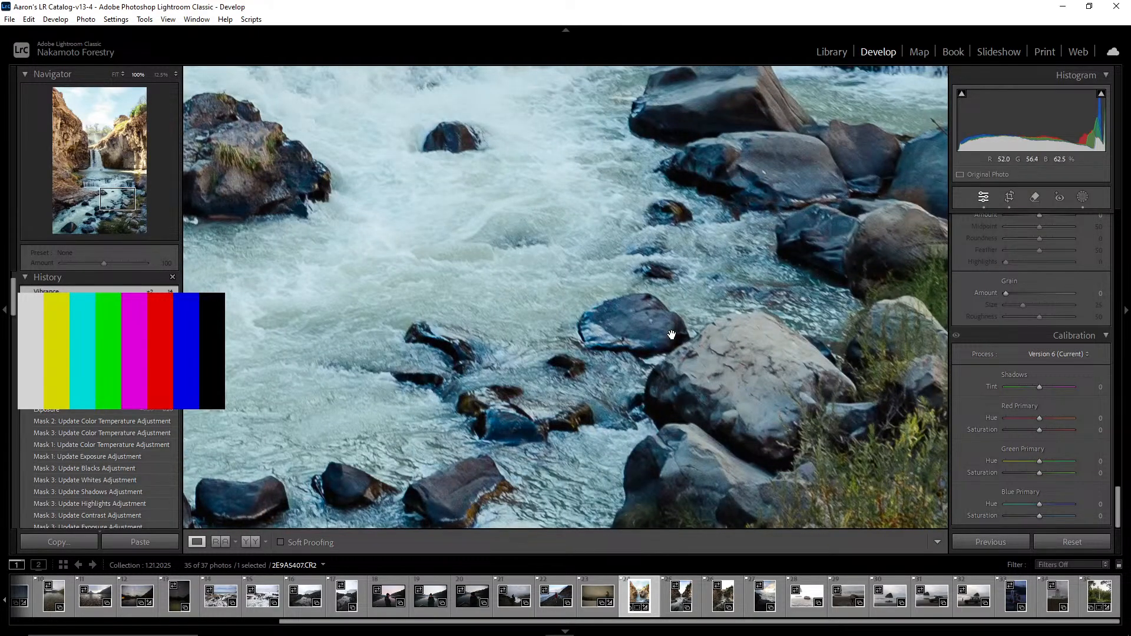
pyautogui.click(523, 391)
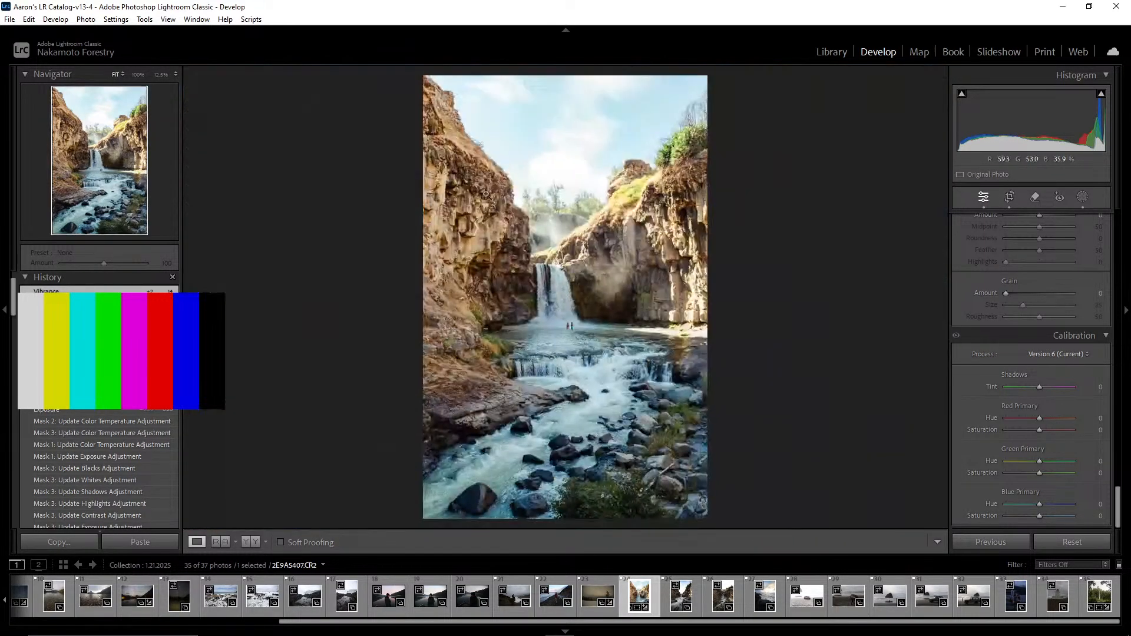
pyautogui.moveTo(570, 310); pyautogui.dragTo(577, 323)
# Rate the waterfall photo three stars and show the collection as a thumbnail grid in the Library
pyautogui.press('4')
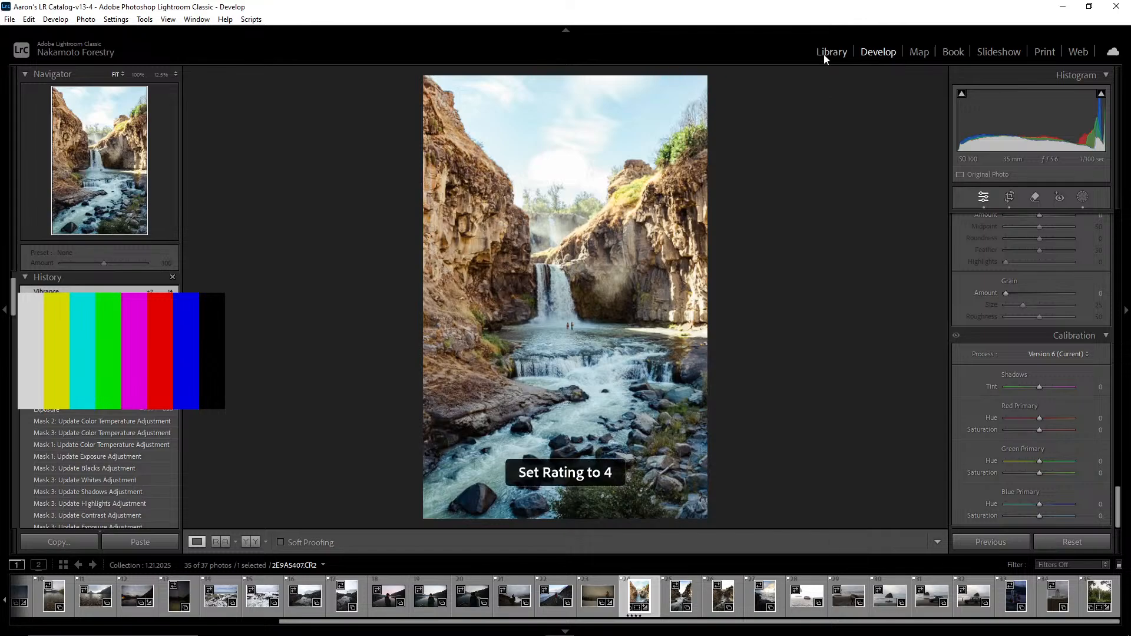
pyautogui.press('3')
pyautogui.click(825, 54)
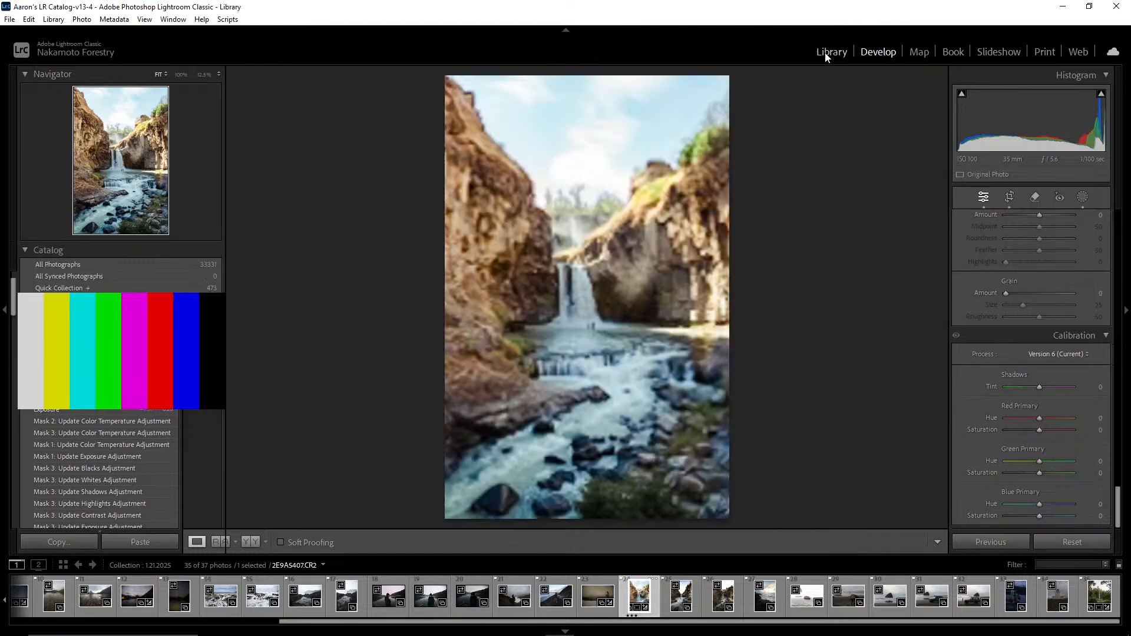
pyautogui.click(240, 542)
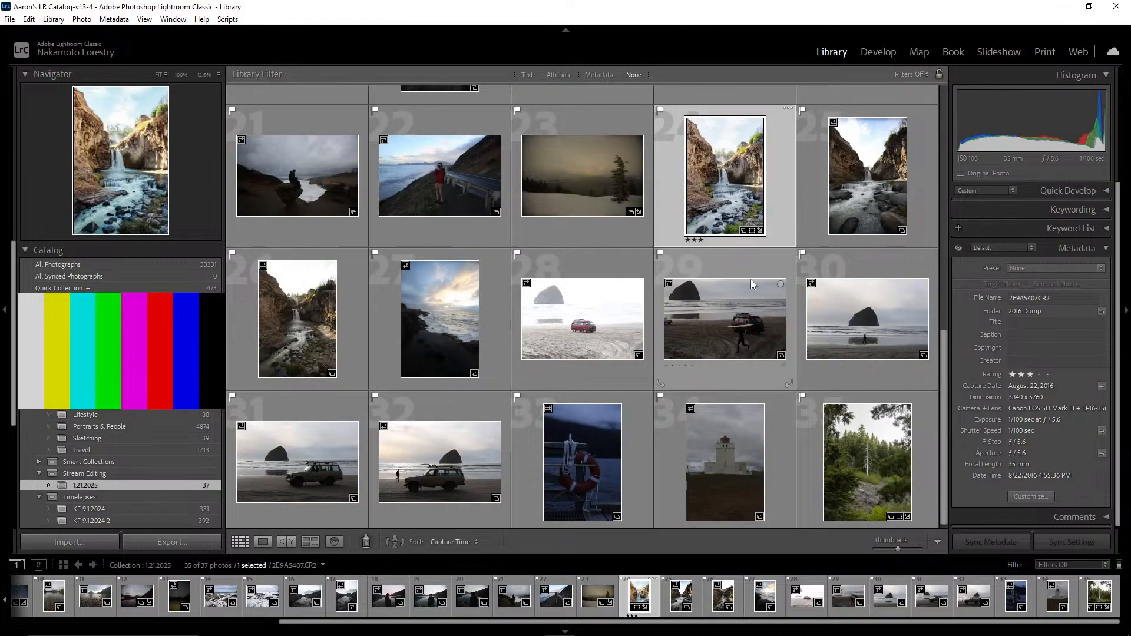
# Look through the collection's thumbnails for the next photo to edit
pyautogui.scroll(2, 663, 268)
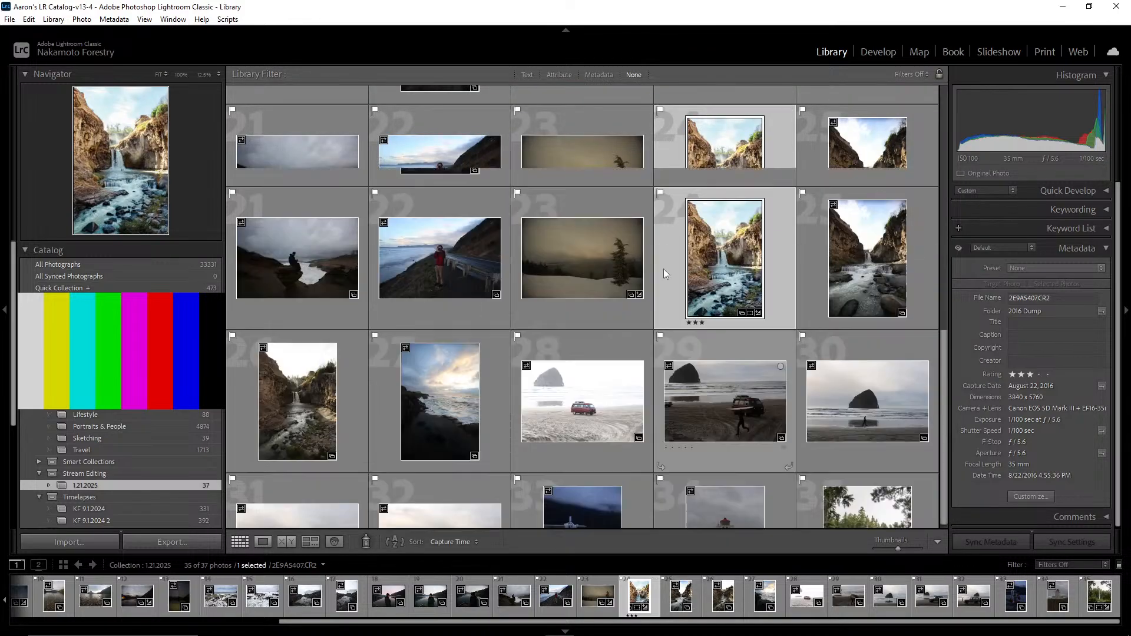
pyautogui.scroll(5, 666, 267)
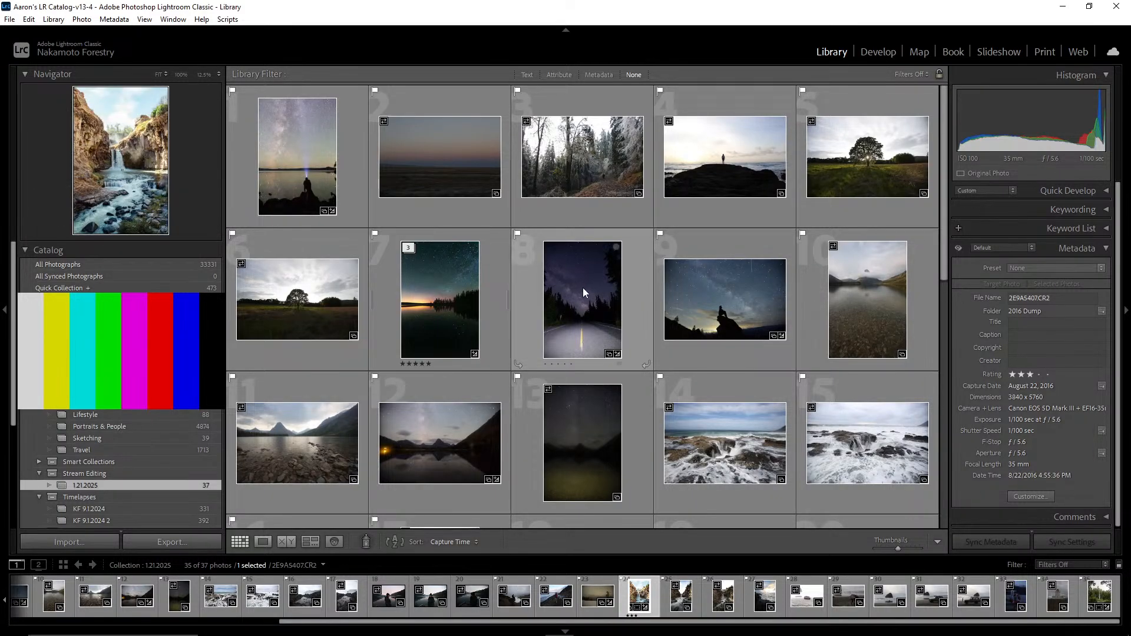
pyautogui.moveTo(573, 304)
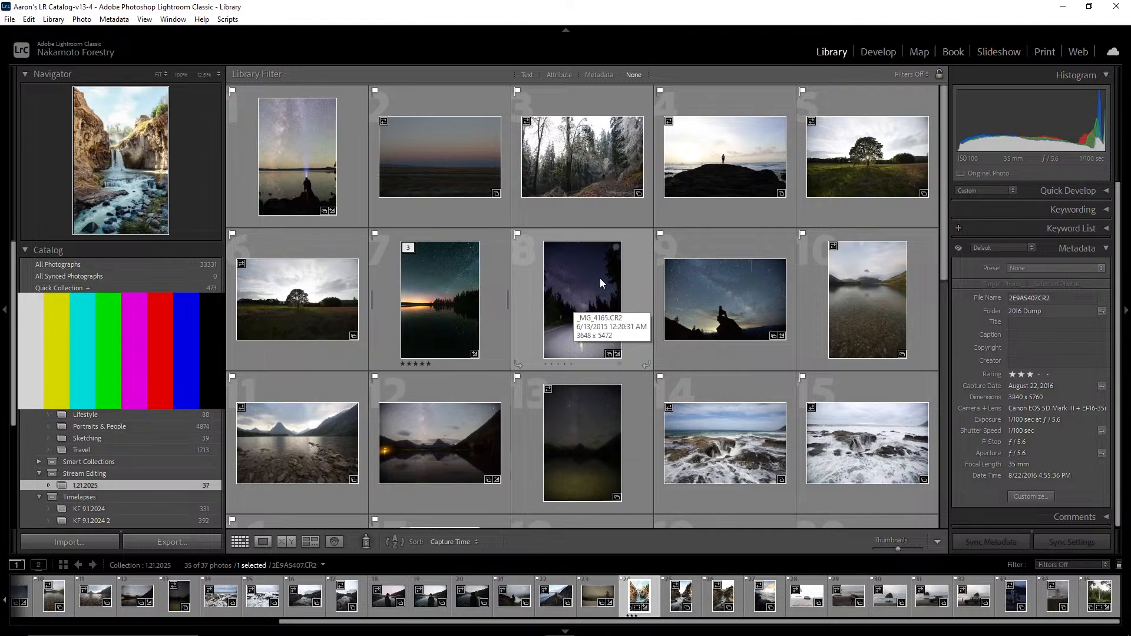
pyautogui.scroll(-8, 680, 264)
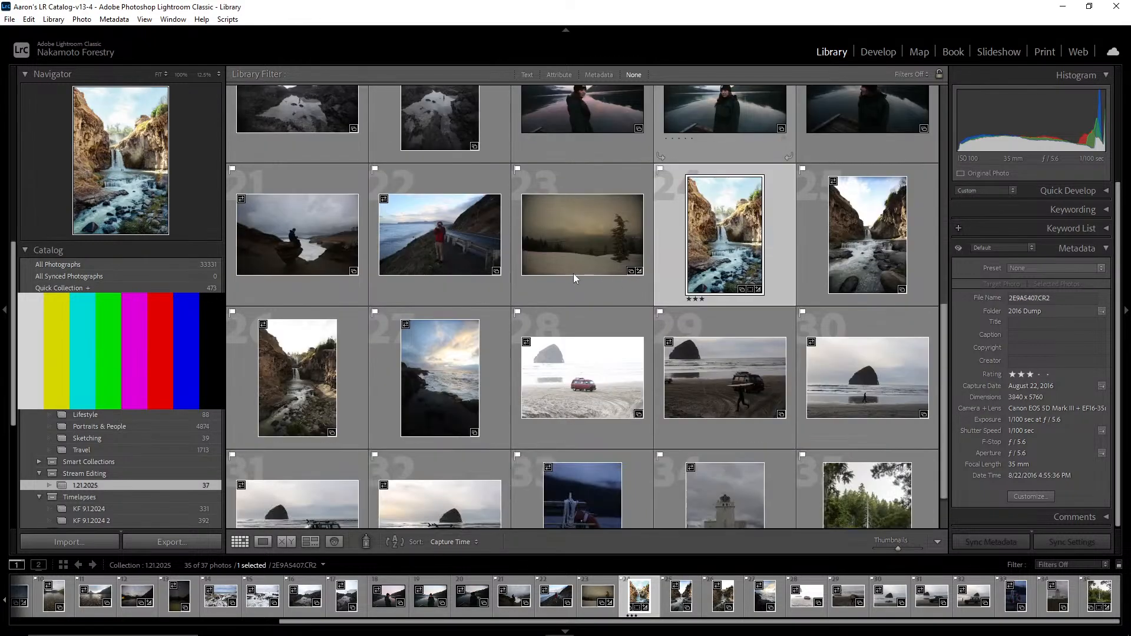
pyautogui.scroll(-1, 574, 274)
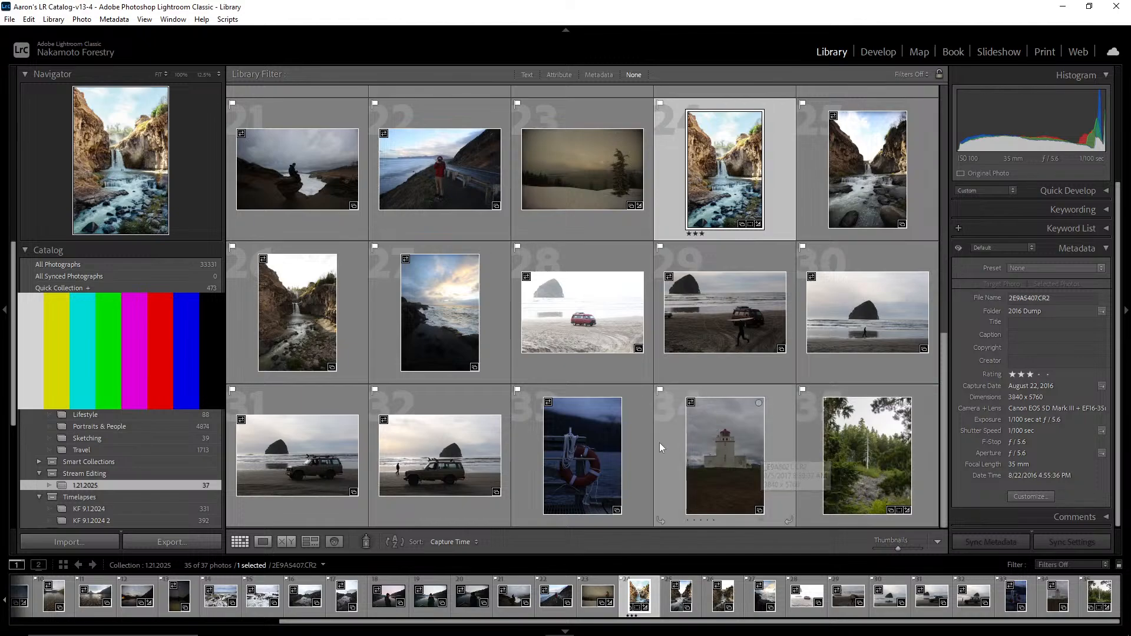
pyautogui.scroll(5, 597, 412)
pyautogui.scroll(-3, 597, 412)
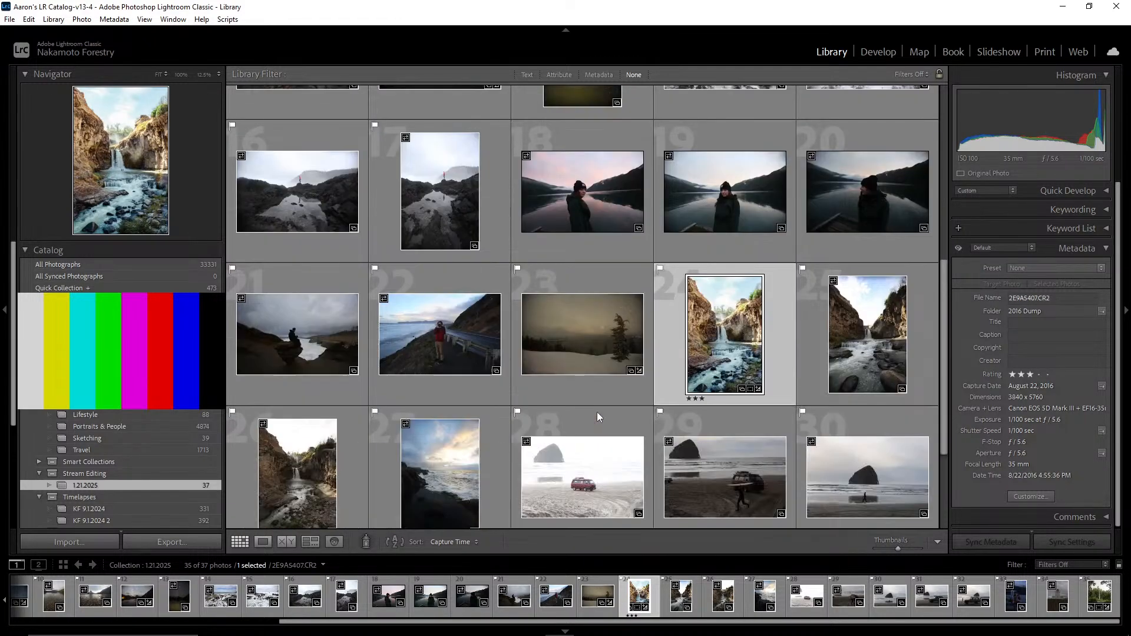
pyautogui.scroll(3, 597, 411)
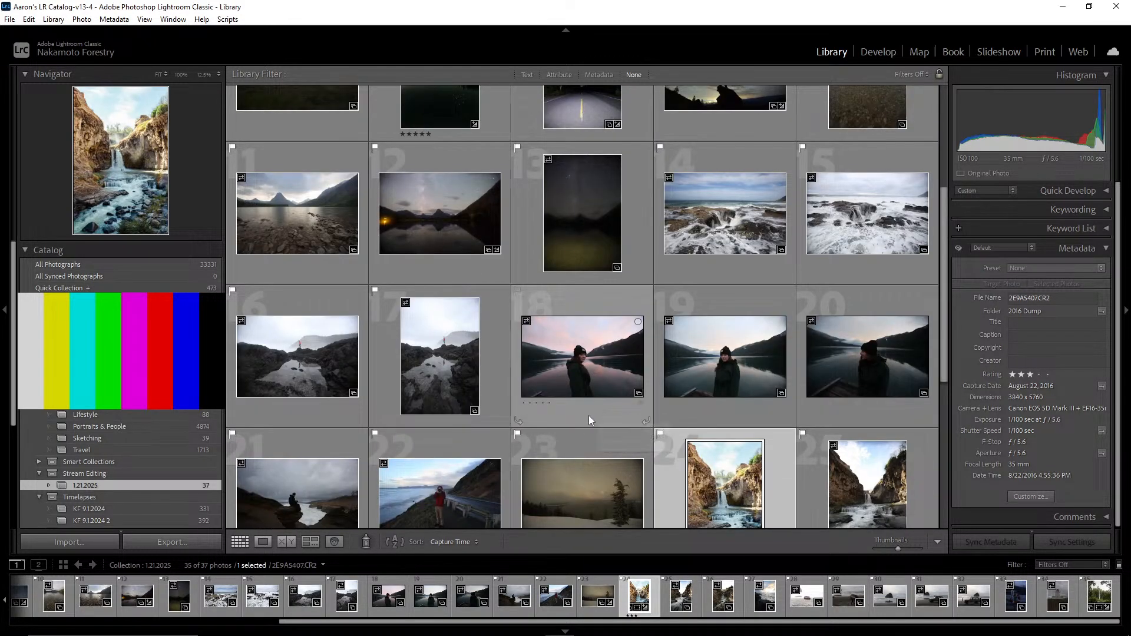
pyautogui.scroll(5, 564, 371)
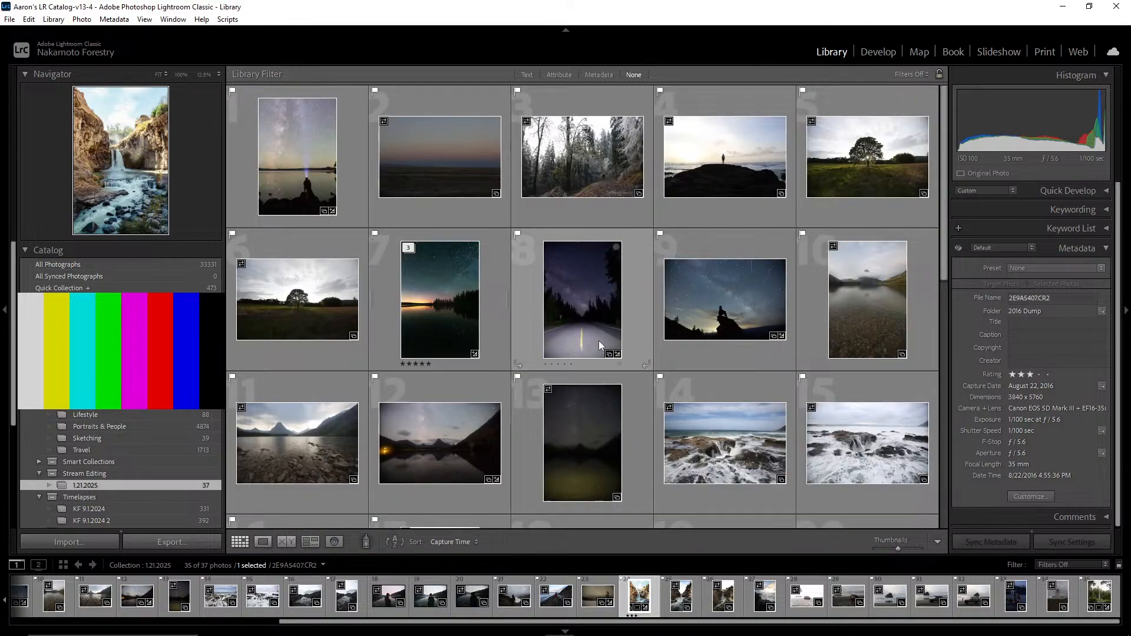
pyautogui.scroll(-5, 571, 354)
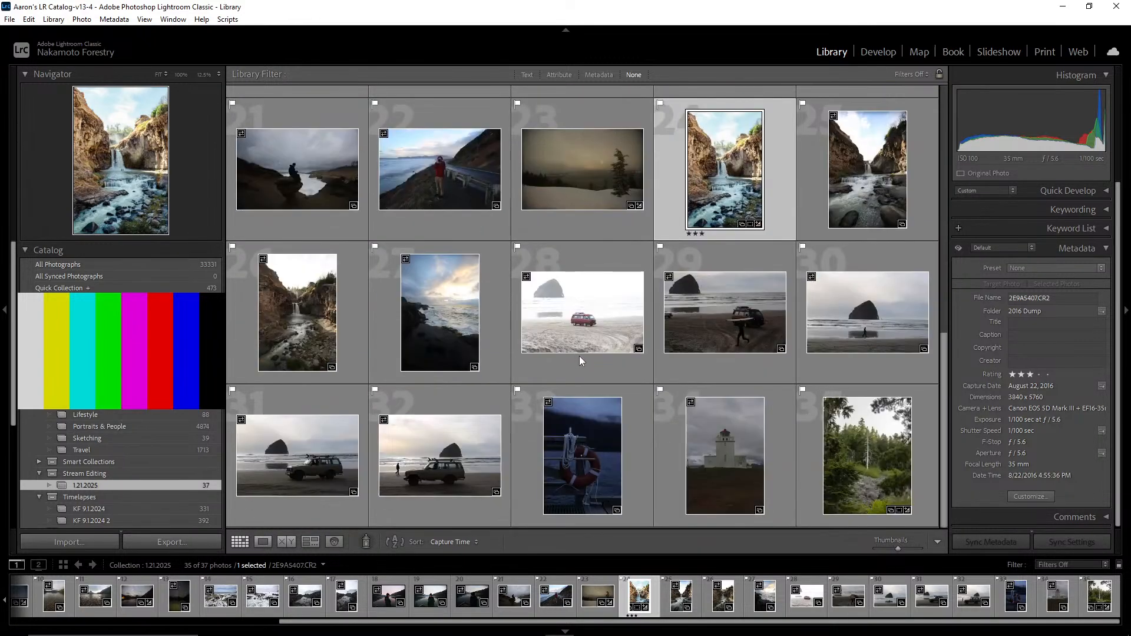
# Open the lighthouse photo for developing and check its framing with the crop overlay, leaving the crop unchanged
pyautogui.click(724, 440)
pyautogui.doubleClick(724, 440)
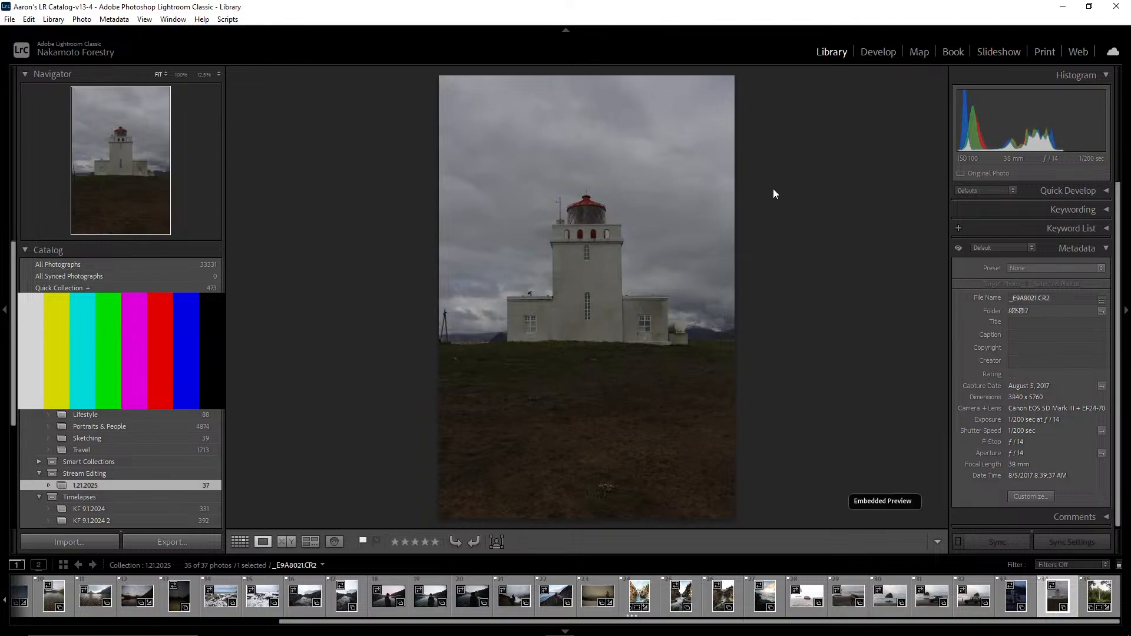
pyautogui.click(878, 52)
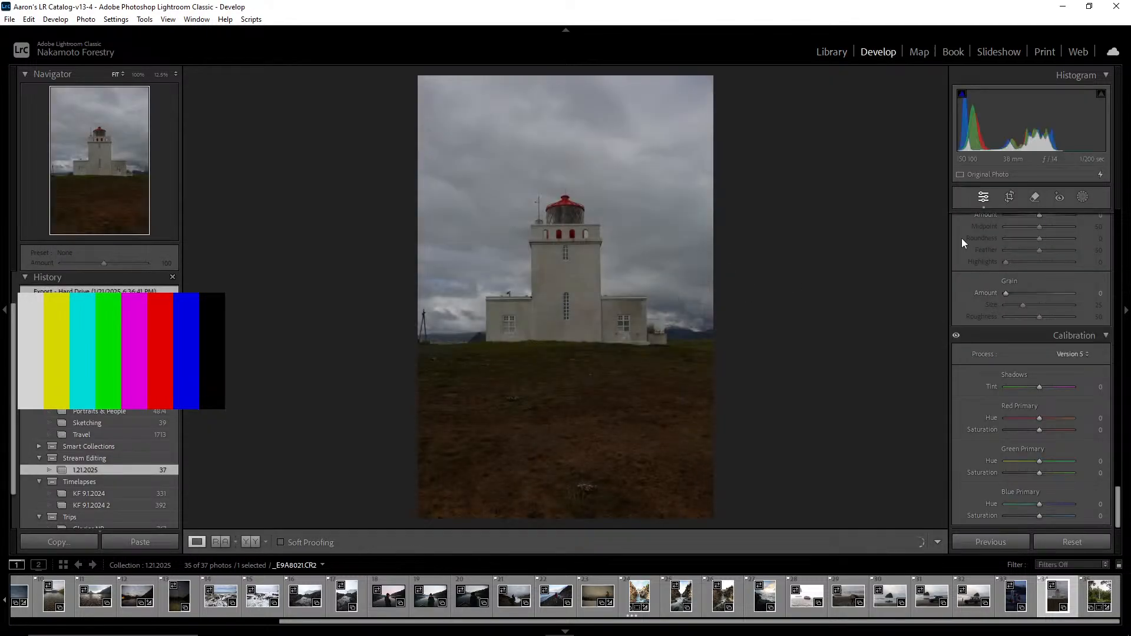
pyautogui.click(1010, 198)
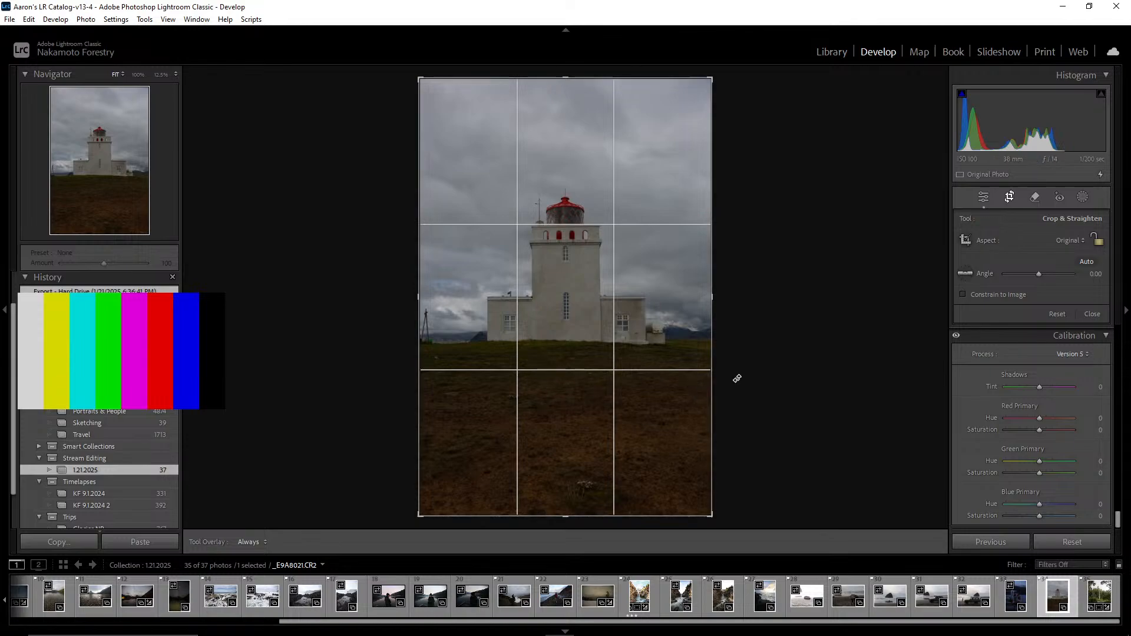
pyautogui.click(1009, 197)
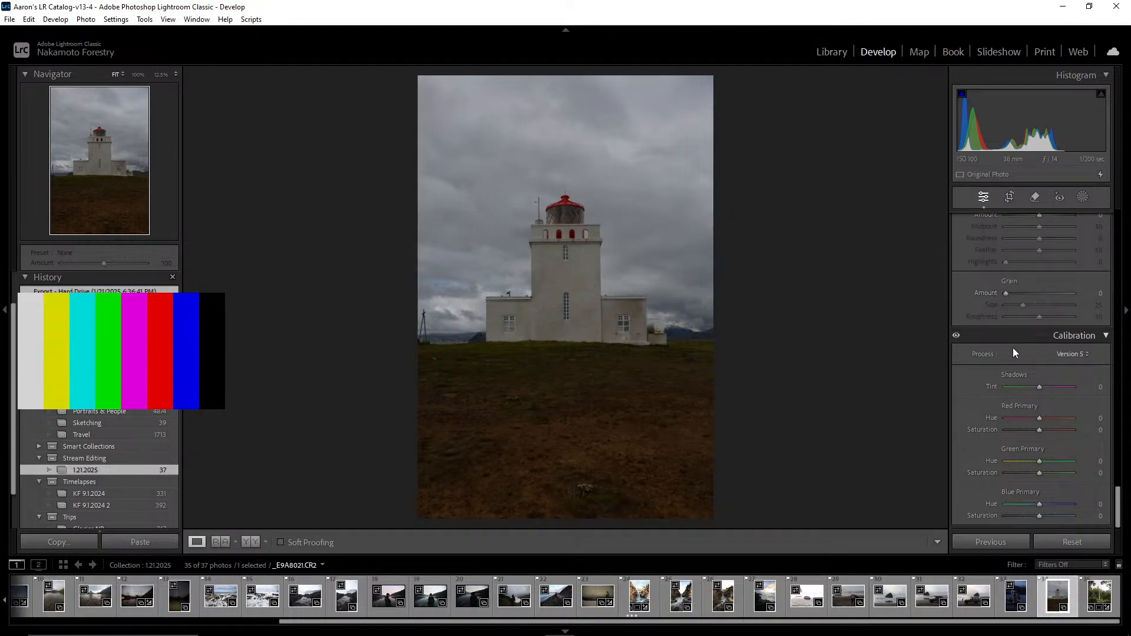
# Try the Auto Upright perspective correction on the lighthouse, comparing it on and off, and leave it off
pyautogui.scroll(5, 1010, 403)
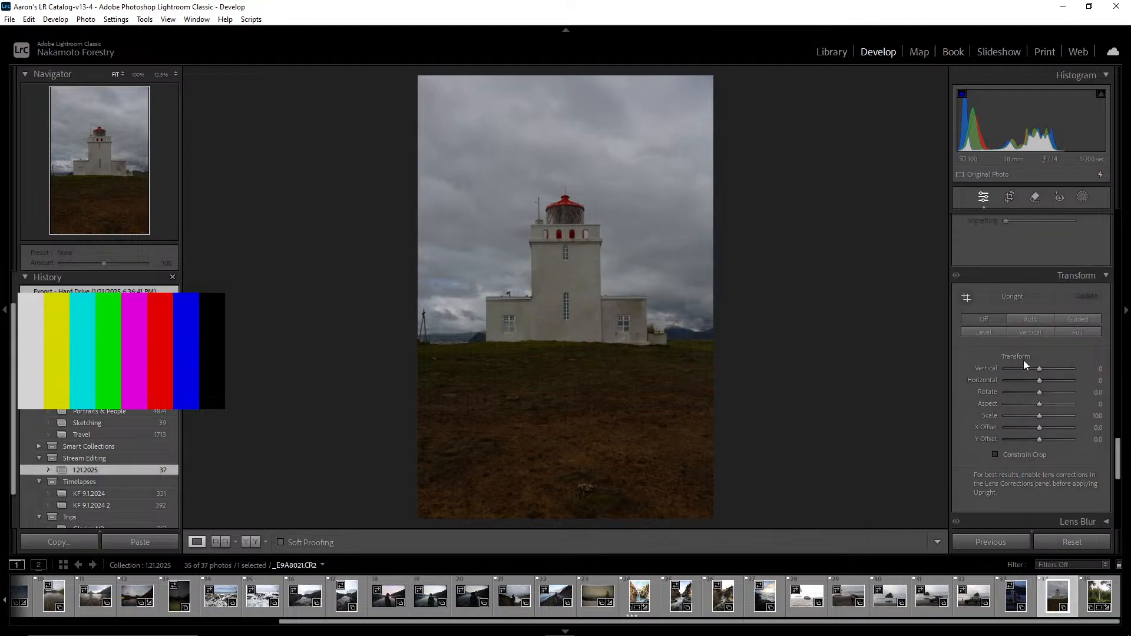
pyautogui.click(1030, 318)
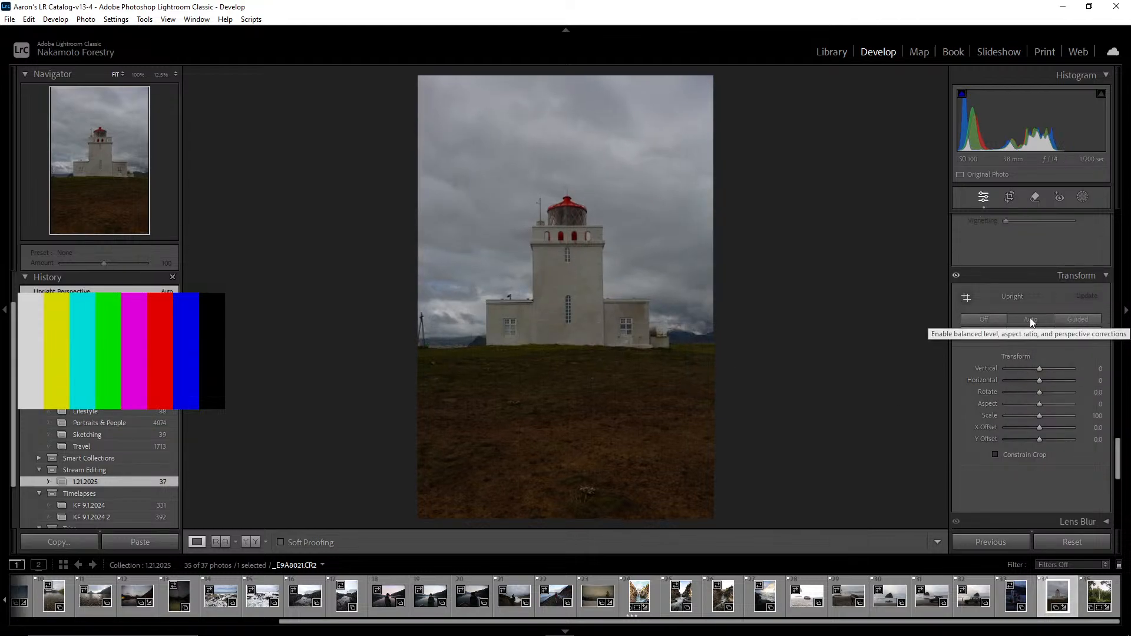
pyautogui.click(993, 320)
pyautogui.click(1031, 318)
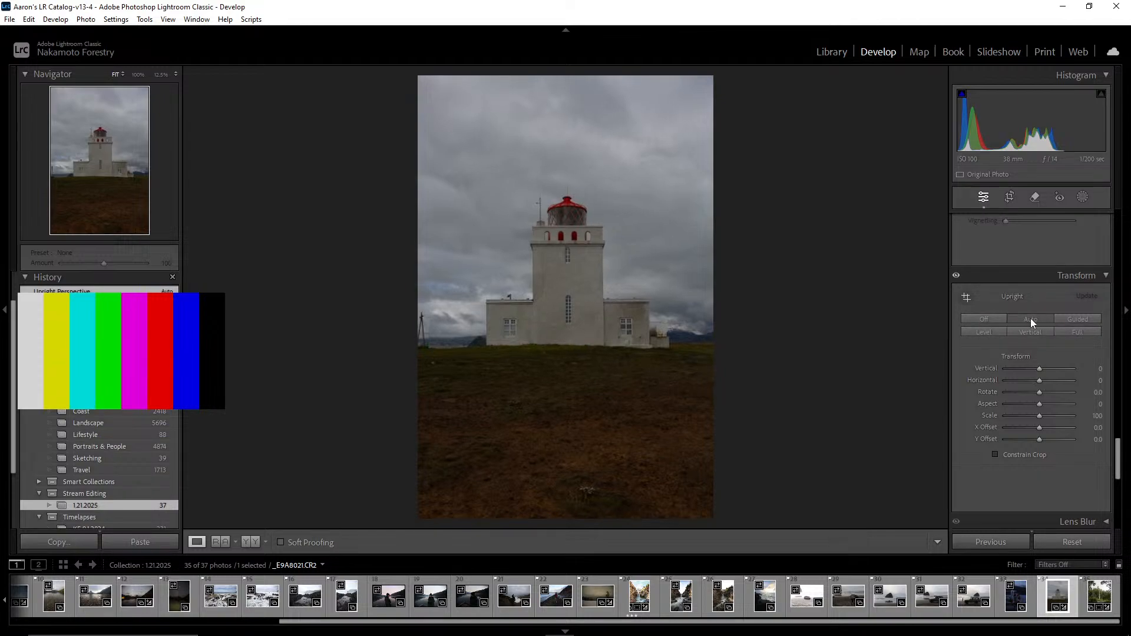
pyautogui.click(994, 321)
pyautogui.click(1034, 320)
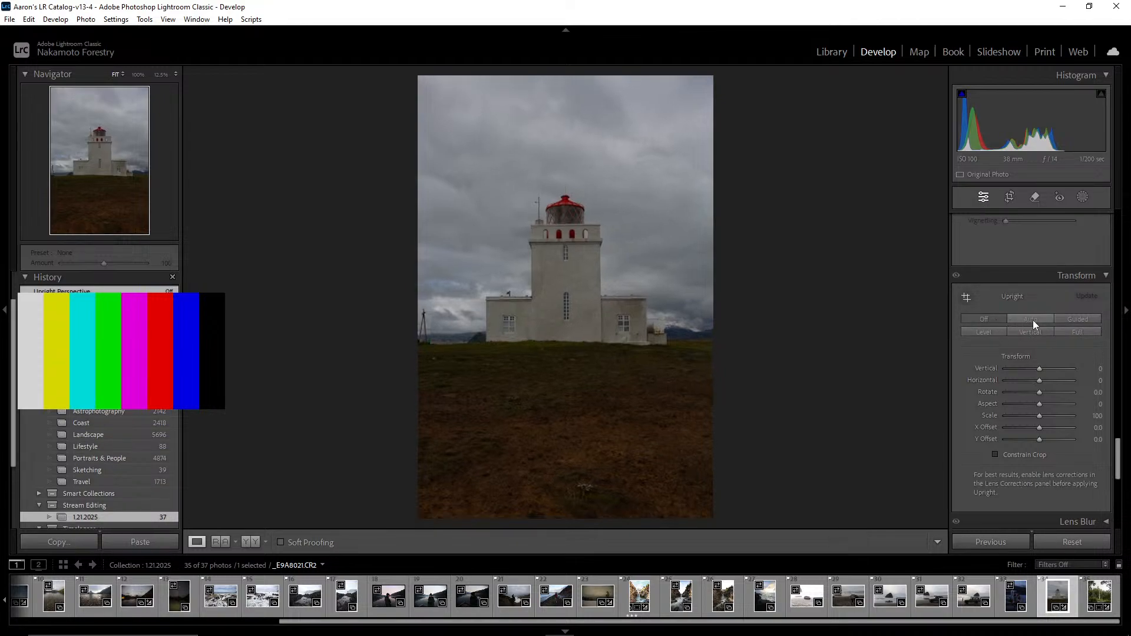
pyautogui.click(992, 319)
# Enable lens profile corrections with chromatic aberration removal for the lighthouse photo, and apply Auto Upright
pyautogui.scroll(4, 1008, 333)
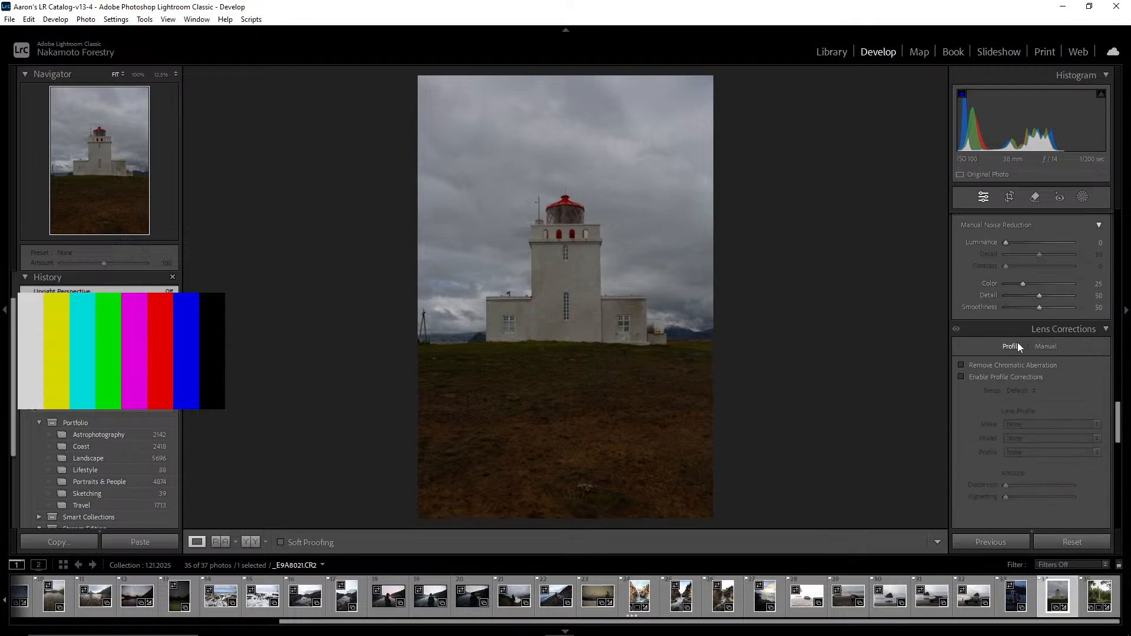
pyautogui.click(975, 377)
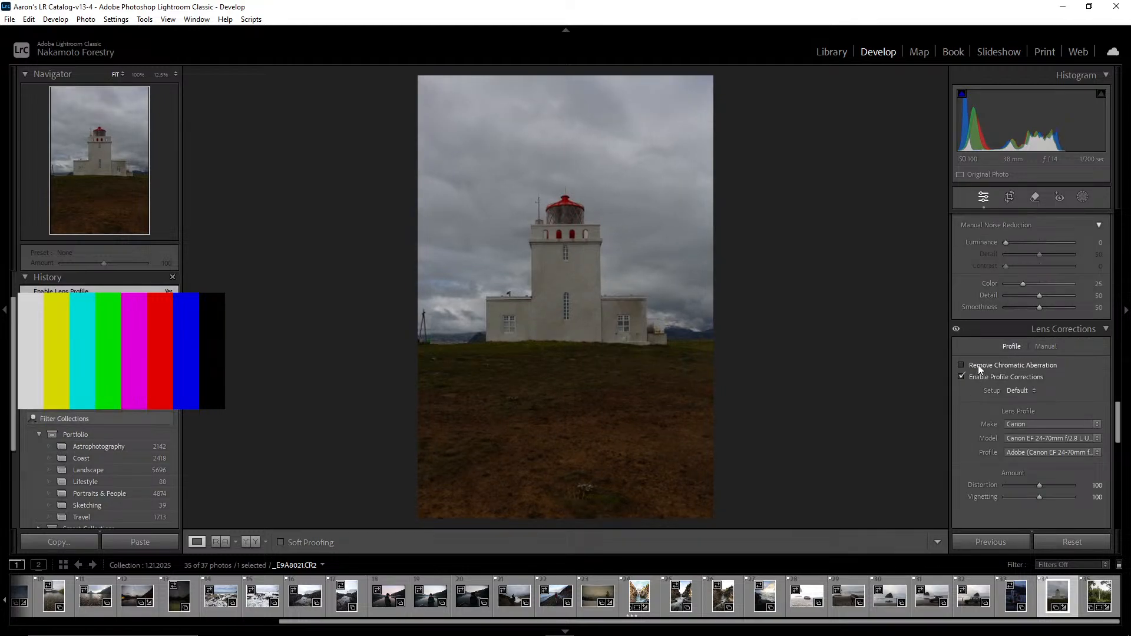
pyautogui.click(980, 369)
pyautogui.scroll(-5, 1041, 387)
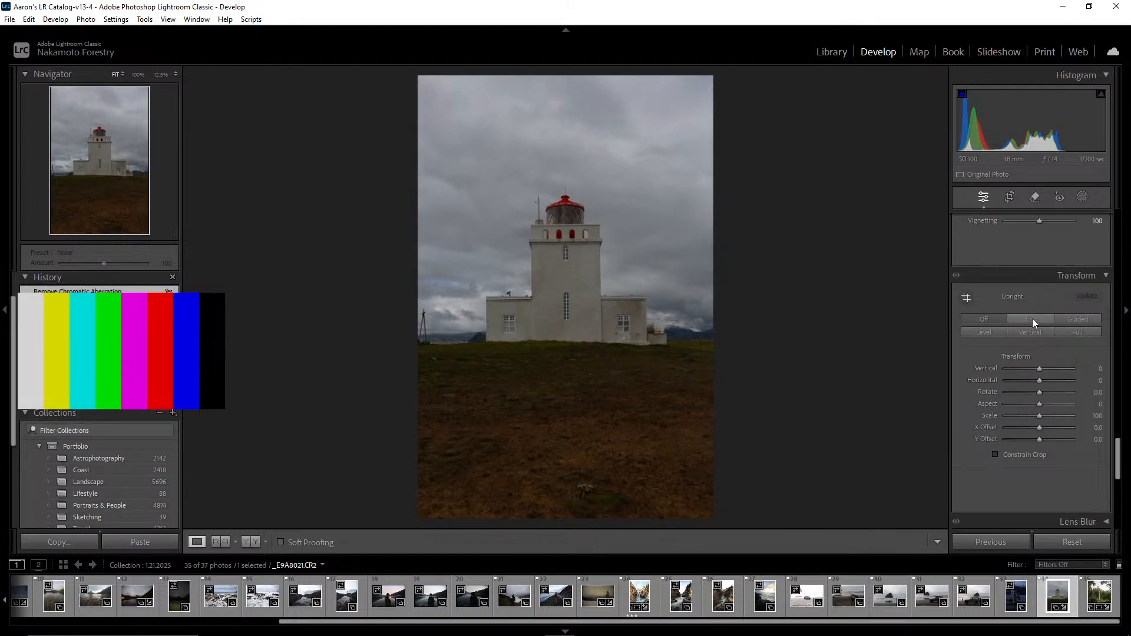
pyautogui.click(1032, 320)
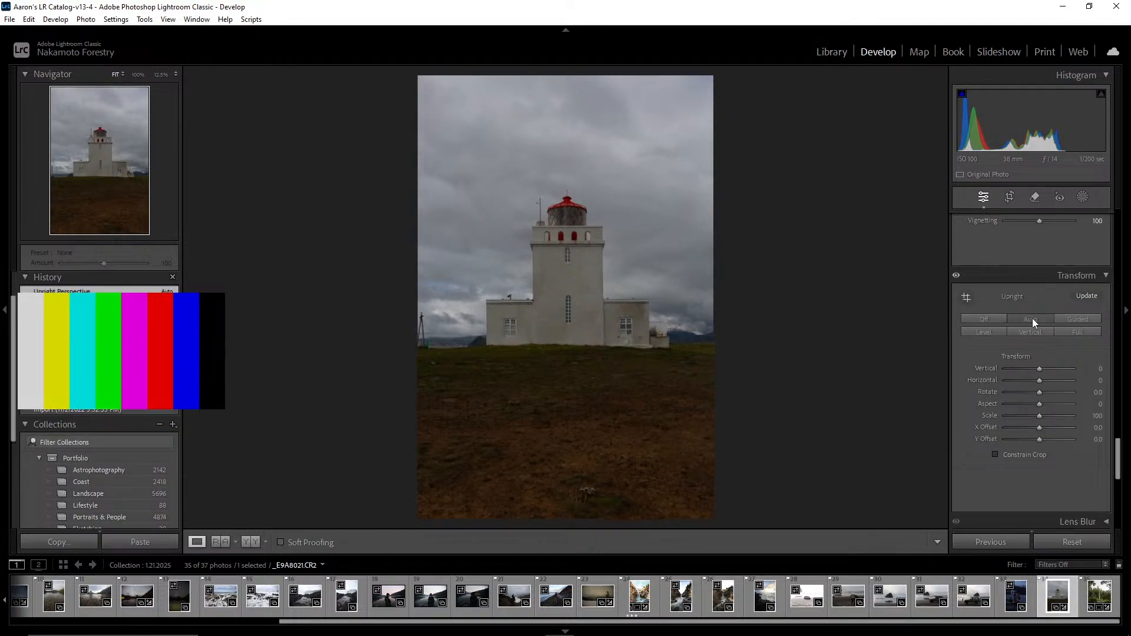
# Compare the lighthouse photo with Auto Upright off and on, and leave the Upright correction off
pyautogui.click(991, 318)
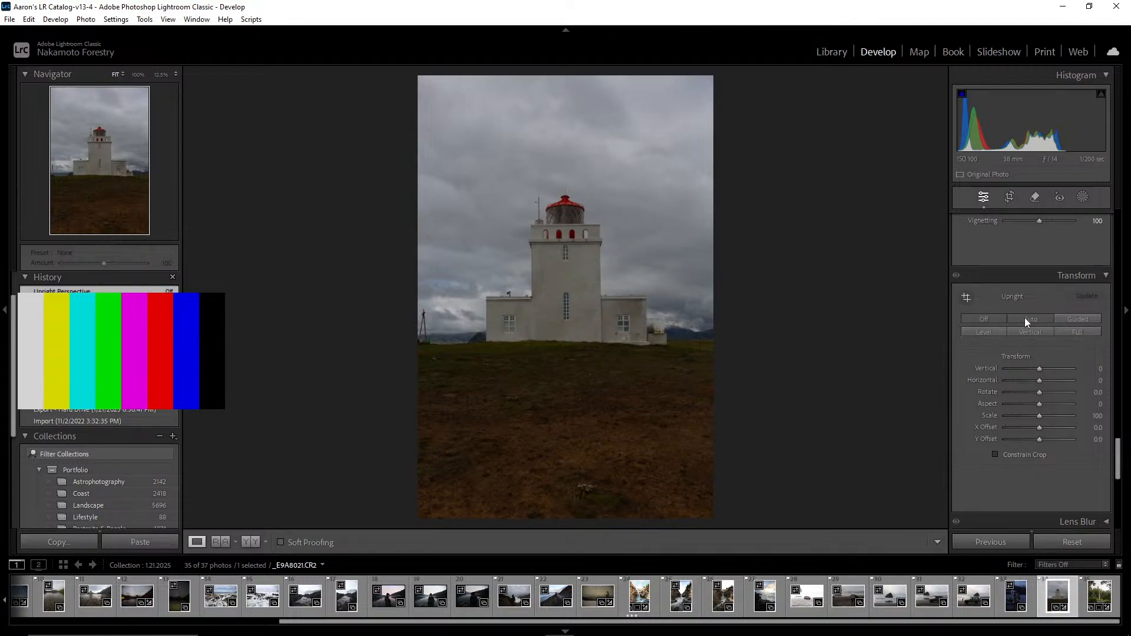
pyautogui.click(1024, 317)
pyautogui.click(995, 319)
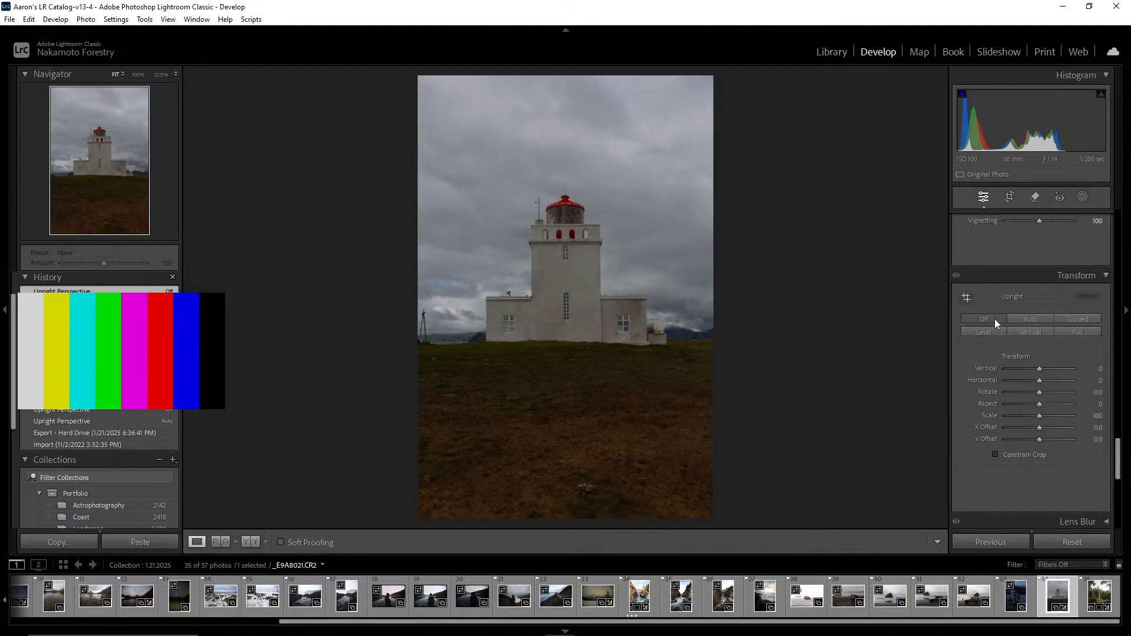
# Brighten the lighthouse photo with Exposure at +0.79 and raise Contrast to +40
pyautogui.scroll(2, 1031, 379)
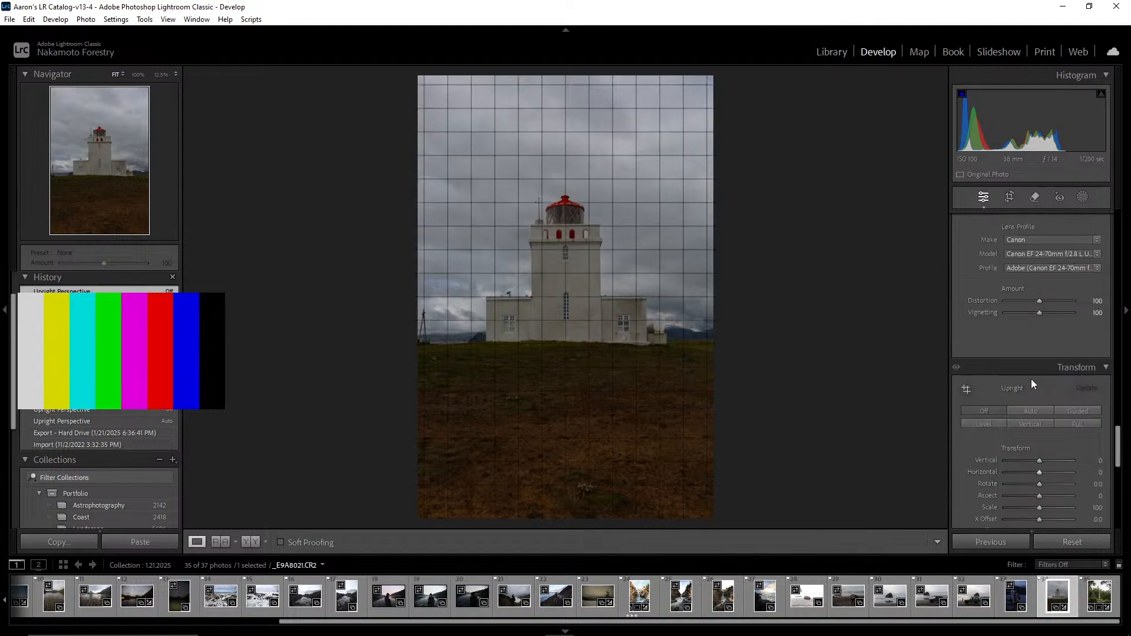
pyautogui.scroll(10, 1032, 380)
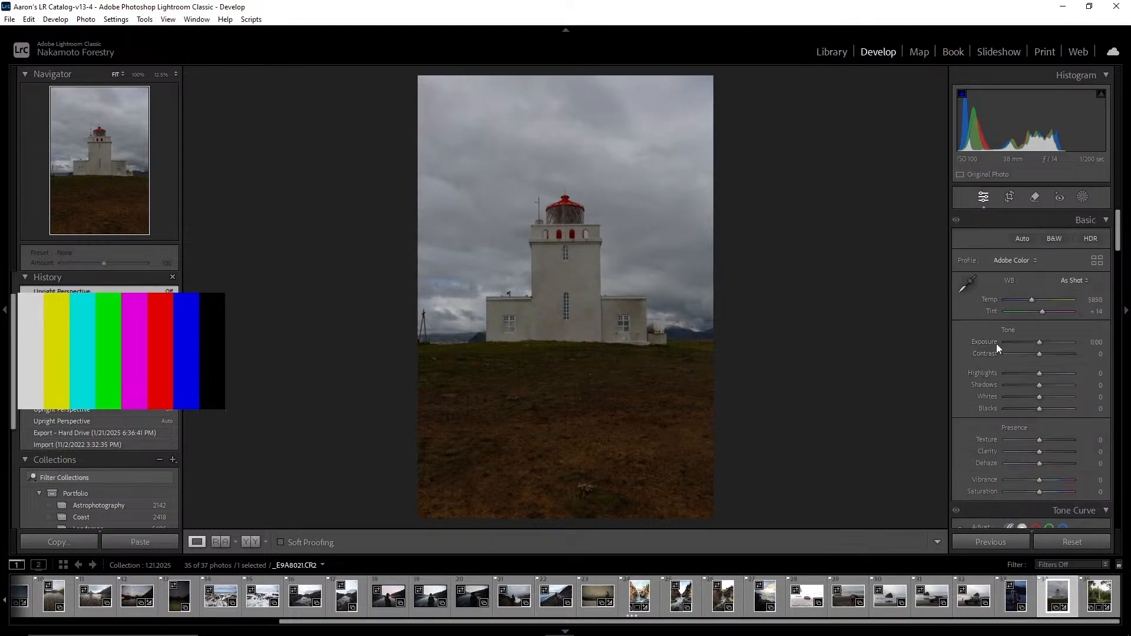
pyautogui.moveTo(1038, 342); pyautogui.dragTo(1044, 342)
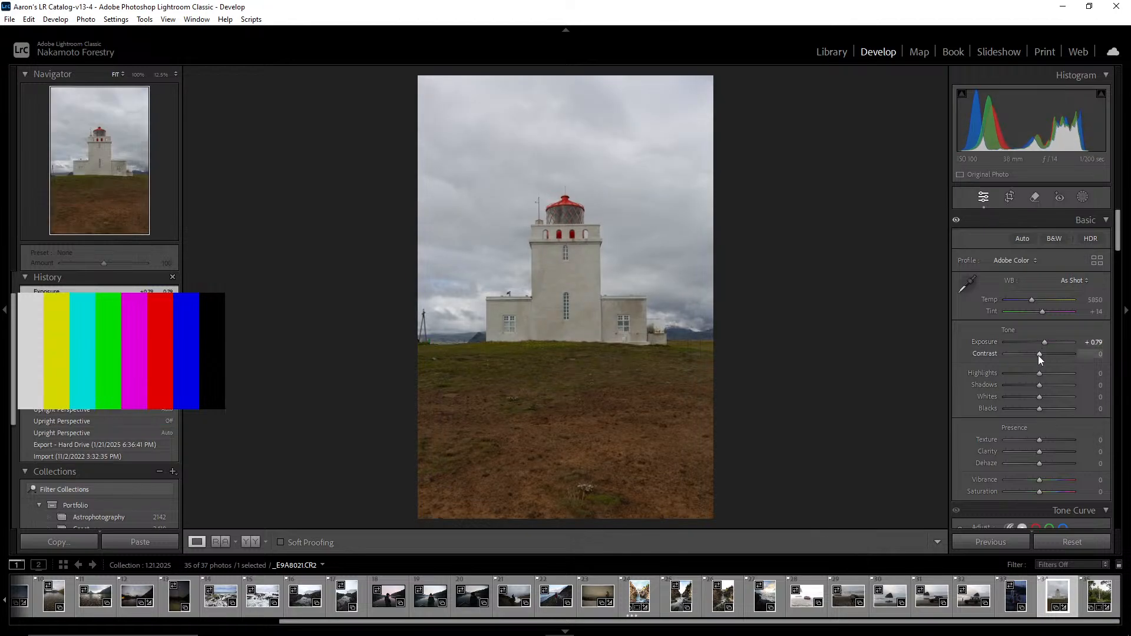
pyautogui.moveTo(1039, 355)
pyautogui.mouseDown()
pyautogui.moveTo(1062, 356)
pyautogui.moveTo(1052, 360)
pyautogui.mouseUp()
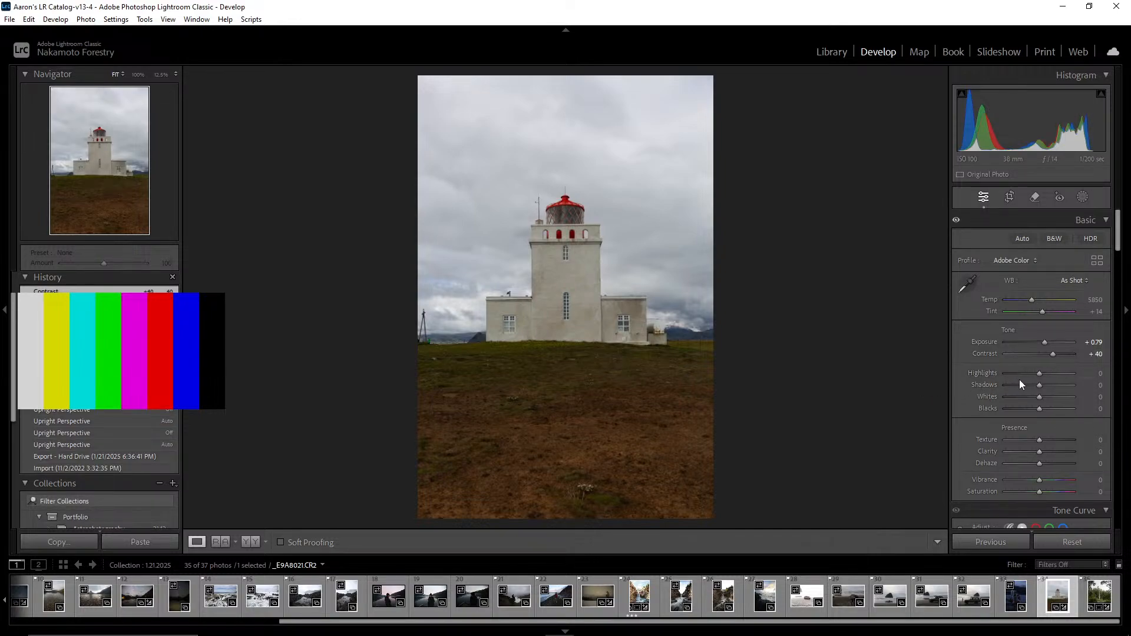
# Set Highlights to +14, Shadows to -14, Whites to +35 and Blacks to -4 for the lighthouse photo
pyautogui.moveTo(1041, 372)
pyautogui.mouseDown()
pyautogui.moveTo(1054, 369)
pyautogui.moveTo(1023, 389)
pyautogui.moveTo(1049, 387)
pyautogui.moveTo(1031, 391)
pyautogui.mouseUp()
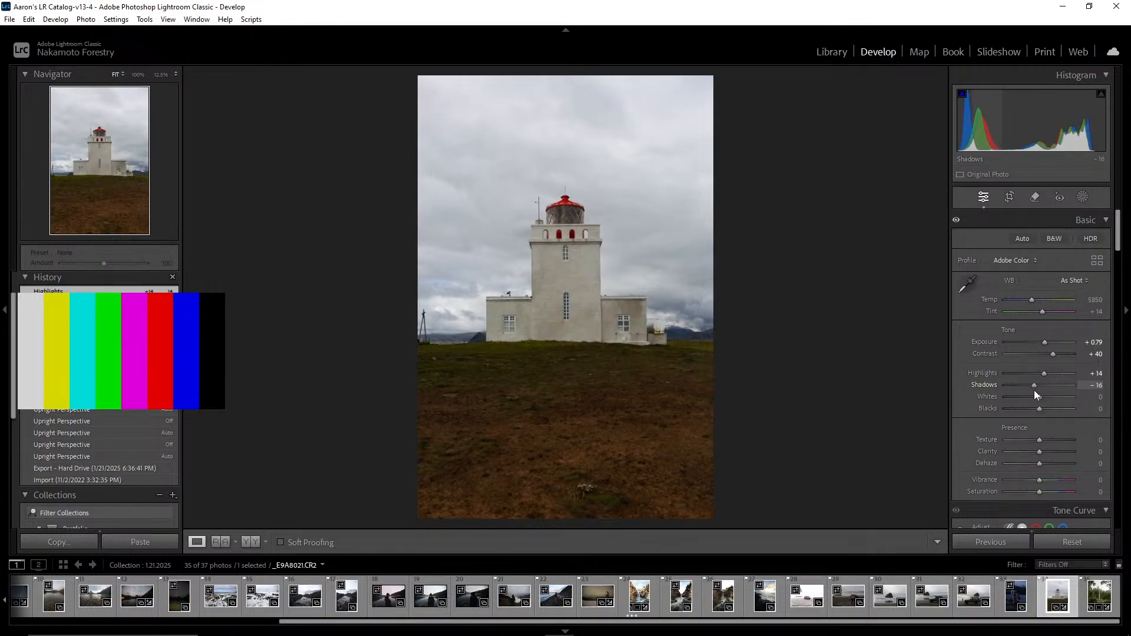
pyautogui.moveTo(1039, 396); pyautogui.dragTo(1051, 398)
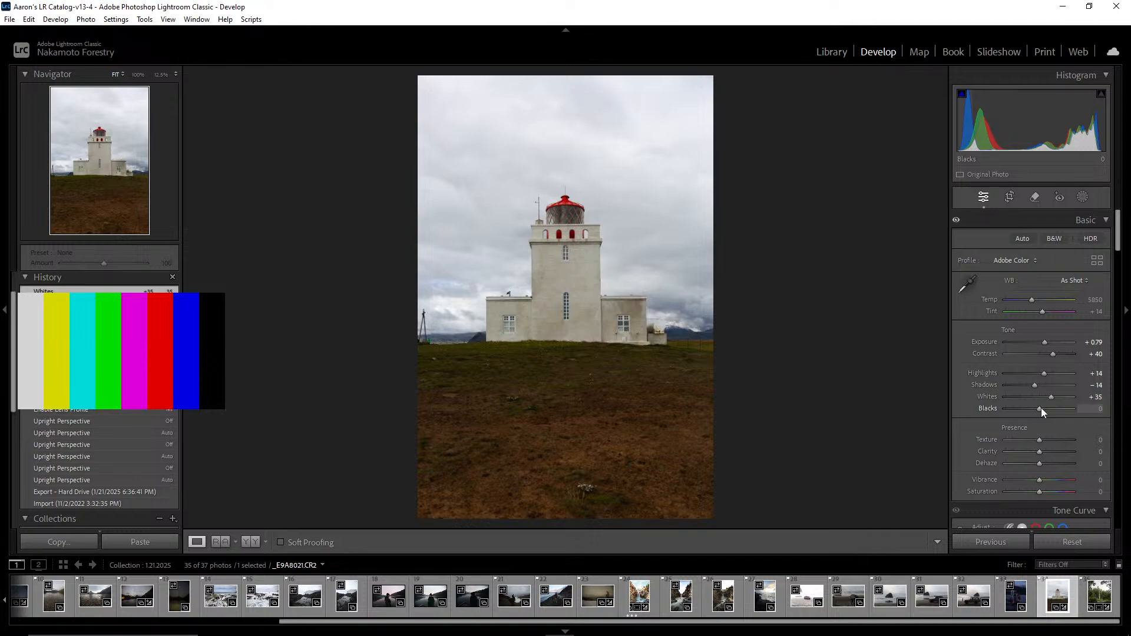
pyautogui.moveTo(1041, 408); pyautogui.dragTo(1037, 407)
pyautogui.click(592, 335)
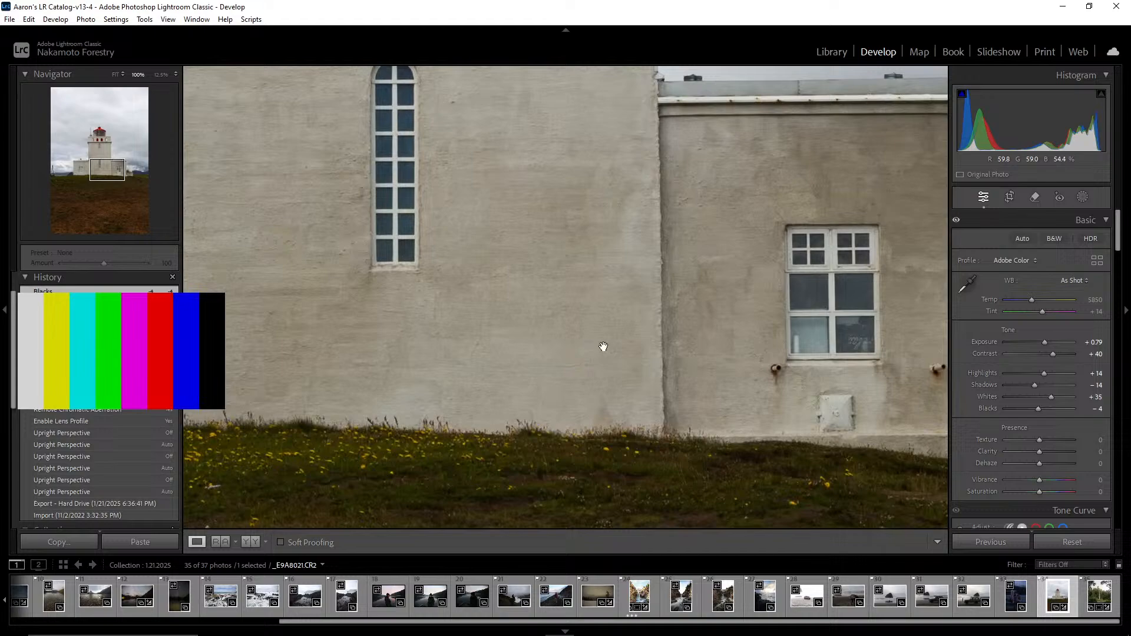
pyautogui.click(635, 351)
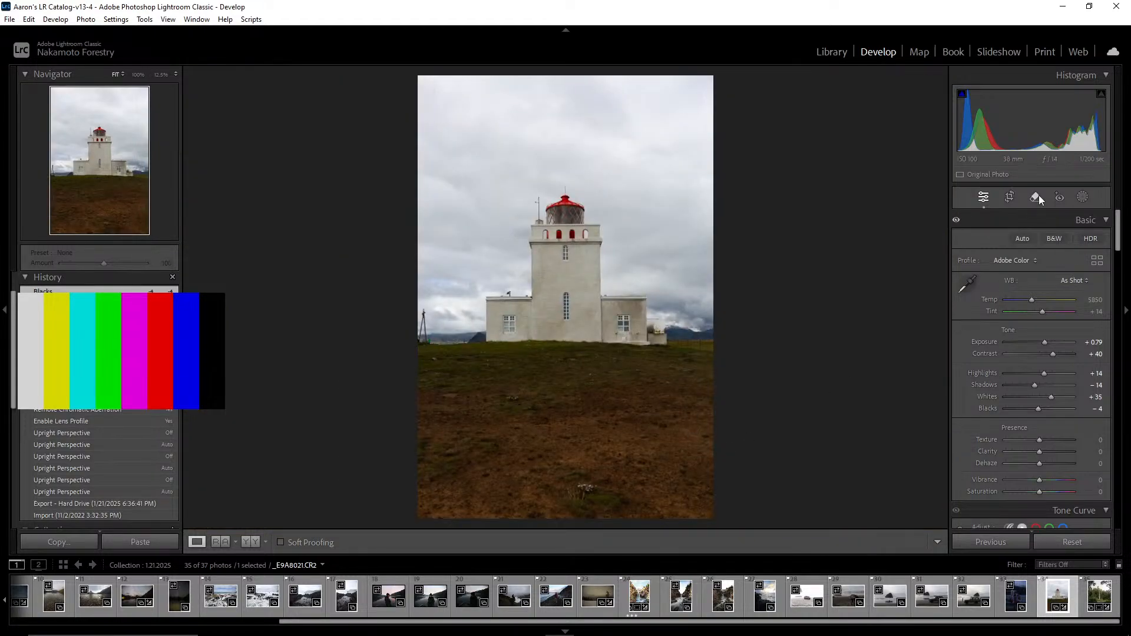
# Crop the lighthouse photo to remove some foreground below and a strip of sky above, keeping the full width
pyautogui.click(1010, 197)
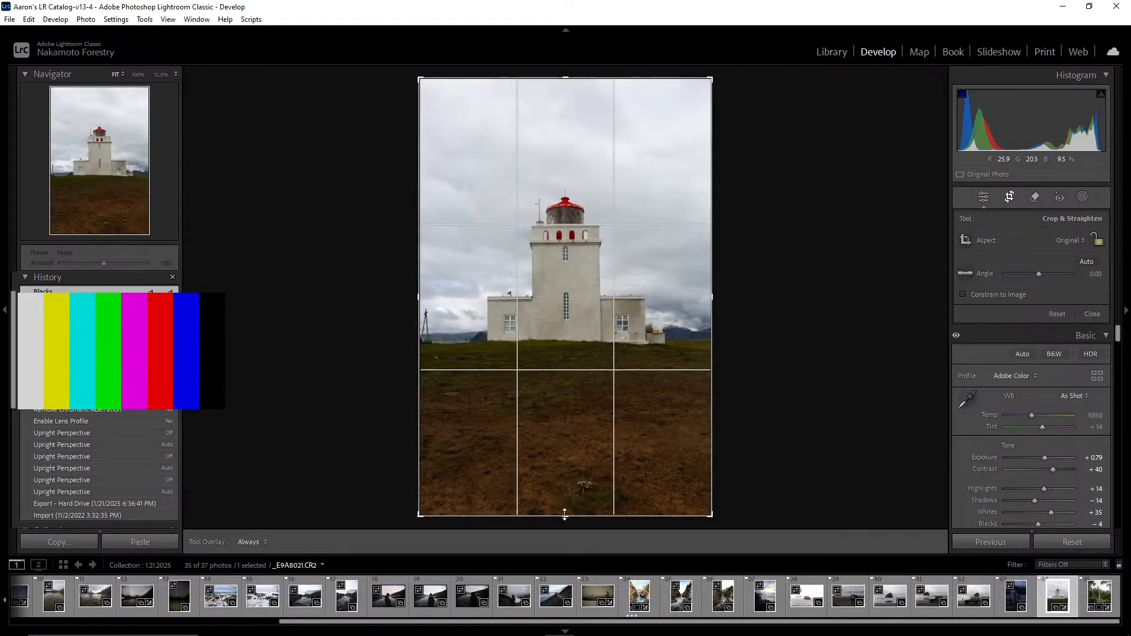
pyautogui.moveTo(564, 515); pyautogui.dragTo(567, 493)
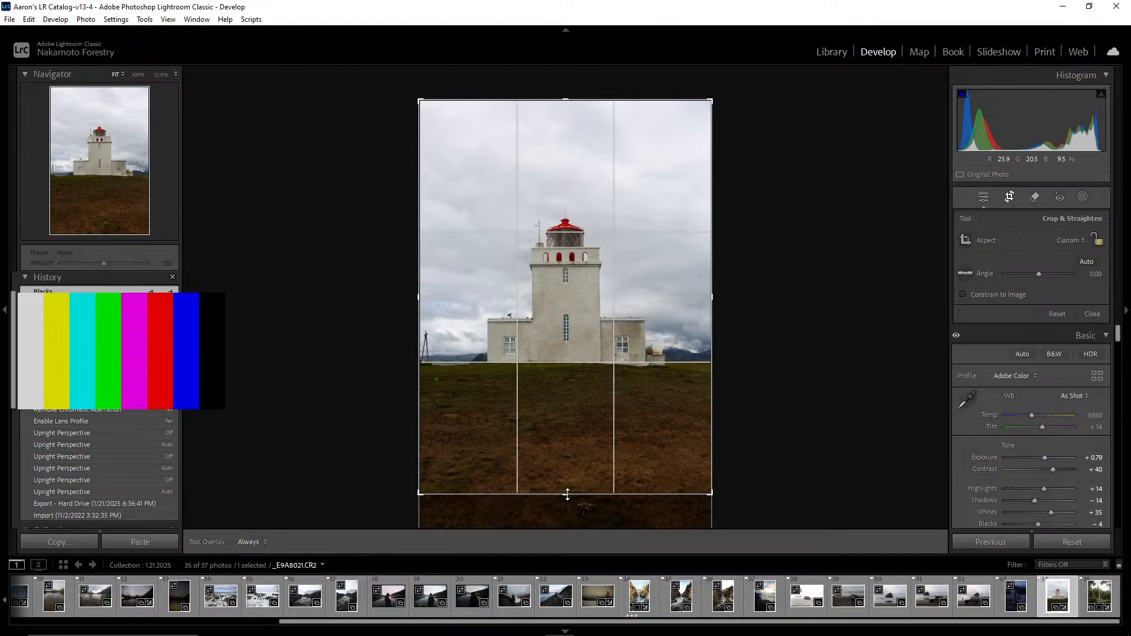
pyautogui.moveTo(566, 101); pyautogui.dragTo(569, 111)
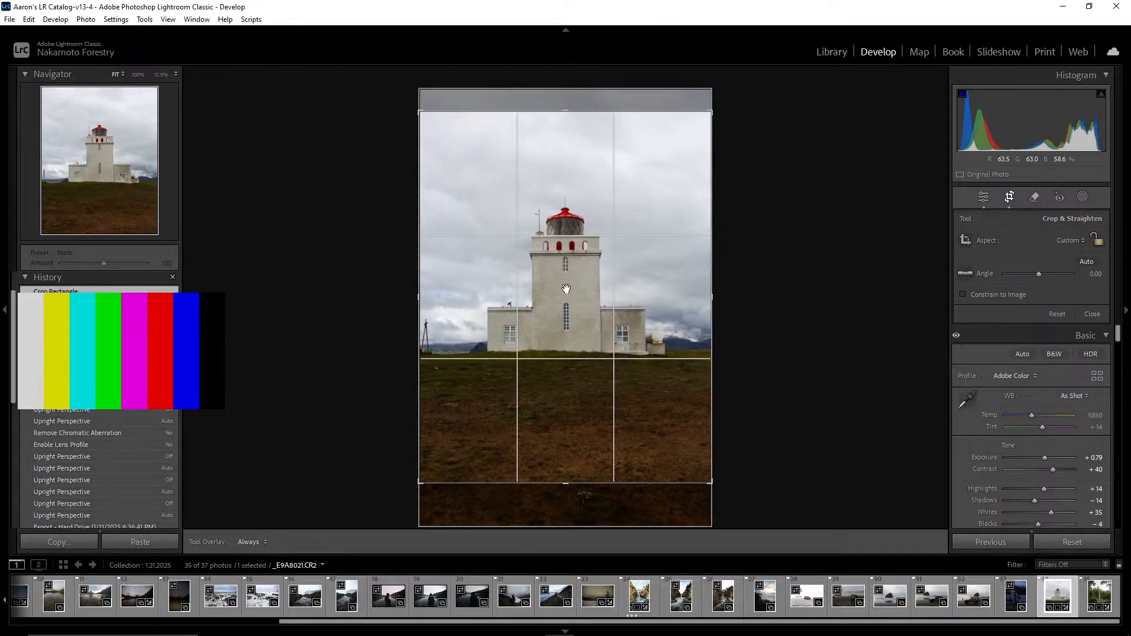
pyautogui.press('Return')
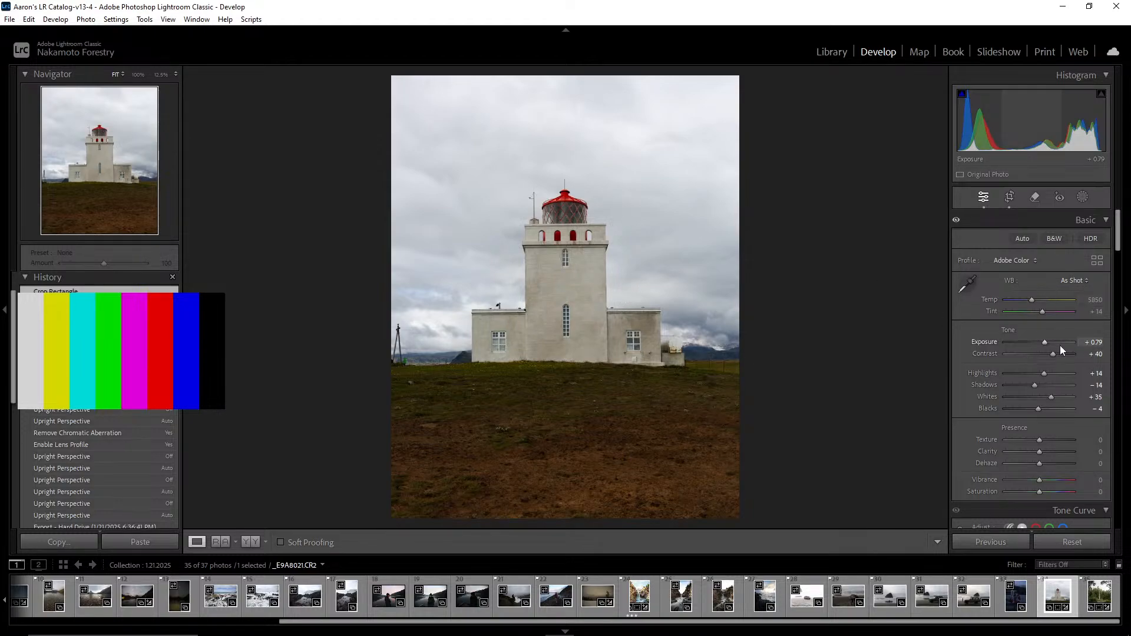
# Set Clarity to +14 and Dehaze to +7, and check the tower and utility pole up close
pyautogui.moveTo(1041, 452); pyautogui.dragTo(1044, 451)
pyautogui.click(621, 347)
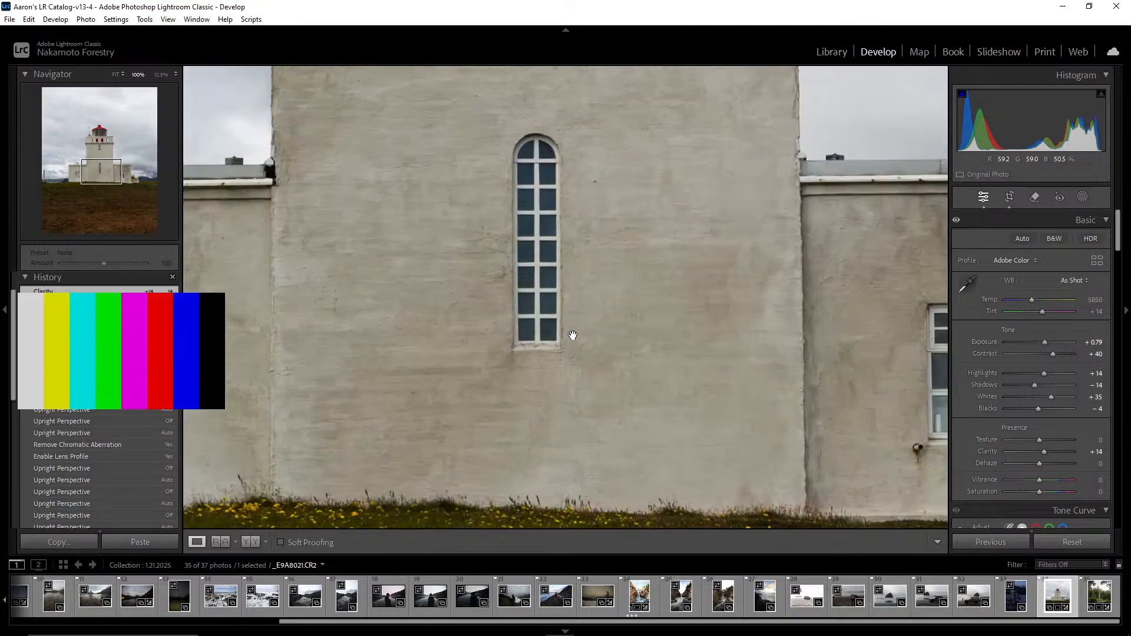
pyautogui.click(655, 333)
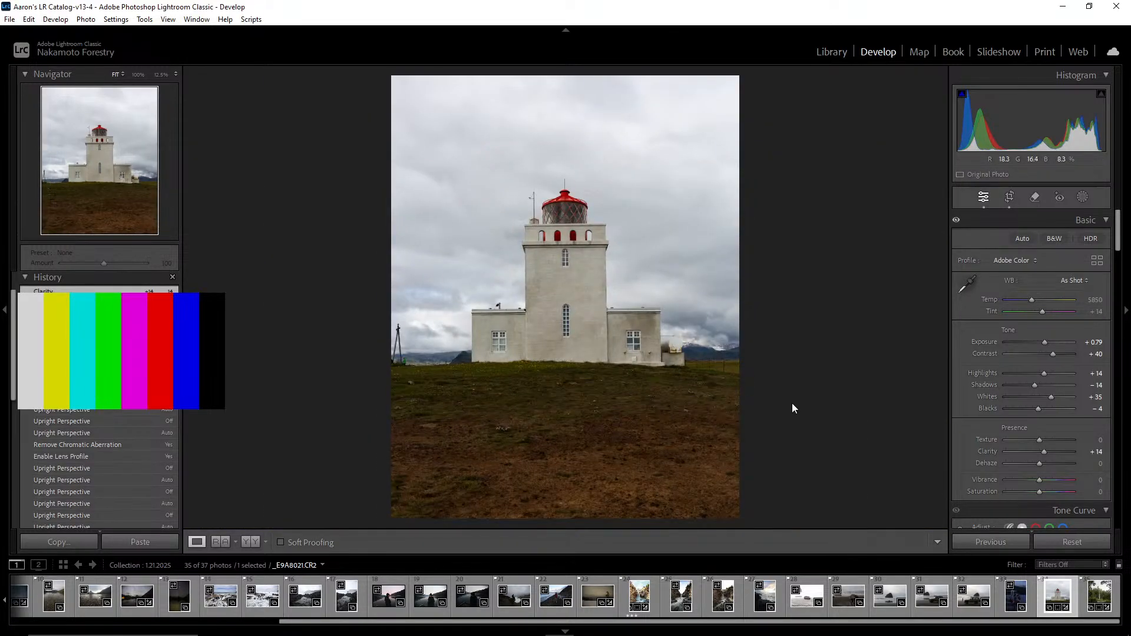
pyautogui.moveTo(1039, 464)
pyautogui.mouseDown()
pyautogui.moveTo(1066, 465)
pyautogui.moveTo(999, 468)
pyautogui.moveTo(1042, 473)
pyautogui.mouseUp()
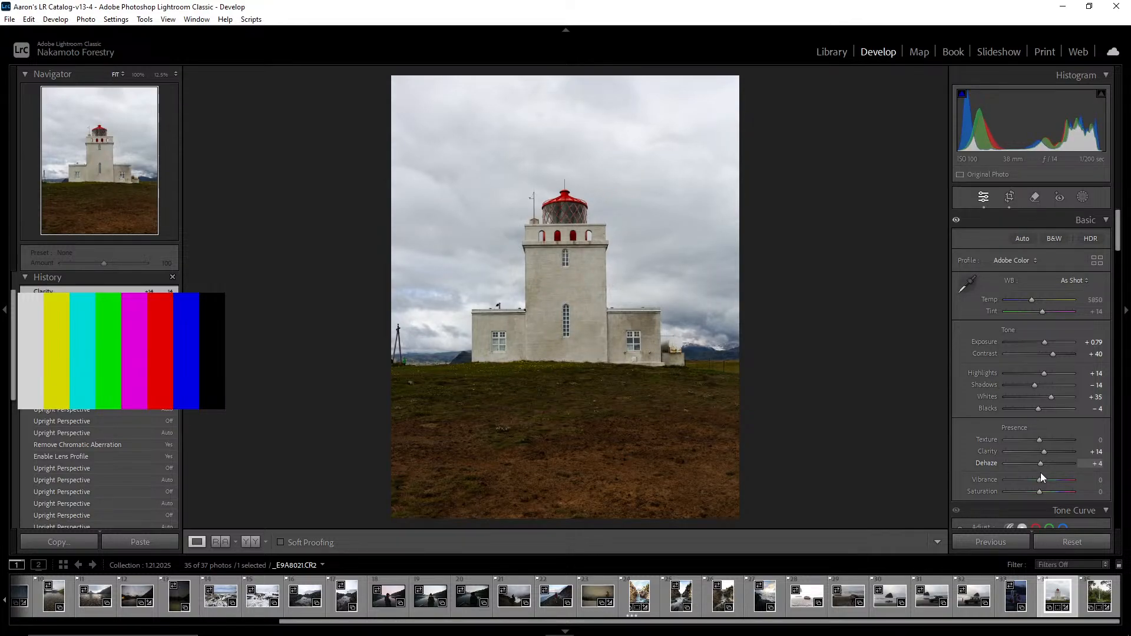
pyautogui.press('Up')
pyautogui.press('Up')
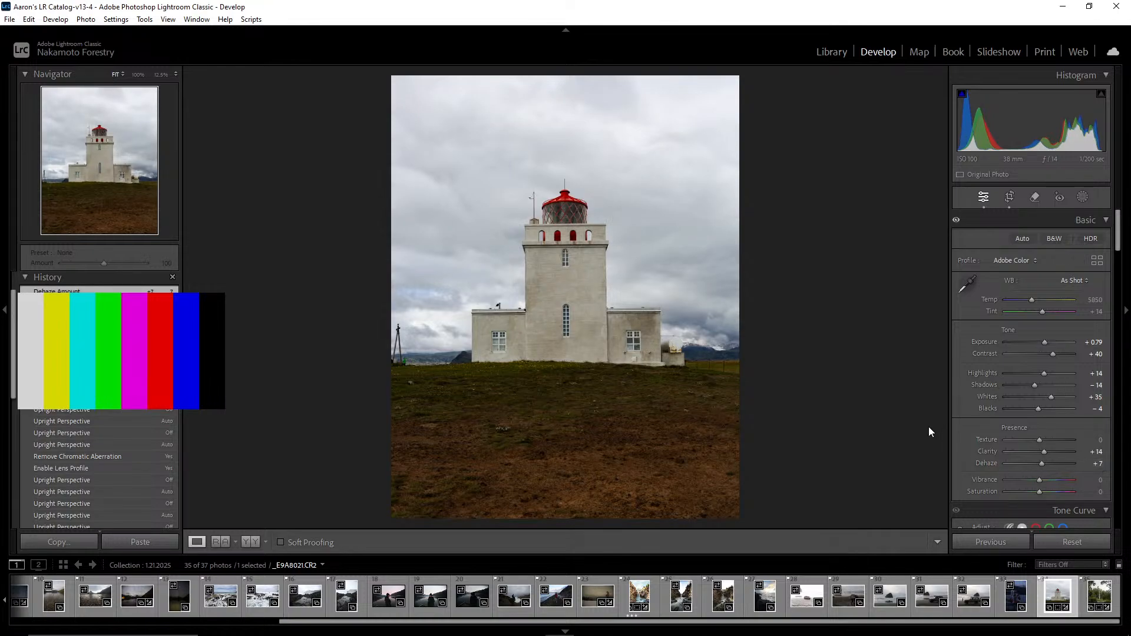
pyautogui.click(561, 251)
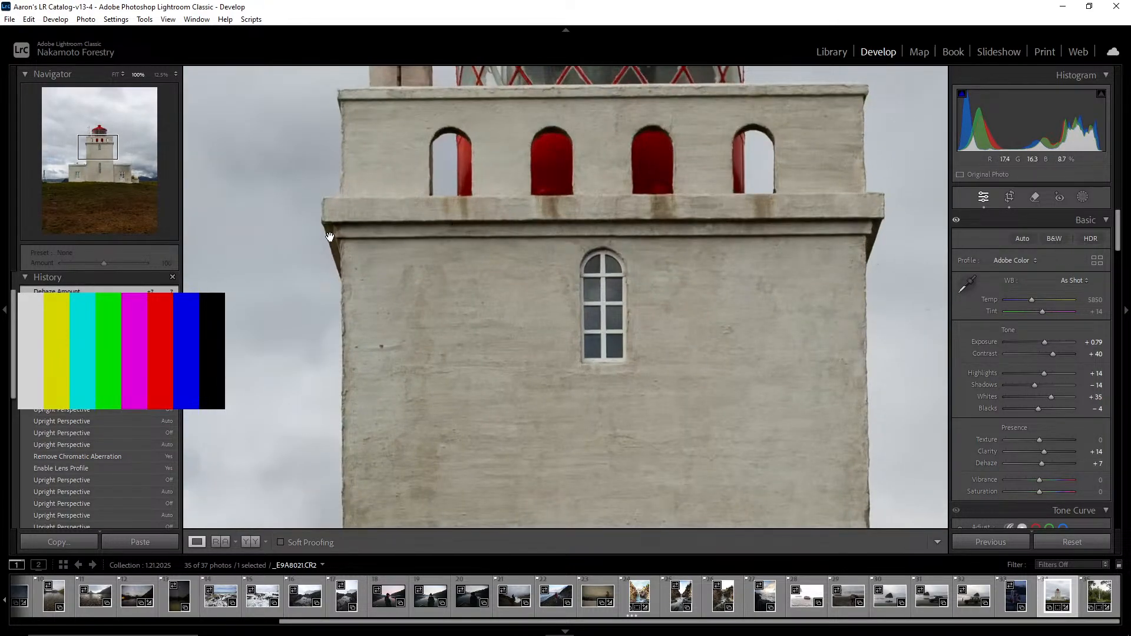
pyautogui.click(851, 312)
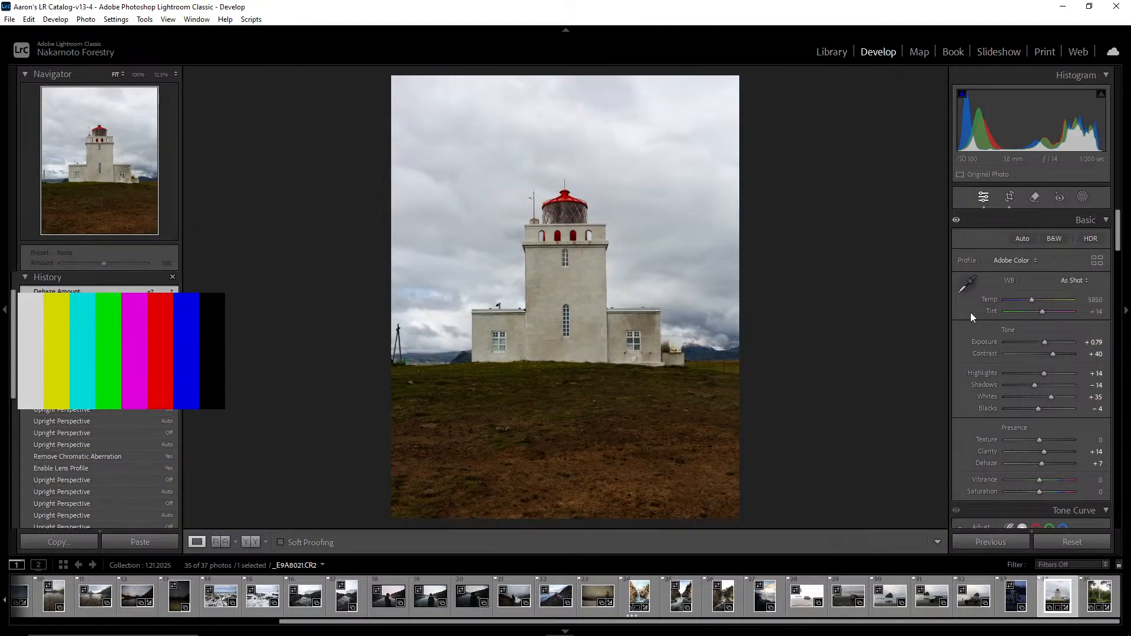
pyautogui.click(398, 361)
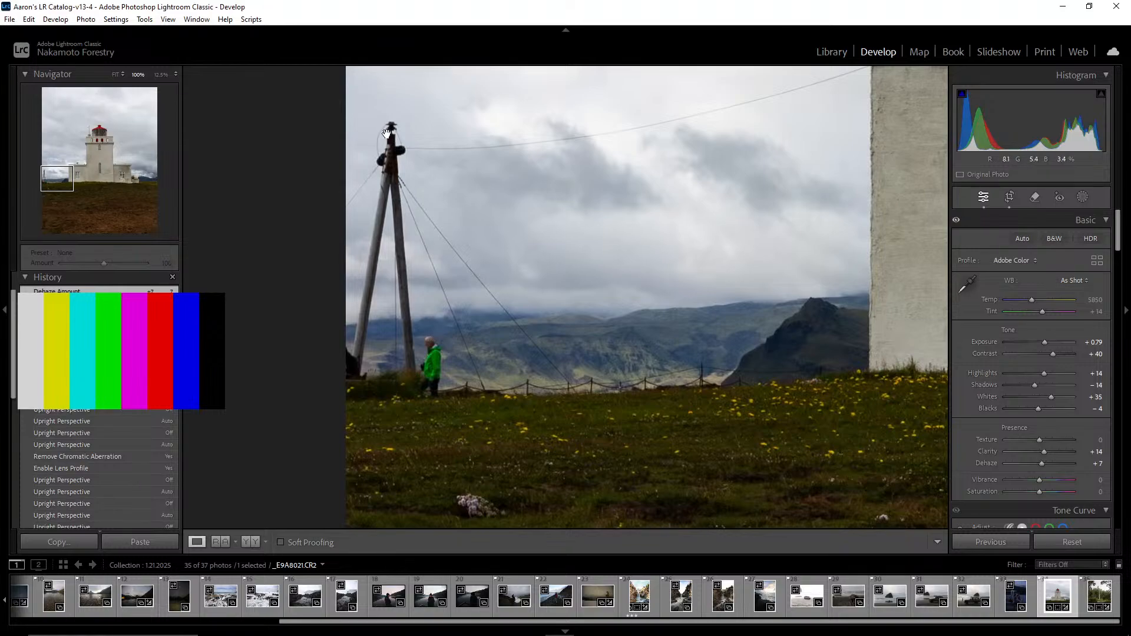
pyautogui.click(454, 346)
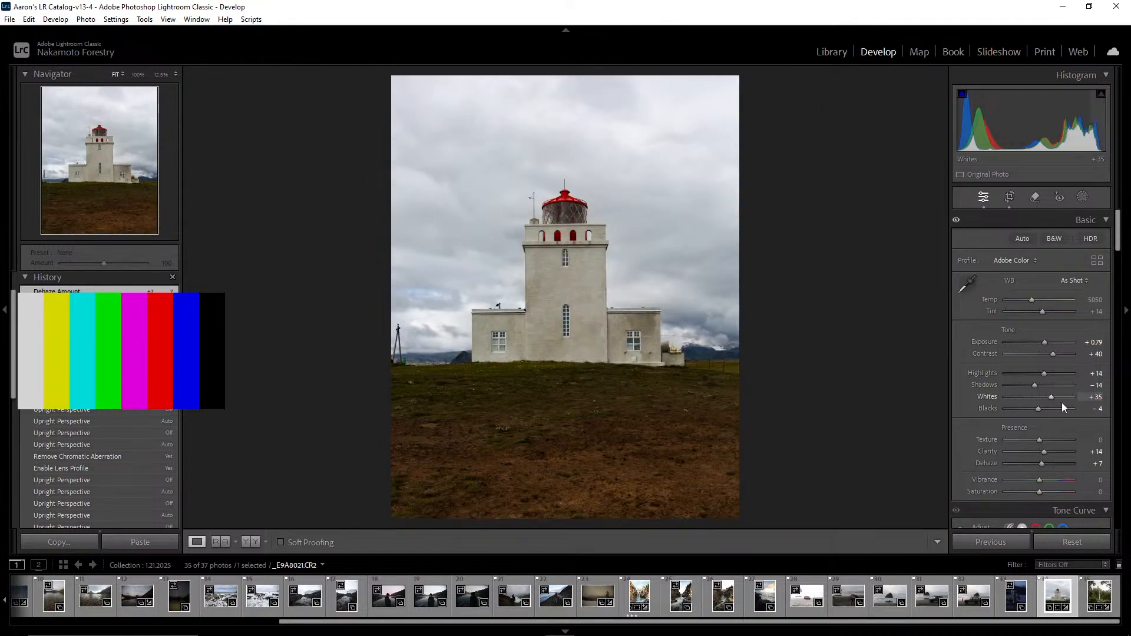
# Try Vibrance at its maximum, and settle on Vibrance +37 with Saturation +5
pyautogui.scroll(-3, 1039, 387)
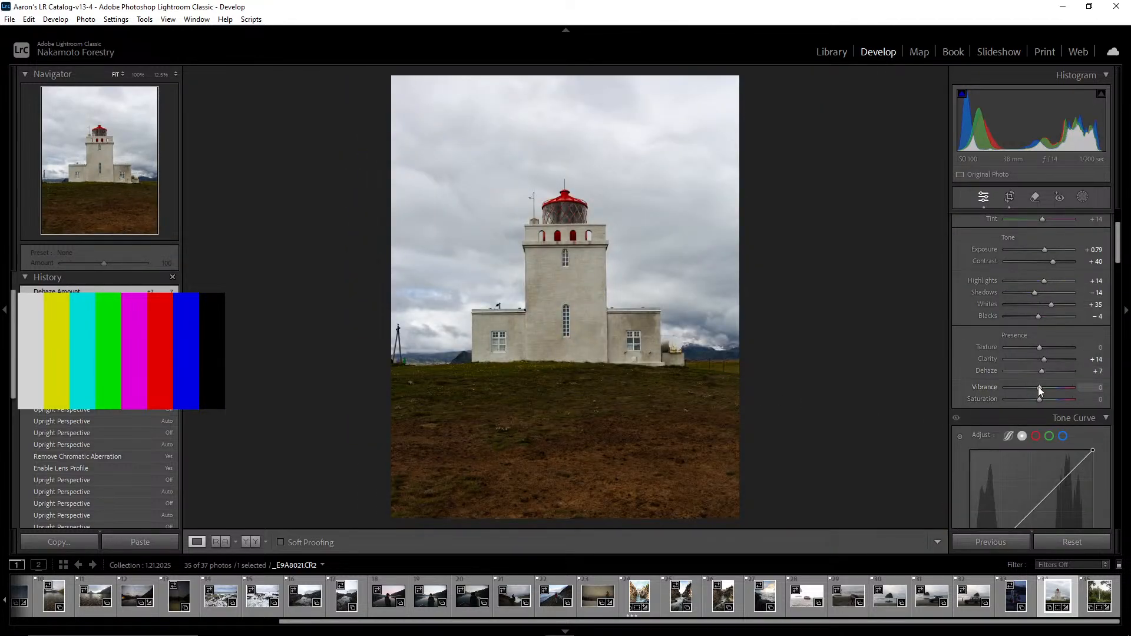
pyautogui.moveTo(1039, 387); pyautogui.dragTo(1079, 394)
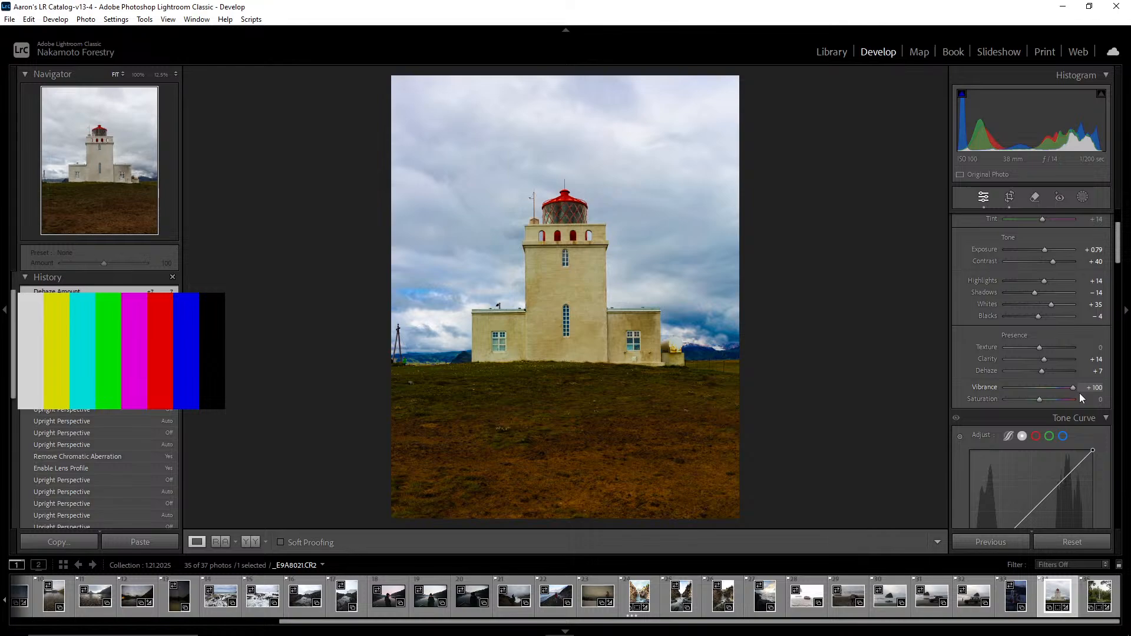
pyautogui.moveTo(1069, 395); pyautogui.dragTo(1053, 401)
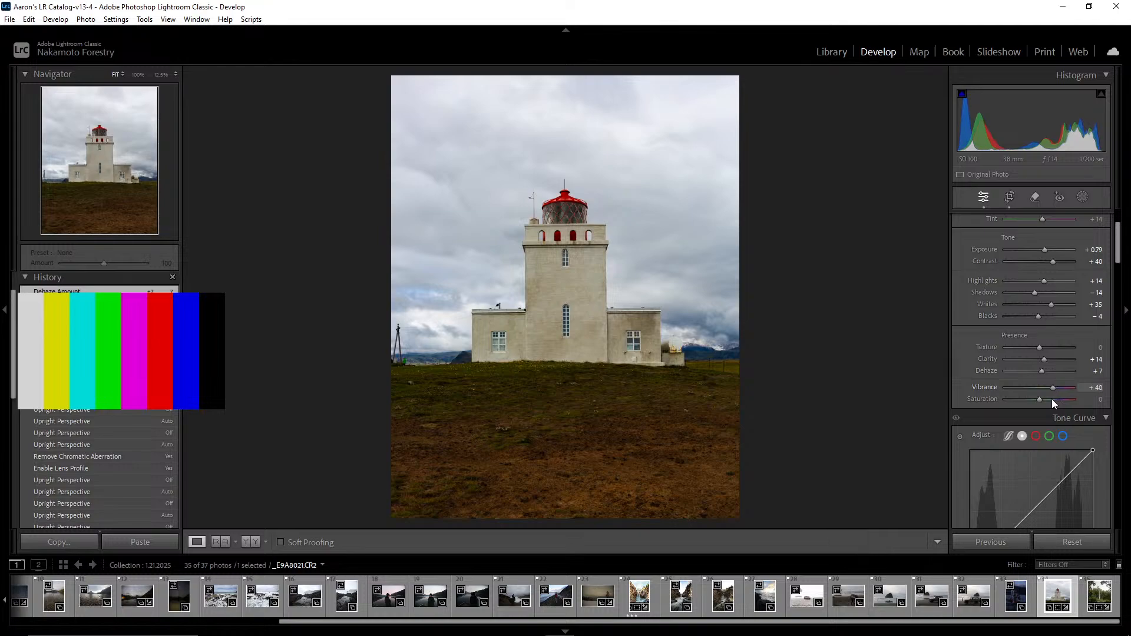
pyautogui.moveTo(1052, 401)
pyautogui.mouseDown()
pyautogui.moveTo(1062, 398)
pyautogui.moveTo(1031, 401)
pyautogui.moveTo(1041, 402)
pyautogui.mouseUp()
# Inspect the colour of the tower wall up close and compare the photo's before and after versions side by side
pyautogui.click(560, 285)
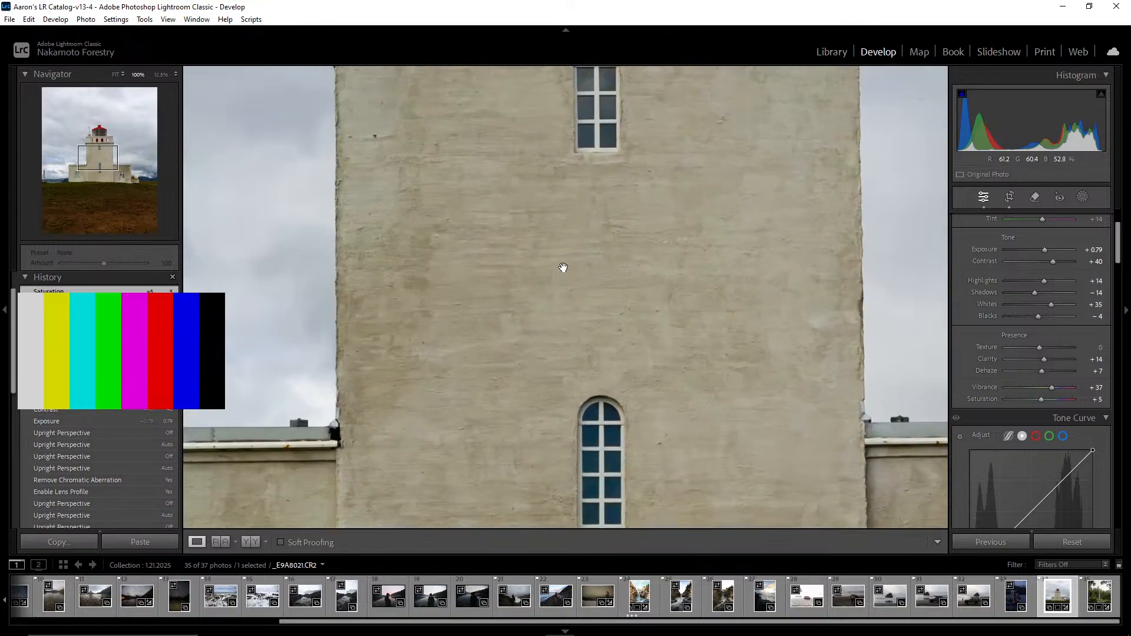
pyautogui.click(568, 254)
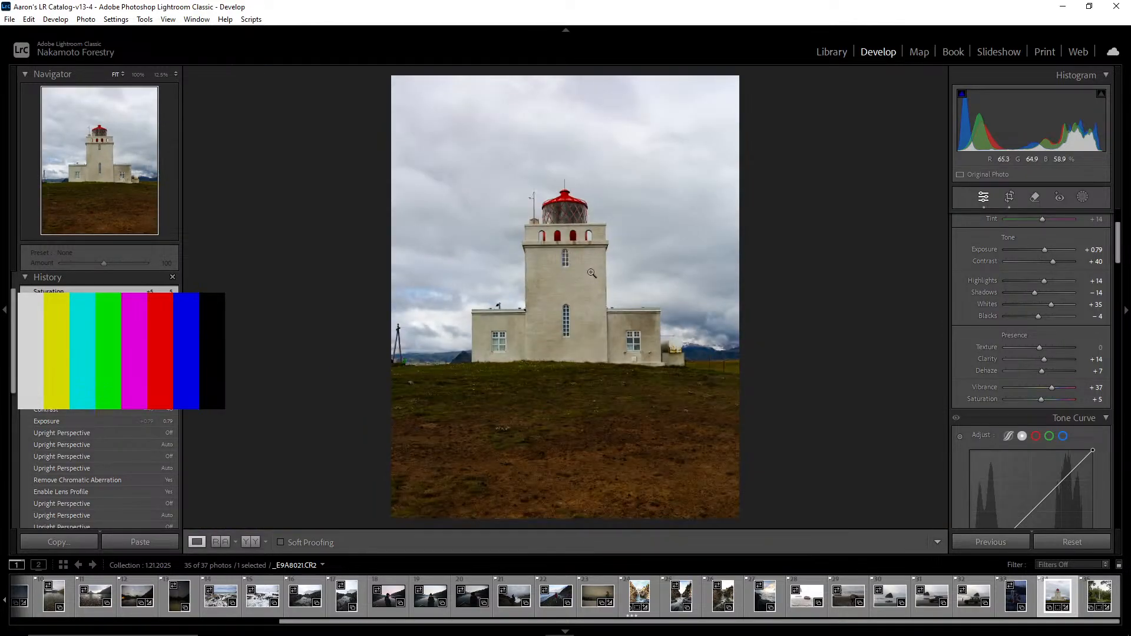
pyautogui.click(553, 285)
pyautogui.click(498, 246)
pyautogui.click(251, 541)
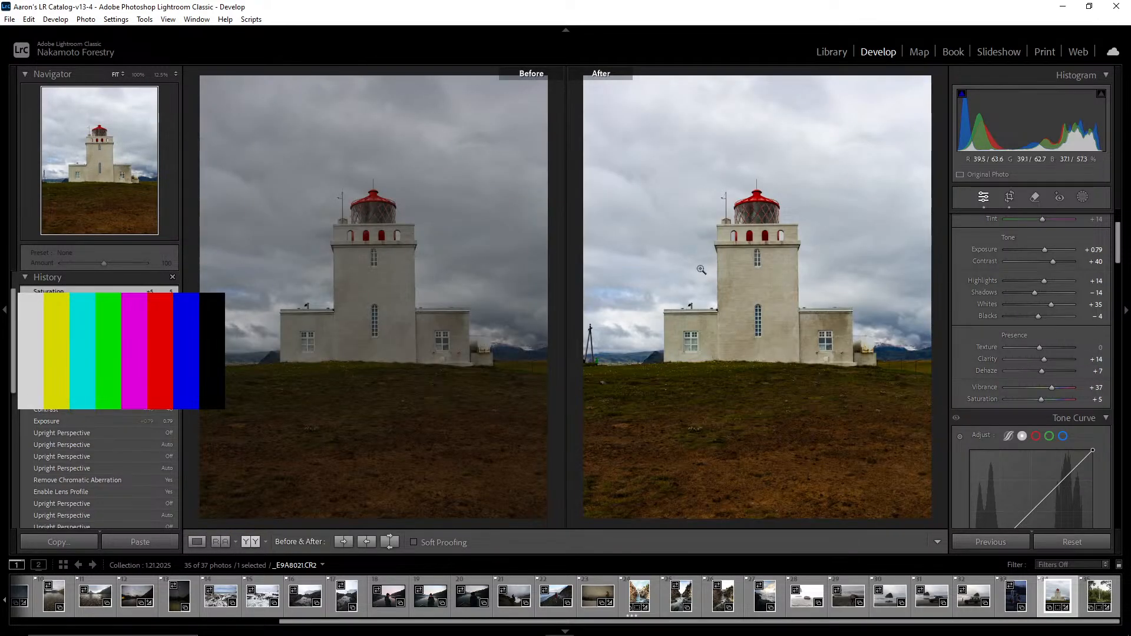
pyautogui.click(197, 541)
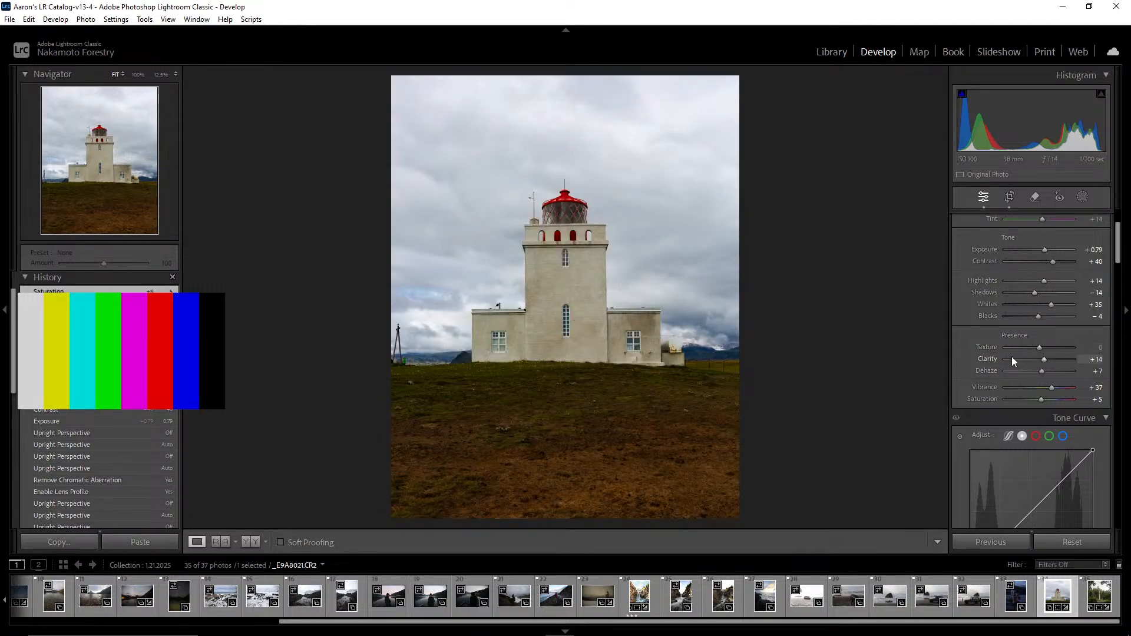
# Cool the white balance by trying warmer and cooler temperatures, settle on Temp 5500, and check the wall's colour
pyautogui.scroll(3, 1011, 338)
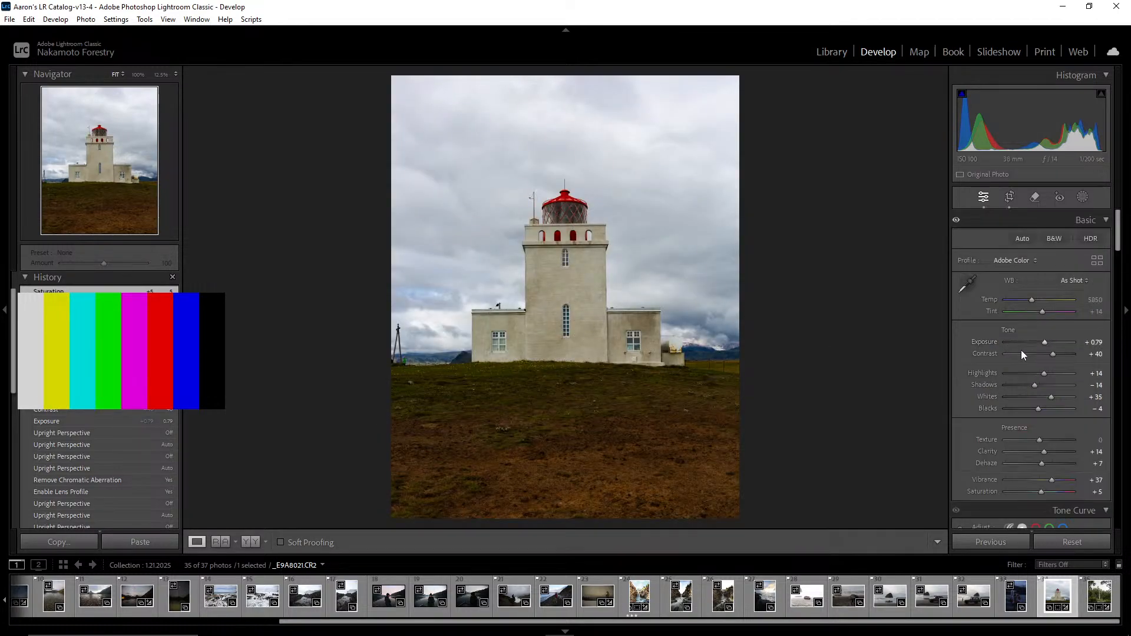
pyautogui.press('.')
pyautogui.press('=')
pyautogui.press('=')
pyautogui.press('=')
pyautogui.press('=')
pyautogui.press('=')
pyautogui.press('=')
pyautogui.press('-')
pyautogui.press('-')
pyautogui.press('-')
pyautogui.press('-')
pyautogui.press('-')
pyautogui.press('-')
pyautogui.press('-')
pyautogui.press('-')
pyautogui.press('-')
pyautogui.press('-')
pyautogui.press('-')
pyautogui.press('-')
pyautogui.press('-')
pyautogui.press('-')
pyautogui.press('-')
pyautogui.press('-')
pyautogui.press('-')
pyautogui.press('-')
pyautogui.press('-')
pyautogui.press('-')
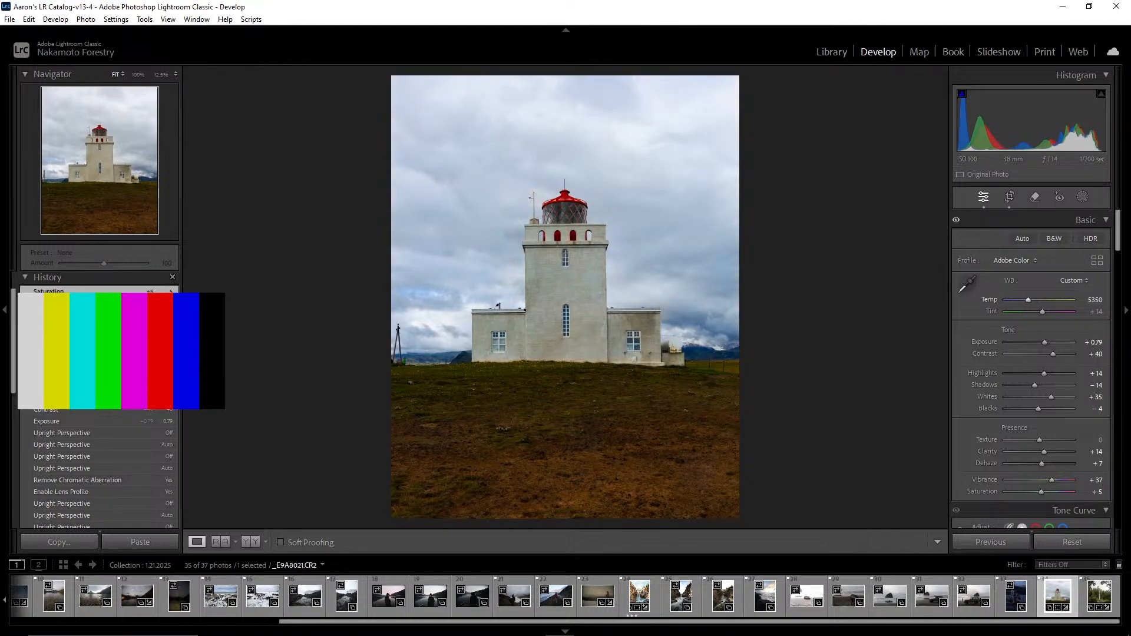
pyautogui.press('=')
pyautogui.press('=')
pyautogui.press('=')
pyautogui.press('=')
pyautogui.press('=')
pyautogui.press('=')
pyautogui.press('=')
pyautogui.press('=')
pyautogui.press('=')
pyautogui.press('=')
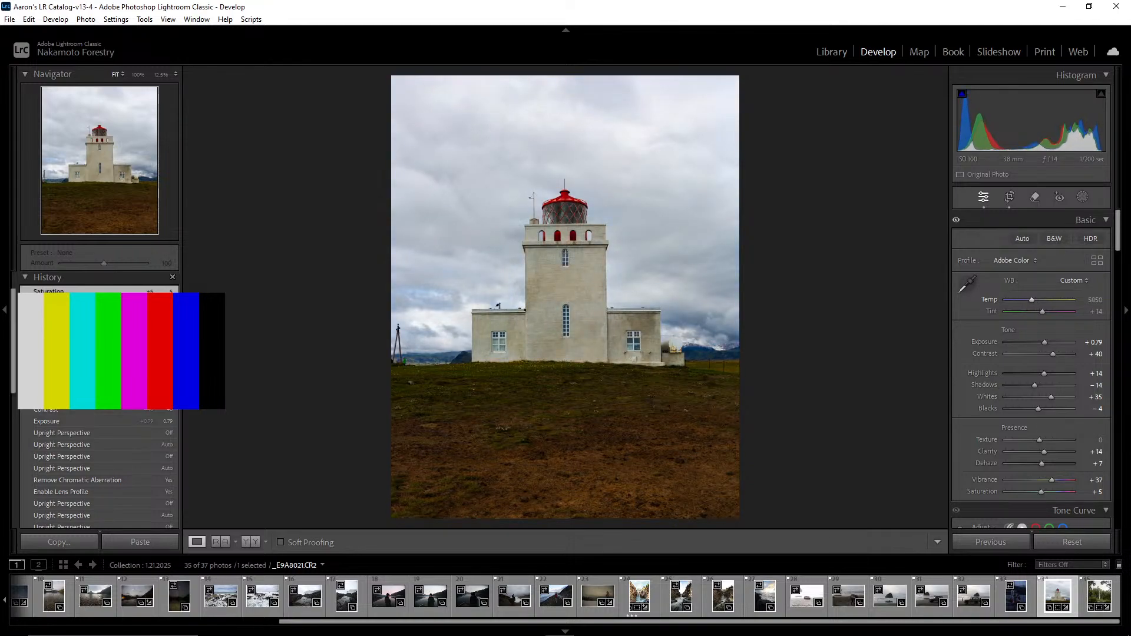
pyautogui.press('-')
pyautogui.press('-')
pyautogui.press('-')
pyautogui.press('-')
pyautogui.press('-')
pyautogui.press('-')
pyautogui.press('-')
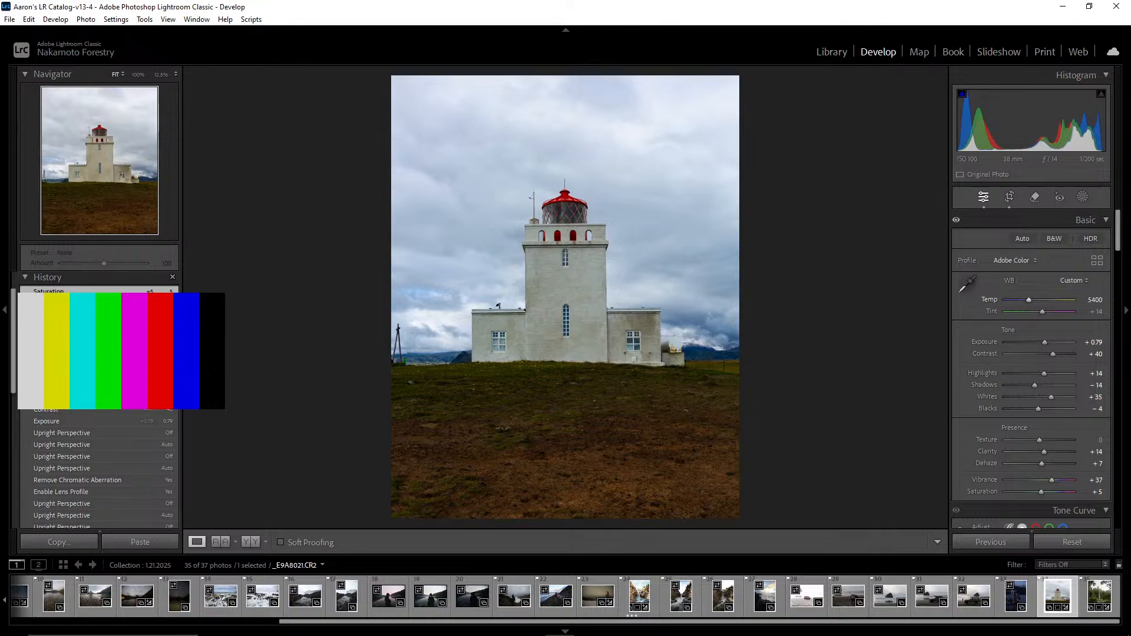
pyautogui.press('=')
pyautogui.press('=')
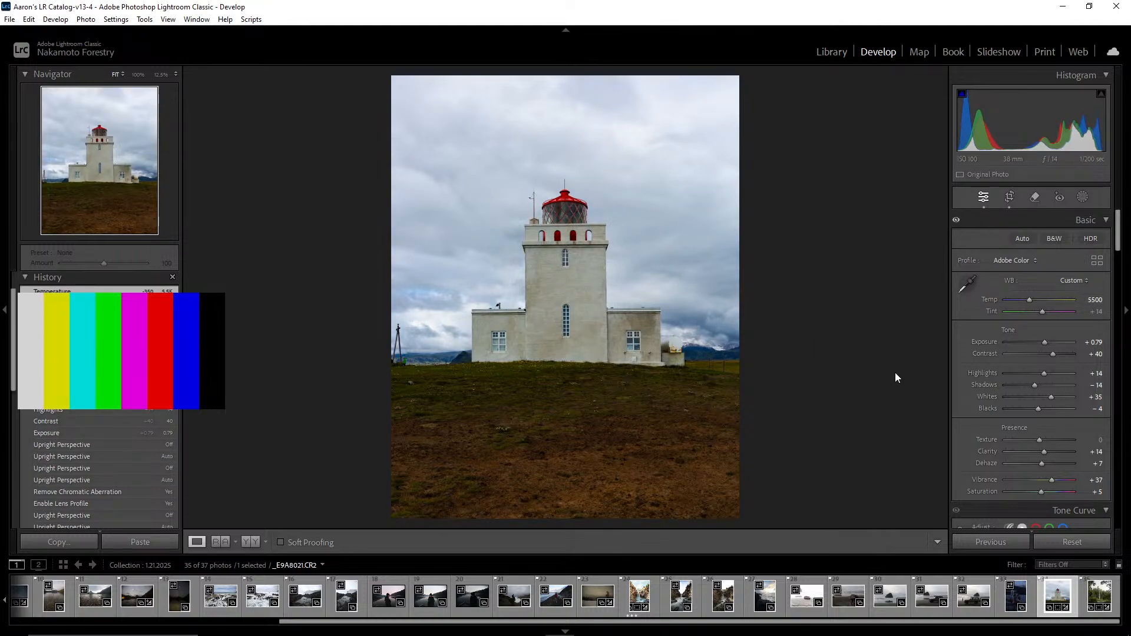
pyautogui.click(568, 293)
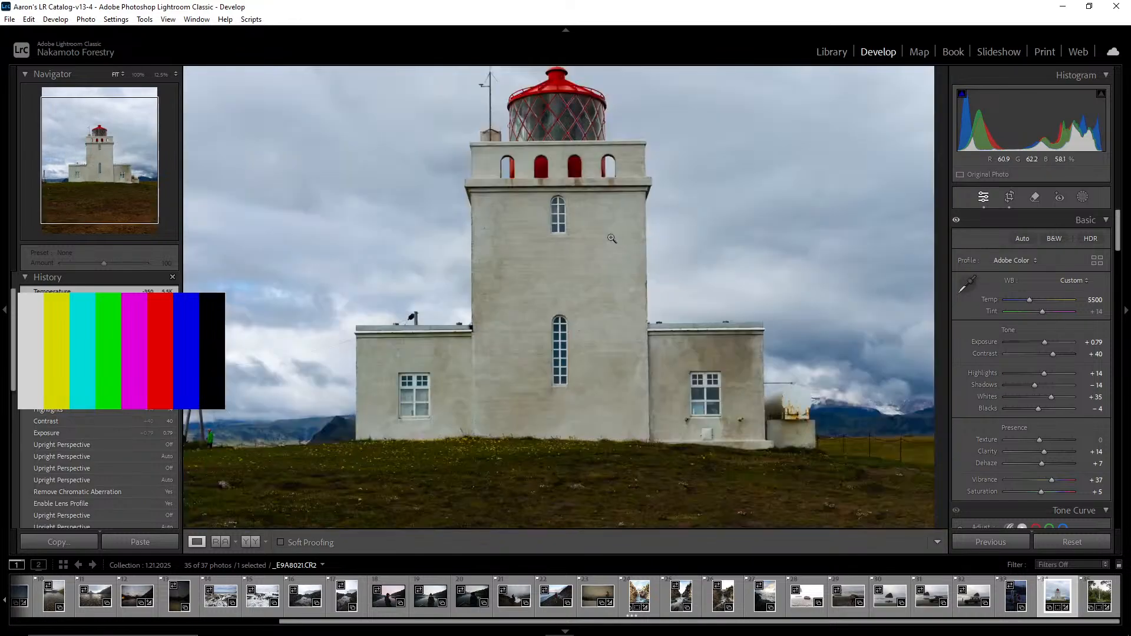
# Add points along the tone curve's highlights, midtones and shadows, and raise its black point to Output 6
pyautogui.click(611, 238)
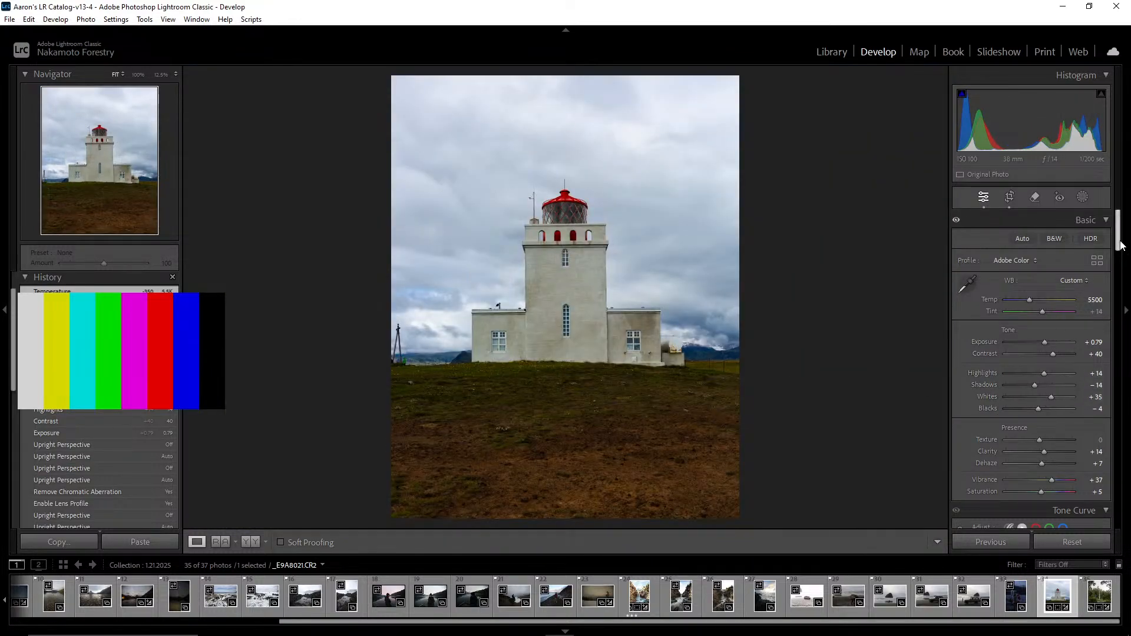
pyautogui.moveTo(1120, 245); pyautogui.dragTo(1111, 282)
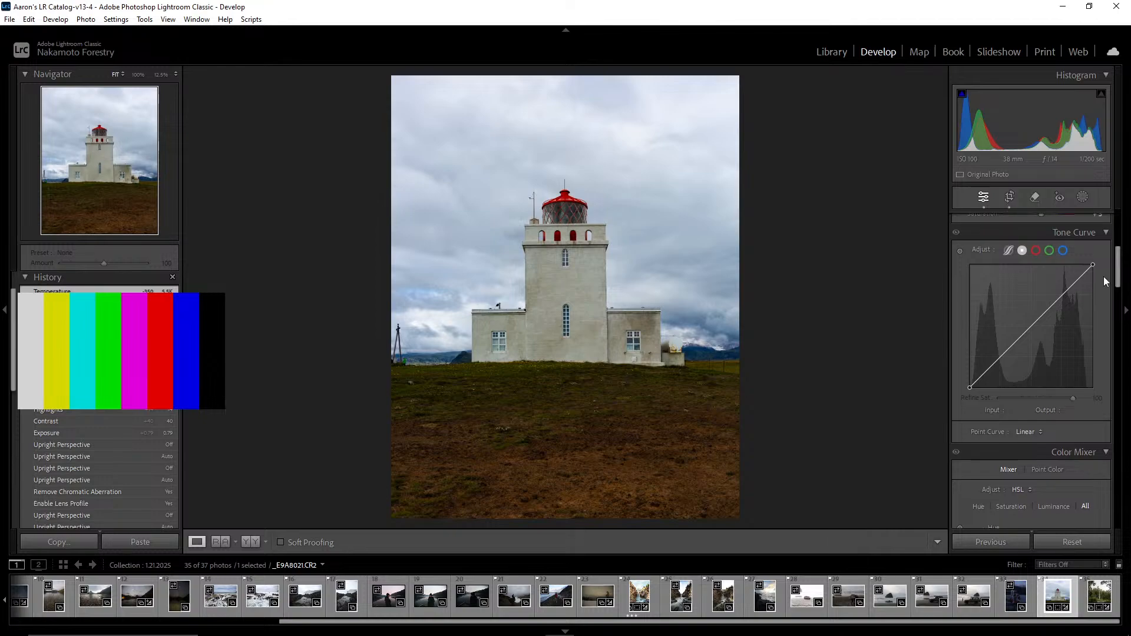
pyautogui.moveTo(1032, 325); pyautogui.dragTo(1066, 286)
pyautogui.moveTo(997, 356); pyautogui.dragTo(1004, 352)
pyautogui.click(988, 370)
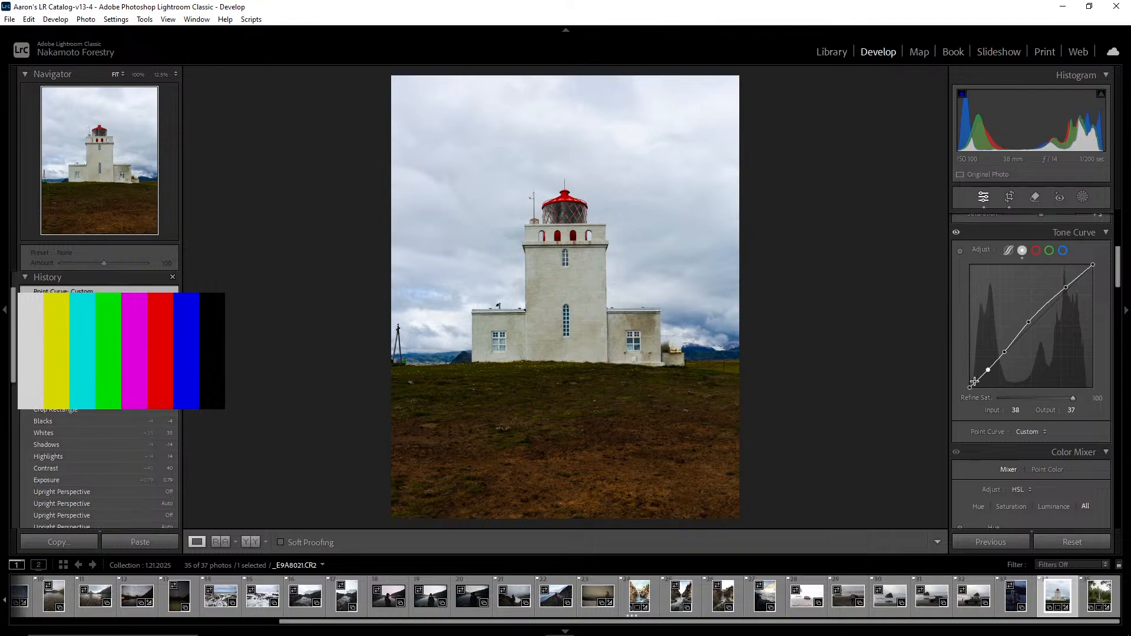
pyautogui.moveTo(970, 387); pyautogui.dragTo(961, 387)
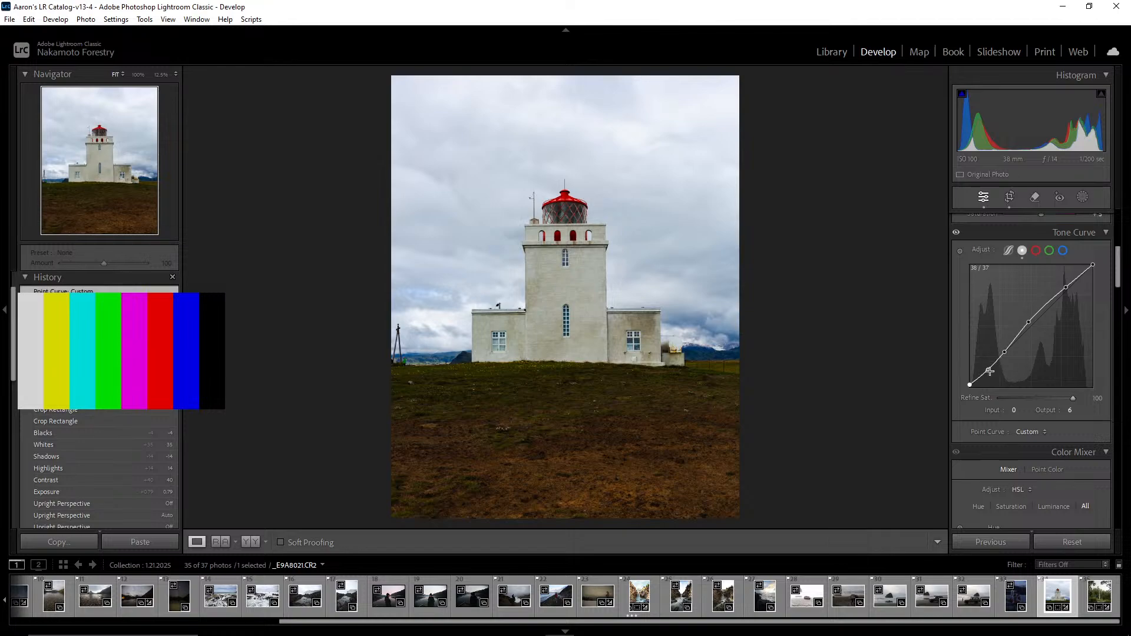
# Lift the shadows with the tone curve's lower points after trying a darker shape, and set one point to Input 67, Output 86
pyautogui.moveTo(988, 373); pyautogui.dragTo(985, 367)
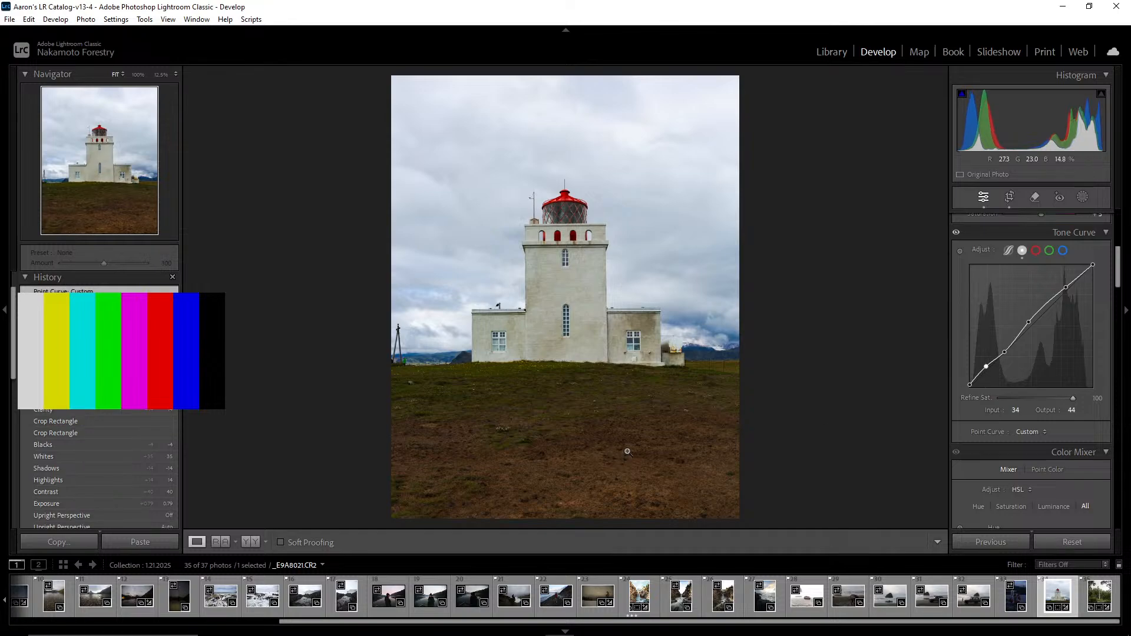
pyautogui.click(651, 422)
pyautogui.click(381, 317)
pyautogui.moveTo(1004, 352); pyautogui.dragTo(988, 372)
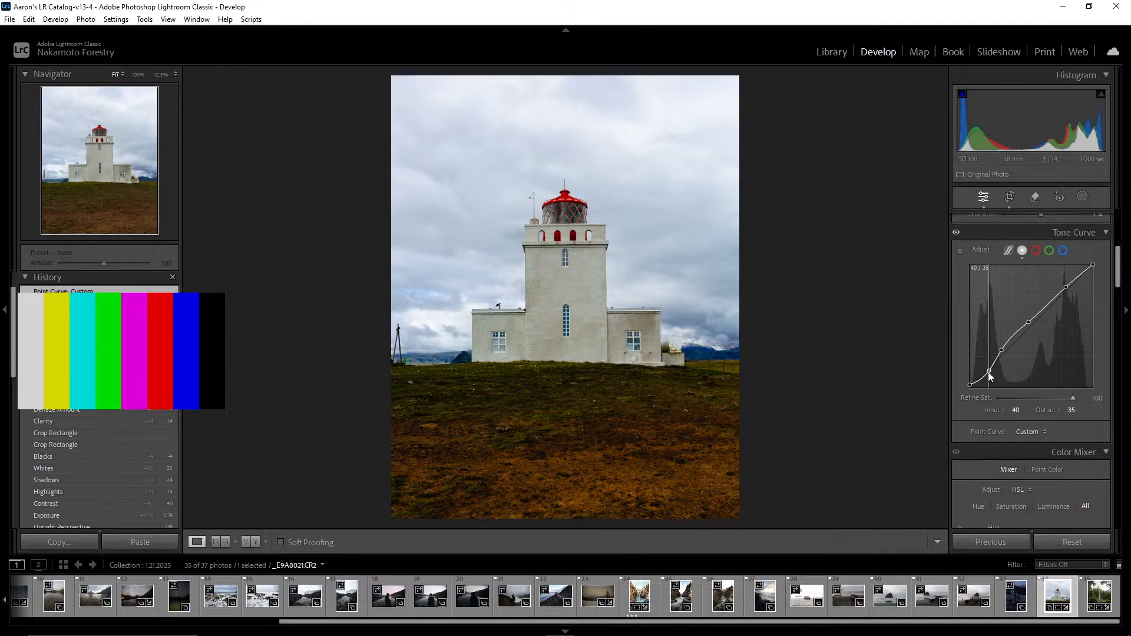
pyautogui.moveTo(988, 373); pyautogui.dragTo(1002, 347)
pyautogui.click(1005, 351)
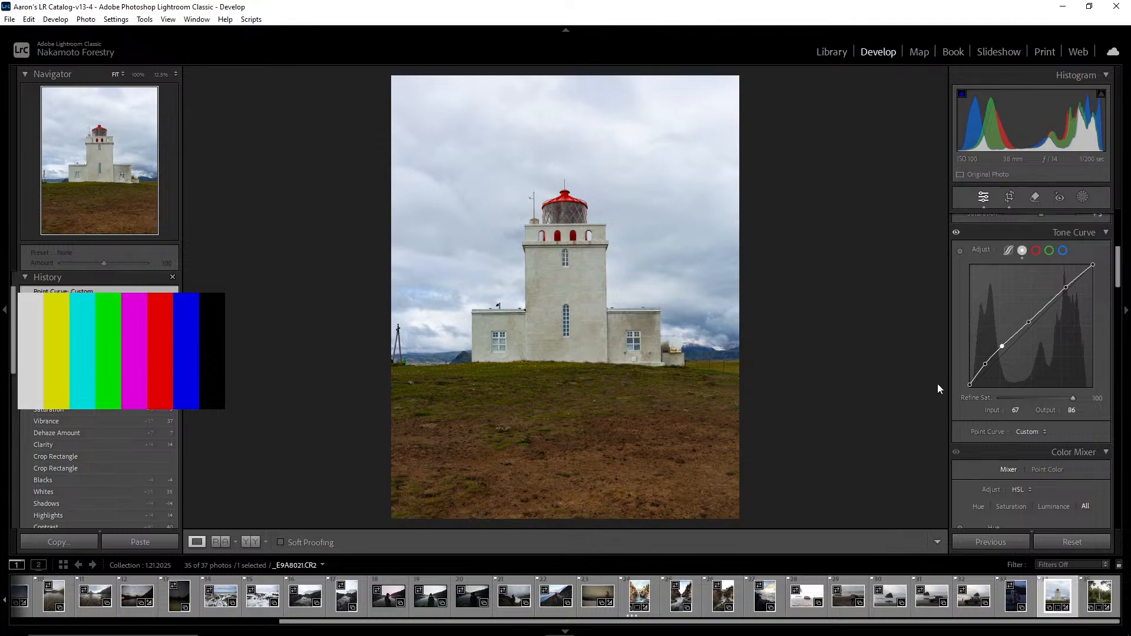
# Set the Red hue to +3 and the Orange hue to −15 in the Color Mixer
pyautogui.scroll(-5, 1047, 386)
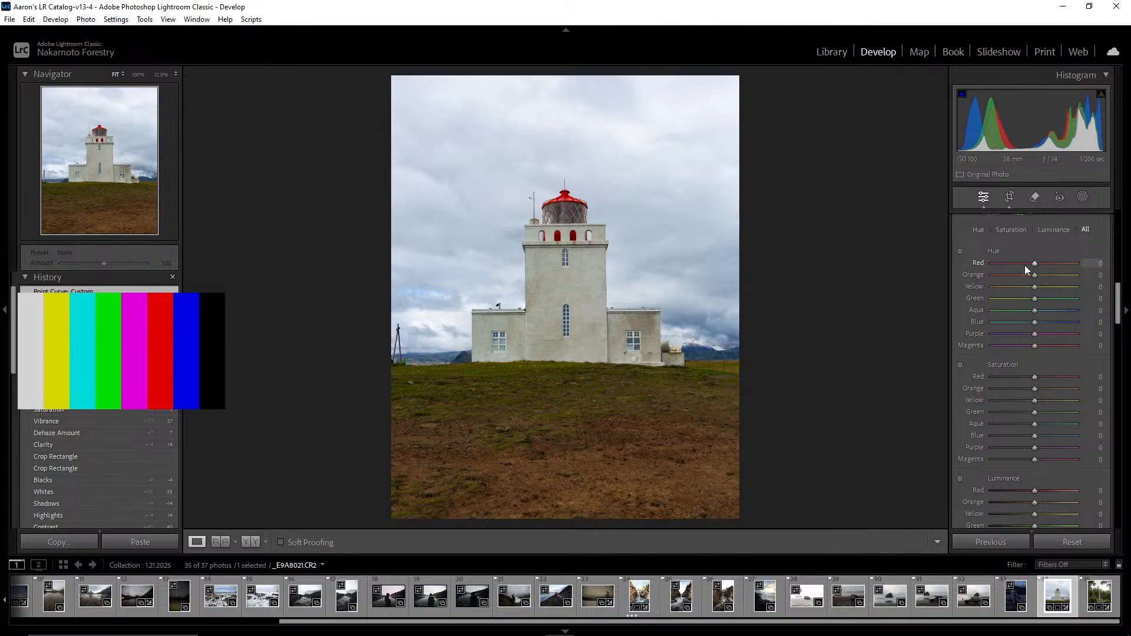
pyautogui.moveTo(1034, 263)
pyautogui.mouseDown()
pyautogui.moveTo(1006, 263)
pyautogui.moveTo(1040, 266)
pyautogui.moveTo(1021, 265)
pyautogui.moveTo(1032, 268)
pyautogui.mouseUp()
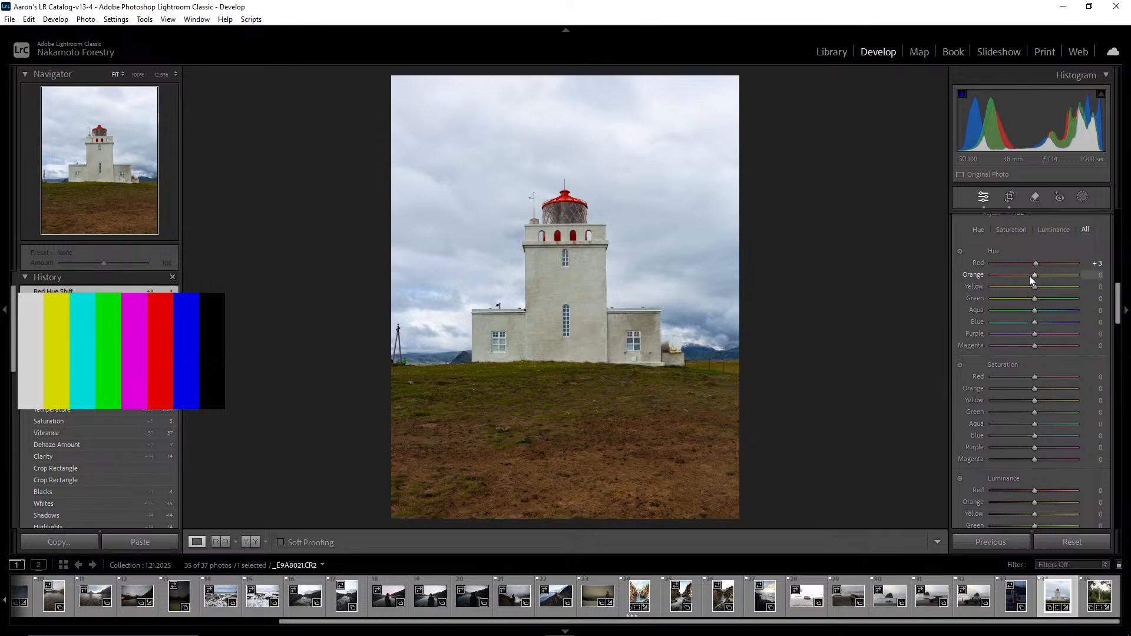
pyautogui.moveTo(1035, 275); pyautogui.dragTo(1033, 300)
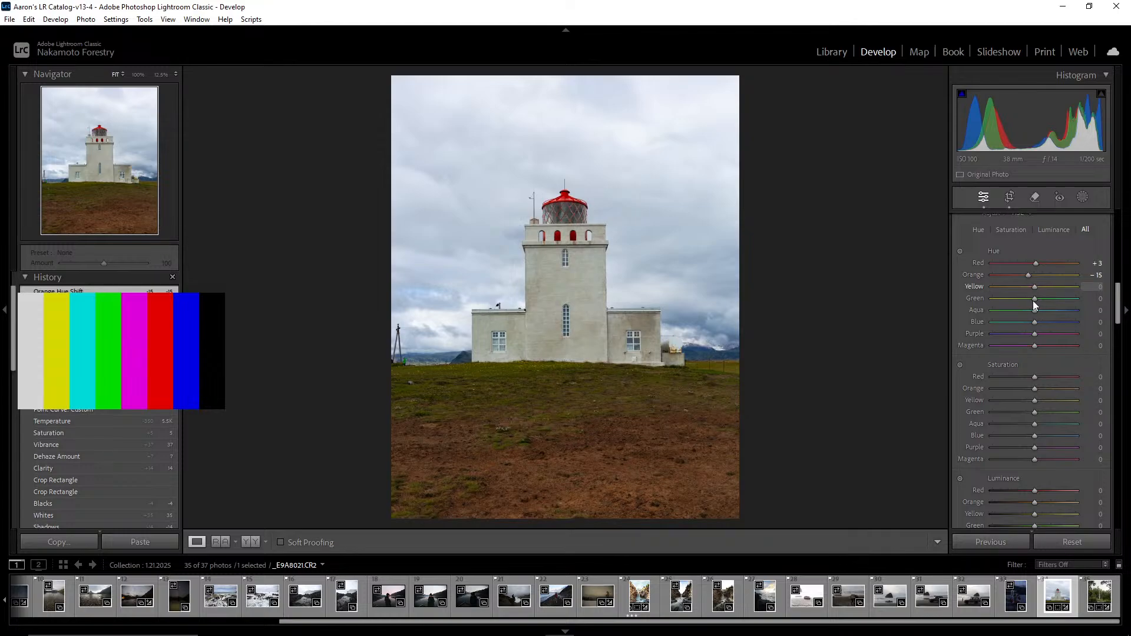
# Try the Yellow hue at −12 and at +30, and check the grass in front of the lighthouse up close
pyautogui.click(600, 413)
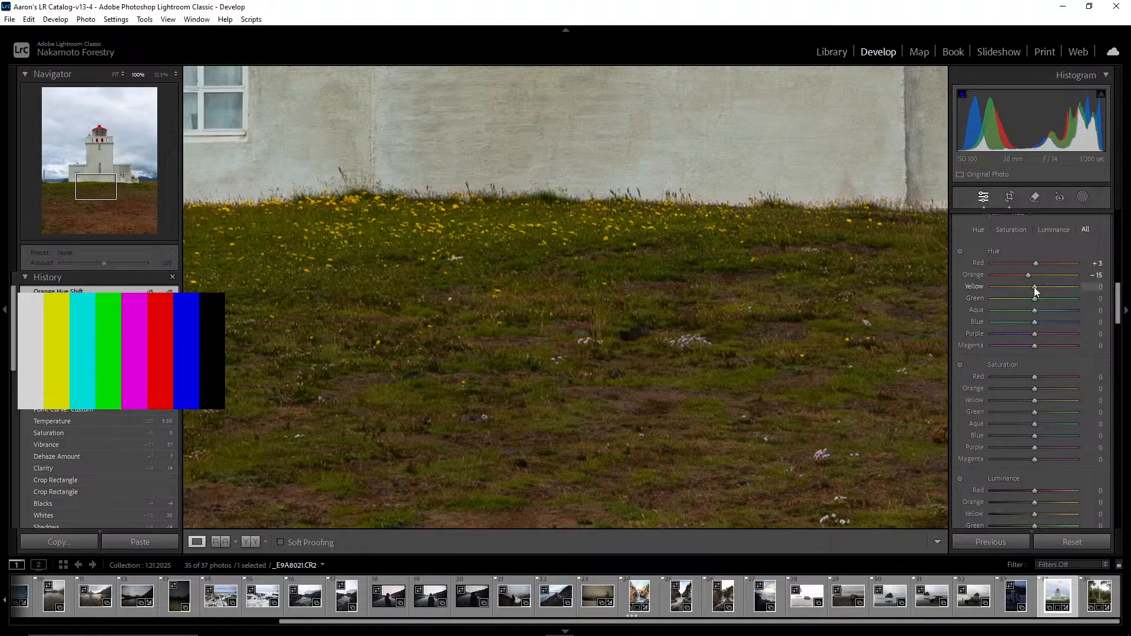
pyautogui.moveTo(1035, 288)
pyautogui.mouseDown()
pyautogui.moveTo(1076, 286)
pyautogui.moveTo(1006, 294)
pyautogui.moveTo(1065, 293)
pyautogui.moveTo(1029, 298)
pyautogui.mouseUp()
pyautogui.click(878, 359)
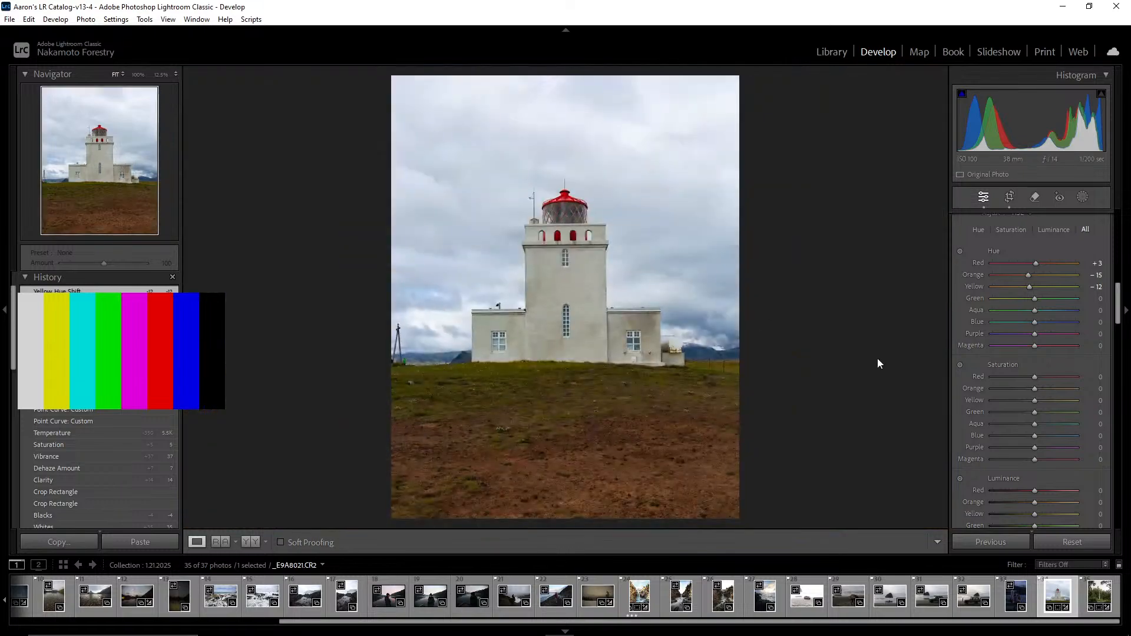
pyautogui.moveTo(1028, 286)
pyautogui.mouseDown()
pyautogui.moveTo(1009, 289)
pyautogui.moveTo(1058, 299)
pyautogui.moveTo(1043, 302)
pyautogui.mouseUp()
pyautogui.moveTo(1046, 299); pyautogui.dragTo(1046, 299)
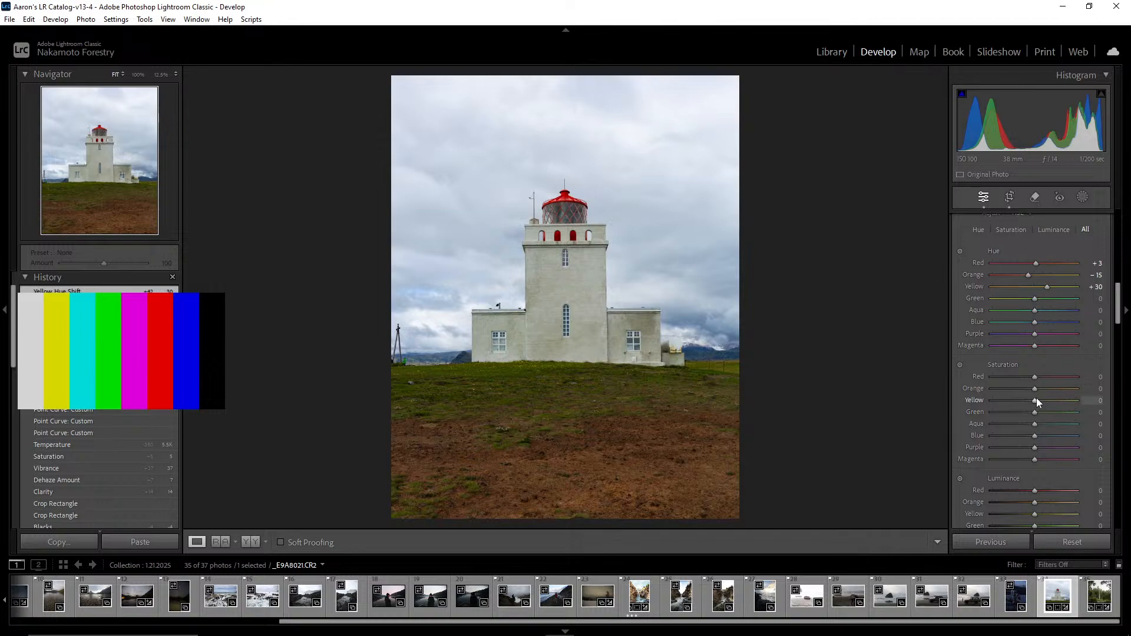
# Set the Yellow hue to +16 and the Yellow saturation to −37, and check the grass up close
pyautogui.moveTo(1020, 404)
pyautogui.mouseDown()
pyautogui.moveTo(1011, 404)
pyautogui.moveTo(1029, 401)
pyautogui.moveTo(1016, 402)
pyautogui.mouseUp()
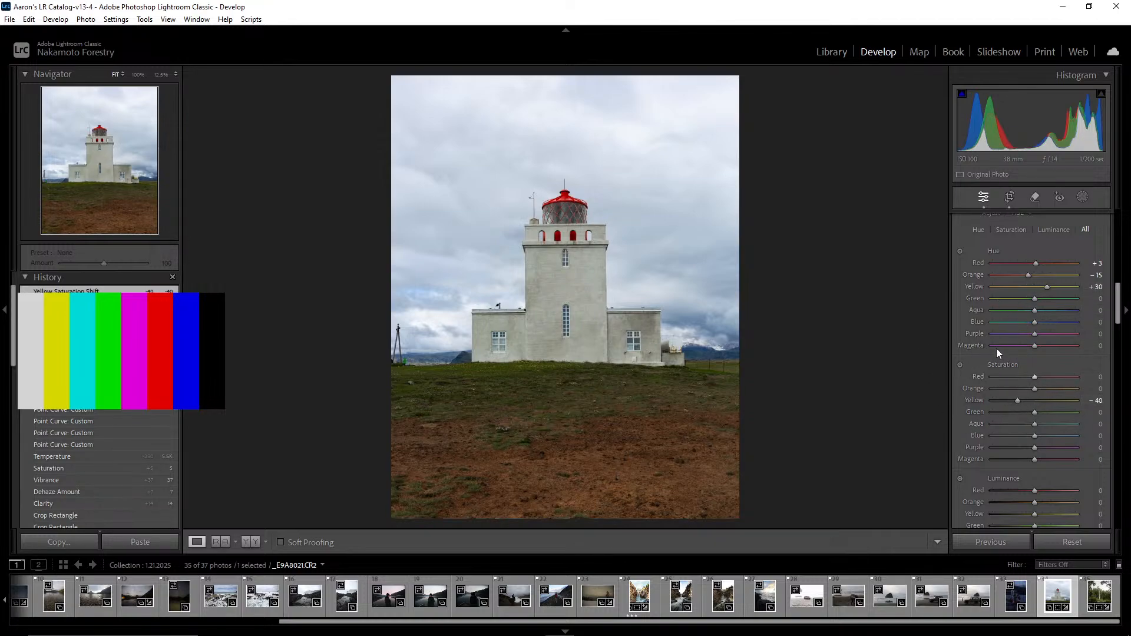
pyautogui.click(566, 371)
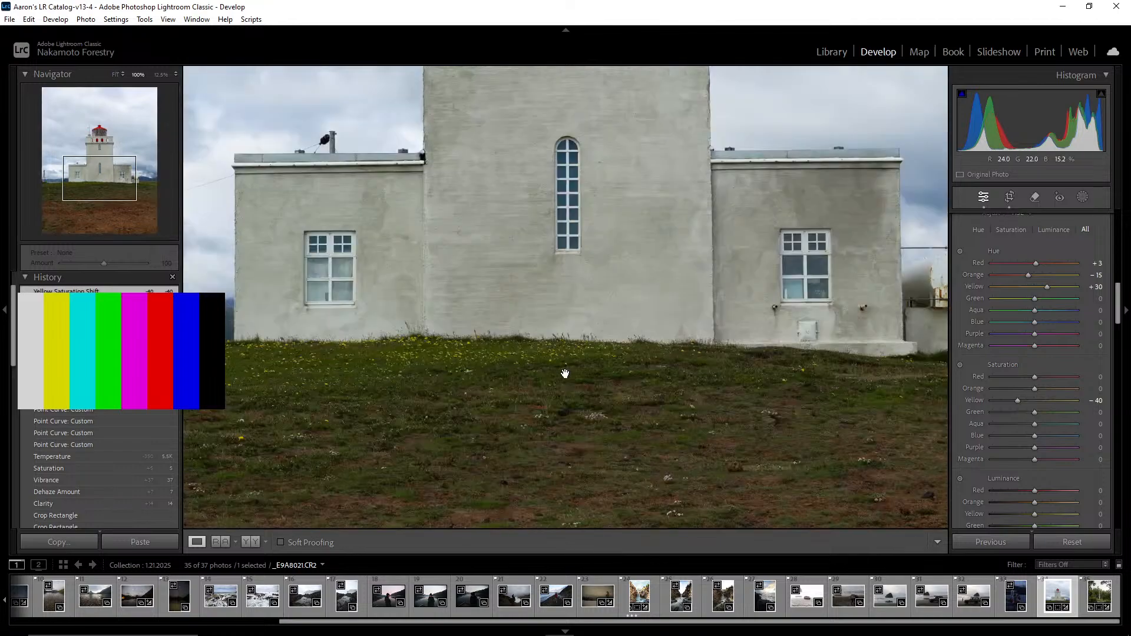
pyautogui.click(553, 344)
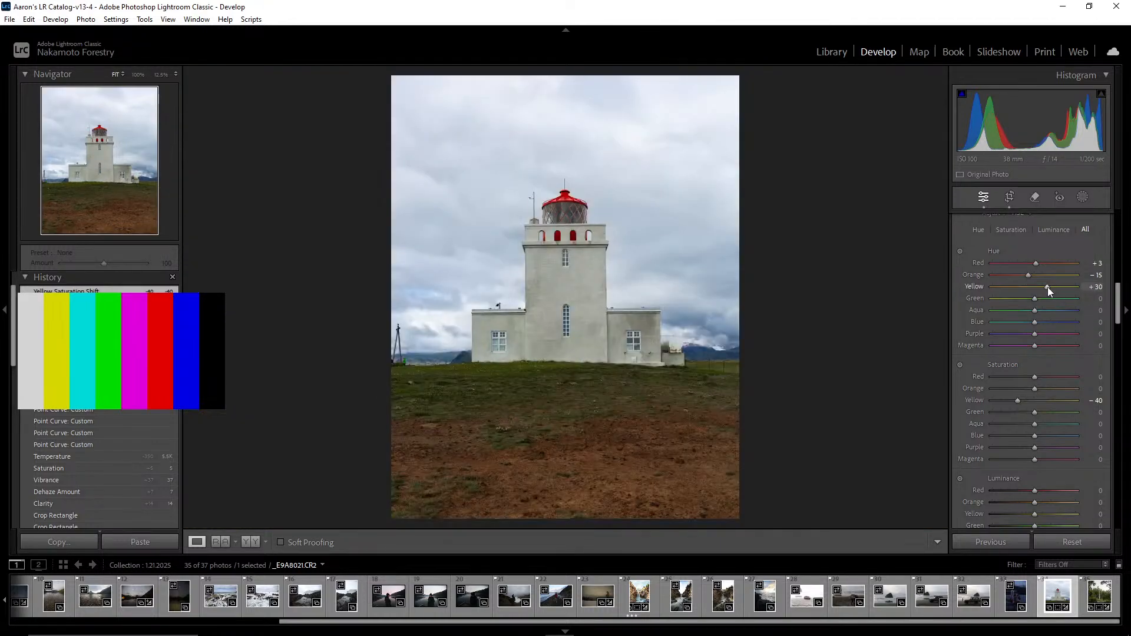
pyautogui.moveTo(1048, 287); pyautogui.dragTo(1042, 288)
pyautogui.moveTo(1027, 398)
pyautogui.mouseDown()
pyautogui.moveTo(1042, 394)
pyautogui.moveTo(1017, 400)
pyautogui.mouseUp()
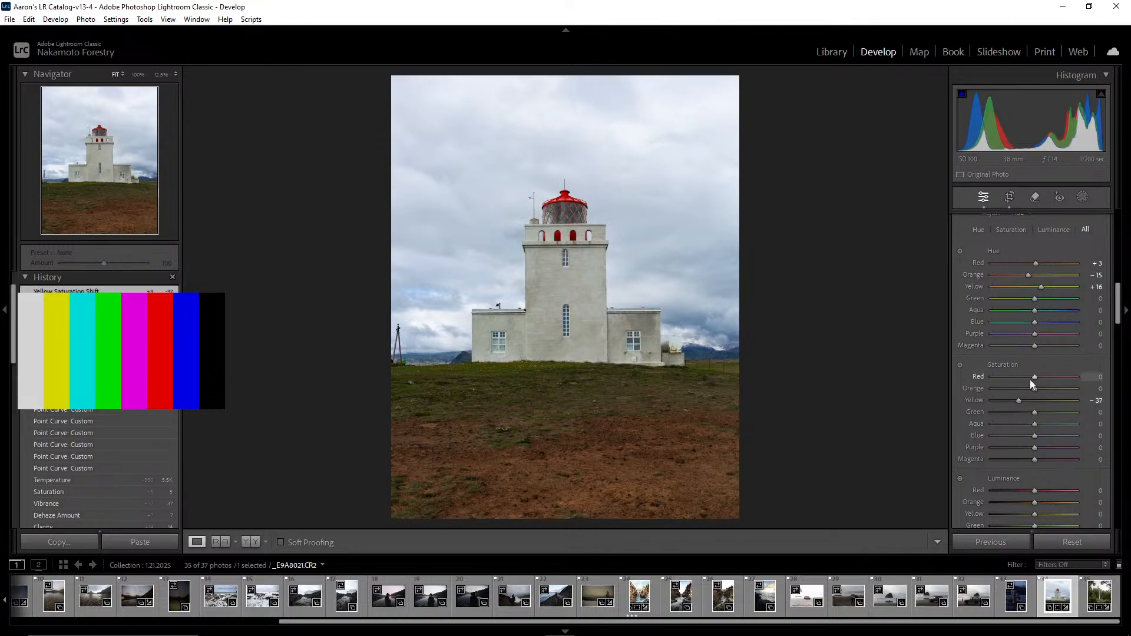
# Set Green hue +20 and saturation −64, with Orange saturation +5 and Yellow saturation −36, and check the grass up close
pyautogui.moveTo(1035, 389)
pyautogui.mouseDown()
pyautogui.moveTo(1017, 390)
pyautogui.moveTo(1037, 390)
pyautogui.mouseUp()
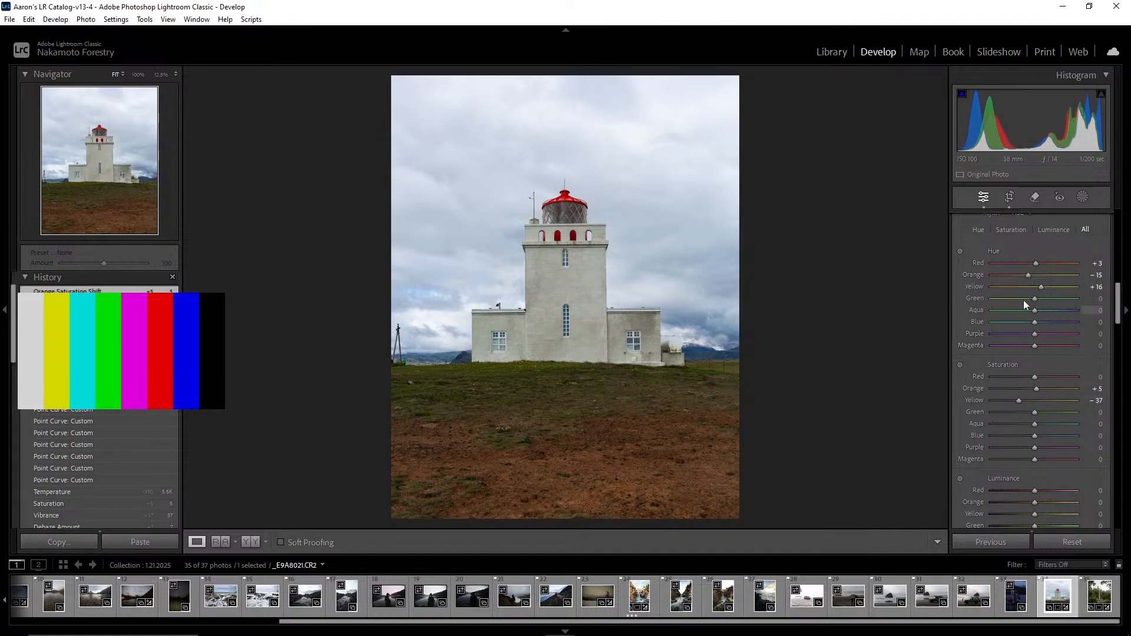
pyautogui.moveTo(1035, 301)
pyautogui.mouseDown()
pyautogui.moveTo(1063, 301)
pyautogui.moveTo(1041, 301)
pyautogui.mouseUp()
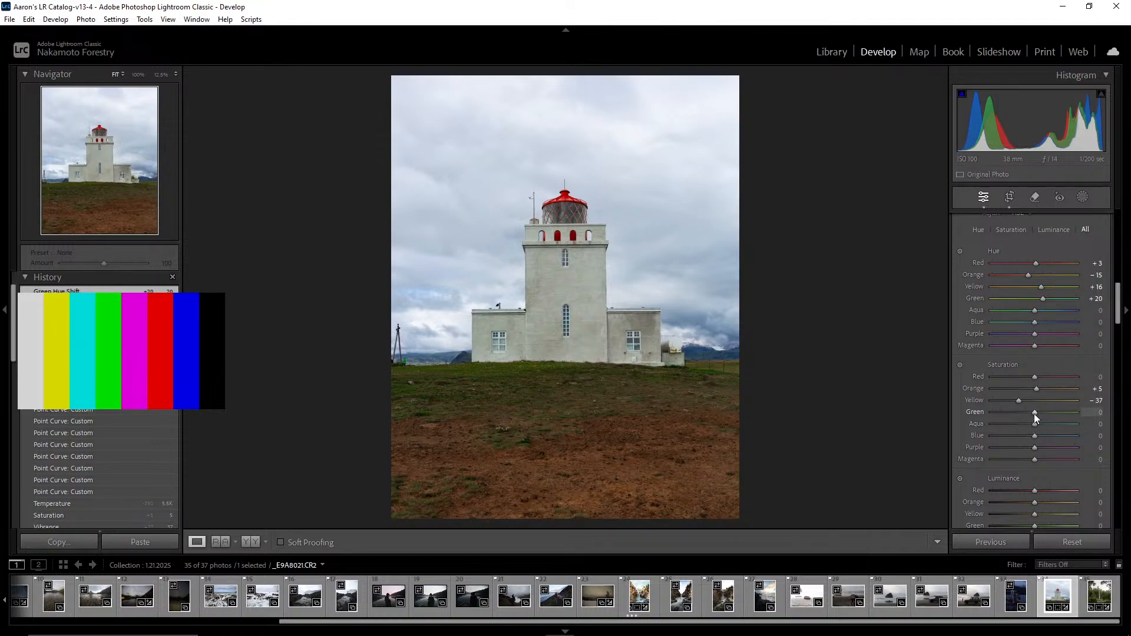
pyautogui.moveTo(1034, 413)
pyautogui.mouseDown()
pyautogui.moveTo(1001, 417)
pyautogui.moveTo(1021, 401)
pyautogui.mouseUp()
pyautogui.click(586, 372)
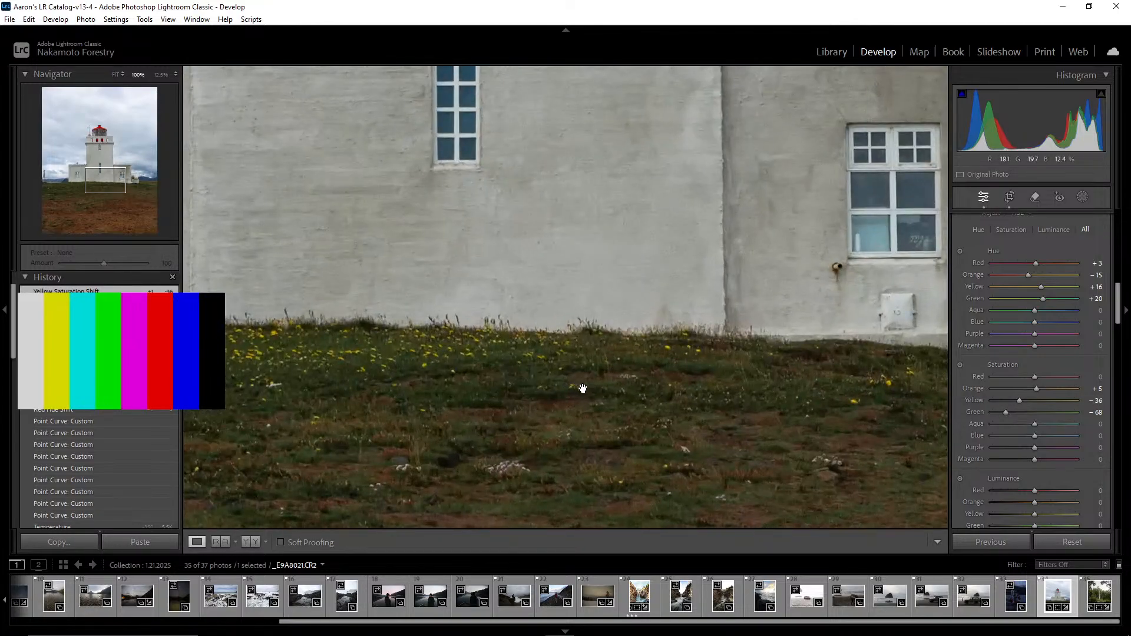
pyautogui.click(683, 405)
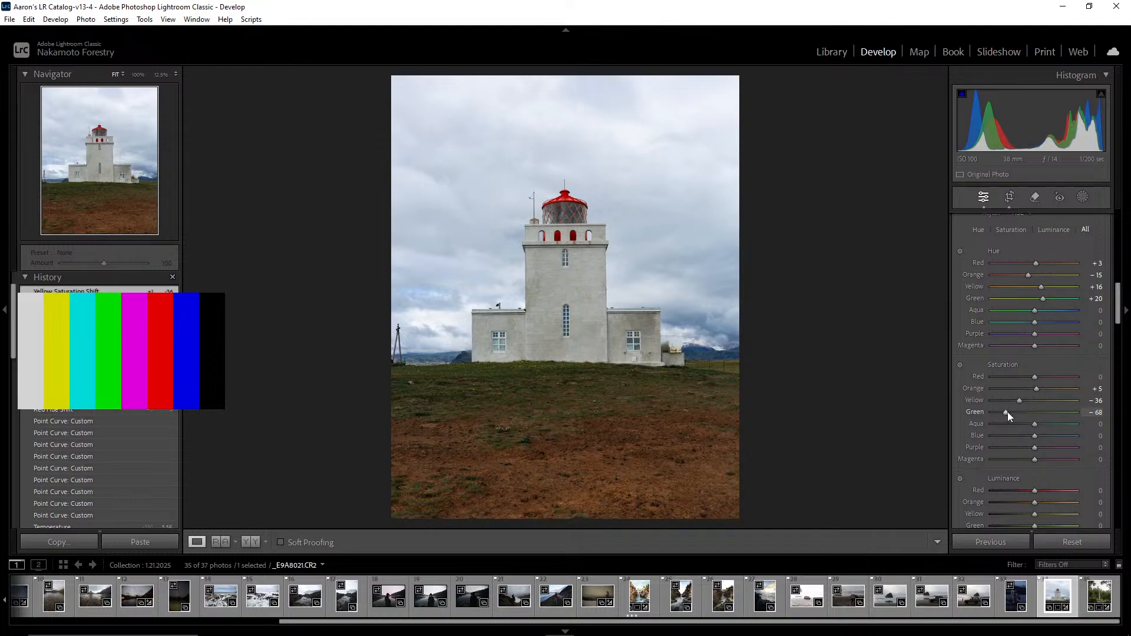
pyautogui.moveTo(1007, 412)
pyautogui.mouseDown()
pyautogui.moveTo(1076, 409)
pyautogui.moveTo(984, 414)
pyautogui.moveTo(1009, 416)
pyautogui.mouseUp()
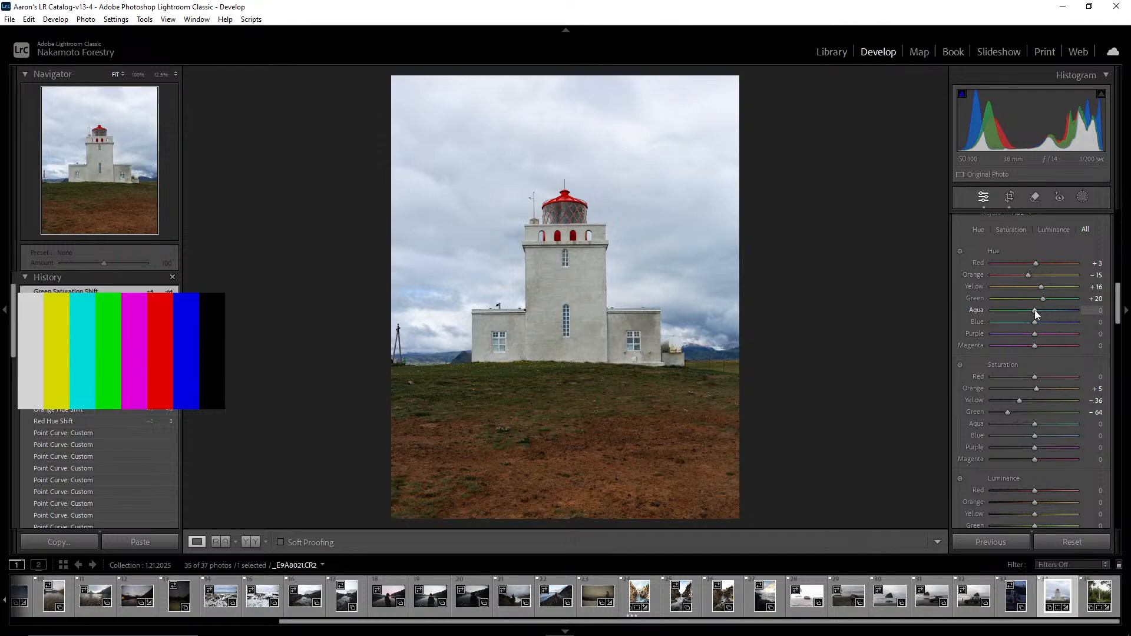
# Set the Aqua hue to +8 and the Blue hue to −6 to tune the sky
pyautogui.moveTo(1034, 310)
pyautogui.mouseDown()
pyautogui.moveTo(959, 313)
pyautogui.moveTo(1041, 317)
pyautogui.moveTo(957, 317)
pyautogui.moveTo(1058, 320)
pyautogui.moveTo(987, 320)
pyautogui.moveTo(1043, 323)
pyautogui.moveTo(1031, 324)
pyautogui.mouseUp()
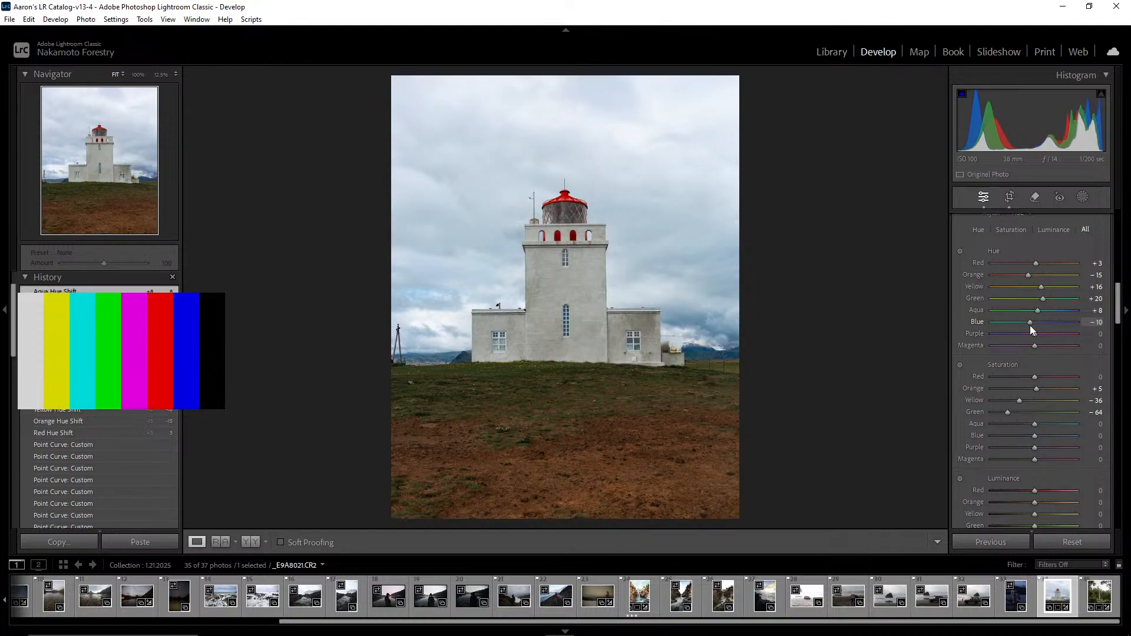
pyautogui.moveTo(1031, 325); pyautogui.dragTo(1031, 326)
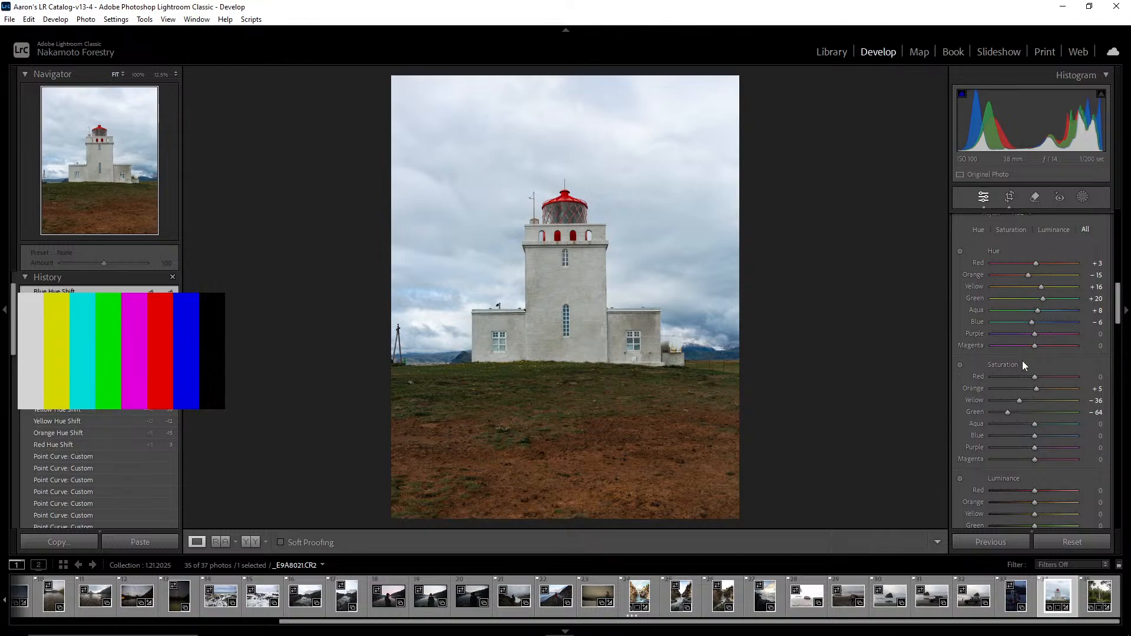
# Fine-tune the white balance temperature by nudging it warmer and cooler in small increments
pyautogui.scroll(-3, 1023, 361)
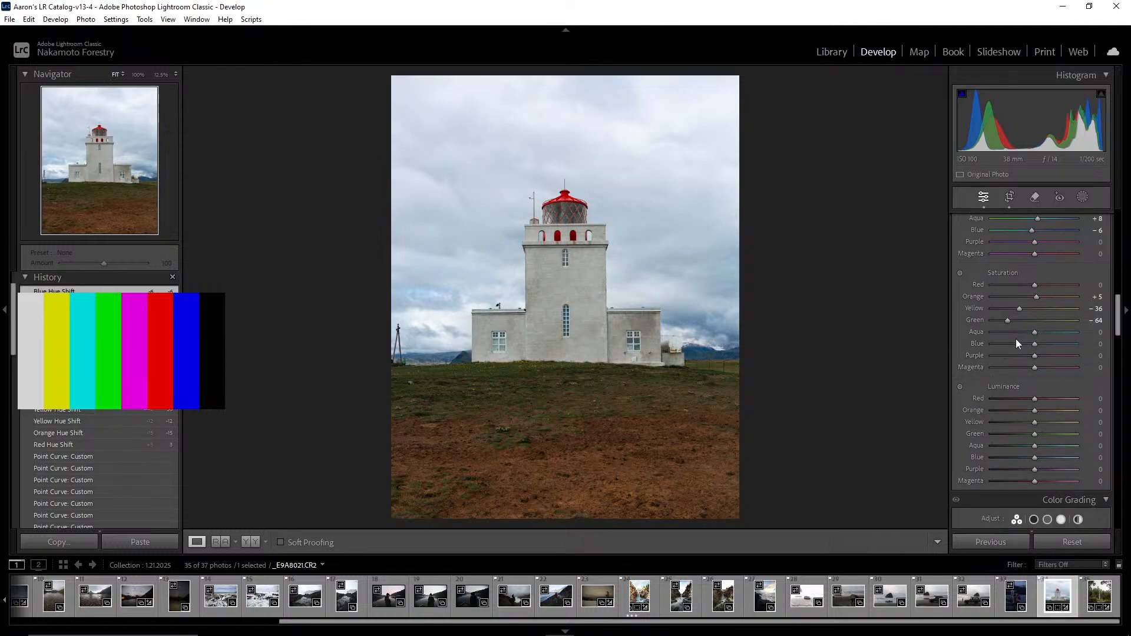
pyautogui.scroll(6, 1073, 331)
pyautogui.scroll(3, 1073, 335)
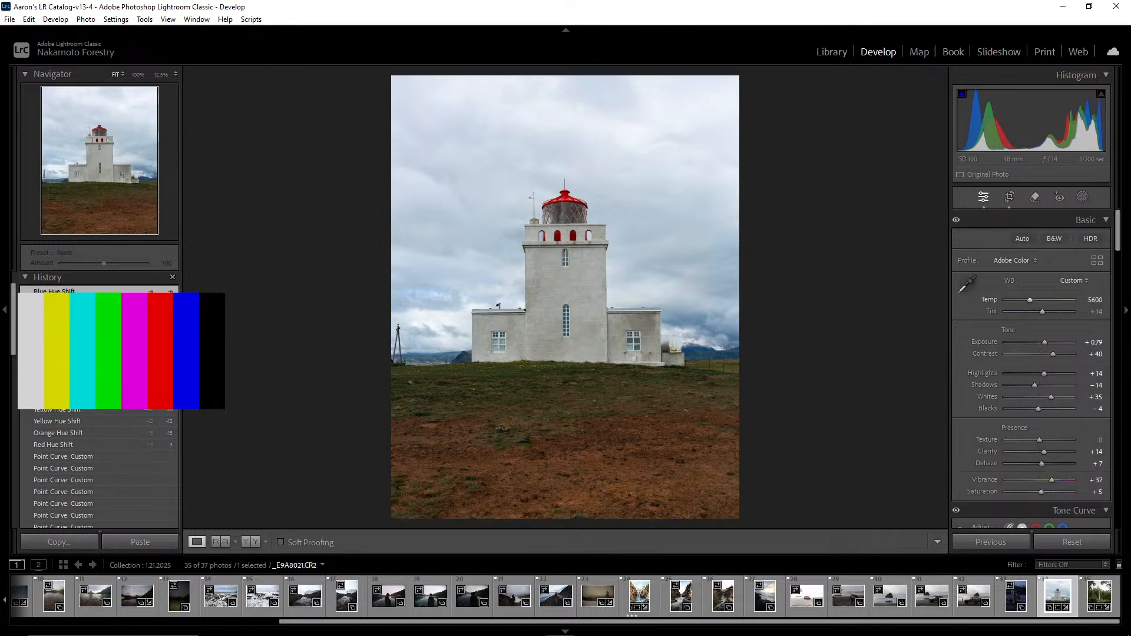
pyautogui.press('Up')
pyautogui.press('Down')
pyautogui.press('Down')
# Set the Aqua saturation to +20 and the Blue saturation to −5, and inspect the mountains beside the lighthouse up close
pyautogui.scroll(-5, 1053, 349)
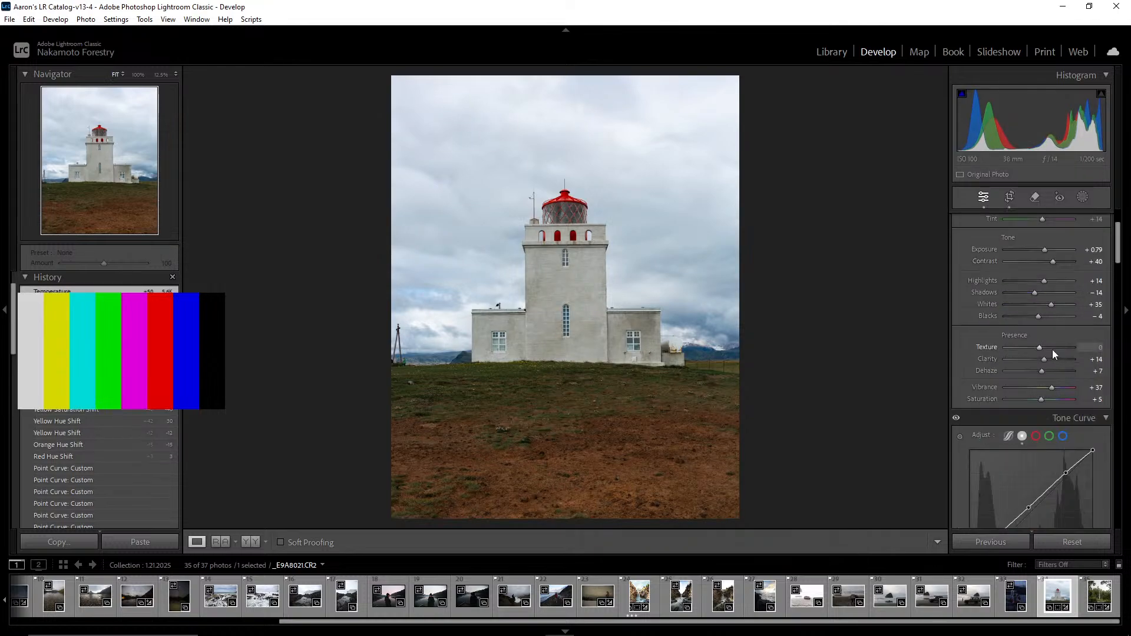
pyautogui.scroll(-6, 1037, 381)
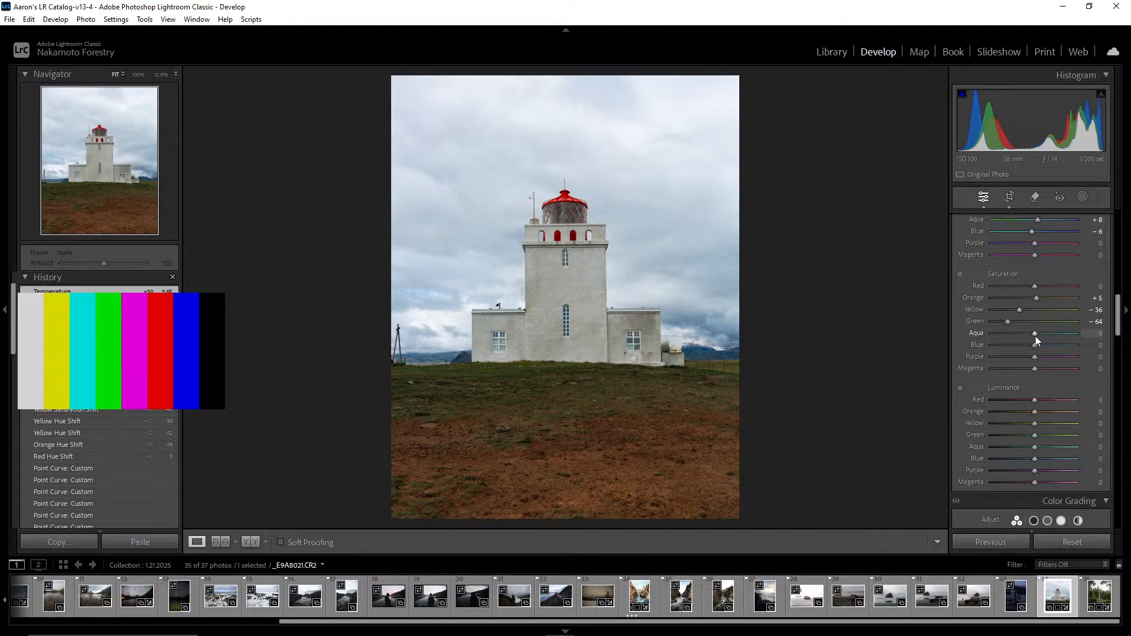
pyautogui.moveTo(1035, 334); pyautogui.dragTo(985, 332)
pyautogui.moveTo(1086, 337); pyautogui.dragTo(1032, 361)
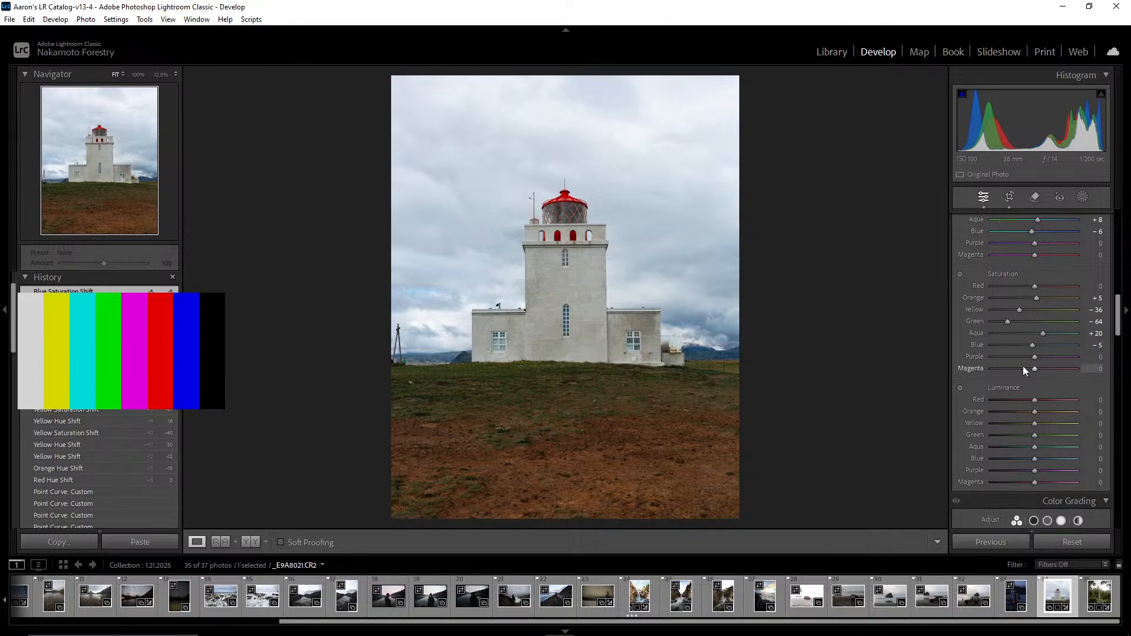
pyautogui.scroll(3, 1017, 355)
pyautogui.scroll(-1, 1020, 356)
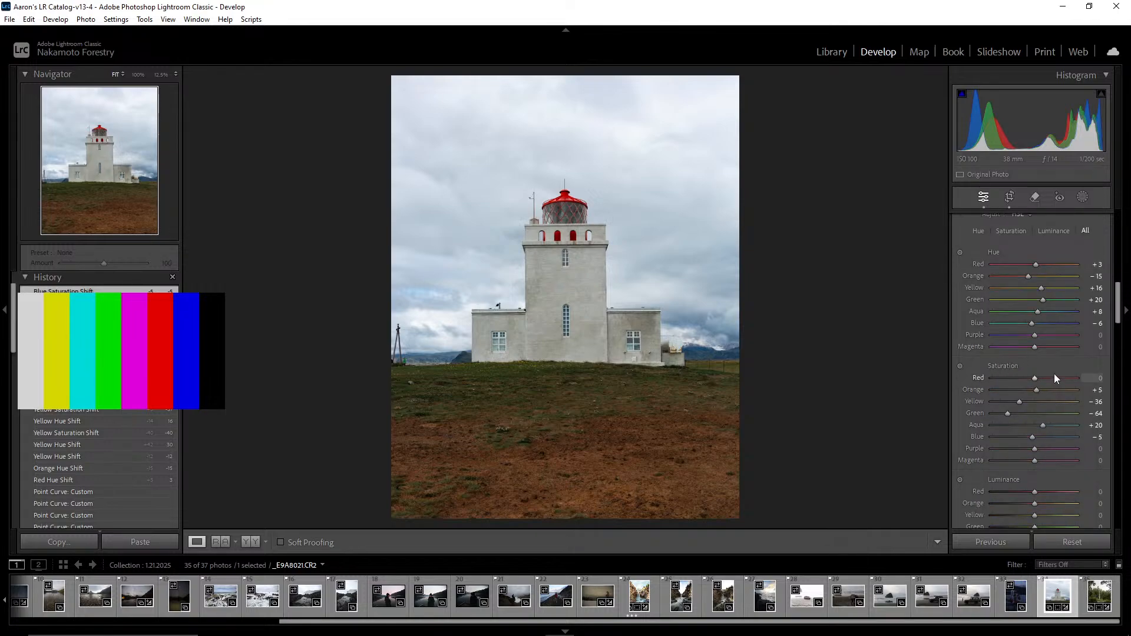
pyautogui.scroll(-2, 1001, 360)
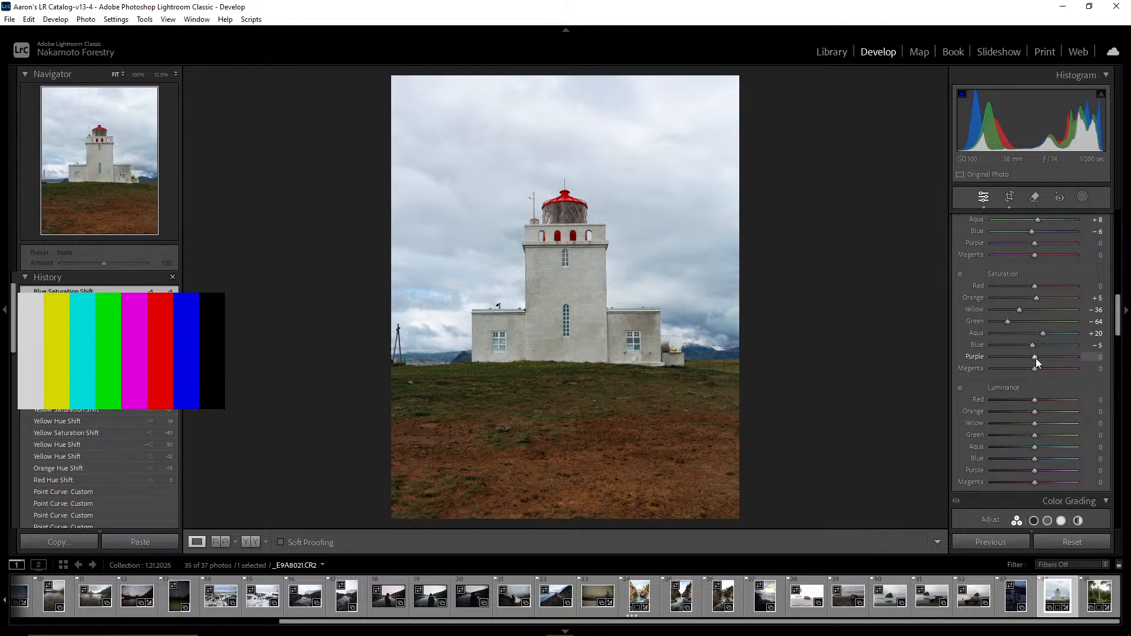
pyautogui.click(668, 360)
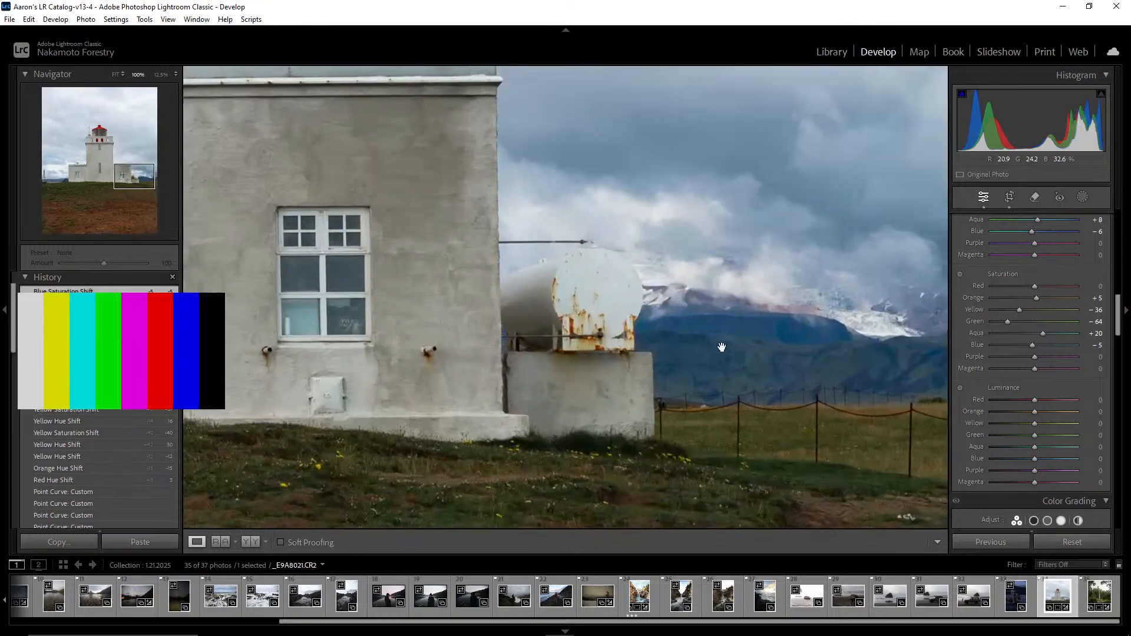
pyautogui.moveTo(770, 316); pyautogui.dragTo(819, 318)
pyautogui.click(896, 400)
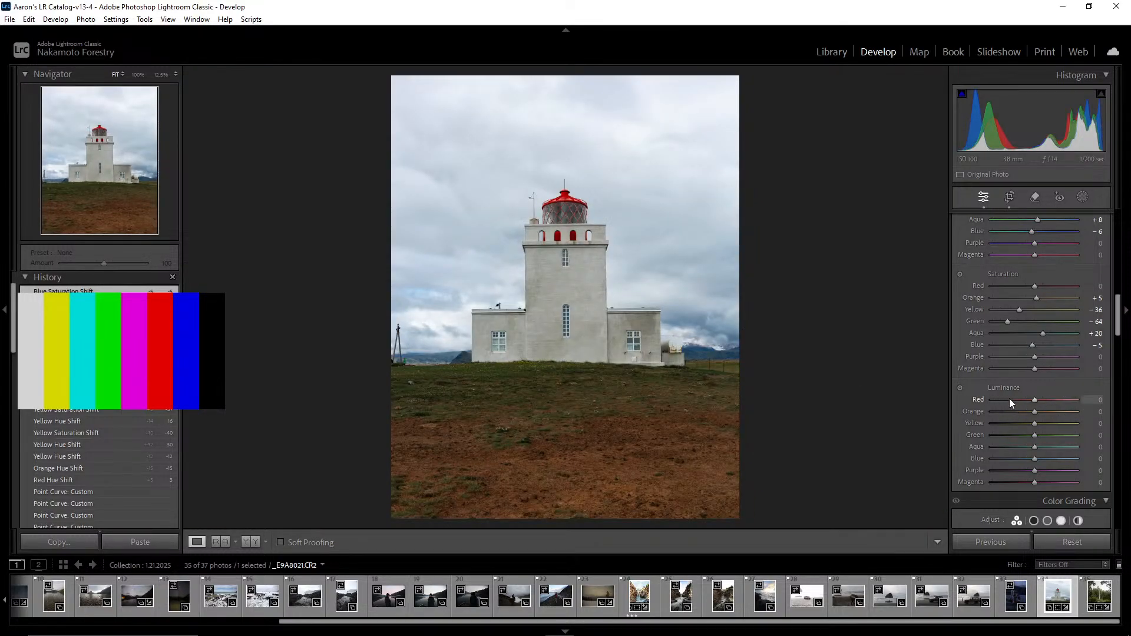
# Set the luminance to Orange +8, Yellow +40, Green +50, Aqua +5 and Blue +24, and check the photo up close
pyautogui.moveTo(1034, 424); pyautogui.dragTo(1056, 445)
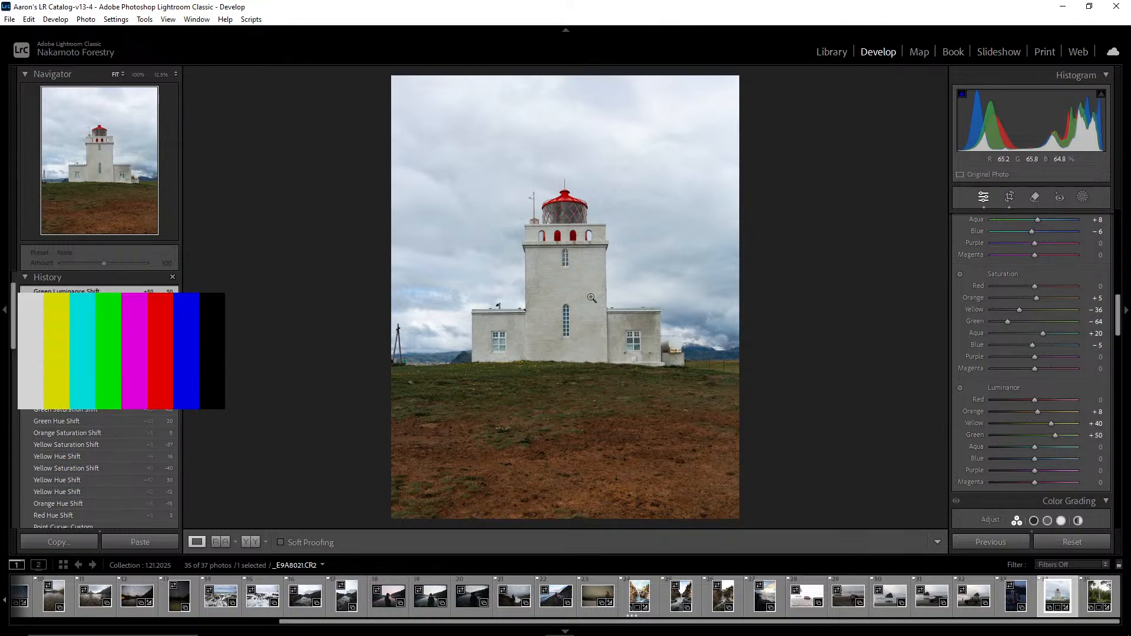
pyautogui.click(534, 263)
pyautogui.click(451, 257)
pyautogui.moveTo(1034, 448); pyautogui.dragTo(1045, 473)
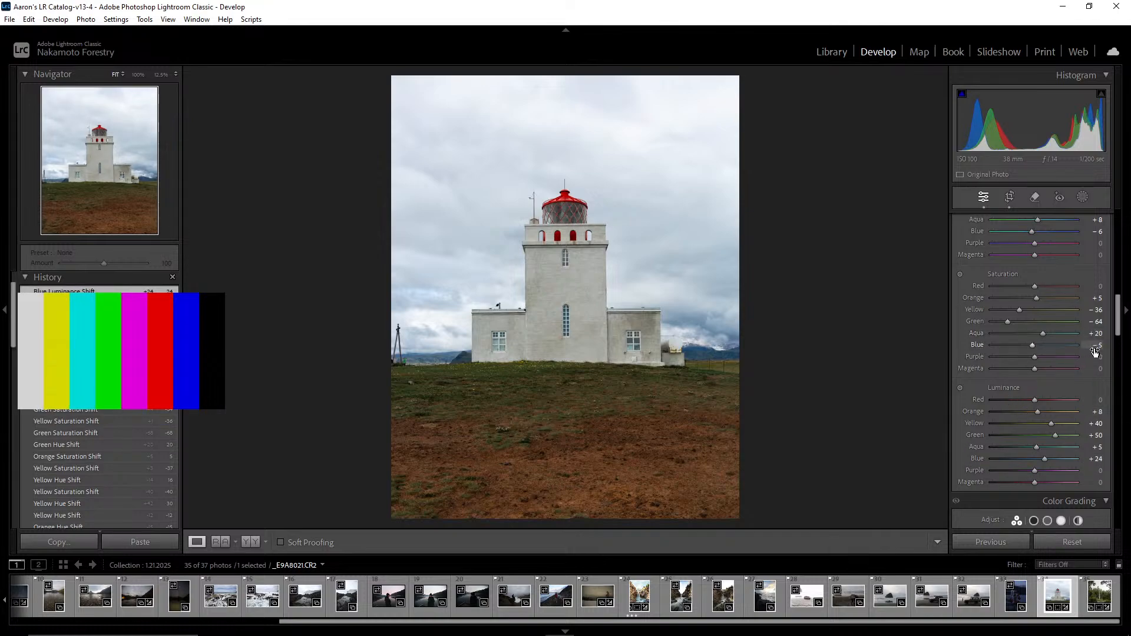
# Try lowering the Blue saturation to −23 in the Color Mixer, and undo the change
pyautogui.moveTo(1095, 352); pyautogui.dragTo(1084, 352)
pyautogui.hotkey('ctrl', 'z')
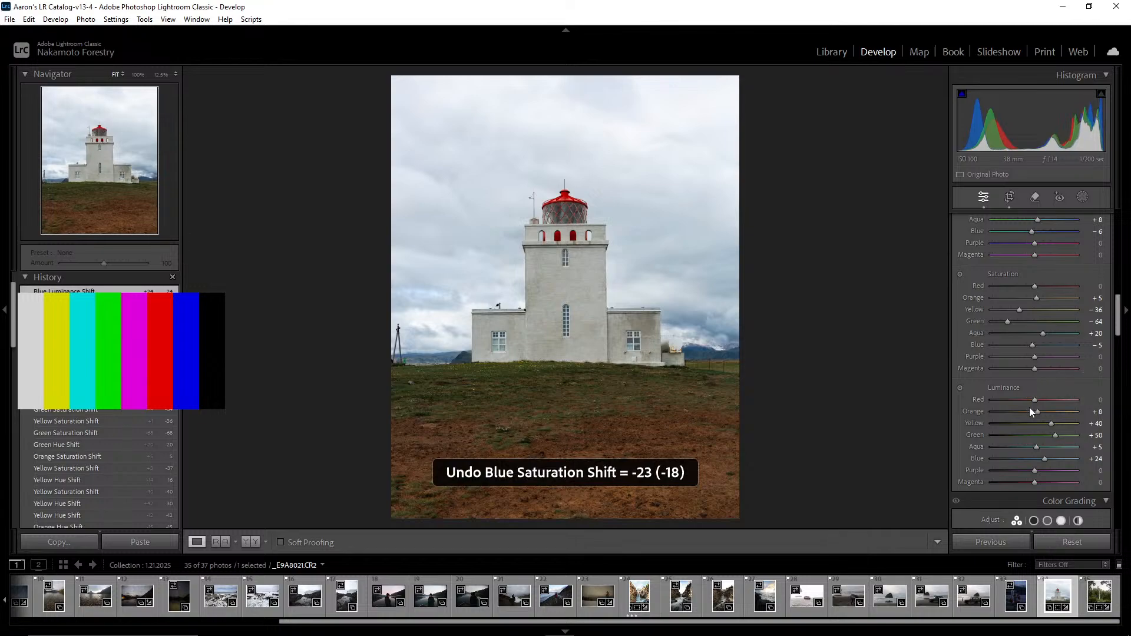
# Color grade the shadows with a subtle warm tint at hue 41 and saturation 5
pyautogui.scroll(-3, 1006, 399)
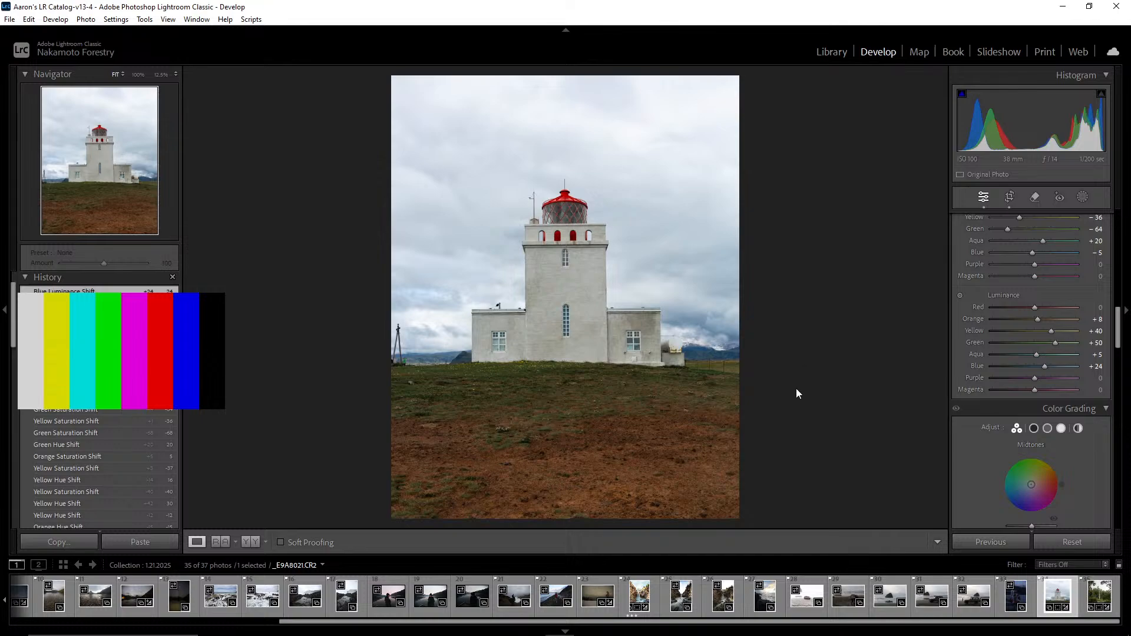
pyautogui.scroll(-6, 1006, 382)
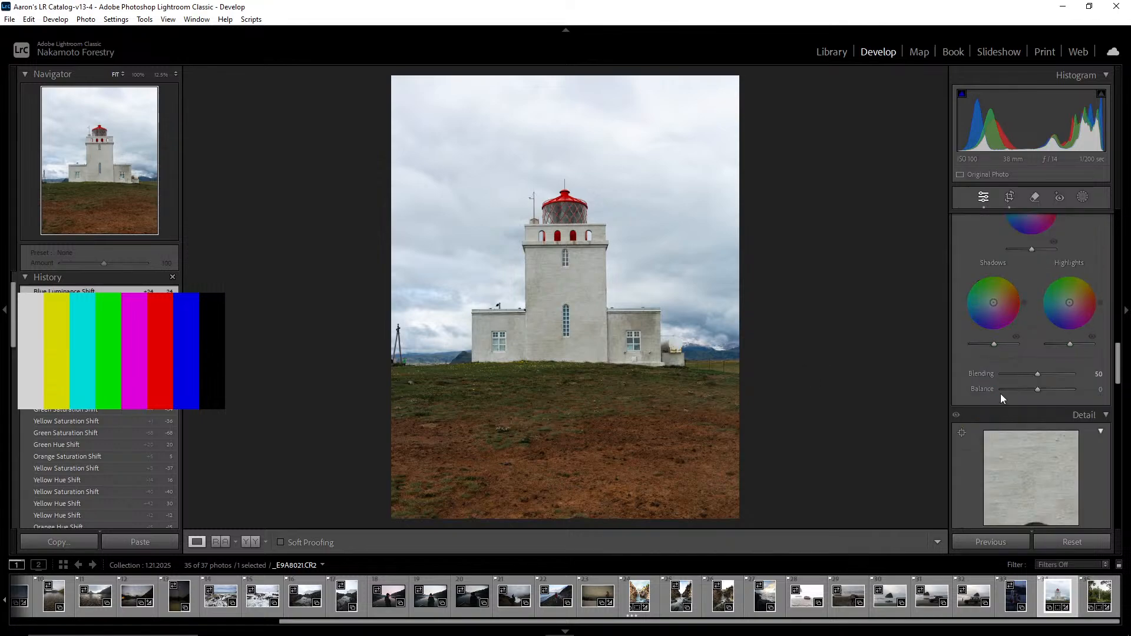
pyautogui.scroll(2, 1001, 394)
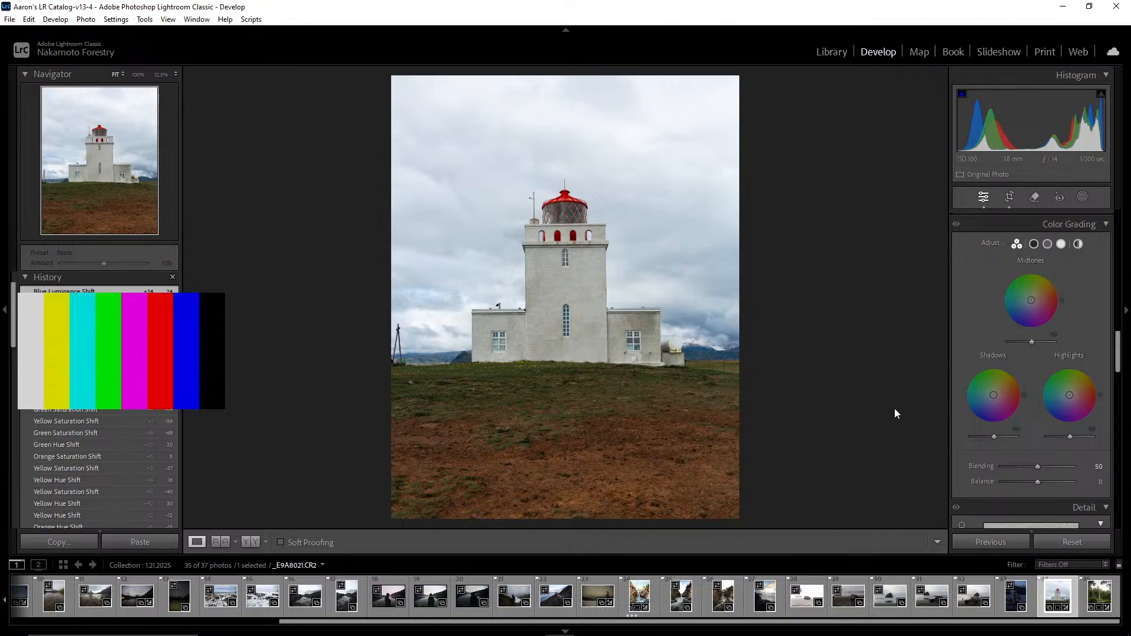
pyautogui.moveTo(994, 399); pyautogui.dragTo(999, 393)
pyautogui.moveTo(1022, 405); pyautogui.dragTo(994, 395)
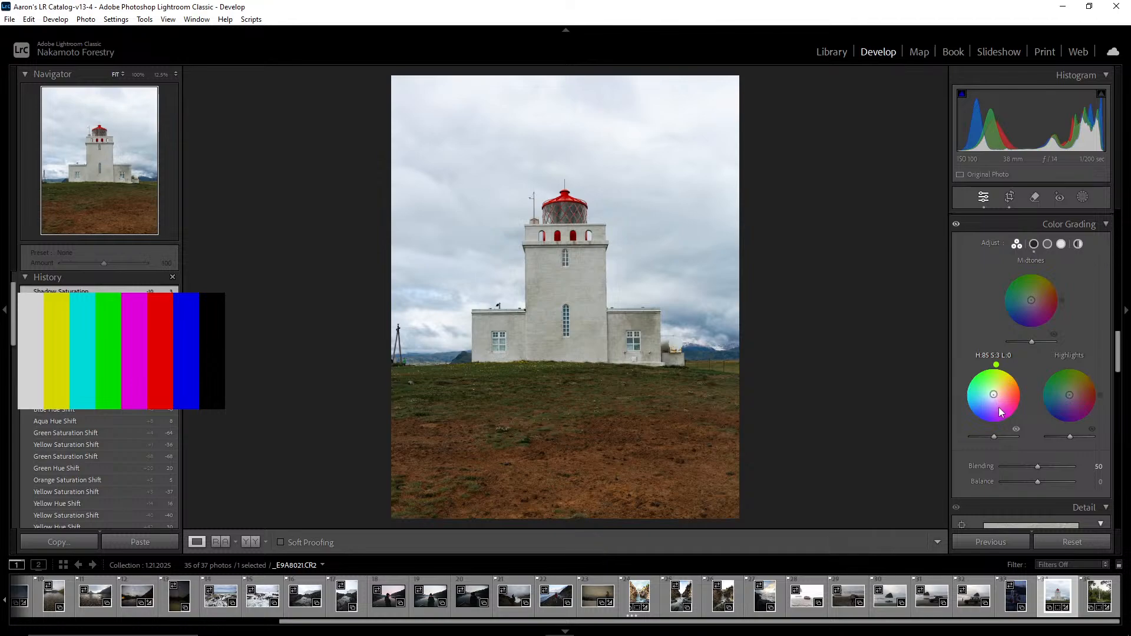
pyautogui.moveTo(999, 408); pyautogui.dragTo(999, 403)
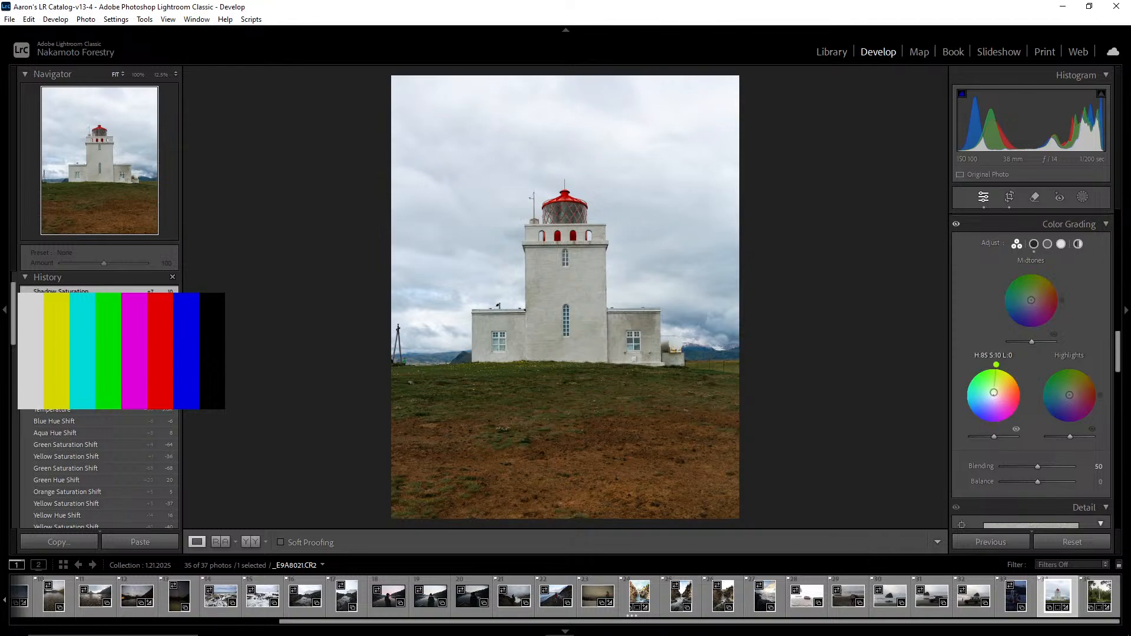
pyautogui.moveTo(993, 394)
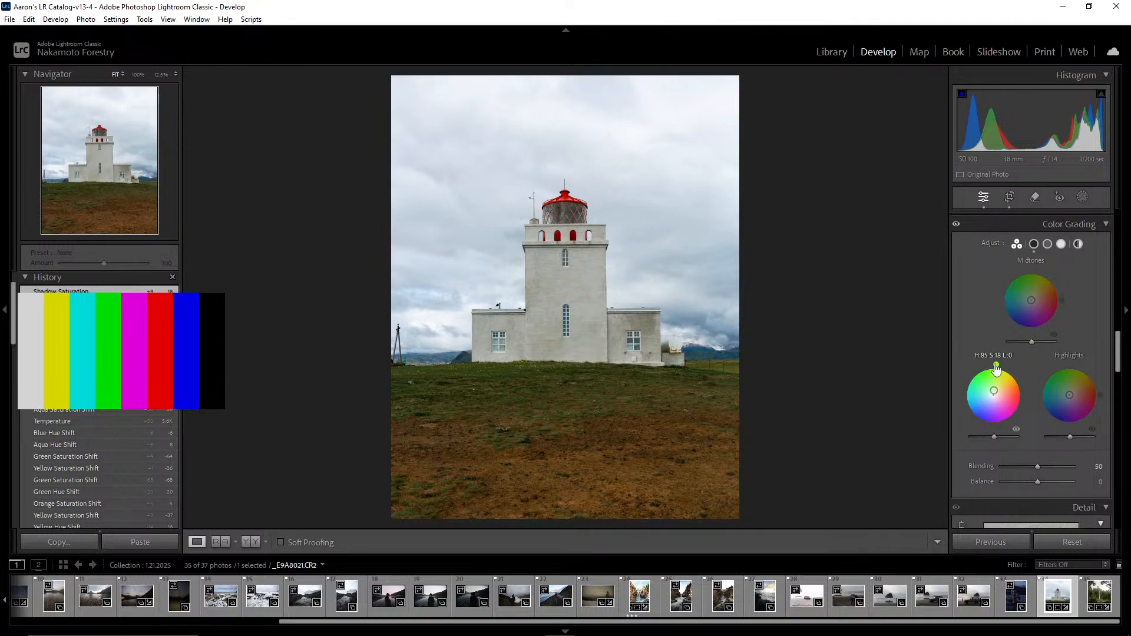
pyautogui.moveTo(997, 365); pyautogui.dragTo(994, 395)
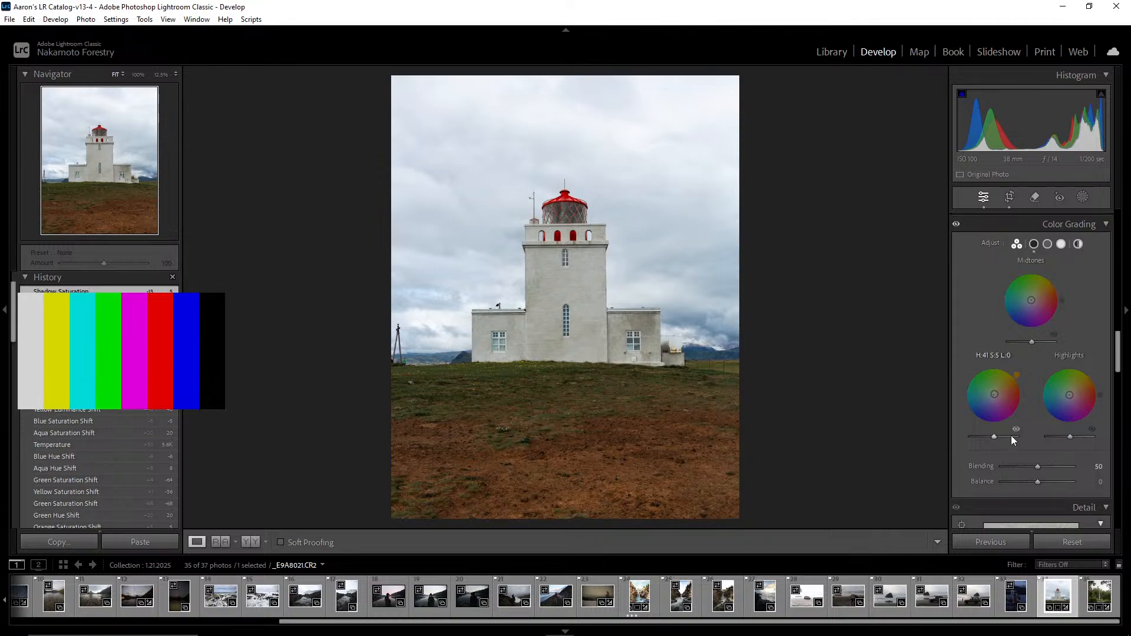
# Color grade the midtones at hue 230, saturation 8, and the highlights at hue 225, saturation 11, comparing with the grading off
pyautogui.moveTo(1019, 295)
pyautogui.mouseDown()
pyautogui.moveTo(1030, 307)
pyautogui.moveTo(1034, 296)
pyautogui.moveTo(1000, 297)
pyautogui.moveTo(1030, 295)
pyautogui.mouseUp()
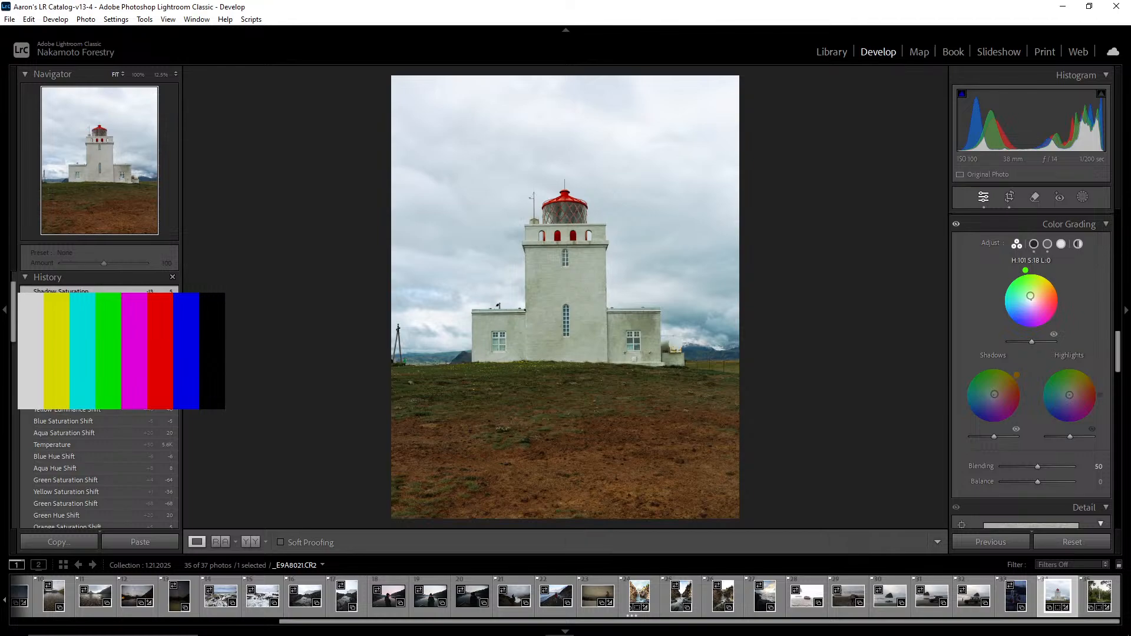
pyautogui.moveTo(1030, 296); pyautogui.dragTo(1028, 307)
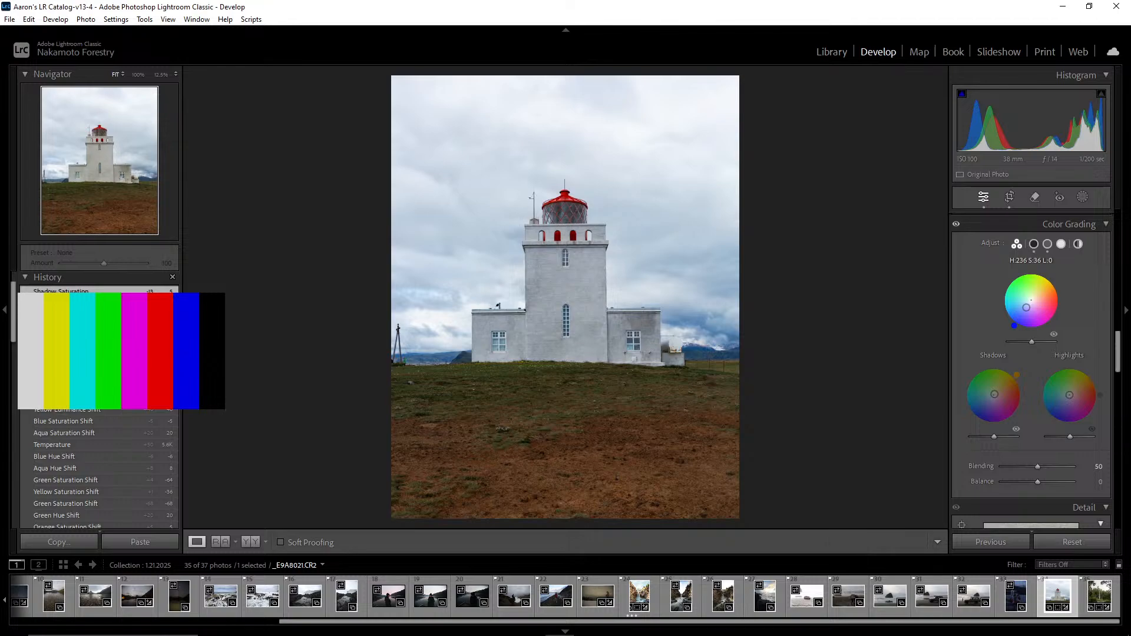
pyautogui.moveTo(1026, 307); pyautogui.dragTo(1029, 302)
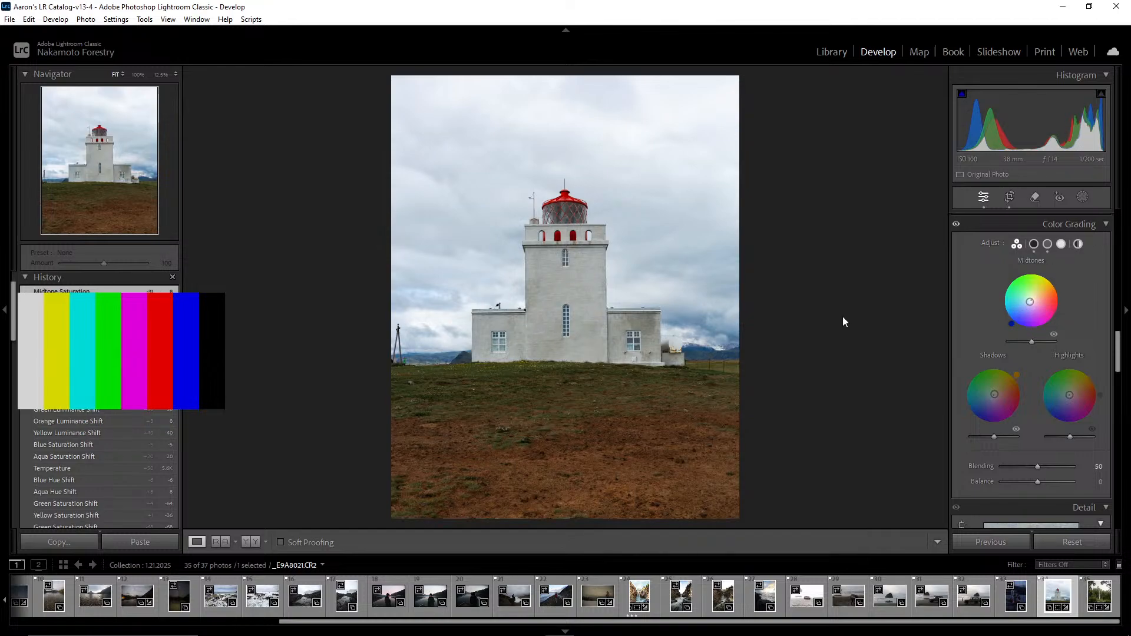
pyautogui.click(957, 228)
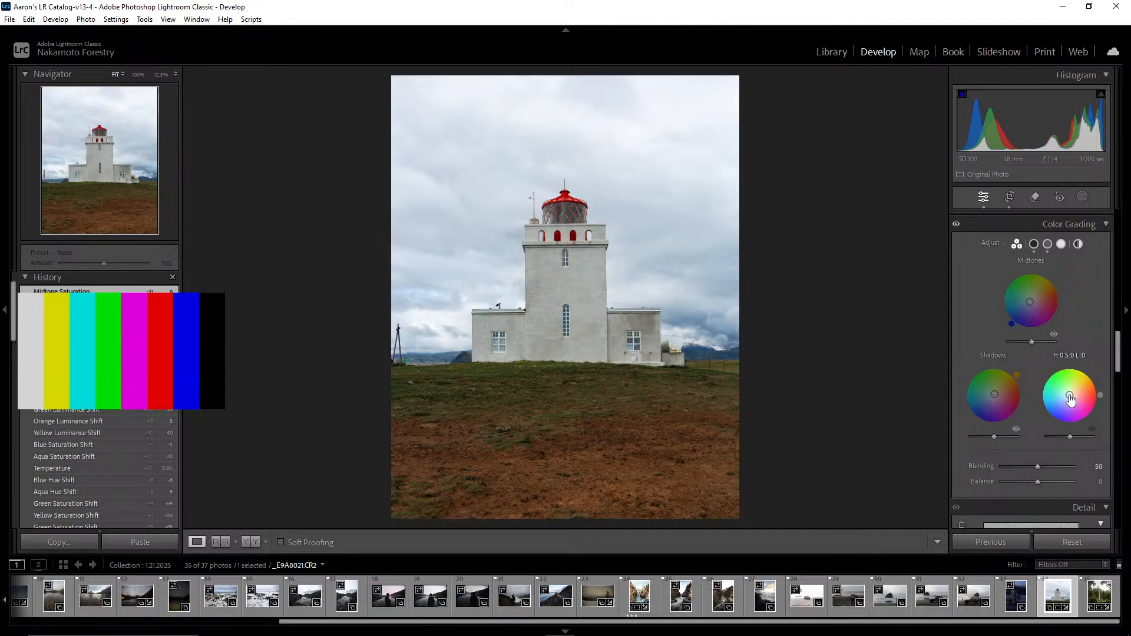
pyautogui.moveTo(1070, 399)
pyautogui.mouseDown()
pyautogui.moveTo(1072, 389)
pyautogui.moveTo(1068, 397)
pyautogui.mouseUp()
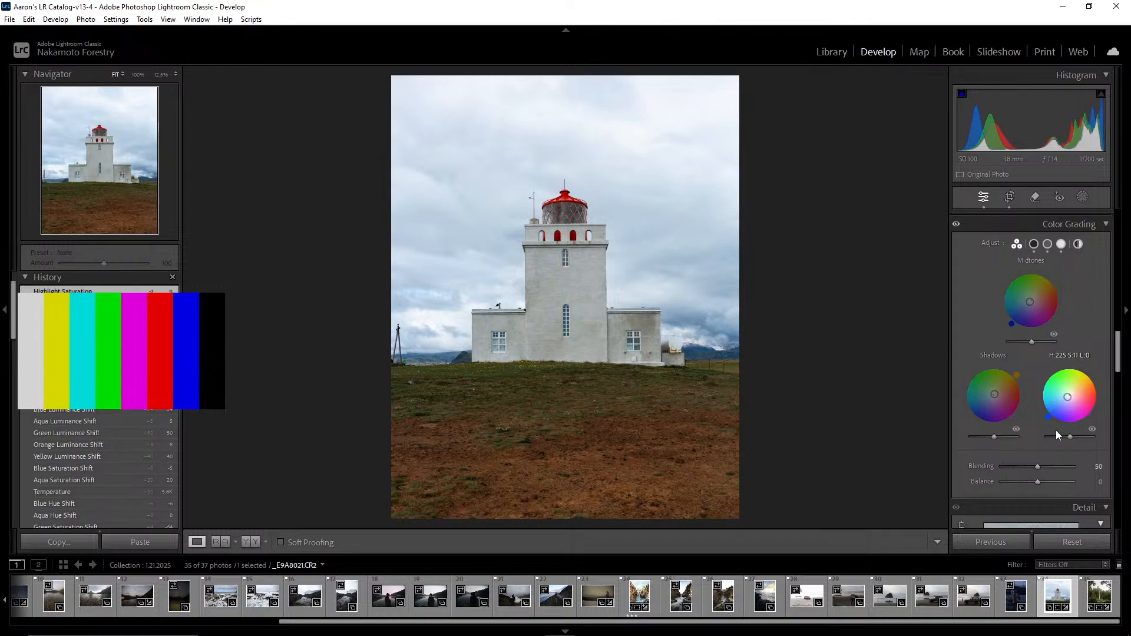
# Raise the highlight luminance slightly, lower the shadow luminance and set the midtone luminance to +24 in Color Grading
pyautogui.moveTo(1069, 436)
pyautogui.mouseDown()
pyautogui.moveTo(1049, 437)
pyautogui.moveTo(1083, 437)
pyautogui.moveTo(1062, 439)
pyautogui.moveTo(1071, 436)
pyautogui.mouseUp()
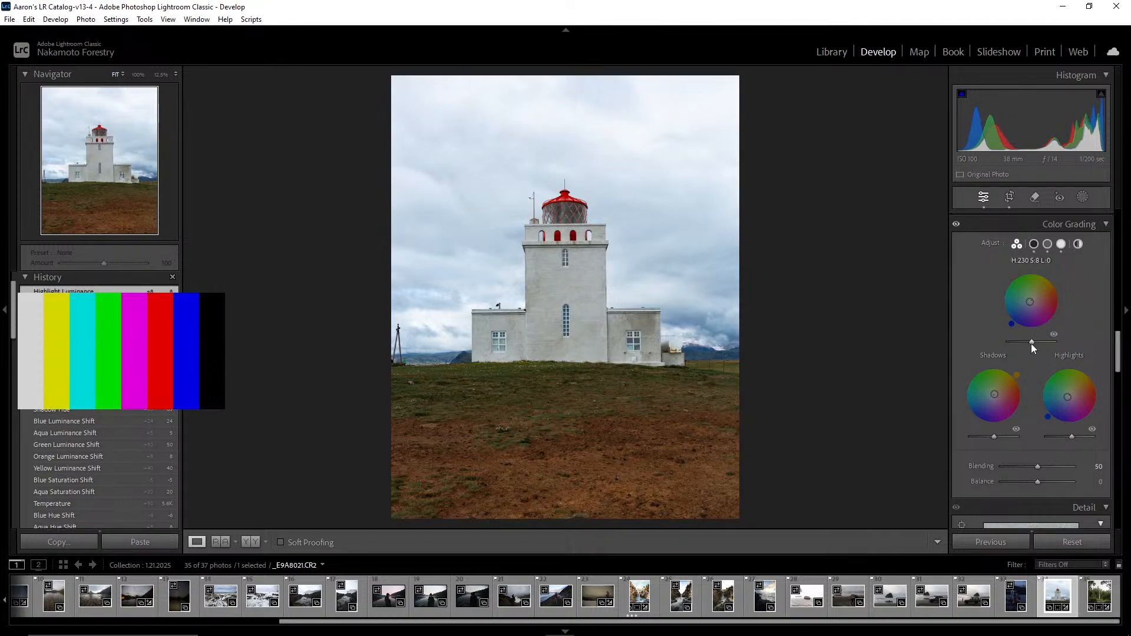
pyautogui.moveTo(996, 433)
pyautogui.mouseDown()
pyautogui.moveTo(975, 437)
pyautogui.moveTo(988, 437)
pyautogui.mouseUp()
pyautogui.moveTo(1032, 342)
pyautogui.mouseDown()
pyautogui.moveTo(1018, 343)
pyautogui.moveTo(1050, 343)
pyautogui.moveTo(1041, 346)
pyautogui.mouseUp()
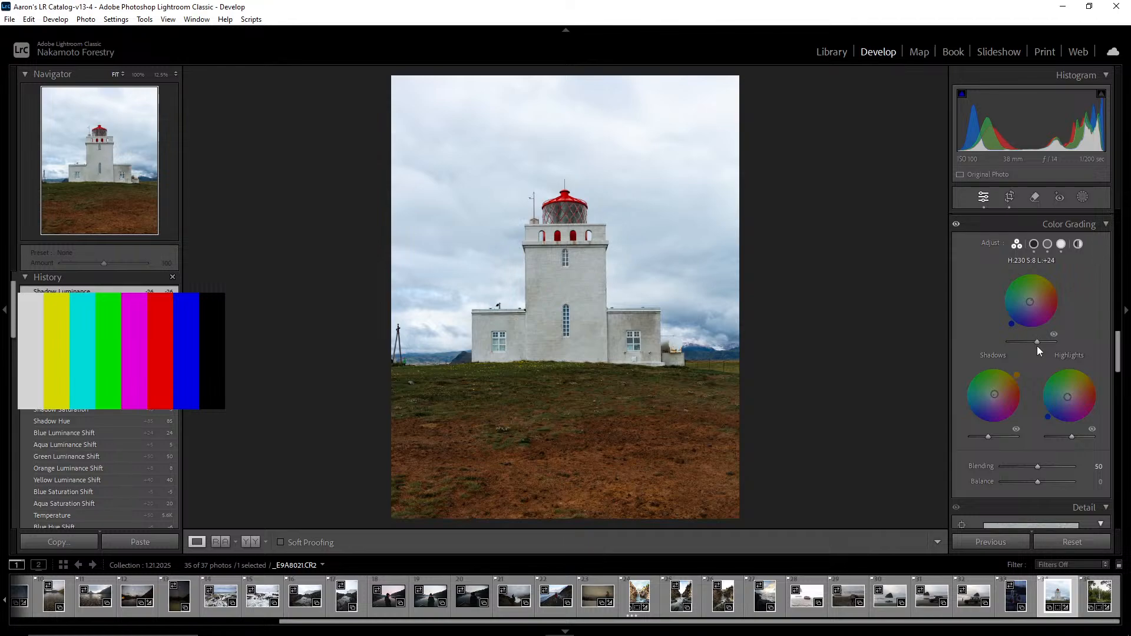
pyautogui.moveTo(1038, 352); pyautogui.dragTo(1038, 351)
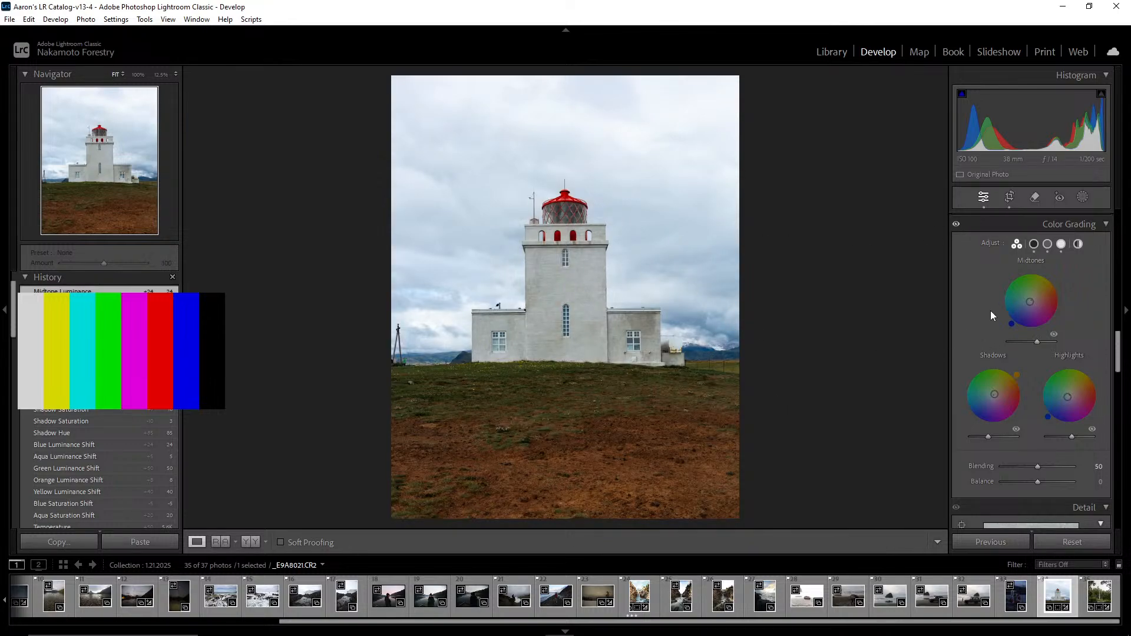
# Set the sharpening amount to 68 and inspect the lighthouse wall and windows up close
pyautogui.scroll(-3, 991, 316)
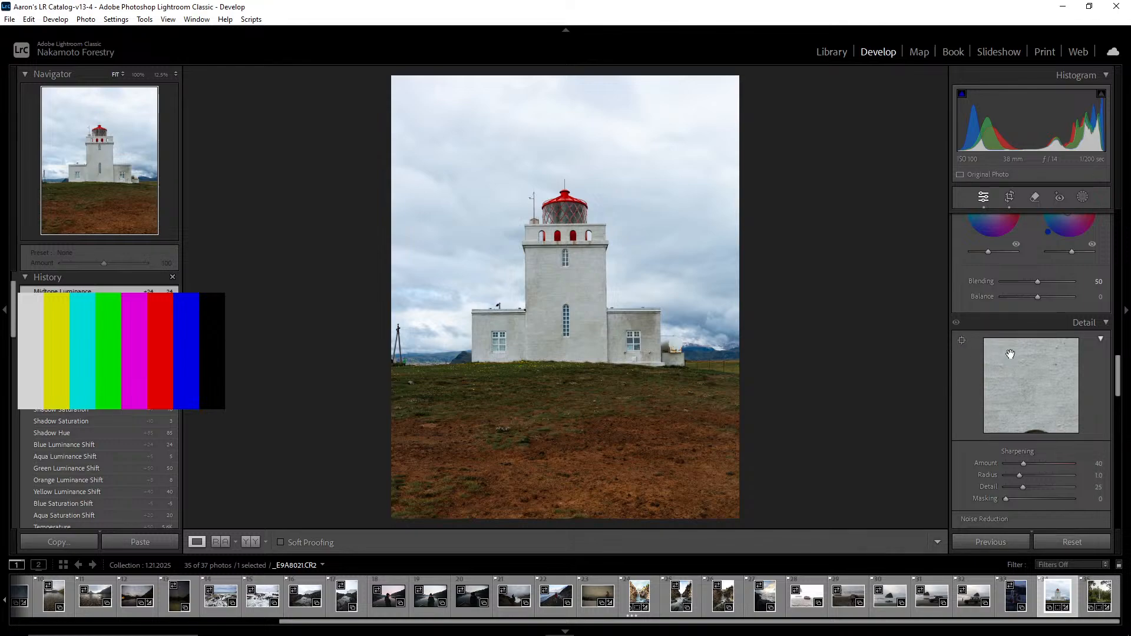
pyautogui.scroll(-2, 1013, 360)
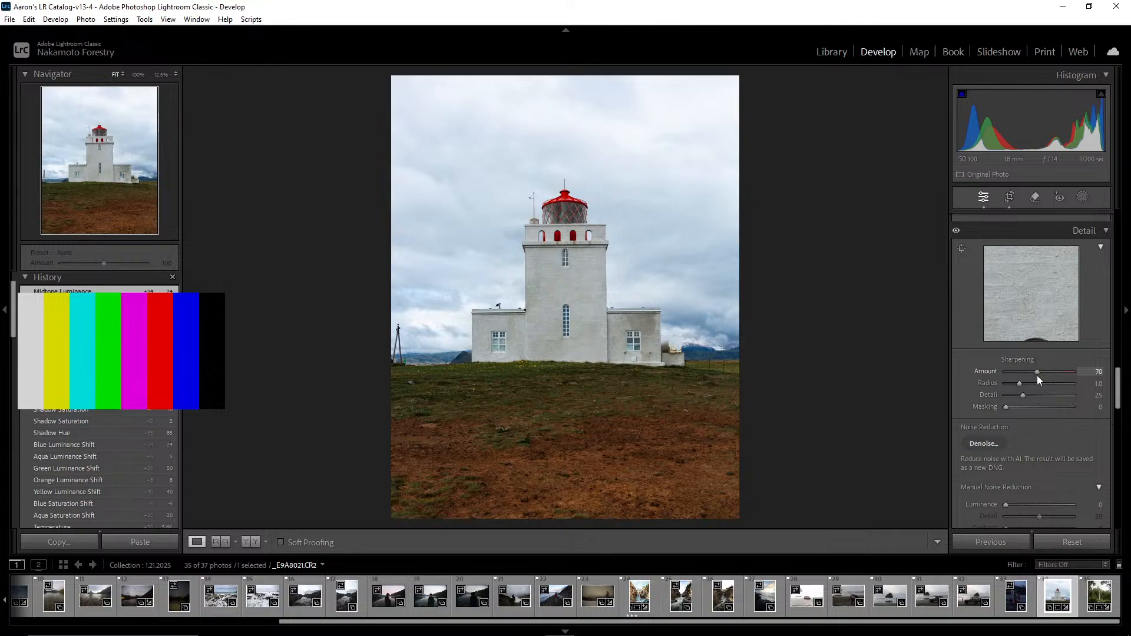
pyautogui.scroll(-6, 1013, 371)
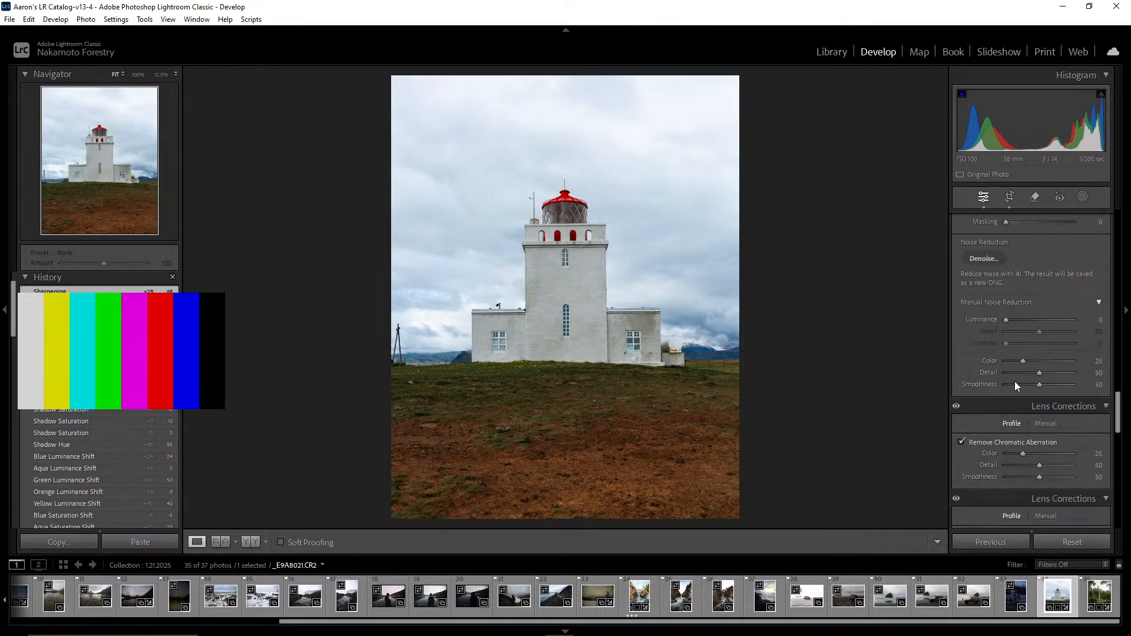
pyautogui.scroll(4, 1008, 367)
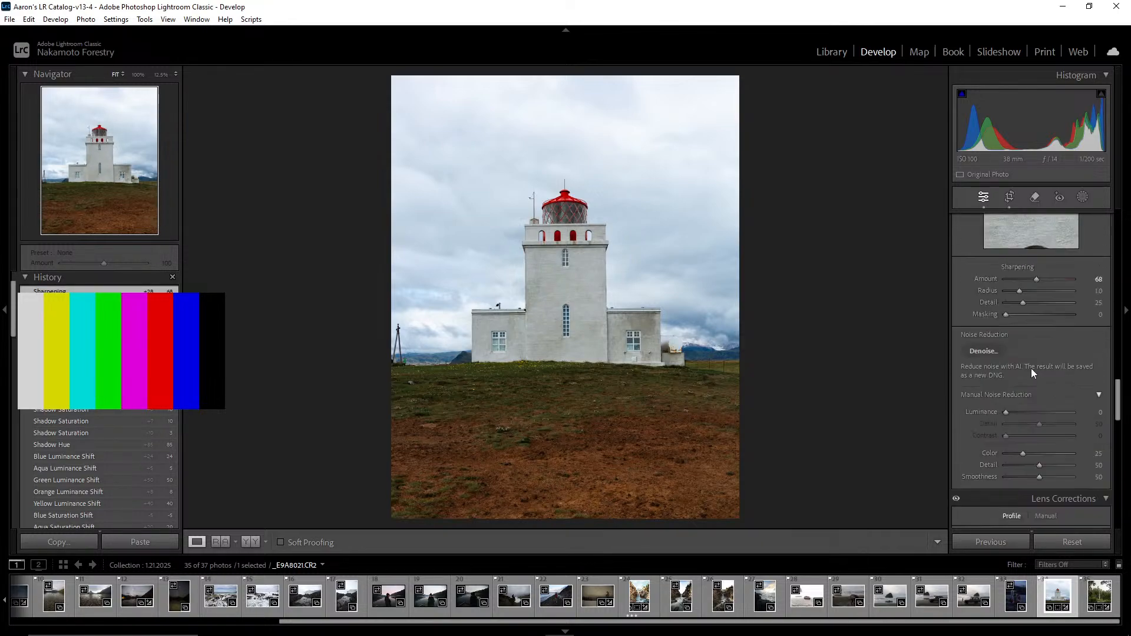
pyautogui.click(607, 316)
pyautogui.scroll(-4, 674, 374)
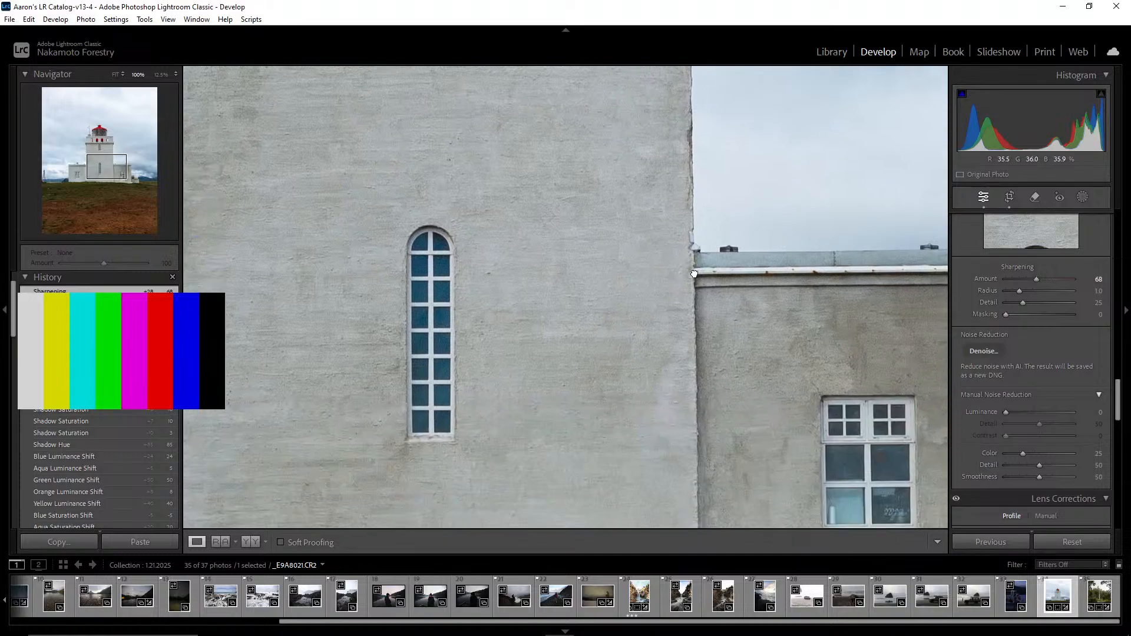
pyautogui.scroll(-3, 674, 320)
pyautogui.click(681, 326)
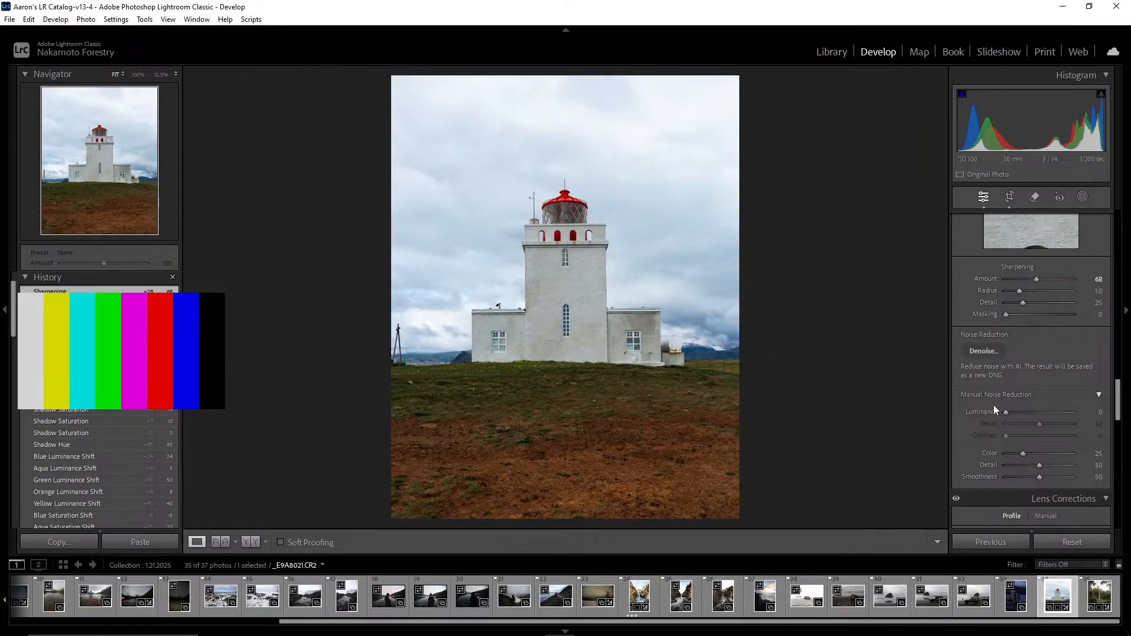
# Set the manual luminance noise reduction to 10 and check the lighthouse wall at full size
pyautogui.moveTo(1007, 411); pyautogui.dragTo(1013, 412)
pyautogui.click(589, 343)
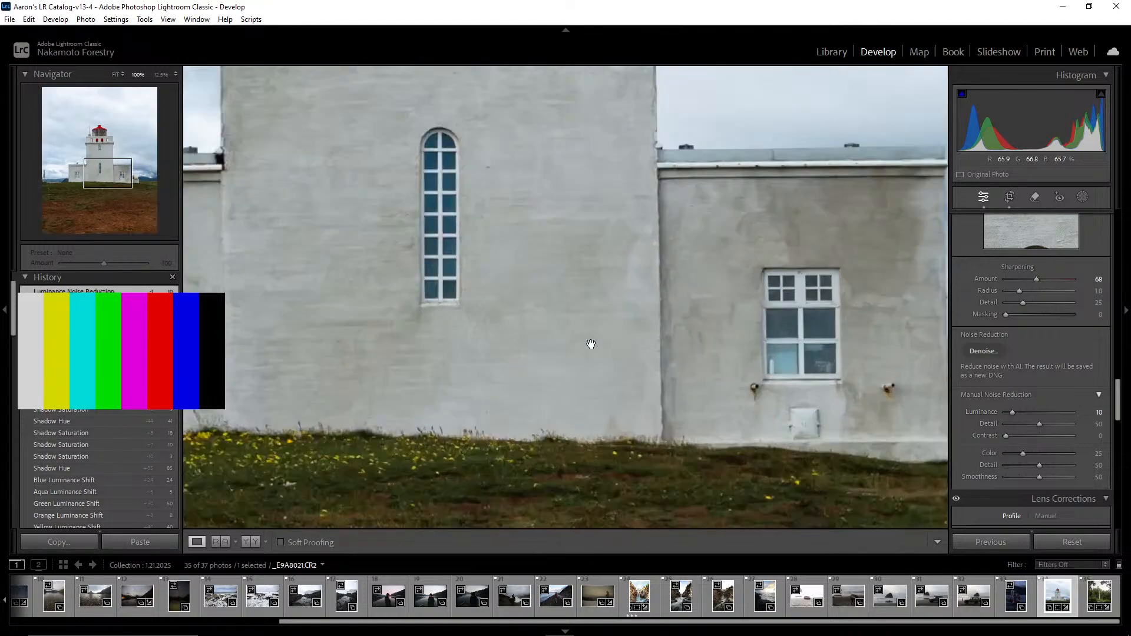
pyautogui.click(594, 346)
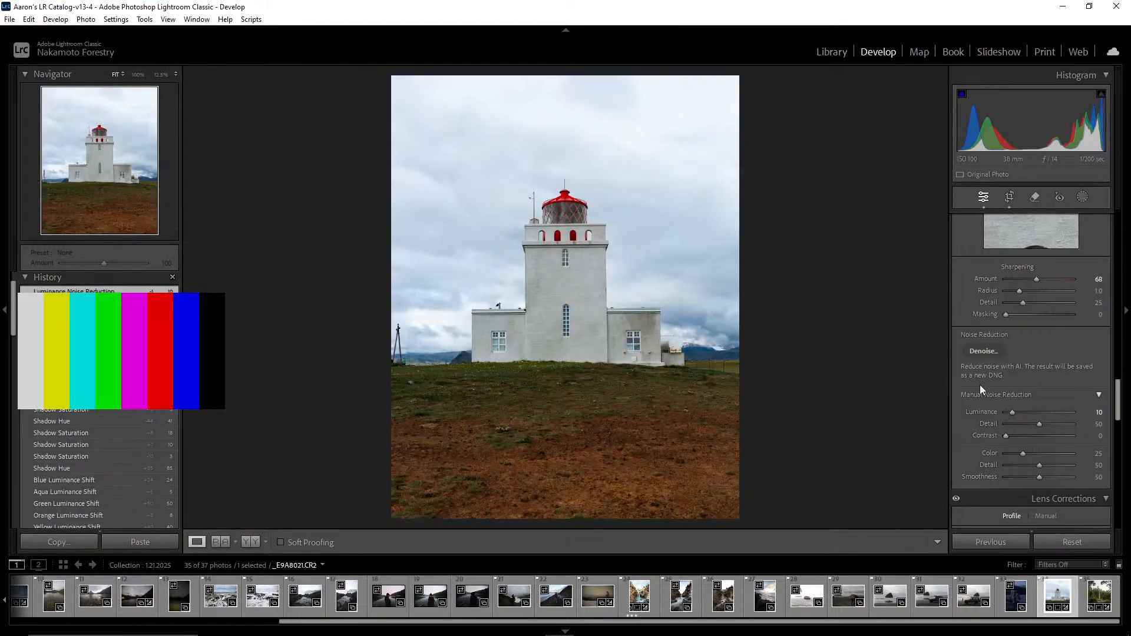
# Review the Lens Corrections, Transform, Effects and Calibration settings, and return to the Basic adjustments
pyautogui.scroll(-8, 1015, 373)
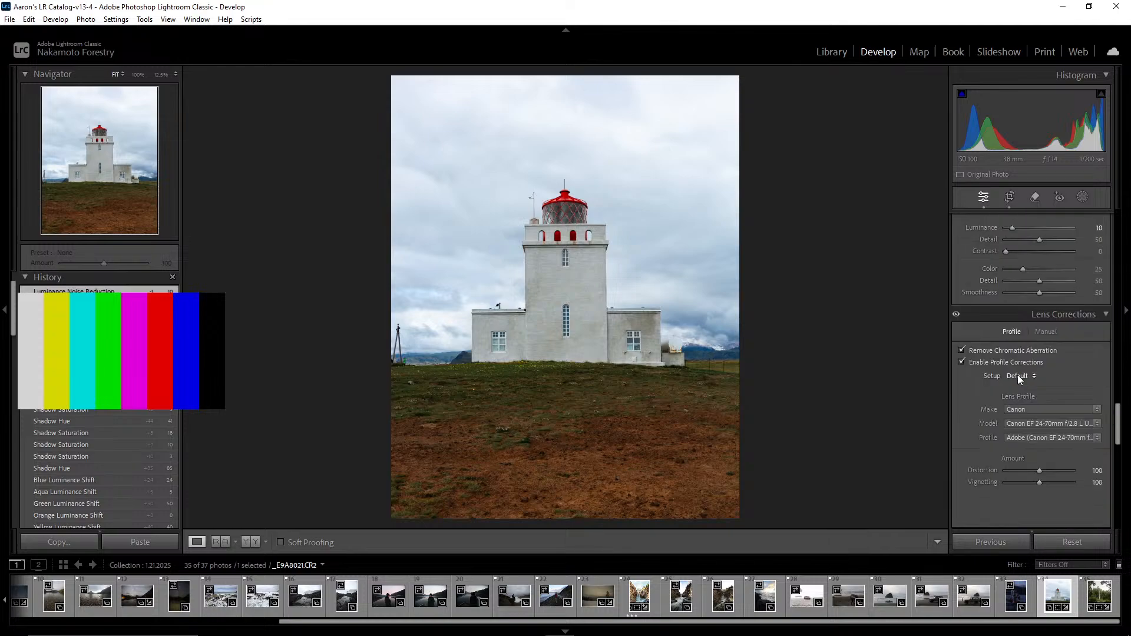
pyautogui.scroll(-3, 1034, 388)
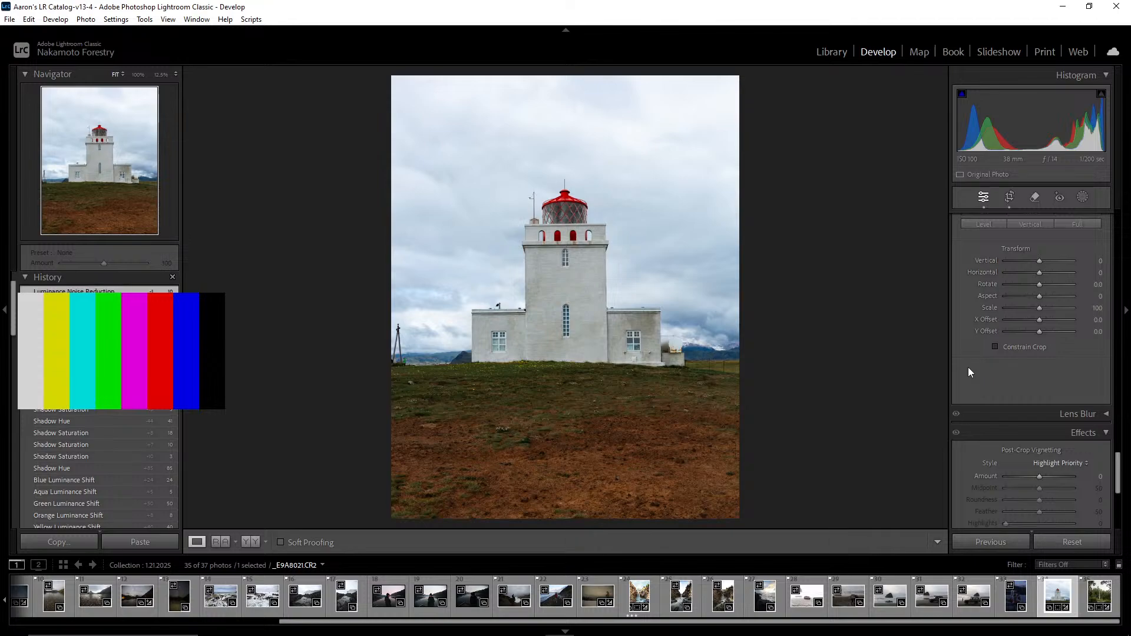
pyautogui.scroll(-3, 994, 362)
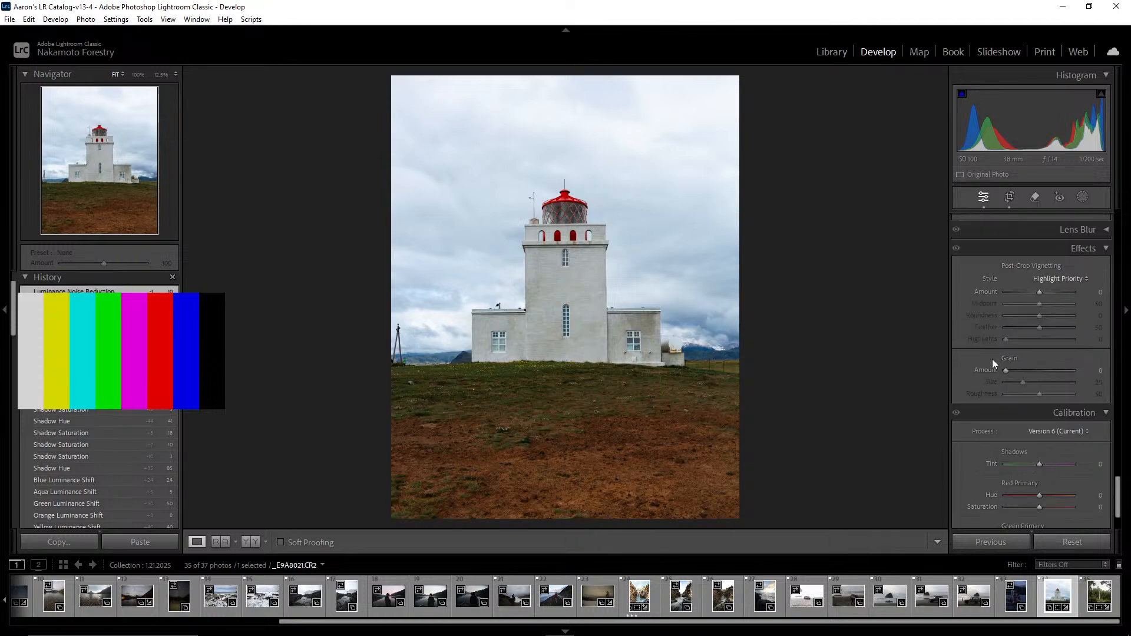
pyautogui.scroll(-1, 999, 343)
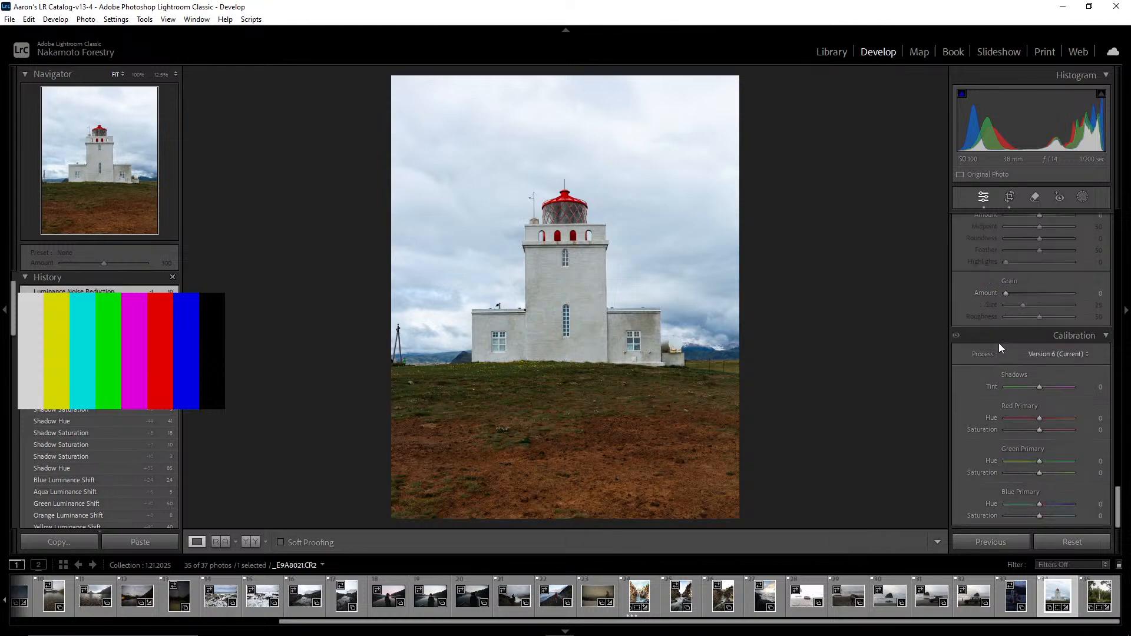
pyautogui.scroll(4, 1002, 353)
pyautogui.scroll(4, 1000, 351)
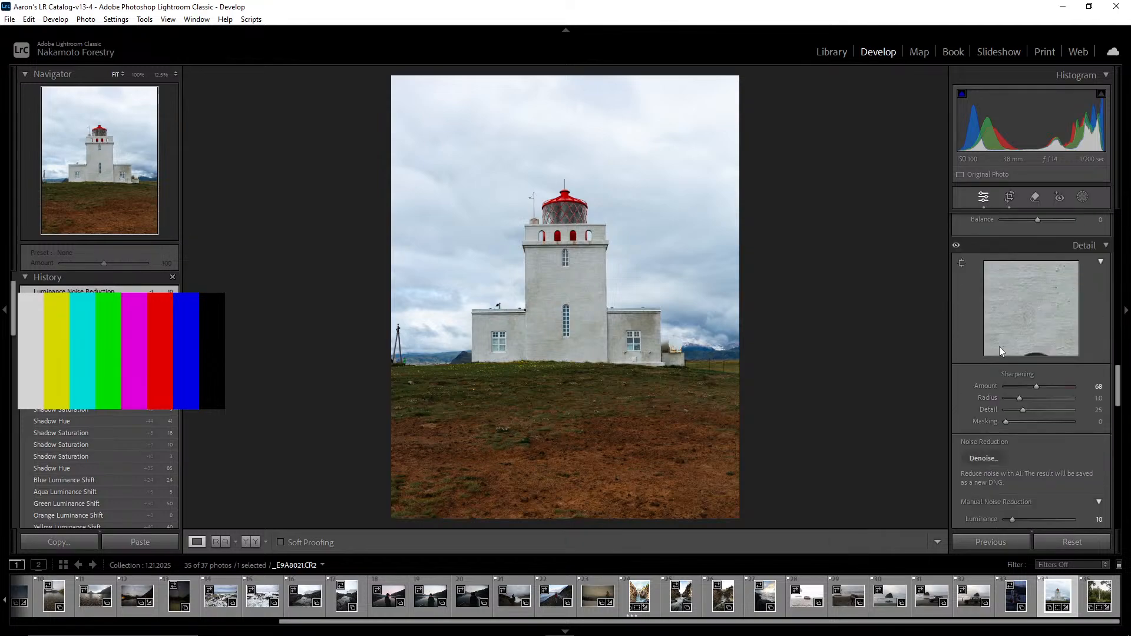
pyautogui.scroll(-10, 968, 324)
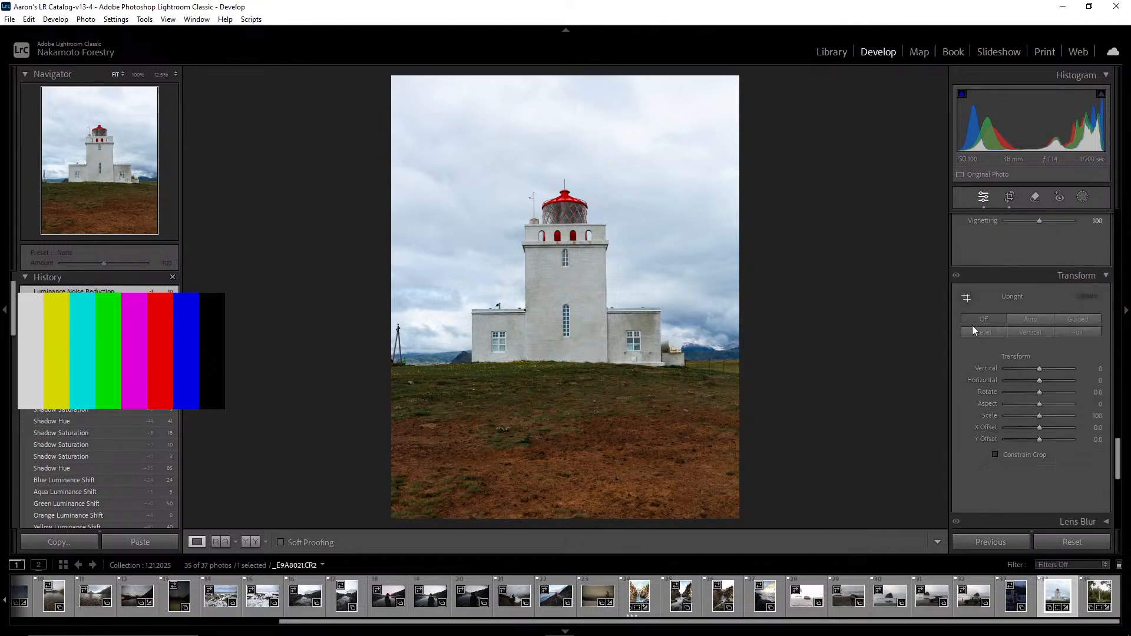
pyautogui.scroll(8, 974, 336)
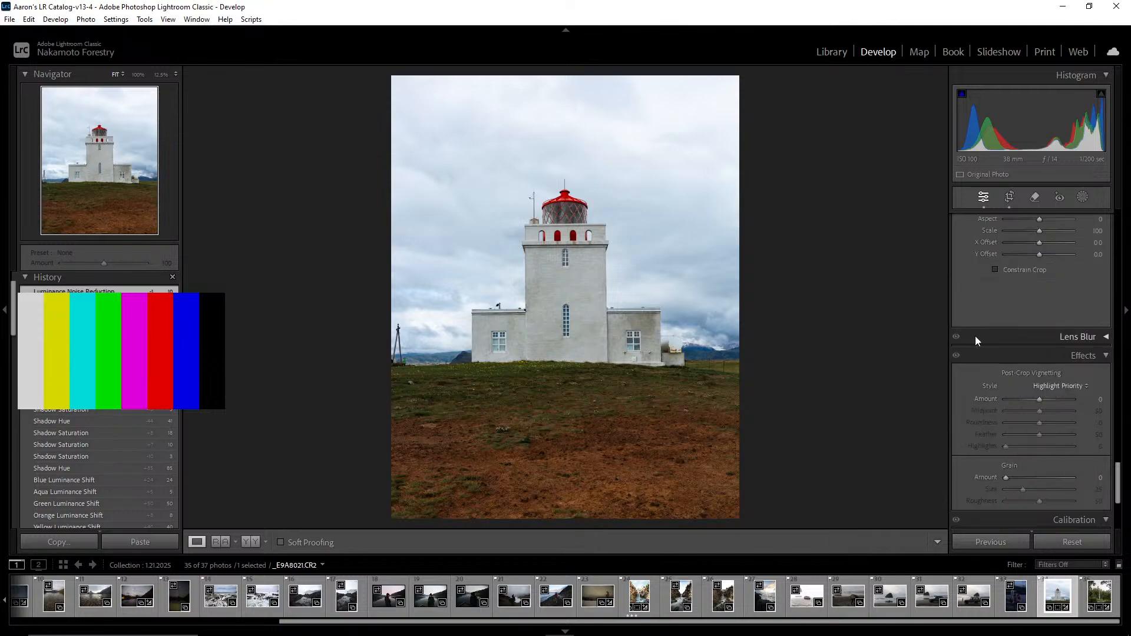
pyautogui.scroll(6, 974, 336)
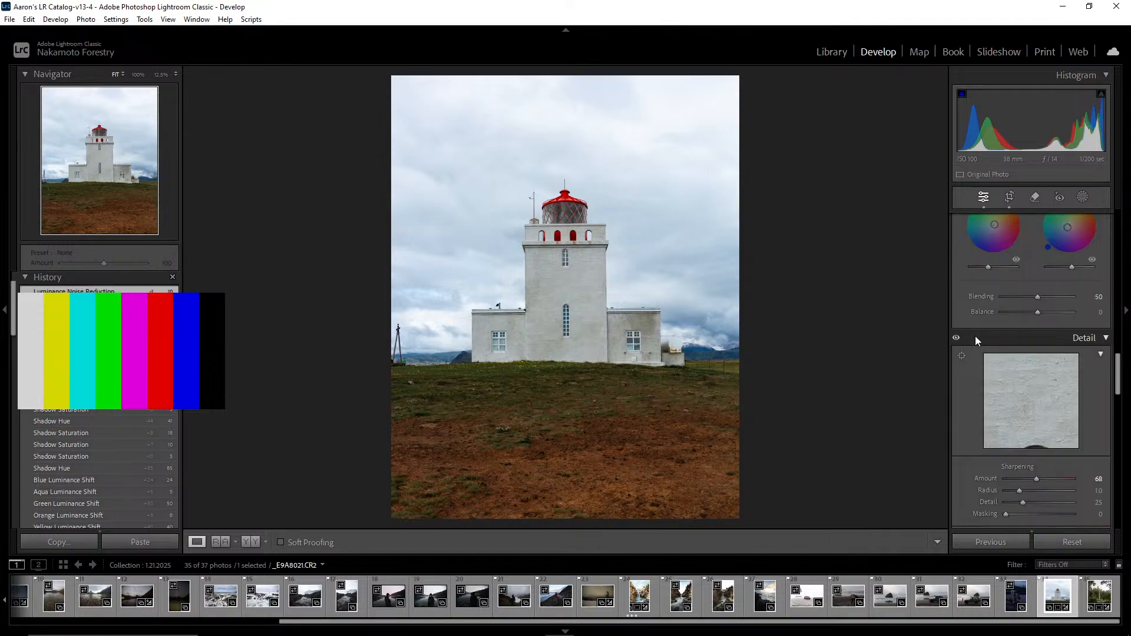
pyautogui.scroll(8, 975, 339)
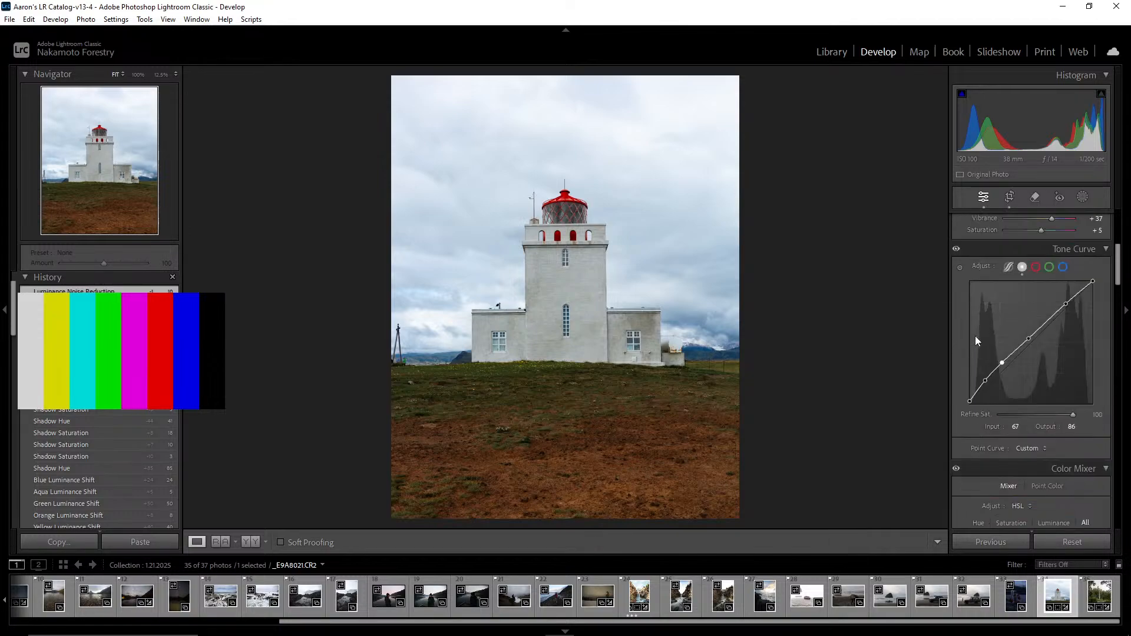
pyautogui.scroll(2, 975, 340)
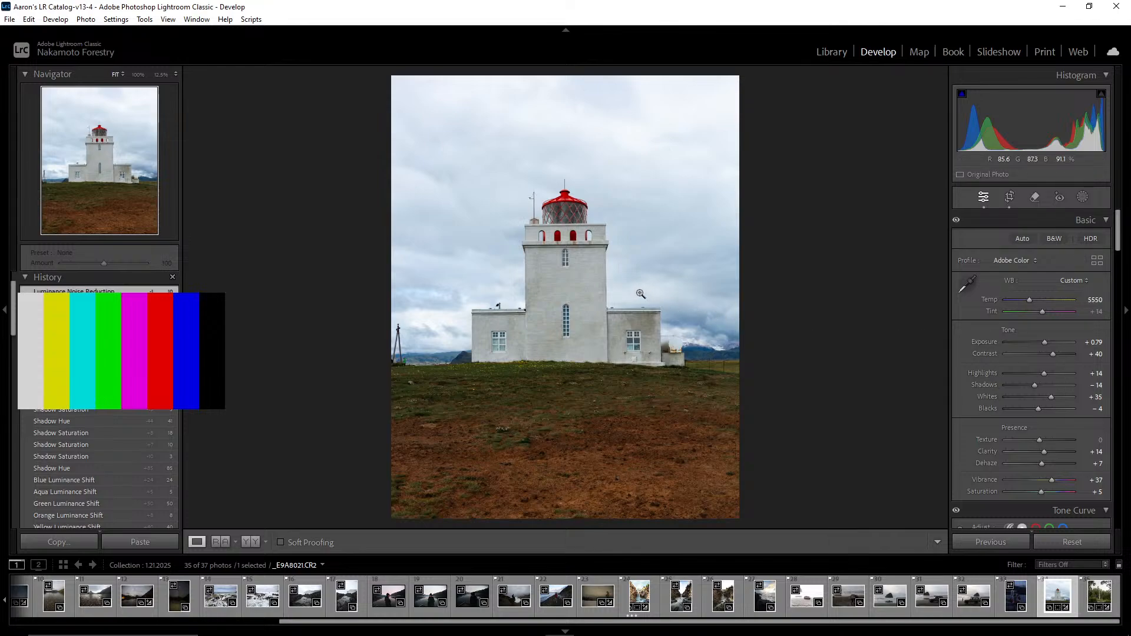
# Examine the utility pole, side-building roof, rusty tank and flowering grass around the lighthouse at full size
pyautogui.click(402, 330)
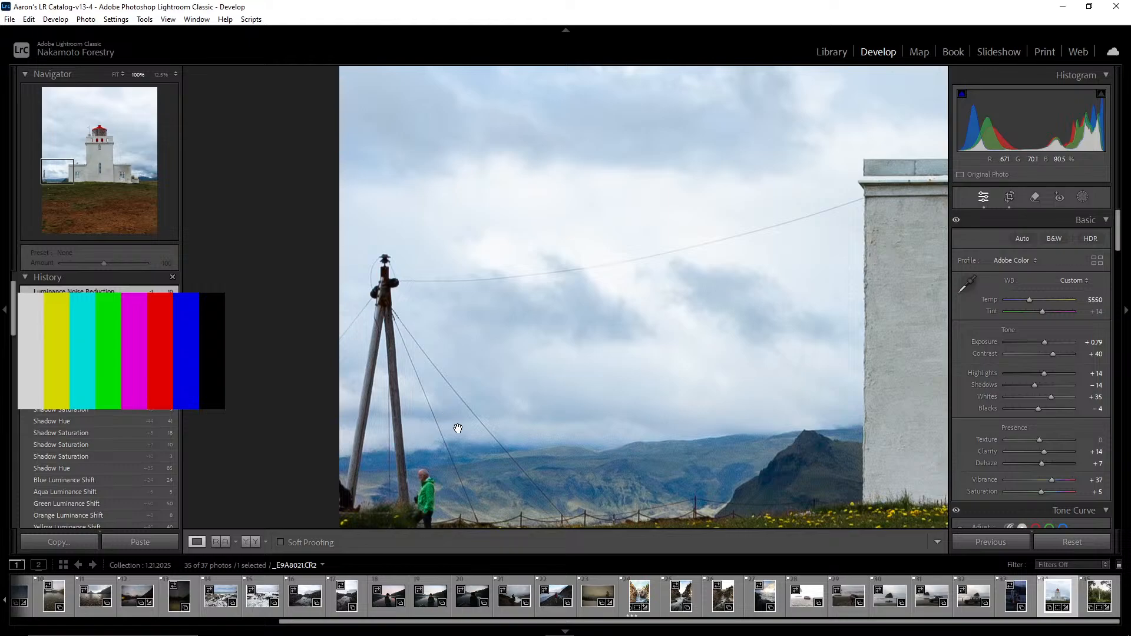
pyautogui.moveTo(458, 428); pyautogui.dragTo(540, 384)
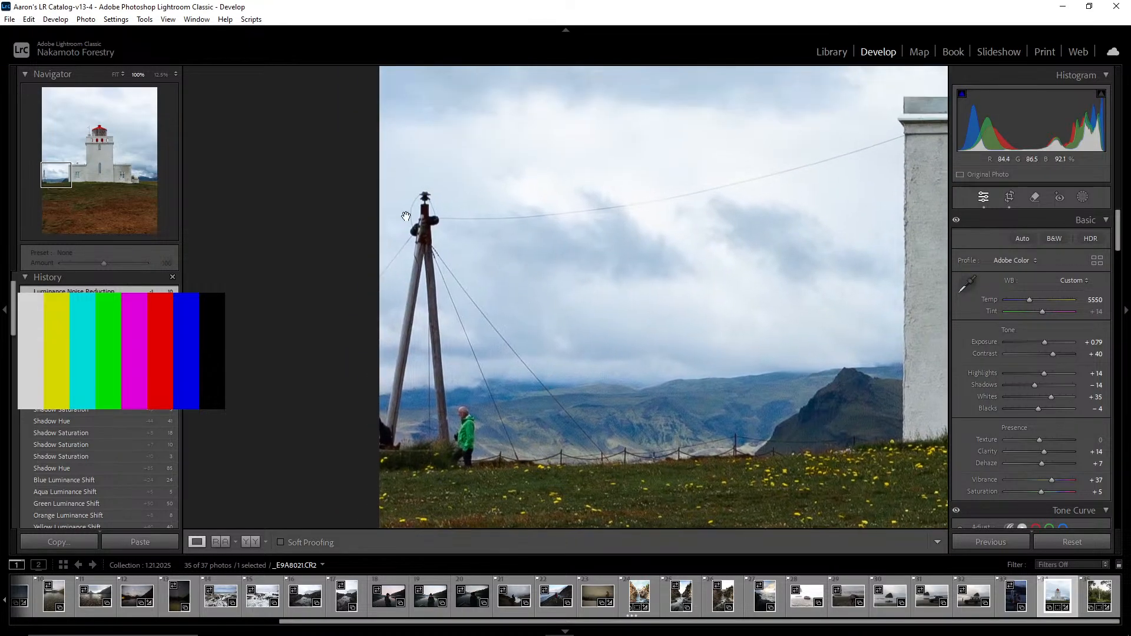
pyautogui.click(695, 305)
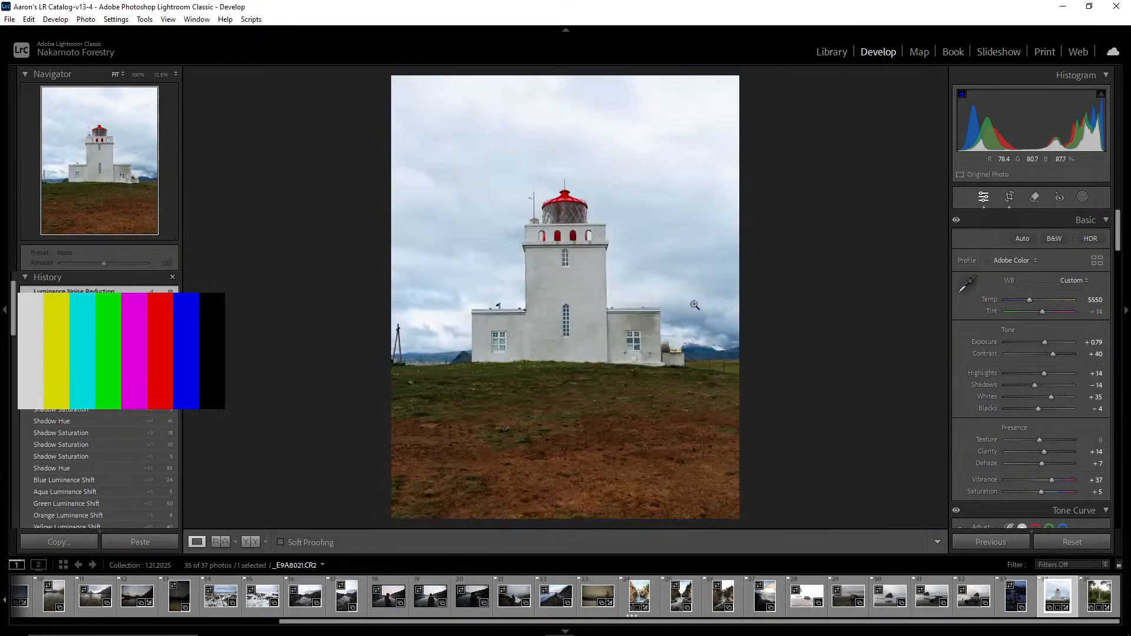
pyautogui.click(490, 310)
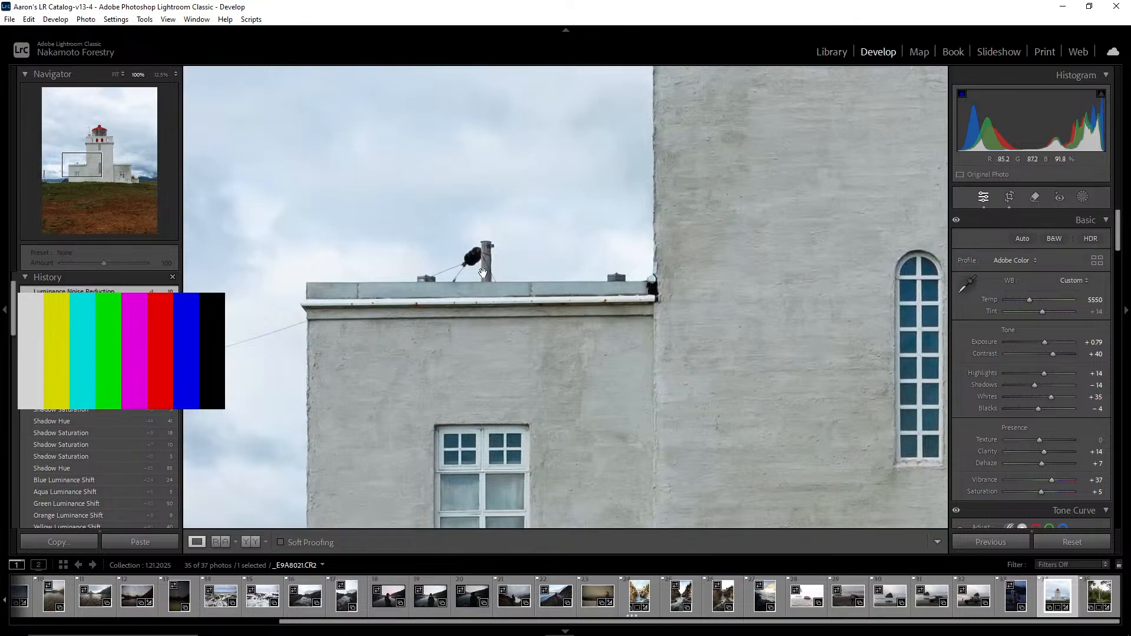
pyautogui.click(836, 361)
pyautogui.click(686, 358)
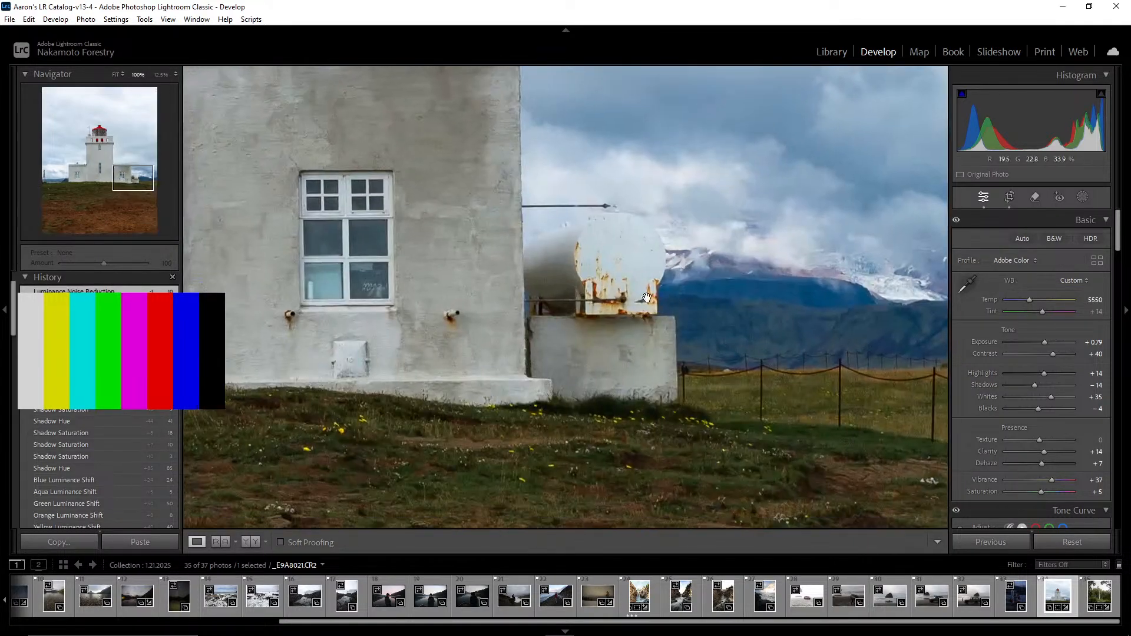
pyautogui.click(583, 350)
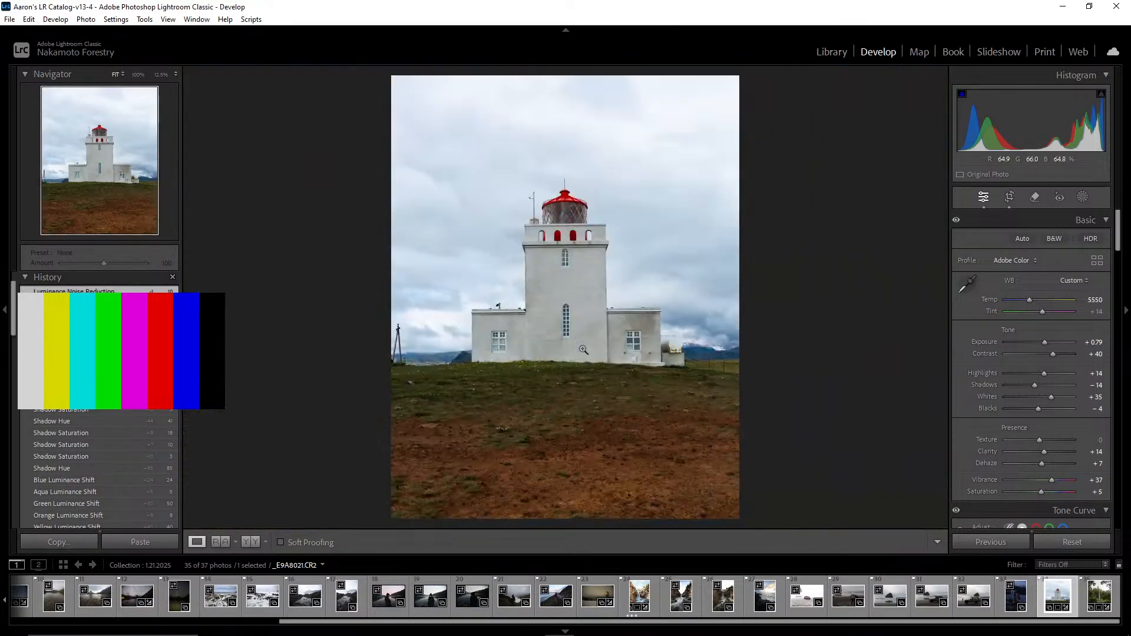
pyautogui.click(658, 346)
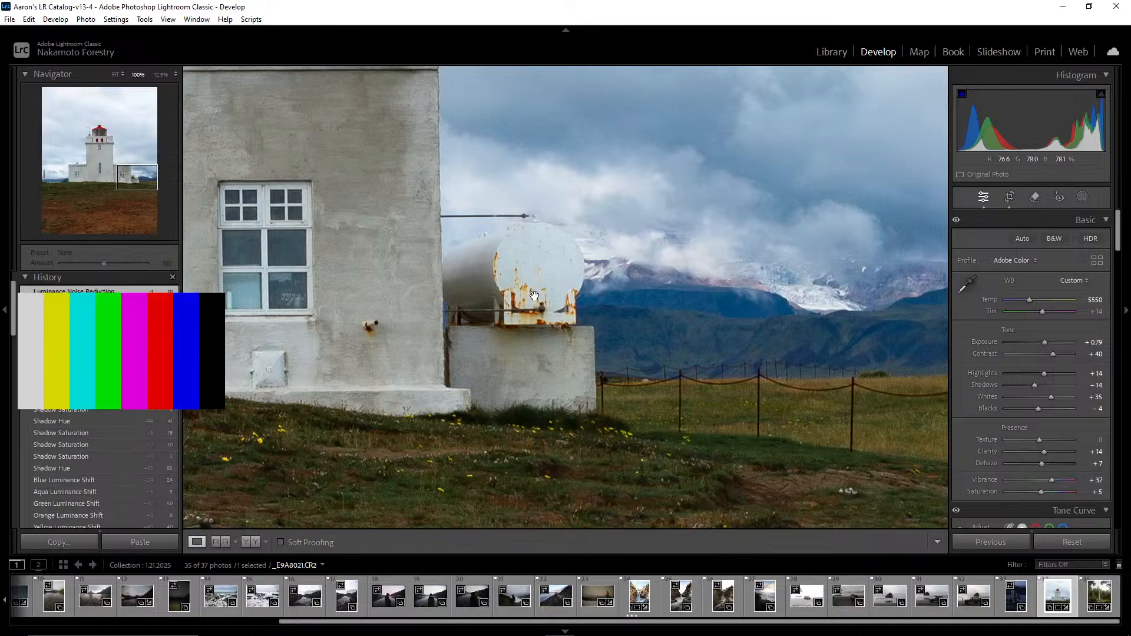
pyautogui.click(535, 295)
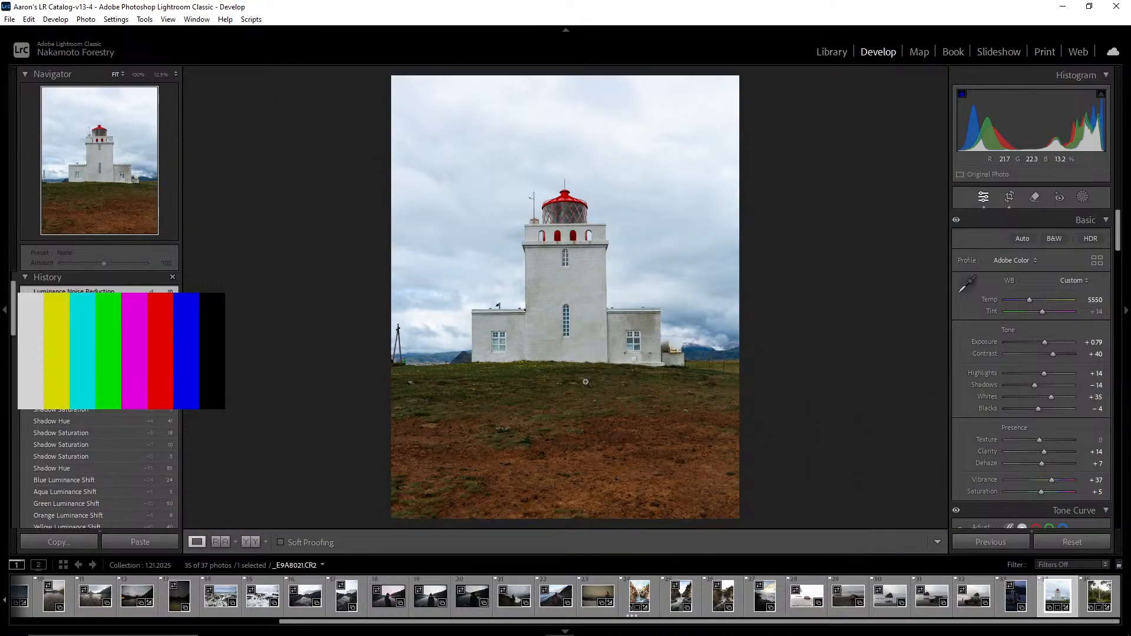
pyautogui.click(502, 381)
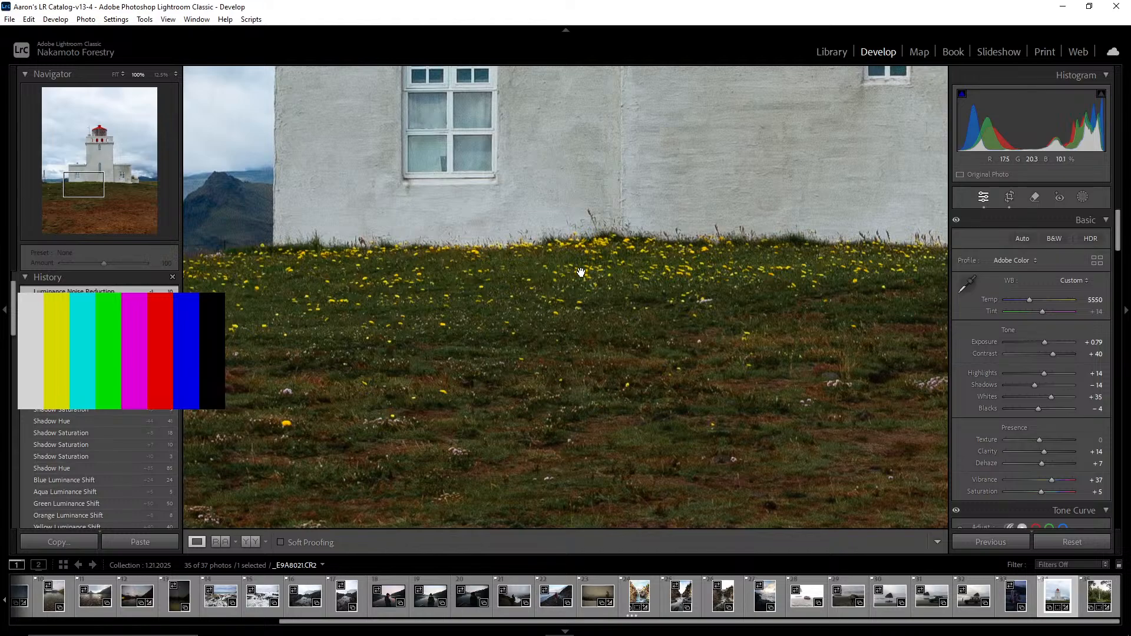
pyautogui.click(760, 294)
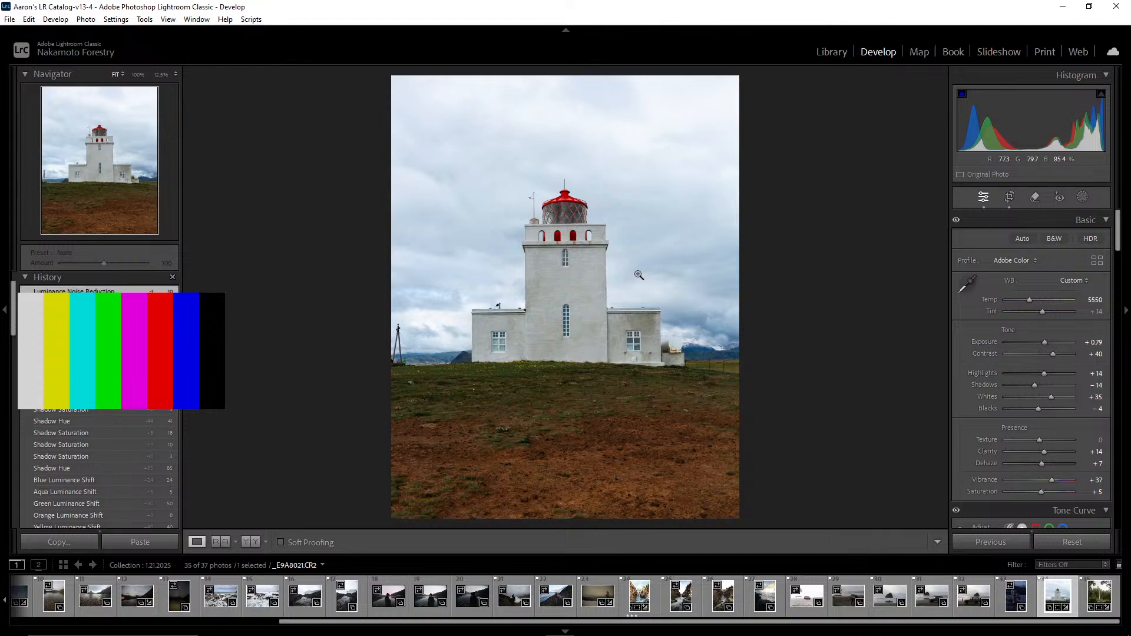
# Inspect the distant mountains, the cloudy sky and the lighthouse tower's edges at full size, returning to the whole photo
pyautogui.click(692, 347)
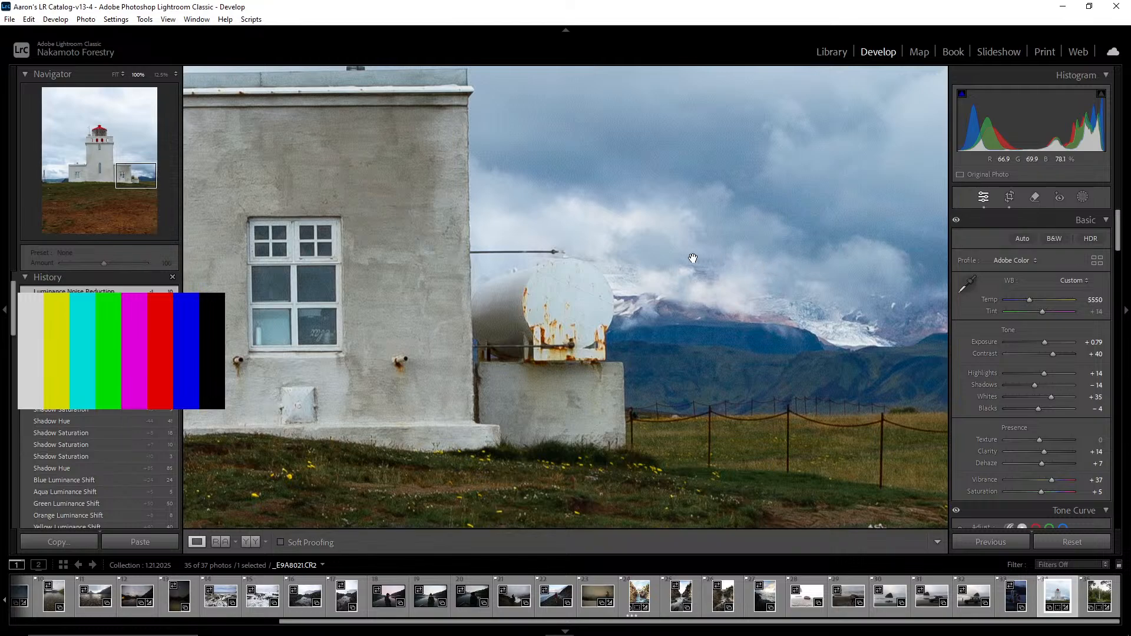
pyautogui.click(651, 248)
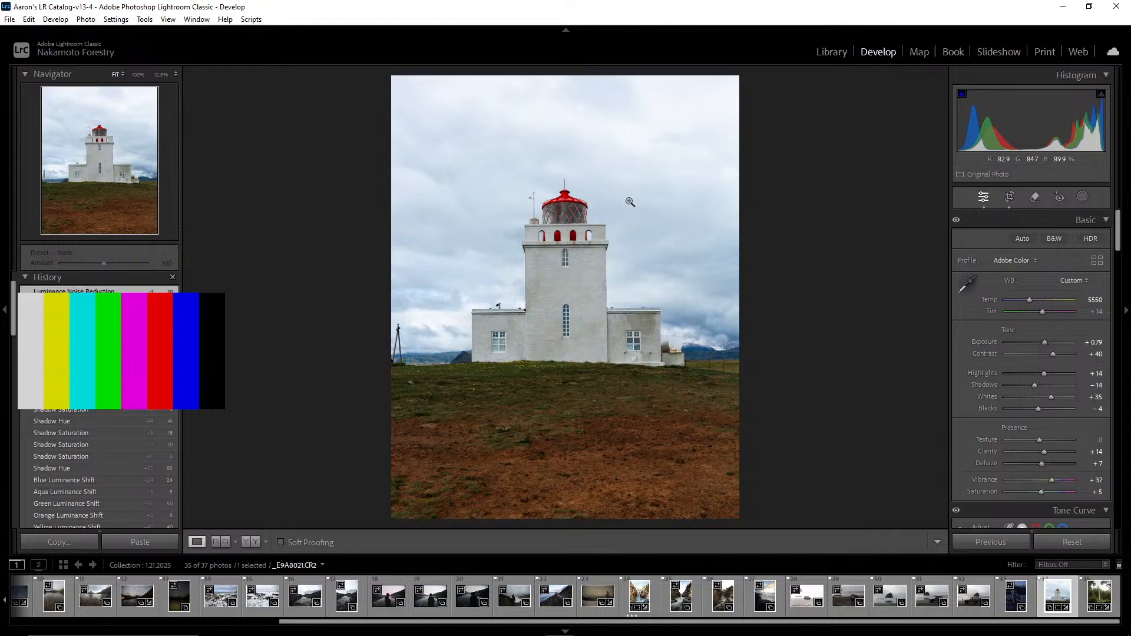
pyautogui.click(469, 212)
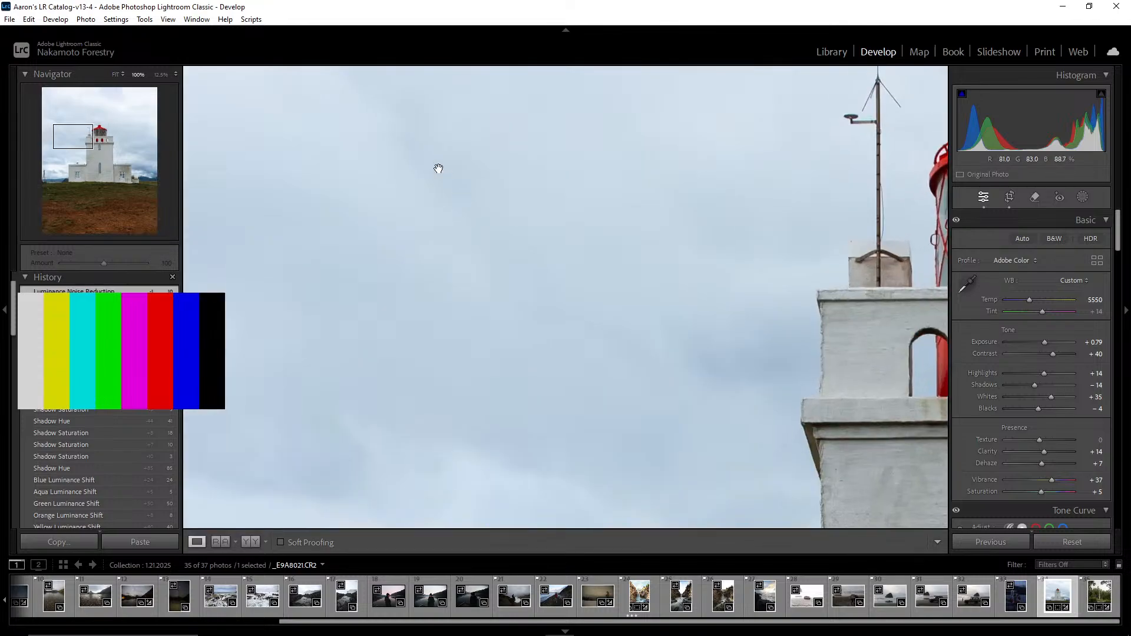
pyautogui.click(430, 216)
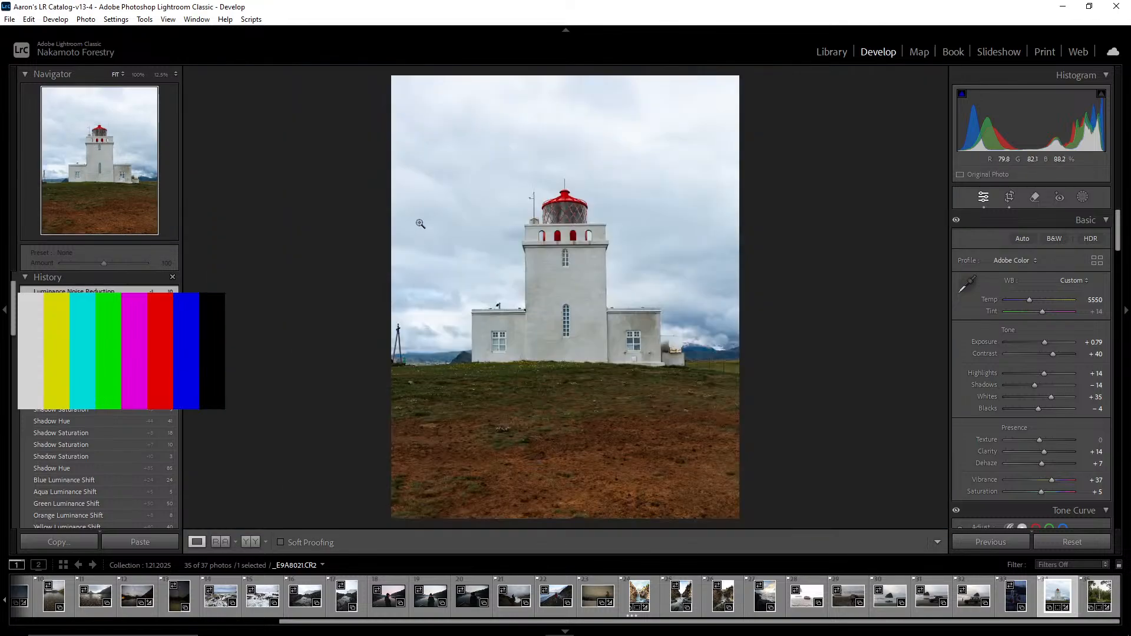
pyautogui.click(441, 256)
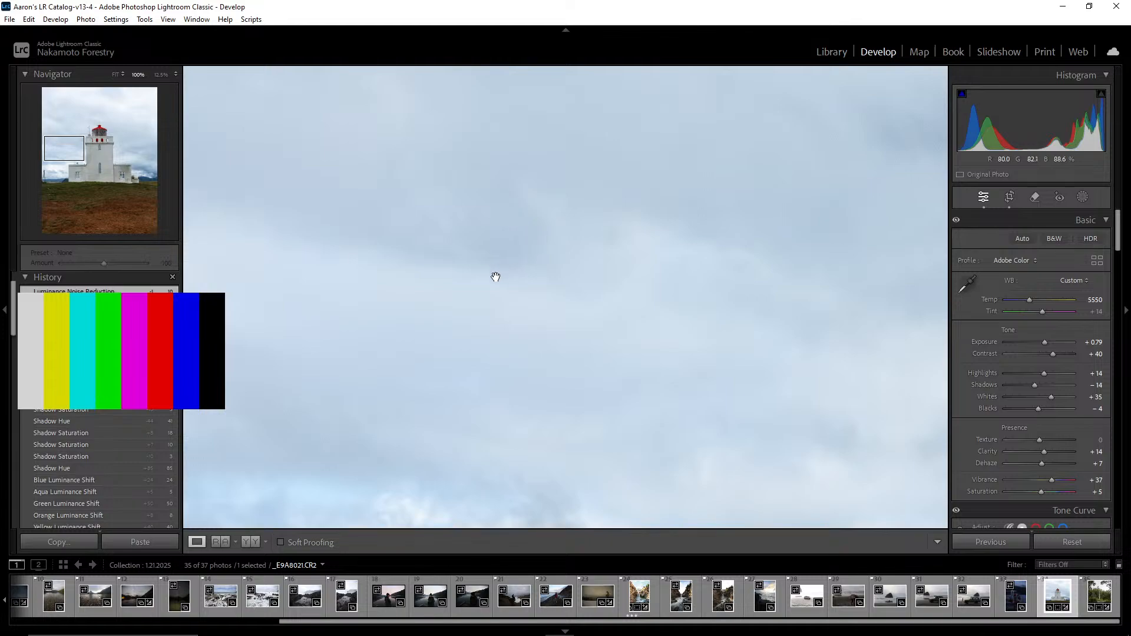
pyautogui.click(549, 234)
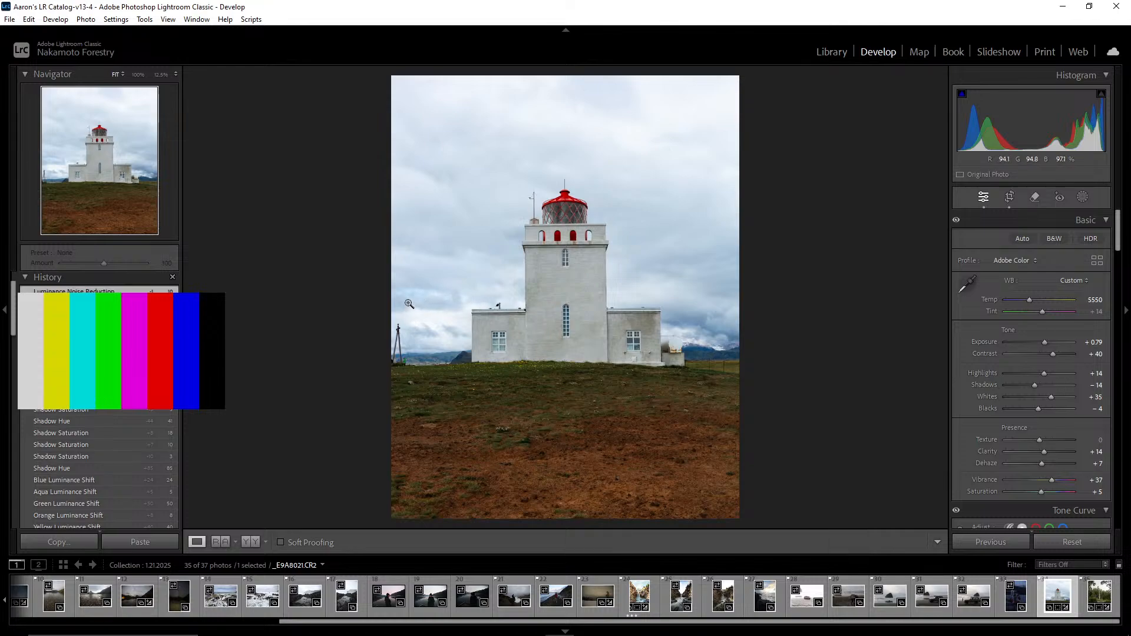
pyautogui.click(654, 265)
pyautogui.click(626, 260)
pyautogui.click(597, 252)
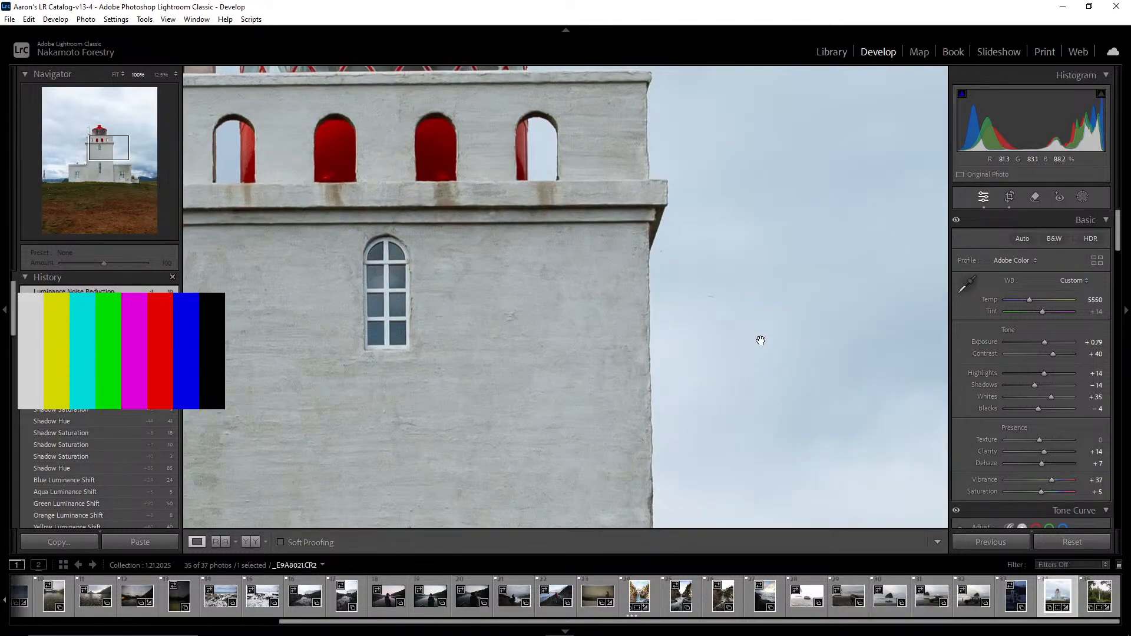
pyautogui.click(730, 285)
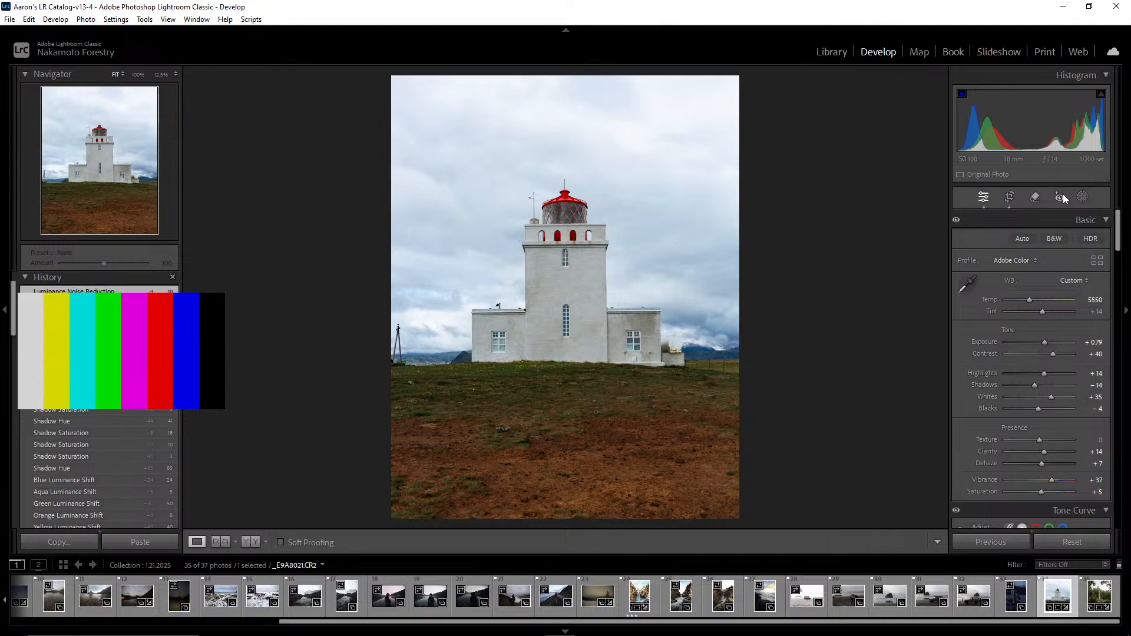
# Add a linear gradient mask running from the photo's bottom edge up to the arched openings of the lighthouse tower
pyautogui.click(1082, 197)
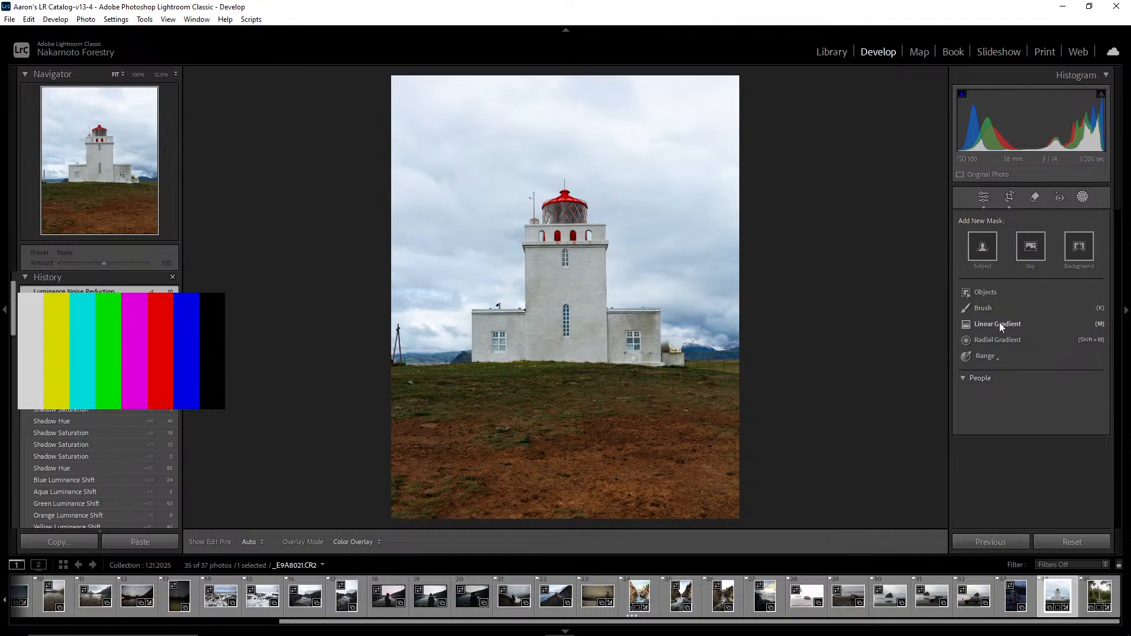
pyautogui.click(999, 323)
pyautogui.moveTo(561, 522); pyautogui.dragTo(563, 242)
# Set the ground gradient's exposure to -0.75, contrast to 5, highlights to 14, shadows to -29, whites to 25 and blacks to 25
pyautogui.moveTo(1038, 315); pyautogui.dragTo(1052, 326)
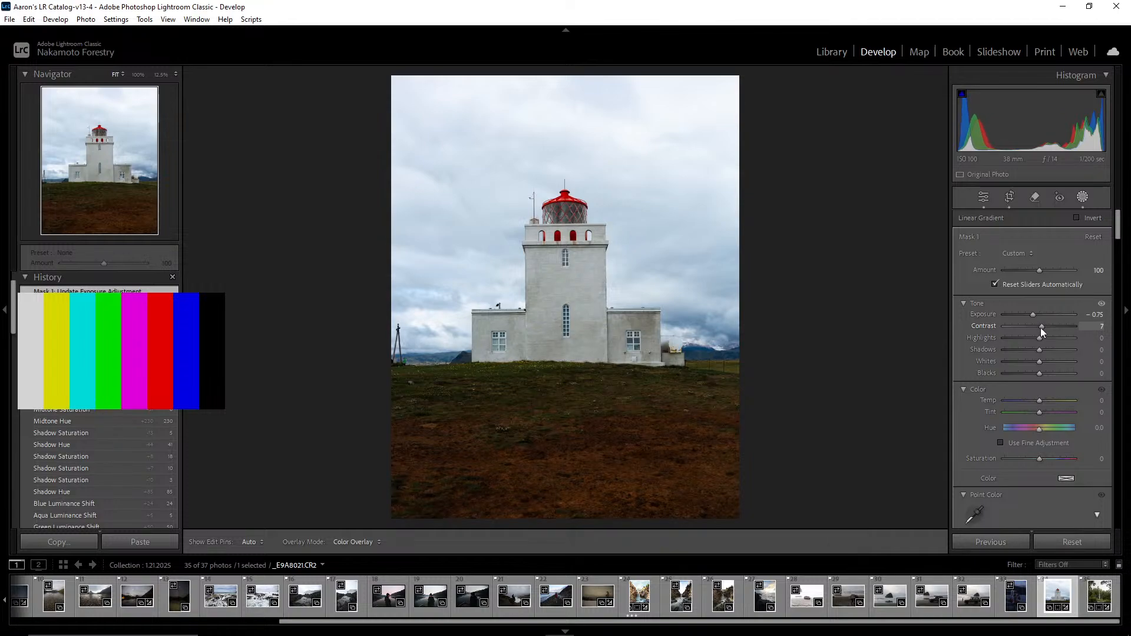
pyautogui.moveTo(1041, 327); pyautogui.dragTo(1044, 350)
pyautogui.moveTo(1040, 337)
pyautogui.mouseDown()
pyautogui.moveTo(1019, 337)
pyautogui.moveTo(1054, 341)
pyautogui.moveTo(1041, 340)
pyautogui.moveTo(1054, 364)
pyautogui.moveTo(1030, 373)
pyautogui.moveTo(1047, 371)
pyautogui.moveTo(1030, 352)
pyautogui.mouseUp()
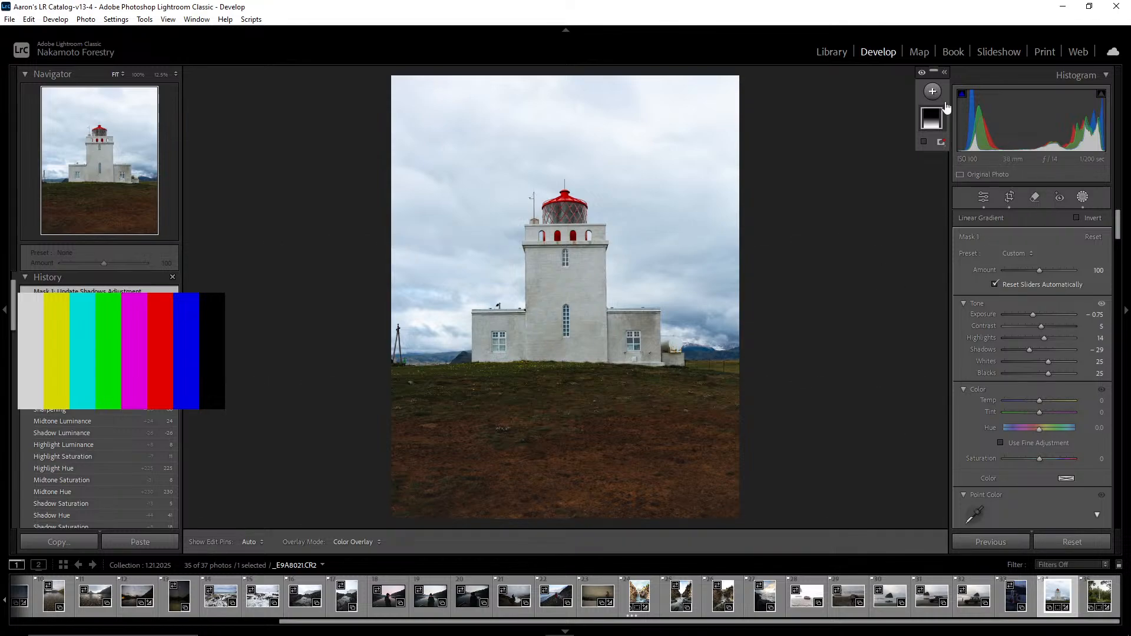
# Add a Select Sky mask and set its exposure to -0.20, contrast to 12 and temperature to -5
pyautogui.click(932, 91)
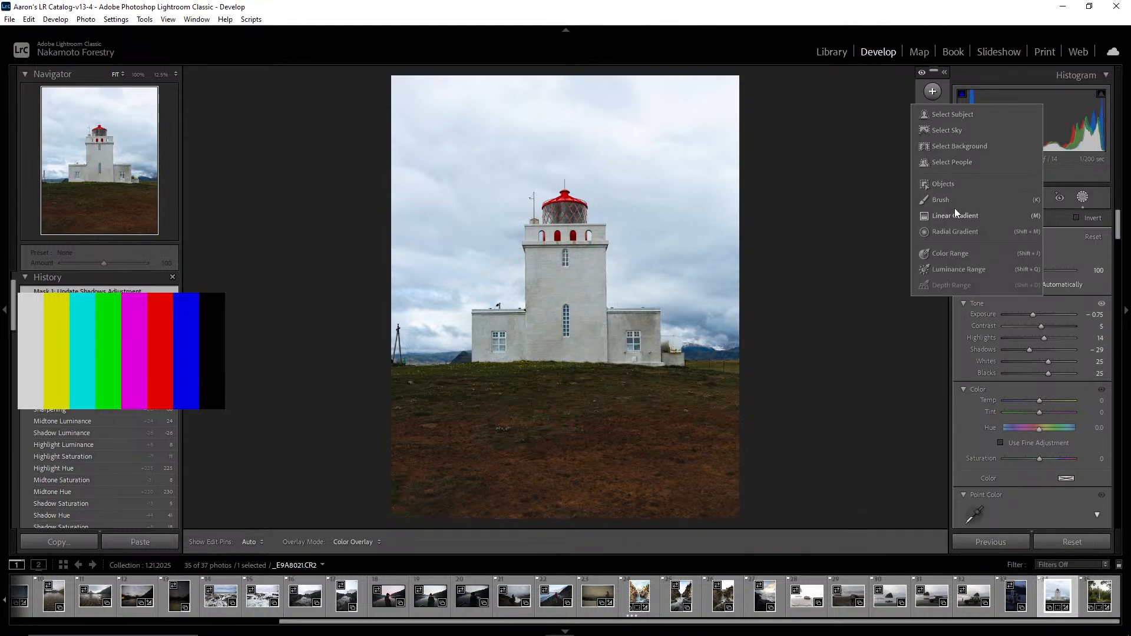
pyautogui.click(949, 130)
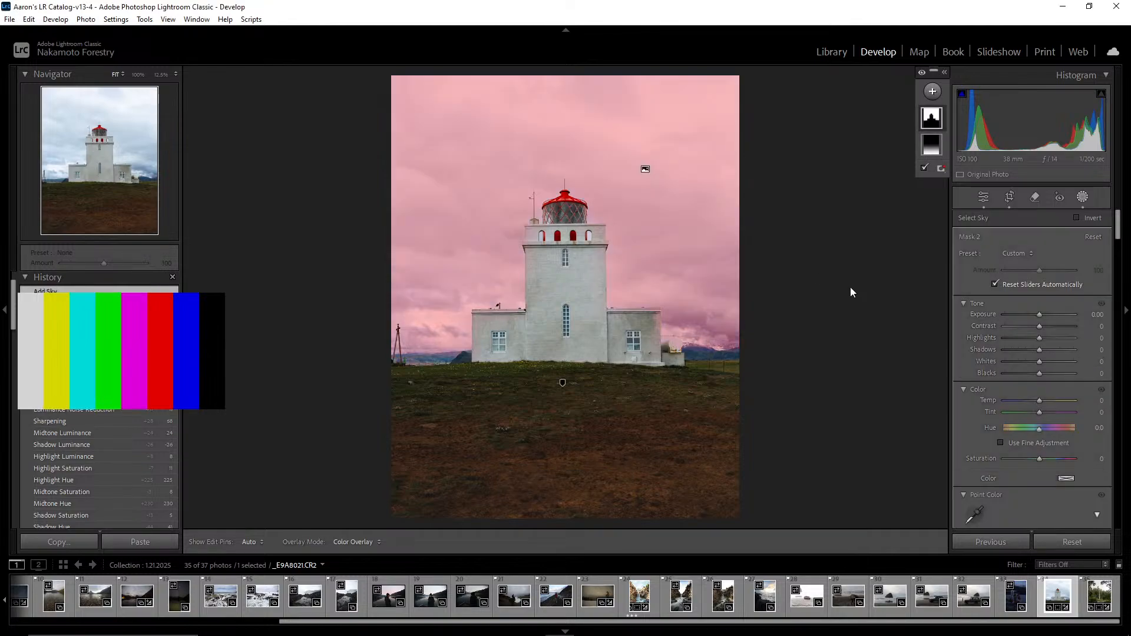
pyautogui.moveTo(1039, 314)
pyautogui.mouseDown()
pyautogui.moveTo(1013, 321)
pyautogui.moveTo(1058, 327)
pyautogui.moveTo(1031, 330)
pyautogui.moveTo(1056, 335)
pyautogui.moveTo(1044, 334)
pyautogui.mouseUp()
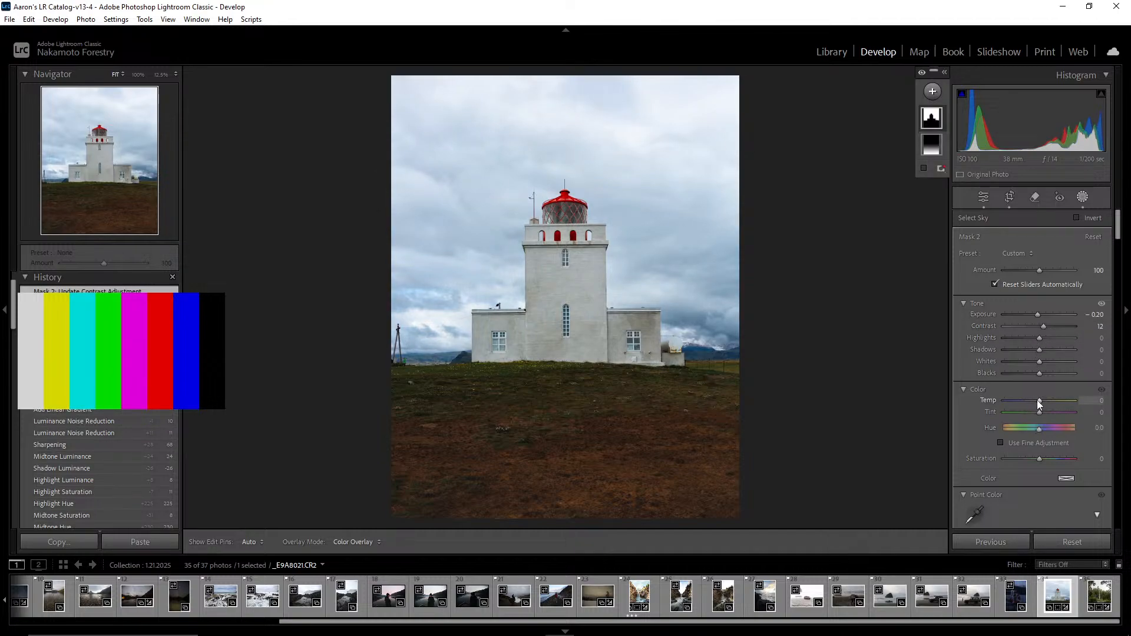
pyautogui.moveTo(1038, 398)
pyautogui.mouseDown()
pyautogui.moveTo(1050, 398)
pyautogui.moveTo(1022, 402)
pyautogui.moveTo(1037, 404)
pyautogui.mouseUp()
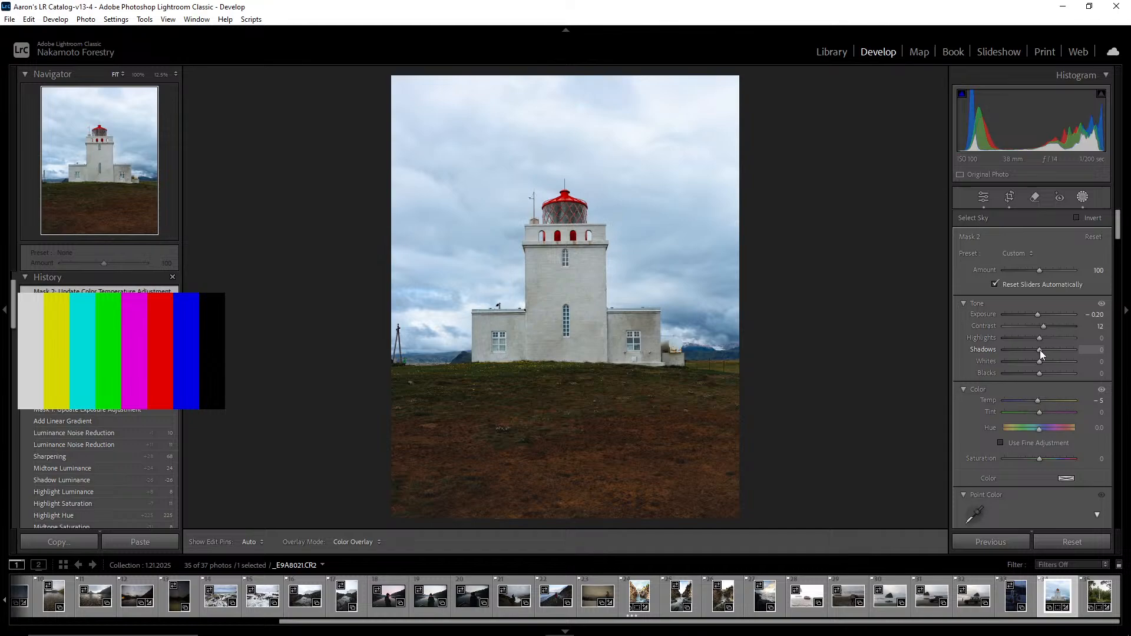
# Set the sky mask's shadows to 14, blacks to 15, whites to -3, highlights to -8 and saturation to 5
pyautogui.moveTo(1040, 350); pyautogui.dragTo(1044, 377)
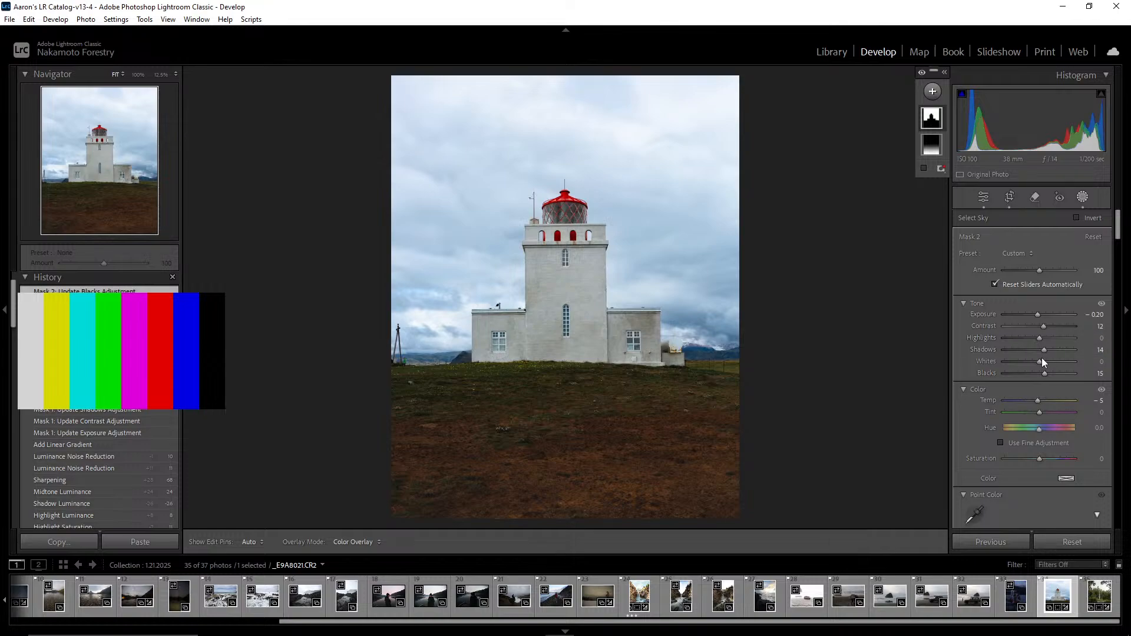
pyautogui.moveTo(1040, 362)
pyautogui.mouseDown()
pyautogui.moveTo(1051, 363)
pyautogui.moveTo(1038, 366)
pyautogui.mouseUp()
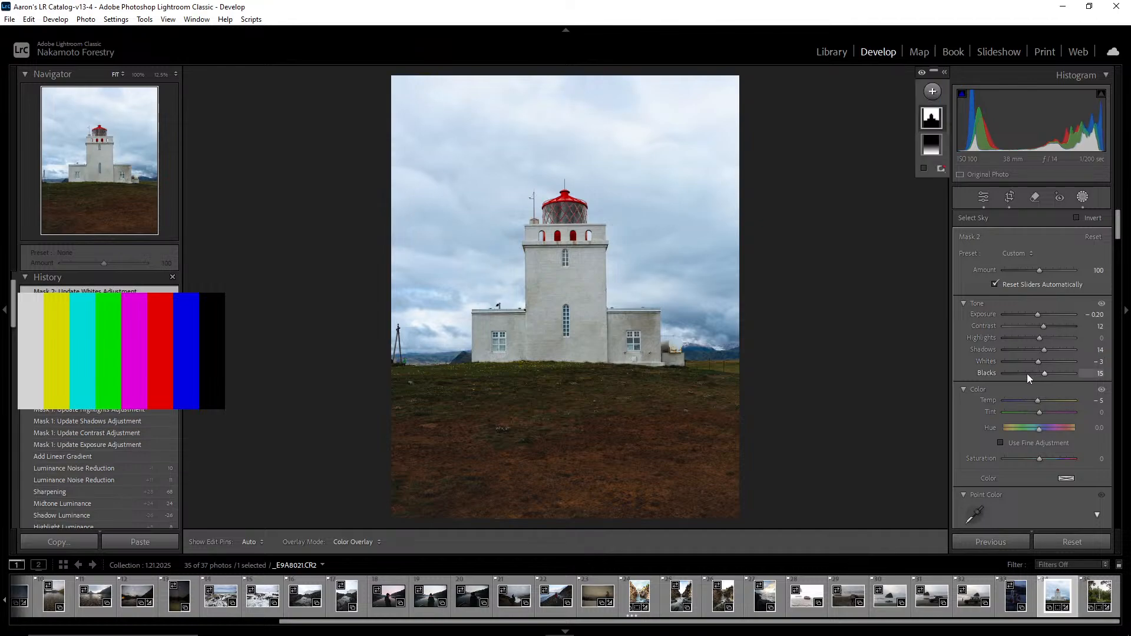
pyautogui.click(1027, 338)
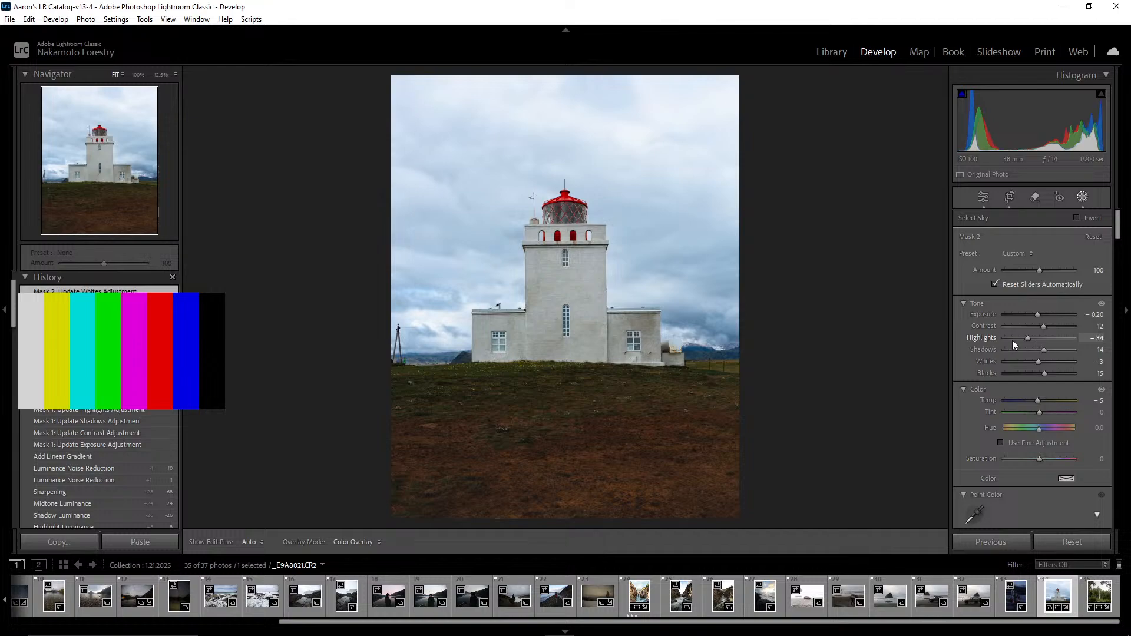
pyautogui.moveTo(1012, 340); pyautogui.dragTo(1035, 351)
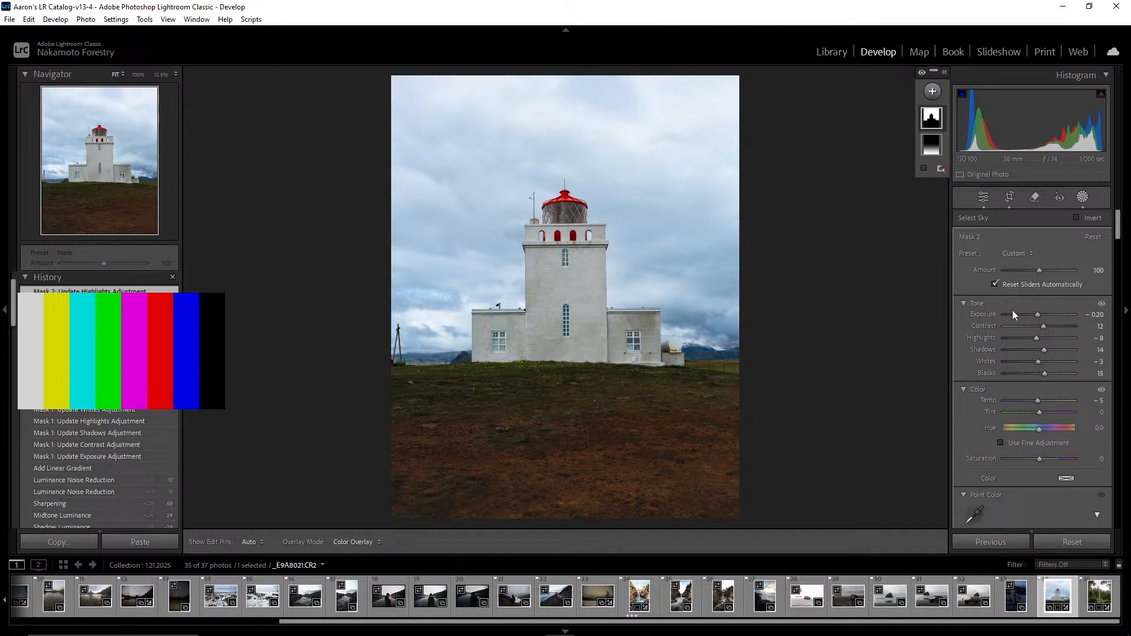
pyautogui.scroll(-2, 1013, 314)
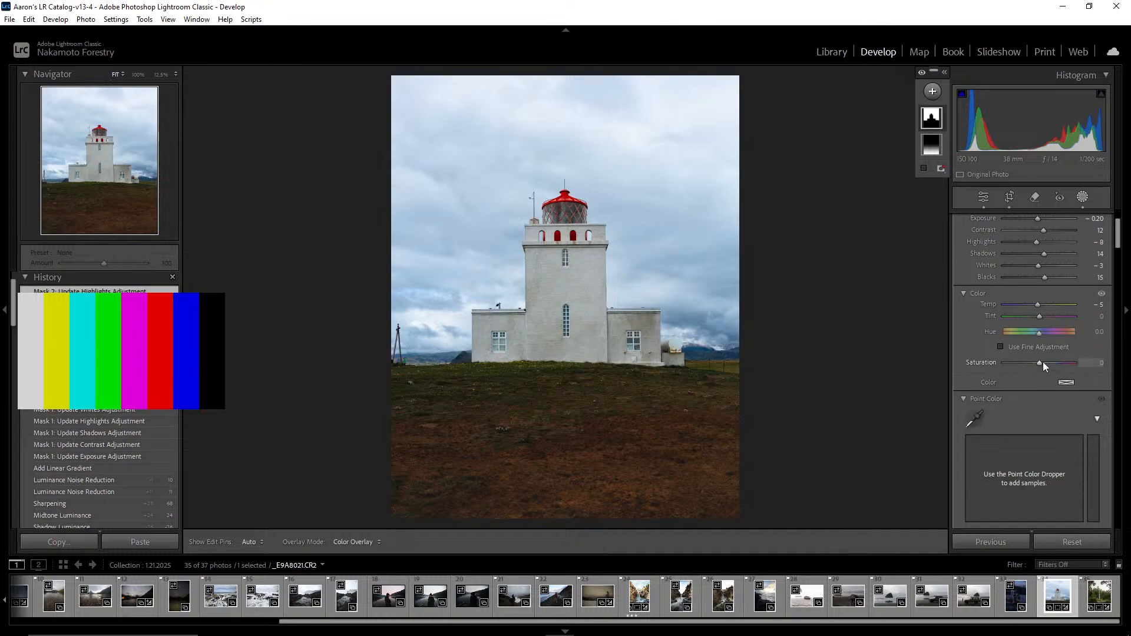
pyautogui.moveTo(1041, 366)
pyautogui.mouseDown()
pyautogui.moveTo(1059, 363)
pyautogui.moveTo(996, 370)
pyautogui.moveTo(1045, 379)
pyautogui.moveTo(1034, 373)
pyautogui.mouseUp()
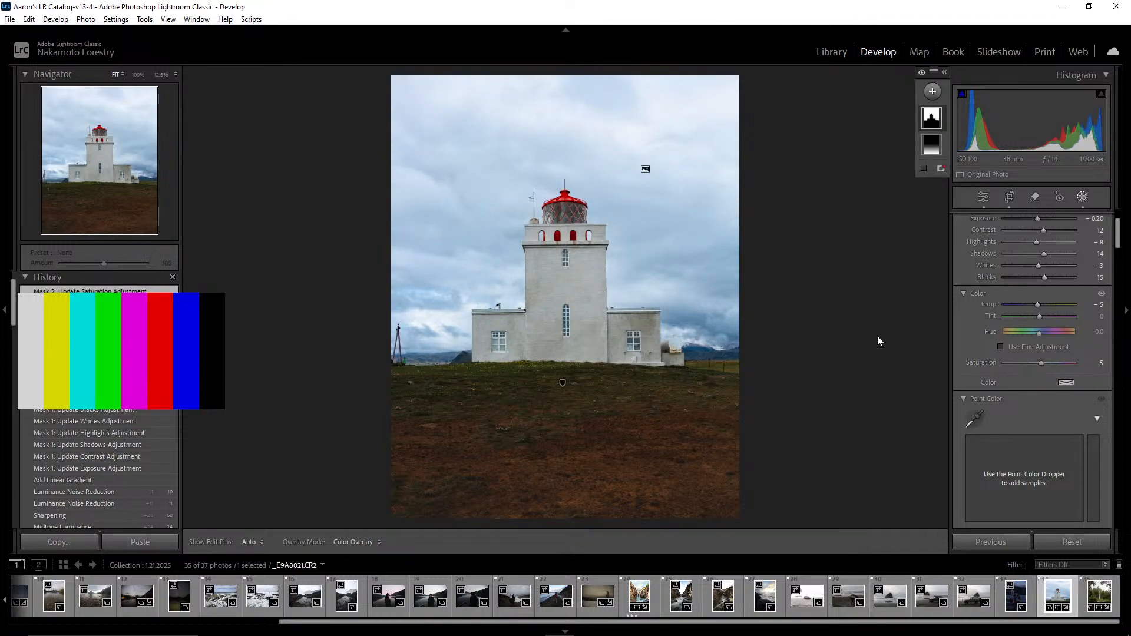
# Lower the ground gradient's upper edge to the side-building roofline and set its shadows to -17 and exposure to -0.95
pyautogui.click(562, 383)
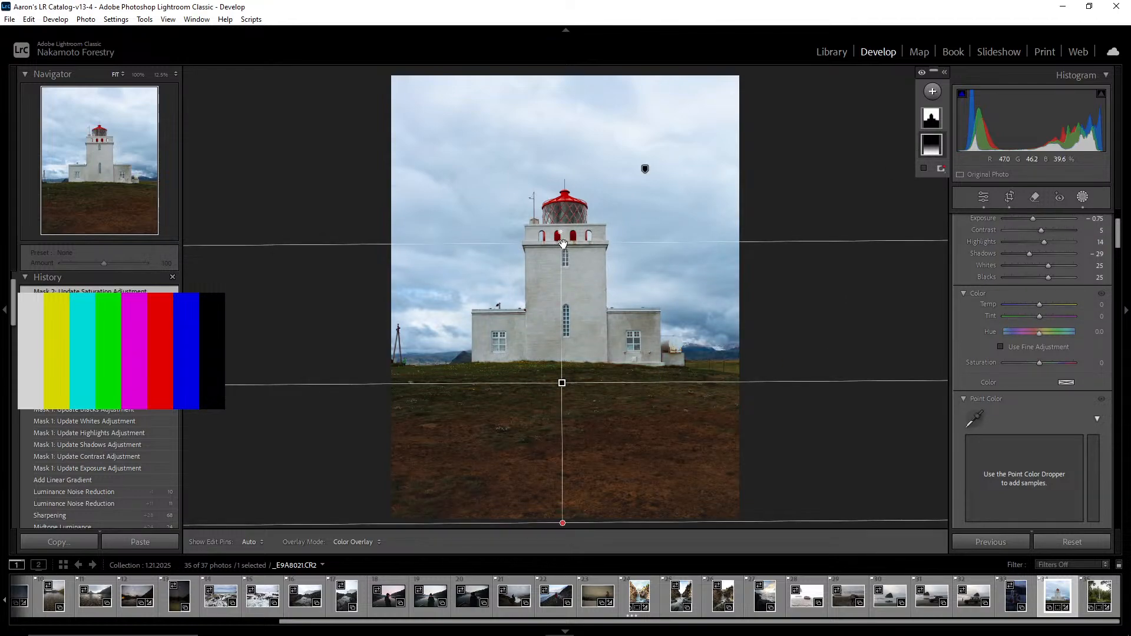
pyautogui.moveTo(563, 245); pyautogui.dragTo(564, 308)
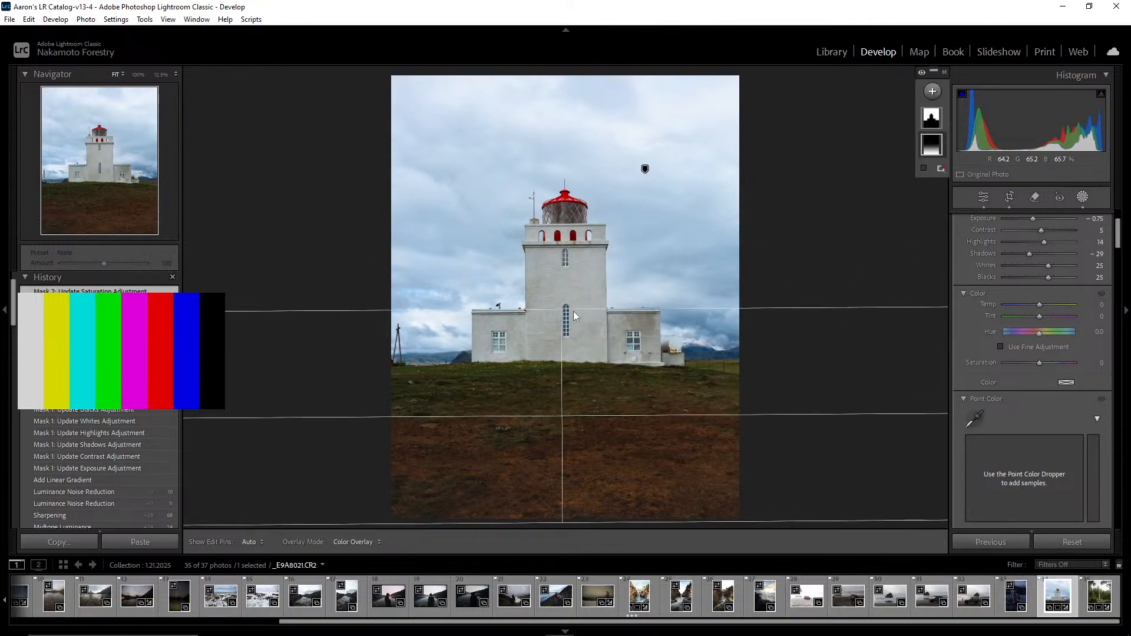
pyautogui.scroll(3, 1044, 304)
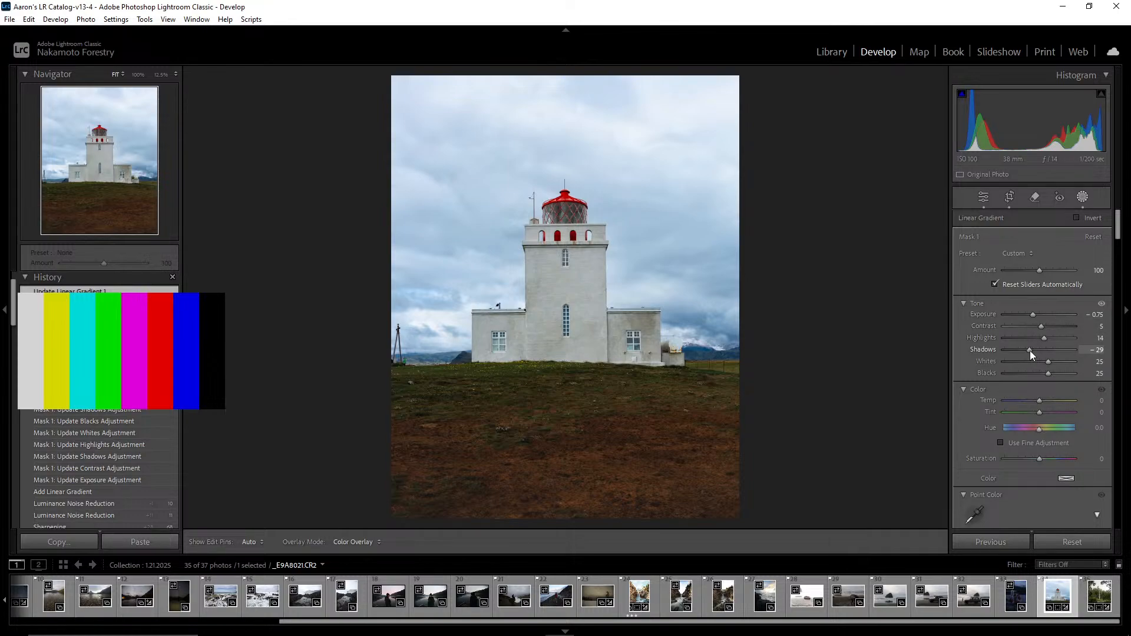
pyautogui.moveTo(1030, 351); pyautogui.dragTo(1031, 318)
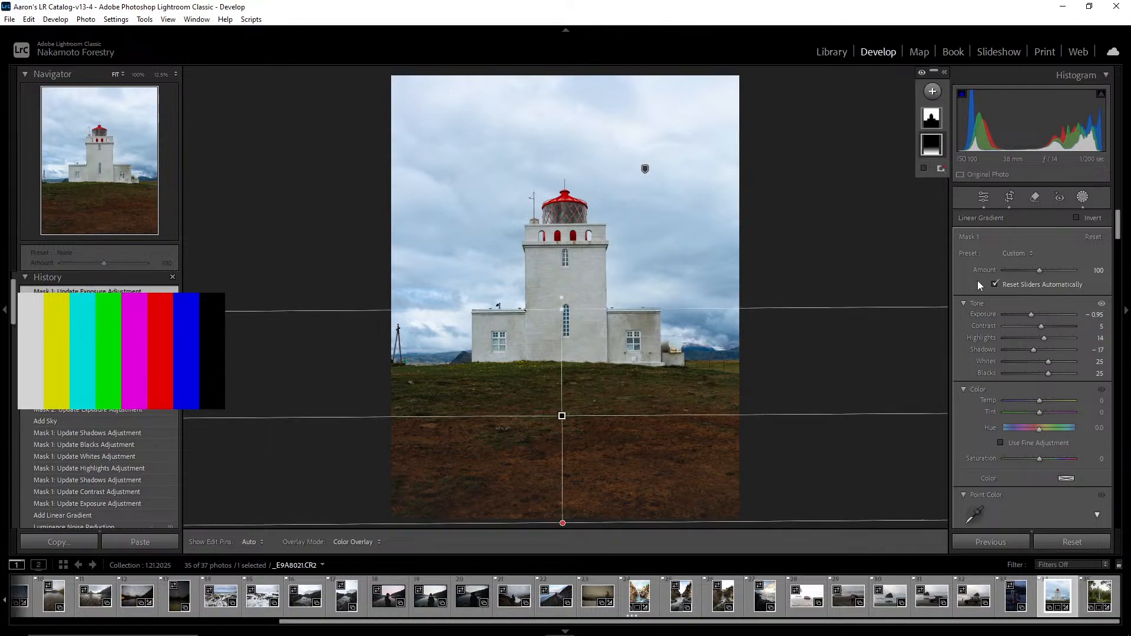
# Review the gradient and sky mask settings, close masking, and compare the lighthouse photo before and after side by side
pyautogui.scroll(-8, 1034, 321)
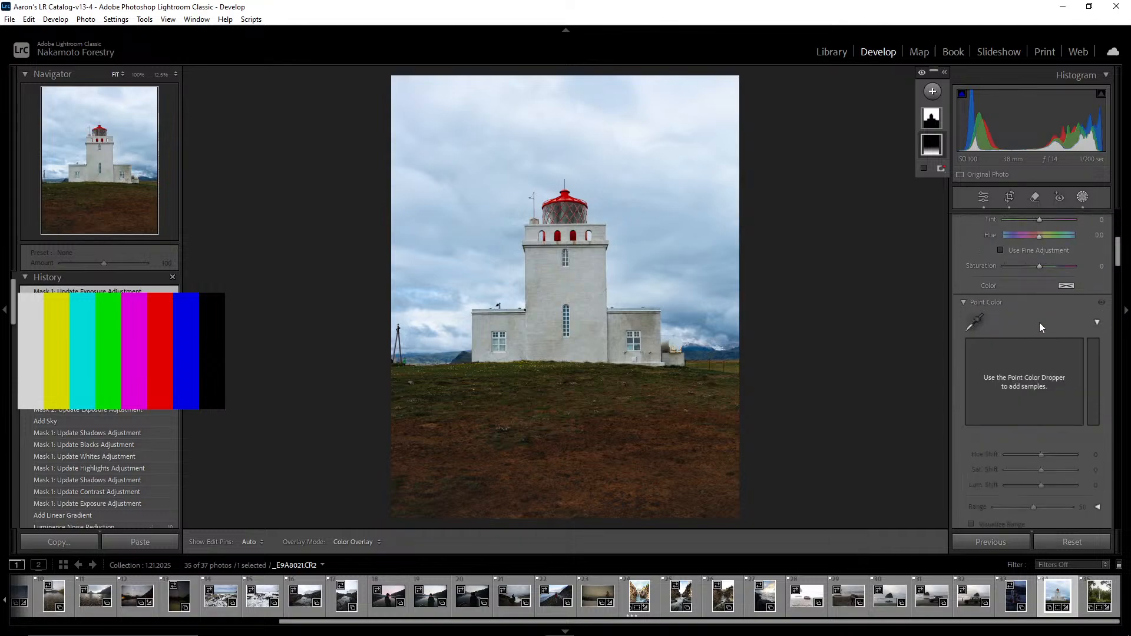
pyautogui.scroll(8, 1017, 333)
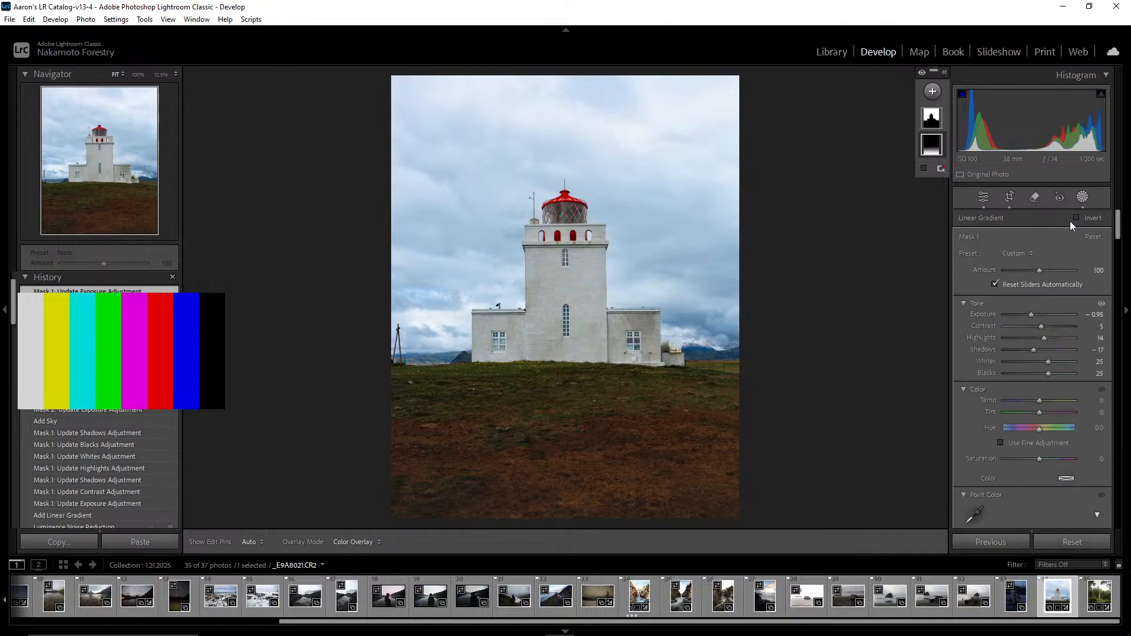
pyautogui.click(933, 119)
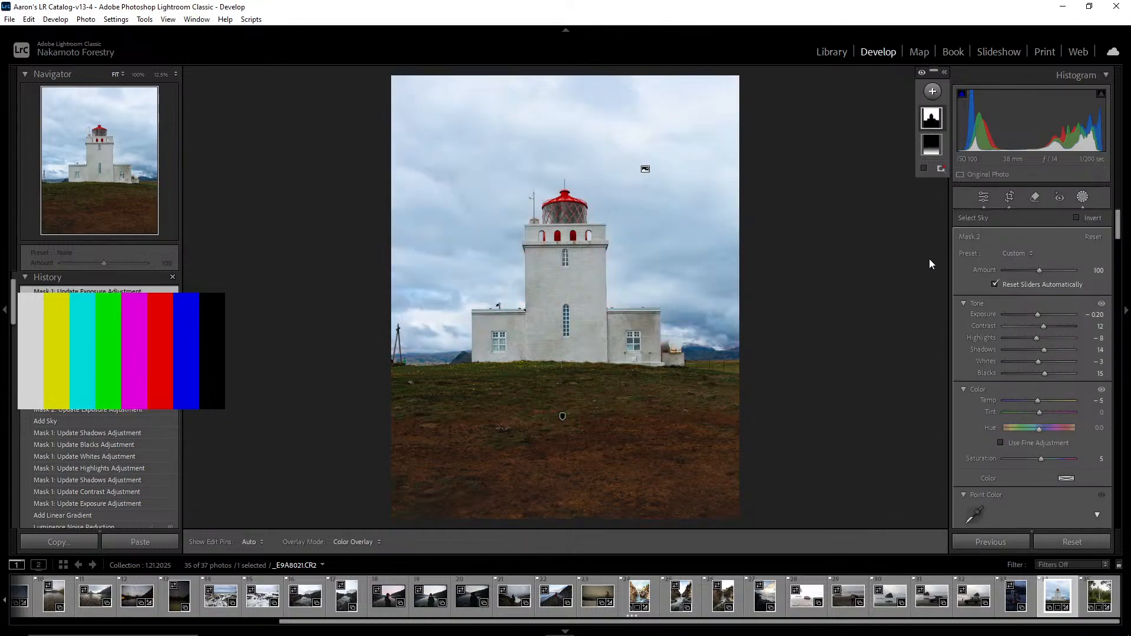
pyautogui.click(1083, 197)
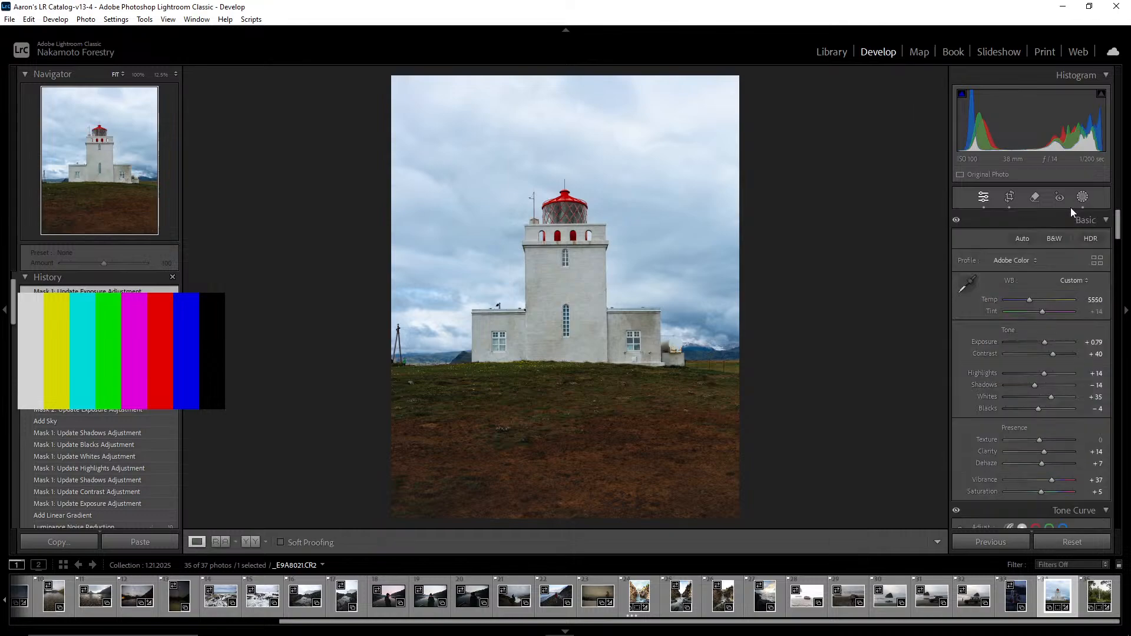
pyautogui.click(256, 543)
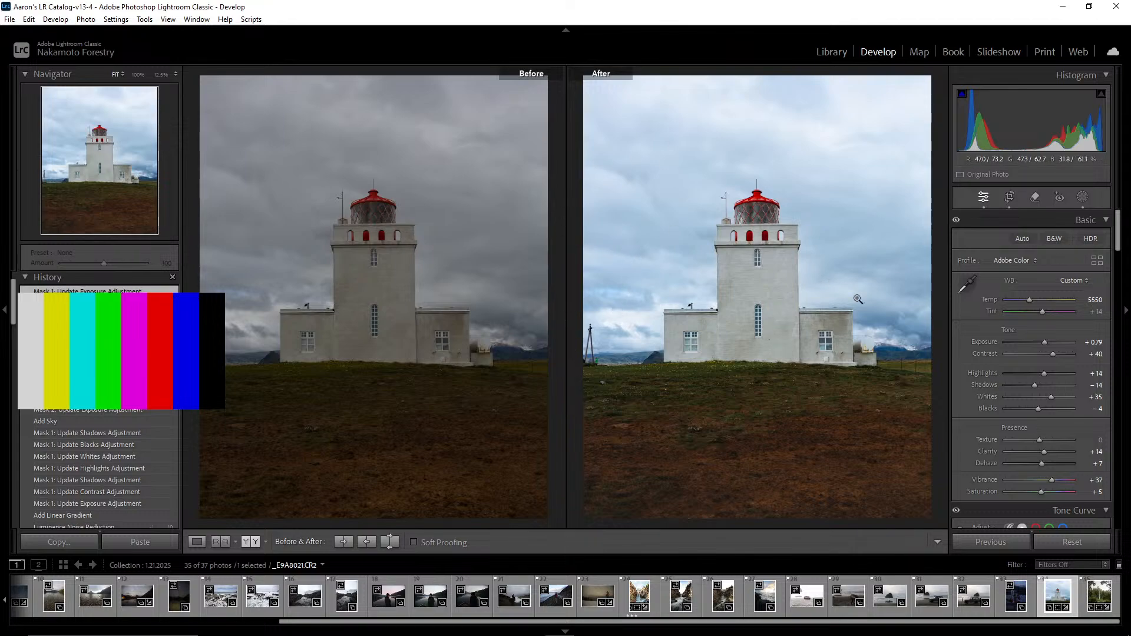
# Set the Blue saturation in the color mixer to -34 and return to the single-photo view
pyautogui.scroll(-10, 1056, 313)
pyautogui.scroll(-5, 1045, 339)
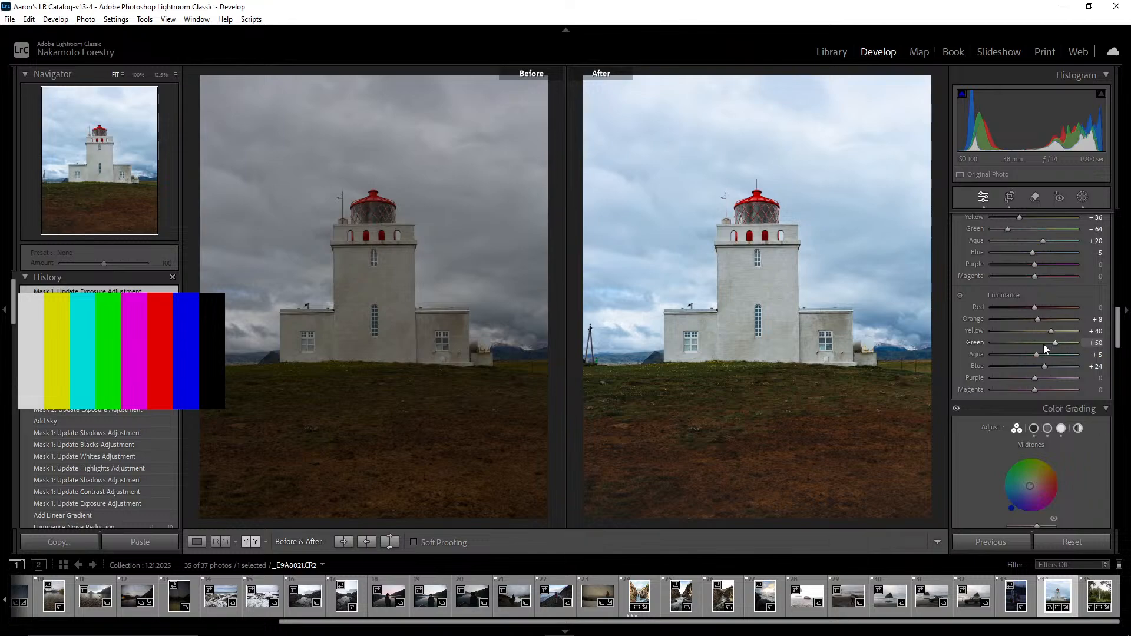
pyautogui.scroll(2, 1044, 344)
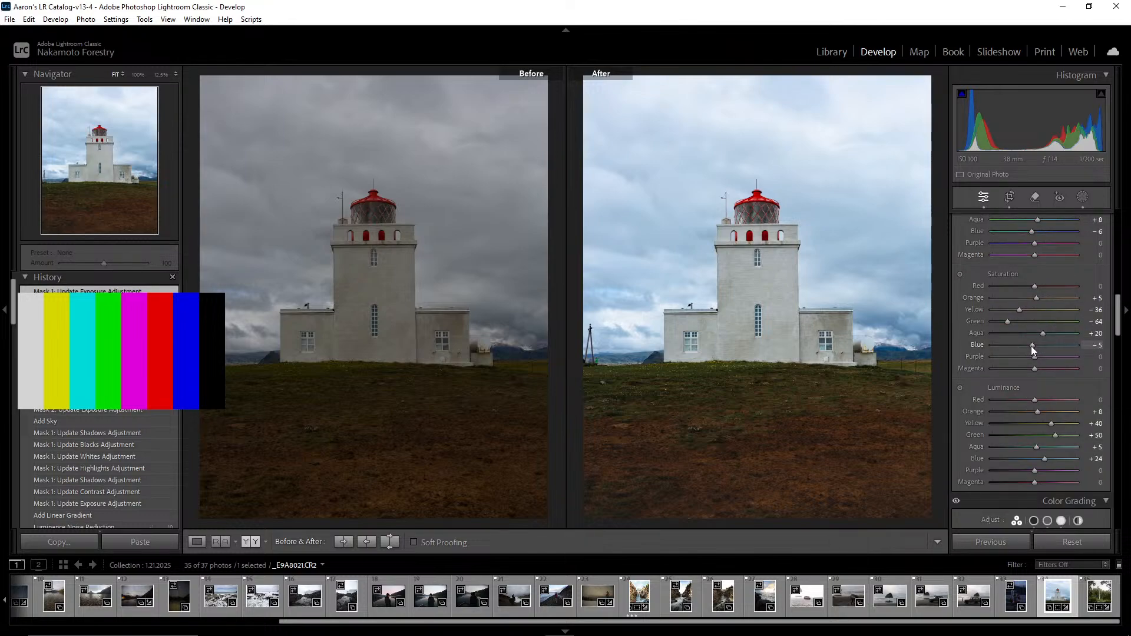
pyautogui.moveTo(1031, 345); pyautogui.dragTo(1019, 346)
pyautogui.moveTo(1019, 346); pyautogui.dragTo(1017, 349)
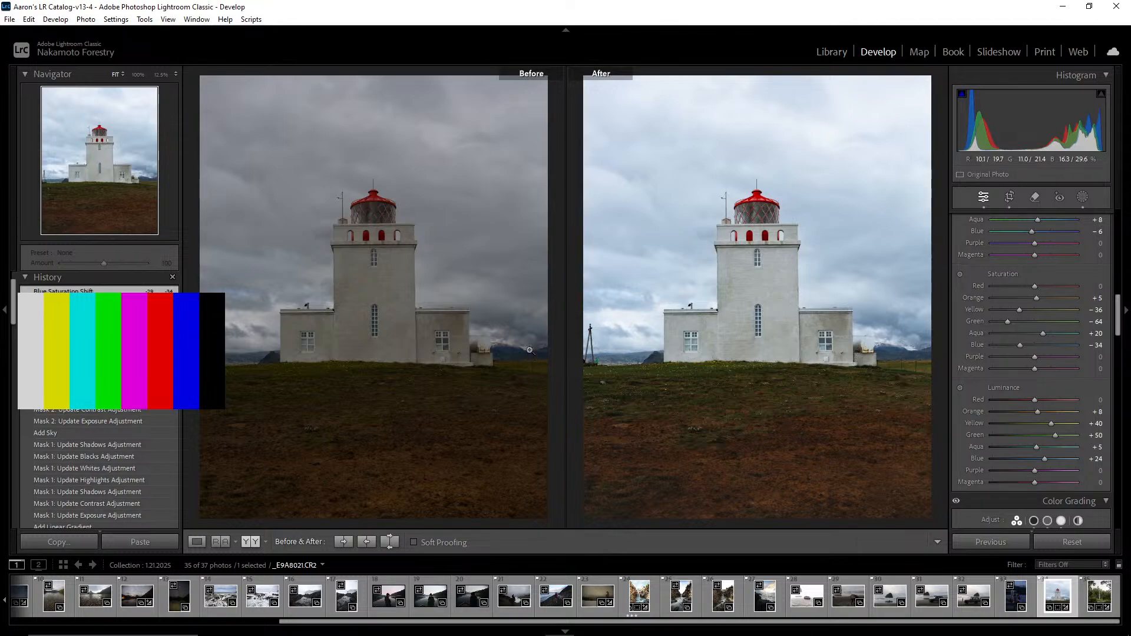
pyautogui.click(197, 542)
# Inspect the lighthouse photo in the Library and review its remaining Develop settings, from Calibration back up to Basic
pyautogui.press('e')
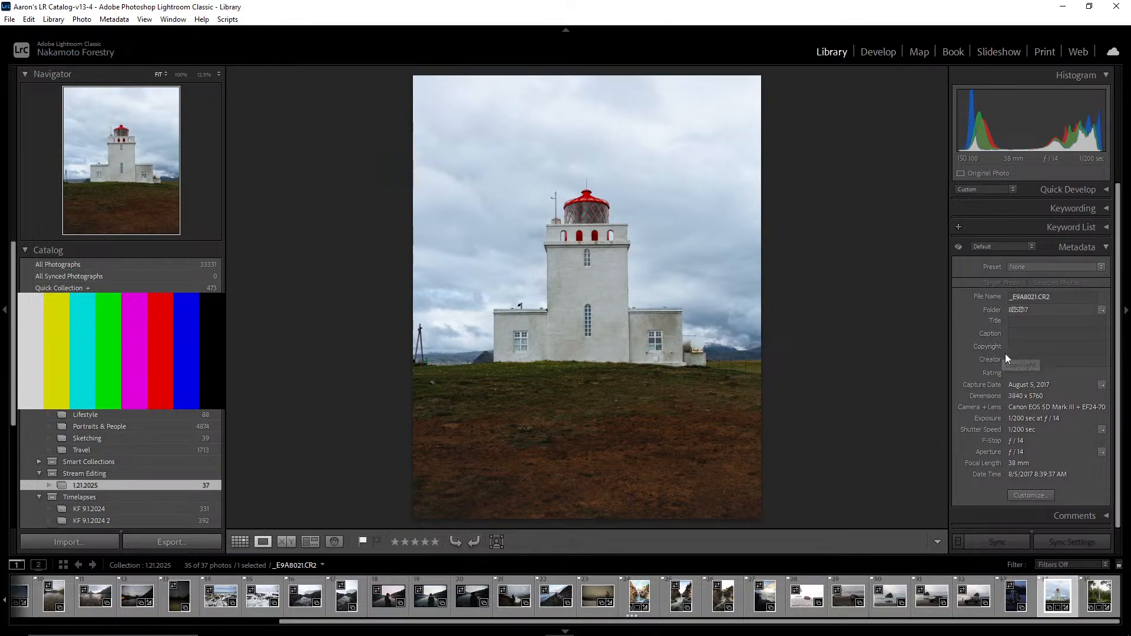
pyautogui.click(877, 52)
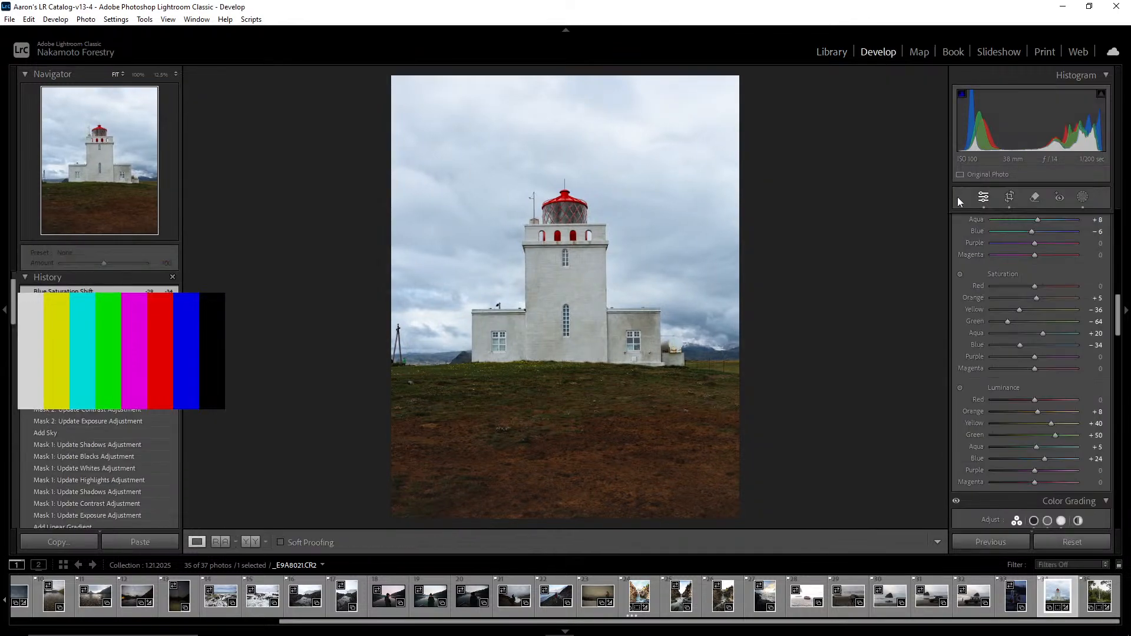
pyautogui.scroll(-10, 1032, 341)
pyautogui.scroll(-6, 1021, 360)
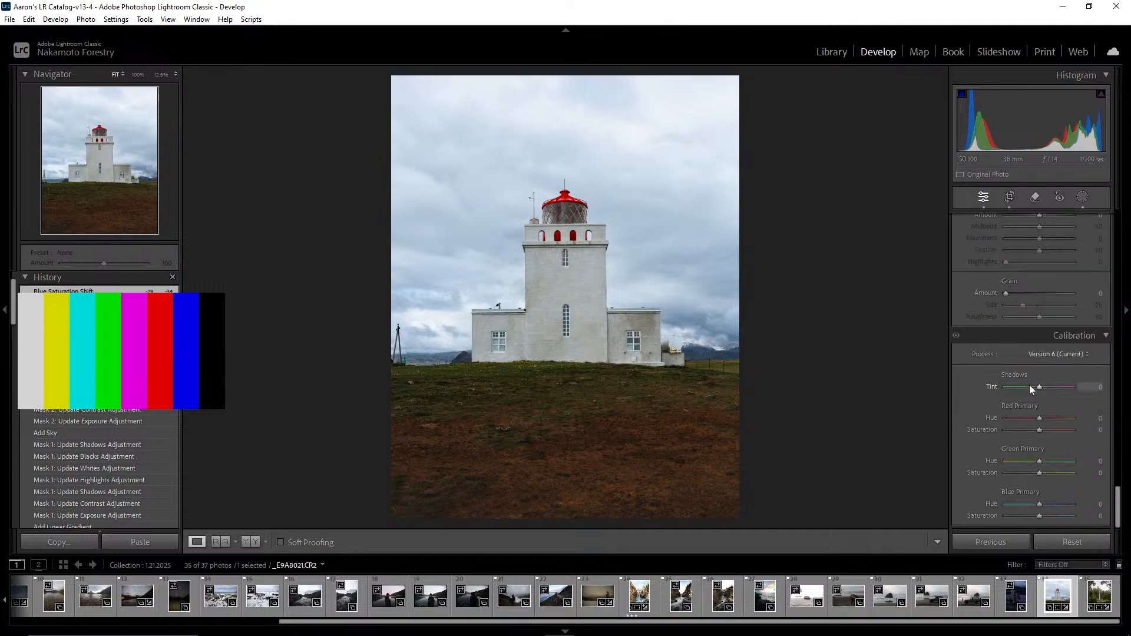
pyautogui.scroll(3, 1032, 393)
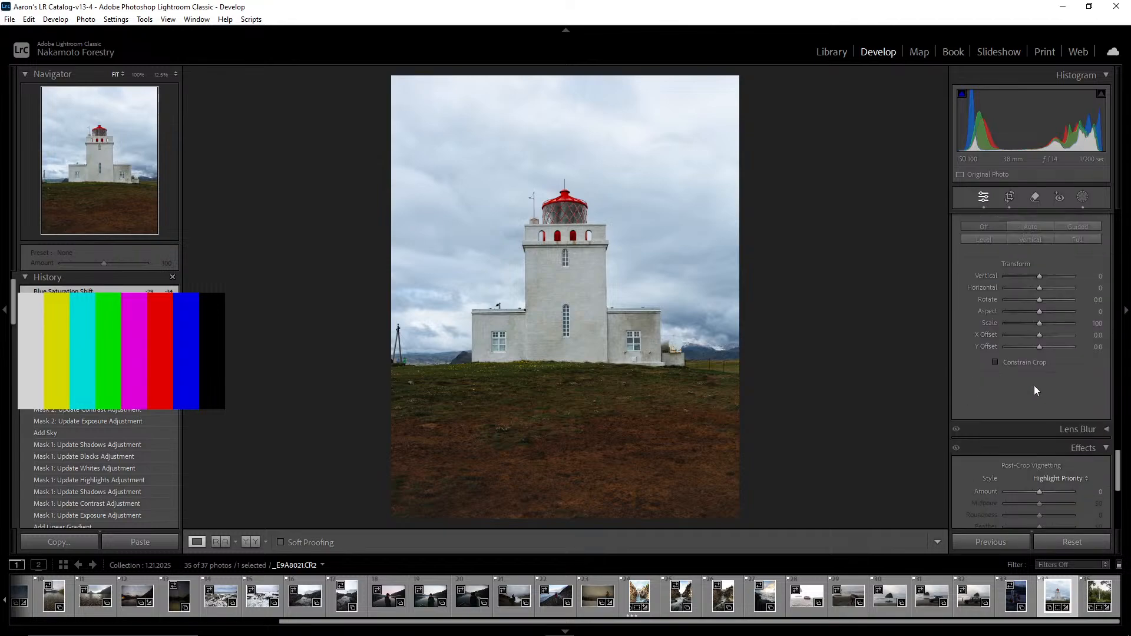
pyautogui.scroll(5, 1034, 390)
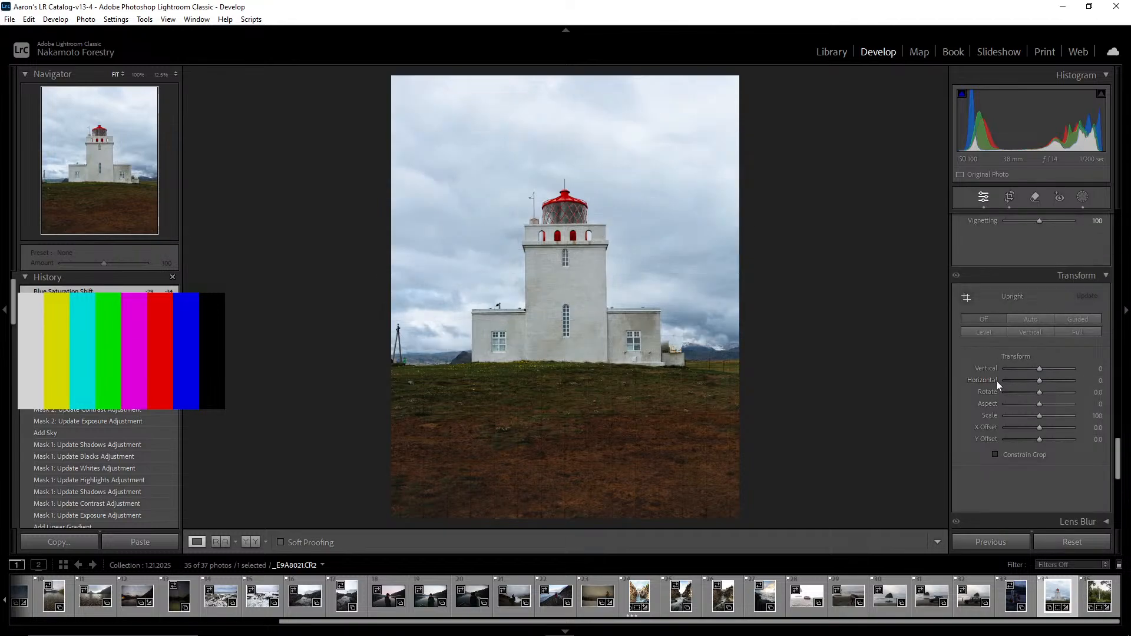
pyautogui.scroll(10, 992, 371)
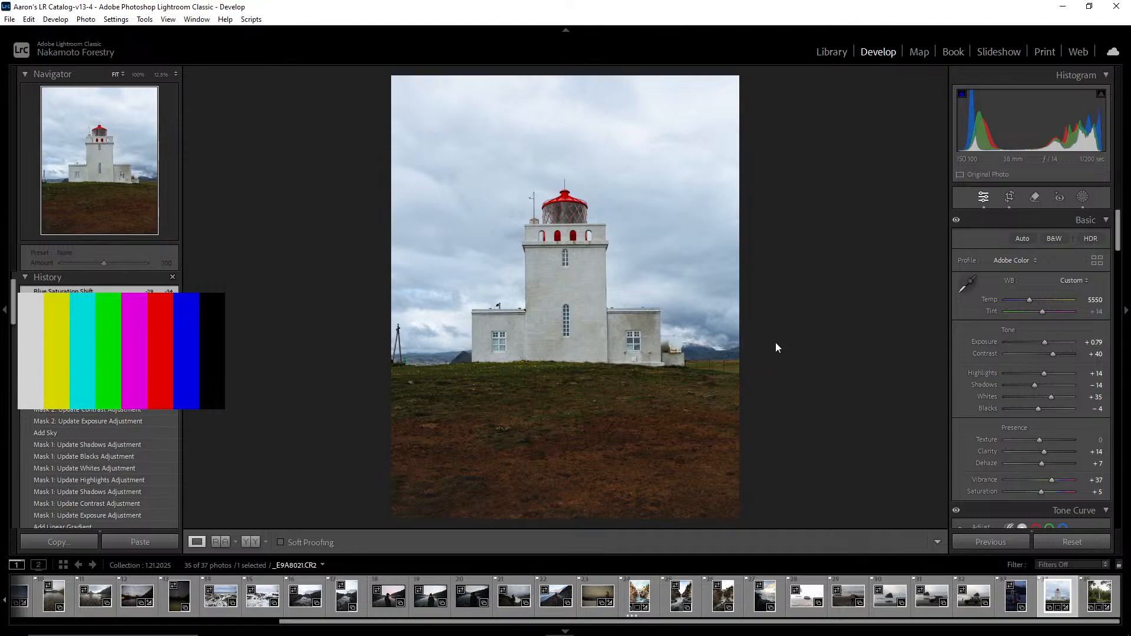
# Rate the lighthouse photo three stars and show the whole collection in the Library grid
pyautogui.press('3')
pyautogui.click(831, 53)
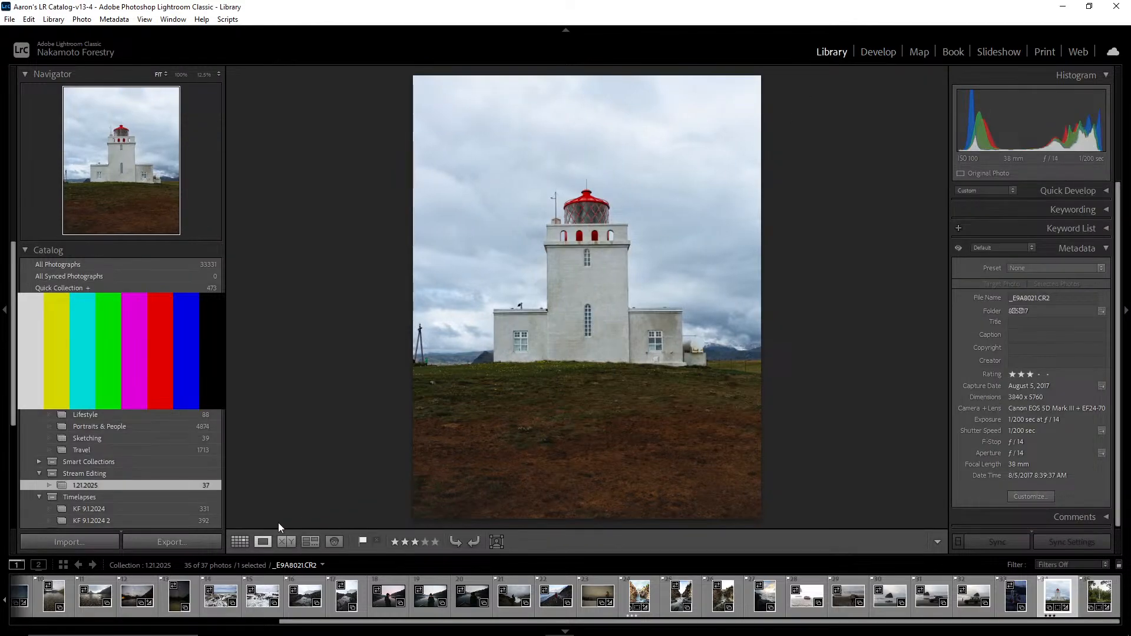
pyautogui.click(240, 542)
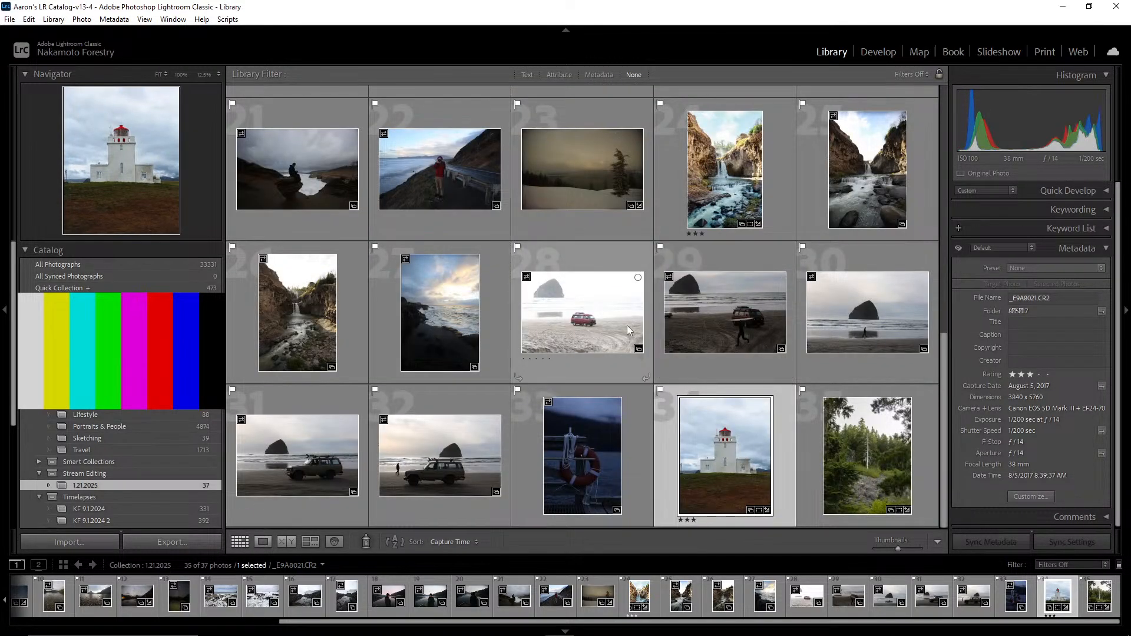
pyautogui.scroll(6, 627, 325)
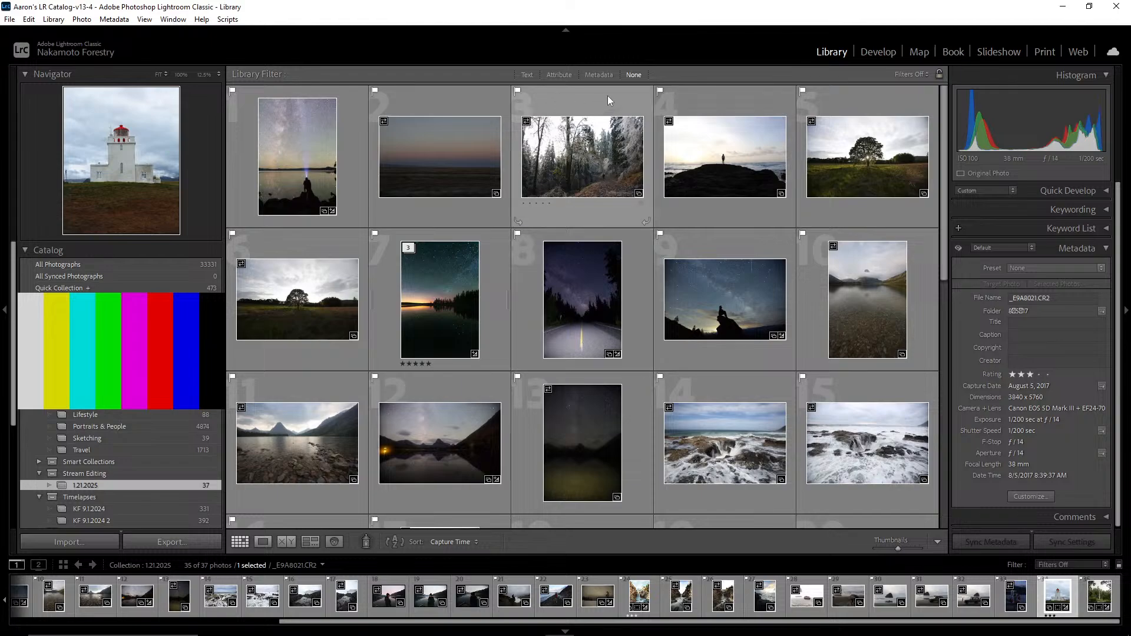
# Filter the collection by attribute to flagged photos rated one star and higher, and clear the photo selection
pyautogui.click(559, 75)
pyautogui.click(712, 91)
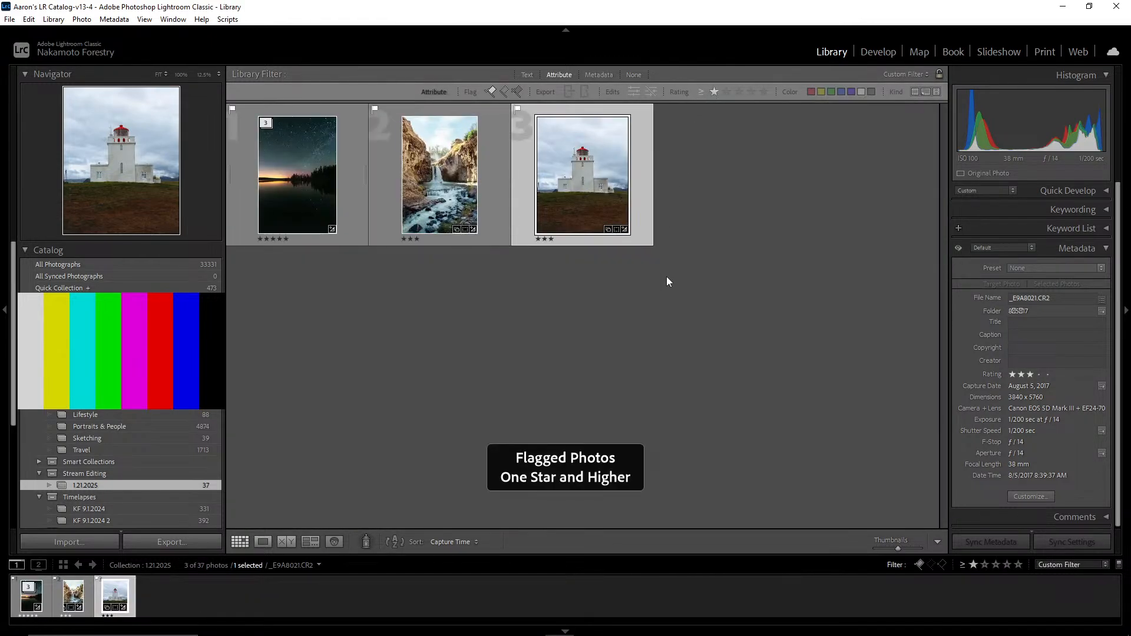
pyautogui.click(613, 305)
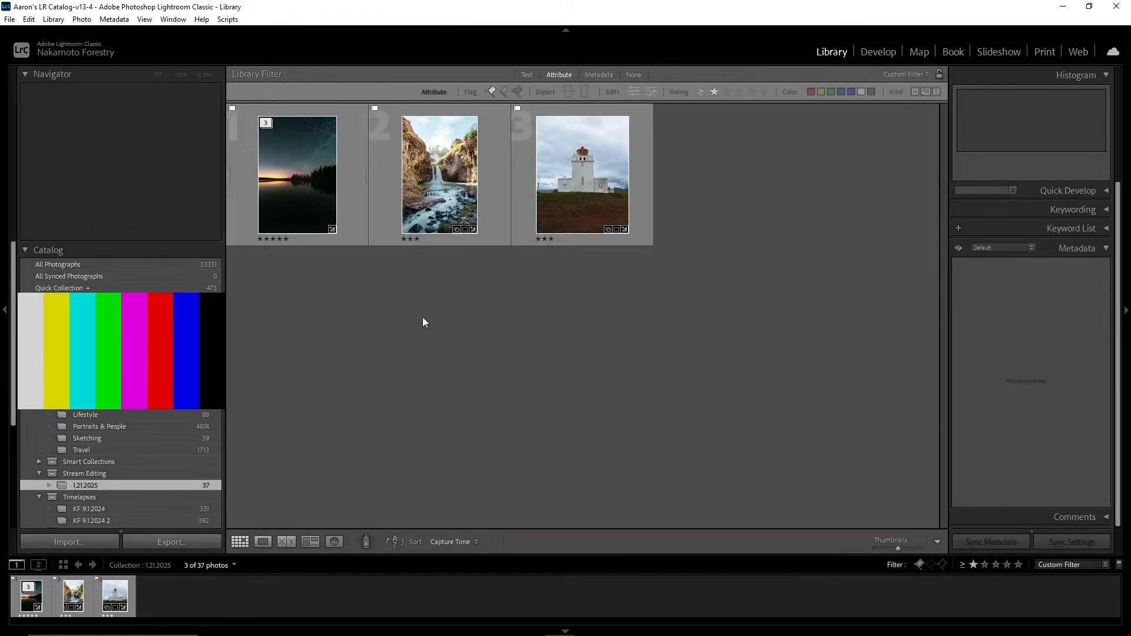
# View the enhanced night lake photo, expand its stack, and open the original _MG_4156.CR2 version
pyautogui.doubleClick(316, 186)
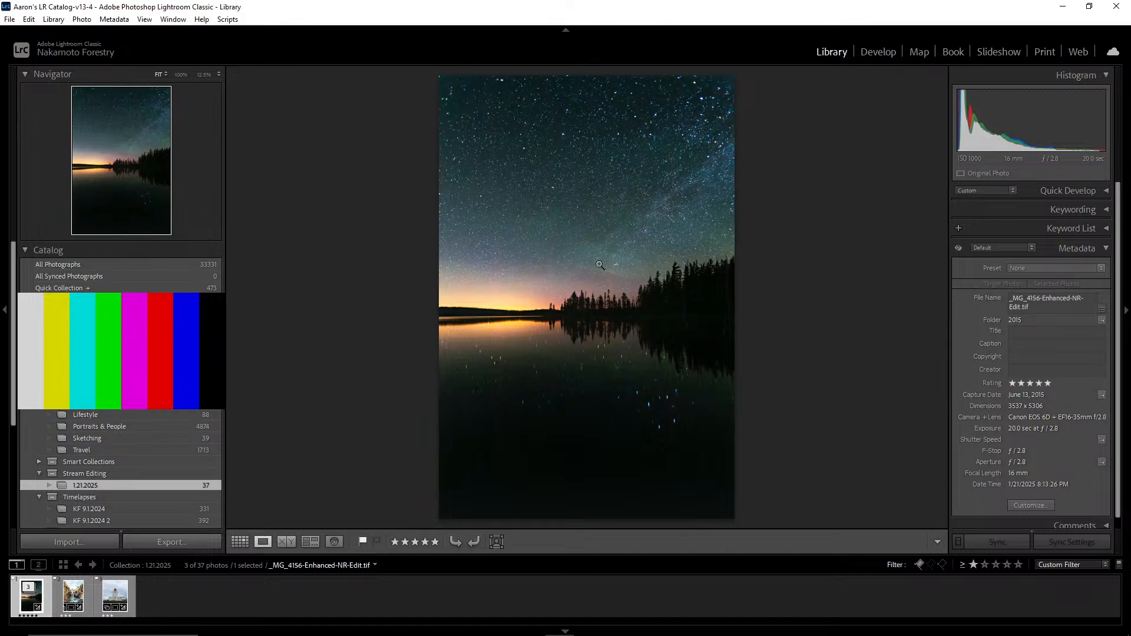
pyautogui.click(240, 541)
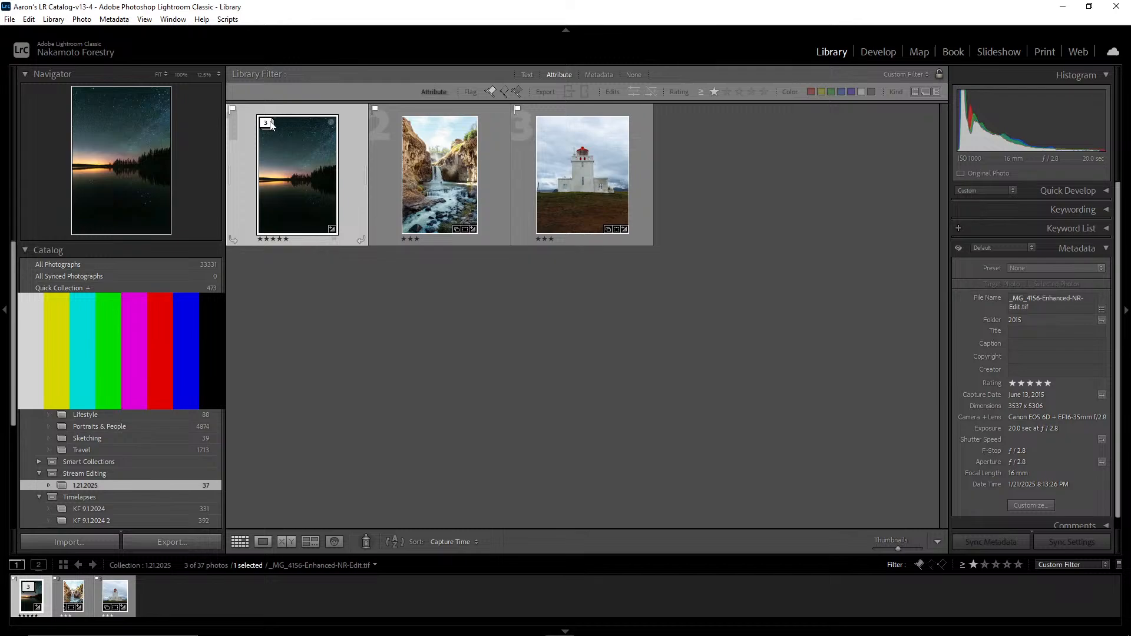
pyautogui.click(269, 122)
pyautogui.doubleClick(573, 197)
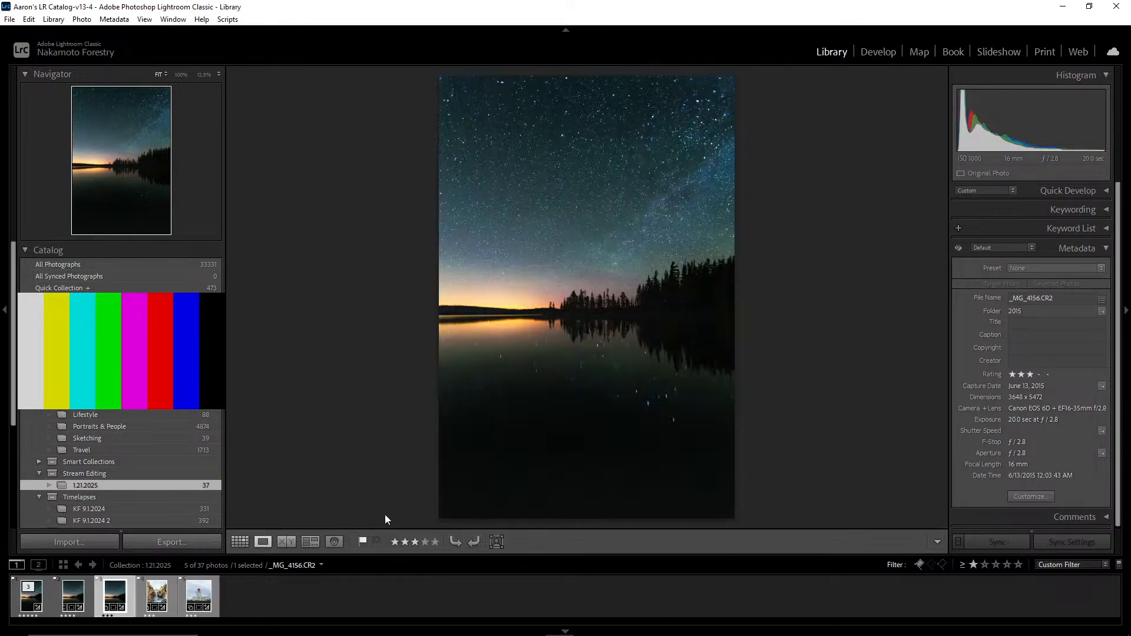
# Compare the original night lake photo before and after its edits in Develop
pyautogui.click(878, 52)
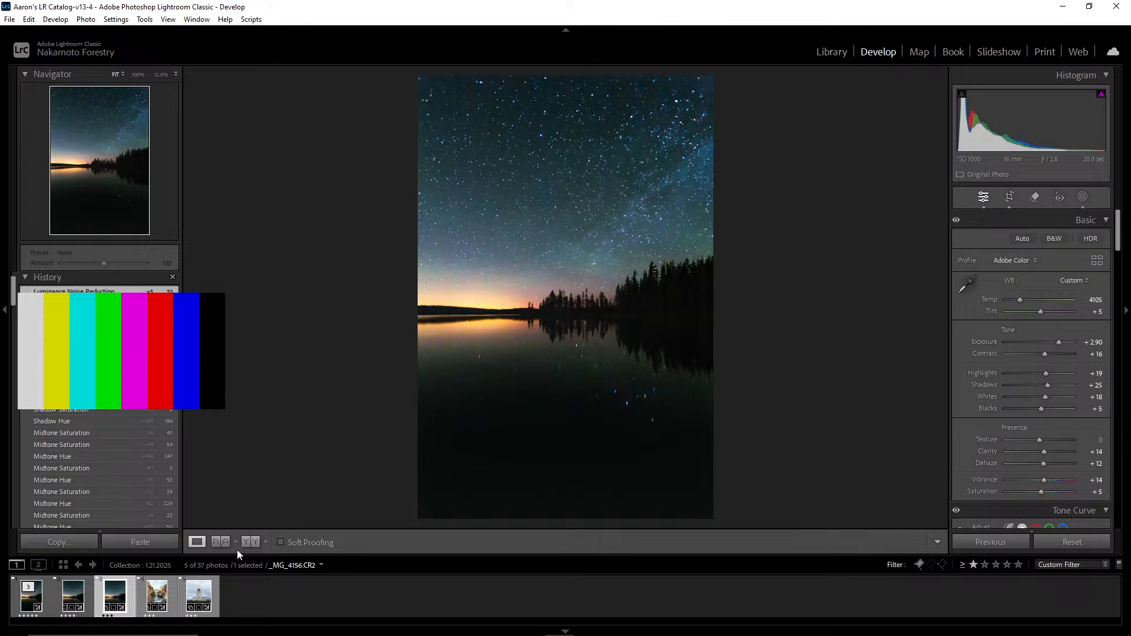
pyautogui.press('y')
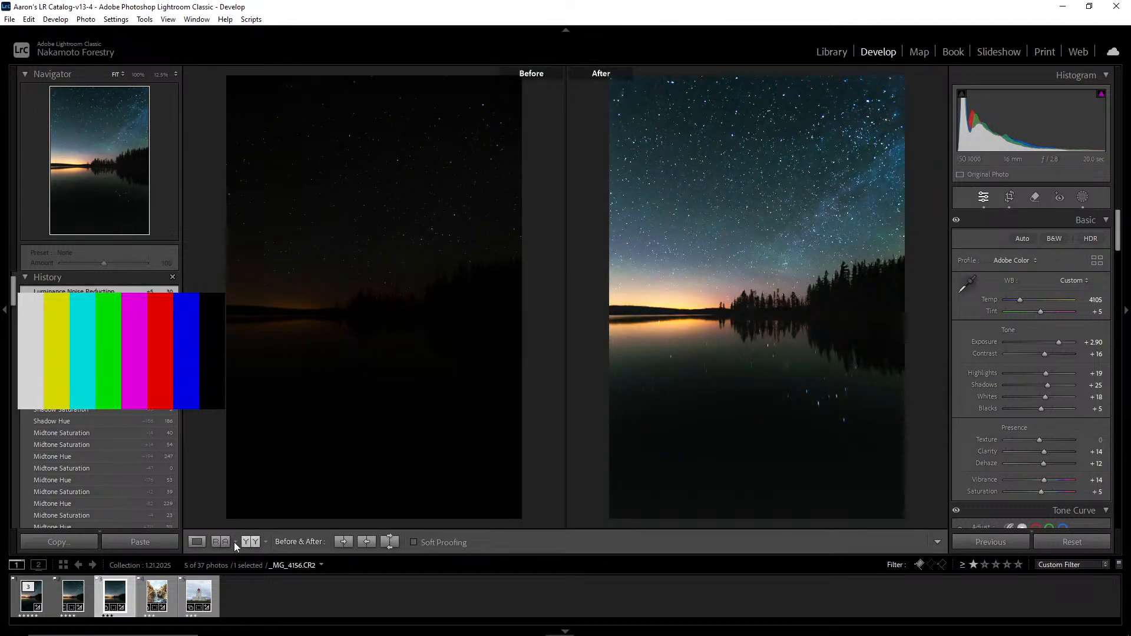
pyautogui.click(203, 539)
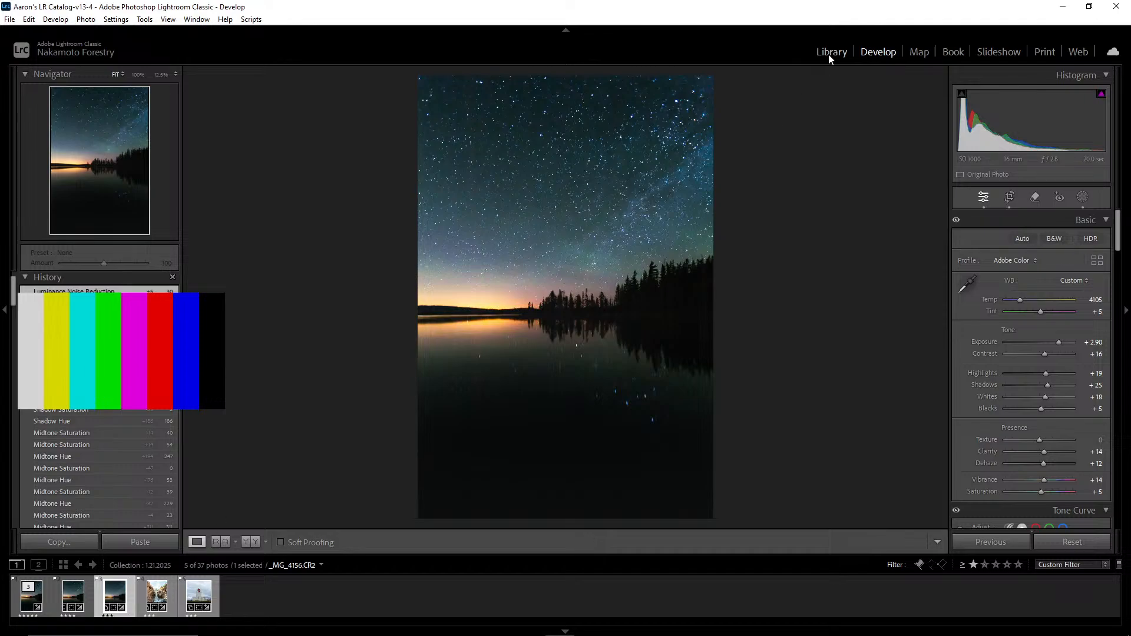
# View the first night lake photo of the stack again, and collapse the stack in the Library grid
pyautogui.click(831, 52)
pyautogui.click(240, 542)
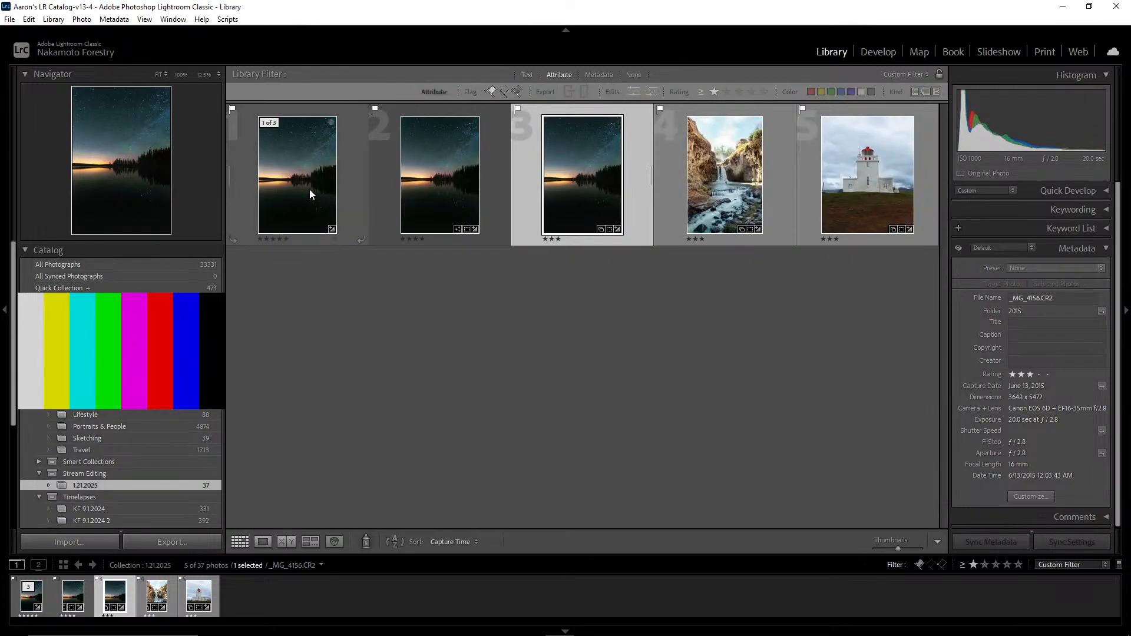
pyautogui.doubleClick(311, 189)
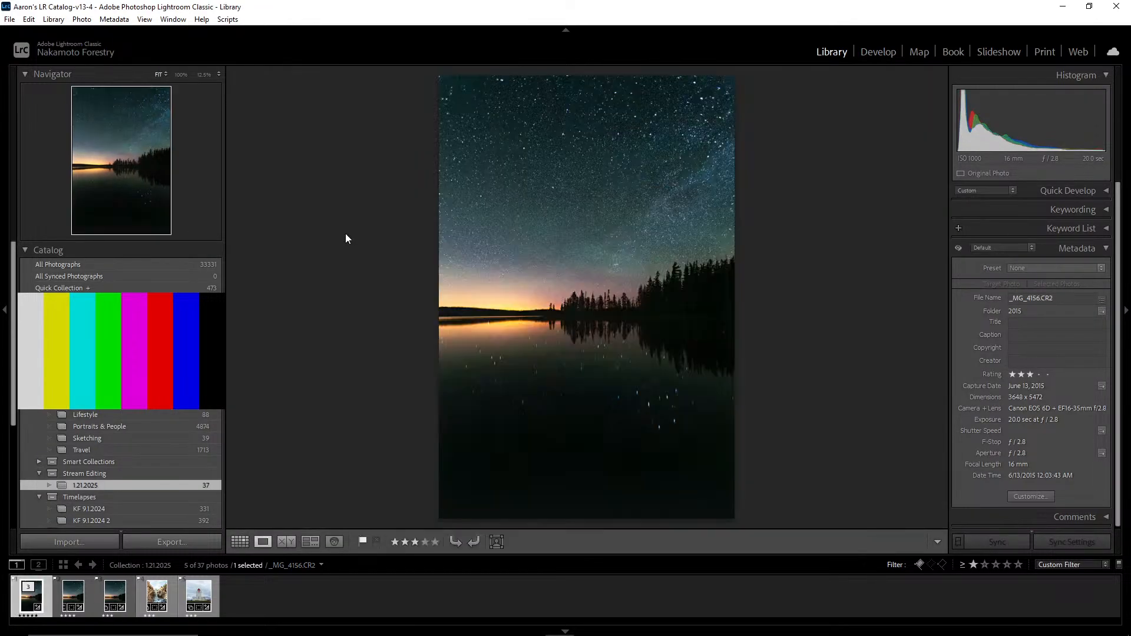
pyautogui.click(242, 547)
pyautogui.click(433, 319)
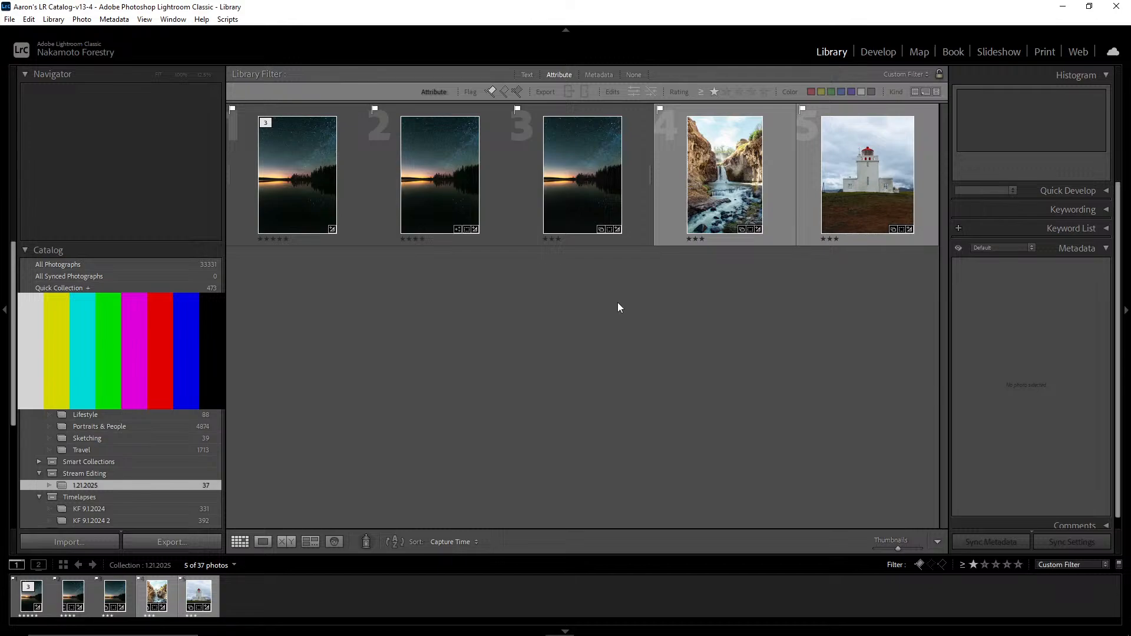
pyautogui.click(265, 128)
# Open the waterfall canyon photo in Develop and compare it before and after its edits
pyautogui.doubleClick(449, 180)
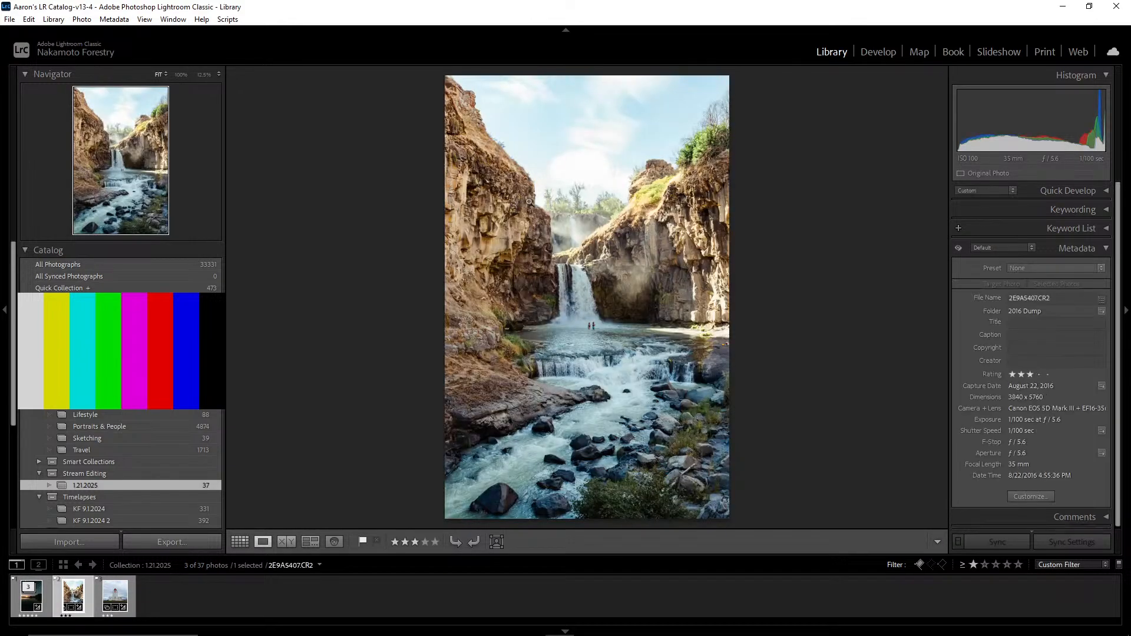
pyautogui.click(877, 51)
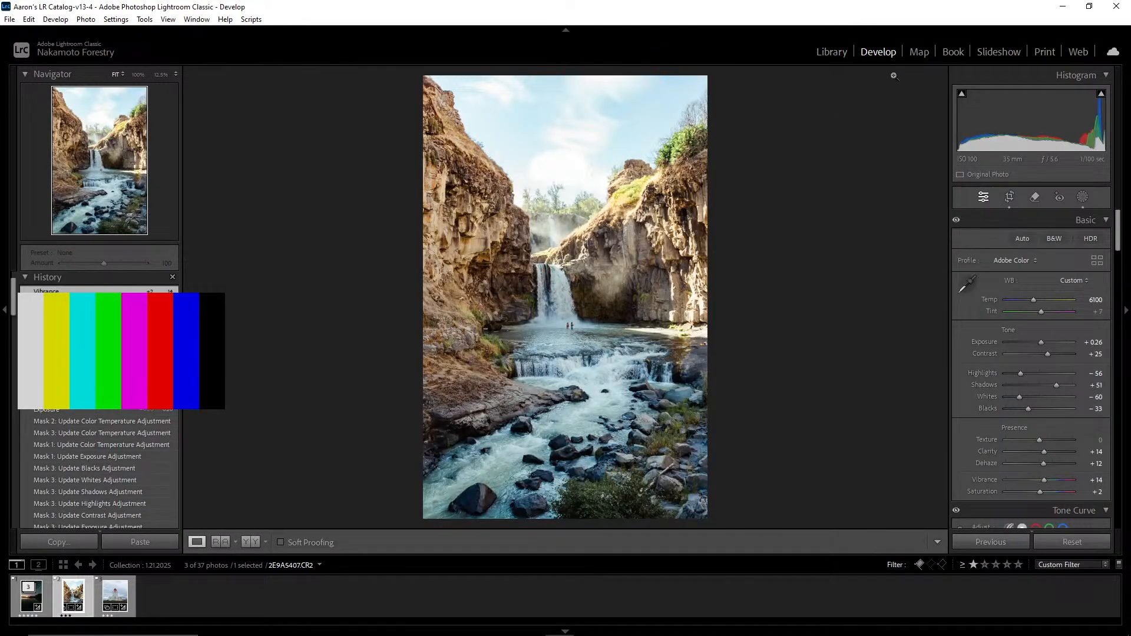
pyautogui.click(251, 542)
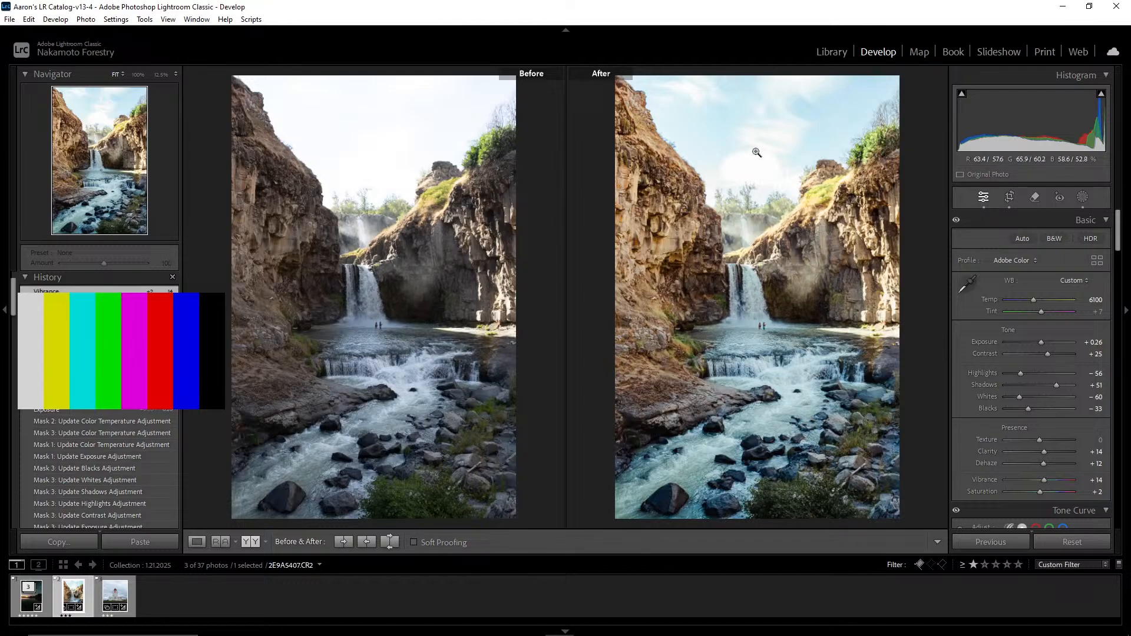
pyautogui.click(196, 542)
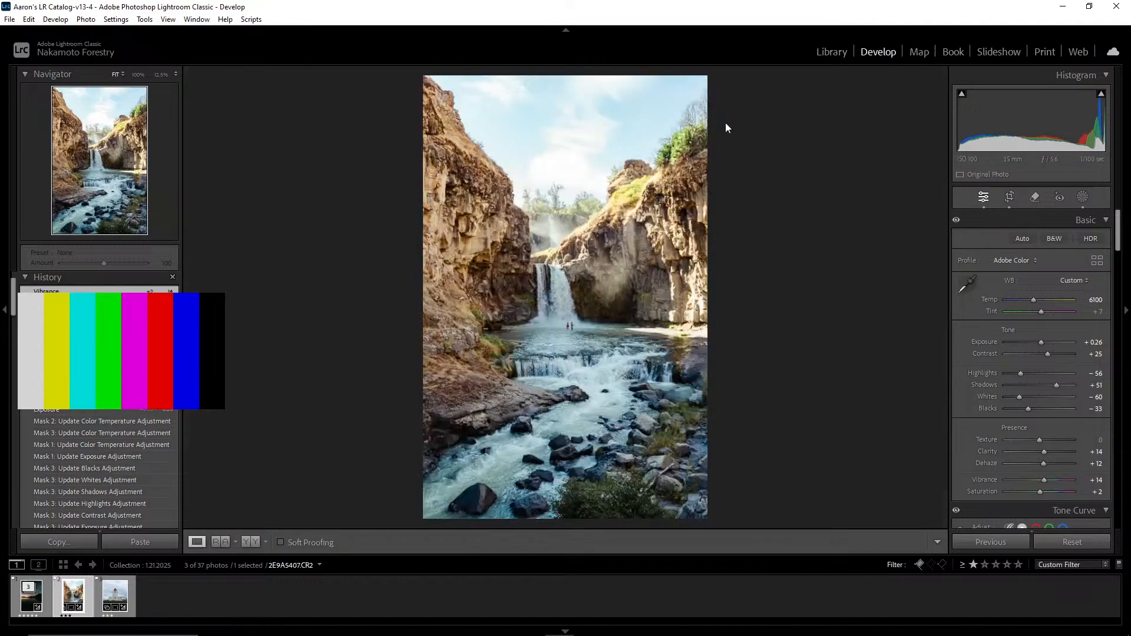
# Return to the filtered Library grid and open the lighthouse photo at full view
pyautogui.click(827, 55)
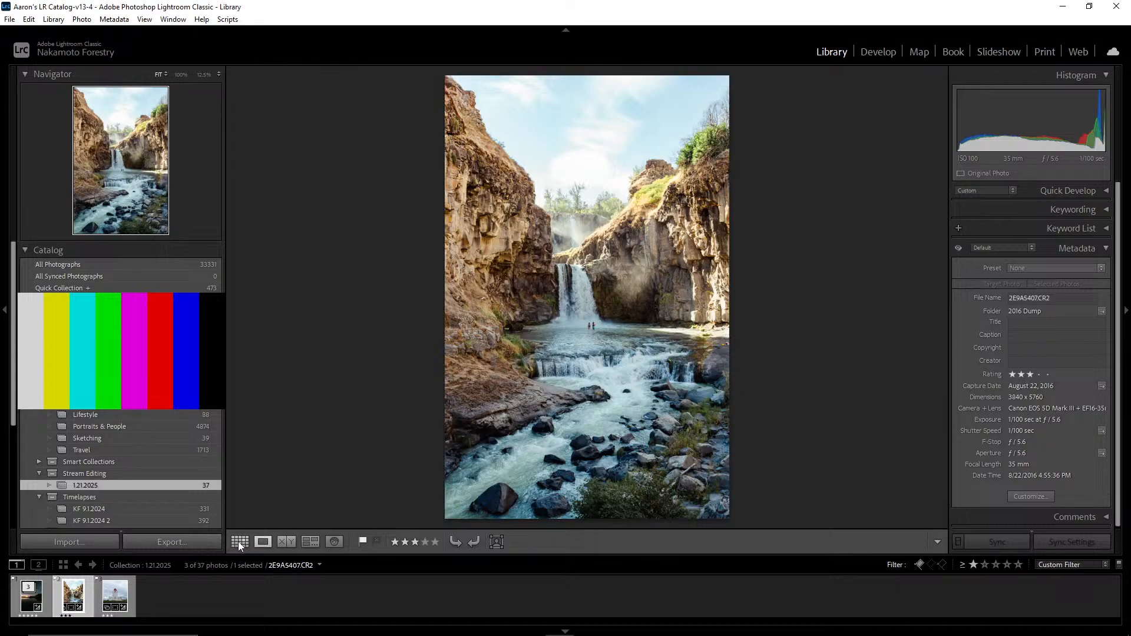
pyautogui.click(239, 542)
pyautogui.click(528, 328)
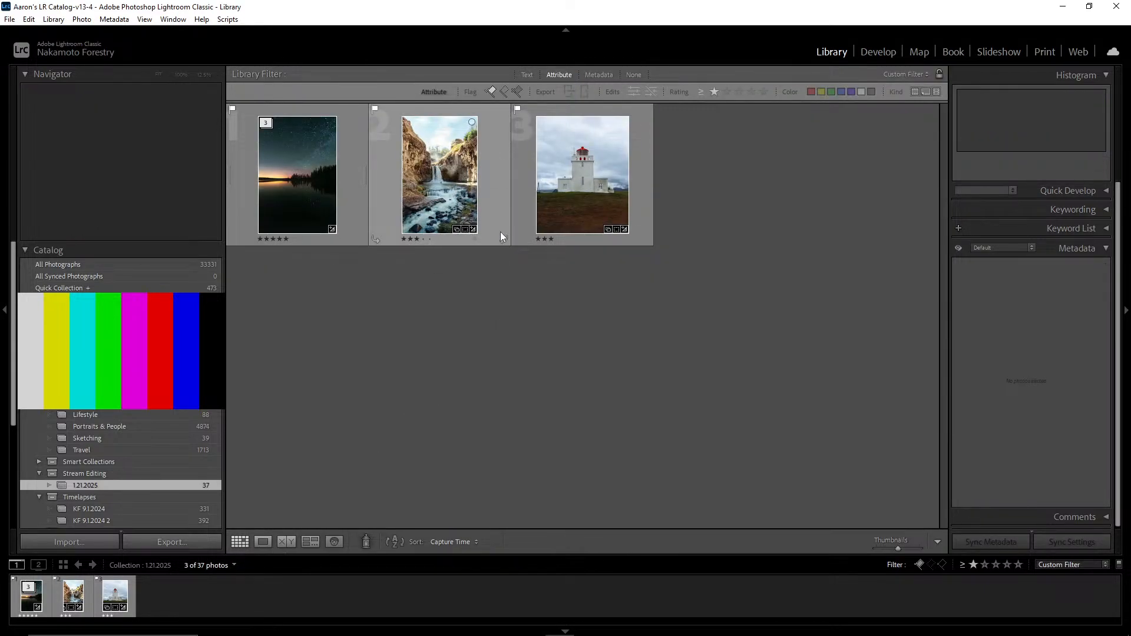
pyautogui.doubleClick(595, 190)
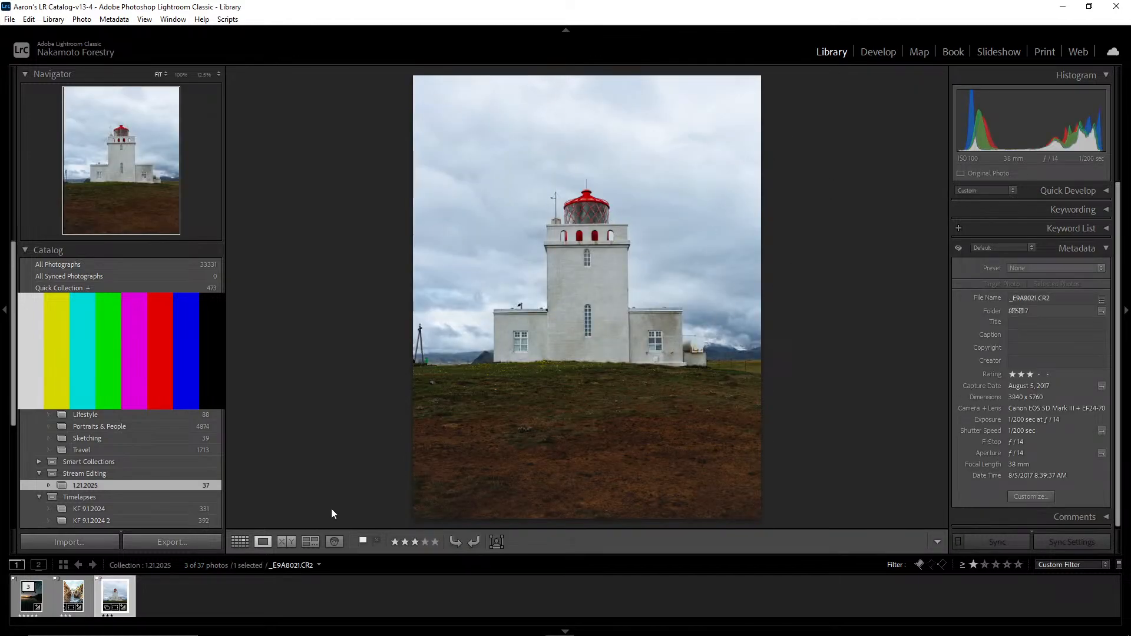
# Open the lighthouse photo in Develop and warm its foreground linear gradient mask to a Temp of about 10
pyautogui.click(239, 541)
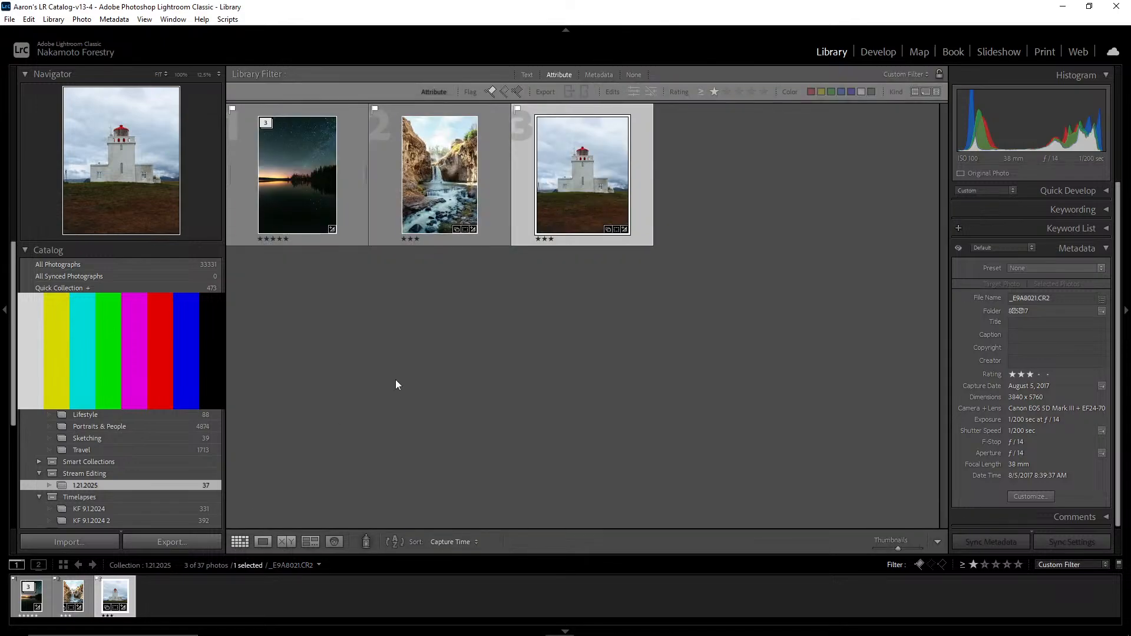
pyautogui.click(397, 383)
pyautogui.doubleClick(610, 162)
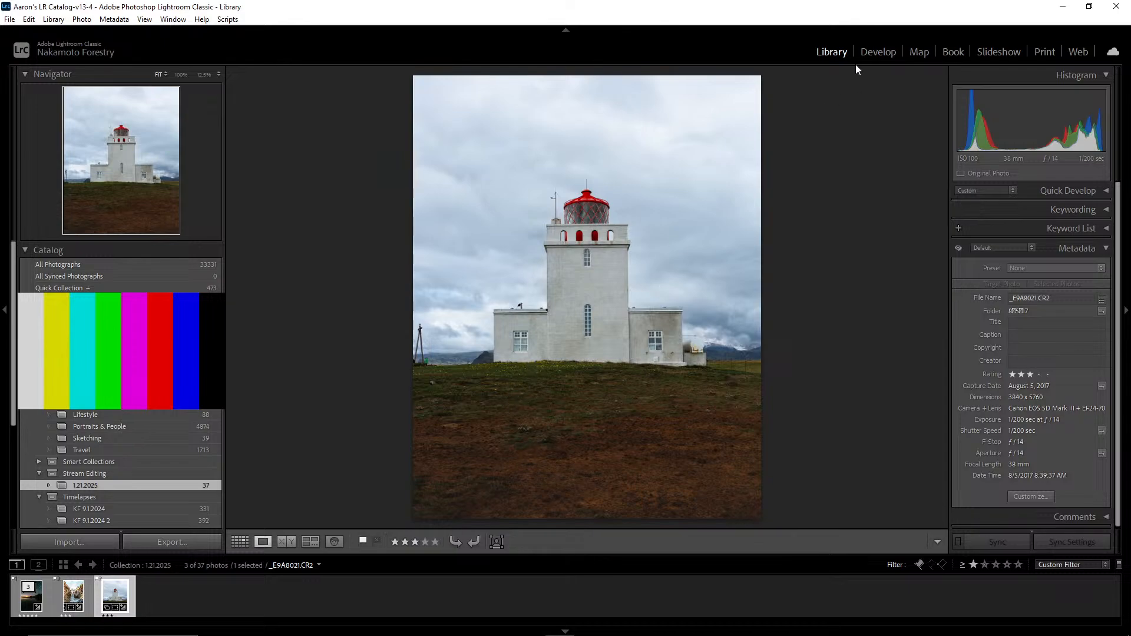
pyautogui.press('d')
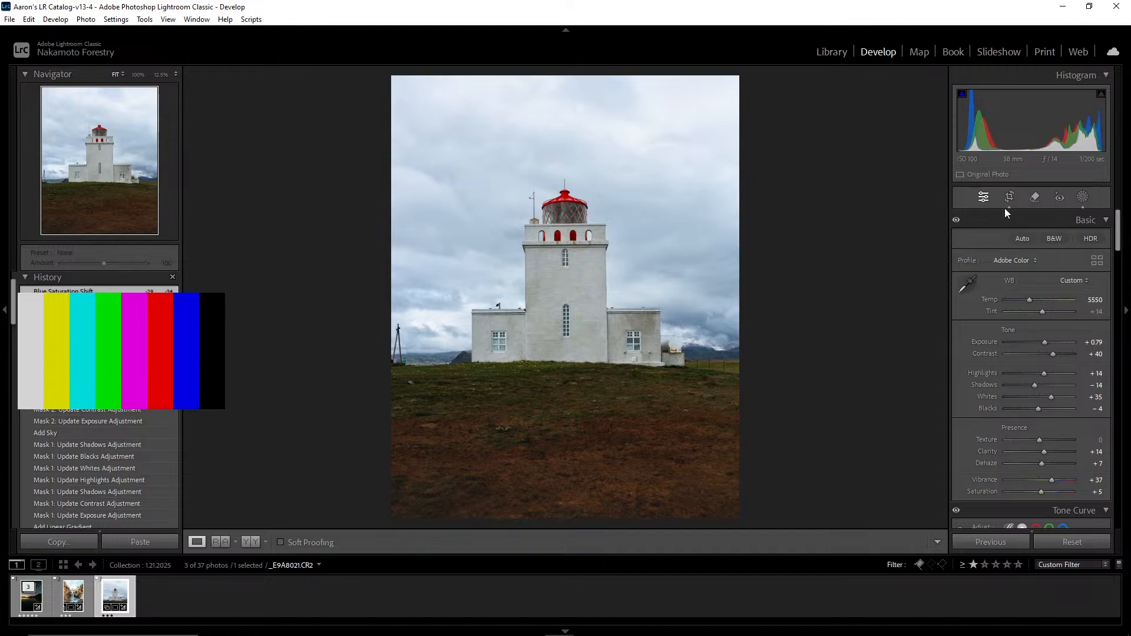
pyautogui.click(1083, 197)
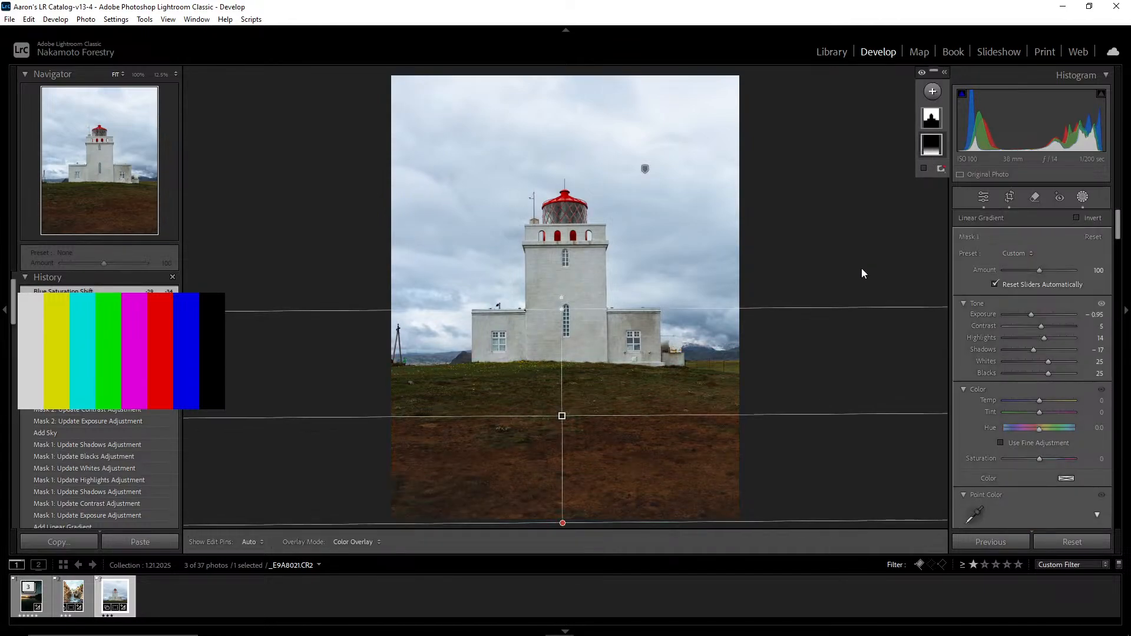
pyautogui.moveTo(1039, 402); pyautogui.dragTo(1046, 401)
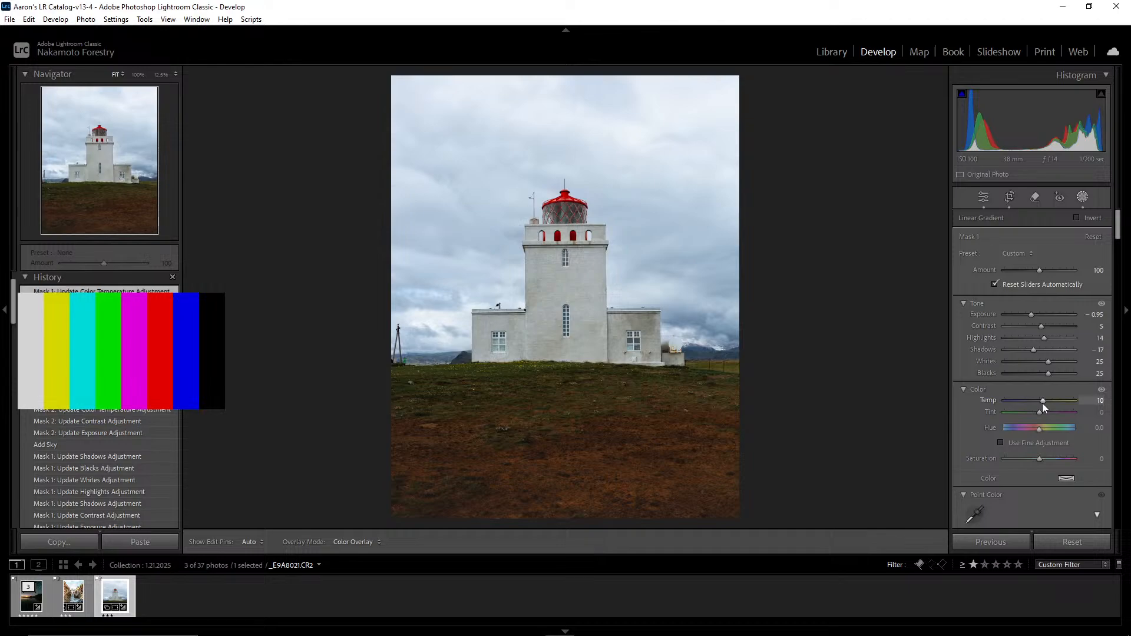
# Adjust the lighthouse photo's greens in the Color Mixer to Hue +44, Saturation −69 and Luminance +58
pyautogui.scroll(-3, 1032, 346)
pyautogui.scroll(-10, 1031, 373)
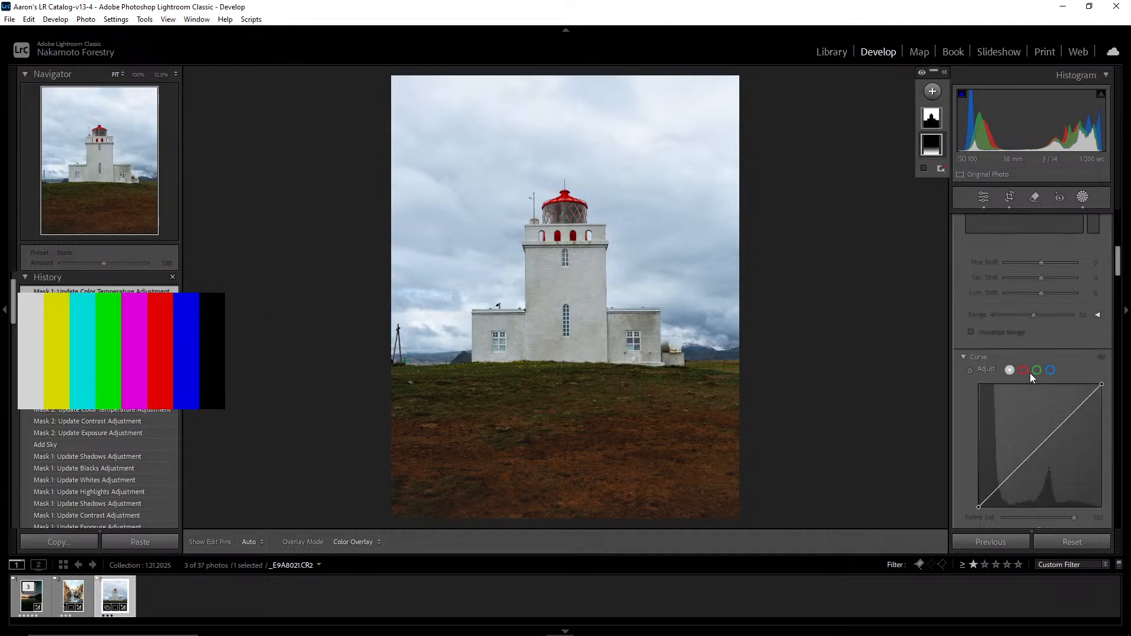
pyautogui.scroll(-5, 1032, 382)
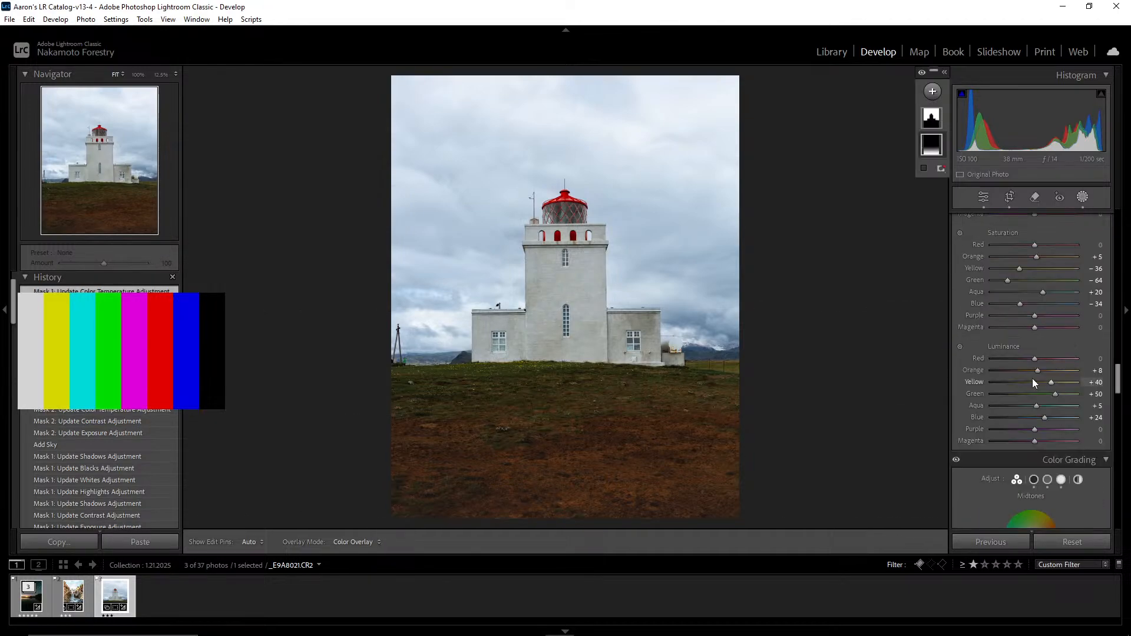
pyautogui.scroll(2, 1033, 381)
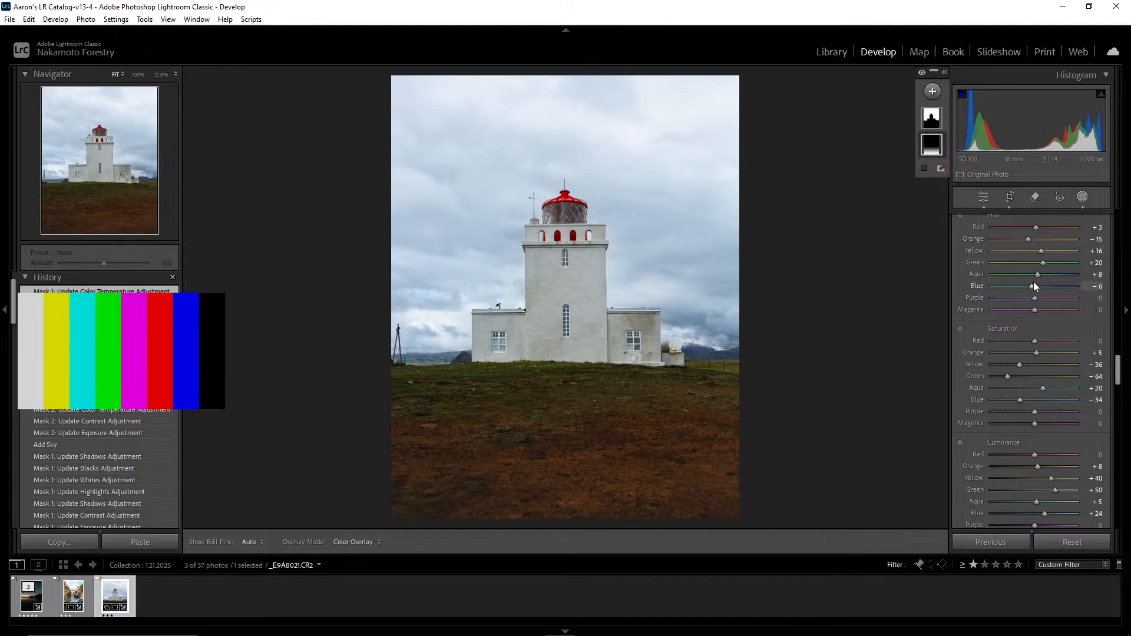
pyautogui.moveTo(1043, 263); pyautogui.dragTo(1055, 264)
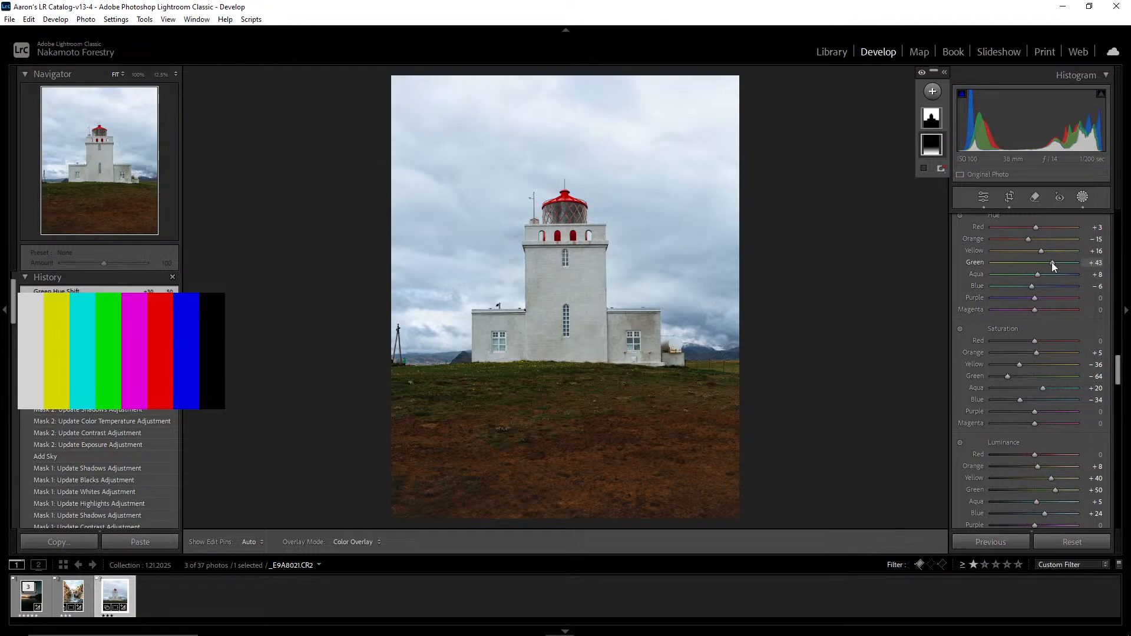
pyautogui.moveTo(1006, 374)
pyautogui.mouseDown()
pyautogui.moveTo(1024, 375)
pyautogui.moveTo(988, 381)
pyautogui.moveTo(1004, 382)
pyautogui.mouseUp()
pyautogui.scroll(-3, 1054, 404)
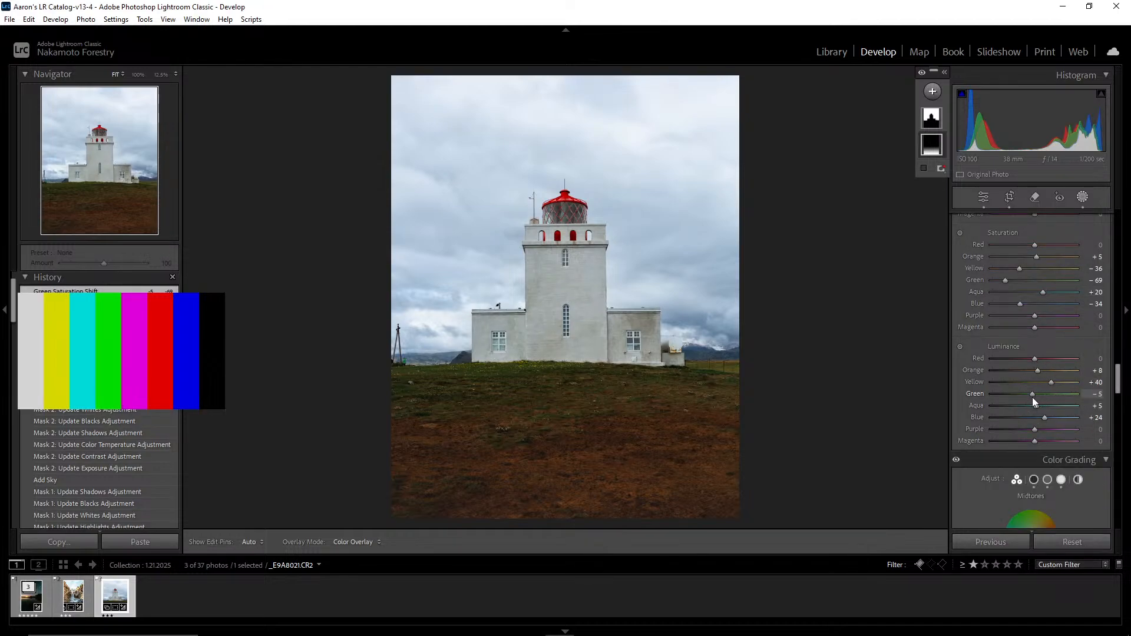
pyautogui.moveTo(1033, 397); pyautogui.dragTo(1058, 401)
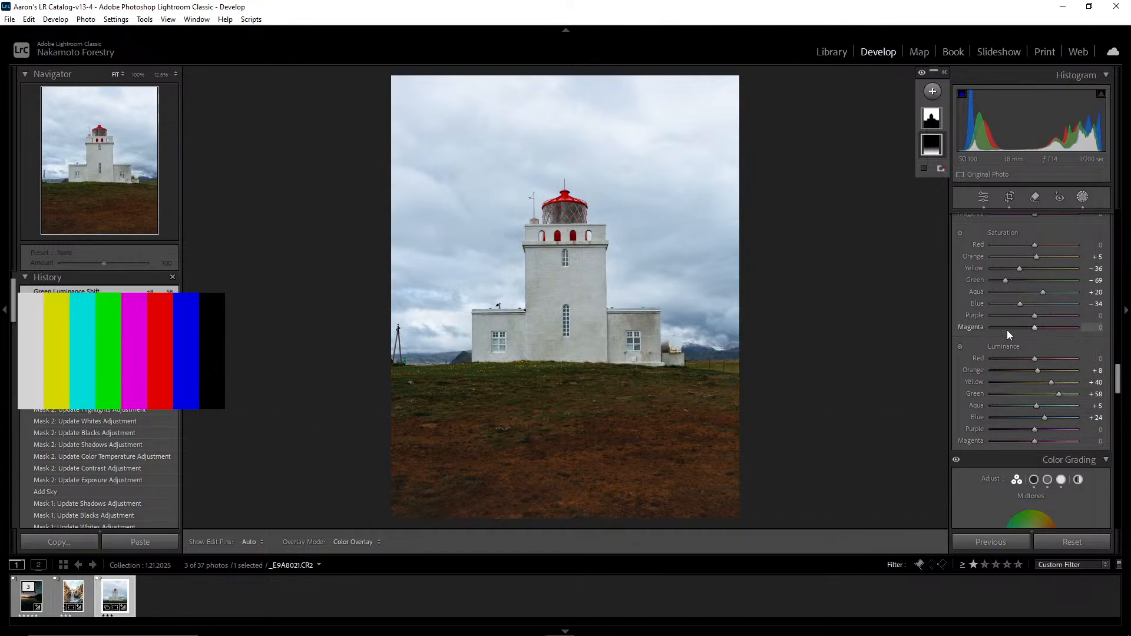
pyautogui.scroll(-5, 1009, 288)
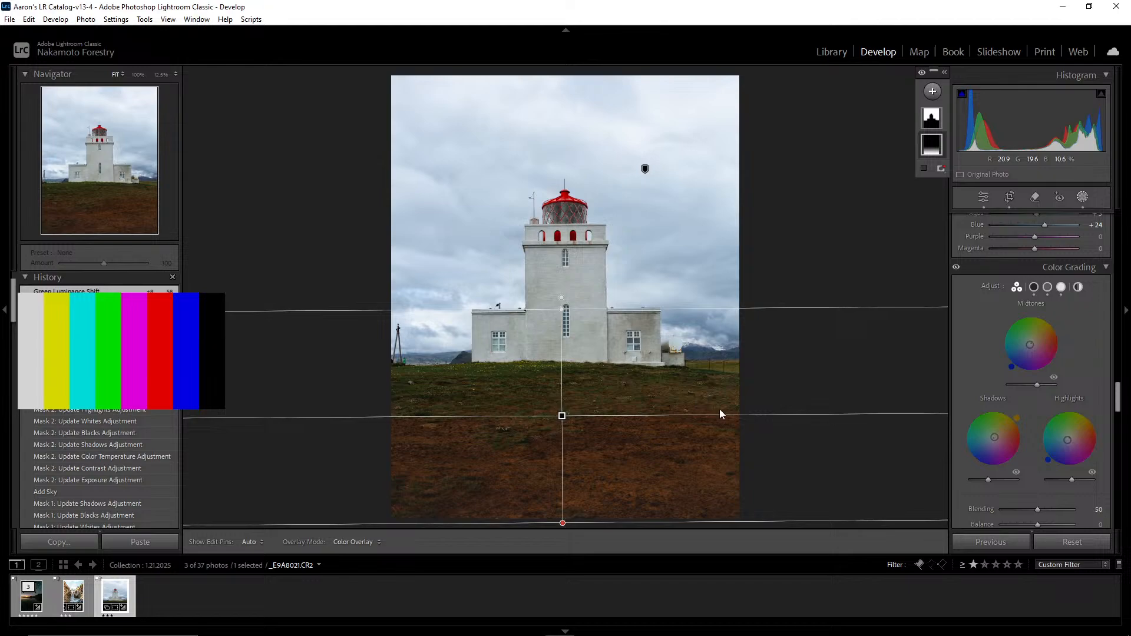
# Set the lighthouse photo's Yellow luminance to +92 and its Orange luminance to −30 in the Color Mixer
pyautogui.click(831, 52)
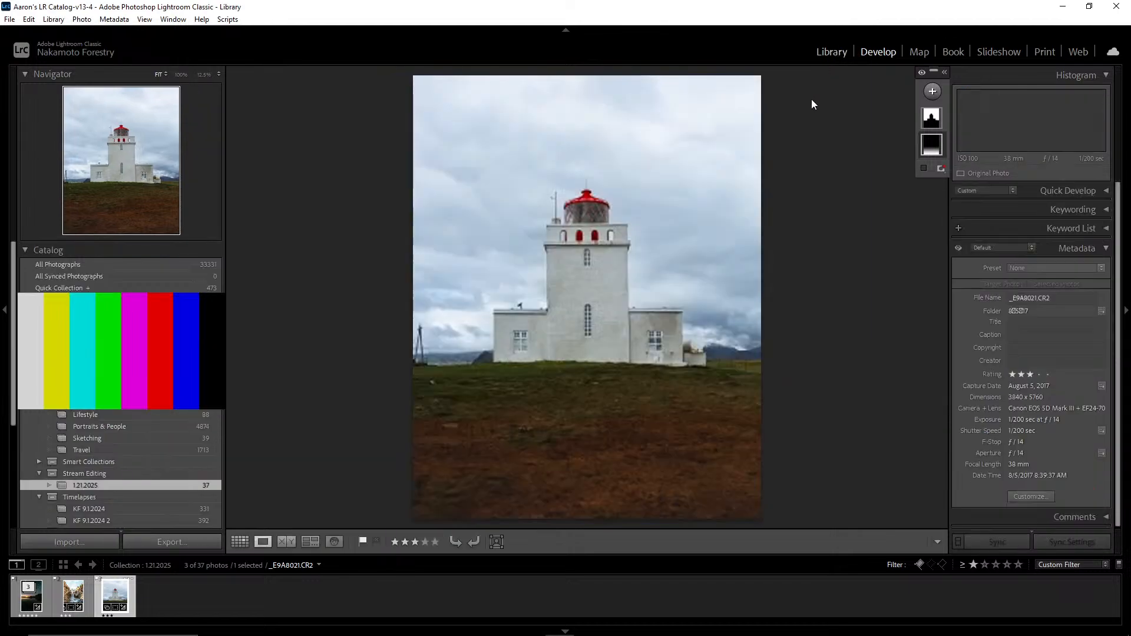
pyautogui.click(876, 52)
pyautogui.scroll(6, 1034, 396)
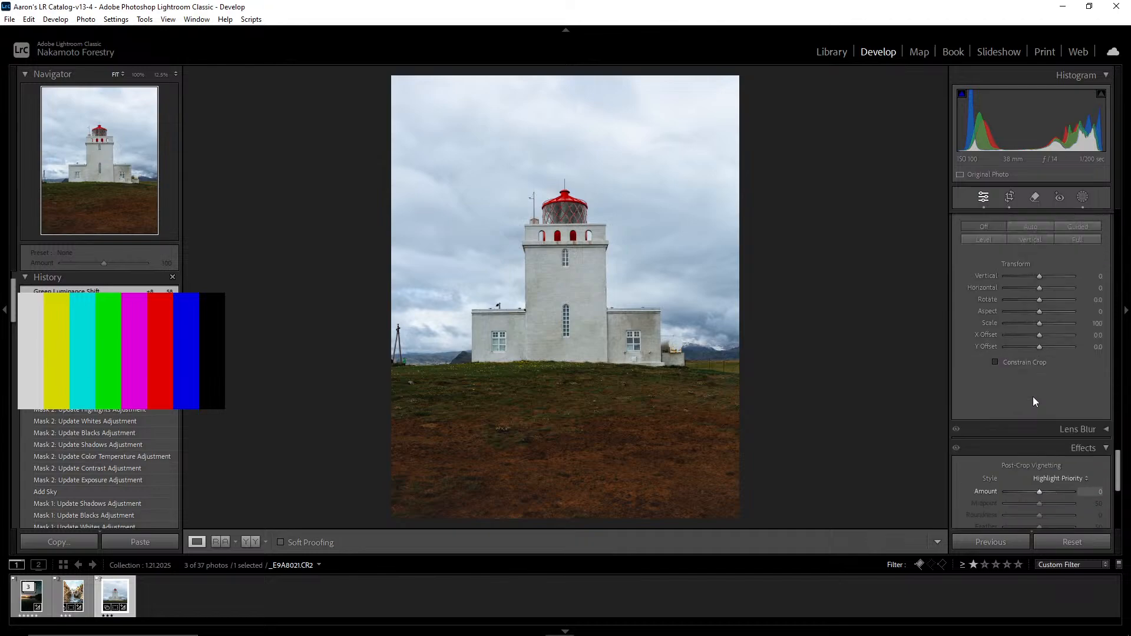
pyautogui.scroll(15, 1020, 395)
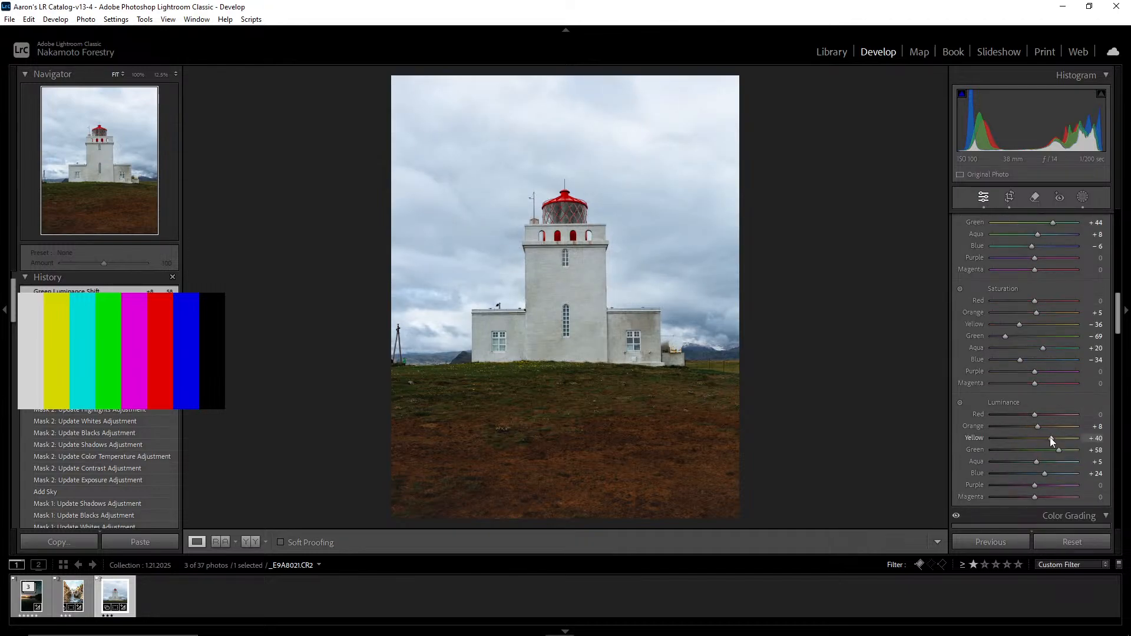
pyautogui.moveTo(1050, 438); pyautogui.dragTo(1076, 439)
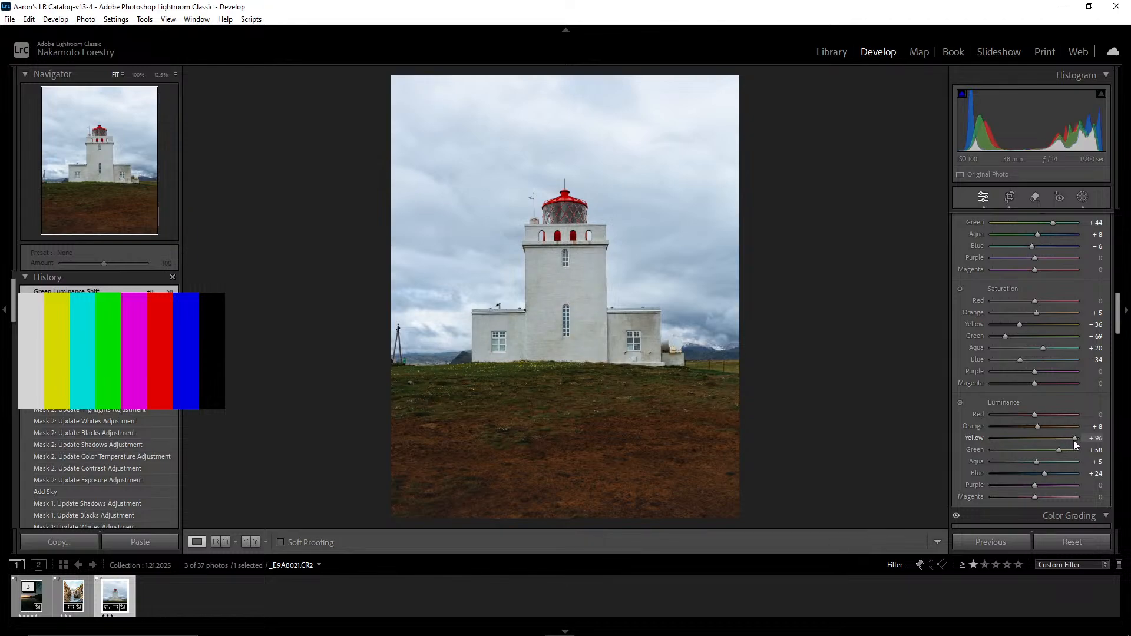
pyautogui.moveTo(1038, 425); pyautogui.dragTo(1012, 430)
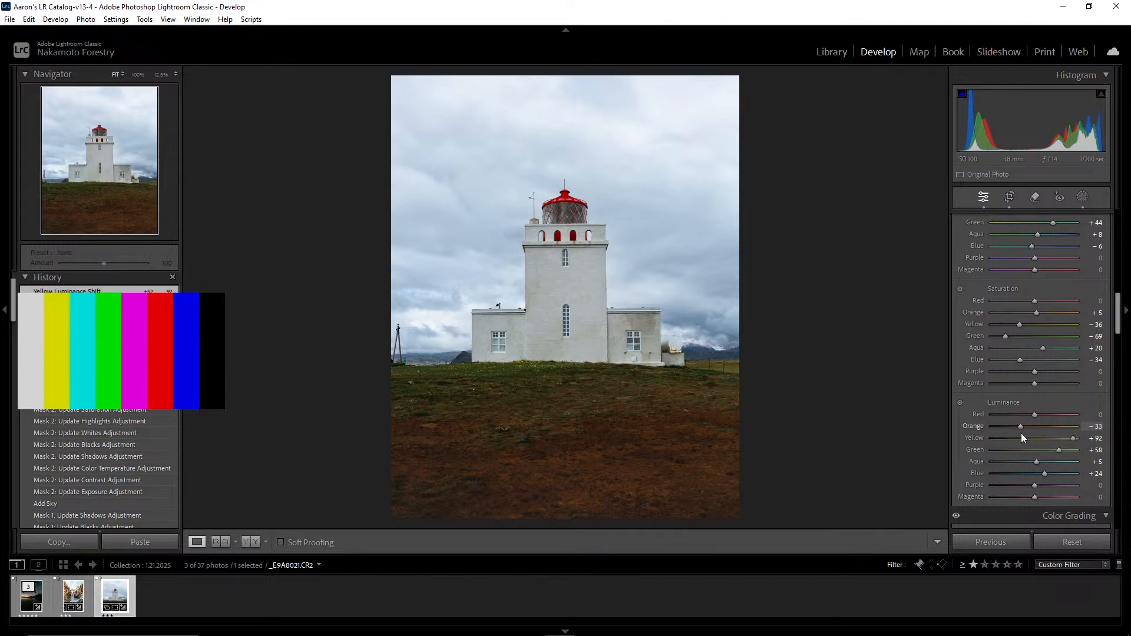
pyautogui.moveTo(1023, 434); pyautogui.dragTo(1023, 433)
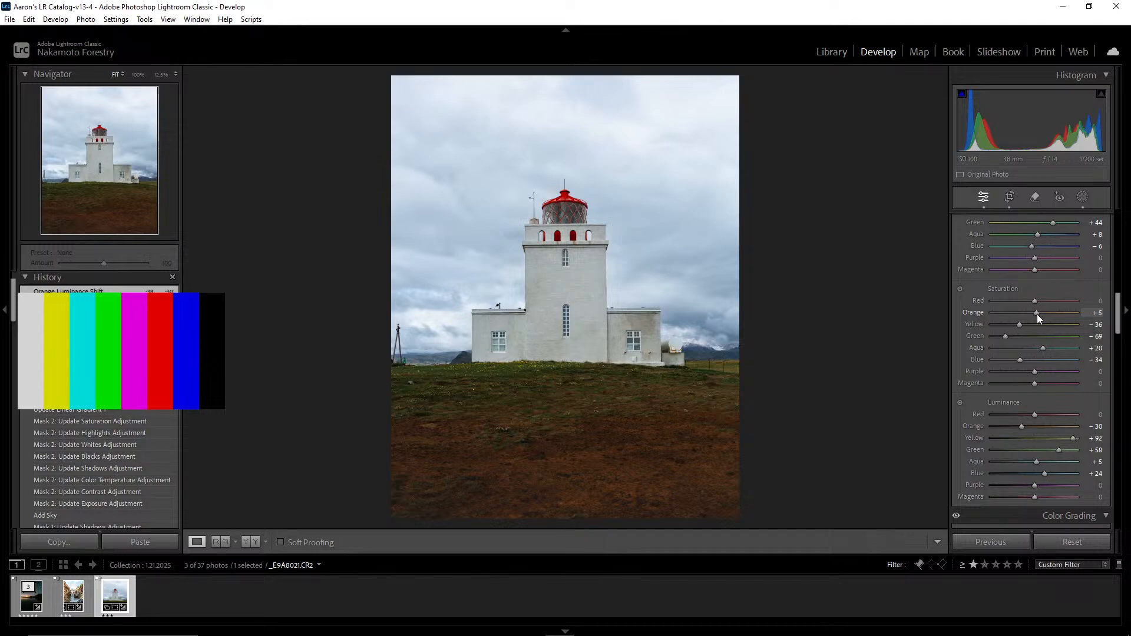
# Set the Color Mixer saturation to +10 for Red, +12 for Orange, −58 for Yellow and −83 for Green
pyautogui.moveTo(1037, 313); pyautogui.dragTo(1011, 326)
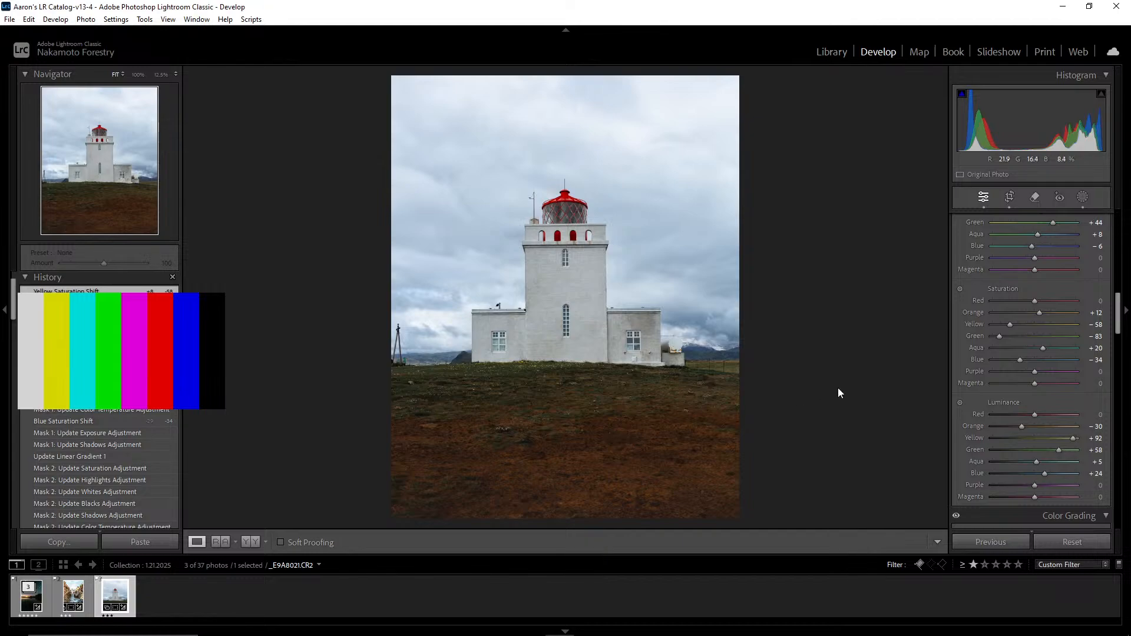
pyautogui.scroll(2, 1033, 328)
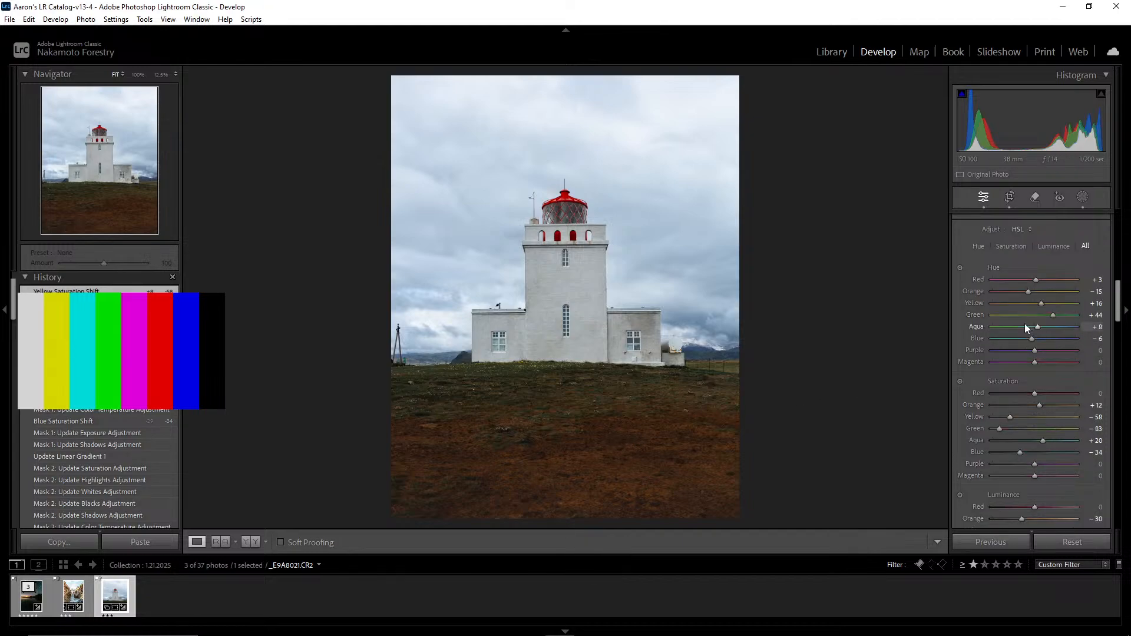
pyautogui.moveTo(1037, 393)
pyautogui.mouseDown()
pyautogui.moveTo(978, 394)
pyautogui.moveTo(1044, 400)
pyautogui.mouseUp()
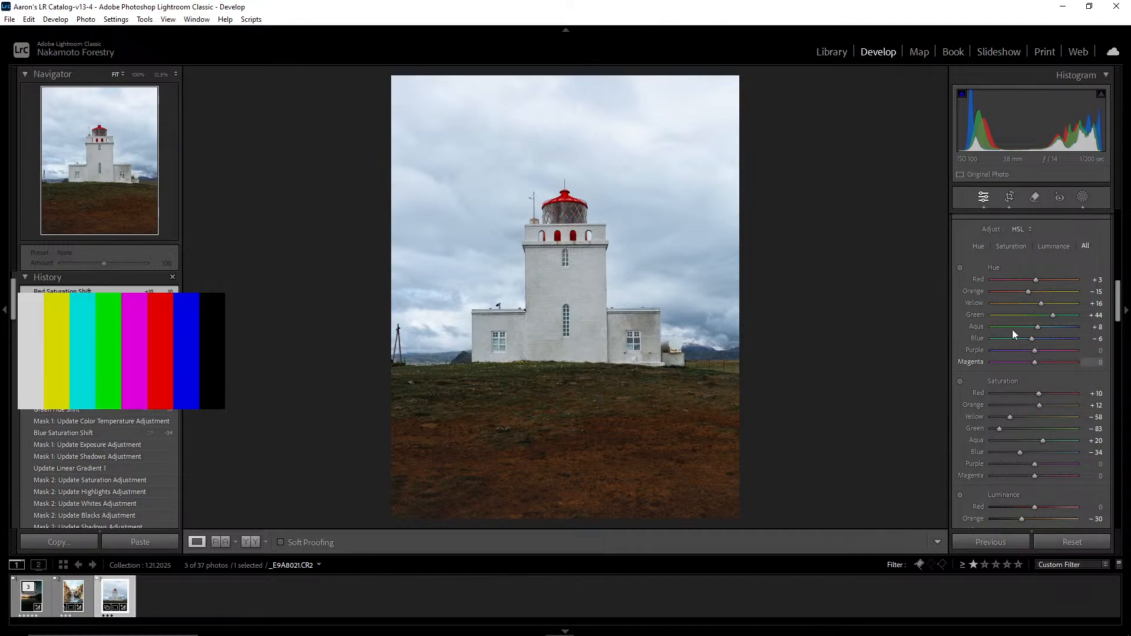
# Examine the grass and flowers at the base of the lighthouse at 100%, and return to the fitted view
pyautogui.scroll(-3, 1012, 339)
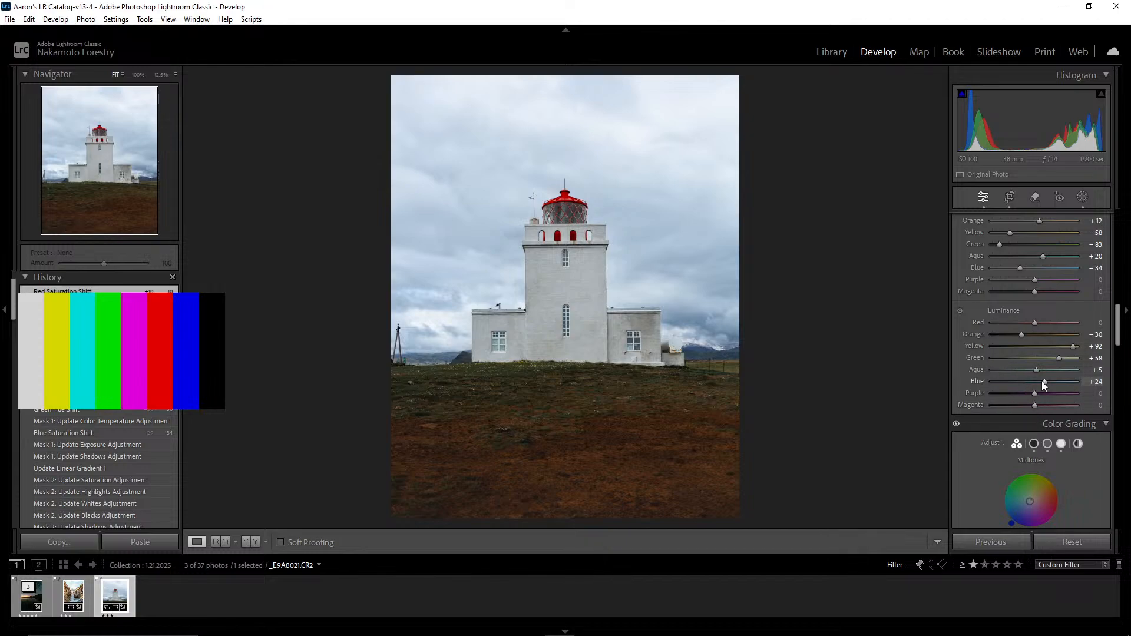
pyautogui.scroll(10, 1001, 372)
pyautogui.click(598, 375)
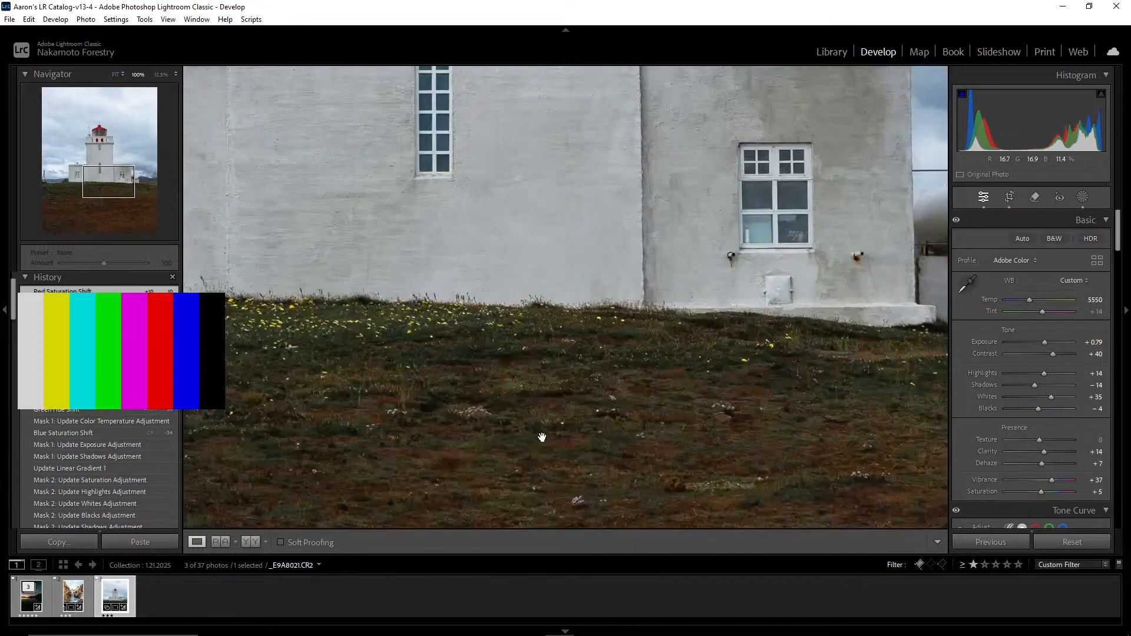
pyautogui.moveTo(569, 421); pyautogui.dragTo(626, 332)
pyautogui.moveTo(553, 397); pyautogui.dragTo(656, 395)
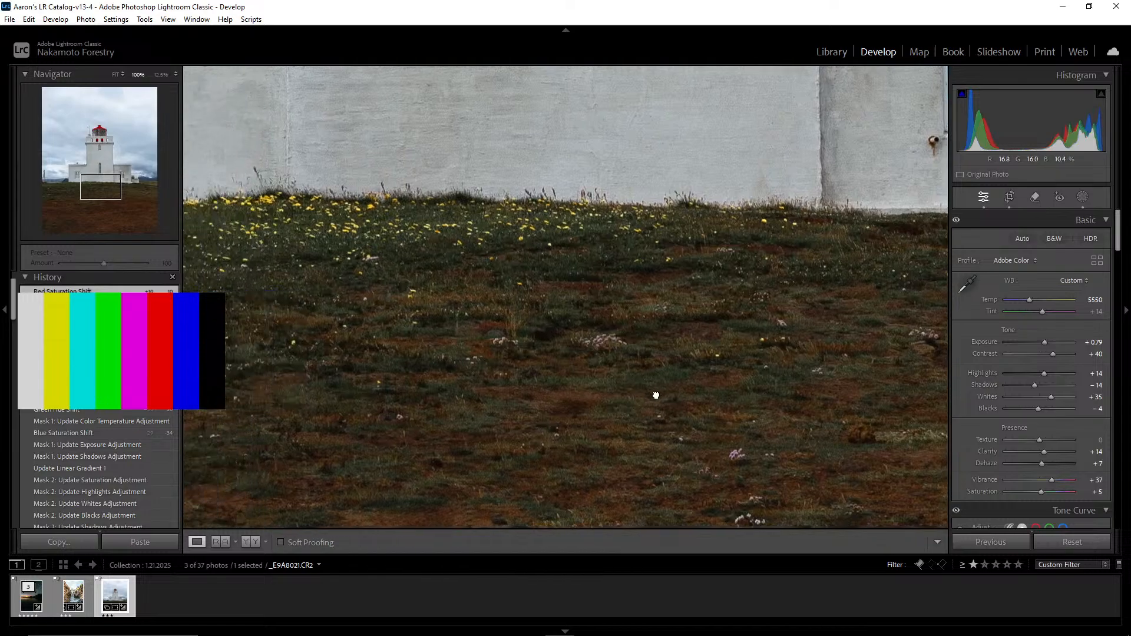
pyautogui.moveTo(505, 384); pyautogui.dragTo(656, 397)
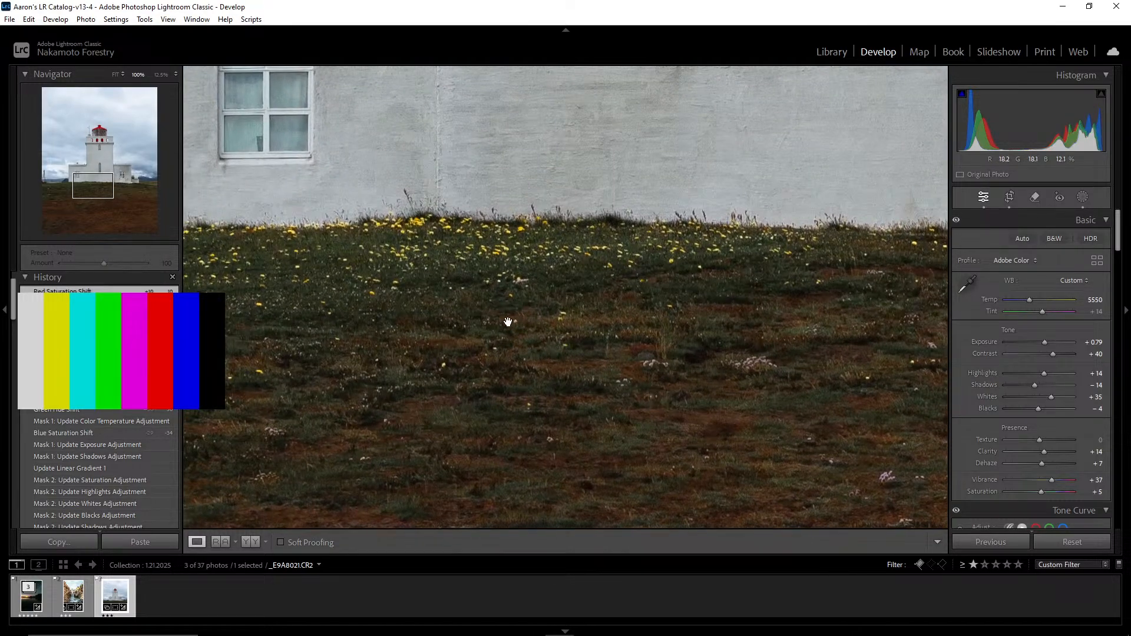
pyautogui.click(616, 334)
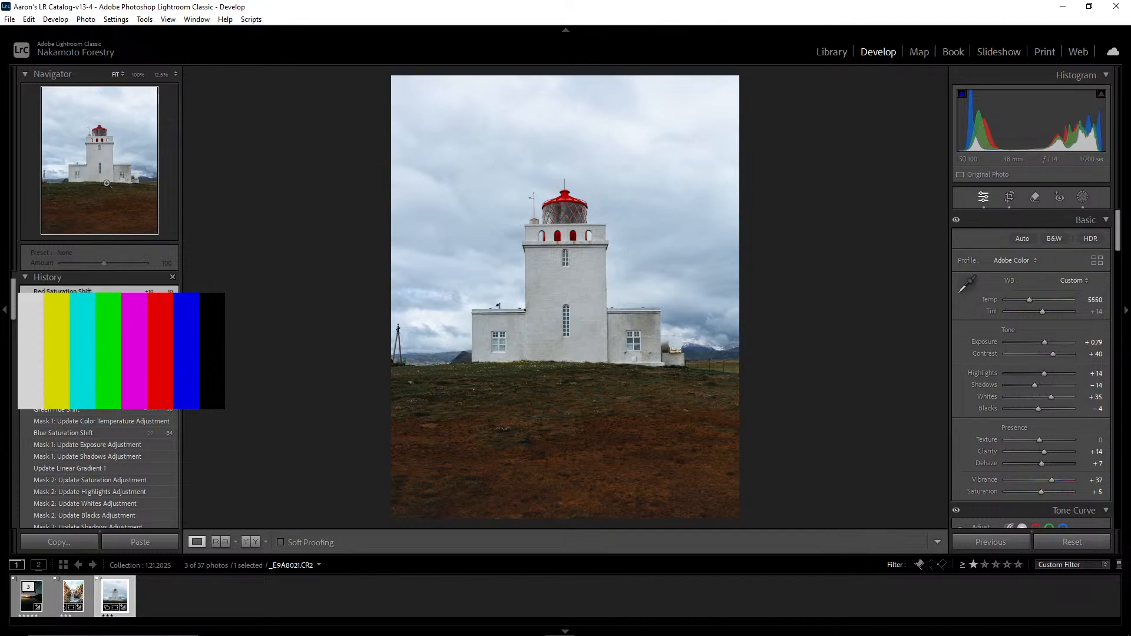
# Return to the filtered Library grid and deselect the lighthouse photo
pyautogui.click(831, 52)
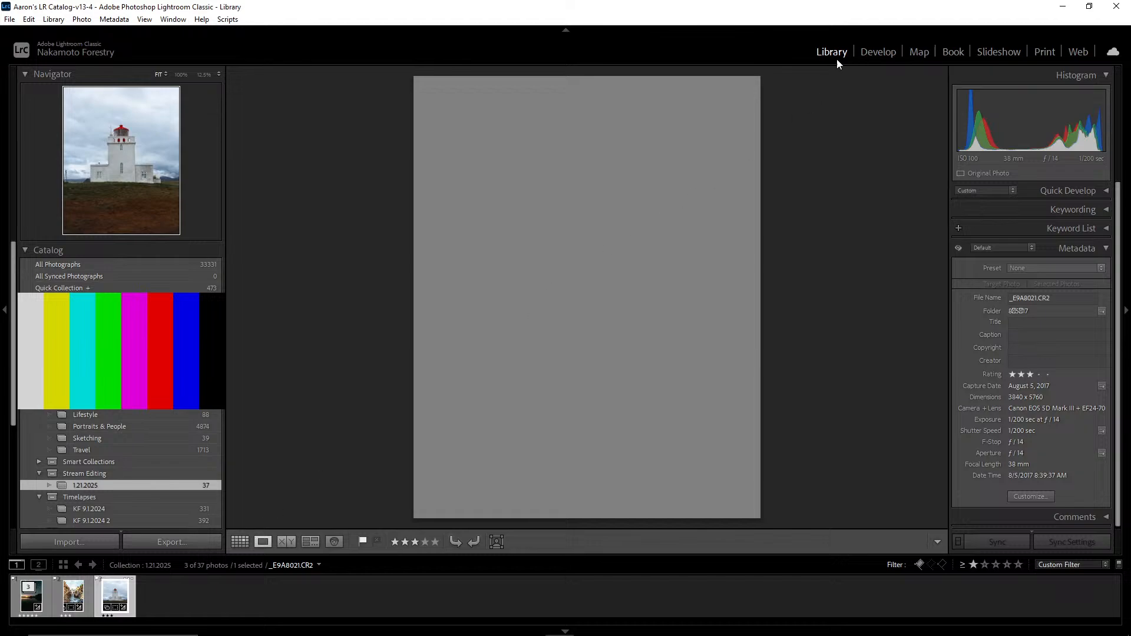
pyautogui.click(240, 542)
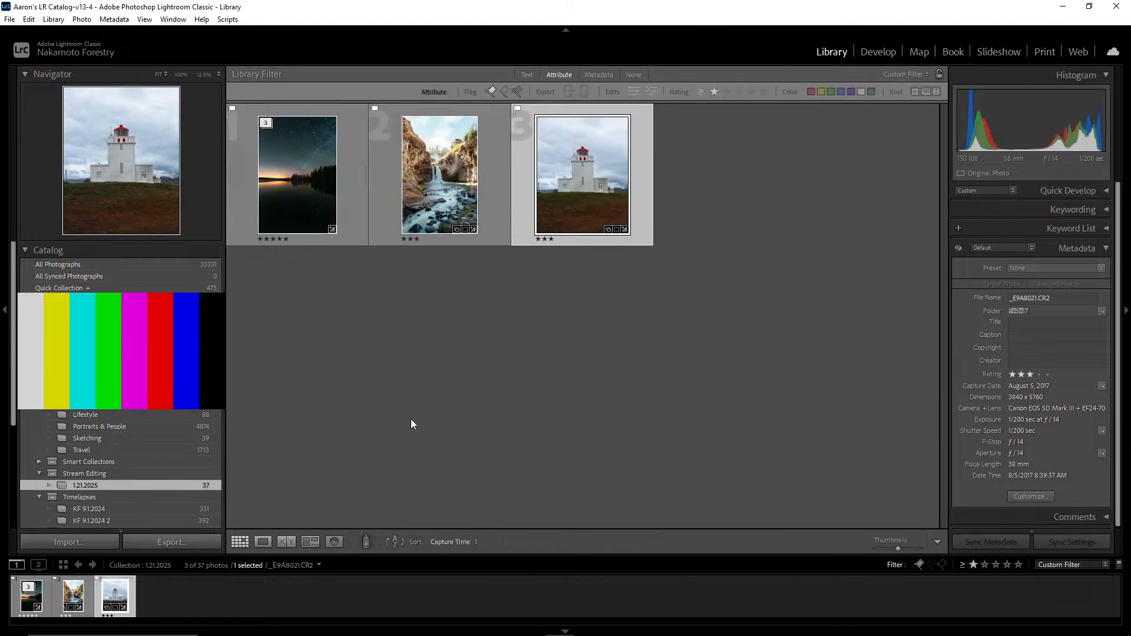
pyautogui.click(493, 346)
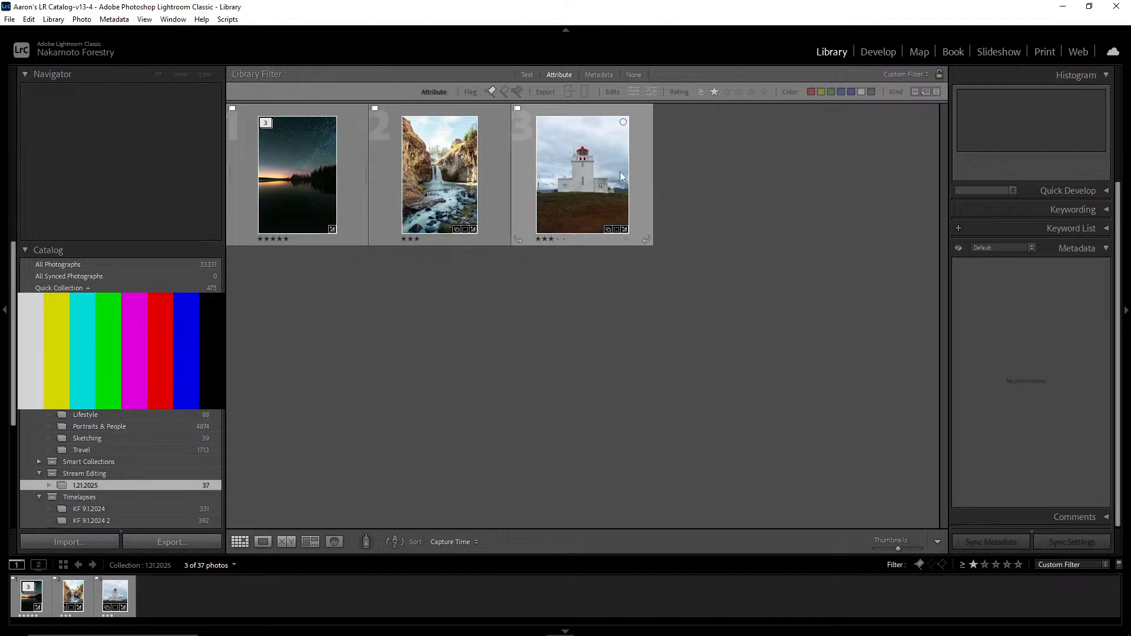
# Remove the star rating from the collection filter, keeping only the flagged filter, and look through the photos with none selected
pyautogui.moveTo(613, 167)
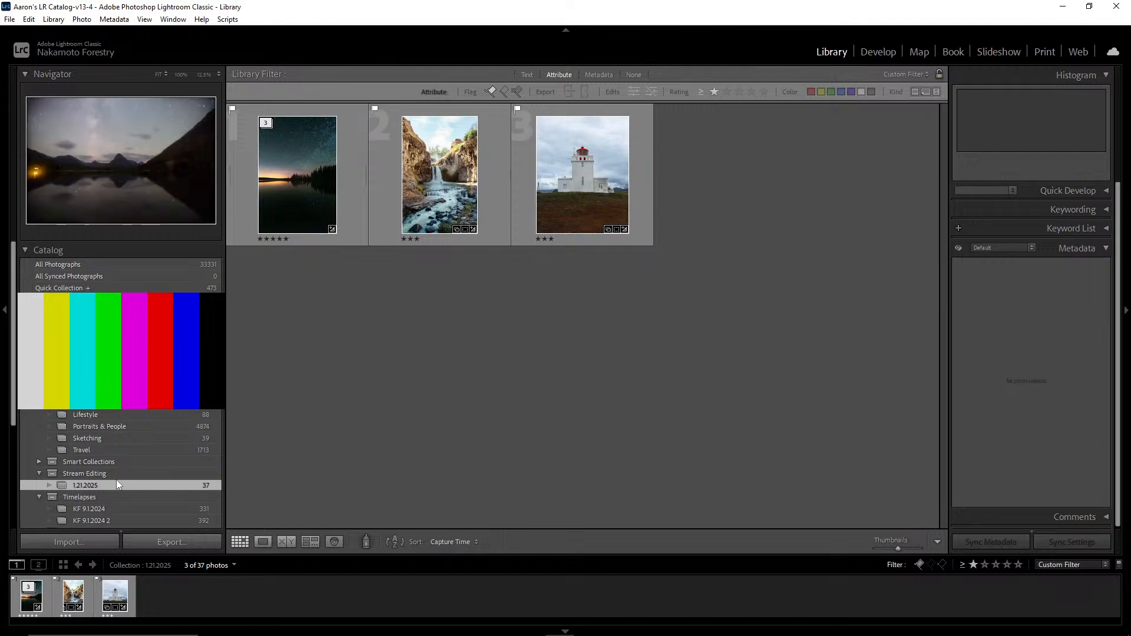
pyautogui.scroll(-3, 145, 461)
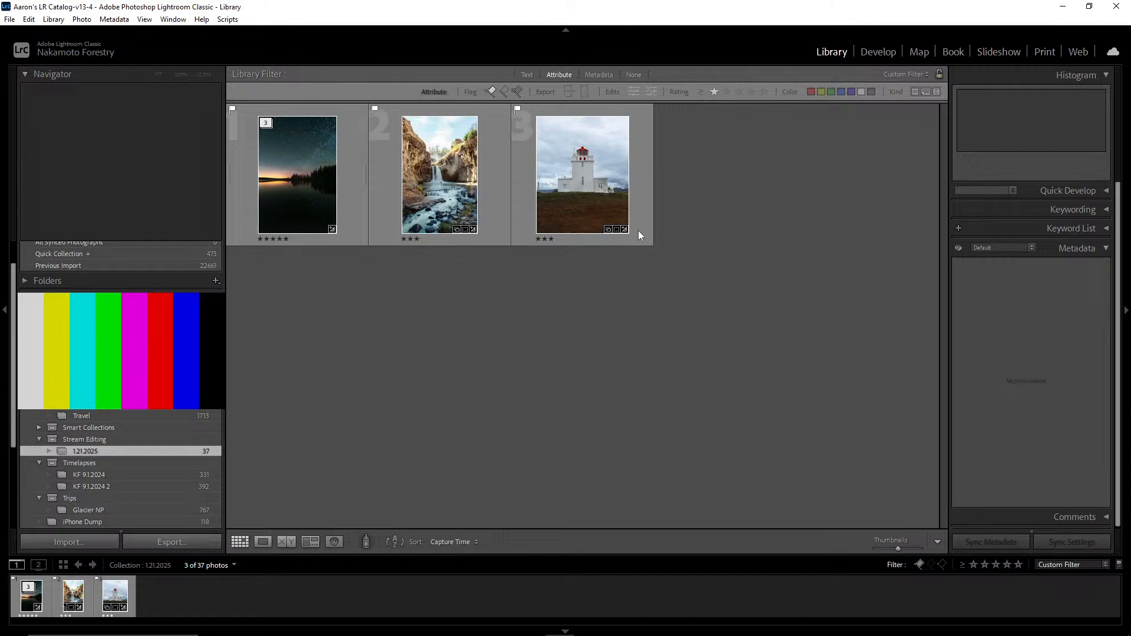
pyautogui.hotkey('ctrl', 'l')
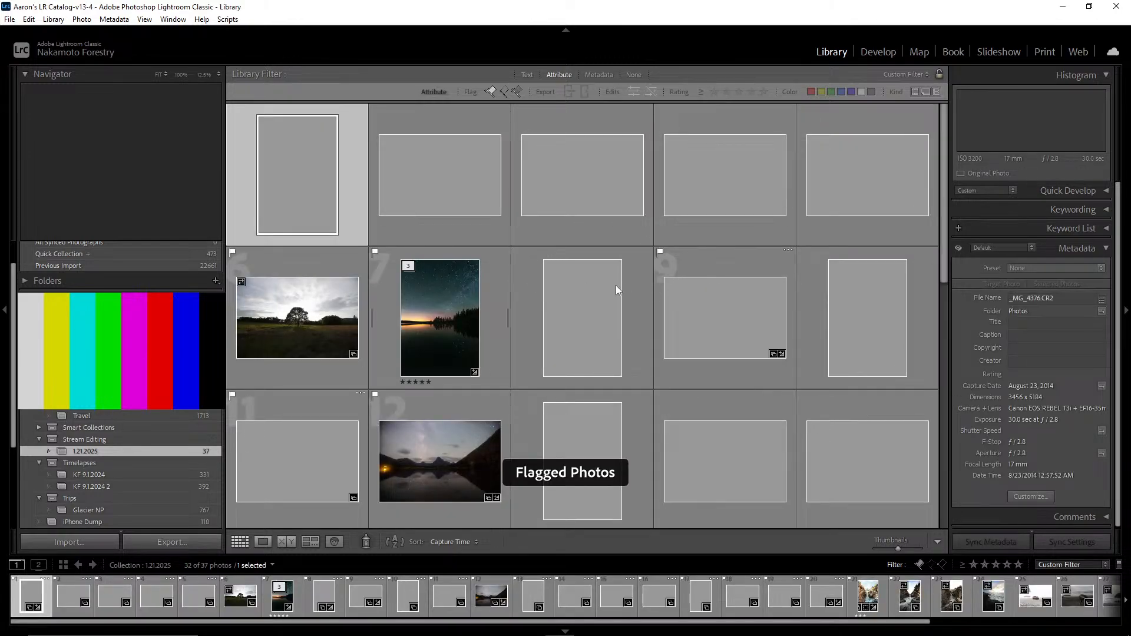
pyautogui.scroll(-10, 675, 297)
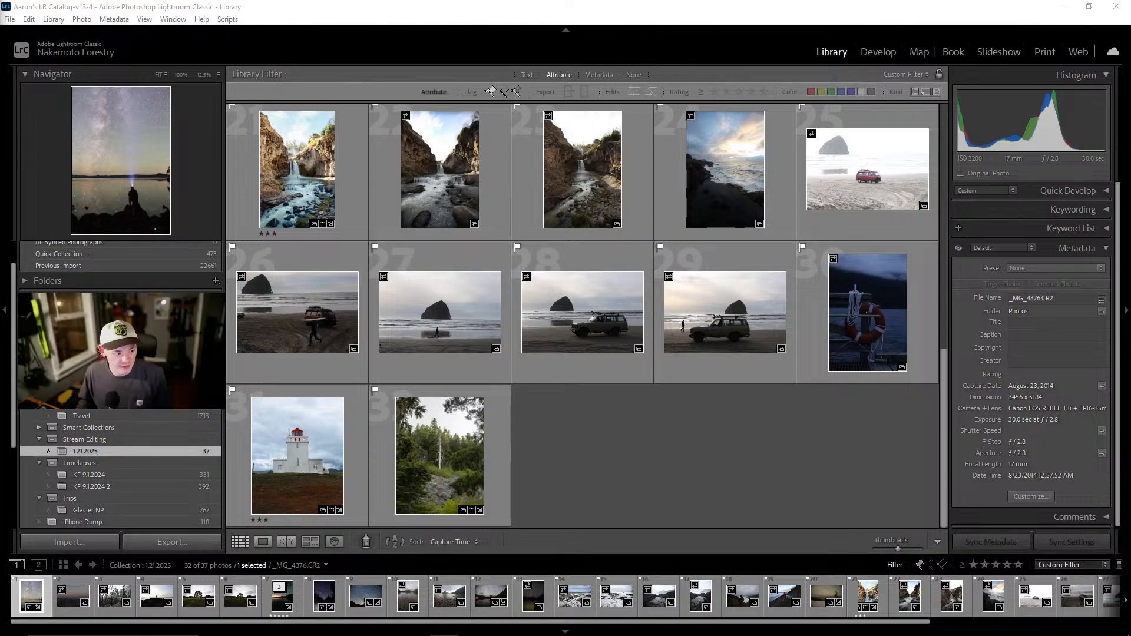
pyautogui.click(561, 423)
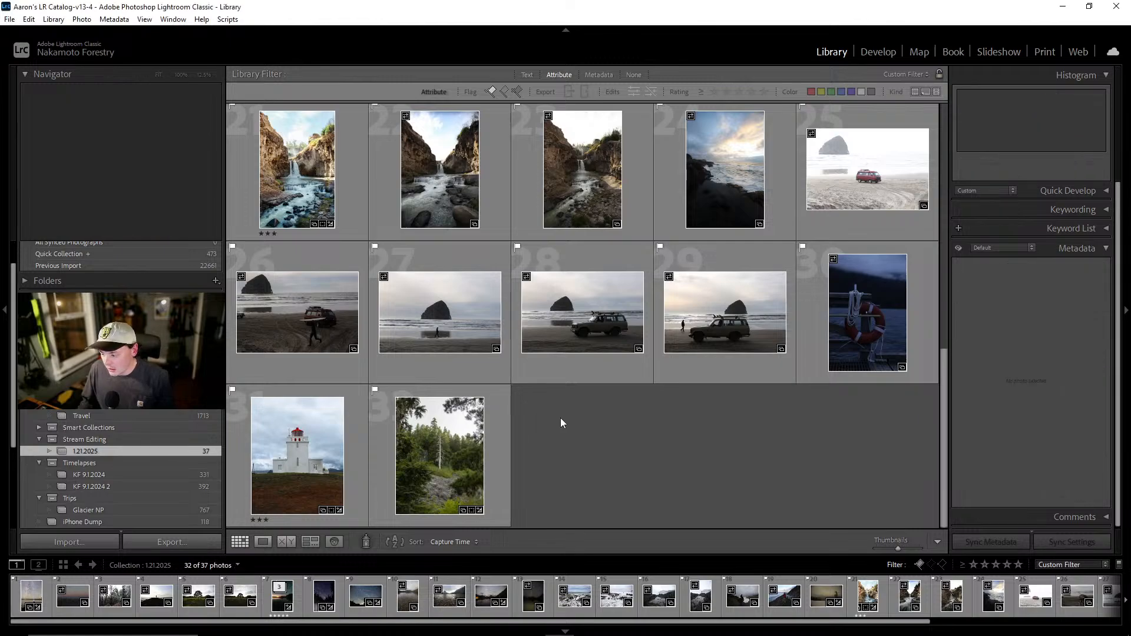
pyautogui.scroll(10, 583, 417)
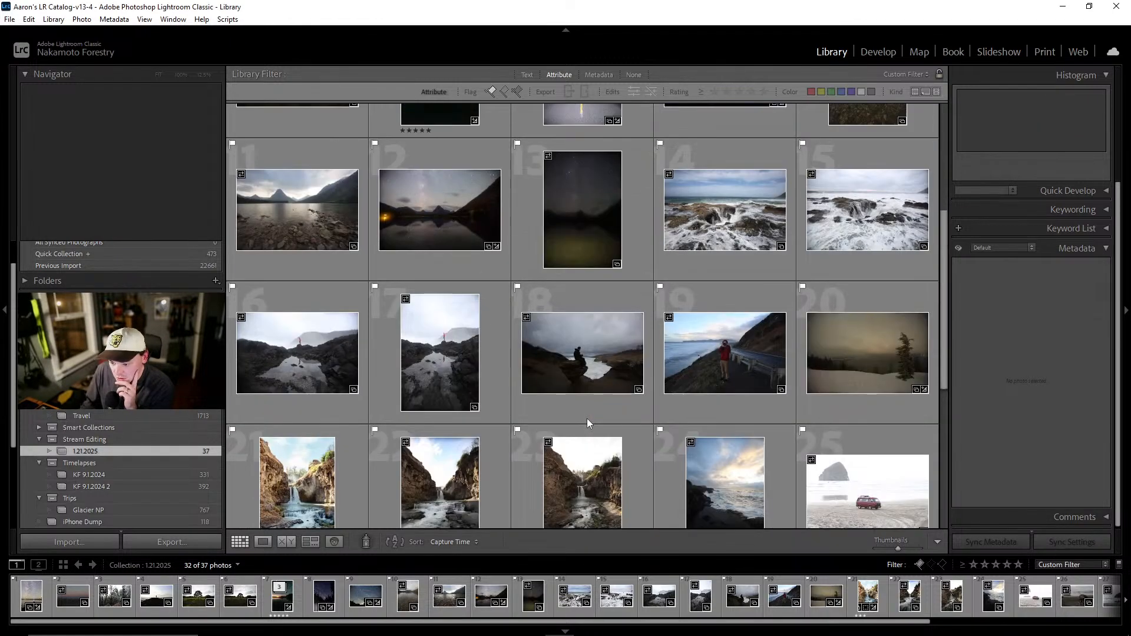
# Look through all the flagged photos in the 1.21.2025 collection for another photo to edit
pyautogui.scroll(-10, 582, 372)
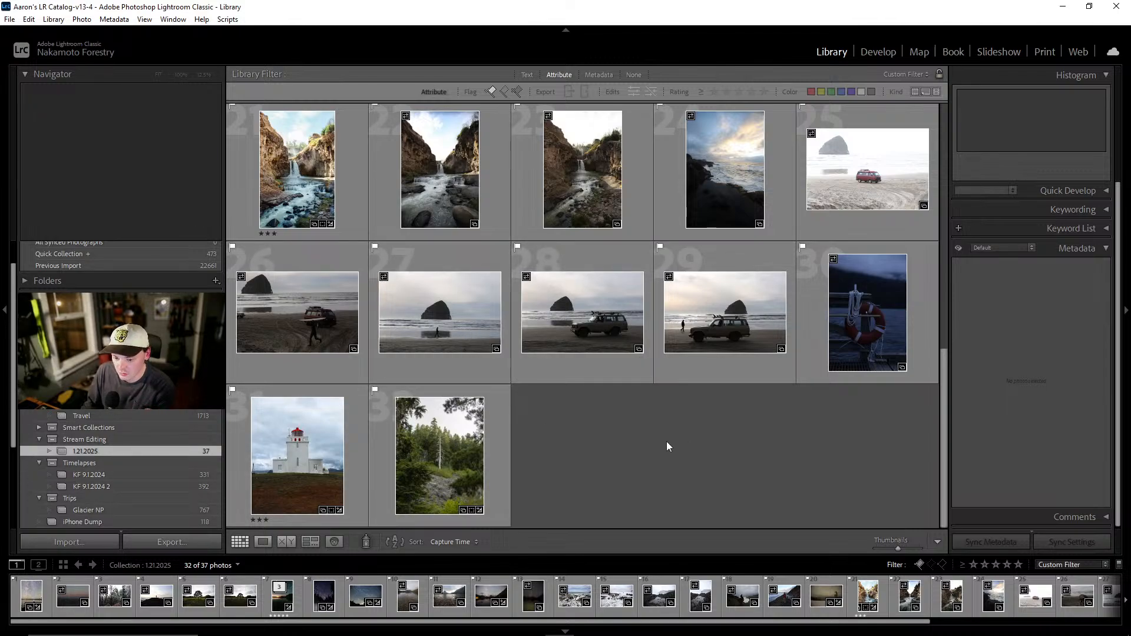
pyautogui.scroll(10, 663, 442)
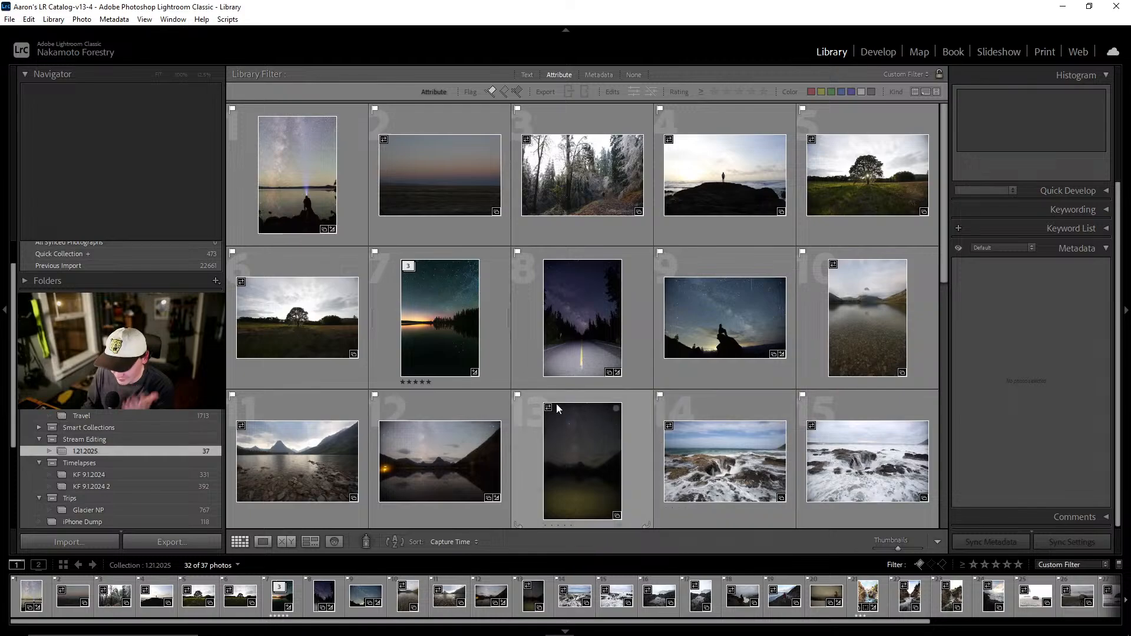
pyautogui.scroll(-10, 547, 394)
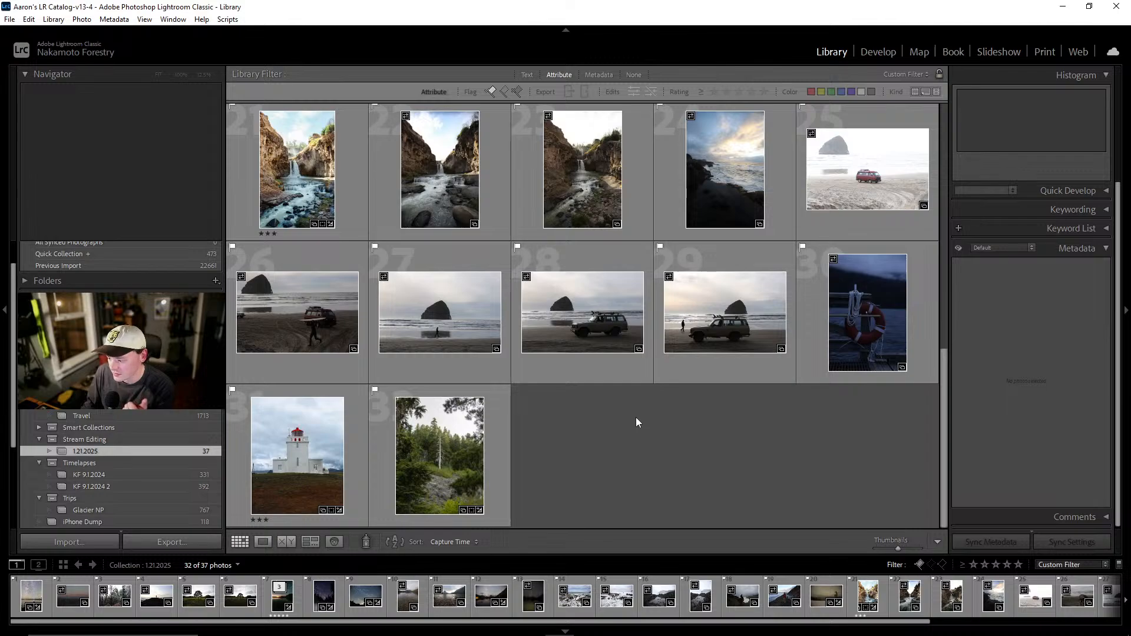
pyautogui.scroll(10, 612, 443)
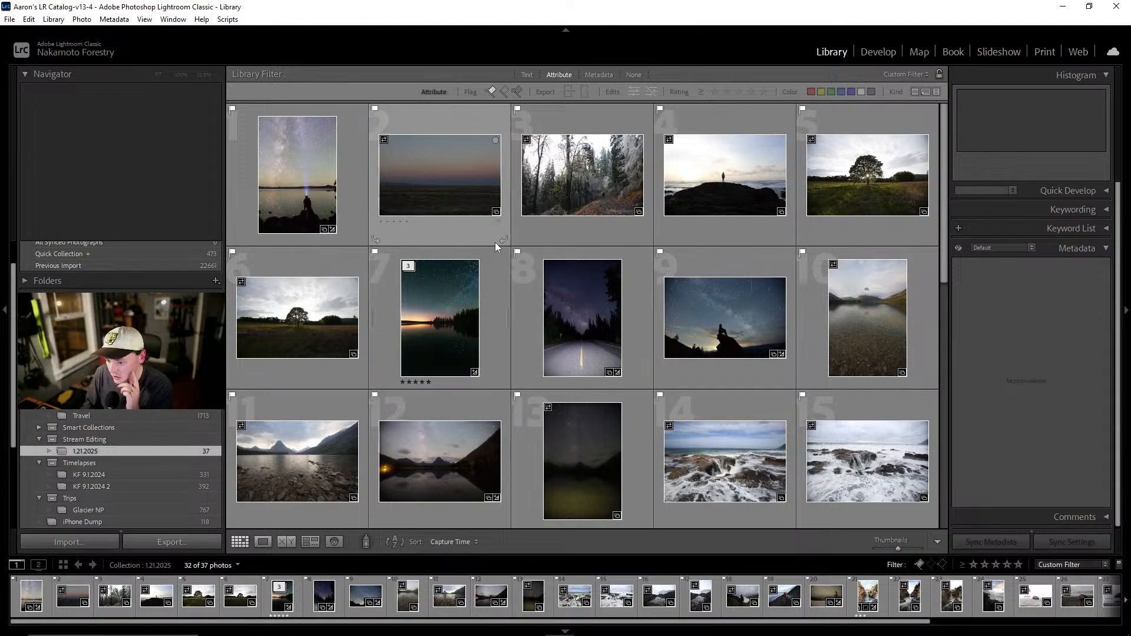
pyautogui.scroll(-2, 614, 316)
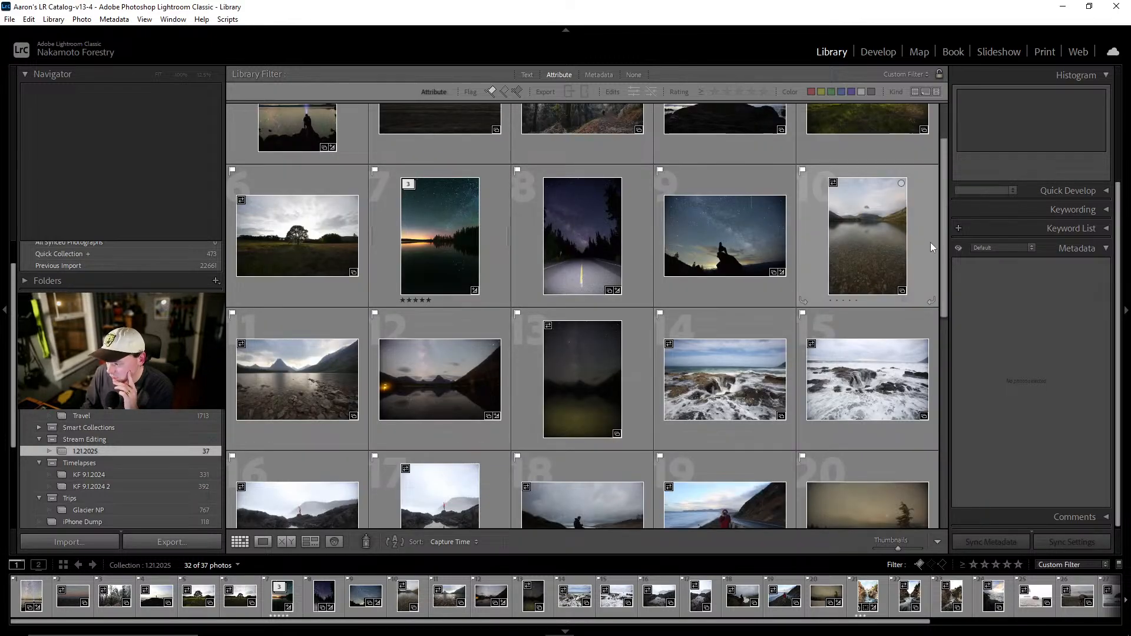
pyautogui.moveTo(950, 241); pyautogui.dragTo(919, 179)
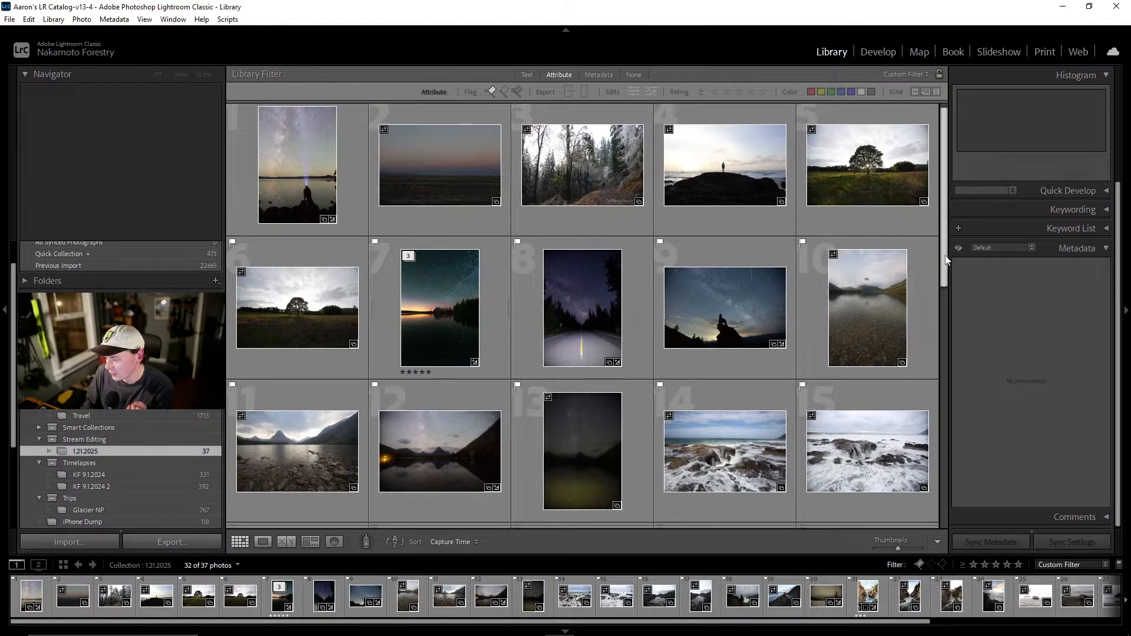
pyautogui.scroll(-2, 945, 305)
pyautogui.moveTo(946, 305); pyautogui.dragTo(944, 281)
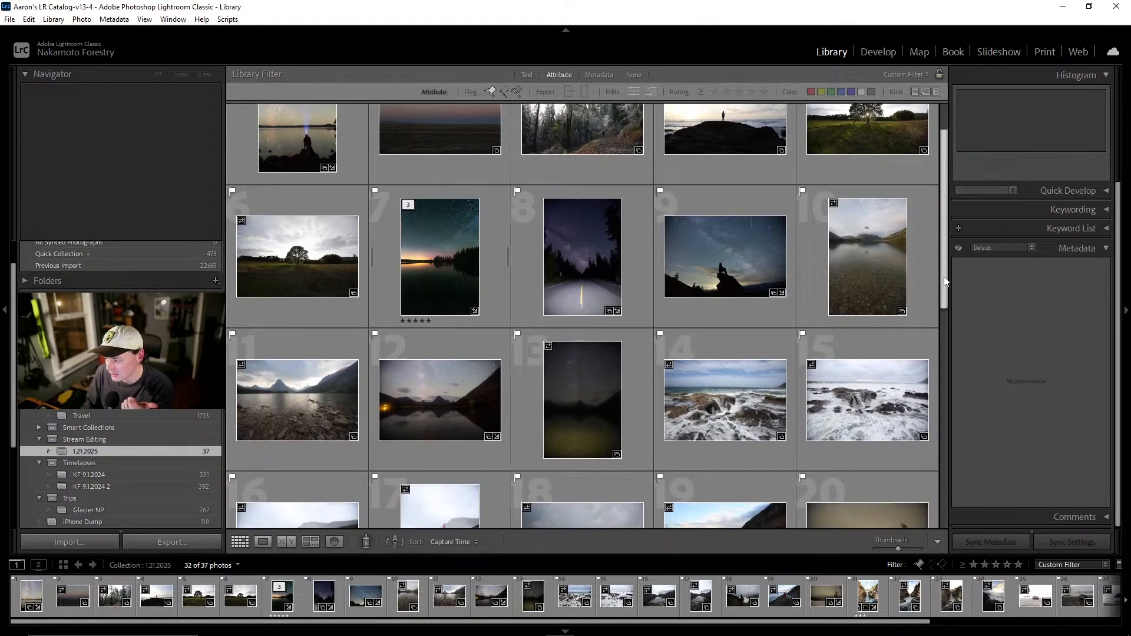
pyautogui.moveTo(945, 281); pyautogui.dragTo(950, 315)
pyautogui.scroll(-5, 949, 315)
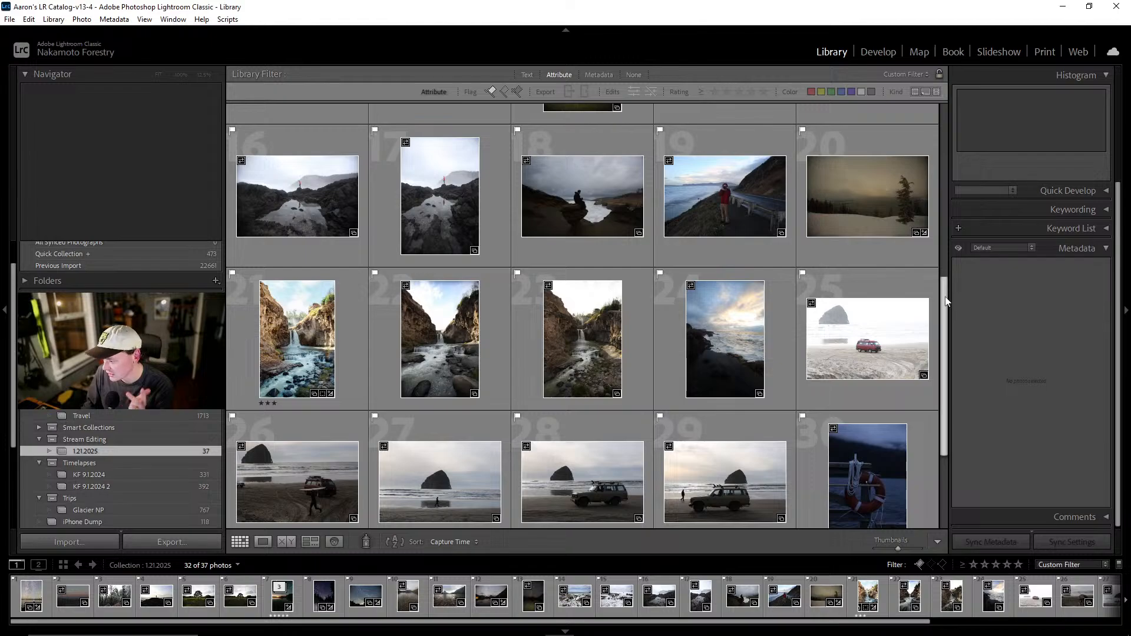
pyautogui.moveTo(946, 301); pyautogui.dragTo(943, 380)
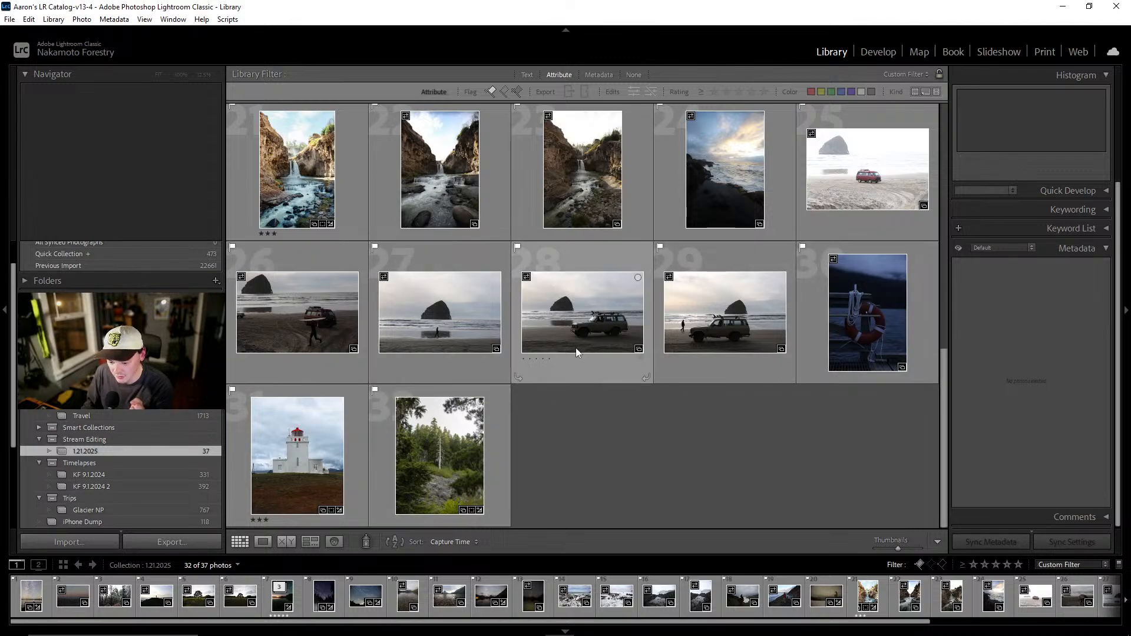
pyautogui.moveTo(938, 421); pyautogui.dragTo(931, 147)
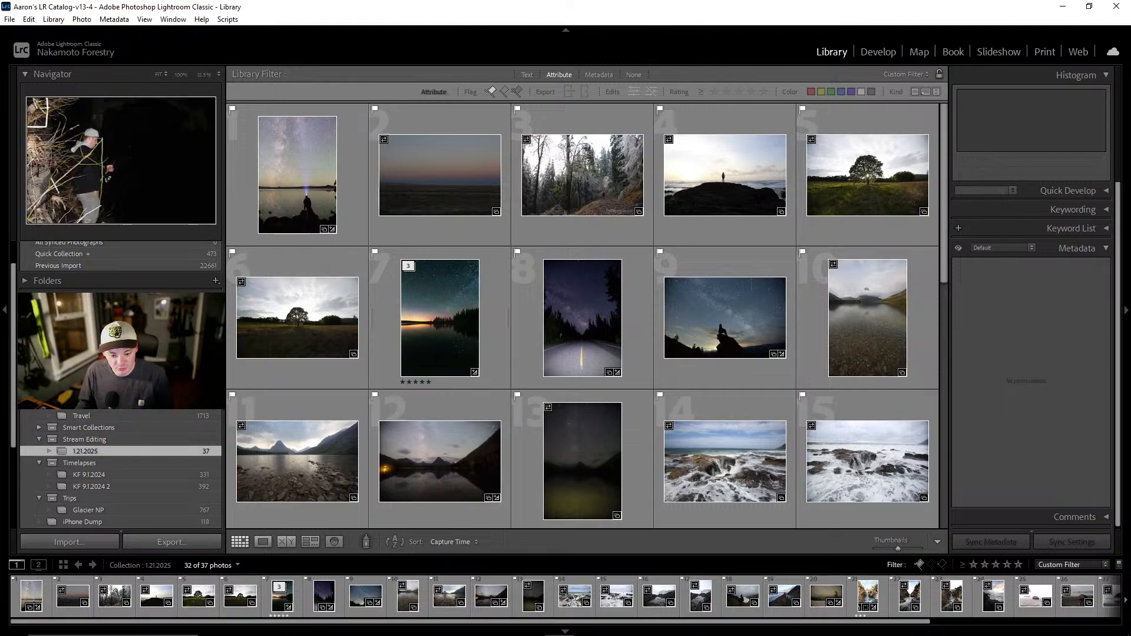
# Show the whole Portfolio collection set and look through its early photos
pyautogui.click(83, 354)
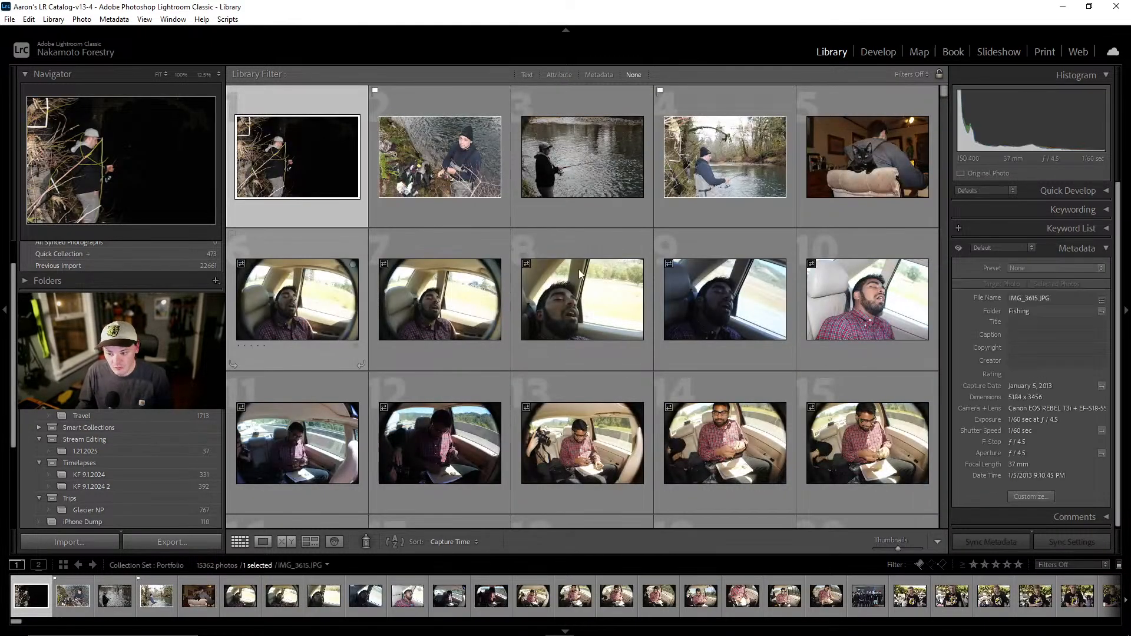
pyautogui.scroll(-15, 578, 272)
pyautogui.scroll(-20, 577, 282)
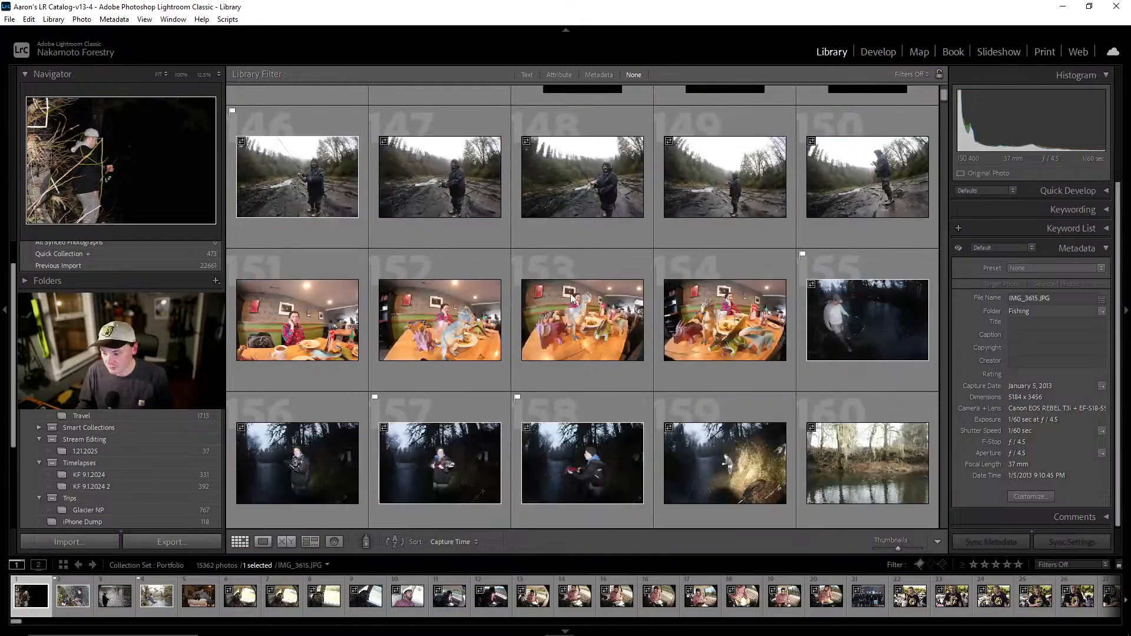
pyautogui.scroll(-3, 536, 293)
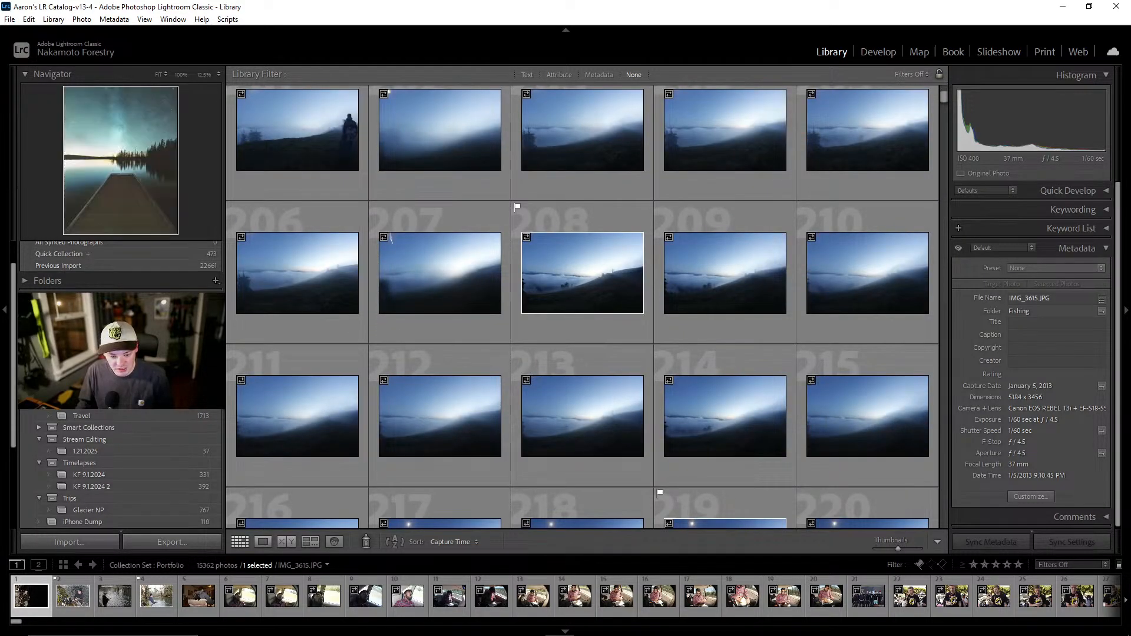
# Open the Astrophotography collection and look through its photos down to the last ones
pyautogui.click(88, 344)
pyautogui.scroll(-6, 519, 288)
pyautogui.scroll(-20, 518, 295)
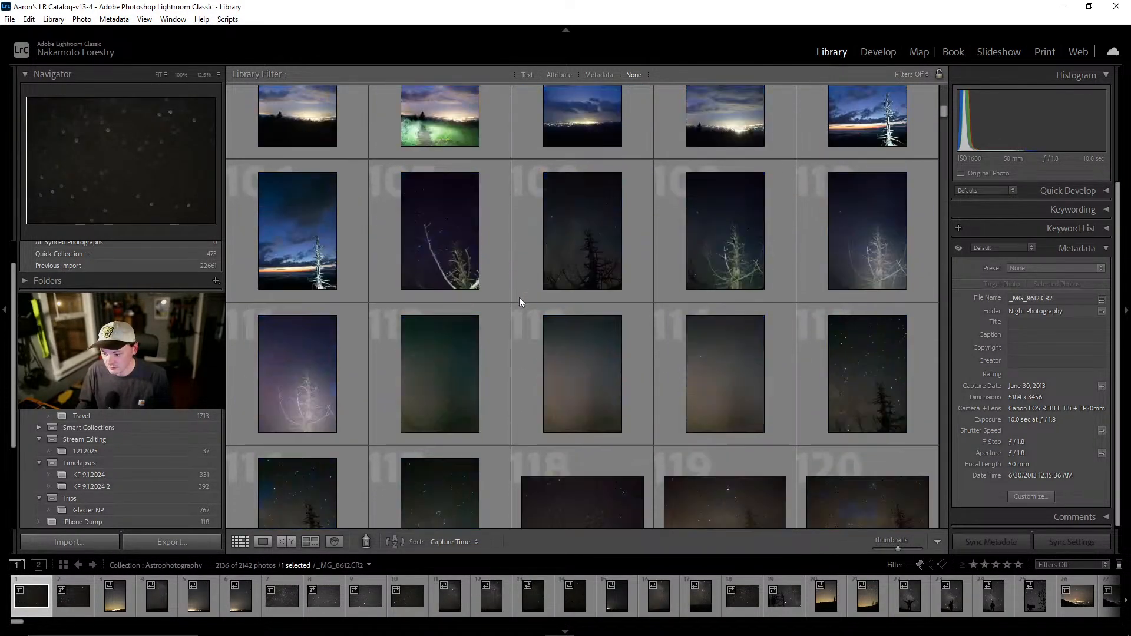
pyautogui.scroll(-18, 517, 298)
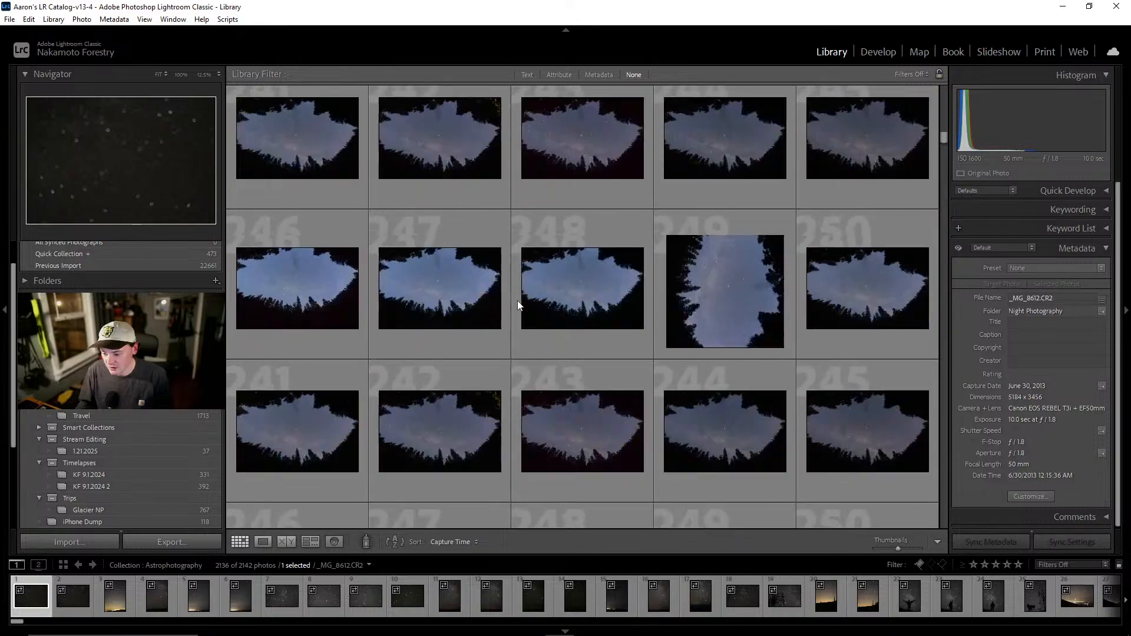
pyautogui.moveTo(943, 143); pyautogui.dragTo(917, 526)
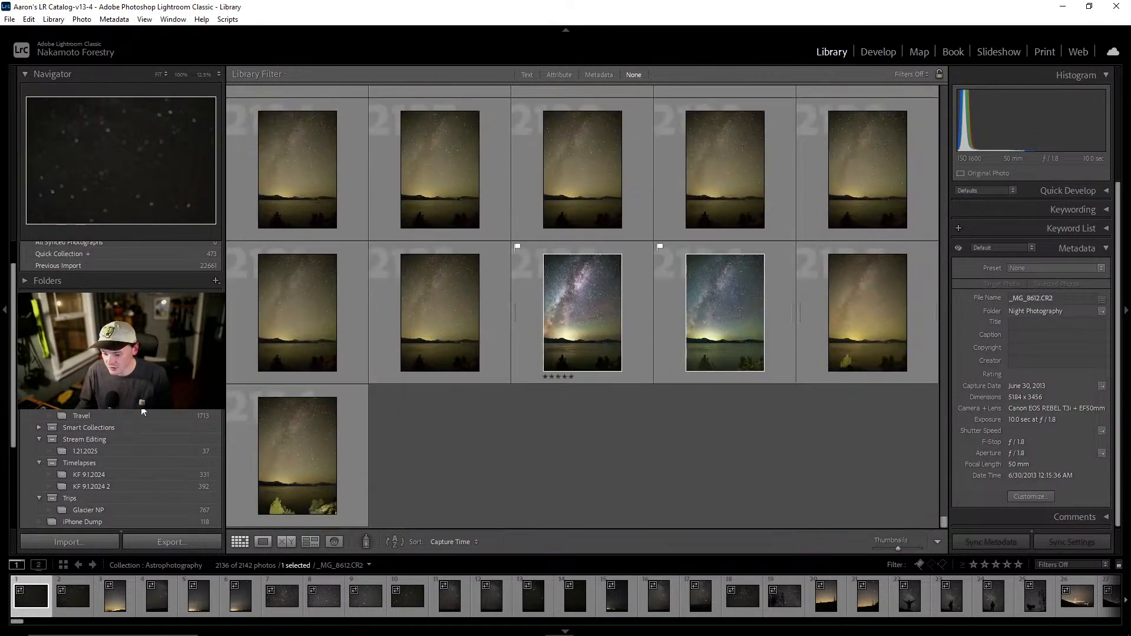
# Look through the Coast collection and the Landscape collection for a photo to edit
pyautogui.click(117, 353)
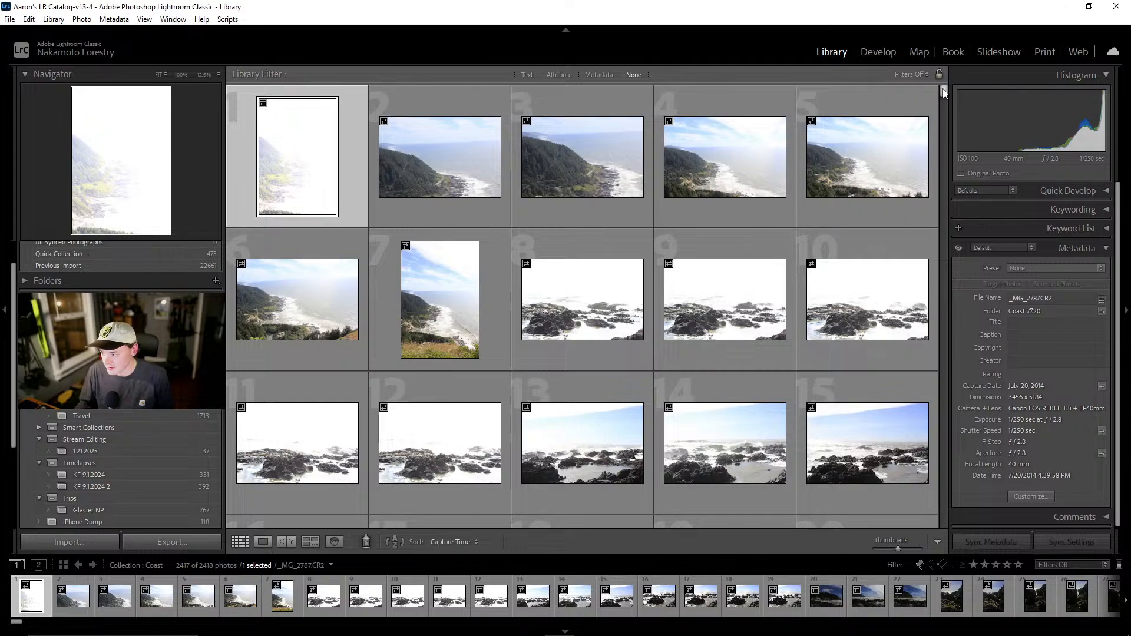
pyautogui.moveTo(944, 94); pyautogui.dragTo(943, 450)
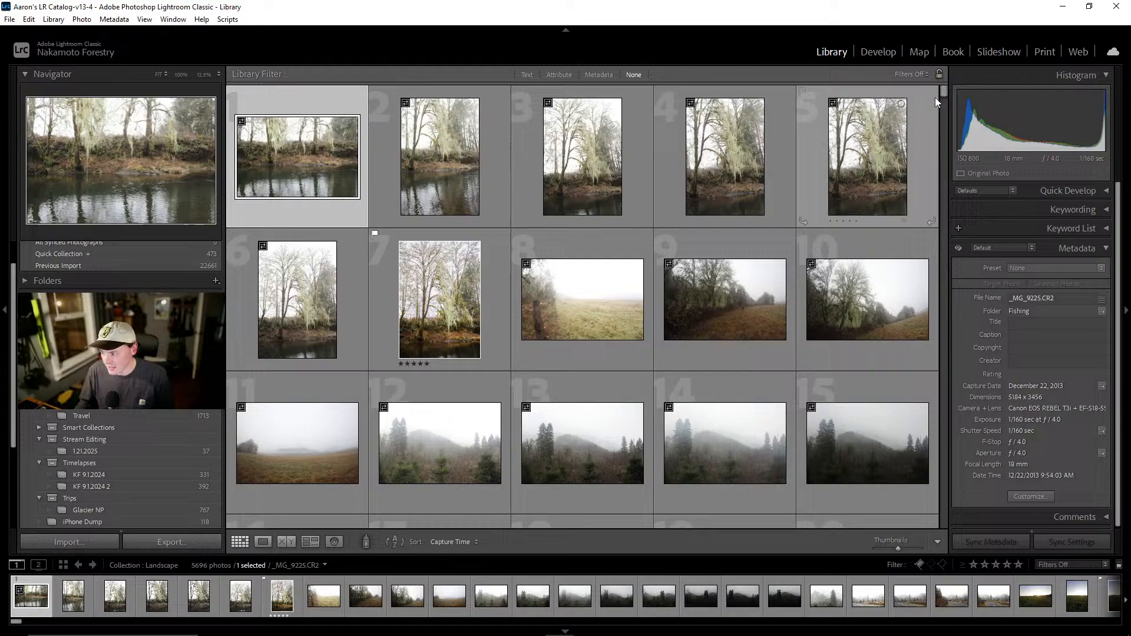
pyautogui.click(945, 106)
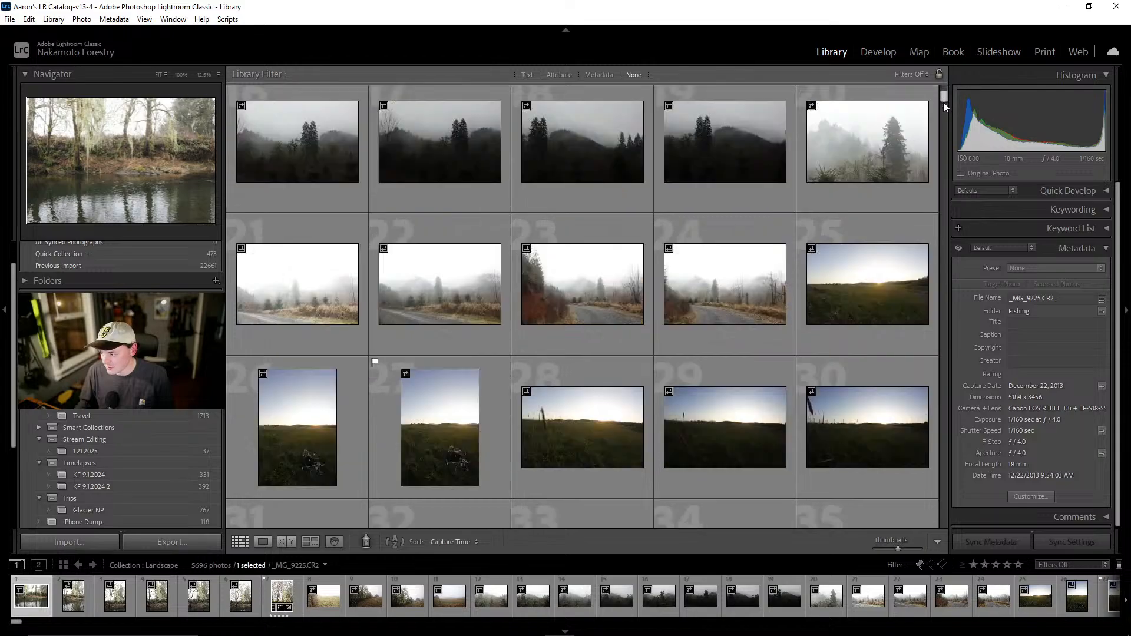
pyautogui.moveTo(945, 106); pyautogui.dragTo(937, 511)
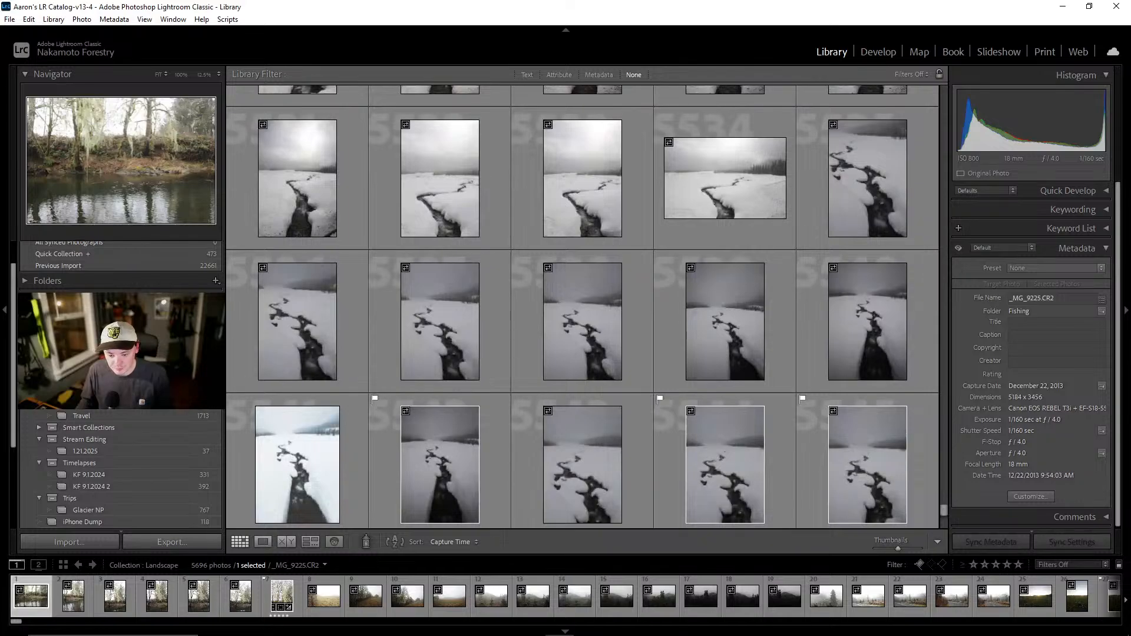
# Browse the Lifestyle collection and the ones below it, ending with the photos at the start of the Travel collection
pyautogui.click(83, 380)
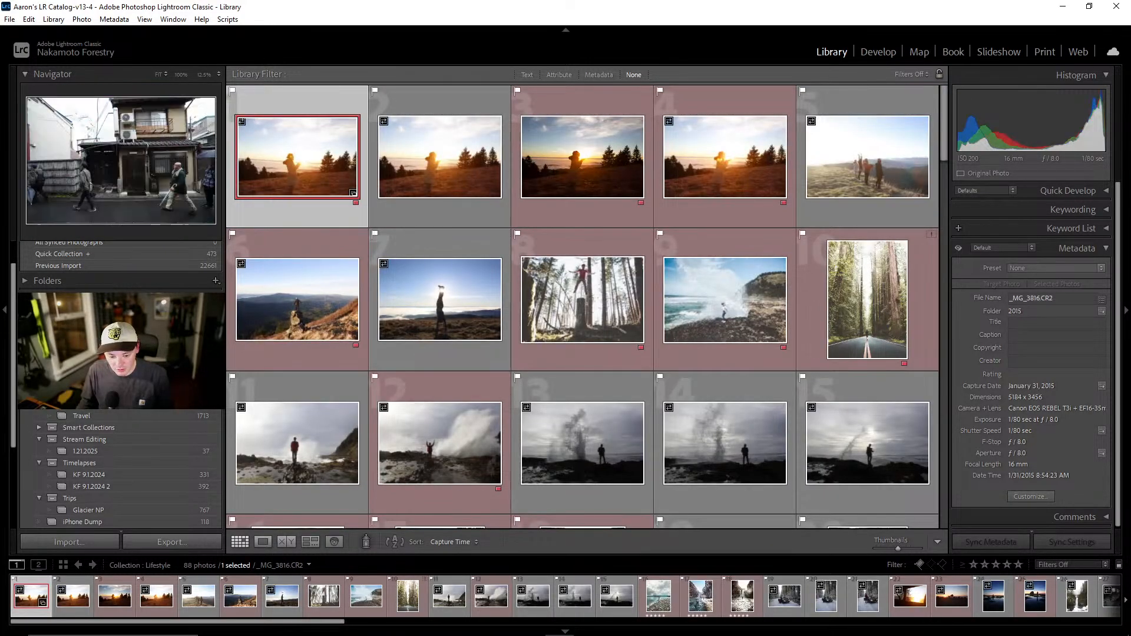
pyautogui.click(82, 391)
pyautogui.scroll(-4, 375, 351)
pyautogui.click(124, 411)
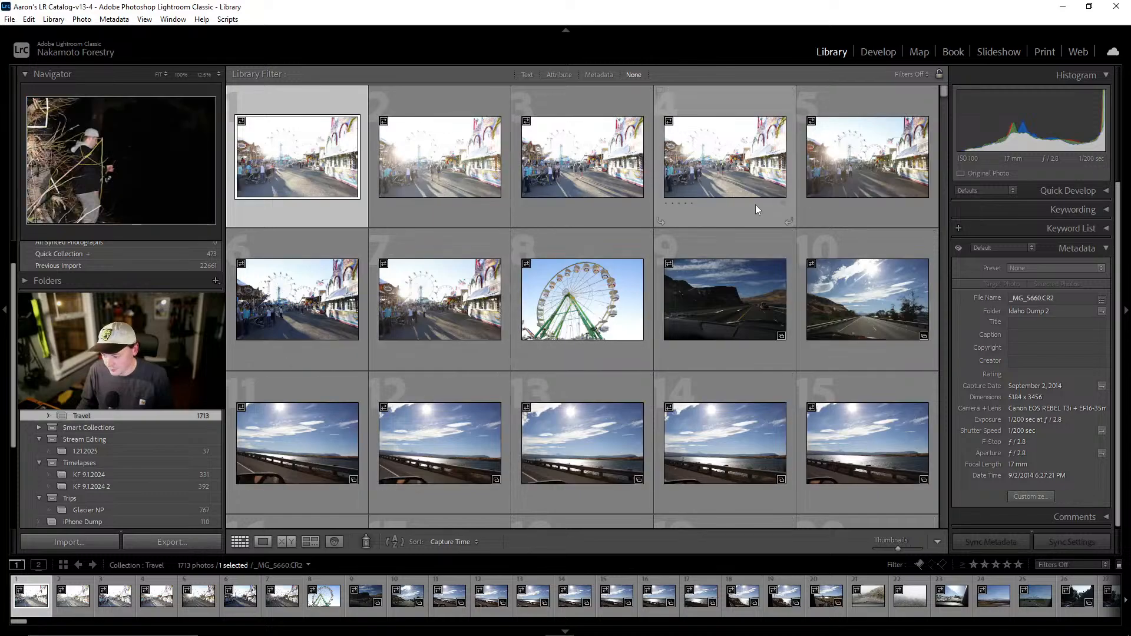
pyautogui.scroll(-5, 669, 228)
pyautogui.scroll(6, 672, 232)
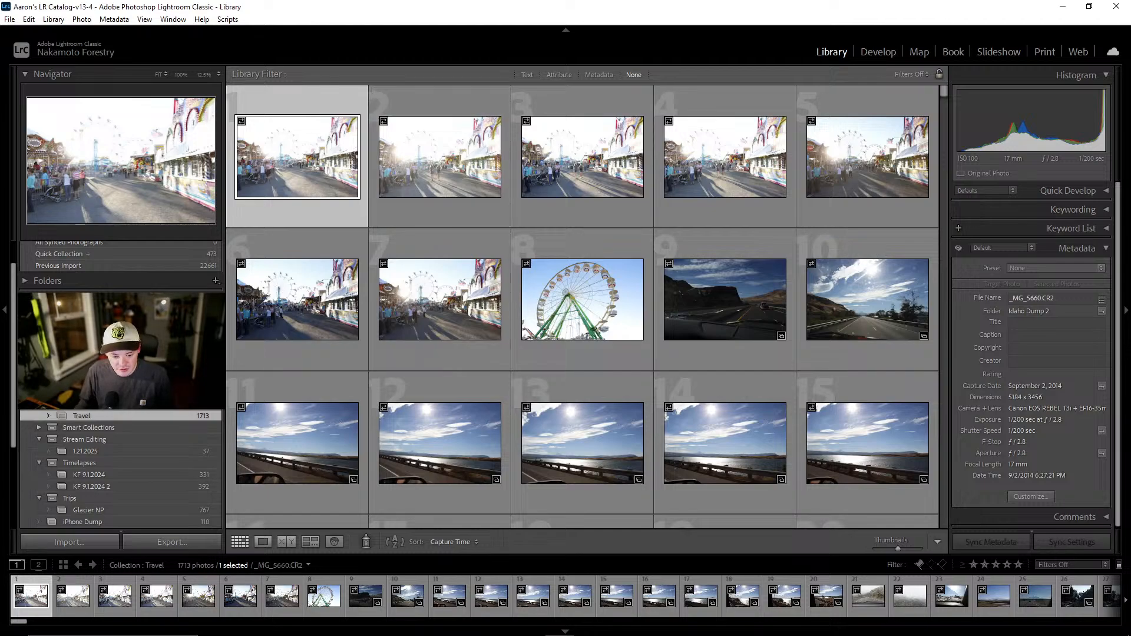
# Reopen the 1.21.2025 collection under Stream Editing and look through its photos, ending back at the first ones
pyautogui.click(121, 448)
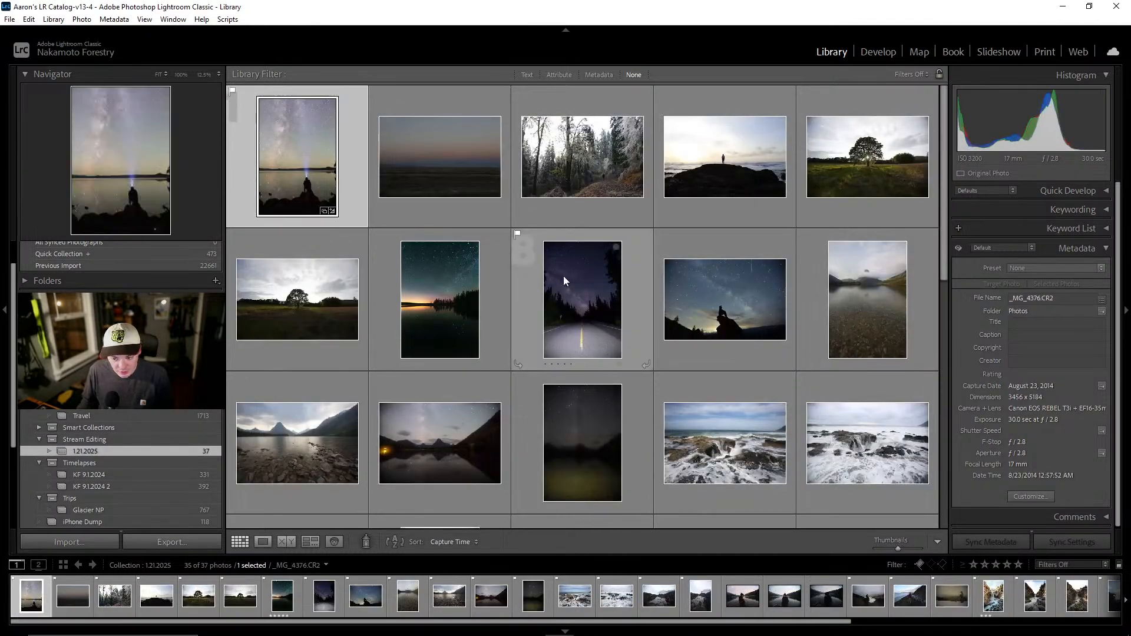
pyautogui.scroll(-5, 585, 248)
pyautogui.scroll(6, 592, 263)
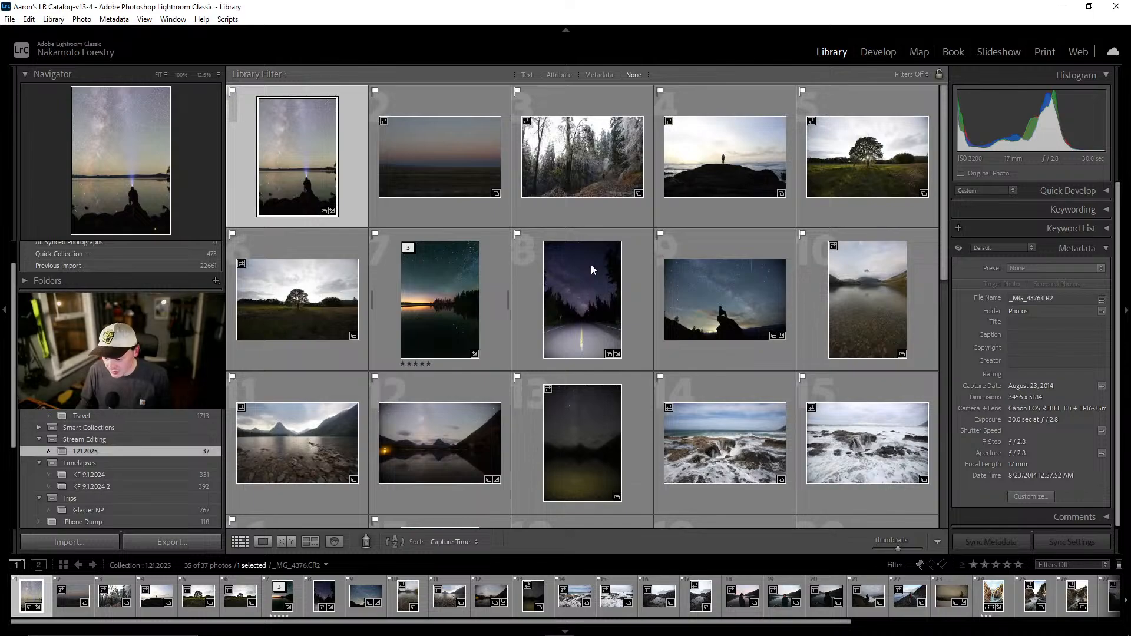
pyautogui.scroll(-4, 592, 264)
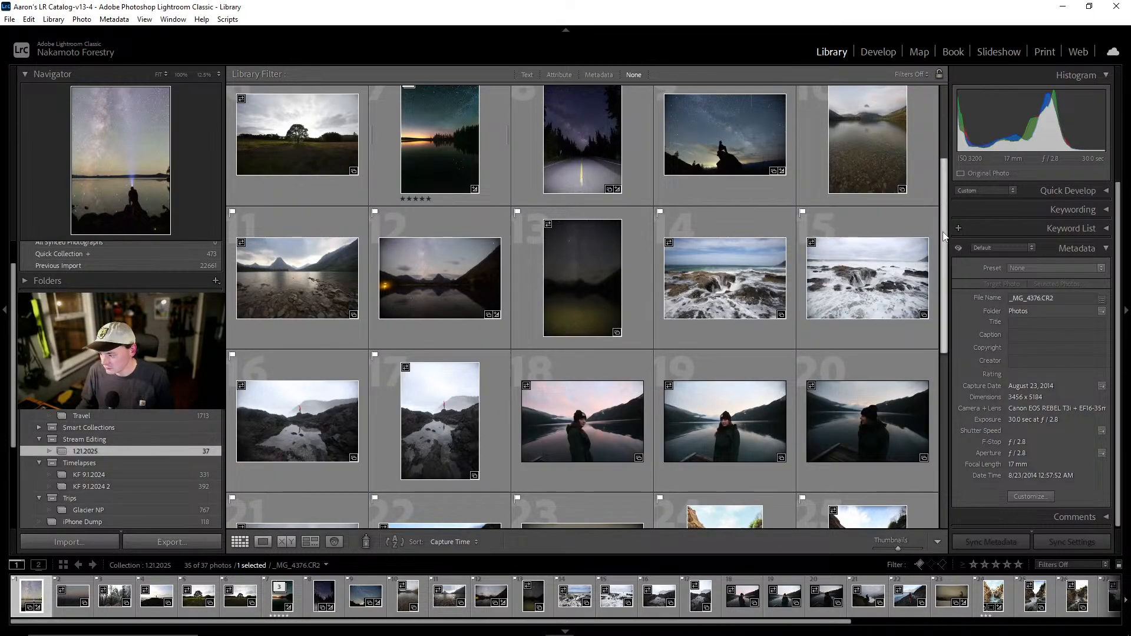
pyautogui.scroll(-4, 942, 340)
pyautogui.moveTo(941, 339); pyautogui.dragTo(963, 147)
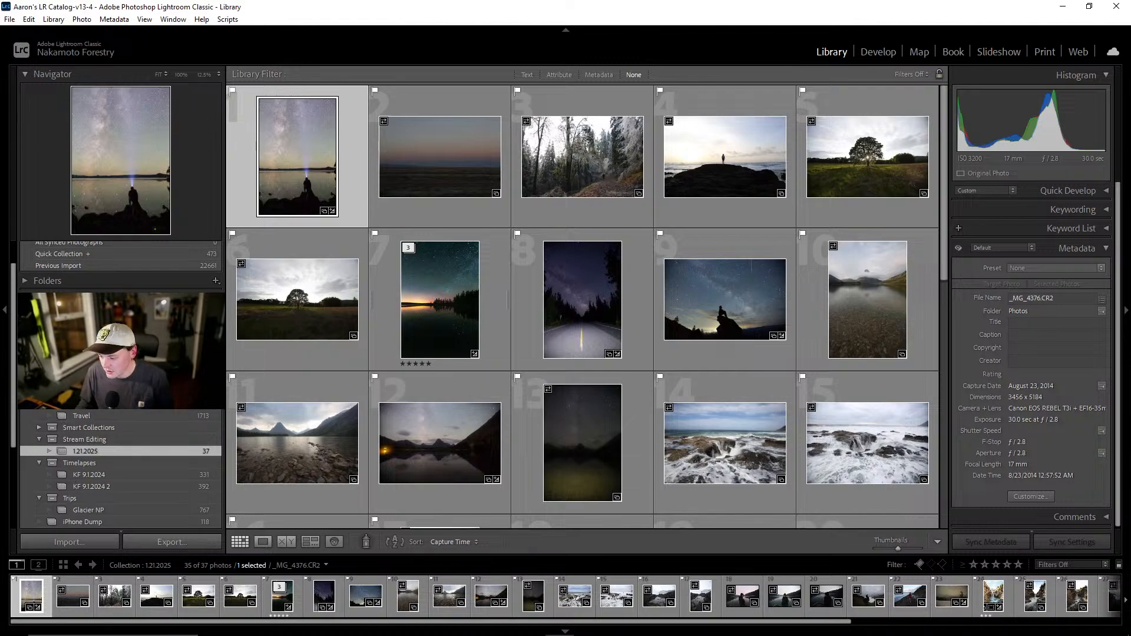
pyautogui.moveTo(944, 179); pyautogui.dragTo(915, 157)
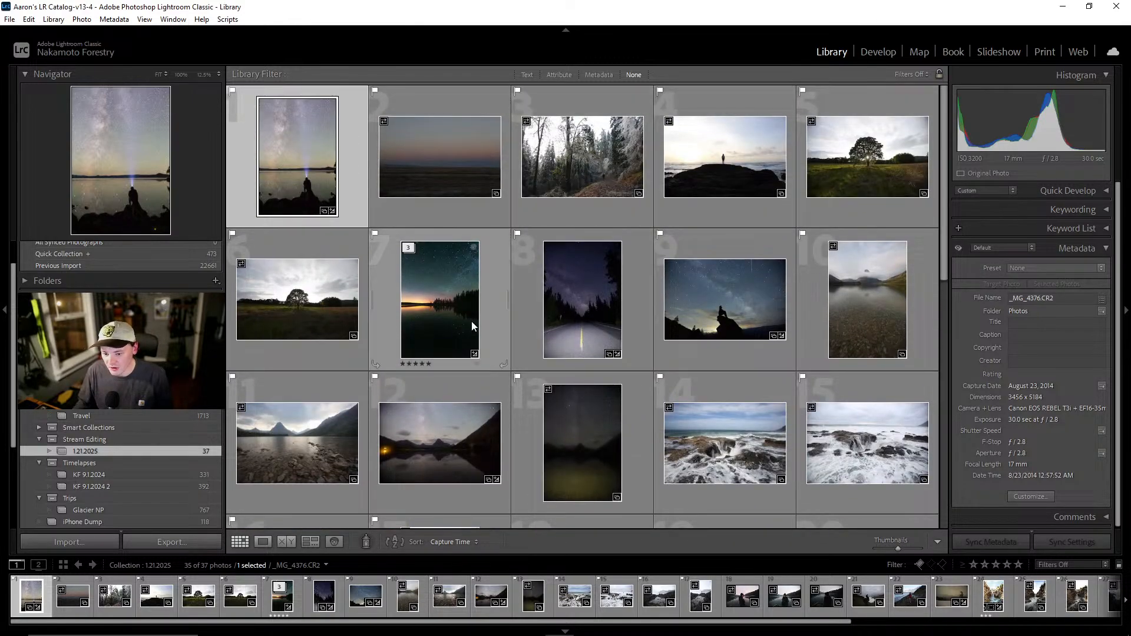